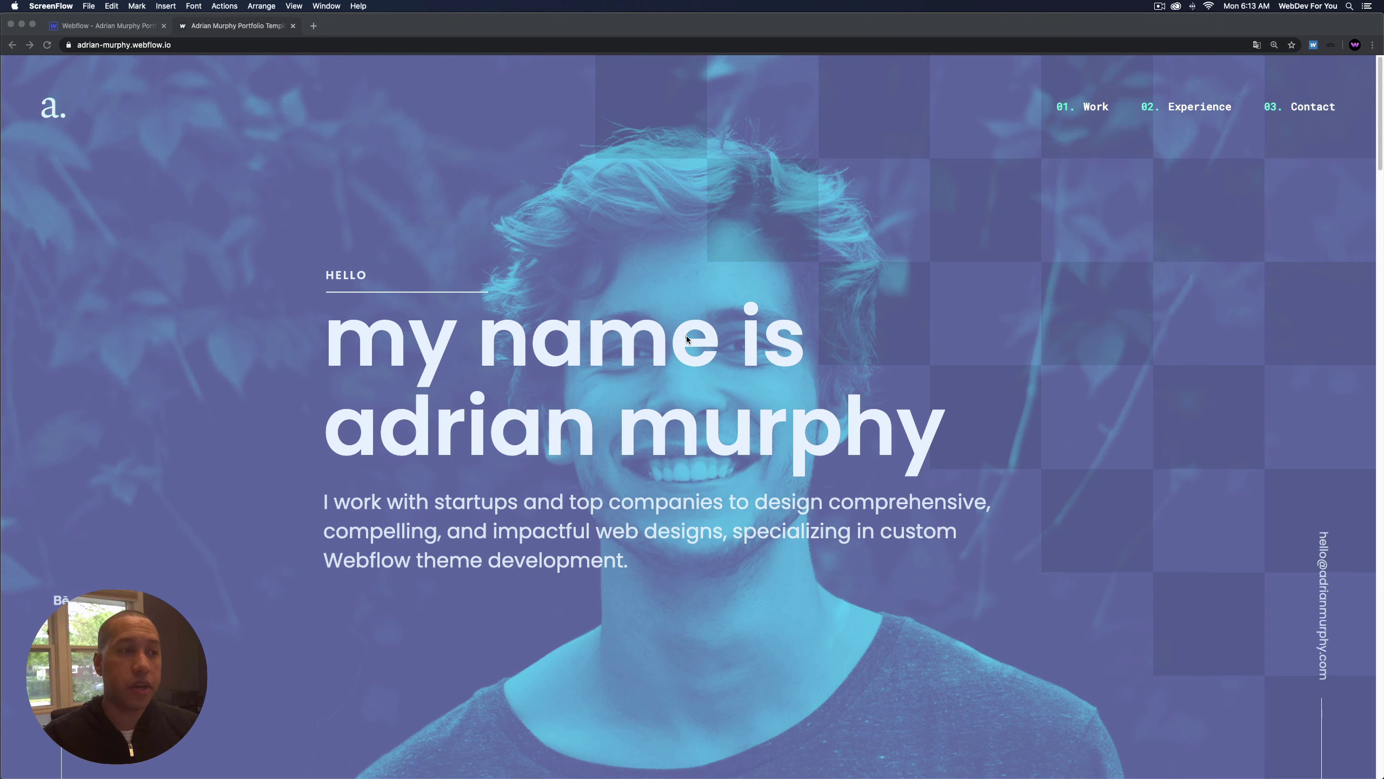
Bring the Chrome window with the Adrian Murphy portfolio to the front and reload it.
left_click(545, 239)
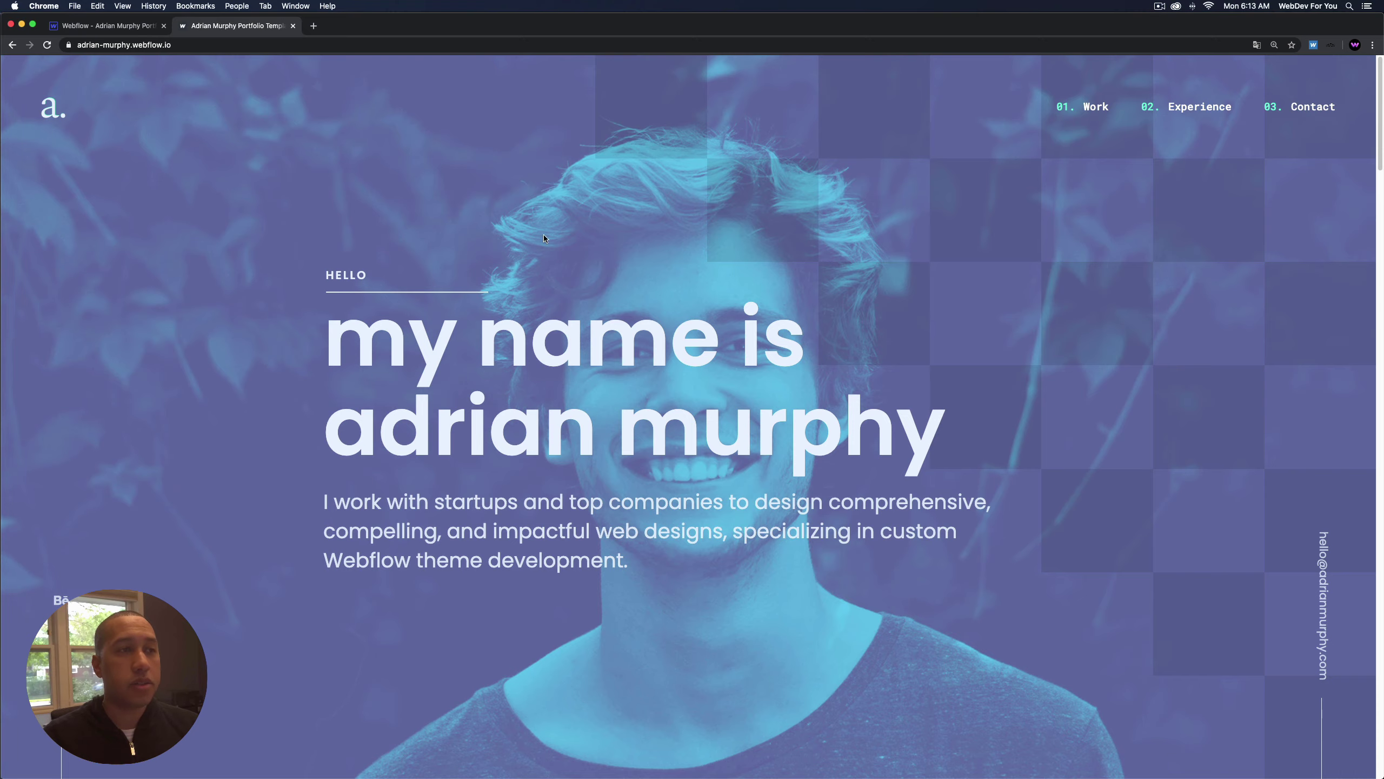
left_click(47, 45)
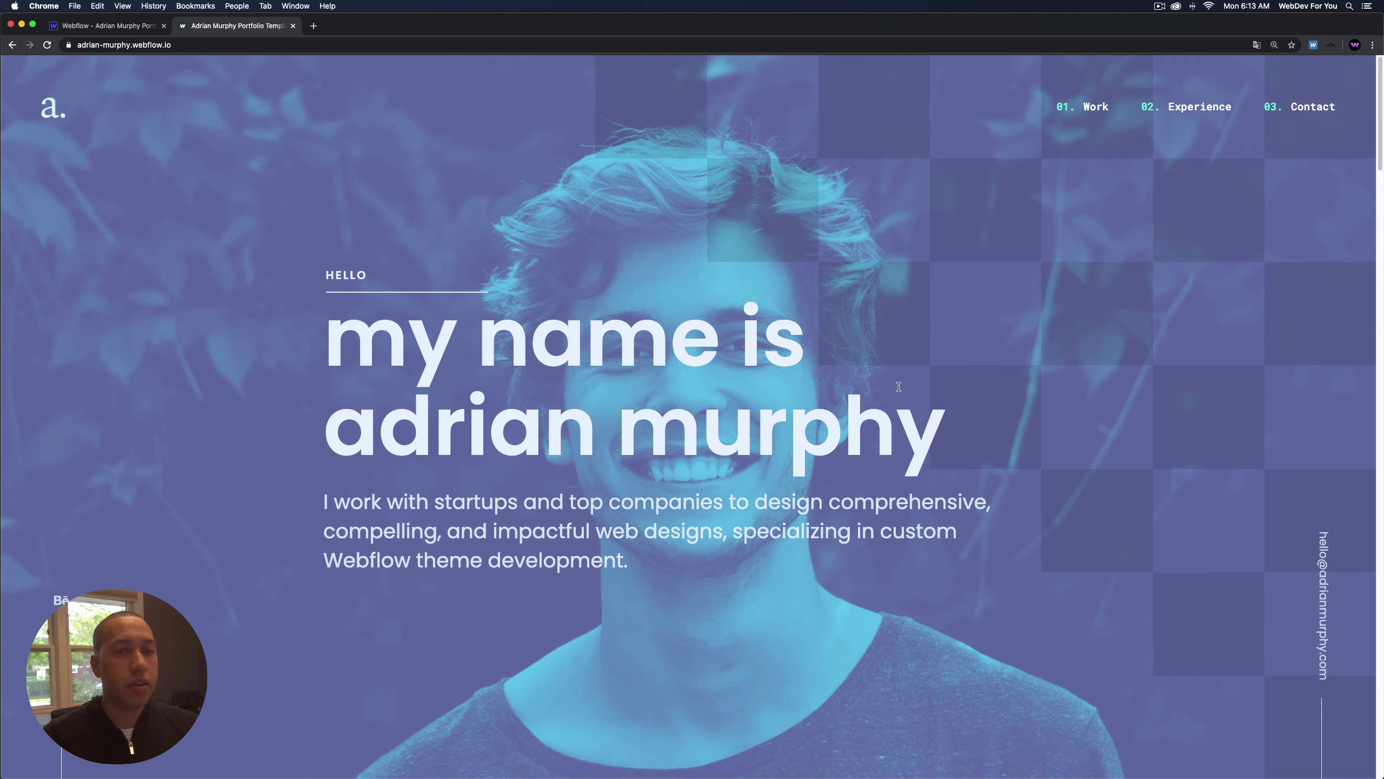
Scroll down through the portfolio's project list to the experience section.
scroll(899, 386, "down", 10)
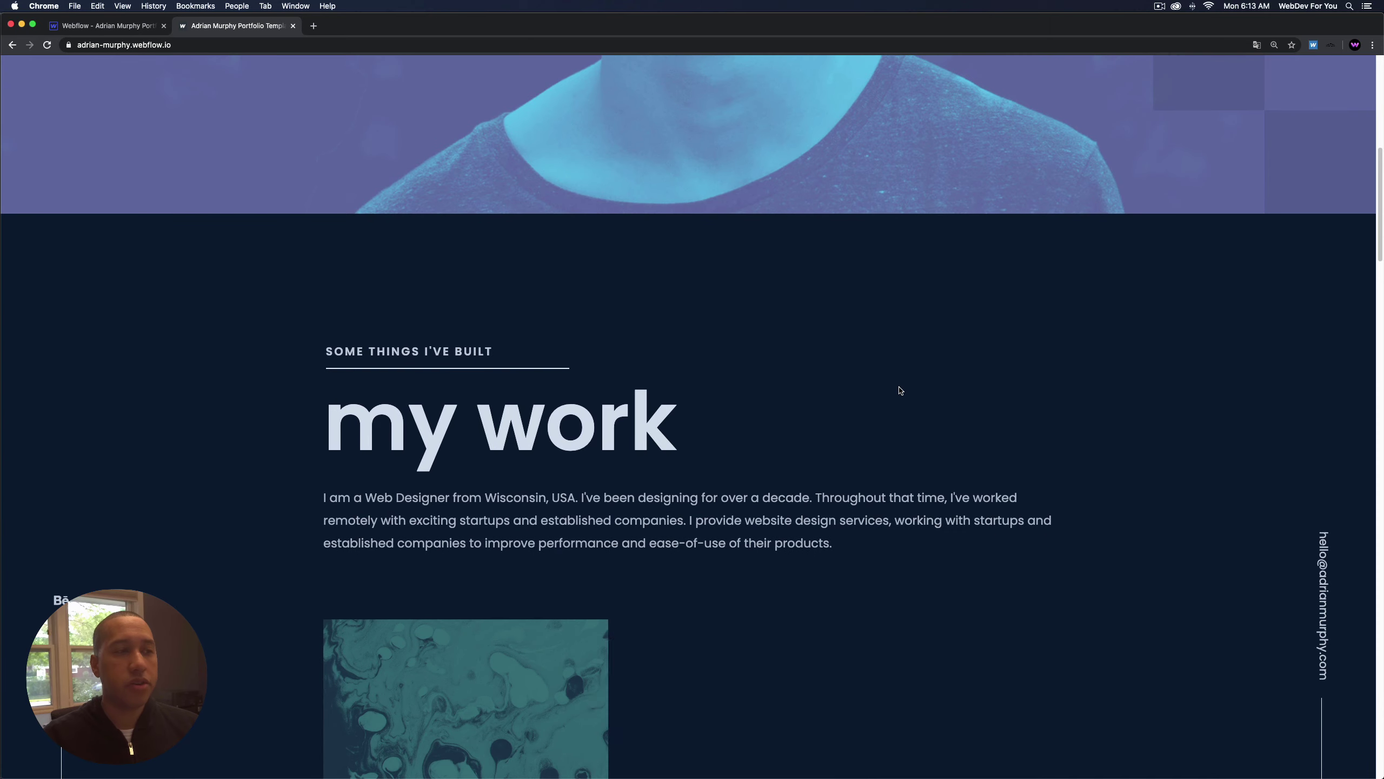
scroll(900, 390, "down", 8)
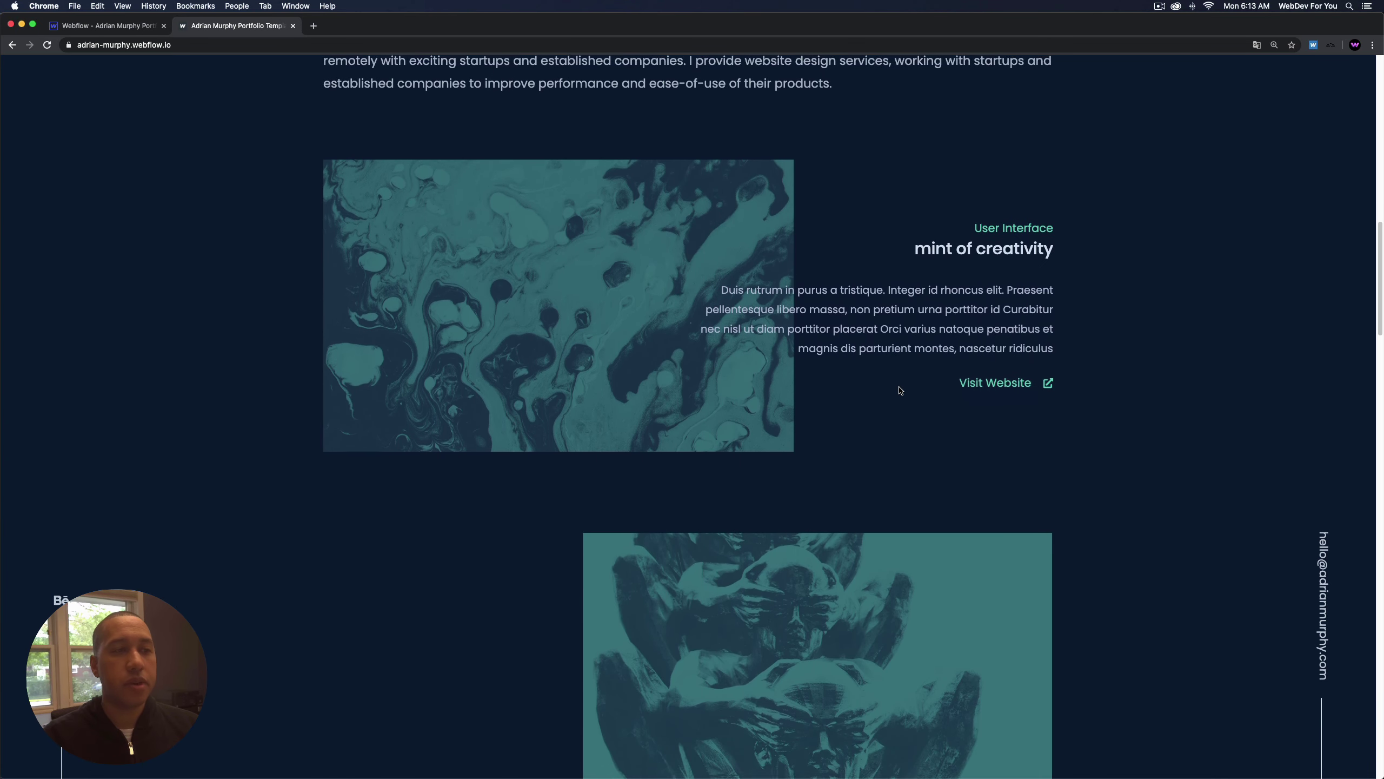
scroll(900, 390, "down", 8)
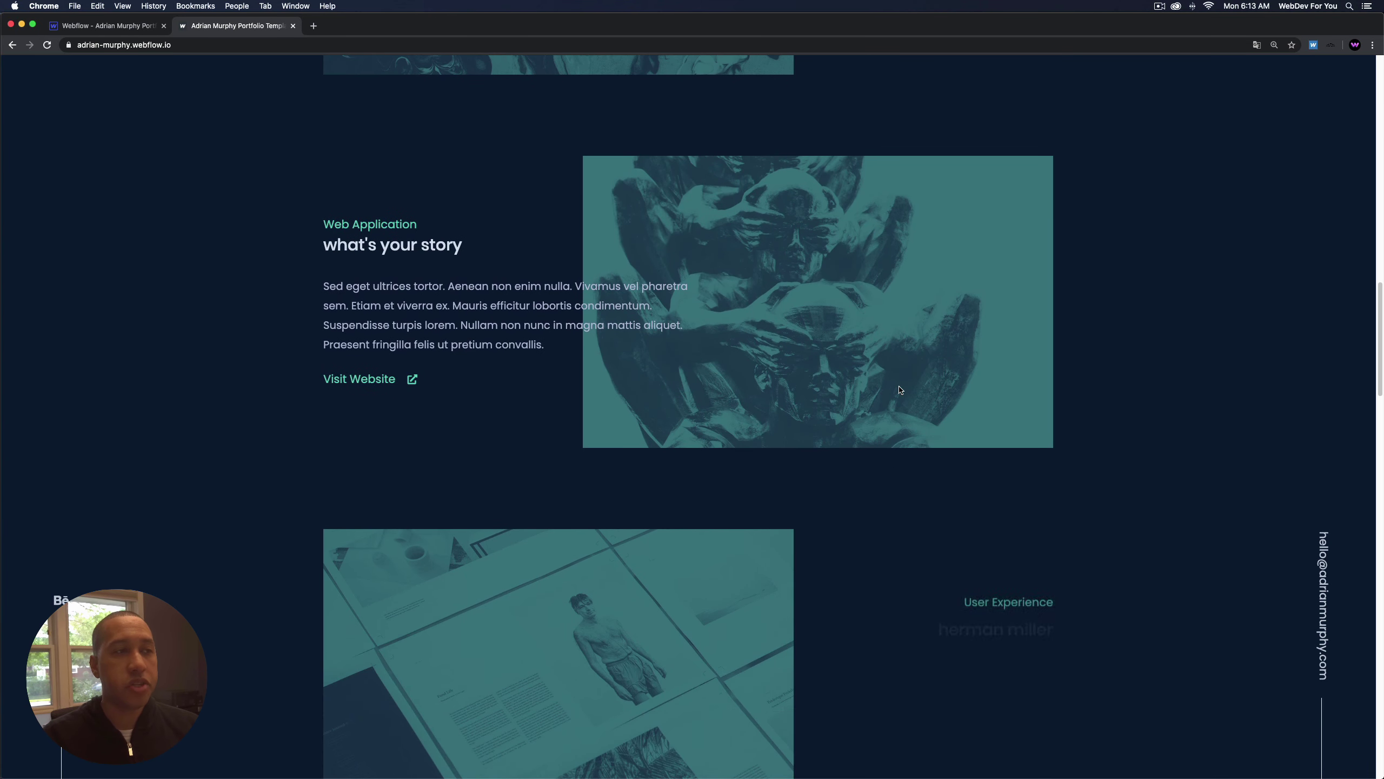
scroll(900, 390, "down", 3)
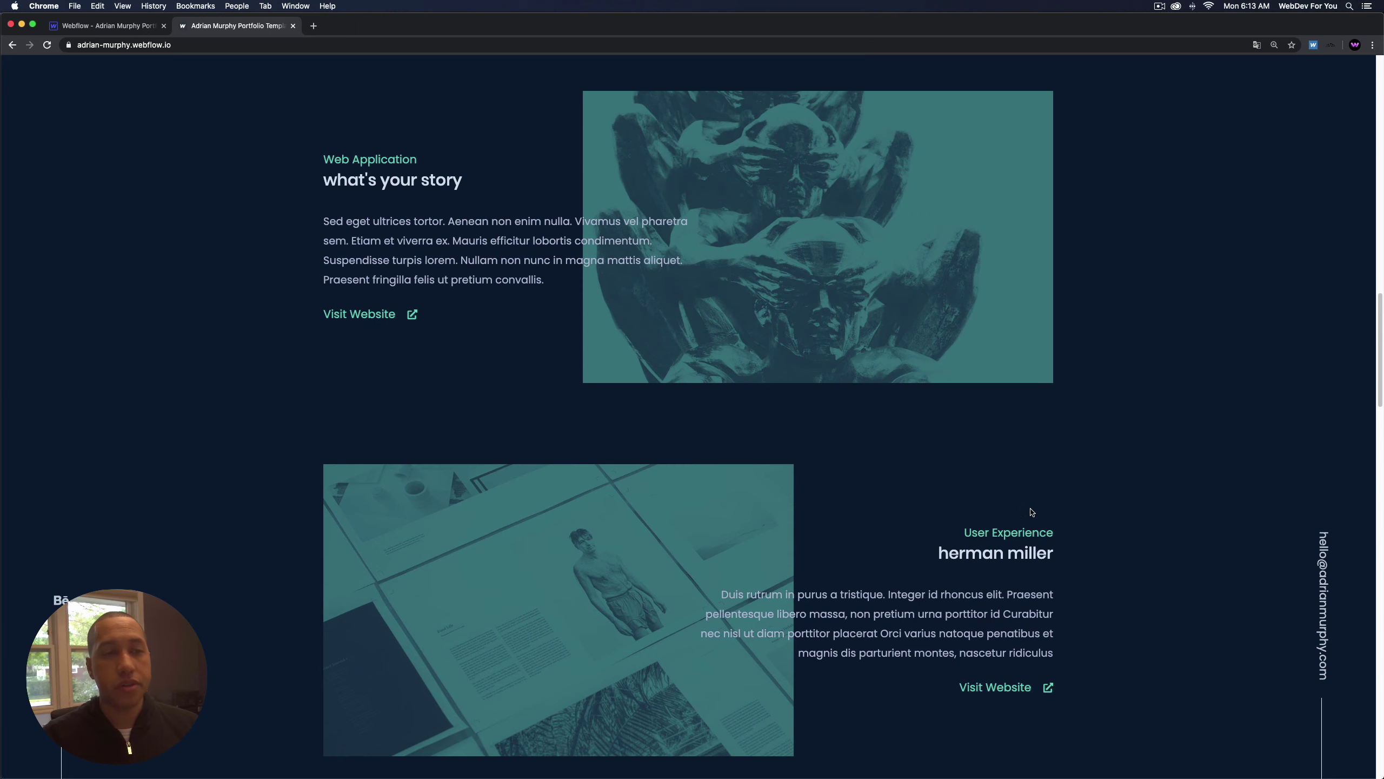
scroll(1032, 509, "down", 15)
scroll(1032, 508, "down", 20)
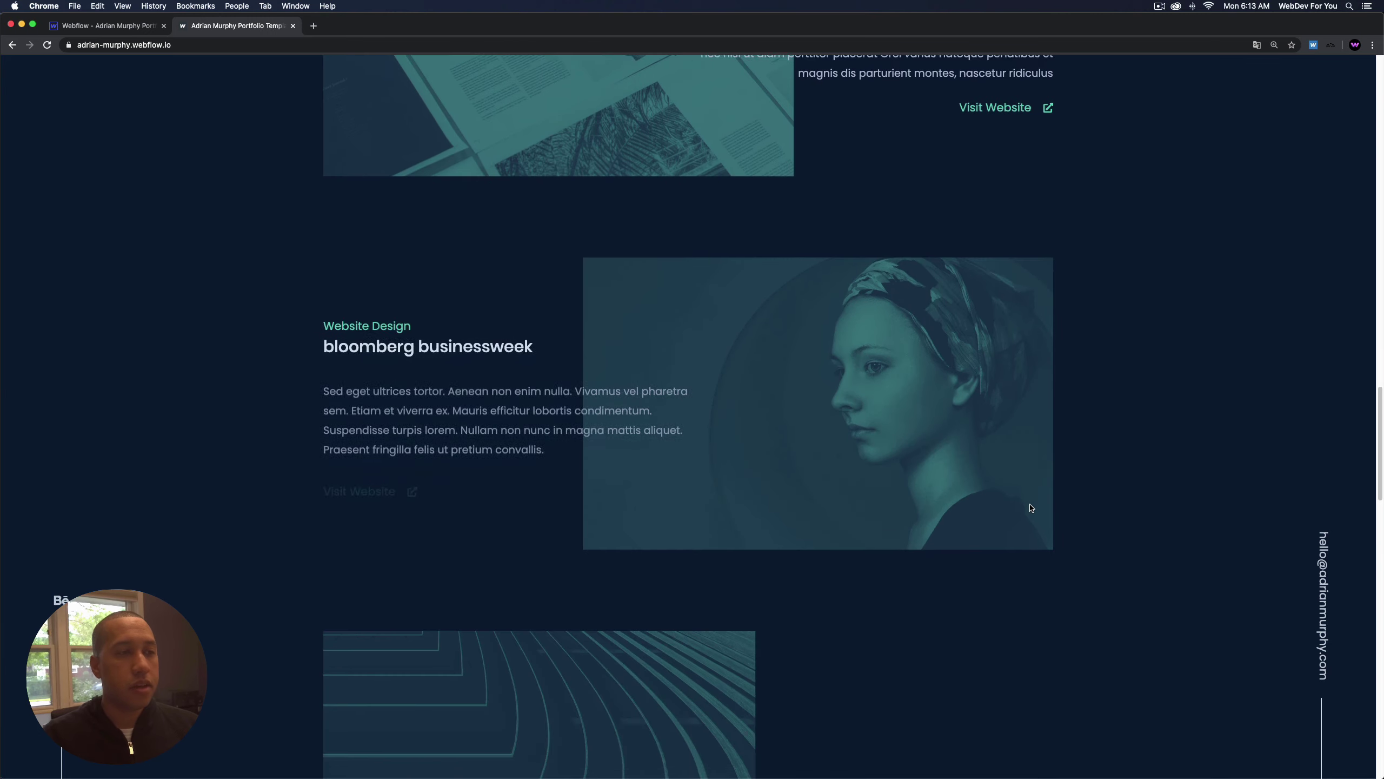
scroll(1032, 508, "down", 20)
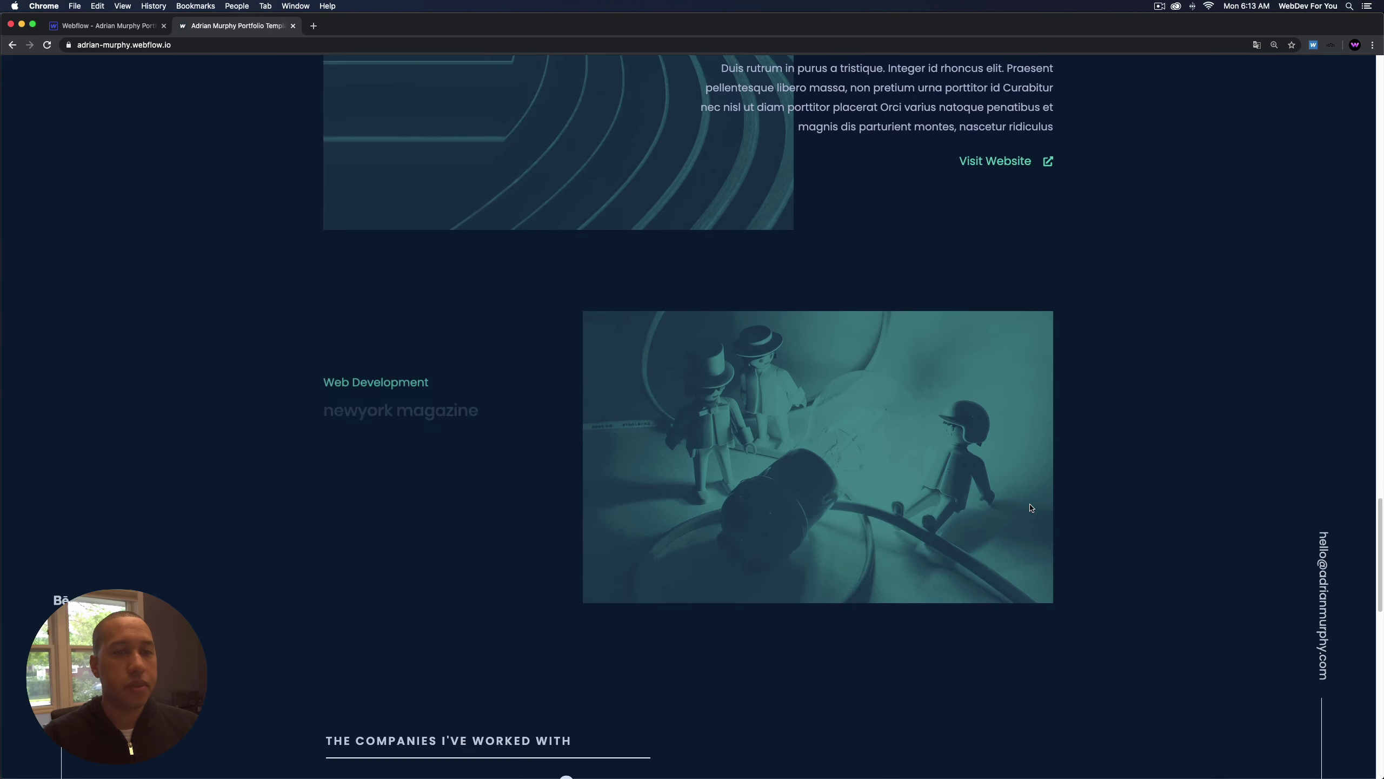
Expand the Mint of Creativity, What's Your Story, Herman Miller and Bloomberg Businessweek entries, then collapse Bloomberg.
left_click(1034, 487)
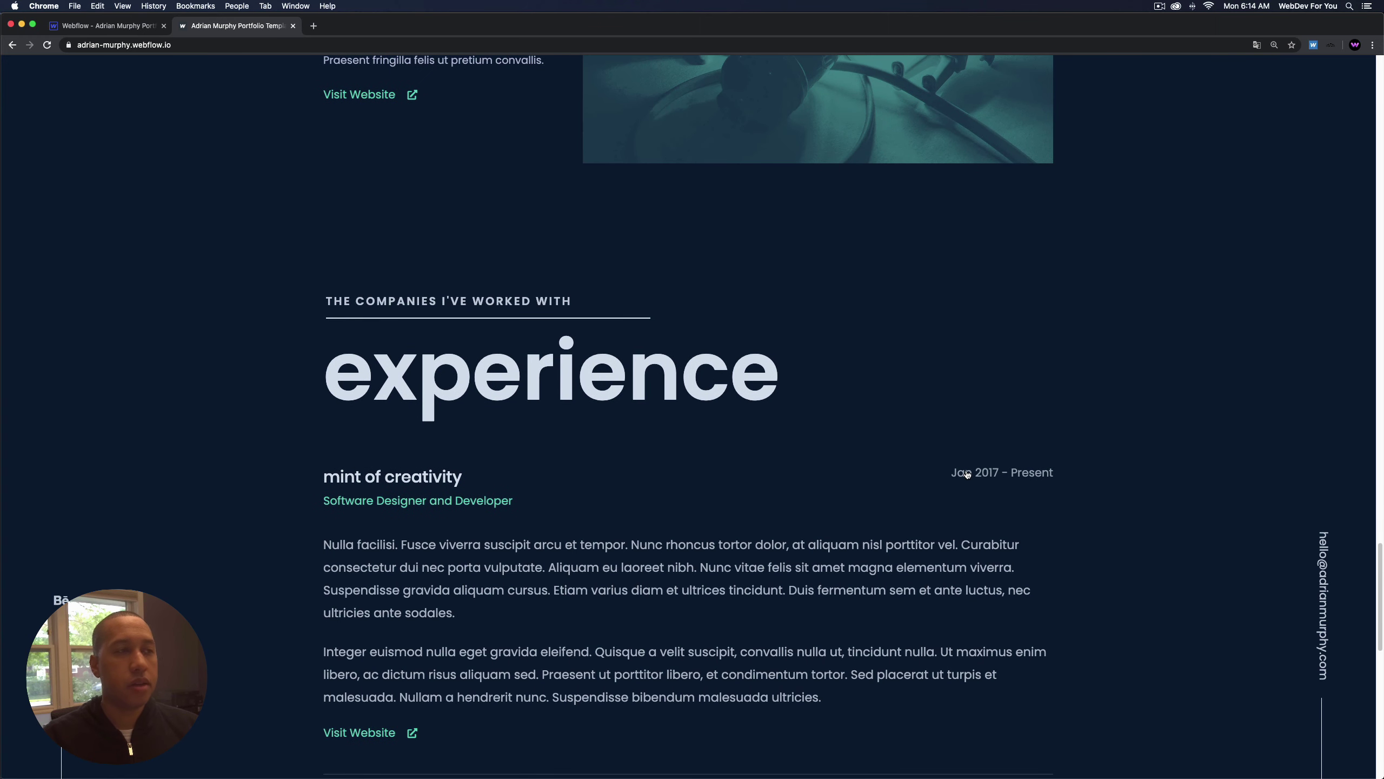
scroll(968, 473, "down", 5)
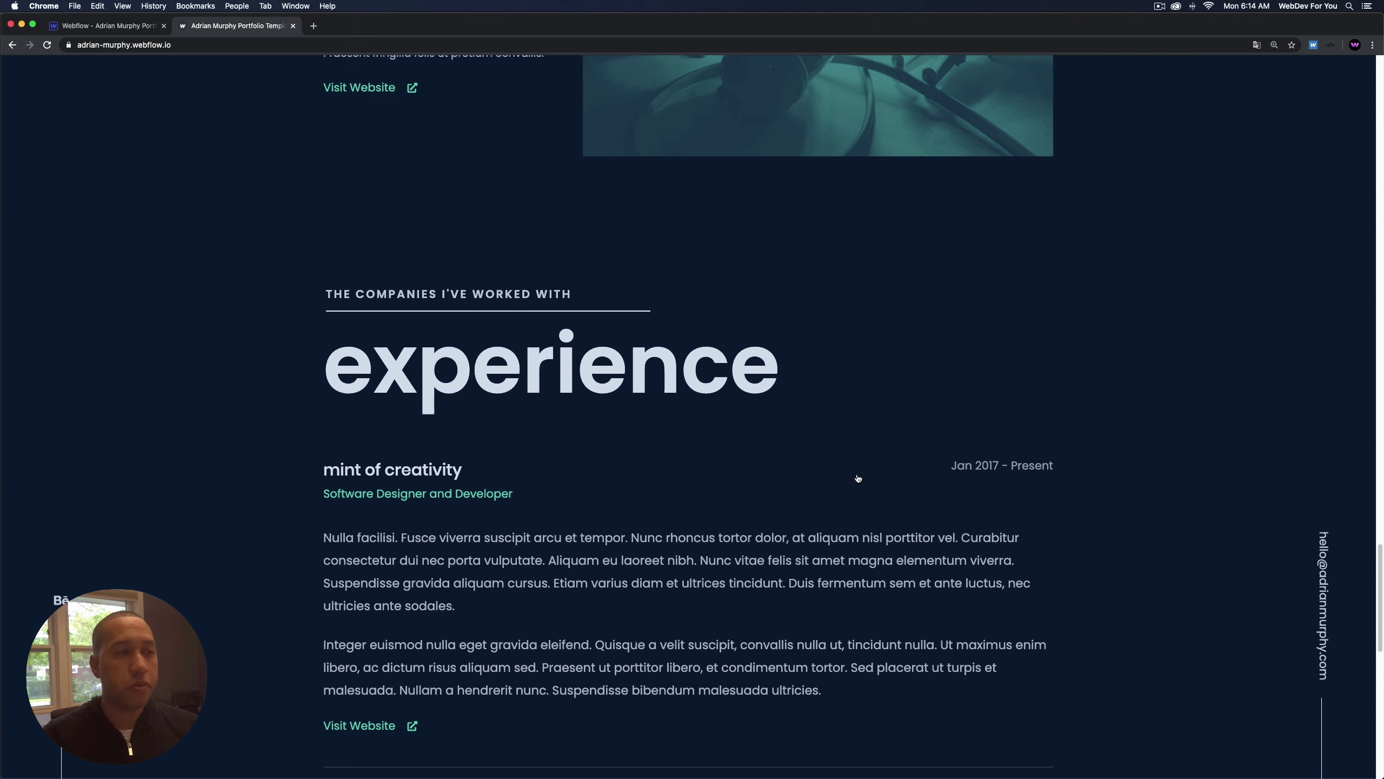
scroll(603, 431, "down", 4)
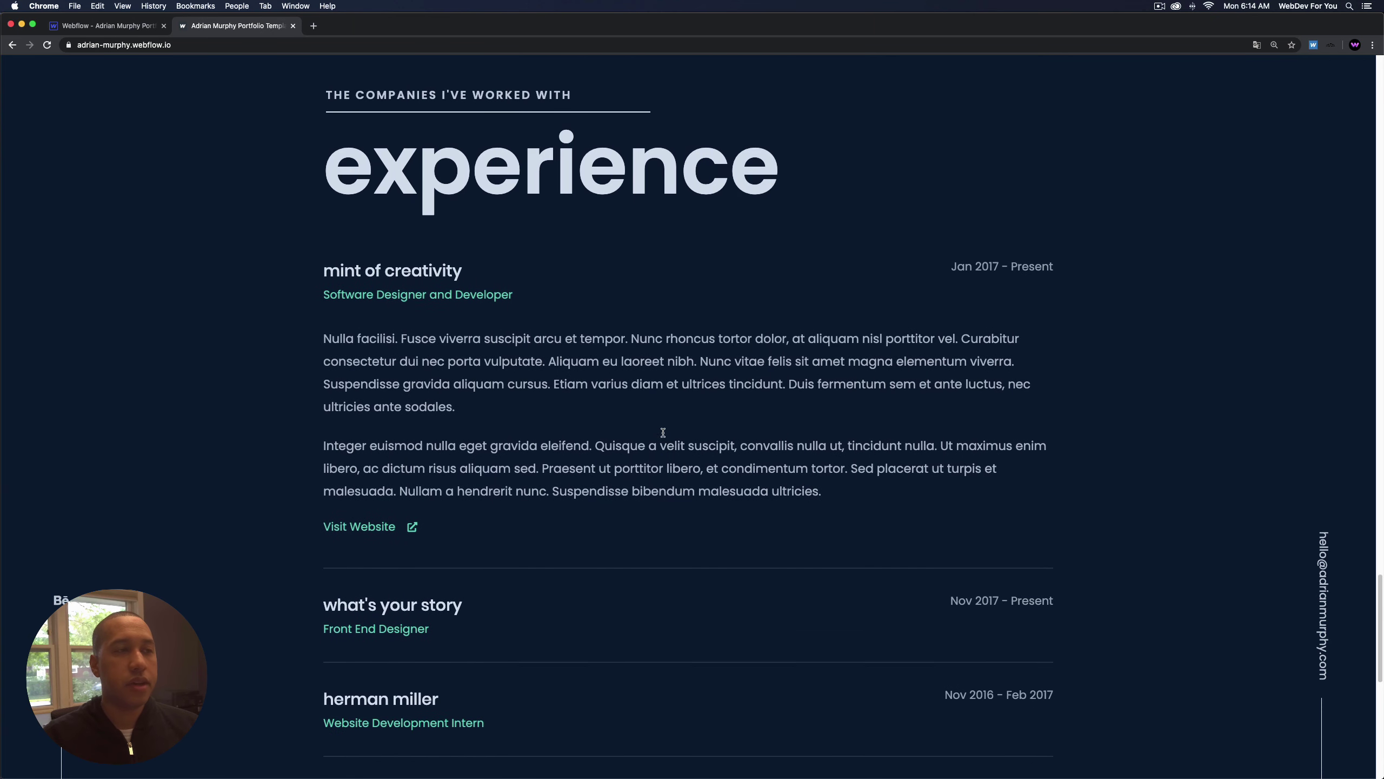
left_click(647, 570)
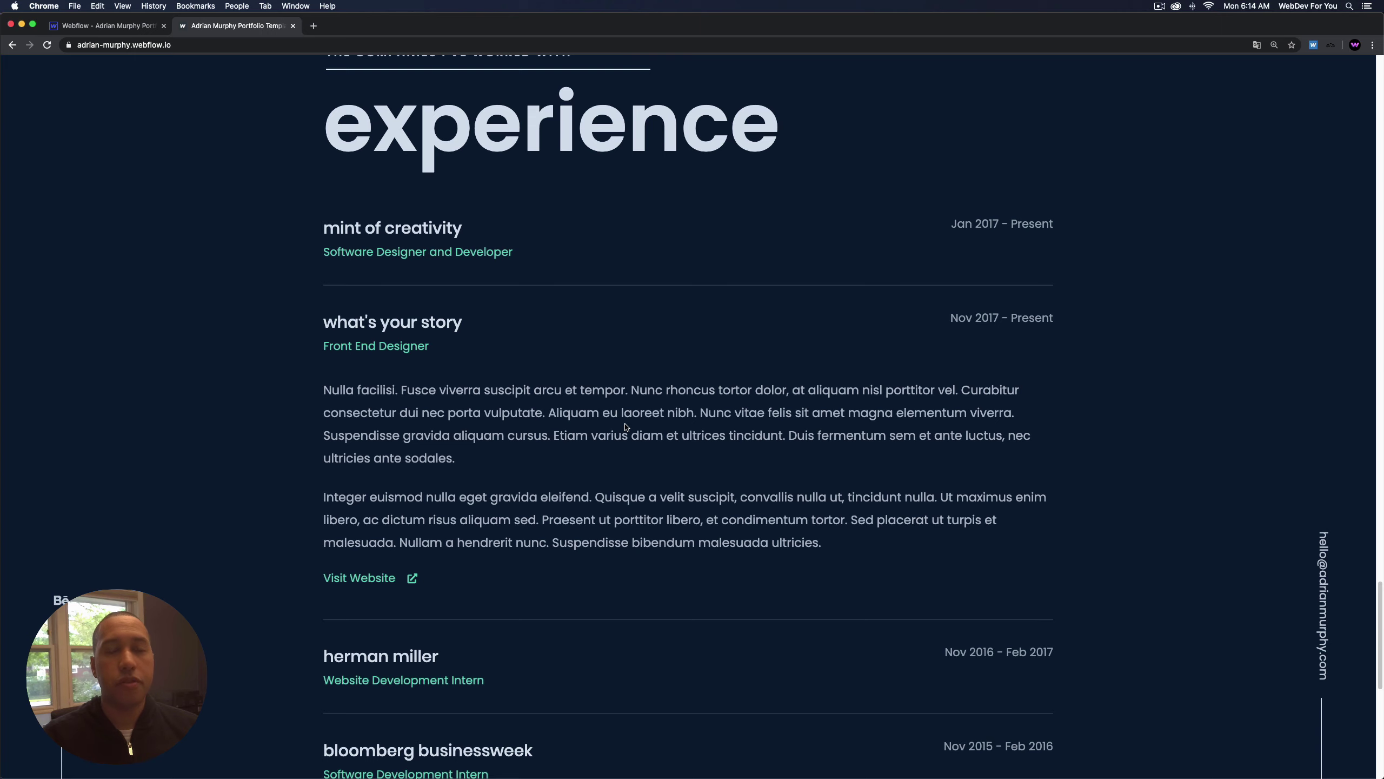
scroll(626, 427, "down", 6)
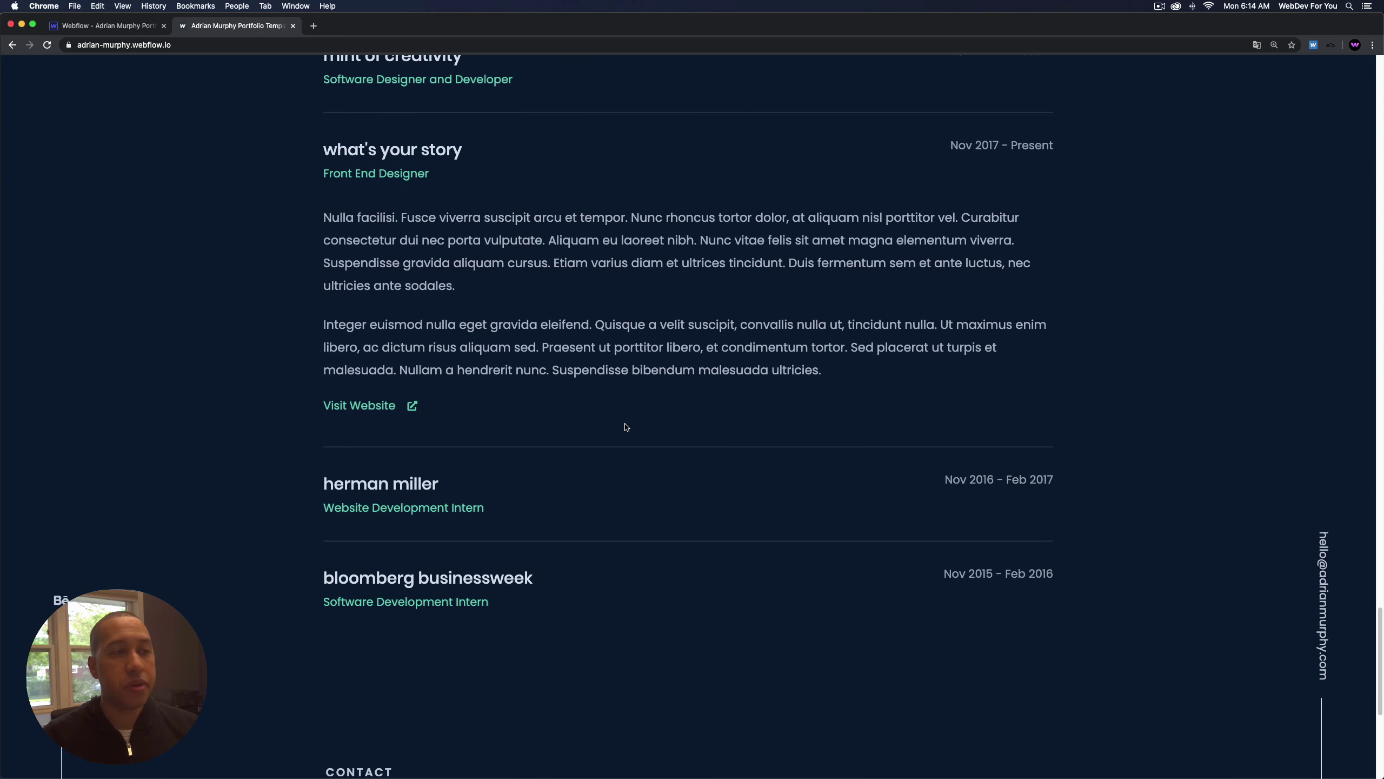
left_click(626, 431)
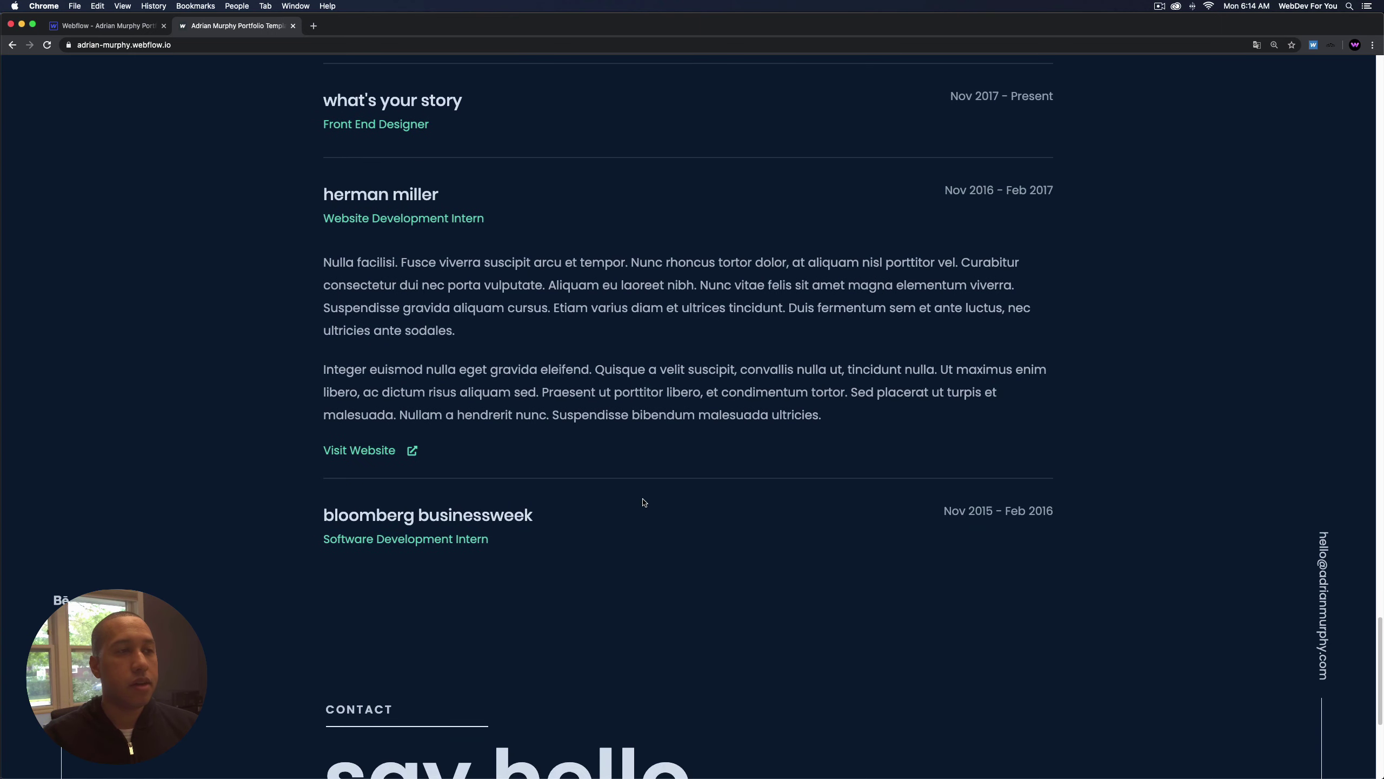
left_click(642, 500)
scroll(704, 473, "down", 4)
left_click(843, 500)
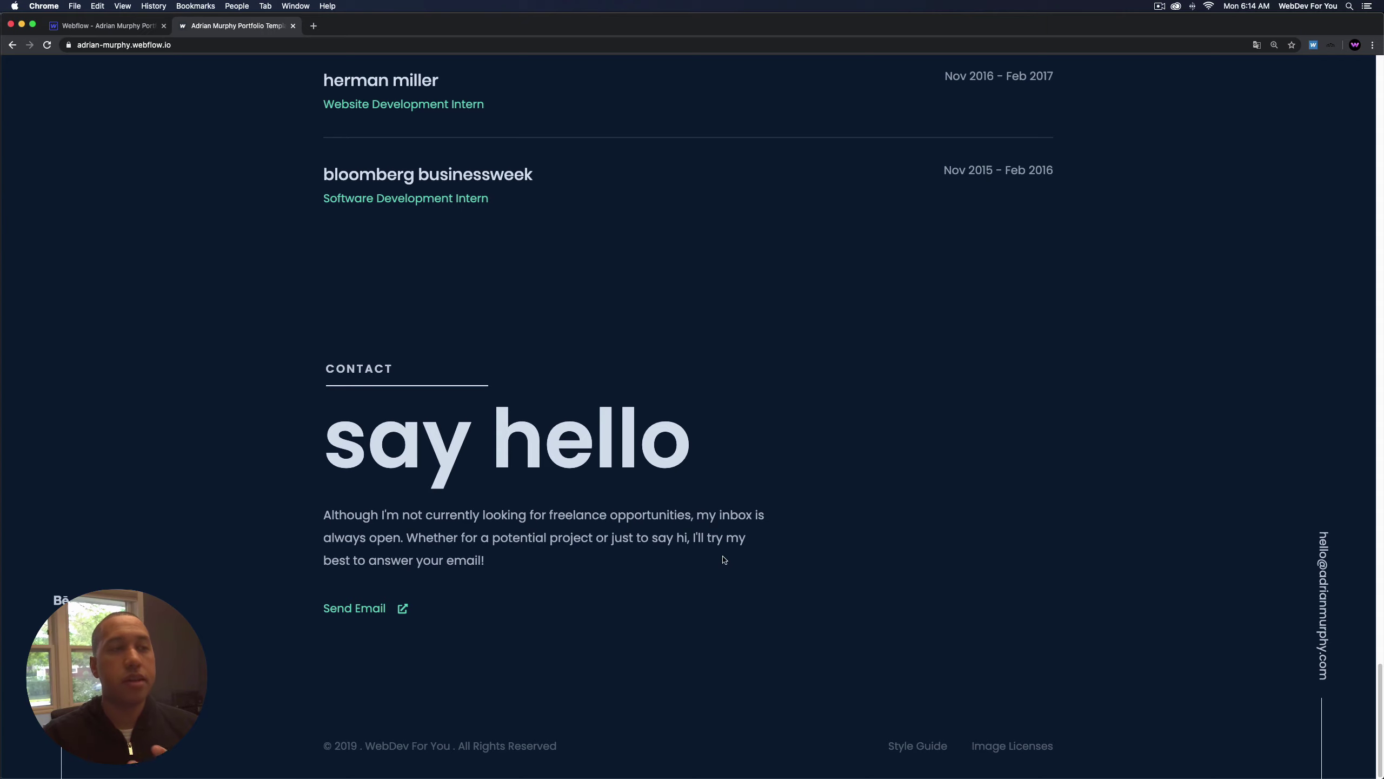
Scroll back up to the my work section.
scroll(925, 466, "up", 1)
scroll(727, 703, "down", 1)
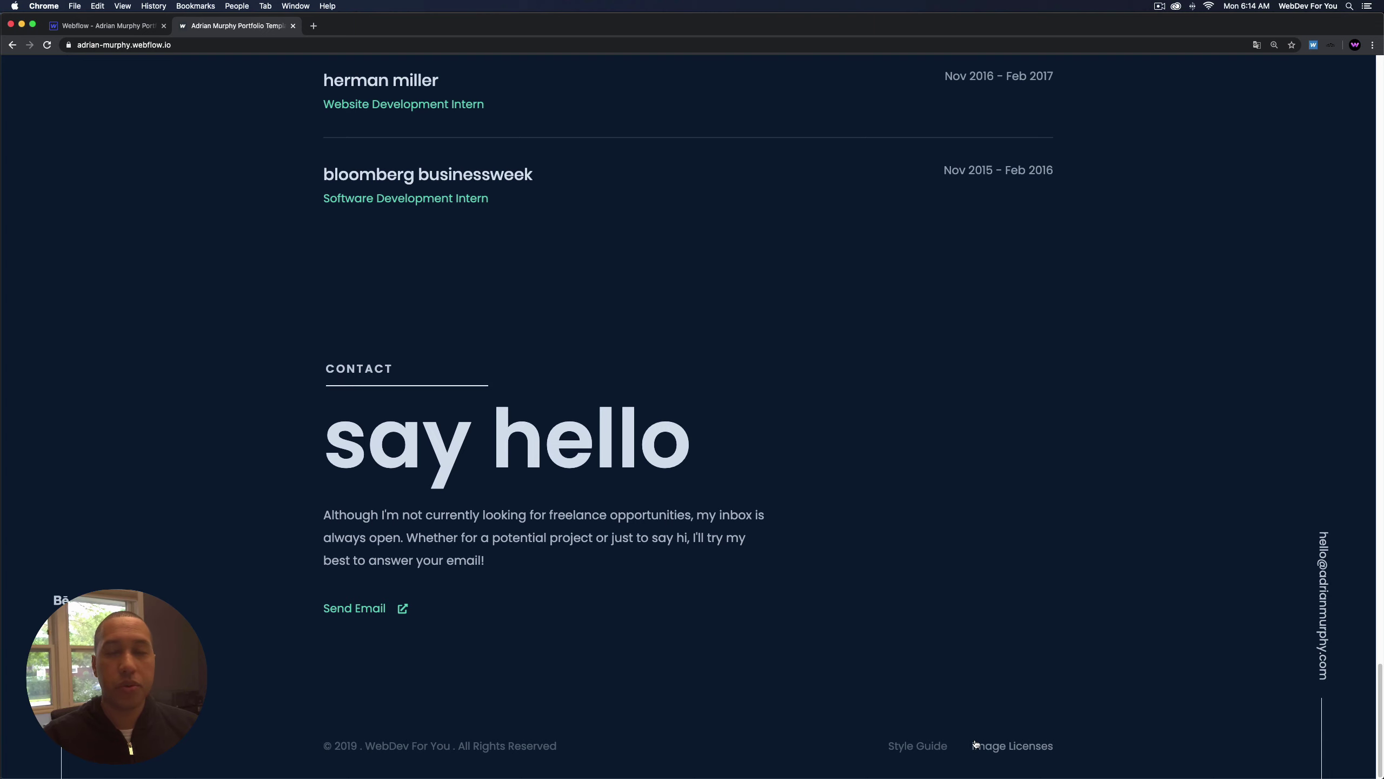
scroll(961, 593, "up", 9)
scroll(1254, 537, "up", 20)
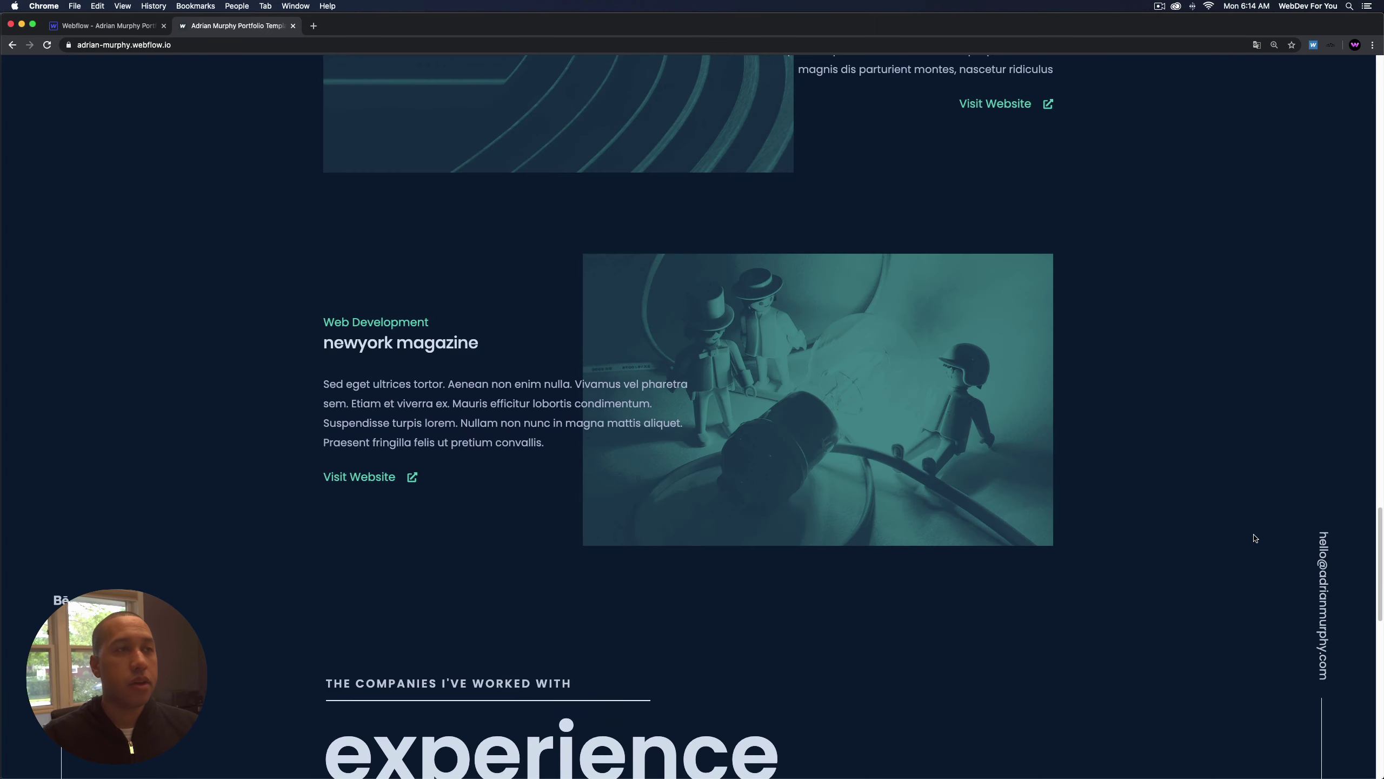
scroll(1112, 505, "up", 15)
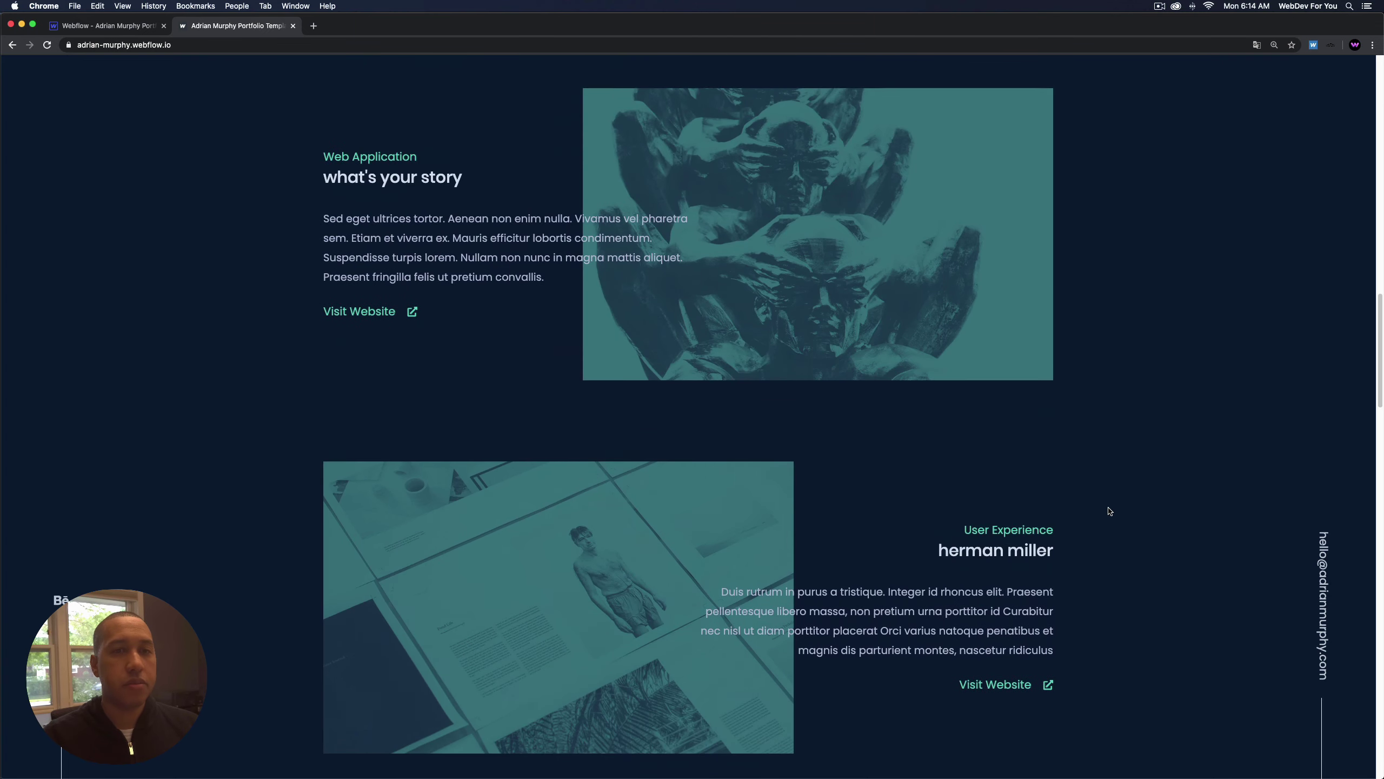
scroll(1122, 491, "up", 3)
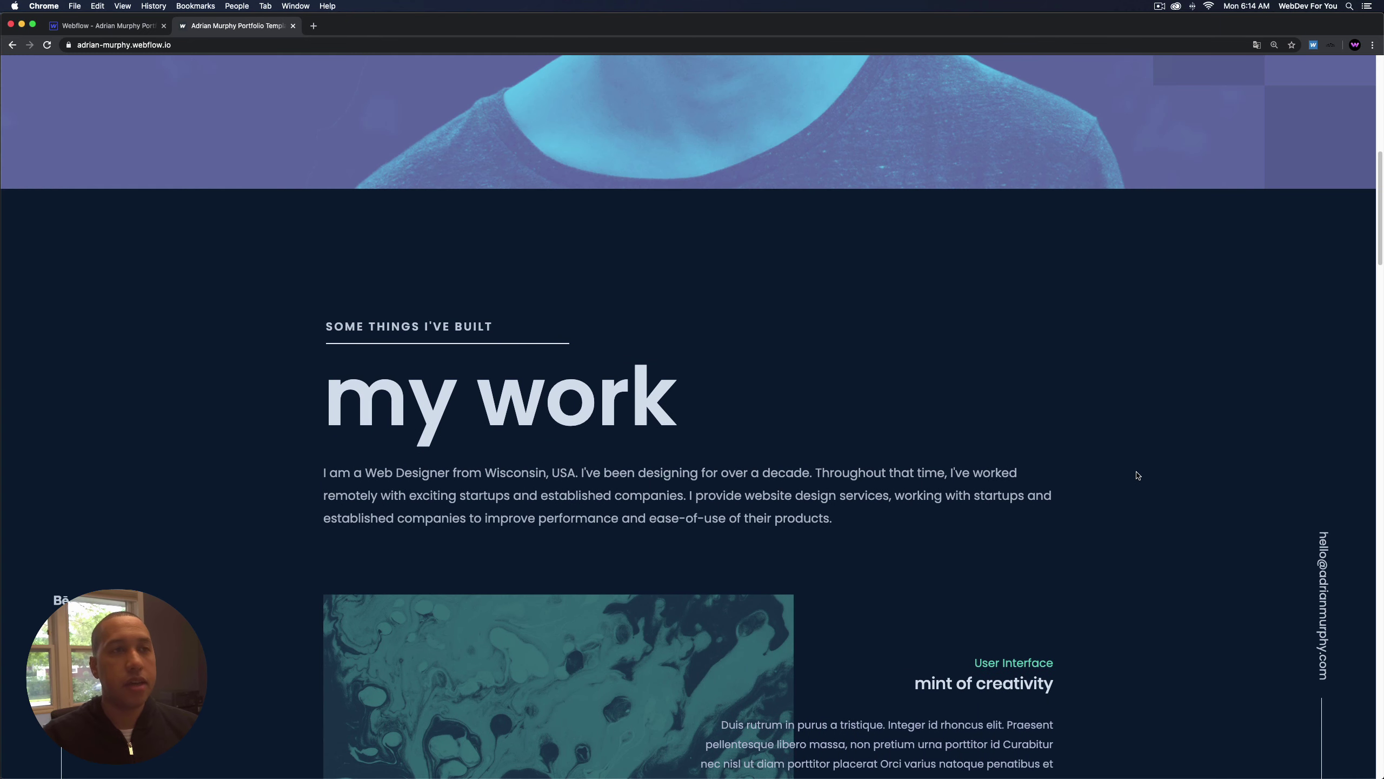
scroll(1144, 467, "up", 10)
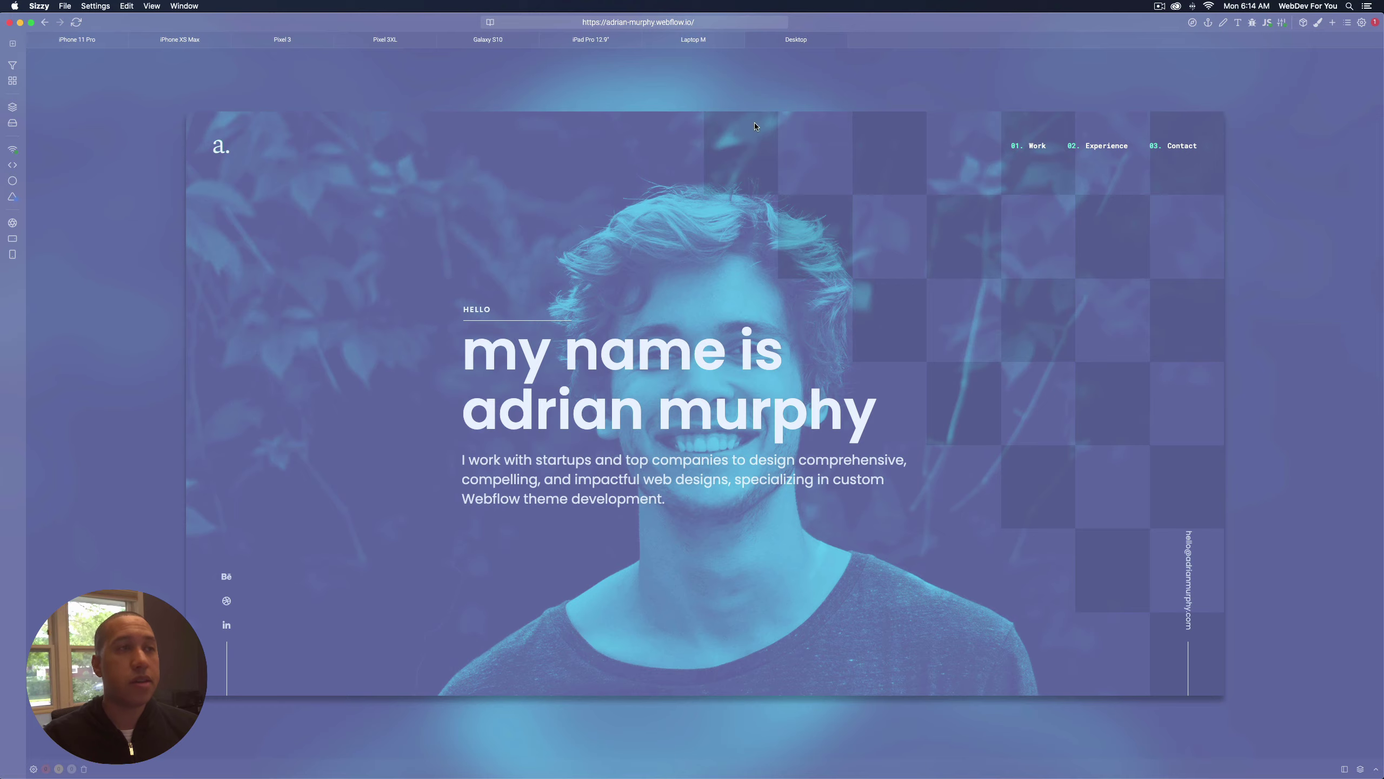
Reload the Desktop preview, scroll to the say hello section, then switch to iPad Pro 12.9".
left_click(76, 22)
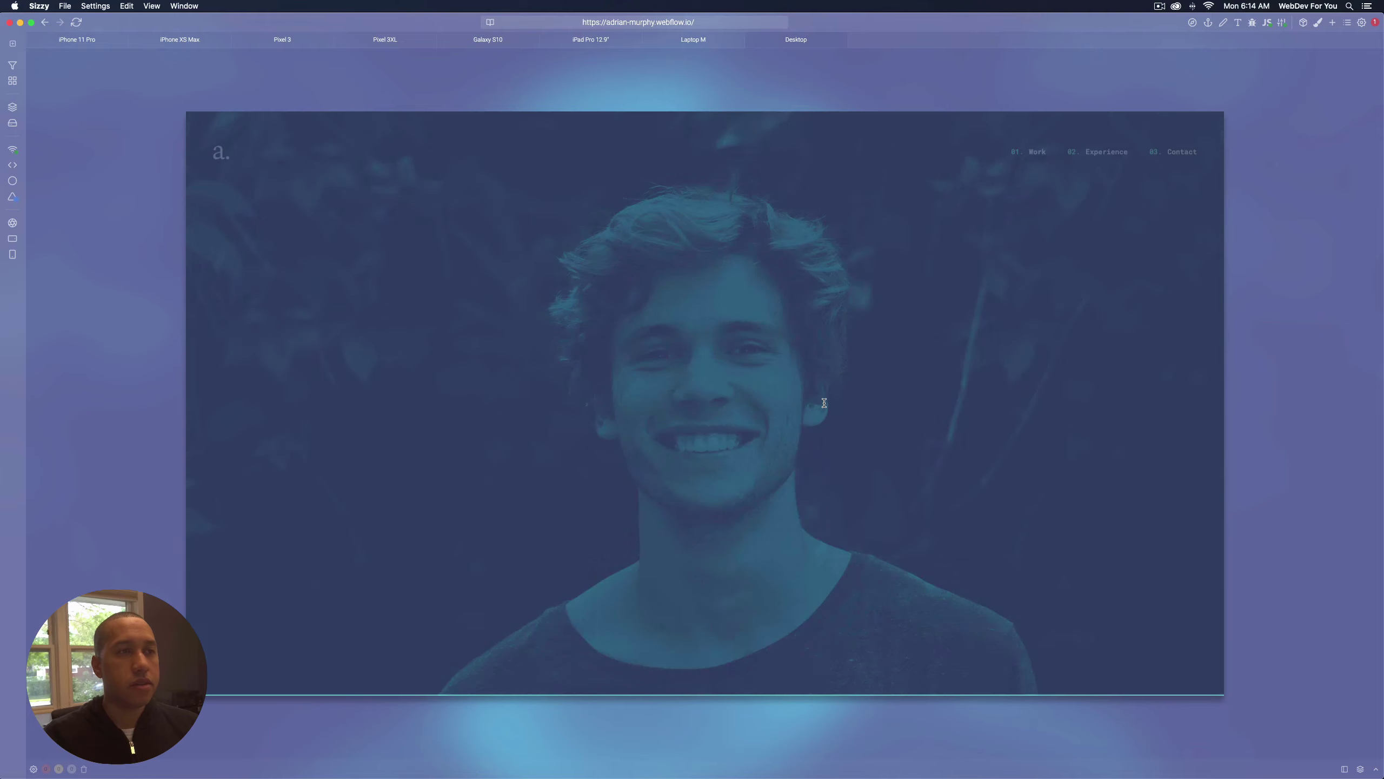
scroll(751, 363, "down", 15)
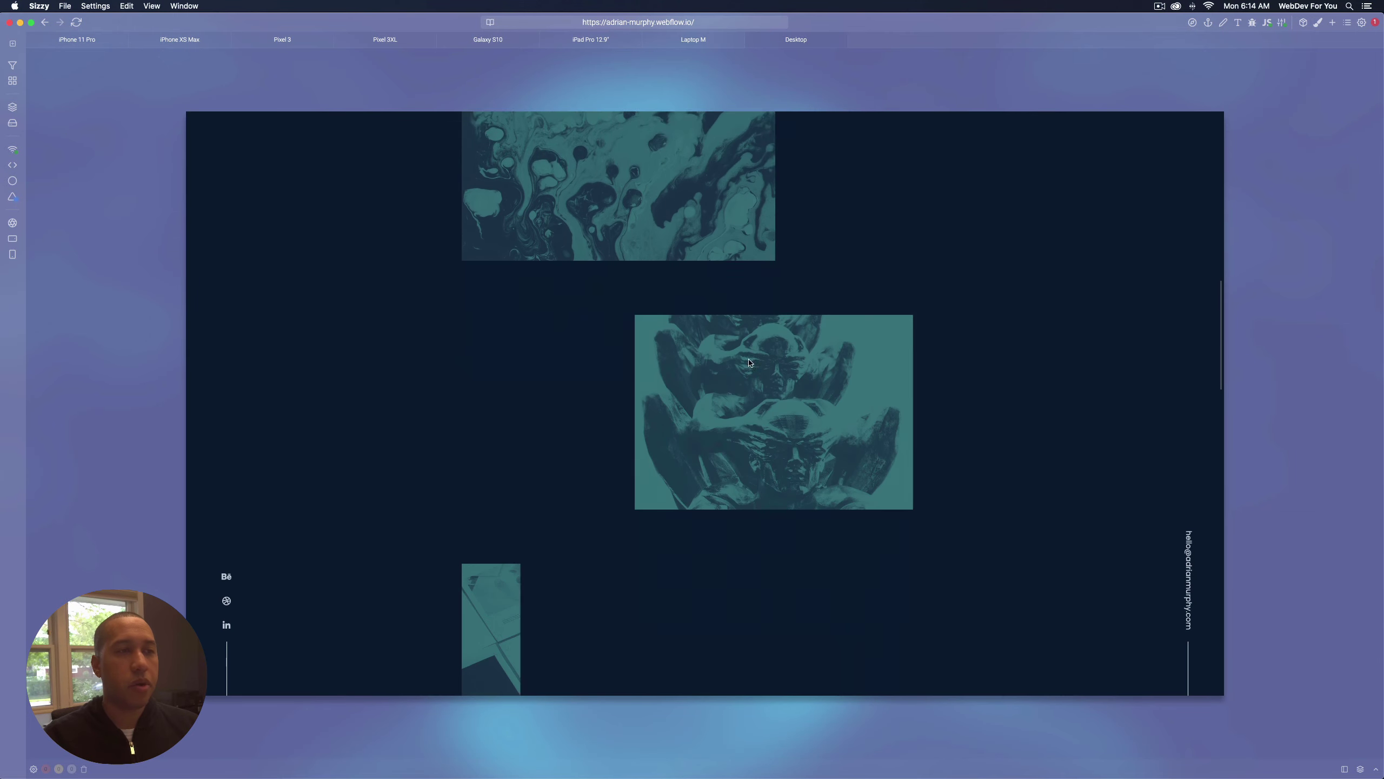
scroll(749, 362, "down", 20)
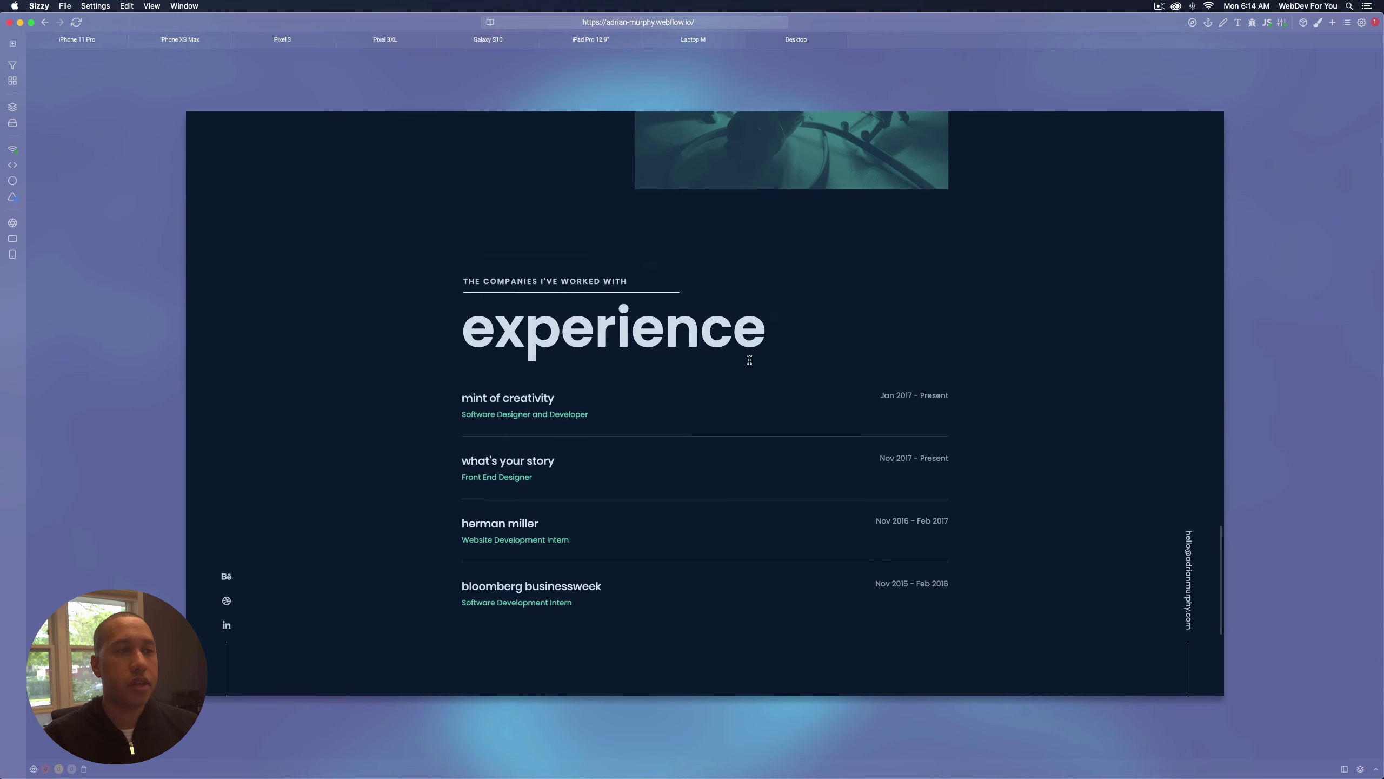
scroll(750, 360, "down", 8)
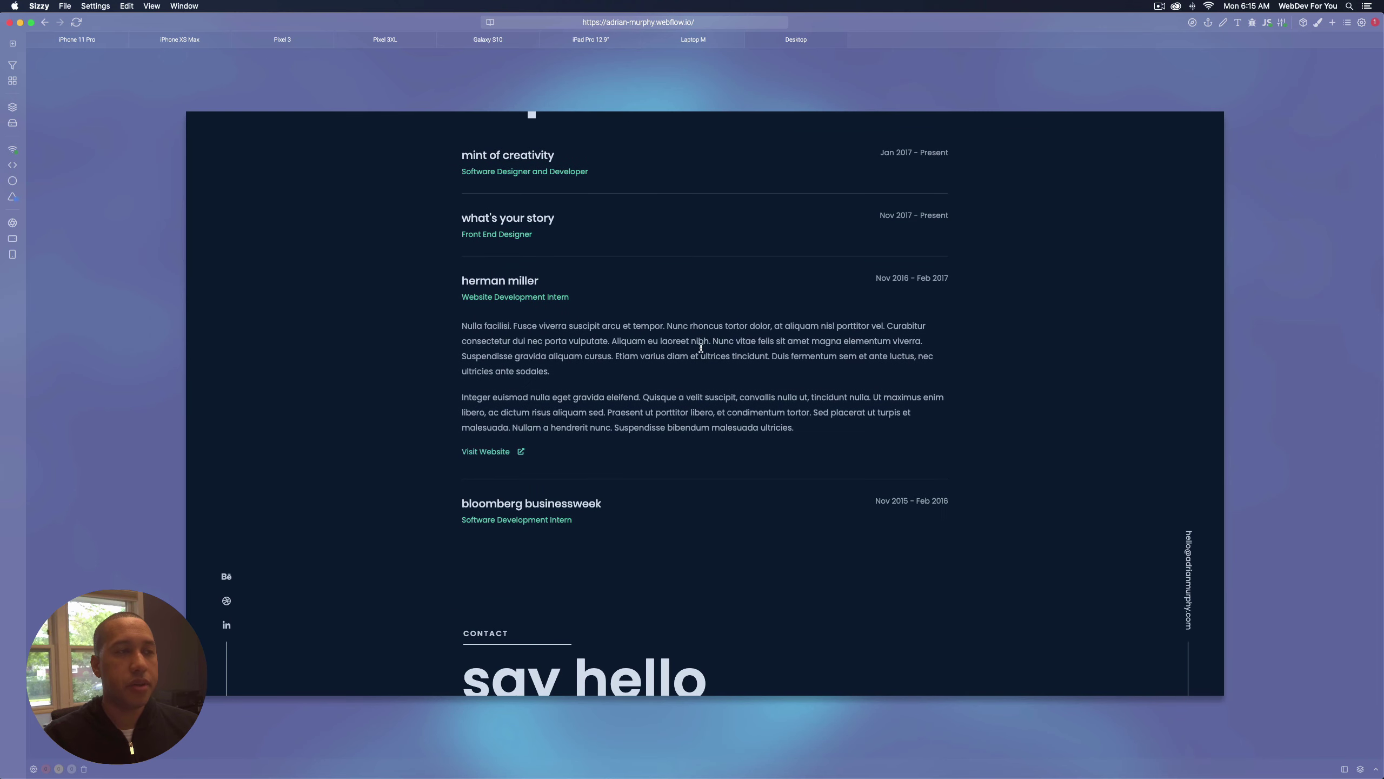
scroll(701, 348, "down", 5)
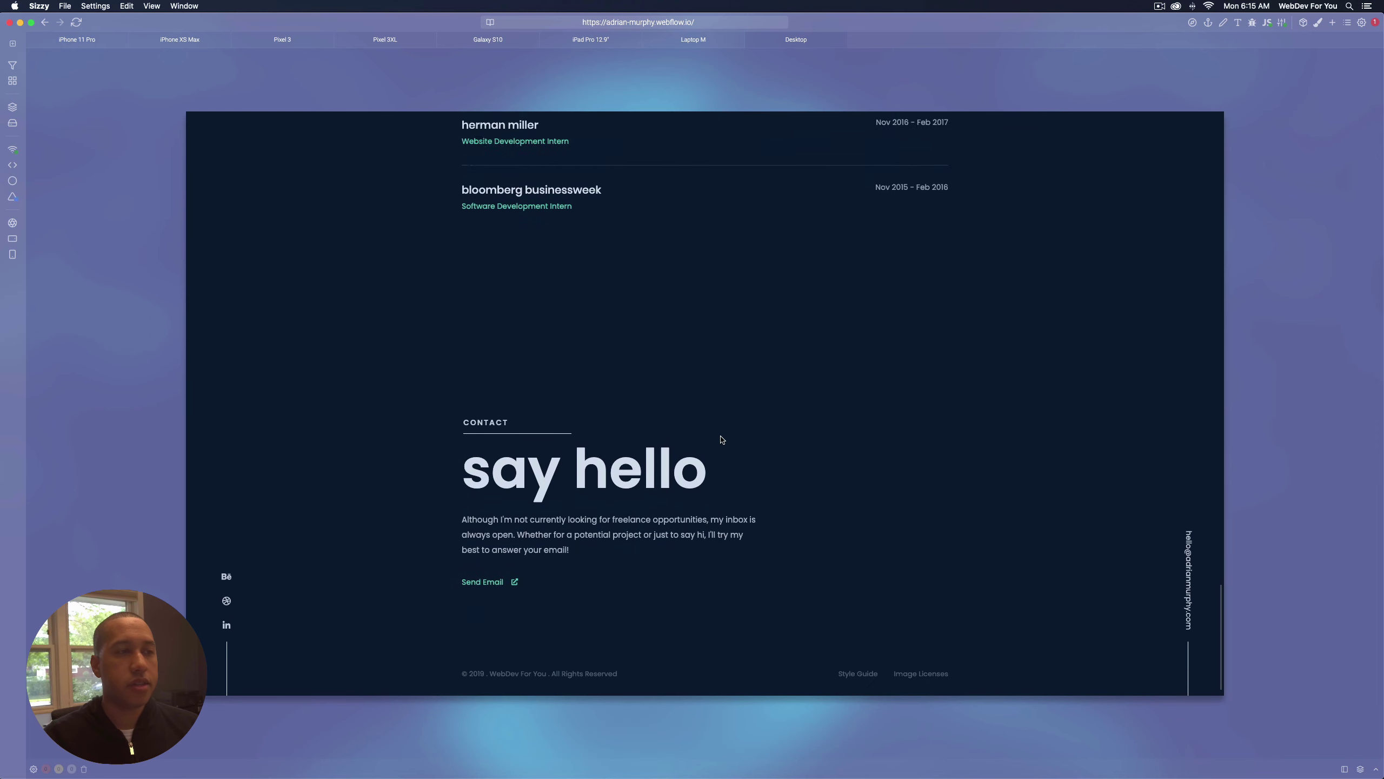
left_click(589, 41)
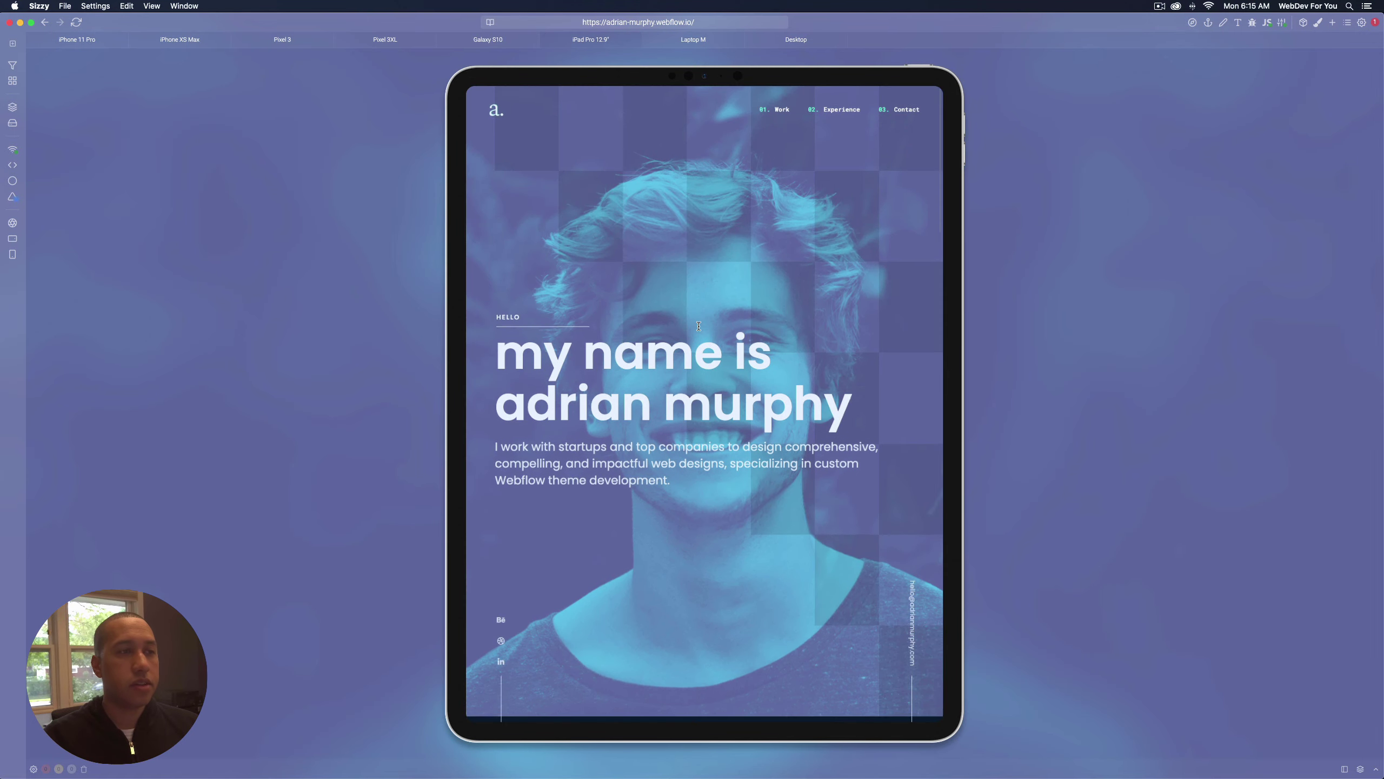
Scroll the iPad Pro 12.9" portrait preview down the page and back up.
scroll(699, 326, "down", 10)
scroll(700, 328, "down", 15)
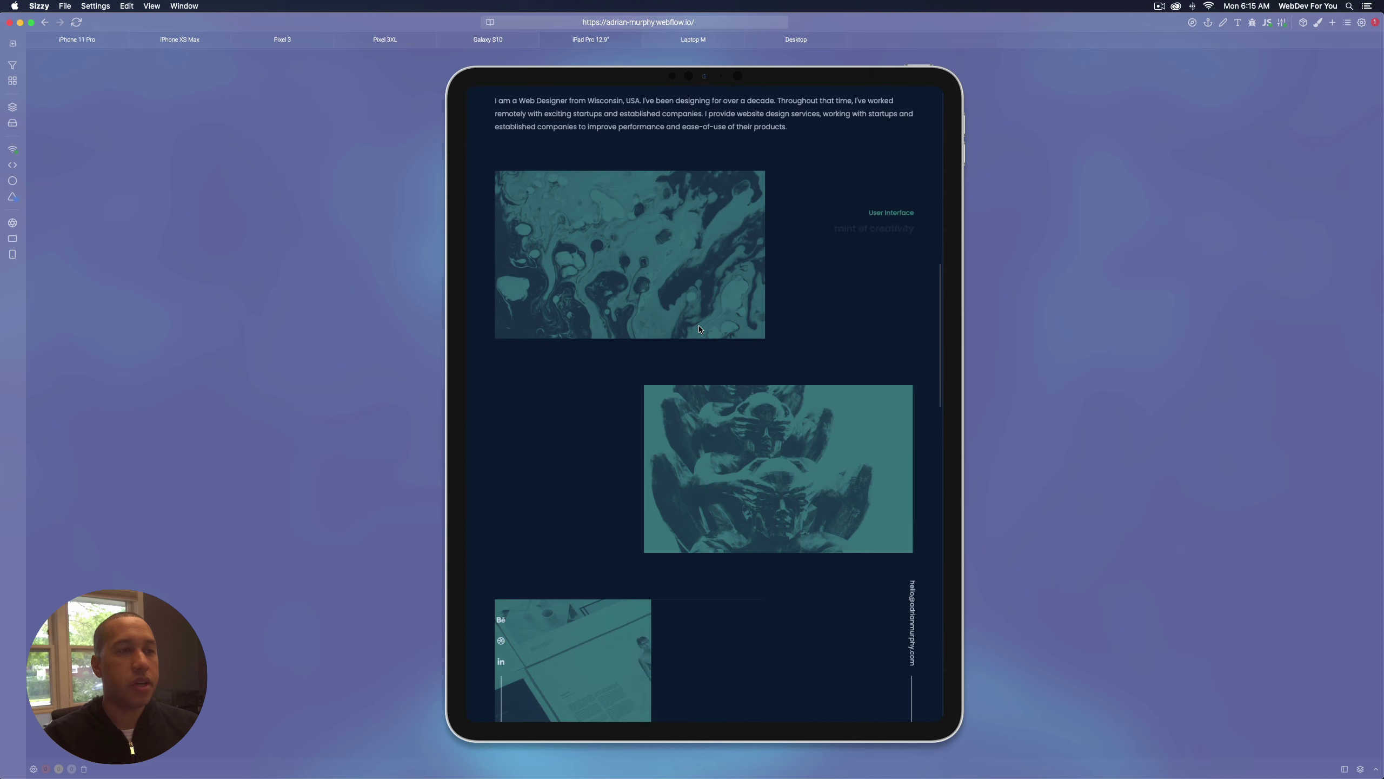
scroll(701, 328, "down", 10)
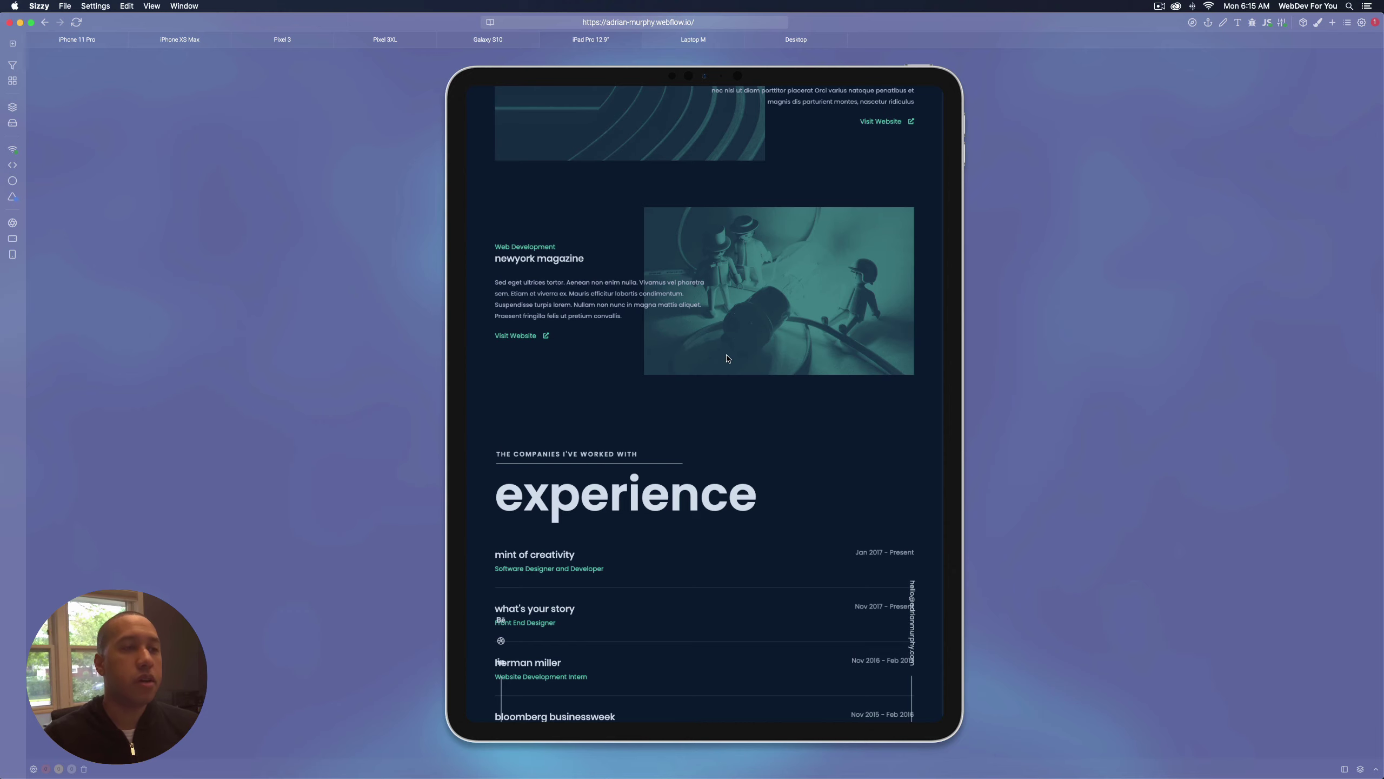
scroll(730, 359, "down", 10)
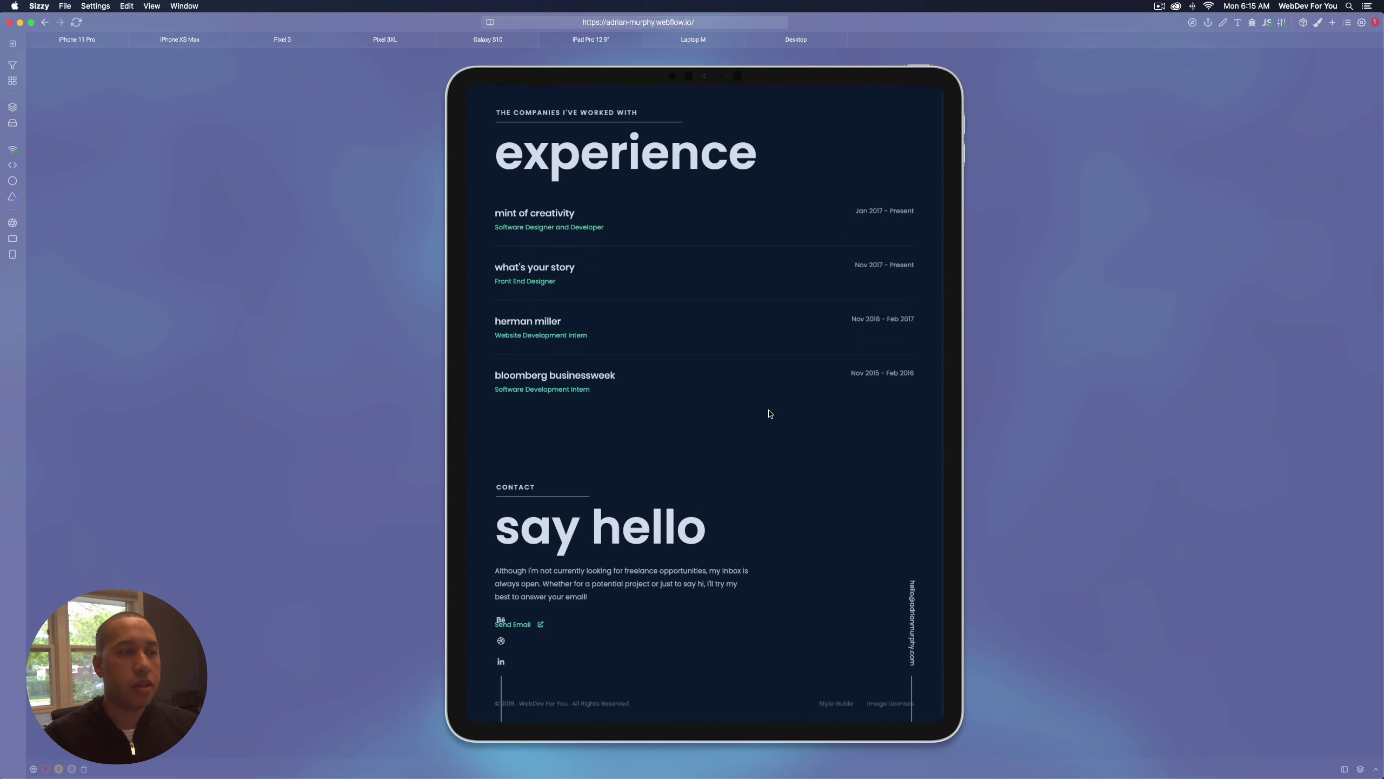
scroll(660, 431, "up", 10)
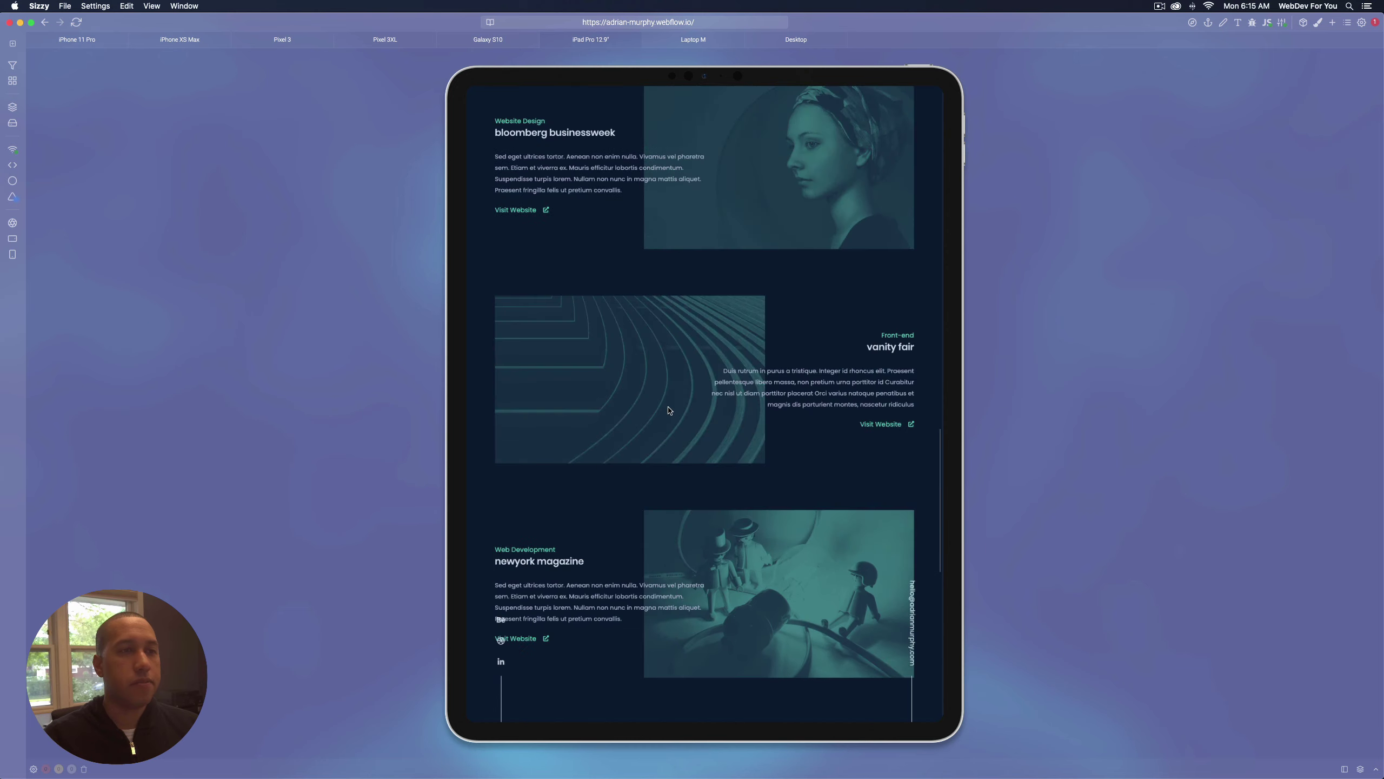
scroll(669, 408, "up", 15)
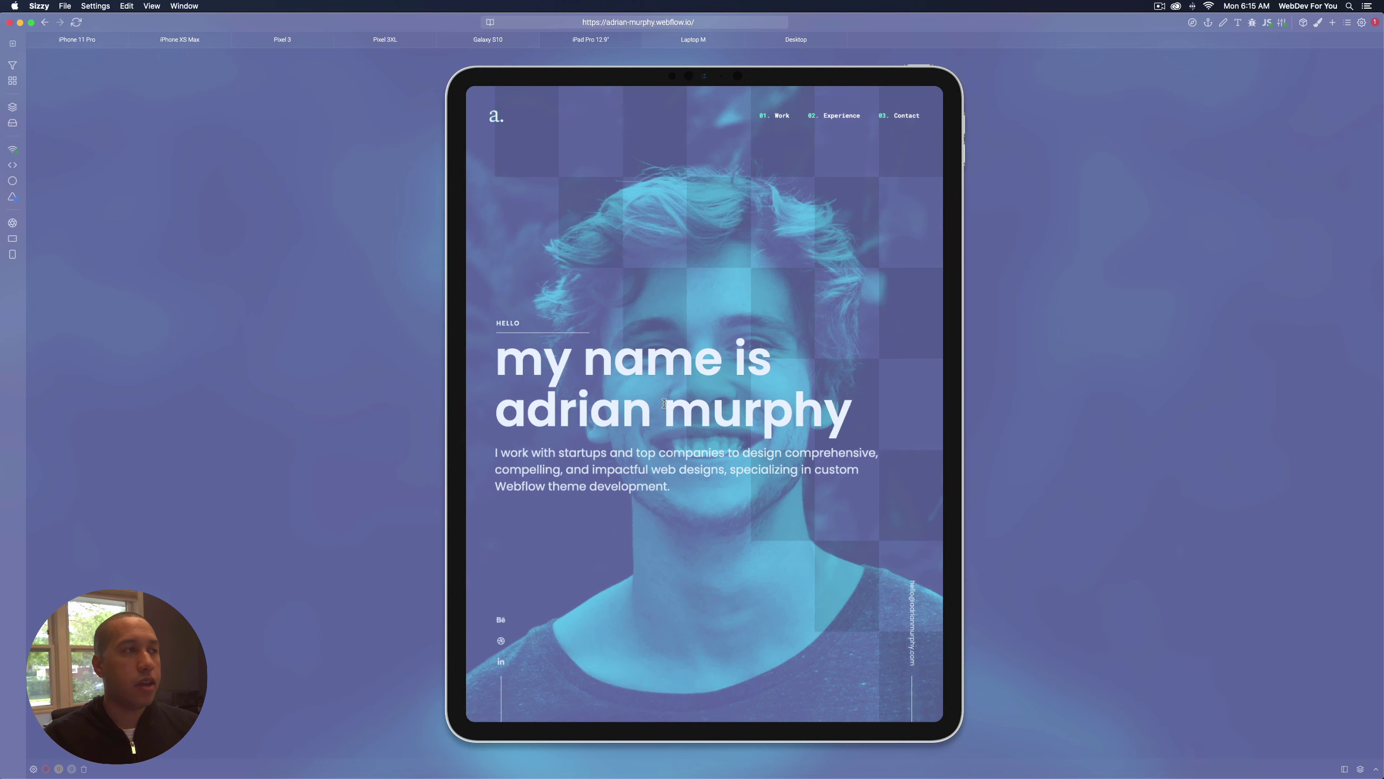
Check the reloaded iPad preview in landscape, rotate back to portrait, then switch to Galaxy S10.
left_click(16, 239)
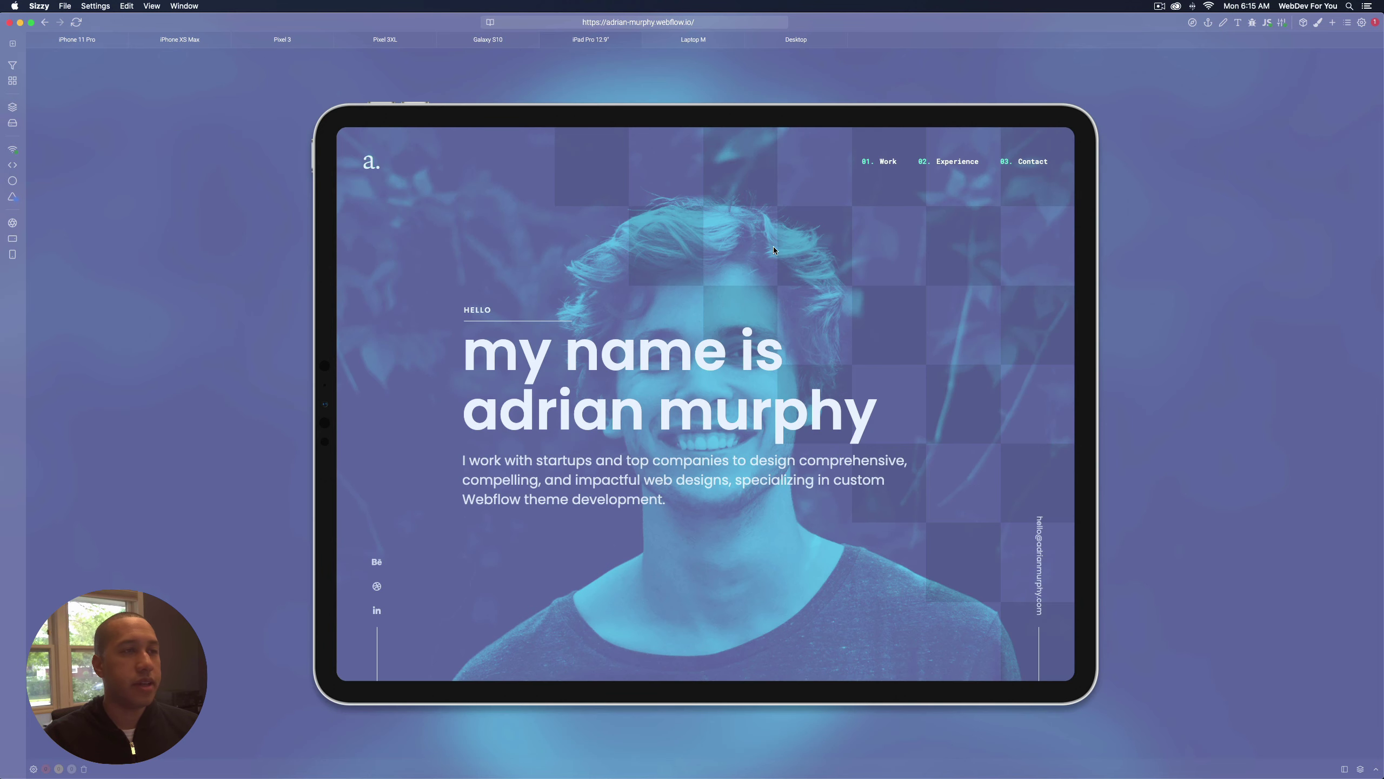
scroll(844, 301, "down", 5)
scroll(835, 291, "up", 5)
left_click(77, 22)
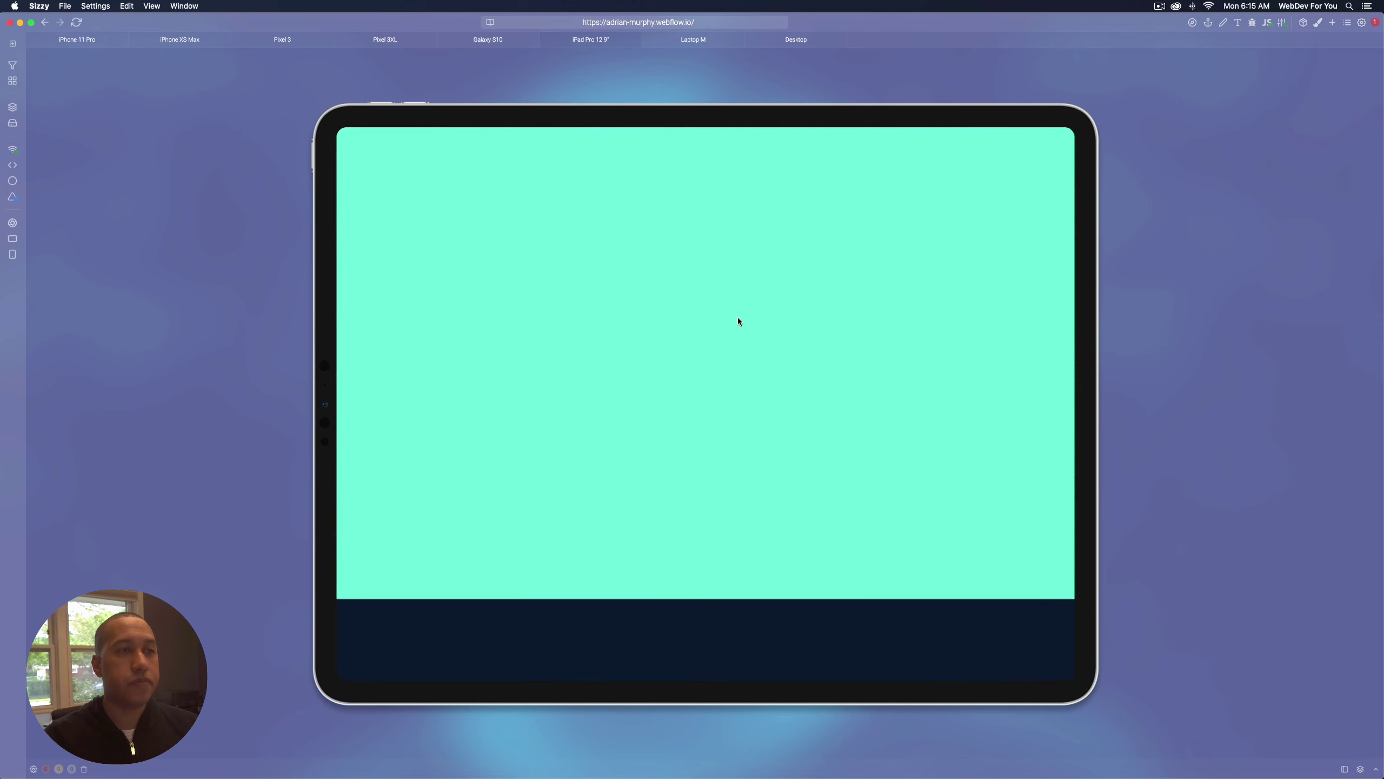
scroll(778, 327, "down", 5)
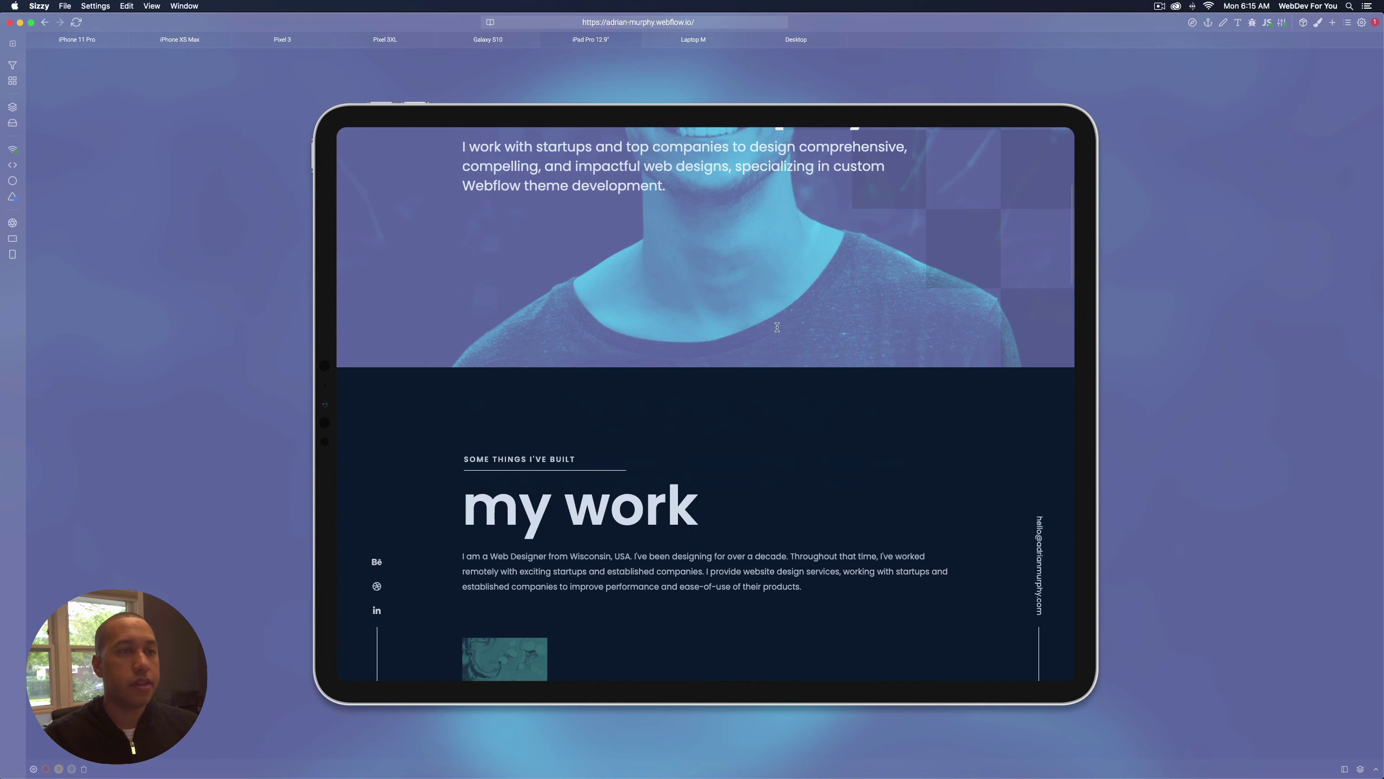
scroll(779, 331, "down", 15)
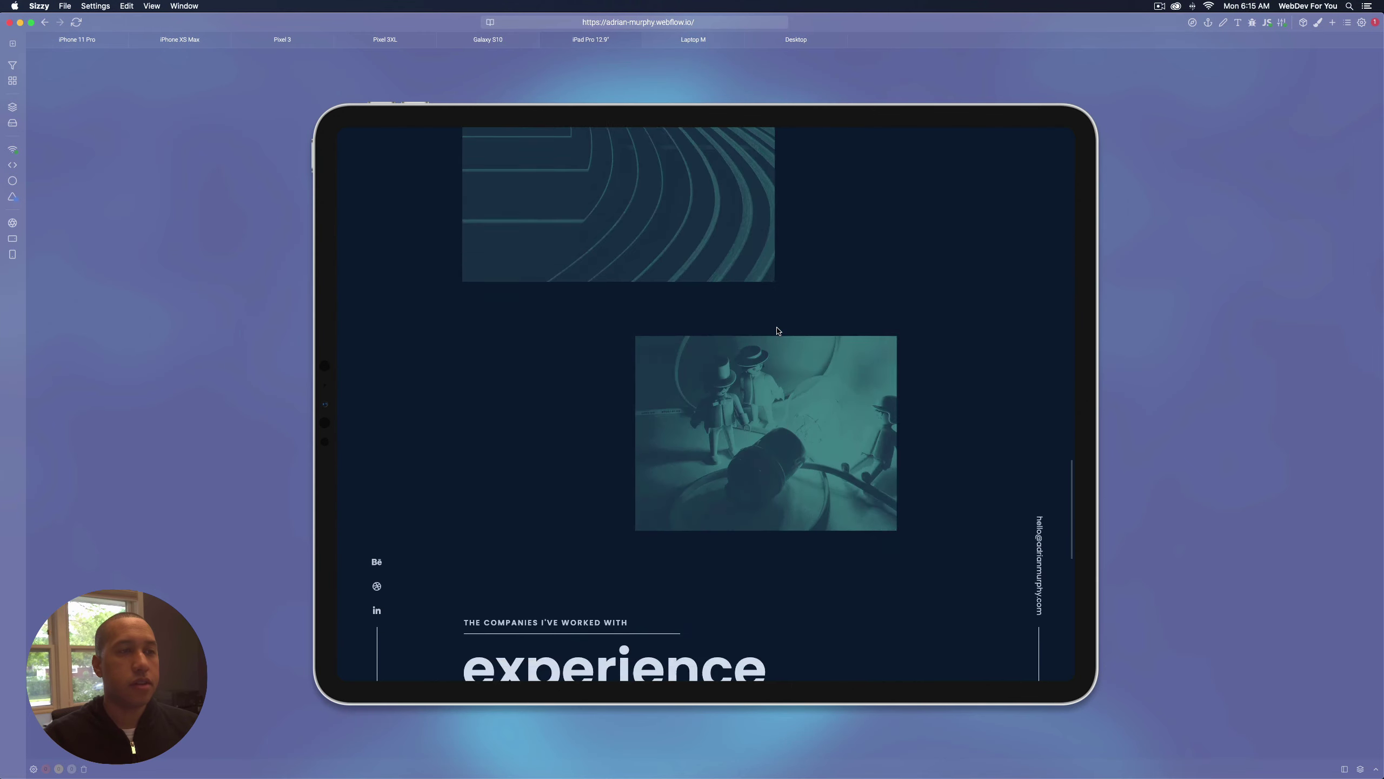
left_click(12, 254)
left_click(489, 40)
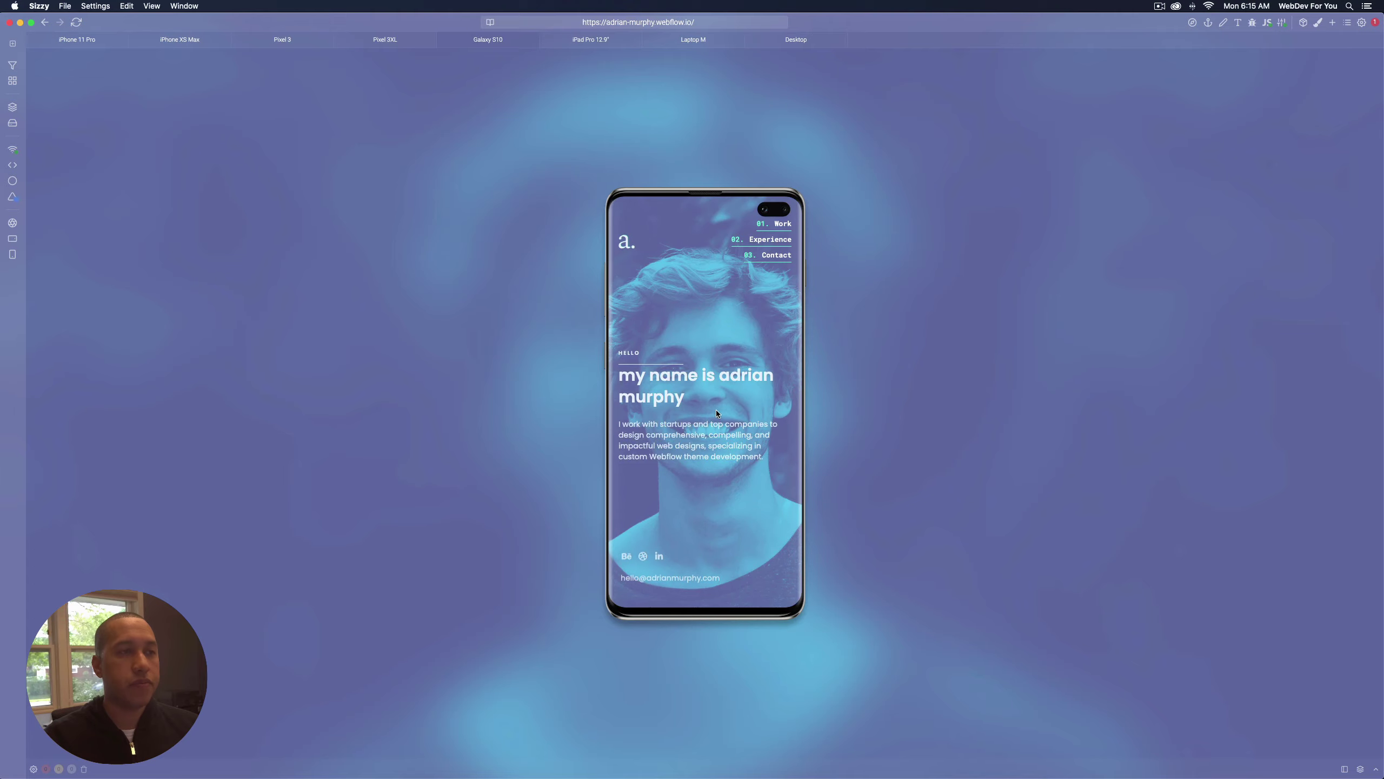
Scroll the Galaxy S10 preview down to the experience list.
scroll(718, 409, "down", 10)
scroll(719, 409, "down", 10)
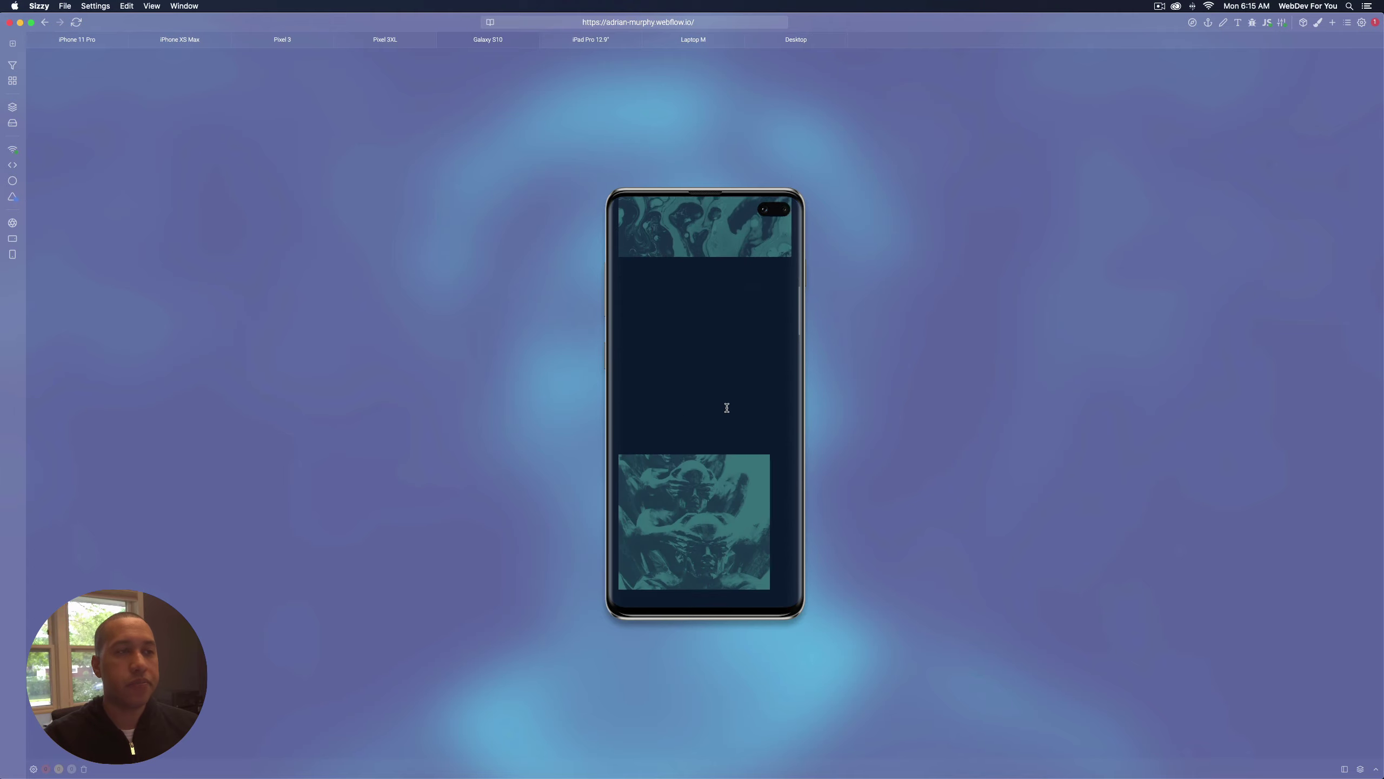
scroll(731, 408, "down", 10)
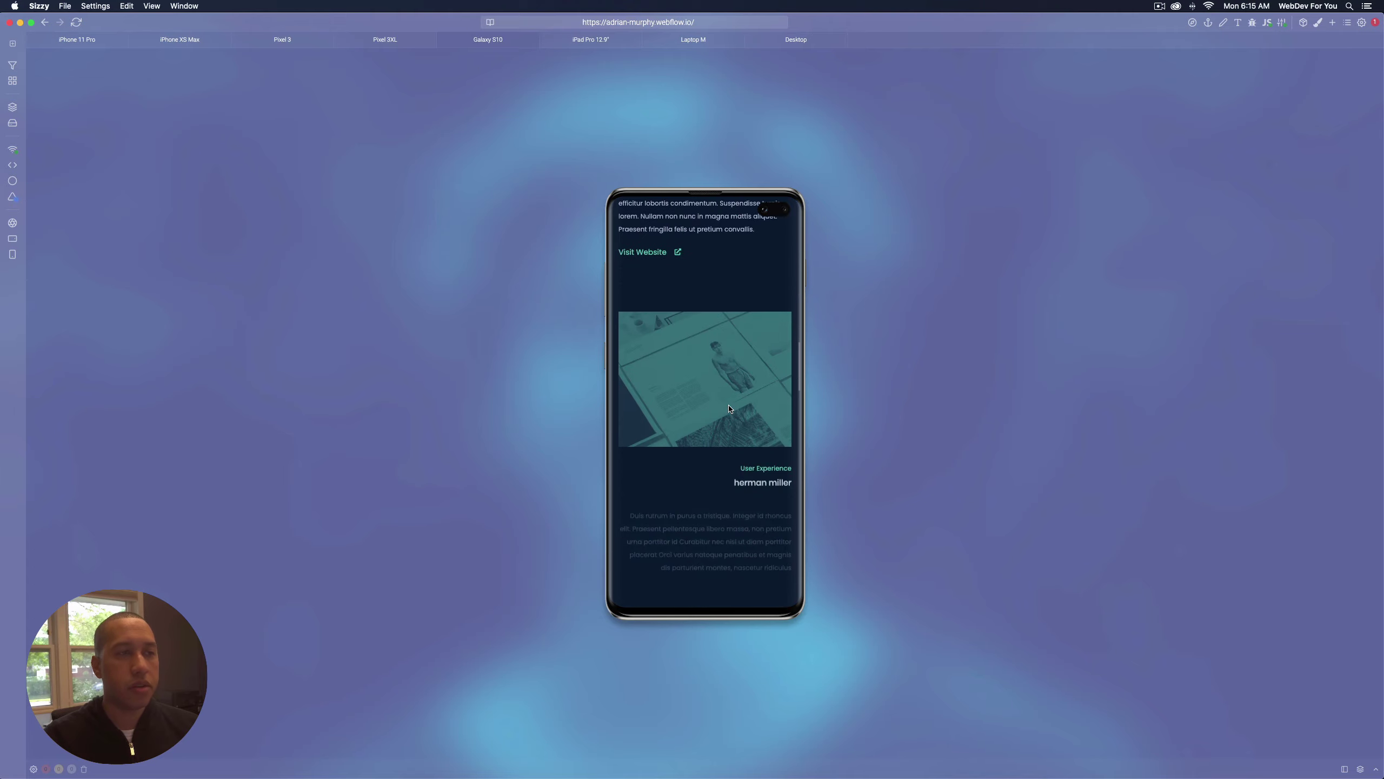
scroll(731, 408, "down", 10)
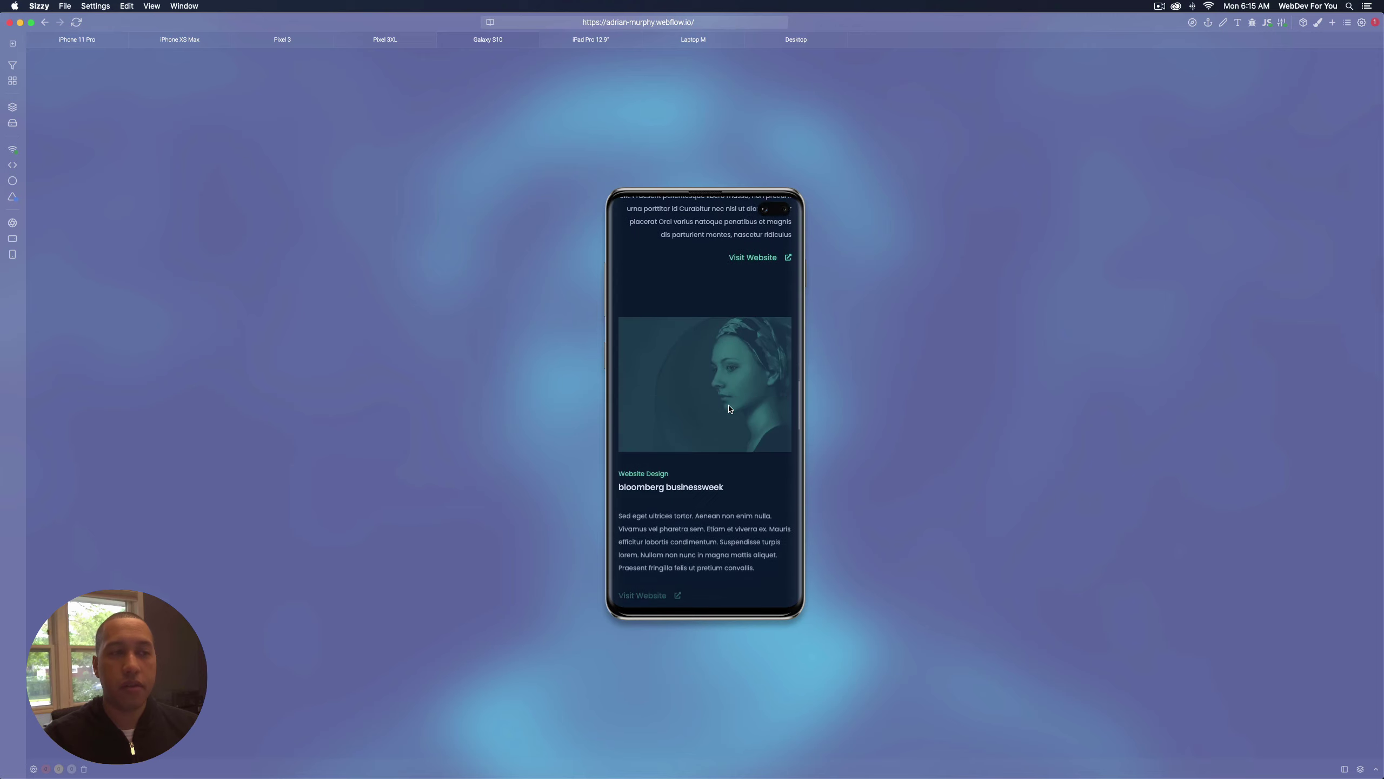
scroll(731, 409, "down", 10)
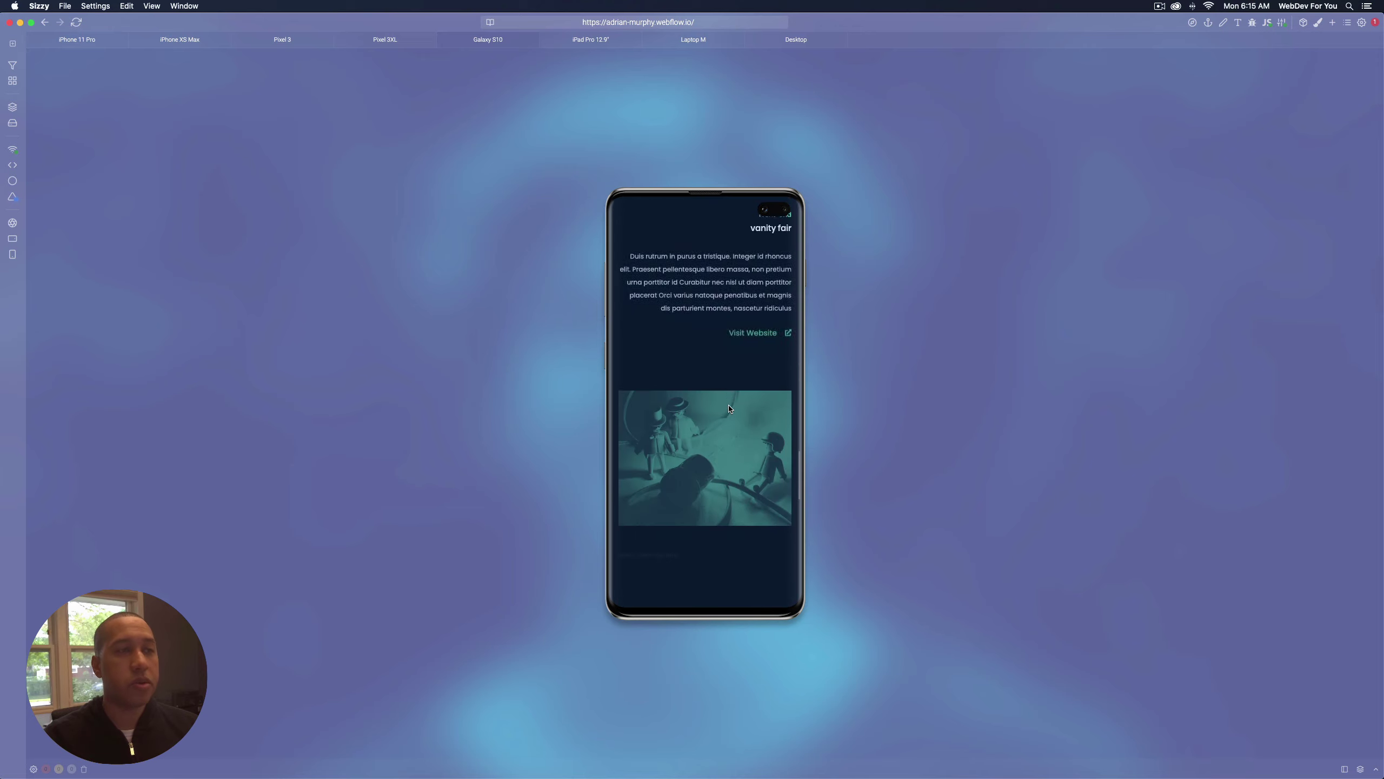
scroll(731, 409, "down", 2)
scroll(730, 402, "up", 5)
Expand and collapse the what's your story entry, then switch to Pixel 3.
left_click(675, 360)
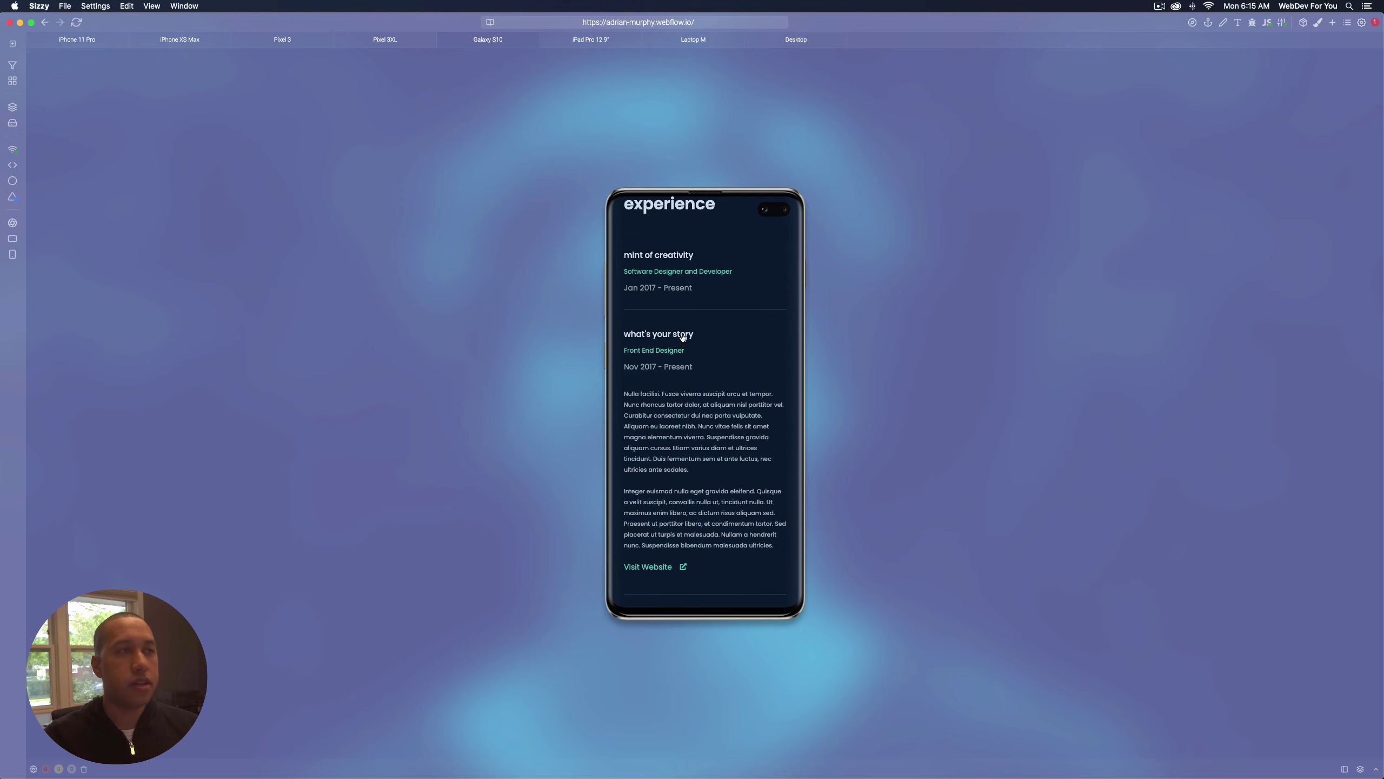
left_click(682, 337)
left_click(284, 42)
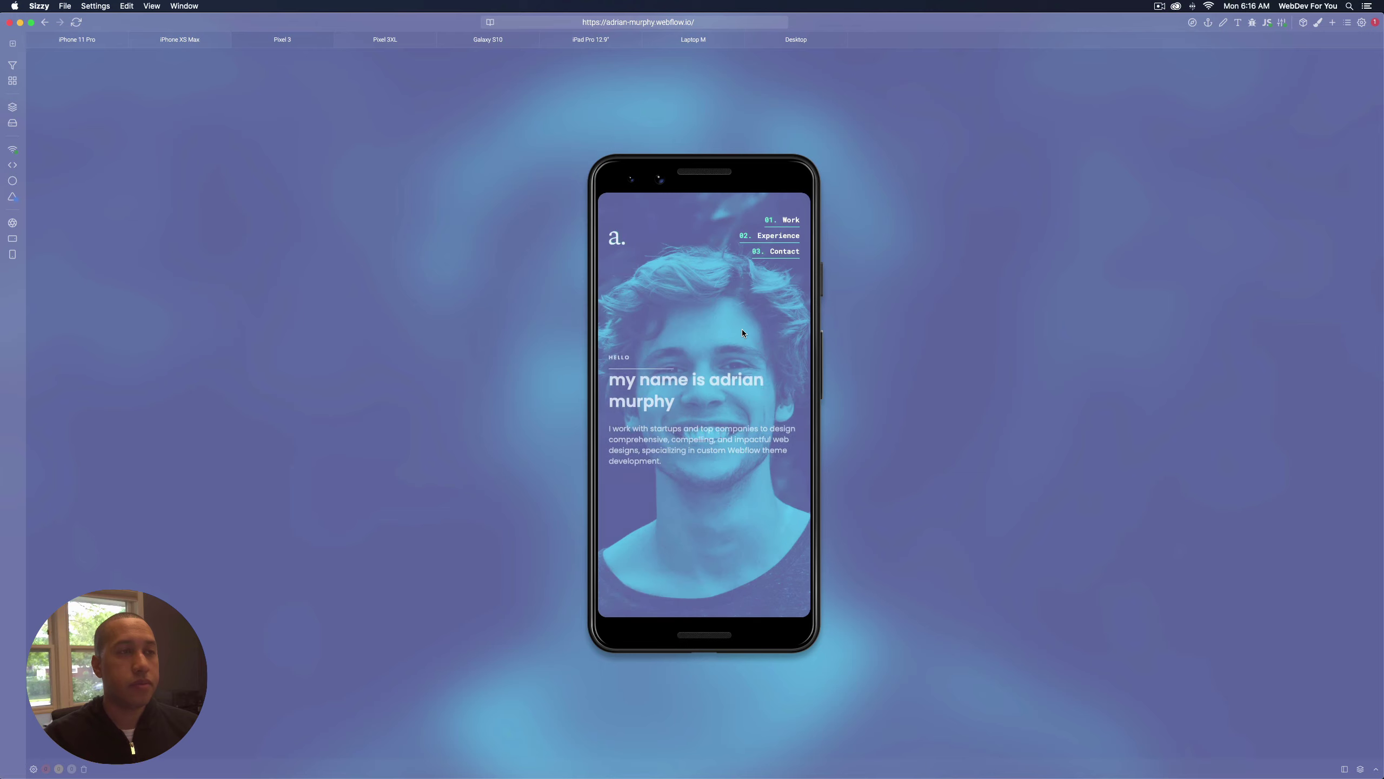
Scroll the Pixel 3 preview down to the say hello section, then switch to iPhone 11 Pro.
scroll(741, 344, "down", 15)
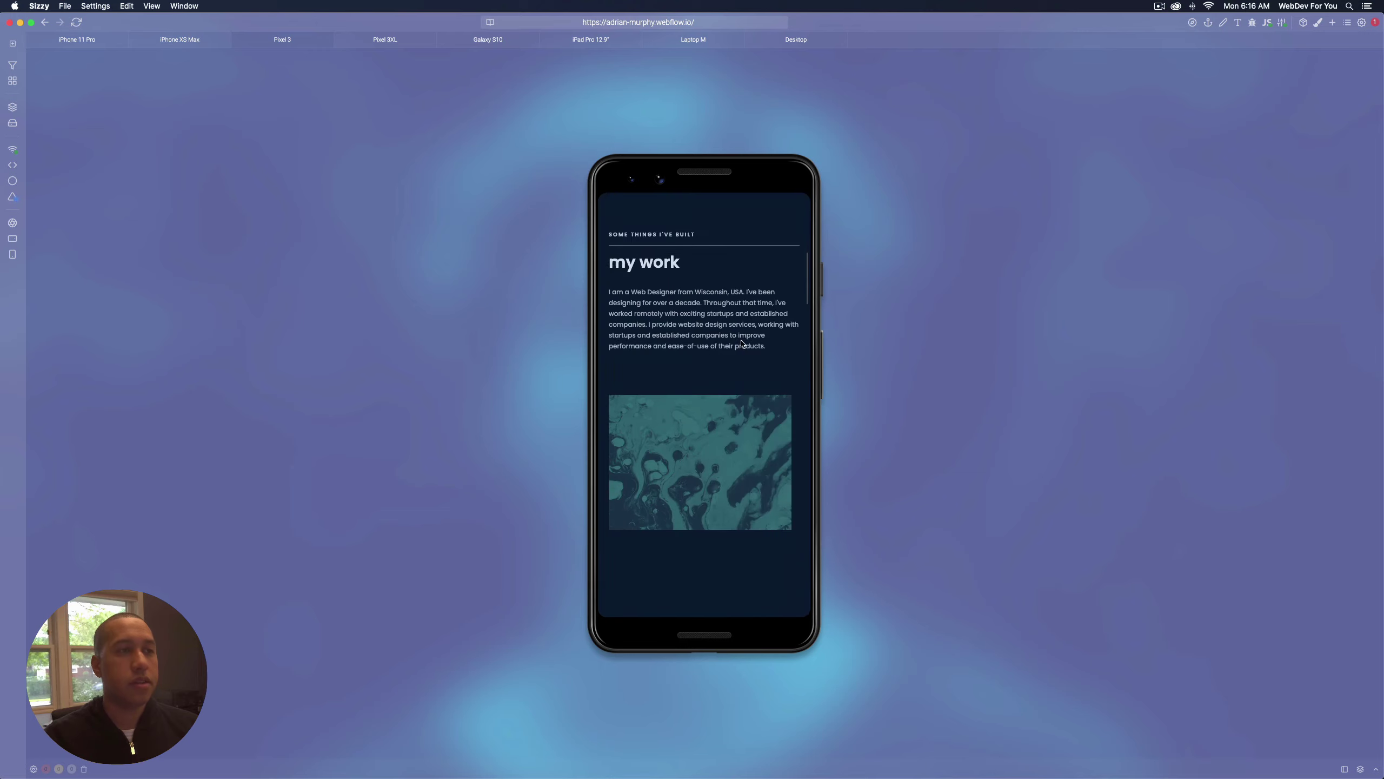
scroll(741, 344, "down", 15)
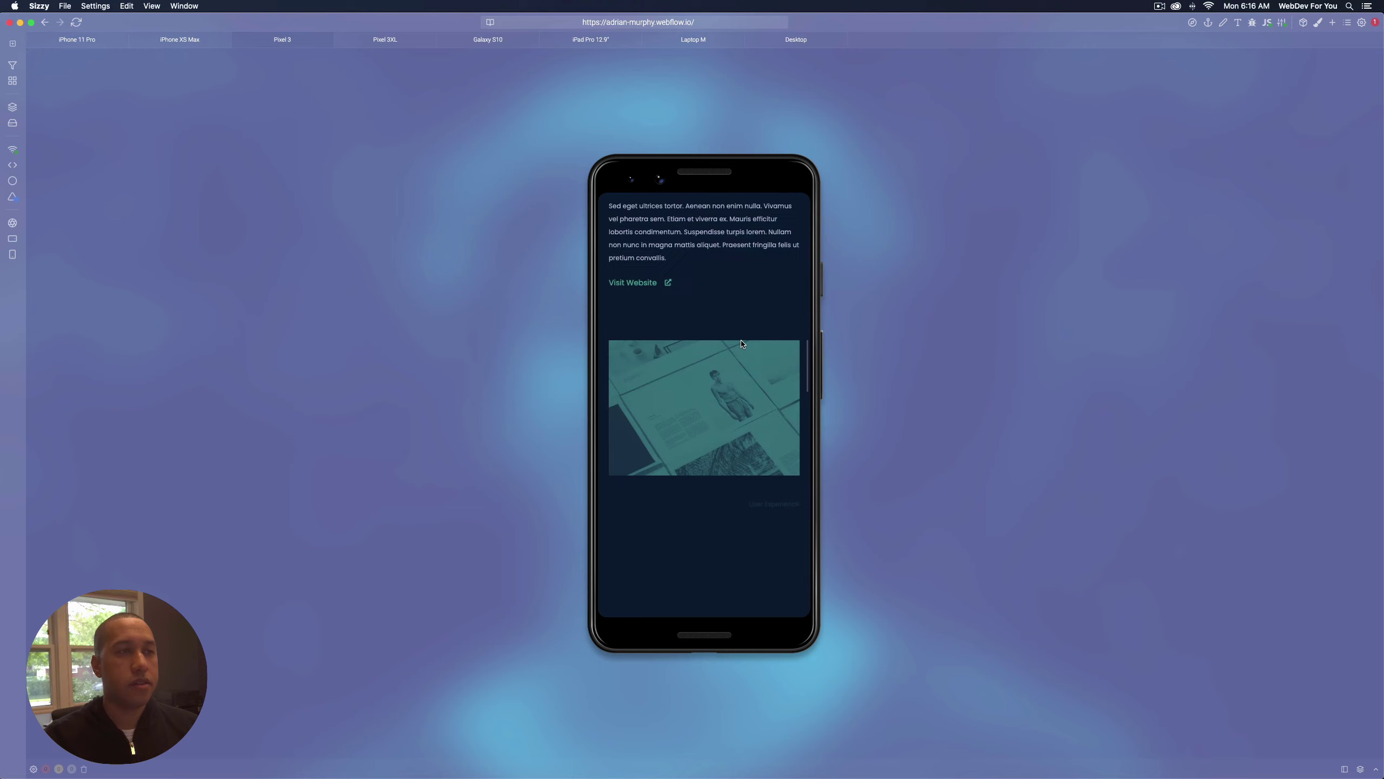
scroll(741, 343, "down", 15)
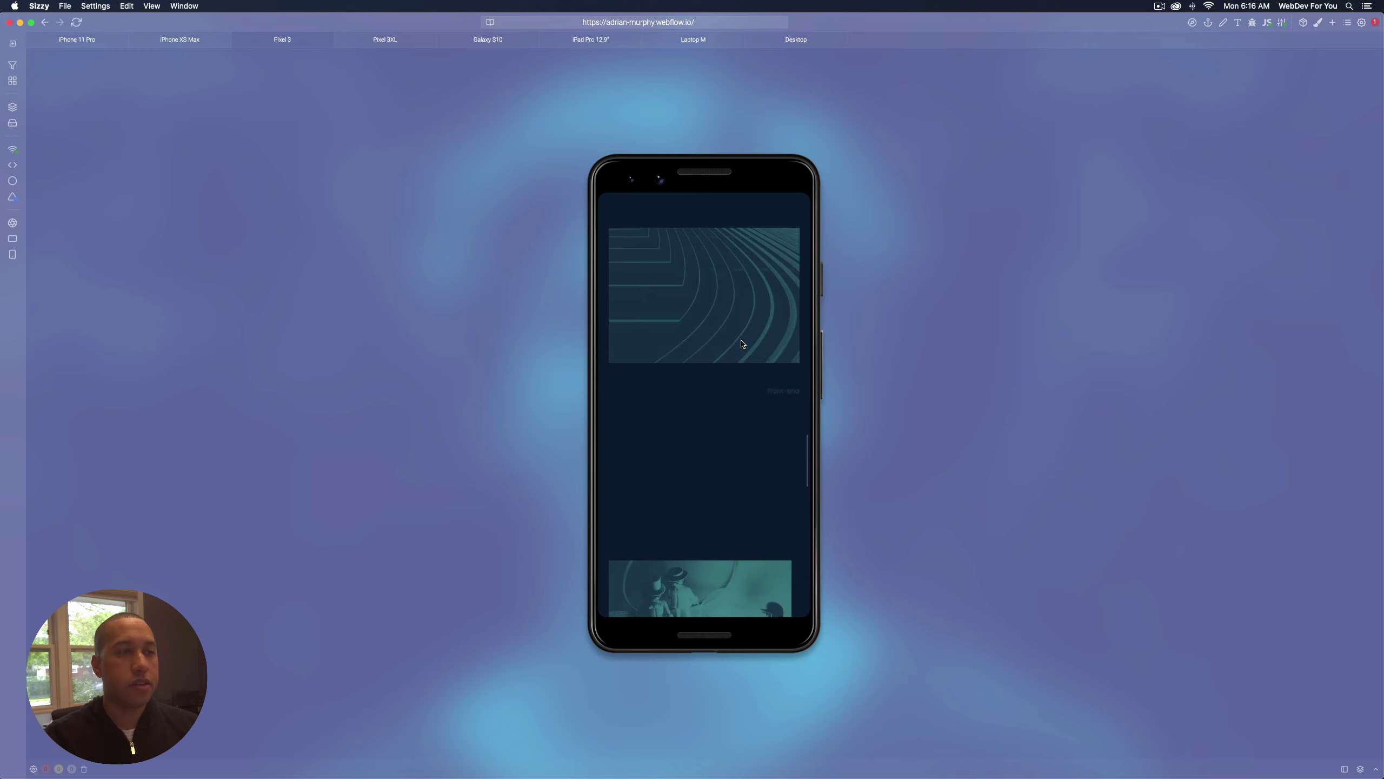
scroll(741, 344, "down", 8)
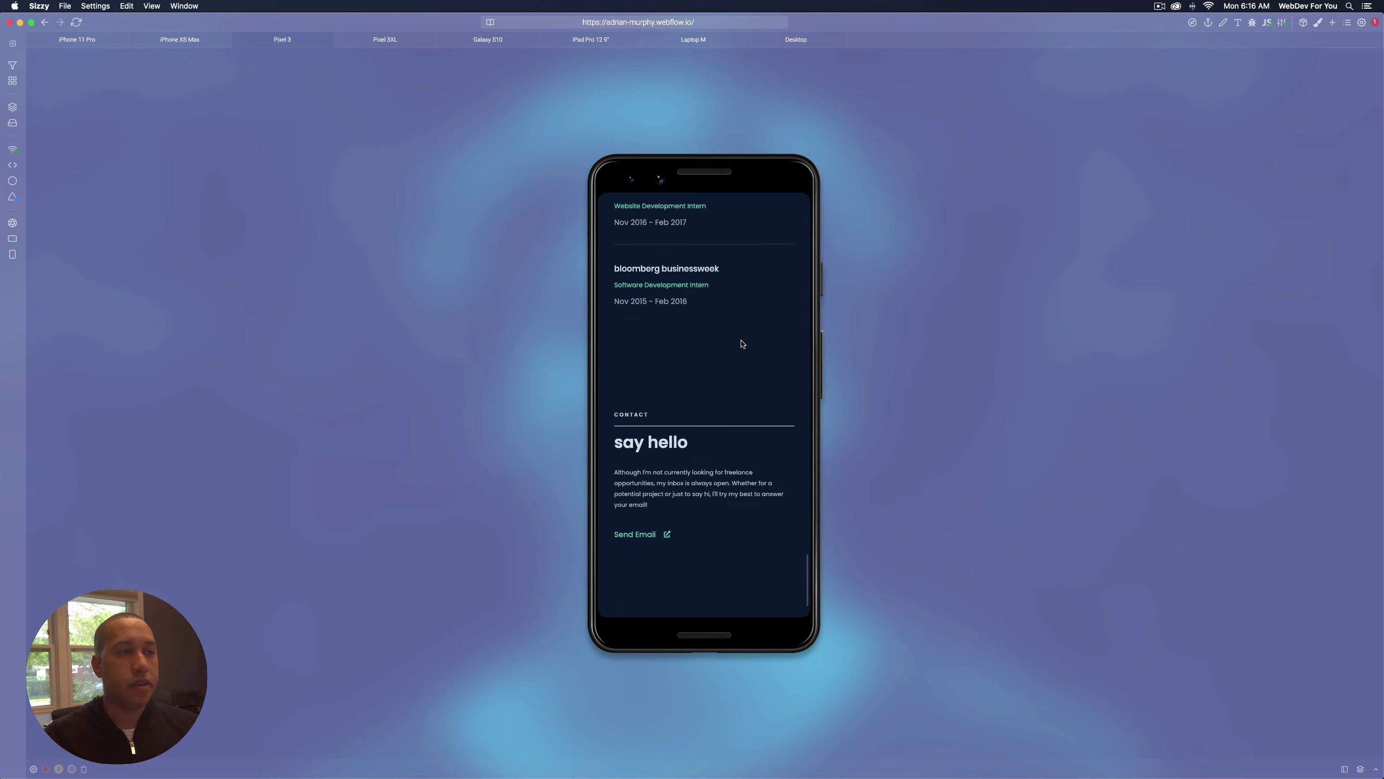
left_click(77, 44)
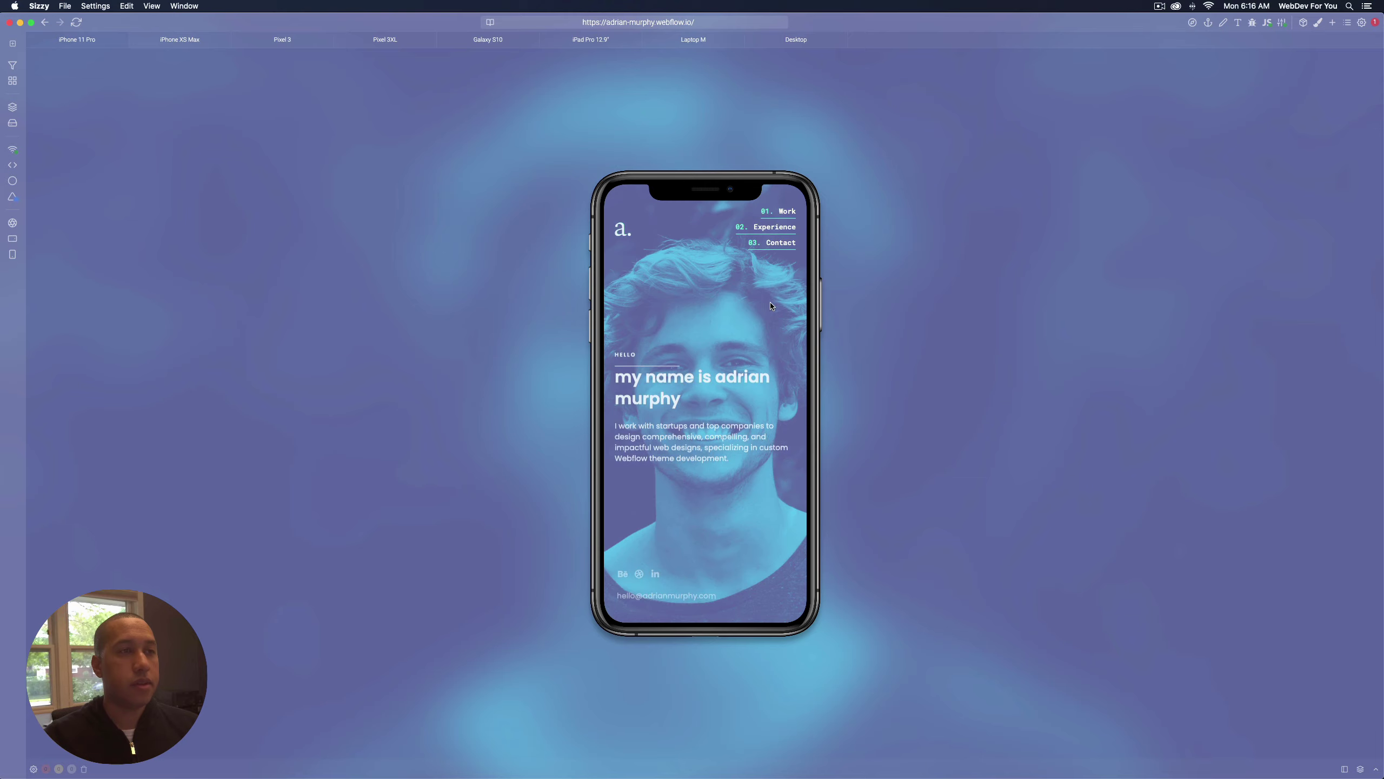
Scroll the iPhone 11 Pro preview down to the footer.
scroll(757, 329, "down", 5)
scroll(758, 331, "down", 10)
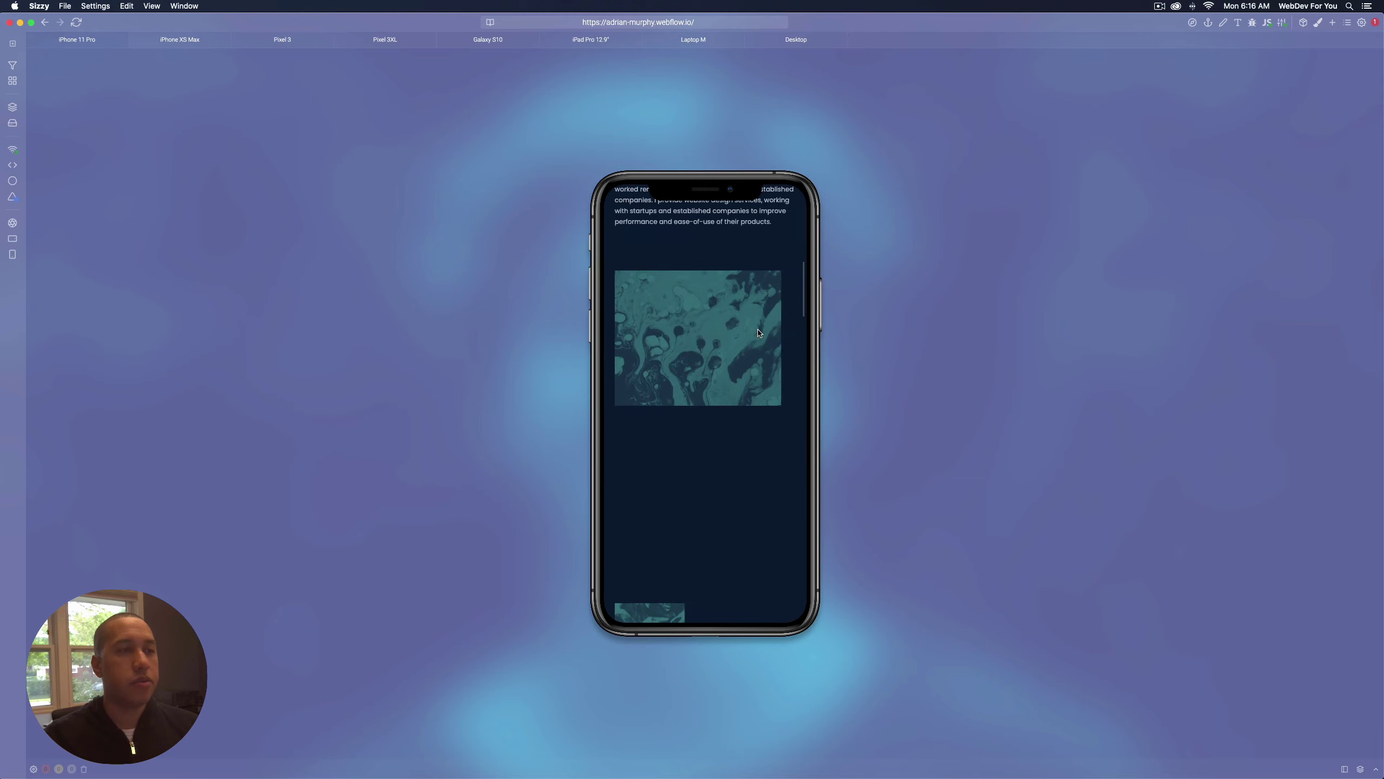
scroll(757, 329, "down", 10)
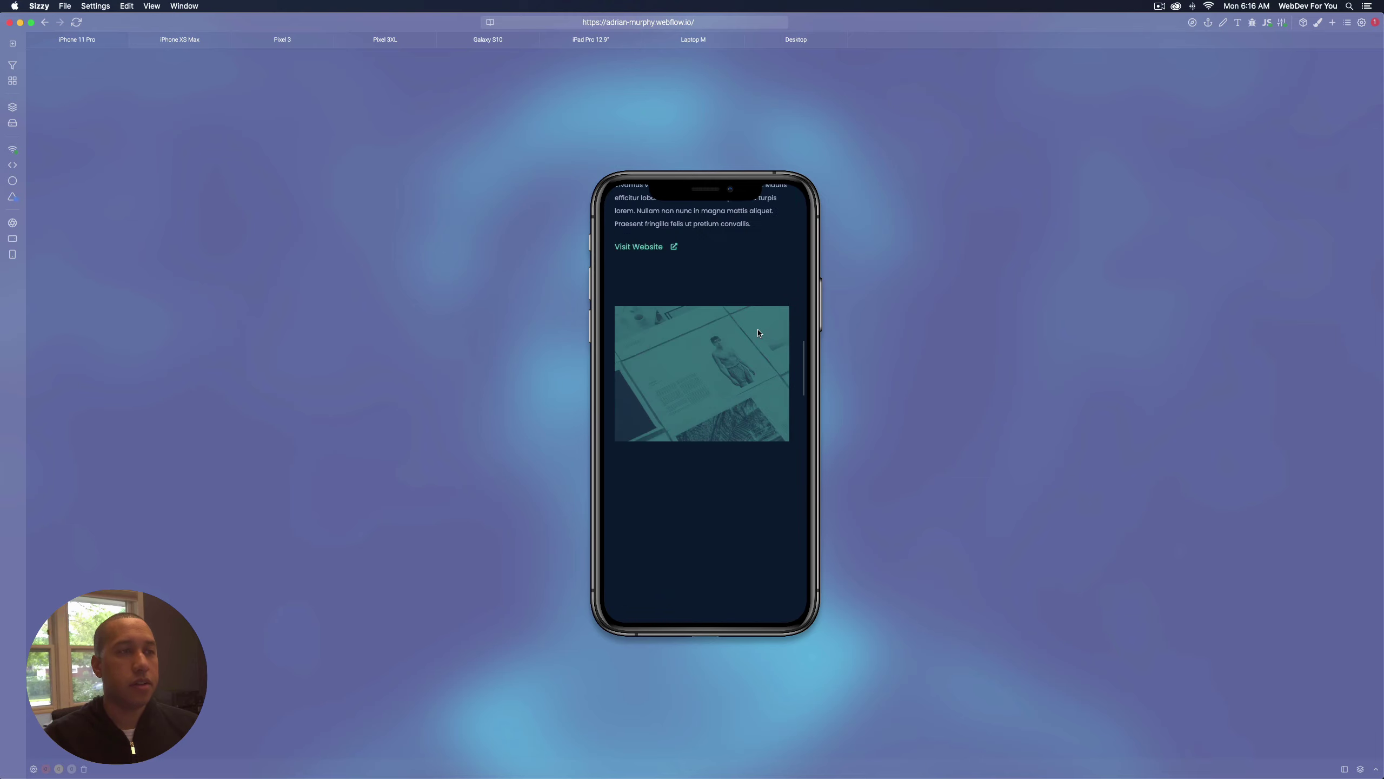
scroll(759, 333, "down", 10)
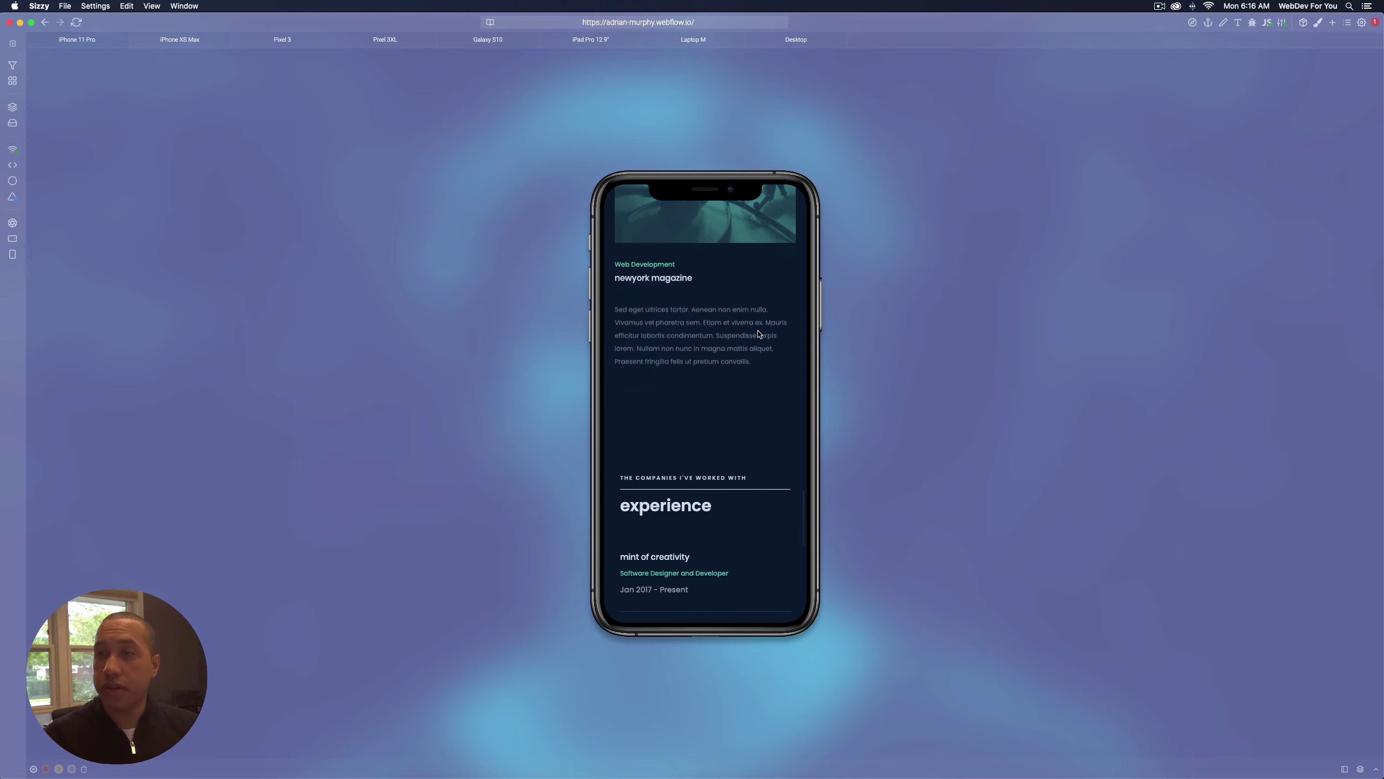
scroll(758, 338, "down", 10)
scroll(768, 381, "down", 3)
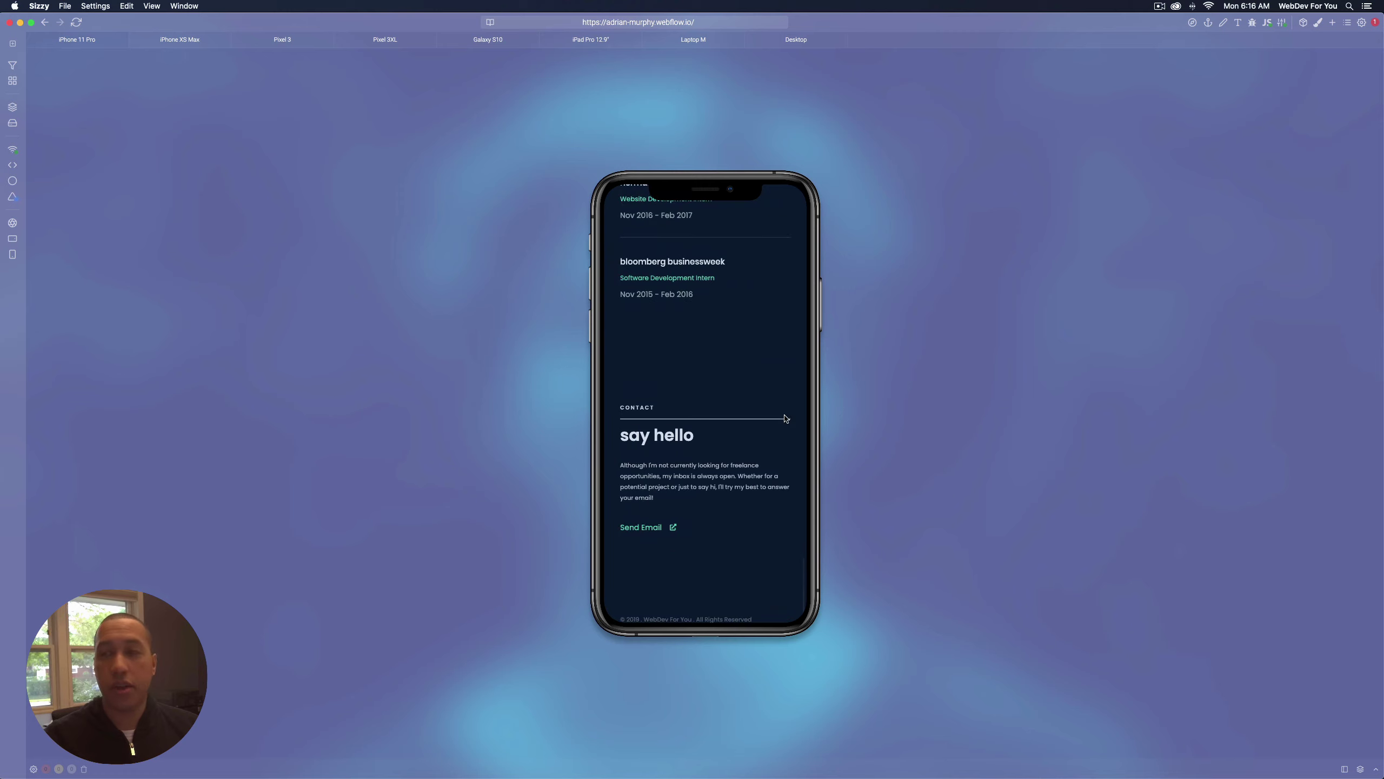
Scroll back up to the hero and switch over to Chrome.
scroll(768, 398, "up", 15)
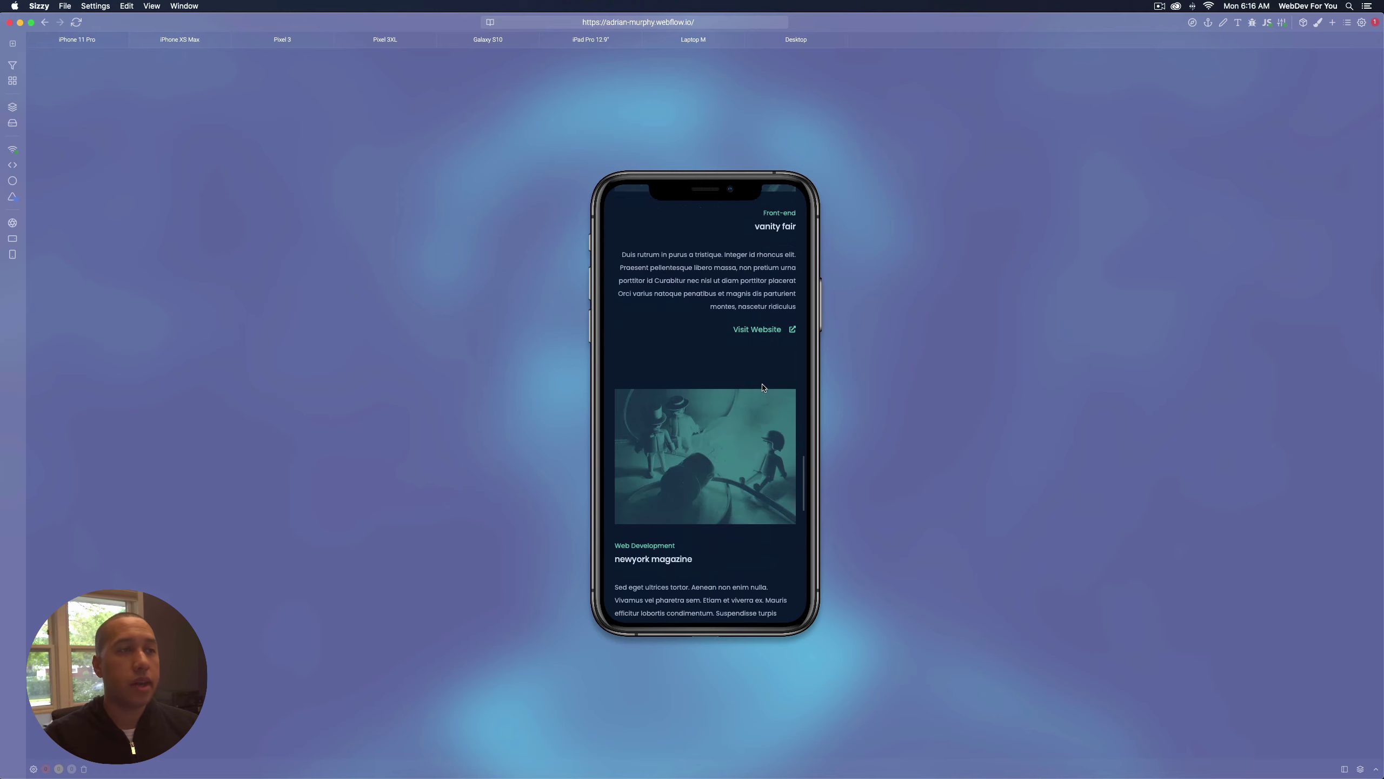
scroll(746, 384, "up", 5)
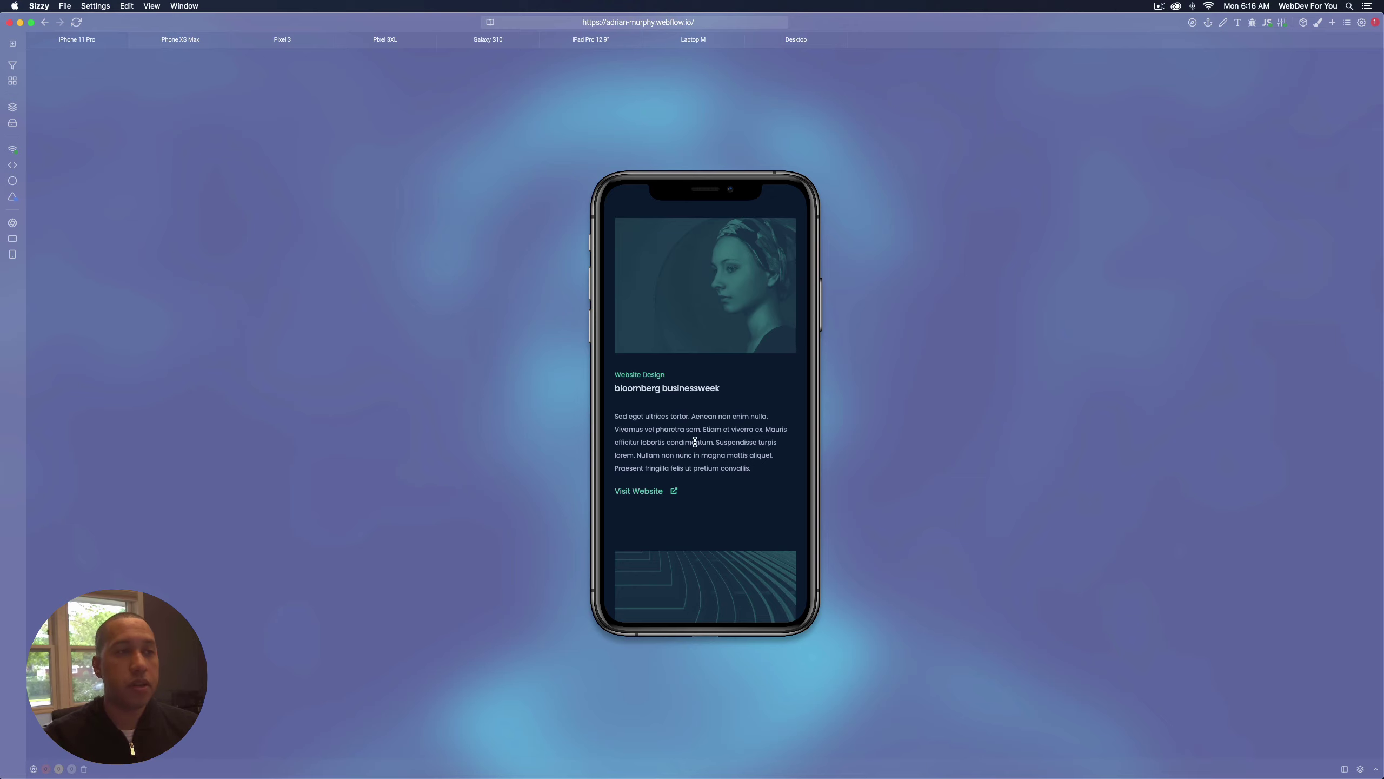
scroll(695, 441, "up", 20)
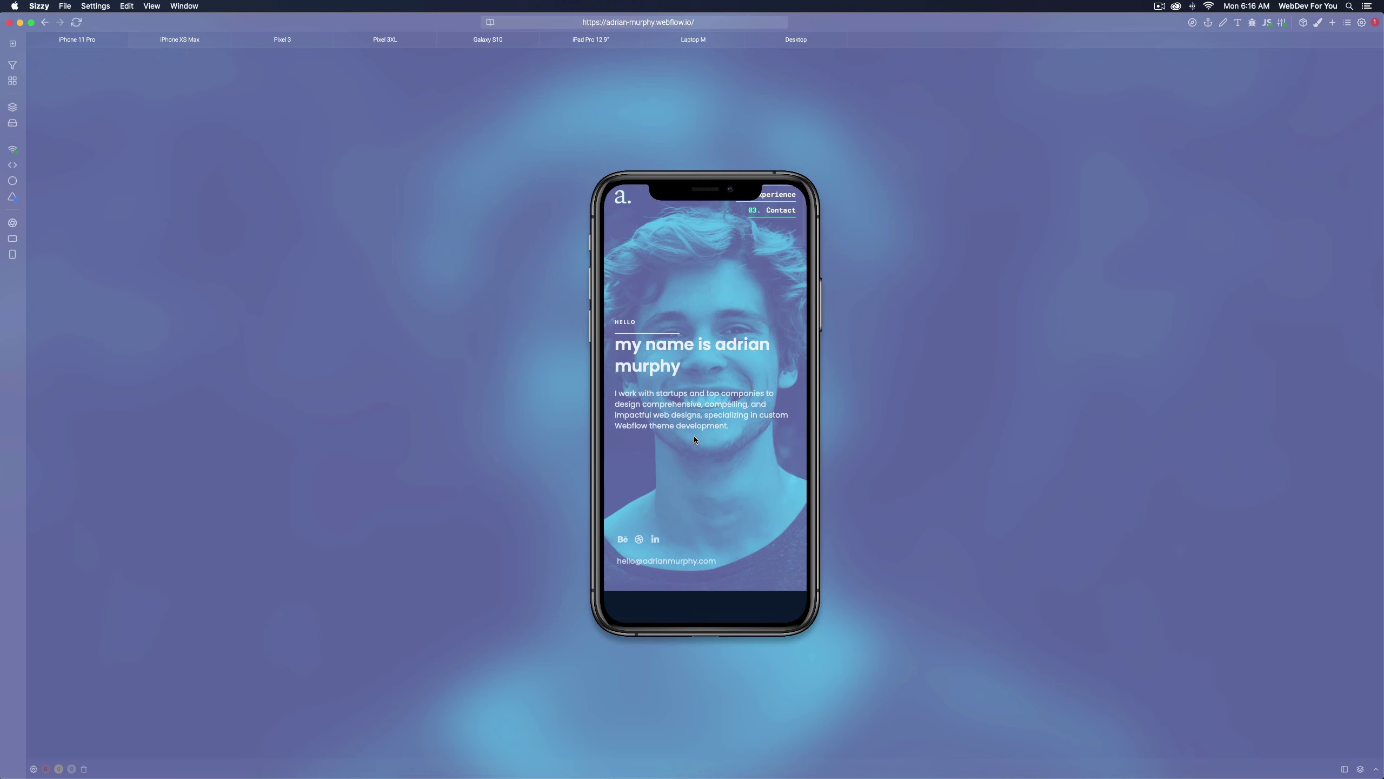
scroll(694, 440, "up", 2)
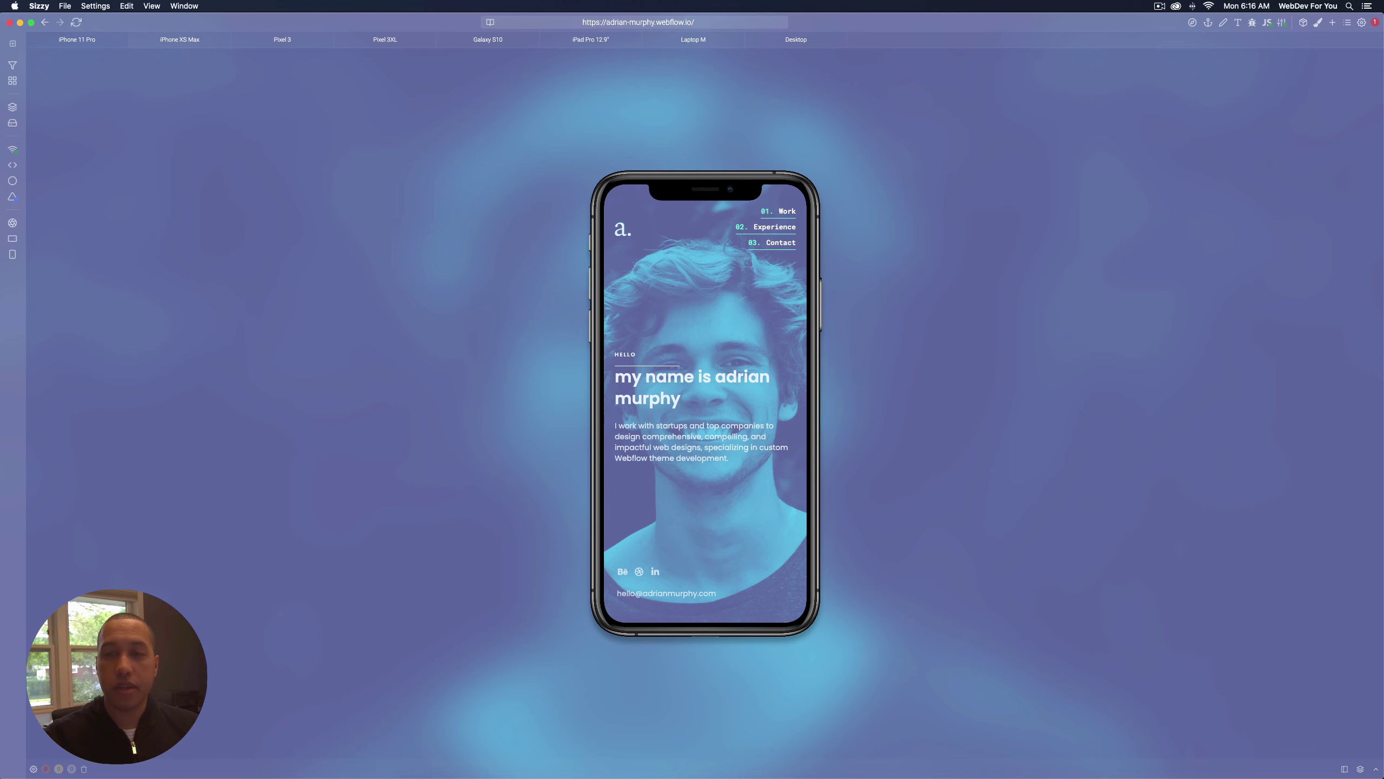
key("super+Tab")
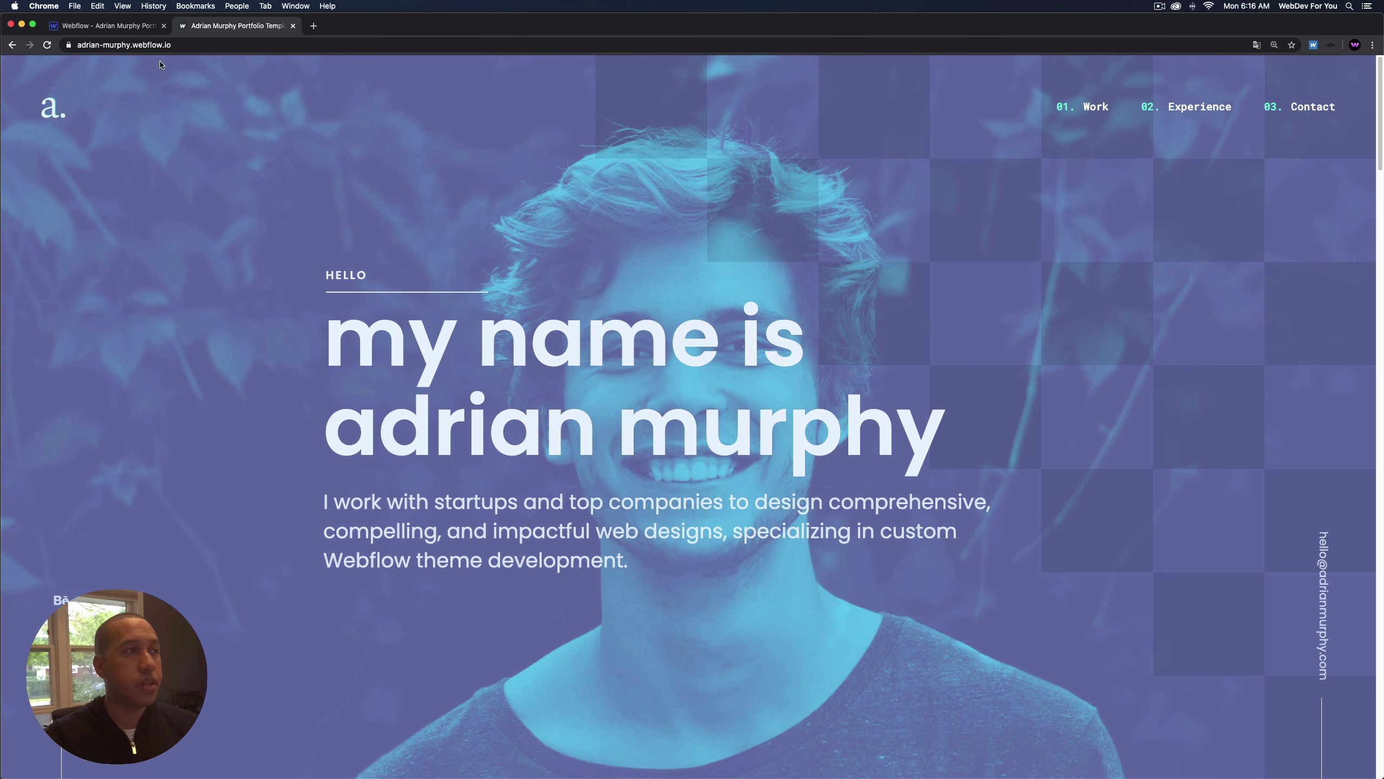
Open the page in Webflow Designer and view it at Tablet, mobile landscape and portrait widths.
left_click(108, 28)
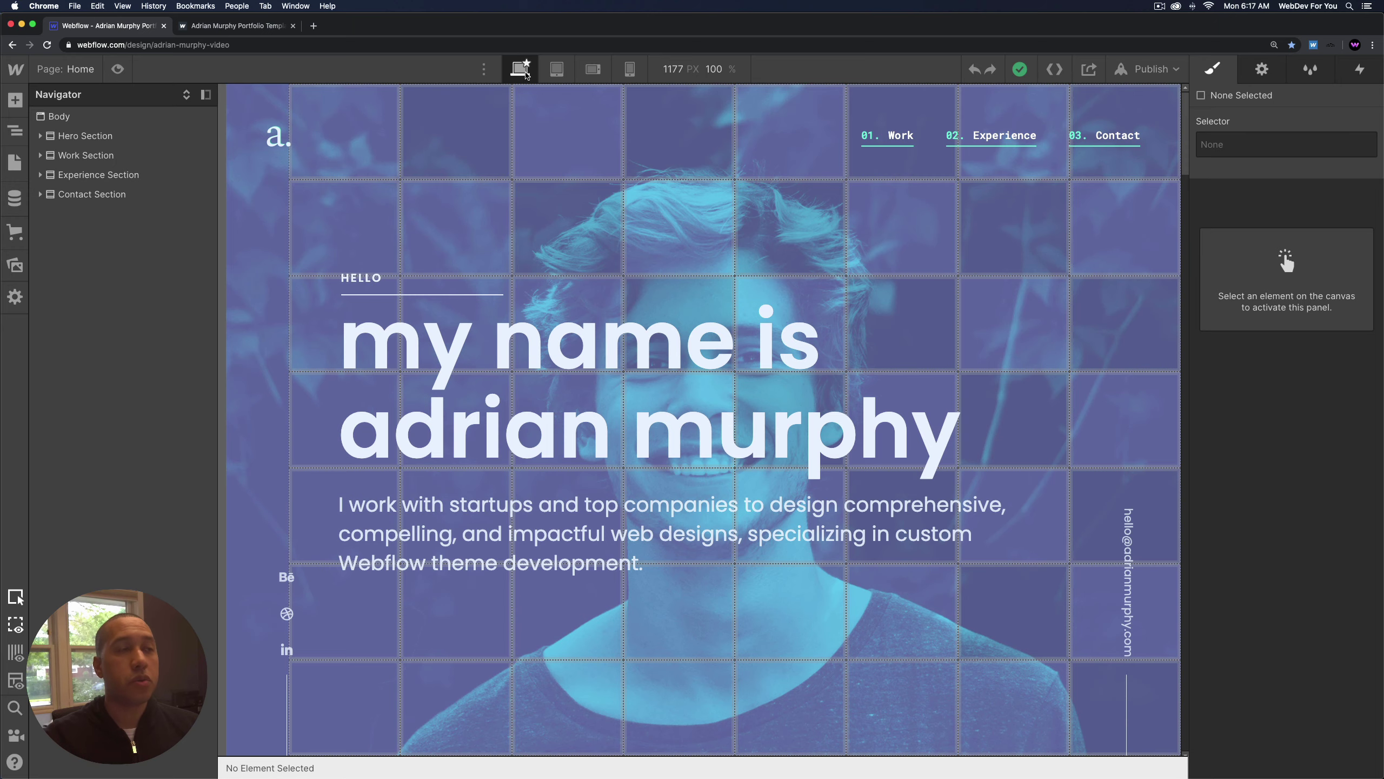
left_click(555, 70)
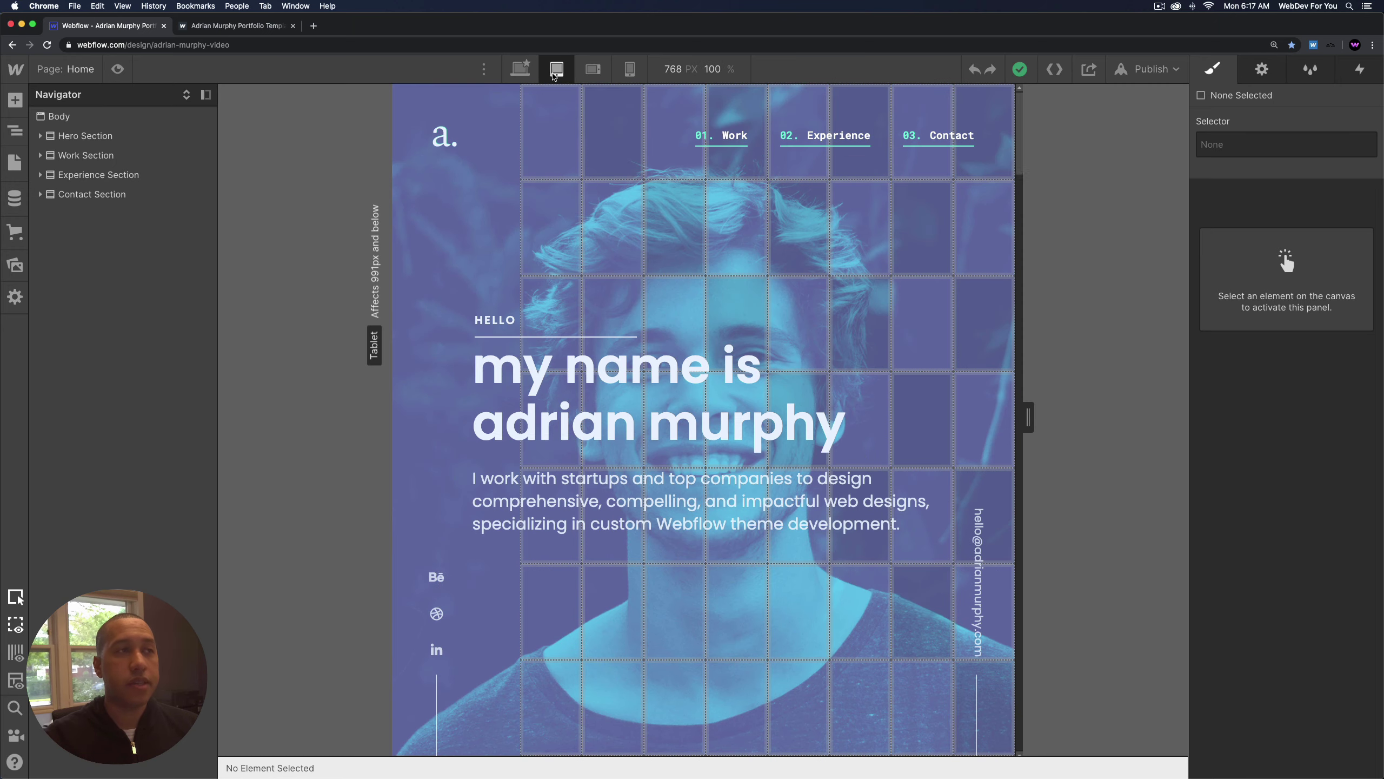
scroll(610, 153, "down", 10)
scroll(610, 153, "up", 10)
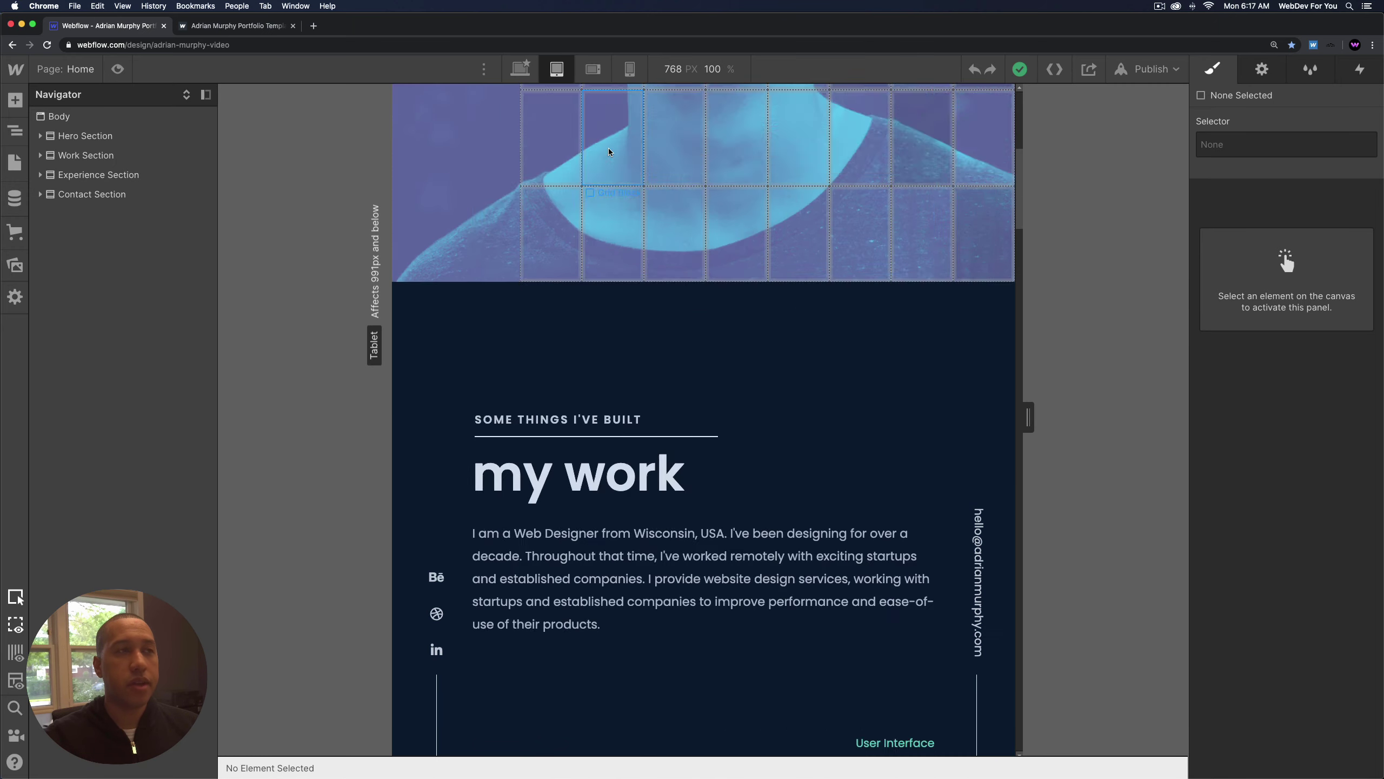
left_click(594, 70)
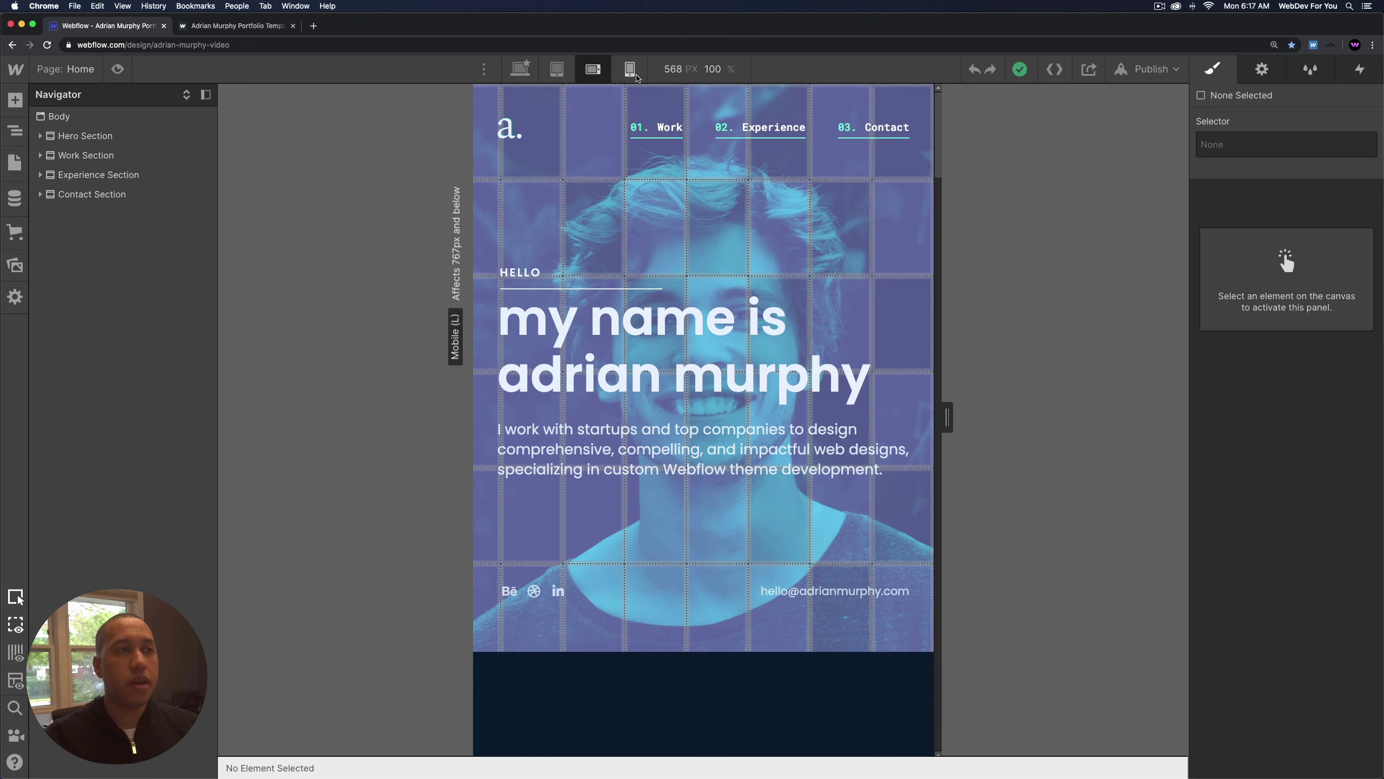
left_click(630, 70)
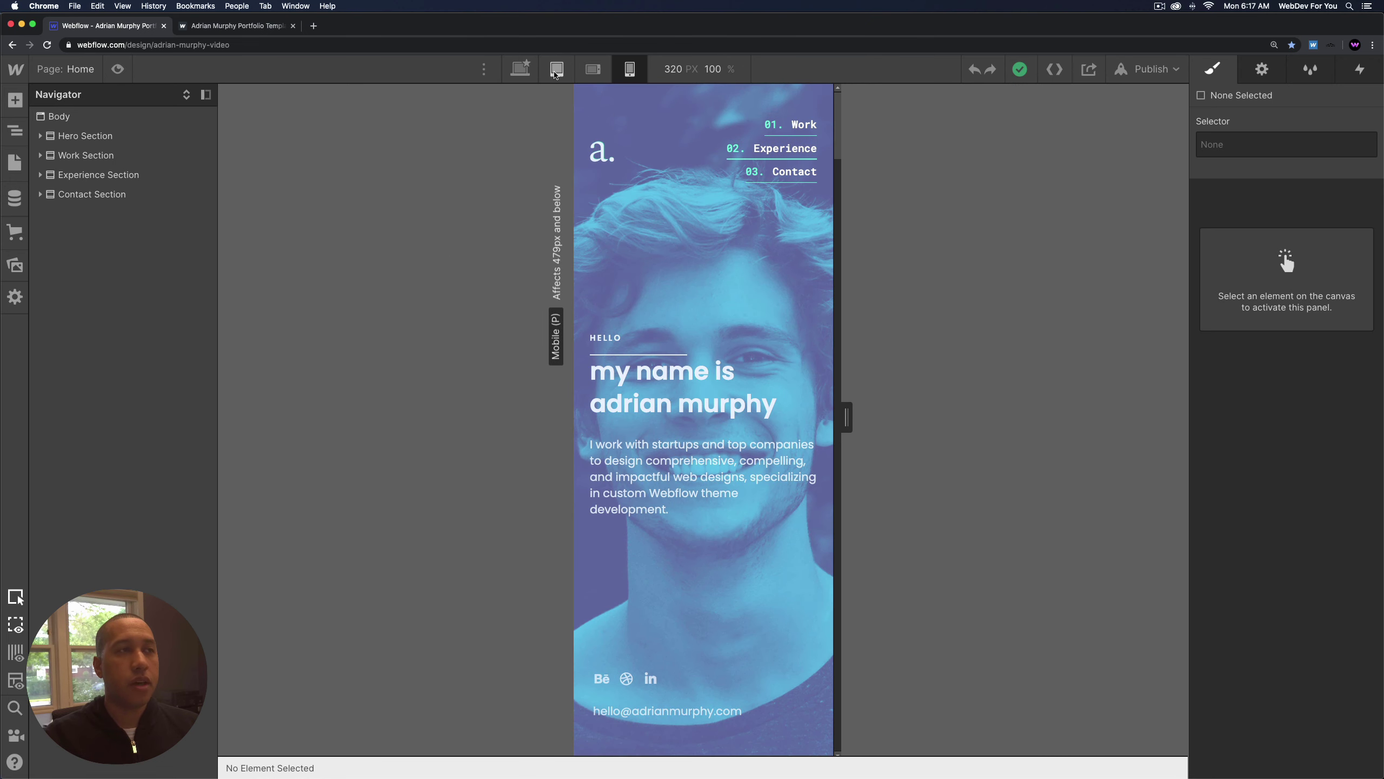
left_click(557, 70)
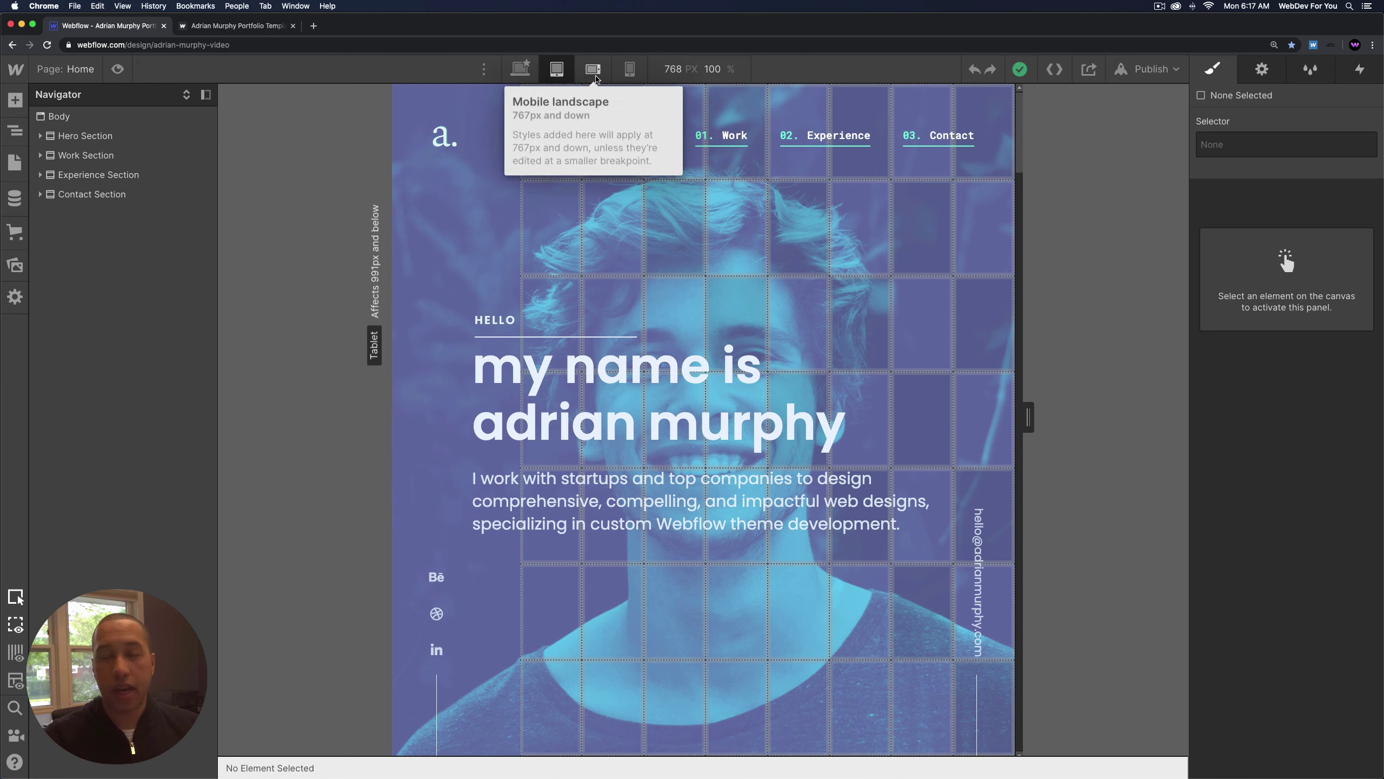
Cycle the canvas through mobile landscape, tablet, desktop and both mobile widths, ending on Desktop.
left_click(593, 75)
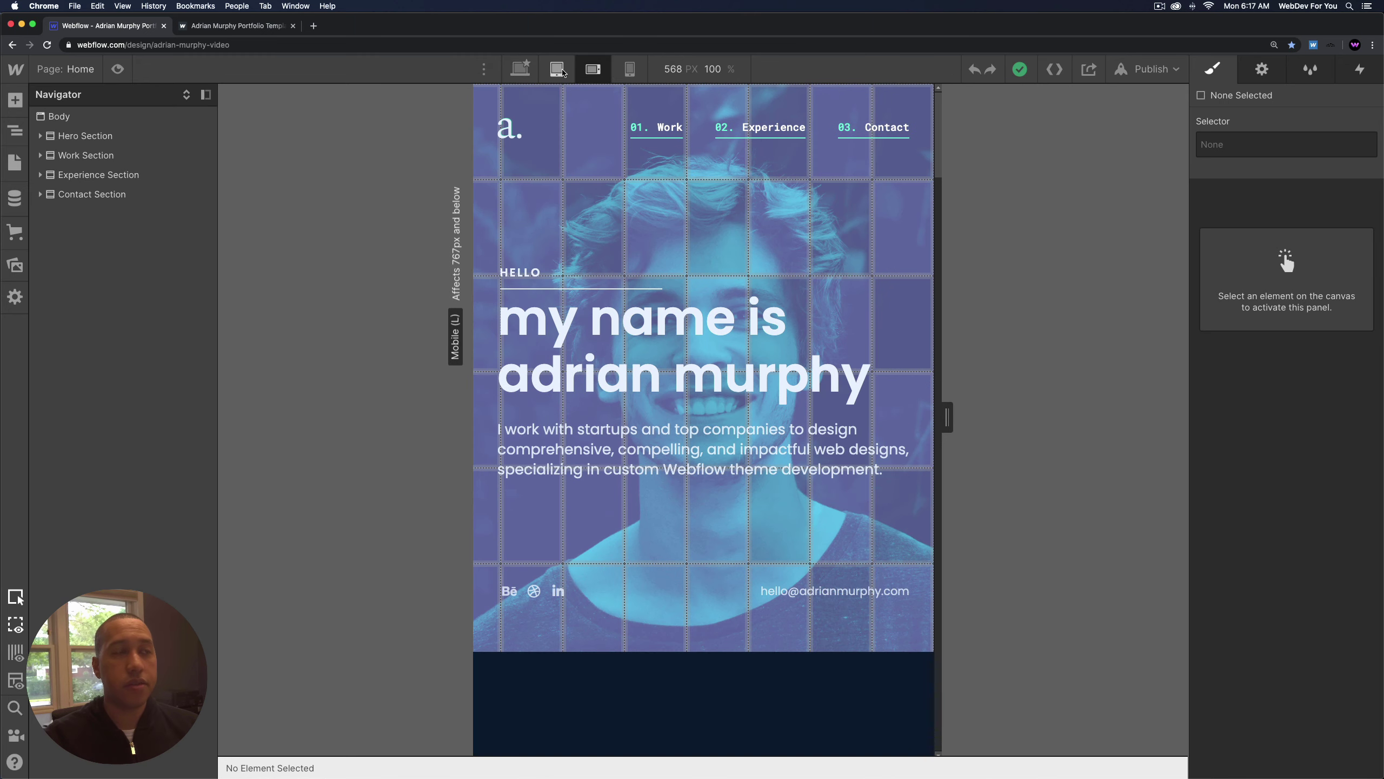
left_click(562, 73)
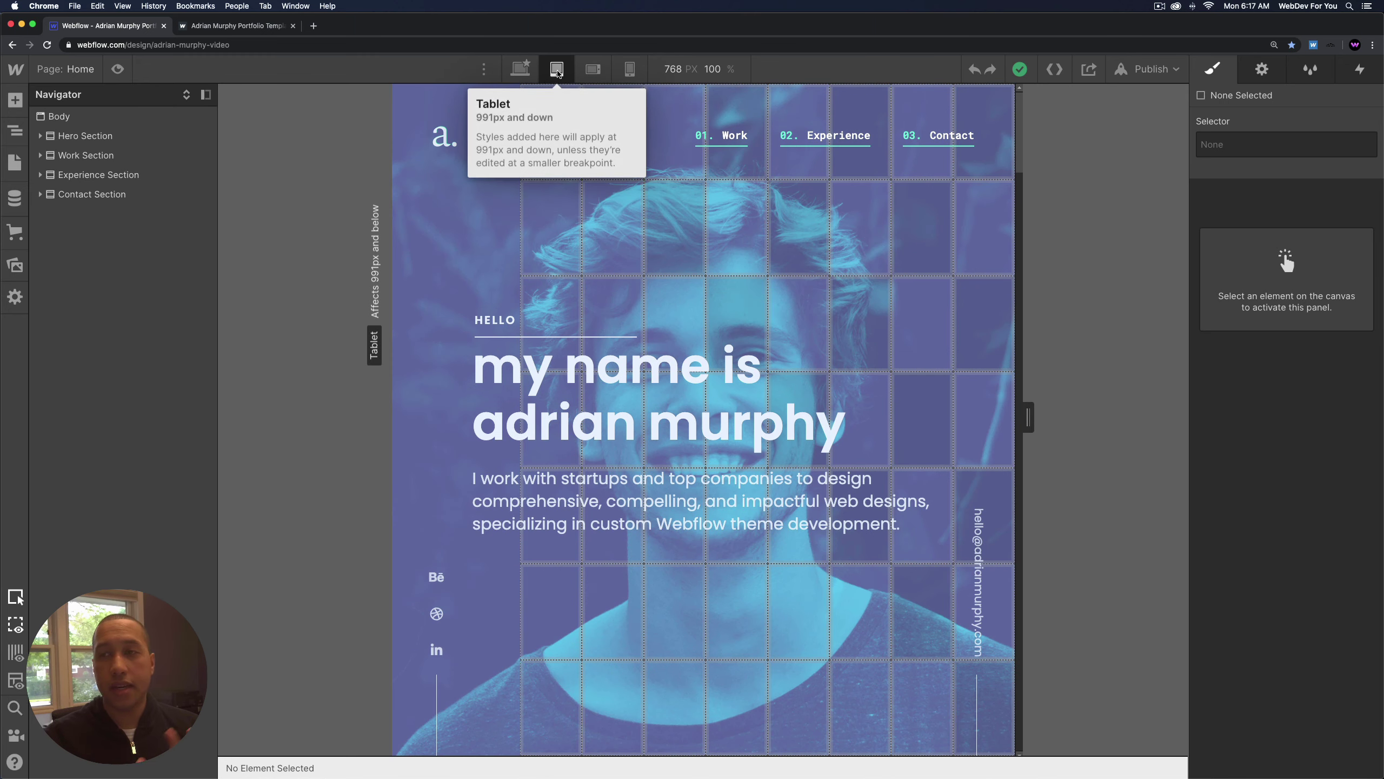
left_click(523, 73)
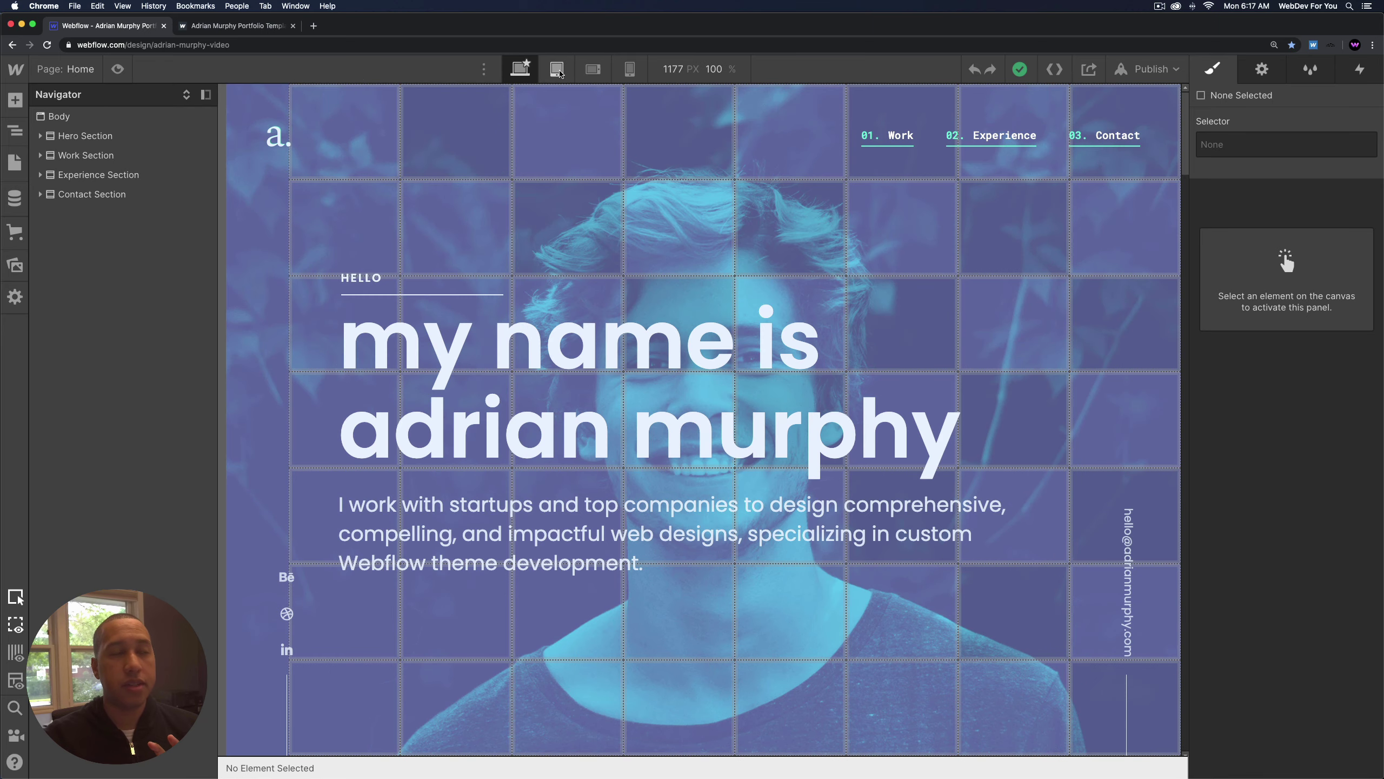
left_click(557, 70)
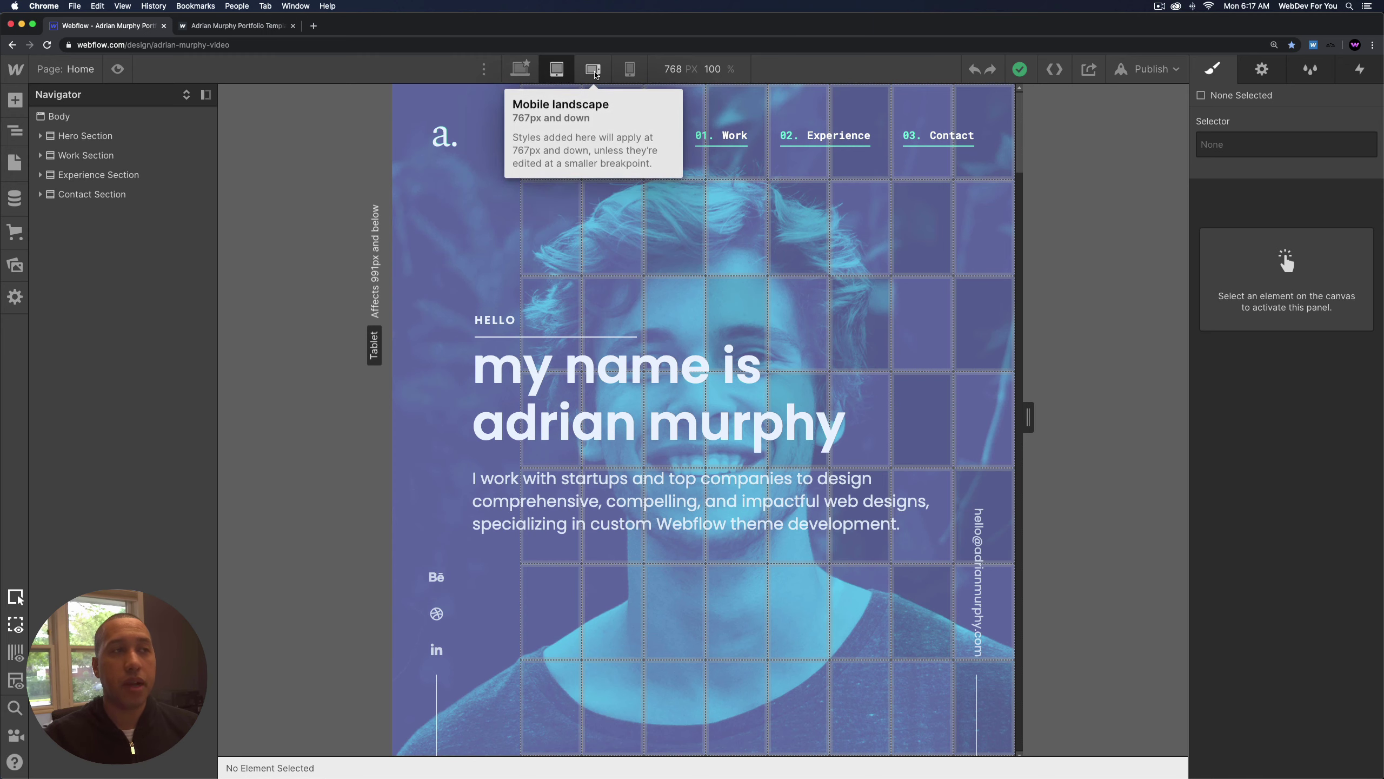
left_click(593, 69)
left_click(630, 74)
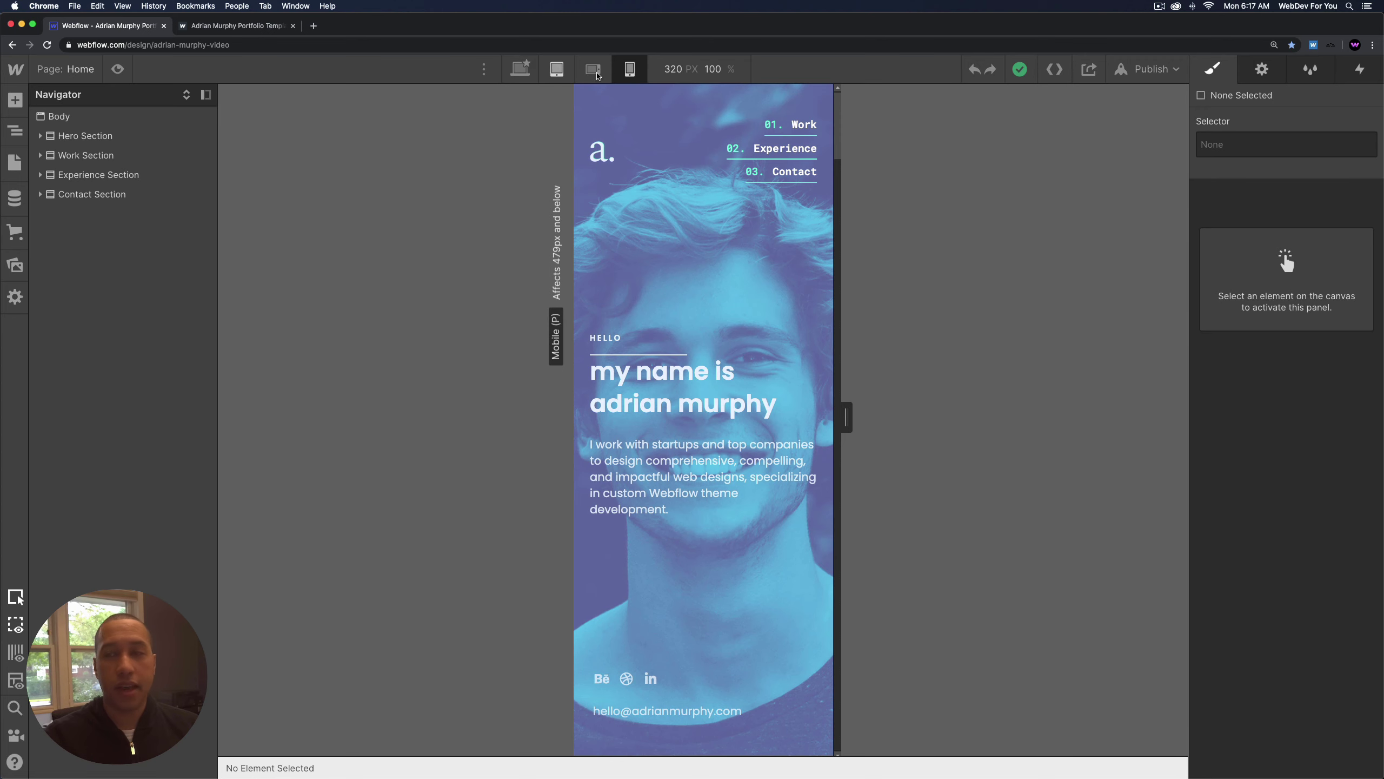
left_click(523, 75)
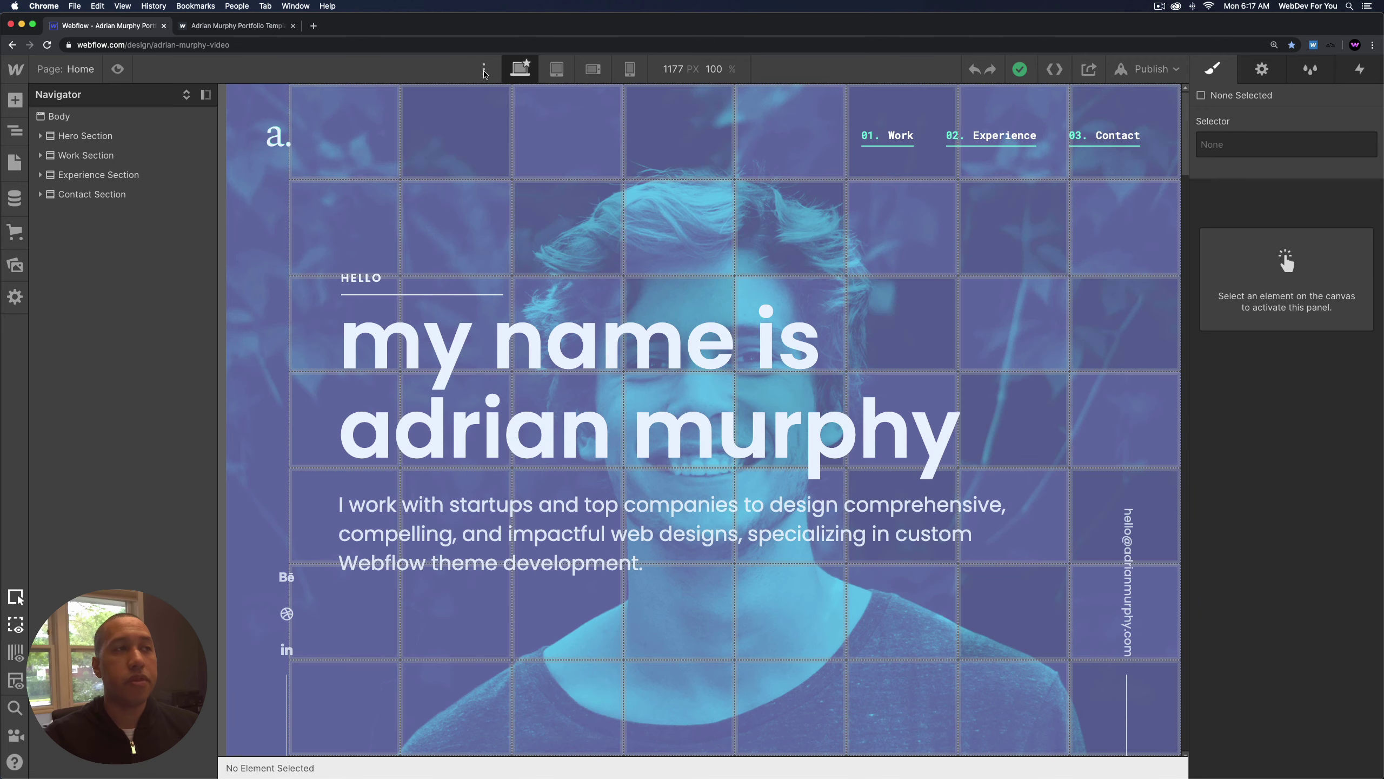
left_click(483, 69)
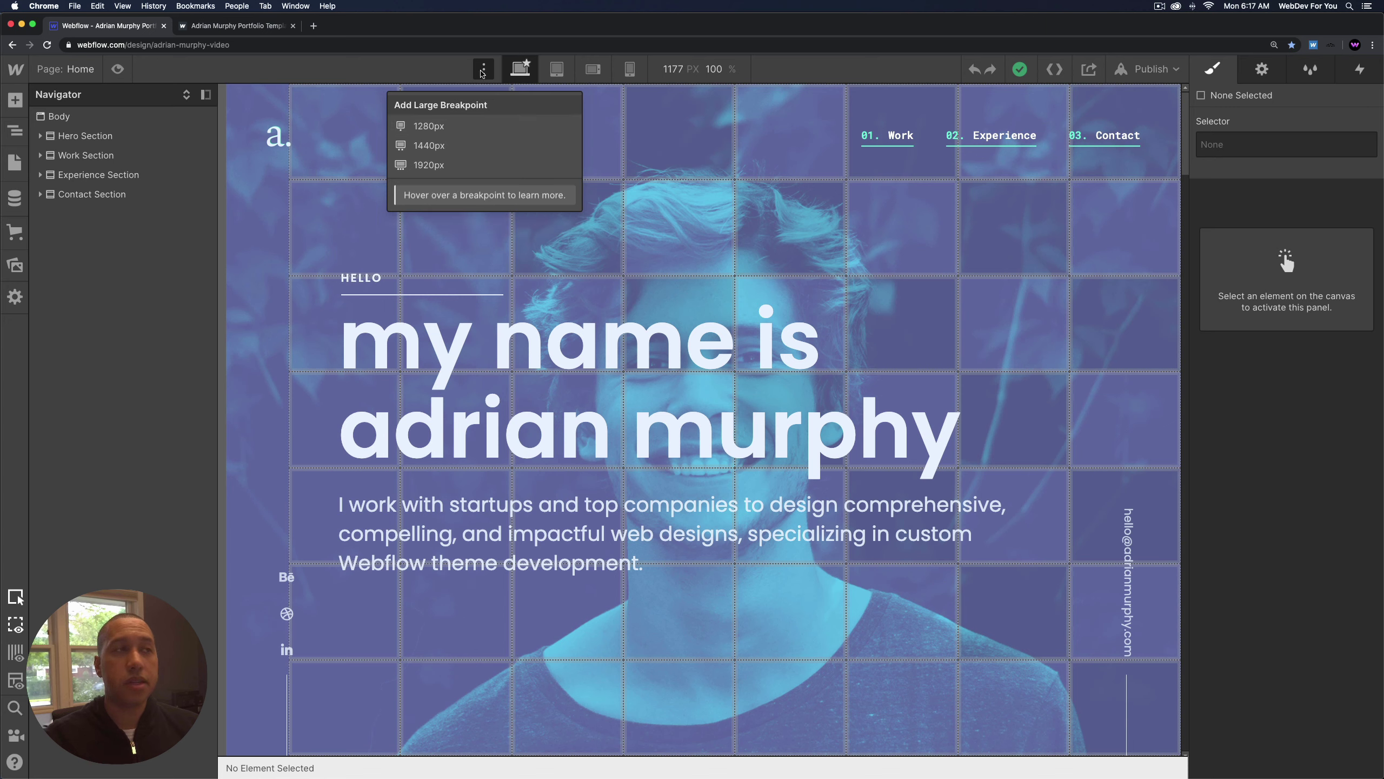
left_click(484, 74)
left_click(484, 71)
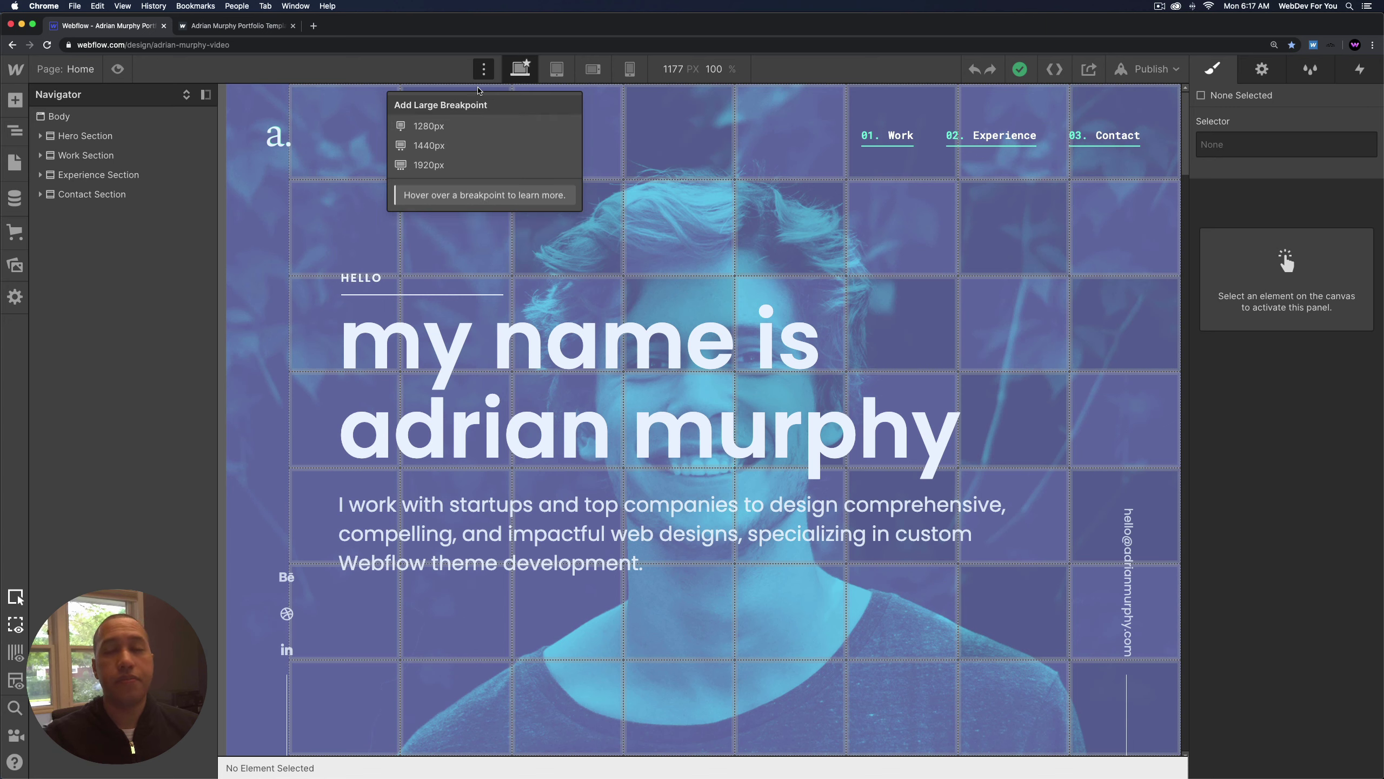
left_click(483, 71)
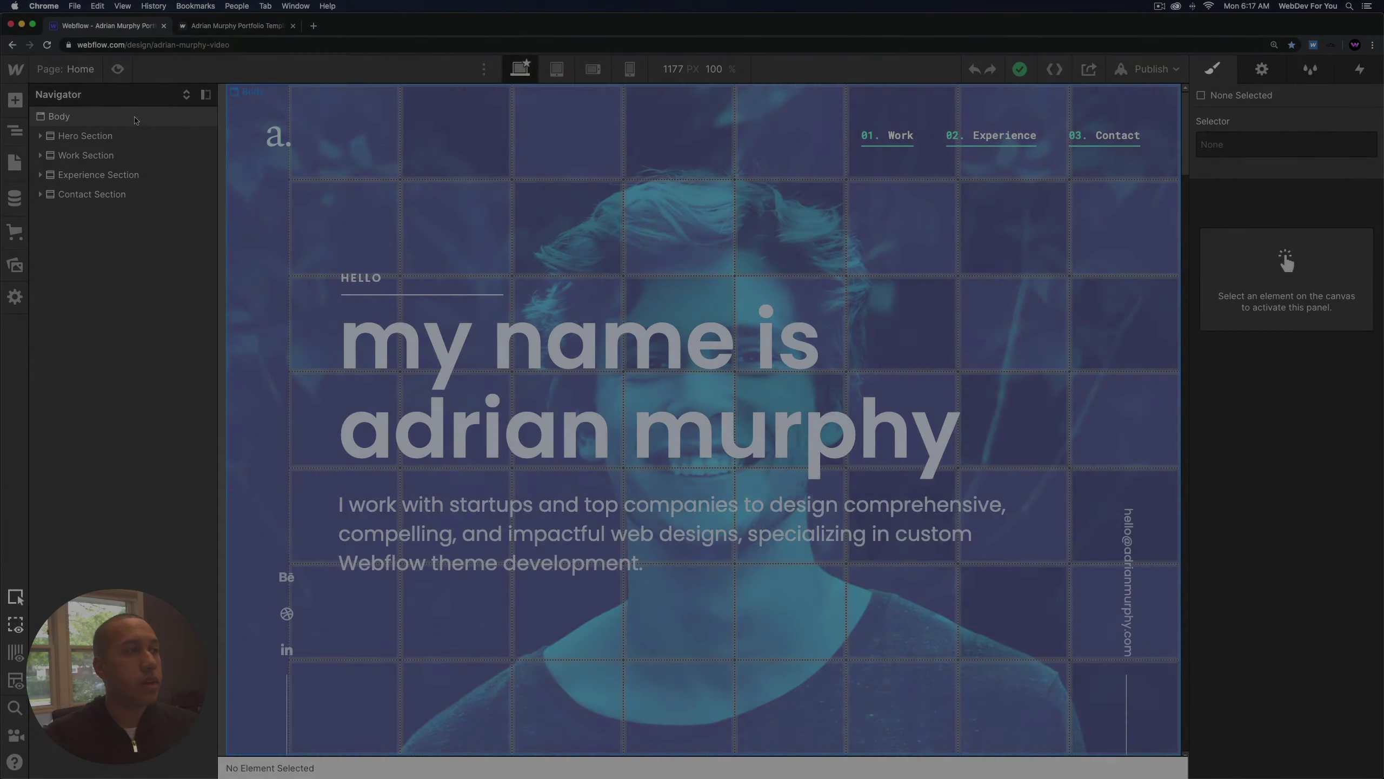
Toggle the Navigator off and on, then select and expand Hero Section in the tree.
left_click(14, 135)
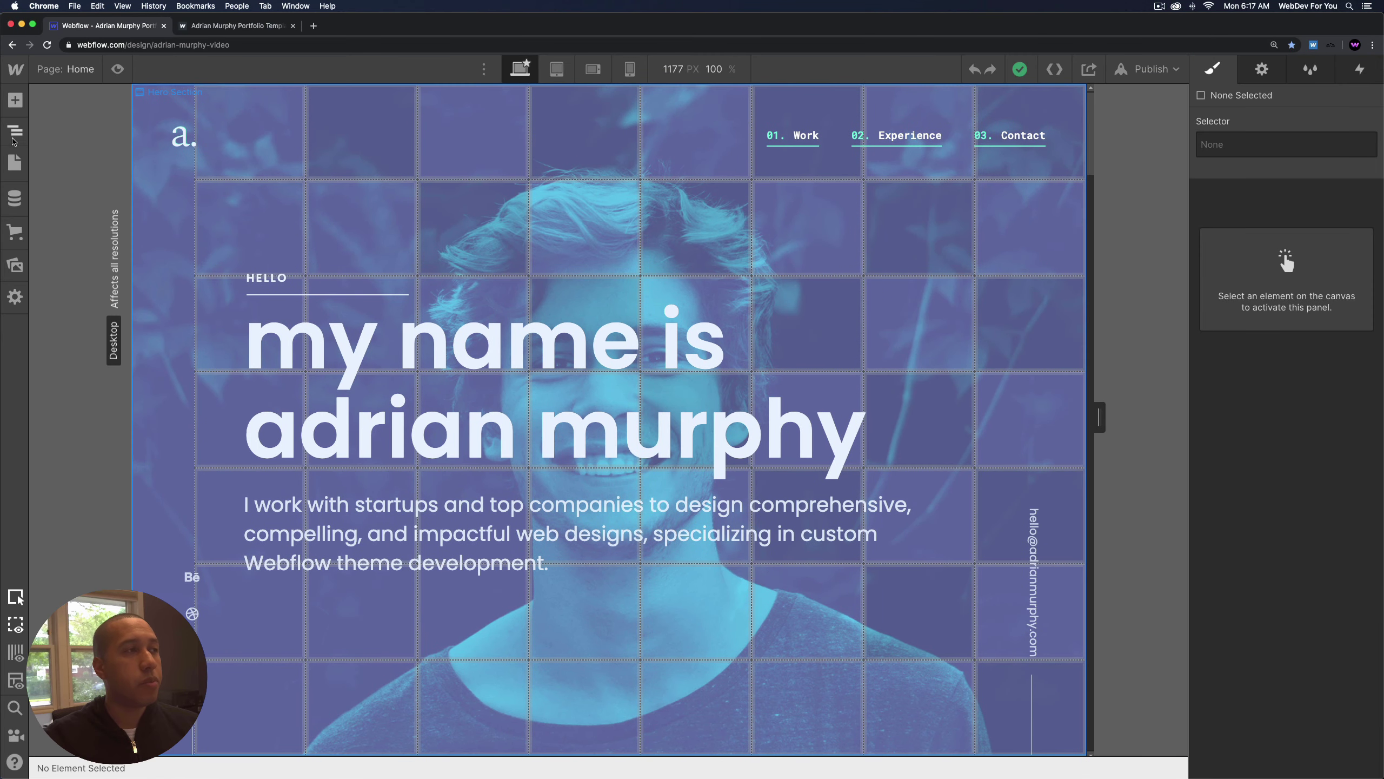
left_click(16, 133)
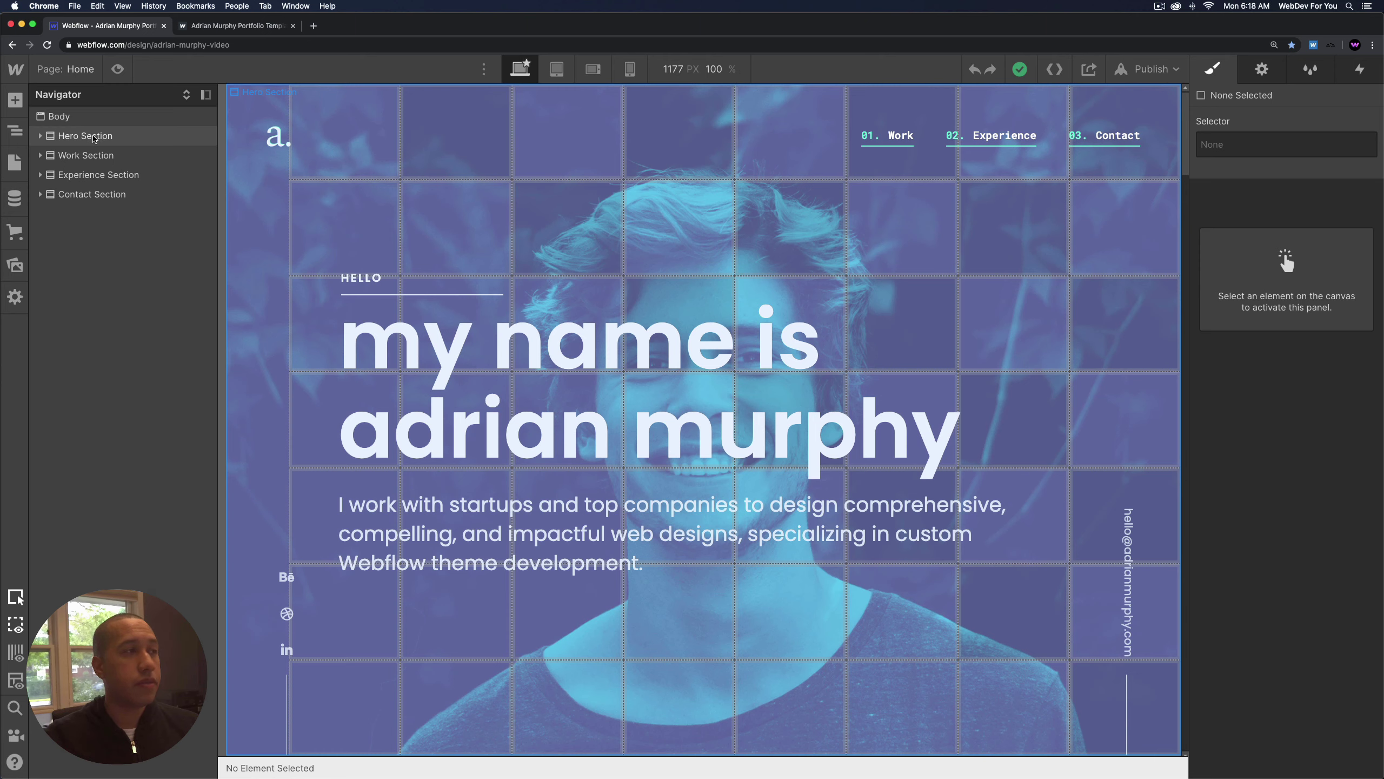
left_click(86, 139)
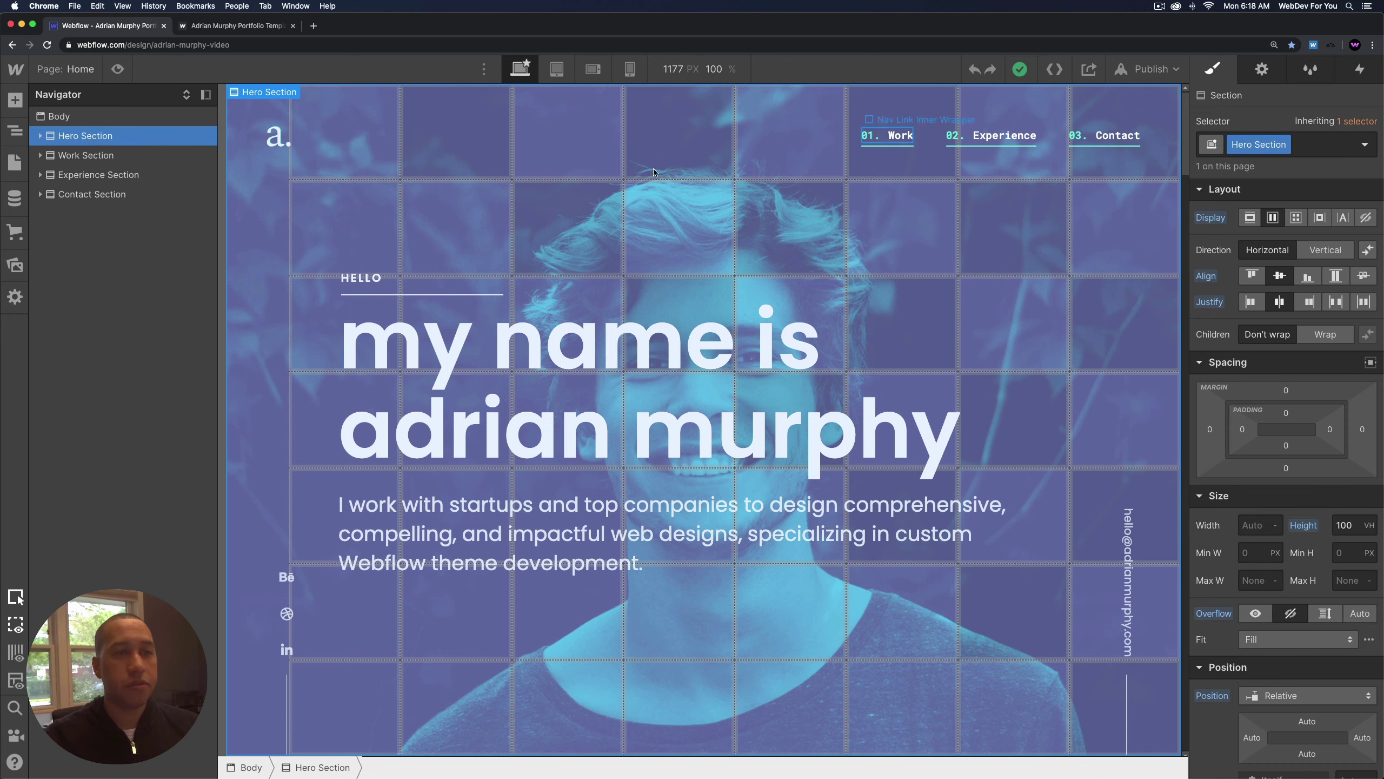
left_click(41, 136)
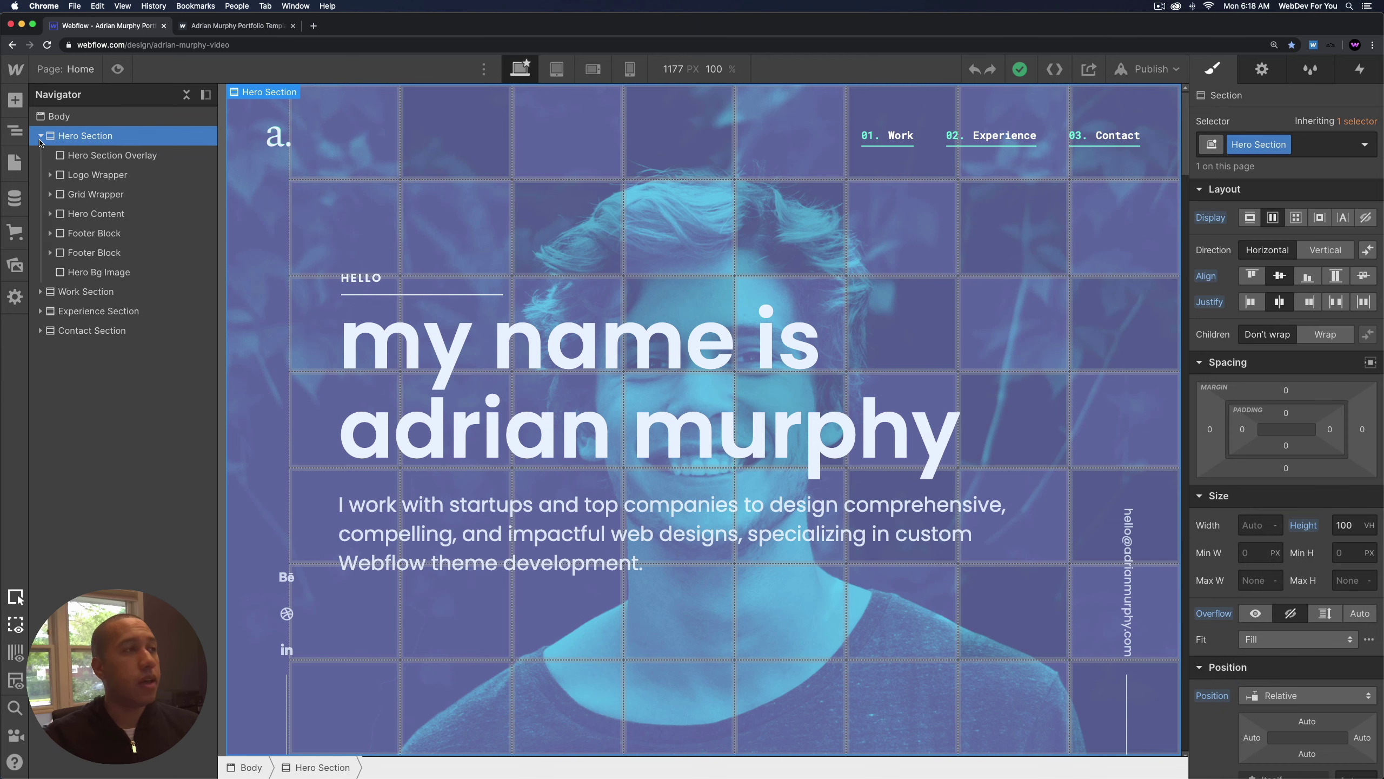
Select the Hero Section Overlay and check it in preview mode before returning to editing.
left_click(117, 157)
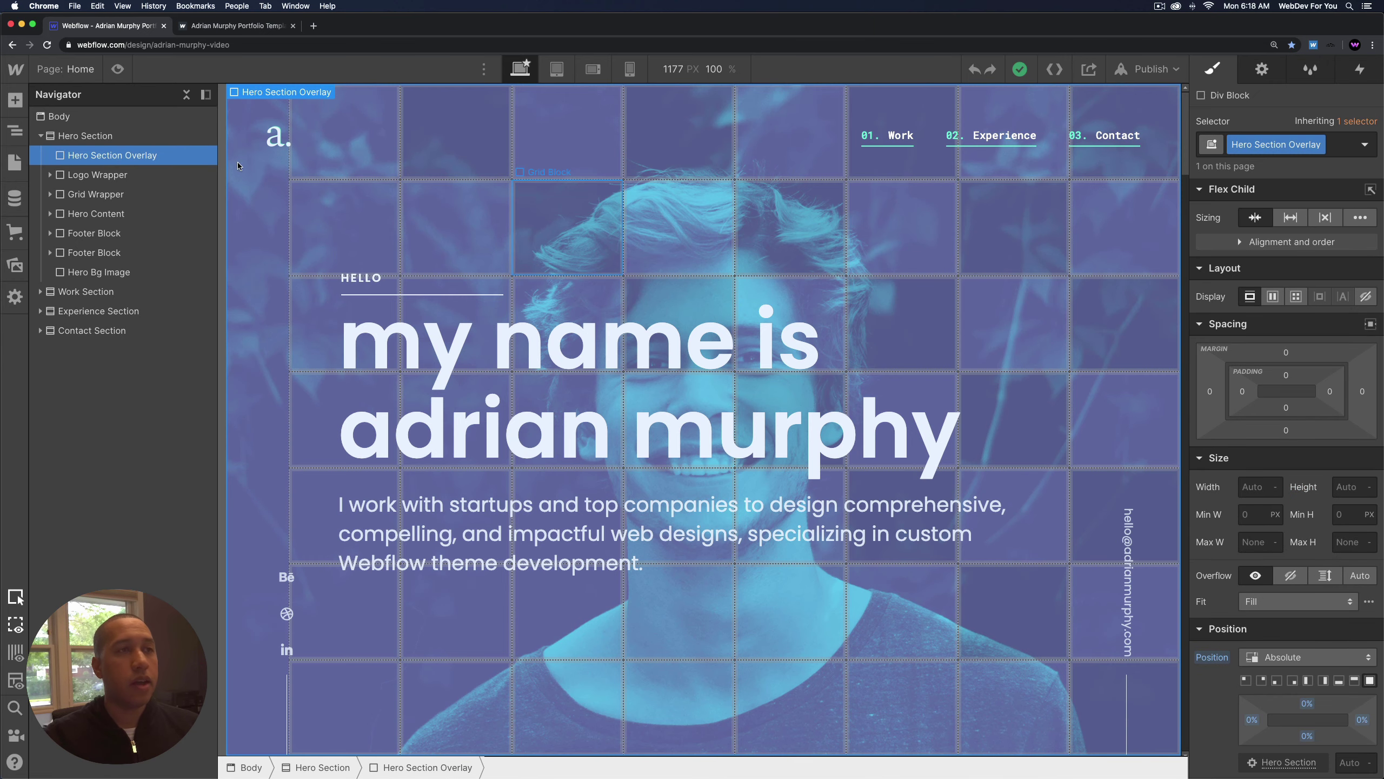
key("super+shift+p")
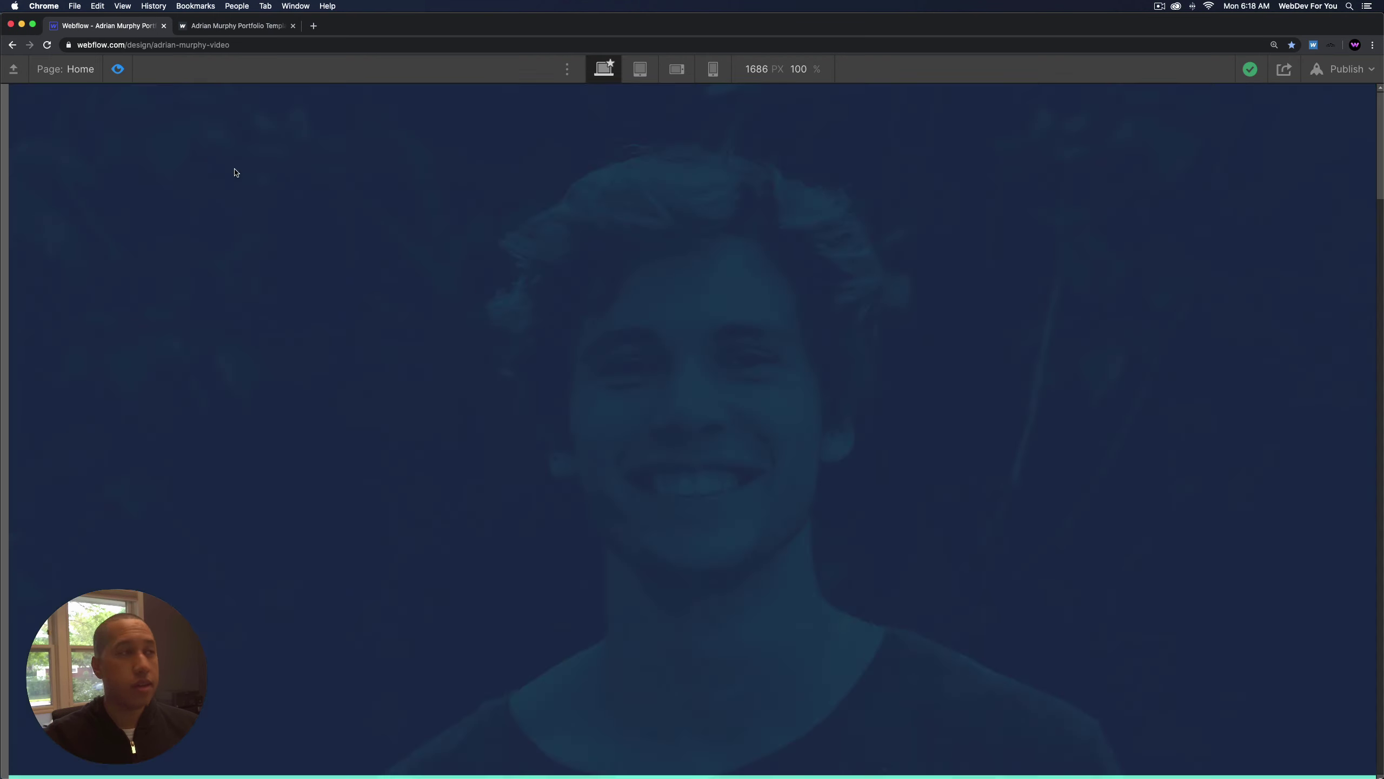
key("super+shift+p")
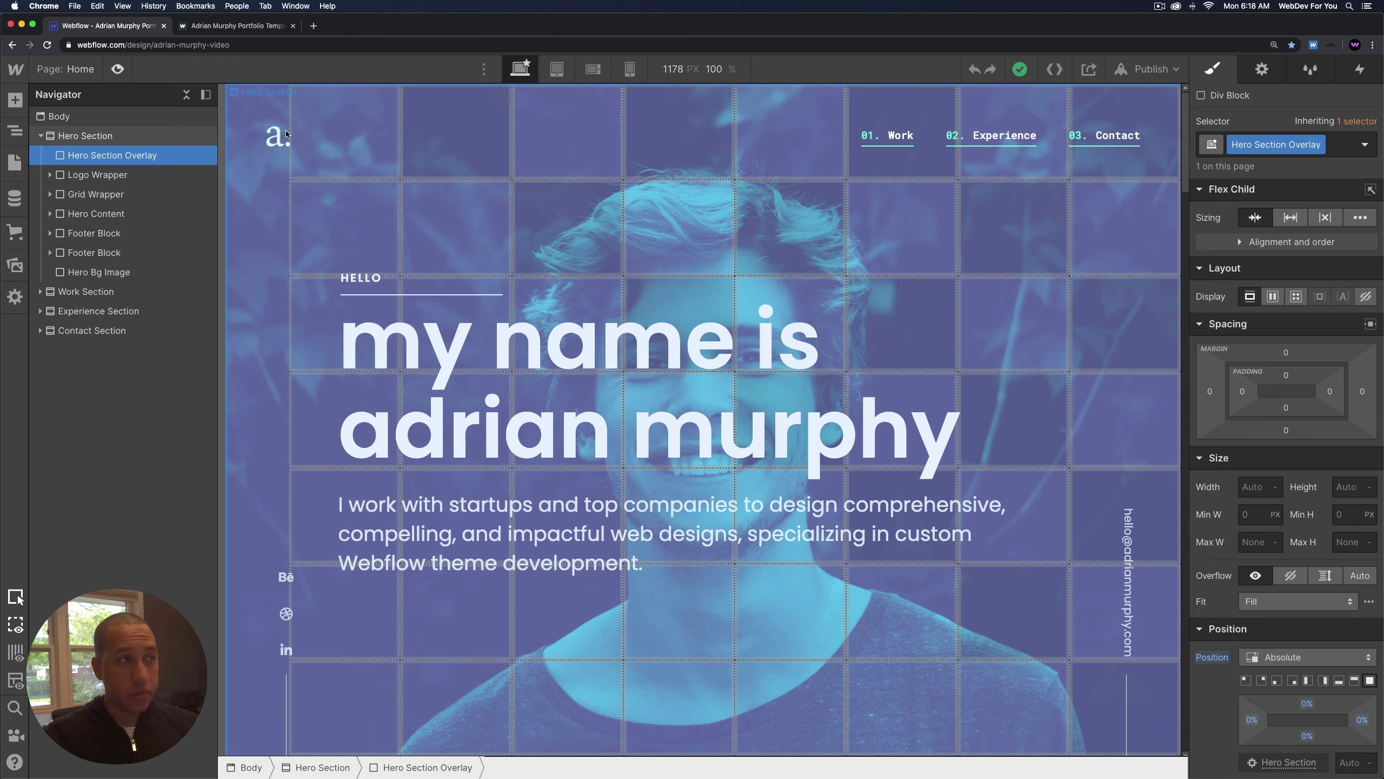
scroll(1308, 458, "down", 10)
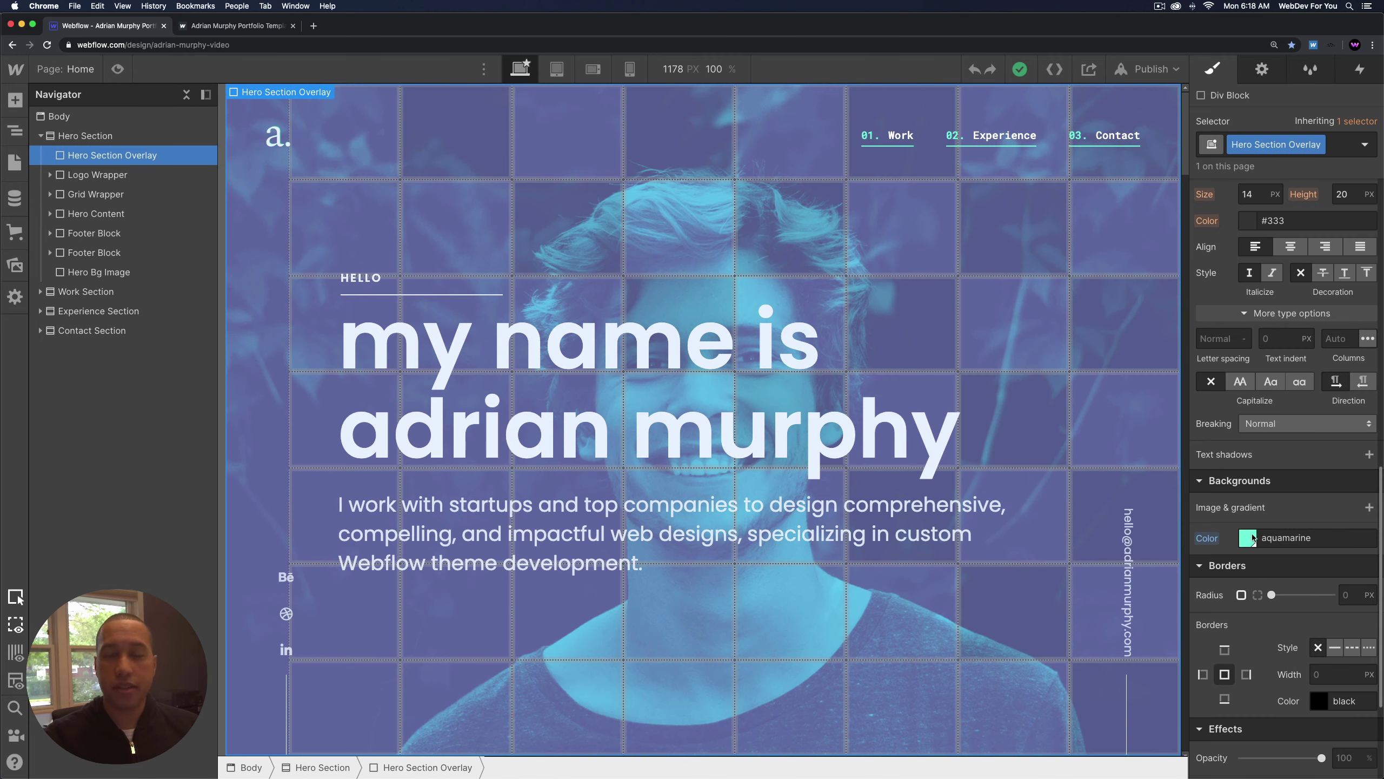
Expand the Logo Wrapper and select its Logo Image.
left_click(82, 175)
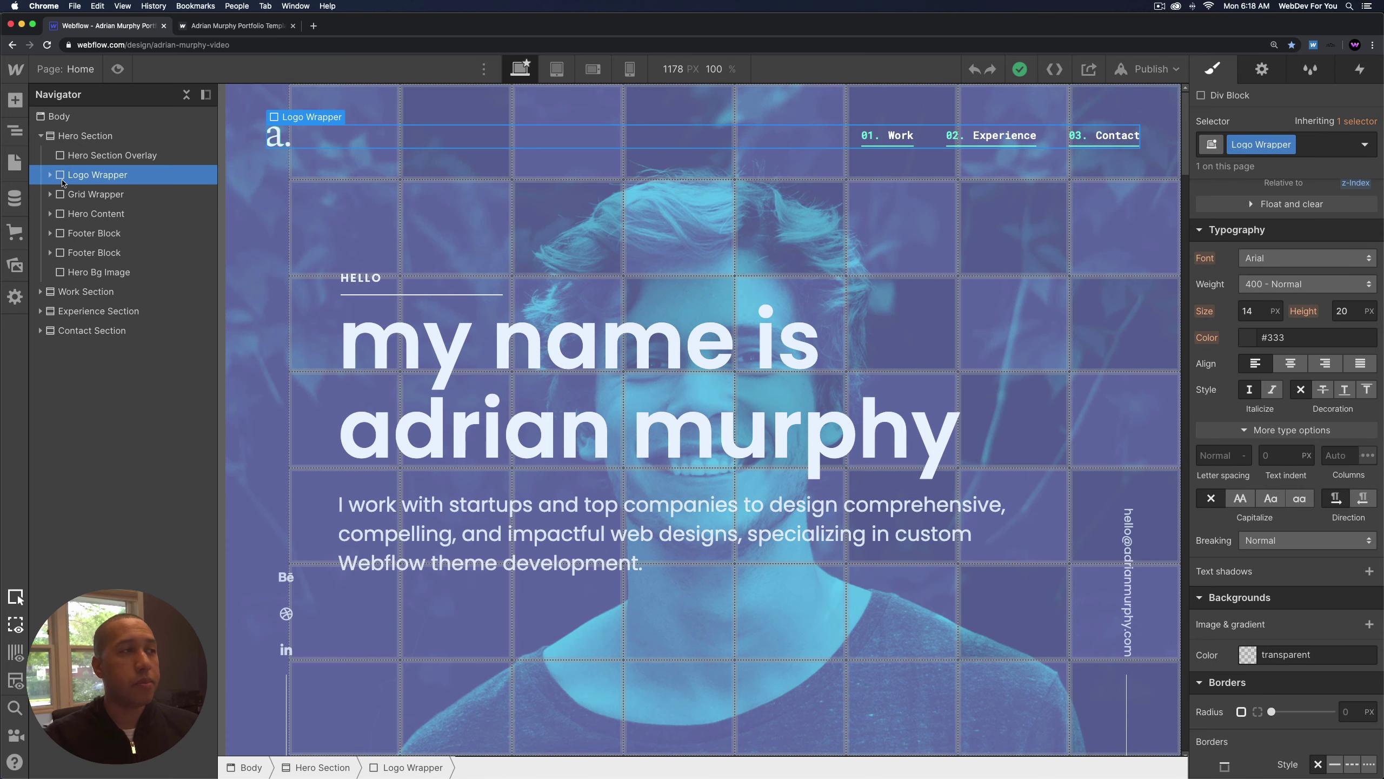
left_click(49, 175)
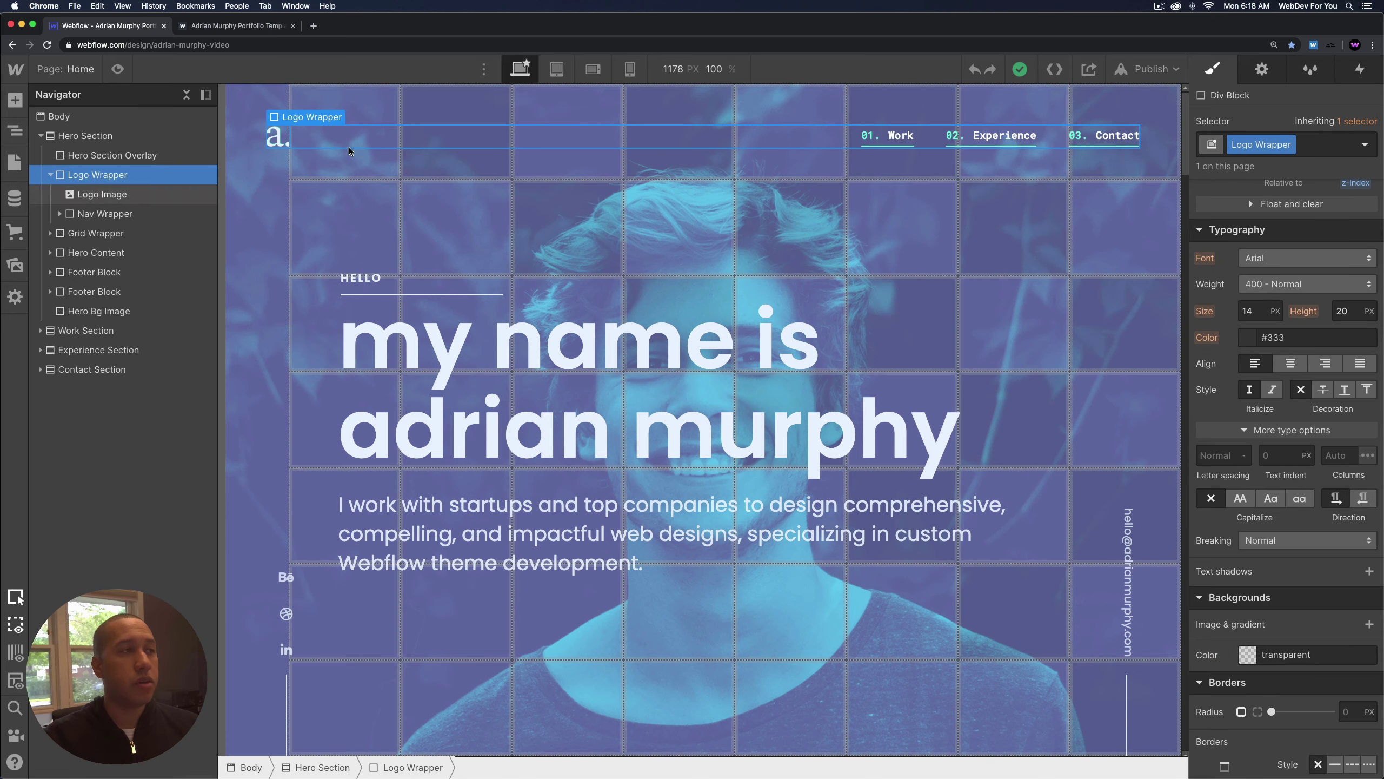
left_click(278, 145)
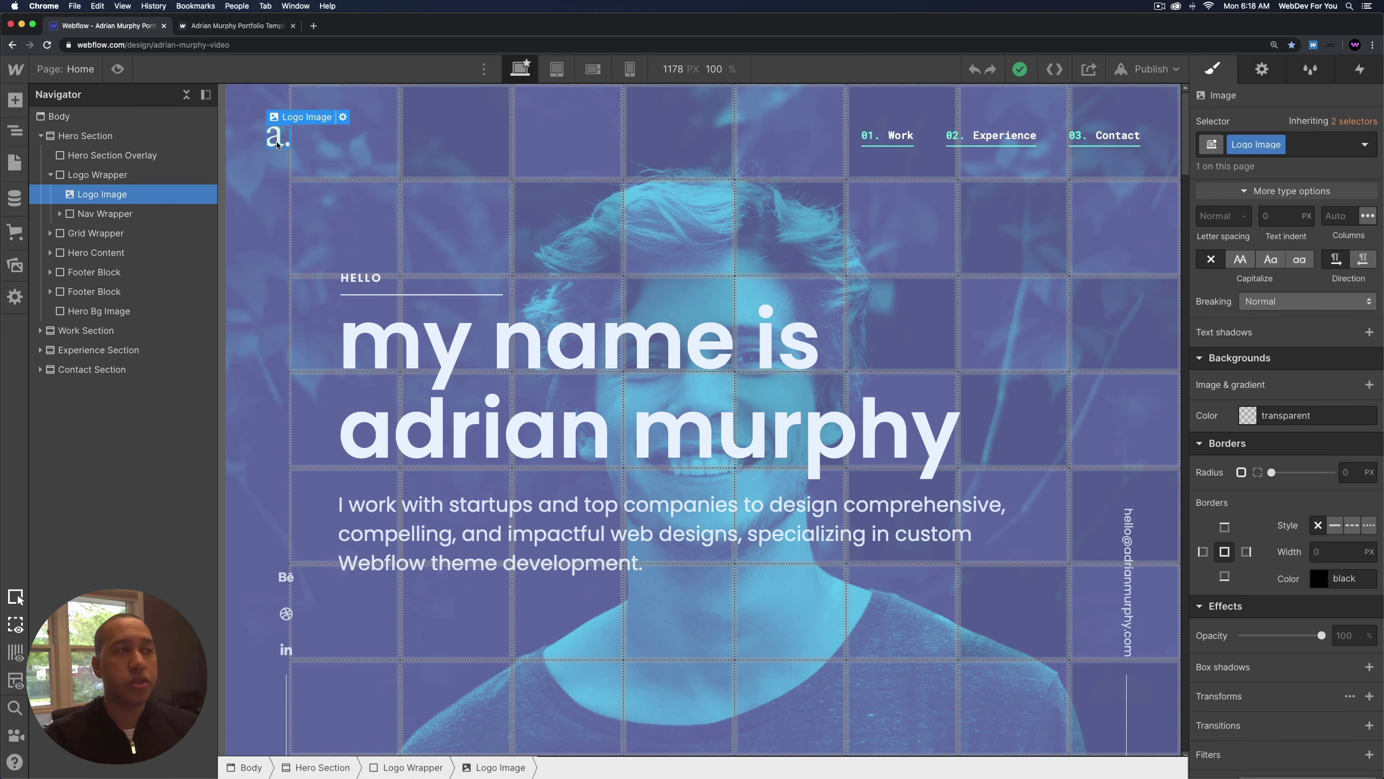
Unfold Nav Wrapper, the first Nav Link Block and its Nav Link Inner Wrapper.
left_click(96, 214)
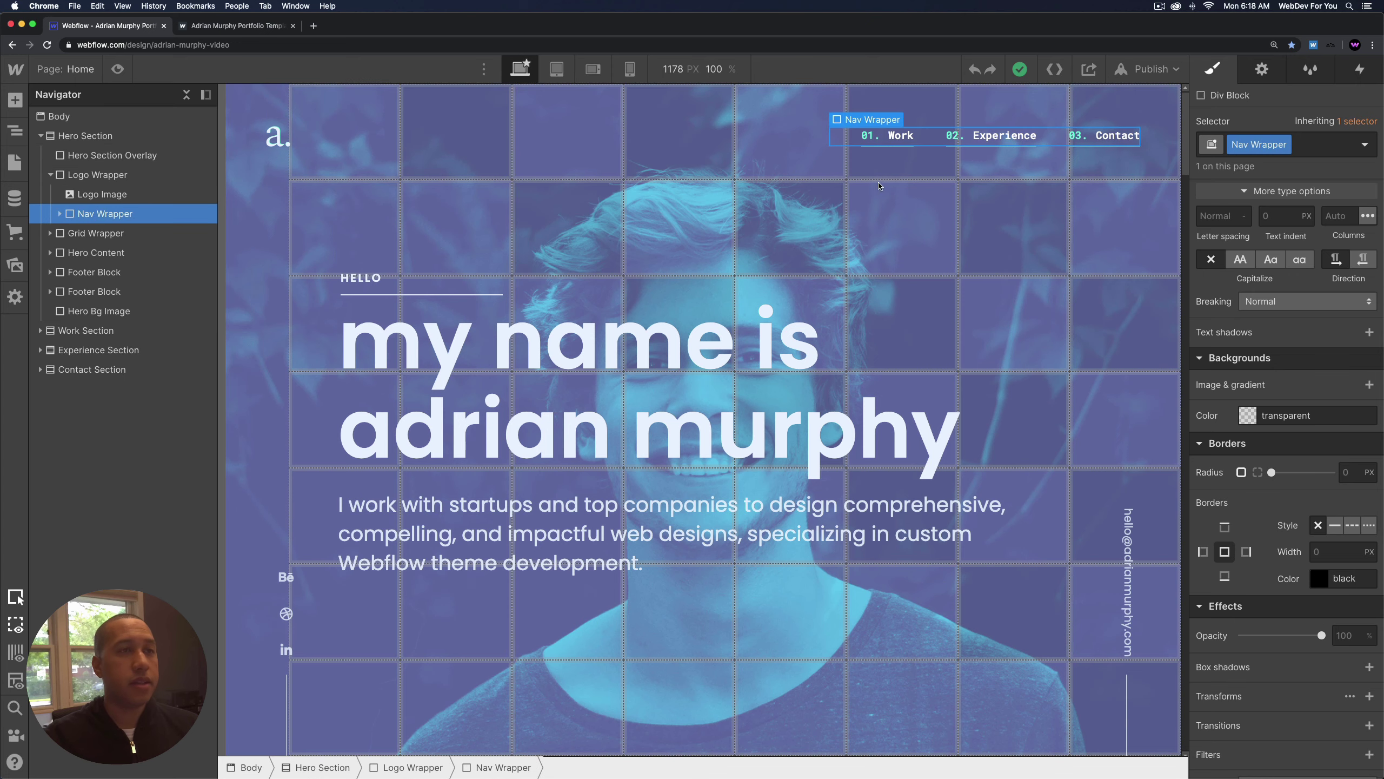
left_click(60, 213)
left_click(130, 236)
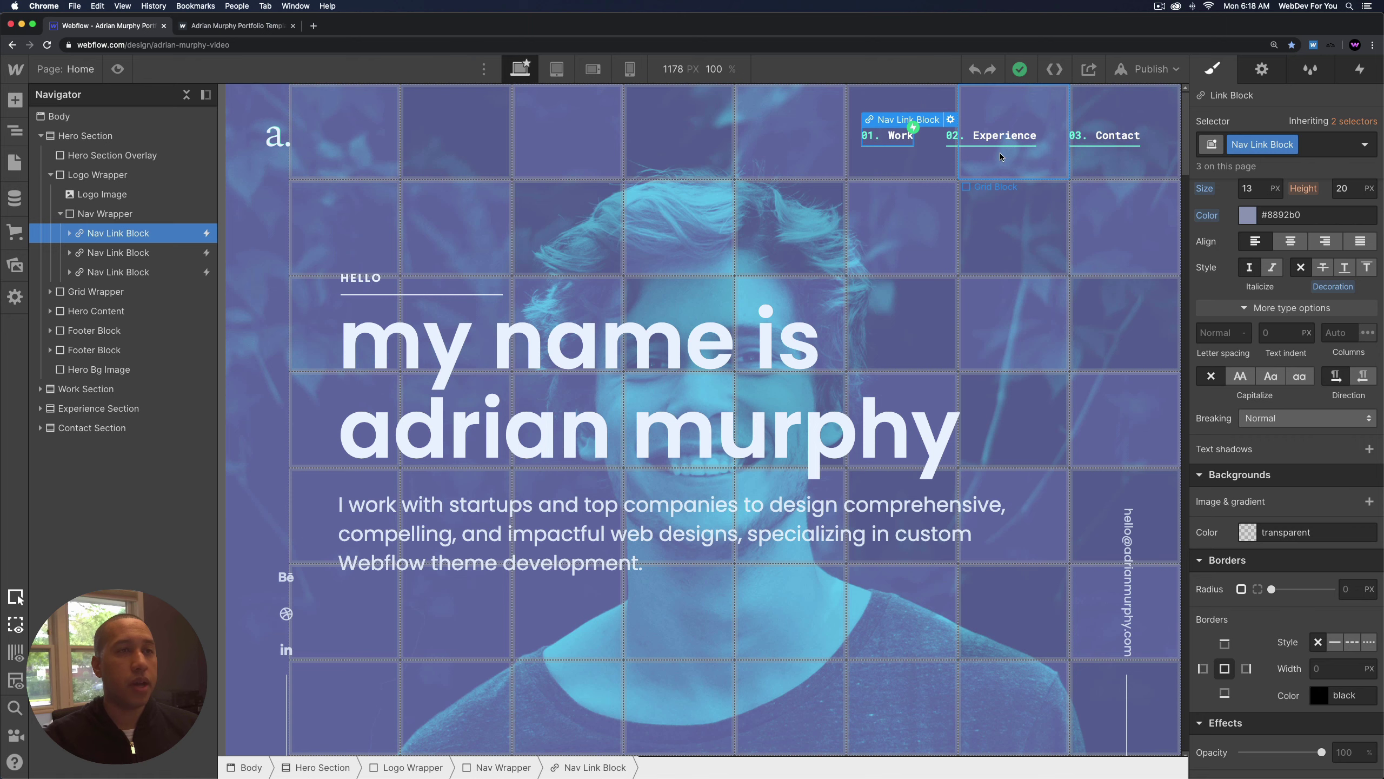
left_click(70, 234)
left_click(76, 254)
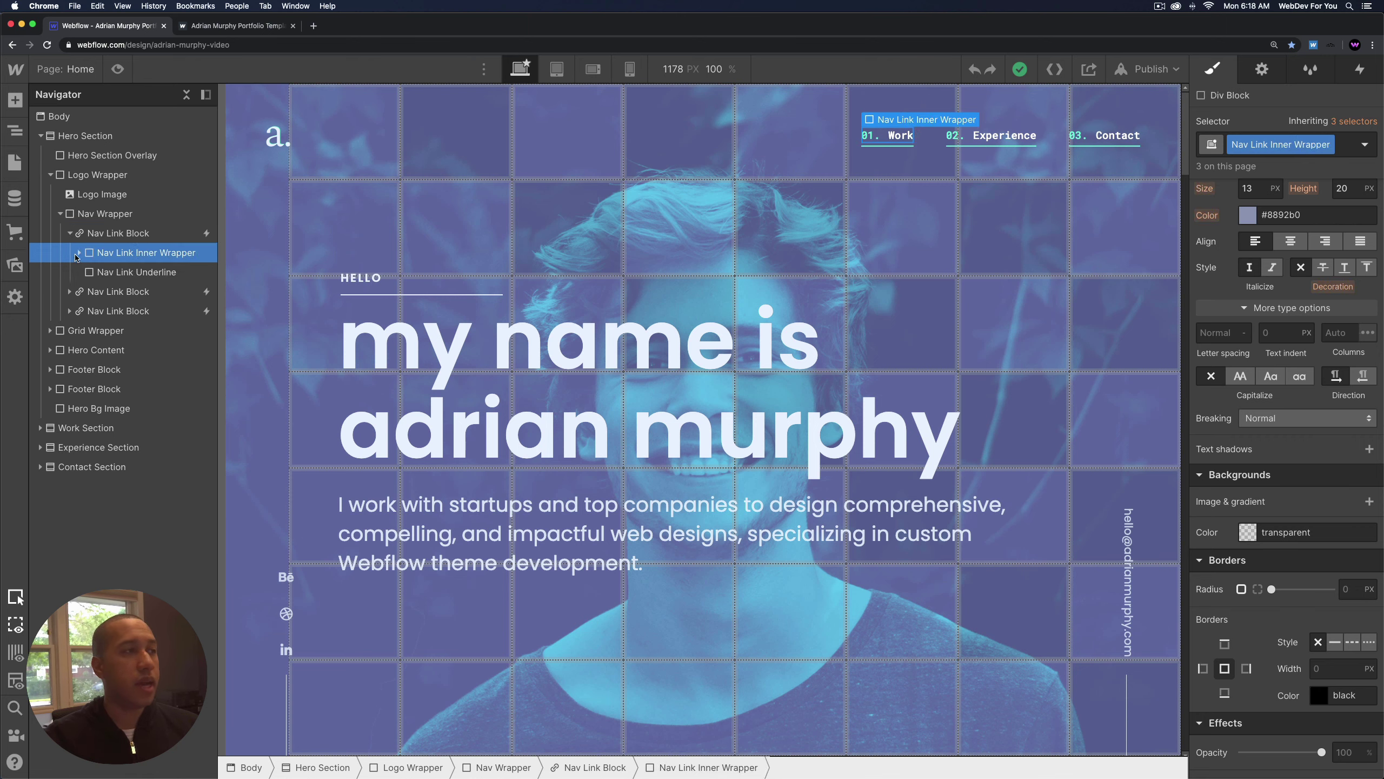
left_click(80, 253)
Select the Nav Link Text Block, Nav Link Underline and Grid Wrapper, then view the live site.
left_click(133, 272)
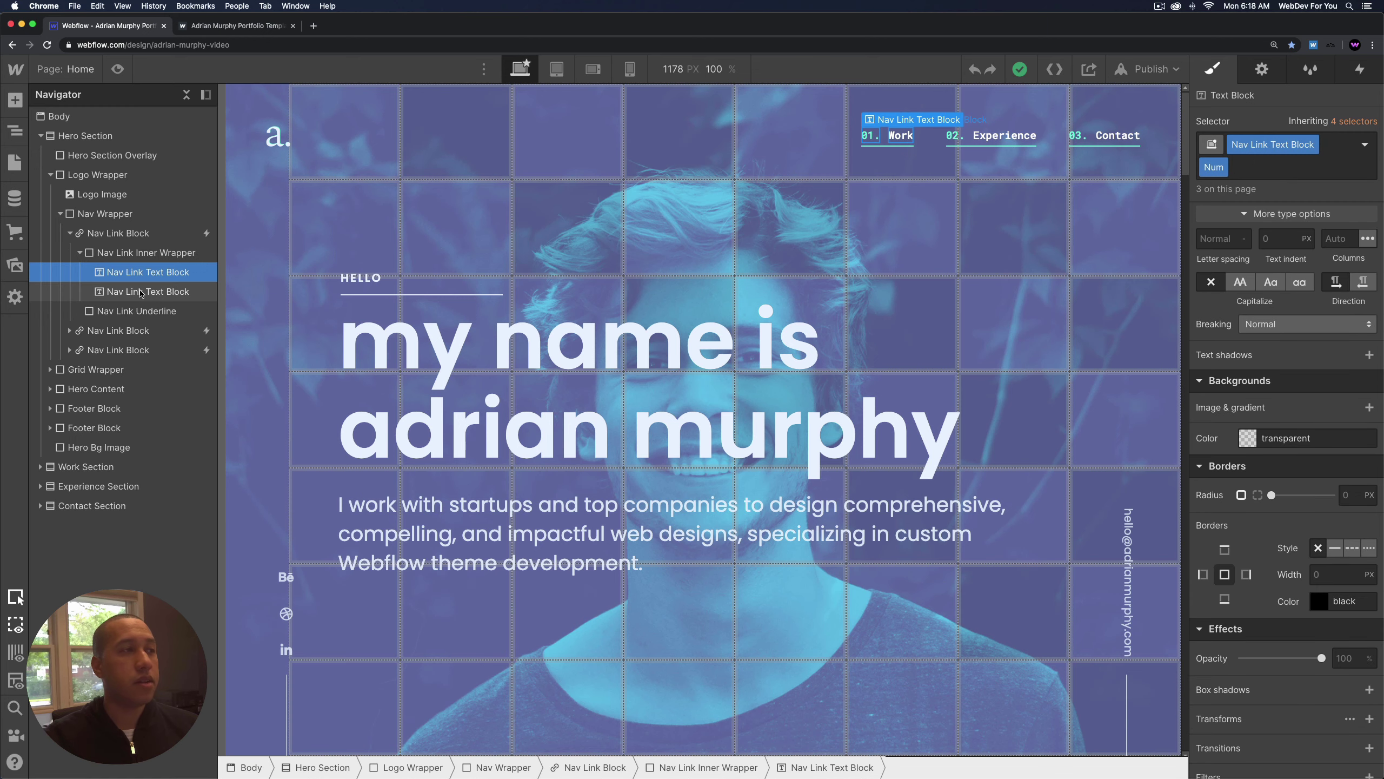
left_click(143, 312)
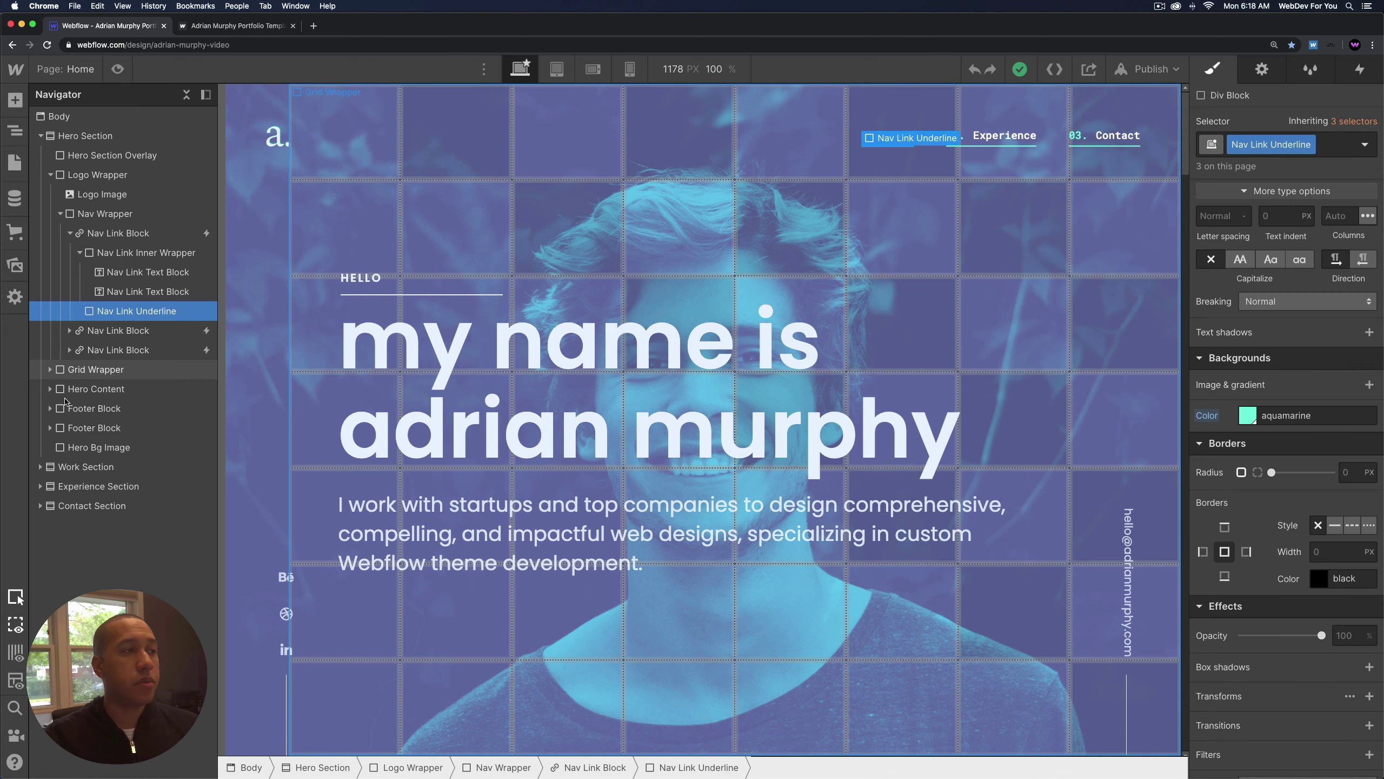
left_click(61, 372)
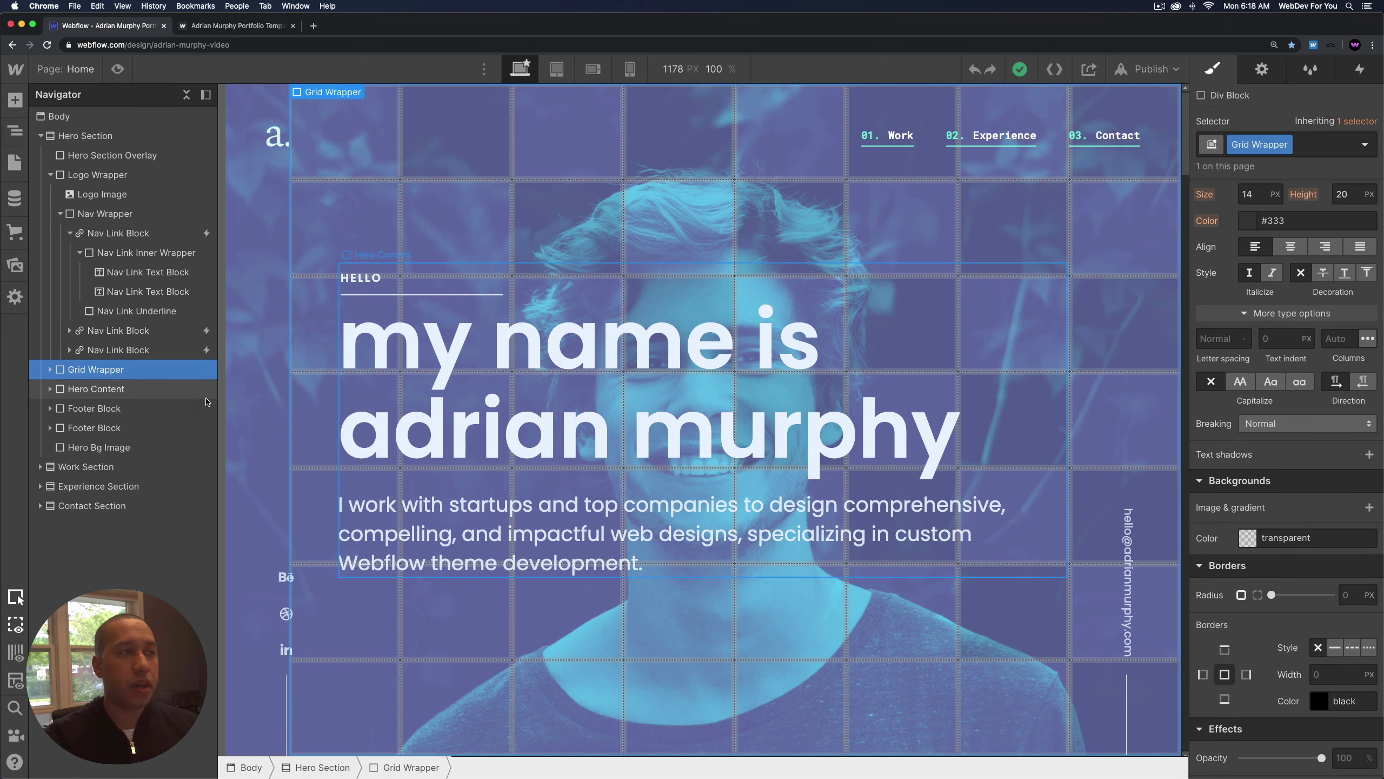
left_click(232, 27)
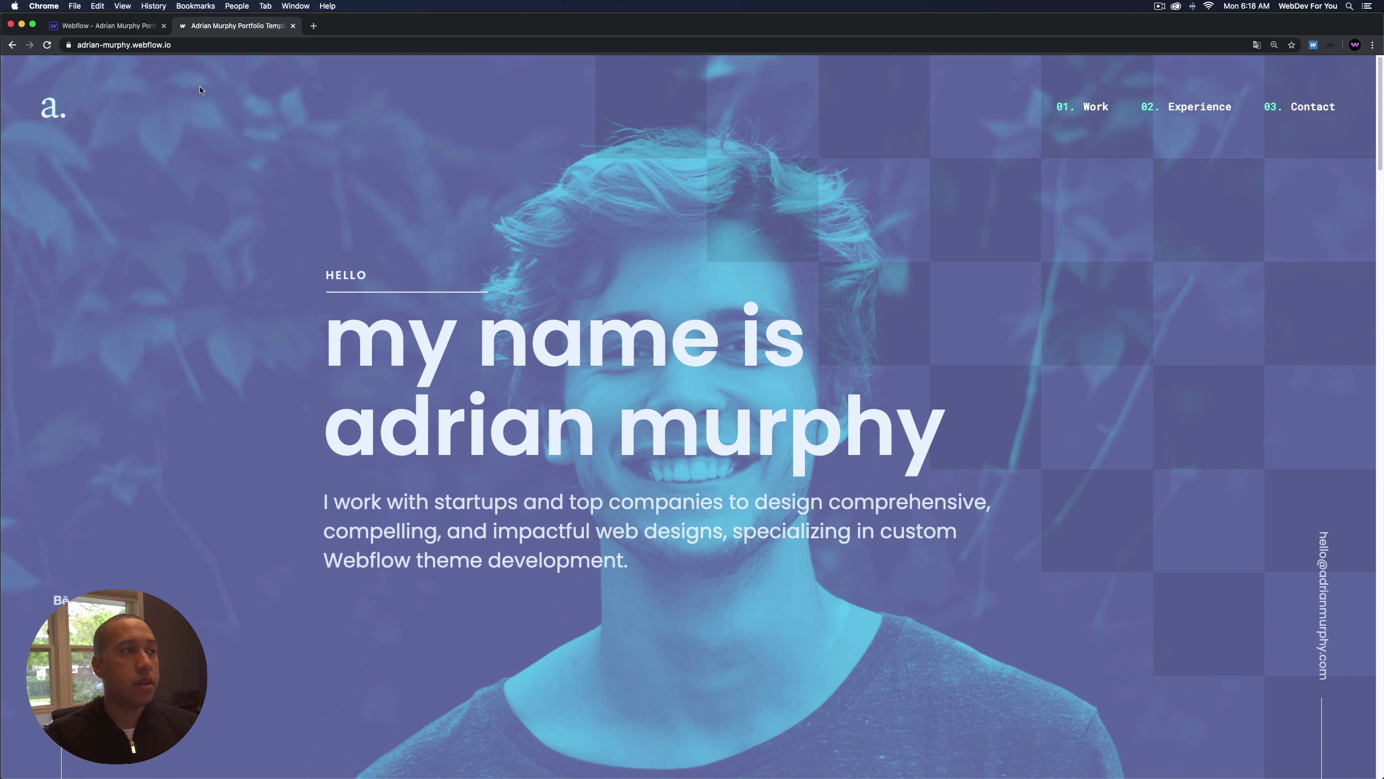
left_click(109, 26)
left_click(55, 369)
left_click(68, 396)
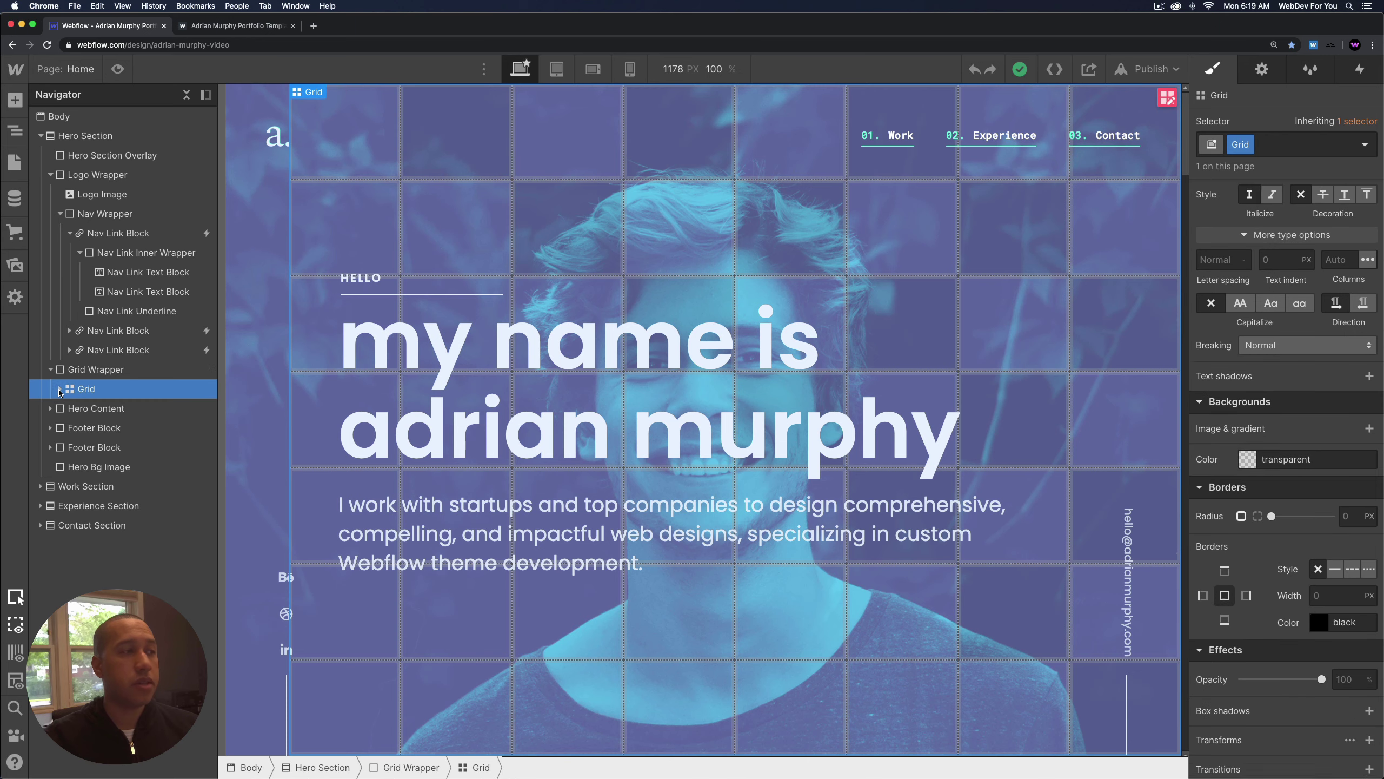
left_click(99, 395)
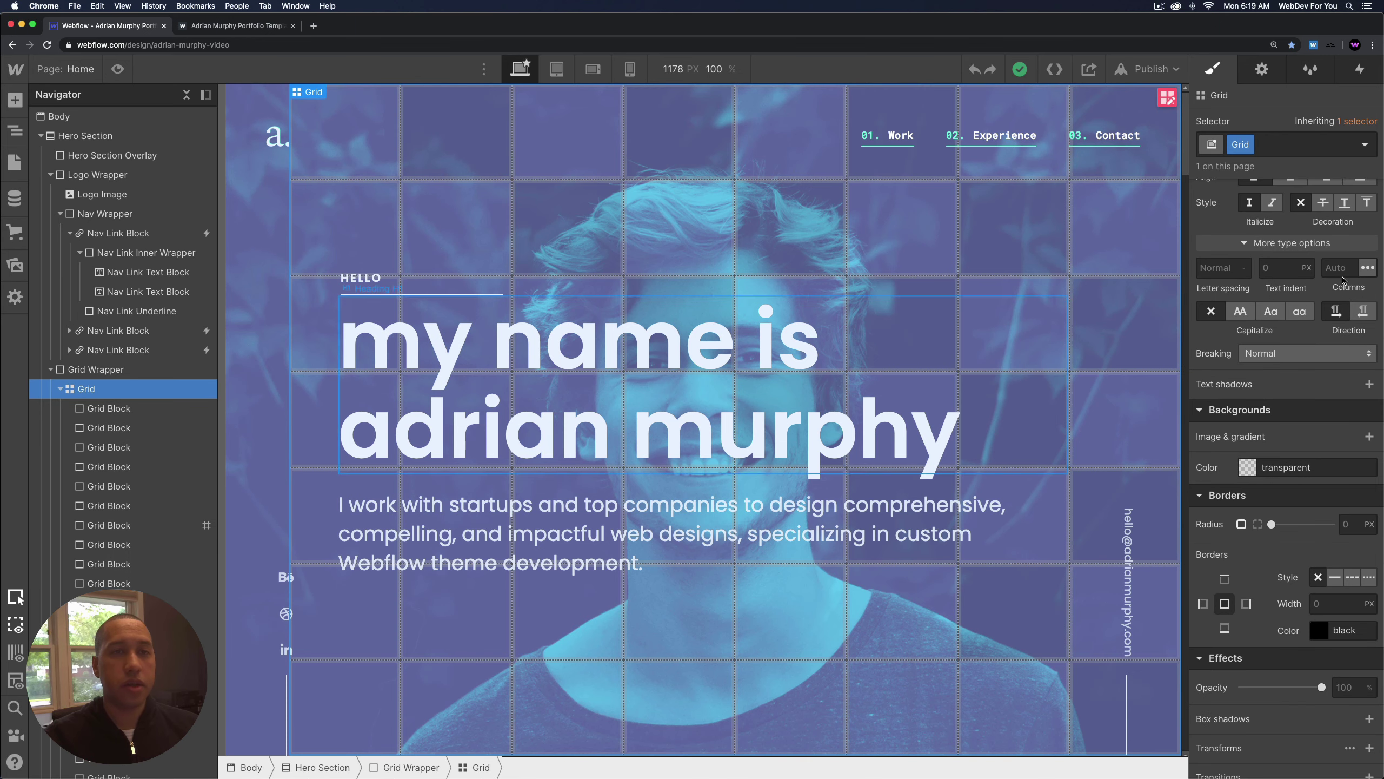
scroll(1301, 245, "up", 12)
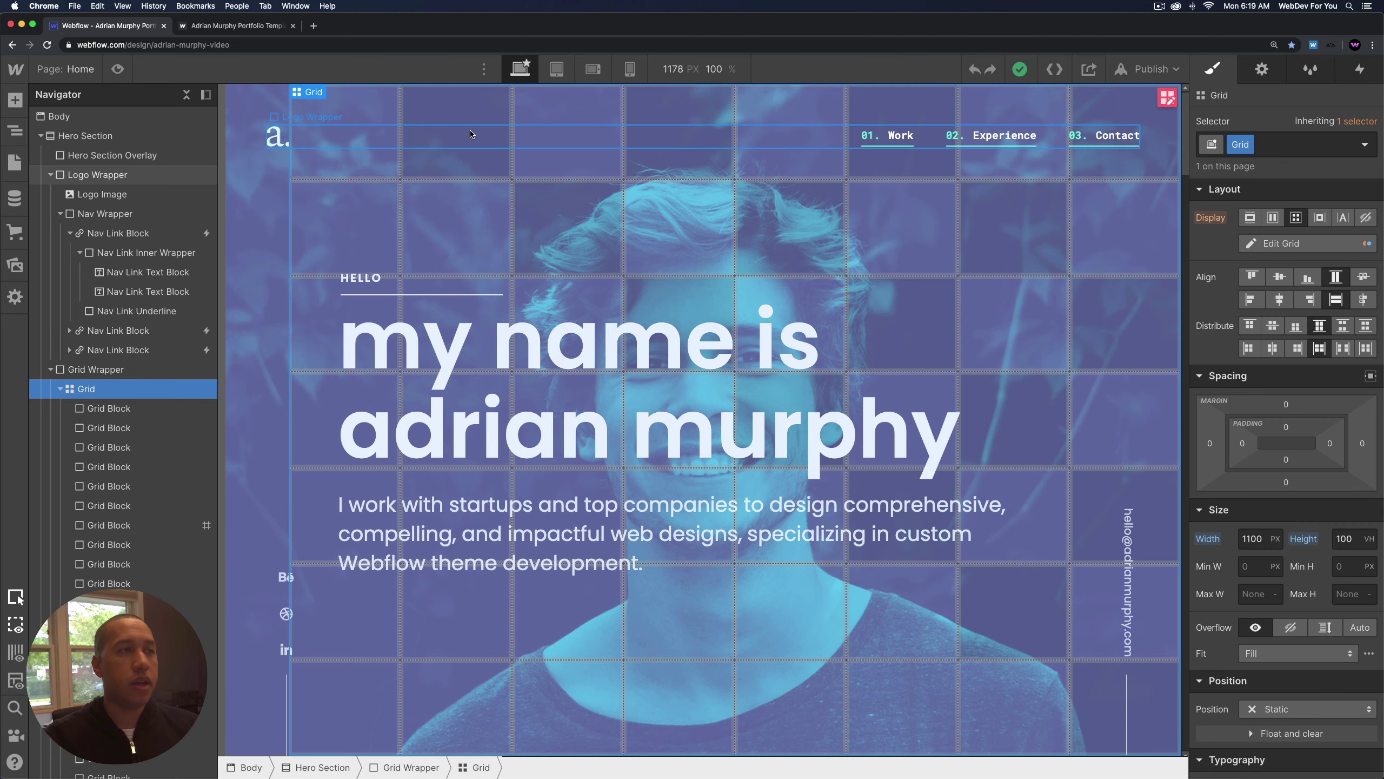
left_click(458, 117)
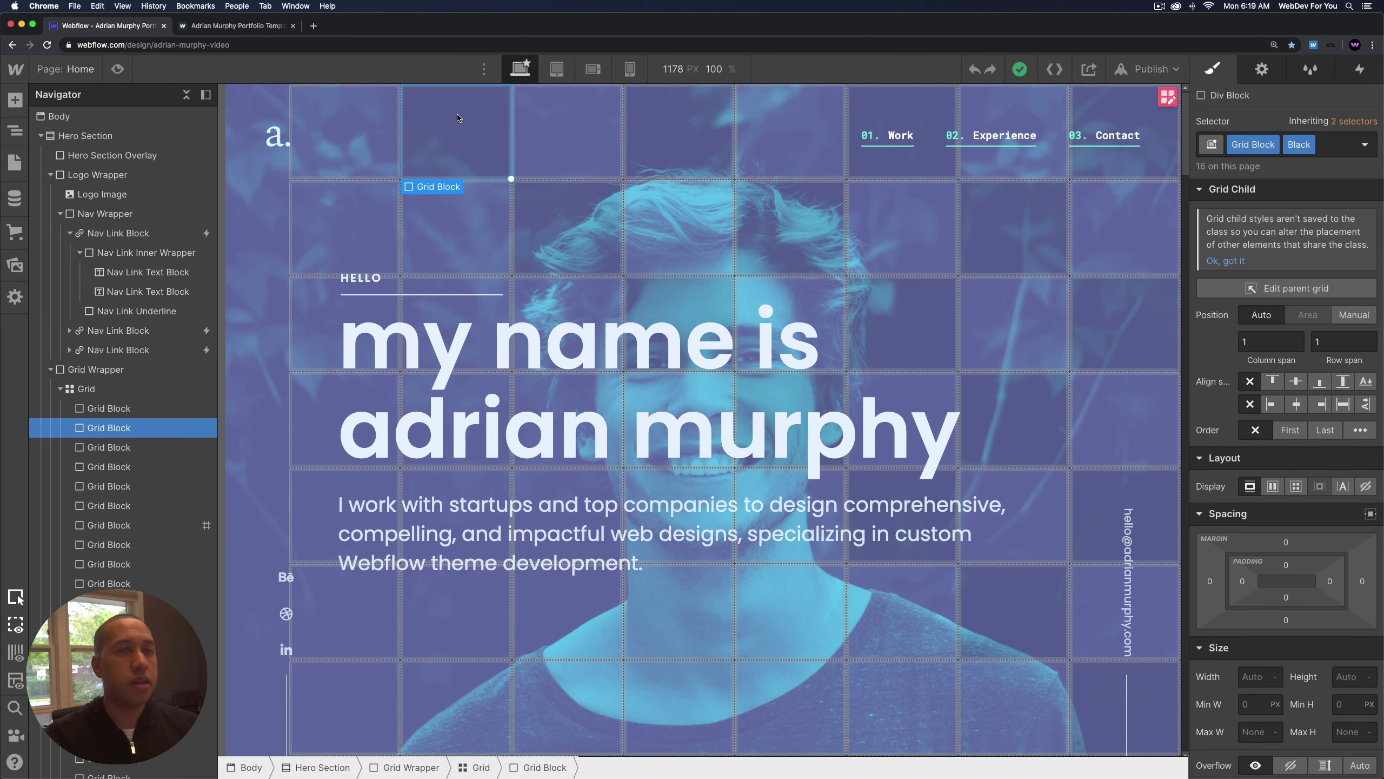
scroll(1293, 494, "down", 15)
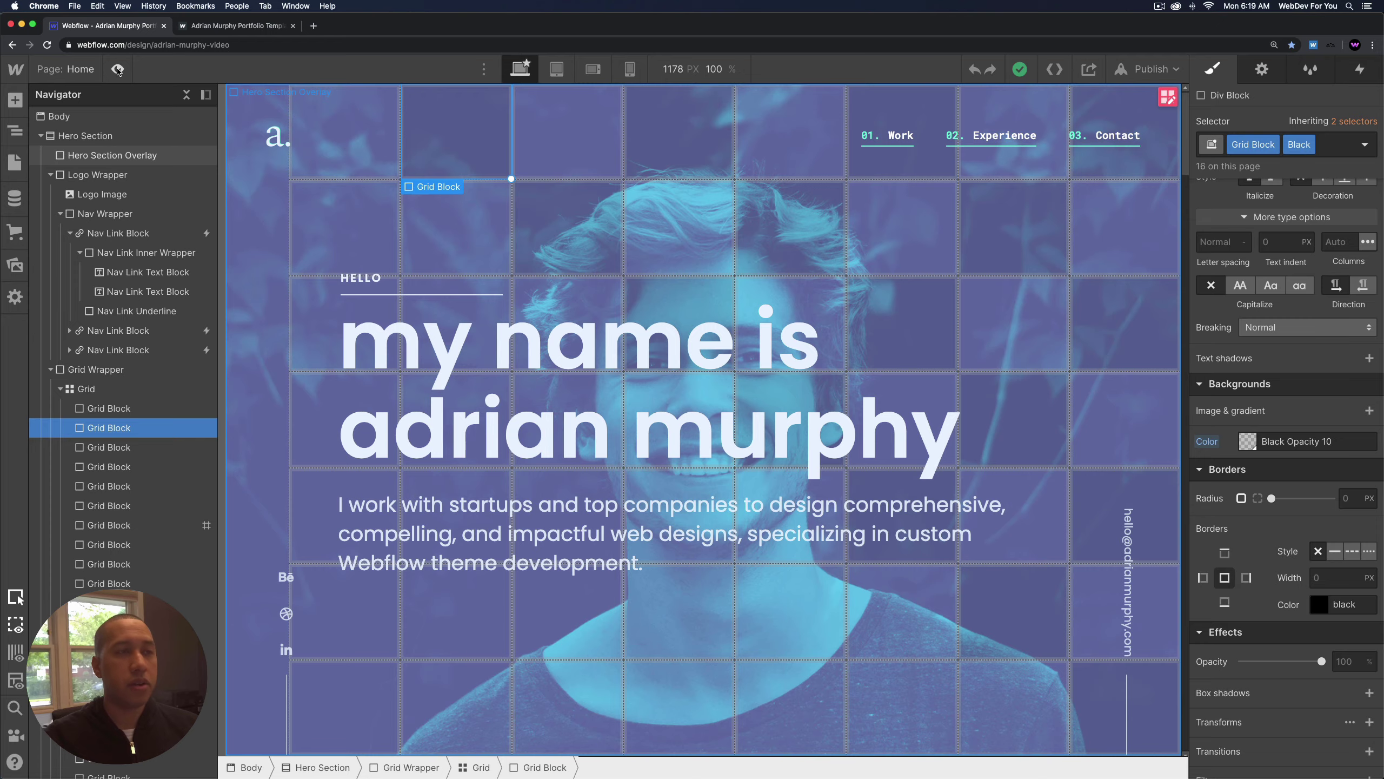
key("super+shift+p")
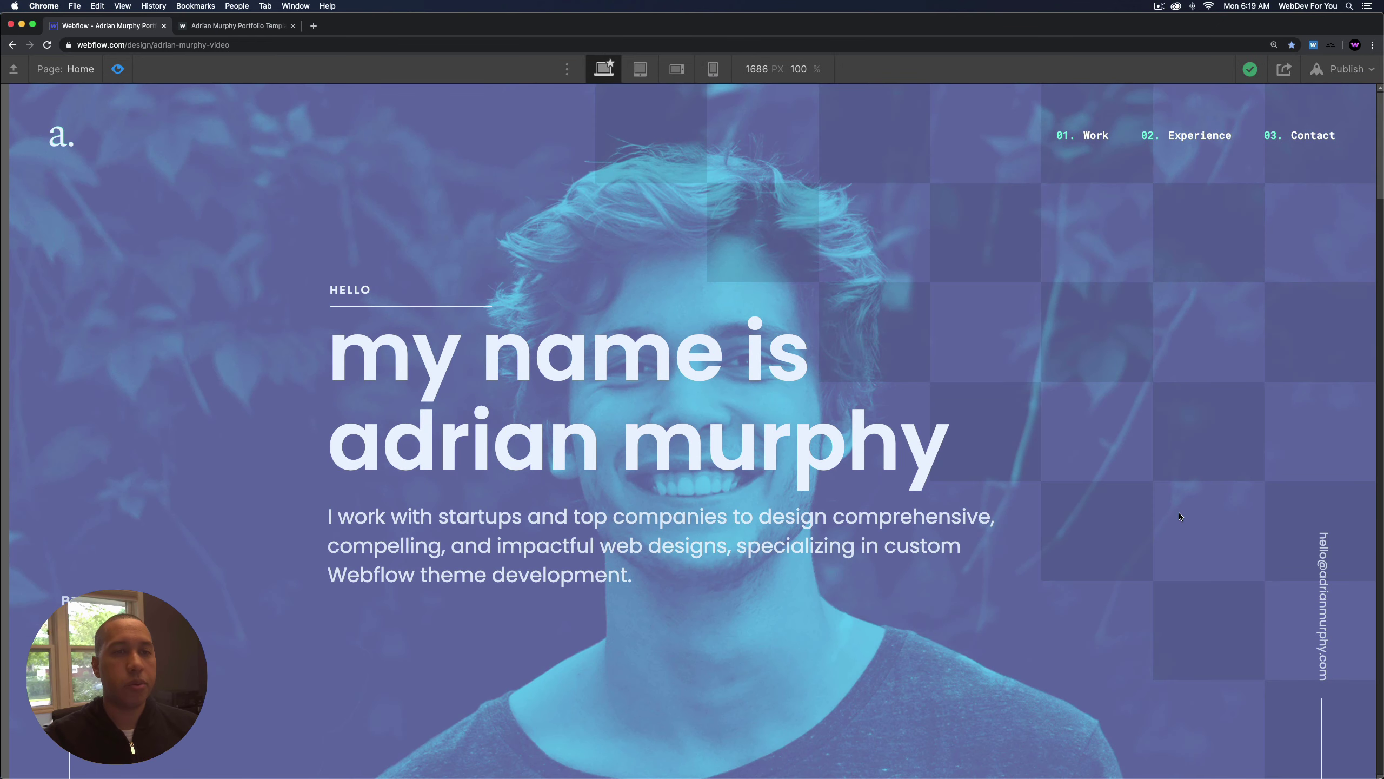
left_click(118, 70)
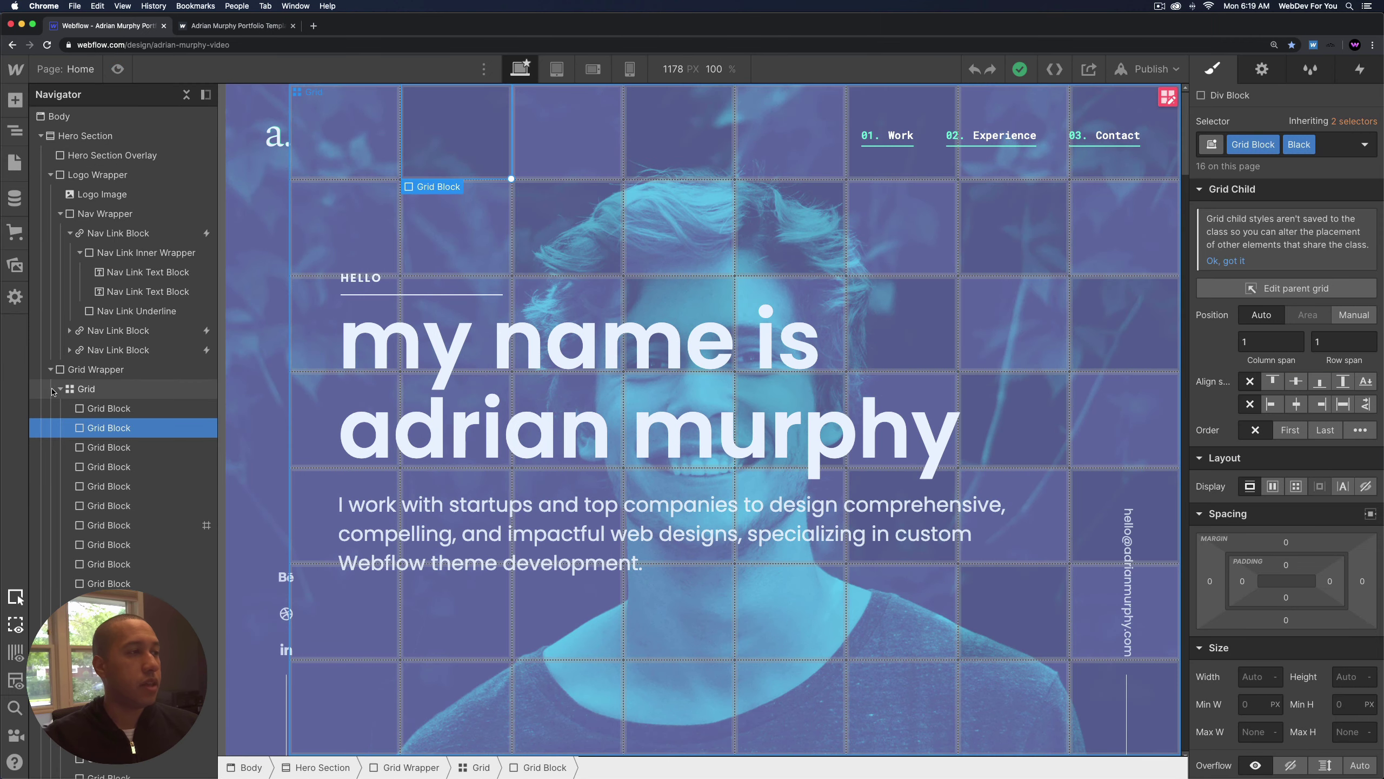
Collapse Grid Wrapper and unfold Hero Content, selecting its Heading H1 and Heading H2.
left_click(51, 369)
left_click(131, 389)
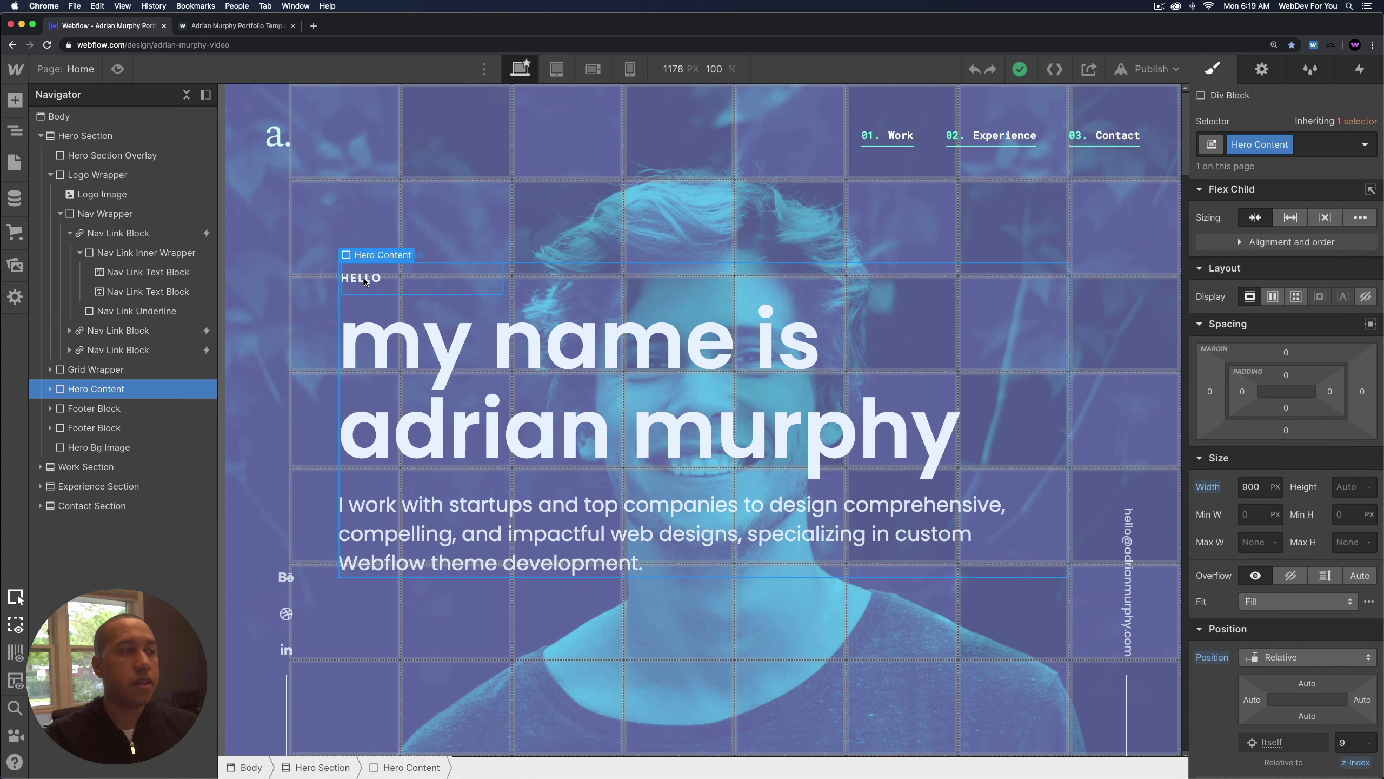
left_click(50, 389)
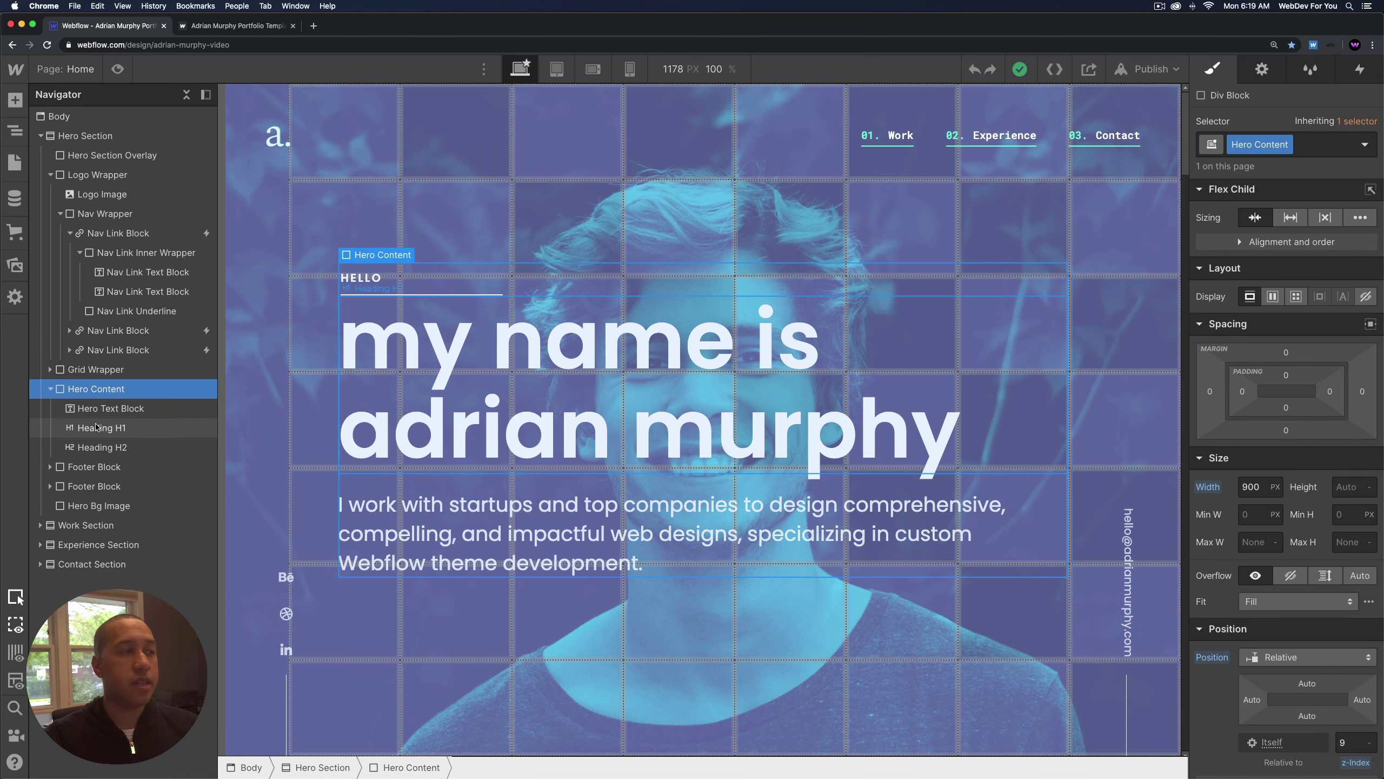
left_click(96, 427)
left_click(94, 448)
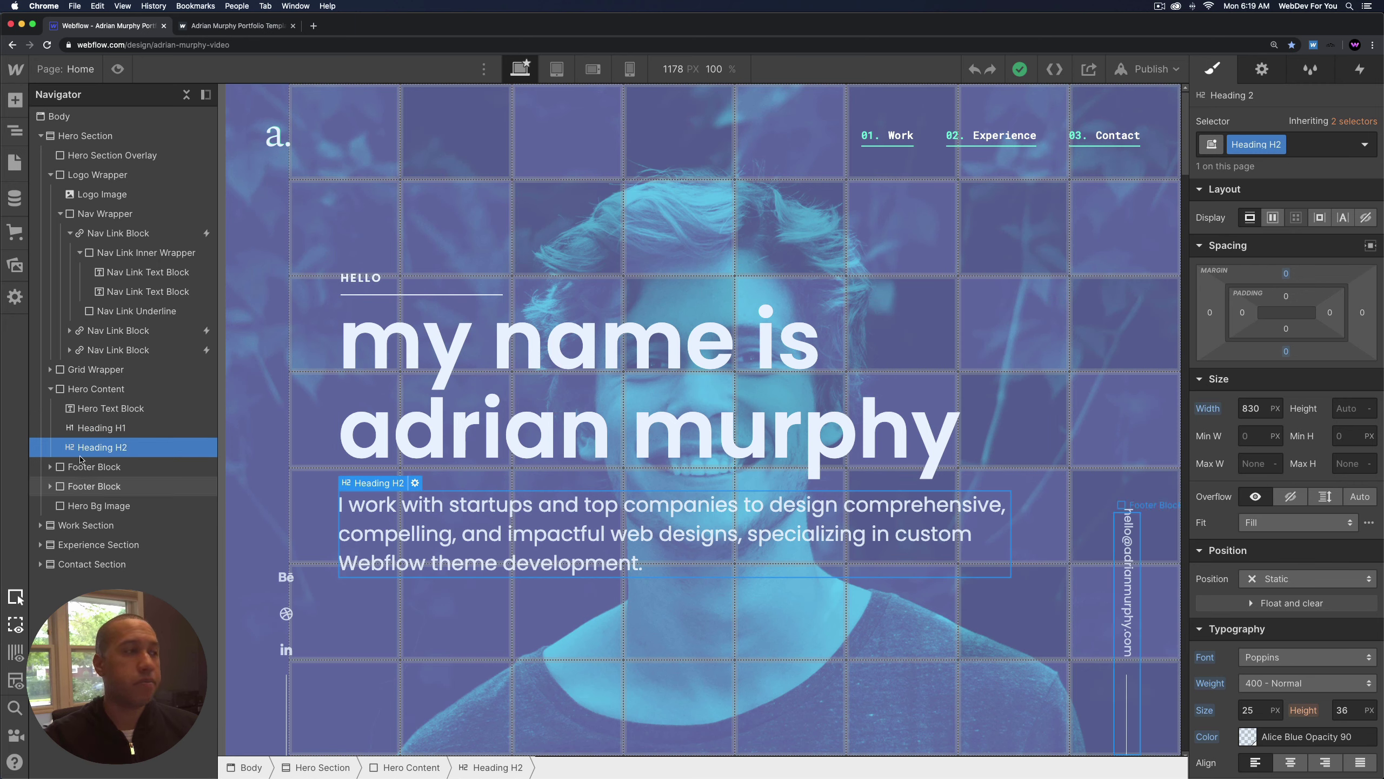
Unfold the left Footer Block to its Social Icon Wrapper and icon, then select the right Footer Block and Hero Bg Image.
left_click(84, 472)
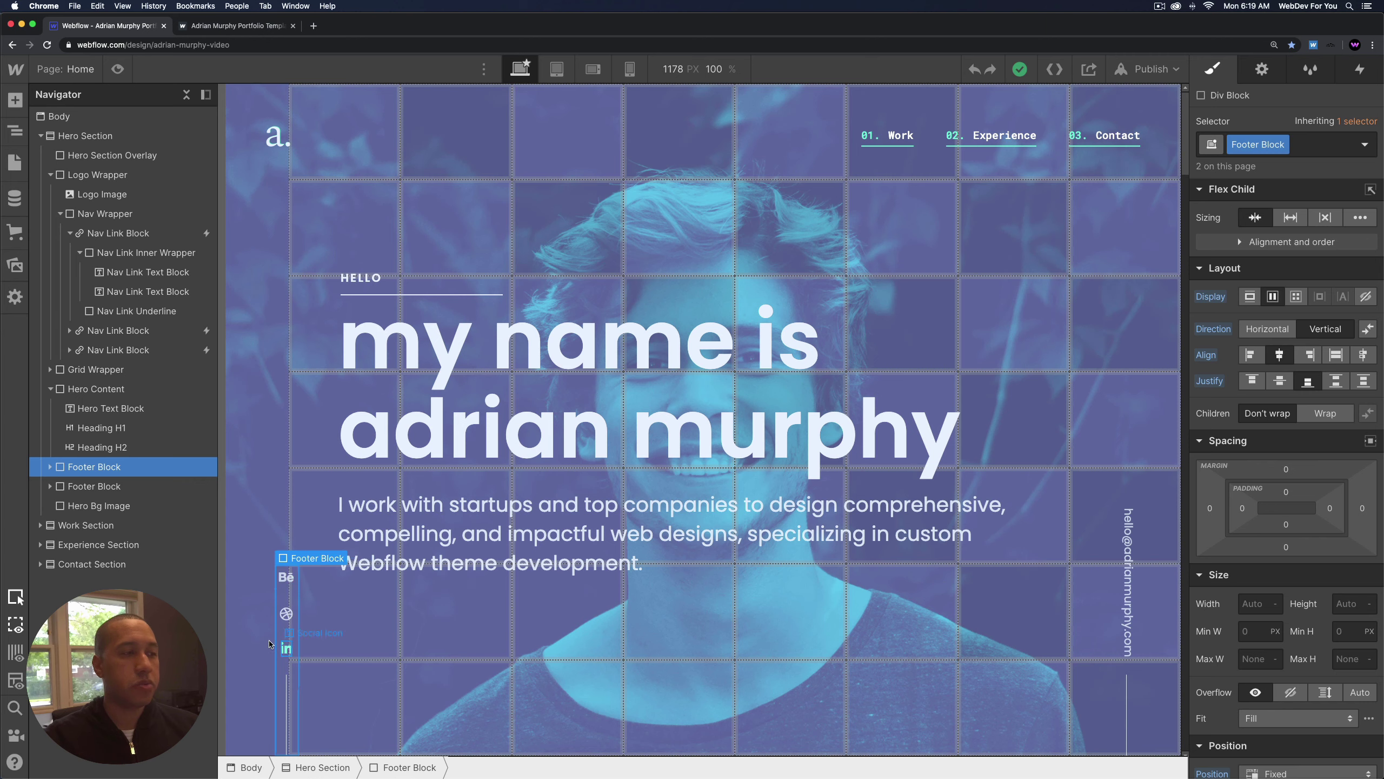
left_click(49, 466)
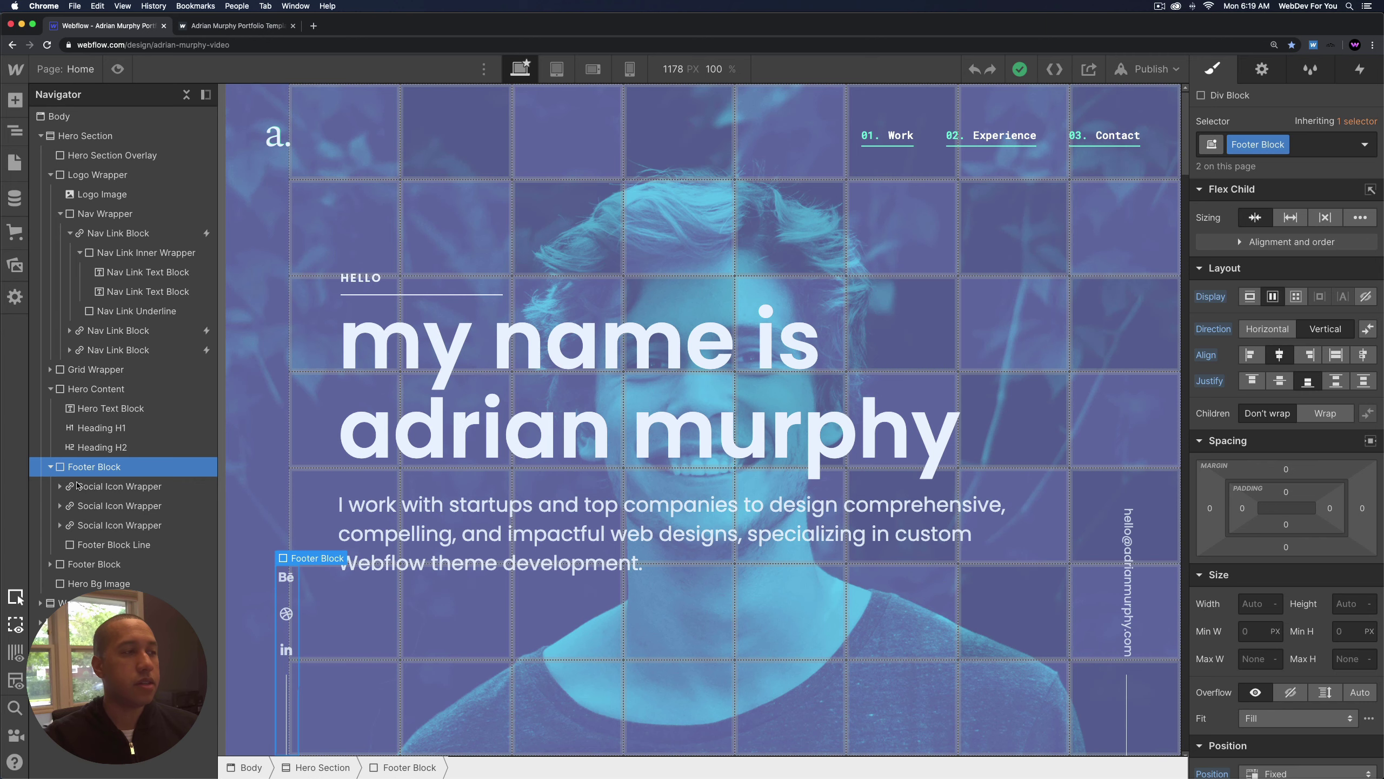
left_click(105, 487)
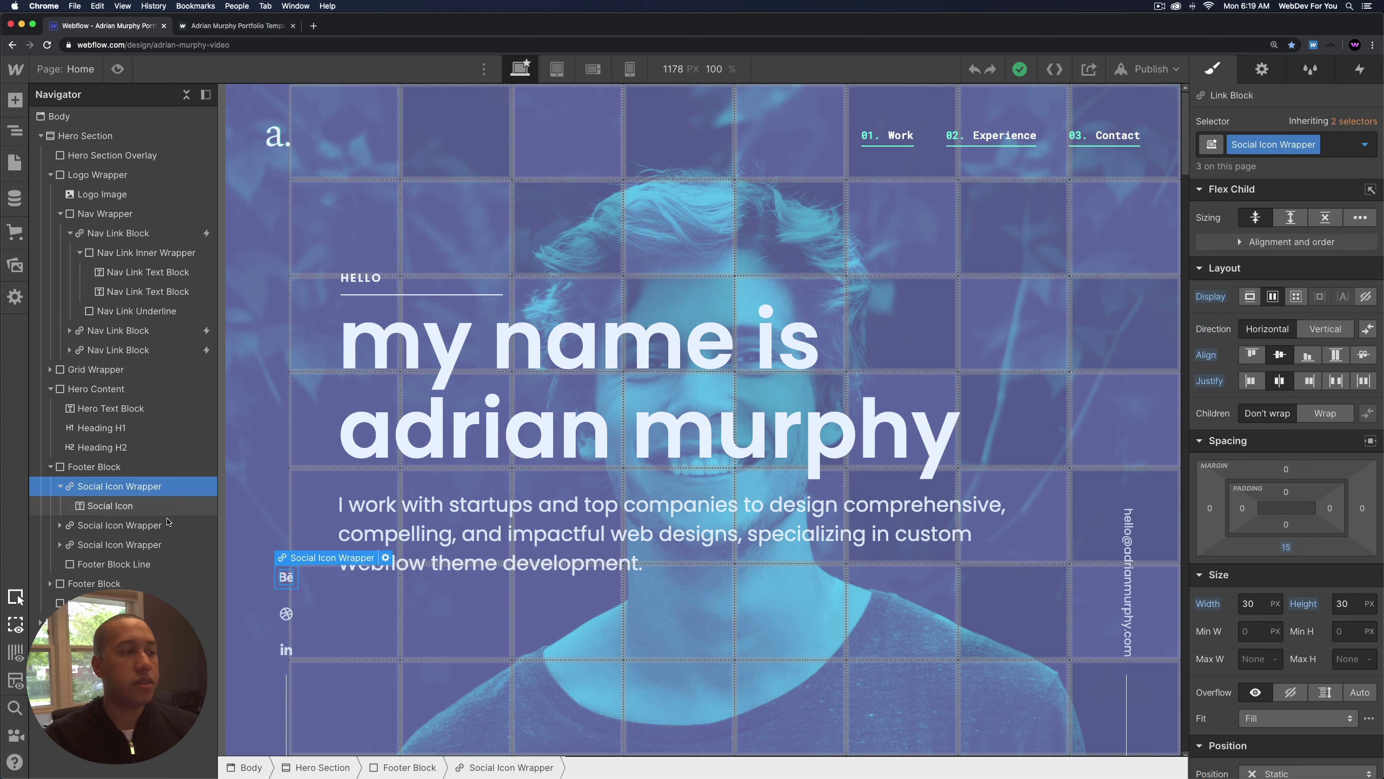
left_click(110, 508)
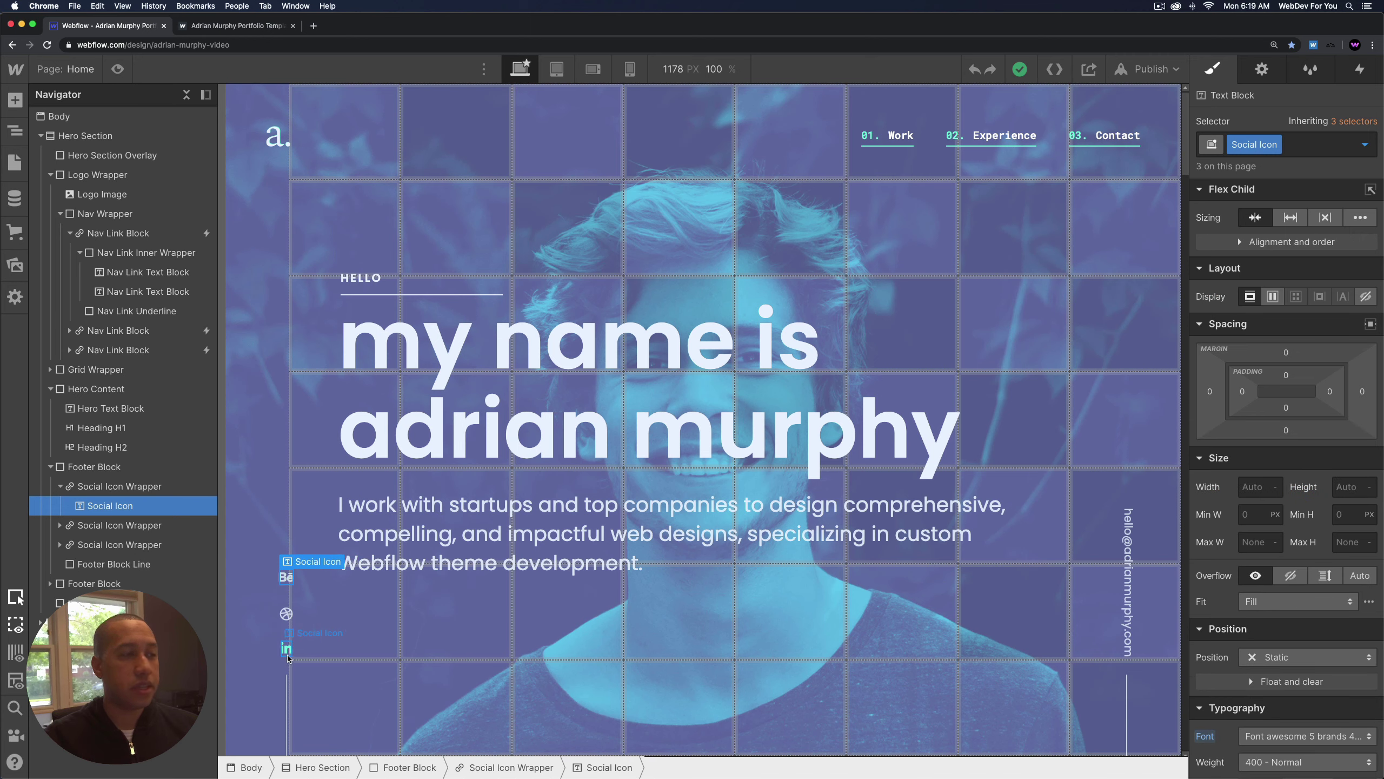
left_click(94, 583)
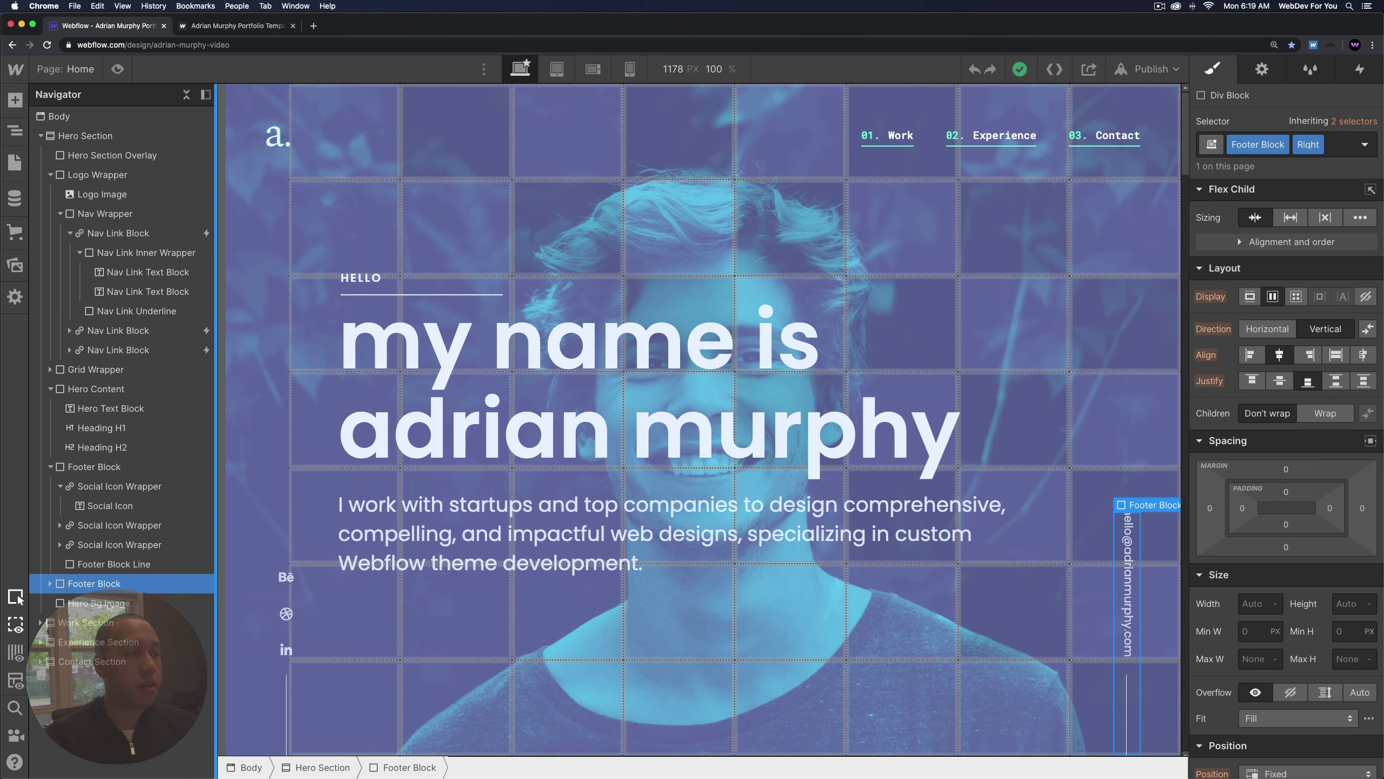
left_click(97, 603)
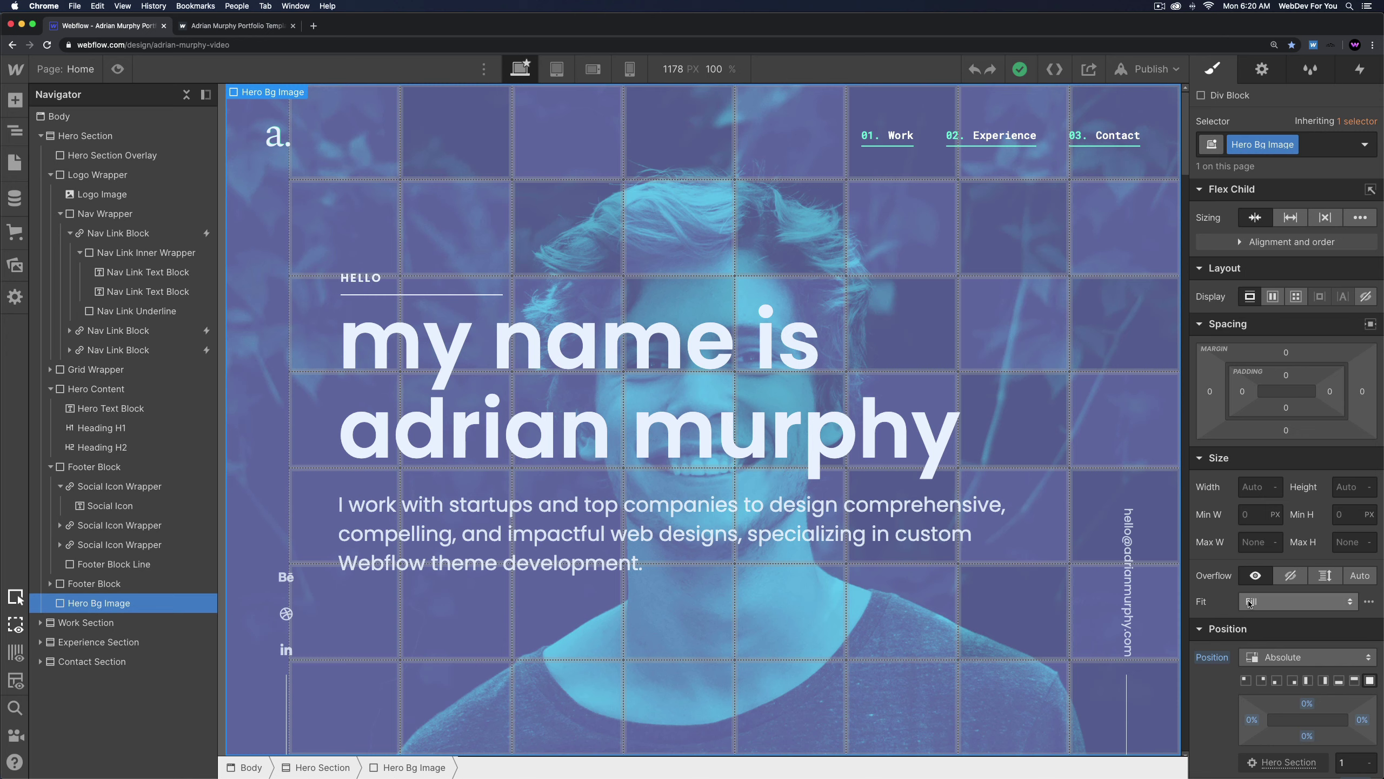
Toggle Hero Bg Image's Display to None and back, then collapse the Hero Section.
scroll(1297, 601, "down", 6)
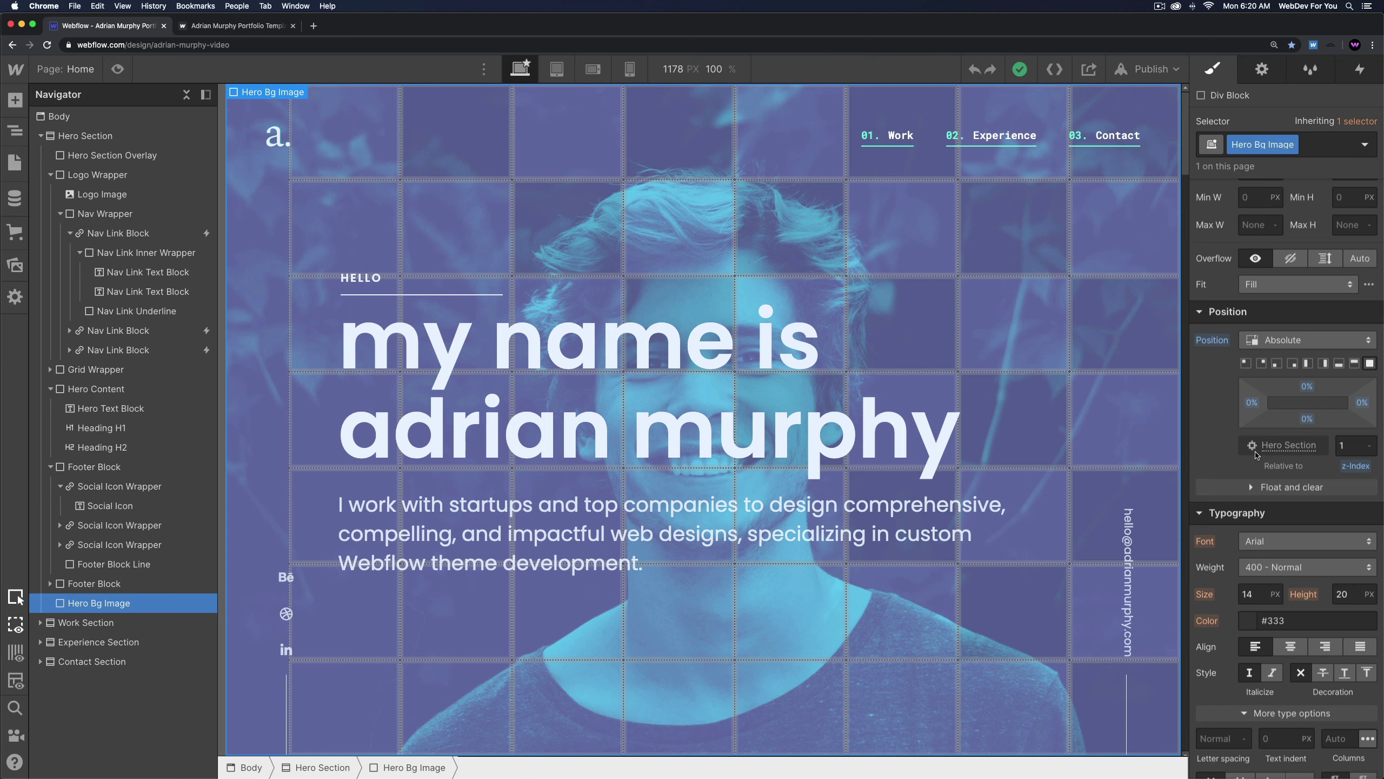
left_click(112, 158)
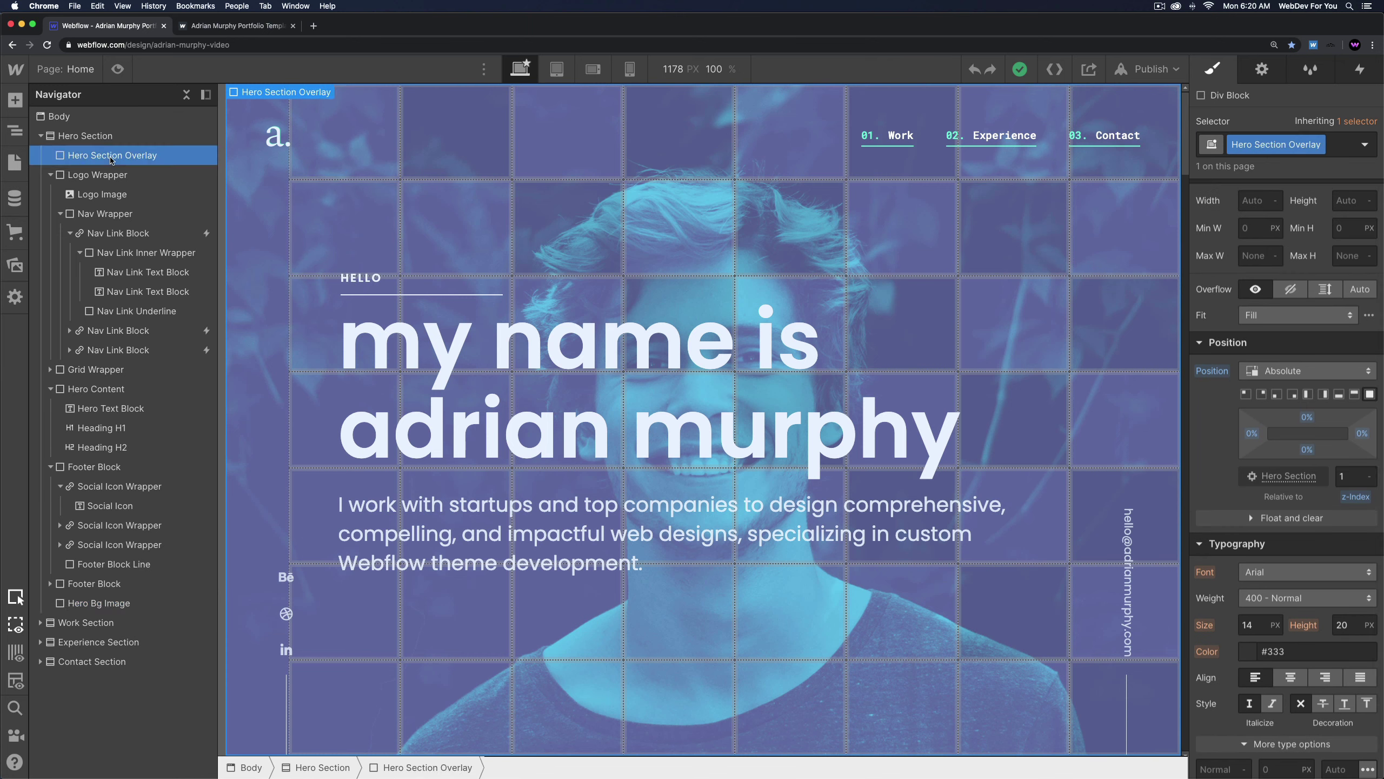
left_click(71, 607)
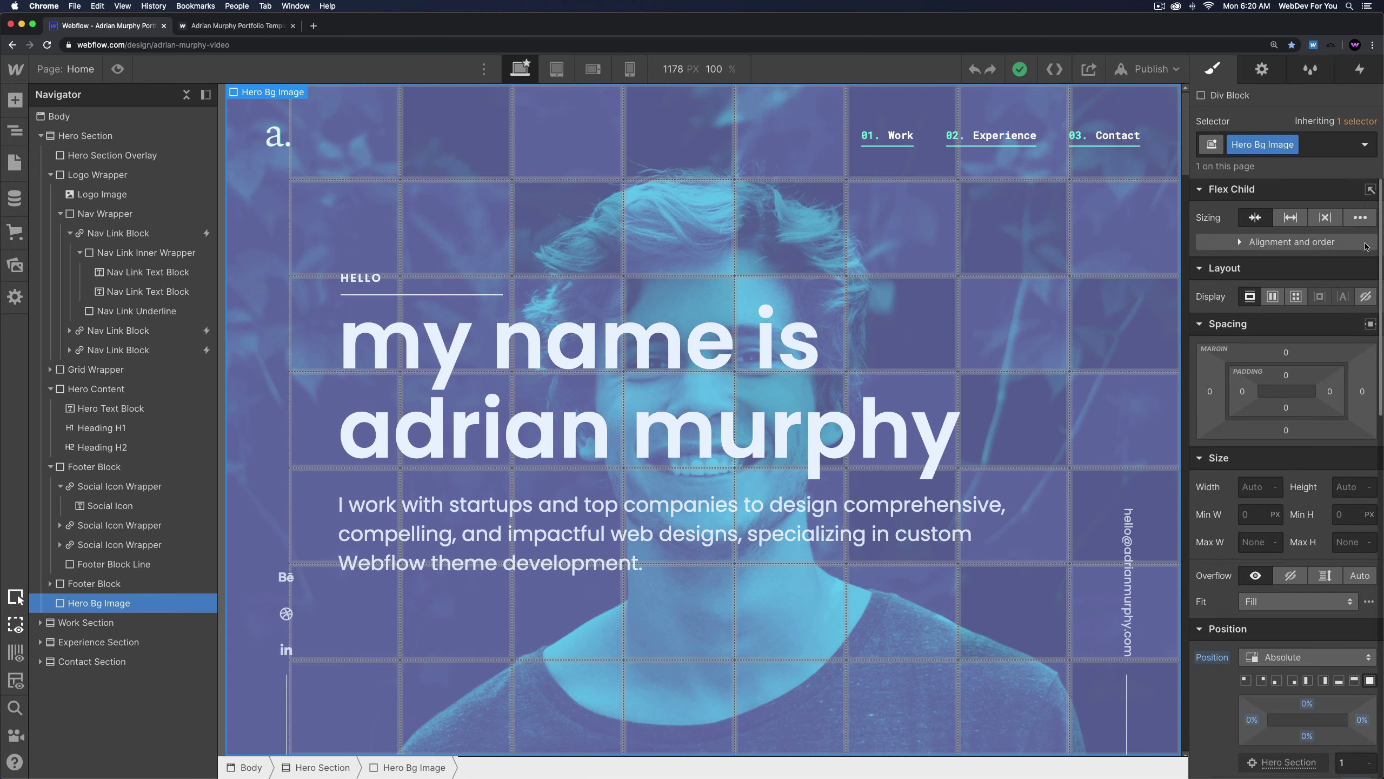
left_click(1365, 297)
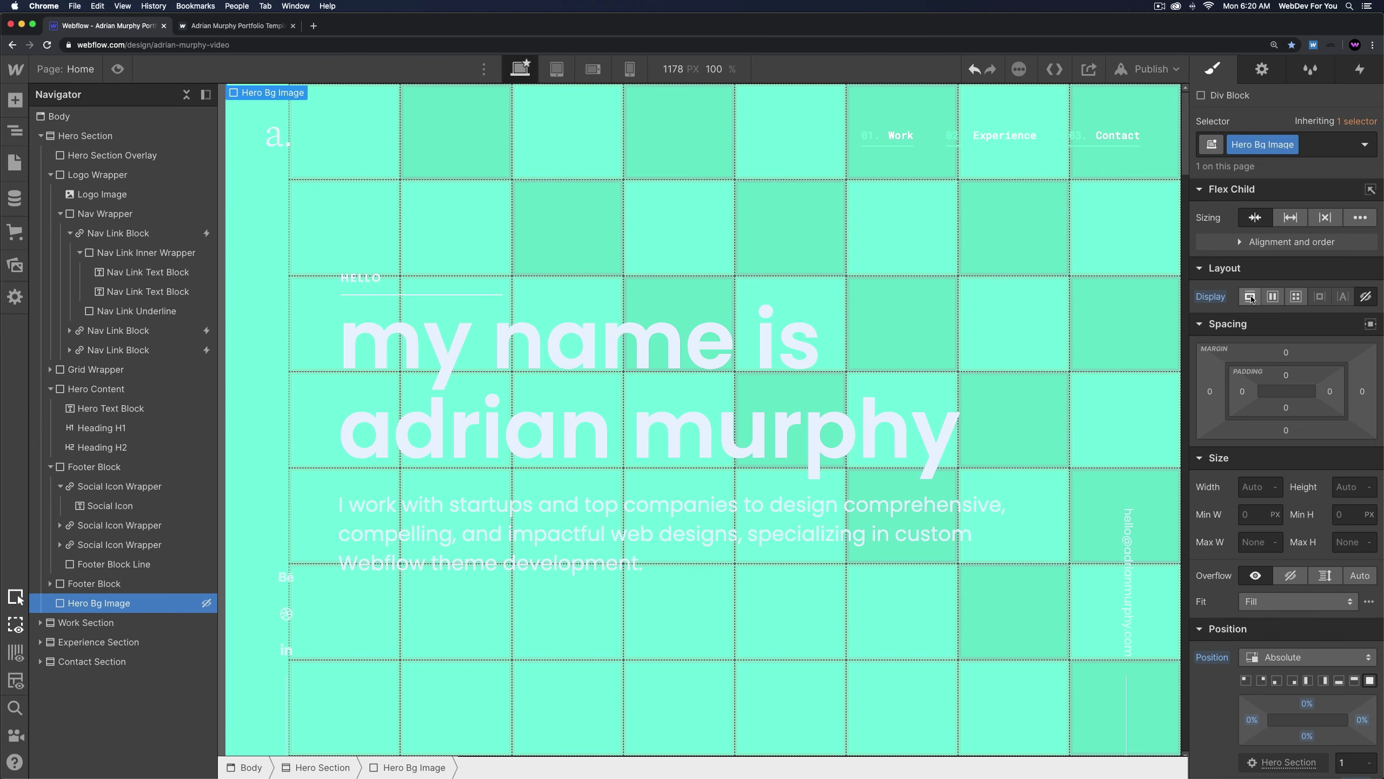
left_click(1191, 289)
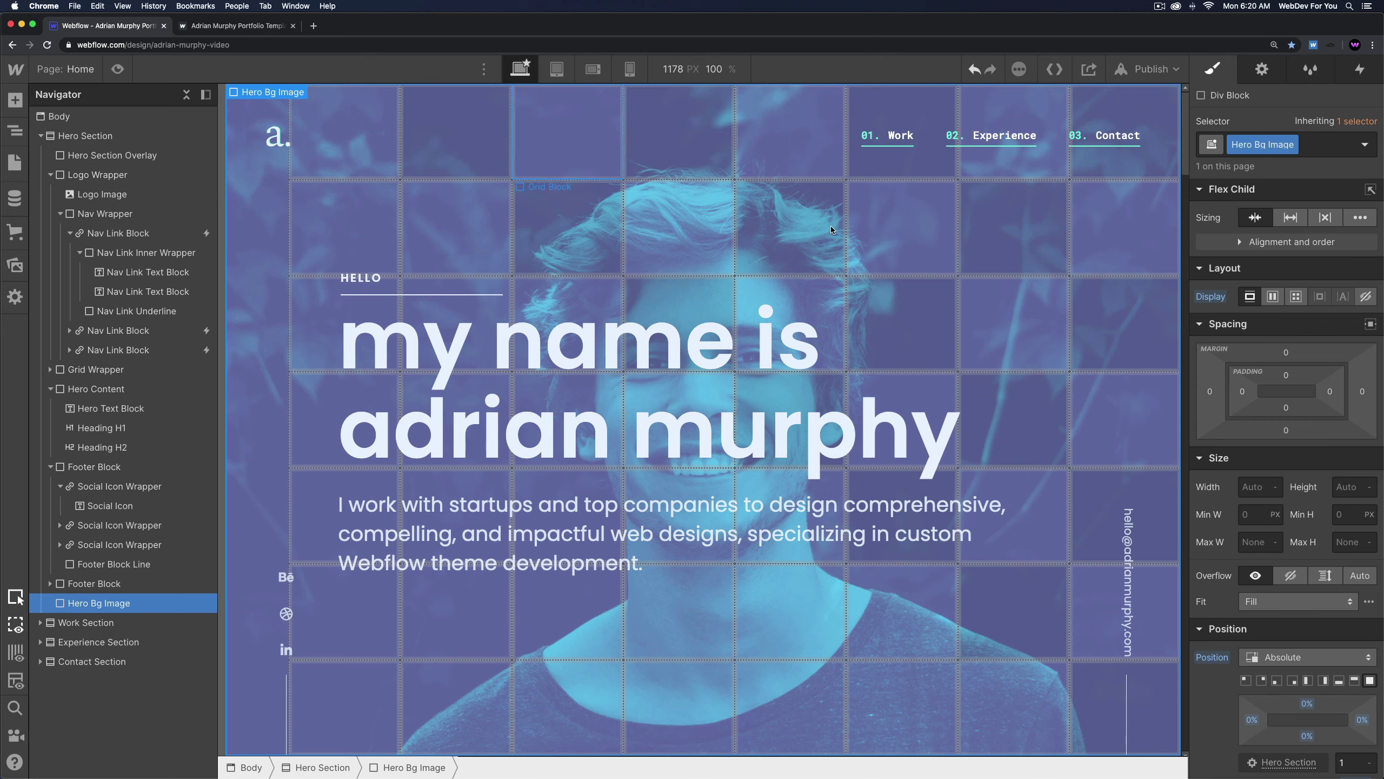
left_click(41, 136)
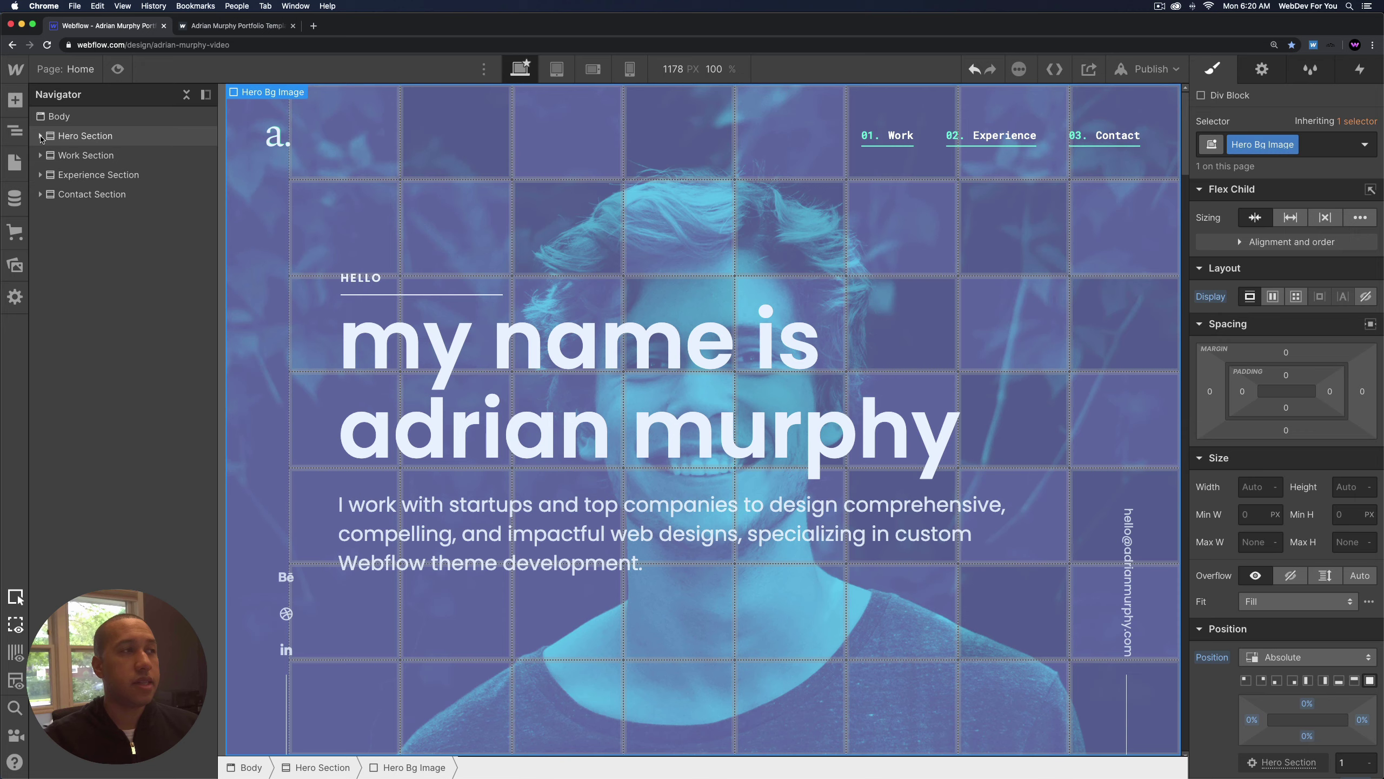
left_click(104, 157)
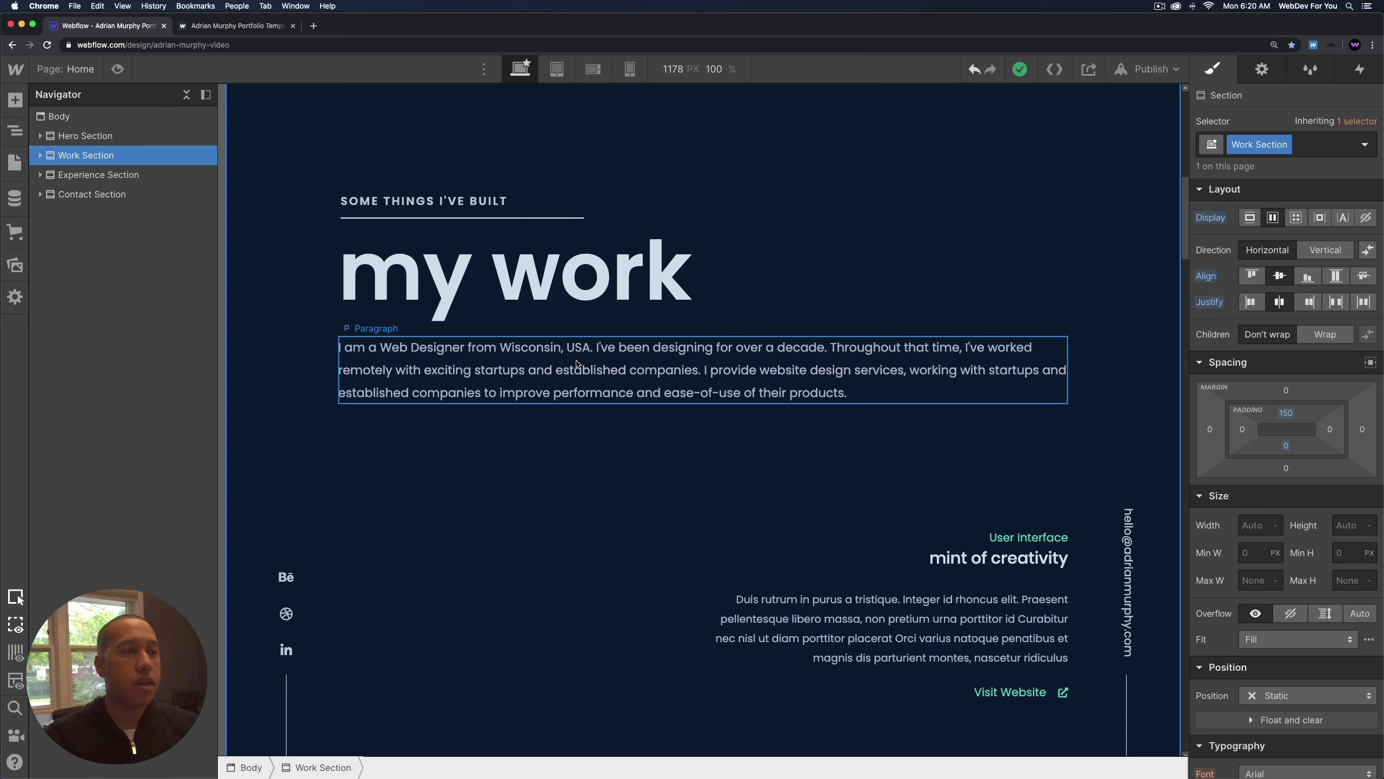
Unfold Work Section and Work Content Wrapper, selecting the label, 'my work' heading and intro Paragraph.
left_click(40, 156)
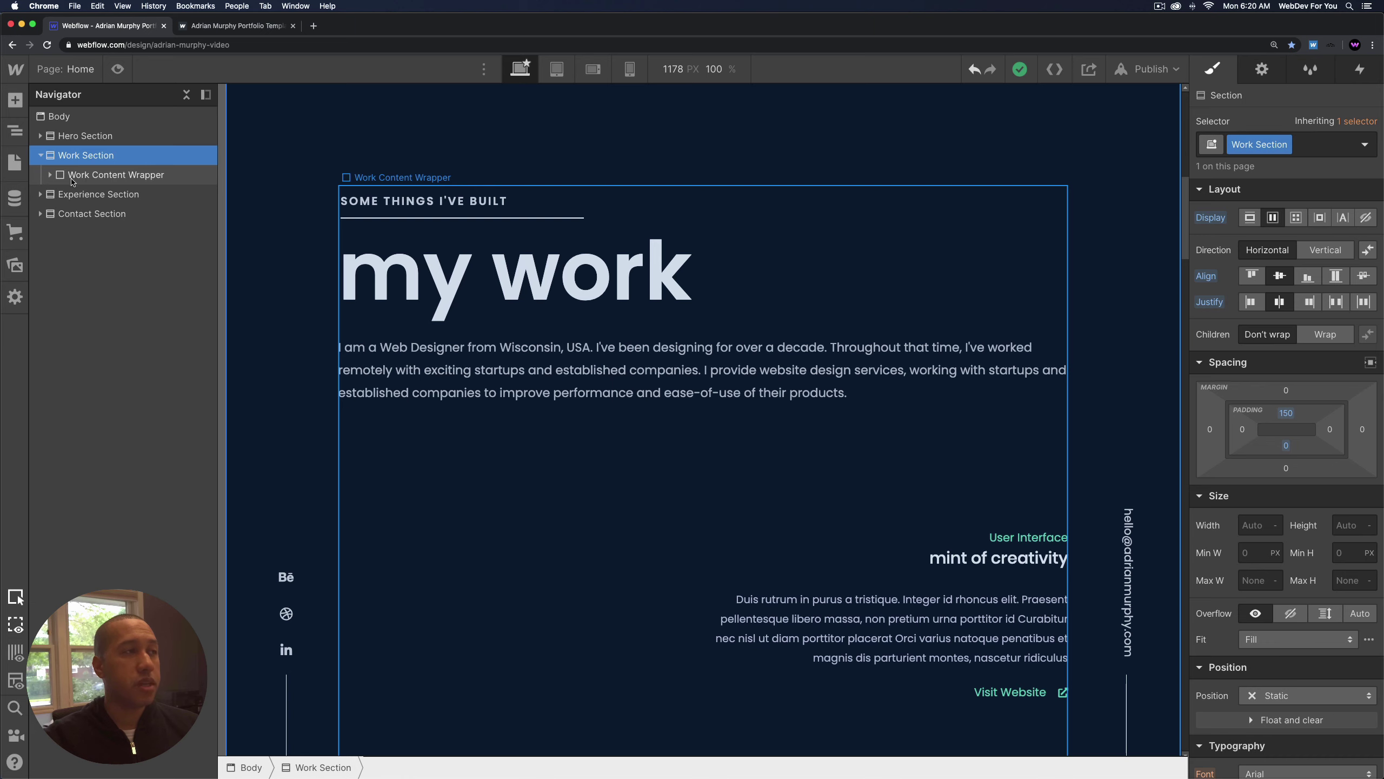
left_click(152, 177)
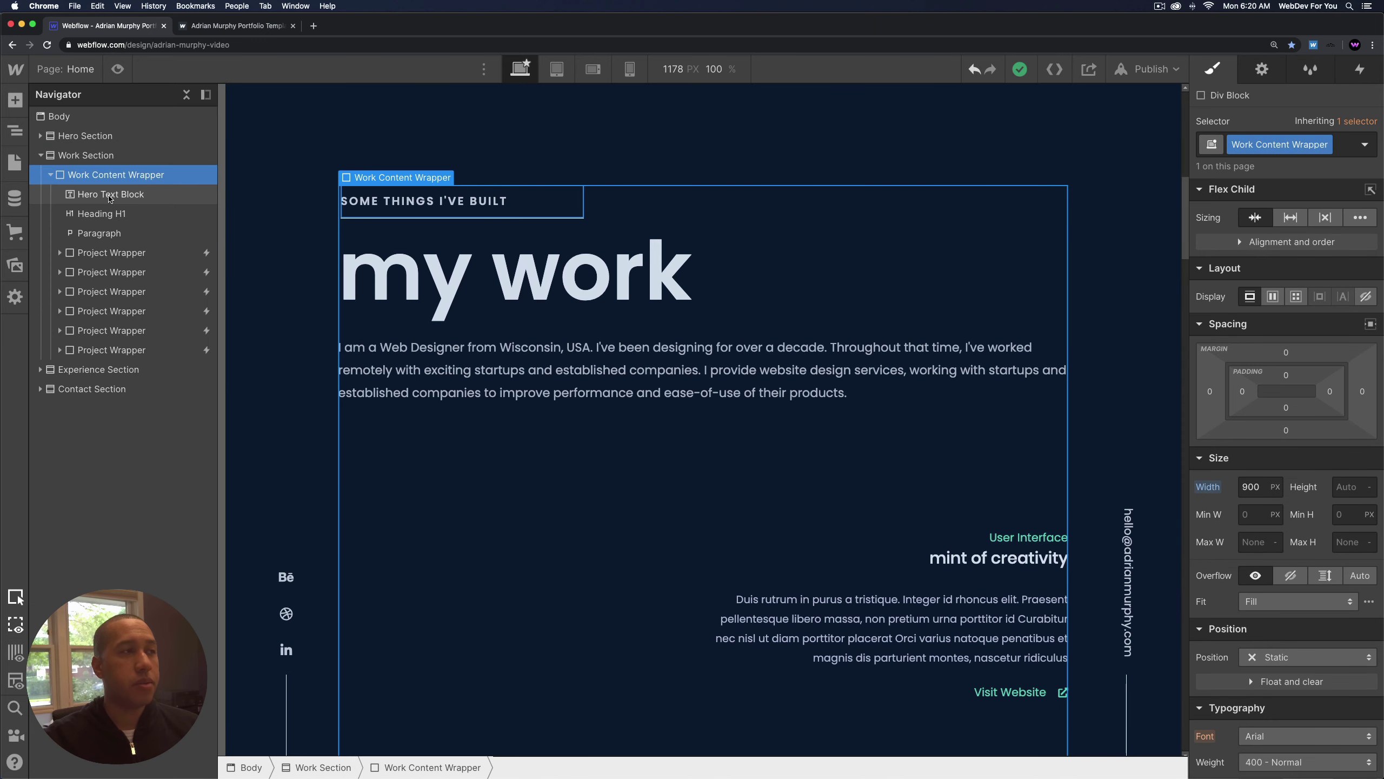
left_click(113, 203)
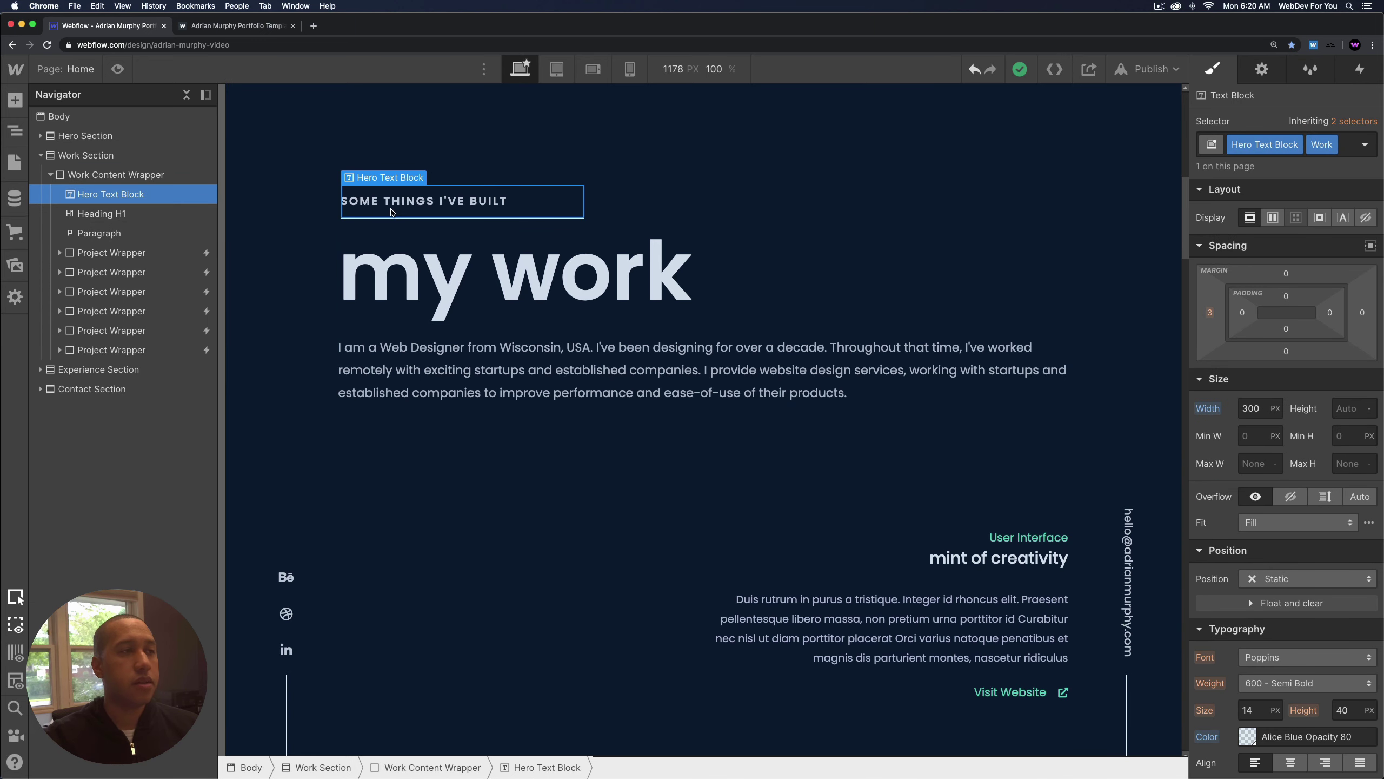
left_click(144, 214)
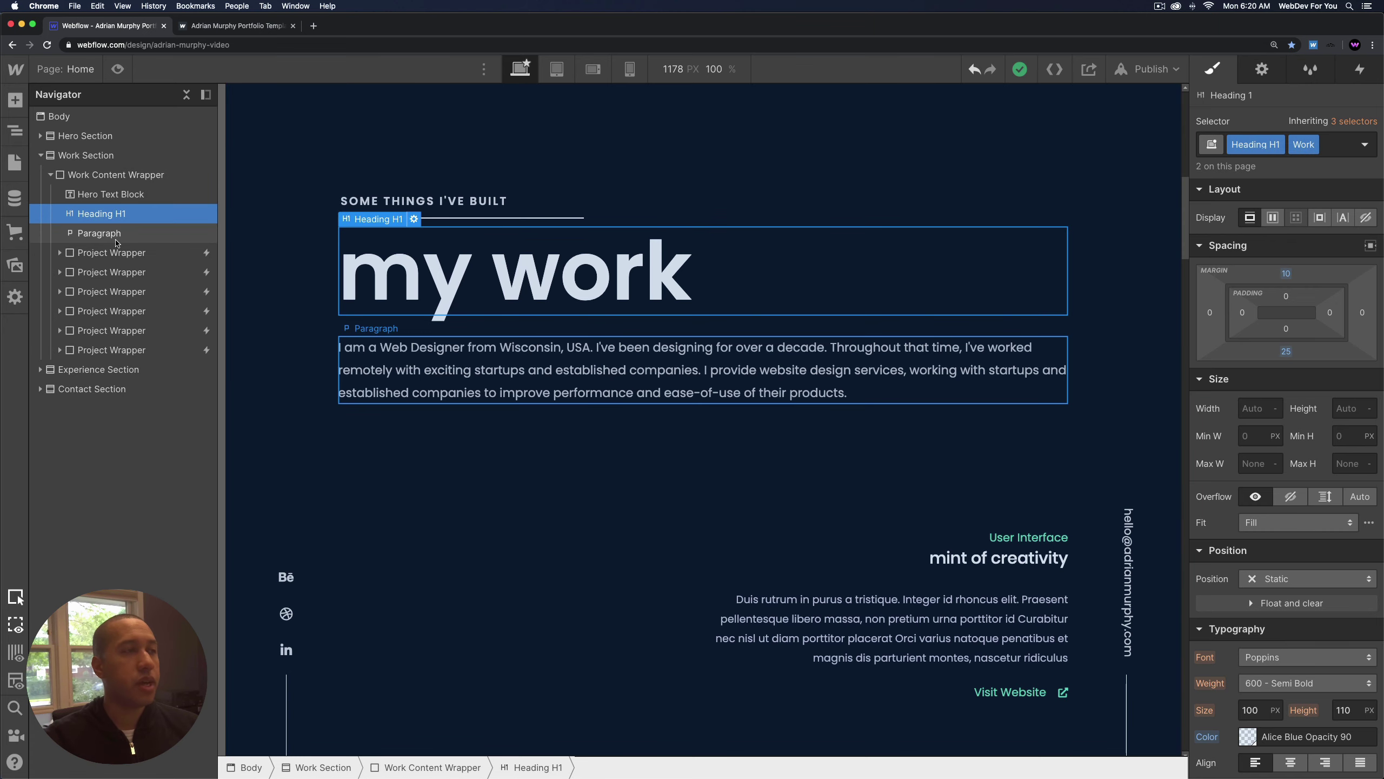
left_click(116, 240)
Step through each Project Wrapper, then unfold the first one to its image and details.
left_click(104, 256)
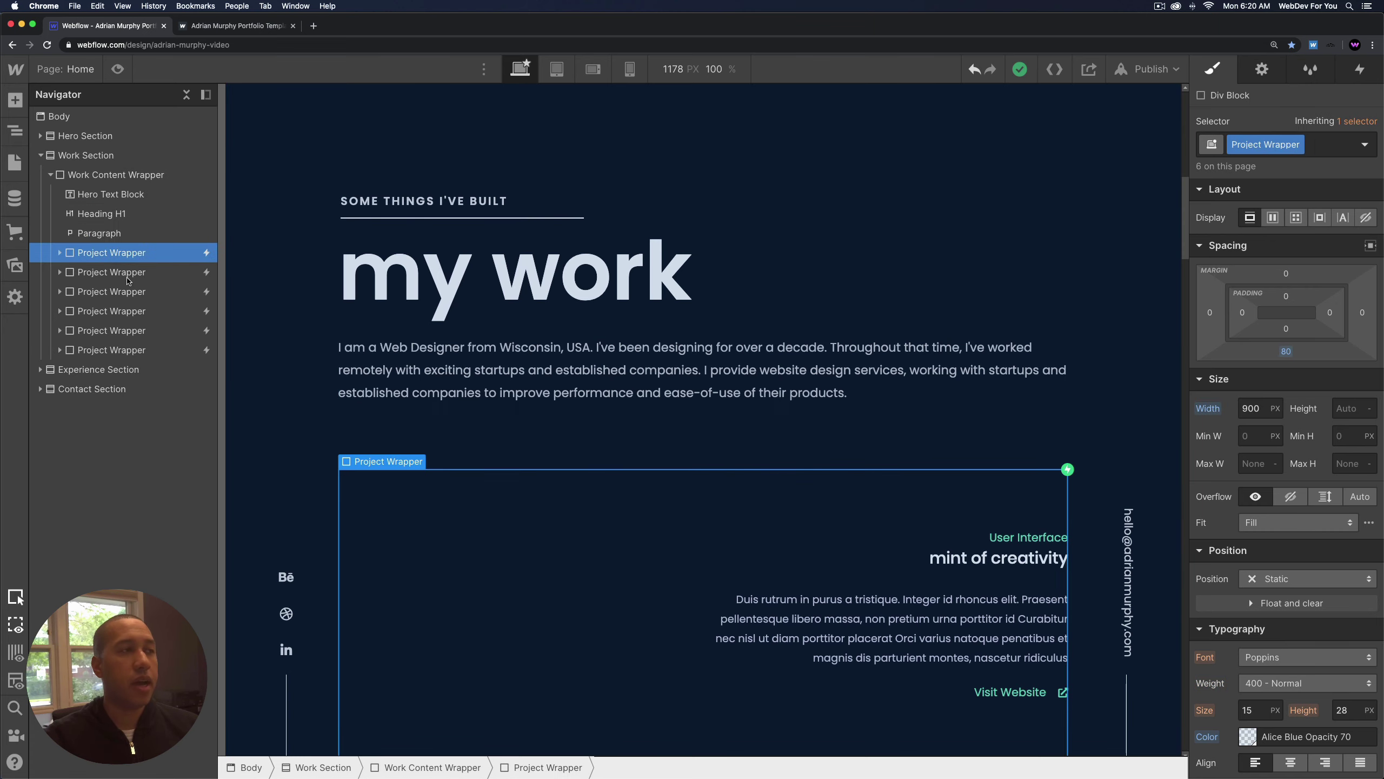
left_click(128, 272)
left_click(130, 291)
left_click(131, 331)
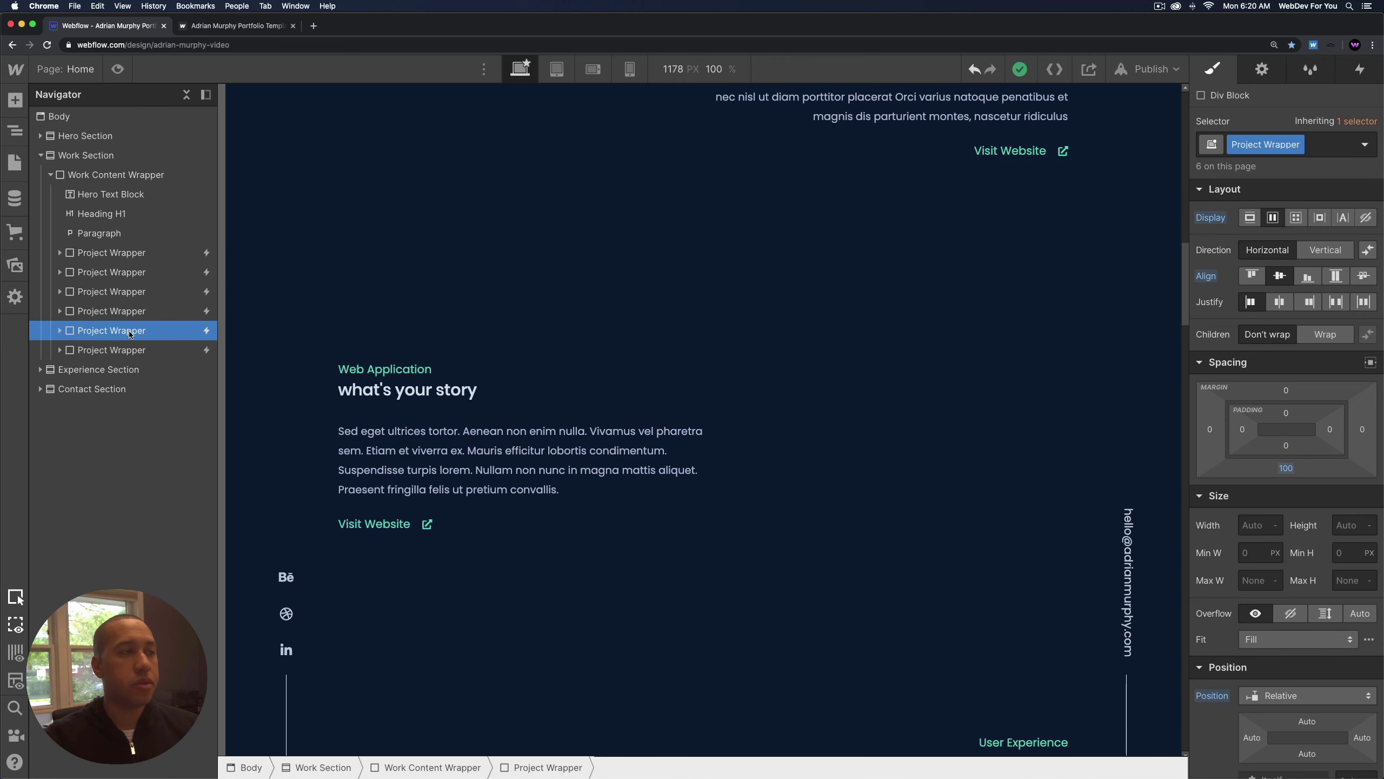
left_click(131, 350)
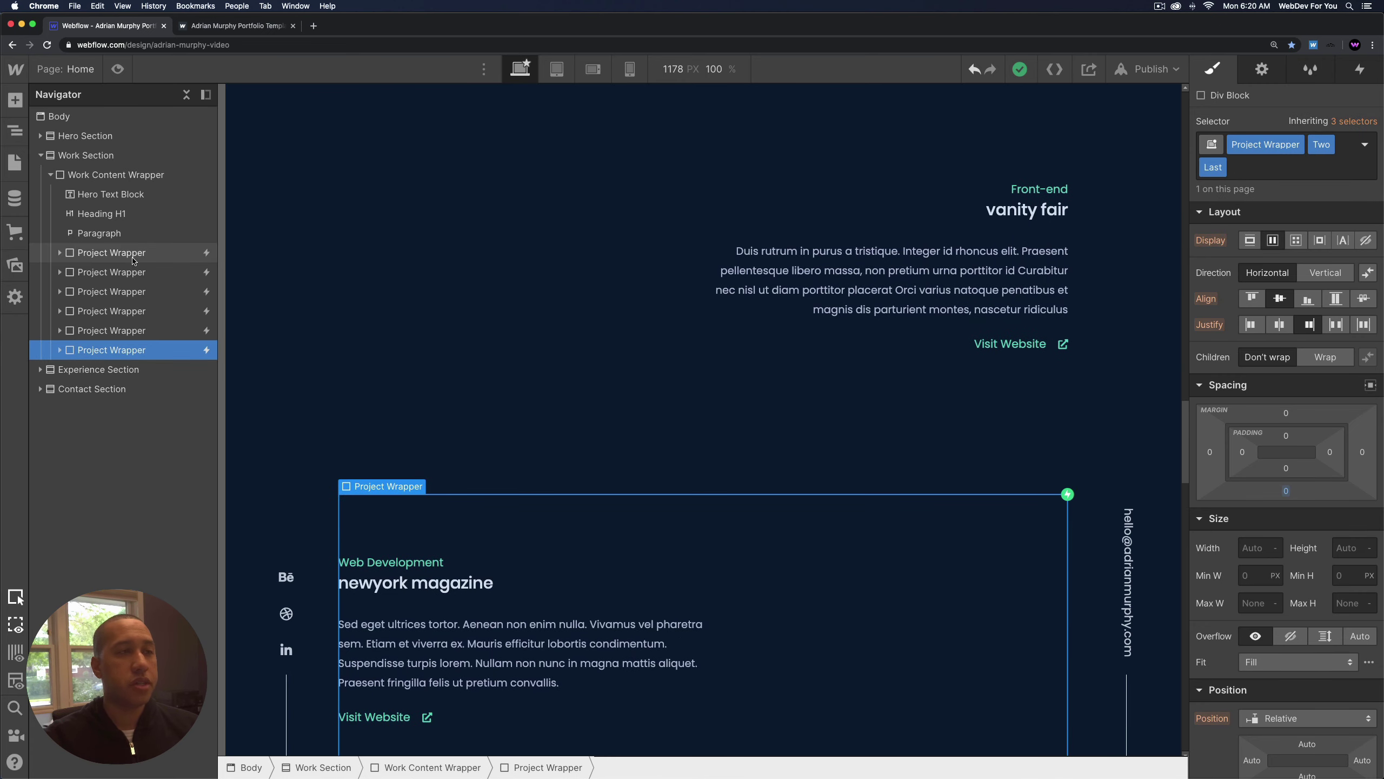
left_click(134, 260)
left_click(60, 253)
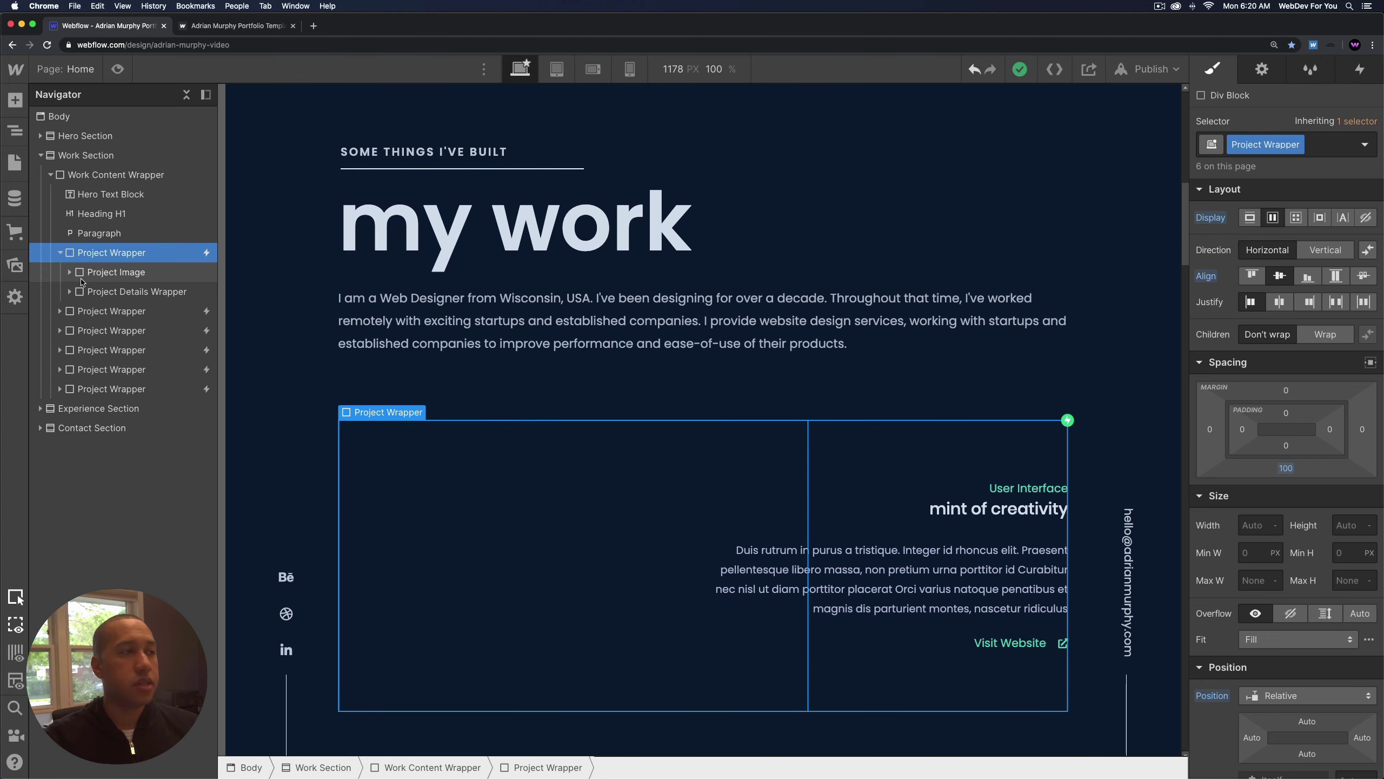
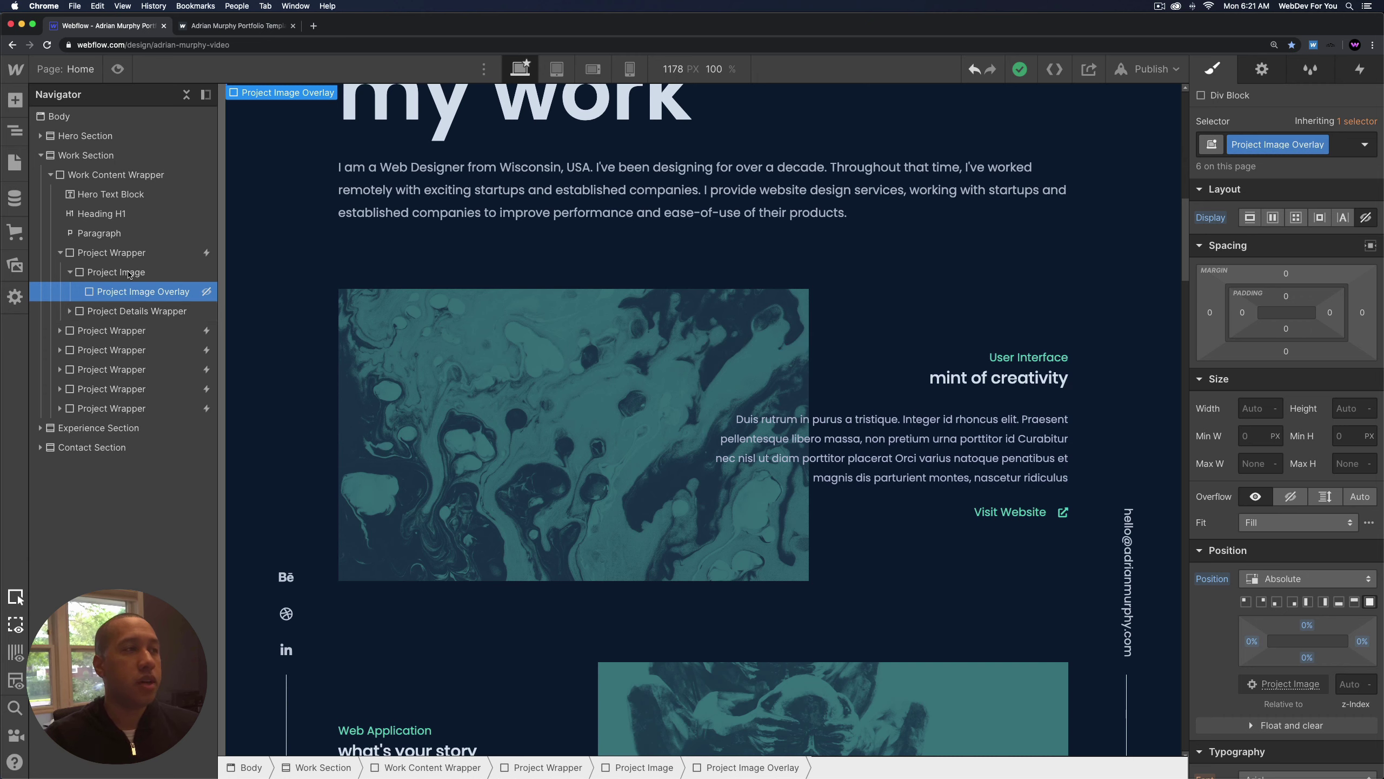
Set the Project Image Overlay's display to Block so it covers the teal project photo.
left_click(130, 273)
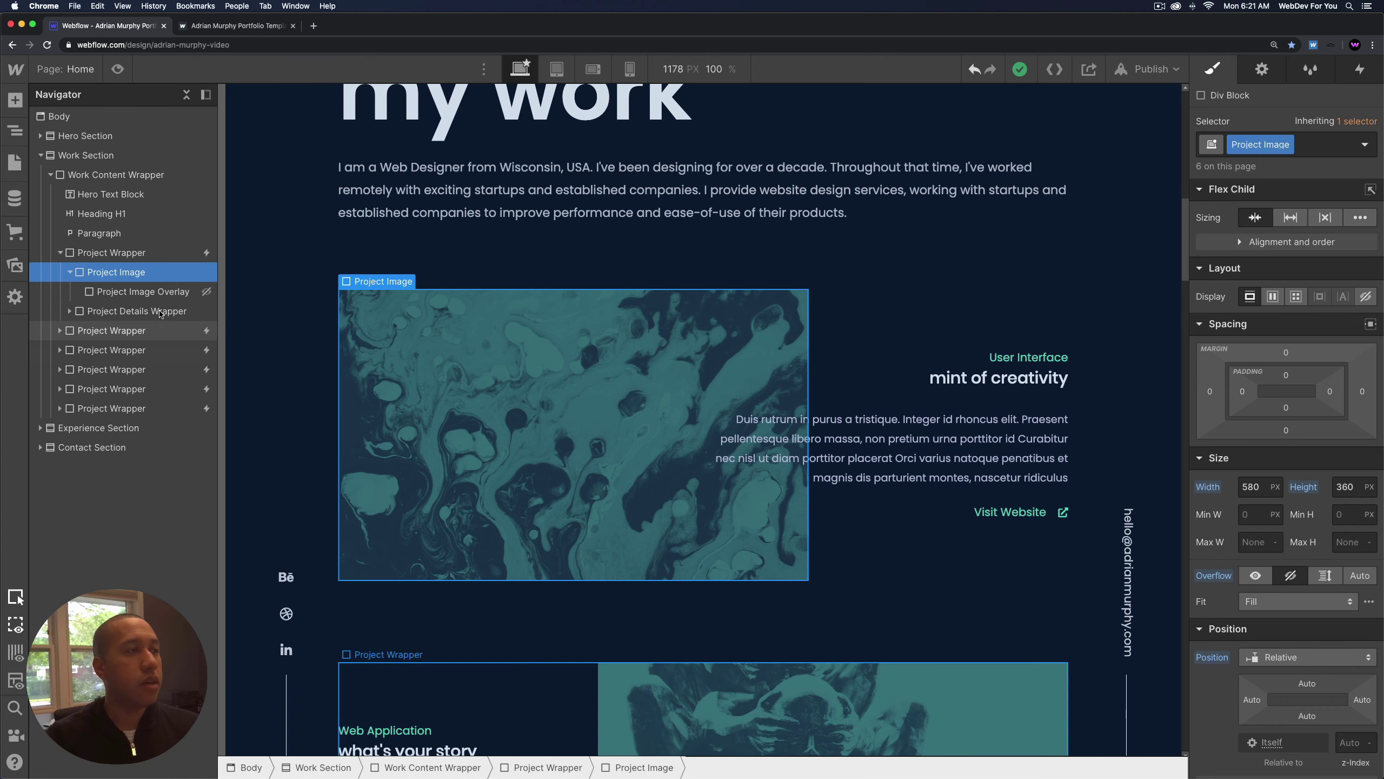
left_click(155, 294)
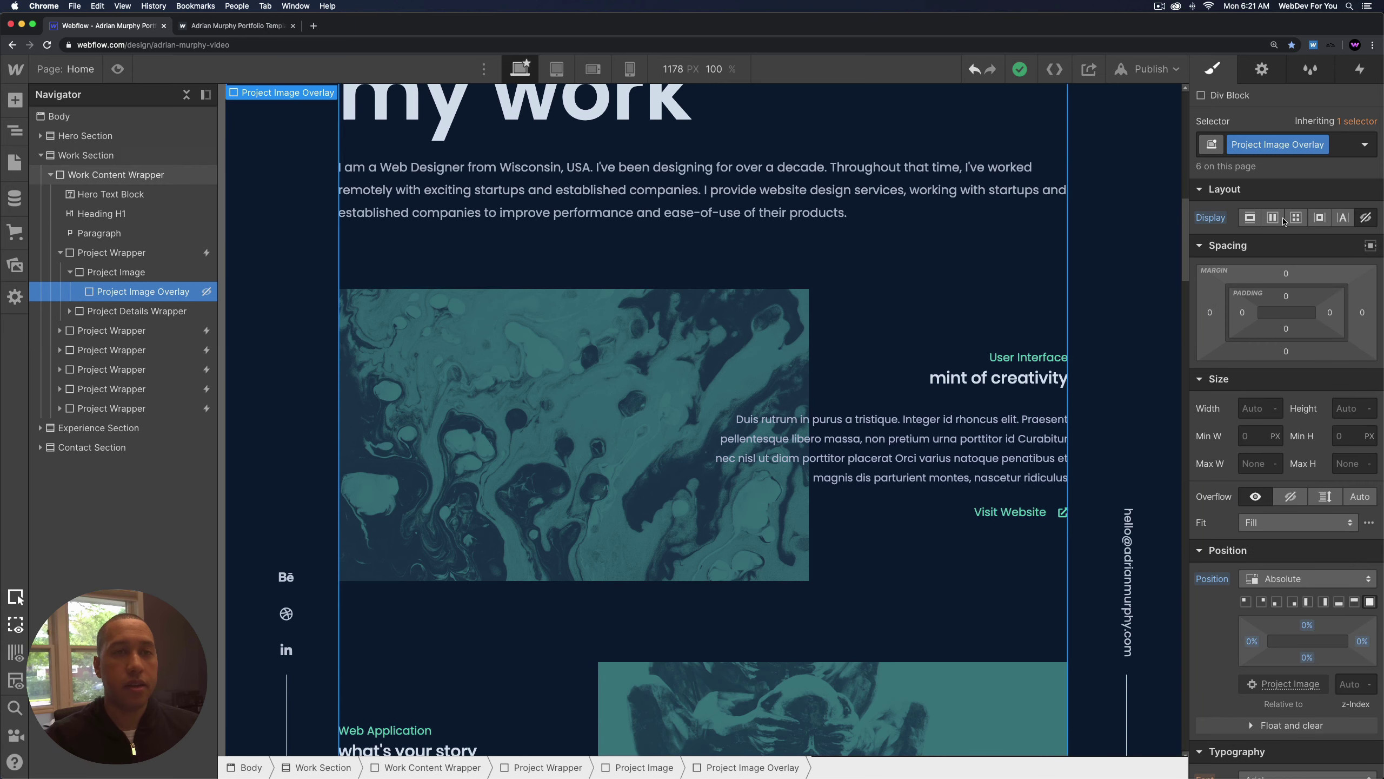
left_click(1249, 218)
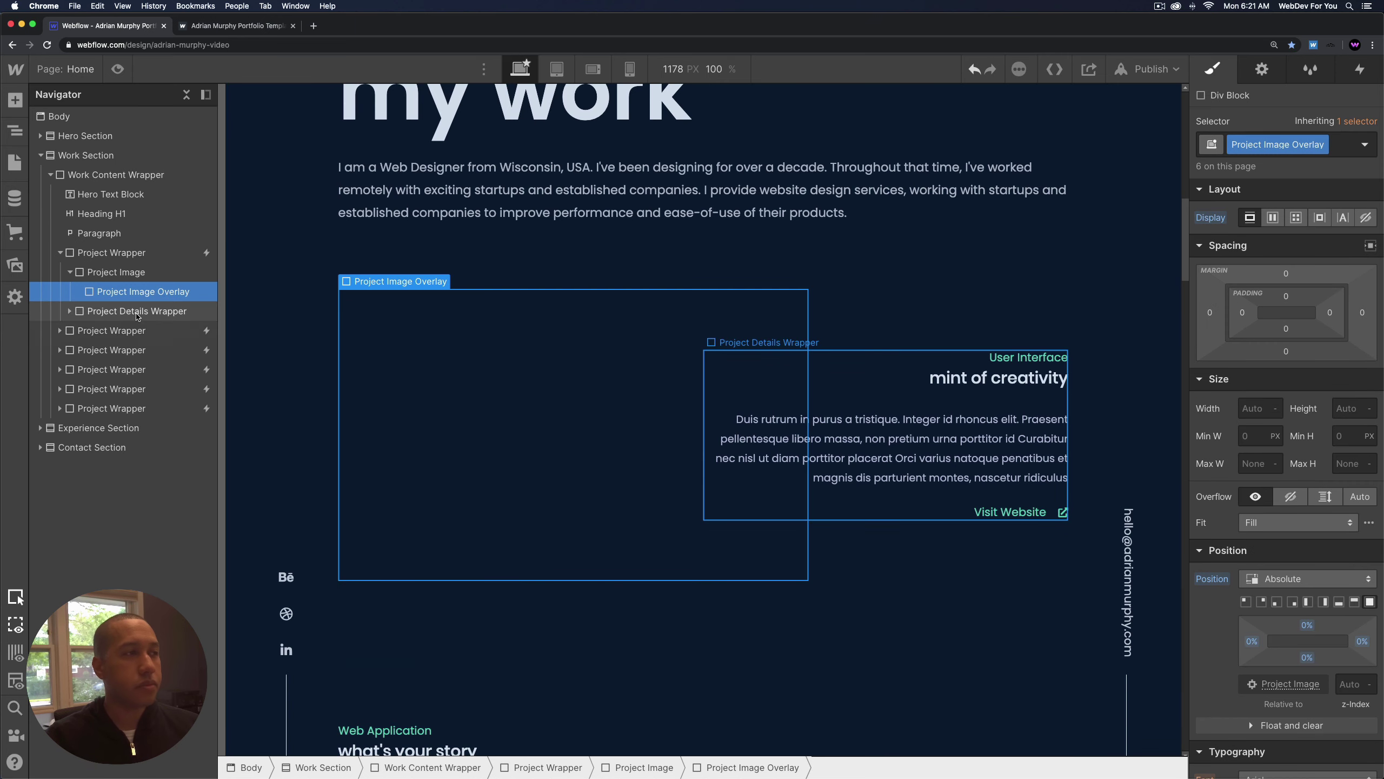
Step through the Project Details Wrapper's children and show the Visit Link's link settings.
left_click(100, 312)
left_click(69, 311)
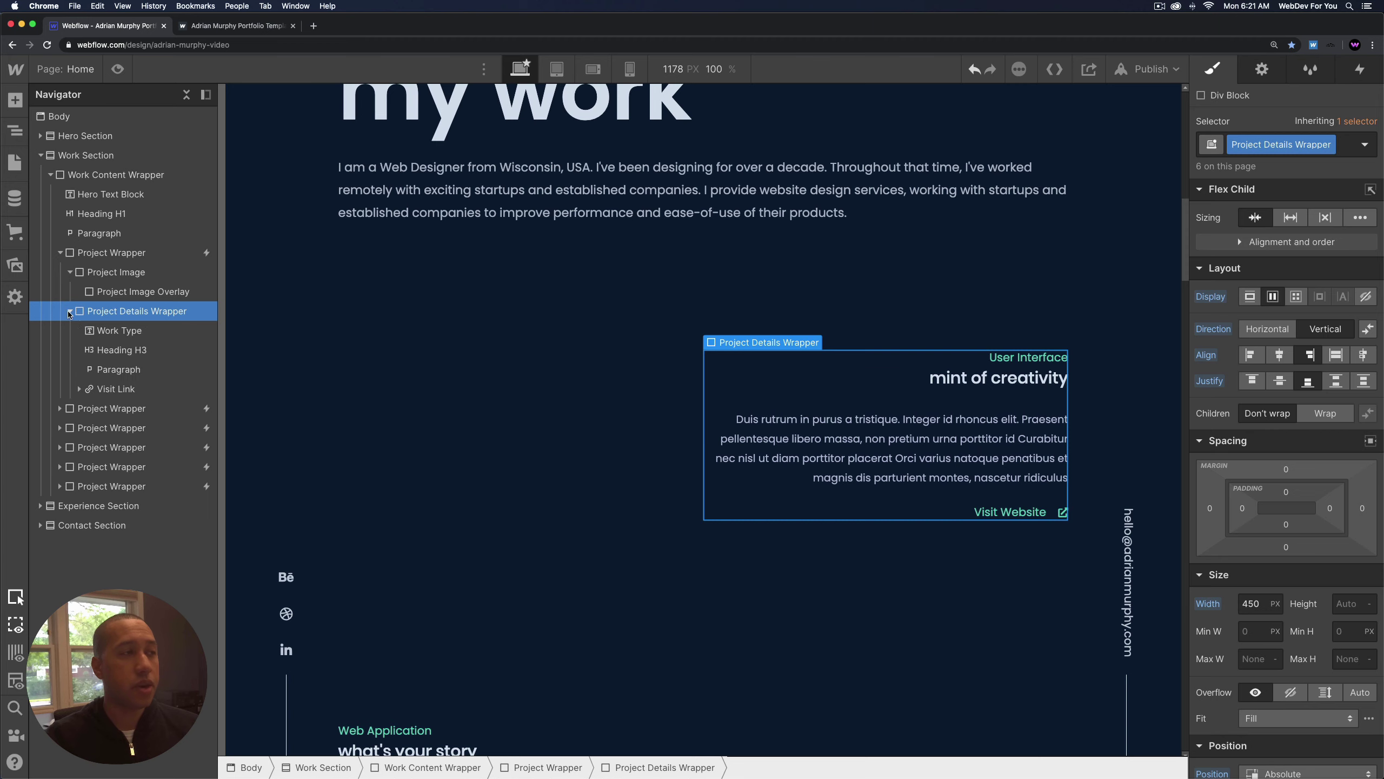
left_click(122, 332)
left_click(121, 350)
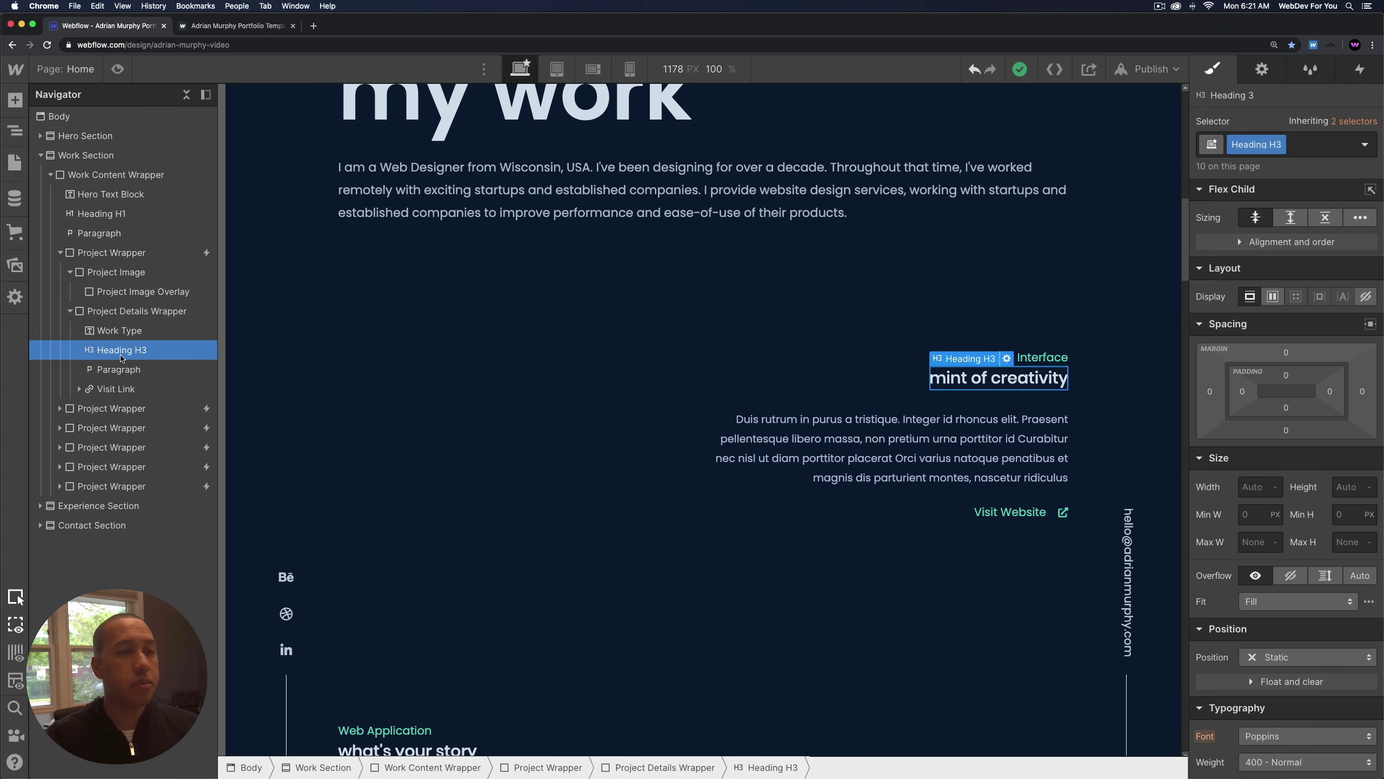
left_click(148, 379)
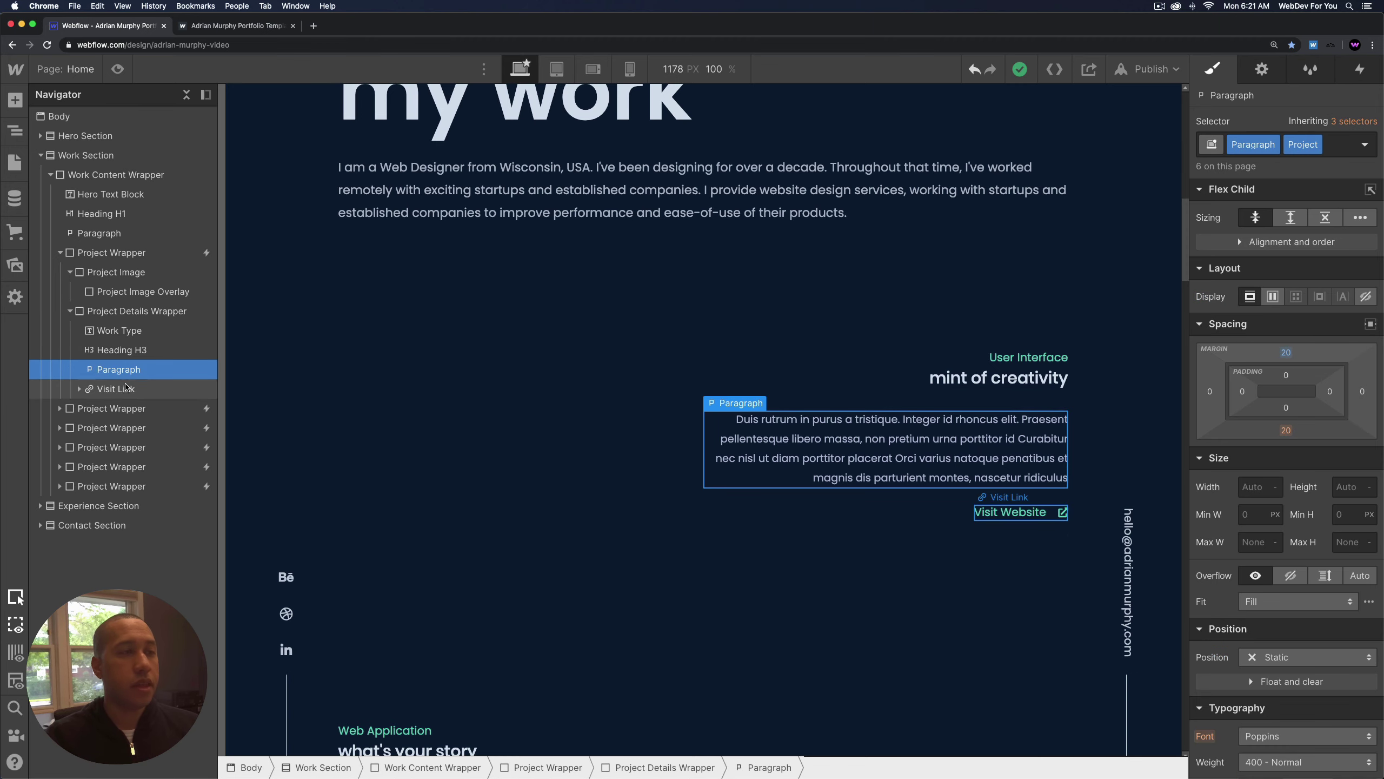
left_click(125, 388)
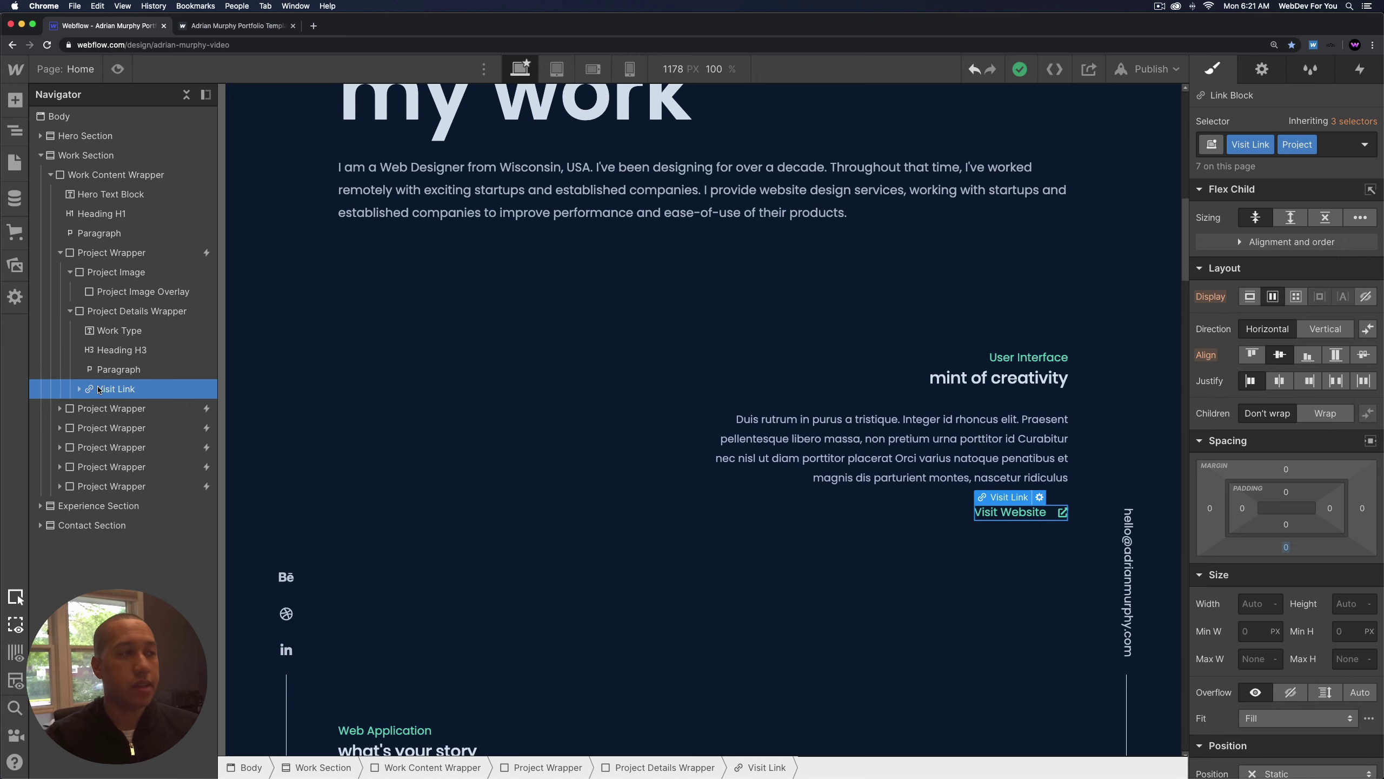
left_click(81, 389)
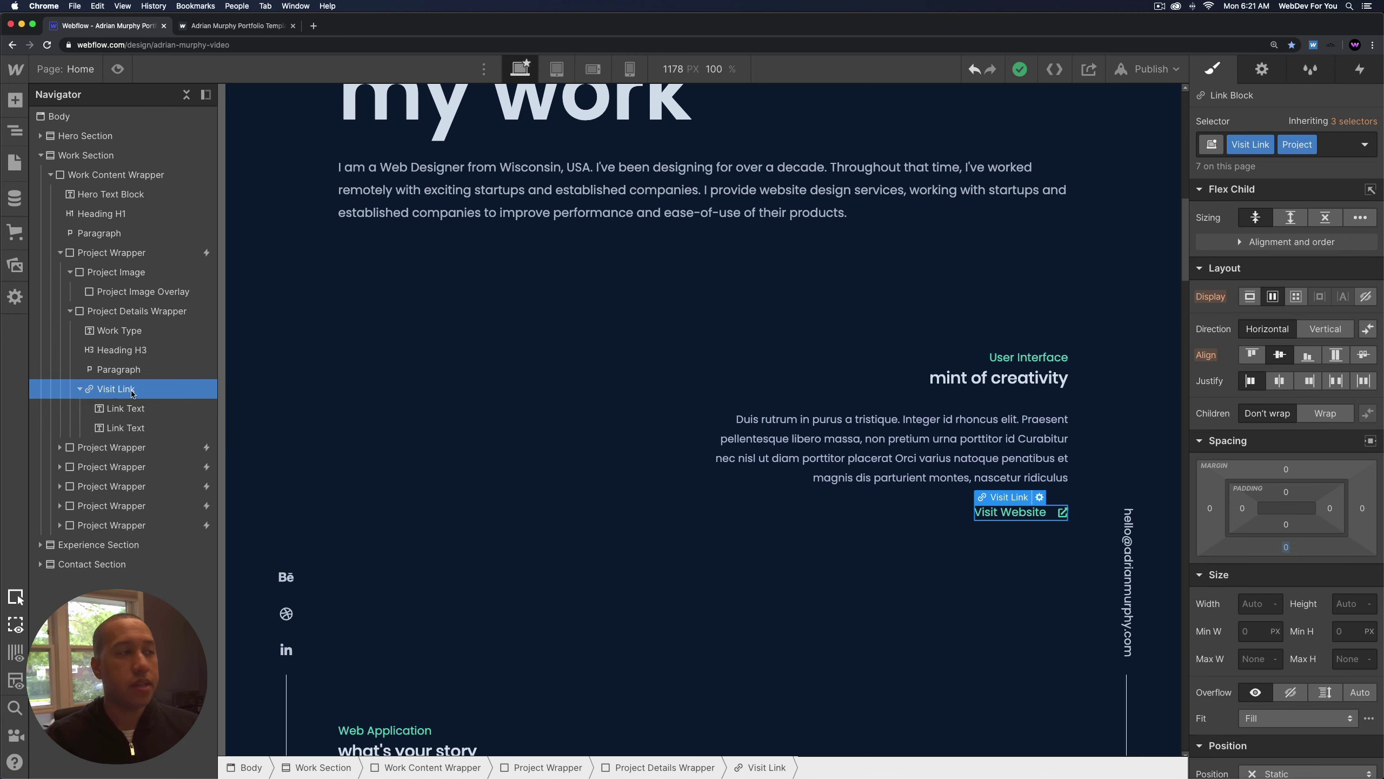
left_click(1264, 70)
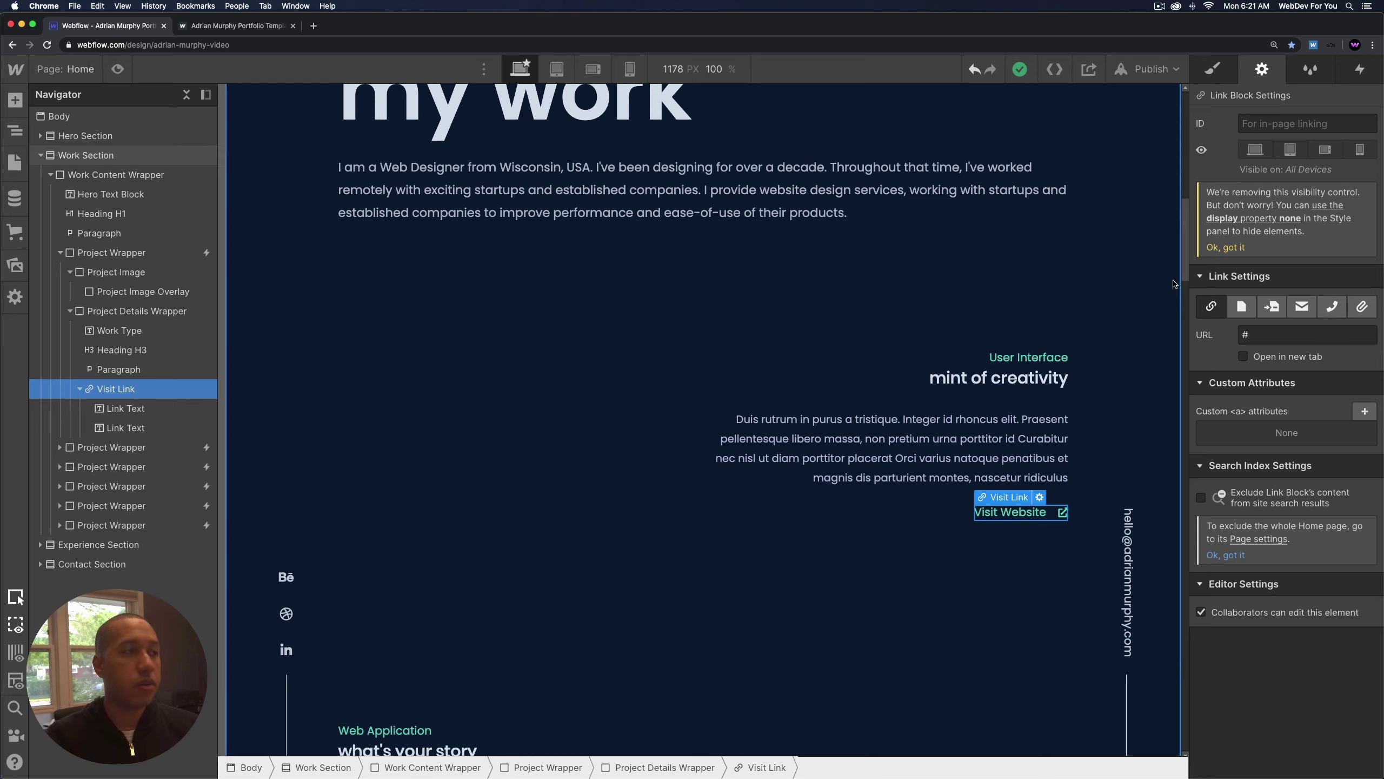
Inspect the Visit Link's two Link Text parts, then select the last Project Wrapper, newyork magazine.
left_click(130, 410)
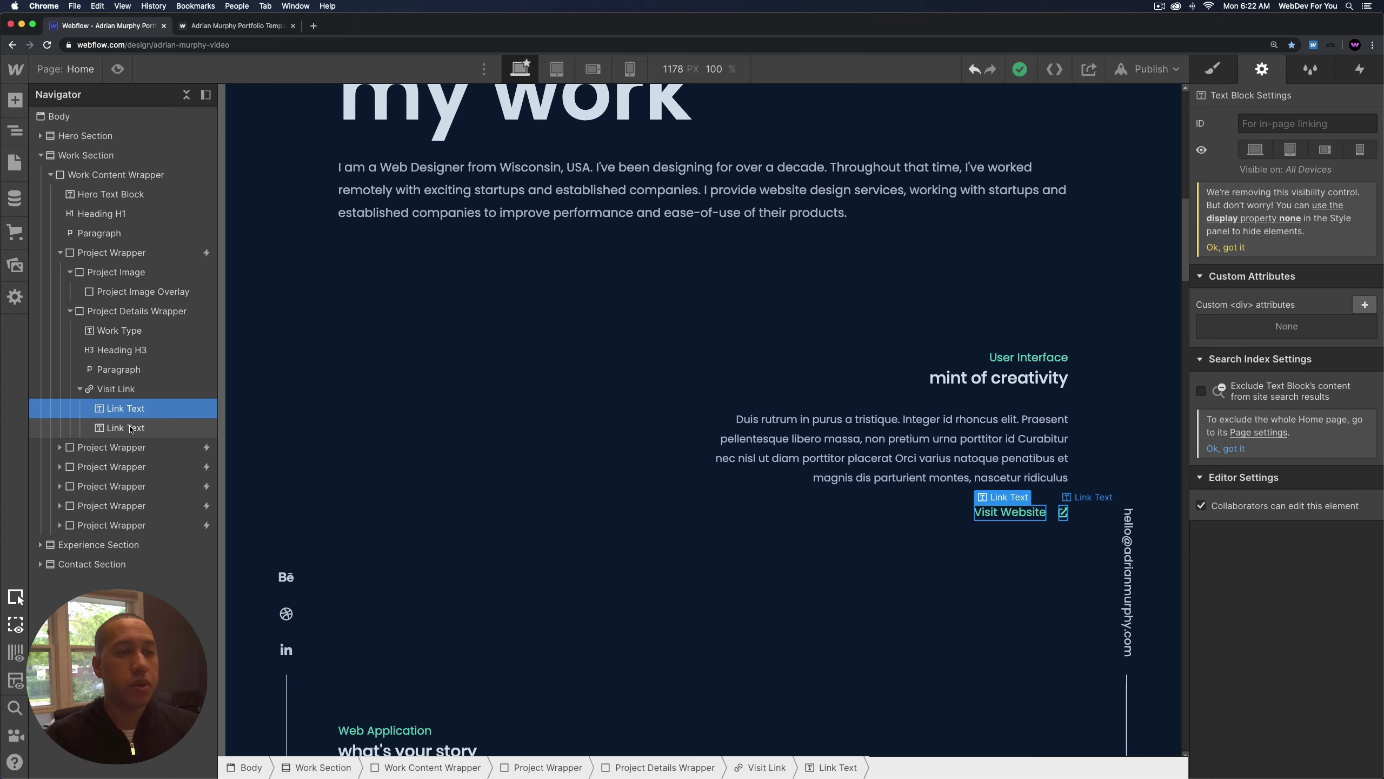
left_click(133, 429)
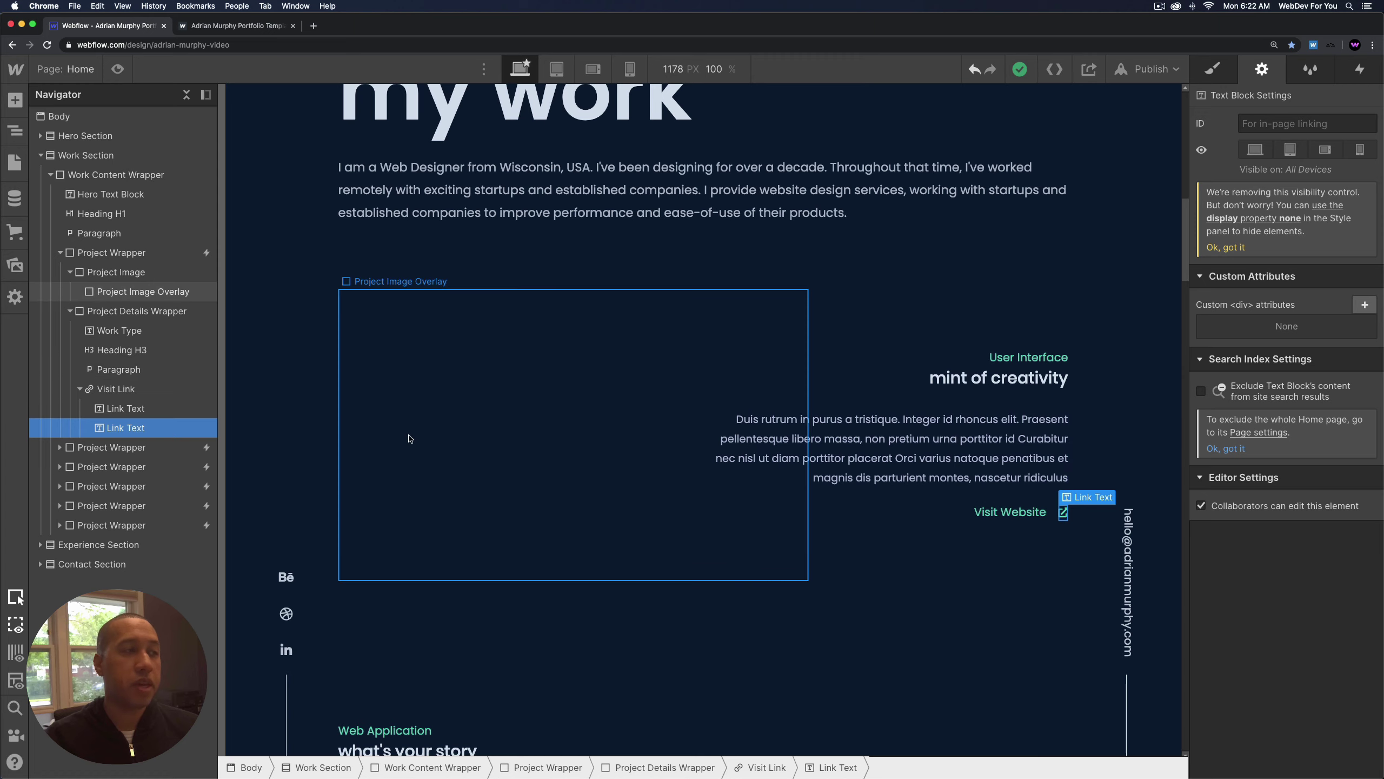
left_click(70, 311)
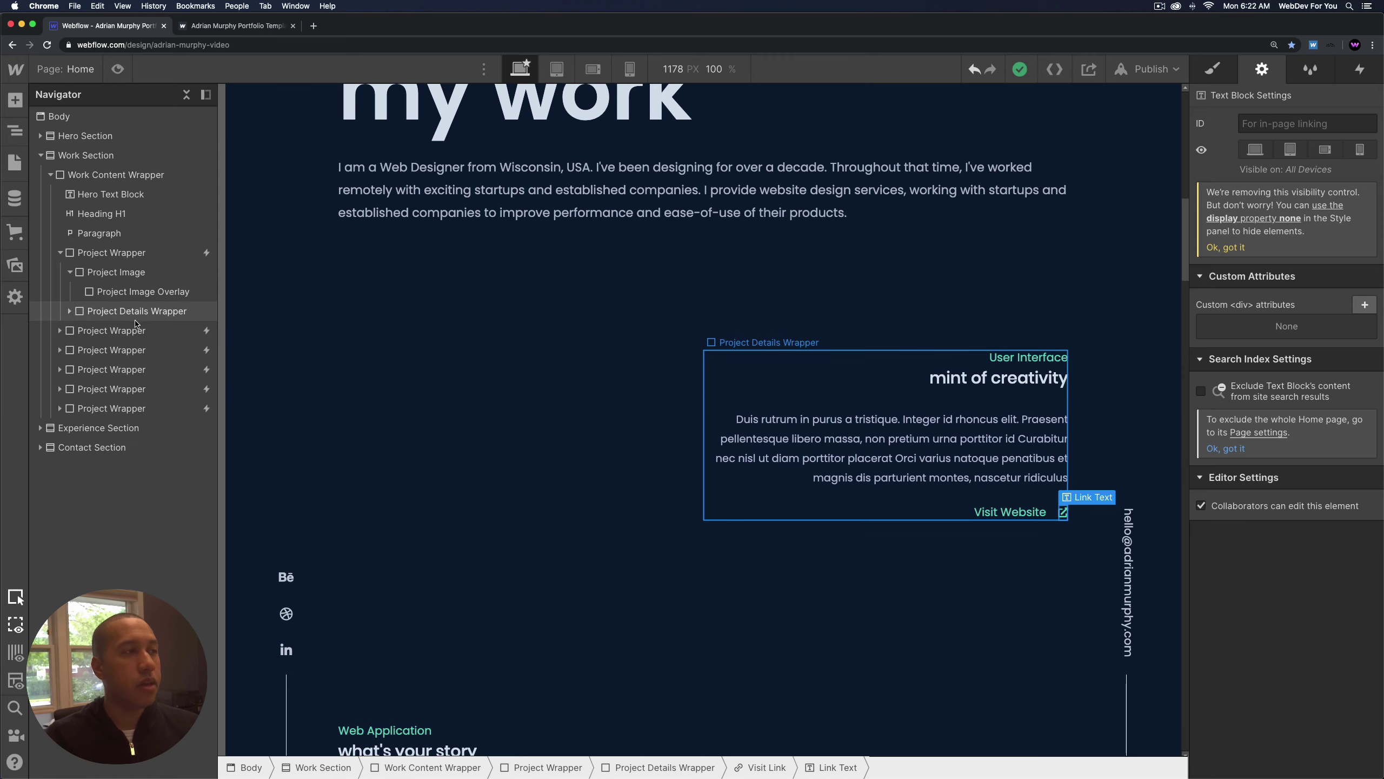
left_click(105, 335)
left_click(192, 406)
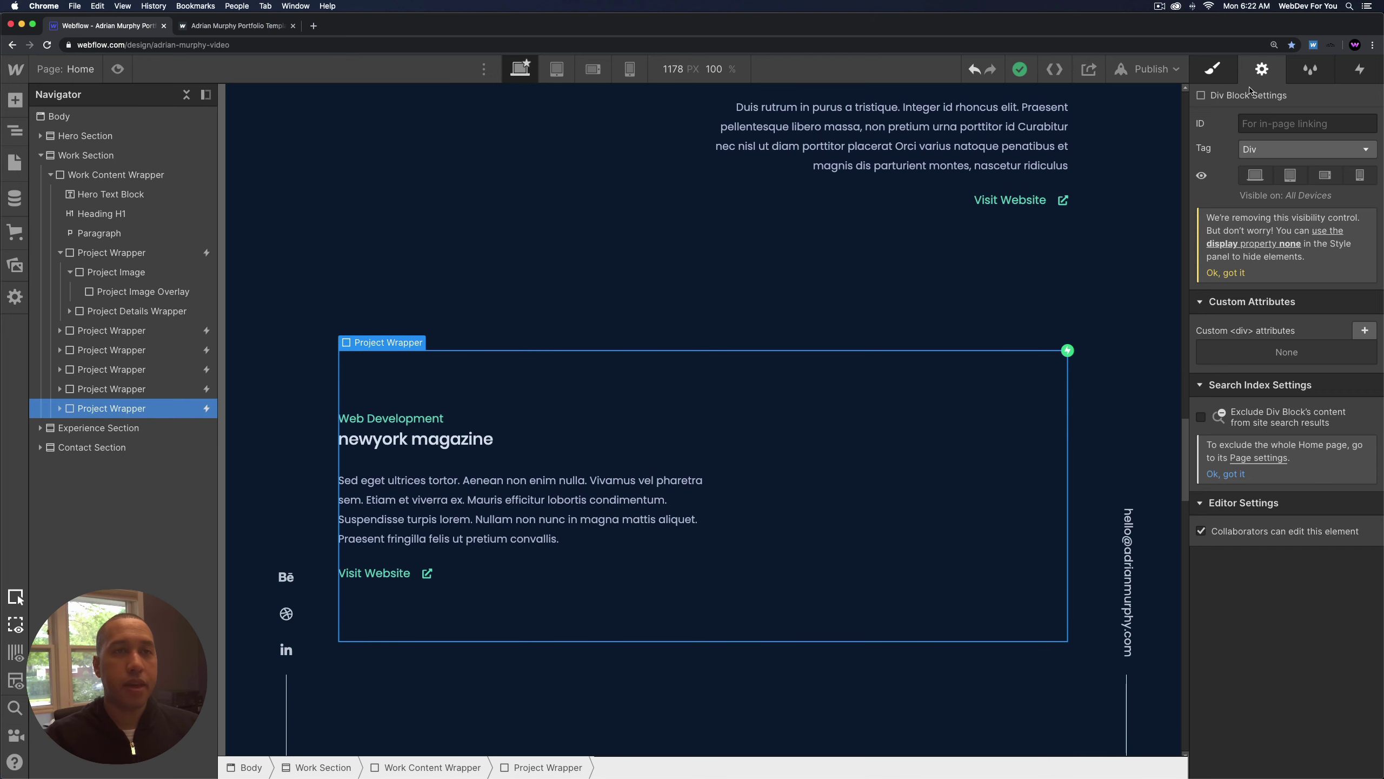
Compare the previous project's 100 bottom margin with newyork magazine's zero margin in the Style panel.
key("s")
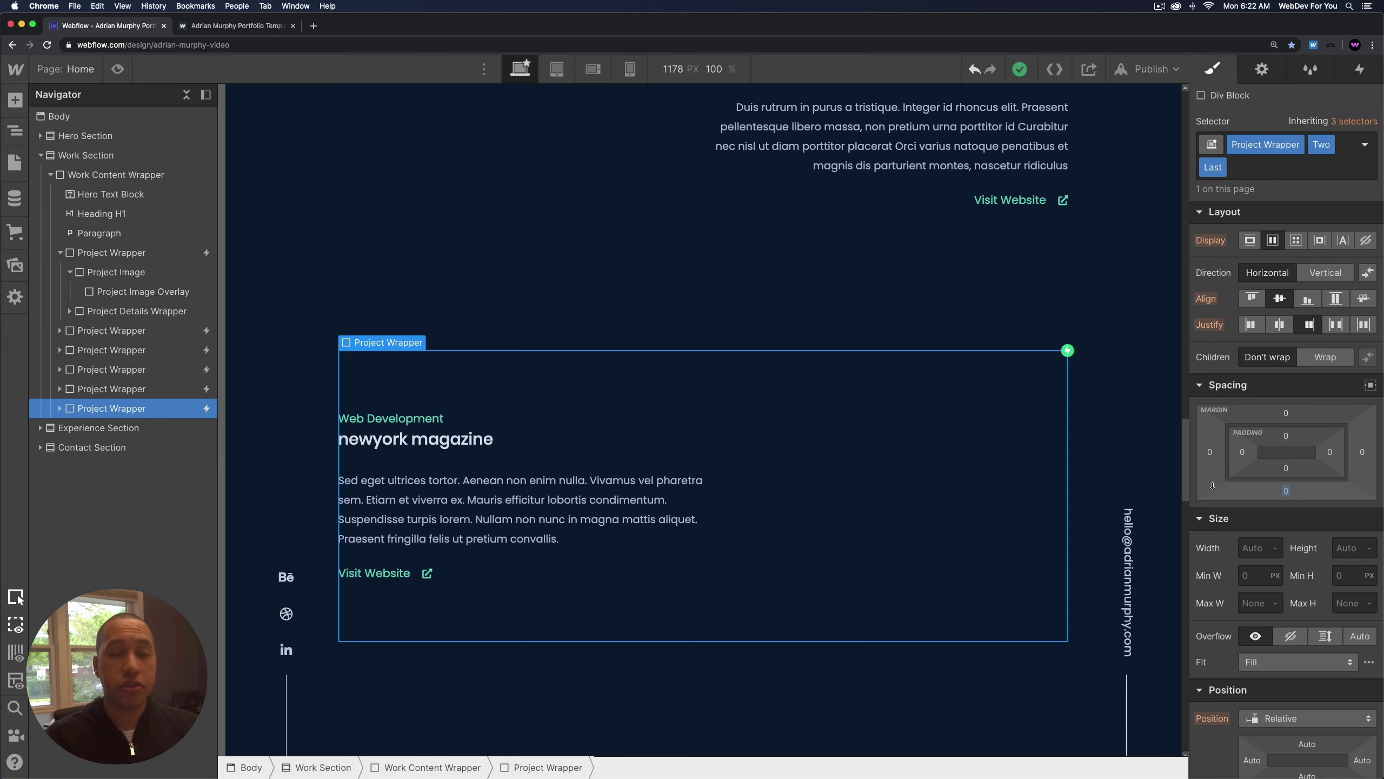
left_click(736, 245)
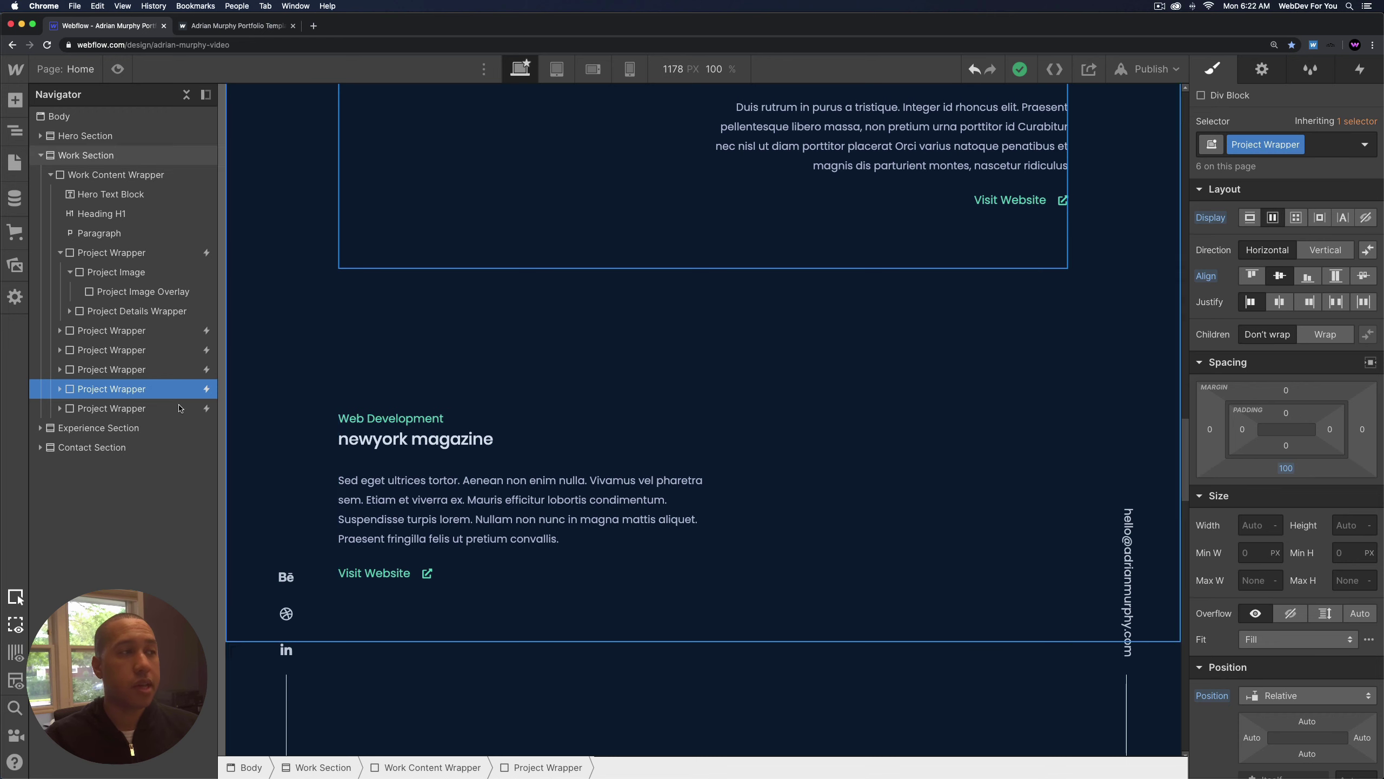
left_click(816, 436)
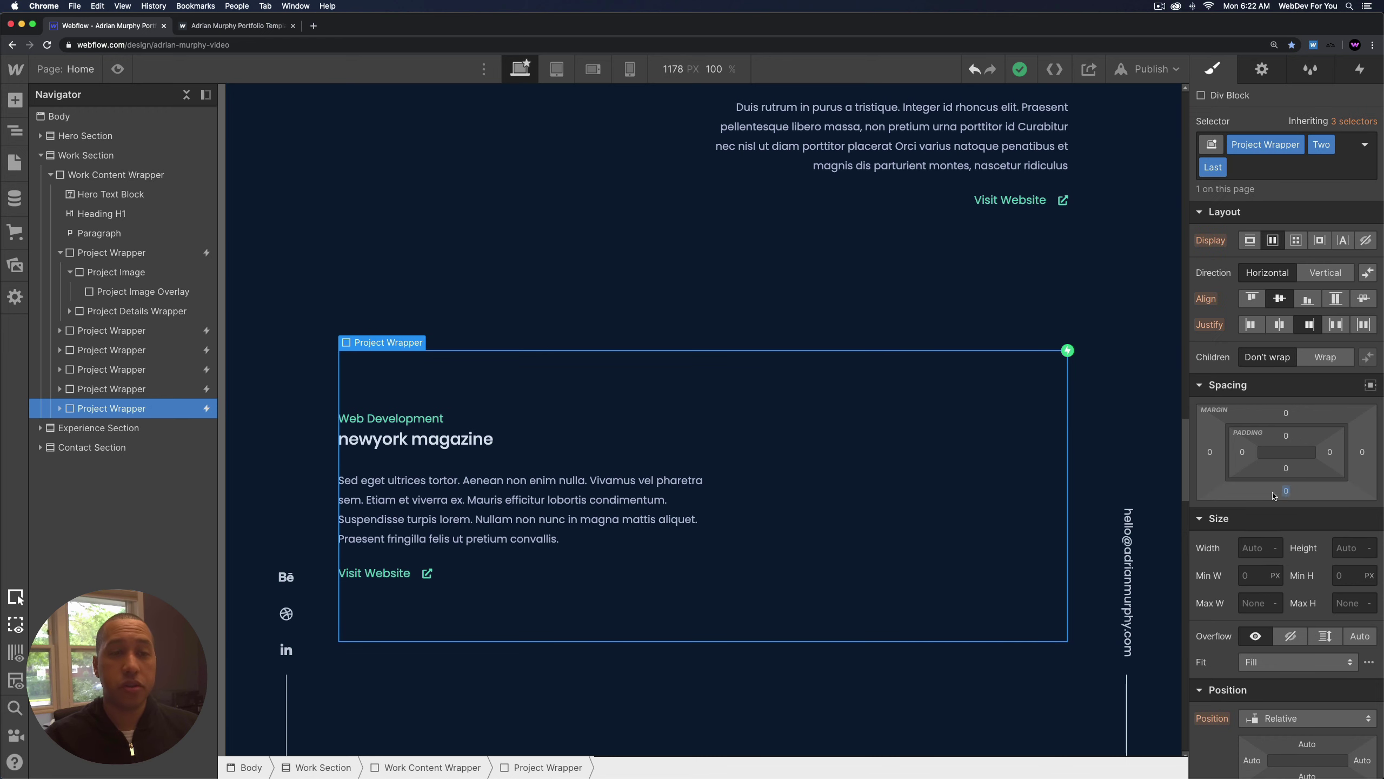
Select the Experience Section to see its 150 px top padding.
scroll(899, 411, "down", 5)
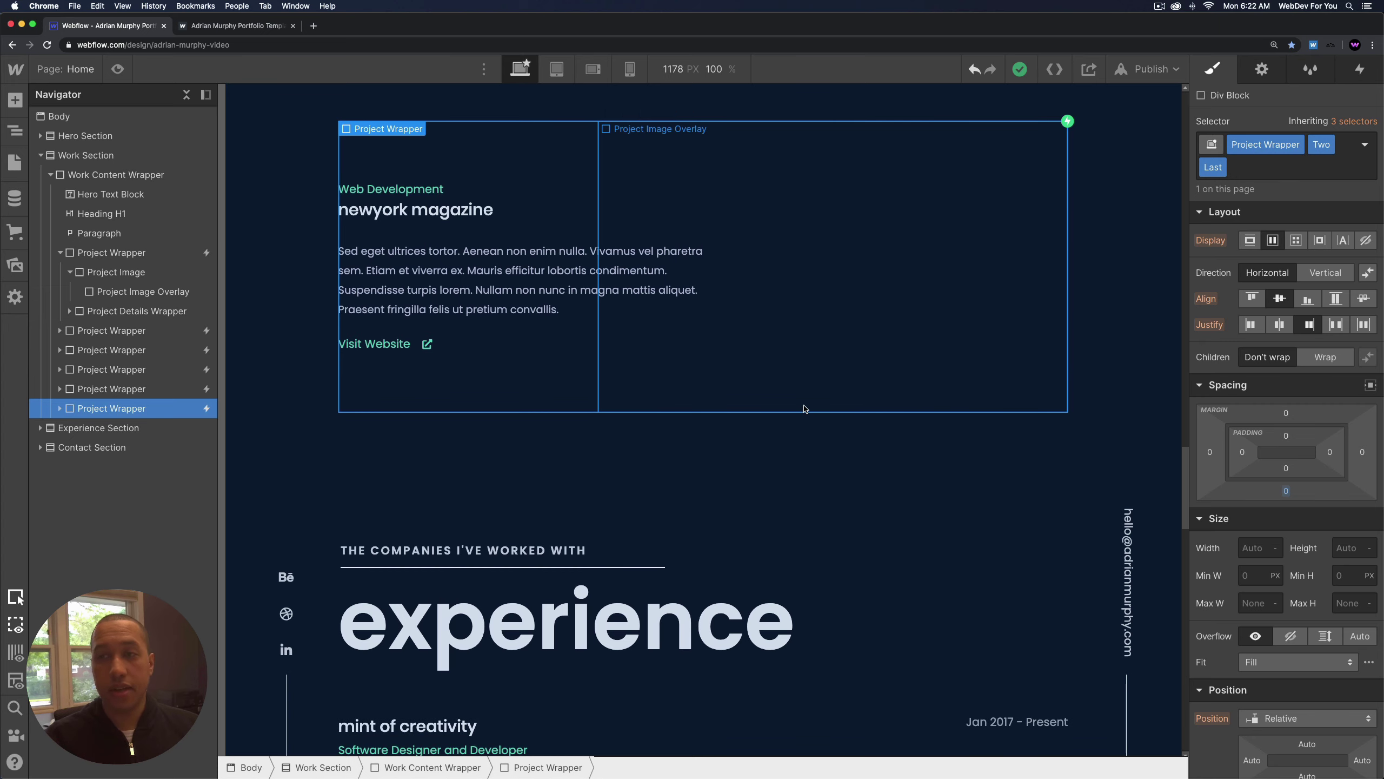
scroll(643, 463, "down", 1)
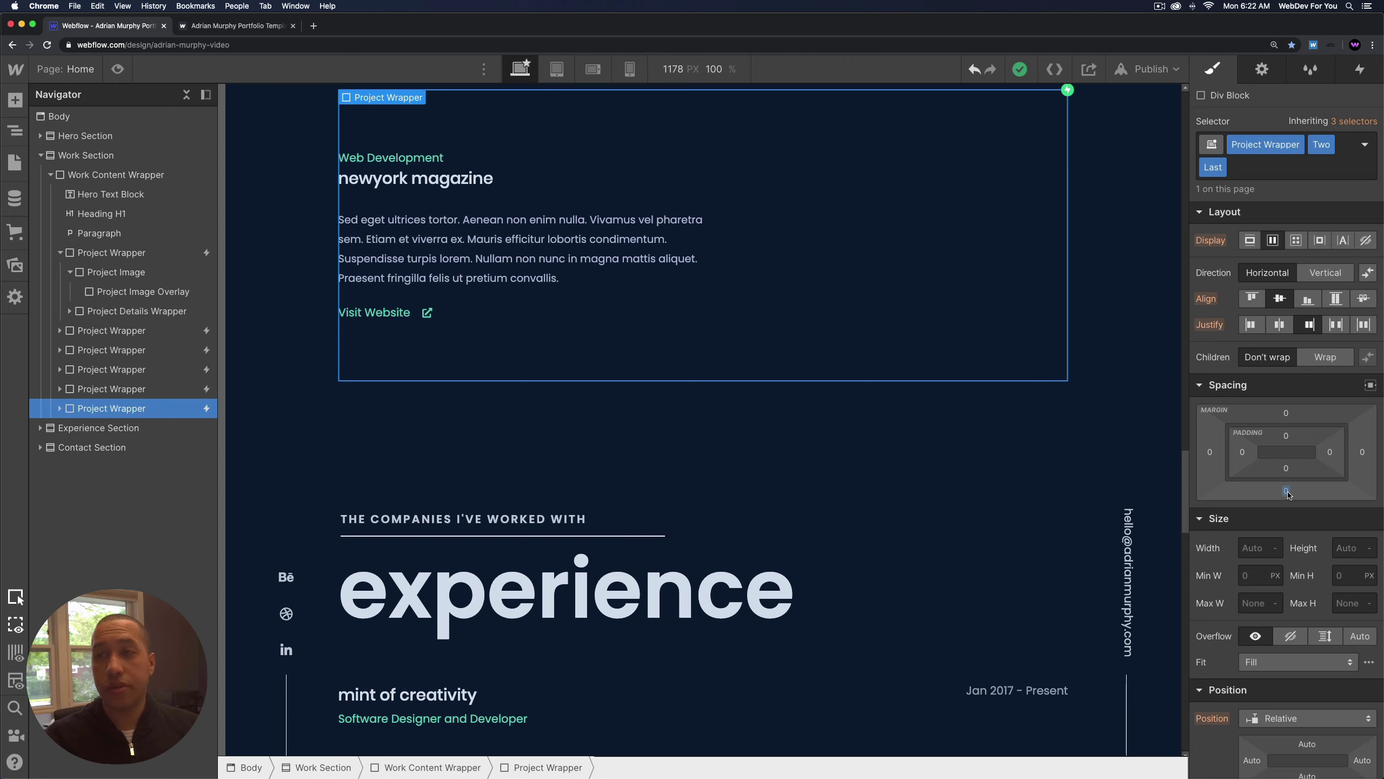
scroll(741, 425, "down", 1)
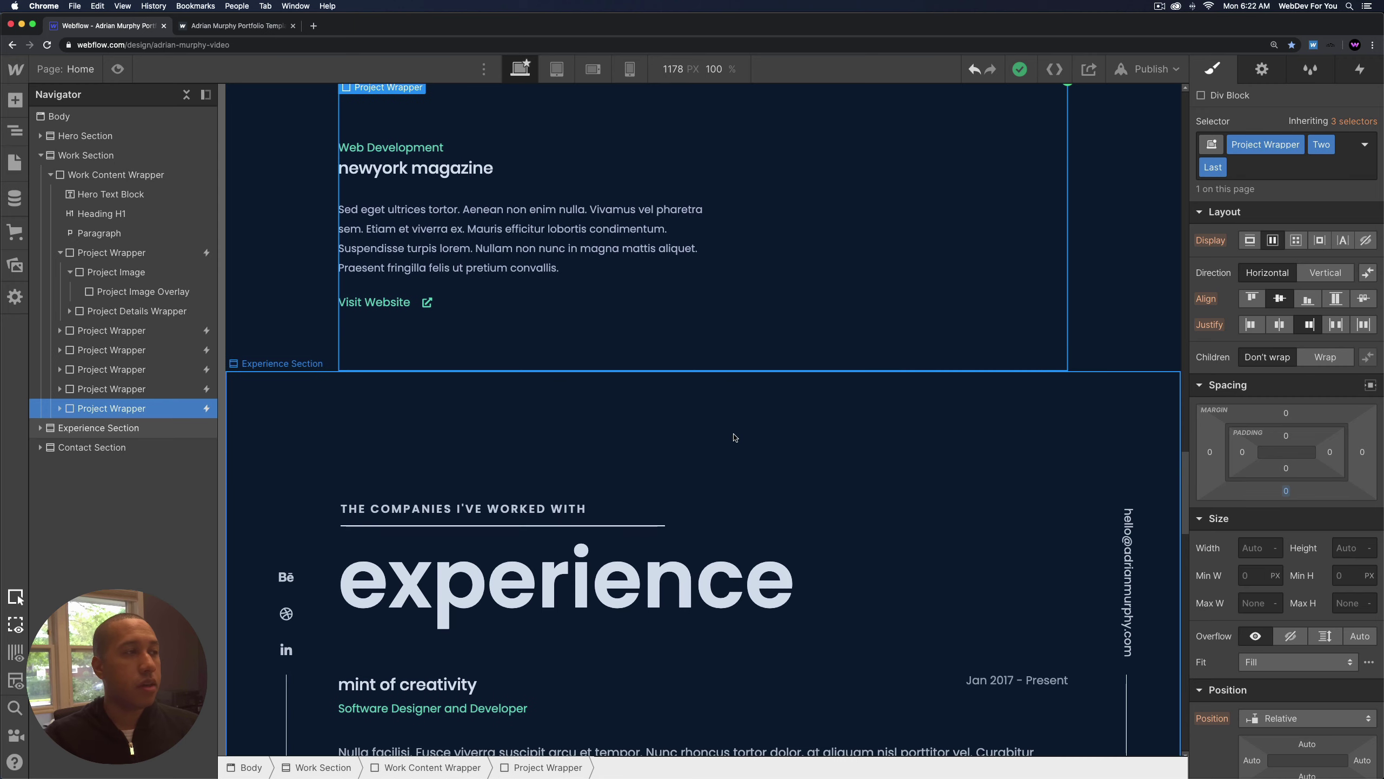
left_click(79, 428)
Expand the Experience Section and its content wrapper, then select the first Accordion Wrapper.
left_click(40, 154)
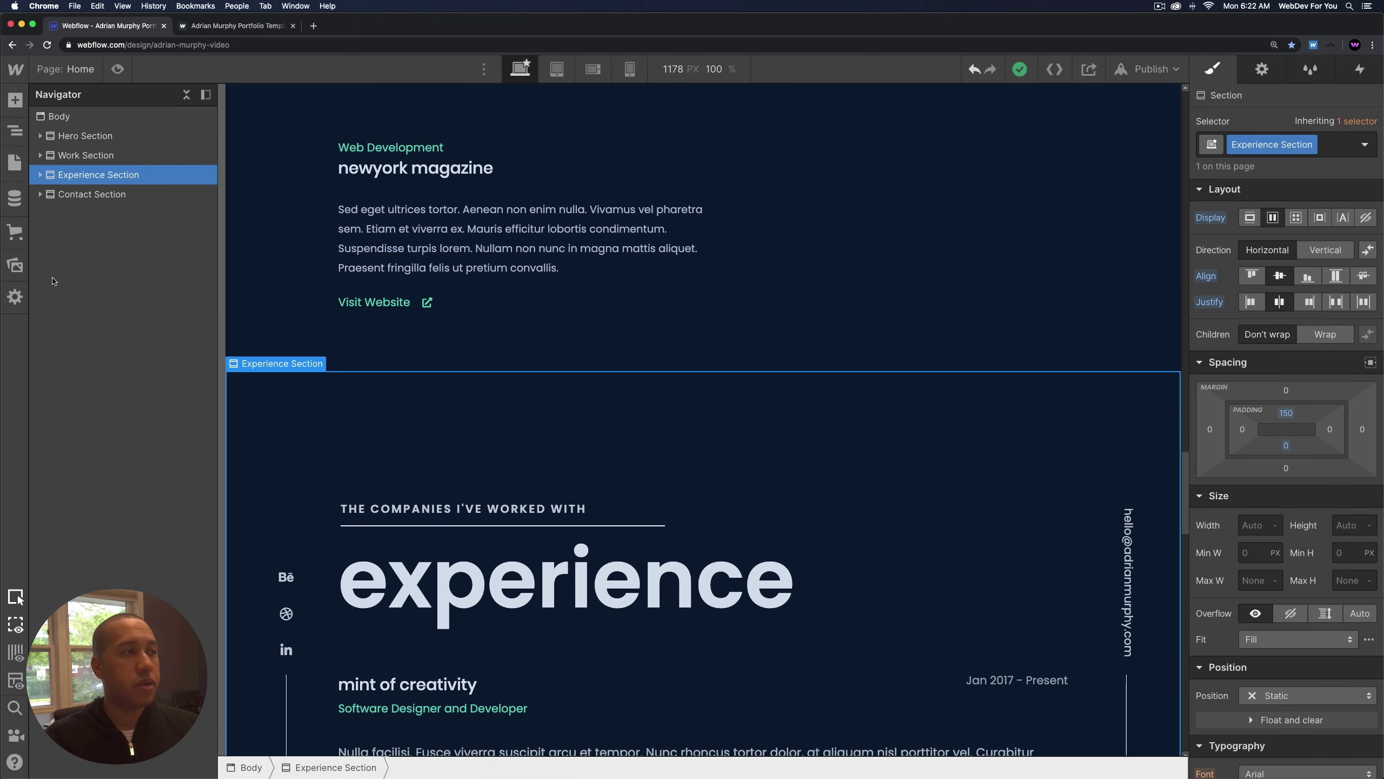
left_click(41, 175)
left_click(50, 195)
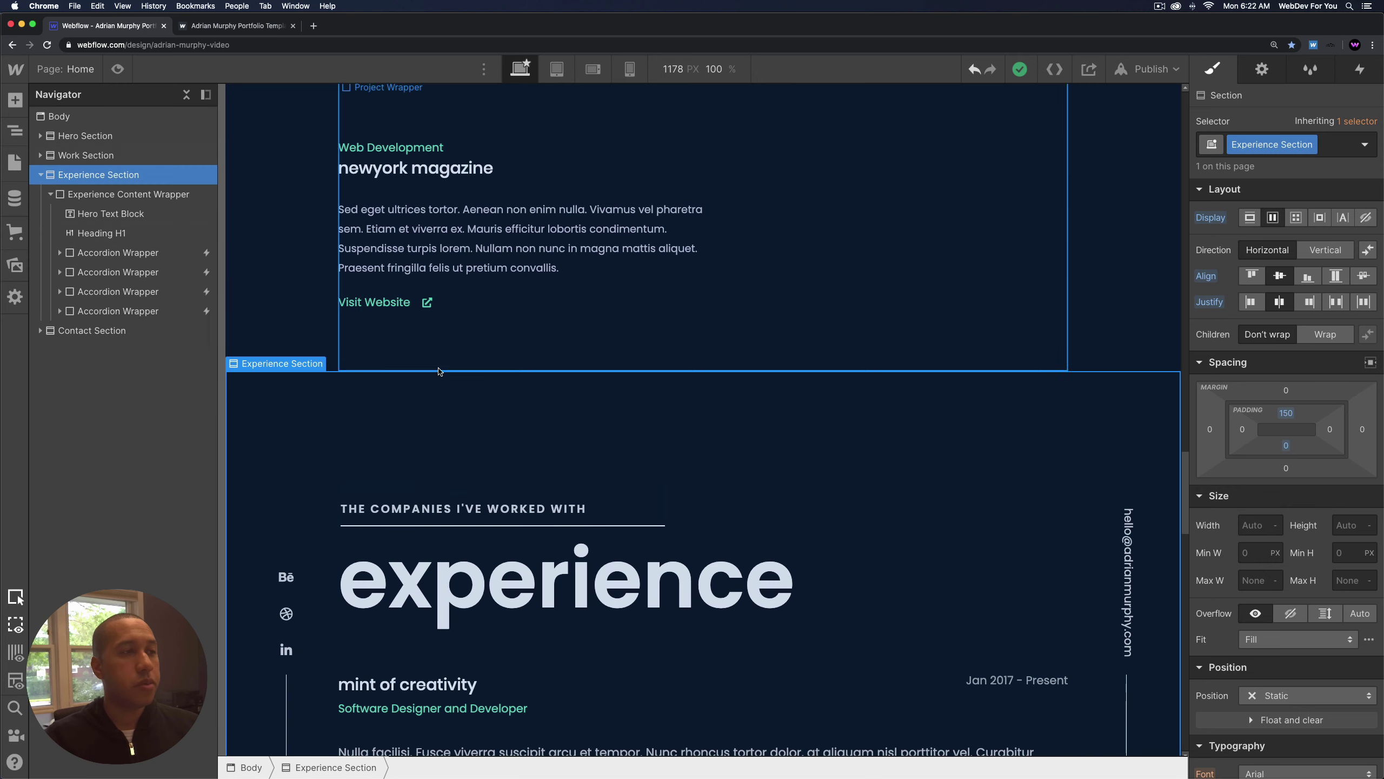
left_click(125, 218)
left_click(118, 233)
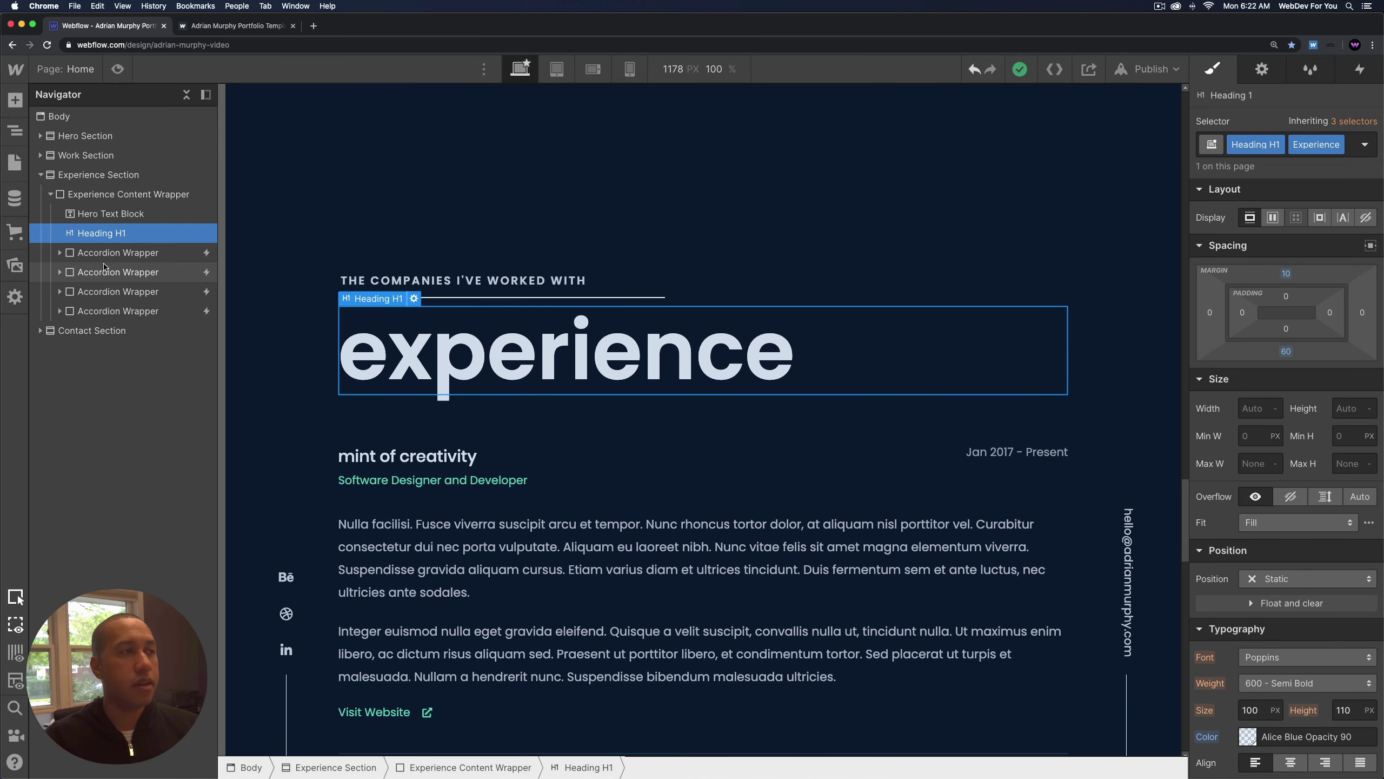
left_click(112, 254)
scroll(504, 344, "down", 3)
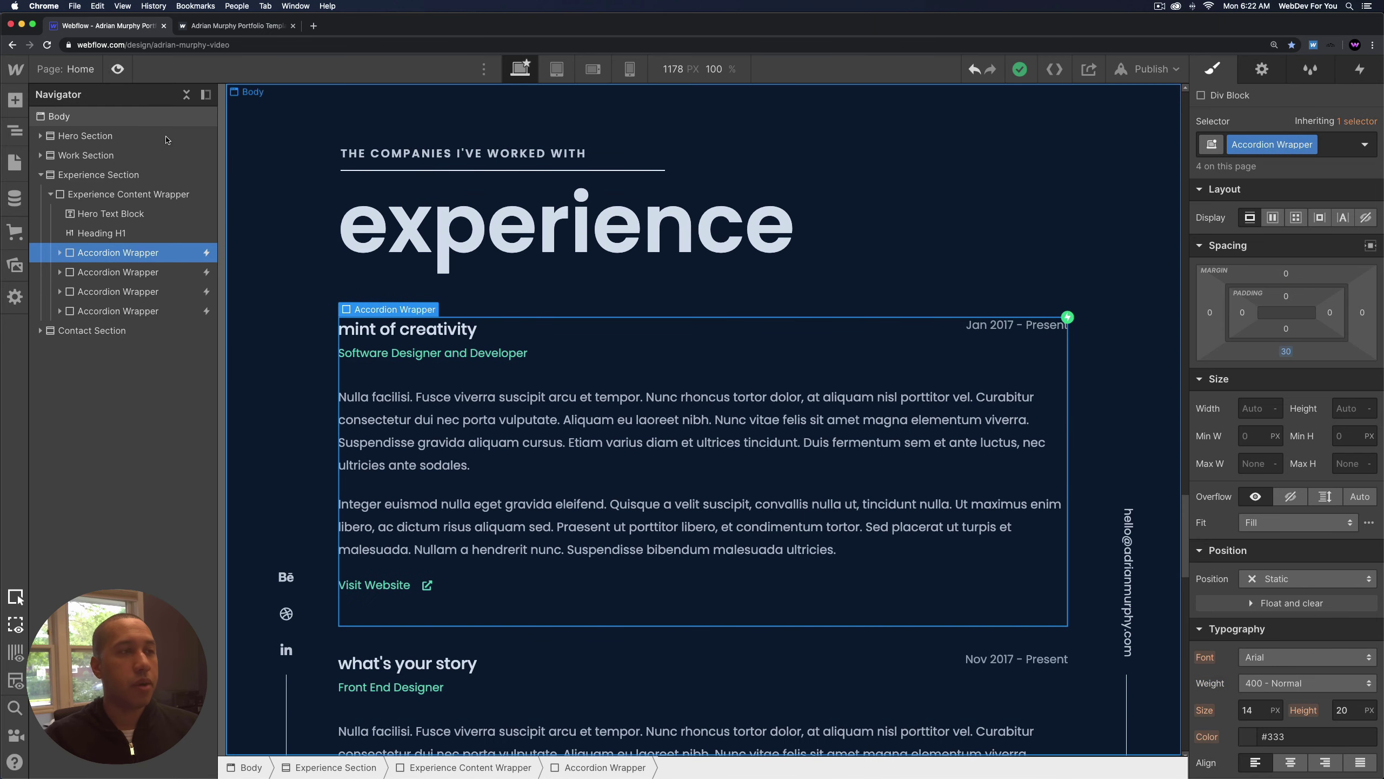
Preview the page, expanding and collapsing the mint of creativity accordion.
left_click(117, 68)
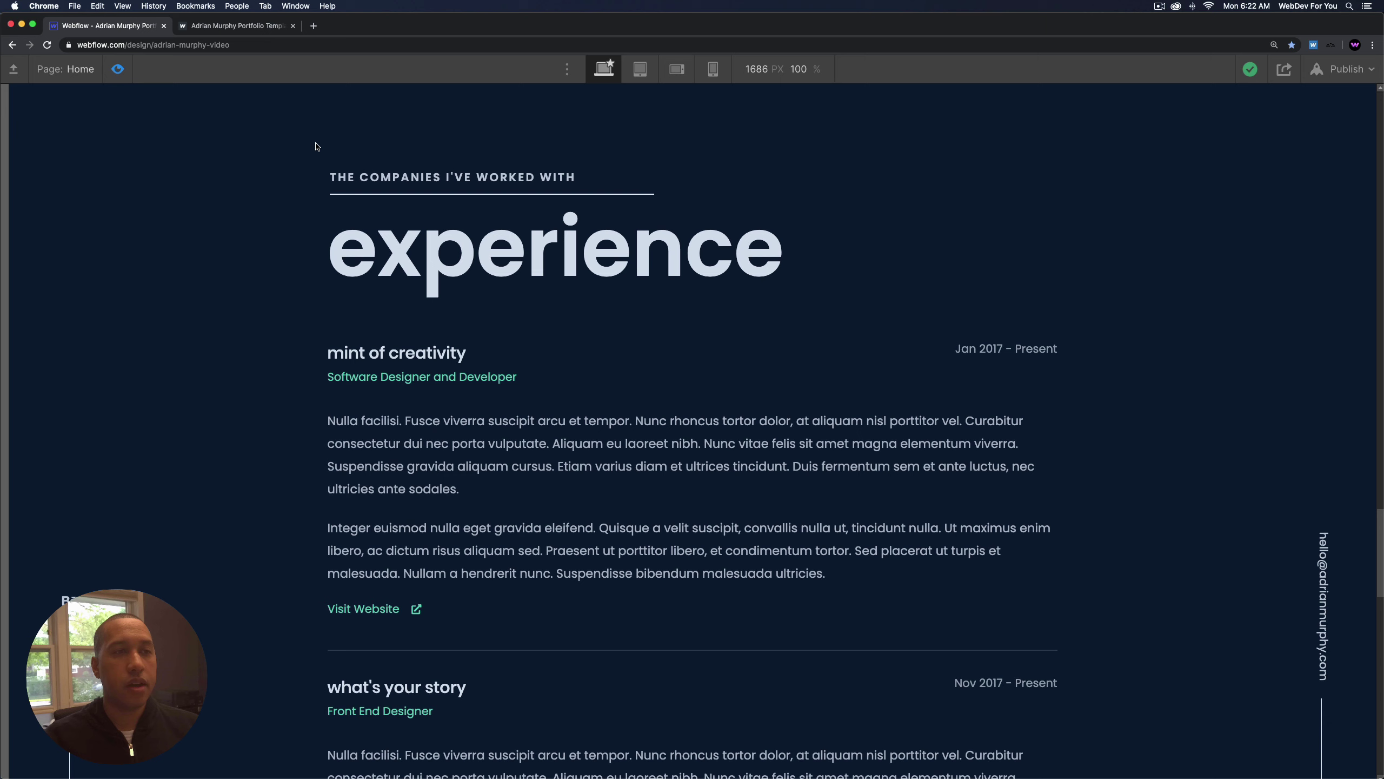
left_click(524, 366)
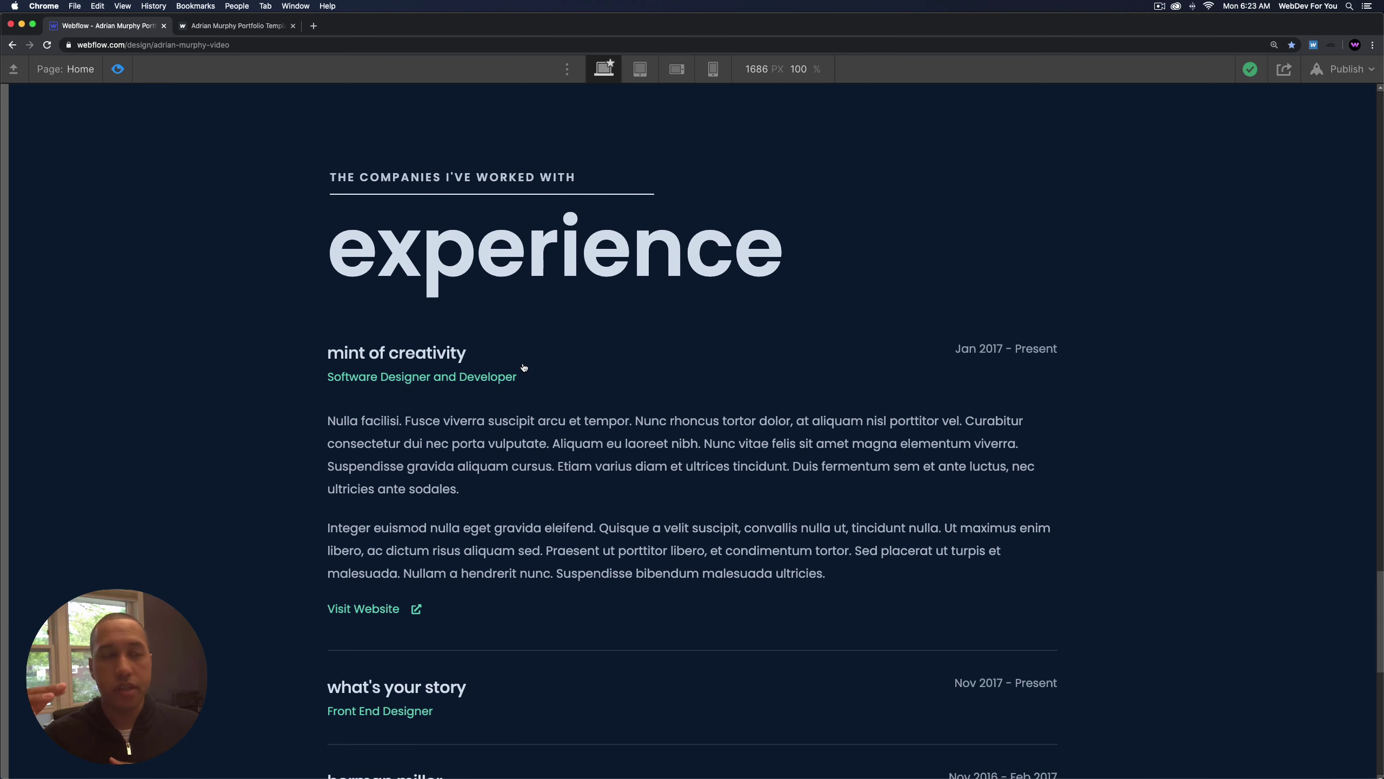
left_click(550, 608)
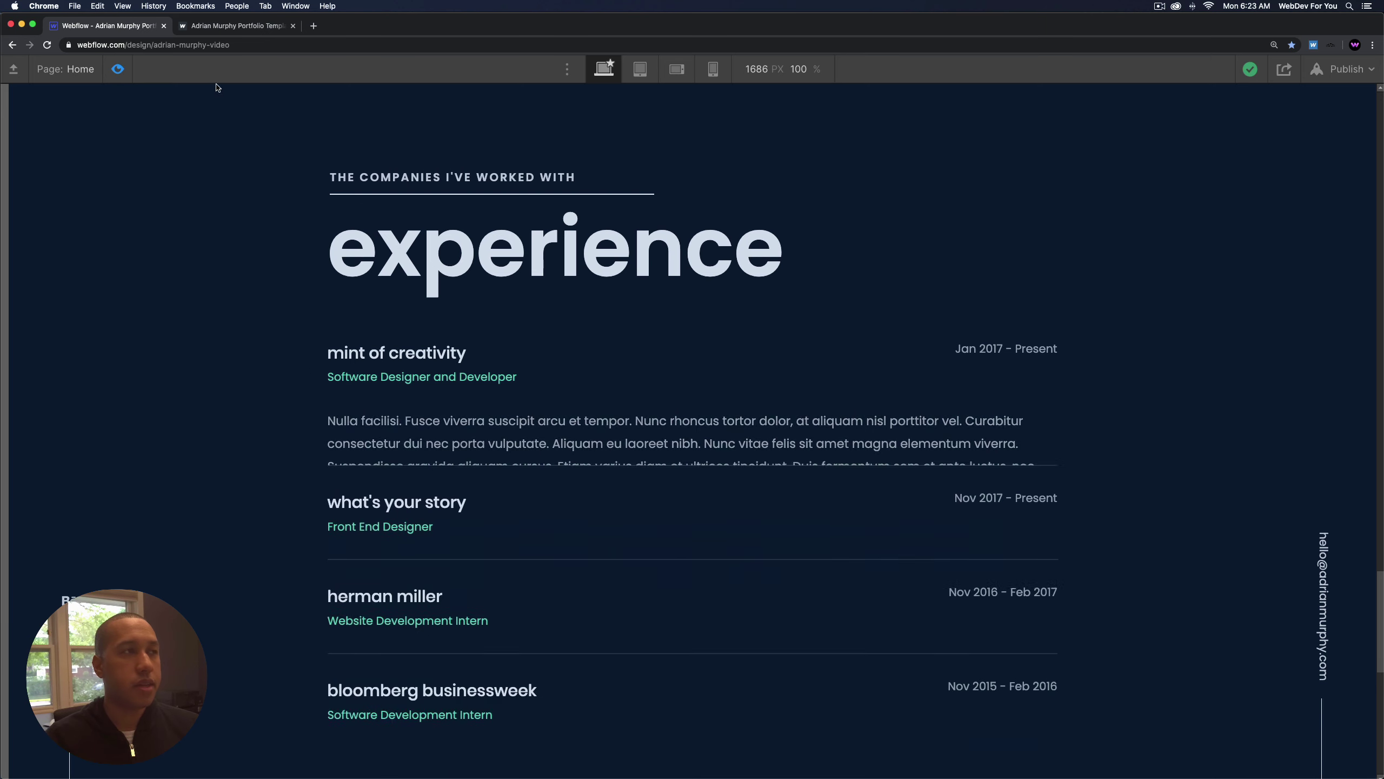
key("super+shift+p")
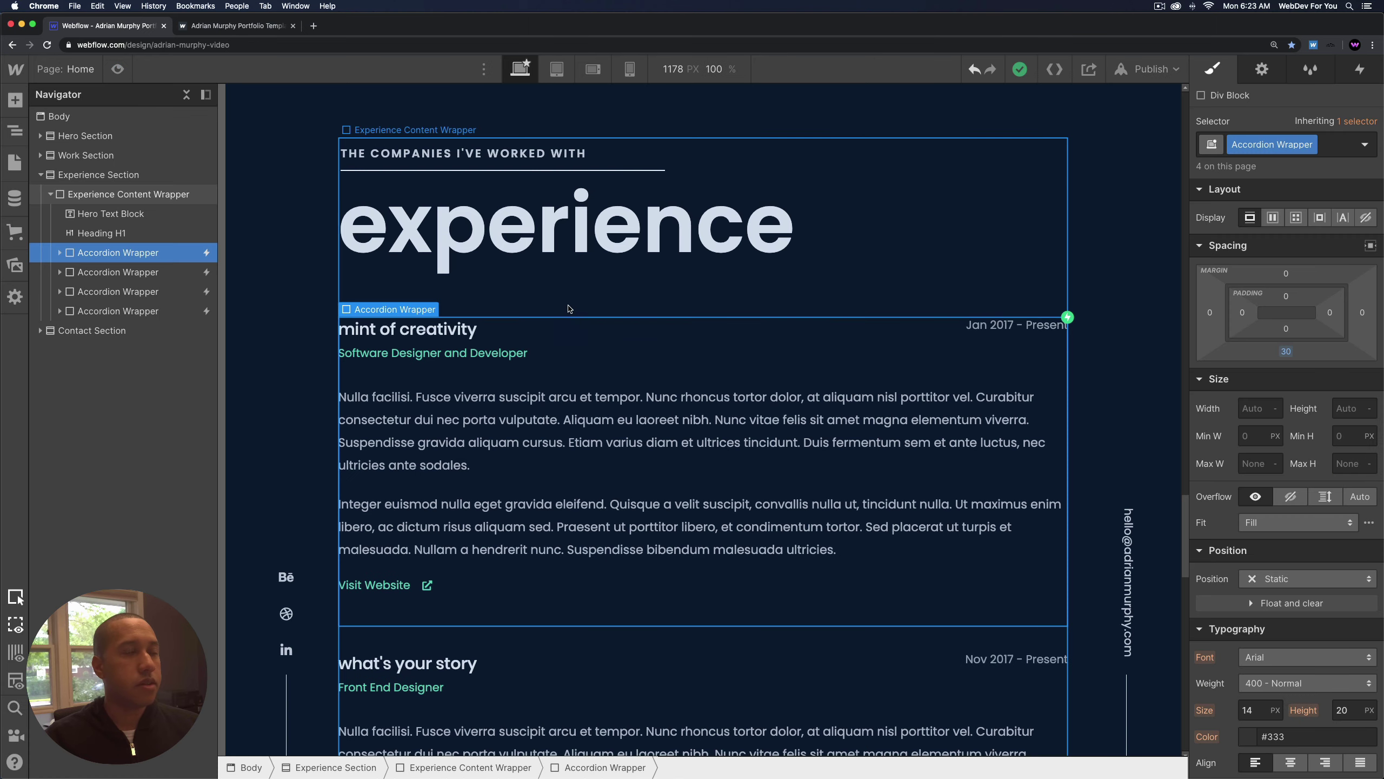
Select the last Accordion Wrapper, bloomberg businessweek, and scroll down to the Contact section.
scroll(545, 328, "down", 1)
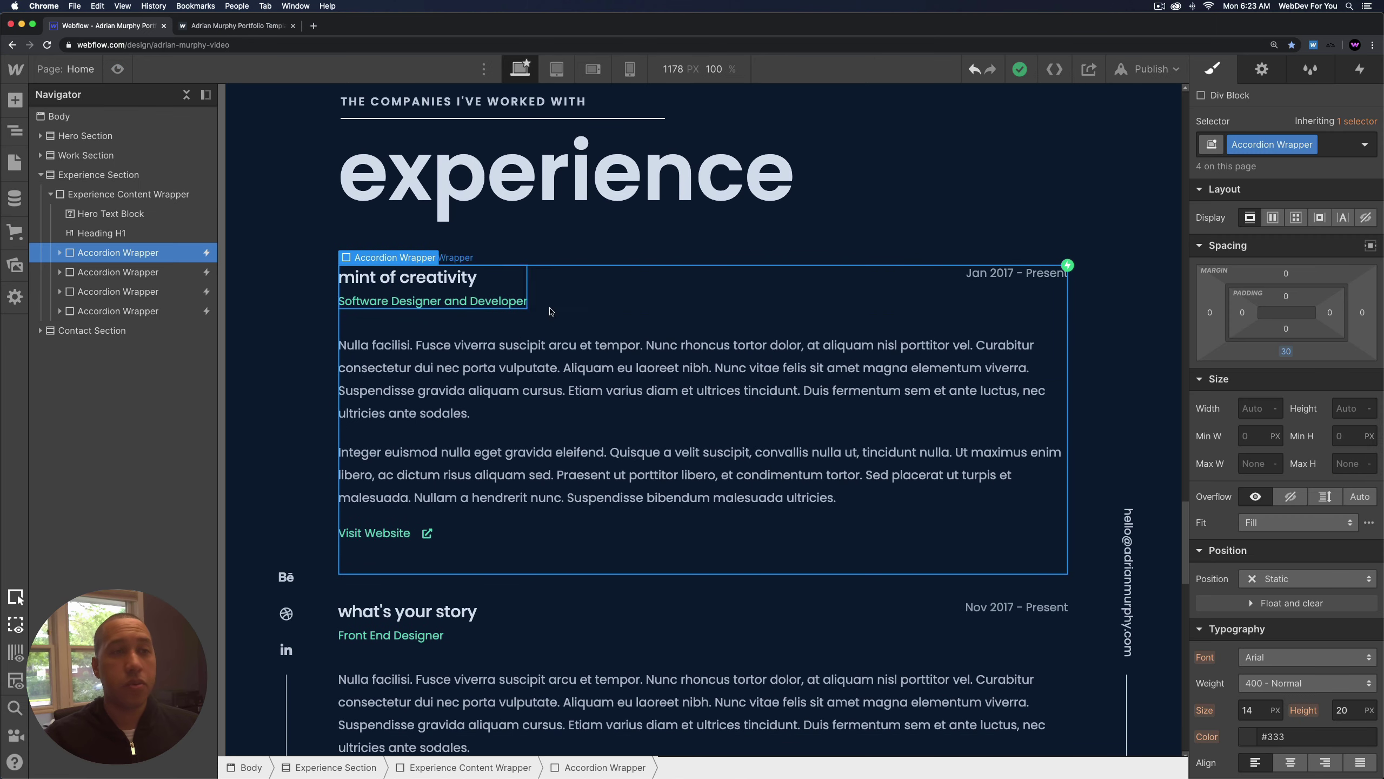
left_click(133, 313)
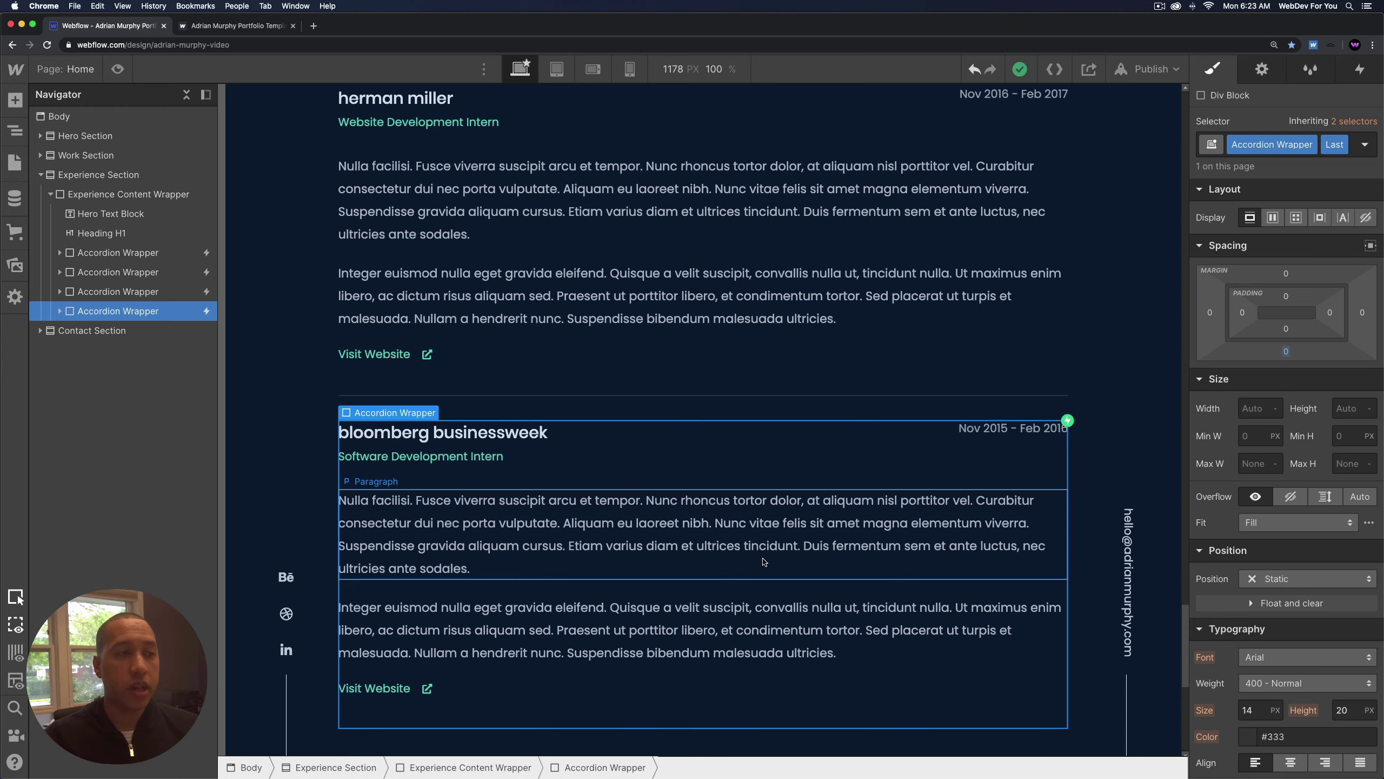
scroll(761, 581, "down", 2)
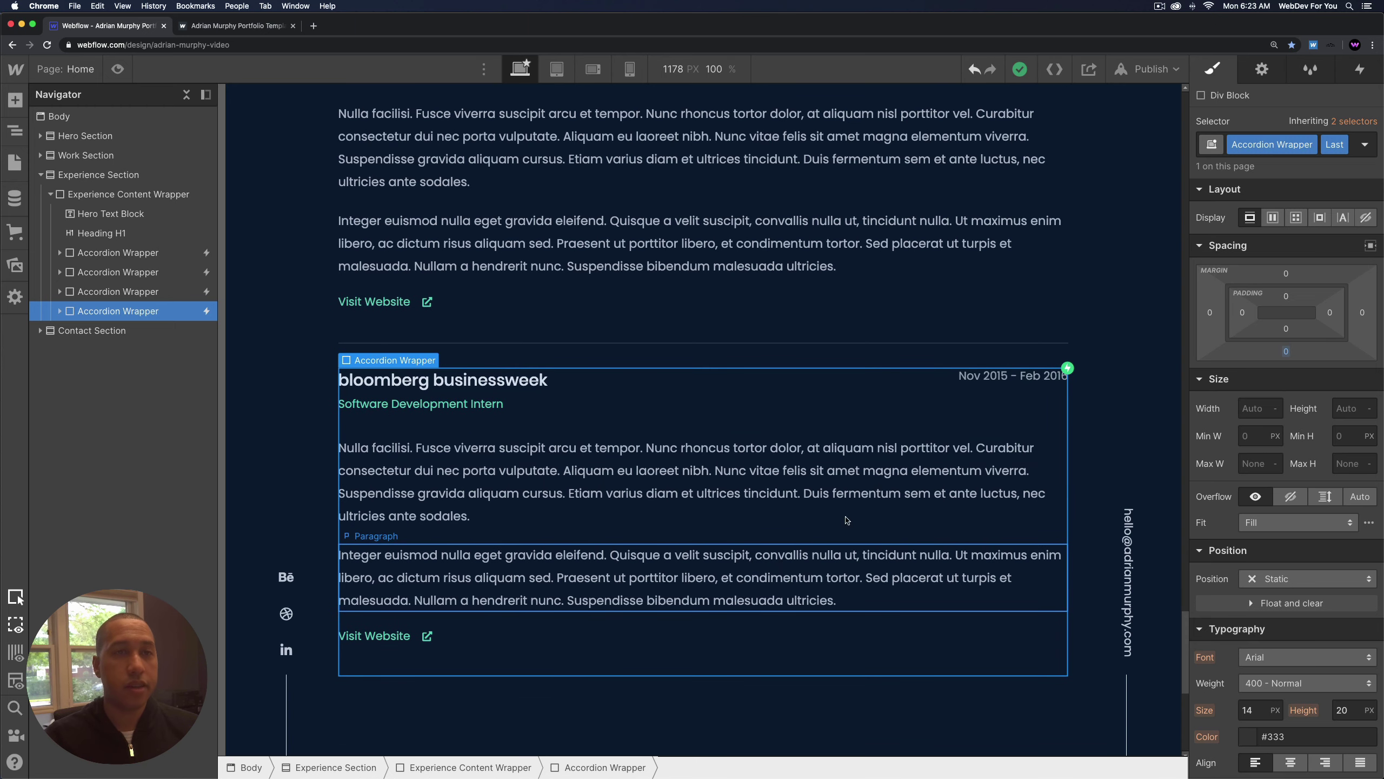
scroll(730, 512, "down", 10)
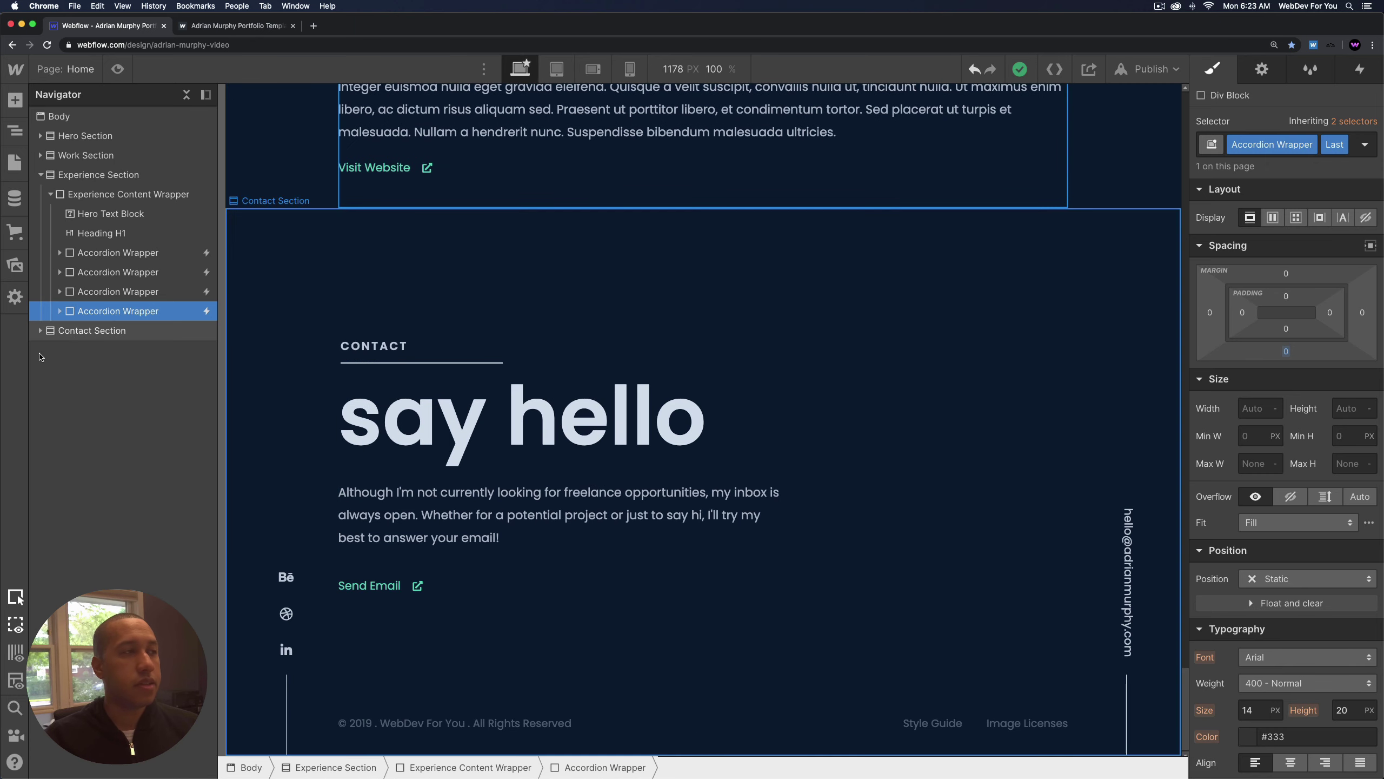
left_click(41, 174)
left_click(41, 195)
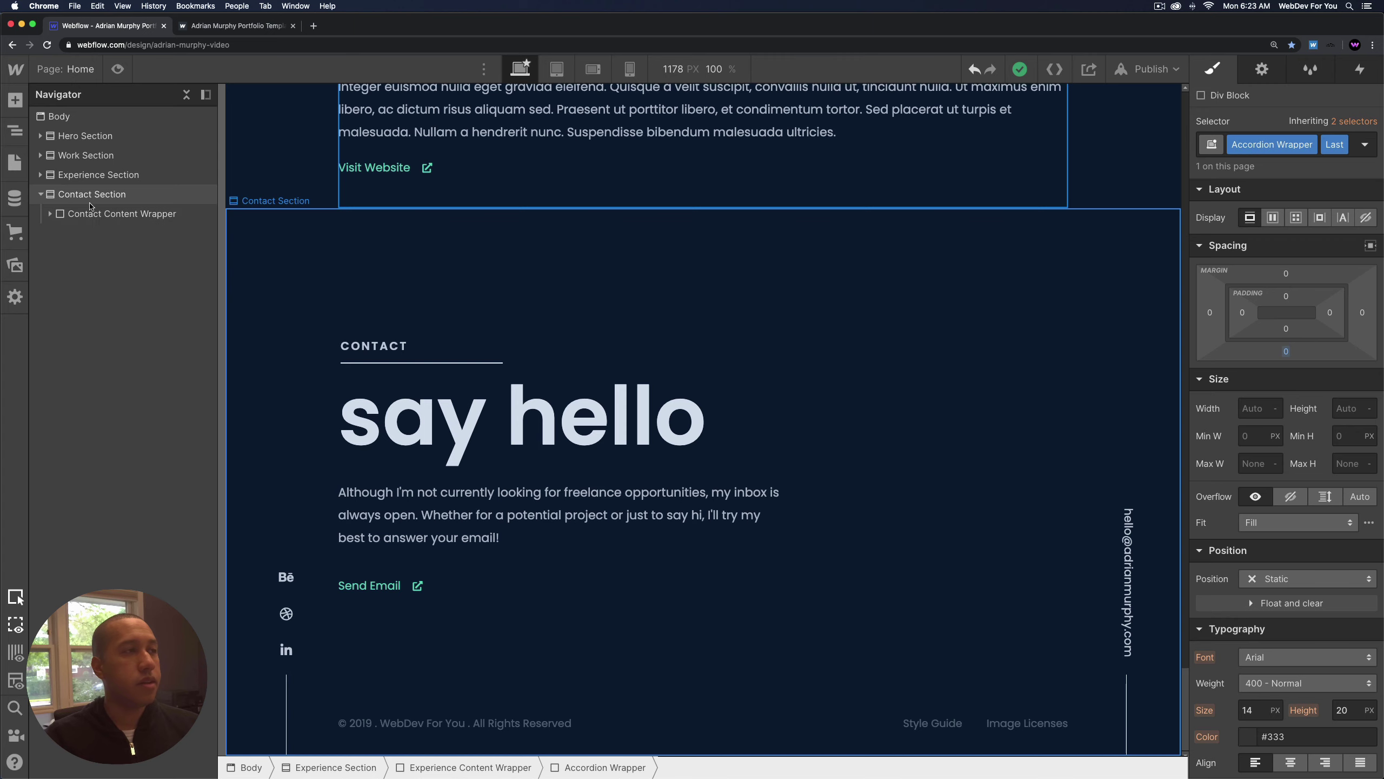
left_click(60, 194)
left_click(50, 215)
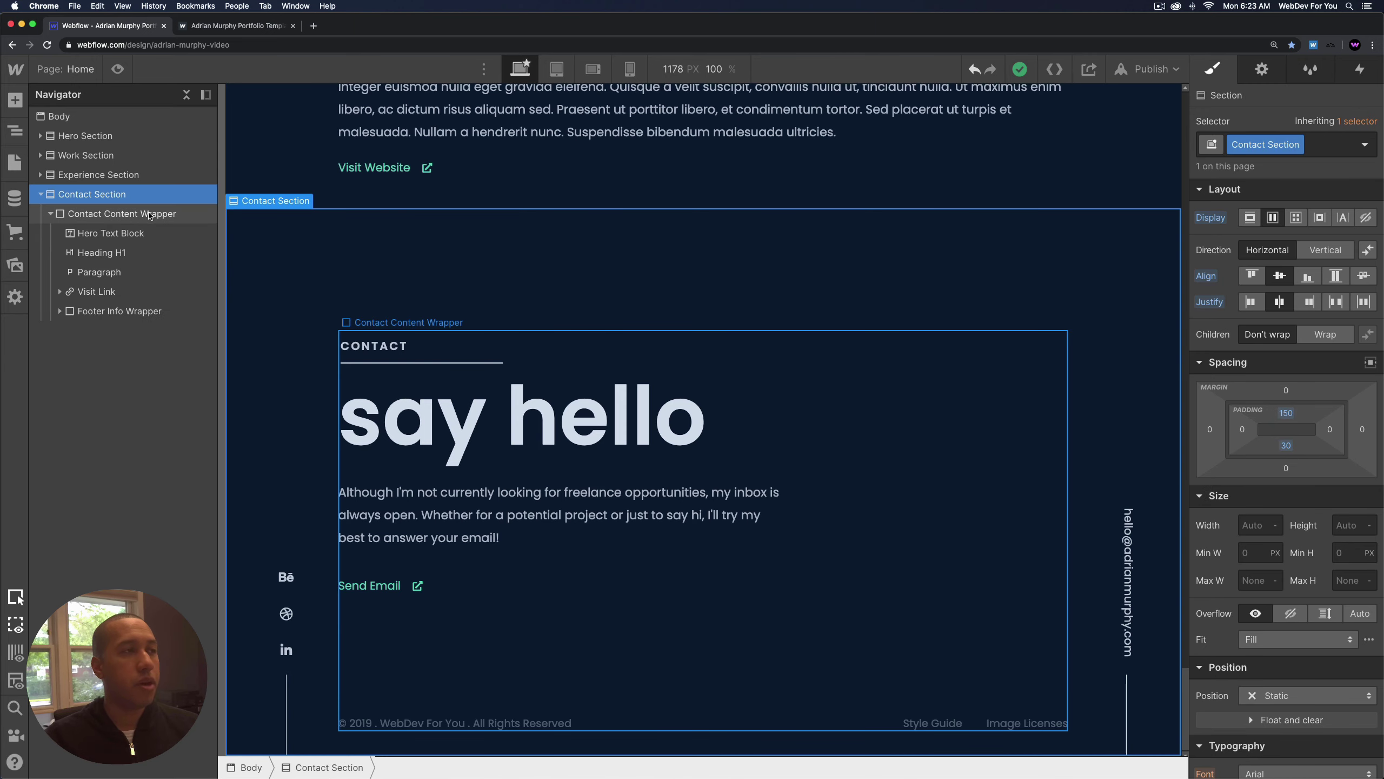
left_click(119, 214)
left_click(110, 234)
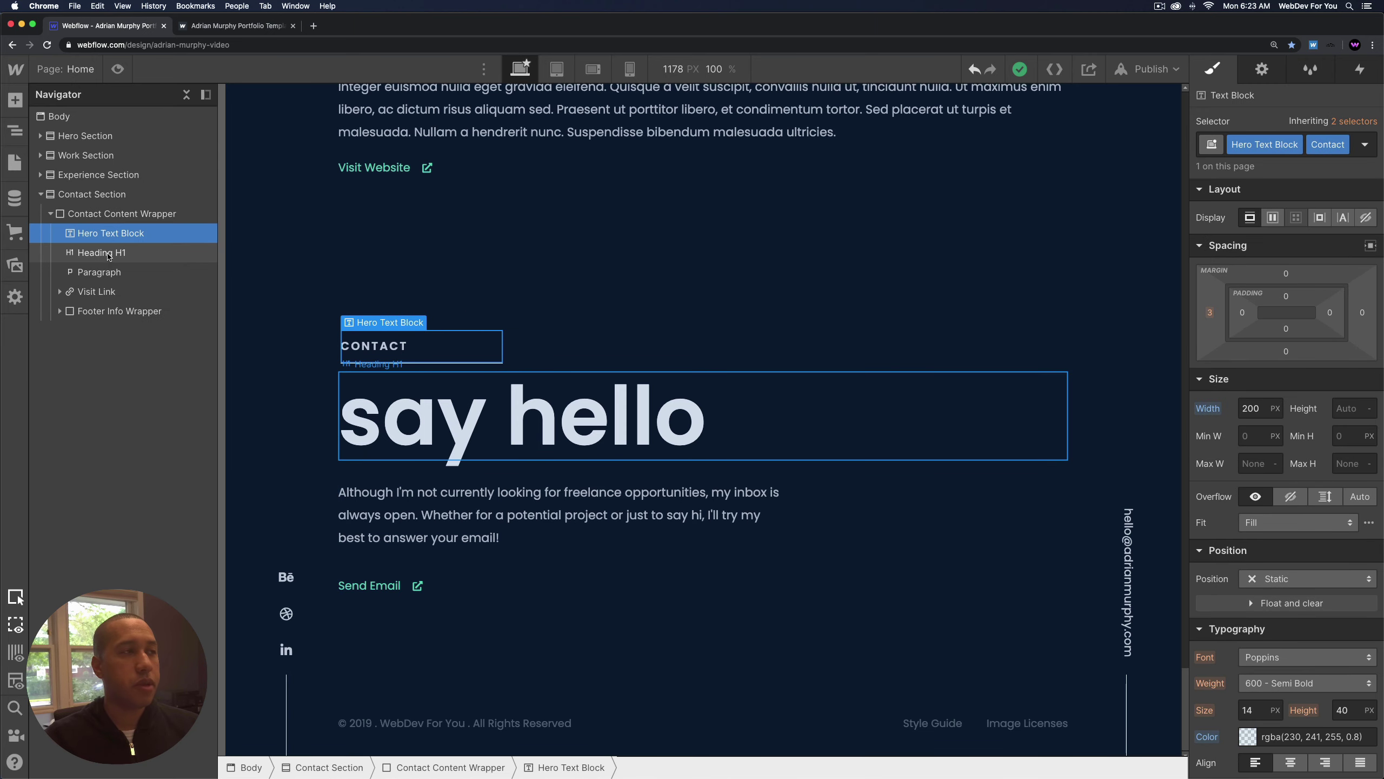
left_click(109, 254)
left_click(103, 272)
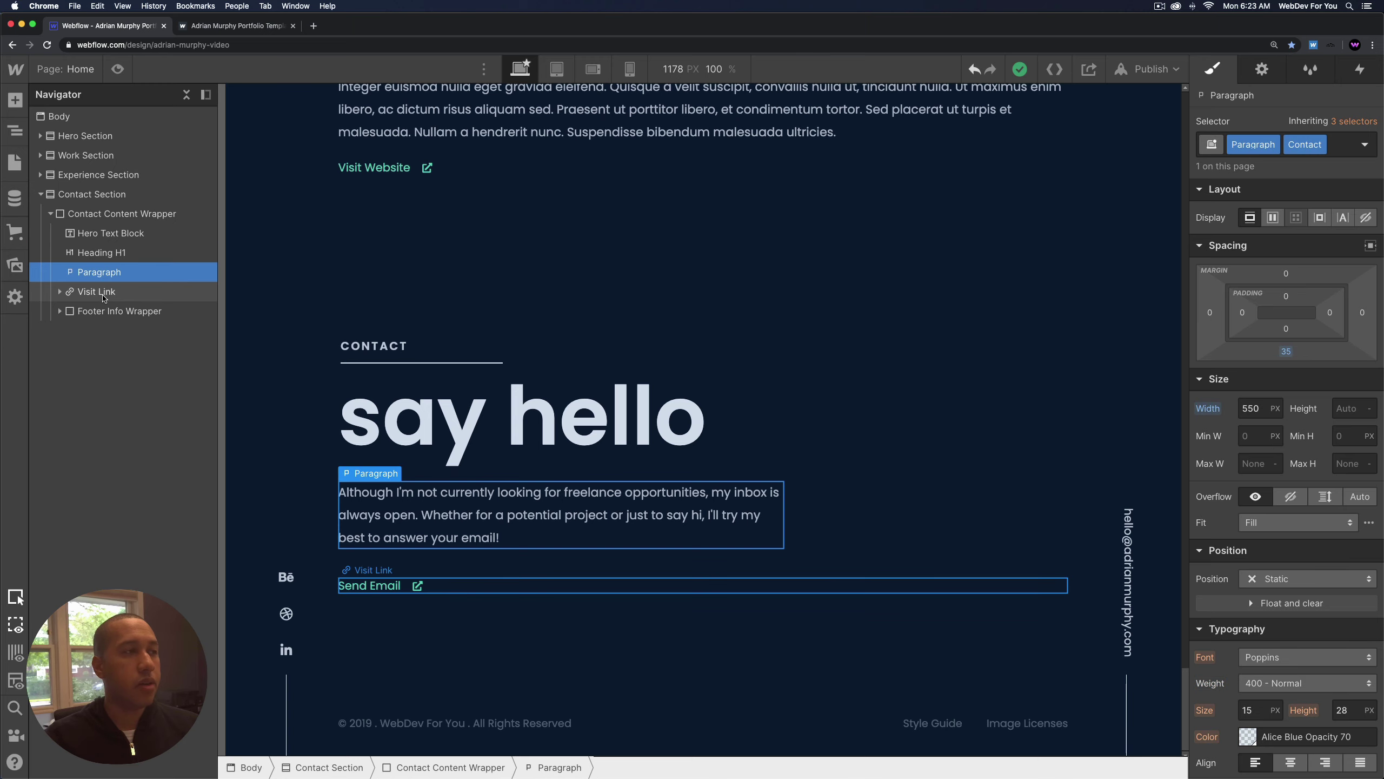
left_click(97, 294)
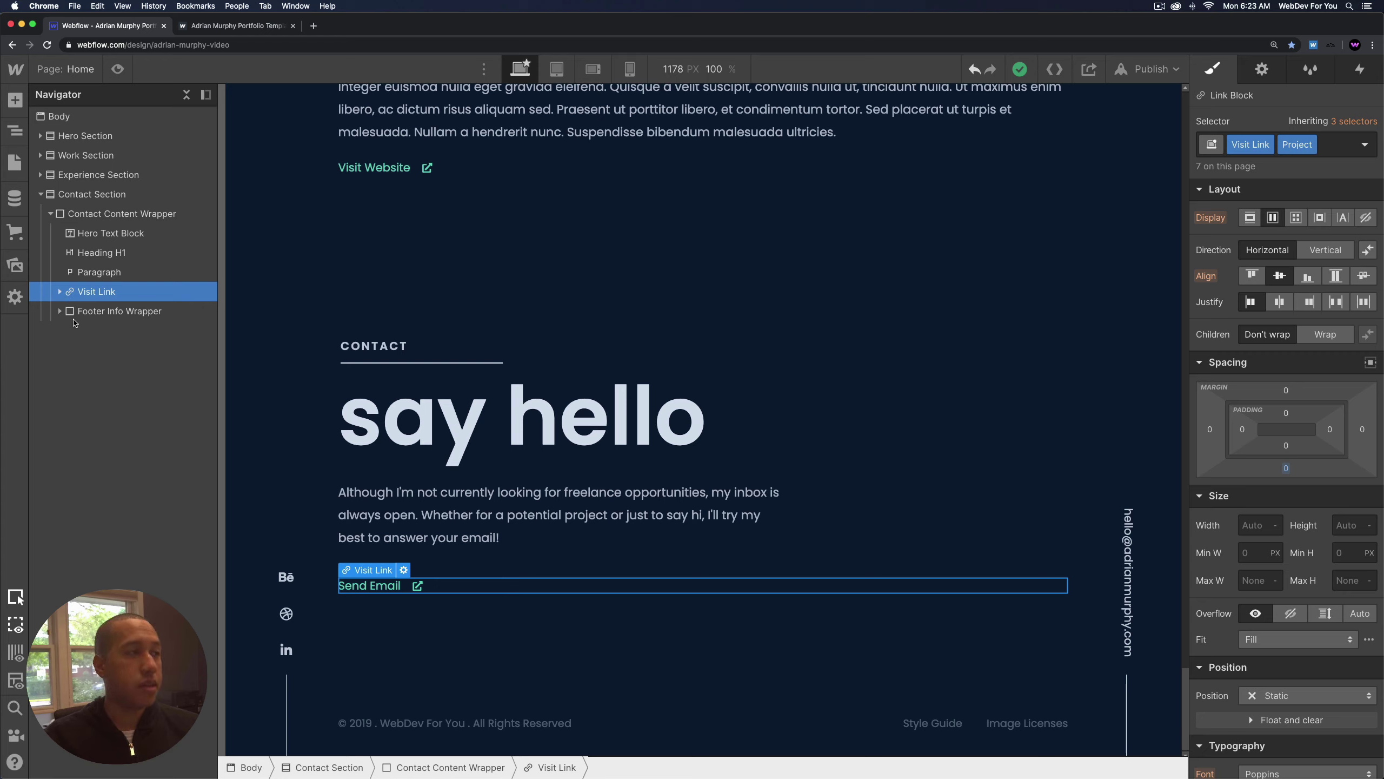
left_click(100, 316)
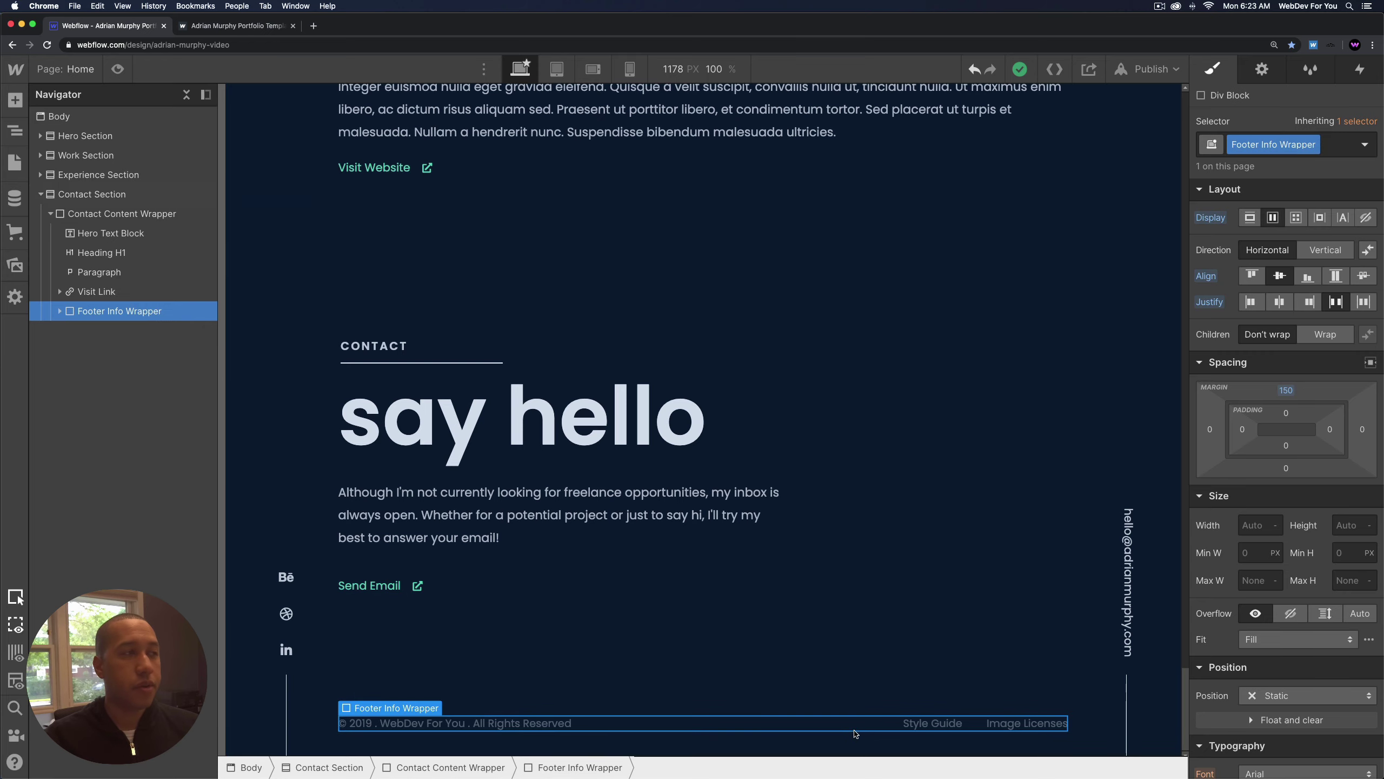
left_click(61, 311)
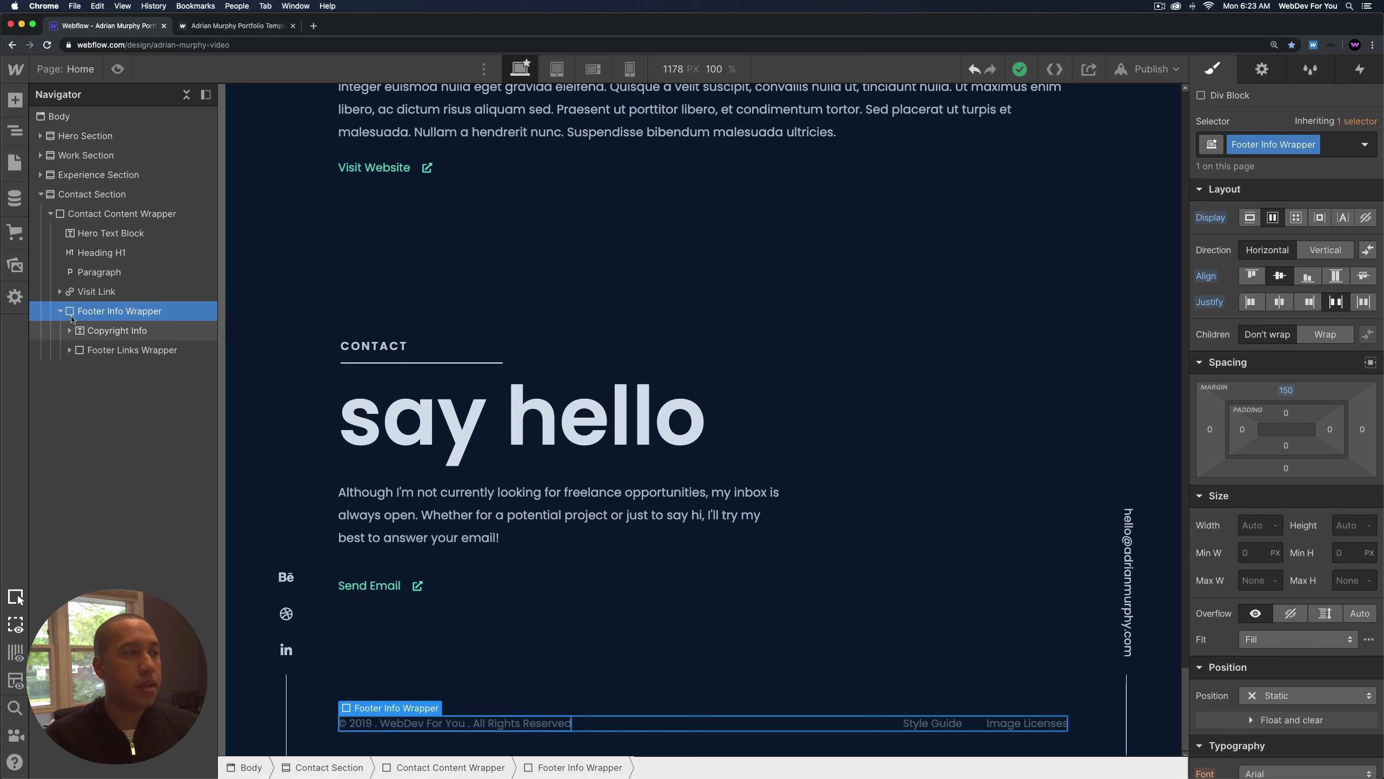
left_click(90, 298)
left_click(60, 291)
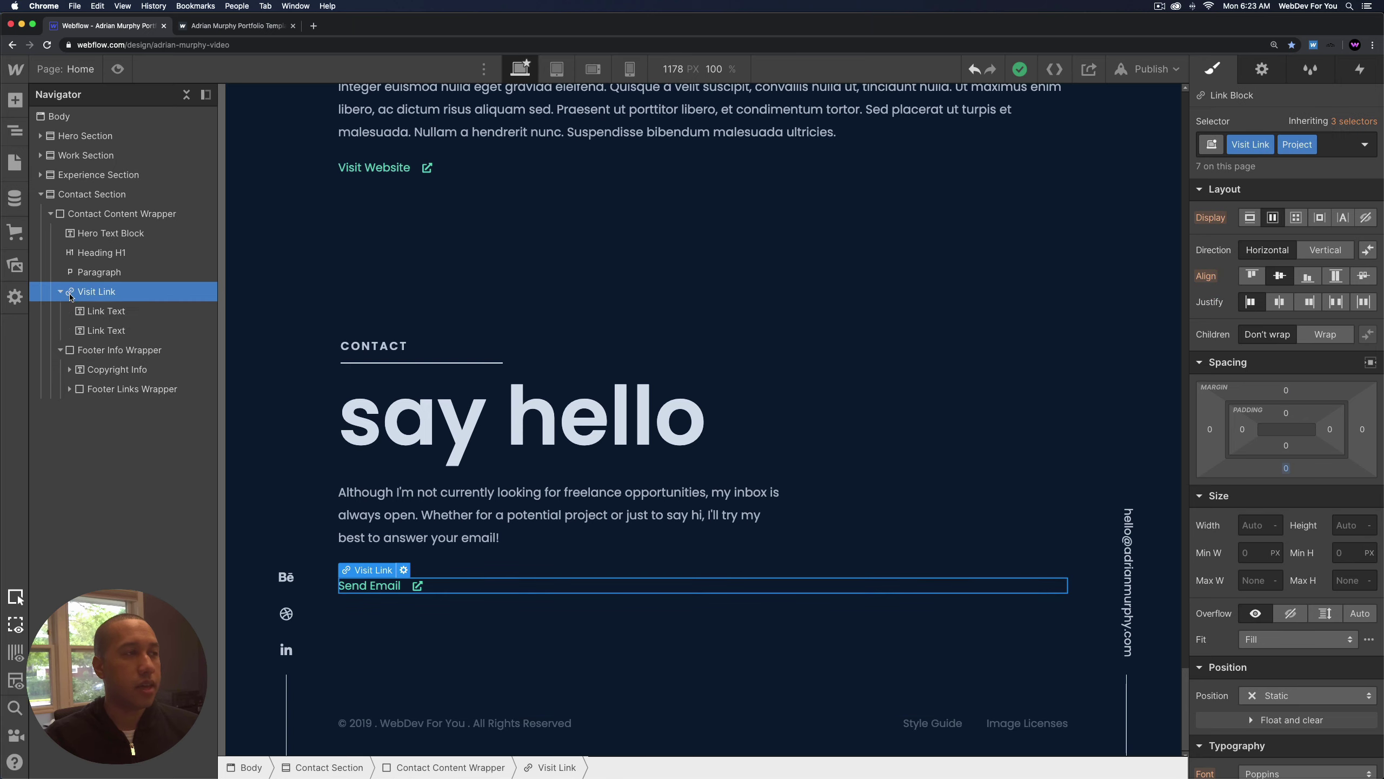
left_click(106, 311)
left_click(134, 333)
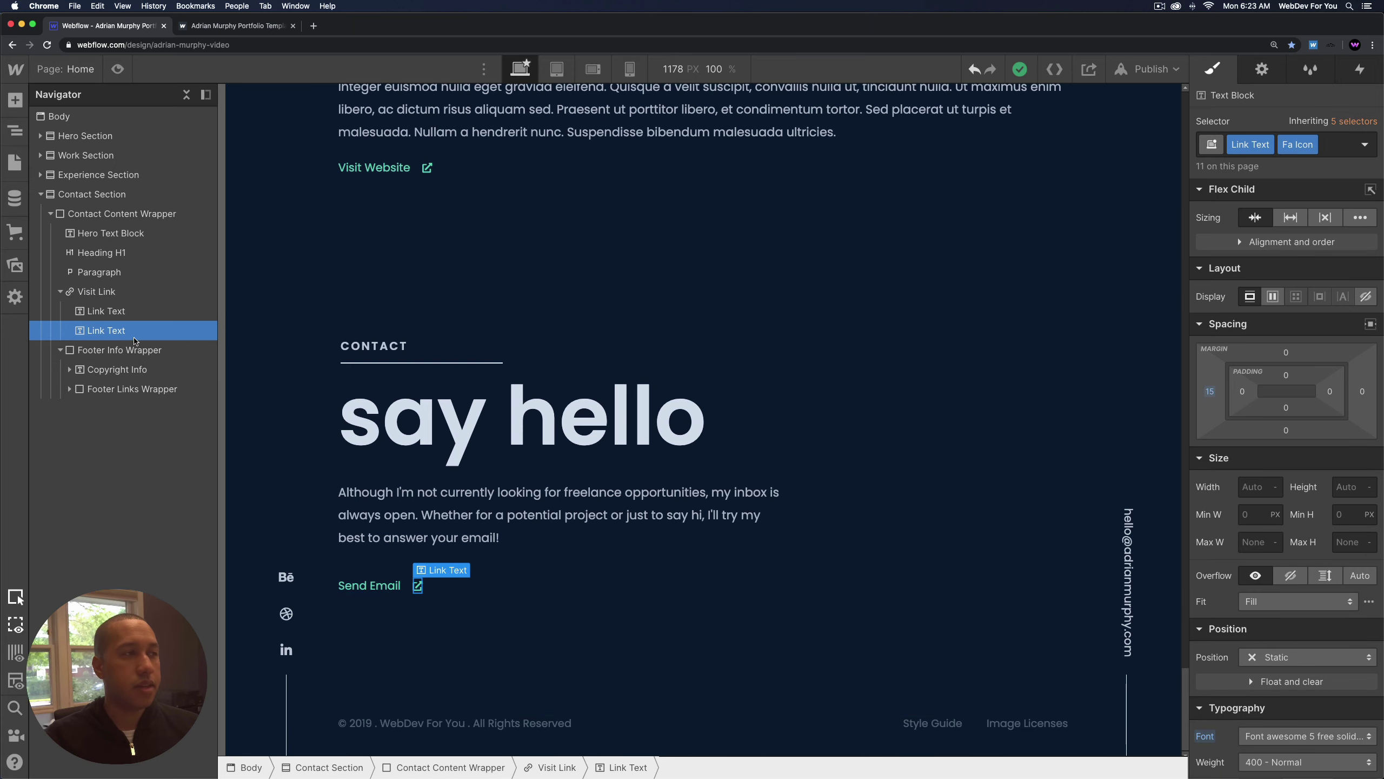
left_click(69, 370)
left_click(109, 408)
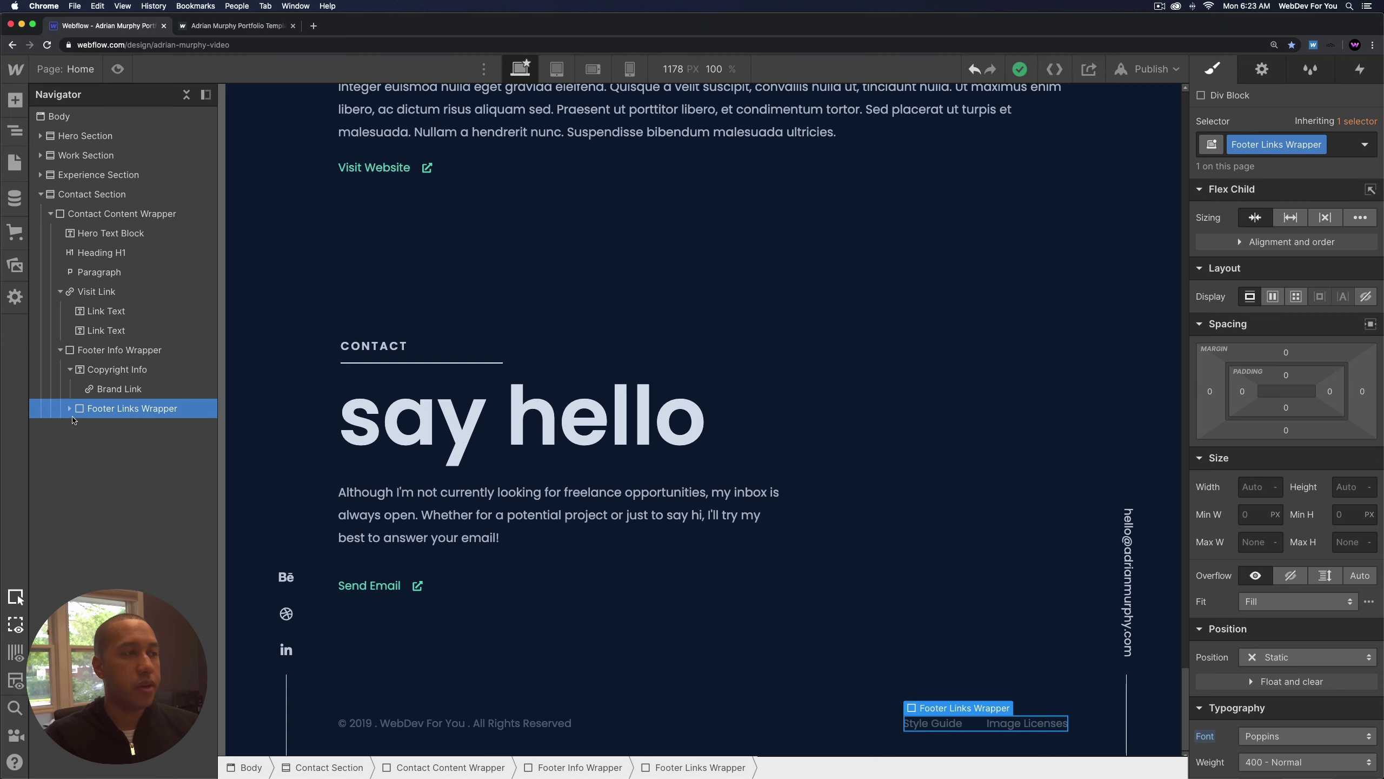
left_click(70, 408)
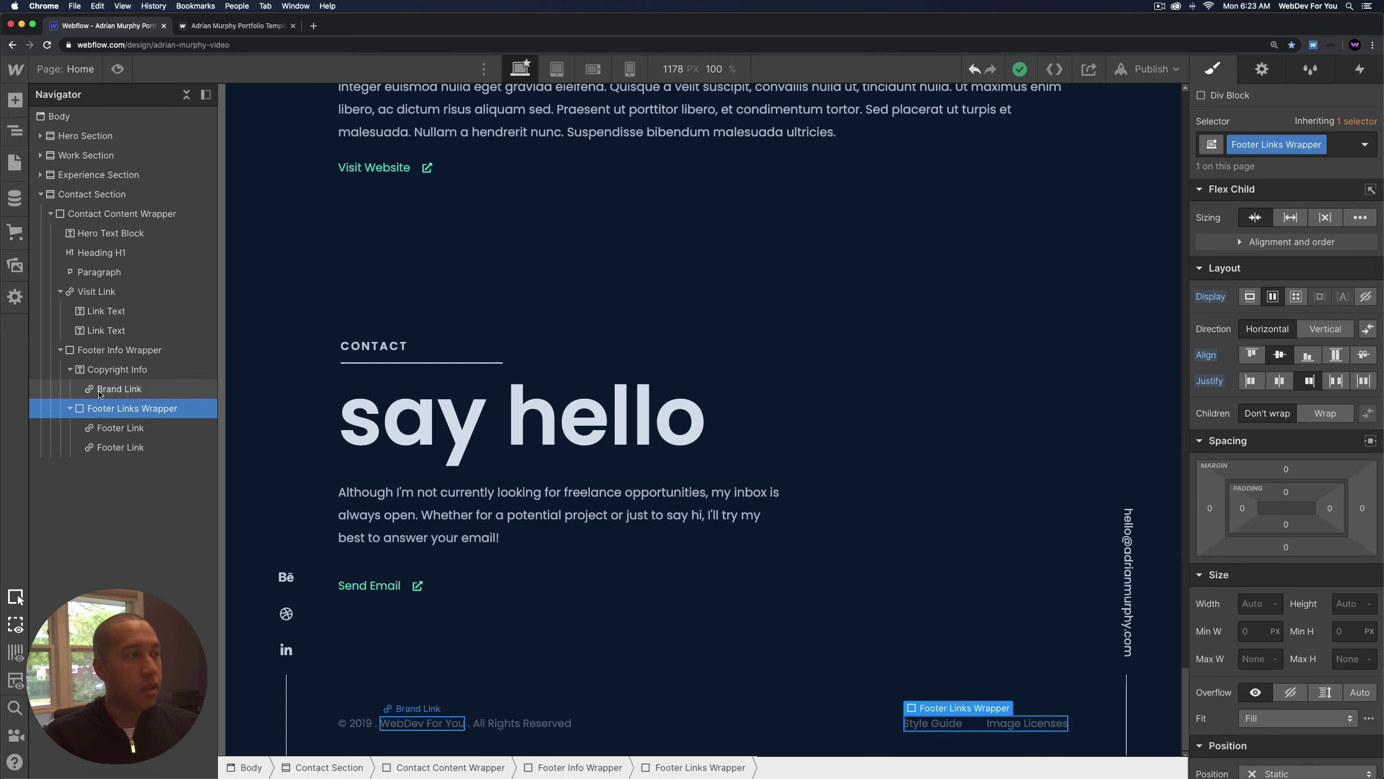
left_click(40, 194)
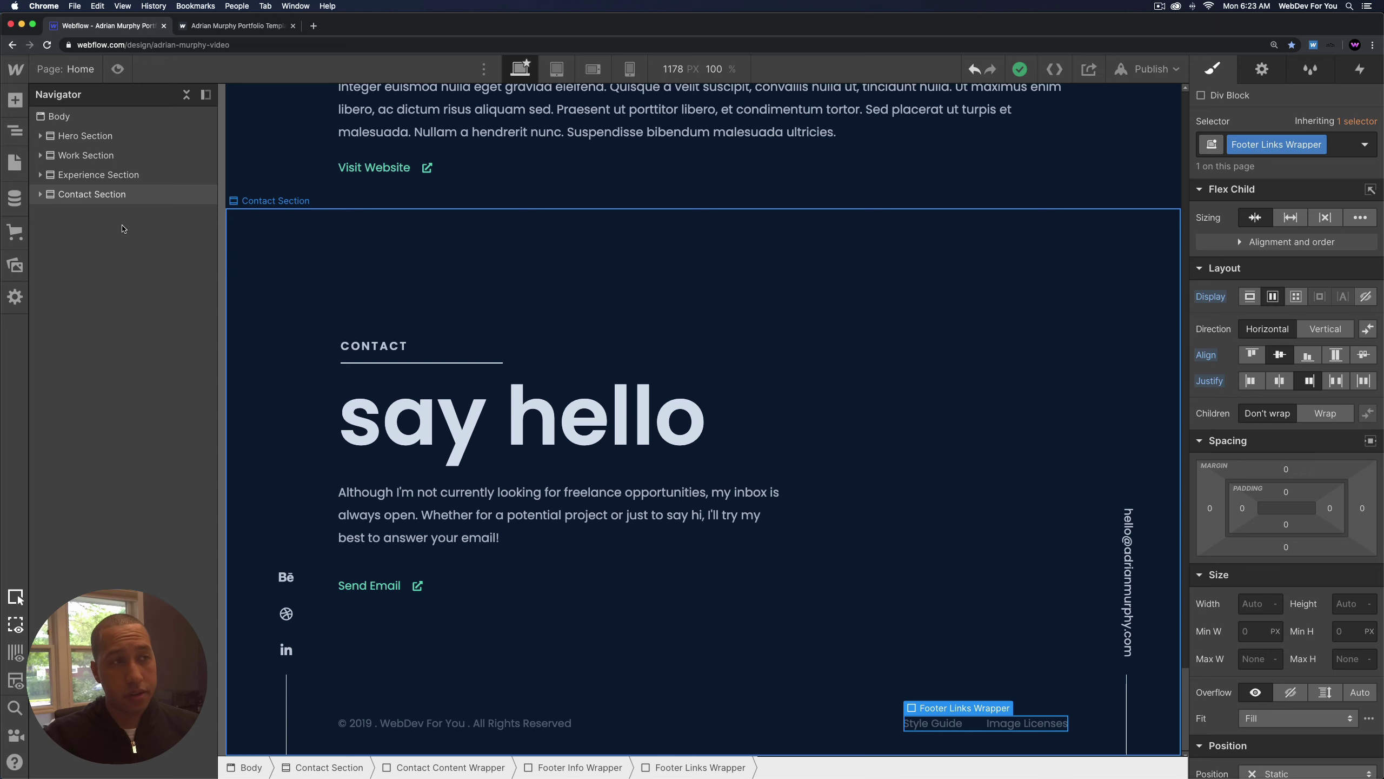
Scroll the canvas back up to the Hero section at the top of the page.
scroll(760, 377, "up", 15)
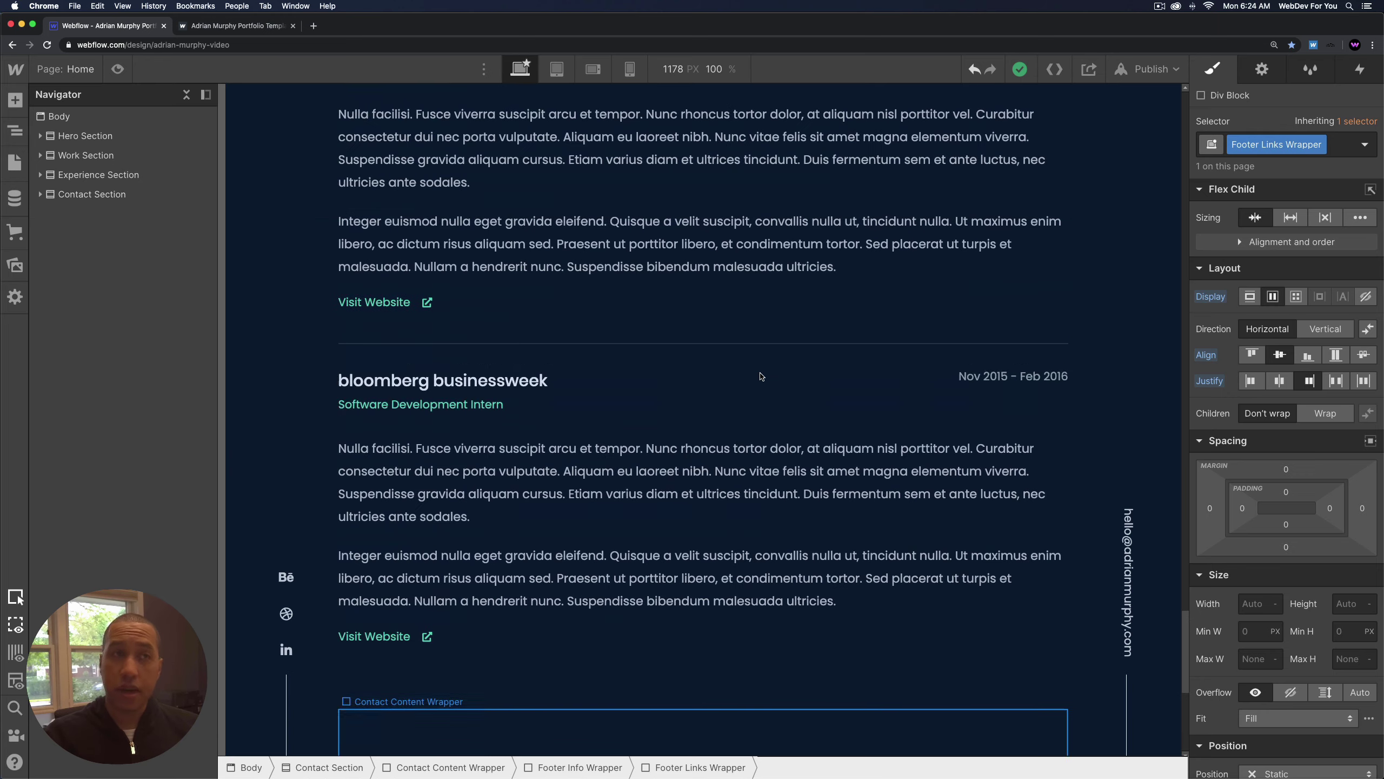
scroll(1177, 114, "up", 20)
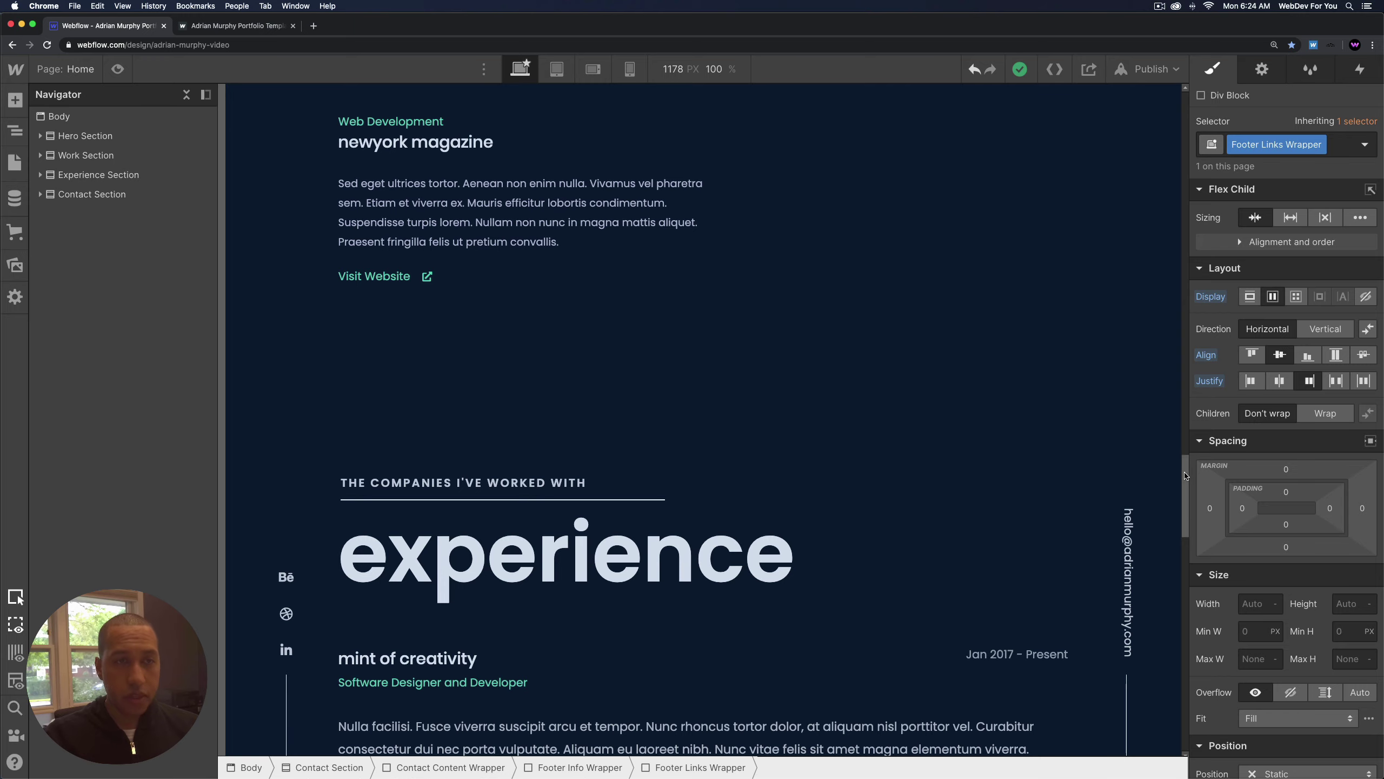
scroll(1177, 114, "up", 4)
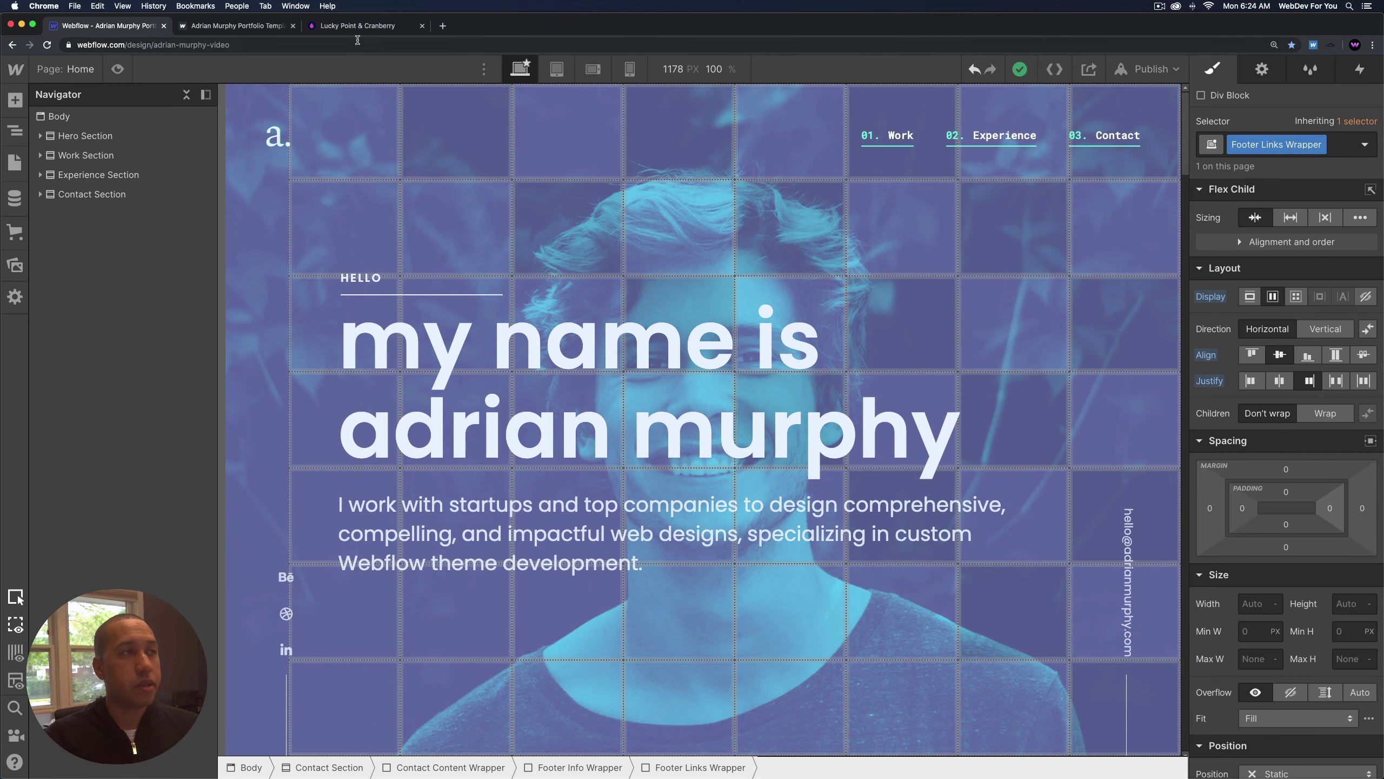
Open the Lucky Point #000C58 and Cranberry #E15280 pair in Pigment's Duotone tool, then return to Webflow.
left_click(358, 27)
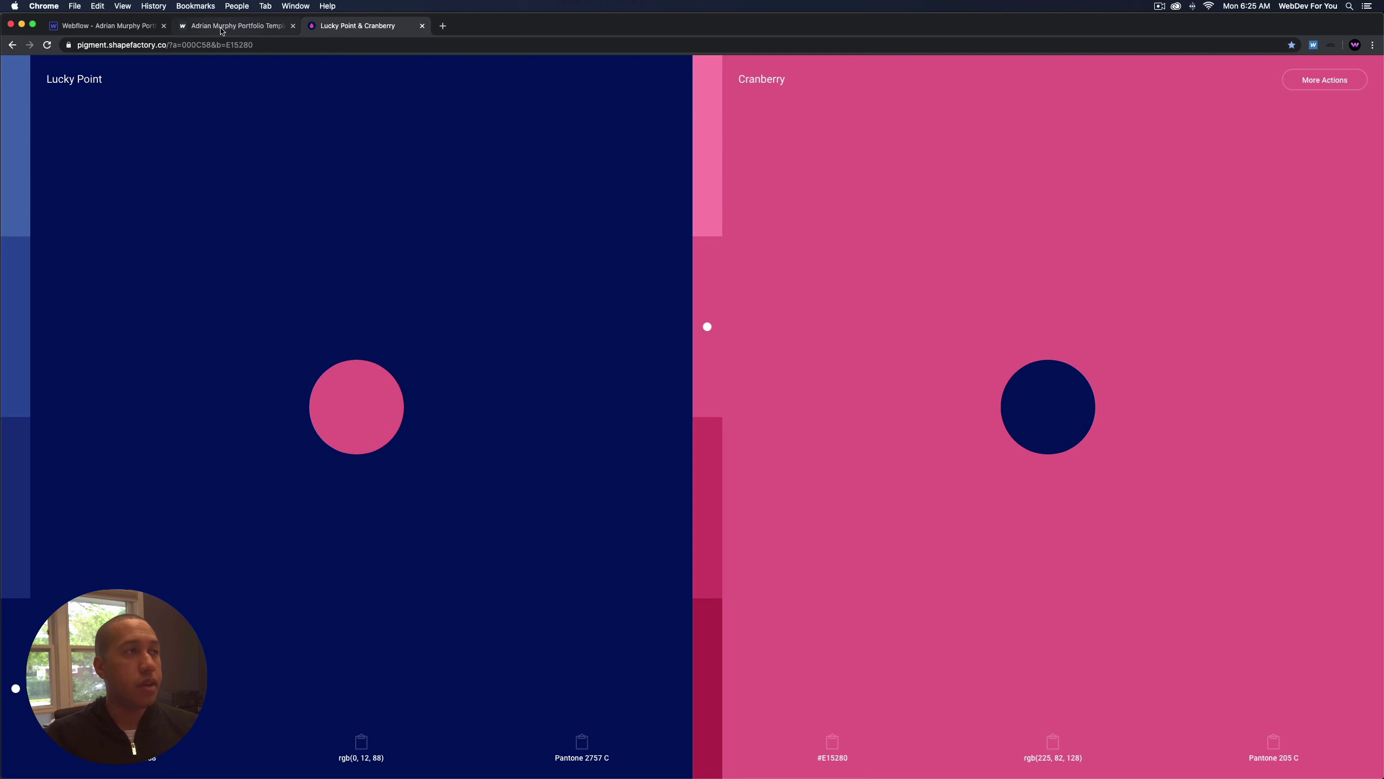
left_click(156, 26)
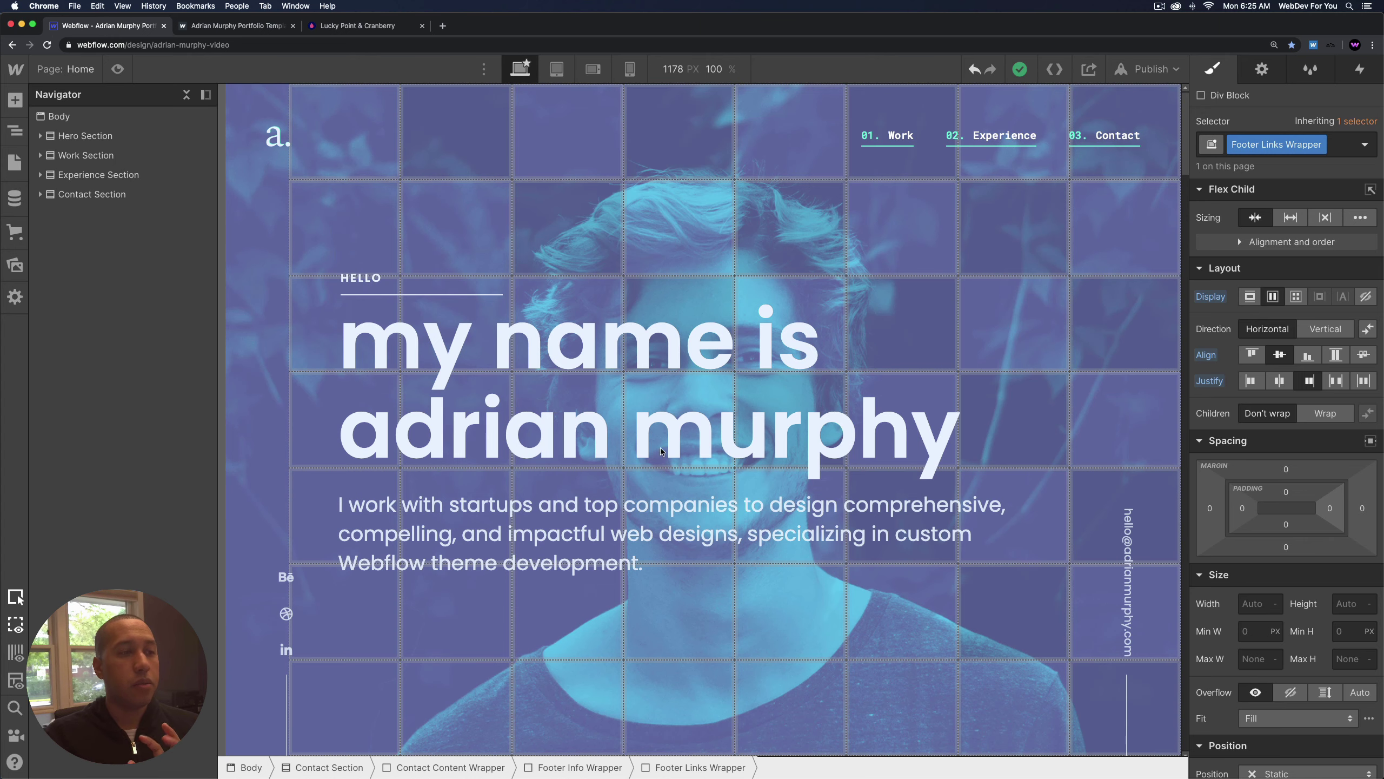
left_click(382, 27)
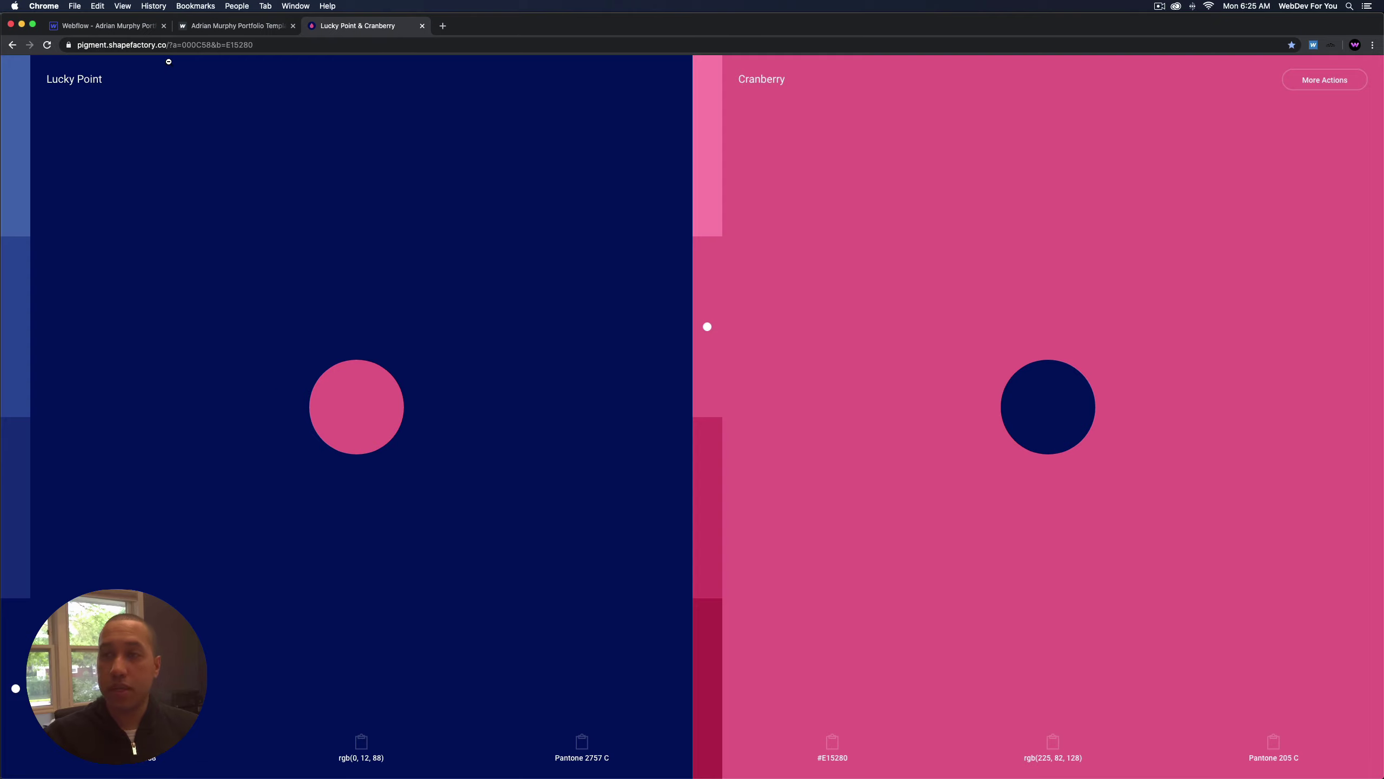
left_click(1316, 76)
left_click(1310, 180)
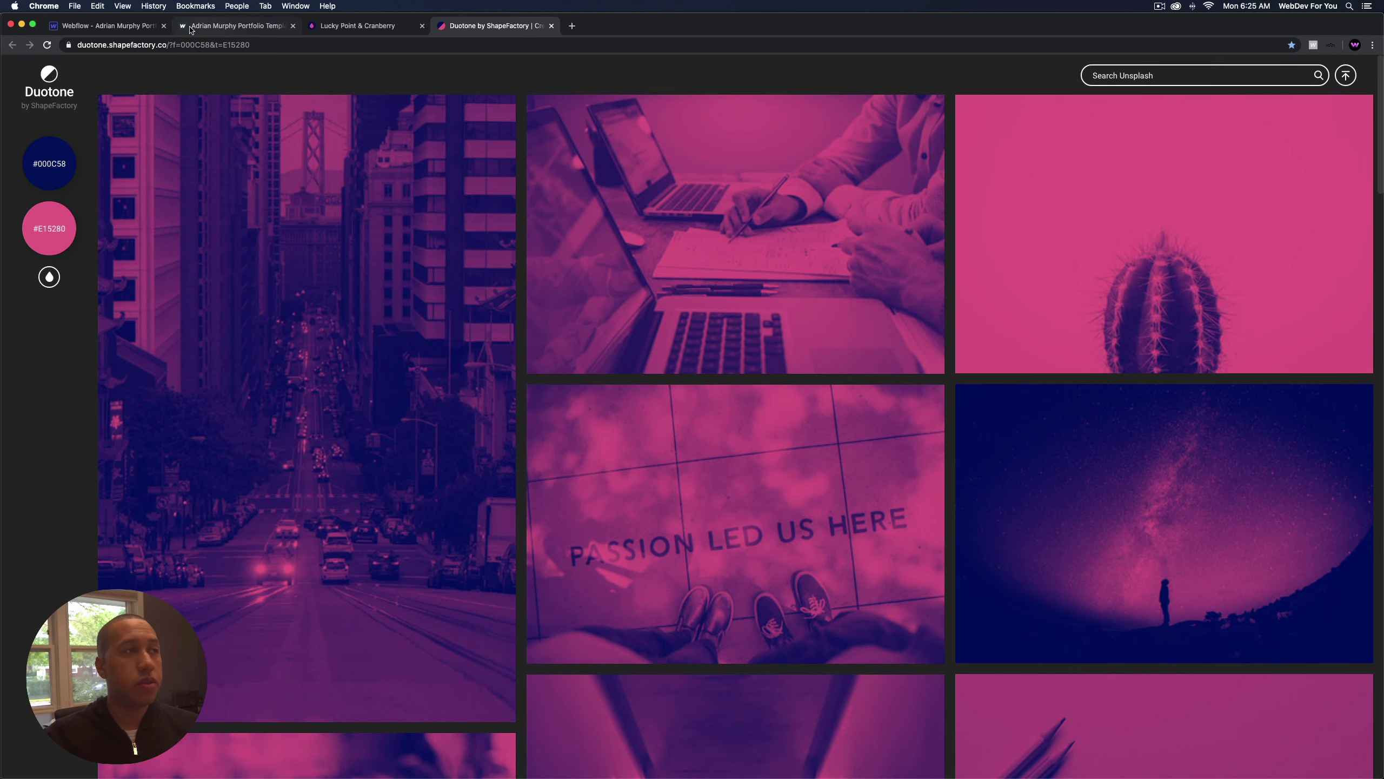
left_click(118, 26)
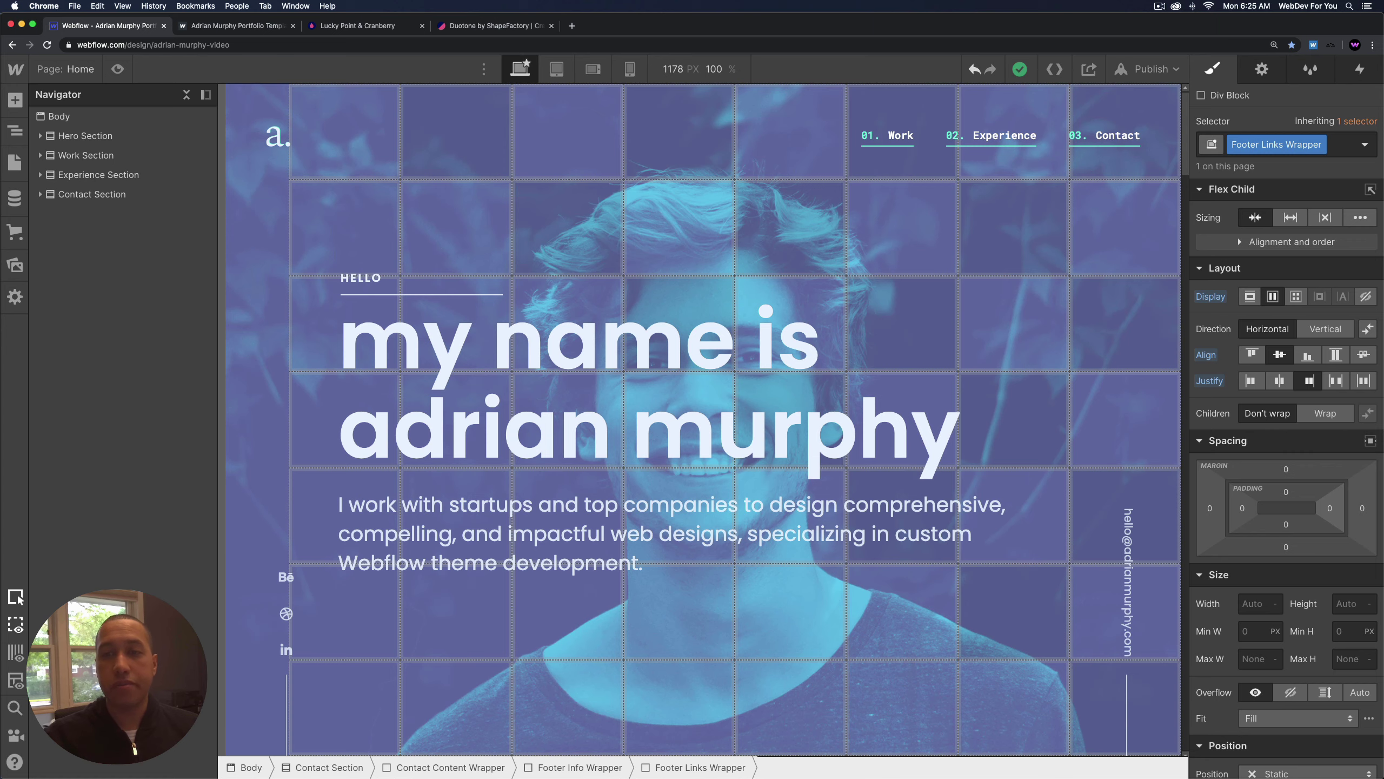
Upload all 18 duotone PNGs from the Finder folder into the Assets library.
key("super+Tab")
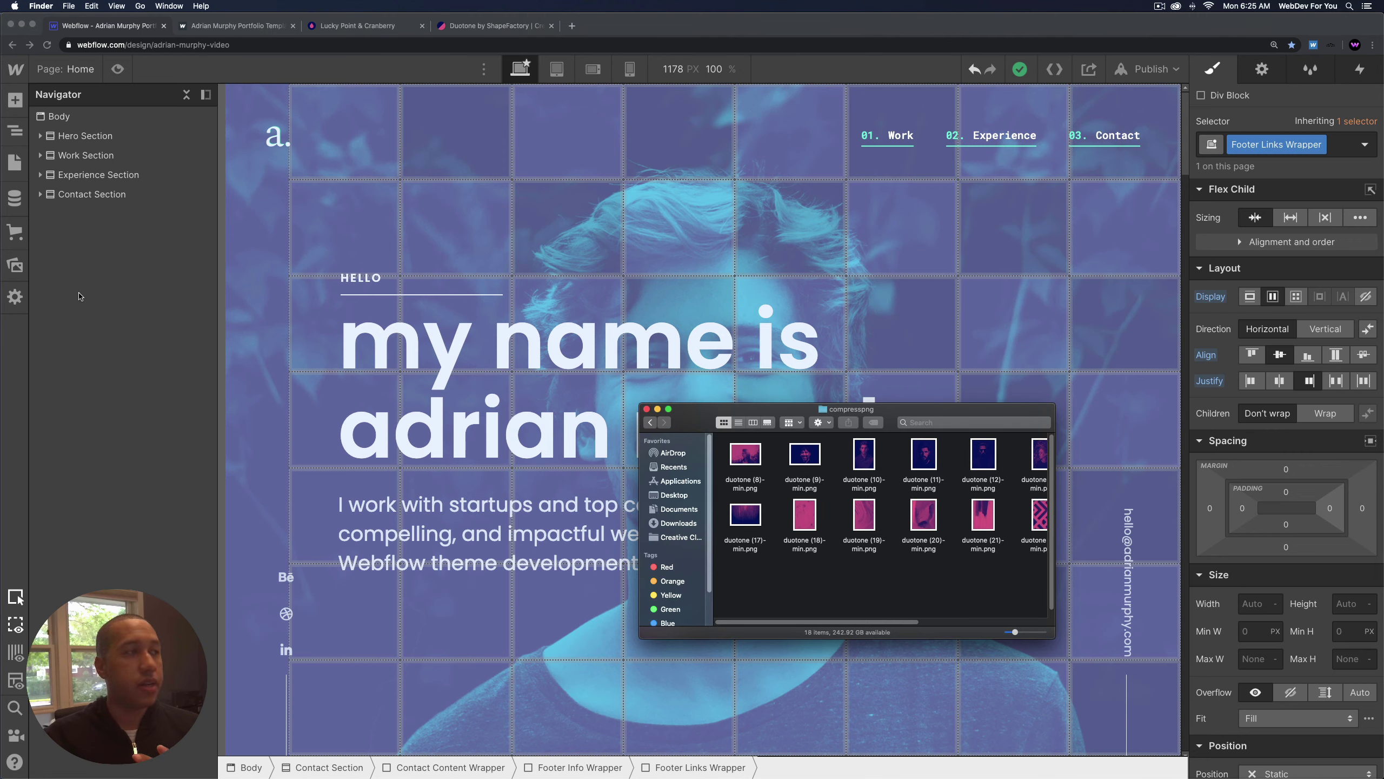
key("super+Tab")
left_click(13, 268)
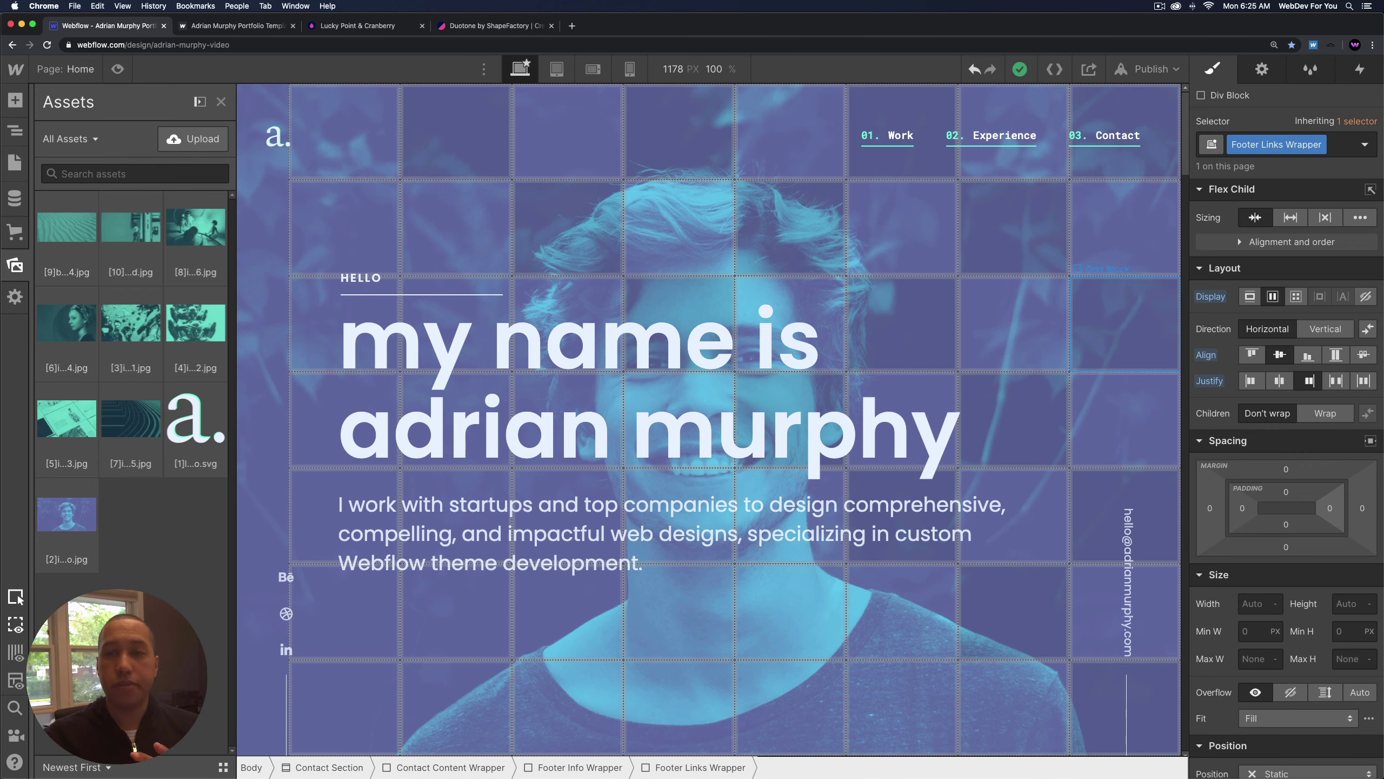
key("super+Tab")
key("super+a")
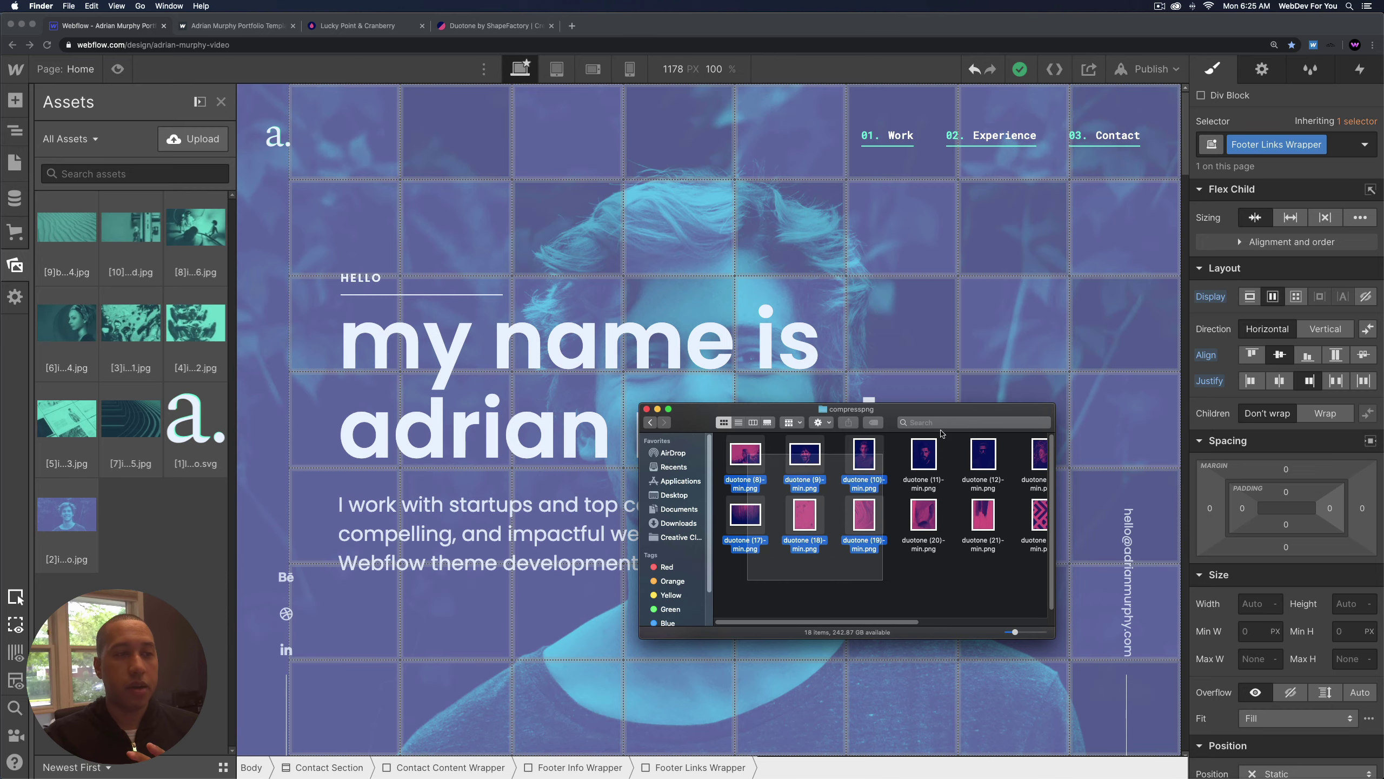
left_click_drag(837, 458, 131, 553)
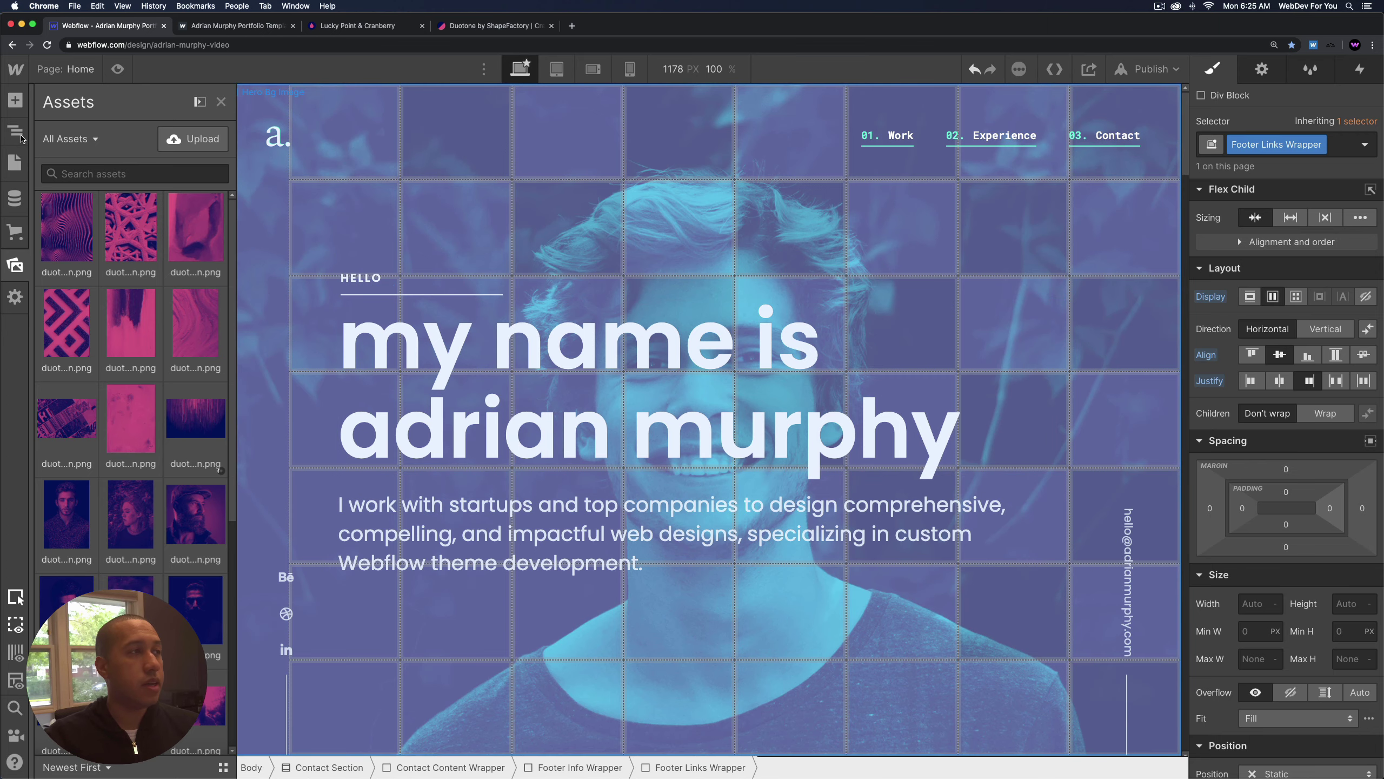
Collapse the Logo Wrapper, Hero Content and Footer Block layers to reach Hero Bg Image.
left_click(19, 134)
left_click(20, 134)
left_click(20, 134)
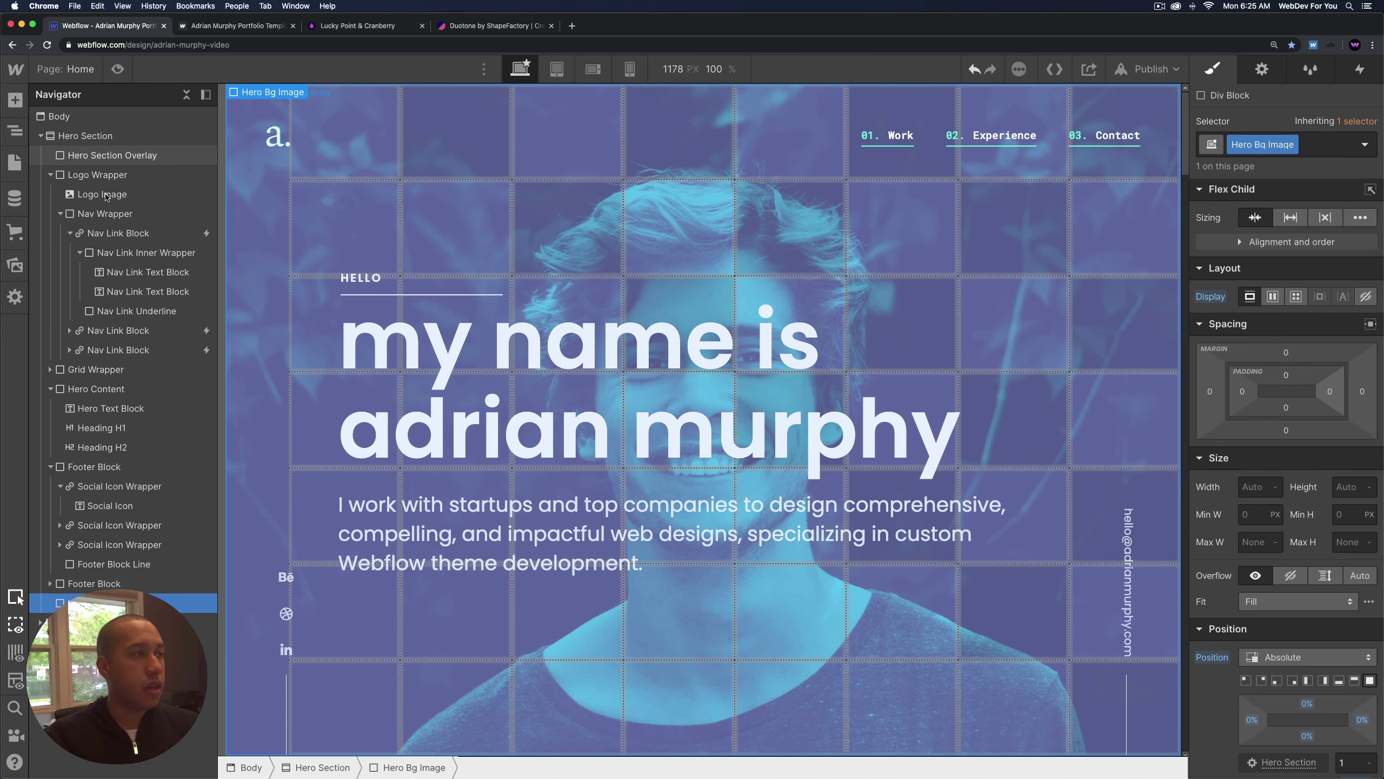
left_click(51, 175)
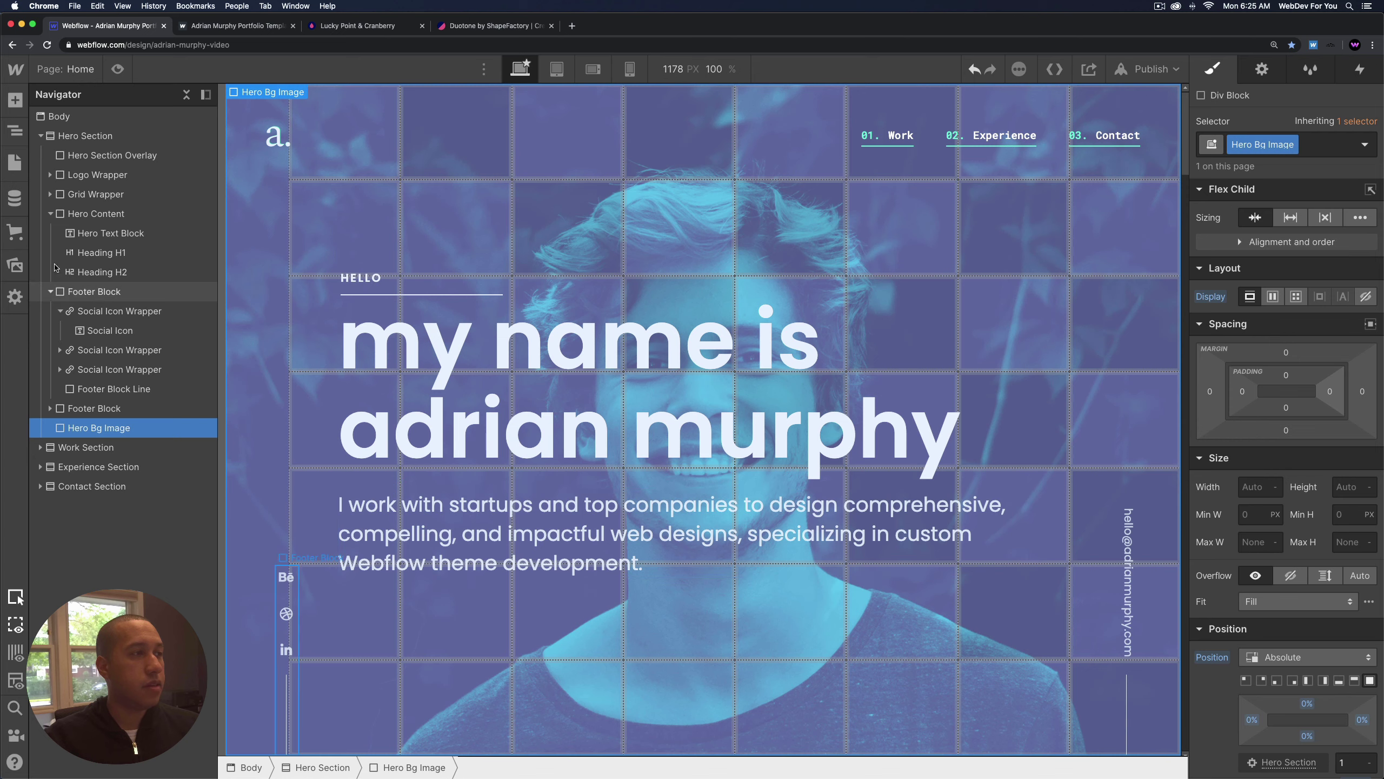
left_click(51, 213)
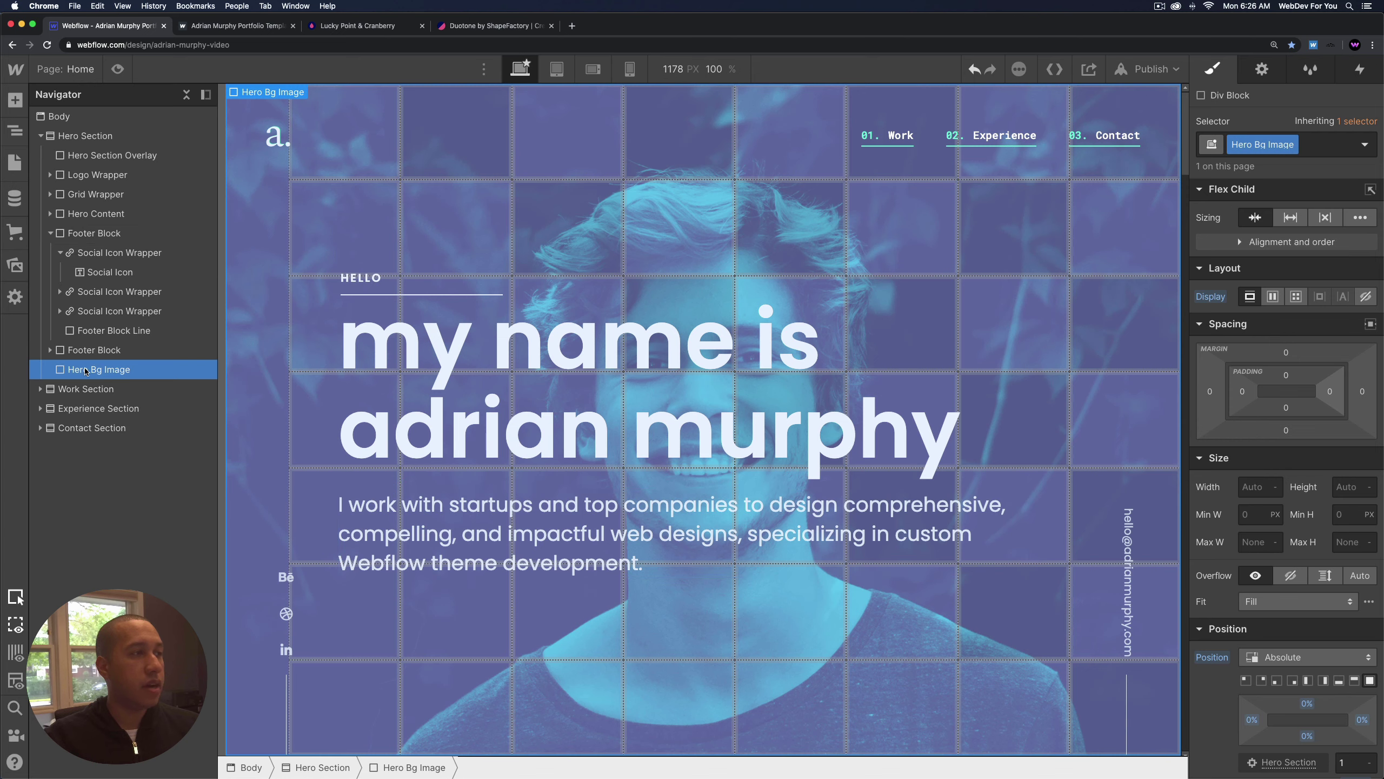
left_click(50, 233)
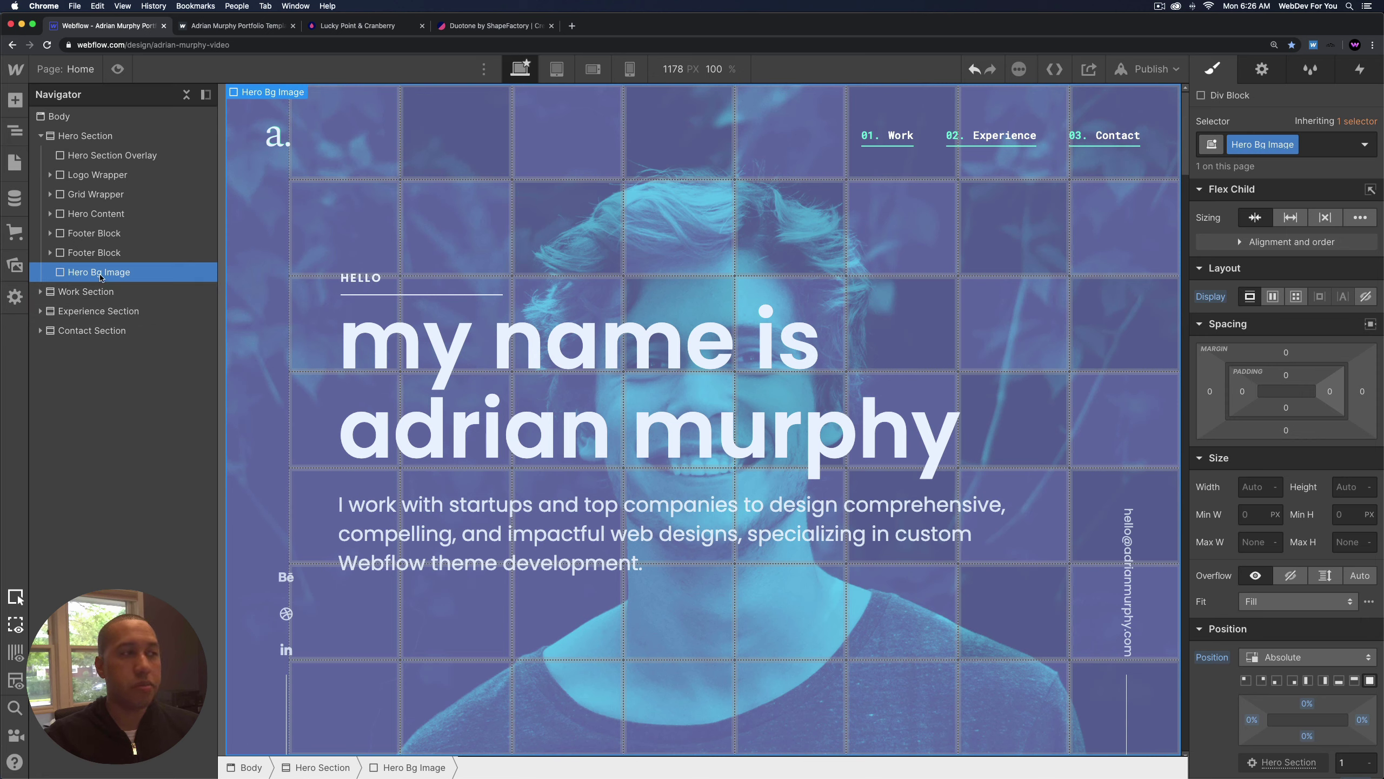
scroll(1265, 396, "down", 2)
scroll(1265, 397, "down", 12)
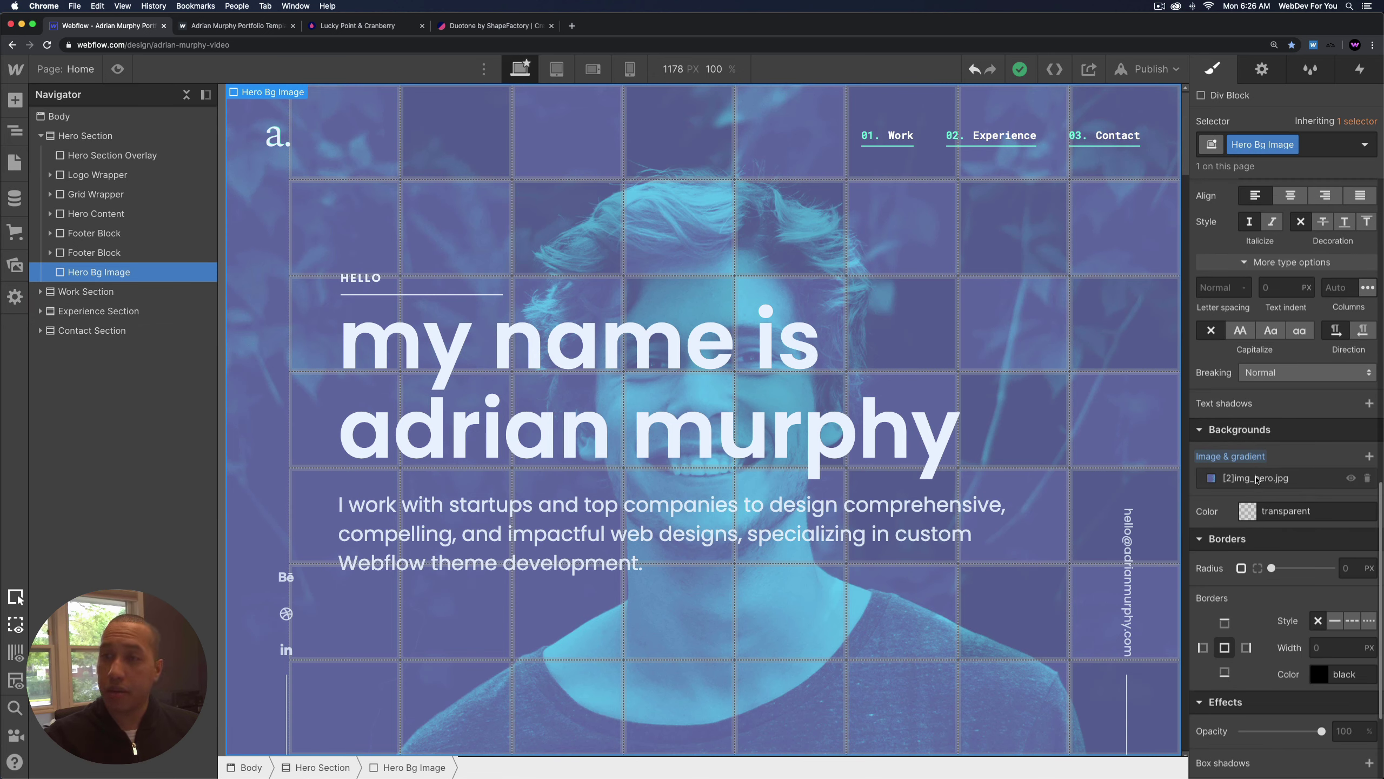
Swap the hero background image to duotone (11)-min.png and check it in preview.
left_click(1271, 479)
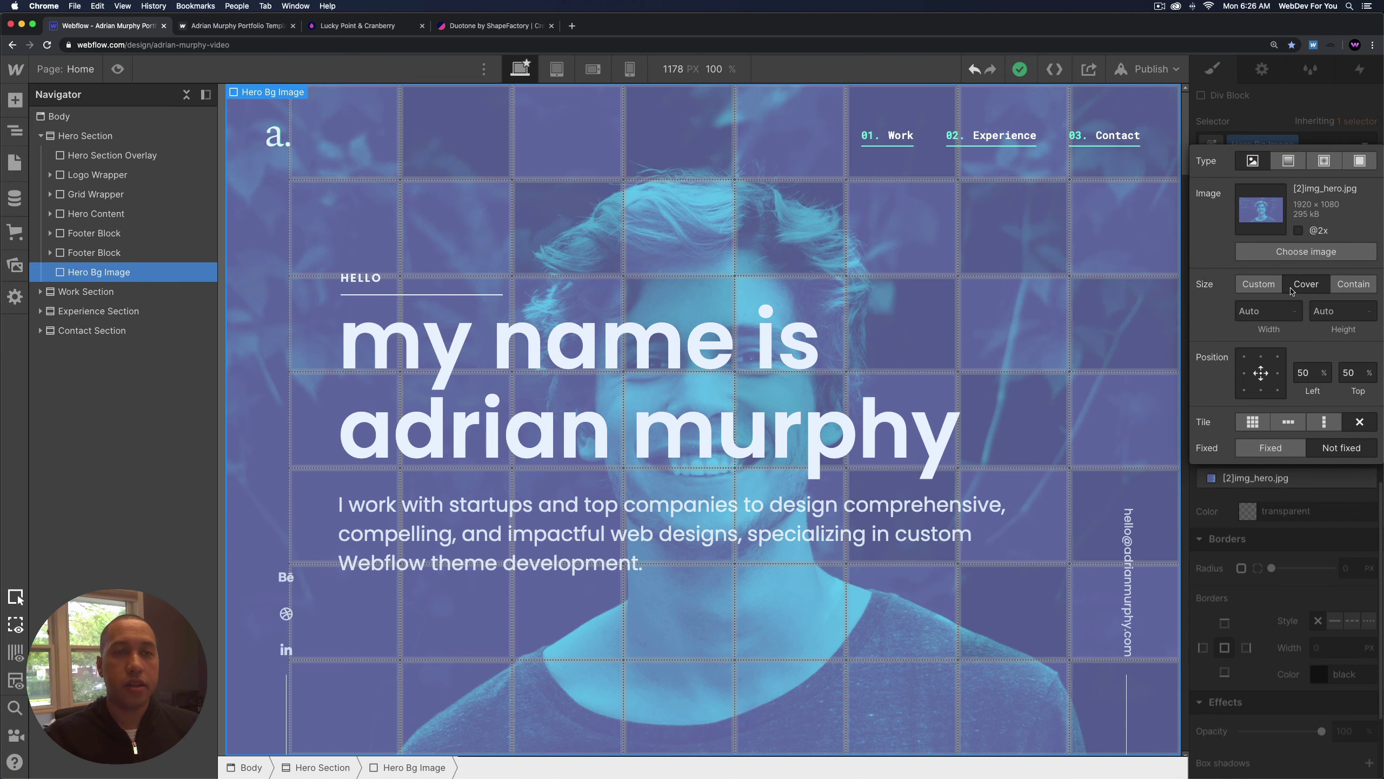
left_click(1306, 251)
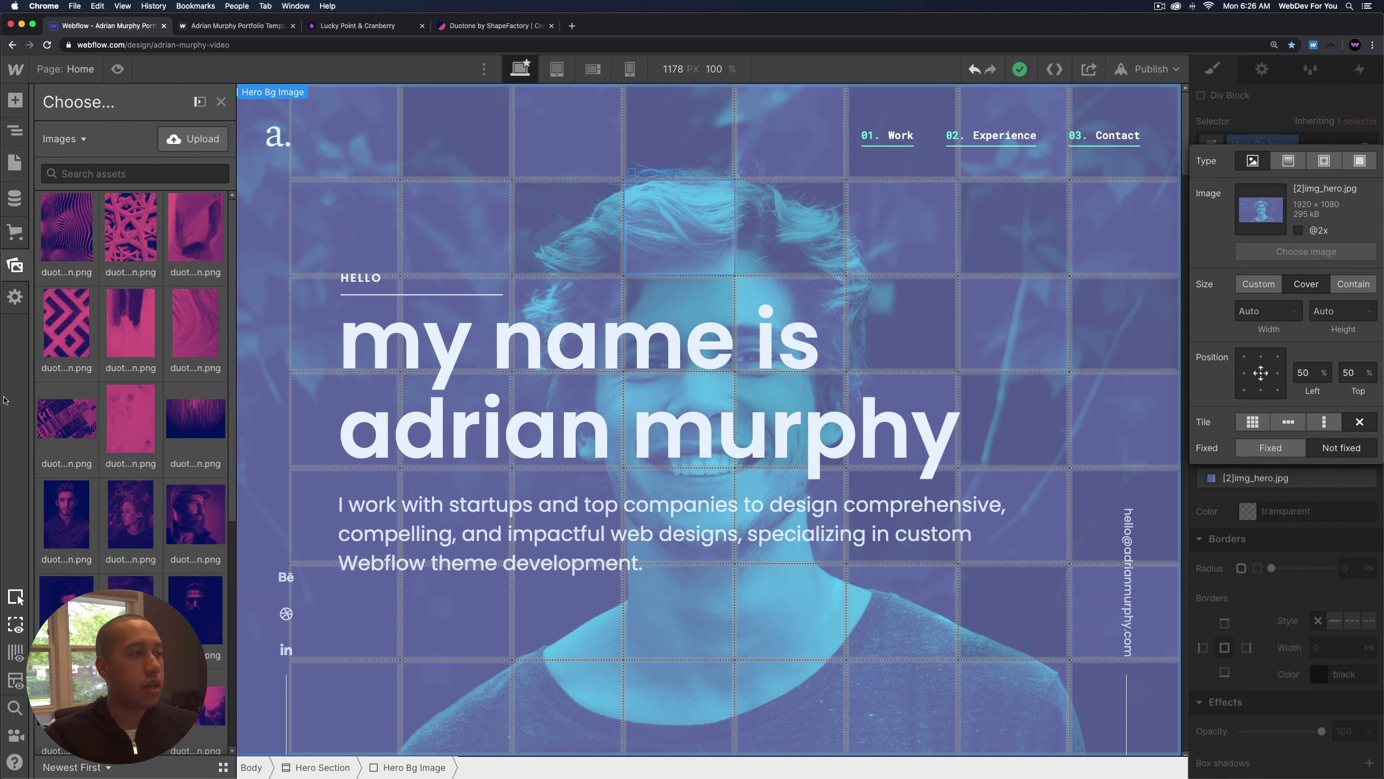
left_click(66, 513)
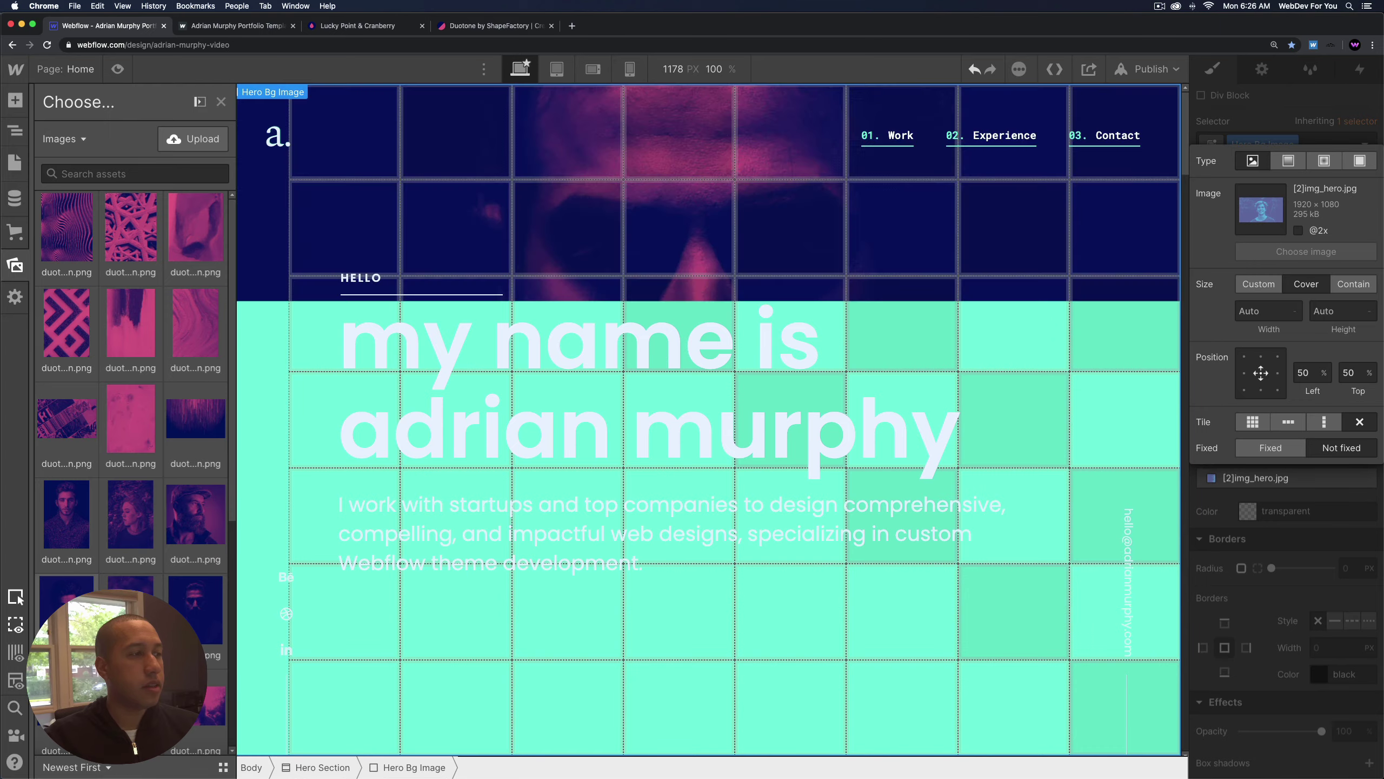
key("Escape")
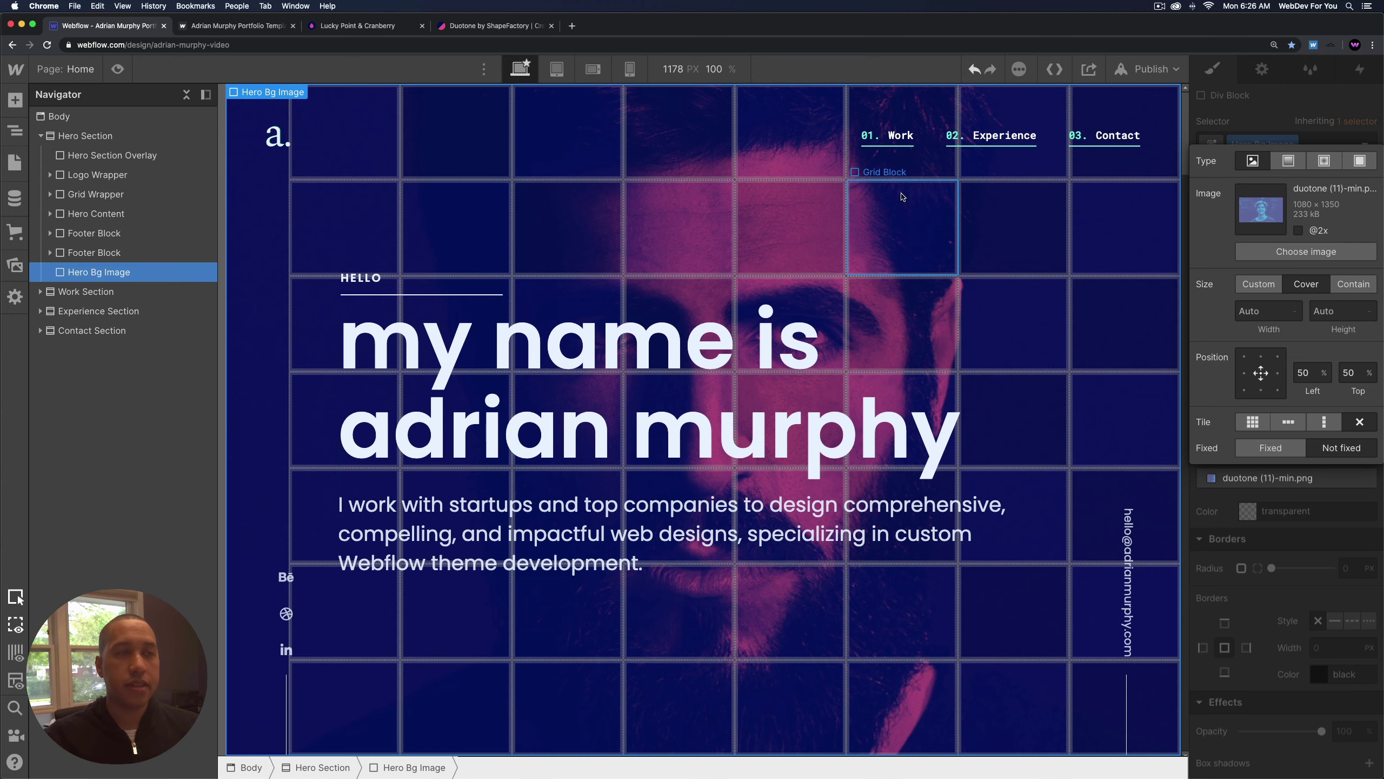
left_click(116, 69)
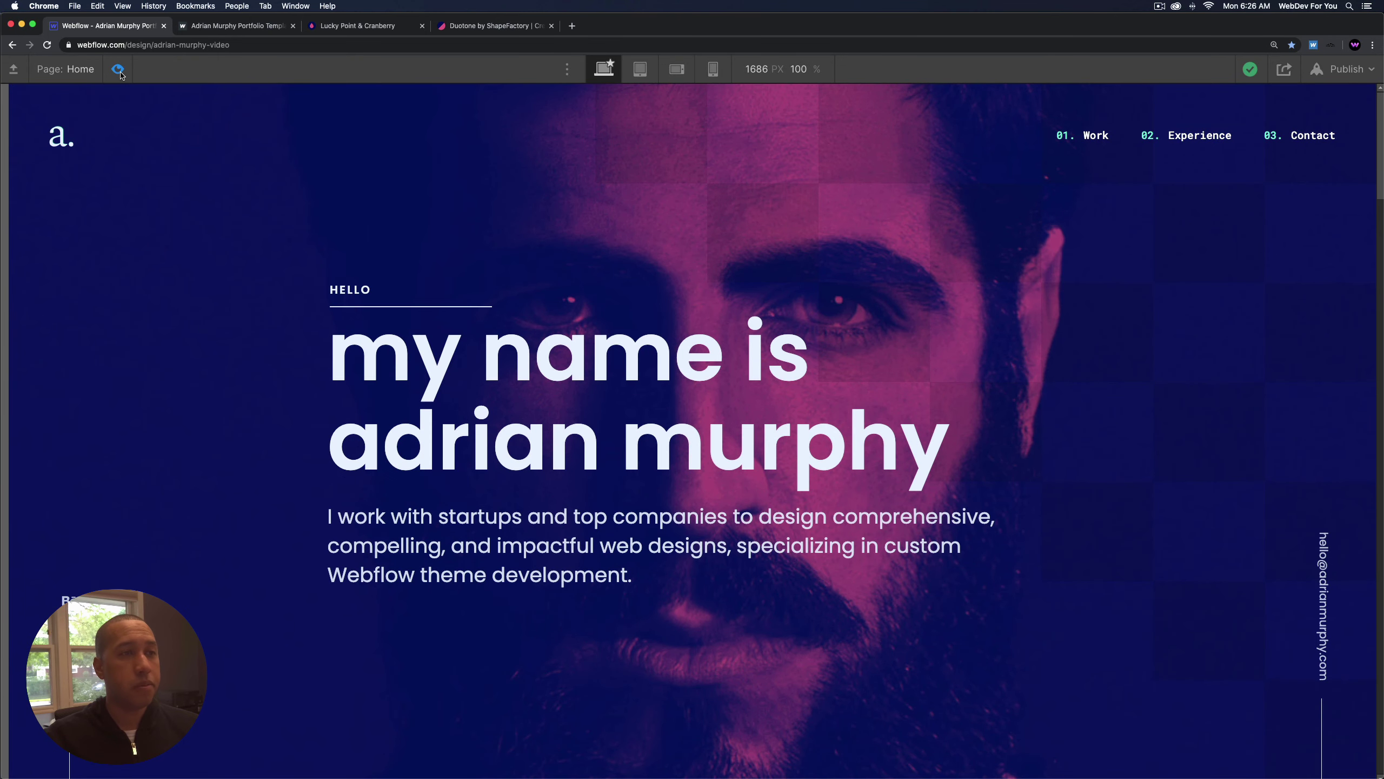
key("super+shift+p")
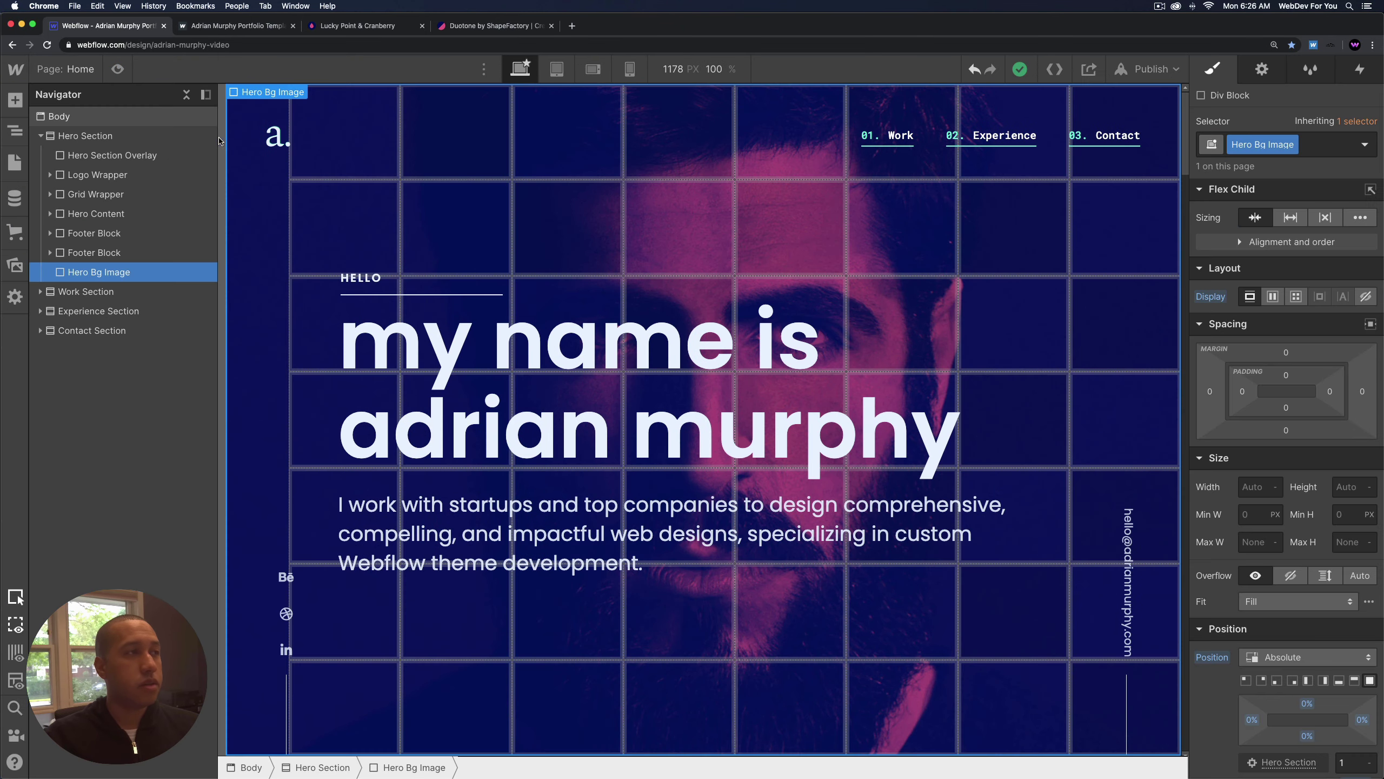
Inspect the Hero Section Overlay's aquamarine #64ffd9 background colour, then show the site pages list.
left_click(110, 156)
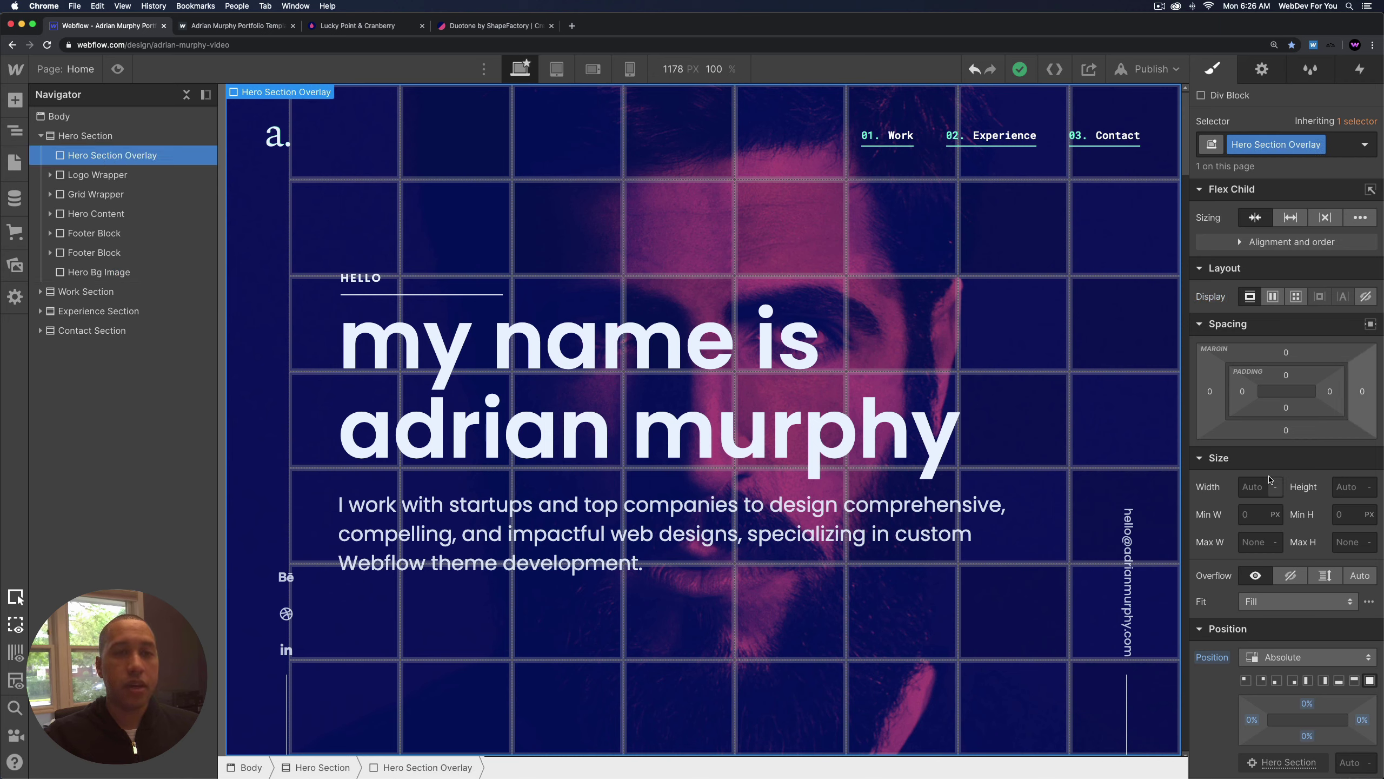
scroll(1270, 479, "down", 8)
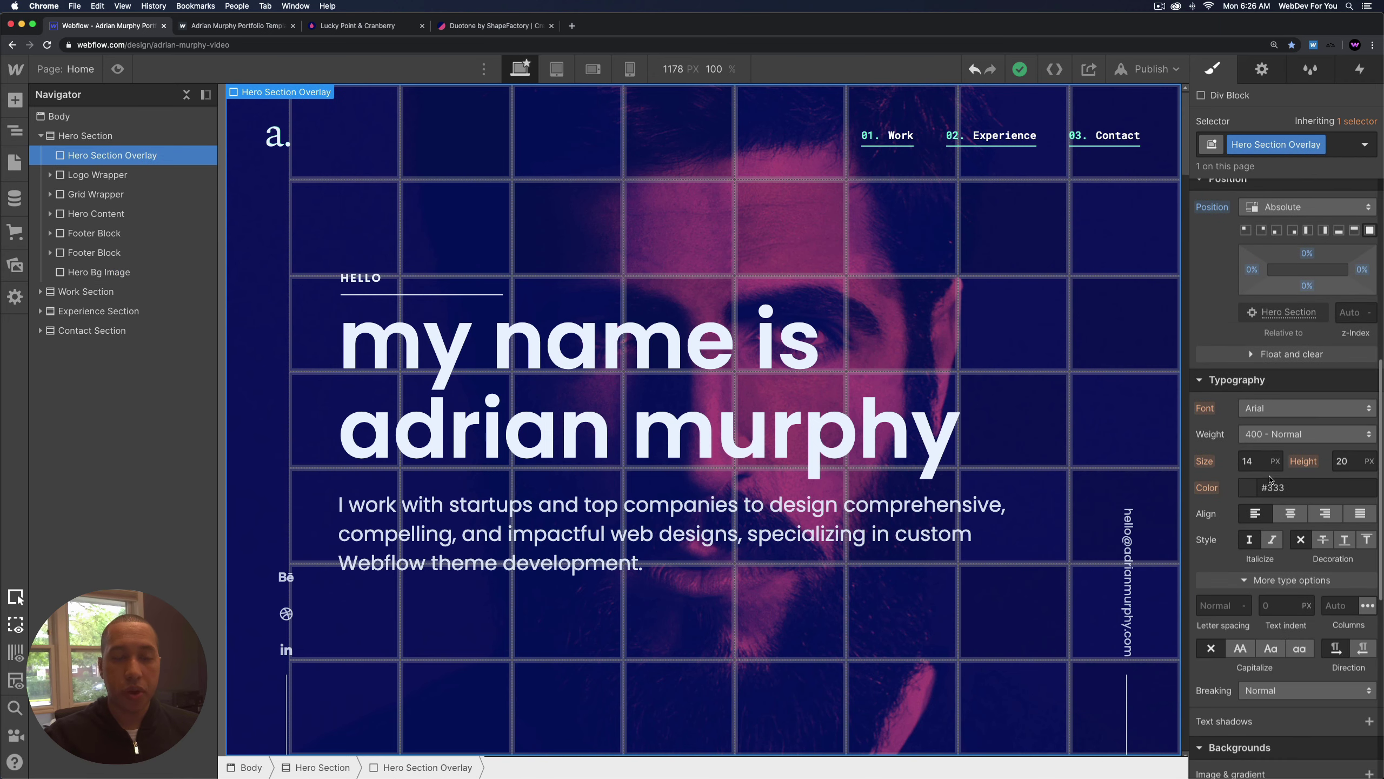
scroll(1269, 479, "down", 5)
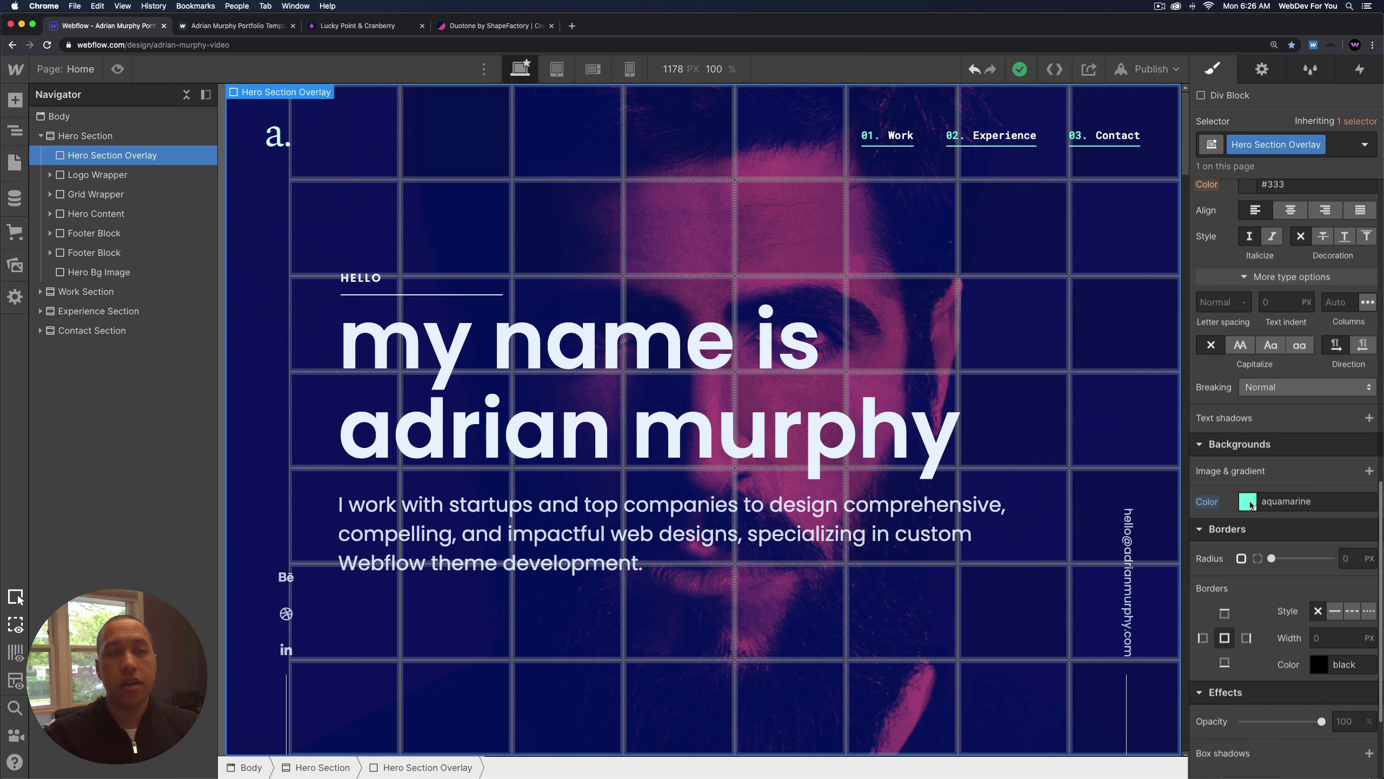
left_click(1249, 503)
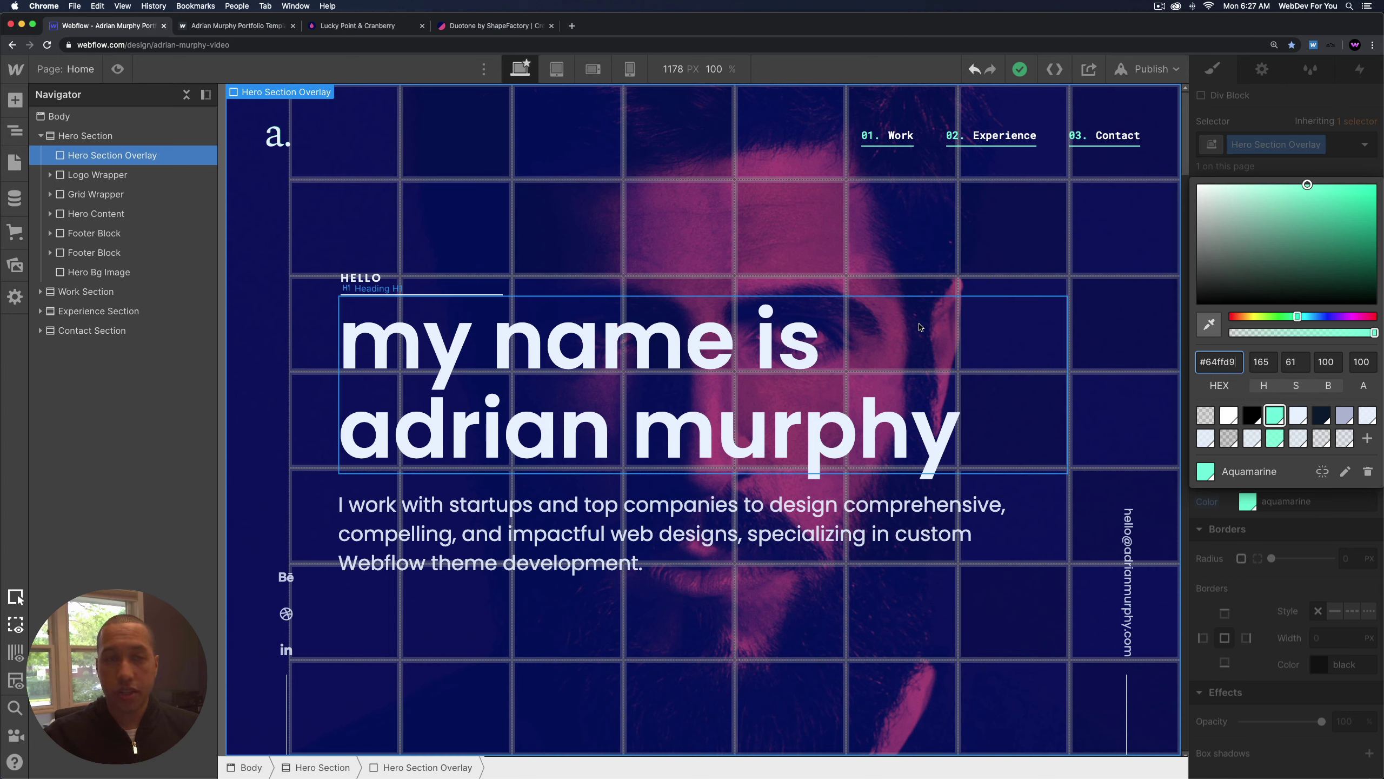
left_click(14, 162)
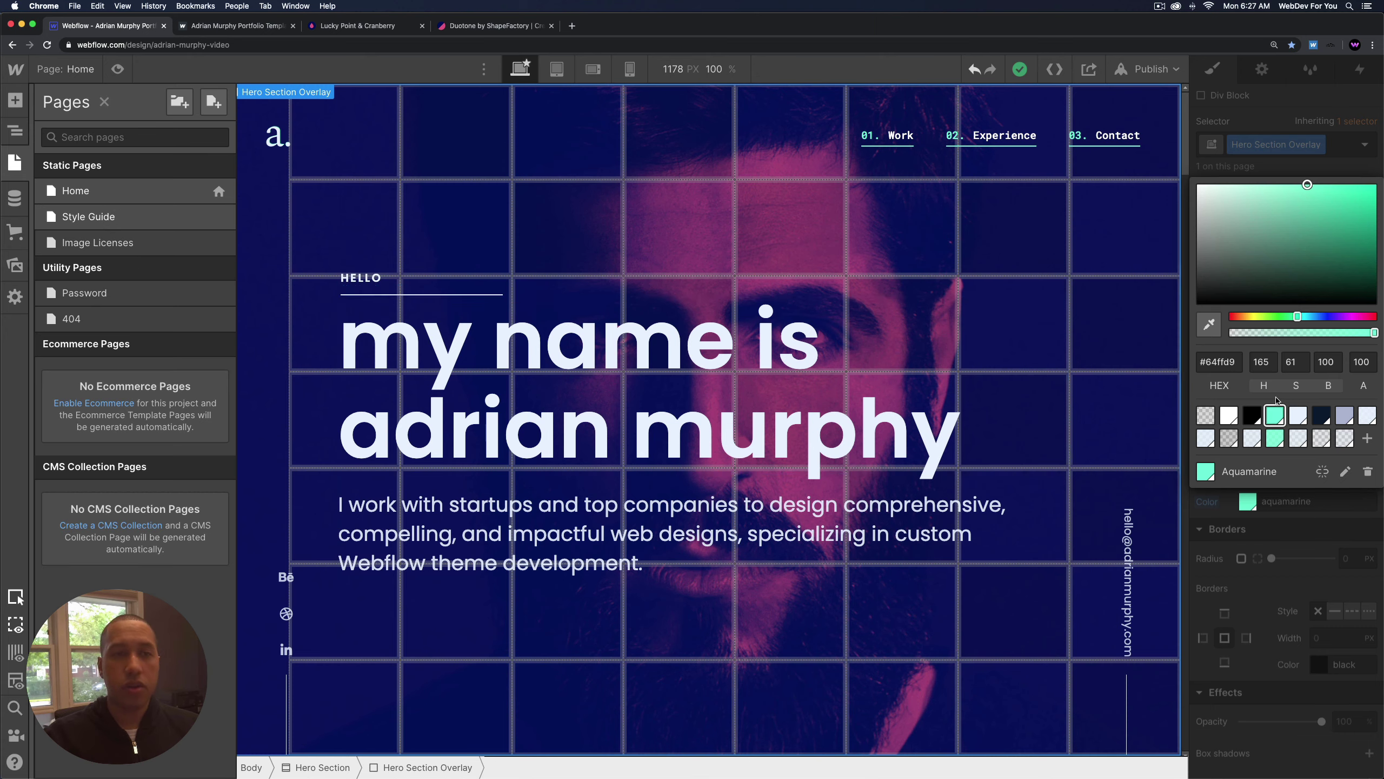
left_click(95, 217)
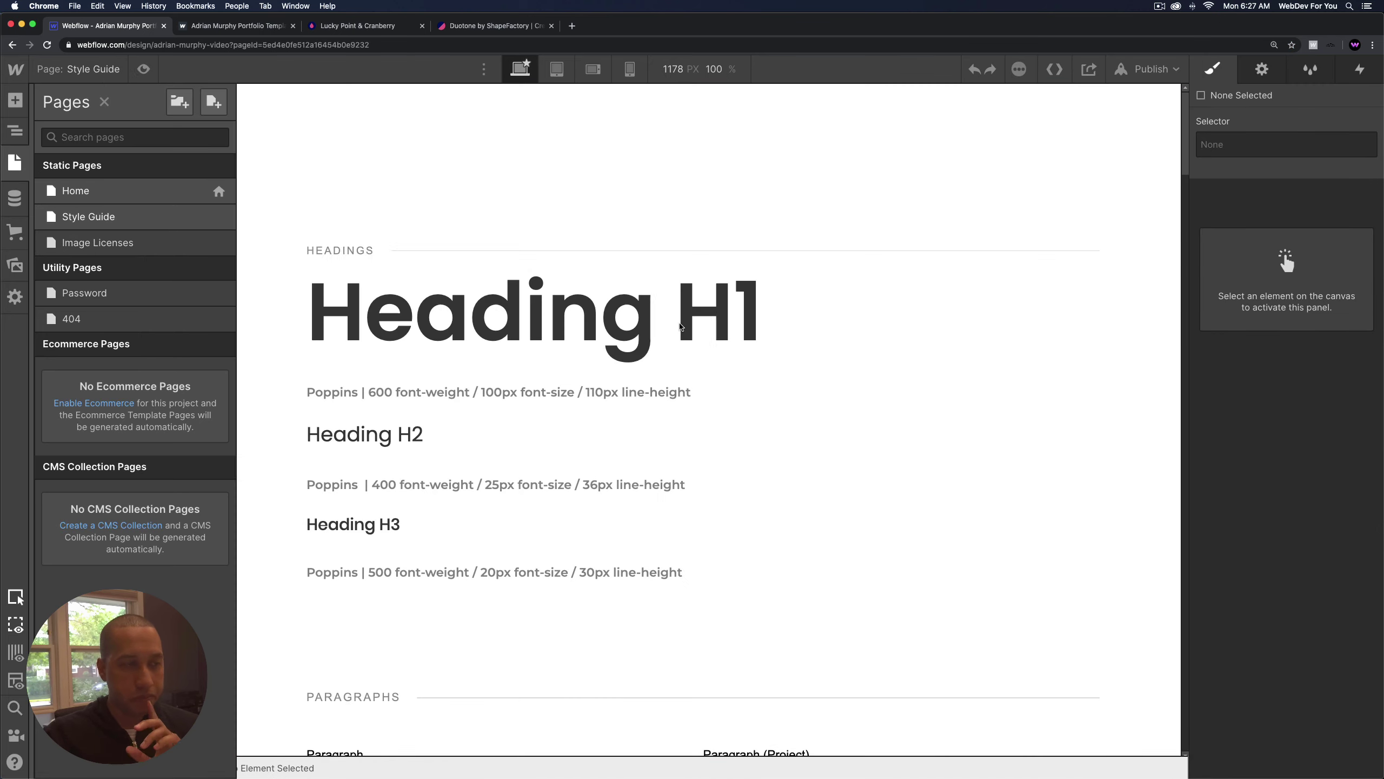
scroll(709, 335, "down", 20)
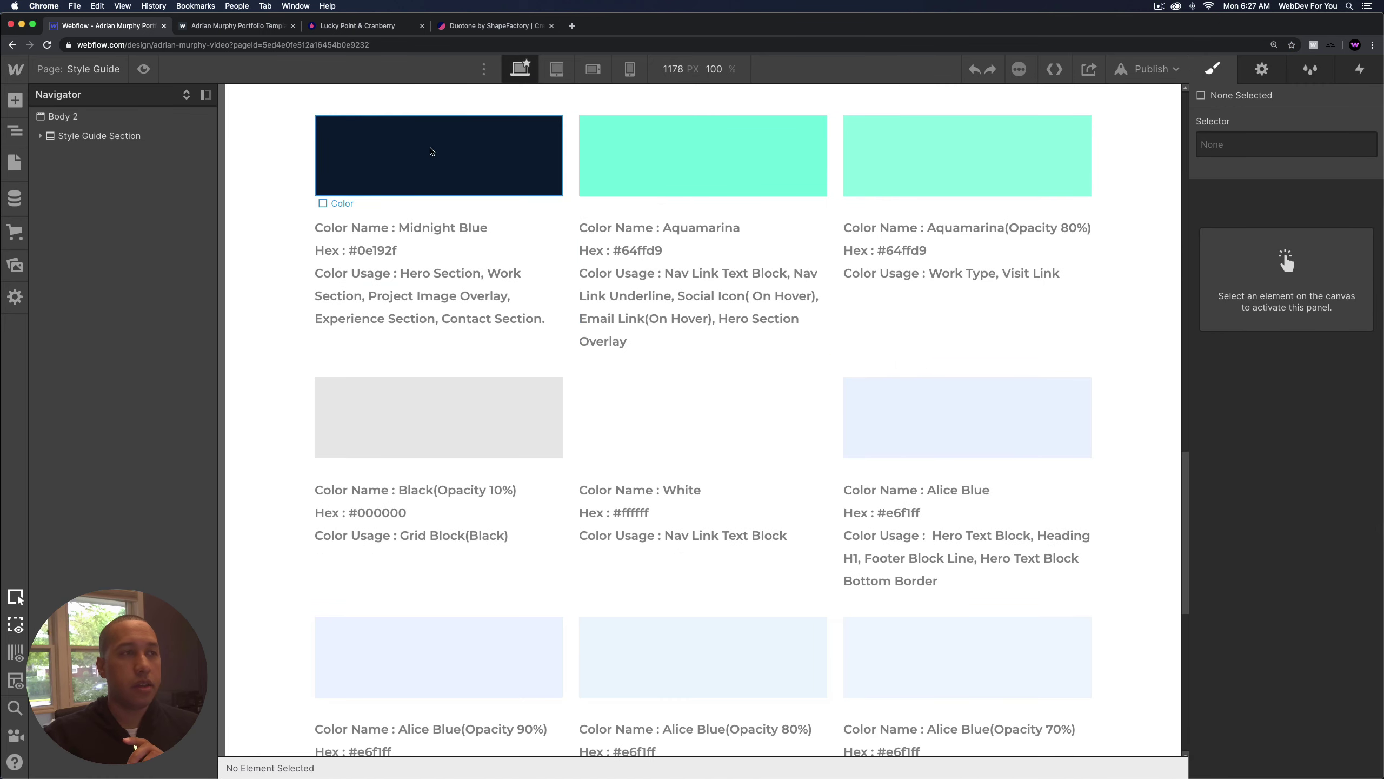
scroll(541, 427, "down", 2)
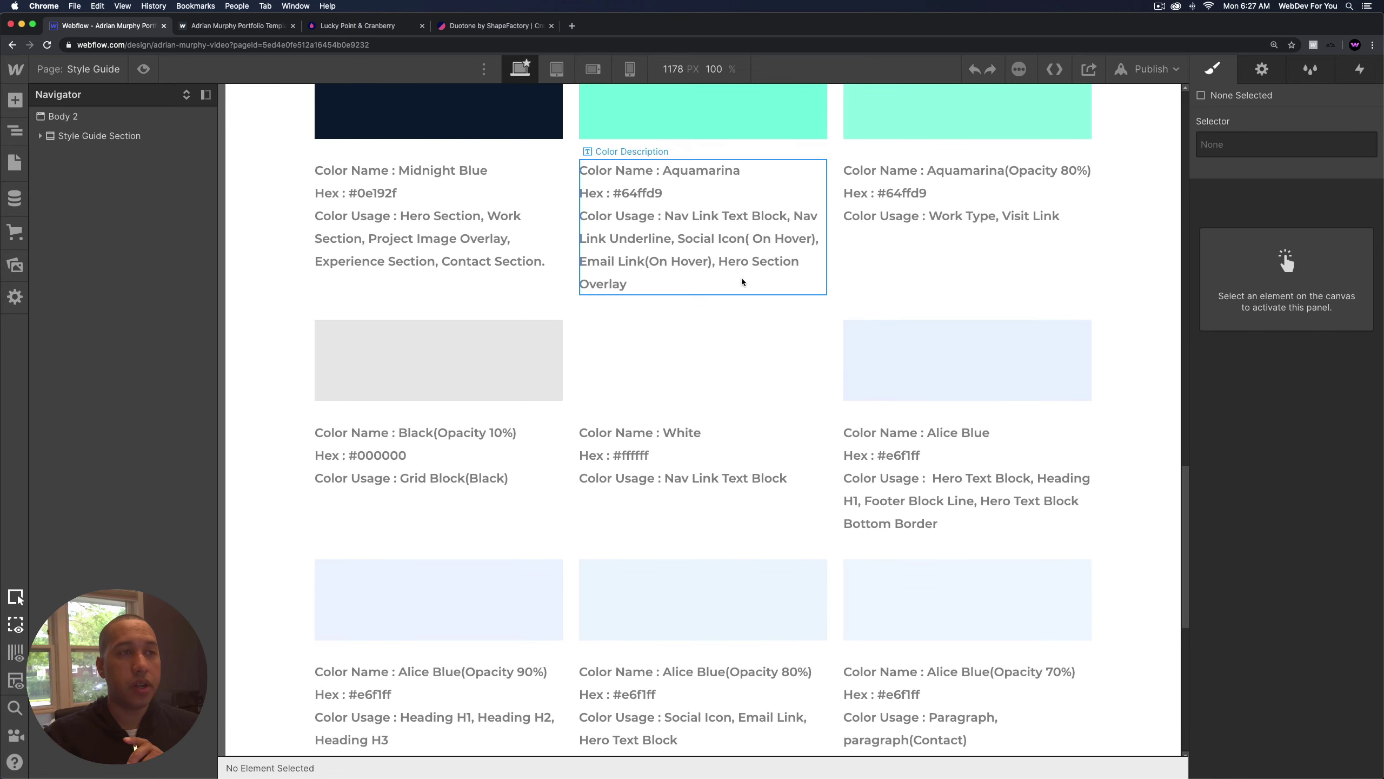
scroll(742, 281, "down", 9)
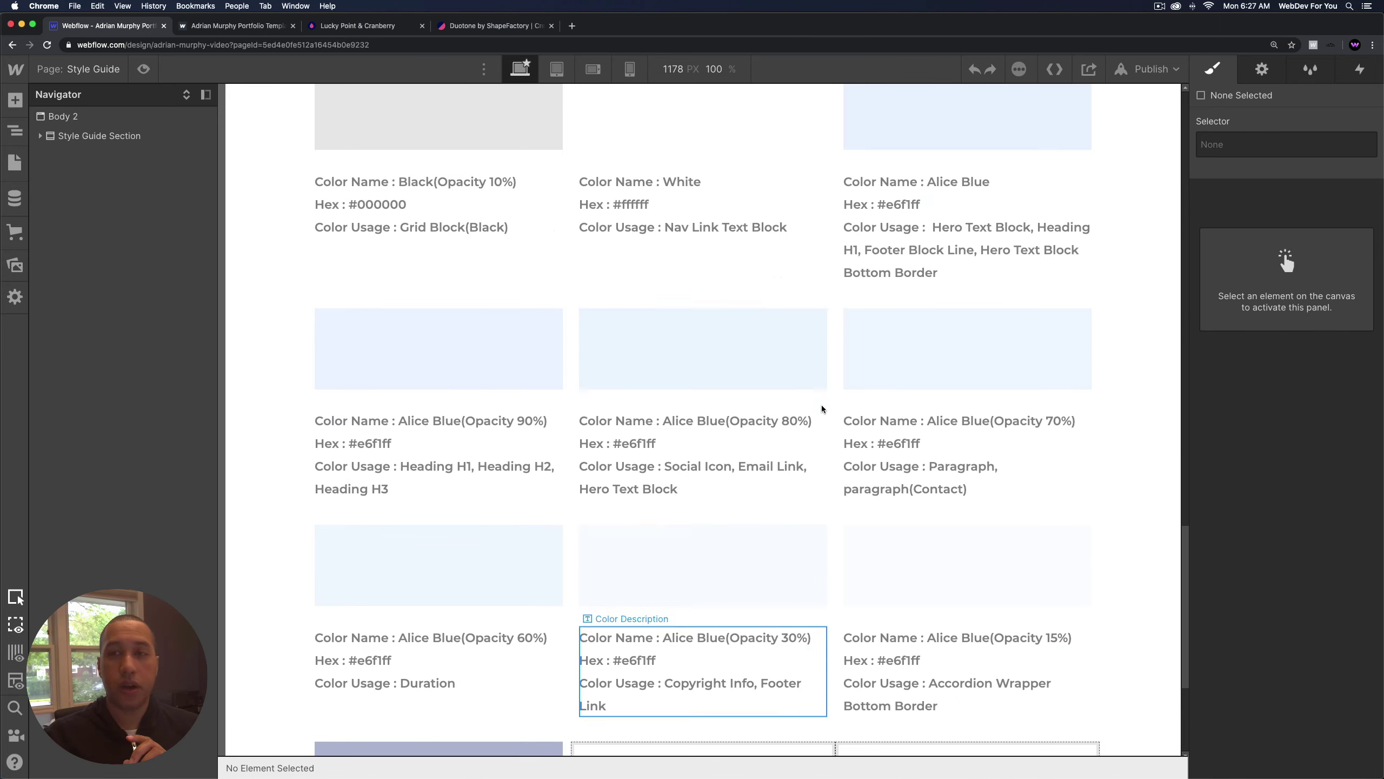
scroll(822, 408, "up", 20)
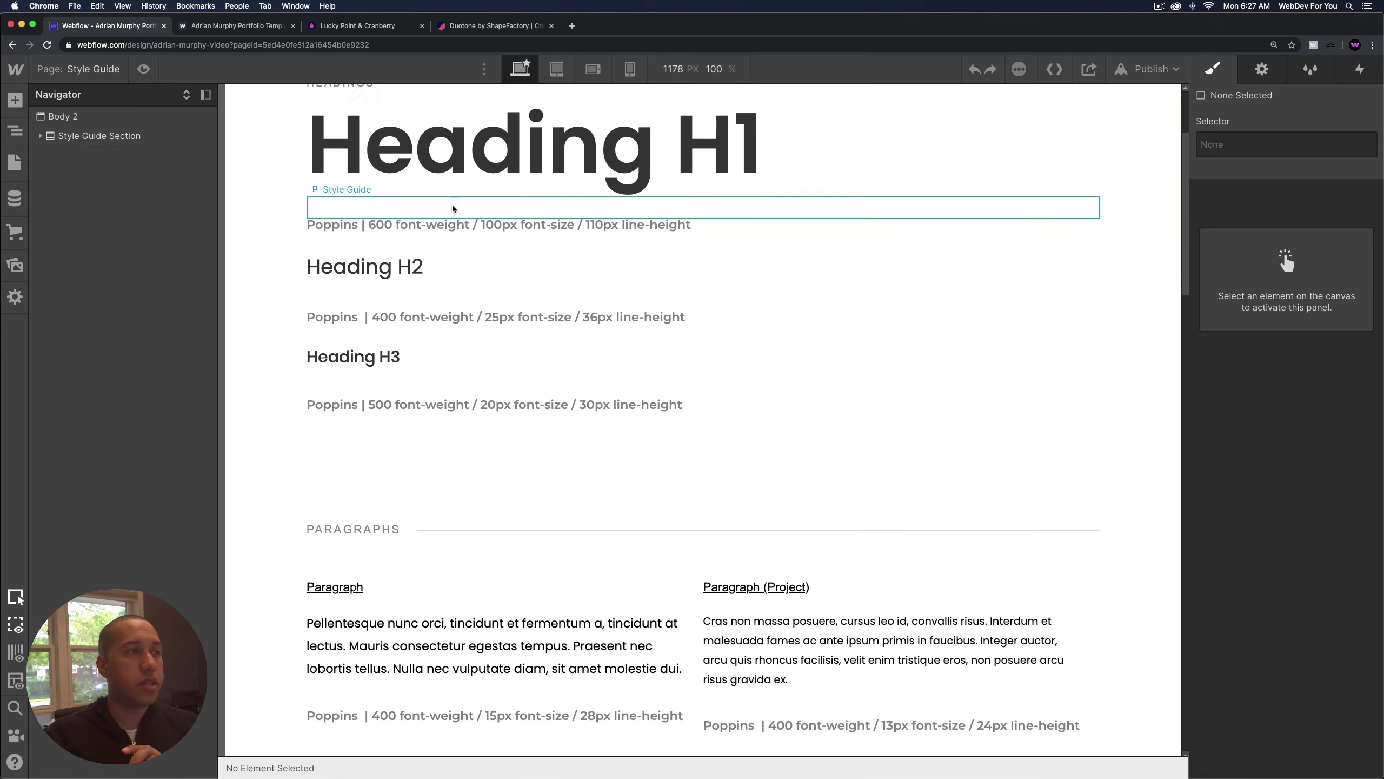
left_click(14, 161)
left_click(81, 191)
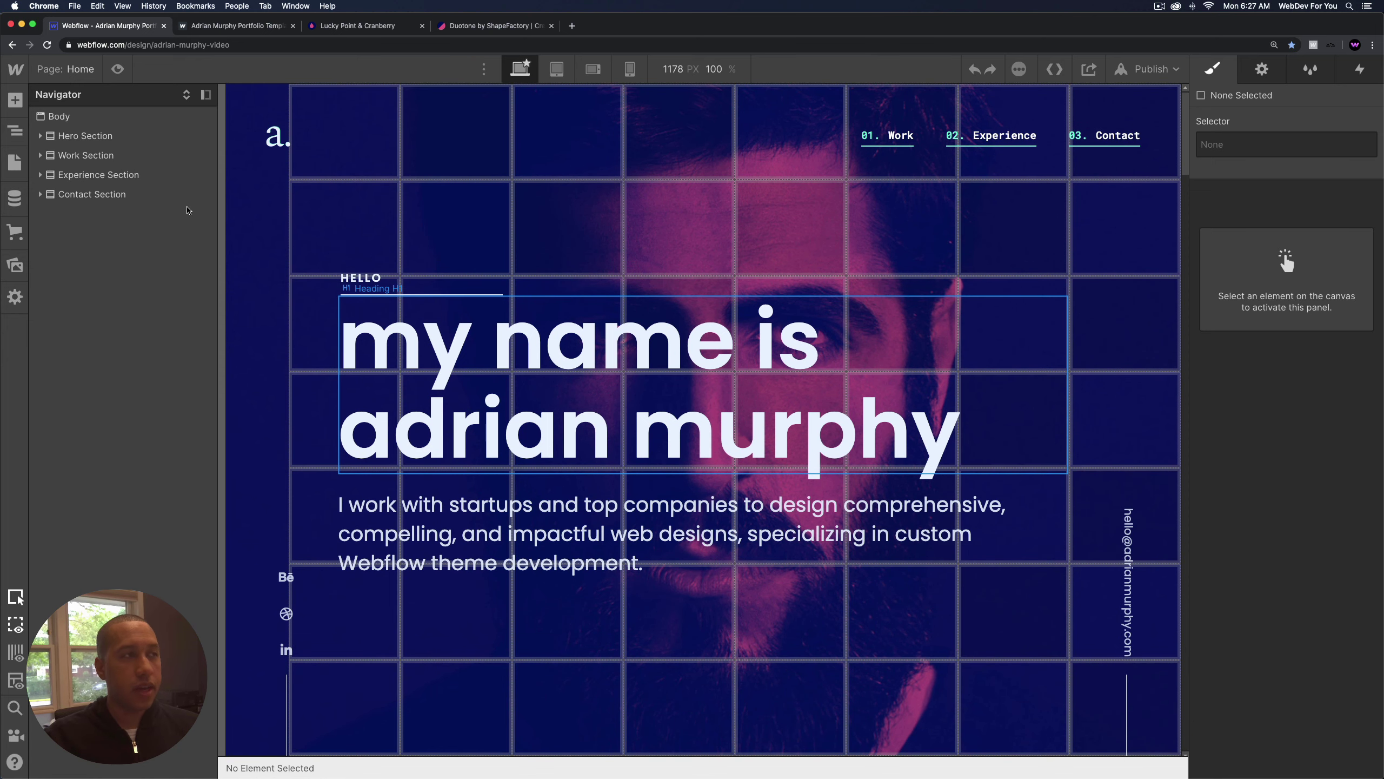
Open the Hero Section Overlay's Aquamarine #64ffd9 background swatch for editing.
left_click(40, 135)
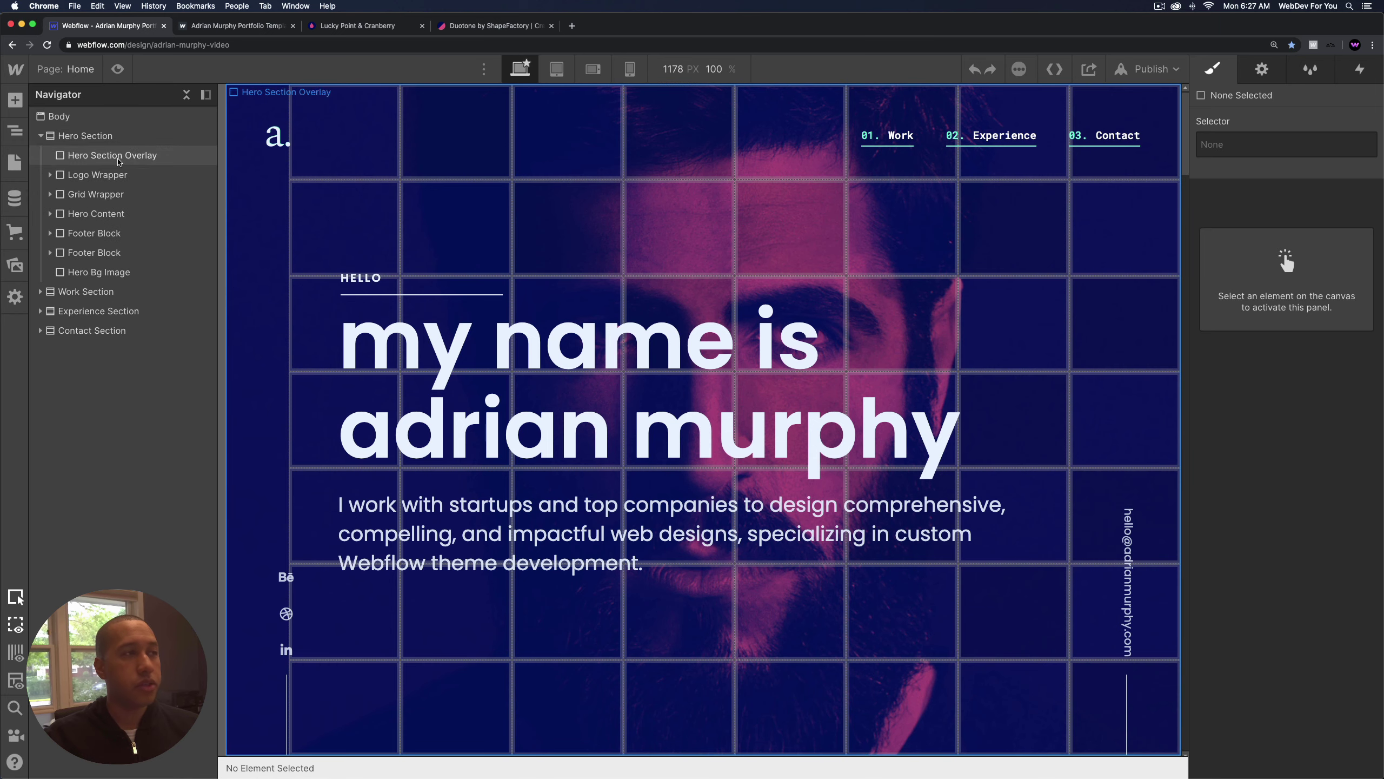
left_click(119, 156)
scroll(1346, 467, "down", 10)
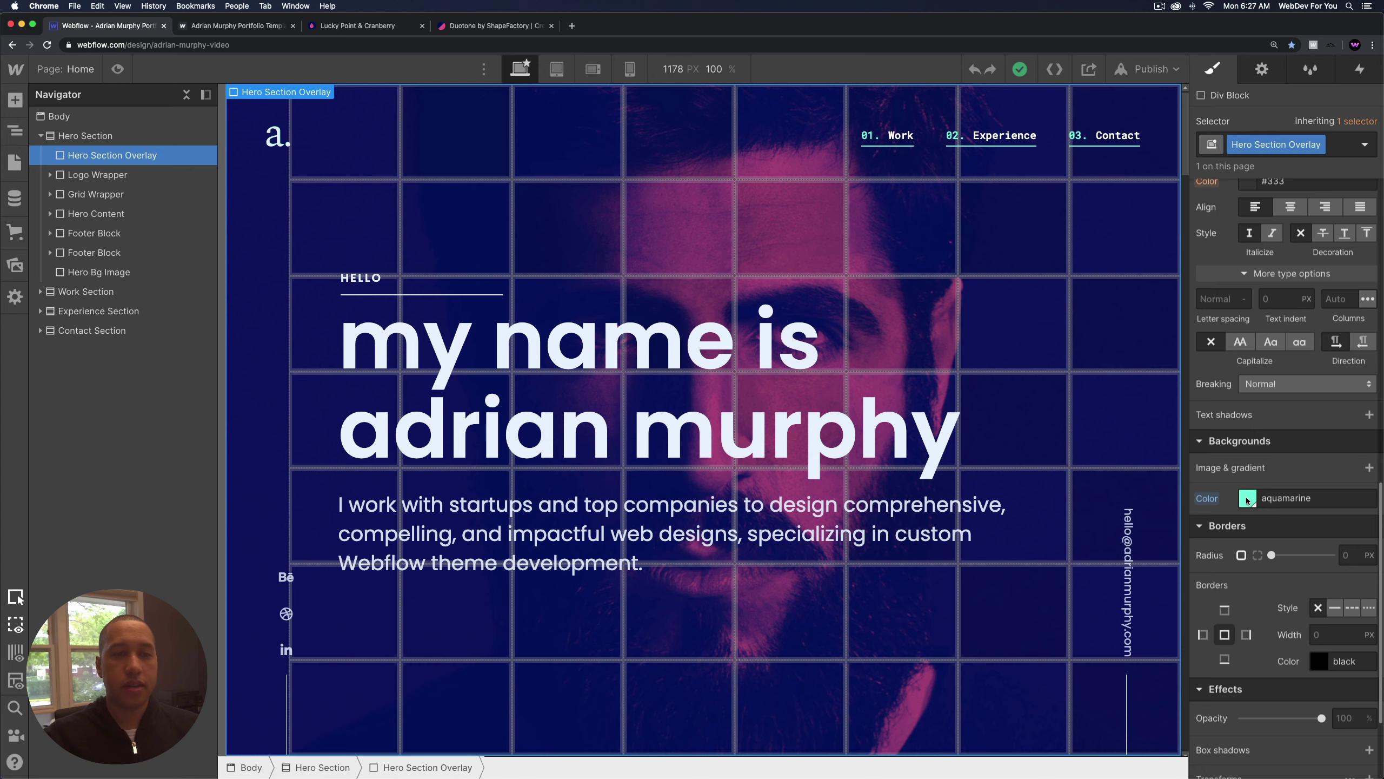
left_click(1248, 499)
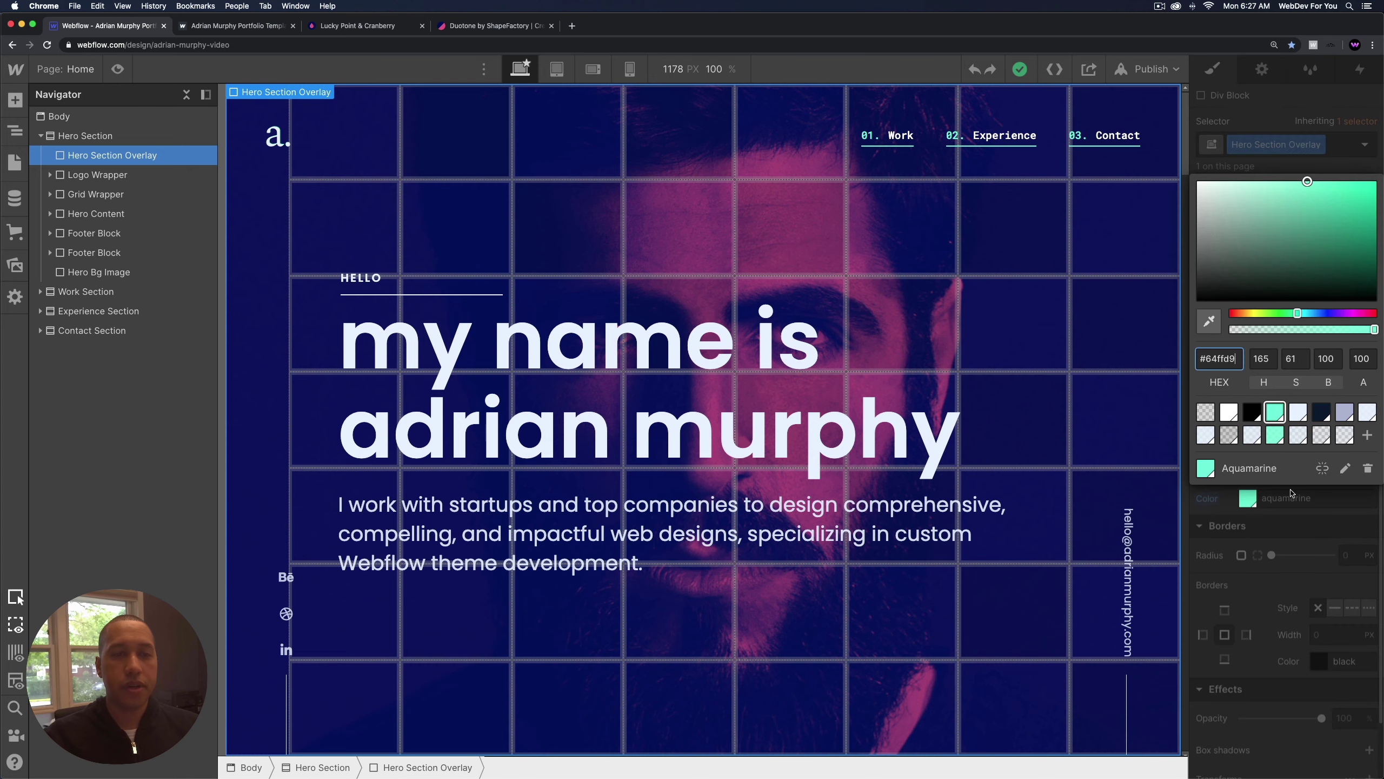
left_click(1345, 469)
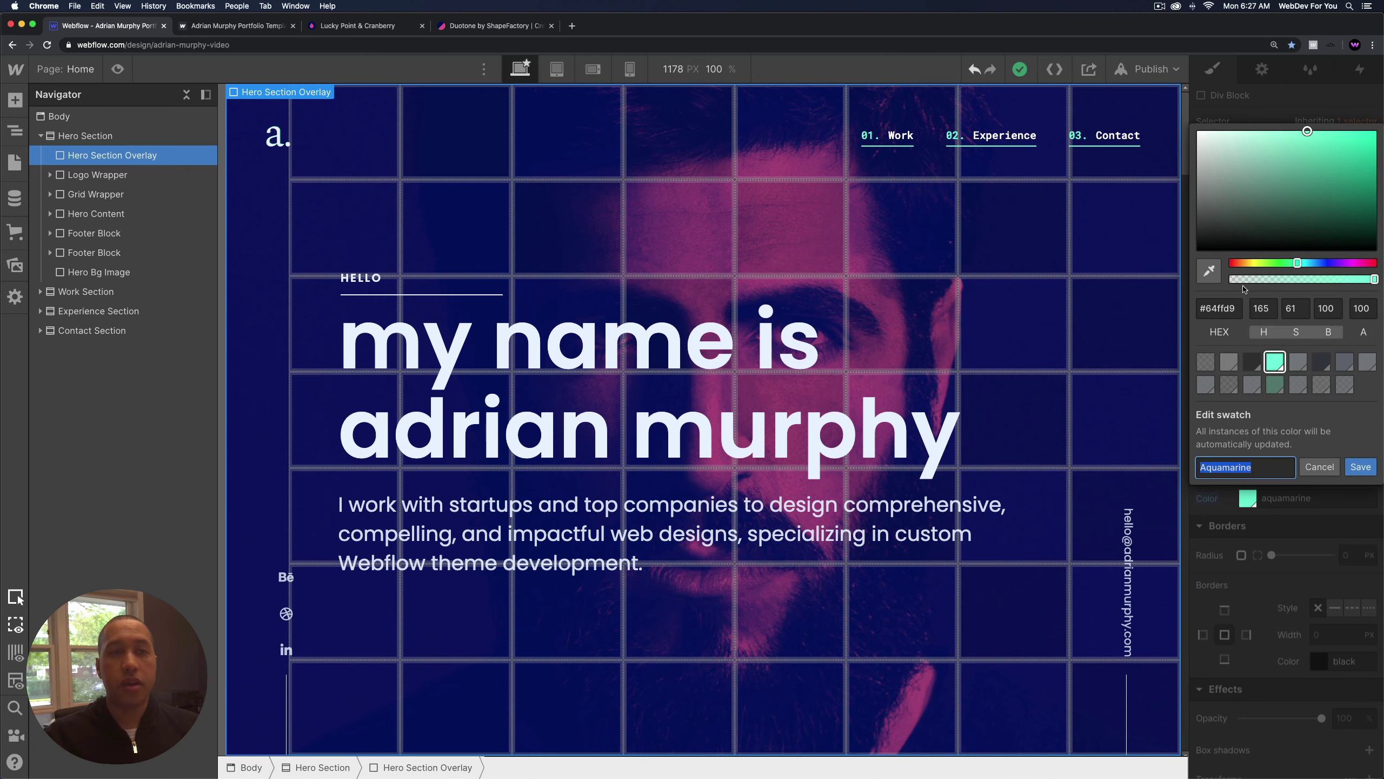
Copy Cranberry #E15280 from the palette page and paste it as the swatch's hex value.
left_click(371, 27)
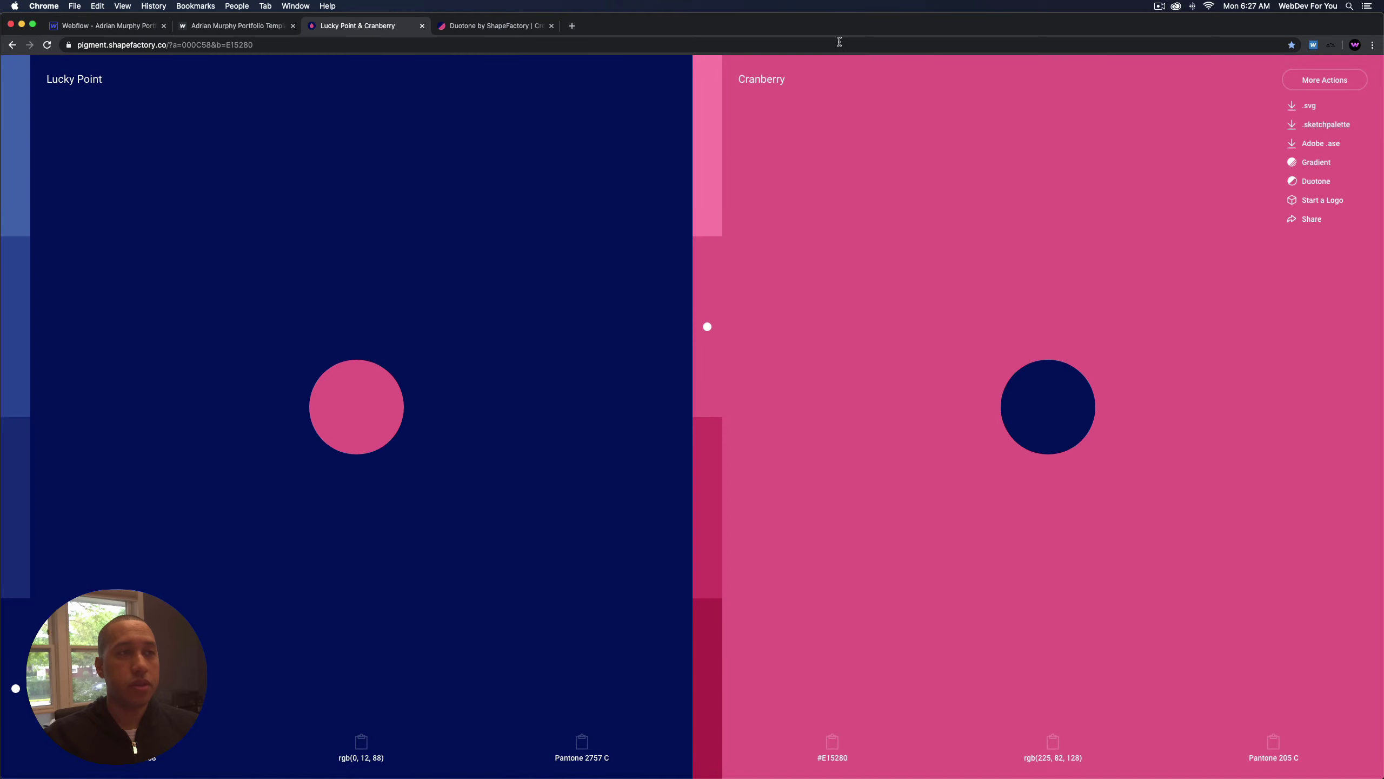
left_click(833, 750)
left_click(89, 28)
left_click(1216, 310)
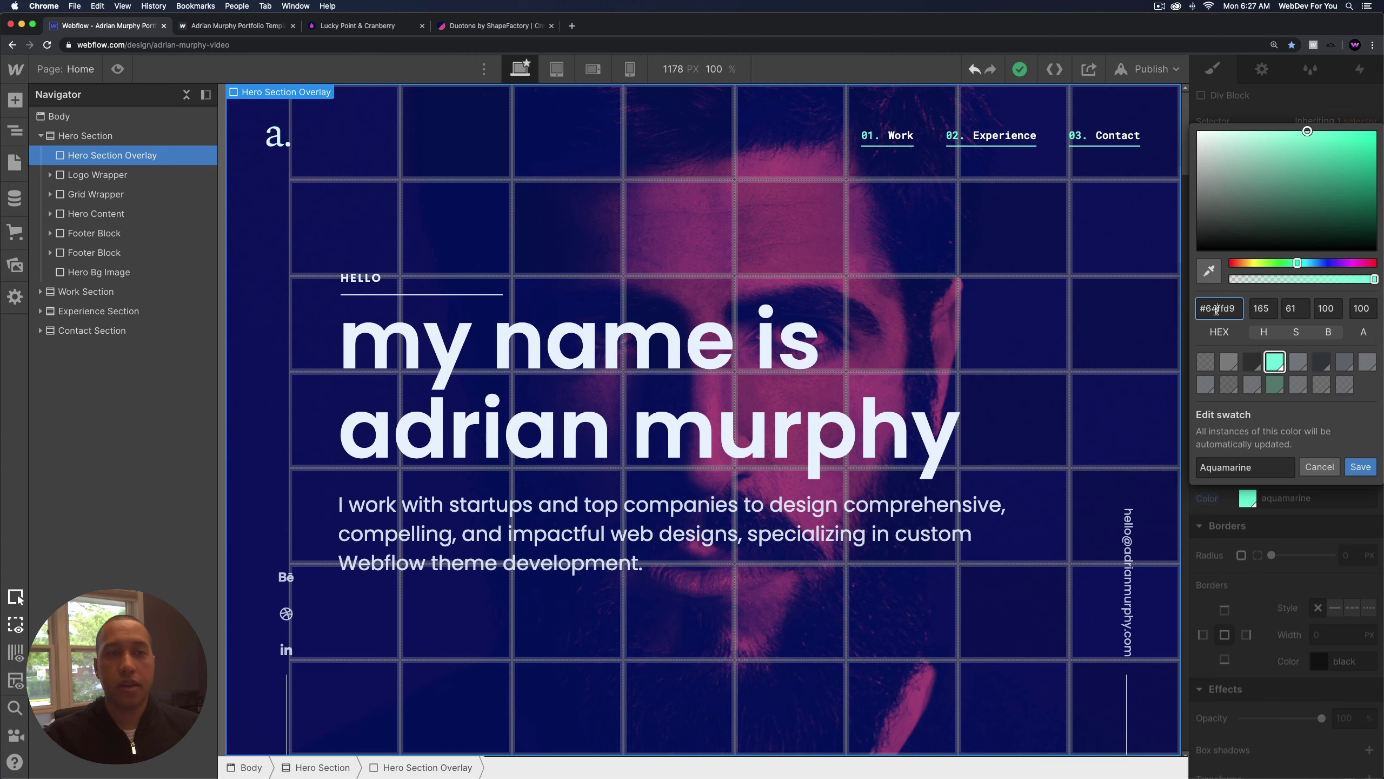
key("super+a")
key("super+v")
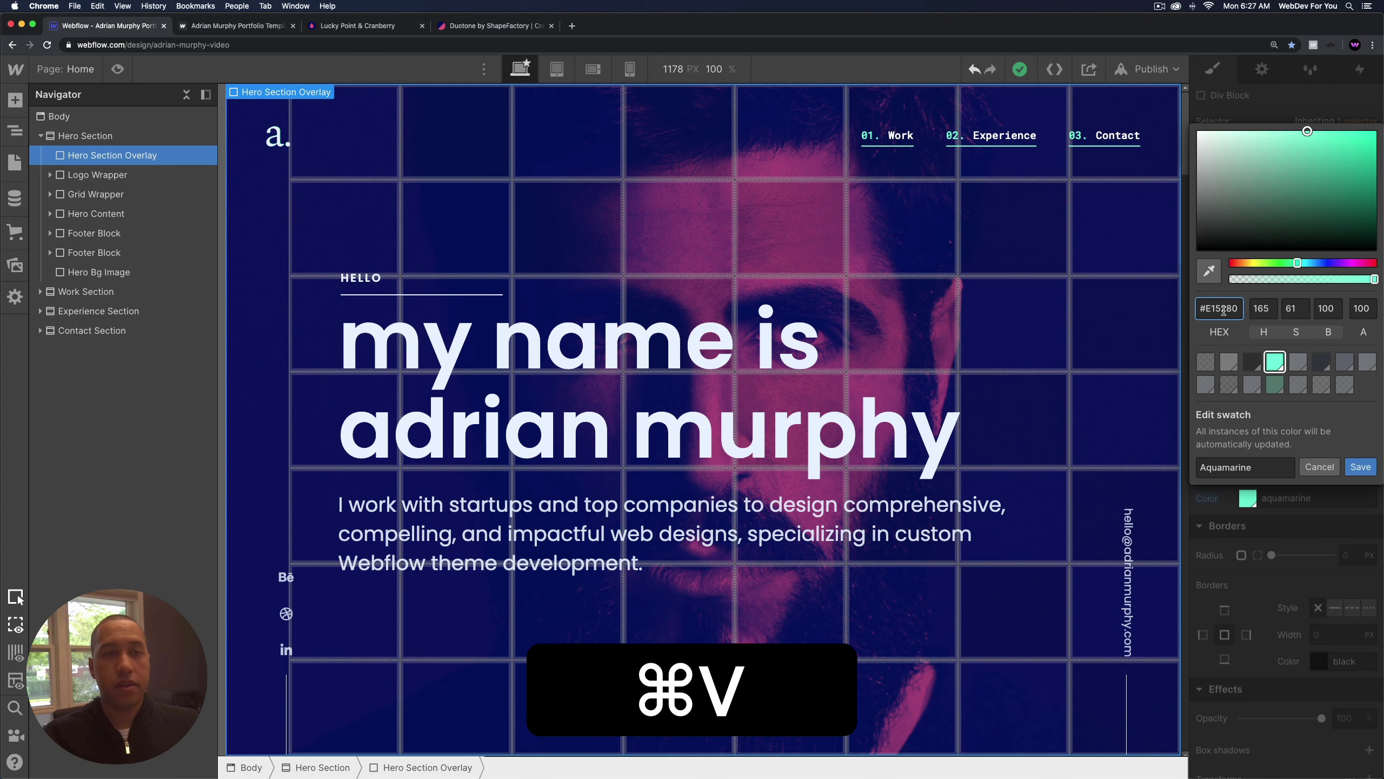
Rename the swatch Cranberry, save it, and preview the pink accents.
left_click(1244, 472)
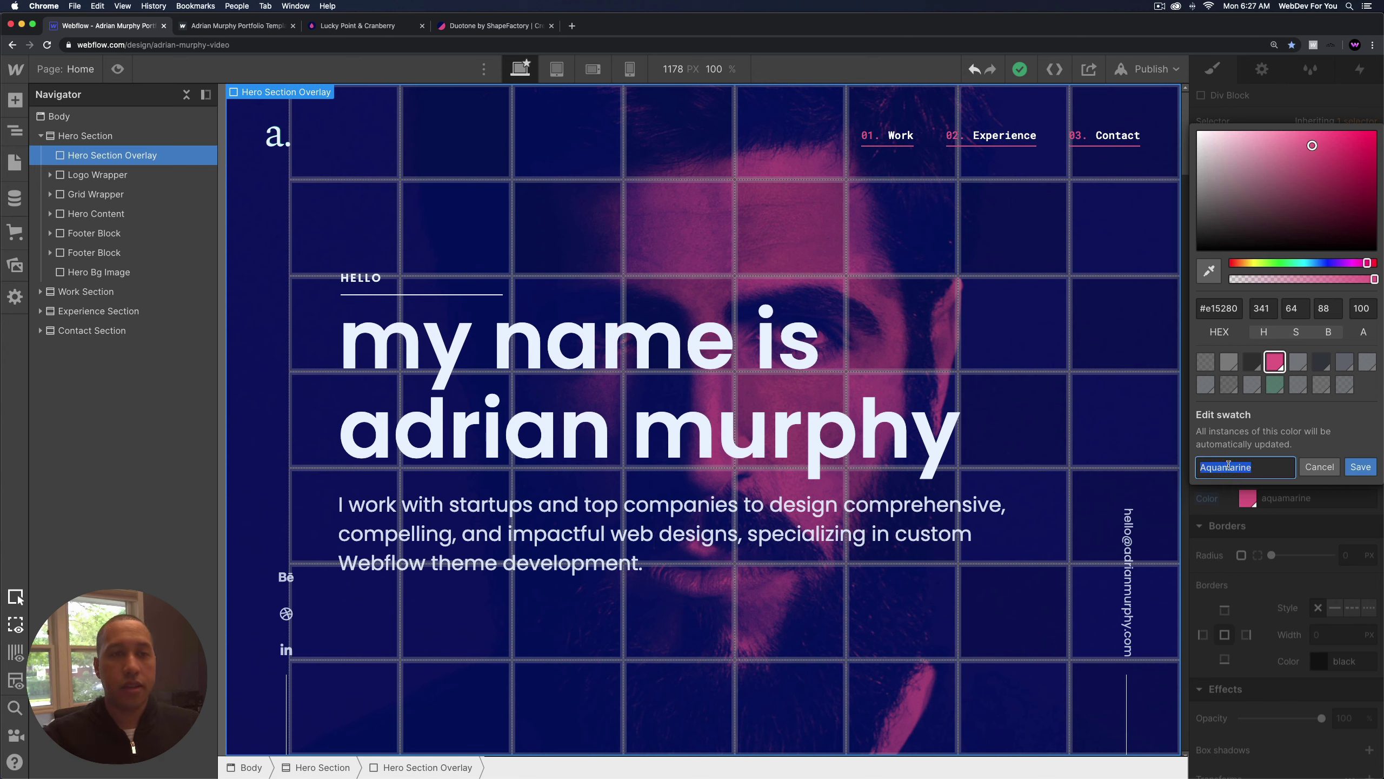
key("super+a")
type("Cran")
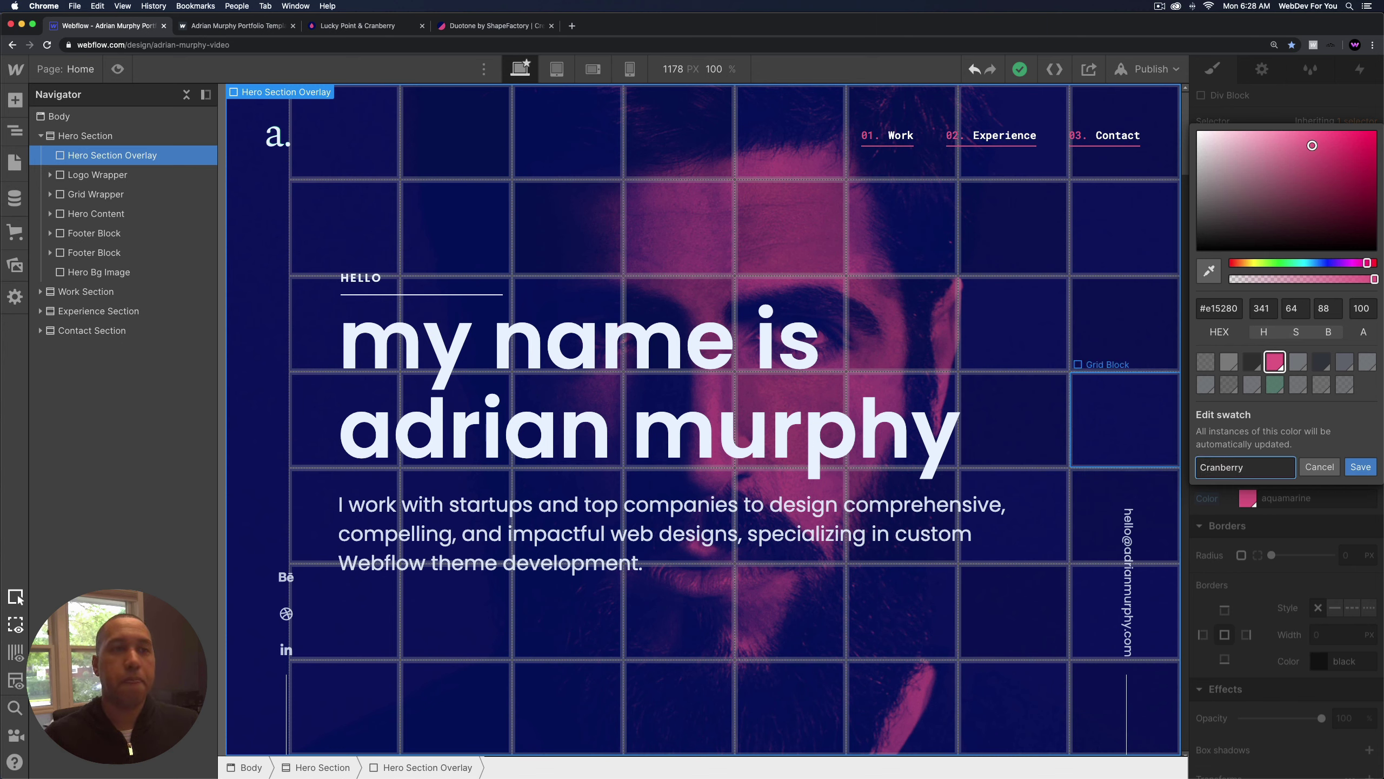
left_click(1361, 467)
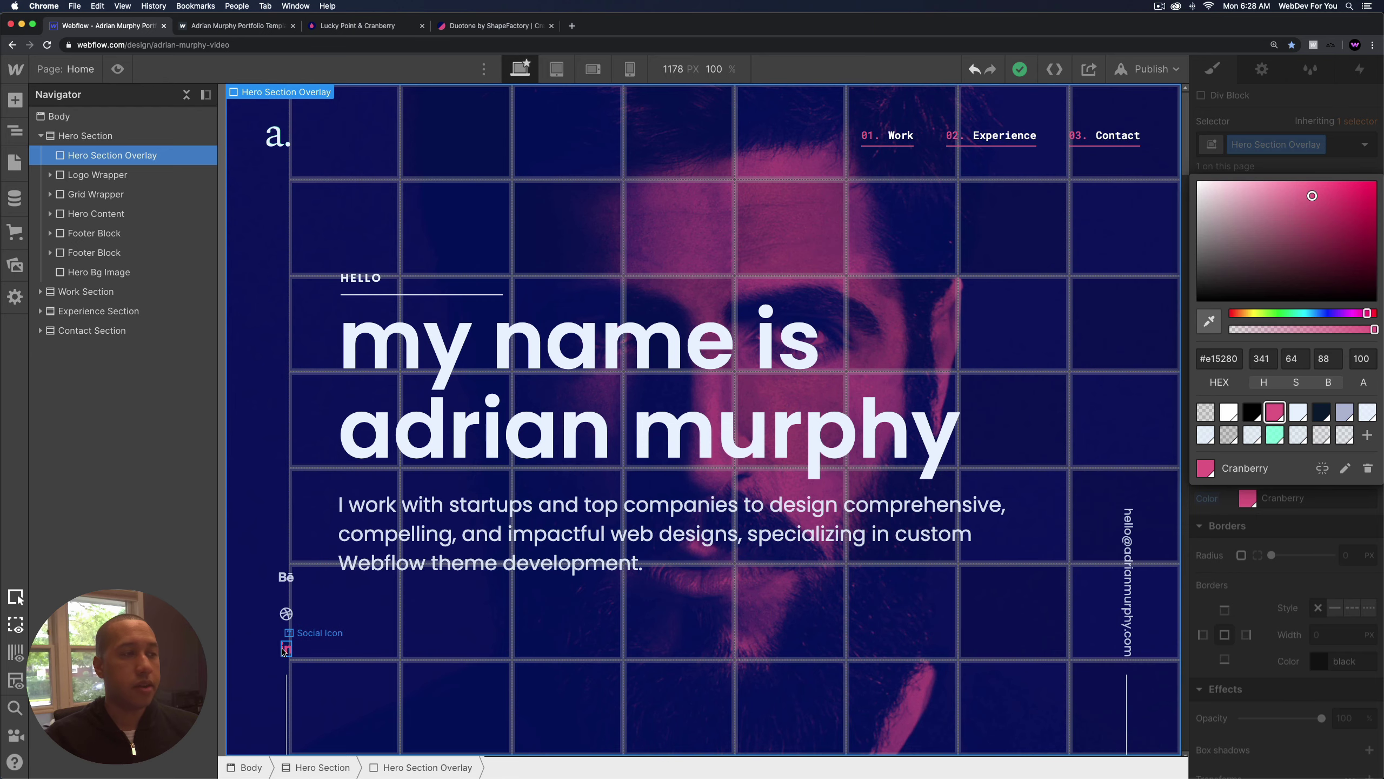
left_click(117, 69)
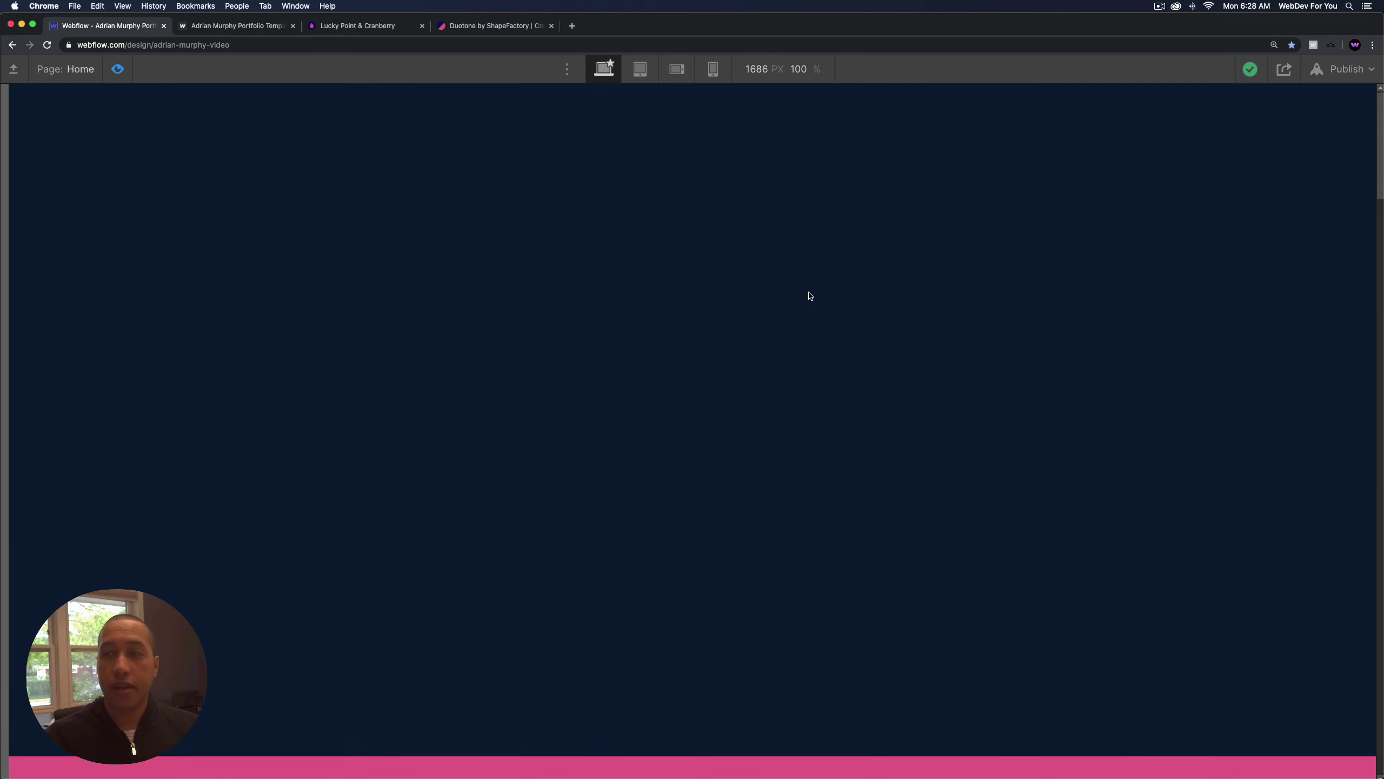
left_click(118, 70)
Recolour the main heading's Alice Blue swatch to #ffffff, rename it White, and save.
left_click(476, 390)
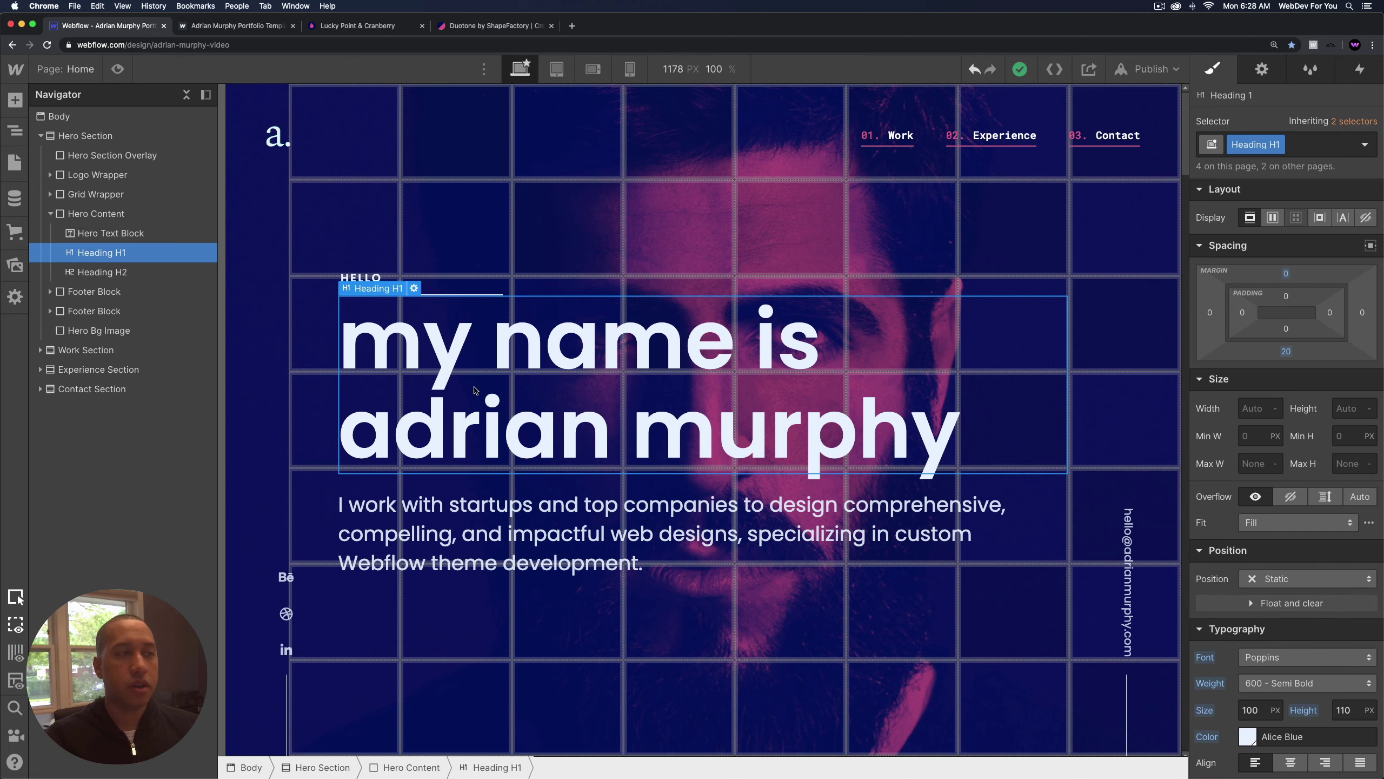
scroll(1251, 483, "down", 8)
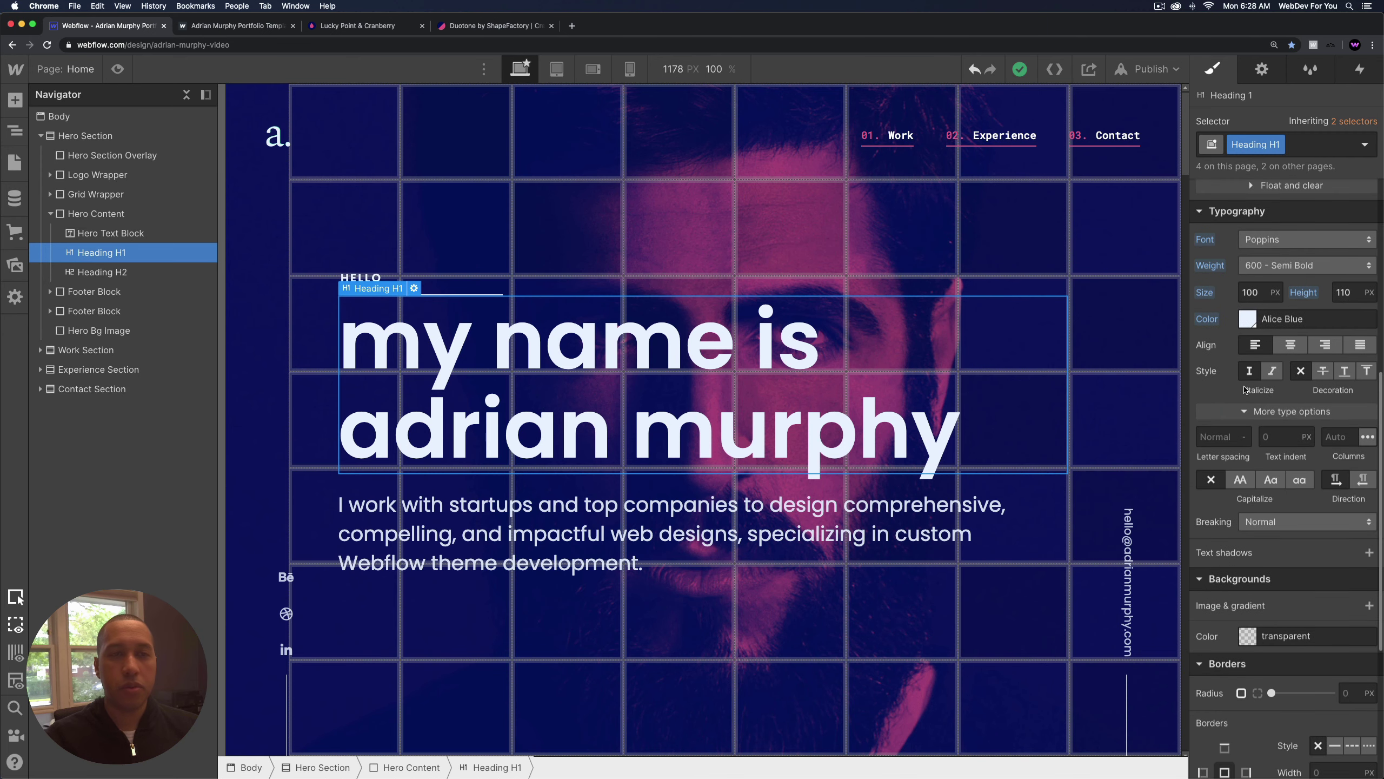
left_click(1248, 320)
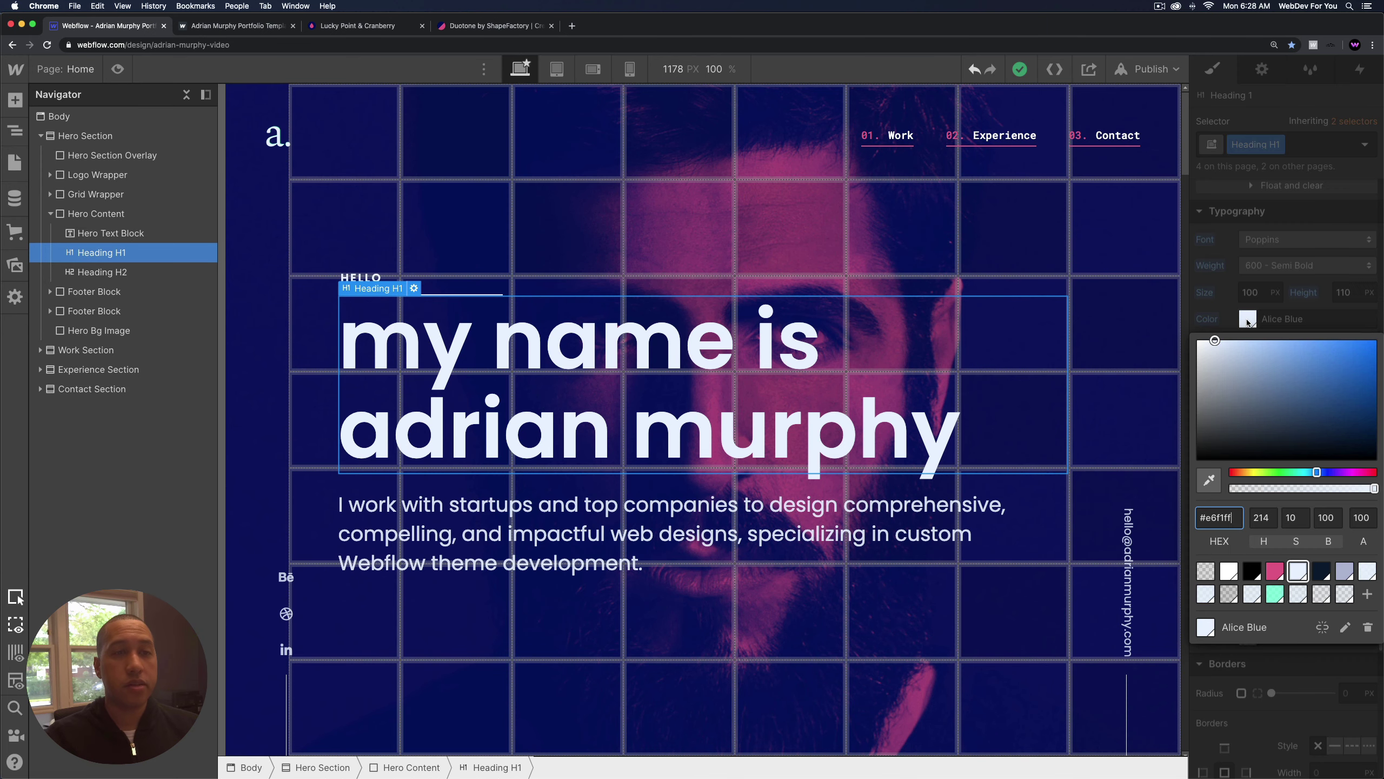
left_click(1346, 627)
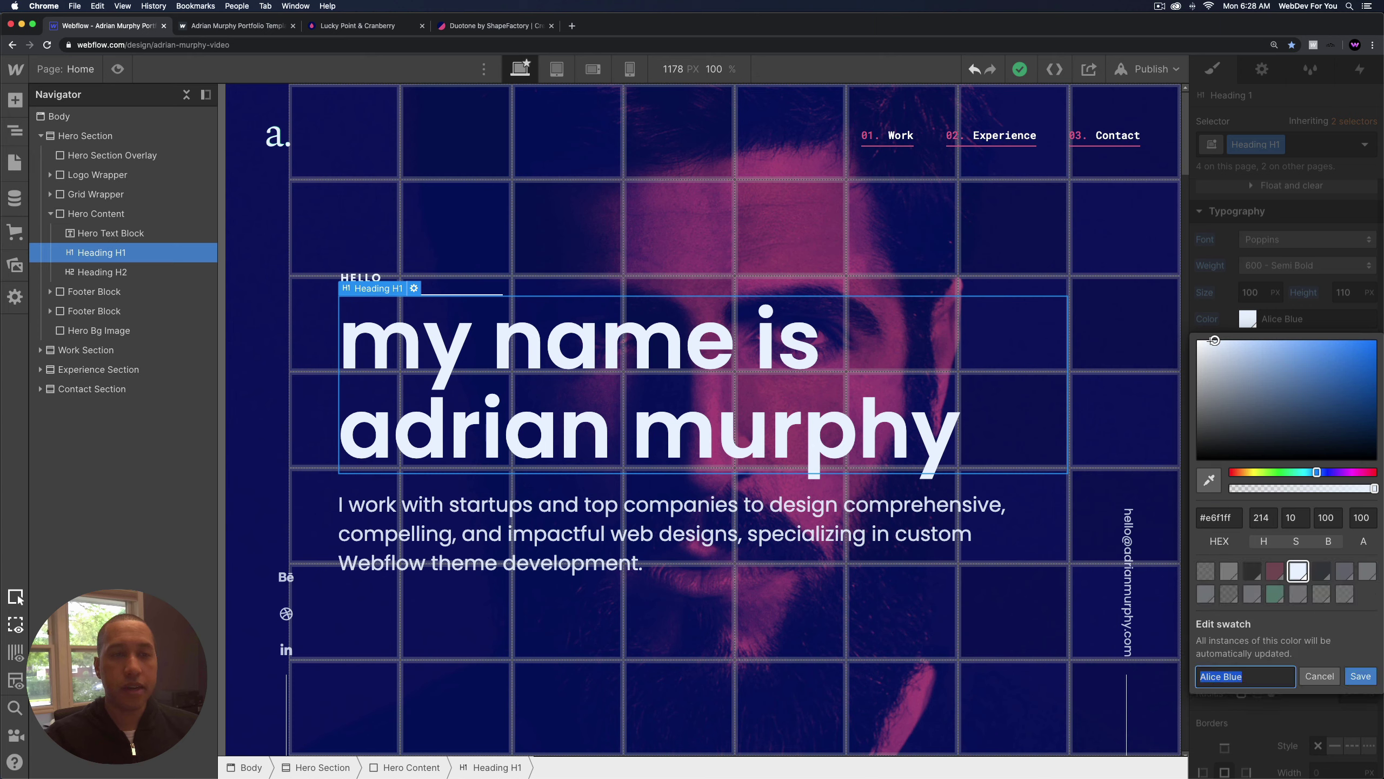
left_click_drag(1200, 339, 1188, 338)
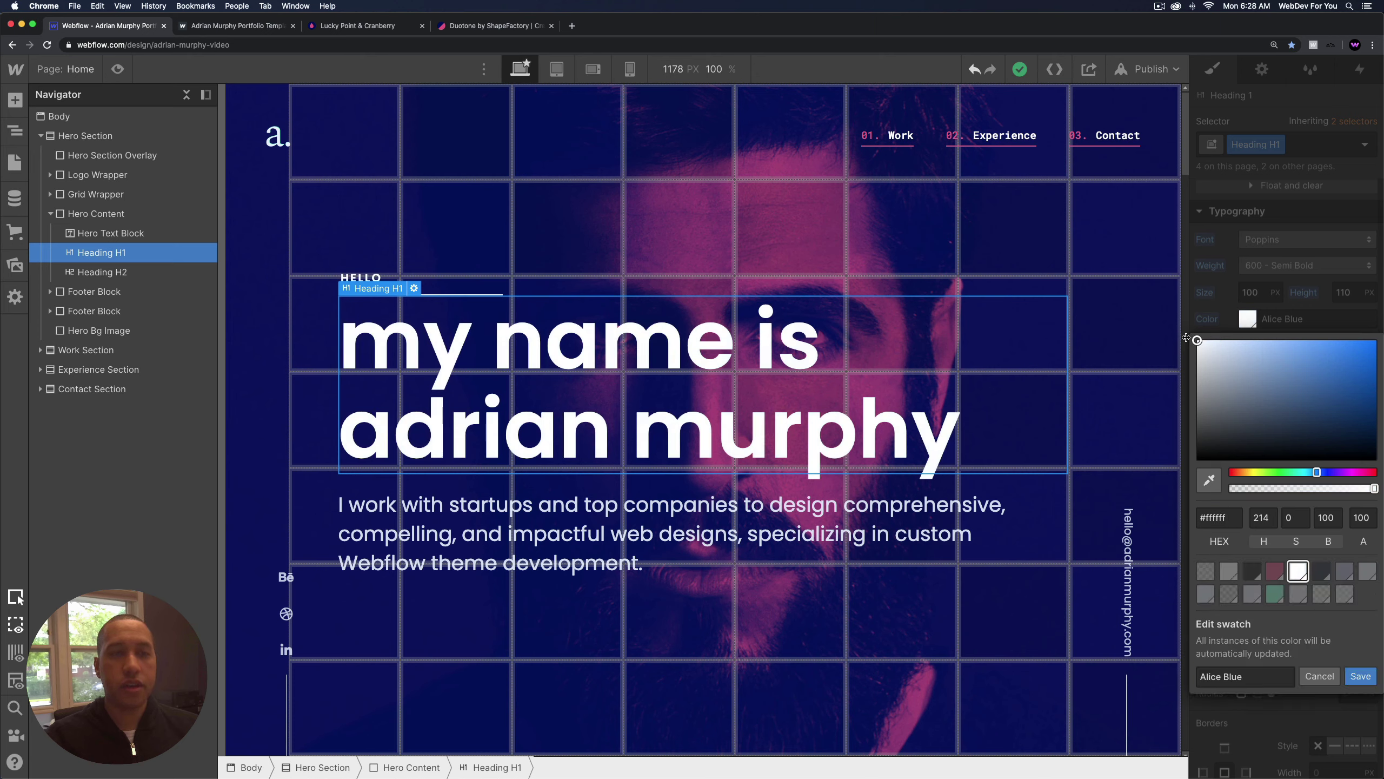
triple_click(1254, 676)
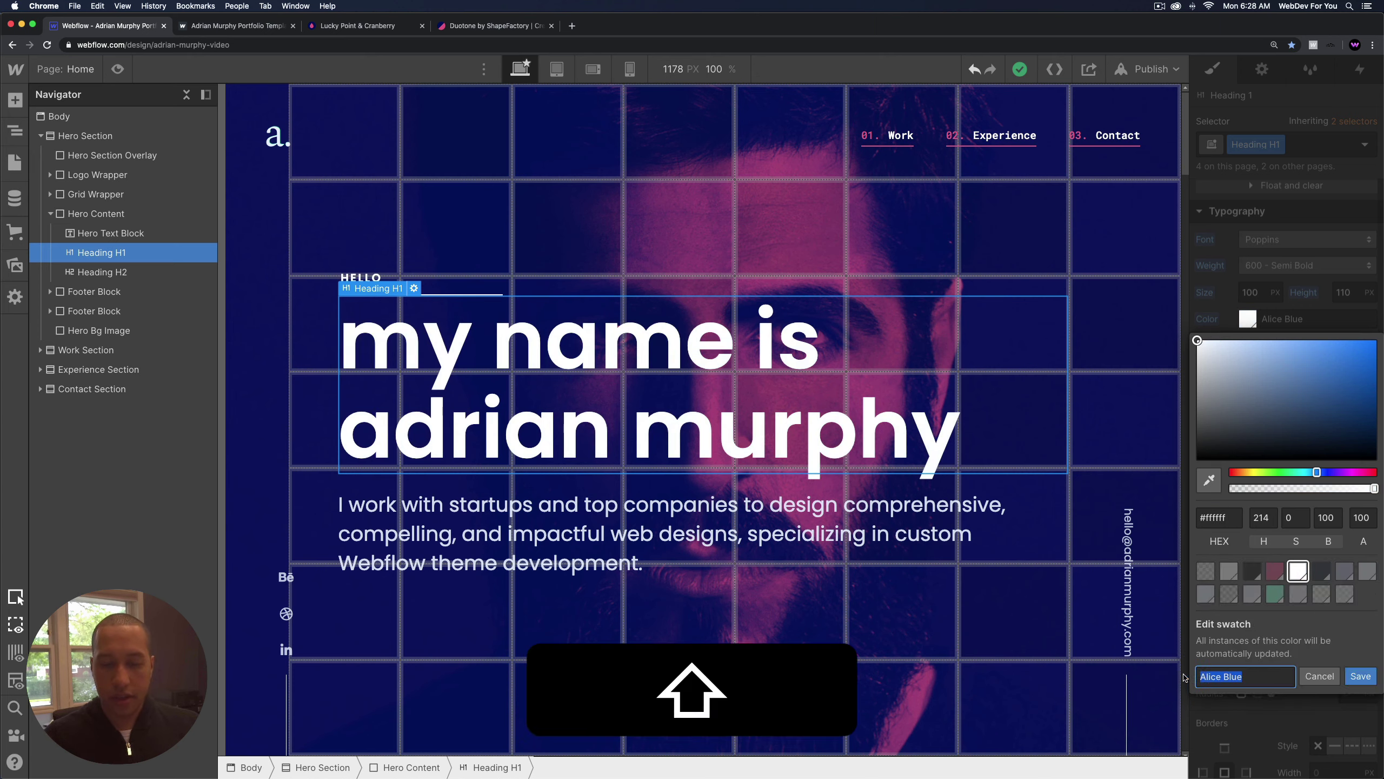
type("White")
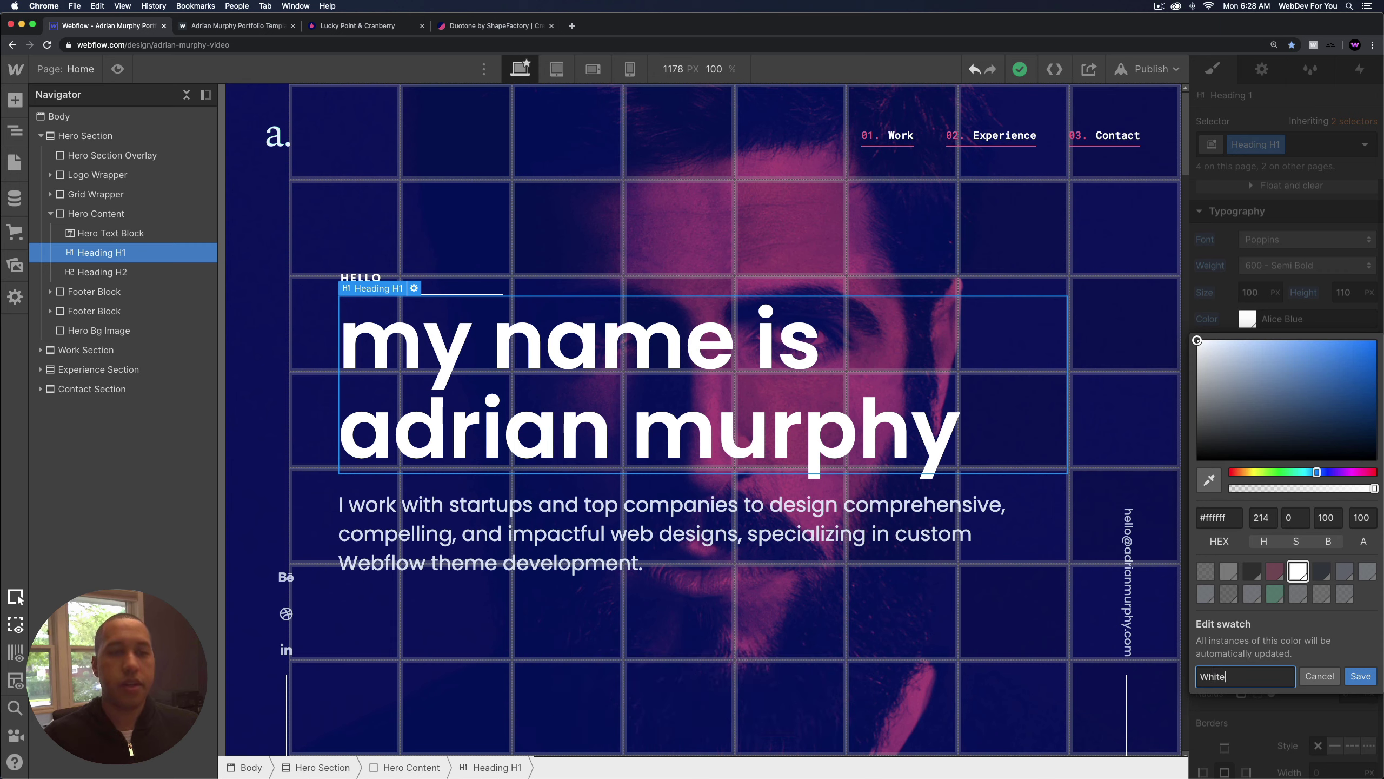
left_click(1360, 676)
left_click(731, 548)
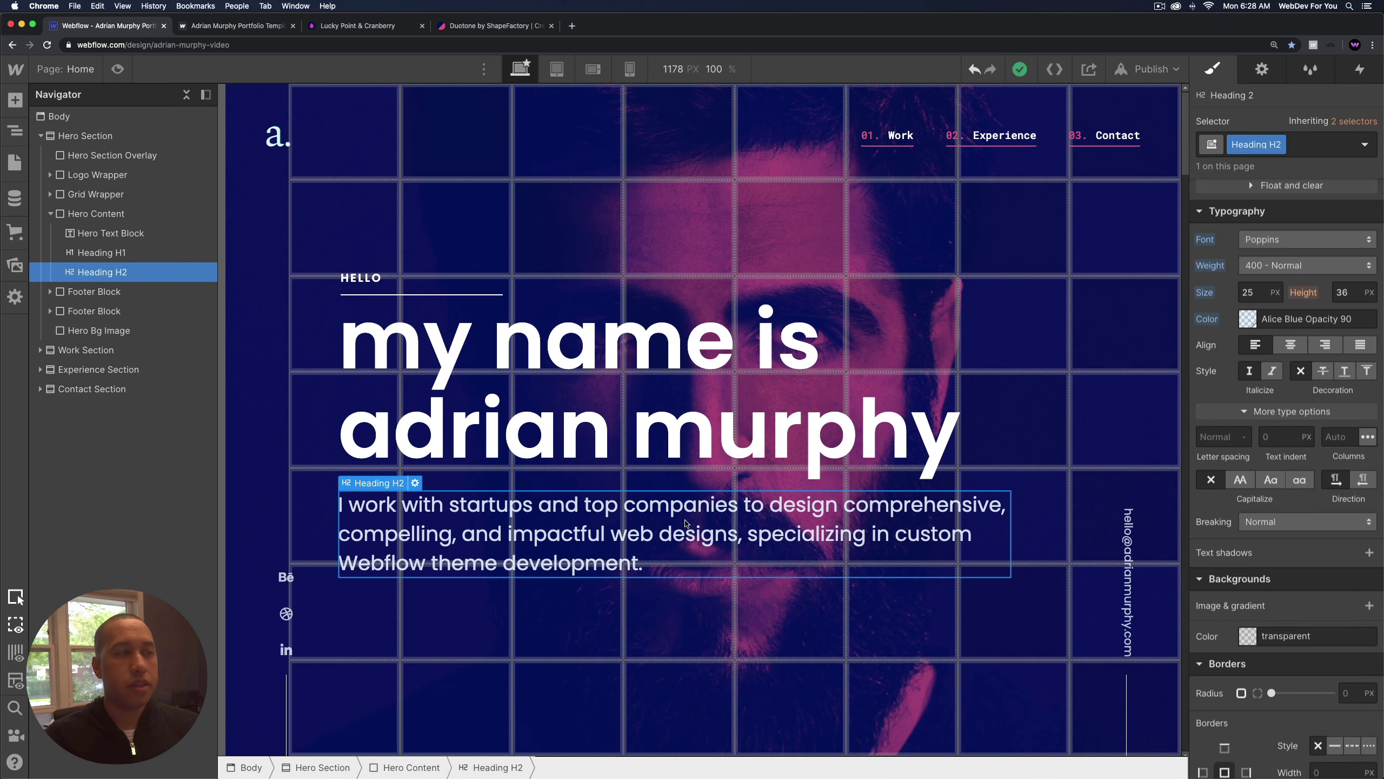
Try whitening the subheading colour directly, then undo it and close the picker.
left_click(1248, 319)
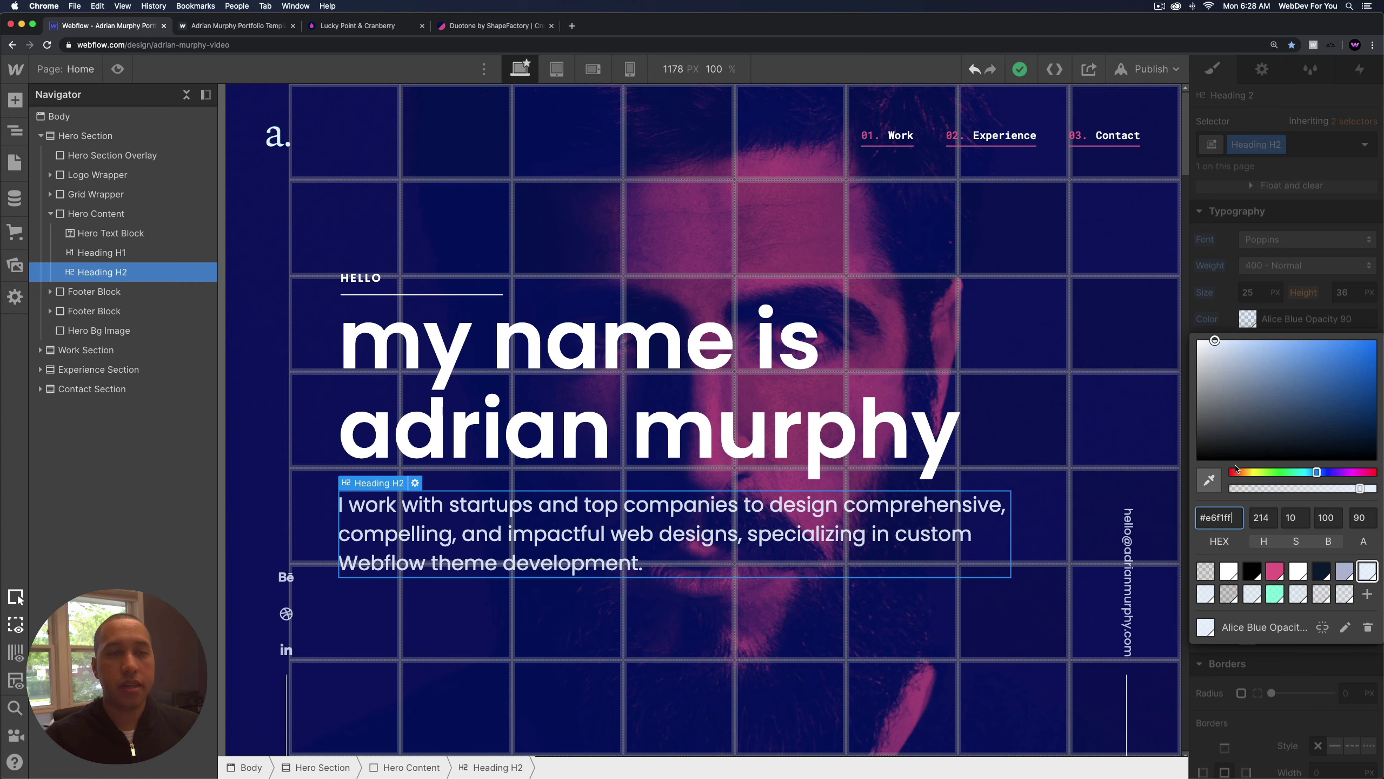
left_click(1195, 339)
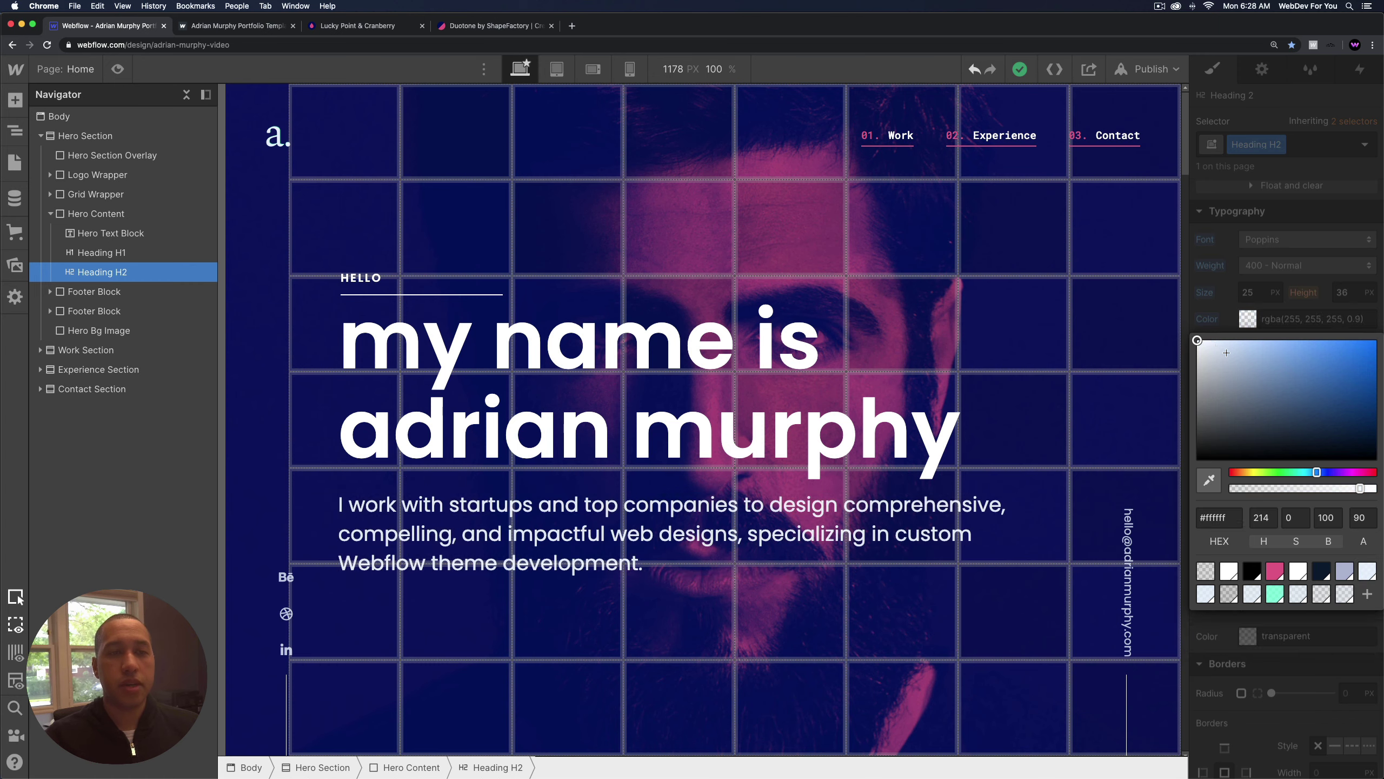
key("super+z")
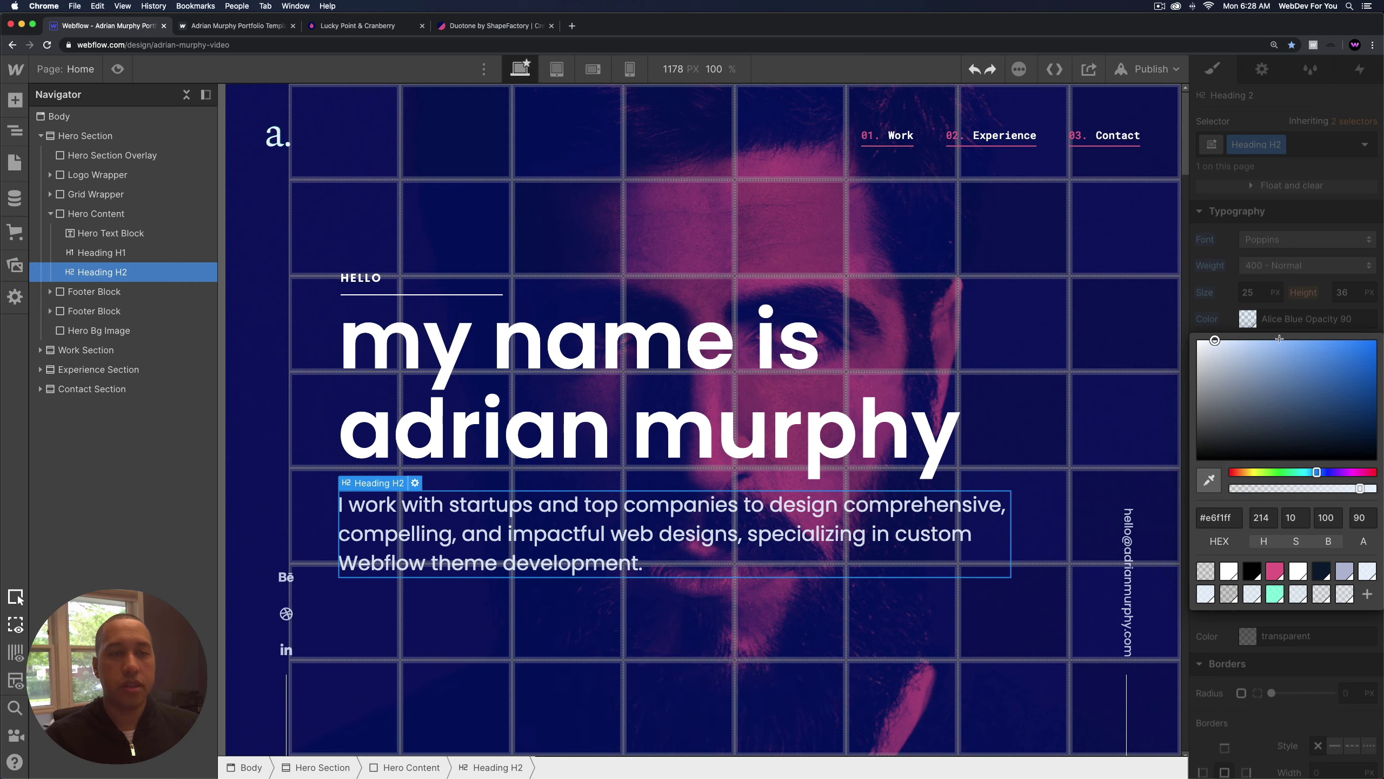
left_click(1277, 309)
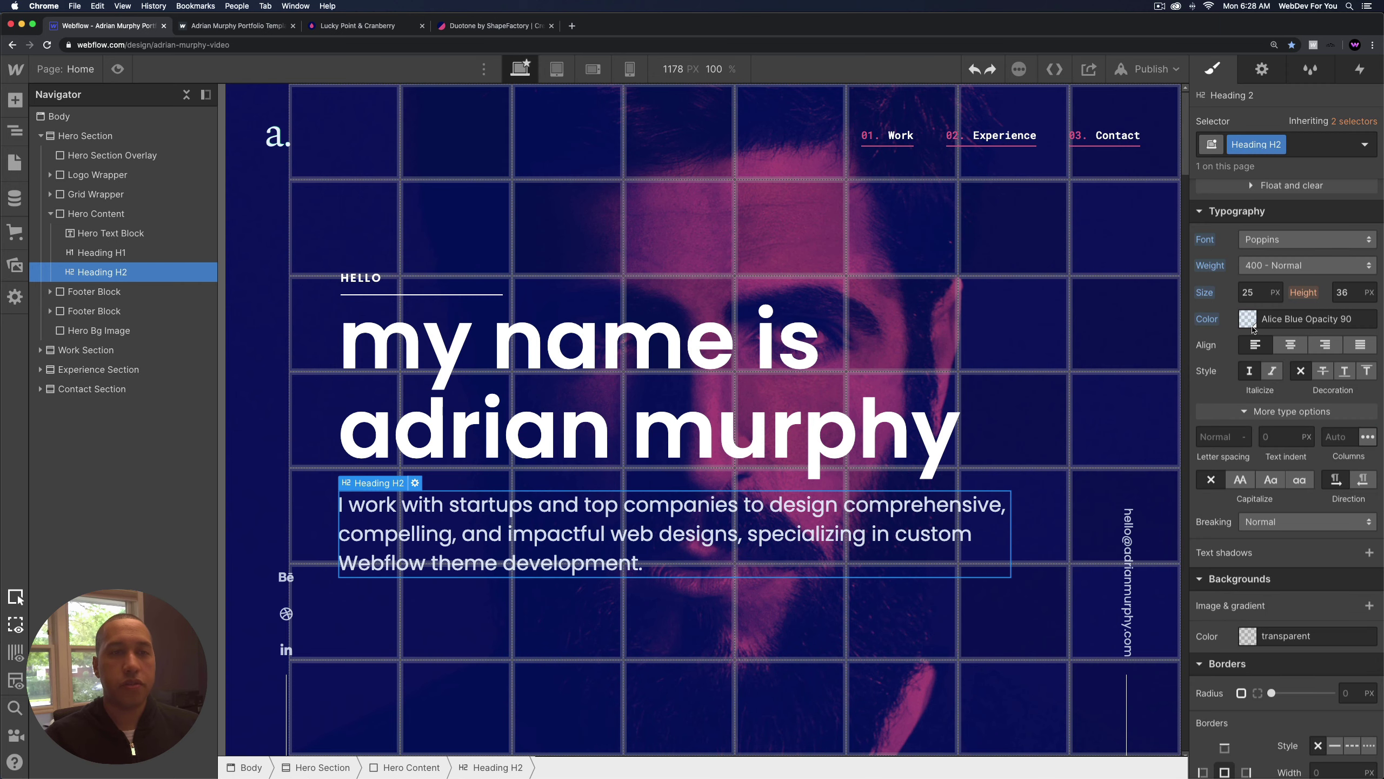
Set the Alice Blue Opacity 90 swatch to #ffffff and save it as White Opacity 90.
left_click(1250, 323)
left_click(1346, 630)
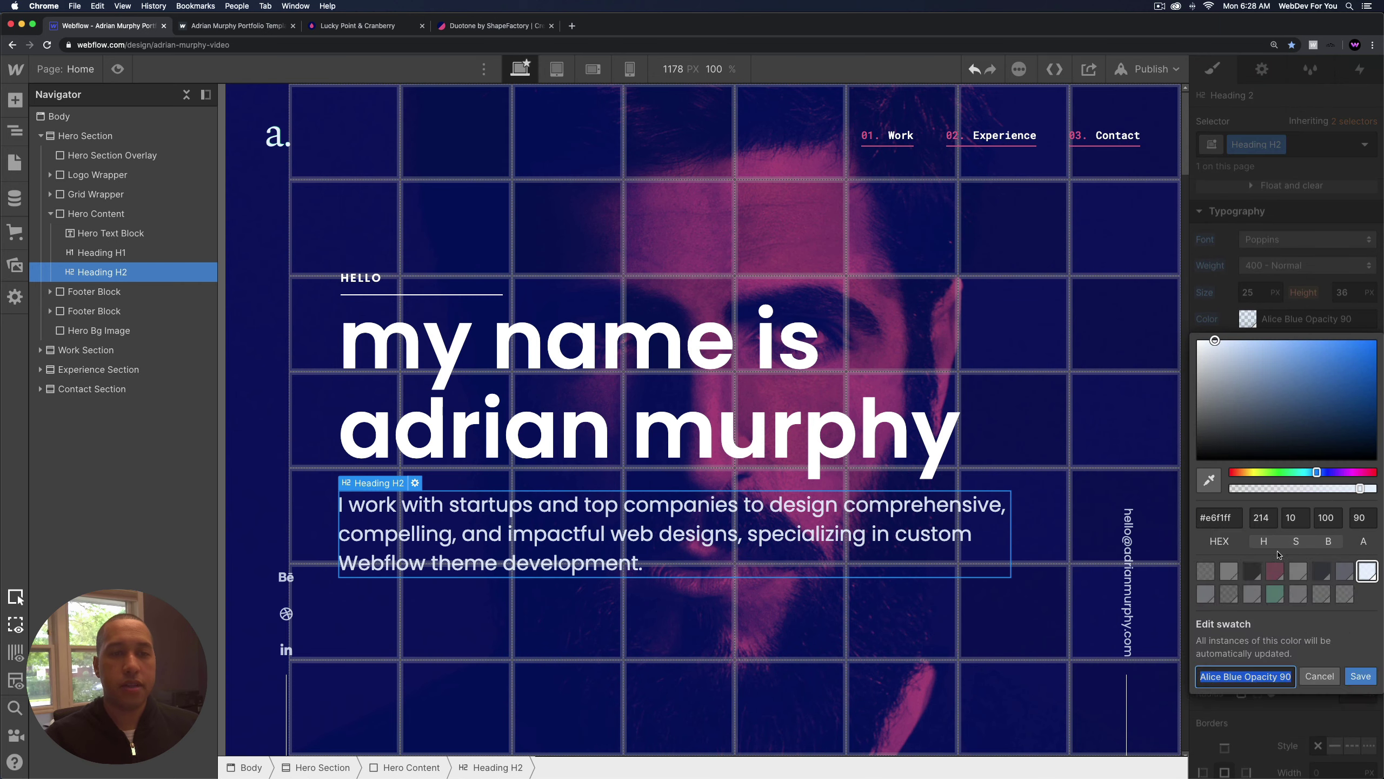
left_click_drag(1215, 340, 1188, 336)
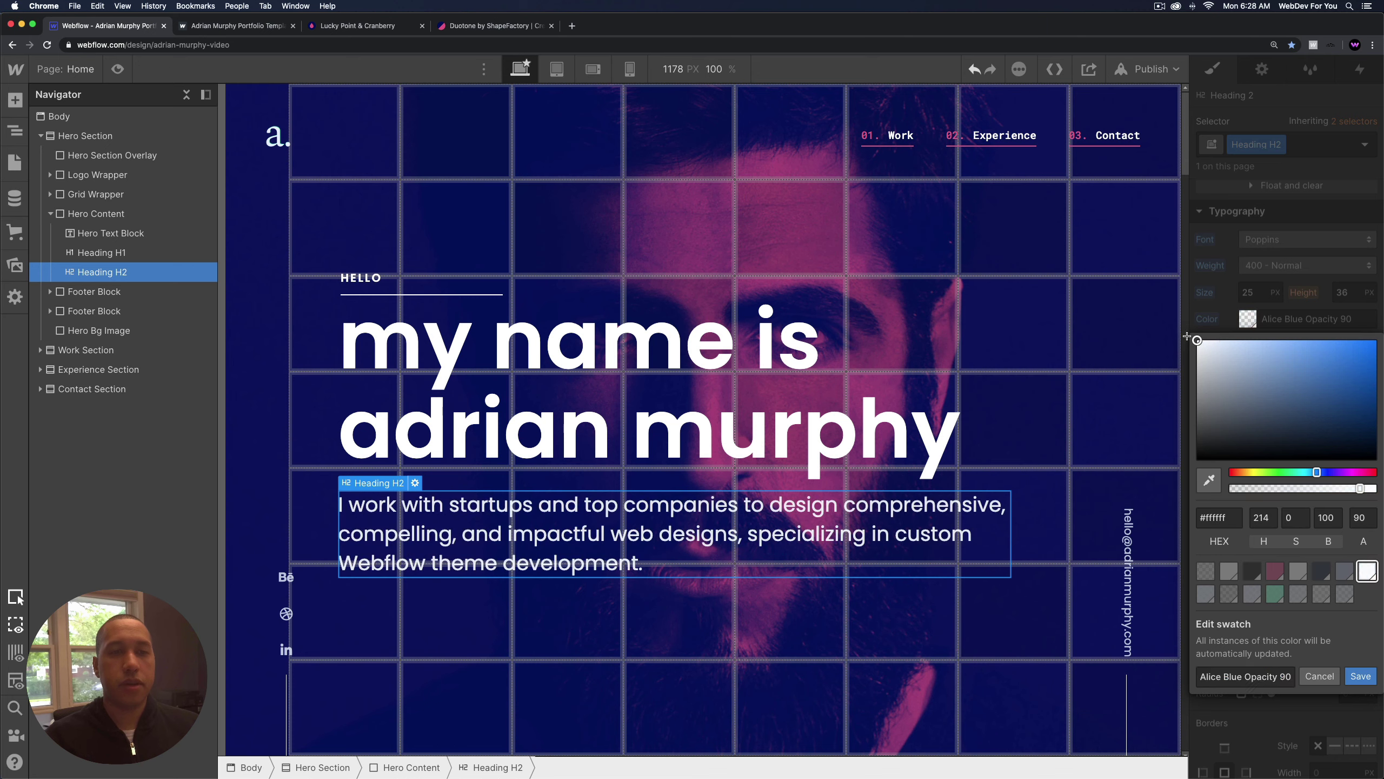
left_click(1278, 676)
left_click(1258, 677)
key("shift+Home")
type("White")
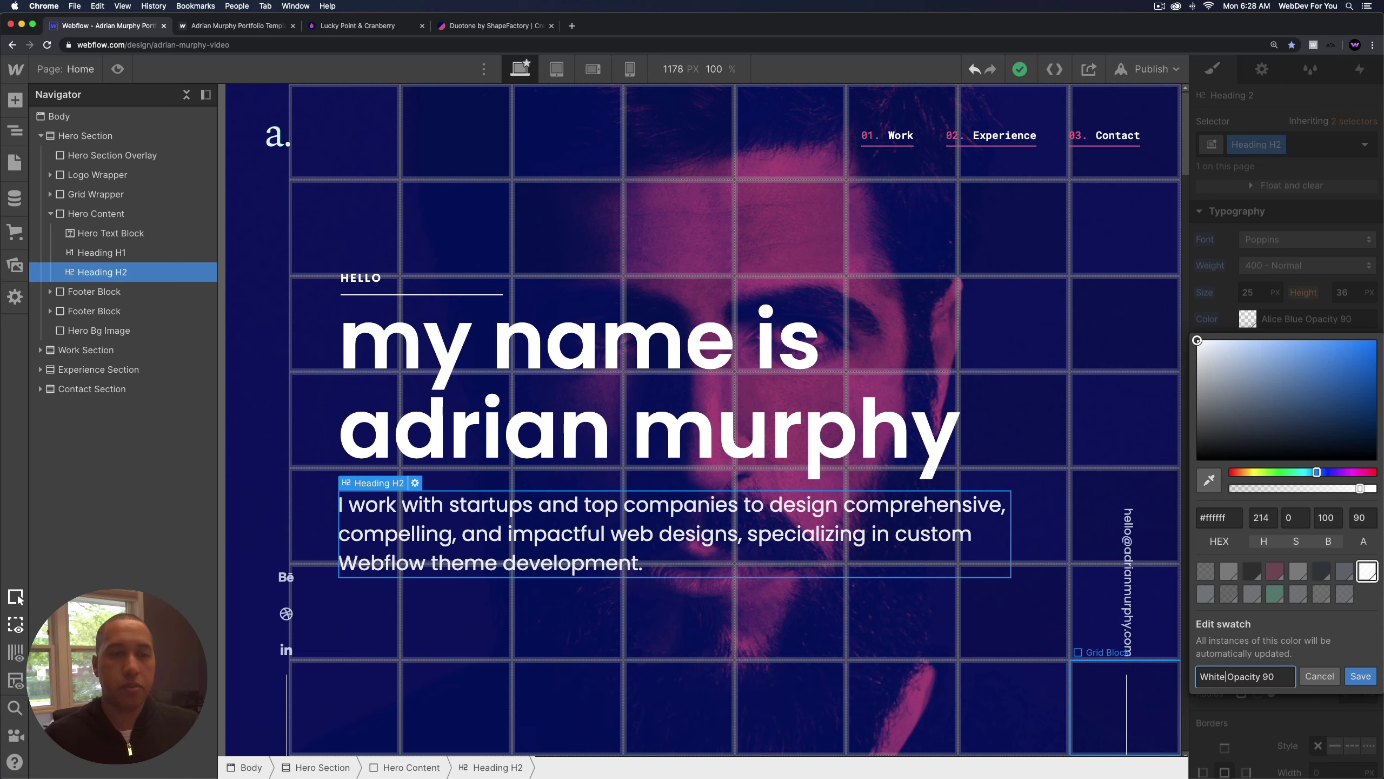
left_click(1362, 676)
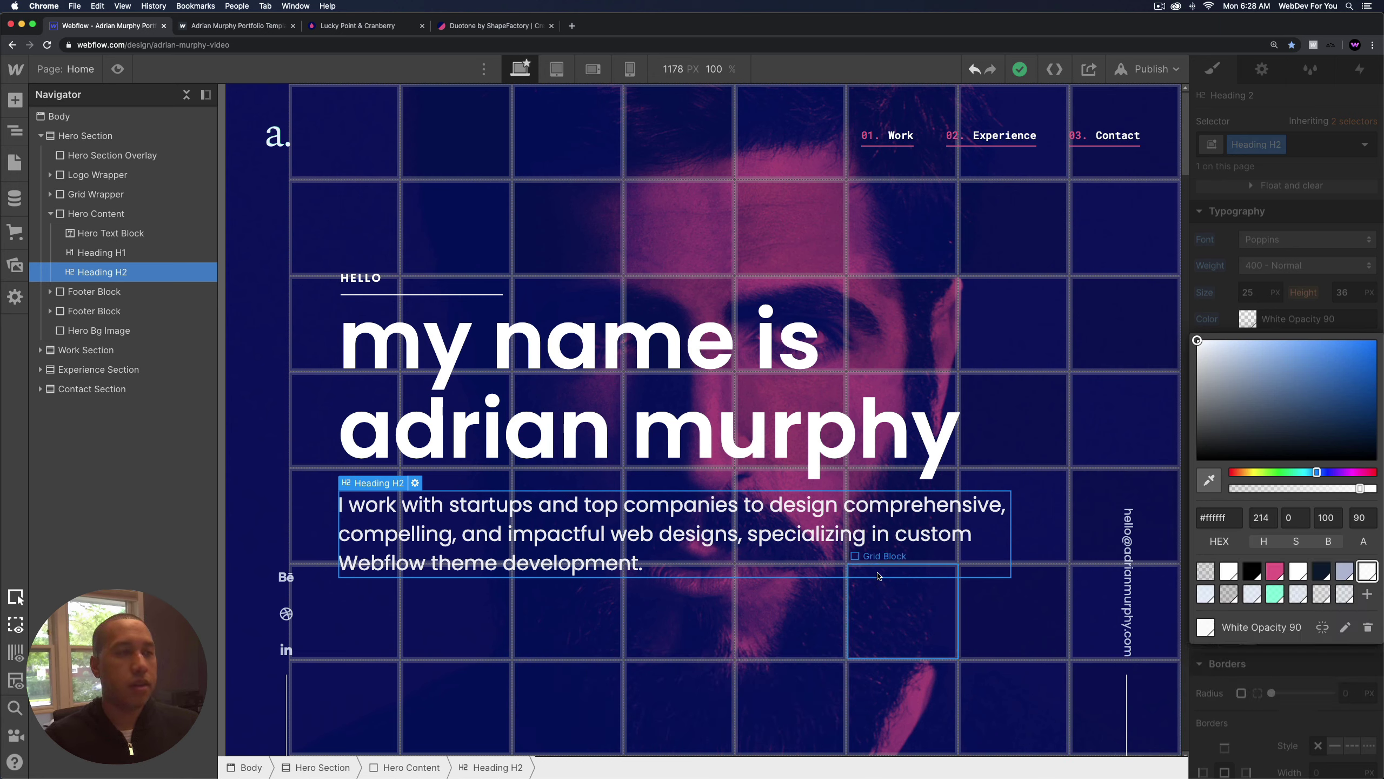
Set the email link's Alice Blue Opacity 80 swatch to #ffffff, saved as White Opacity 80.
left_click(355, 284)
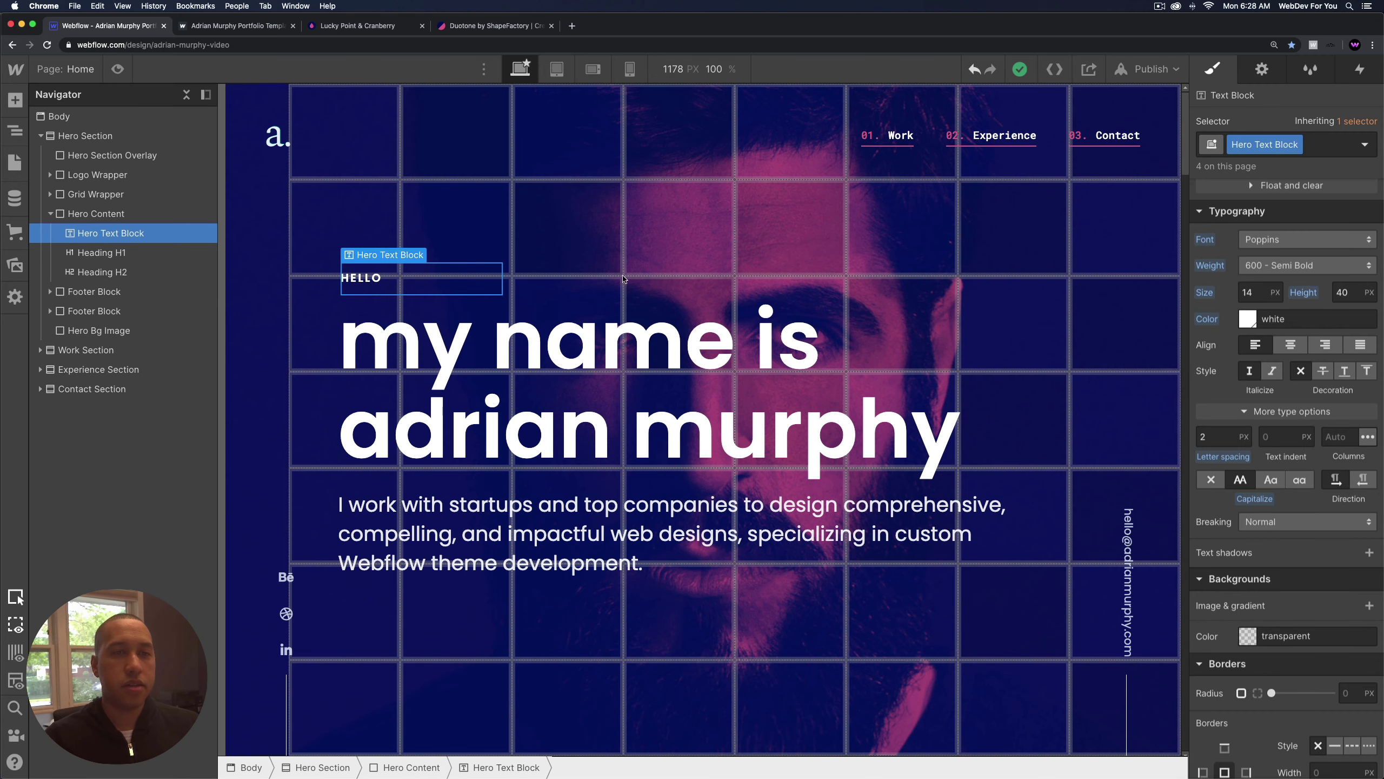
left_click(1127, 557)
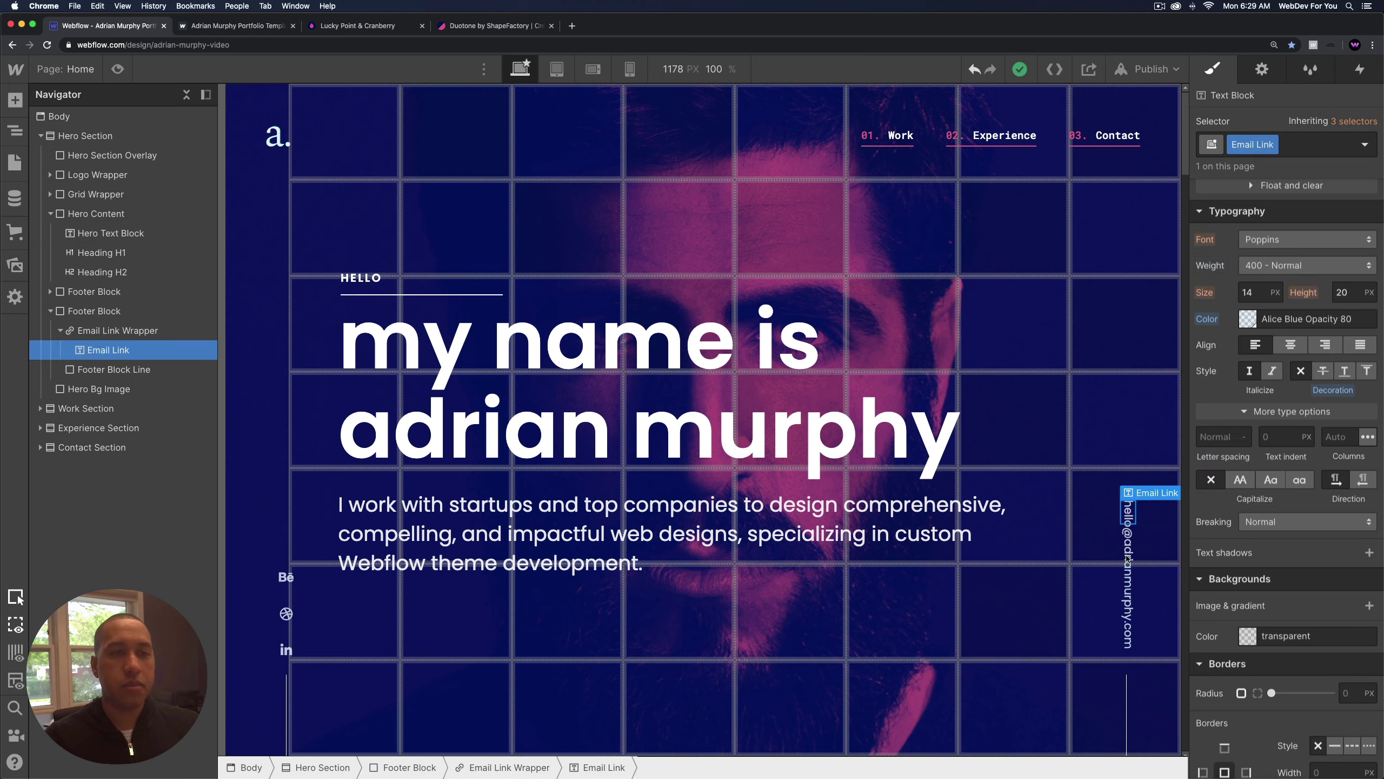
left_click(1248, 320)
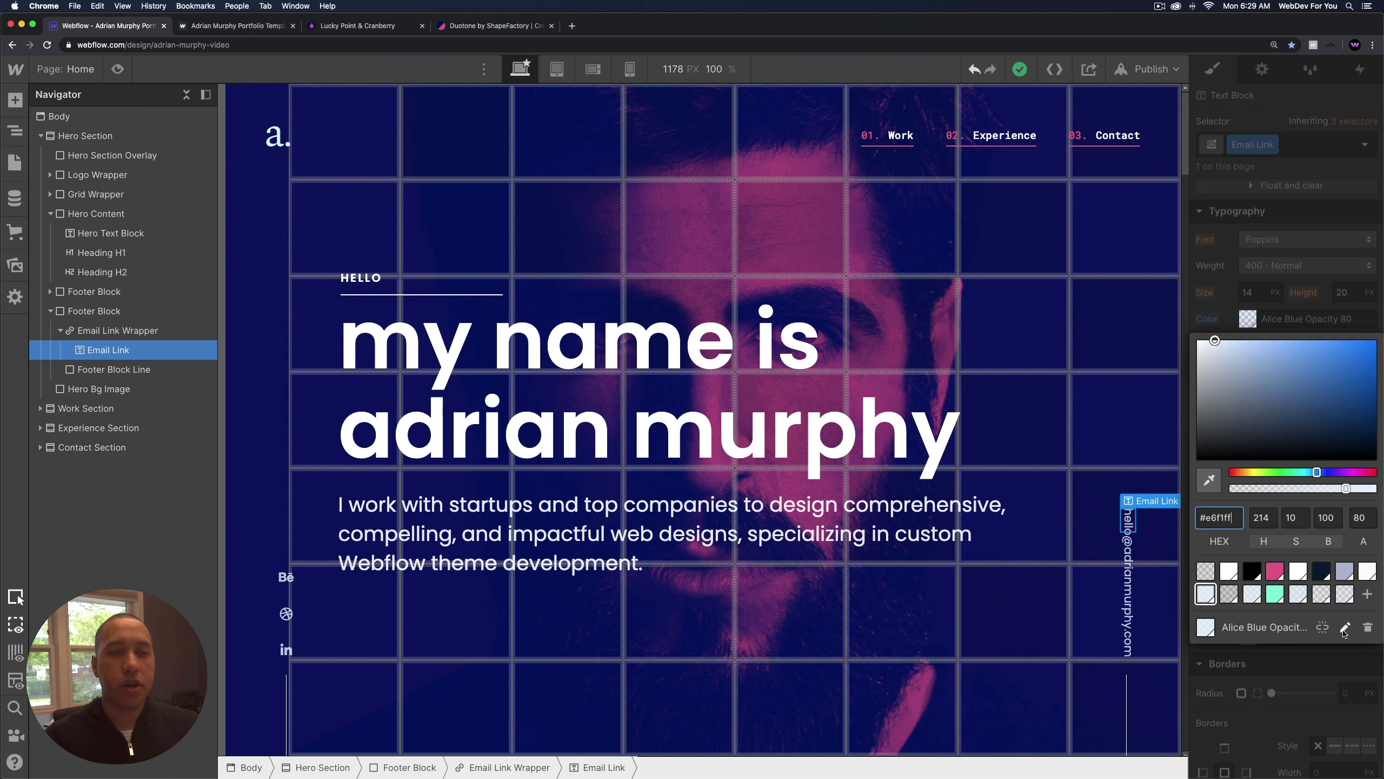
double_click(1205, 594)
left_click_drag(1215, 340, 1197, 340)
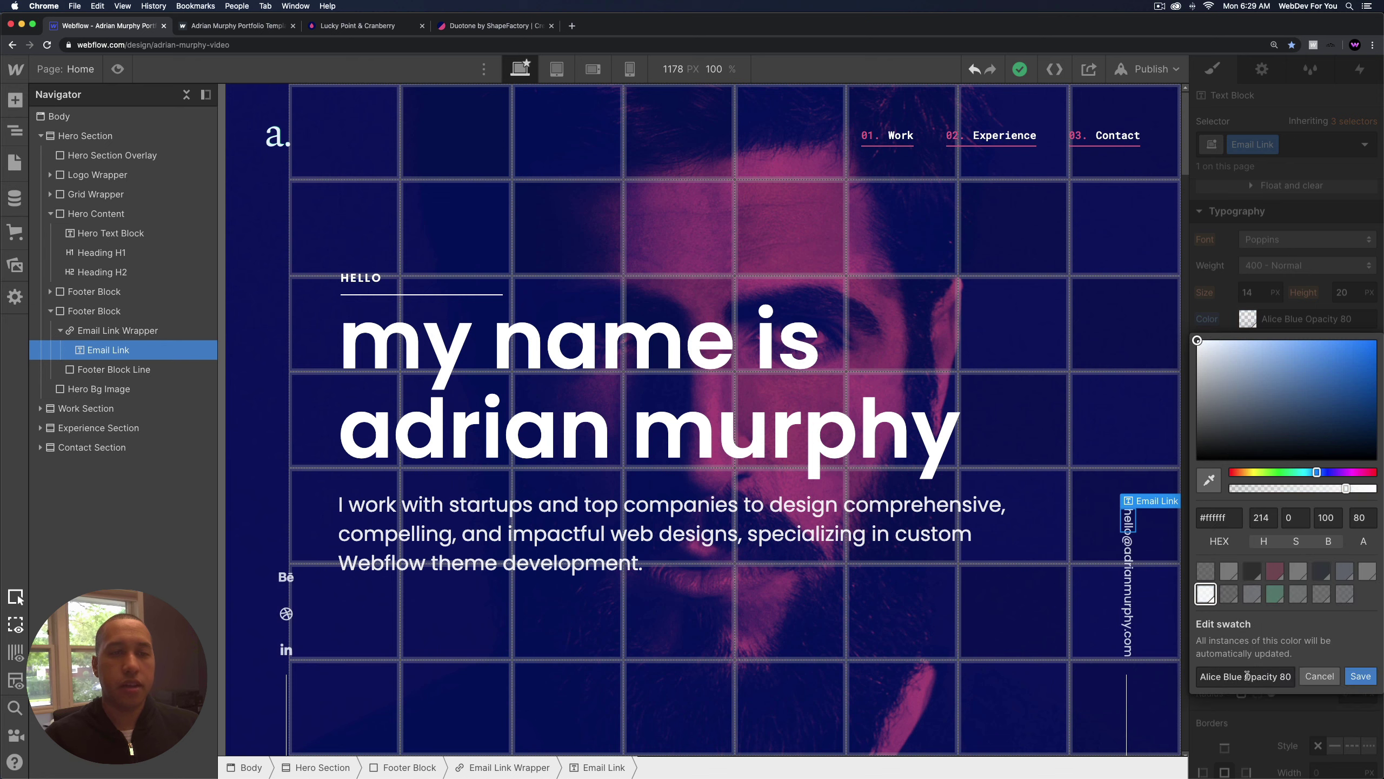
left_click_drag(1248, 676, 1201, 676)
type("White")
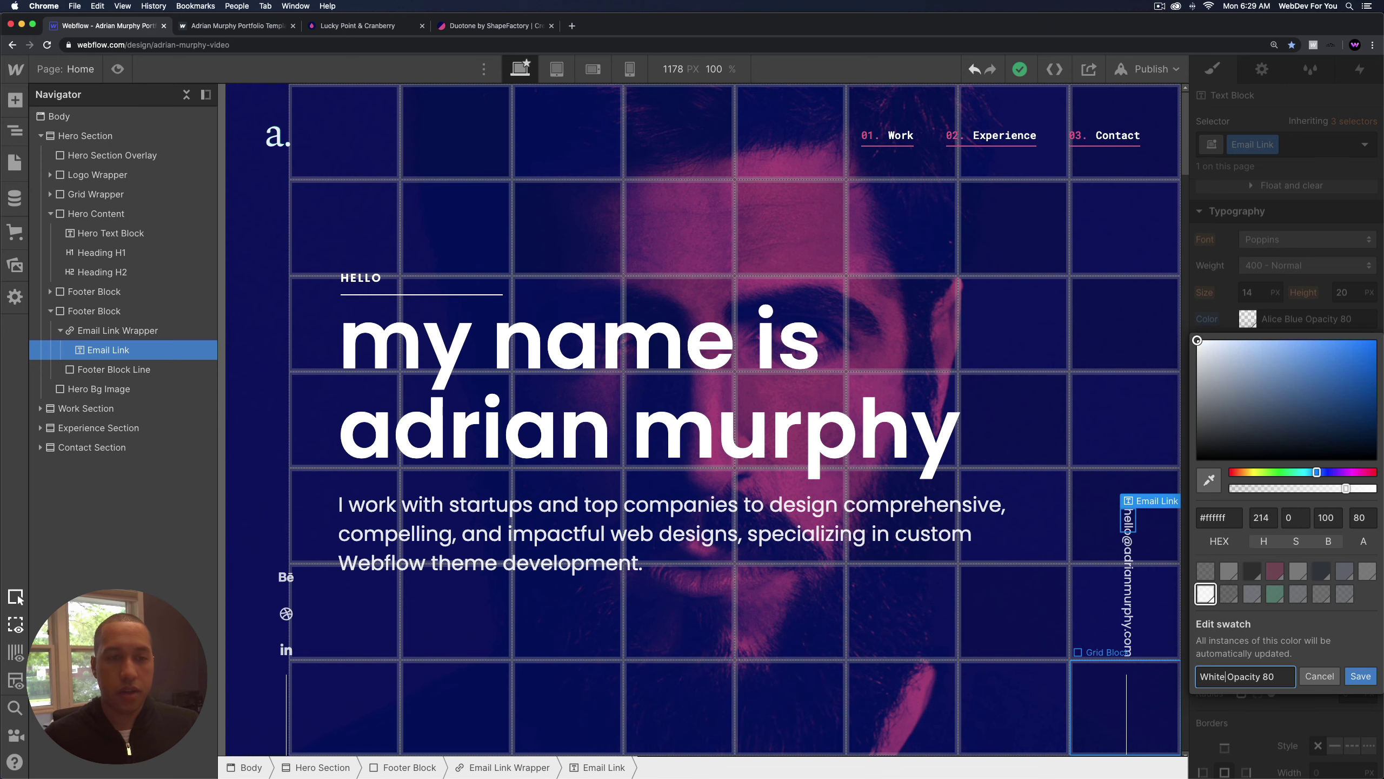
left_click(1361, 676)
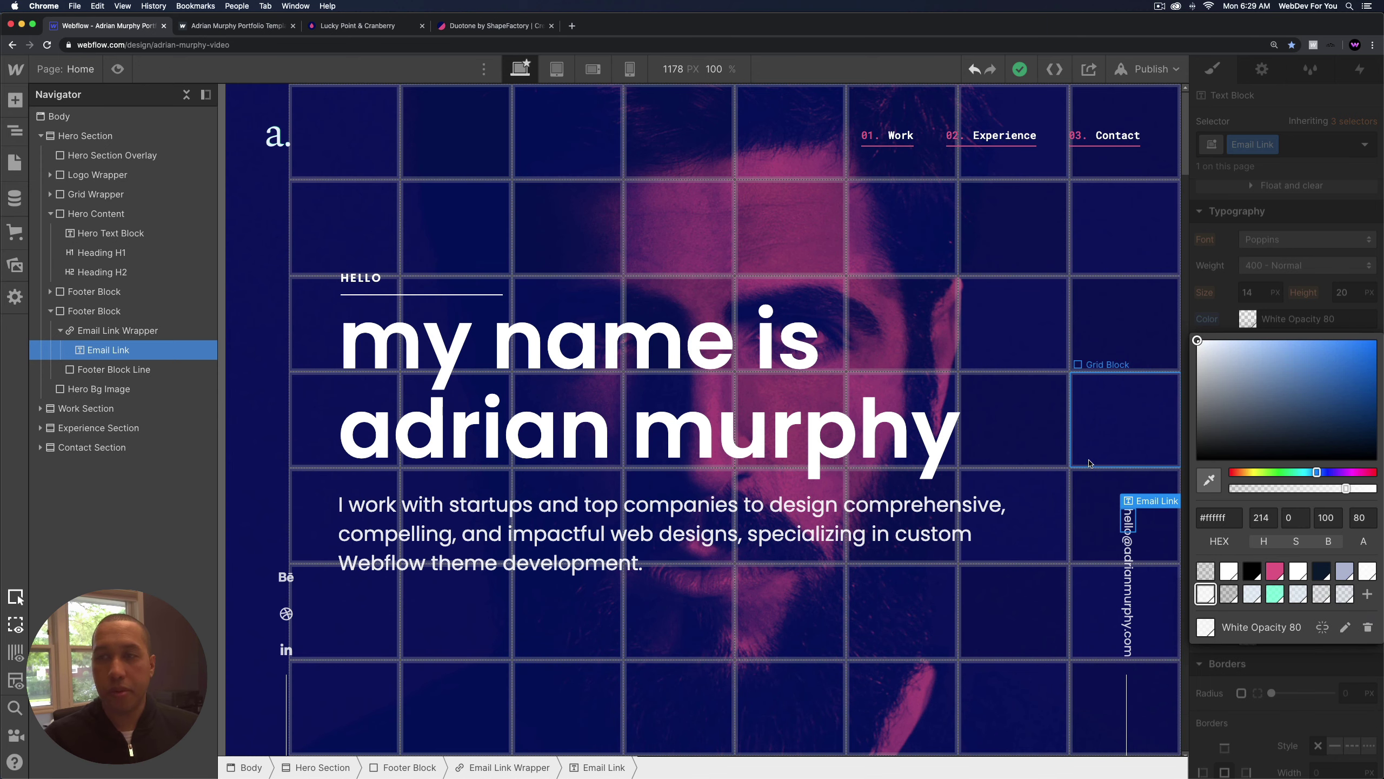
Check the LinkedIn social icon's White Opacity 80 swatch without changing it.
left_click(286, 577)
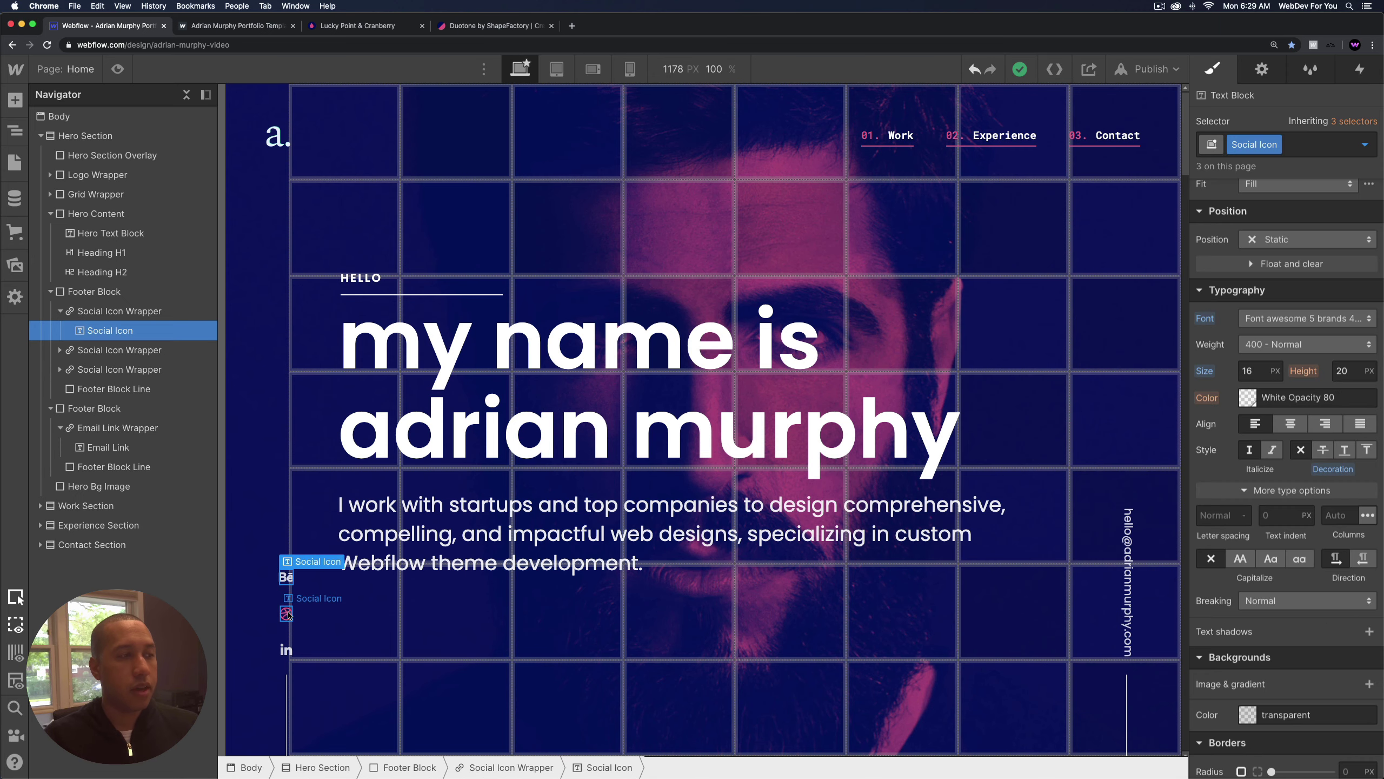
left_click(286, 649)
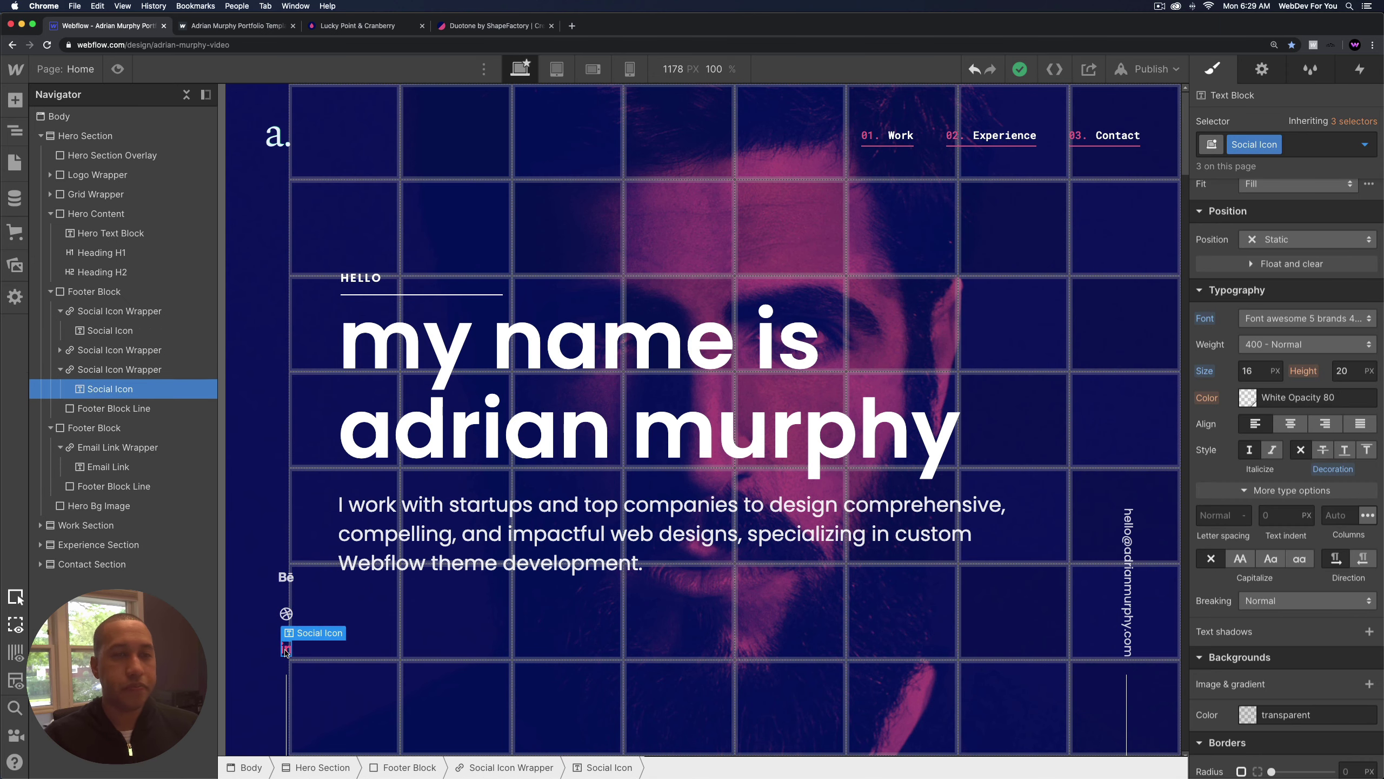
left_click(1246, 397)
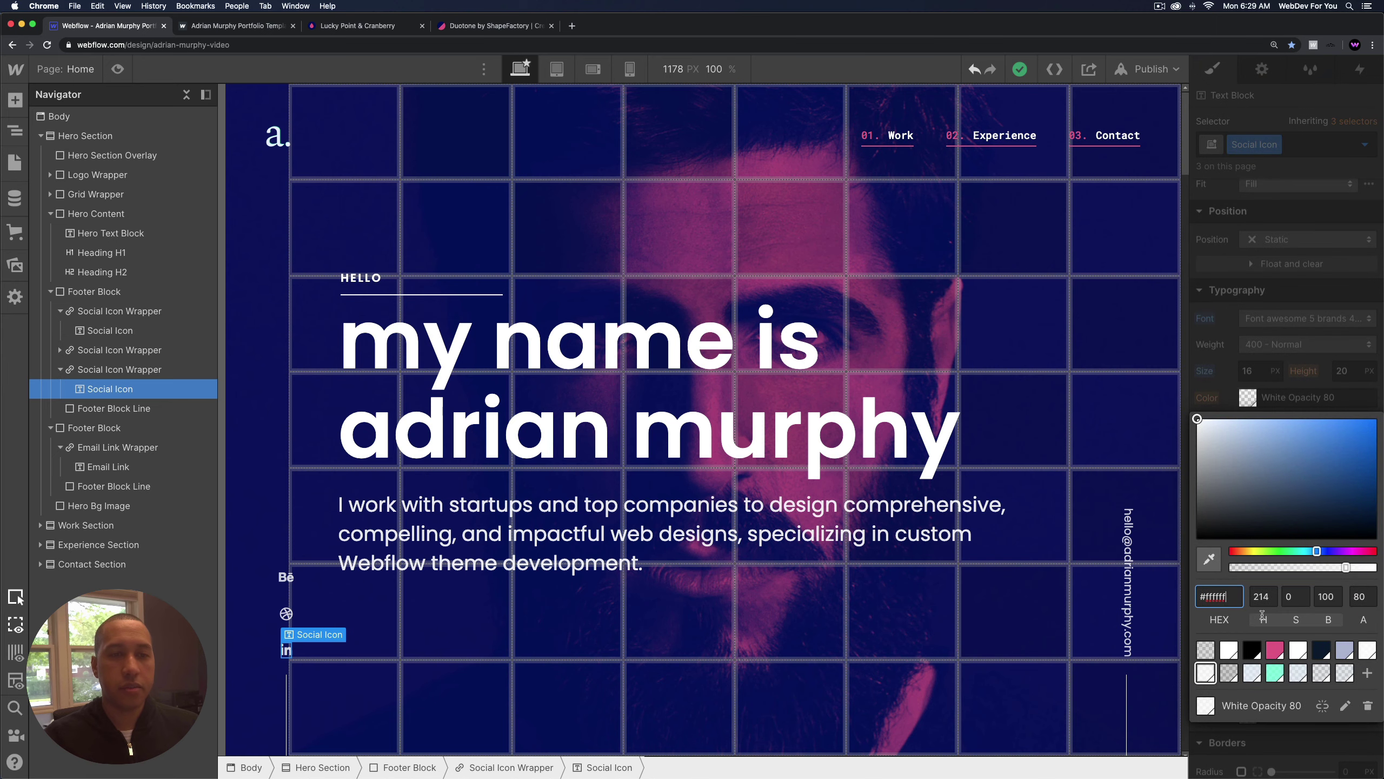
left_click(1345, 706)
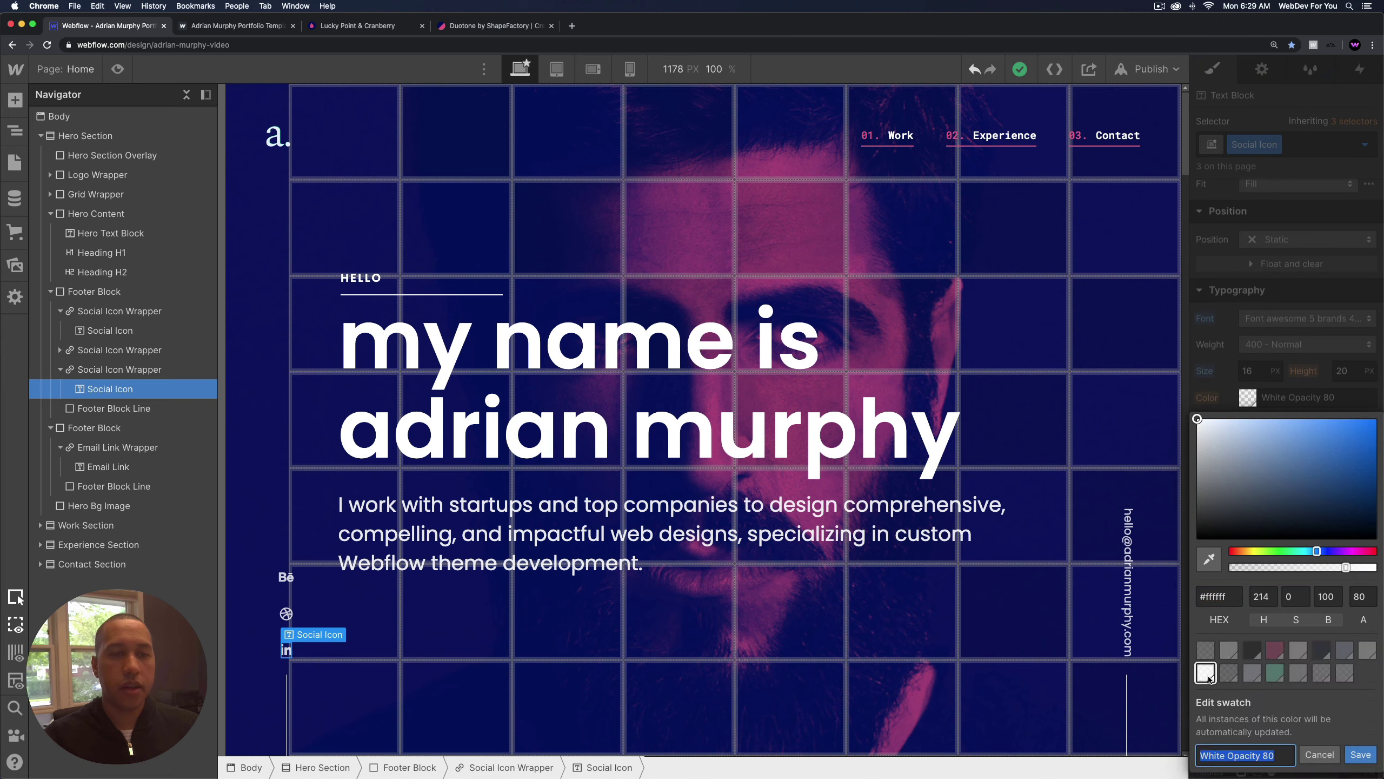
left_click(1318, 754)
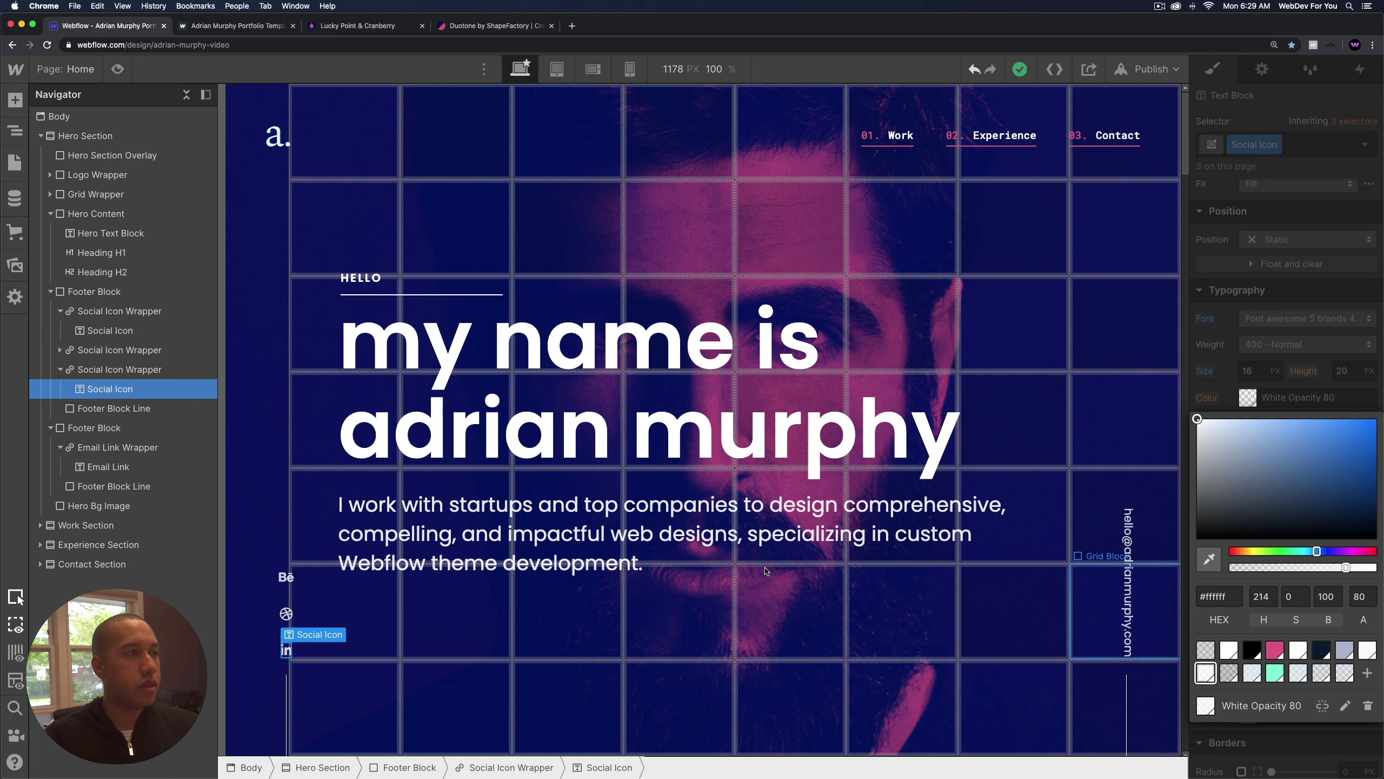
Preview the finished hero, then return to the editor with the hero tree collapsed.
left_click(534, 270)
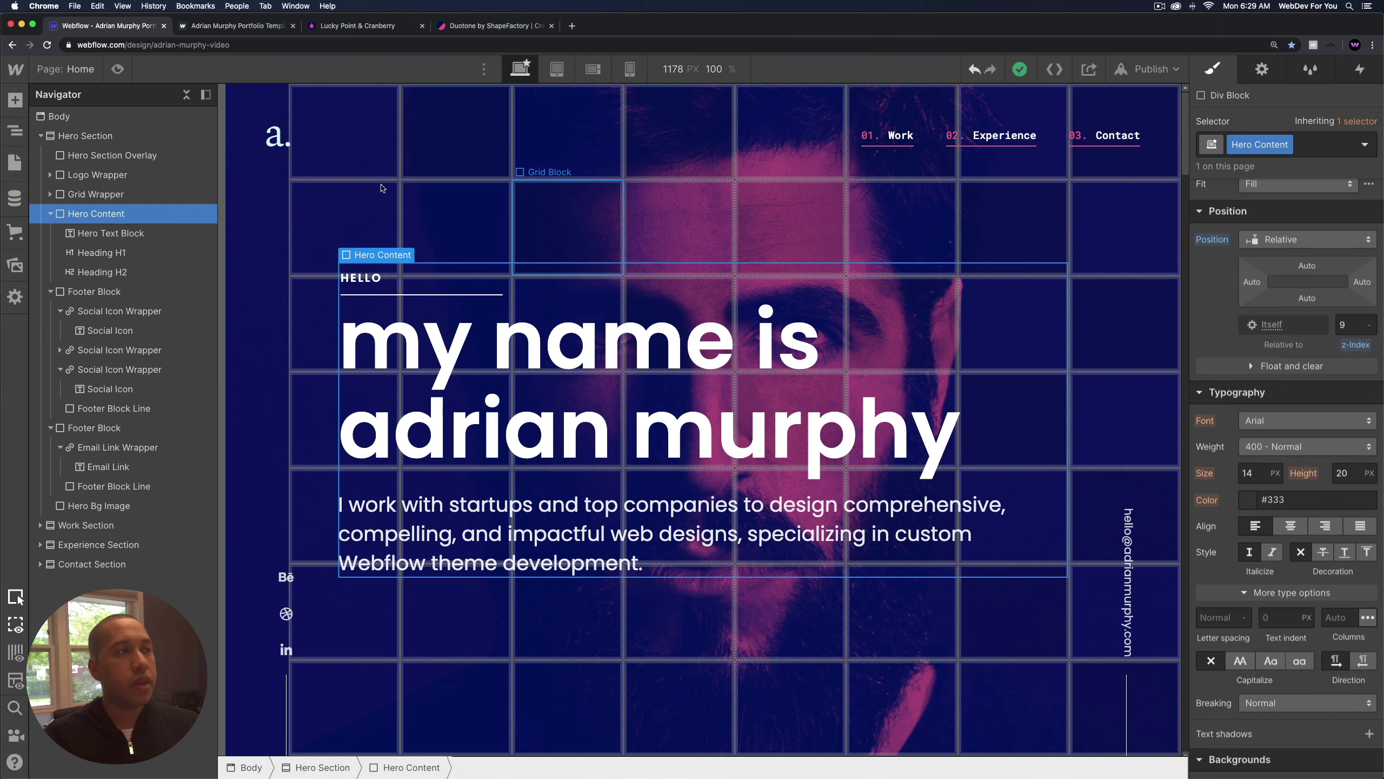
left_click(277, 139)
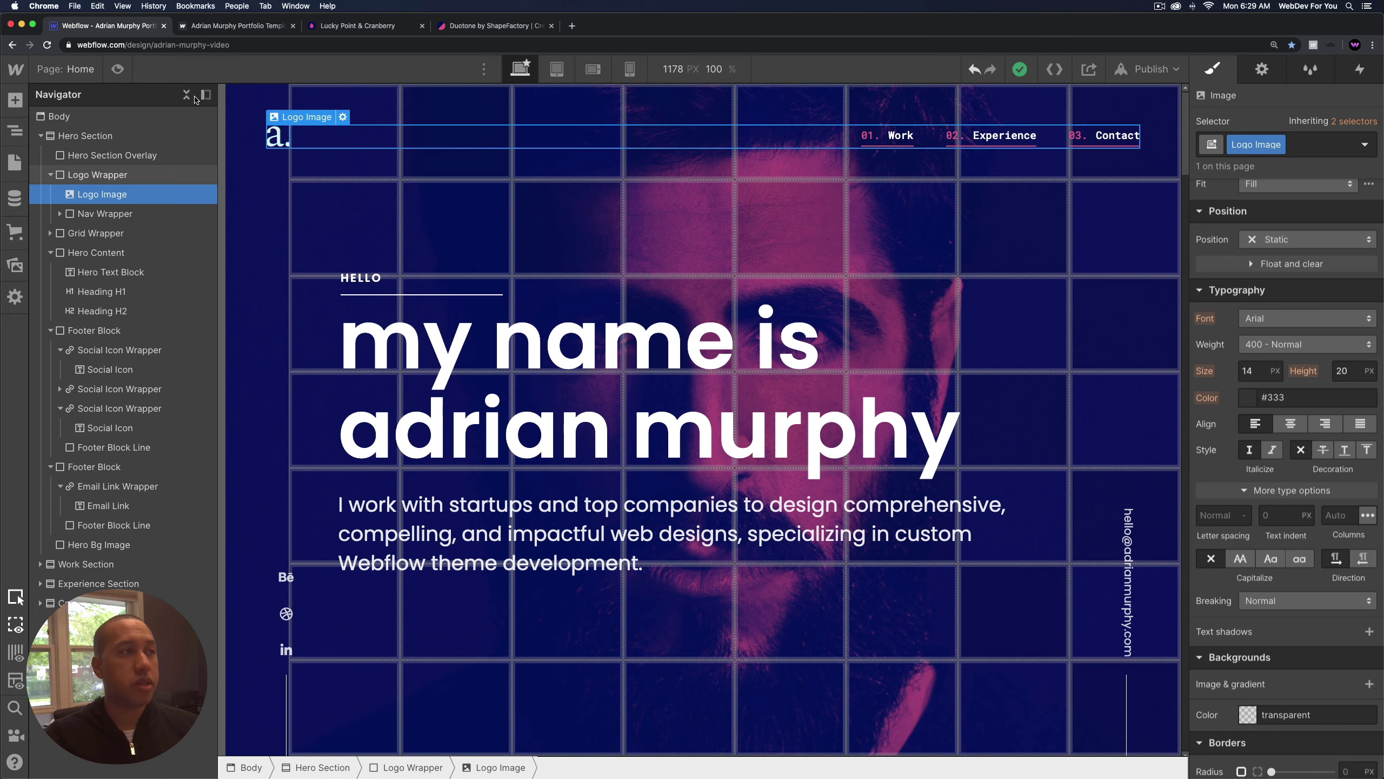
key("super+shift+p")
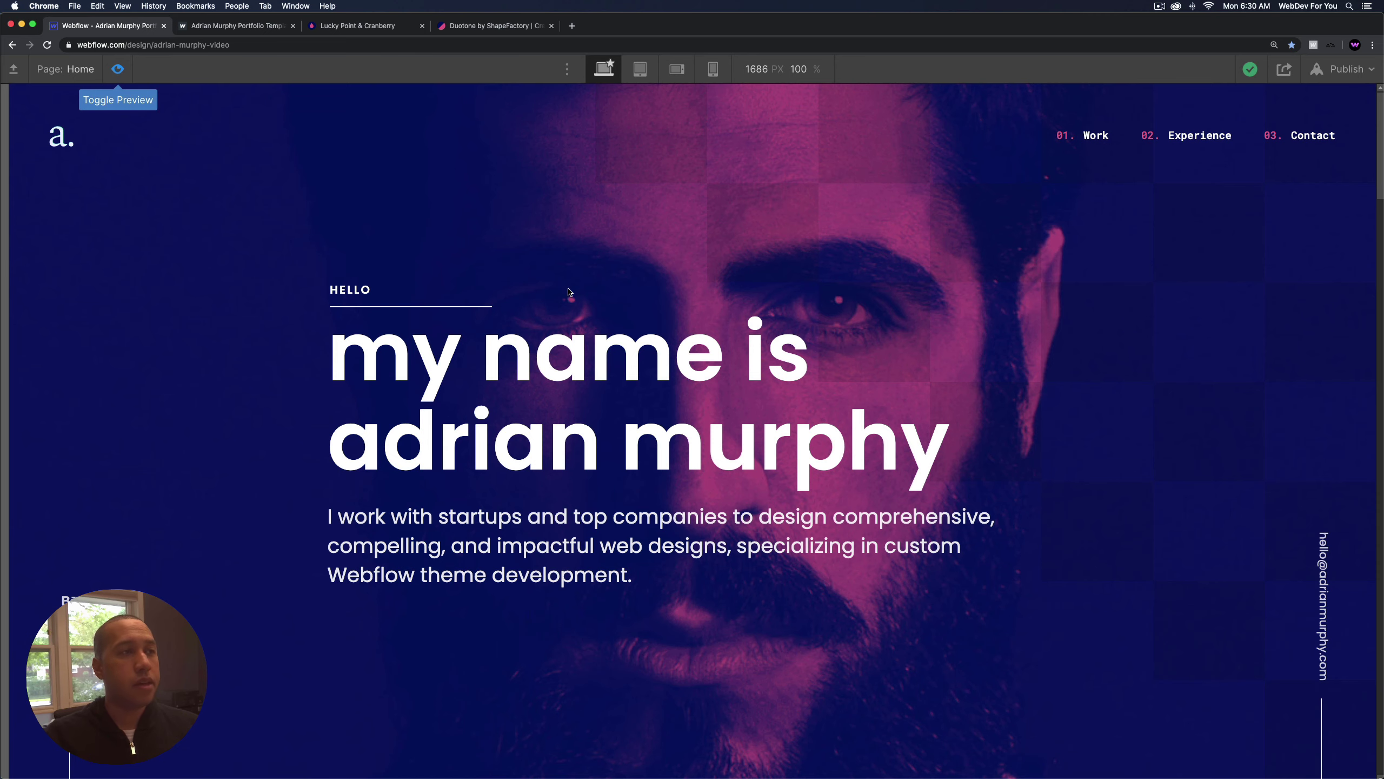
key("super+shift+p")
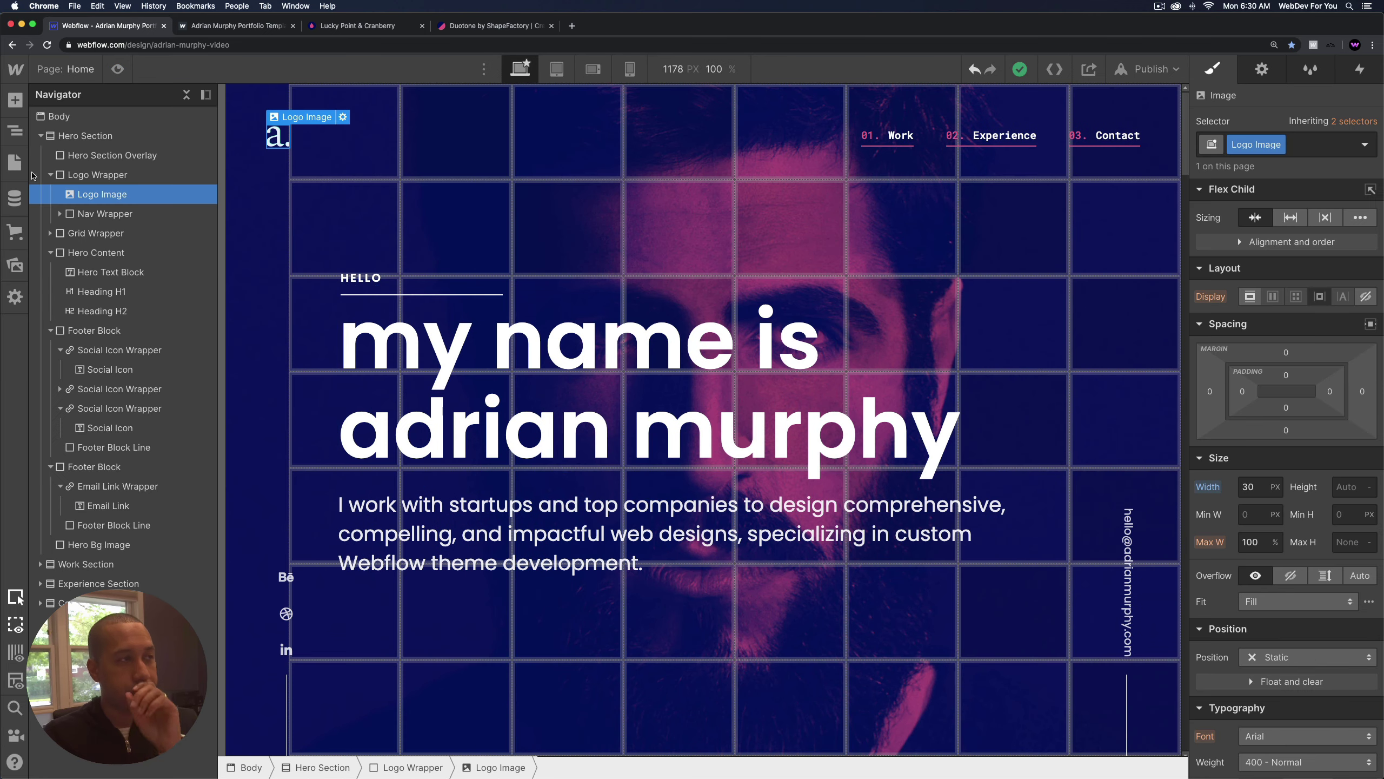
left_click(41, 135)
Select the Work Section and copy Lucky Point #000C58 from the palette page.
left_click(85, 154)
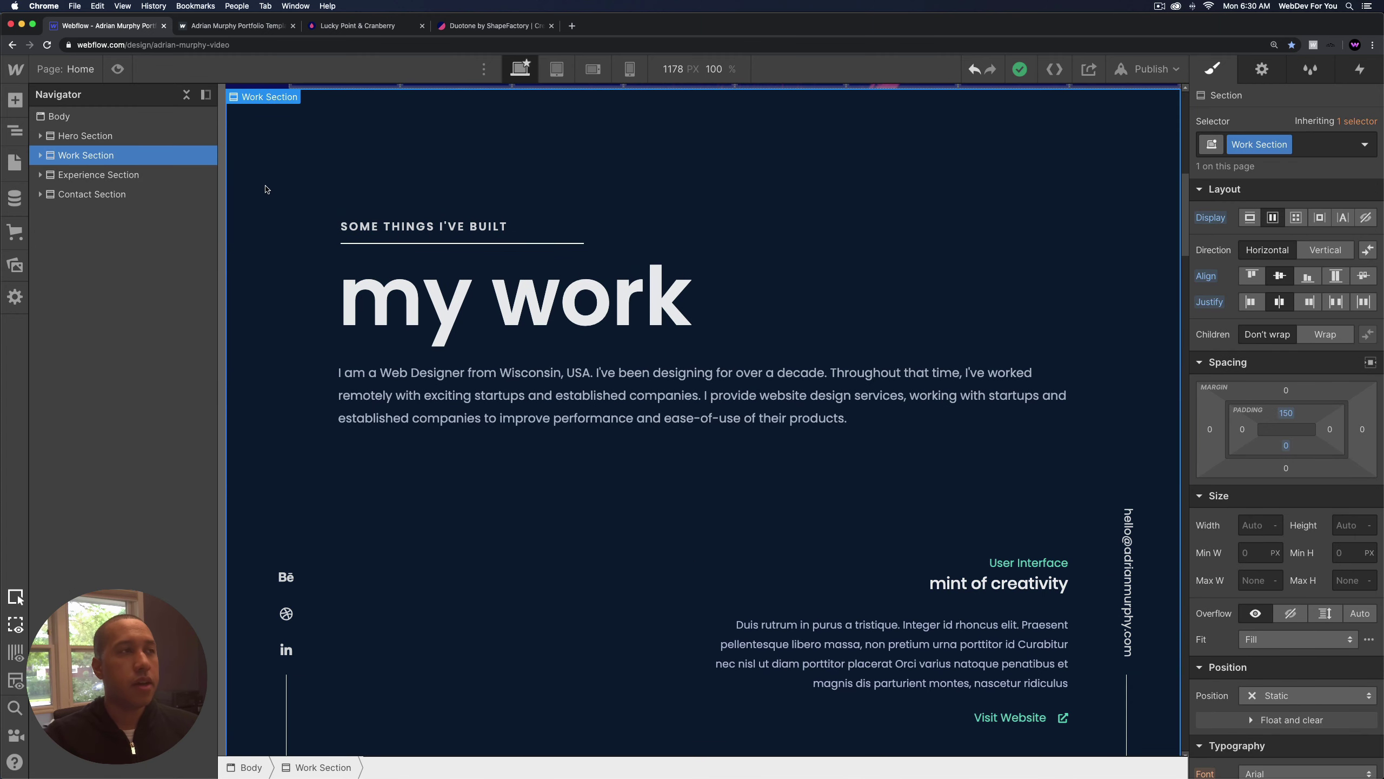
scroll(274, 231, "up", 2)
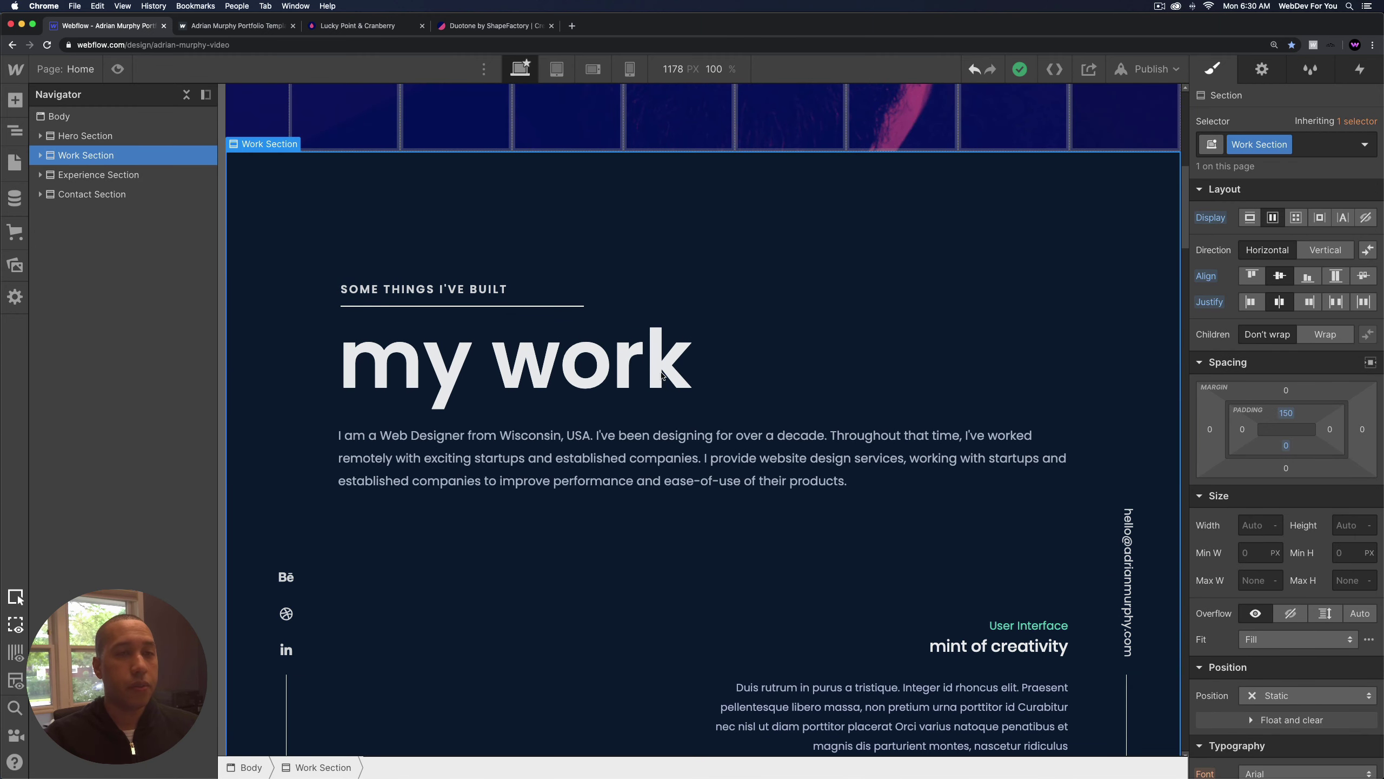
scroll(1277, 496, "down", 10)
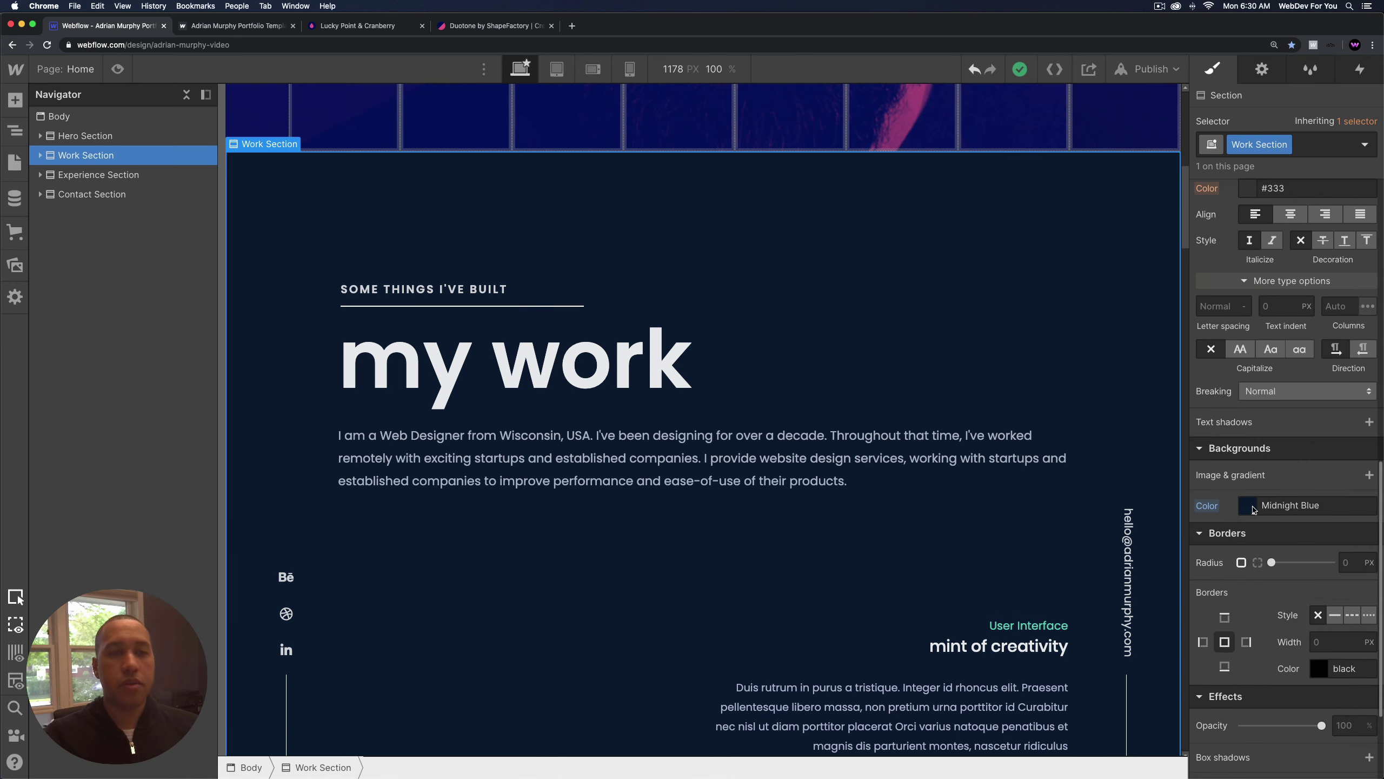
left_click(354, 26)
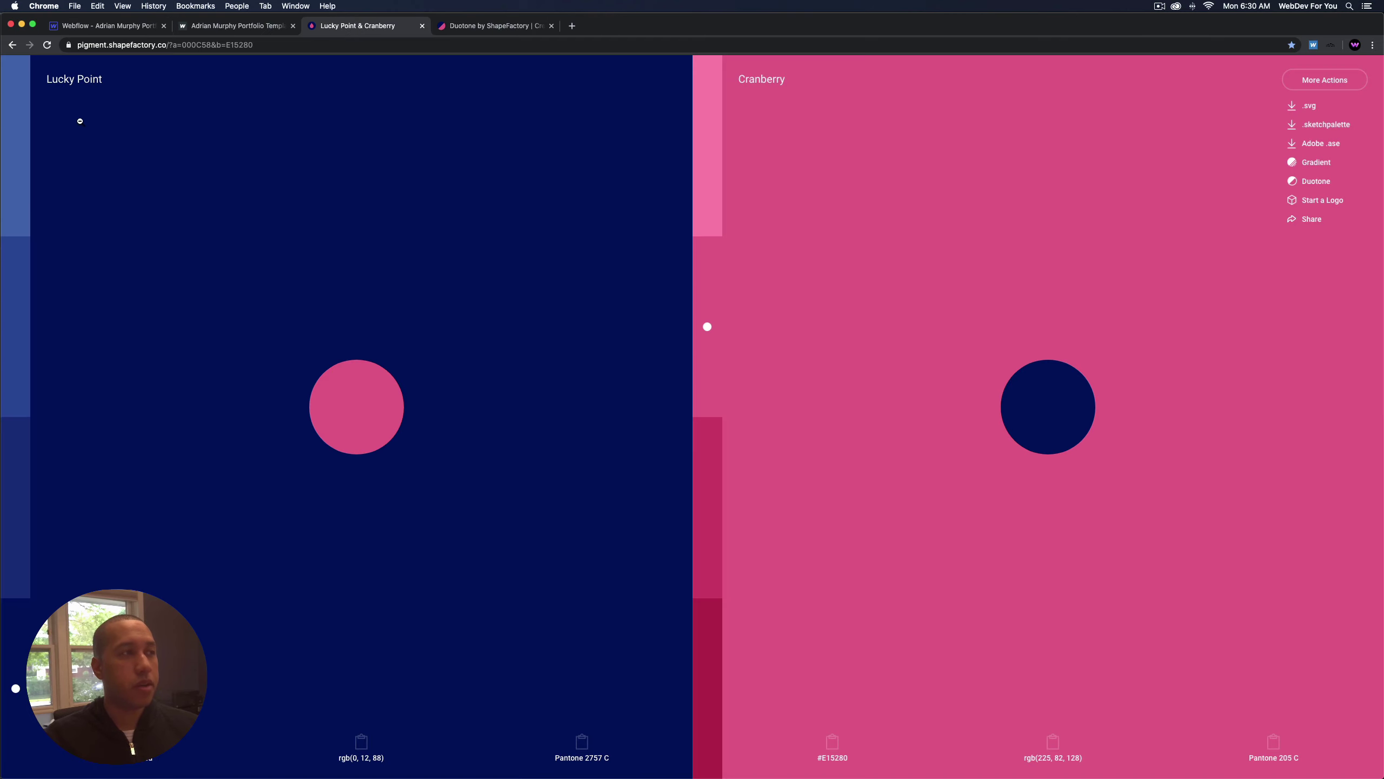
left_click(109, 25)
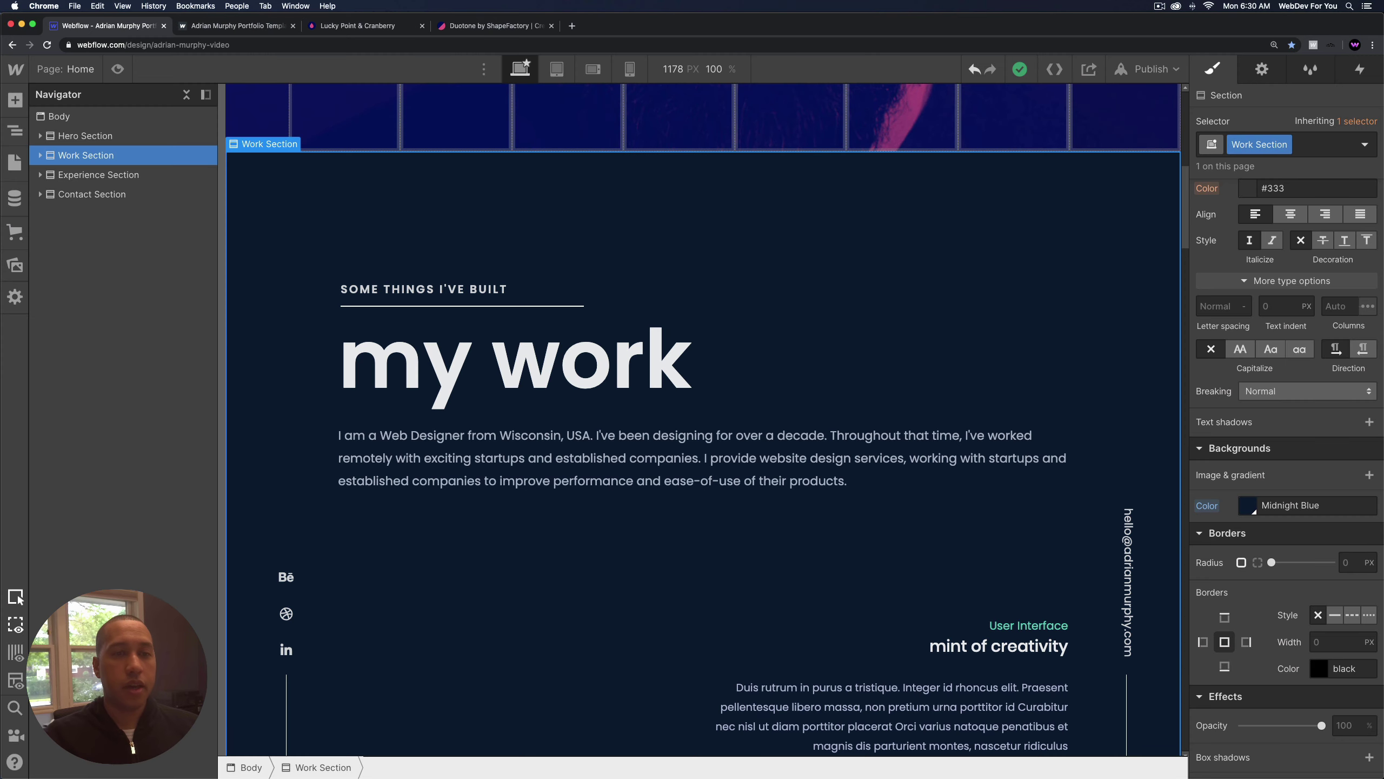
Change the Midnight Blue background swatch's hex value to #000C58.
left_click(1248, 507)
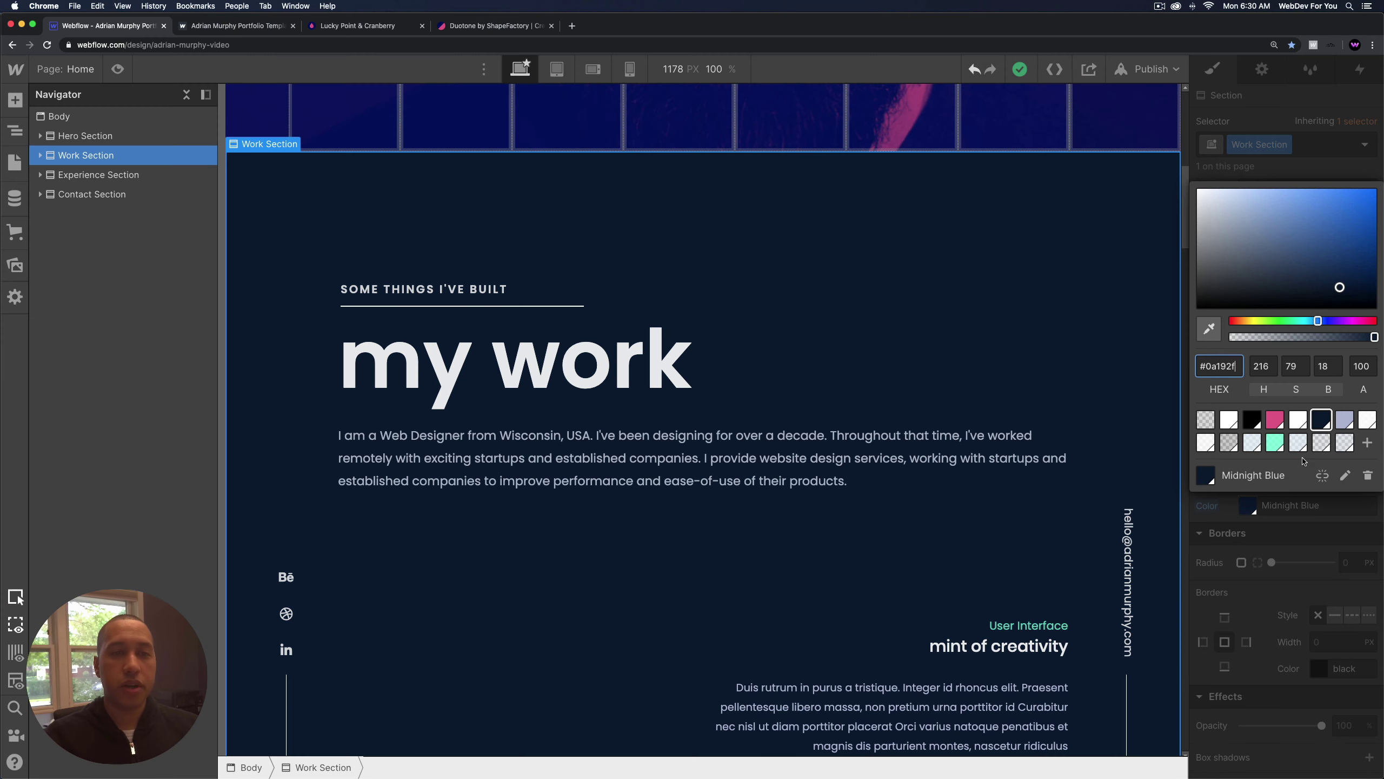
left_click(1348, 478)
left_click(1237, 322)
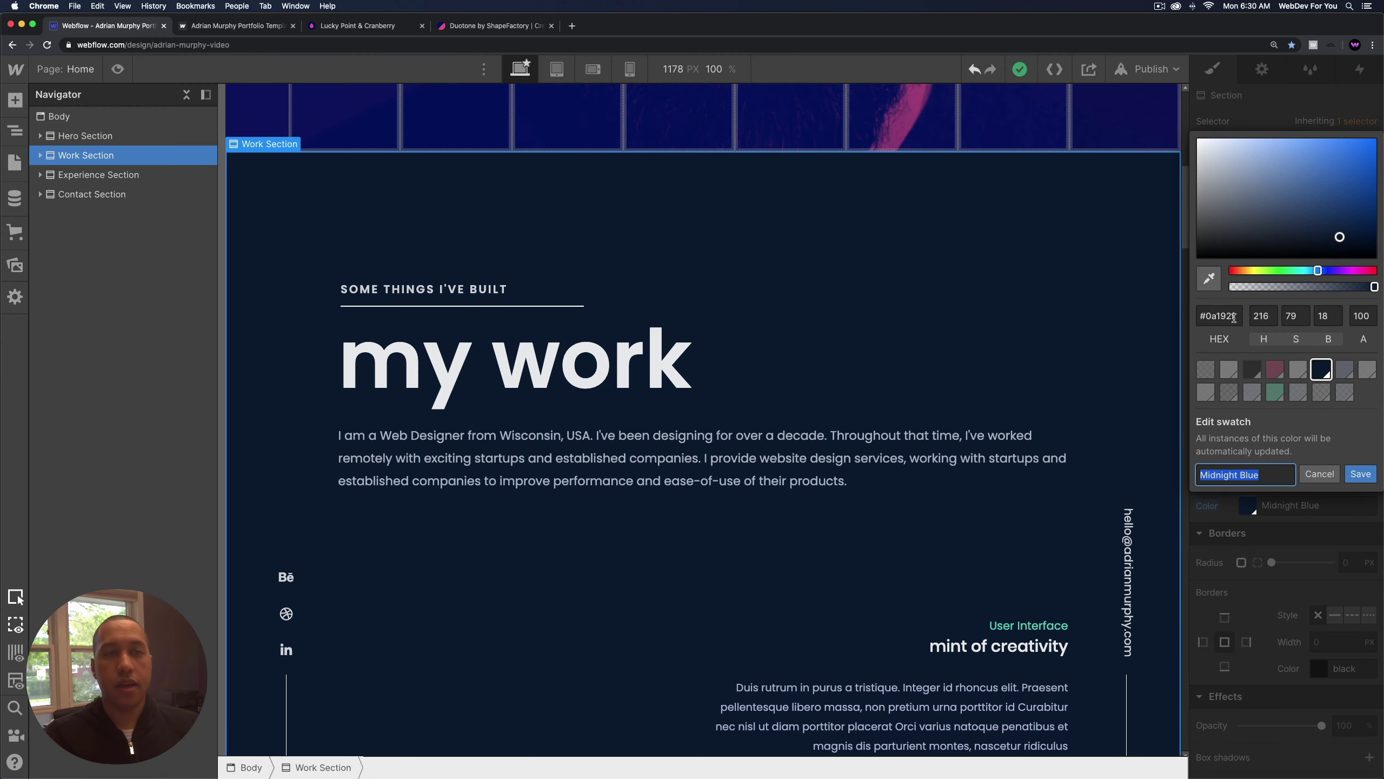
key("super+a")
type("#000C58")
key("super+Return")
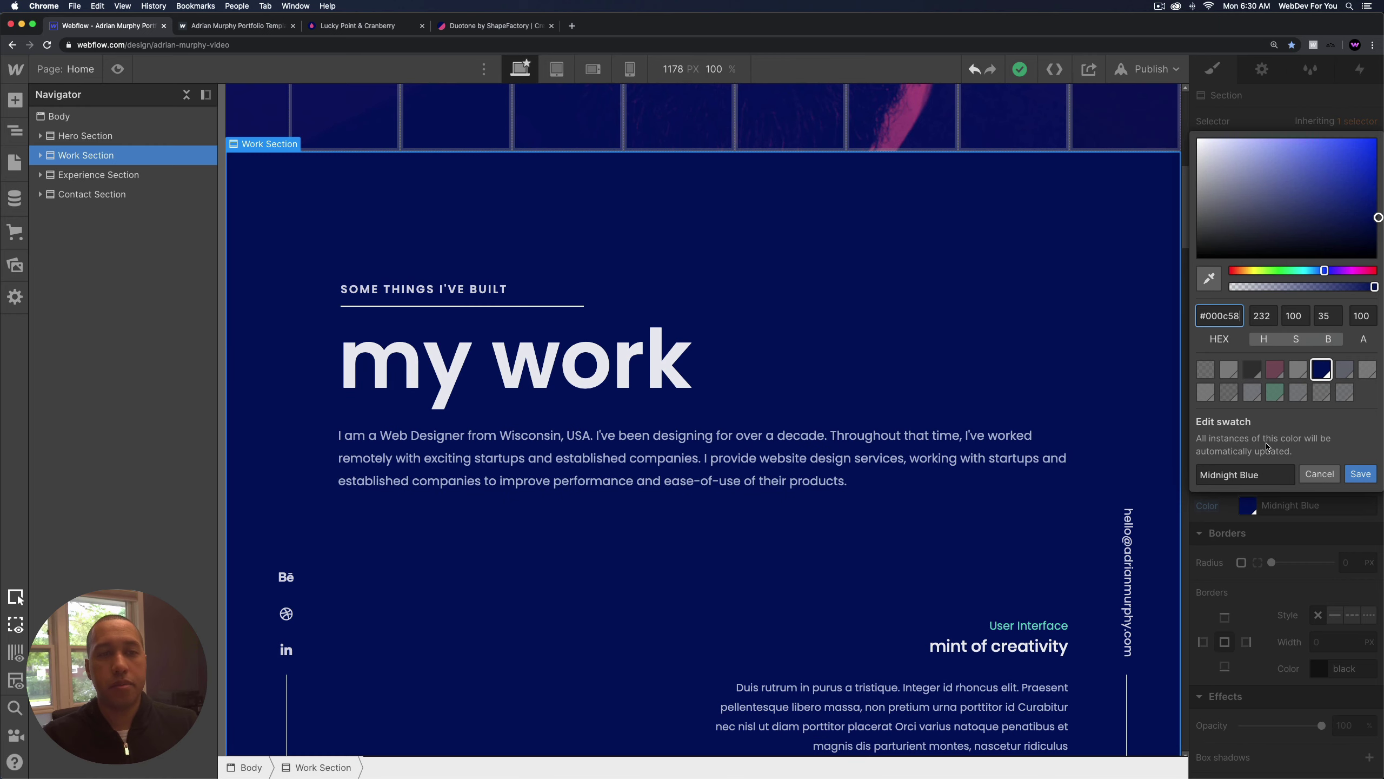
Rename the swatch Lucky Point and save it.
left_click(1201, 474)
key("super+a")
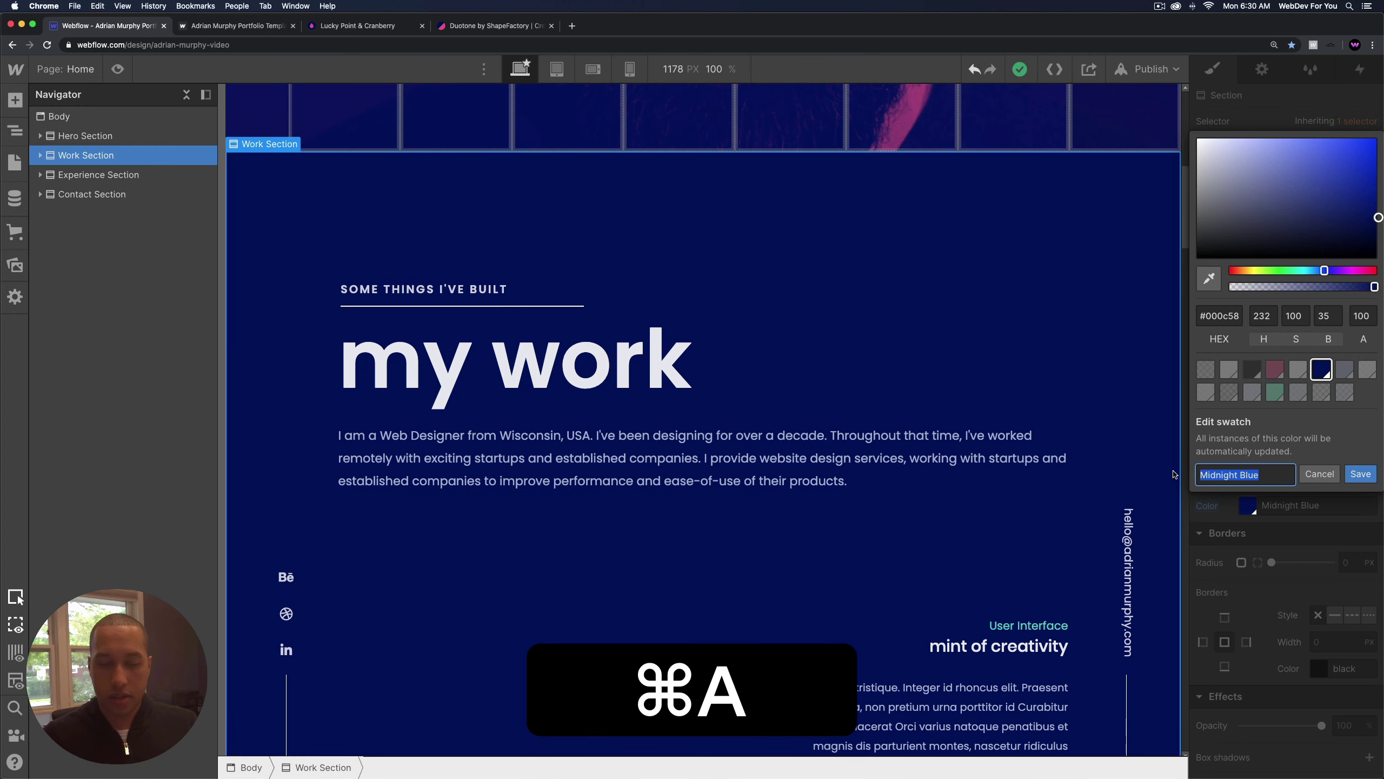
type("Lucky Point")
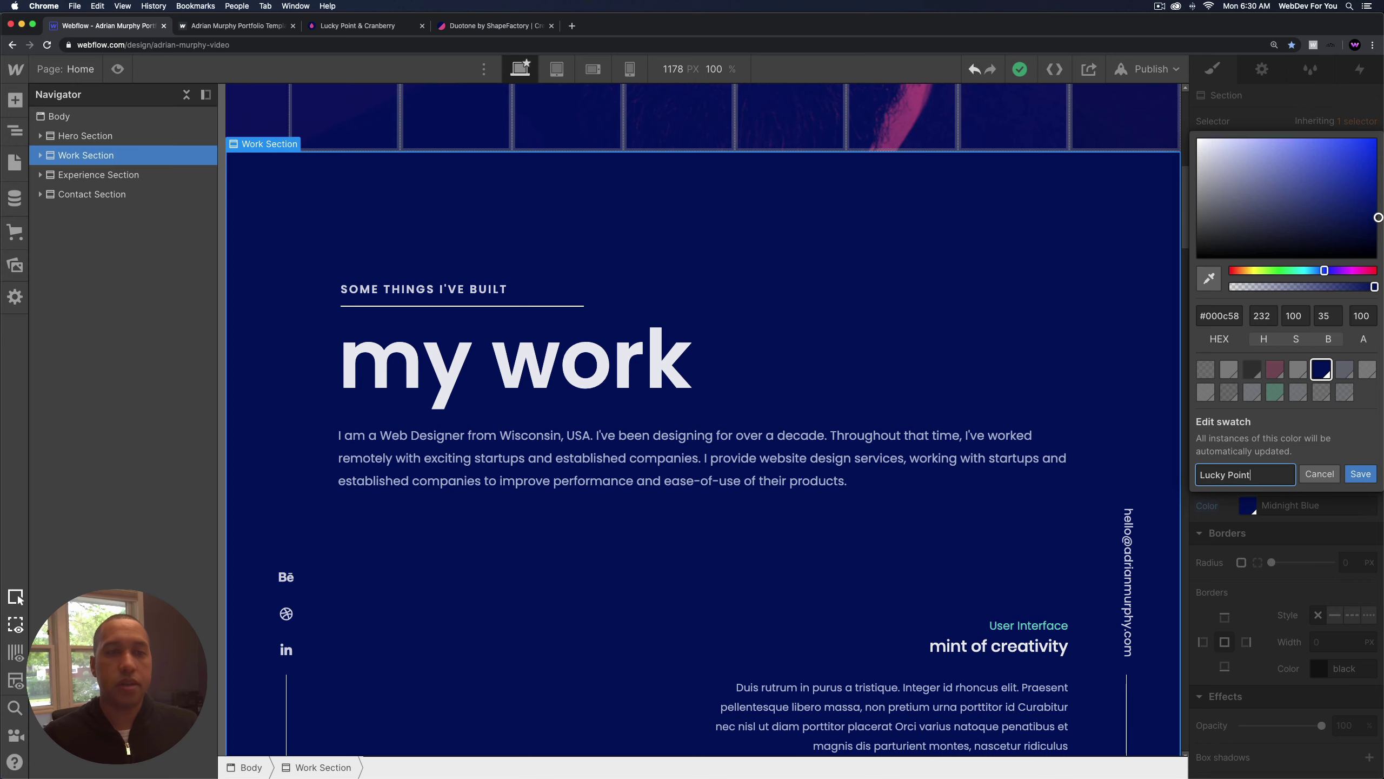
left_click(1361, 473)
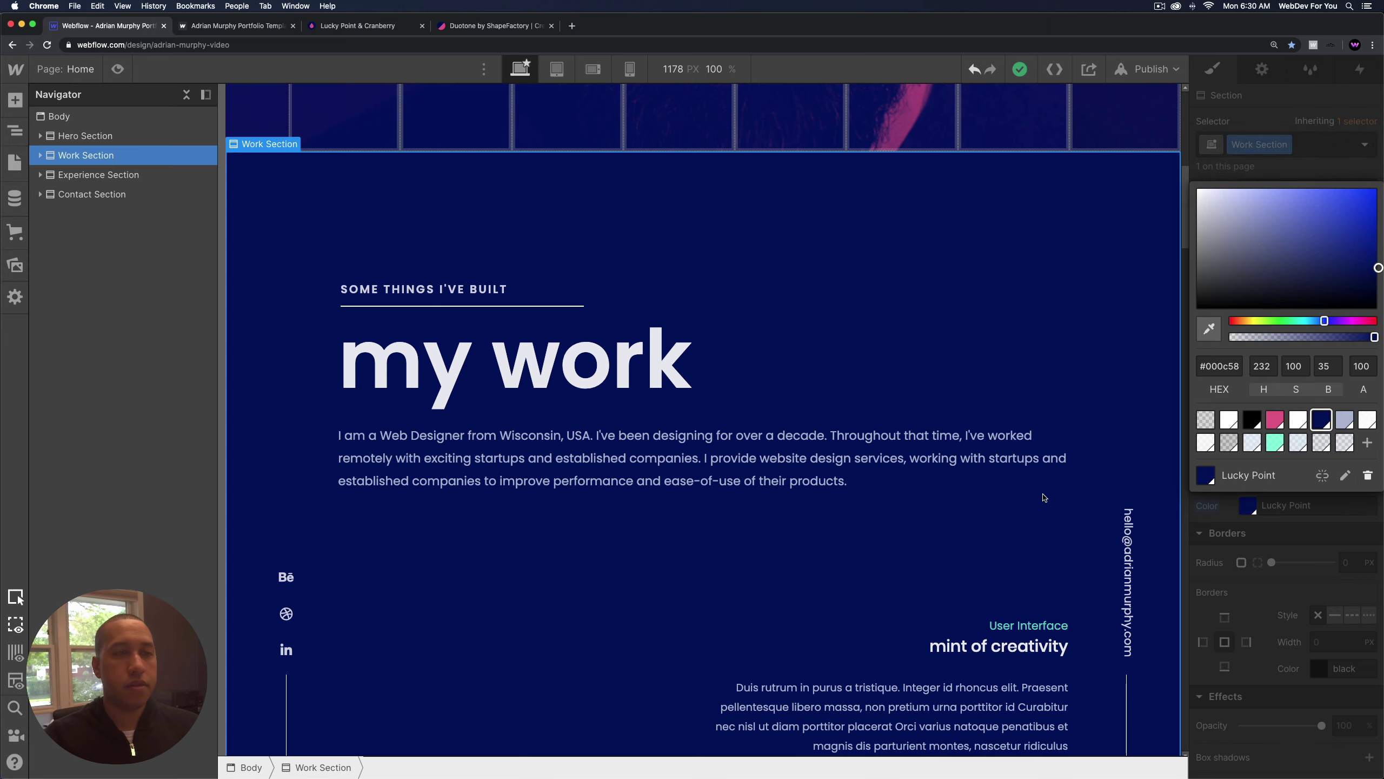
scroll(725, 415, "up", 10)
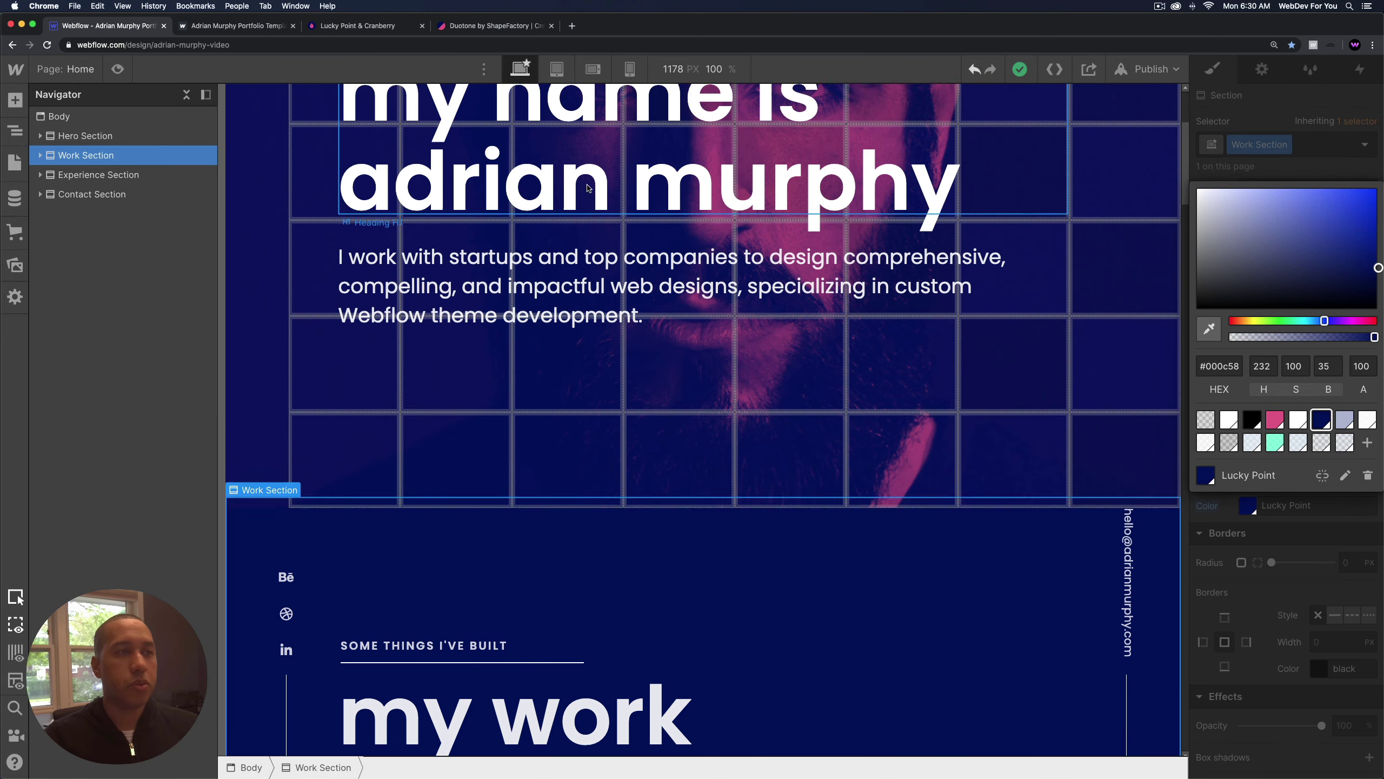
scroll(587, 196, "down", 10)
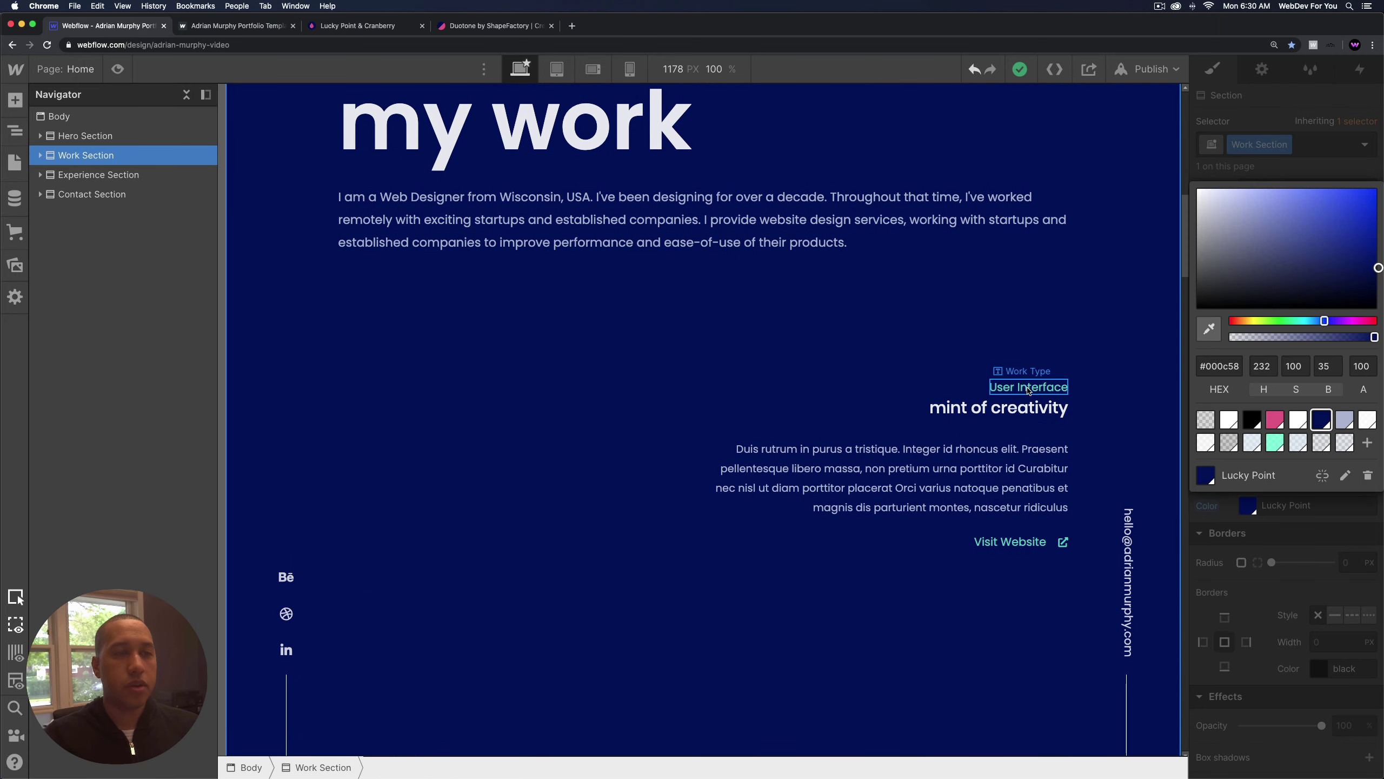
left_click(1015, 392)
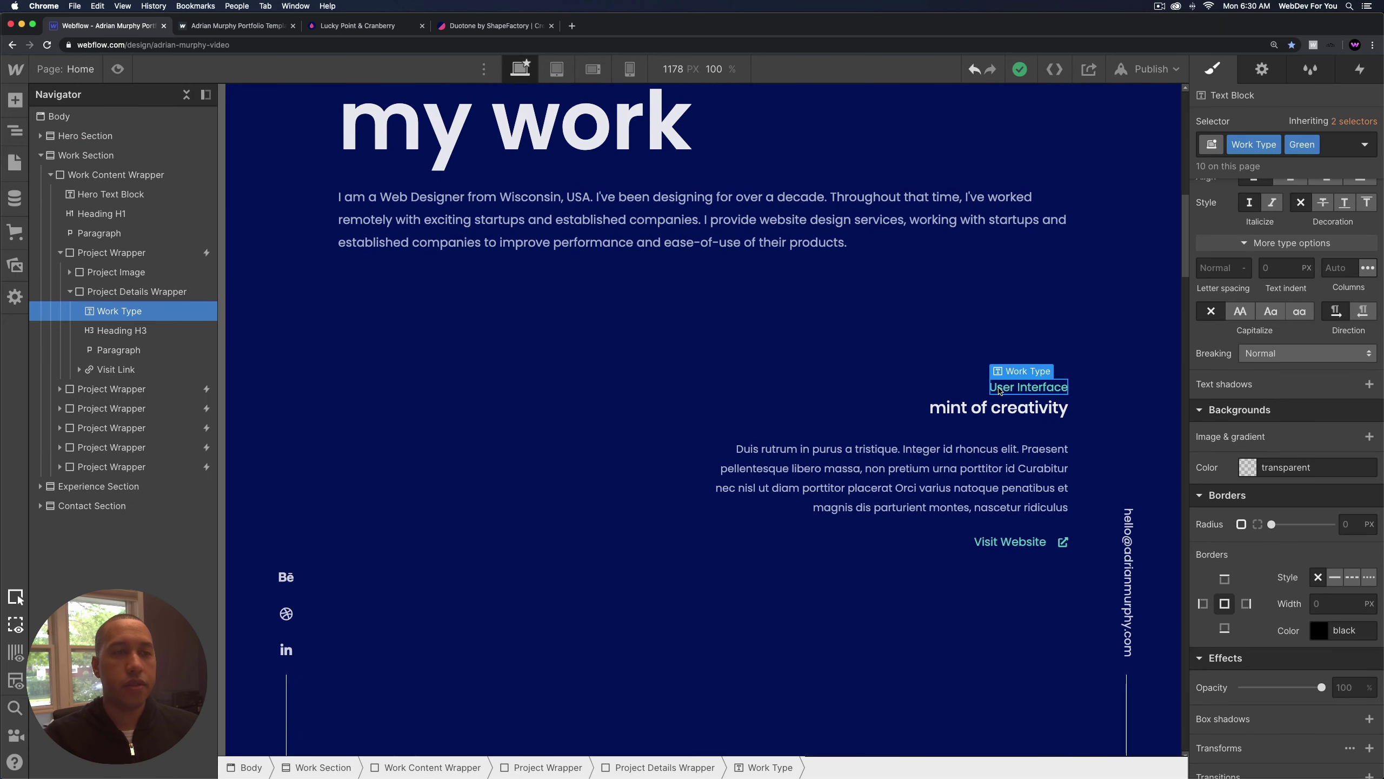
Copy Cranberry from the palette and open the work type's Aquamarine Opacity 80 swatch.
scroll(1363, 442, "up", 7)
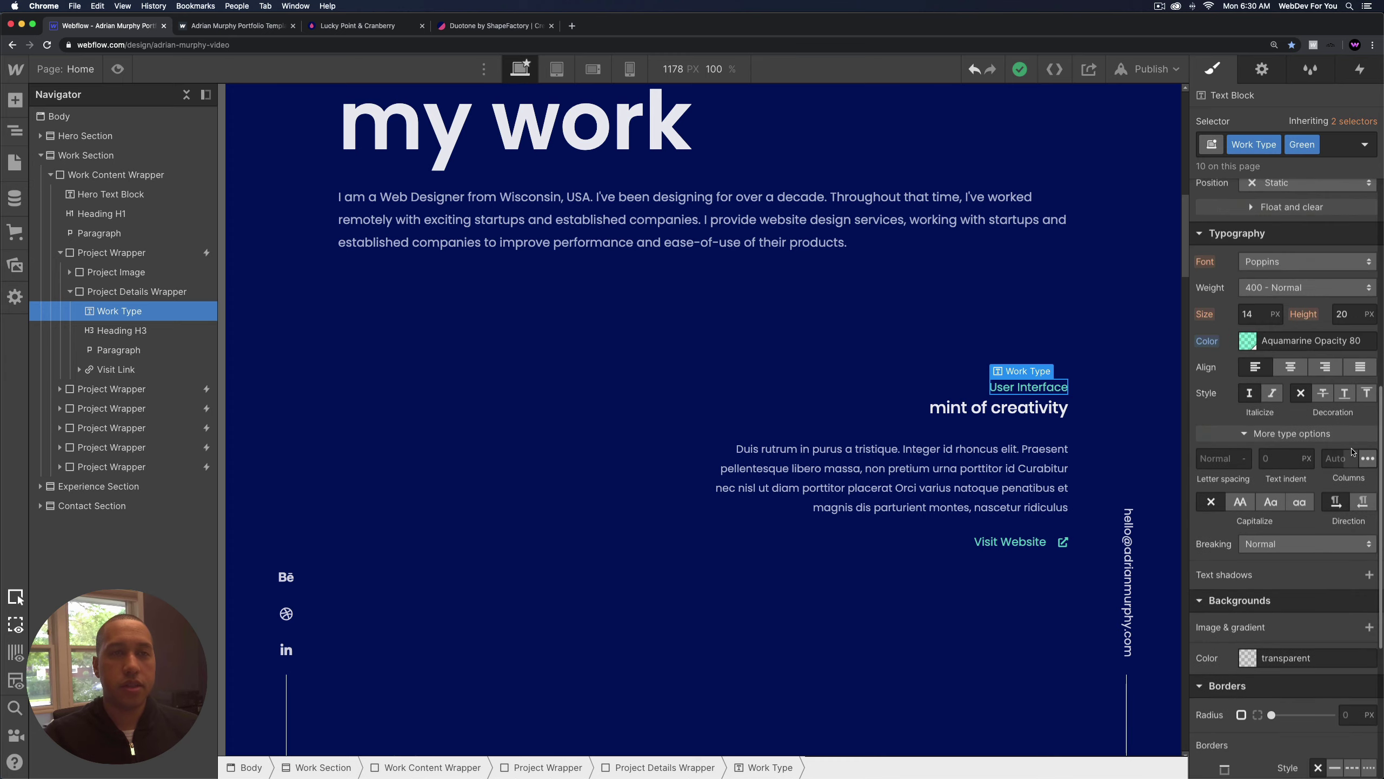
left_click(379, 30)
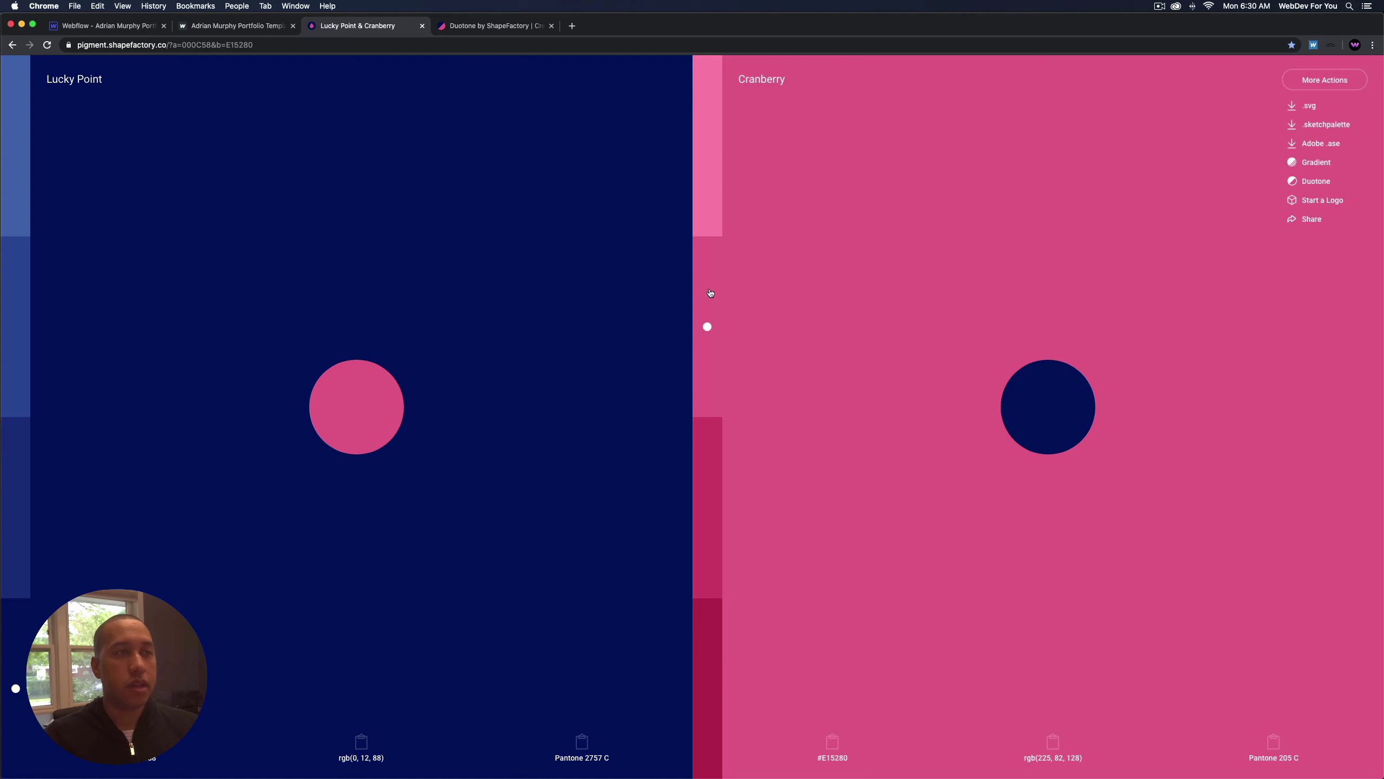
left_click(113, 26)
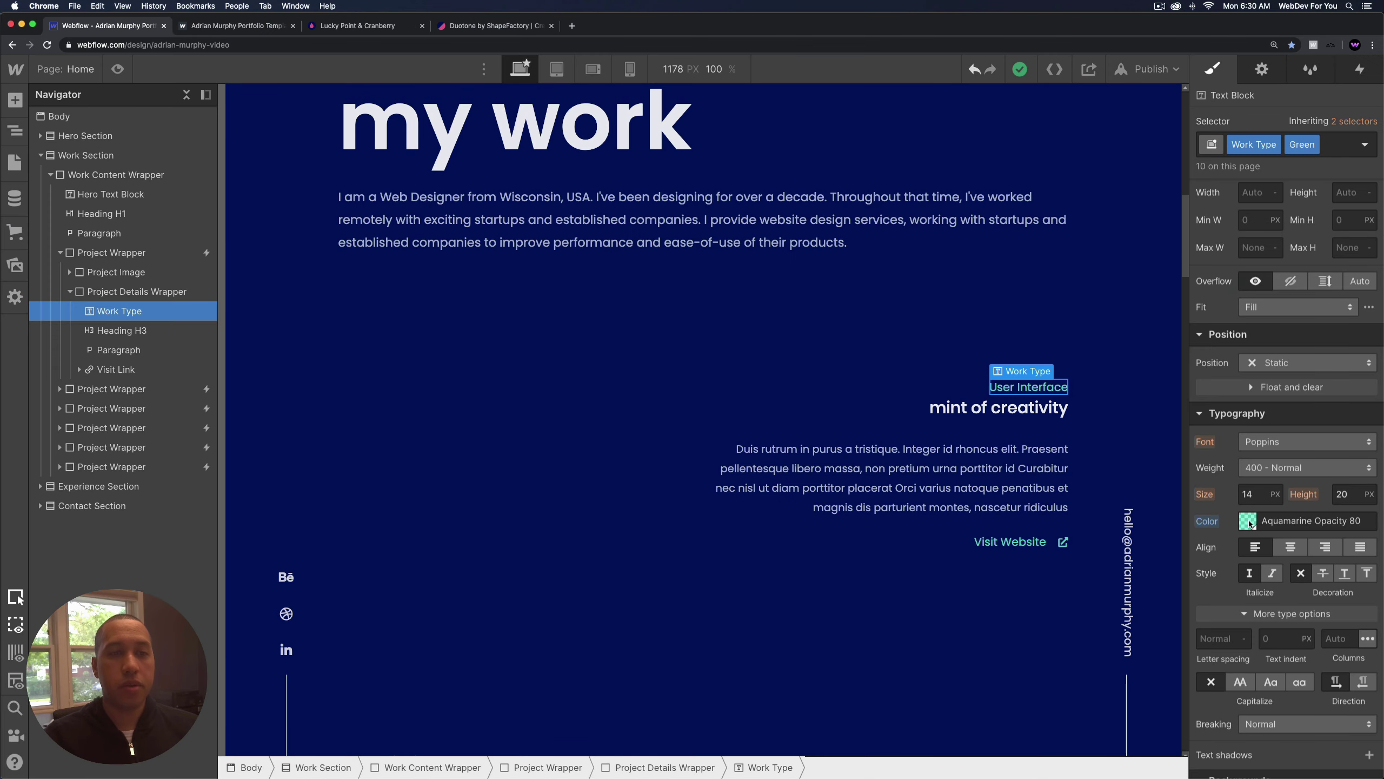
left_click(1248, 521)
double_click(1270, 398)
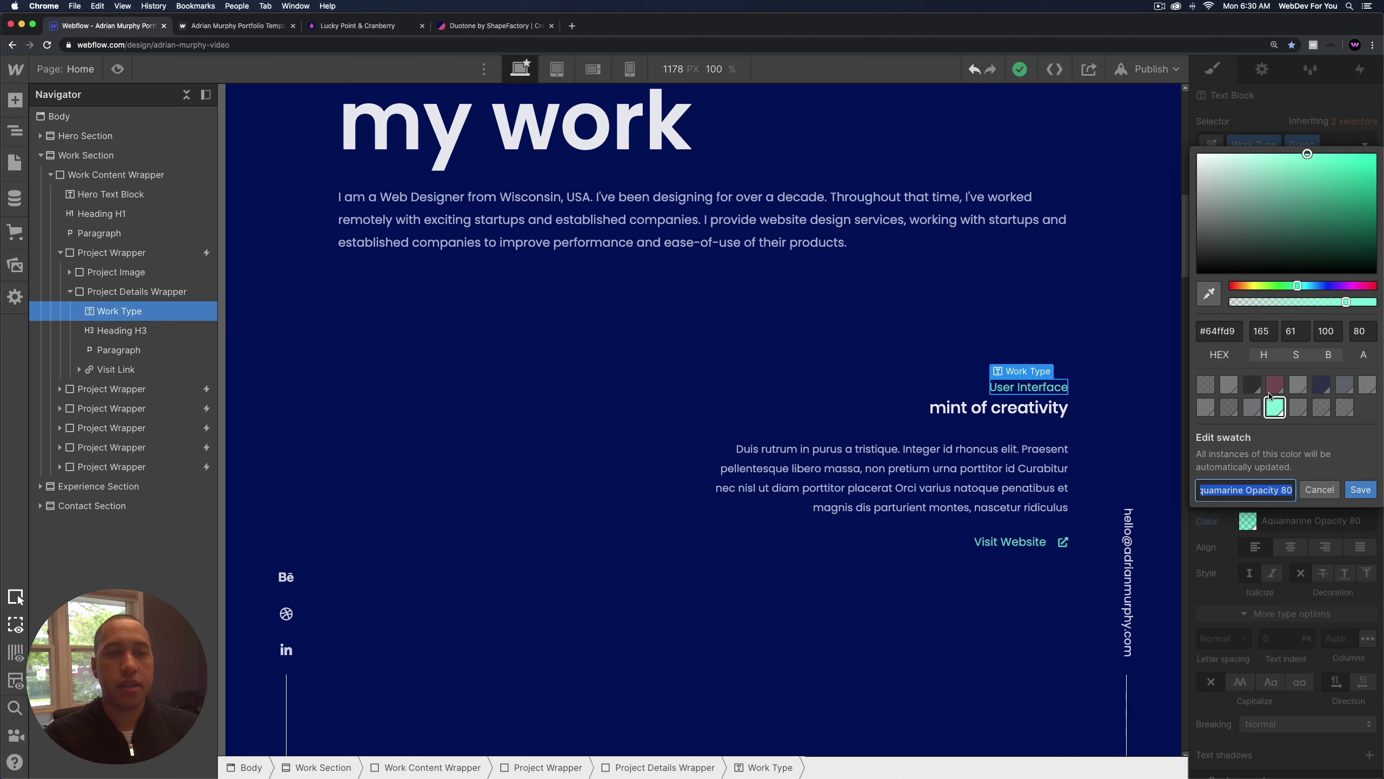
Set the swatch colour to #E15280 with alpha 80.
left_click(1227, 331)
key("cmd+a")
type("#E15280")
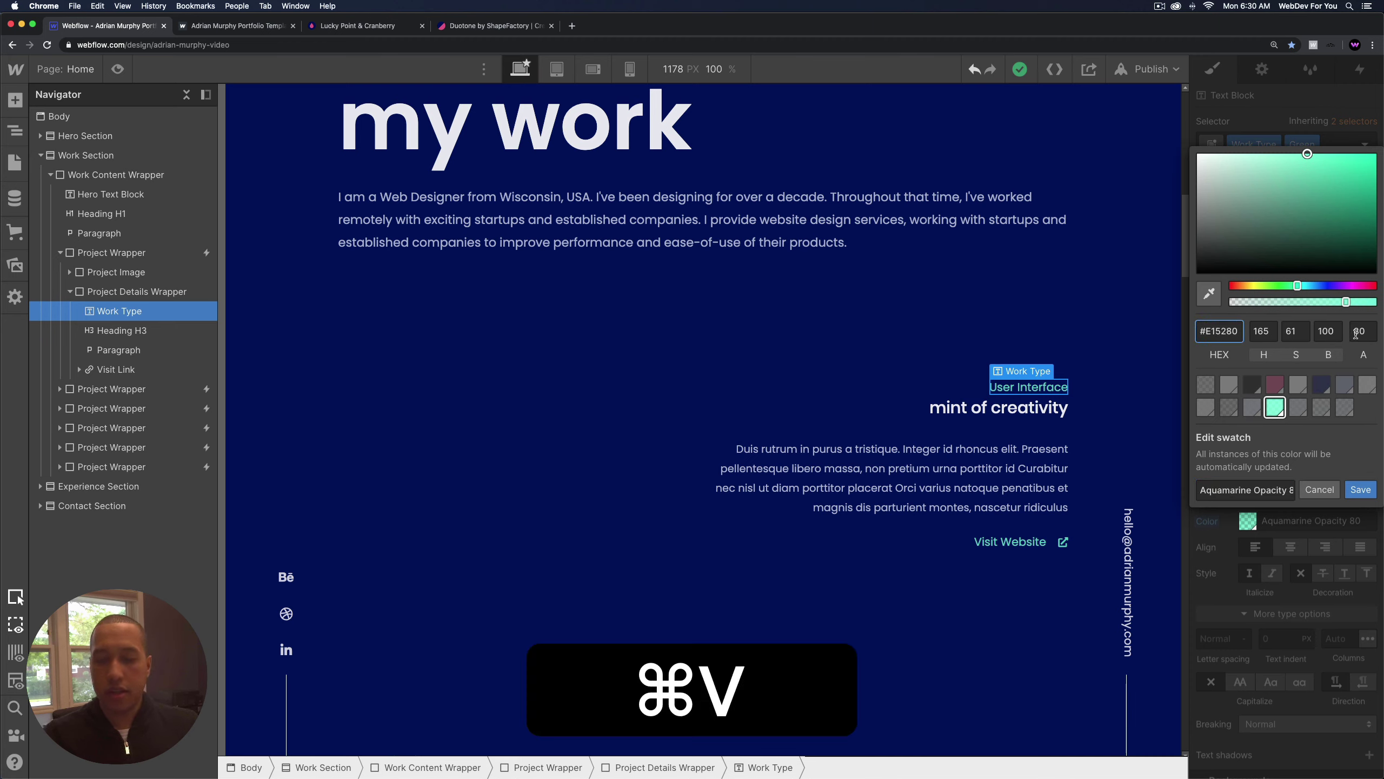
left_click(1363, 331)
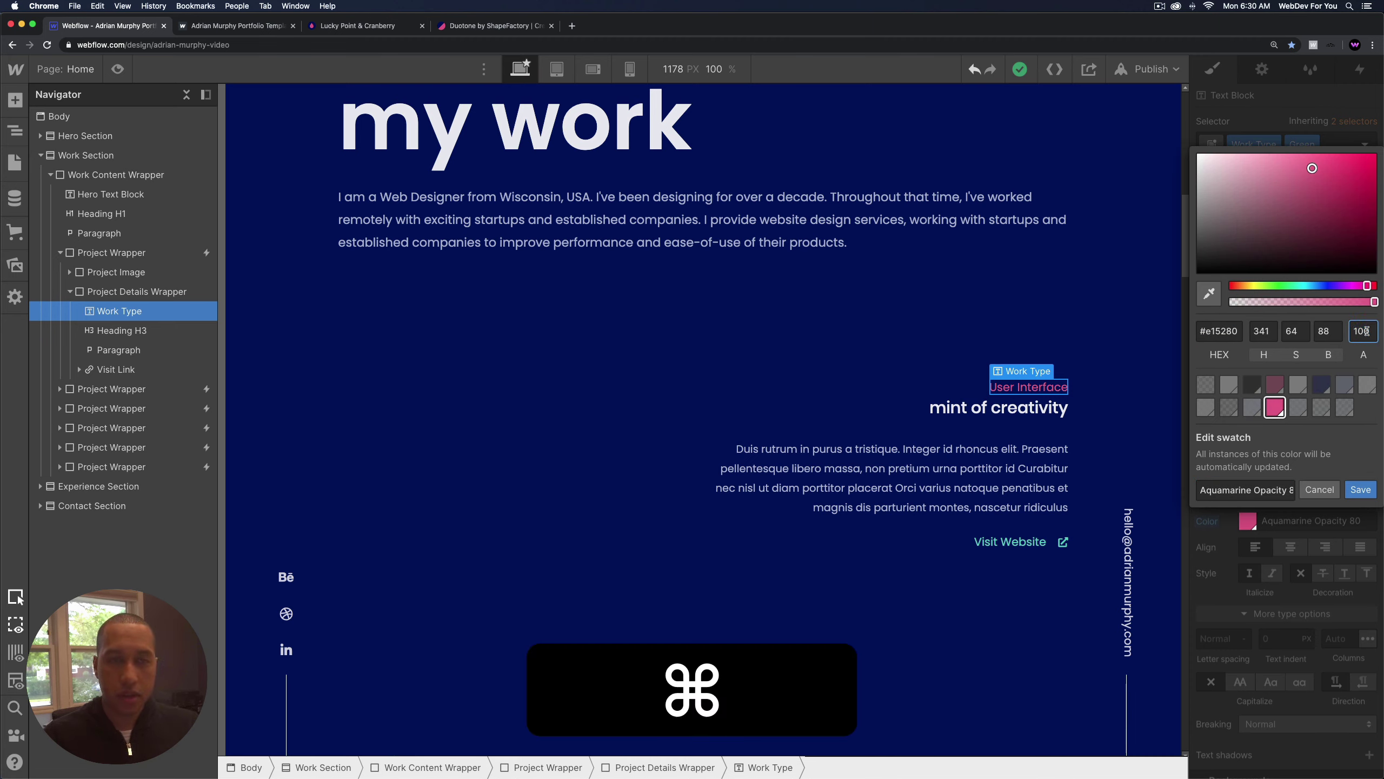
key("super+a")
type("80")
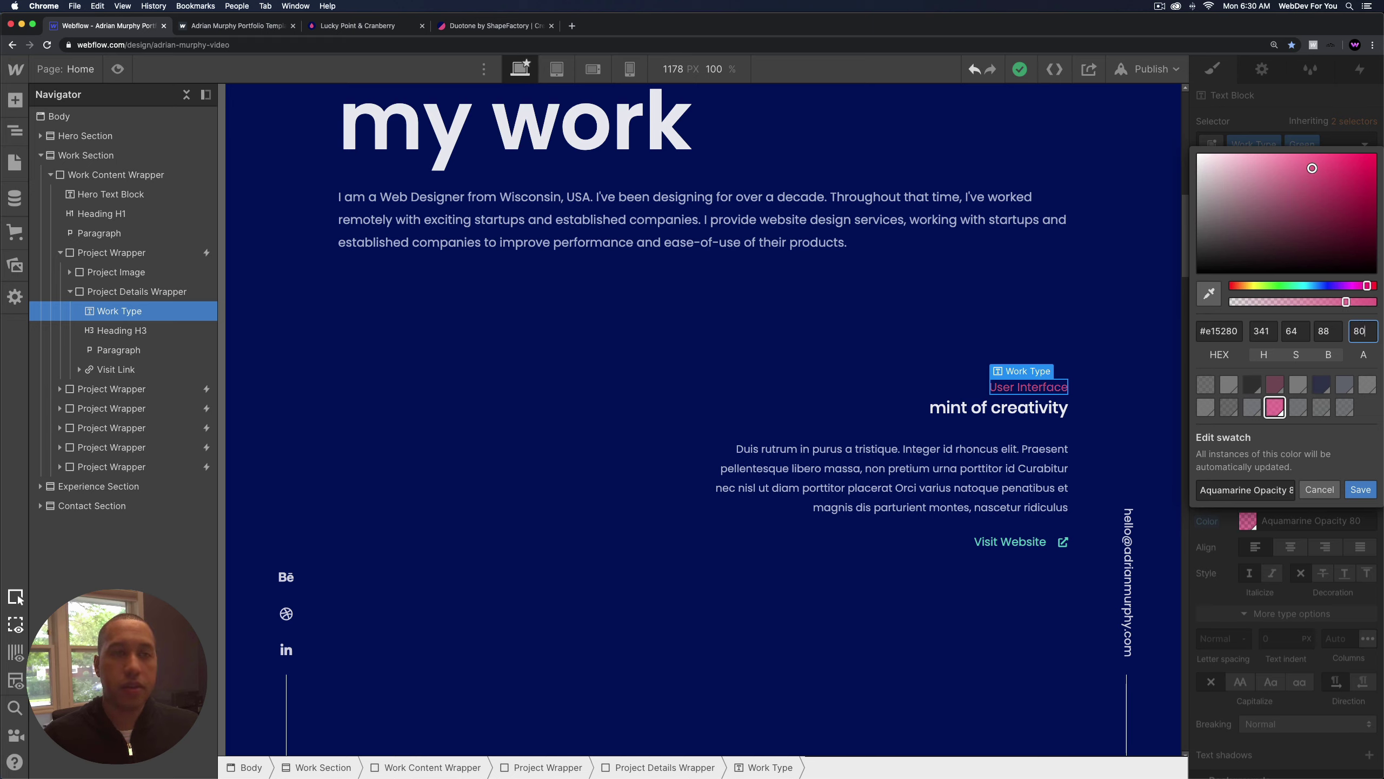
Rename the swatch Cranberry Opacity 80 and save it.
left_click(1233, 491)
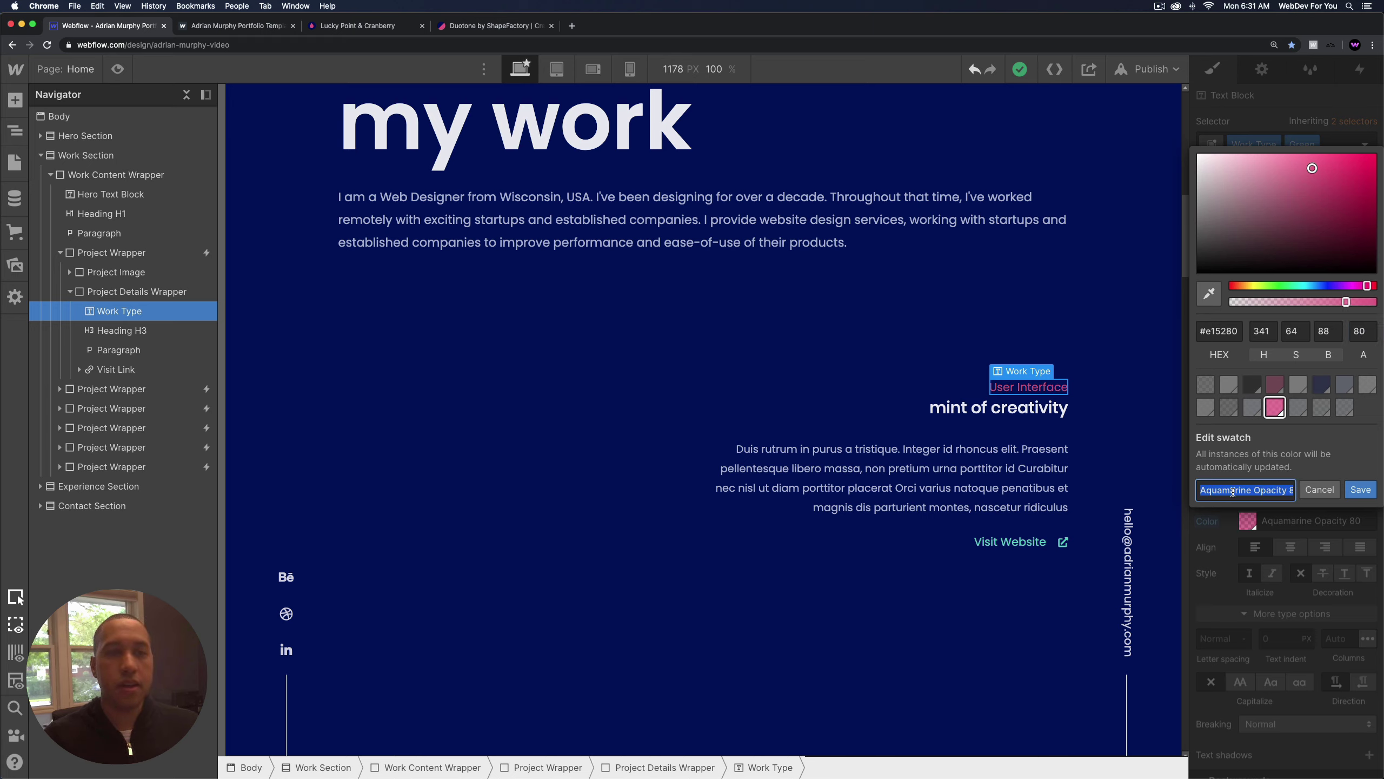
double_click(1228, 490)
type("Cranberry")
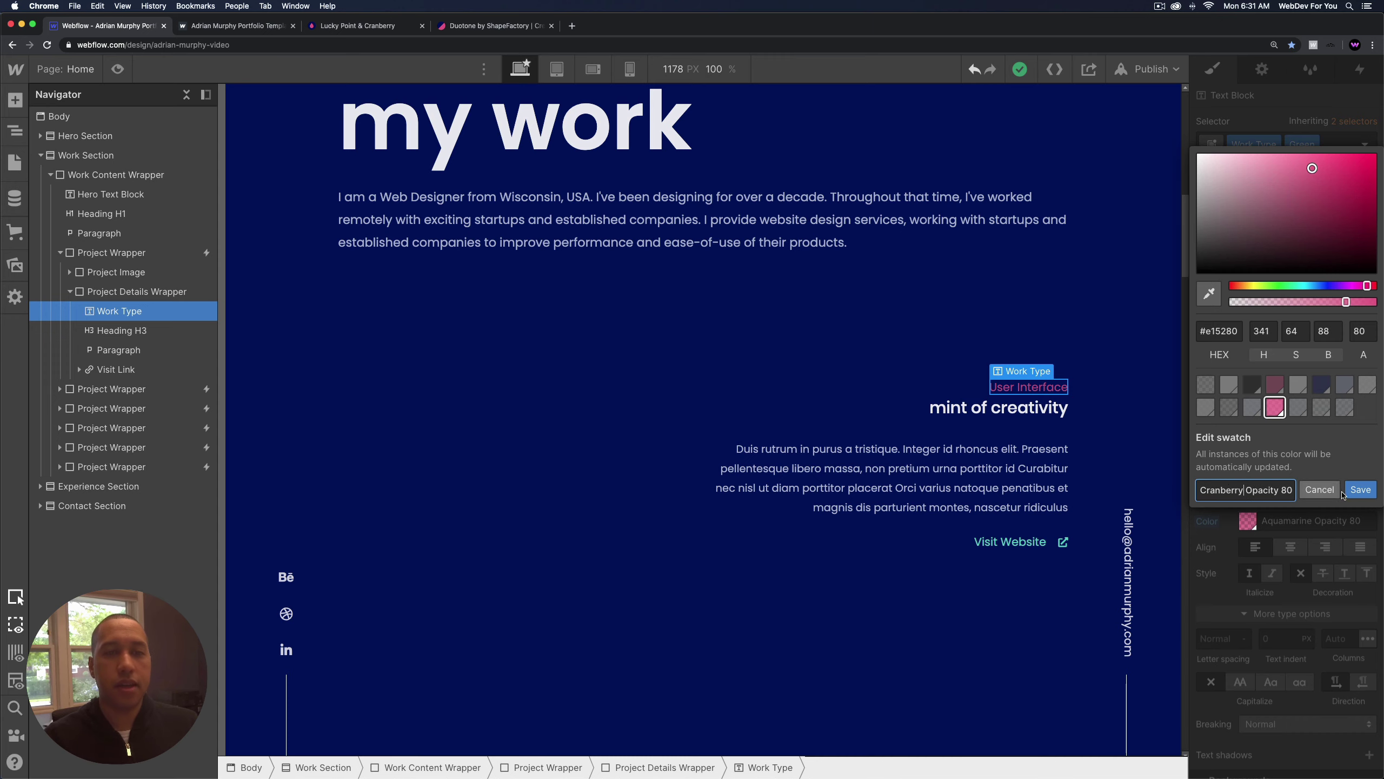
left_click(1361, 489)
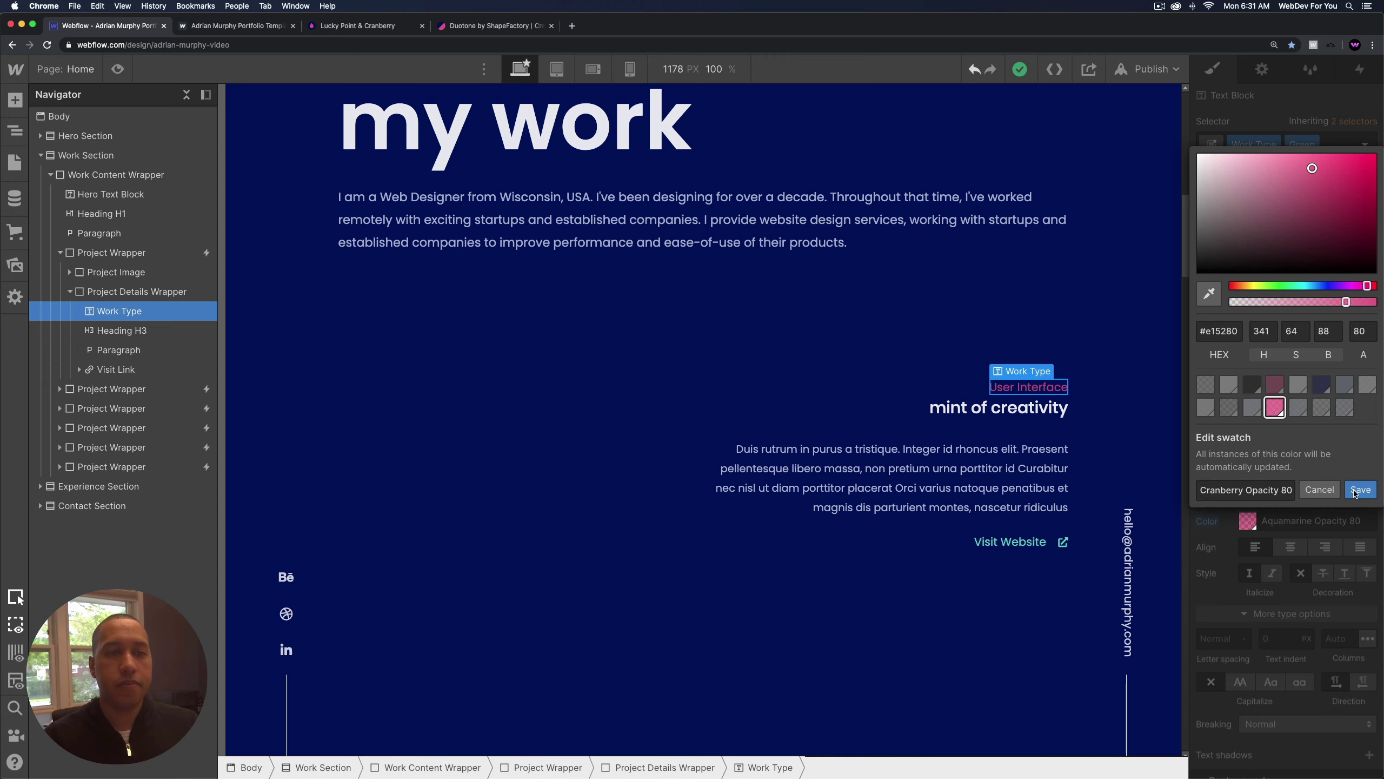
Give the Visit Website link text the Cranberry Opacity 80 colour.
left_click(1041, 545)
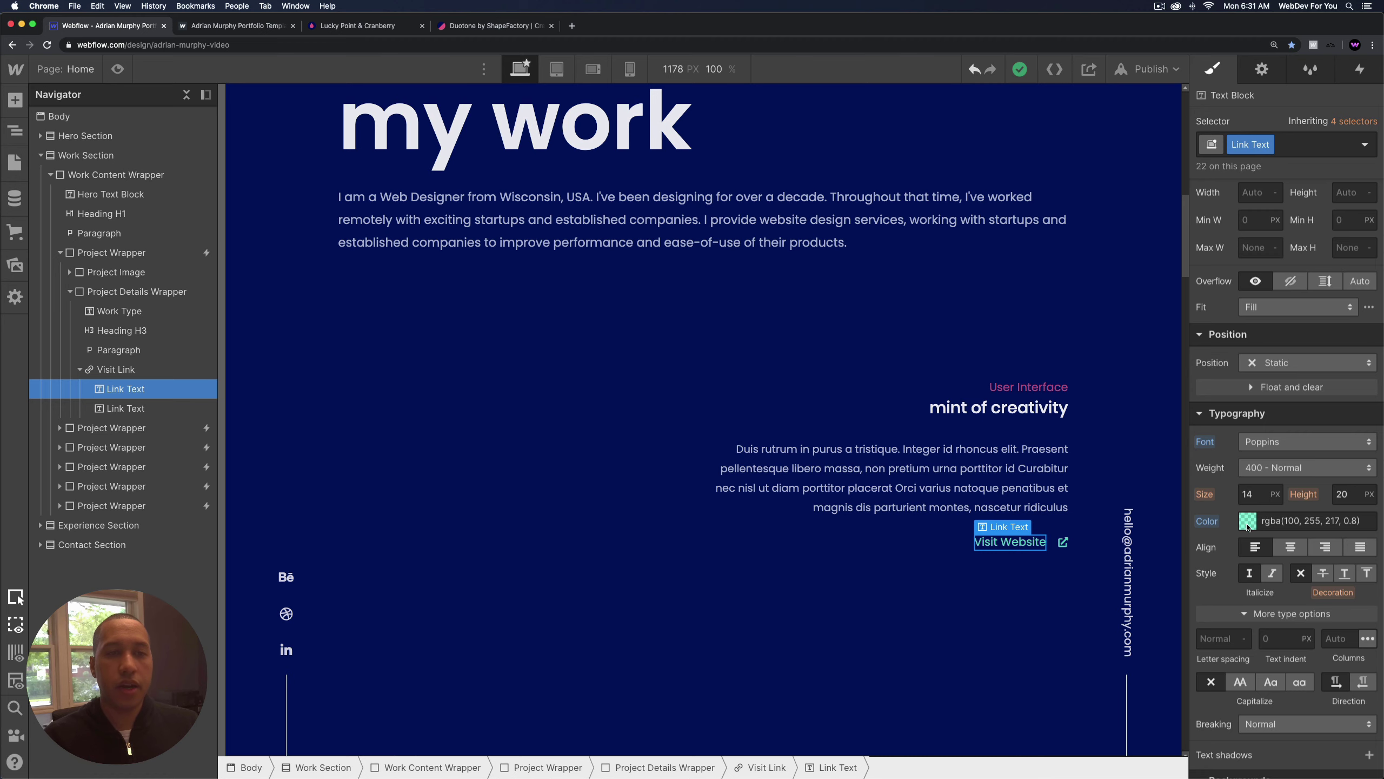
left_click(1247, 521)
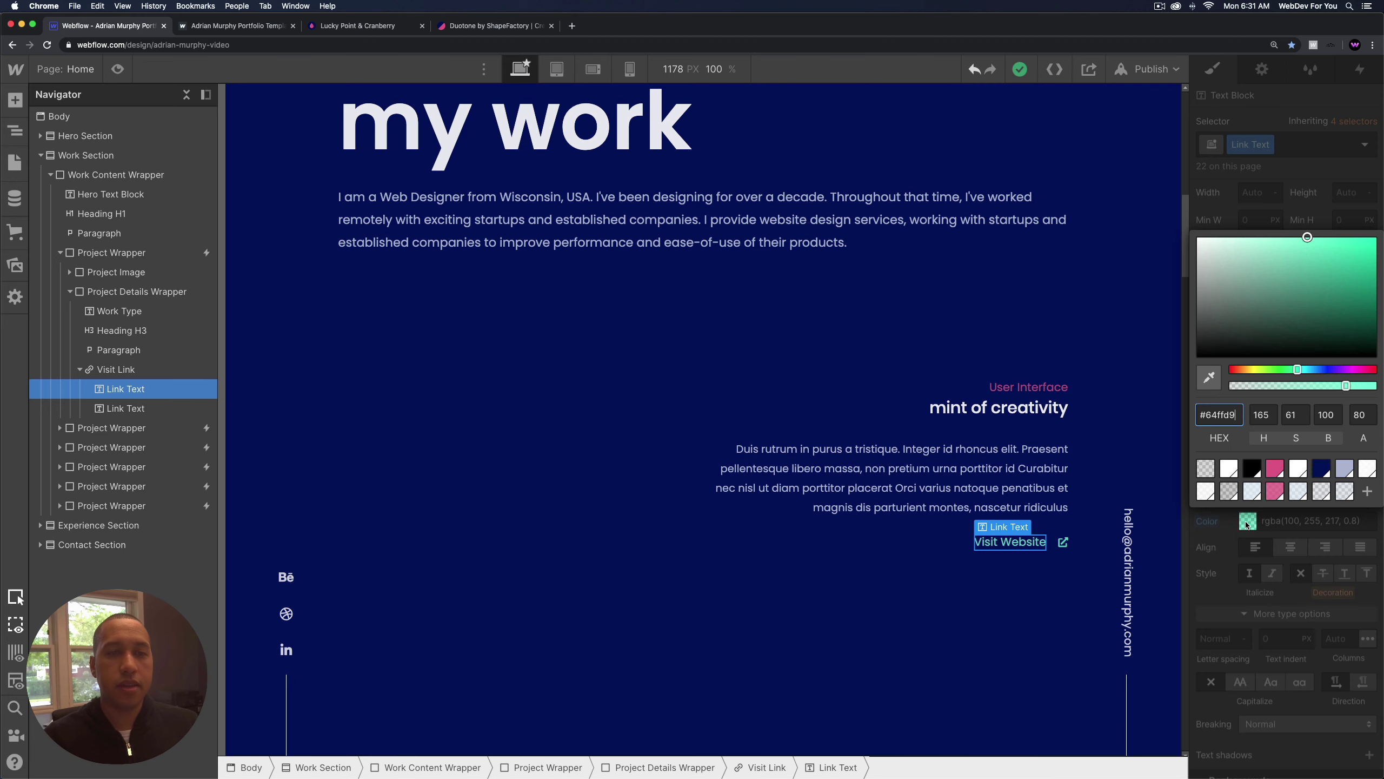
left_click(1274, 492)
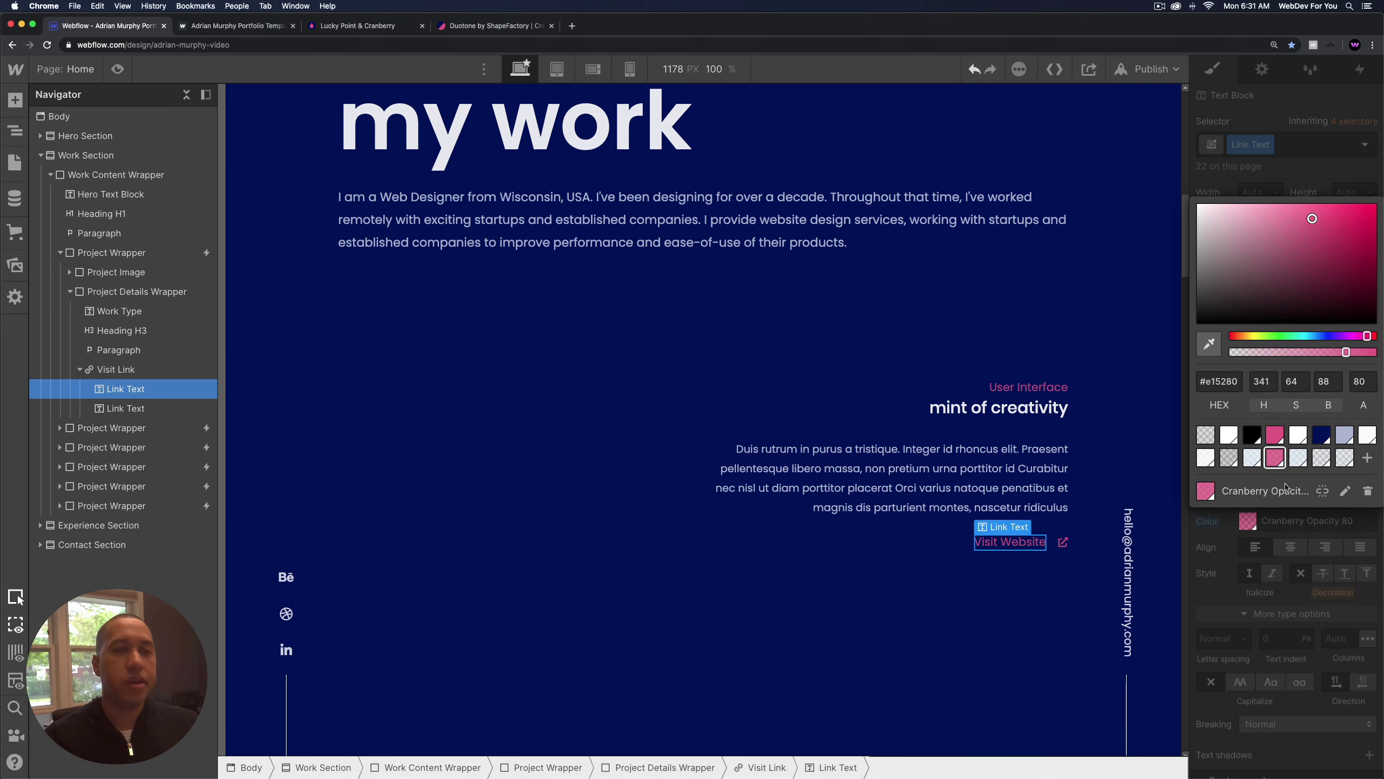
left_click(517, 496)
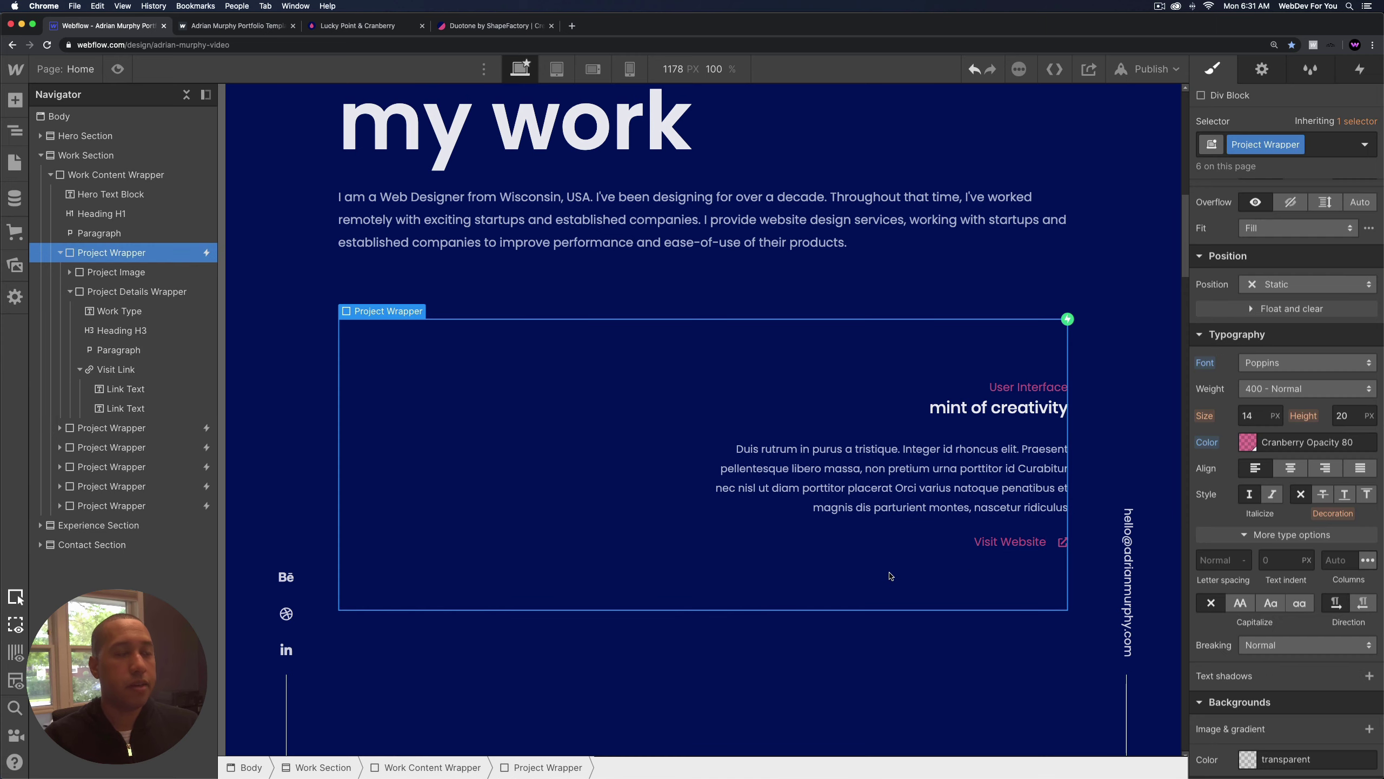
Set the first Project Image Overlay's display to None.
left_click(519, 476)
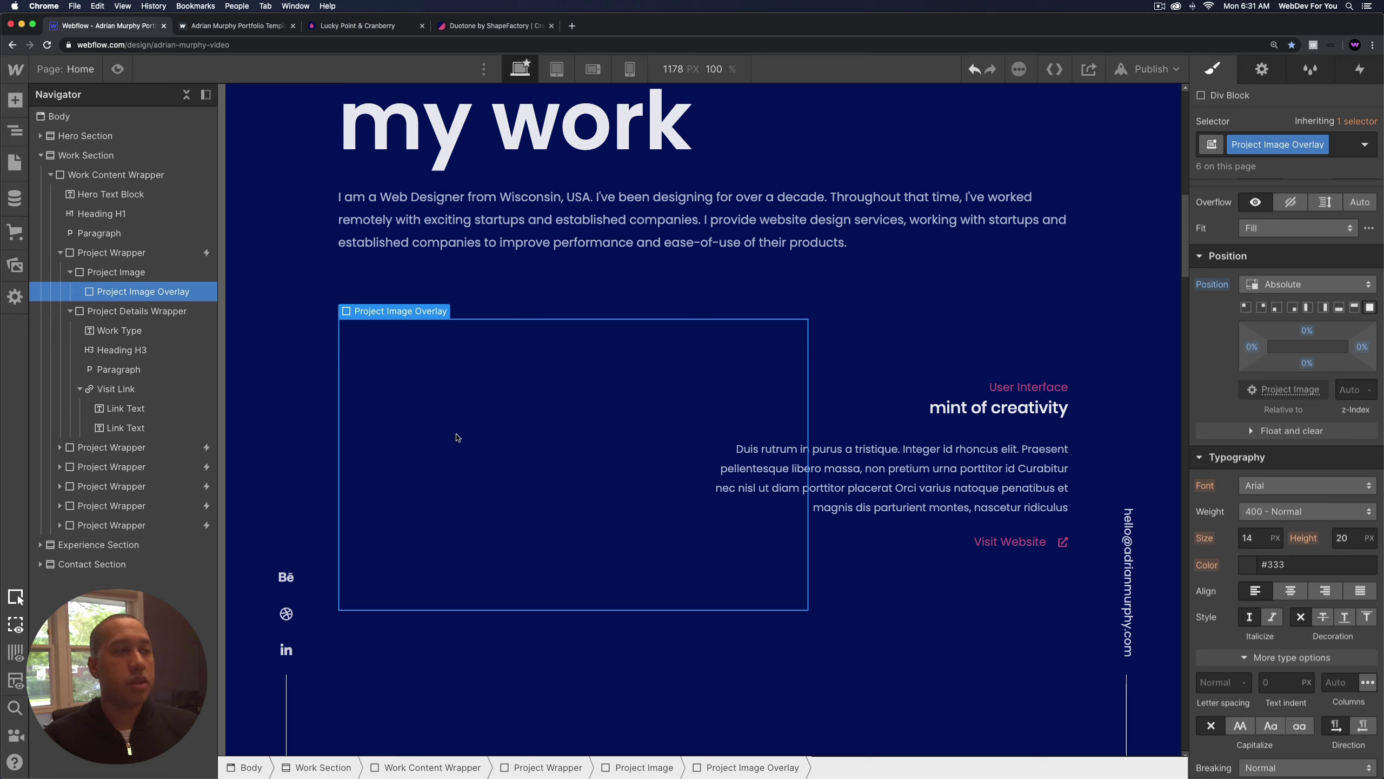
scroll(1323, 387, "up", 5)
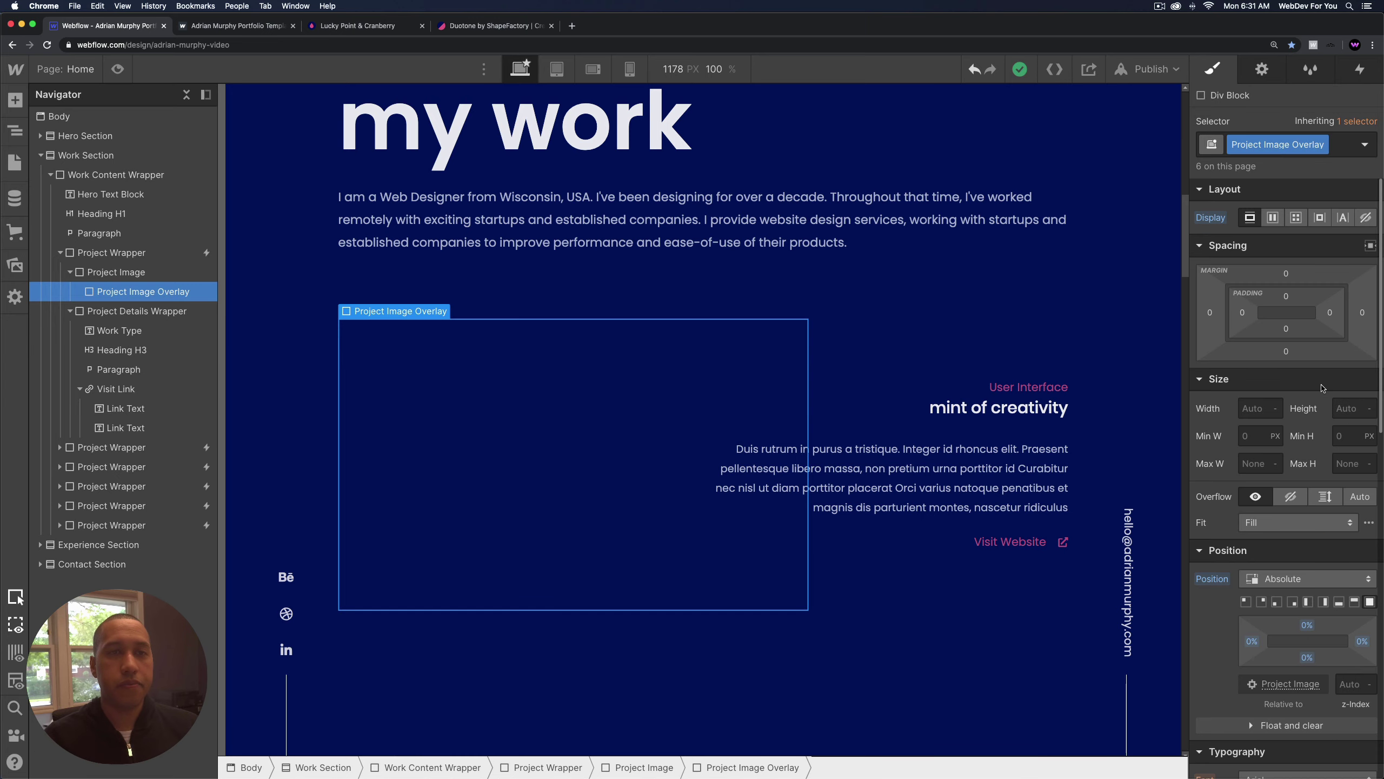
left_click(1365, 217)
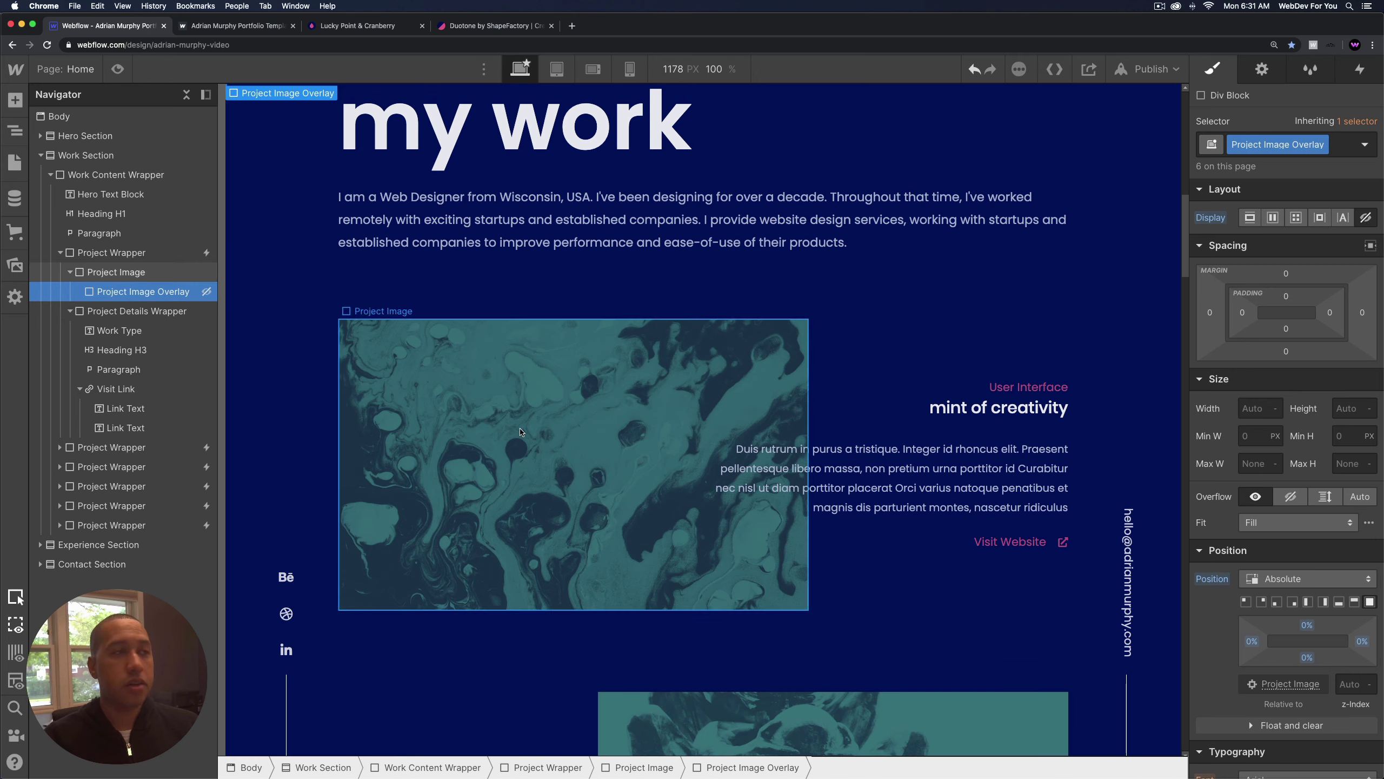
Open the Project Image's img_project_1.jpg background layer settings.
left_click(538, 404)
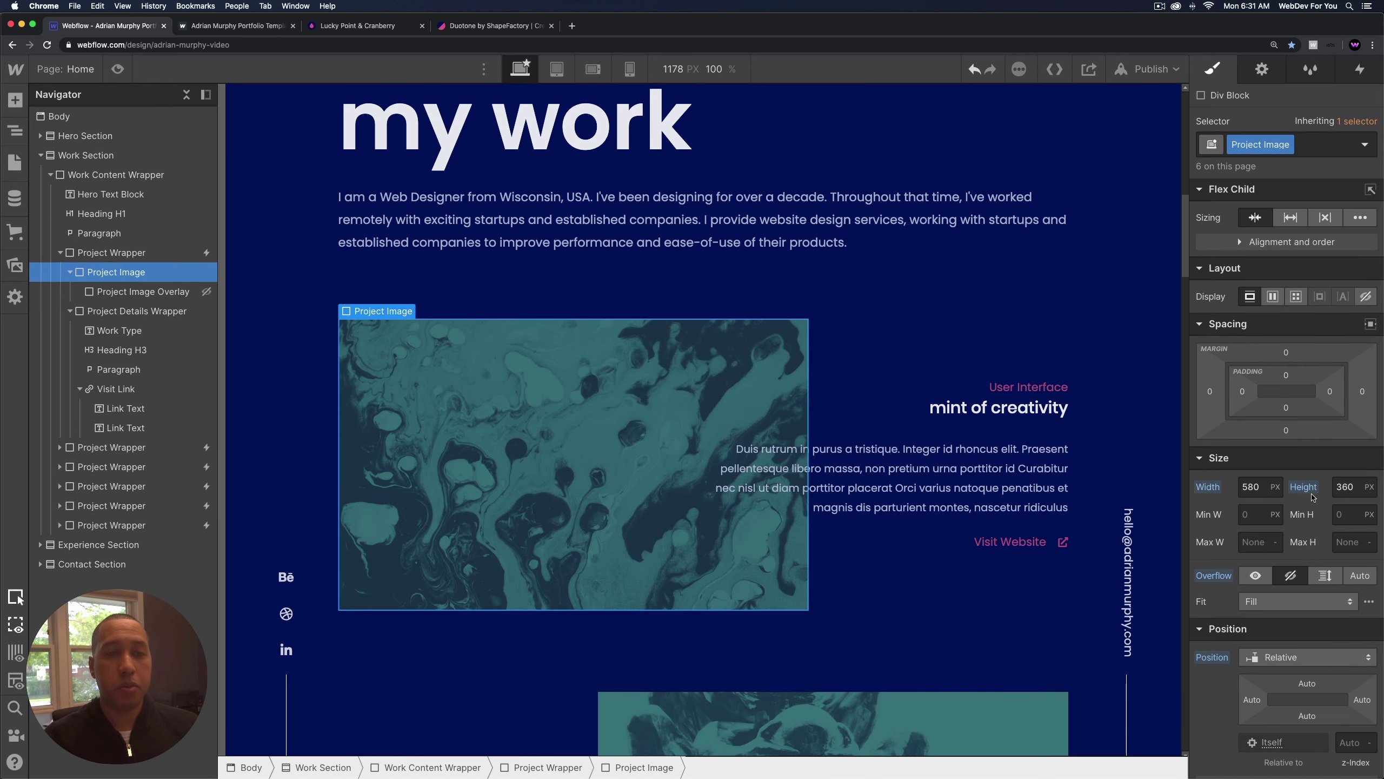
scroll(1311, 498, "down", 3)
scroll(1311, 498, "down", 10)
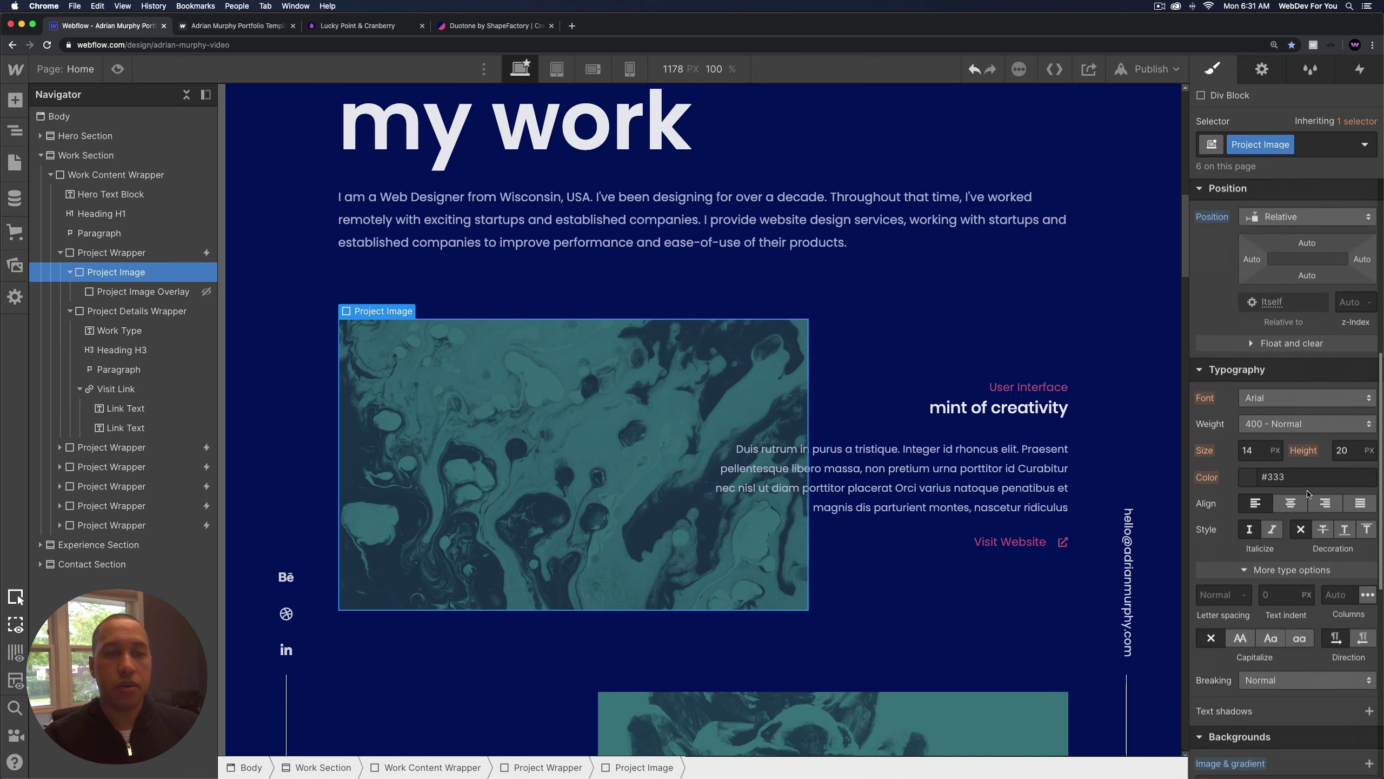
scroll(1307, 492, "down", 2)
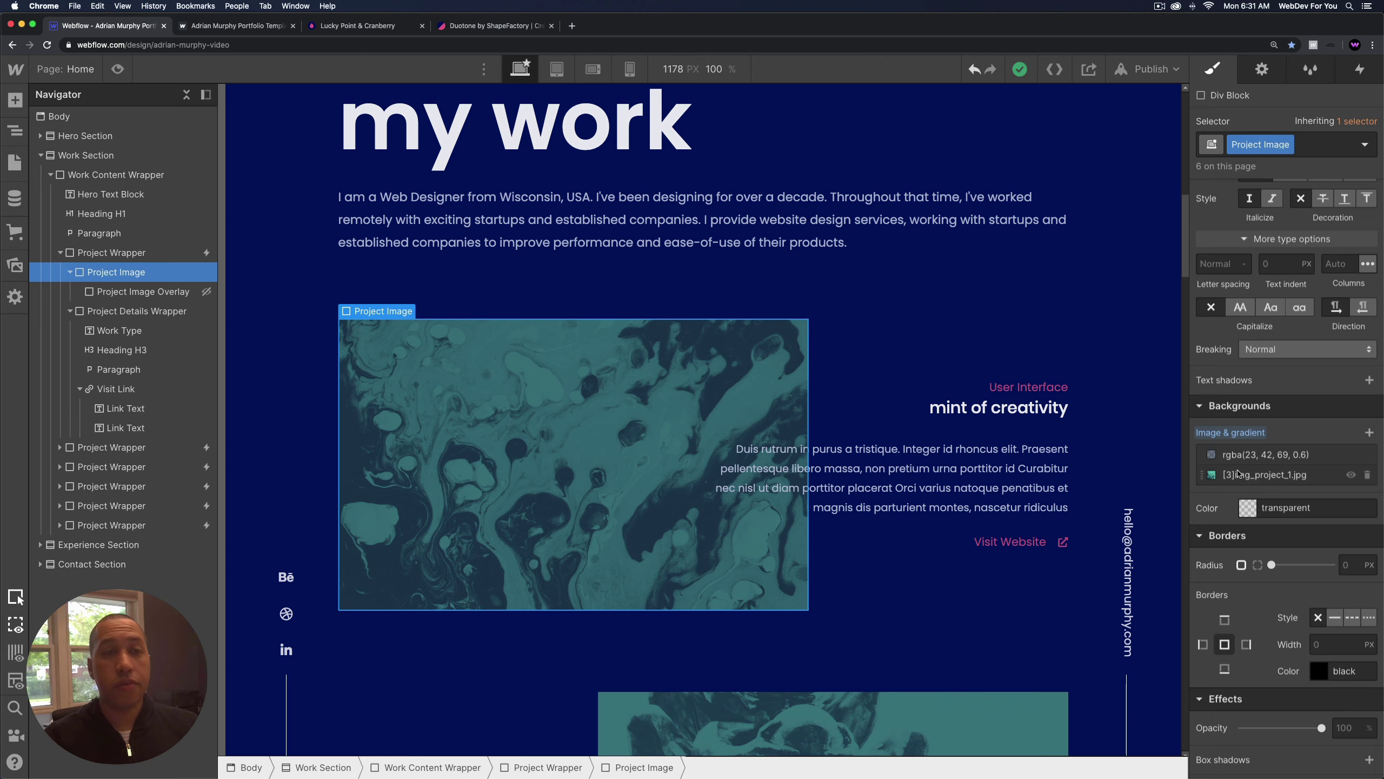
left_click(1259, 476)
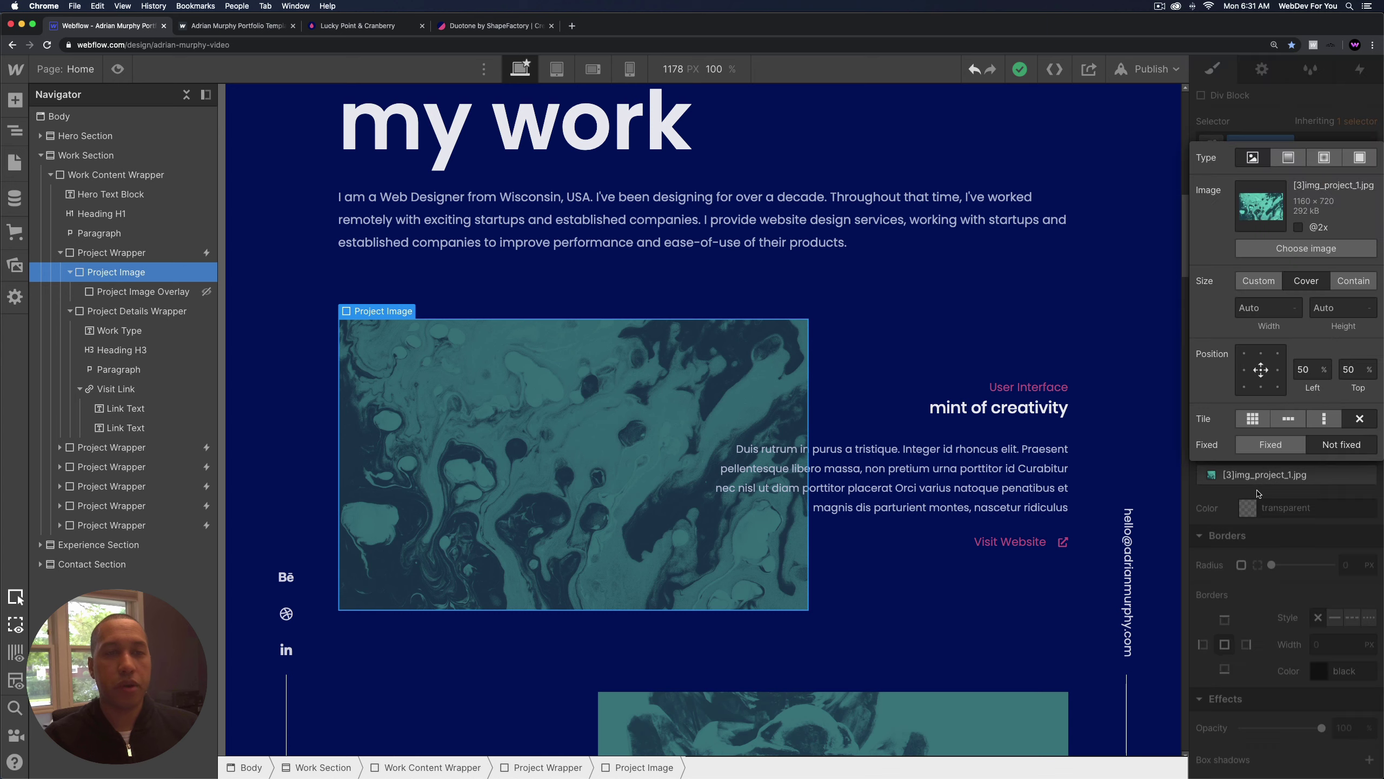
Replace the project image background with duotone (17)-min.png and bring up the palette page.
left_click(1297, 250)
left_click(194, 334)
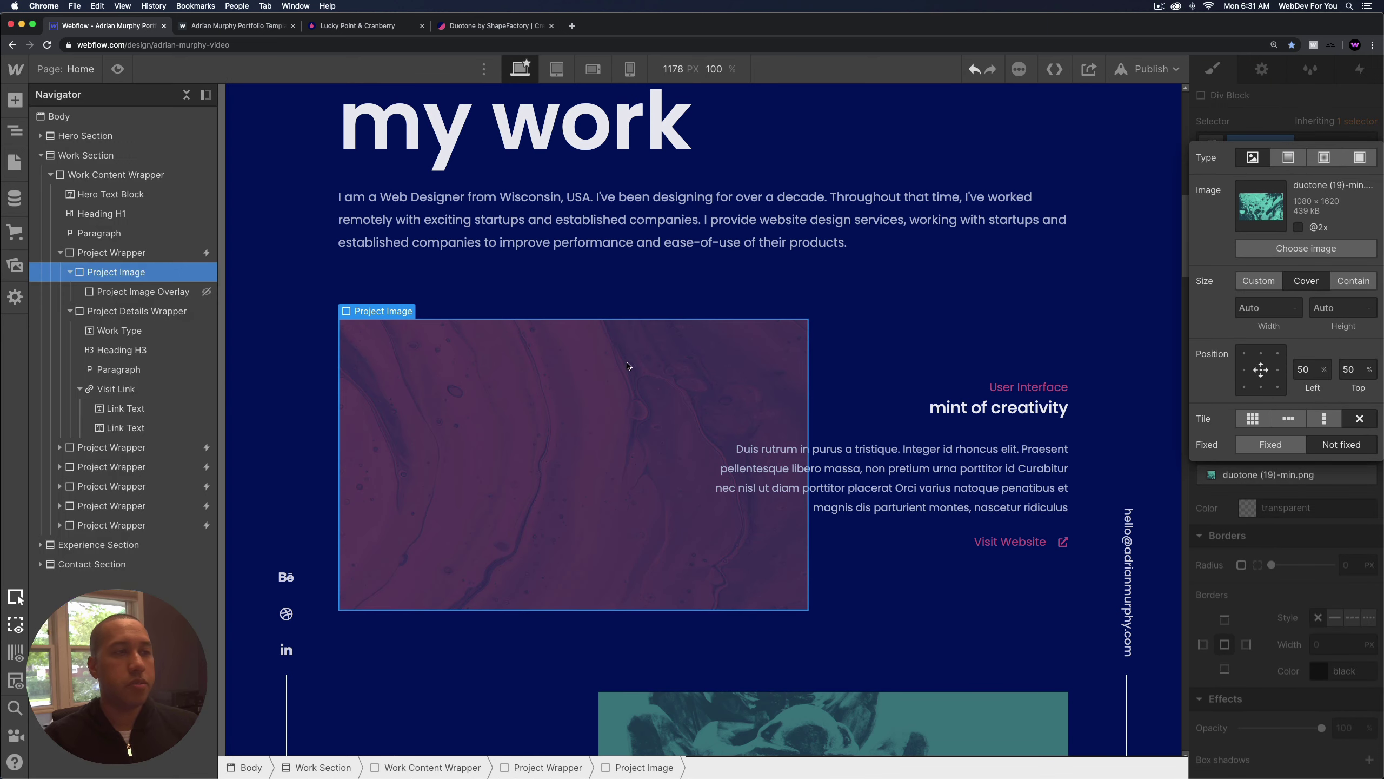
left_click(1305, 249)
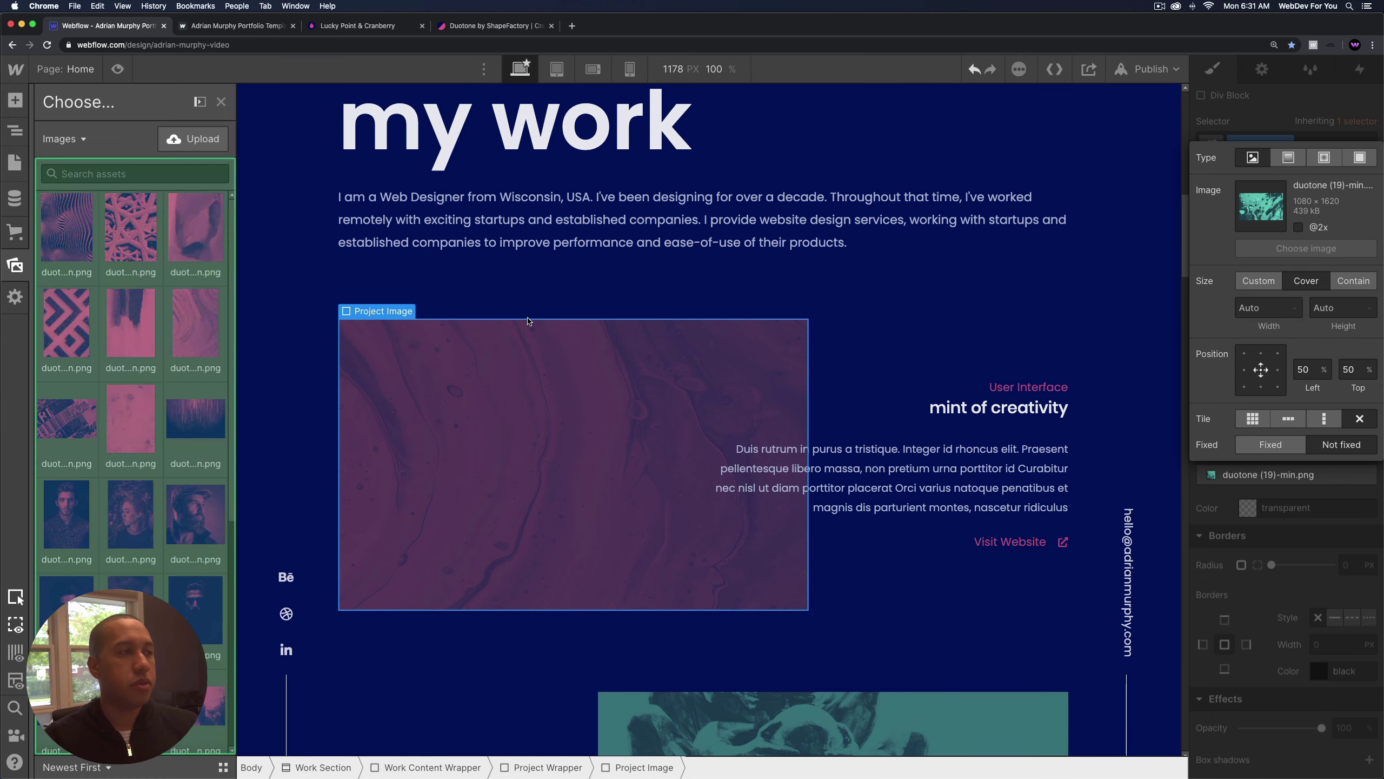
left_click(204, 419)
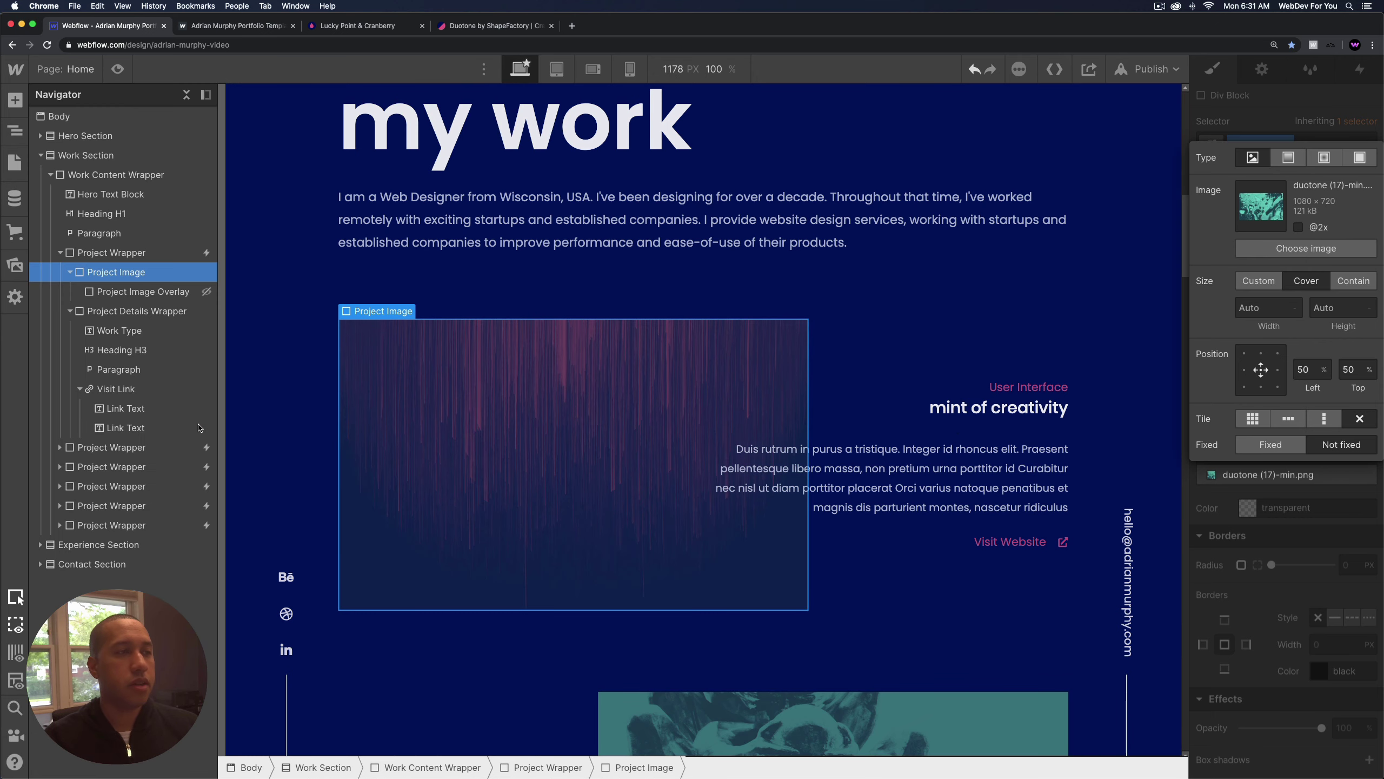
key("Escape")
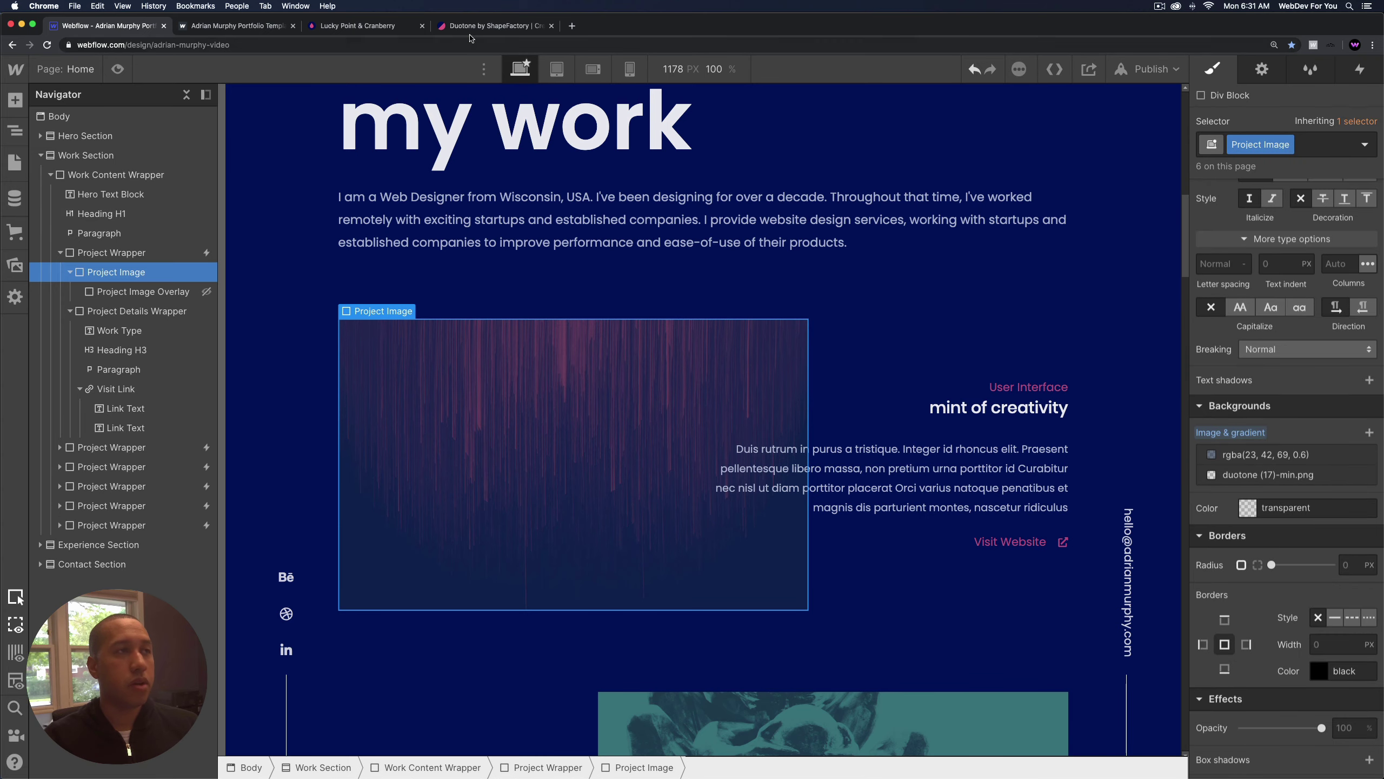
left_click(368, 27)
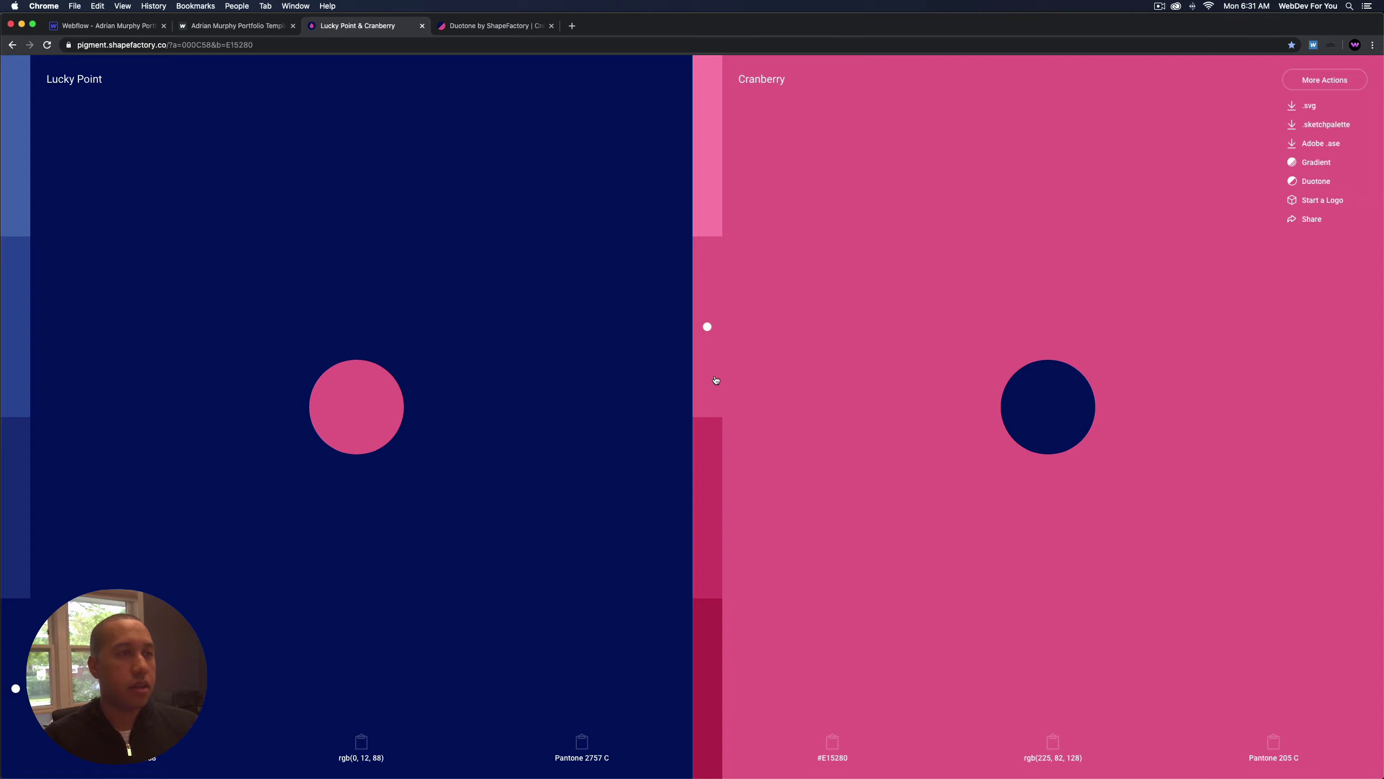
Copy the darkest Cranberry shade's hex #B11E47 from Pigment and go back to Webflow.
left_click(706, 679)
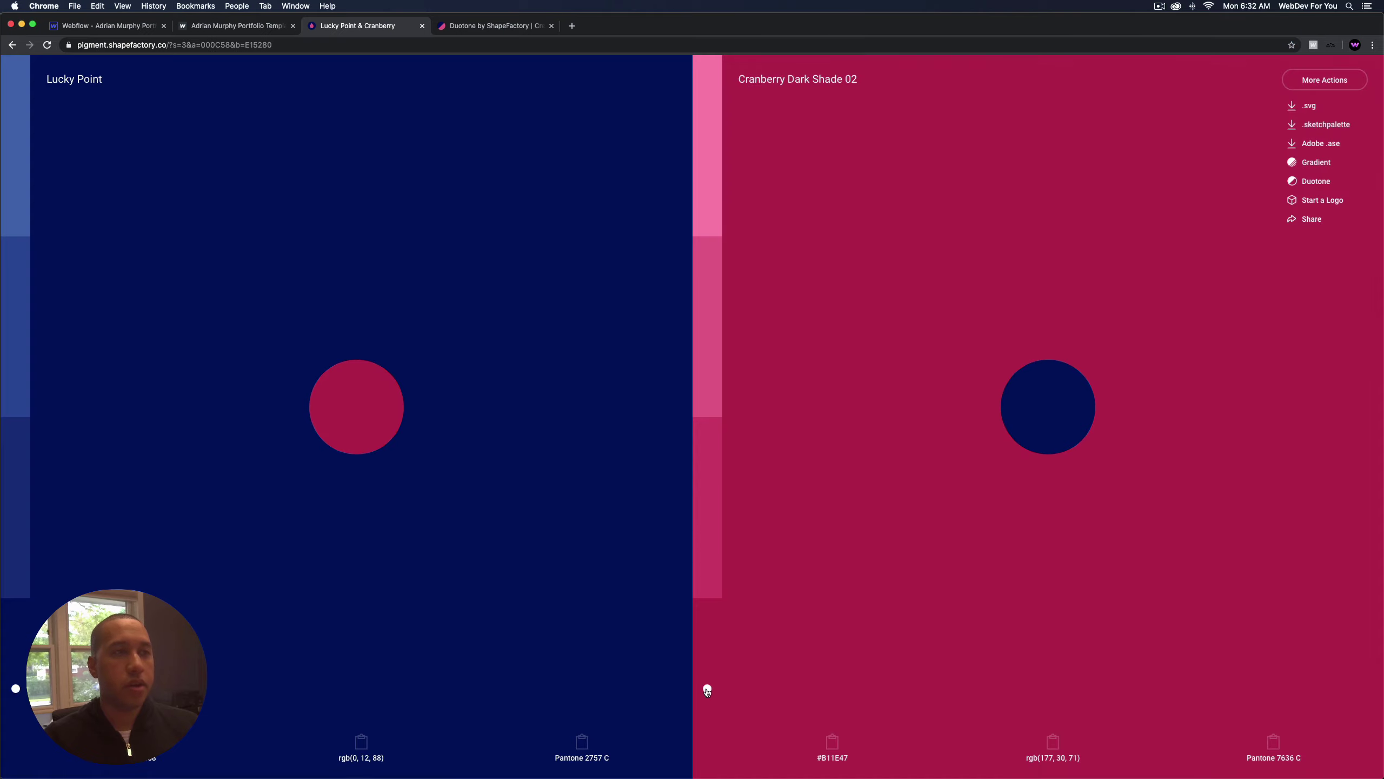
left_click(832, 742)
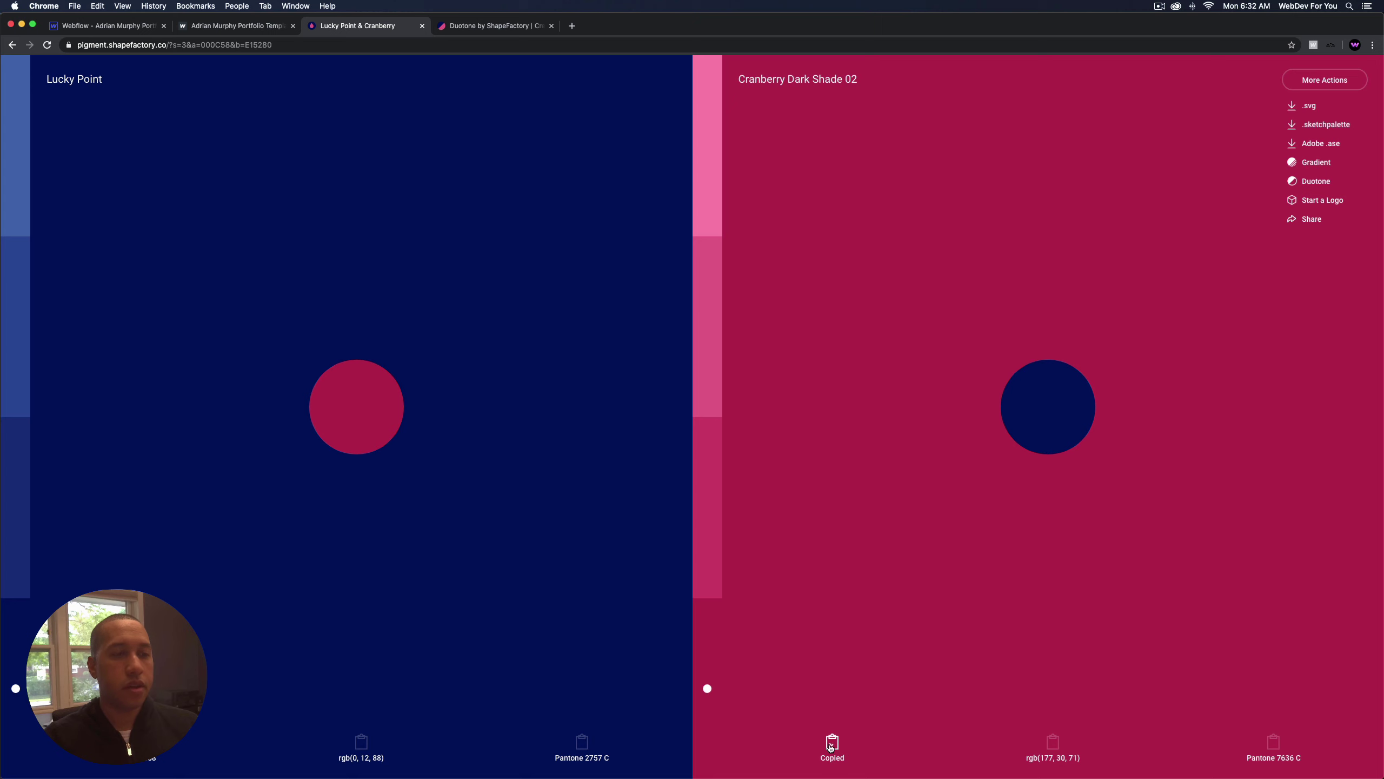
left_click(118, 26)
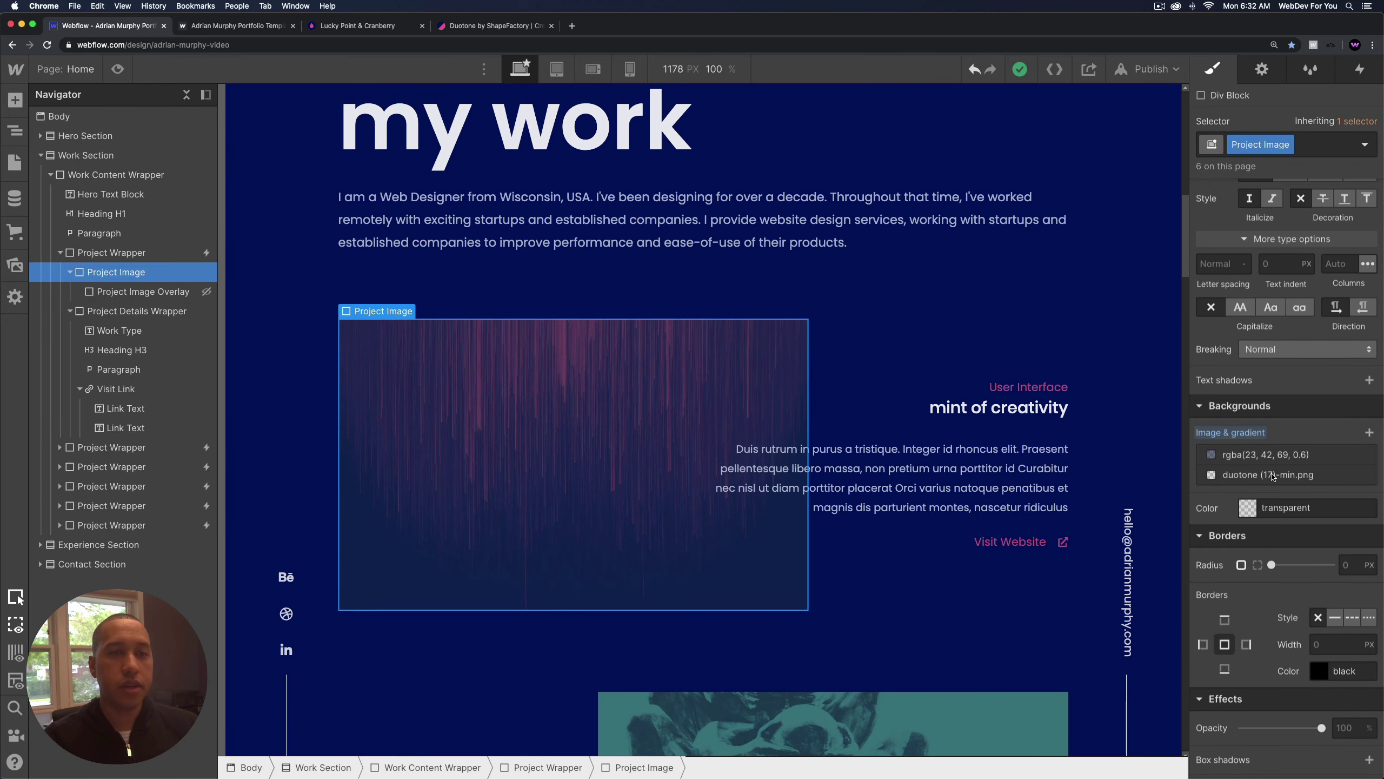
Paste #b11e47 as the first project image's tint colour.
left_click(1257, 455)
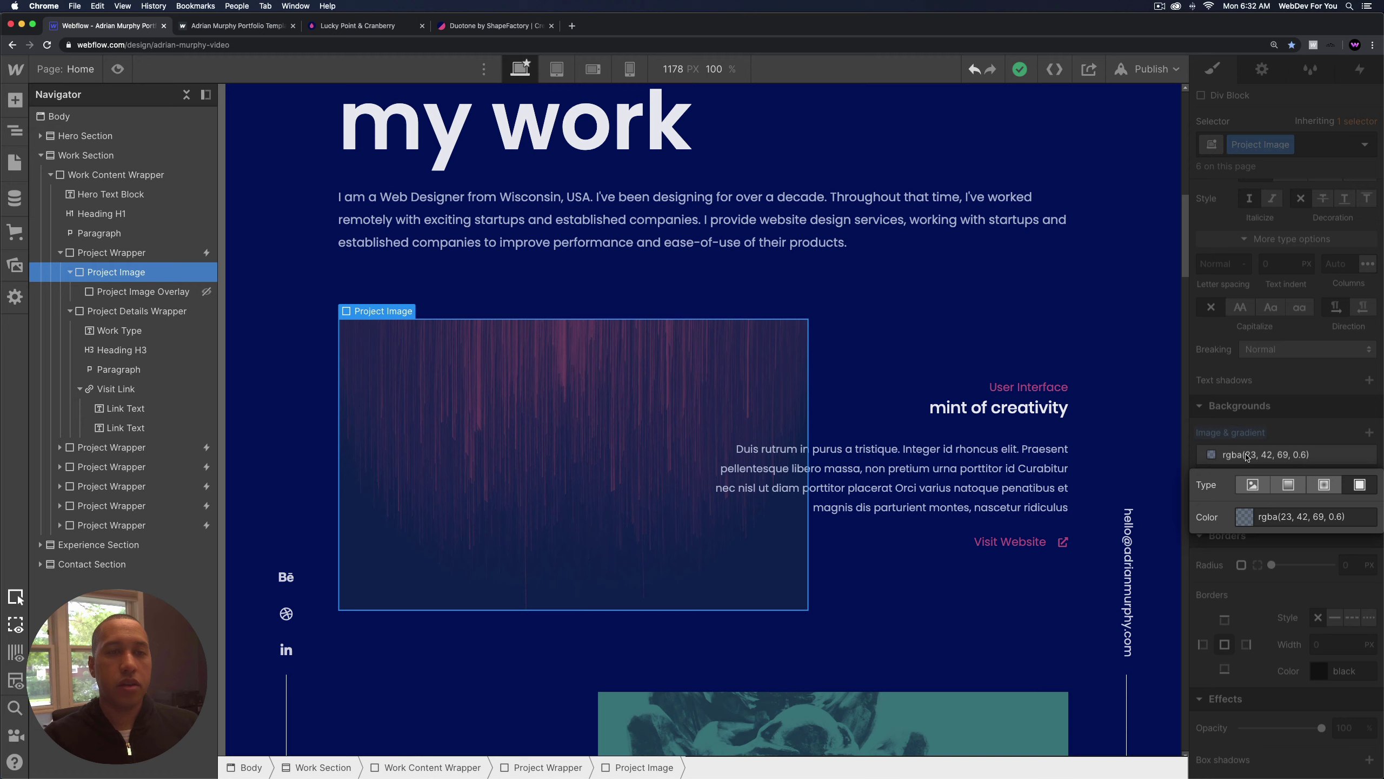
left_click(1246, 517)
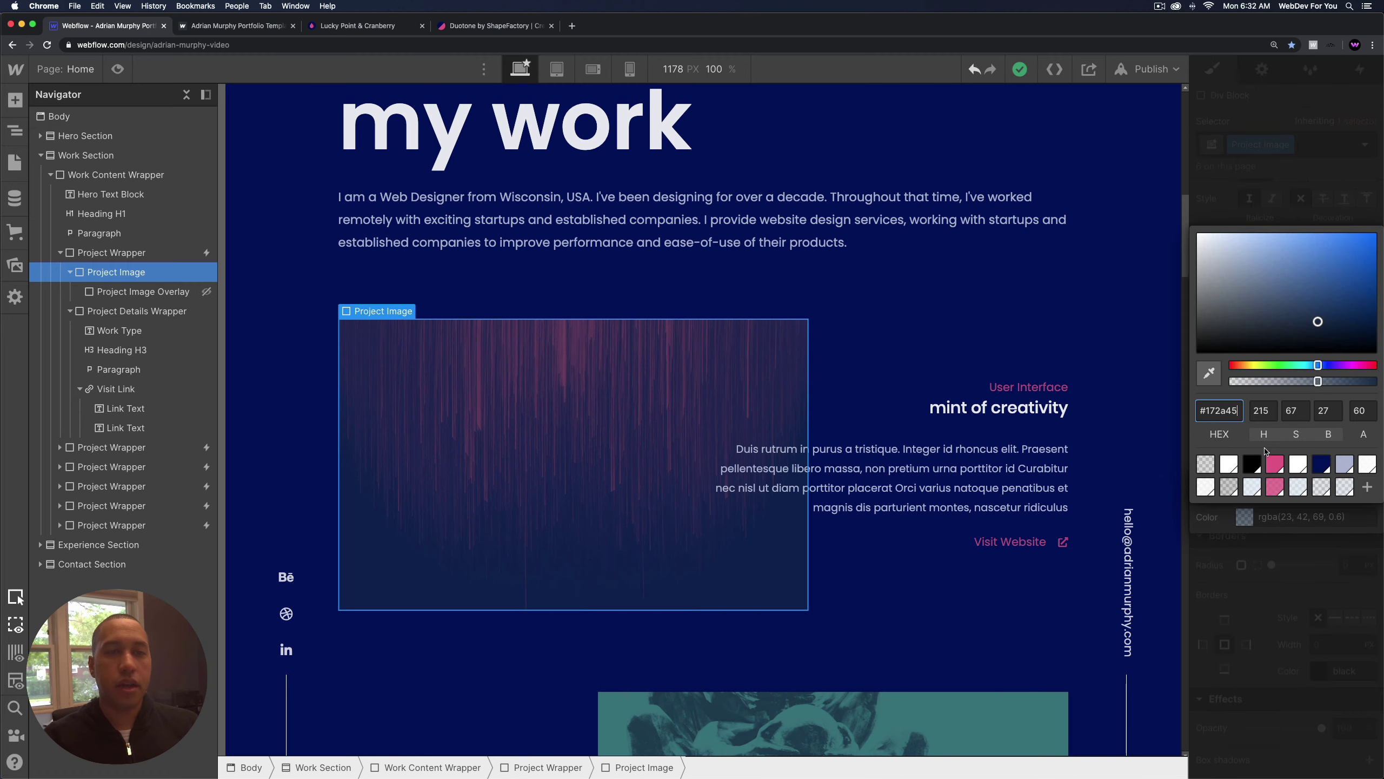
key("super+a")
type("#b11e47")
key("super+Return")
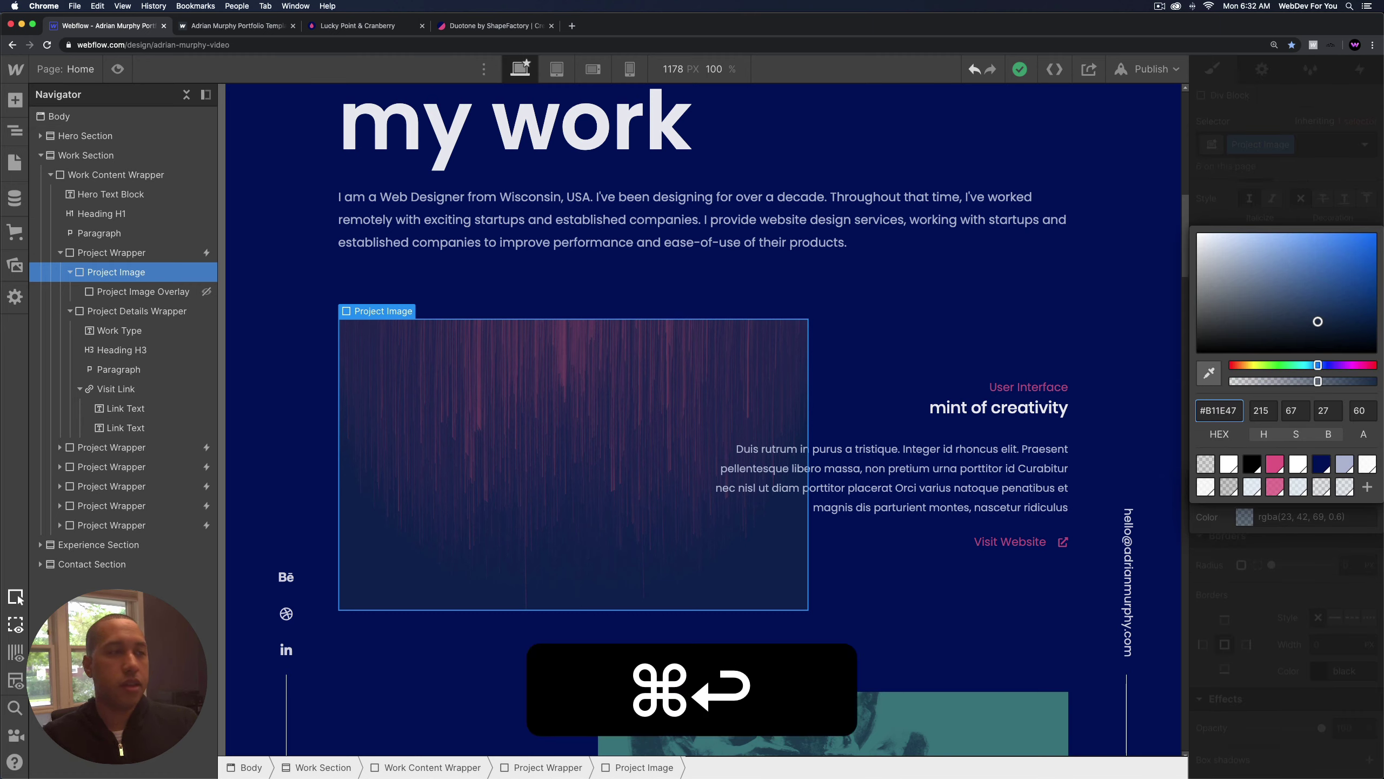
Set the cranberry tint's opacity to 40%.
left_click(1364, 411)
key("super+a")
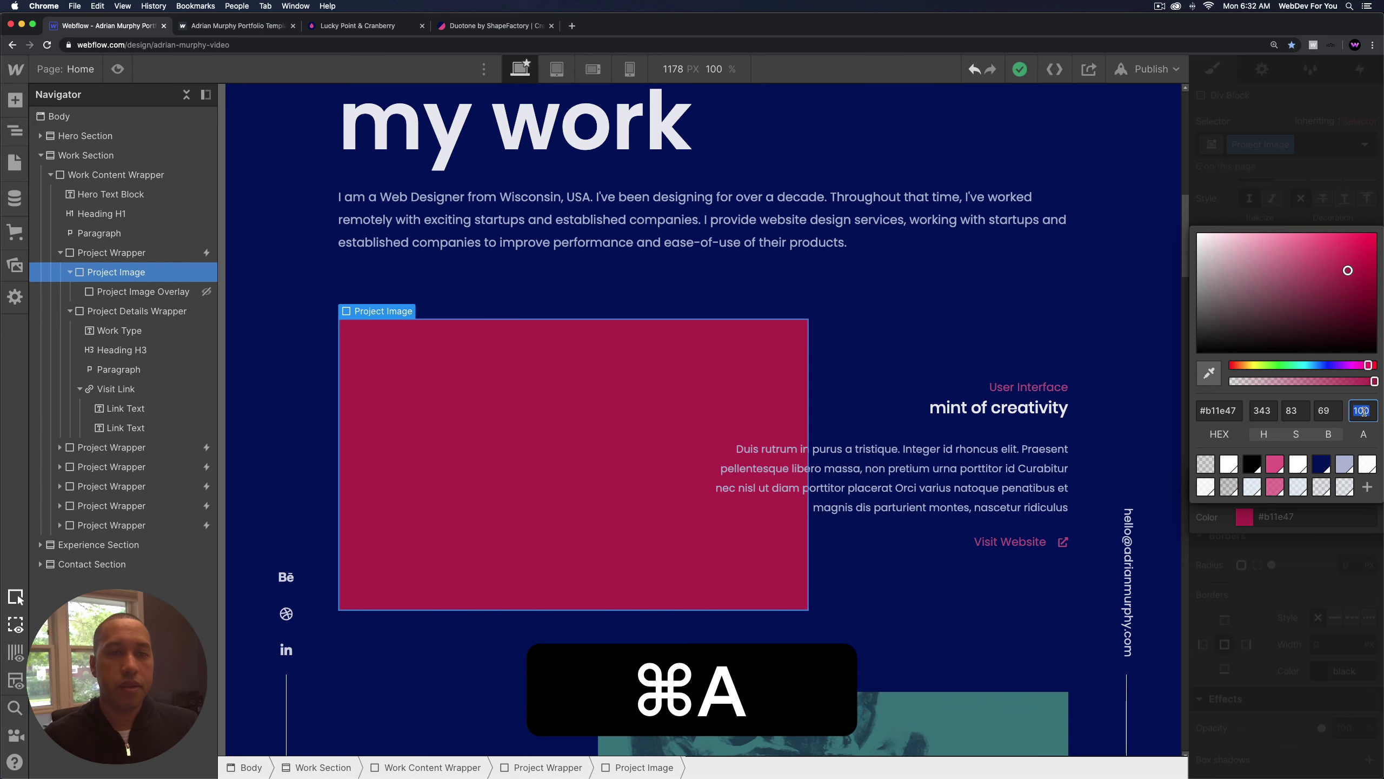
type("40")
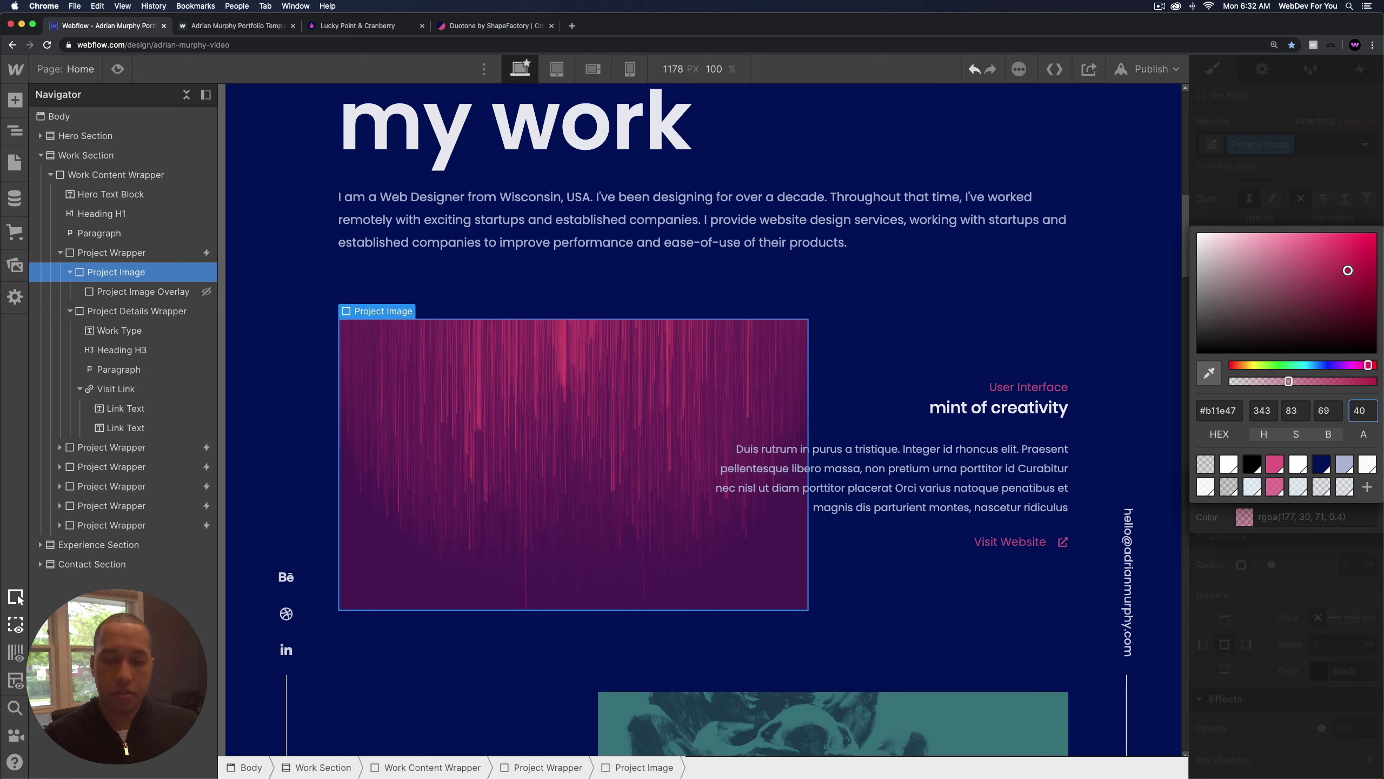
key("super+a")
type("30")
key("Return")
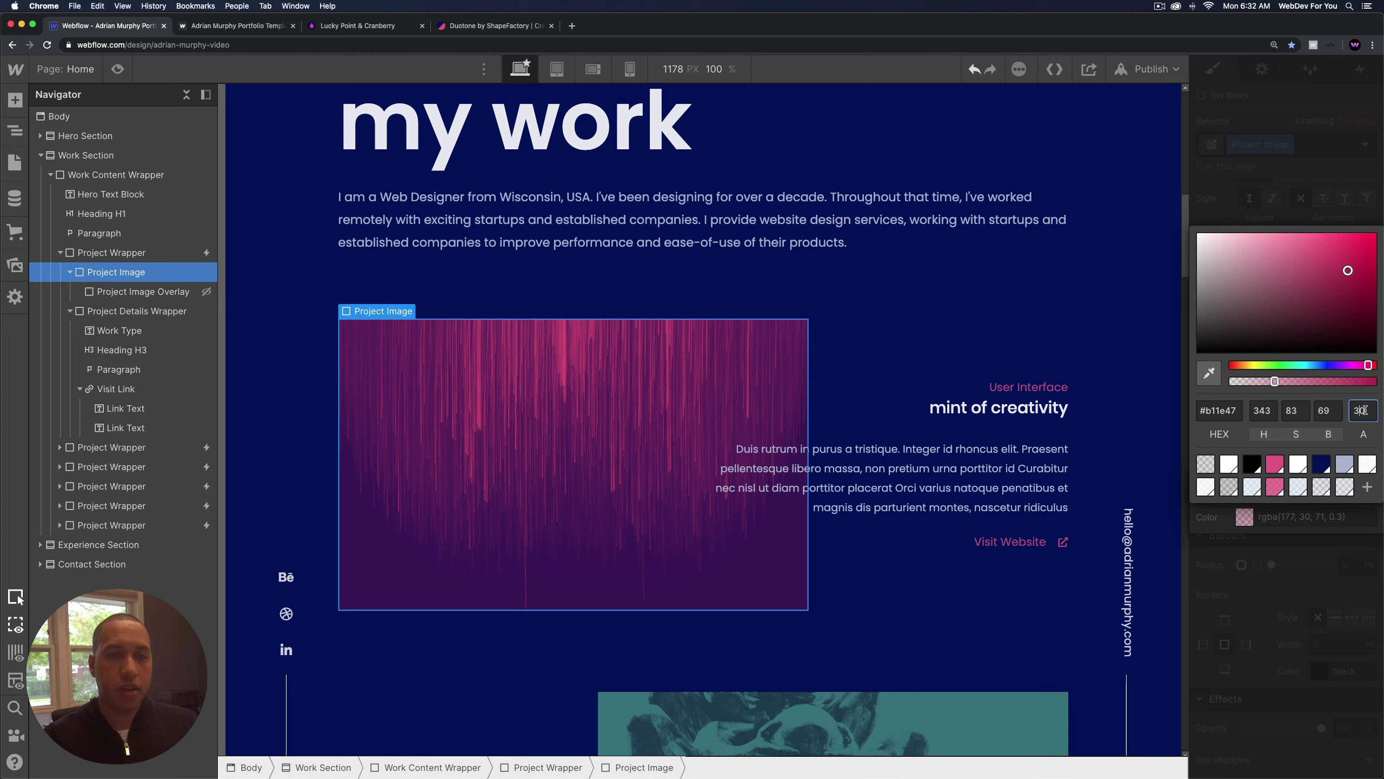
key("Return")
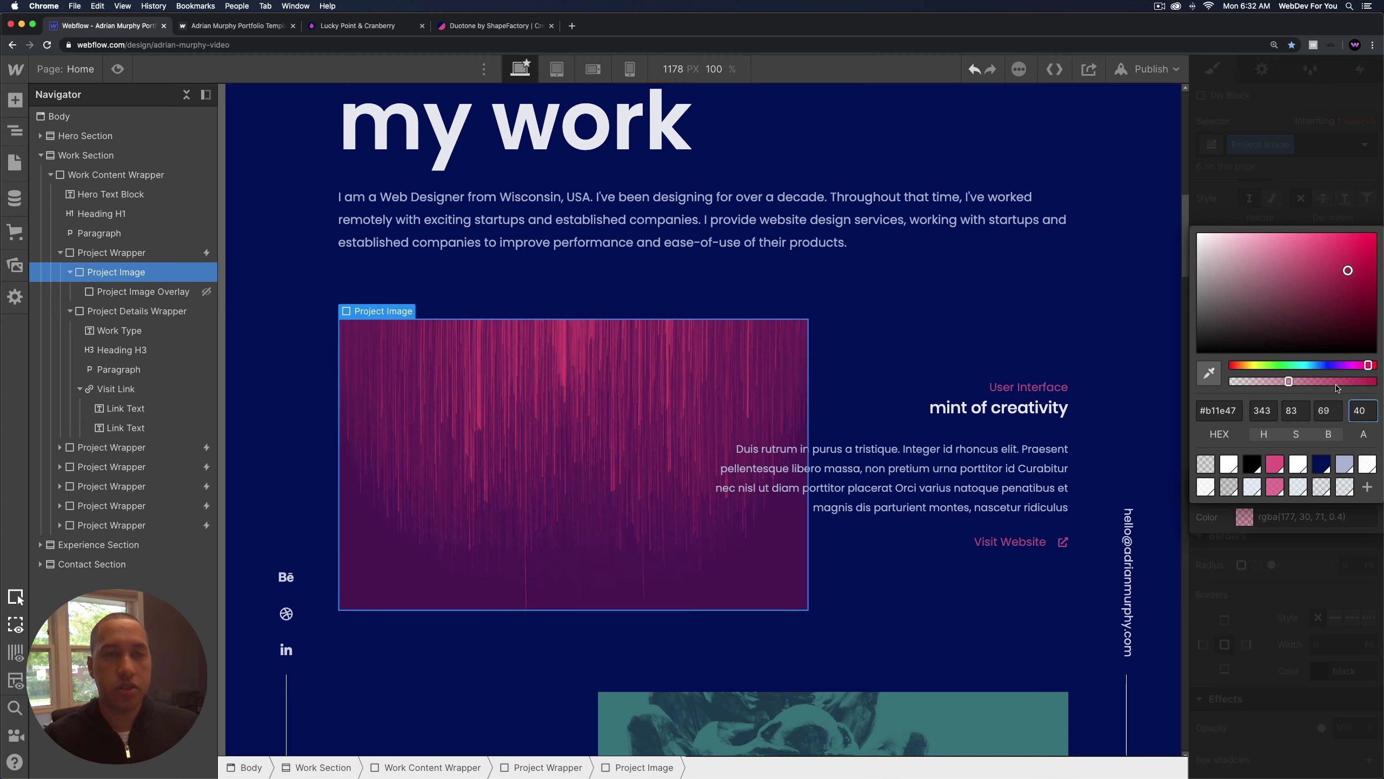
Save the tint colour as a swatch named 'Cranberry Dark Opacity 40'.
left_click(1368, 488)
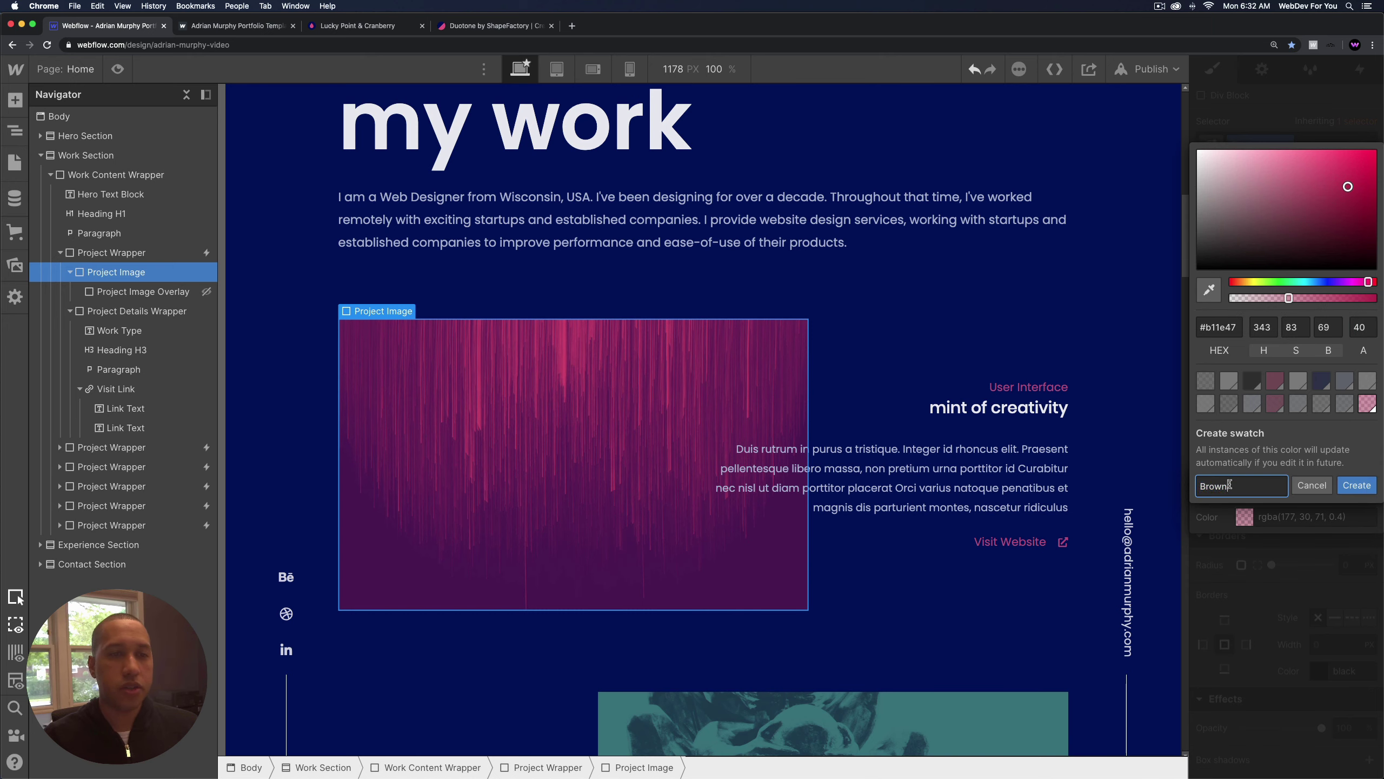
type("Cranber")
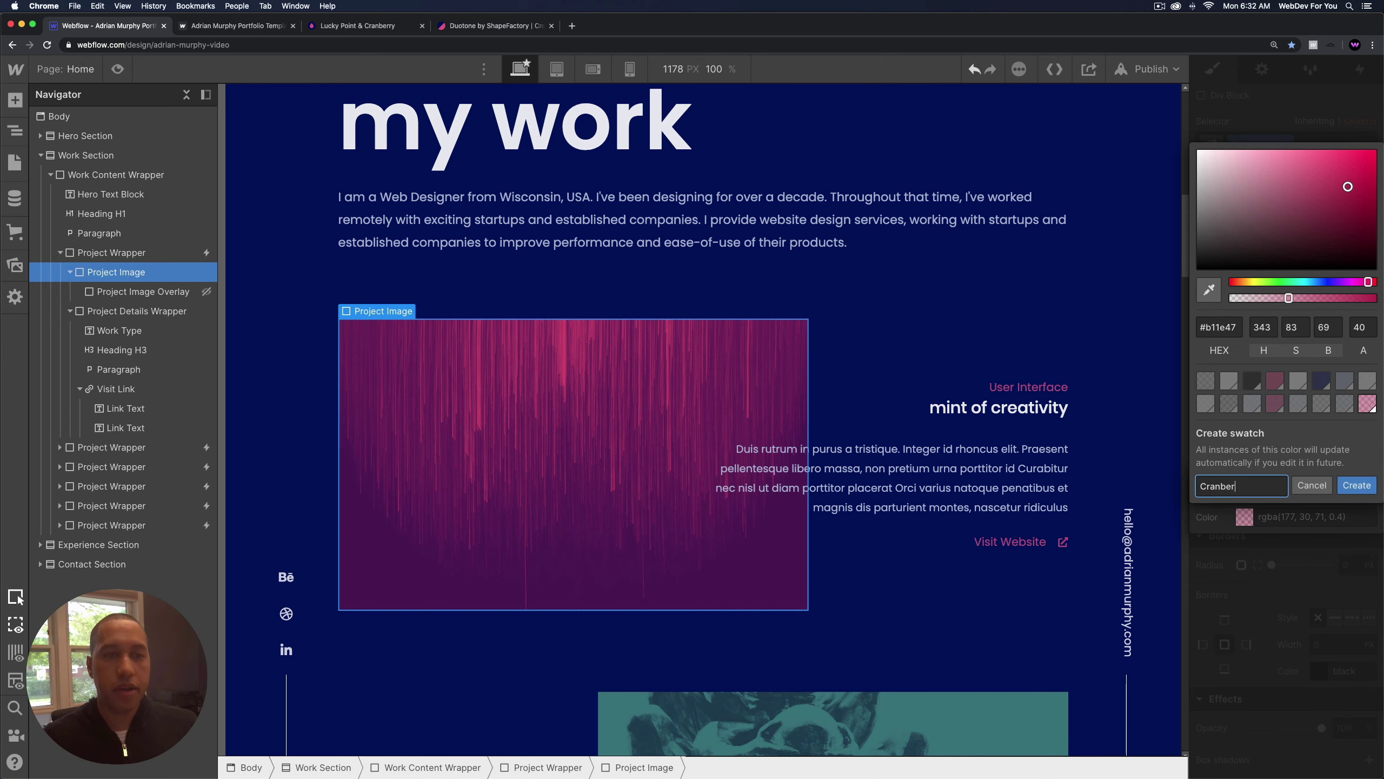
type("ry Dark ")
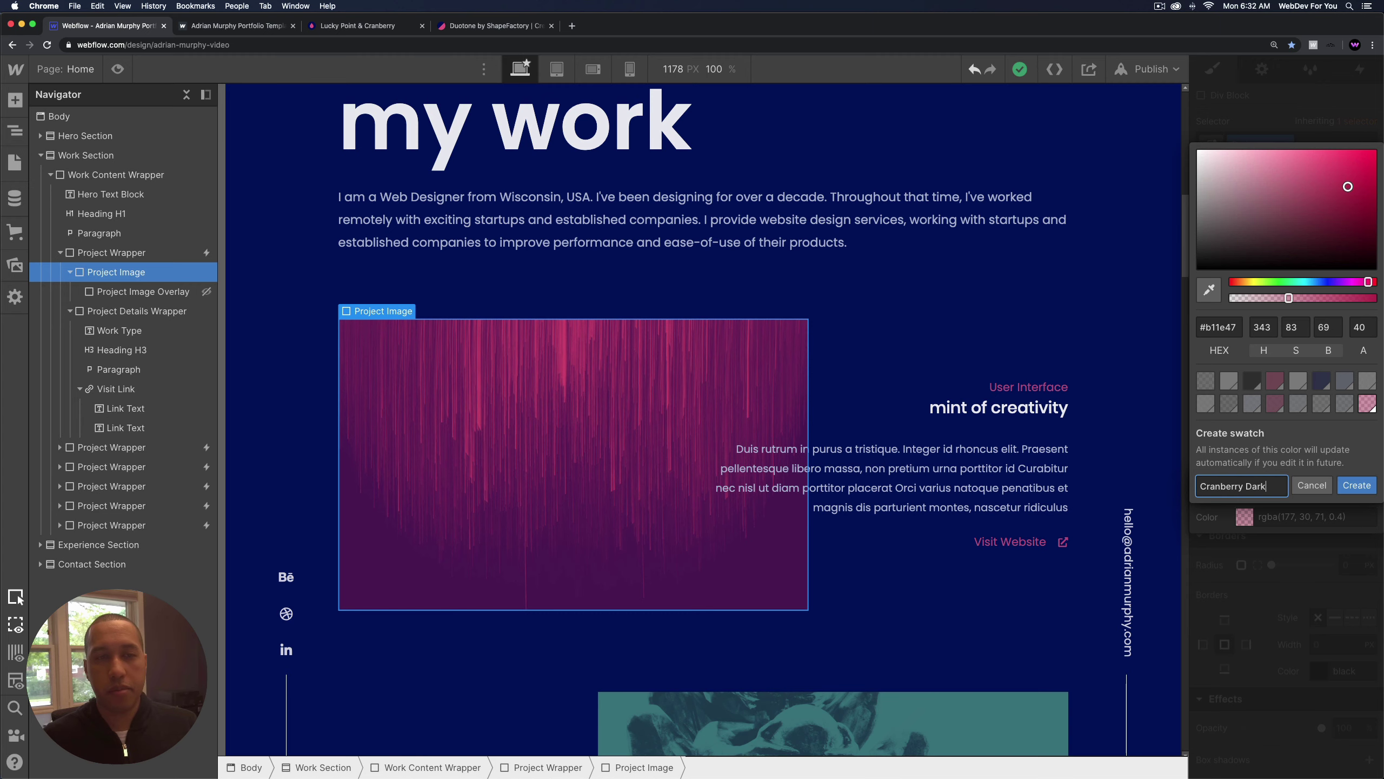
type("40")
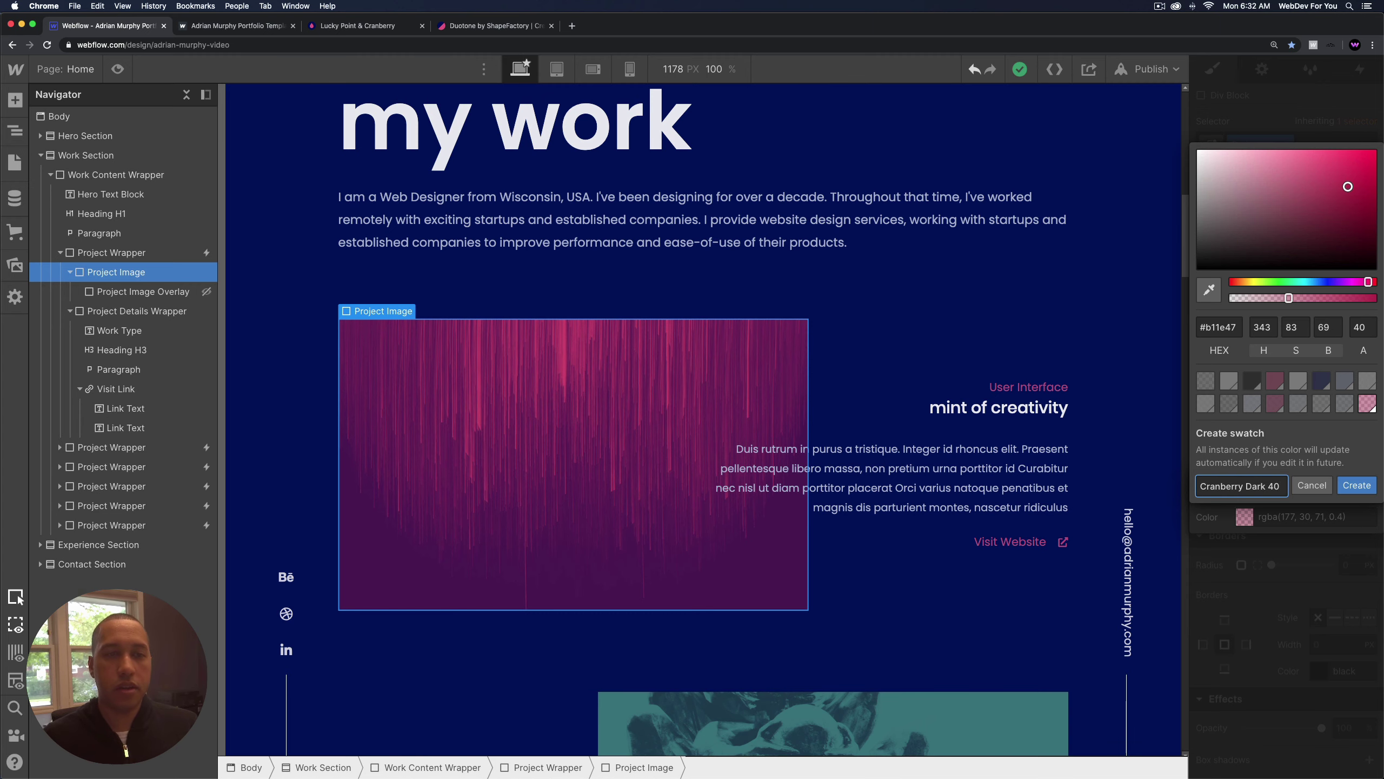
key("BackSpace")
key("BackSpace")
type("Opacity 40")
left_click(1357, 485)
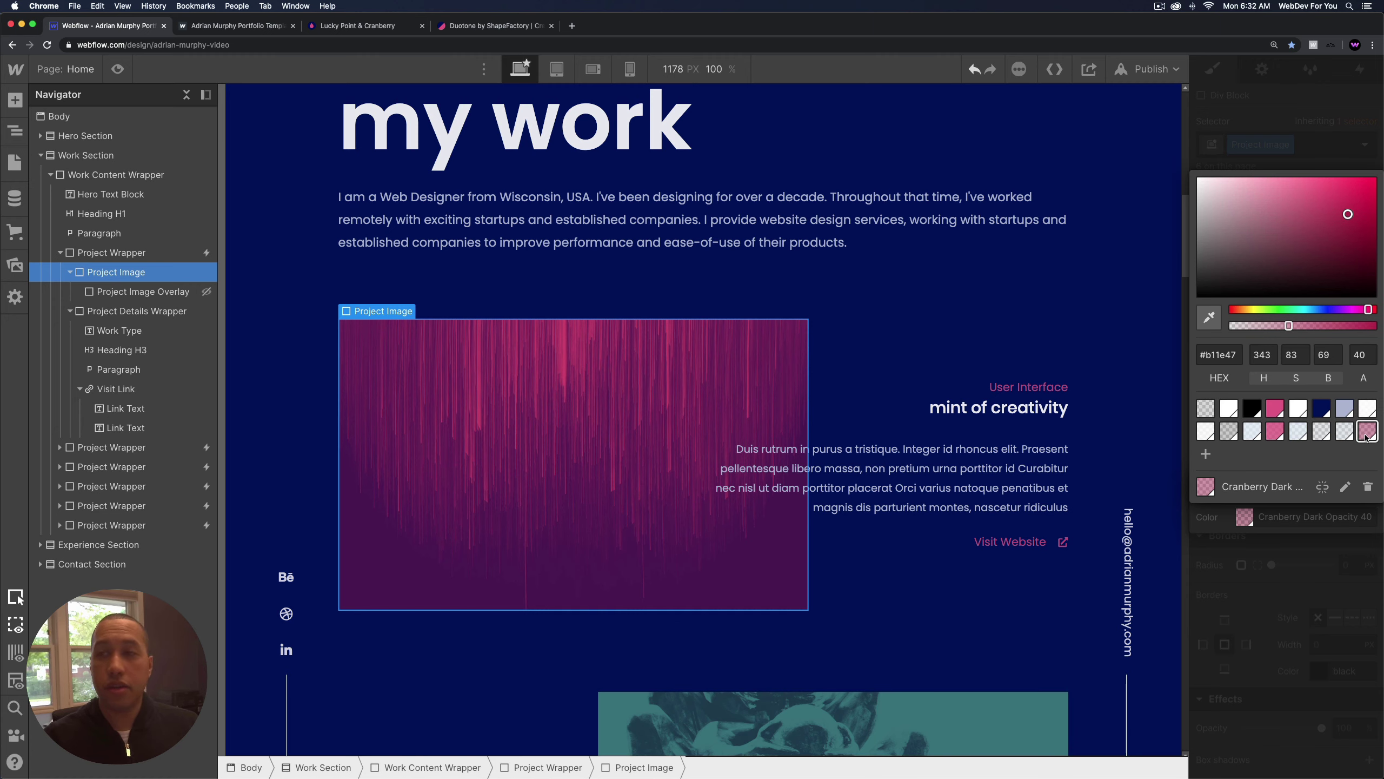
scroll(830, 528, "down", 5)
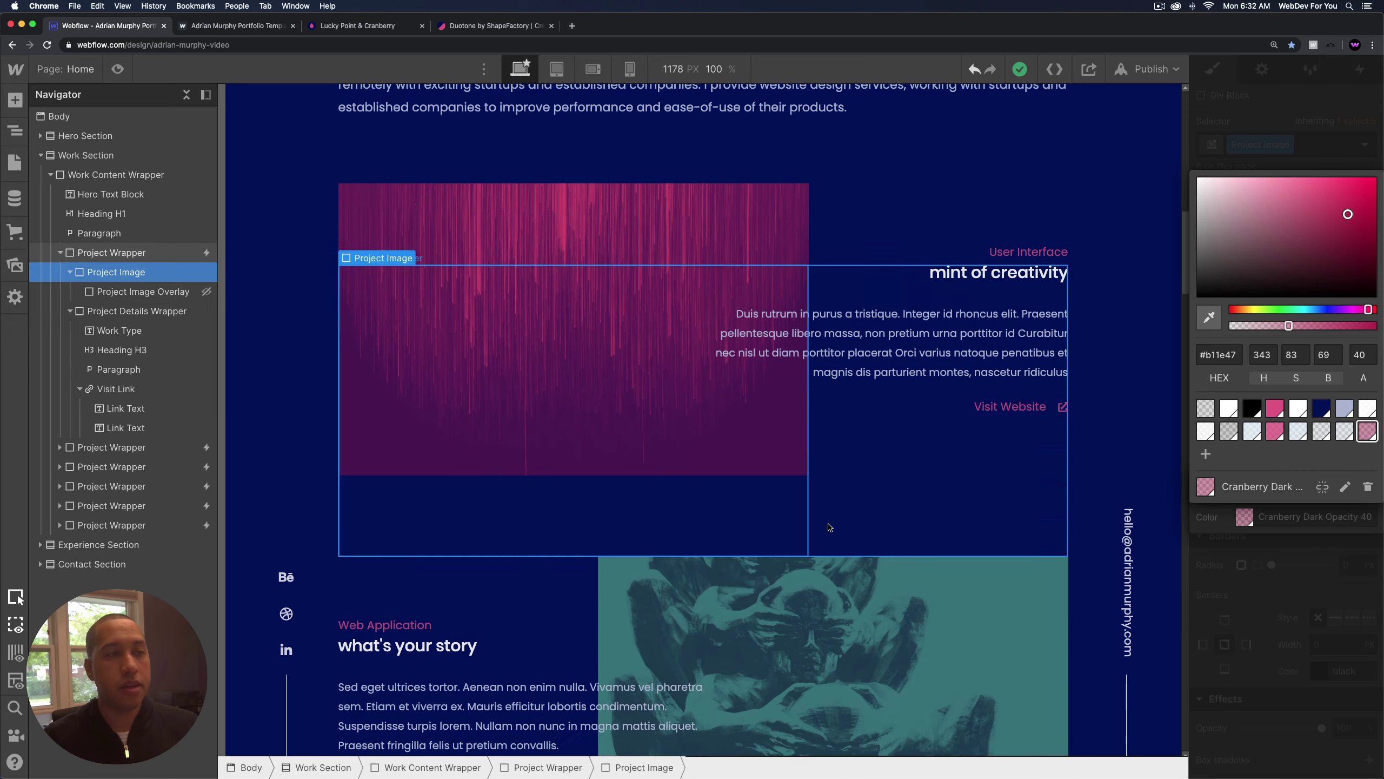
left_click(842, 511)
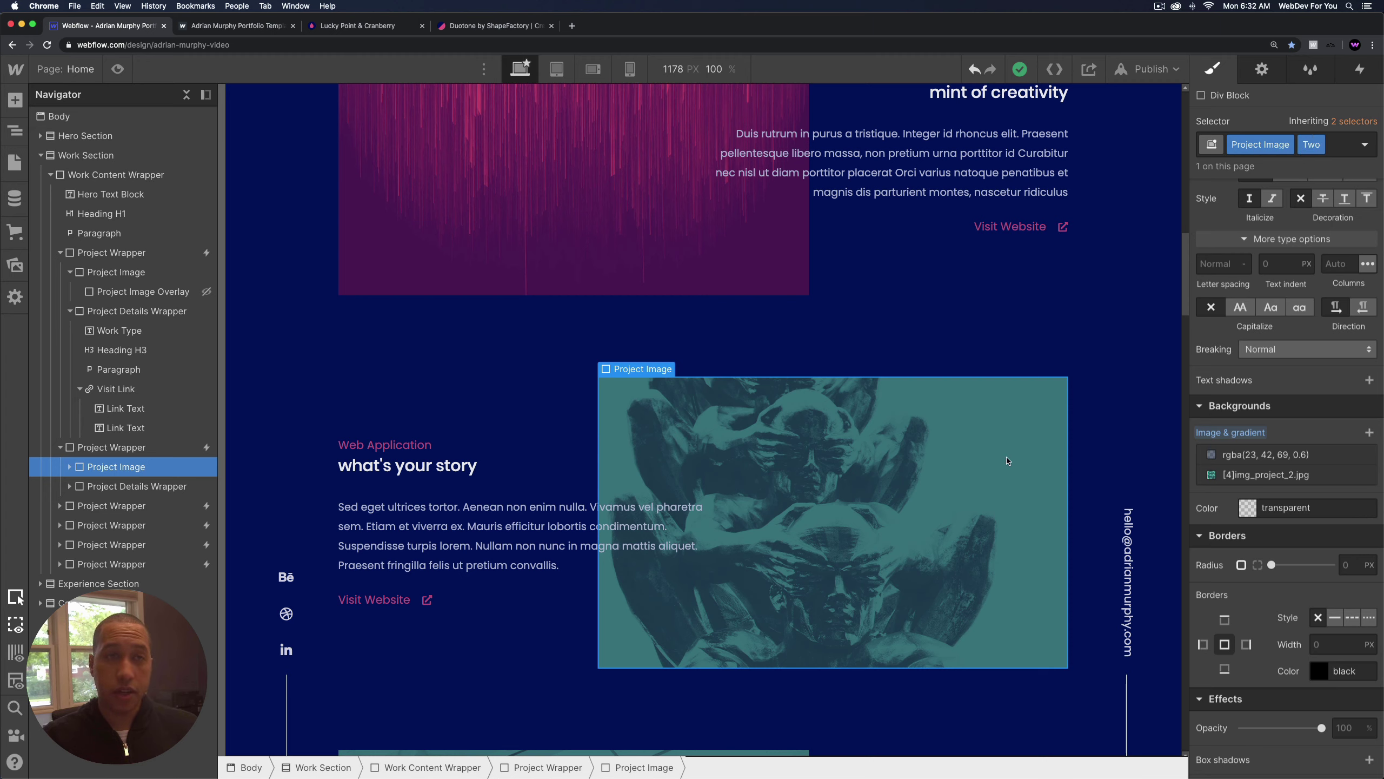
Give the what's your story image the pink duotone (18) photo and a Cranberry Dark Opacity 40 overlay.
left_click(1274, 475)
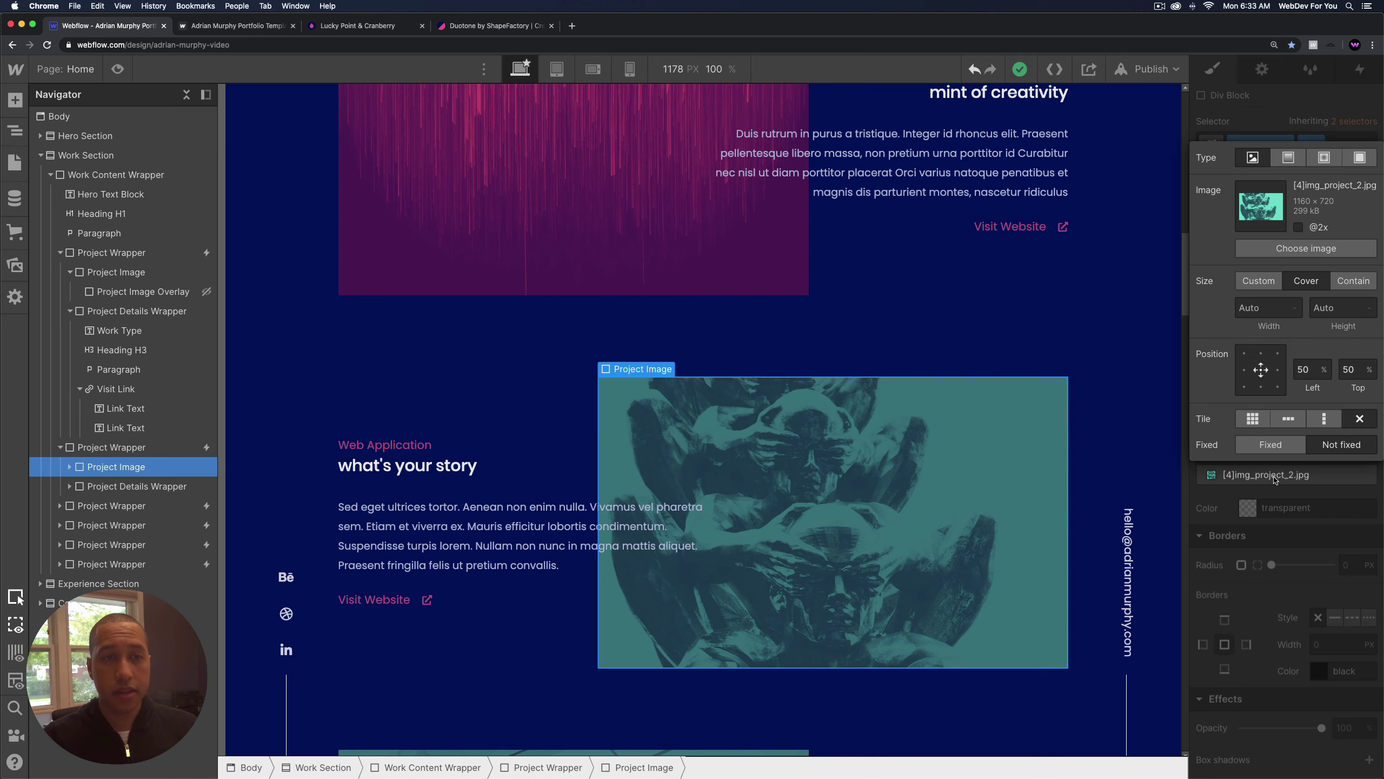
left_click(1303, 251)
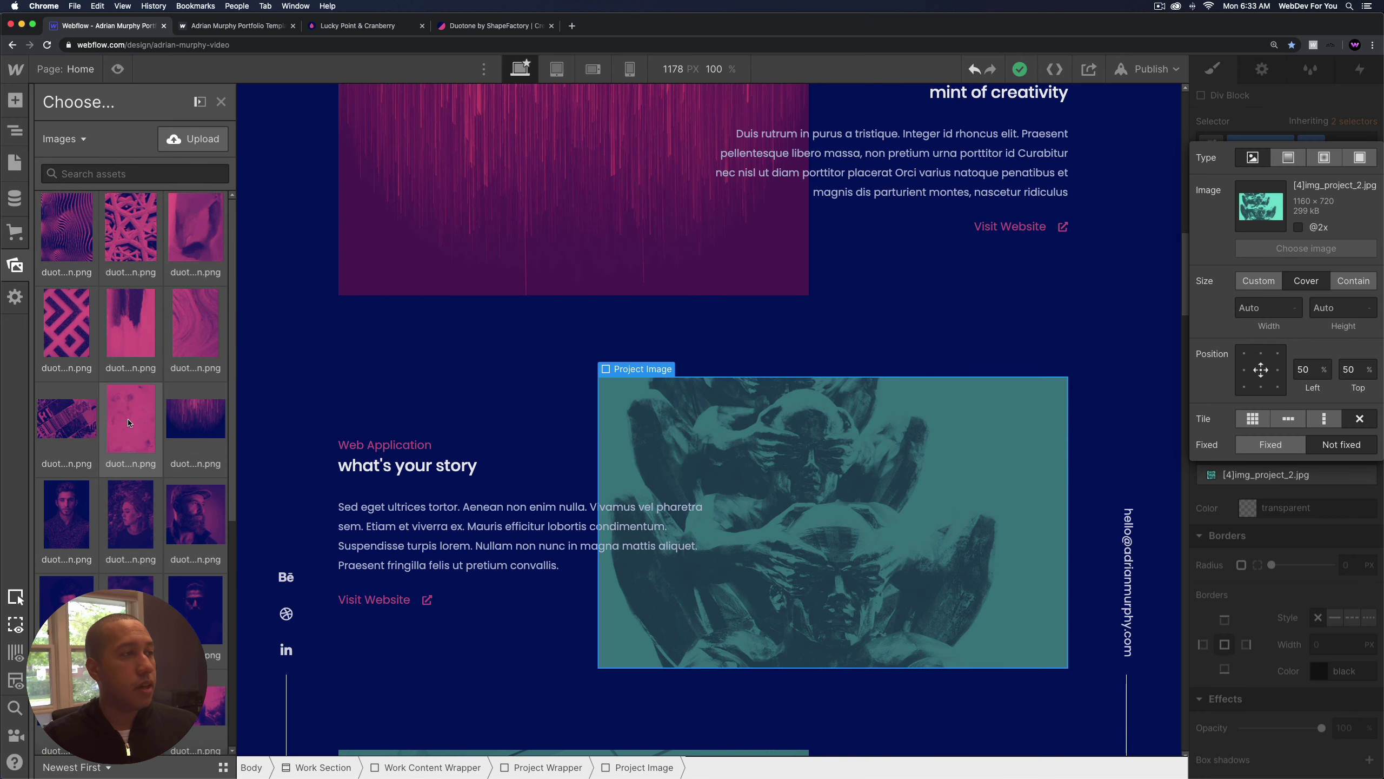
left_click(129, 423)
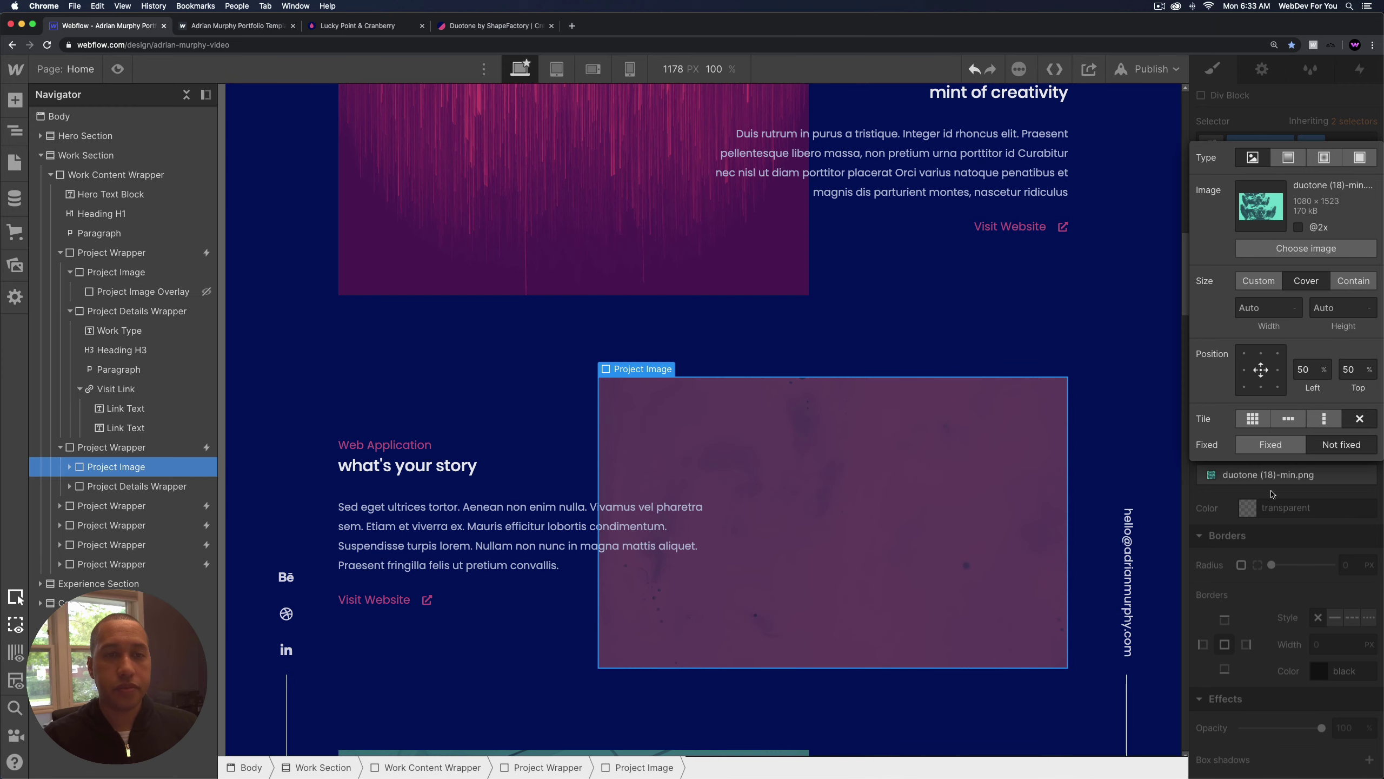
left_click(1271, 493)
left_click(1247, 518)
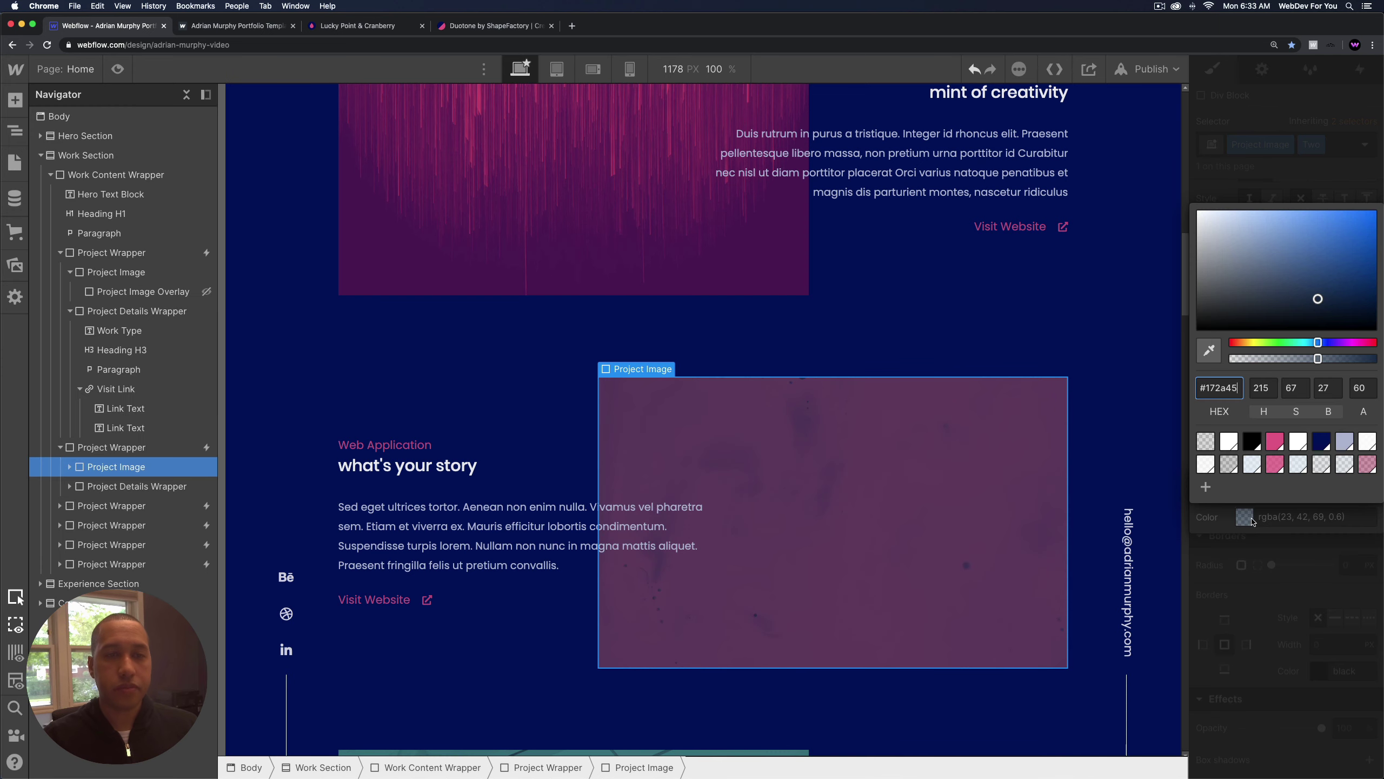
left_click(1362, 467)
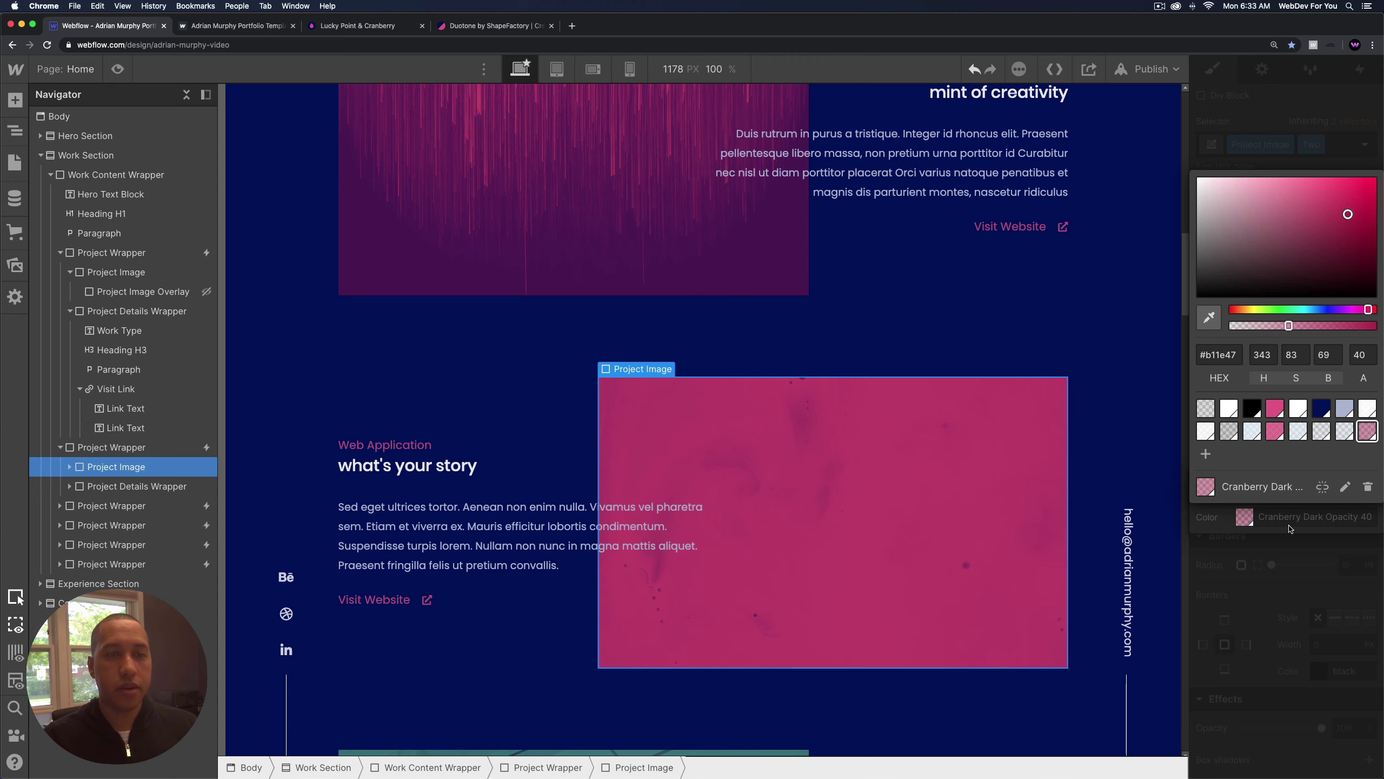
left_click(1276, 545)
Replace the herman miller image's photo with the diagonal duotone (23)-min.png.
scroll(589, 412, "down", 9)
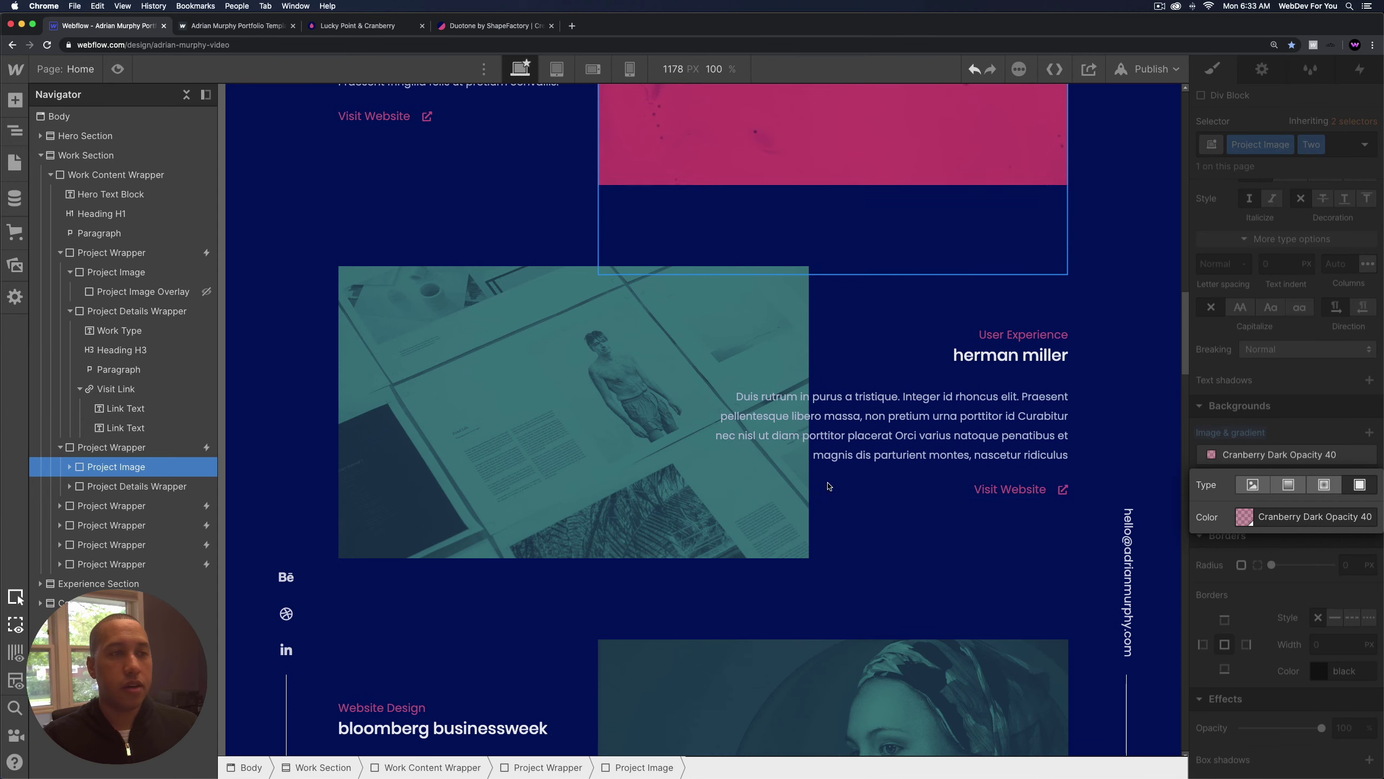
left_click(589, 412)
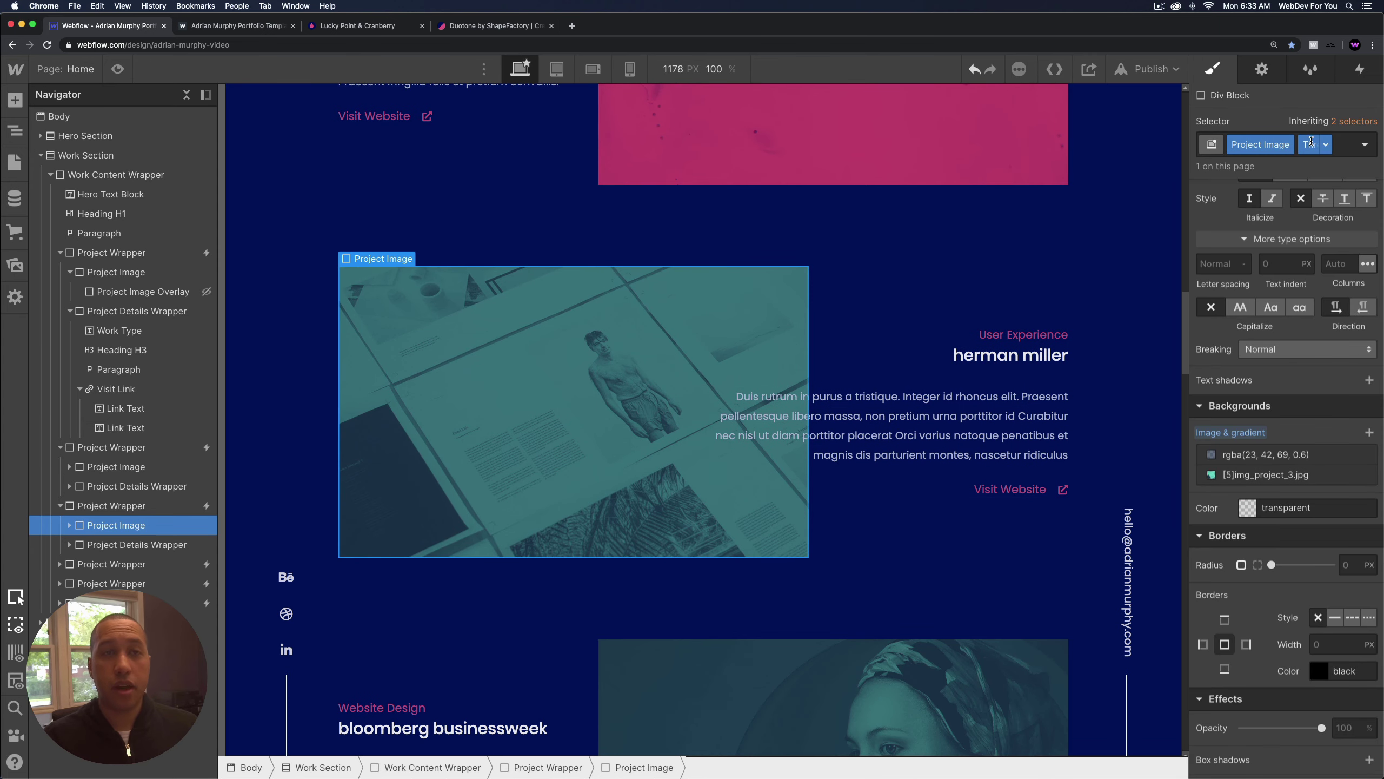
left_click(1282, 470)
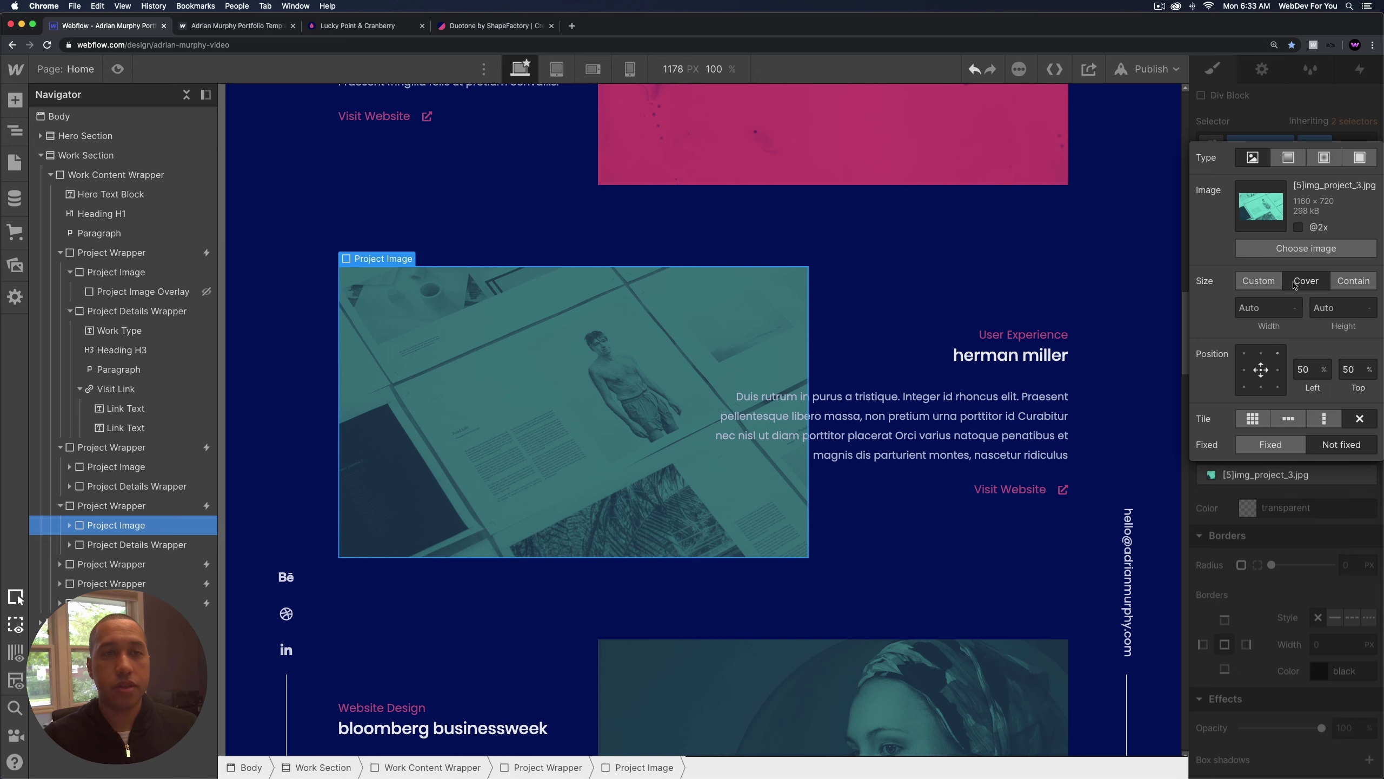
left_click(1298, 250)
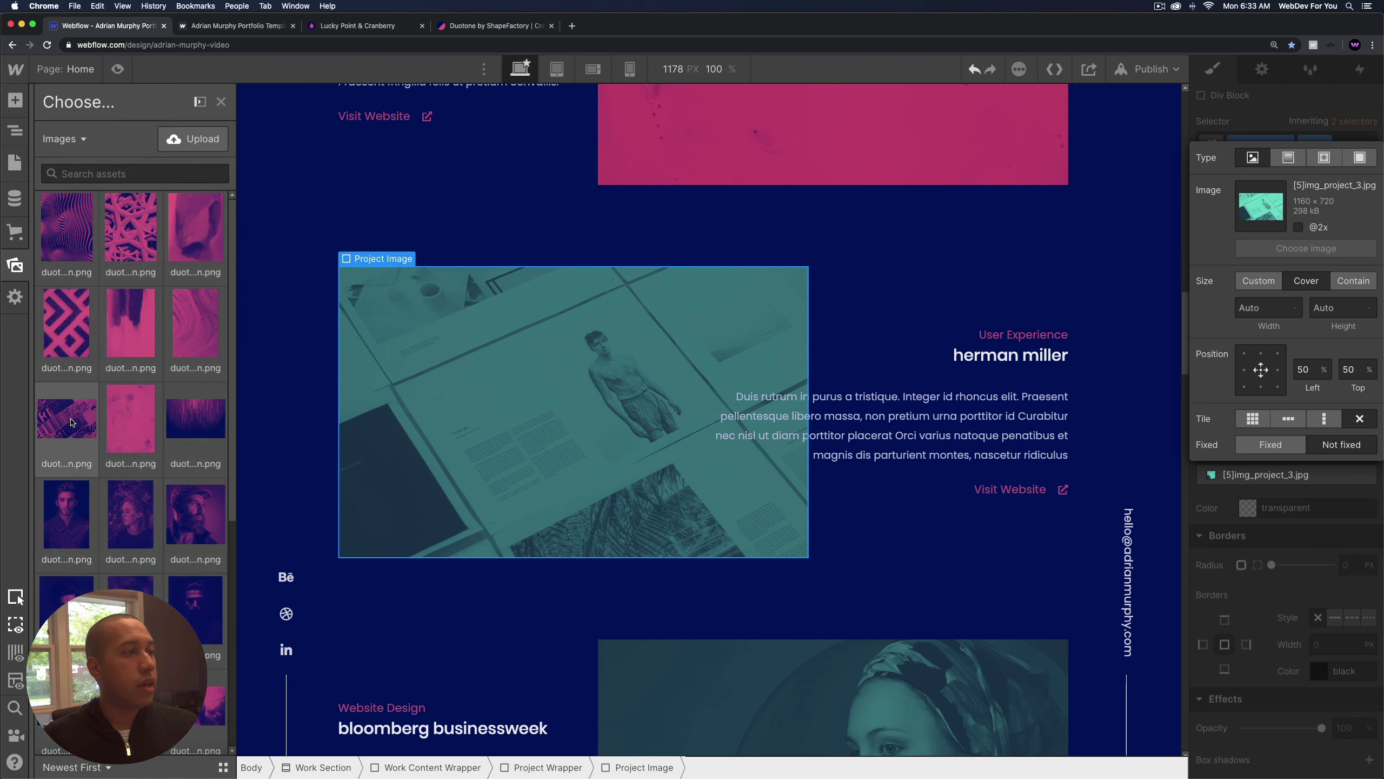
left_click(70, 422)
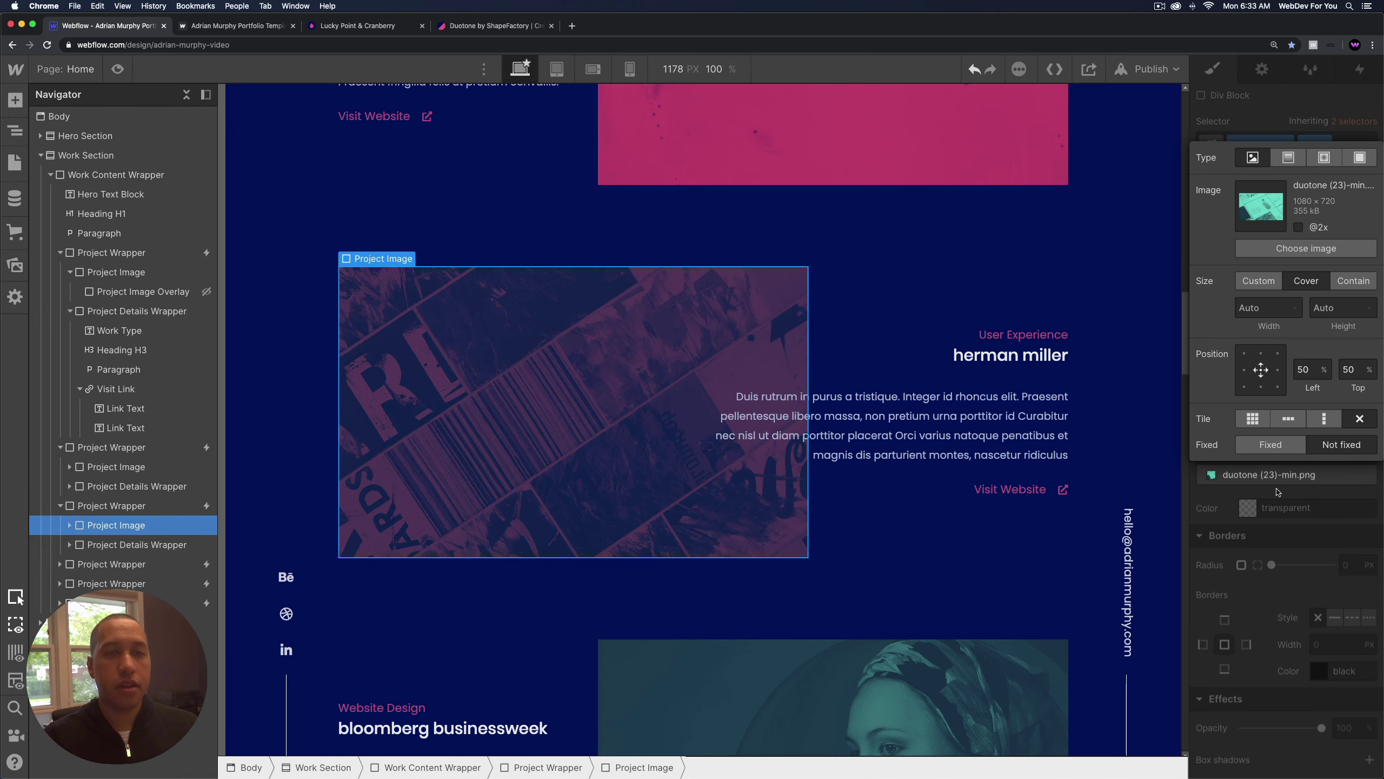
left_click(1278, 492)
Tint the herman miller overlay with the Cranberry Dark Opacity 40 swatch.
left_click(1270, 516)
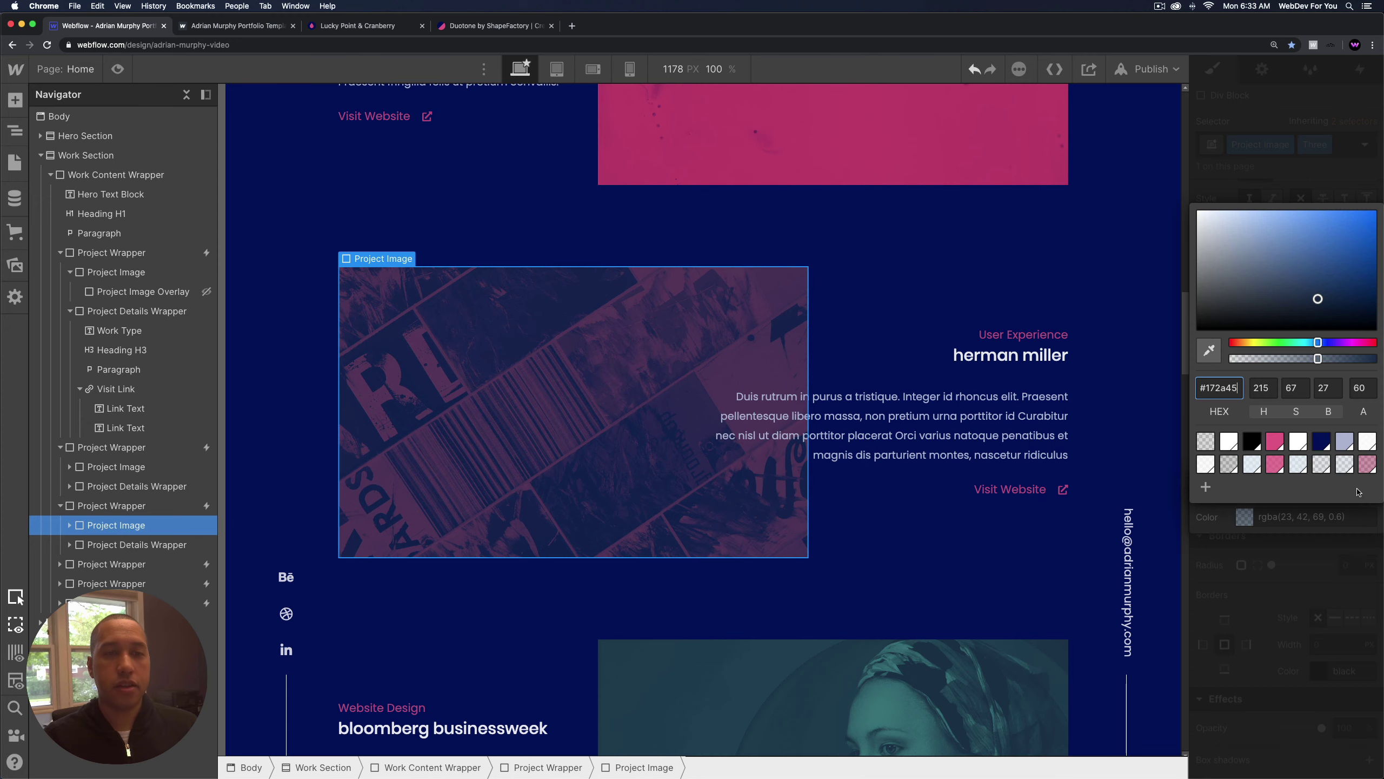
left_click(1368, 464)
scroll(765, 437, "down", 5)
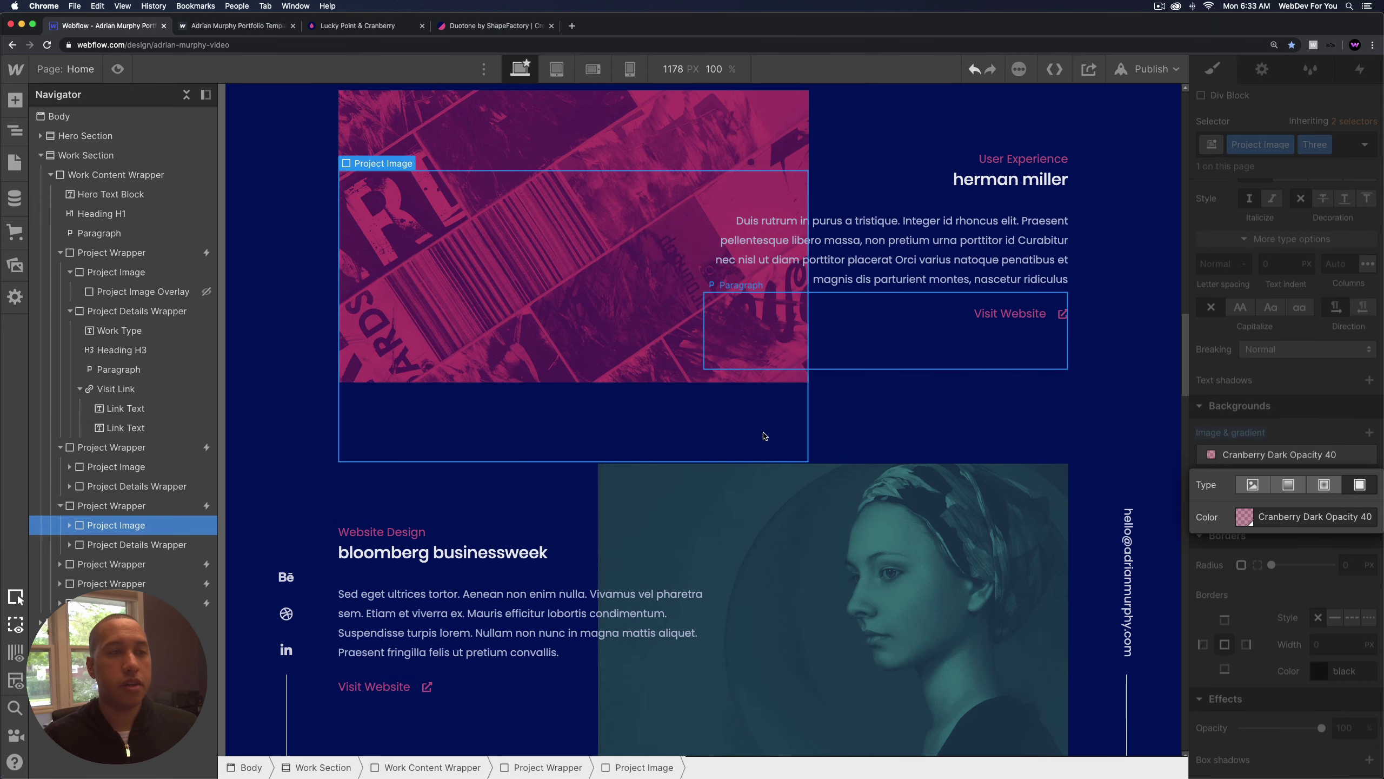
scroll(764, 436, "down", 2)
left_click(765, 436)
Give the bloomberg businessweek image a duotone photo and a Cranberry Dark Opacity 40 overlay.
left_click(1319, 476)
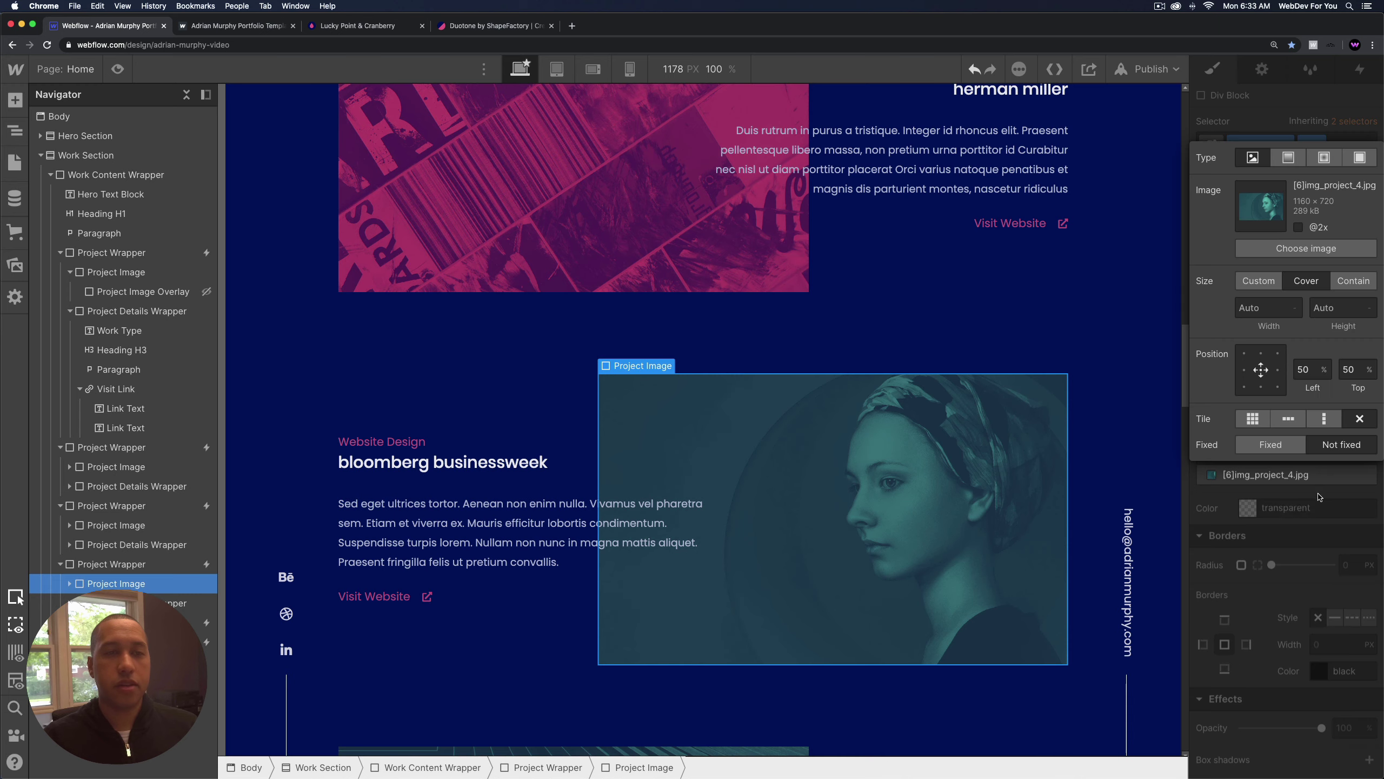
left_click(1296, 246)
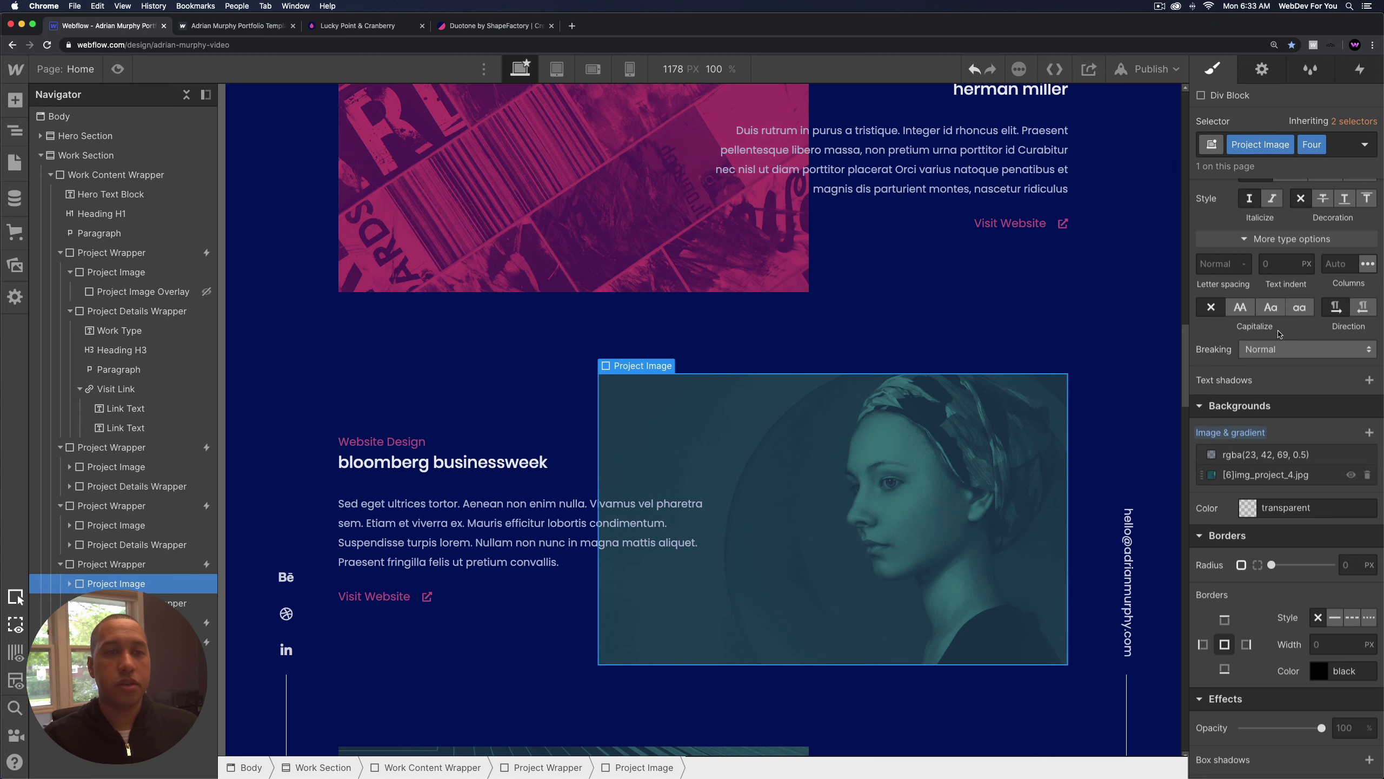
left_click(1265, 475)
left_click(1306, 249)
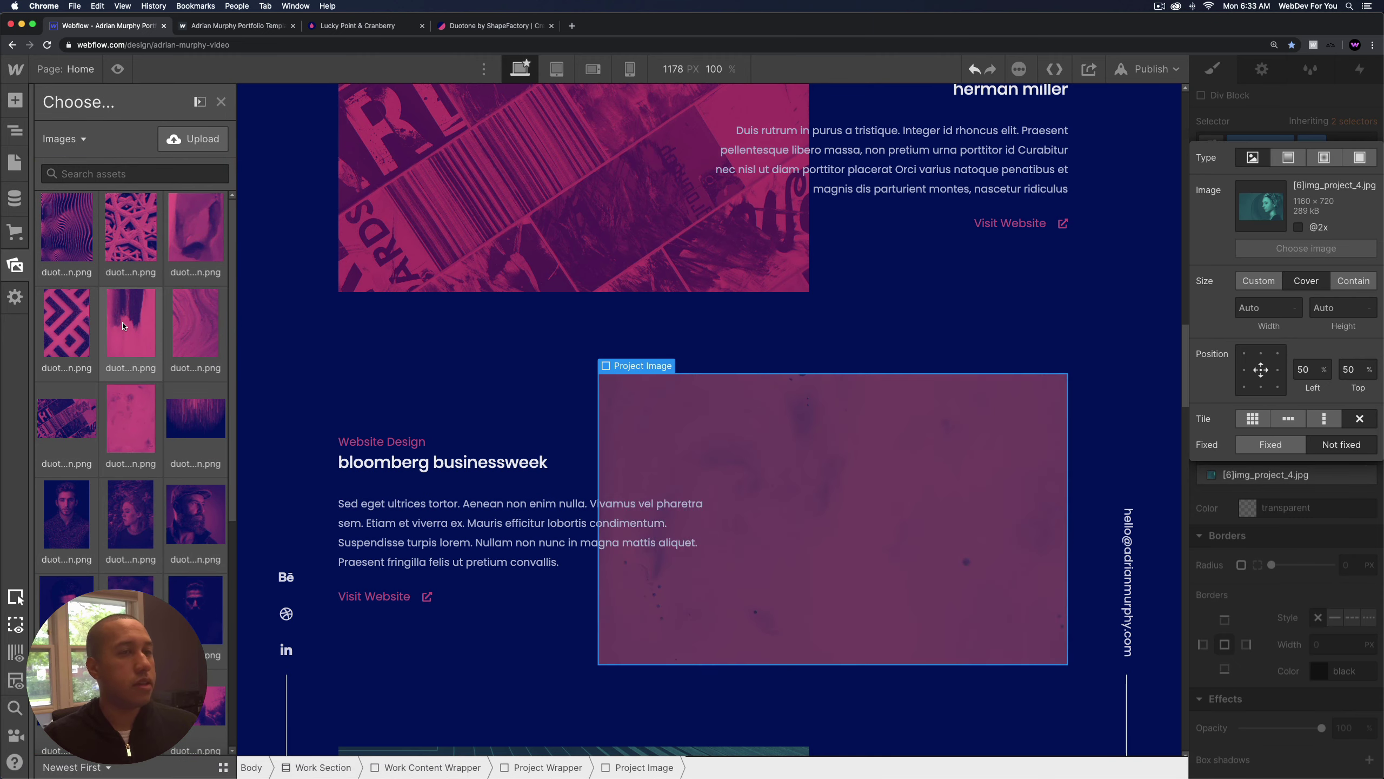
left_click(123, 326)
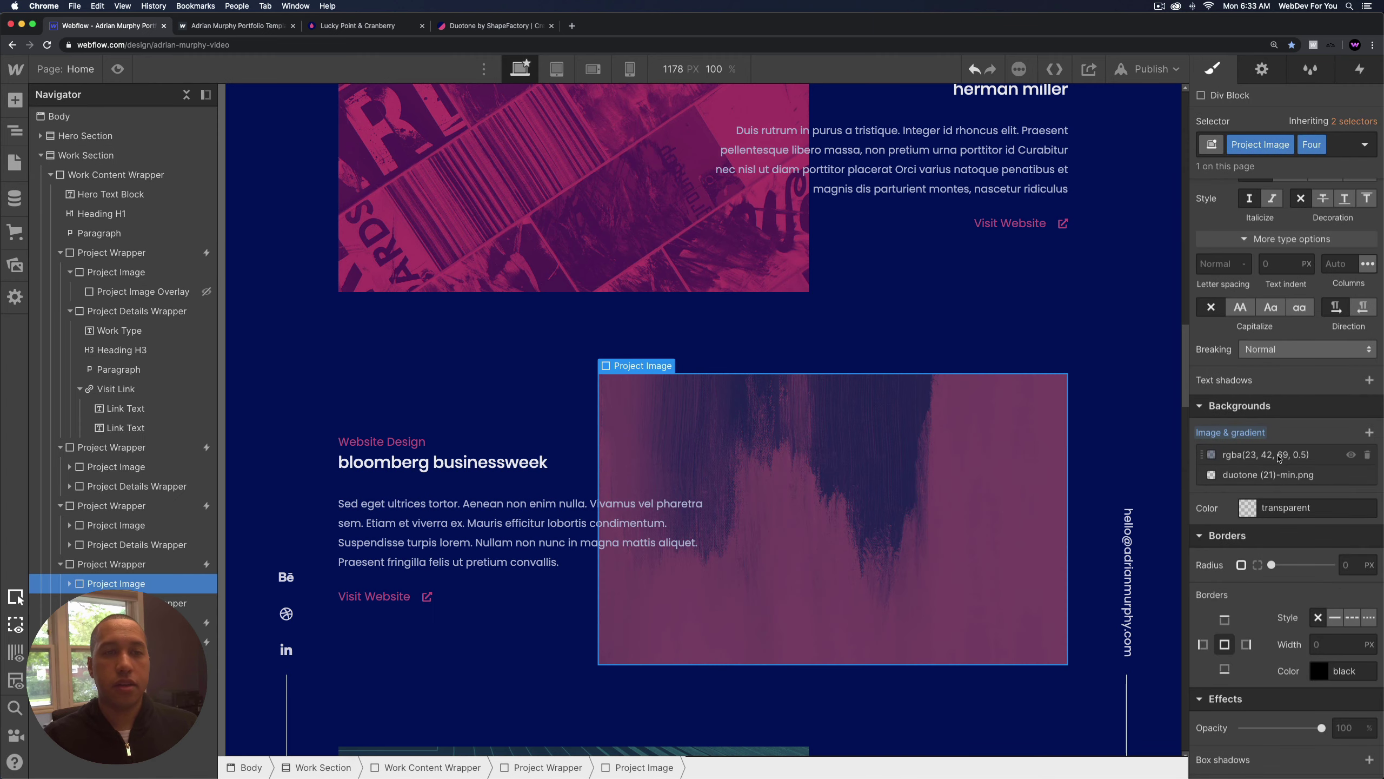
left_click(1279, 455)
left_click(1245, 516)
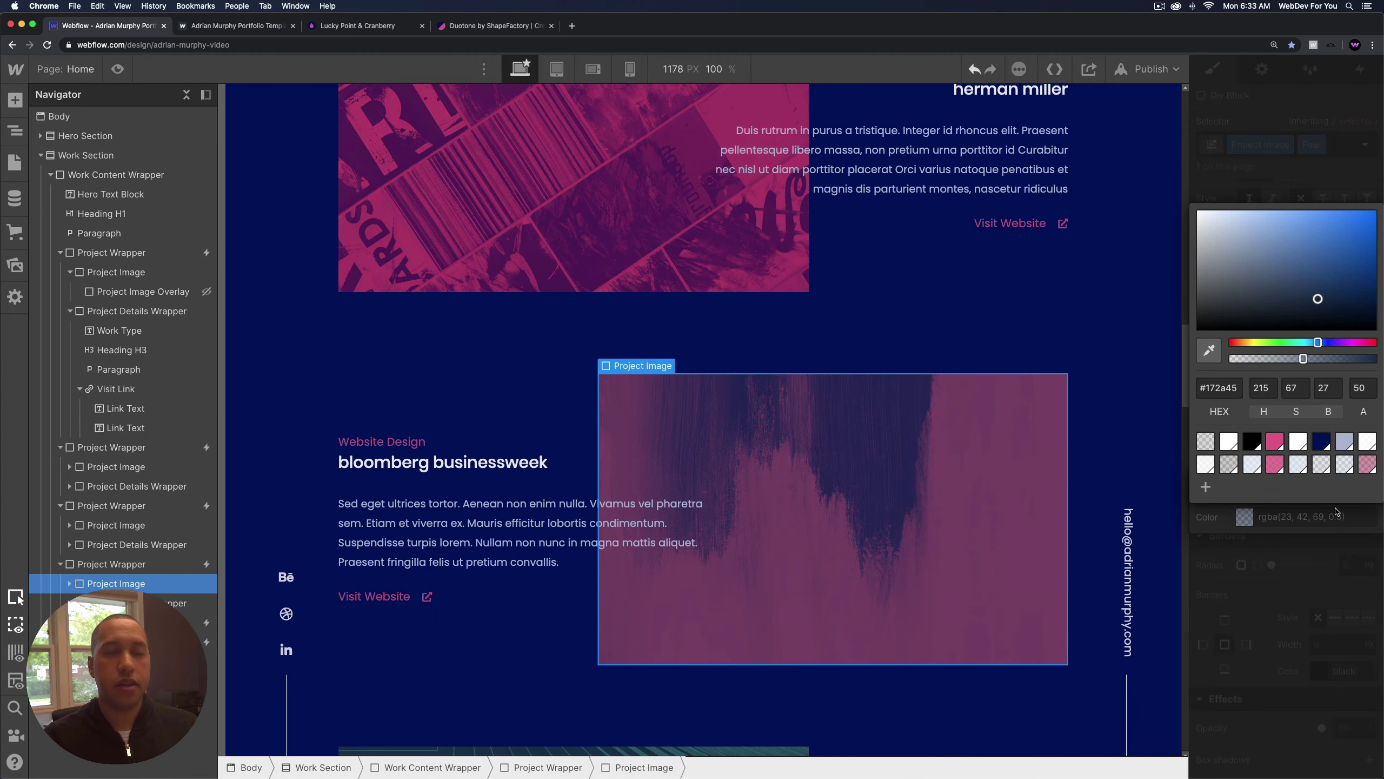
left_click(1308, 447)
scroll(1042, 508, "down", 8)
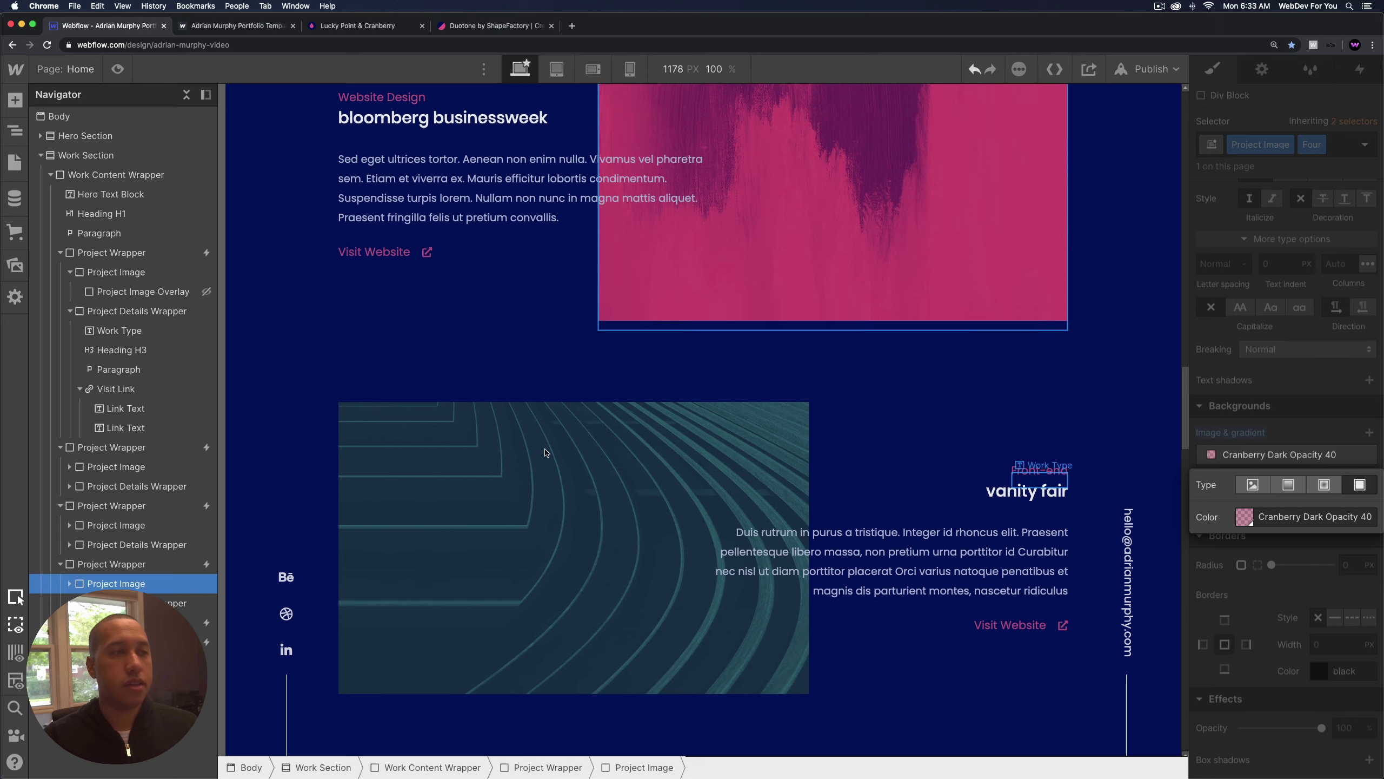
Give the vanity fair image the zigzag duotone (22)-min.png and a Cranberry Dark Opacity 40 overlay.
left_click(708, 437)
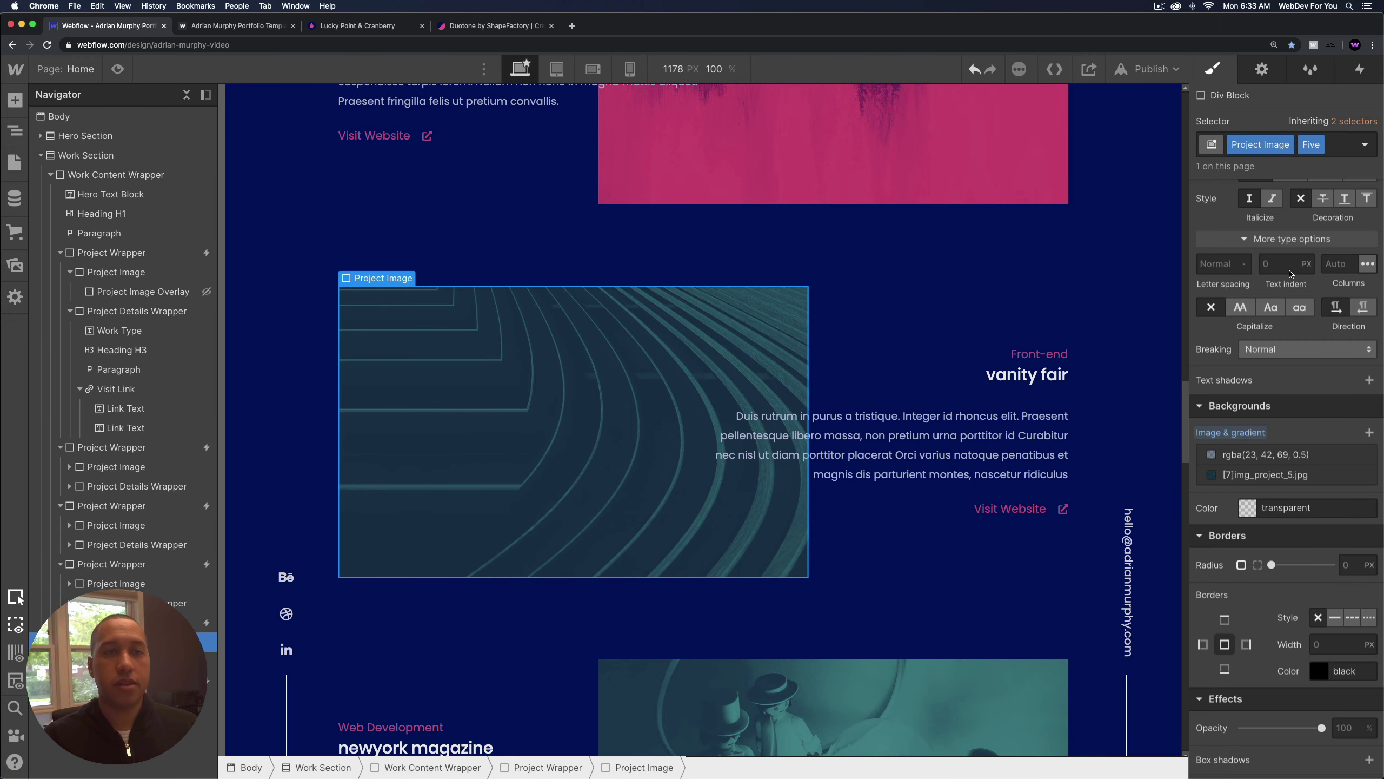
left_click(1298, 474)
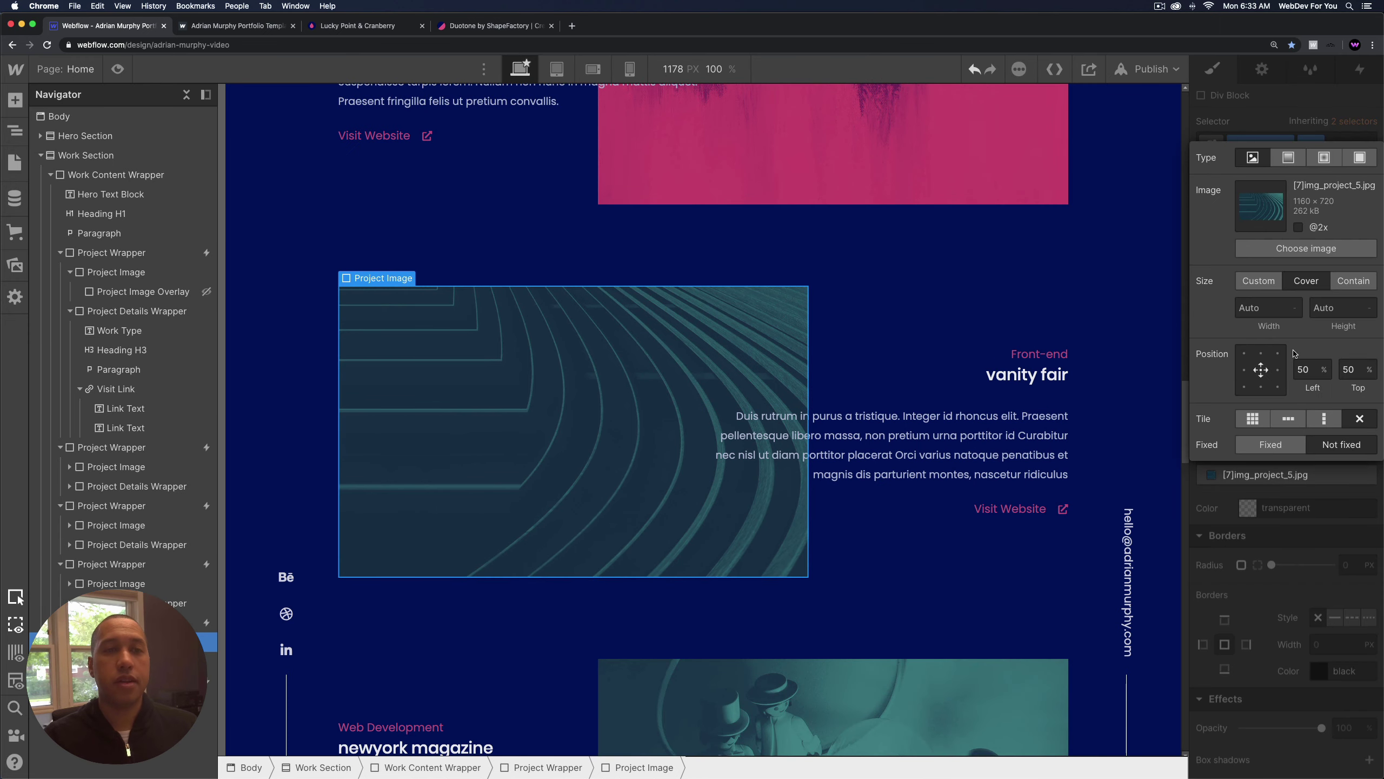
left_click(1303, 248)
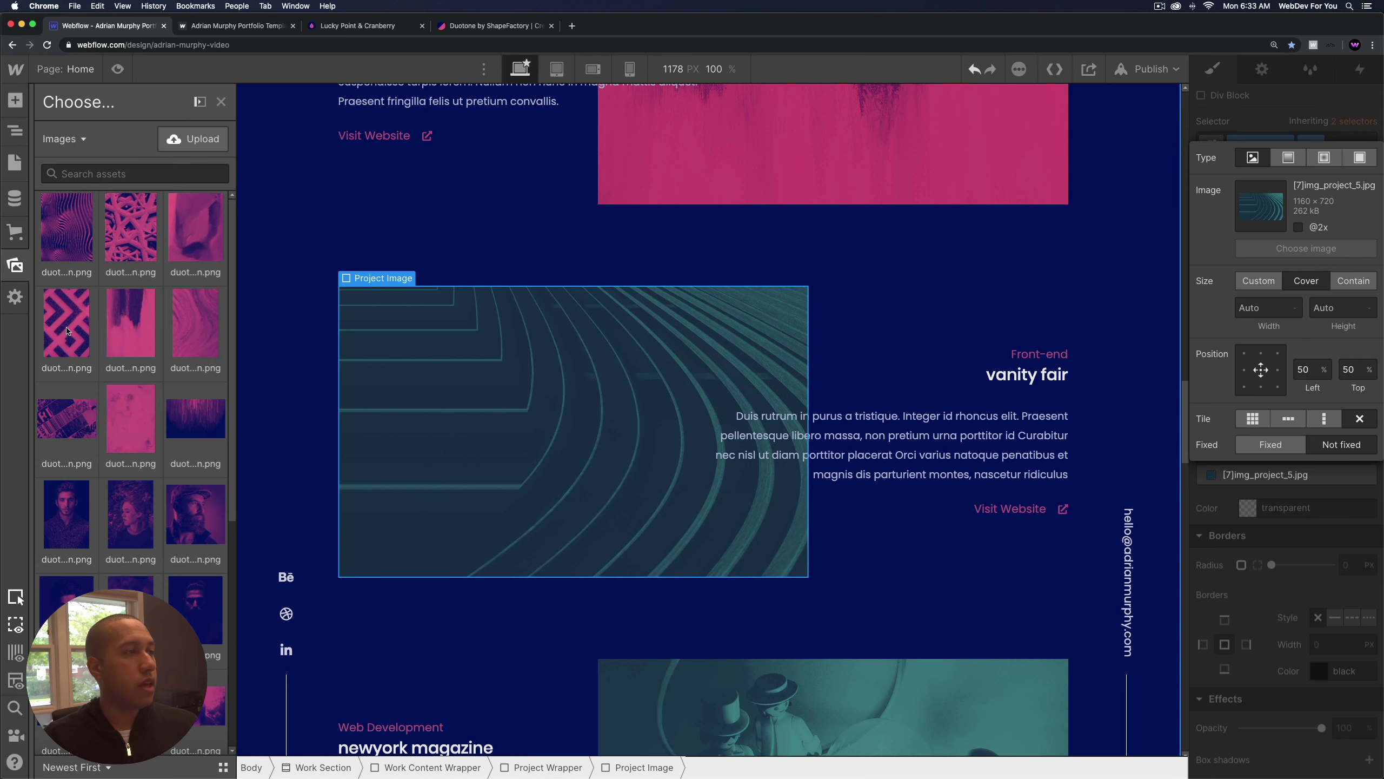
left_click(66, 330)
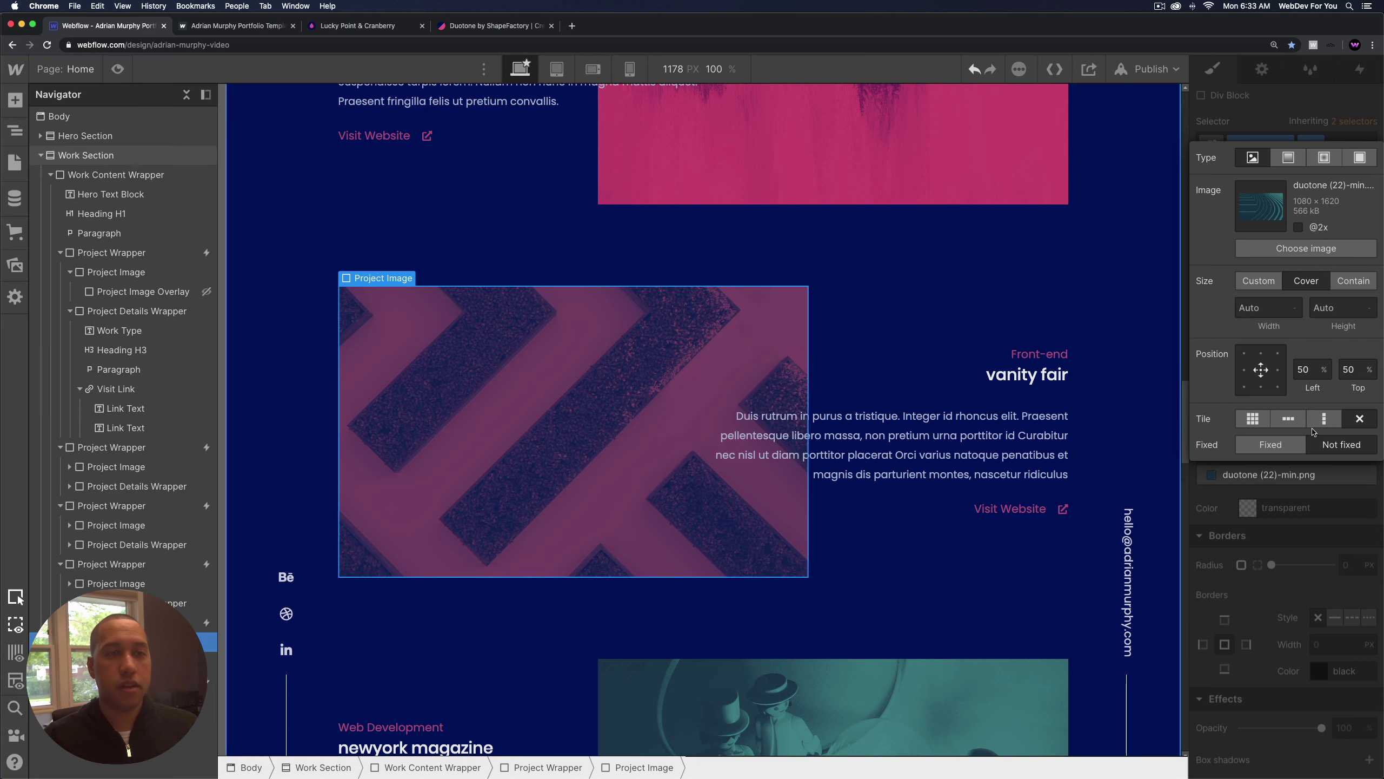
left_click(1311, 484)
left_click(1261, 457)
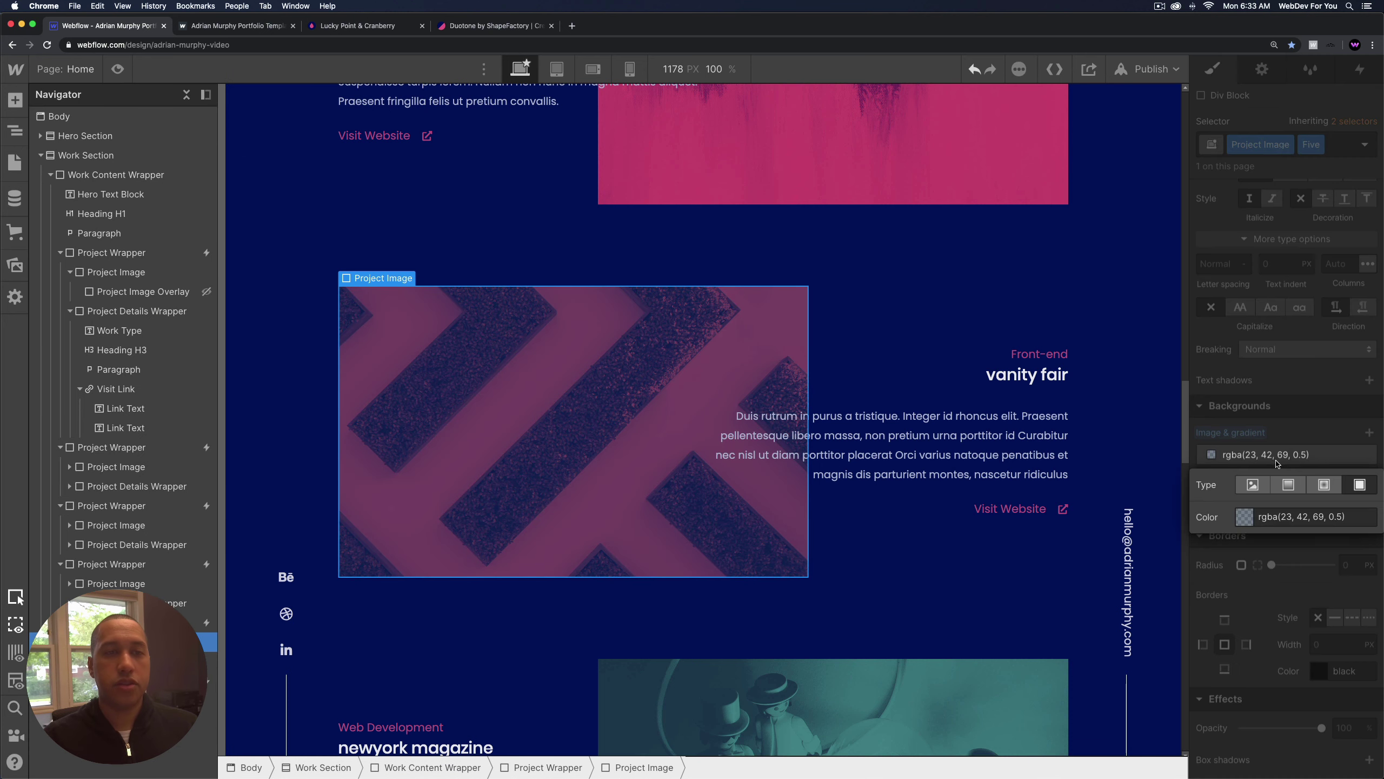
left_click(1242, 516)
left_click(1368, 468)
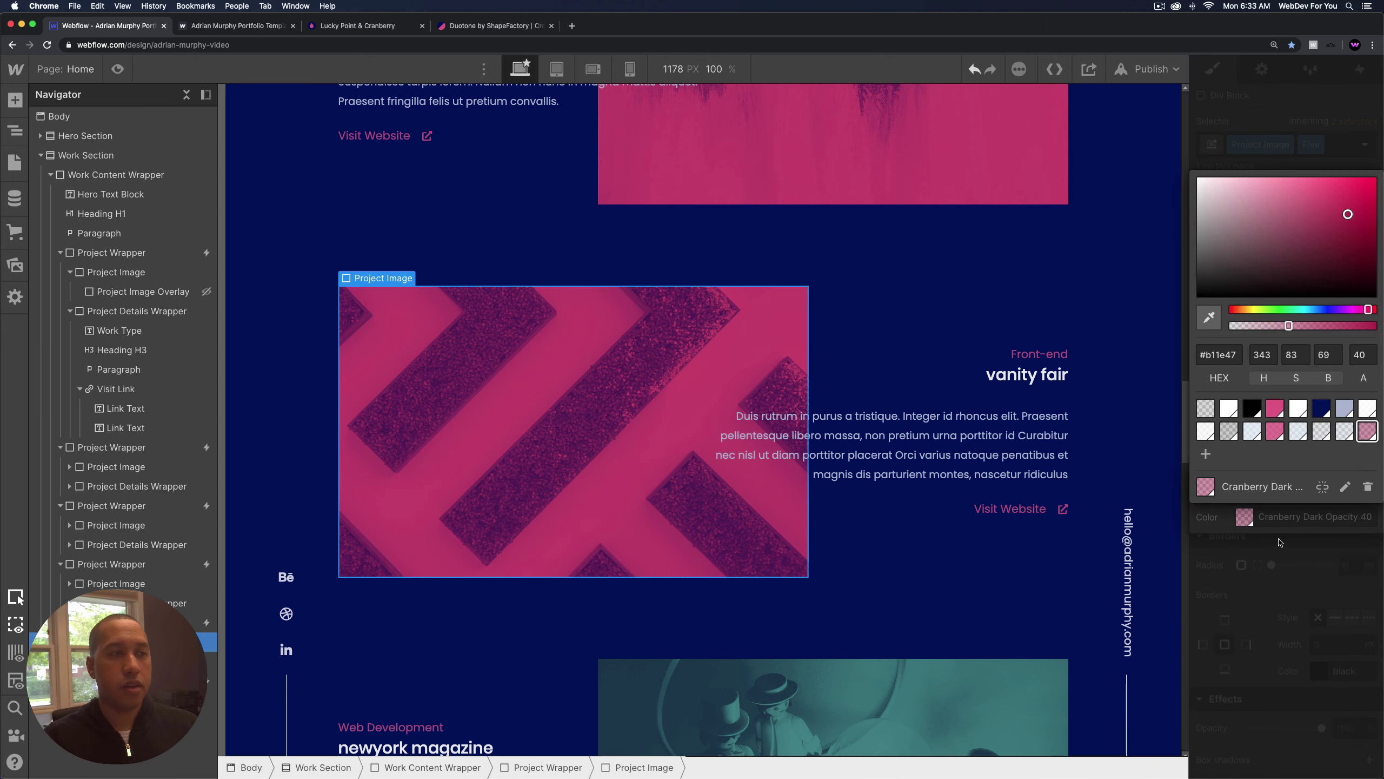
scroll(817, 517, "down", 5)
left_click(1305, 479)
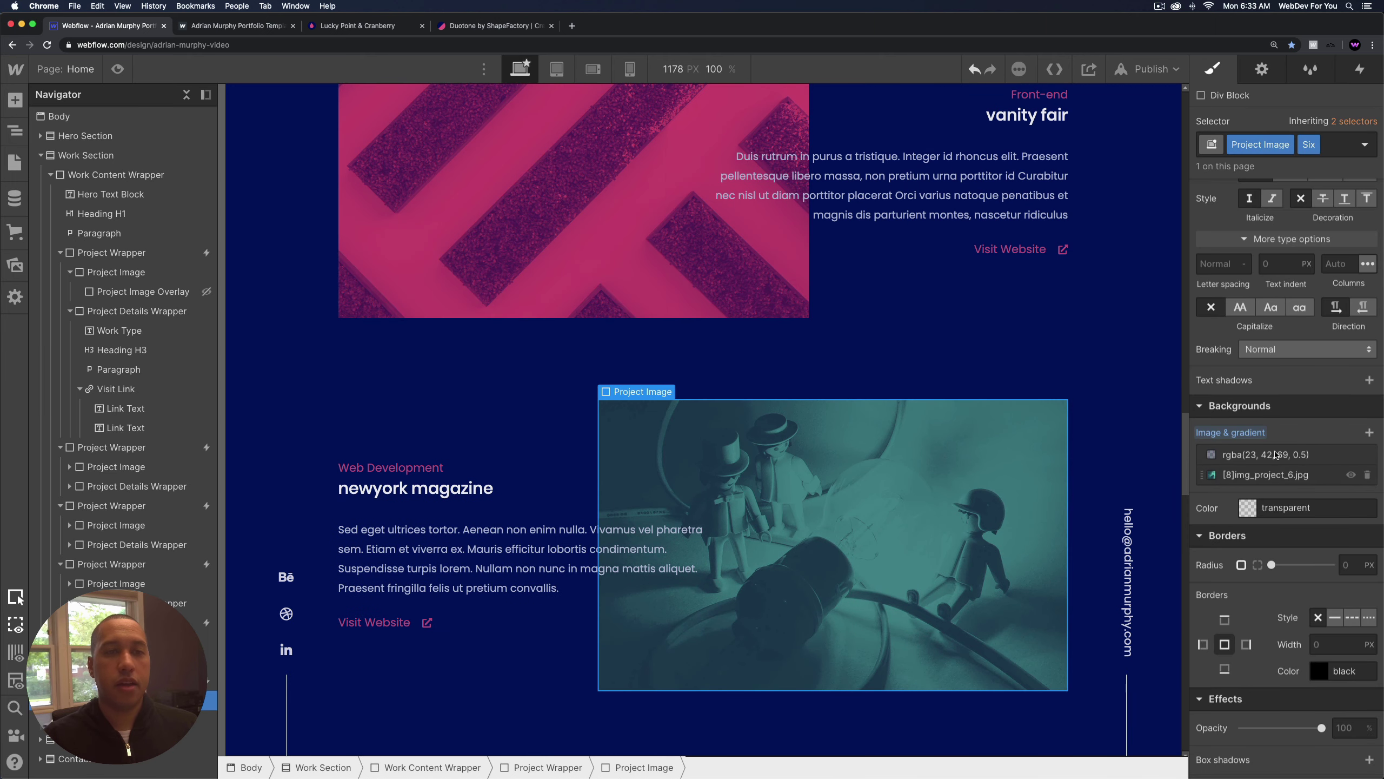
Replace the newyork magazine image's photo with the lattice duotone image.
left_click(1264, 479)
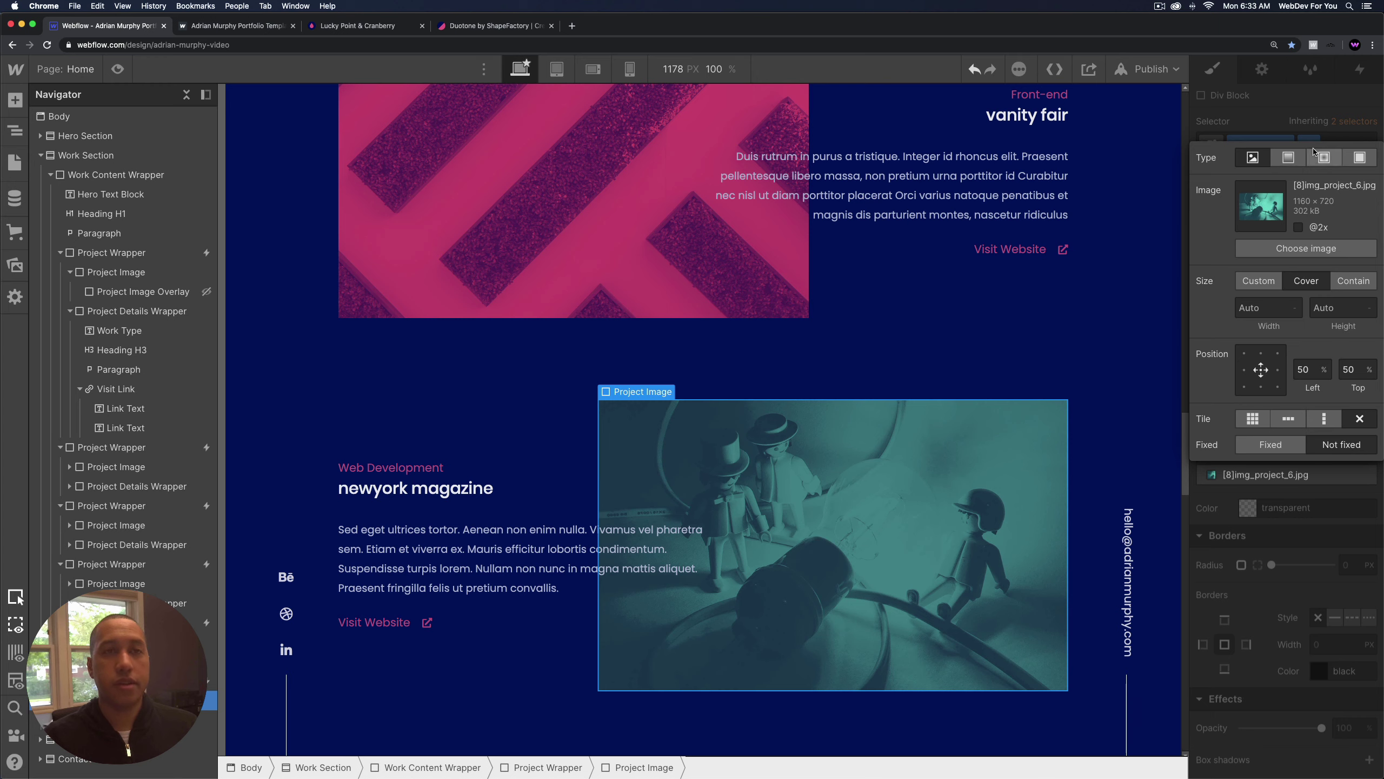
left_click(1305, 118)
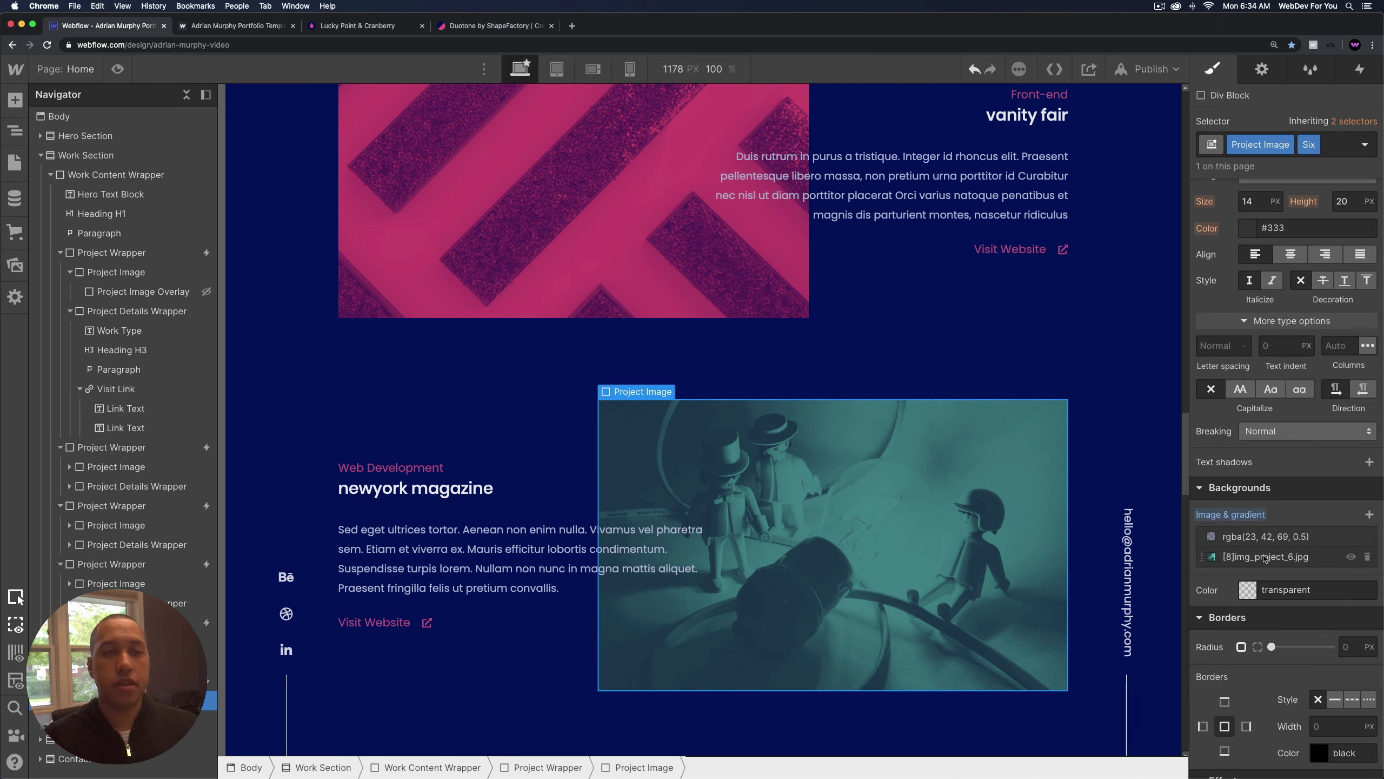
left_click(1349, 557)
left_click(1304, 330)
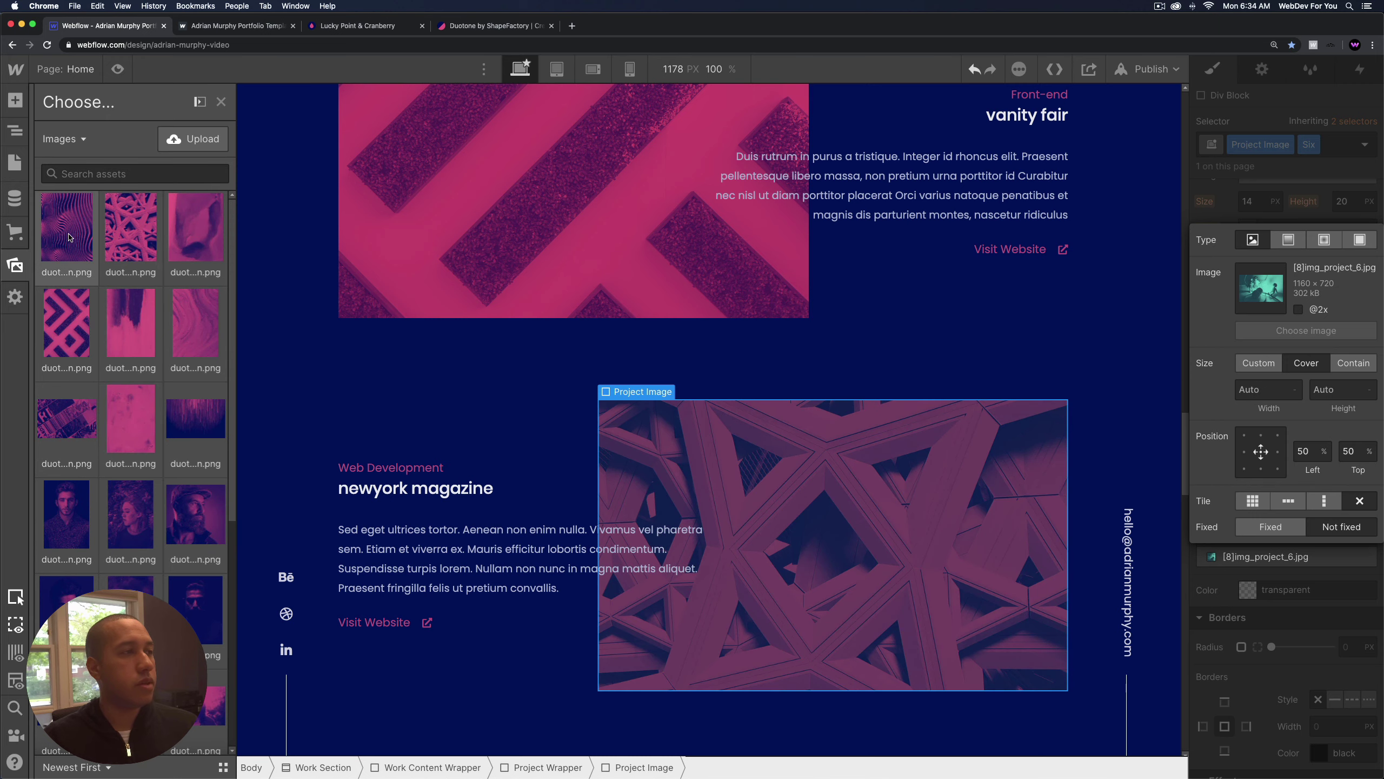
left_click(1323, 331)
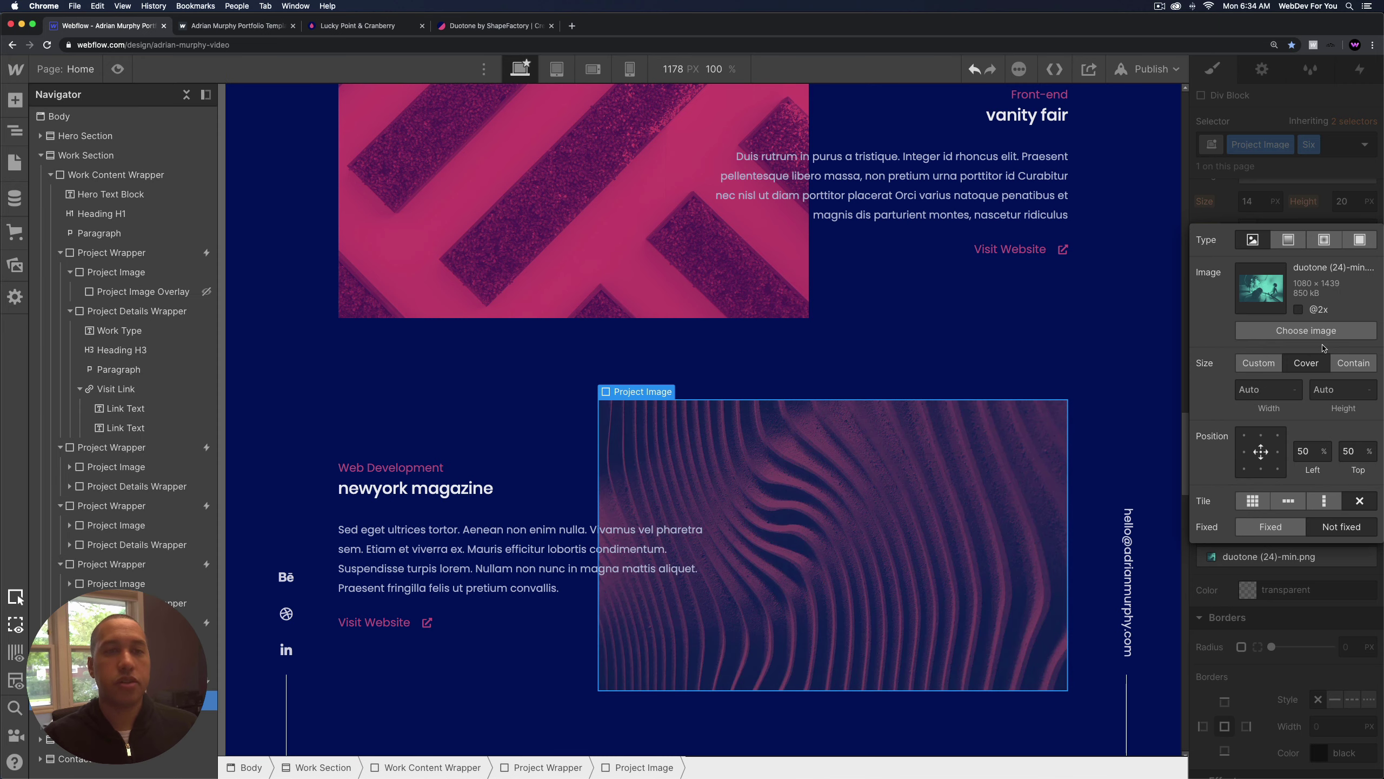
left_click(1323, 332)
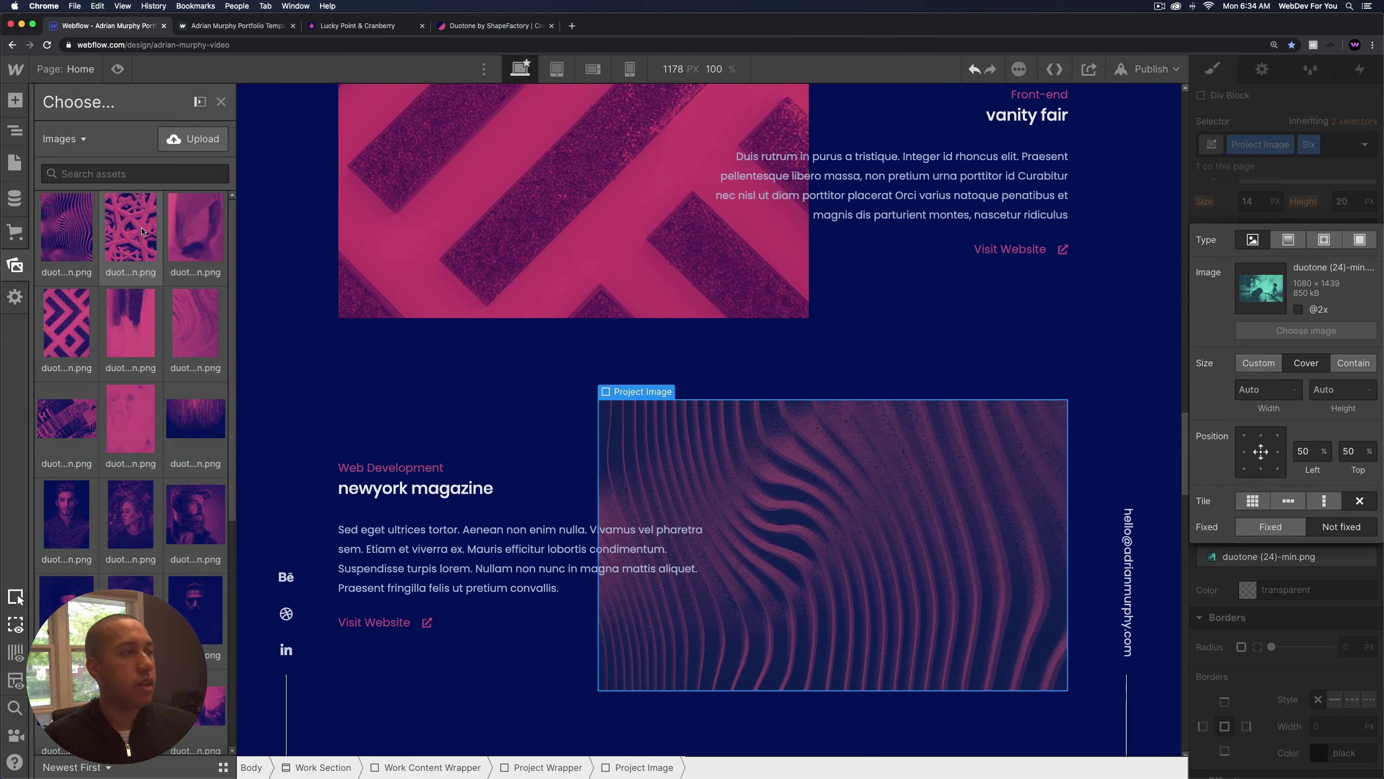
left_click(141, 231)
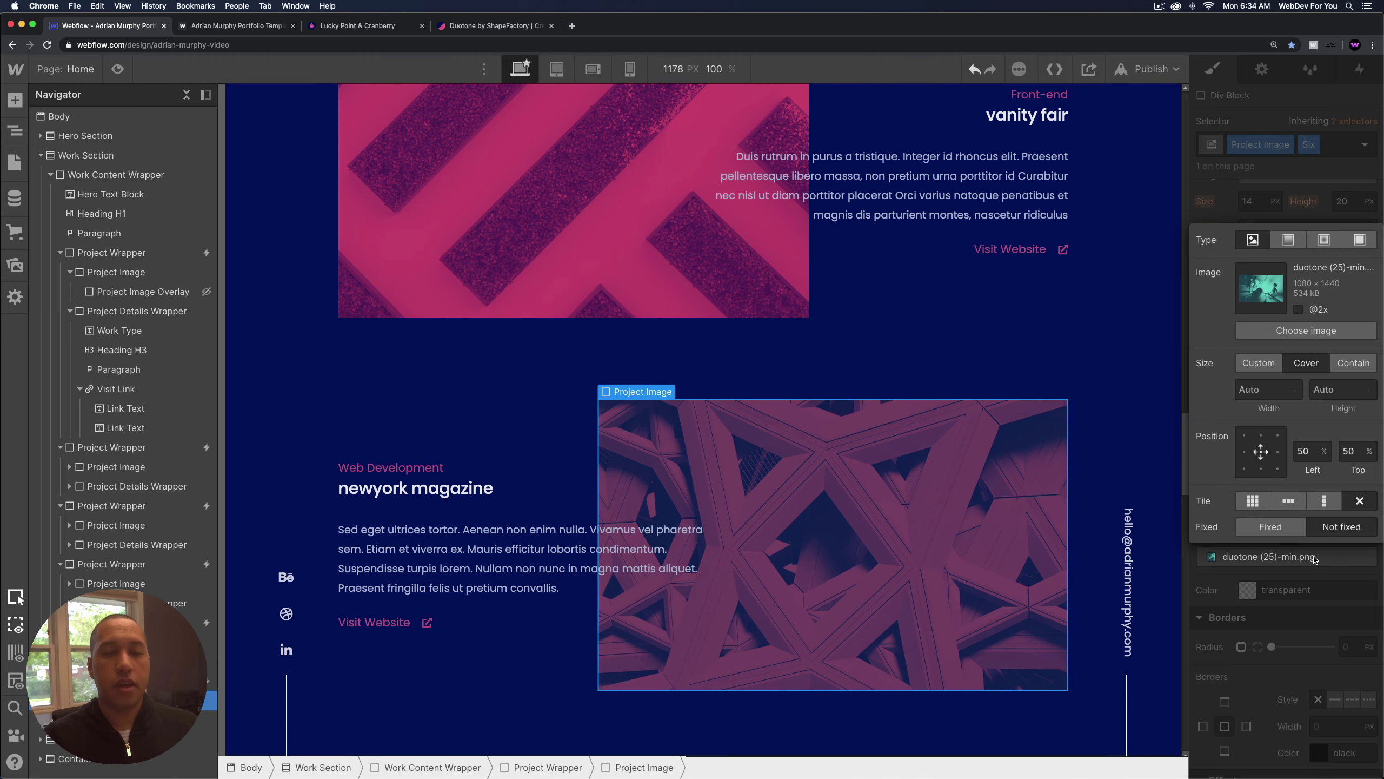
Apply the Cranberry Dark Opacity 40 overlay, trying 20% before settling on 40% opacity.
left_click(1272, 537)
left_click(1242, 600)
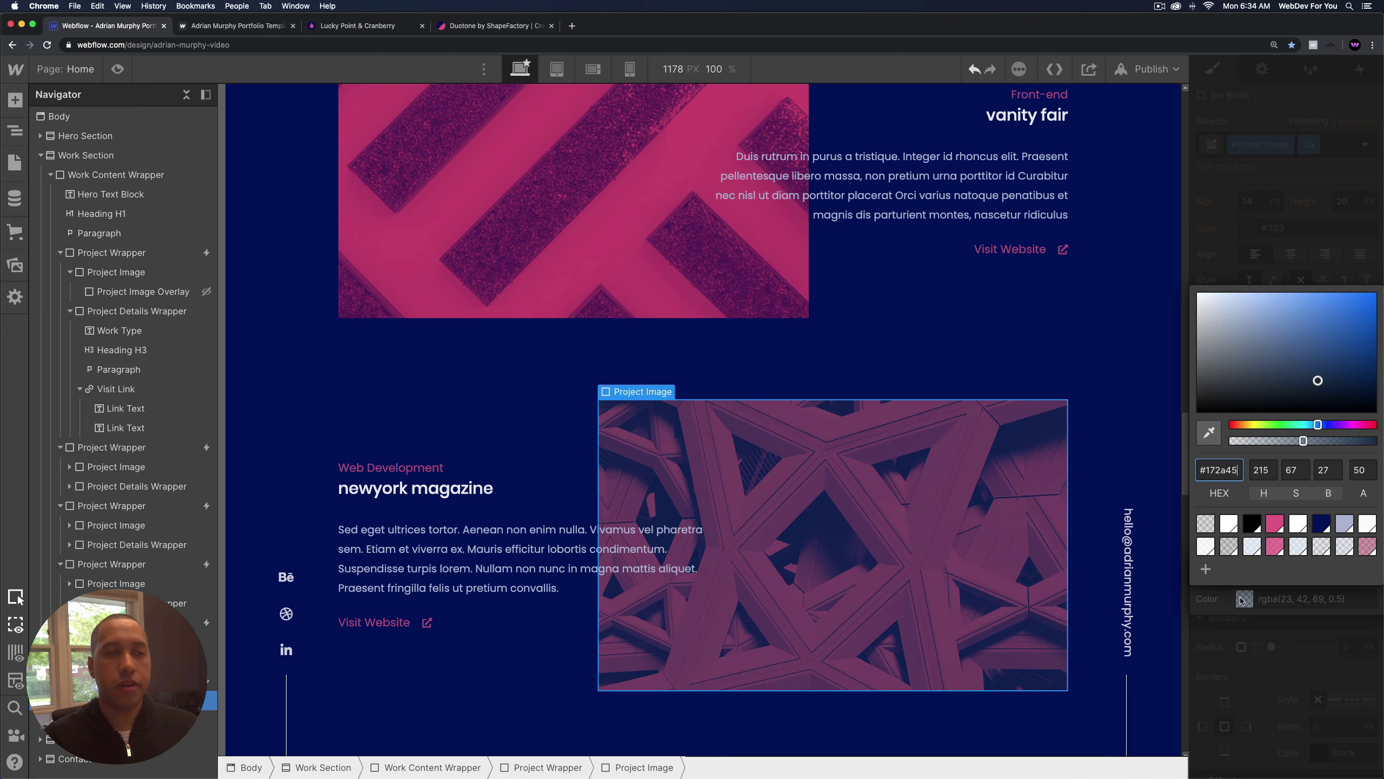
left_click(1360, 549)
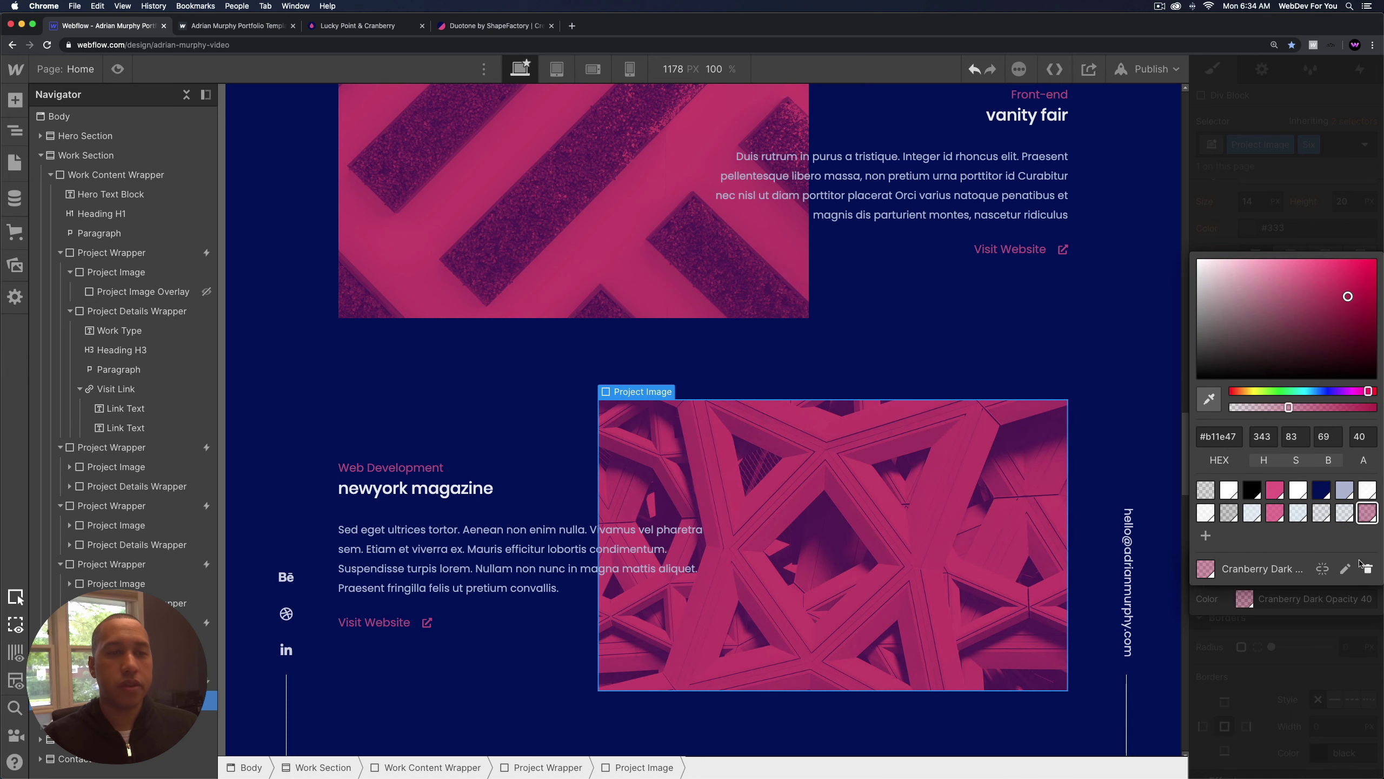
left_click(1366, 436)
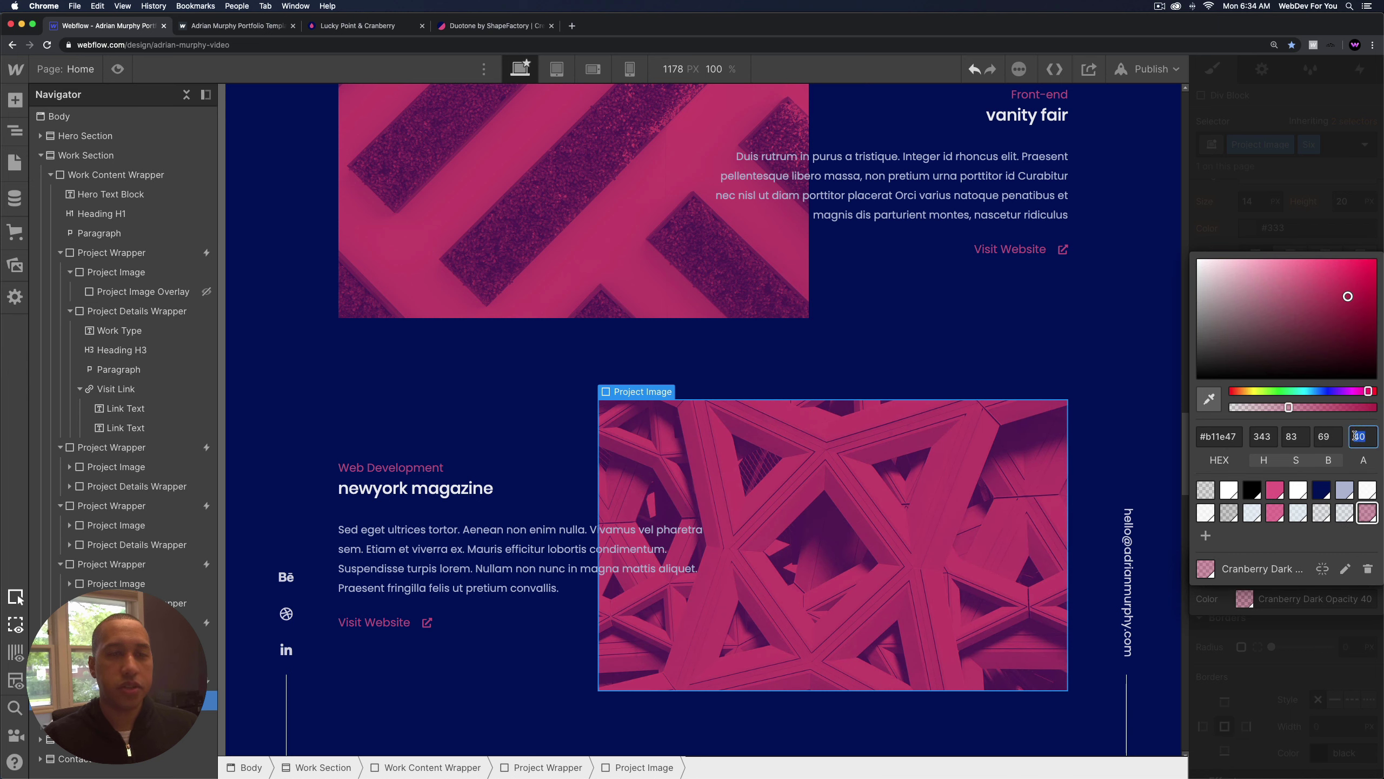
key("Return")
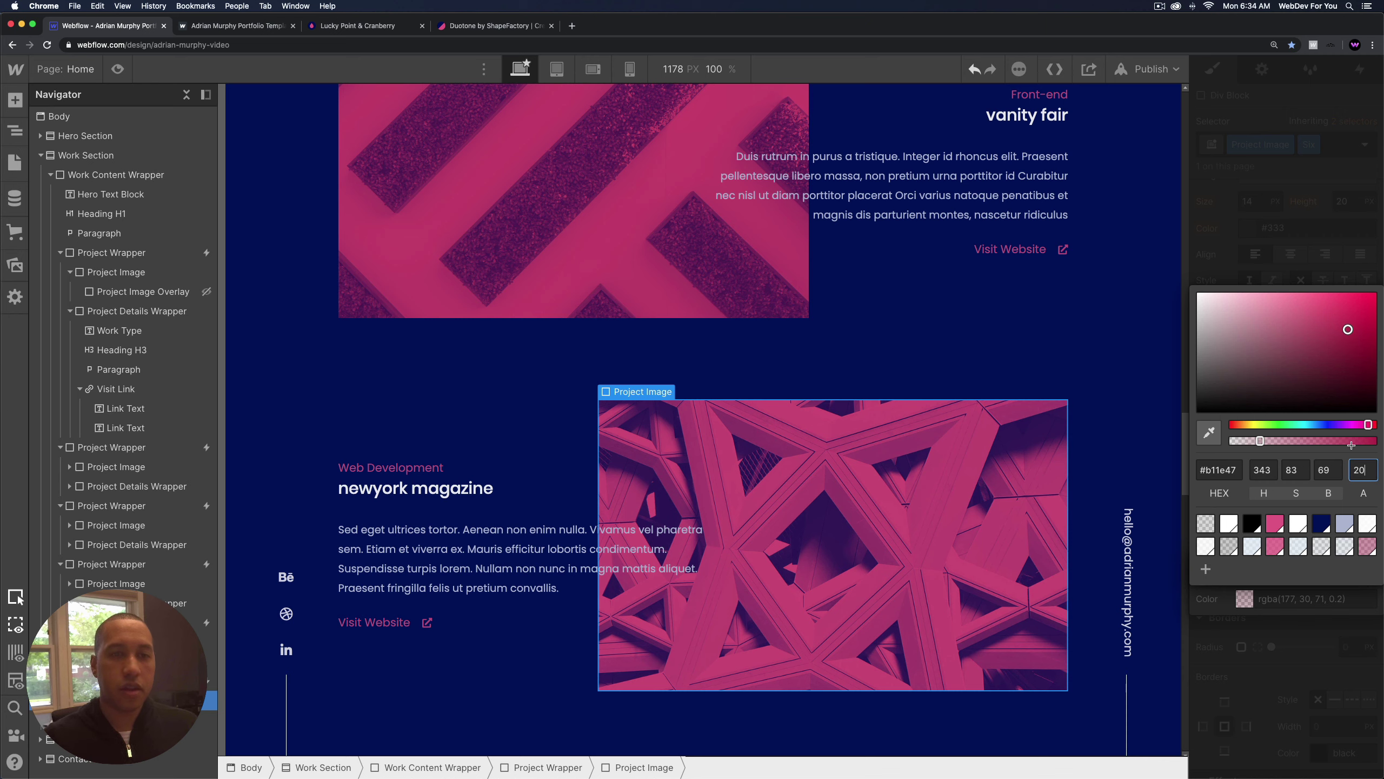
type("40")
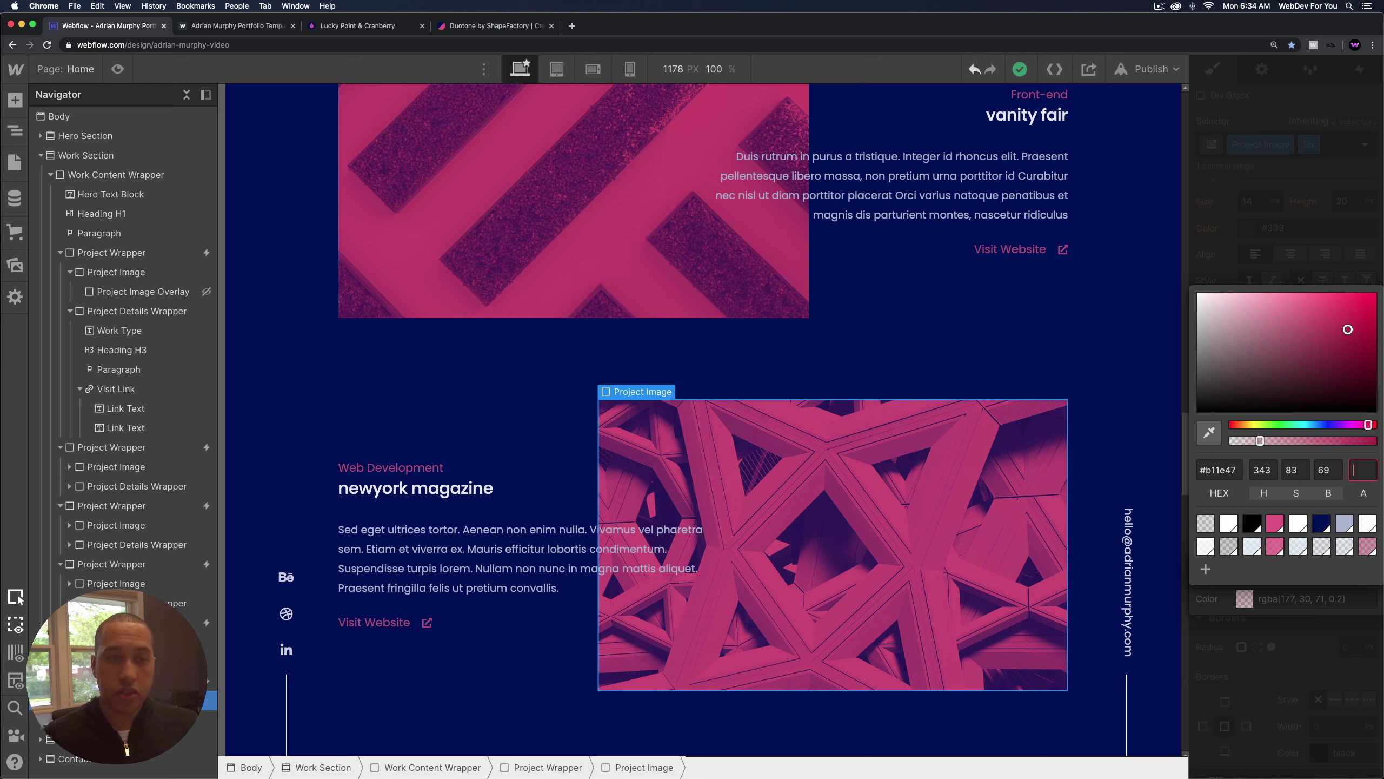
key("Return")
left_click(1323, 600)
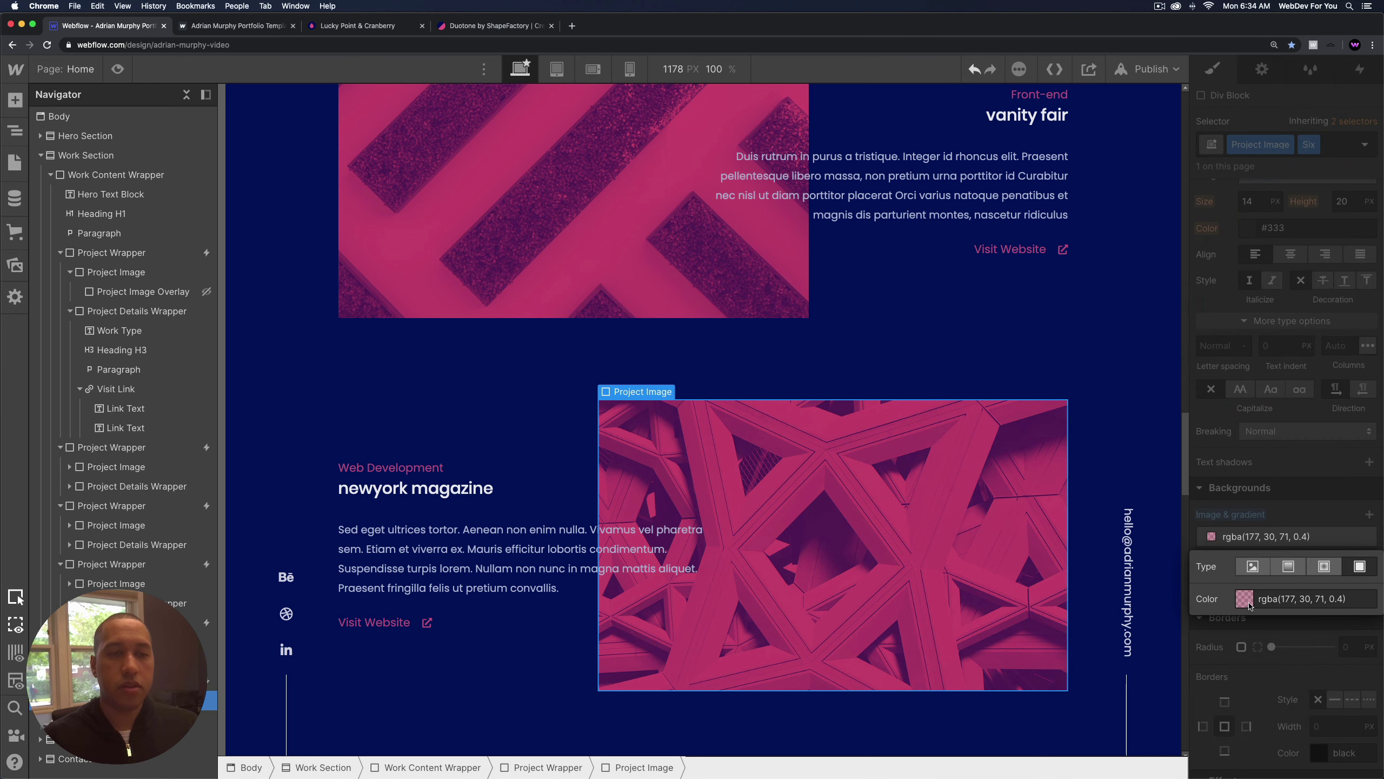
left_click(1245, 598)
Edit the Cranberry Dark Opacity 40 swatch, trying alpha 60, then saving it at 20.
left_click(1367, 546)
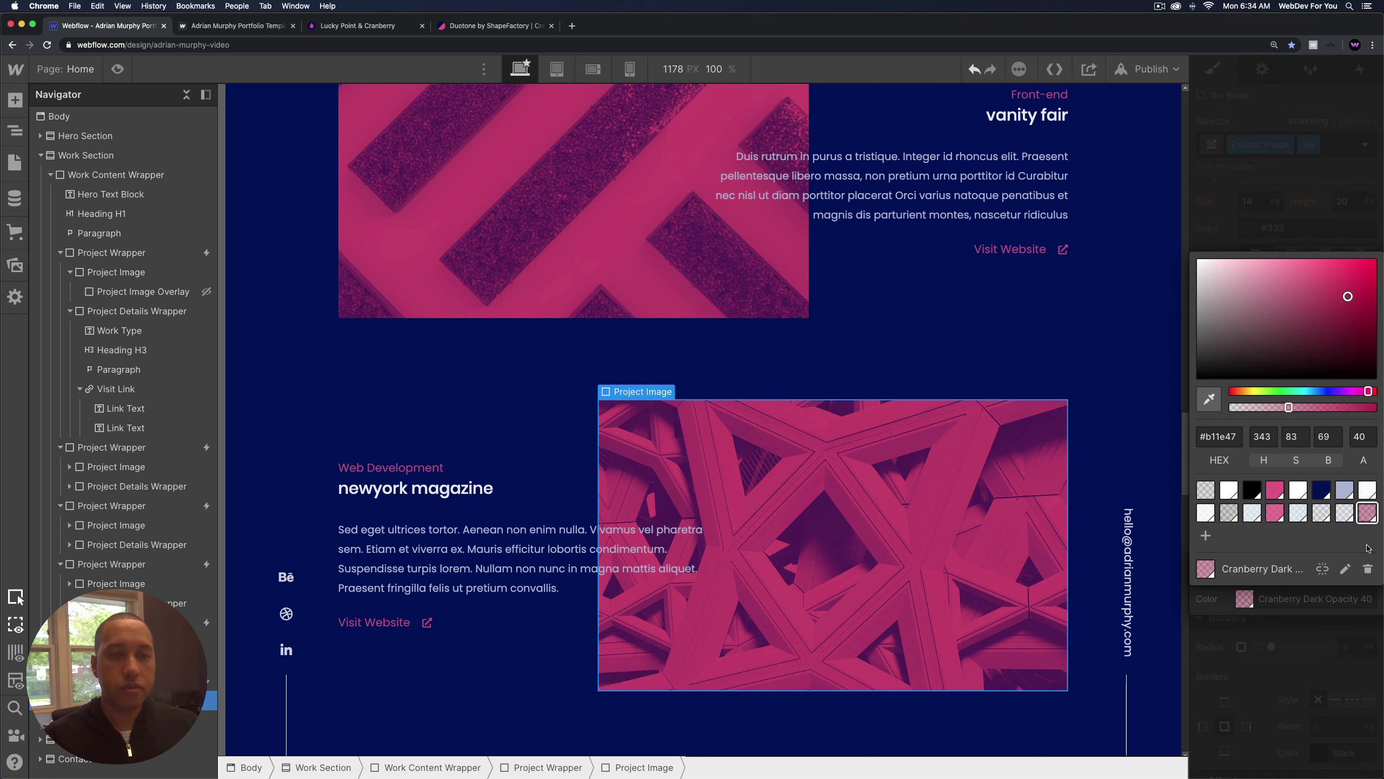
left_click(1345, 568)
left_click(1366, 409)
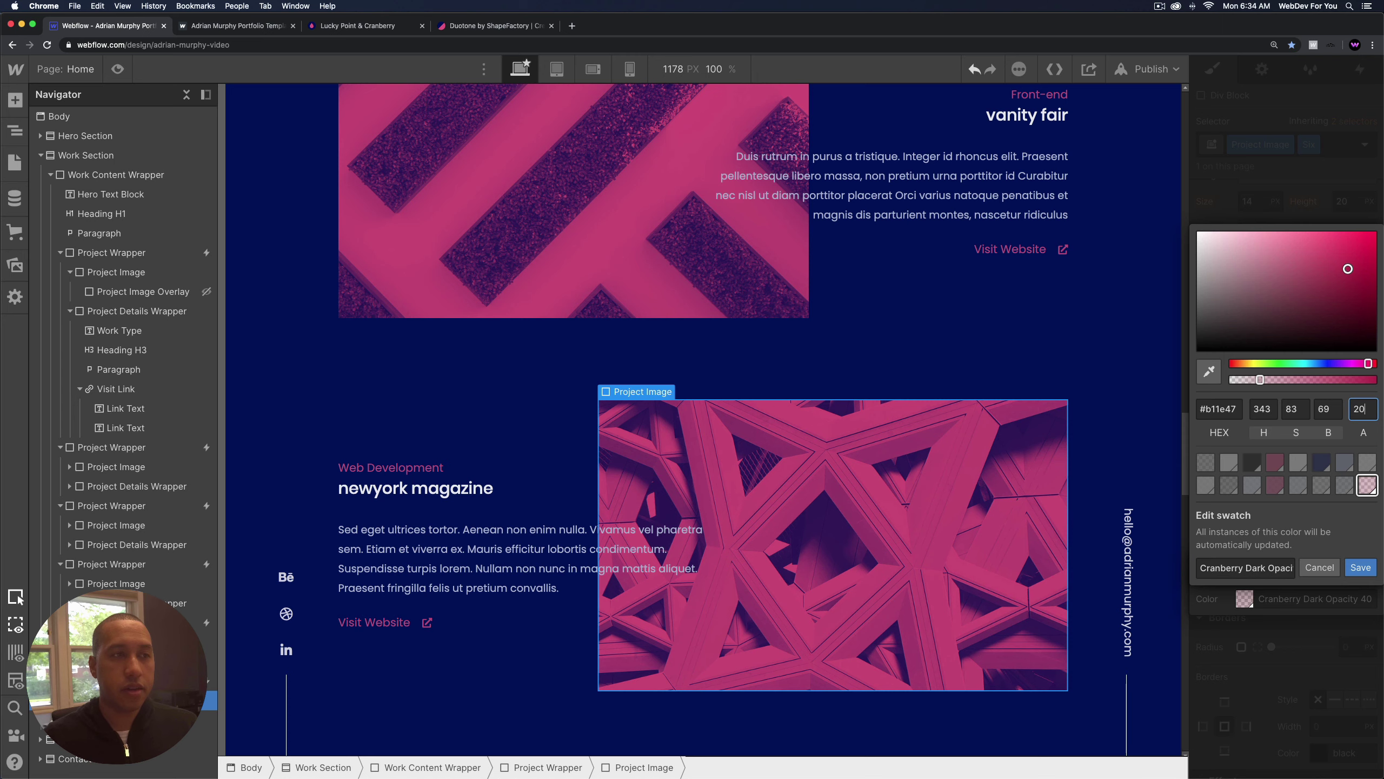
key("BackSpace")
key("BackSpace")
type("60")
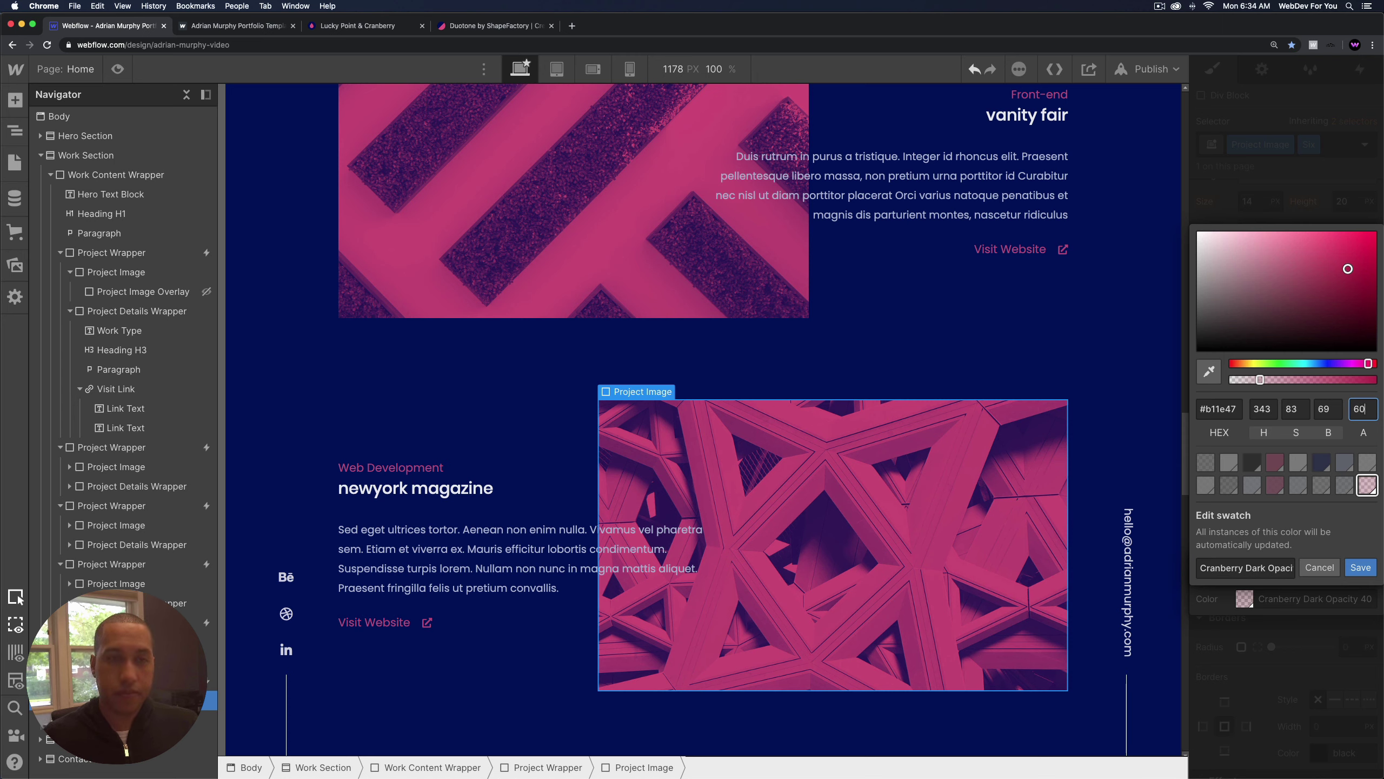
key("BackSpace")
key("BackSpace")
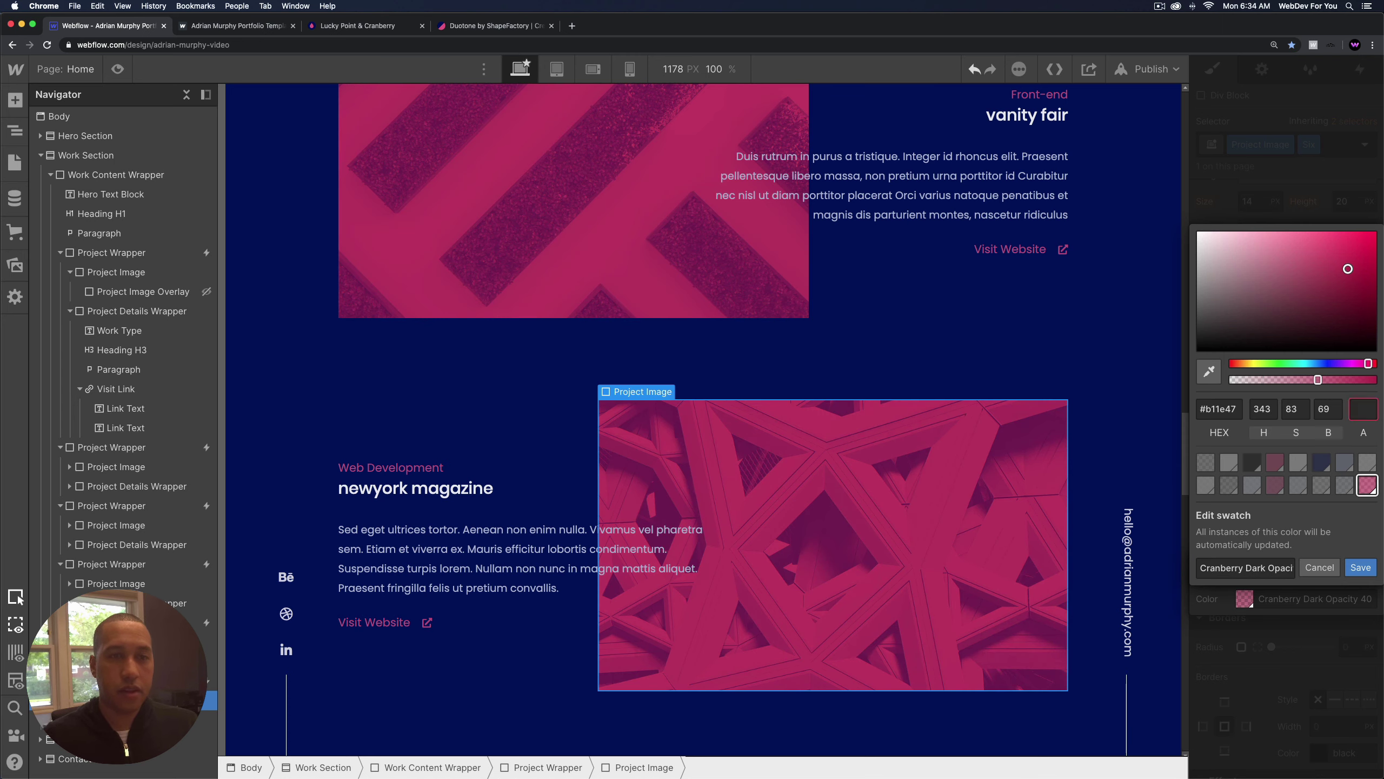
type("20")
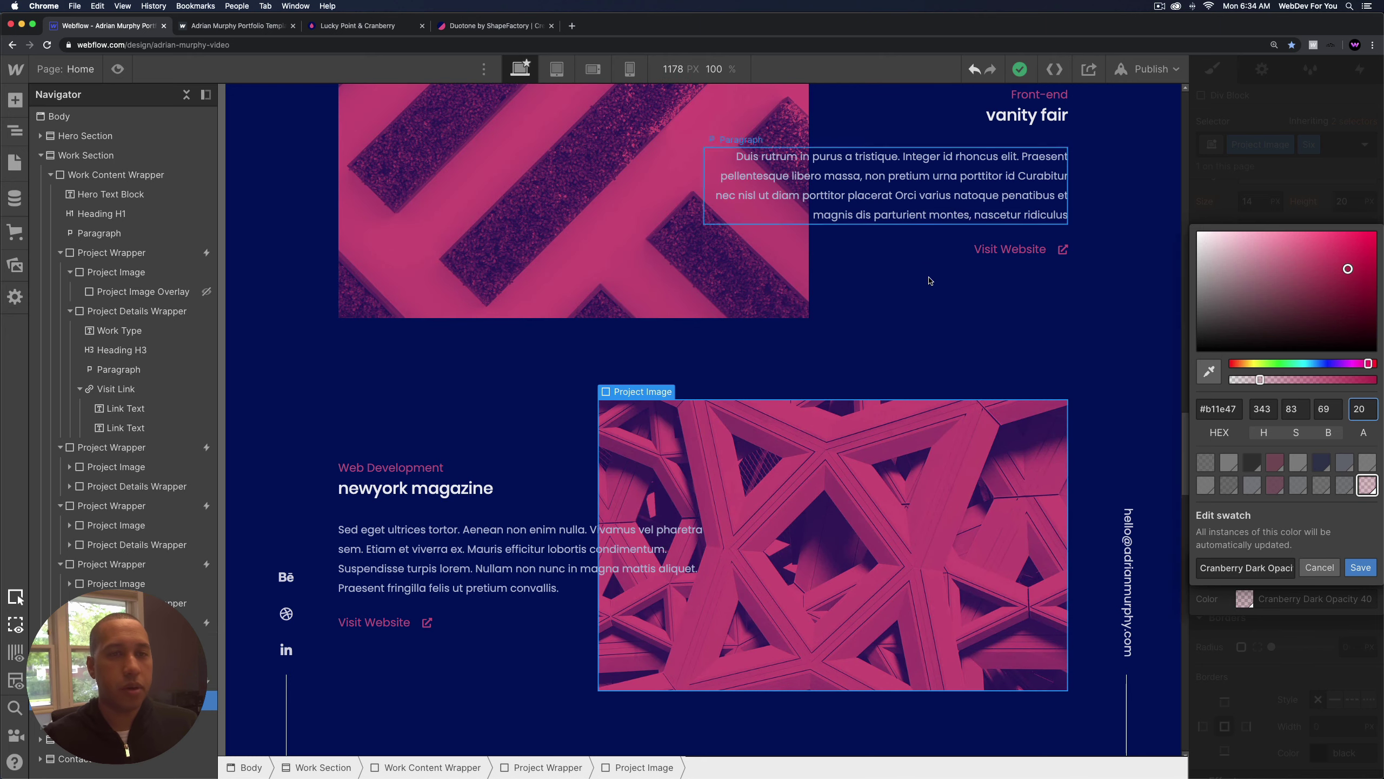
scroll(931, 295, "up", 5)
scroll(931, 296, "up", 10)
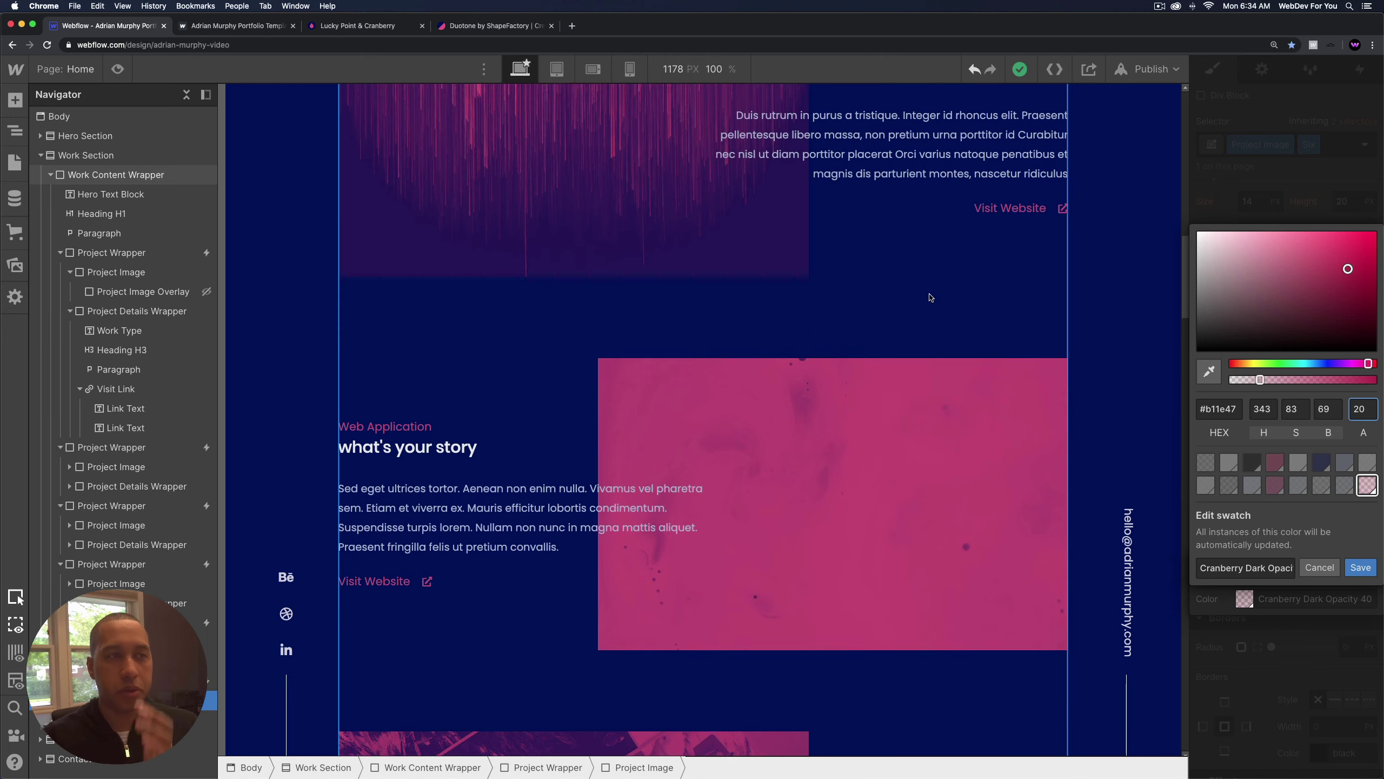
left_click(1360, 567)
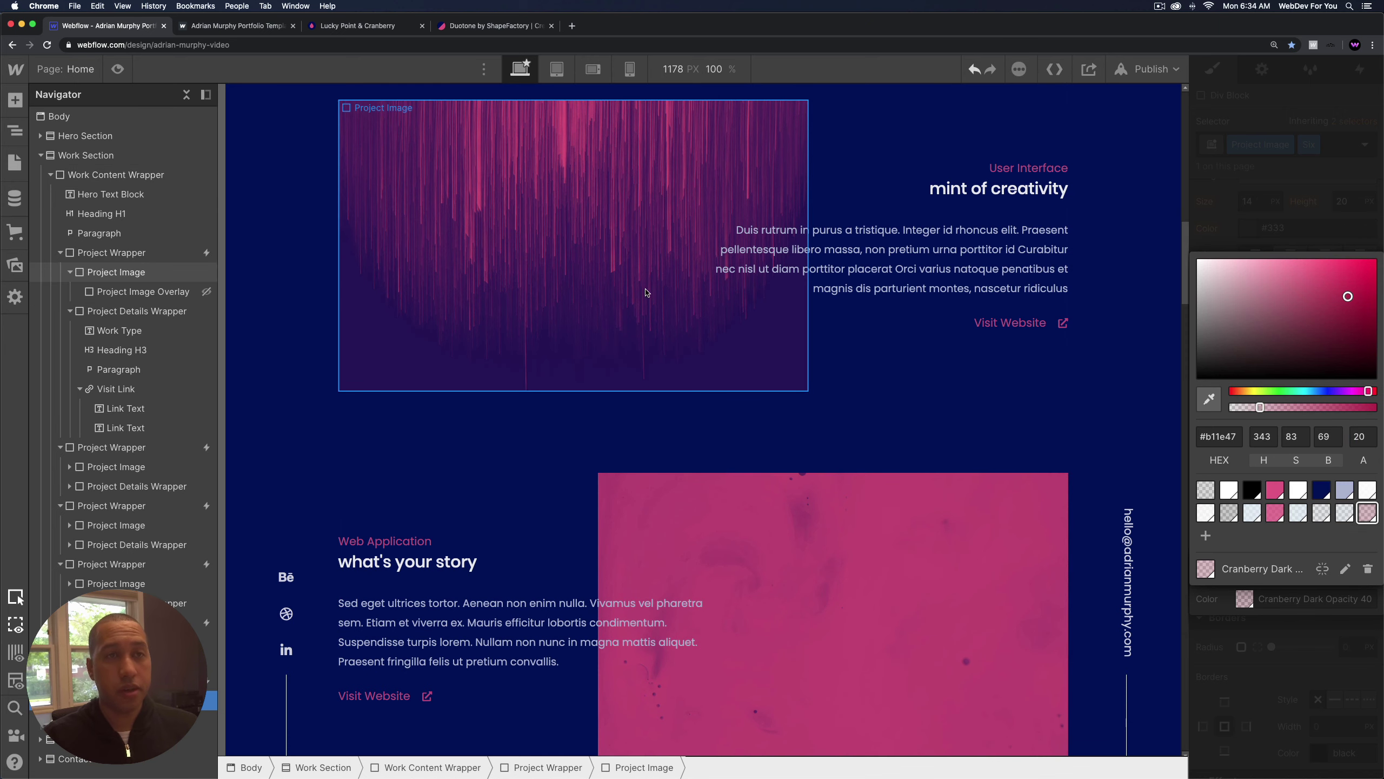
Scroll through the Work Section to review the updated cranberry duotone images.
left_click(1229, 206)
scroll(735, 376, "down", 8)
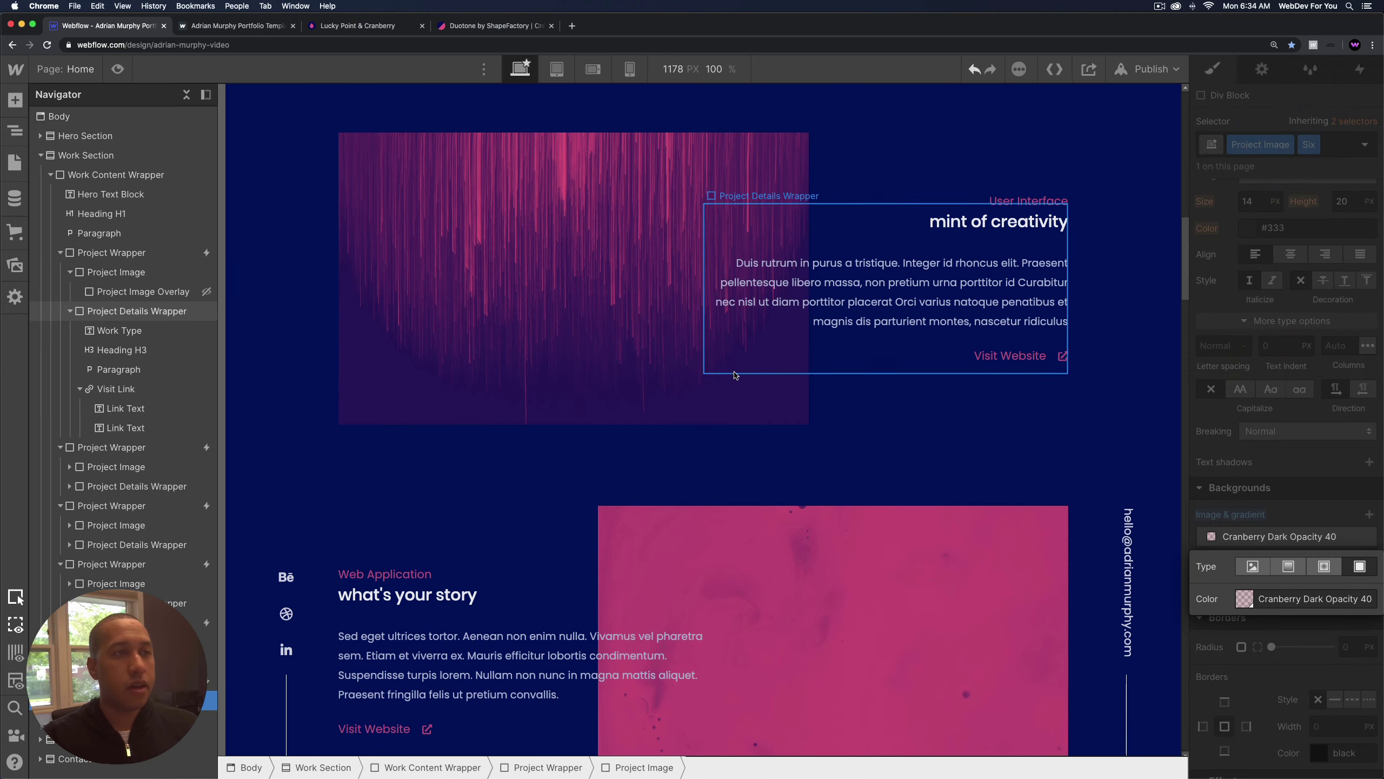
scroll(735, 379, "down", 15)
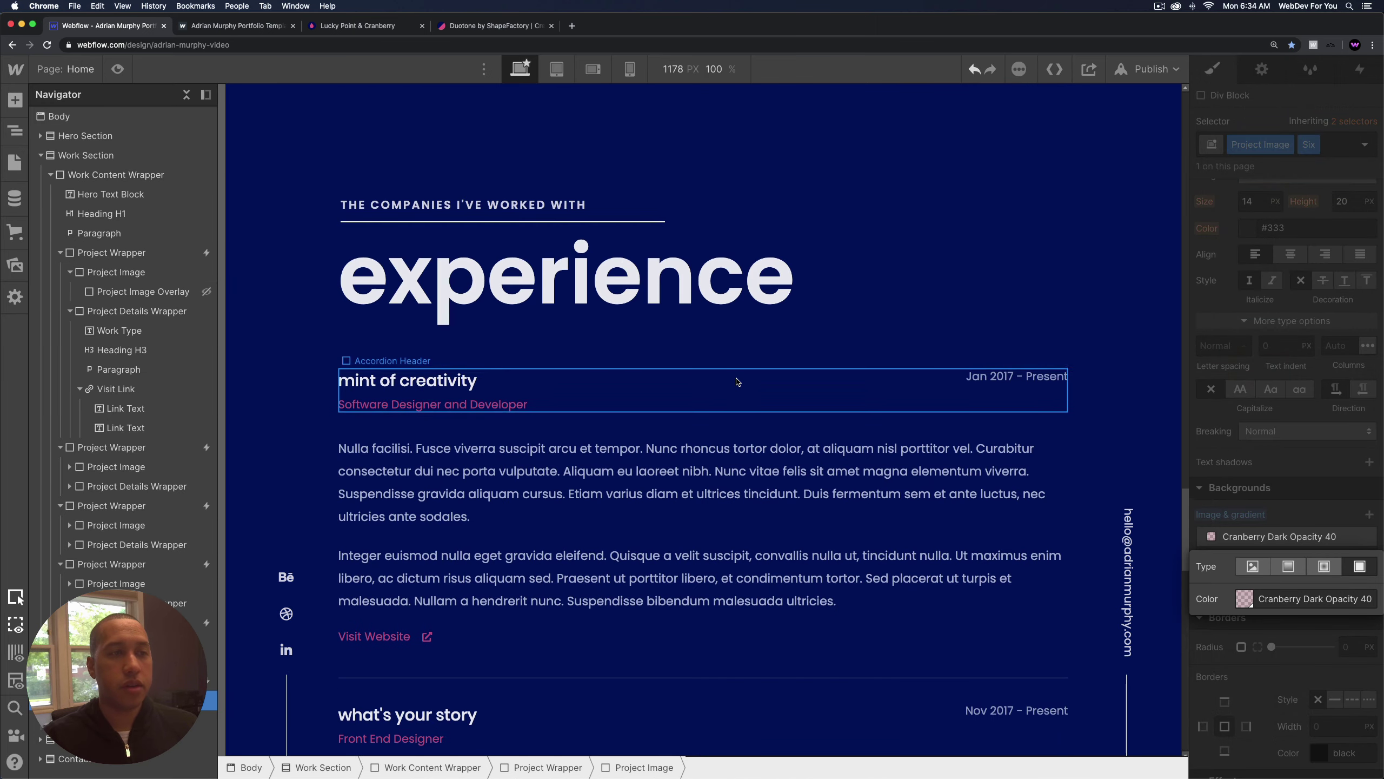
scroll(737, 381, "up", 10)
scroll(599, 426, "down", 8)
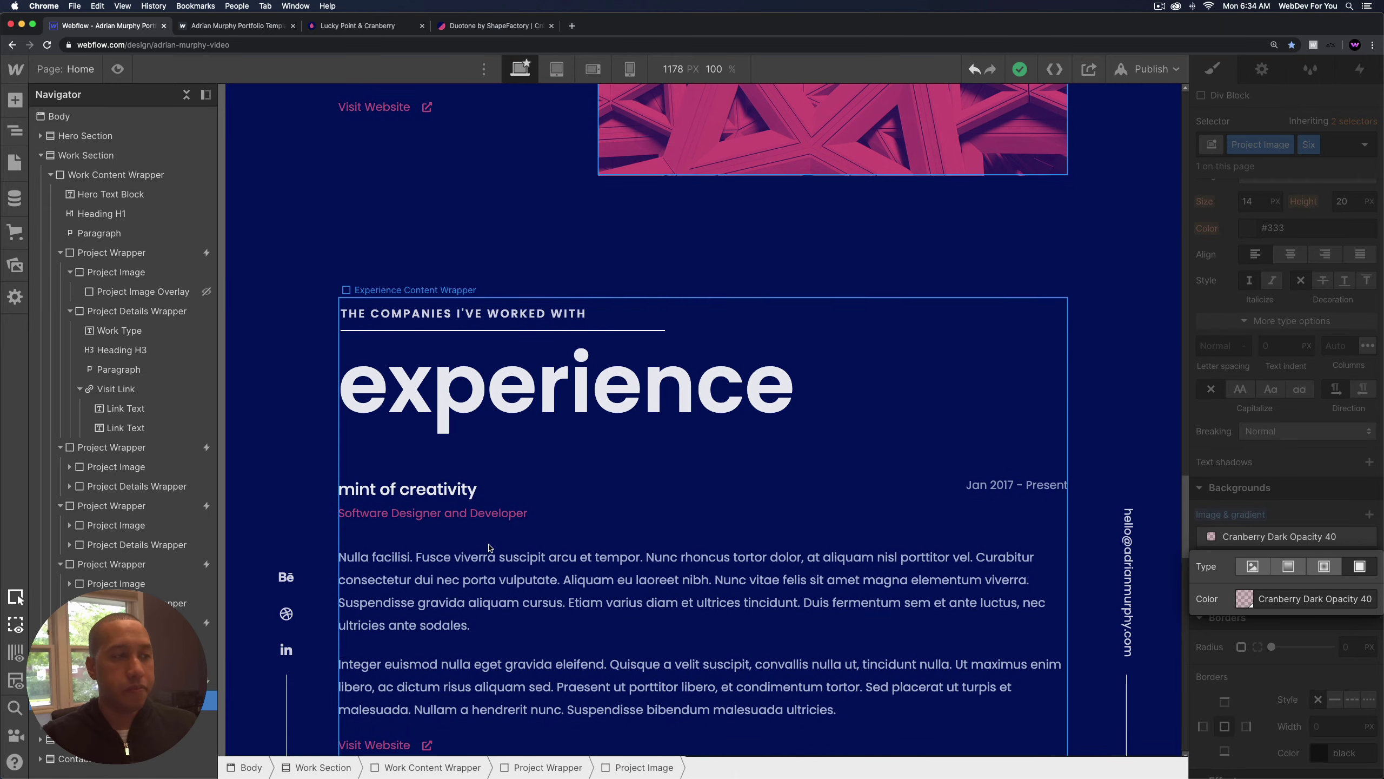
scroll(497, 470, "down", 2)
scroll(589, 425, "up", 12)
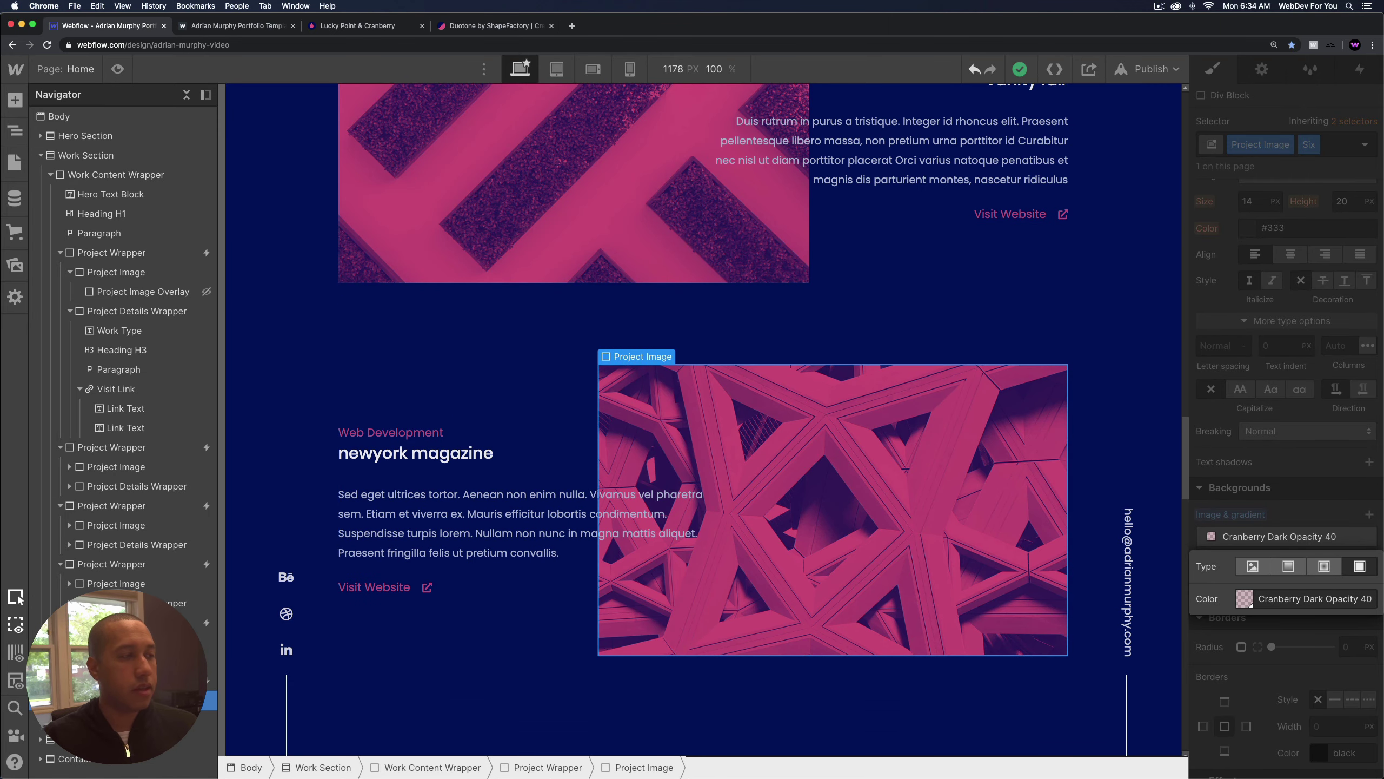
Set the Project Image Overlay's display to Block, then scroll to the Experience section.
left_click(136, 711)
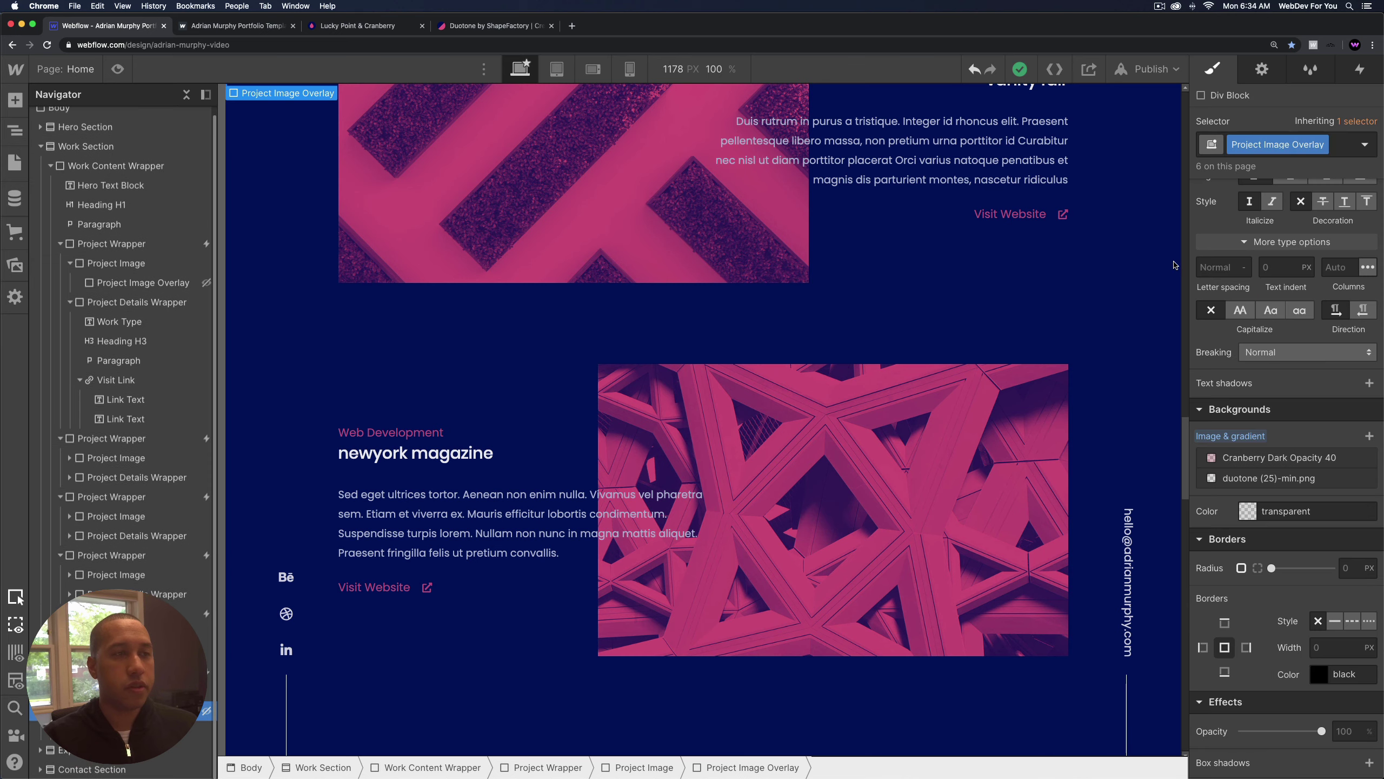
scroll(1286, 262, "up", 12)
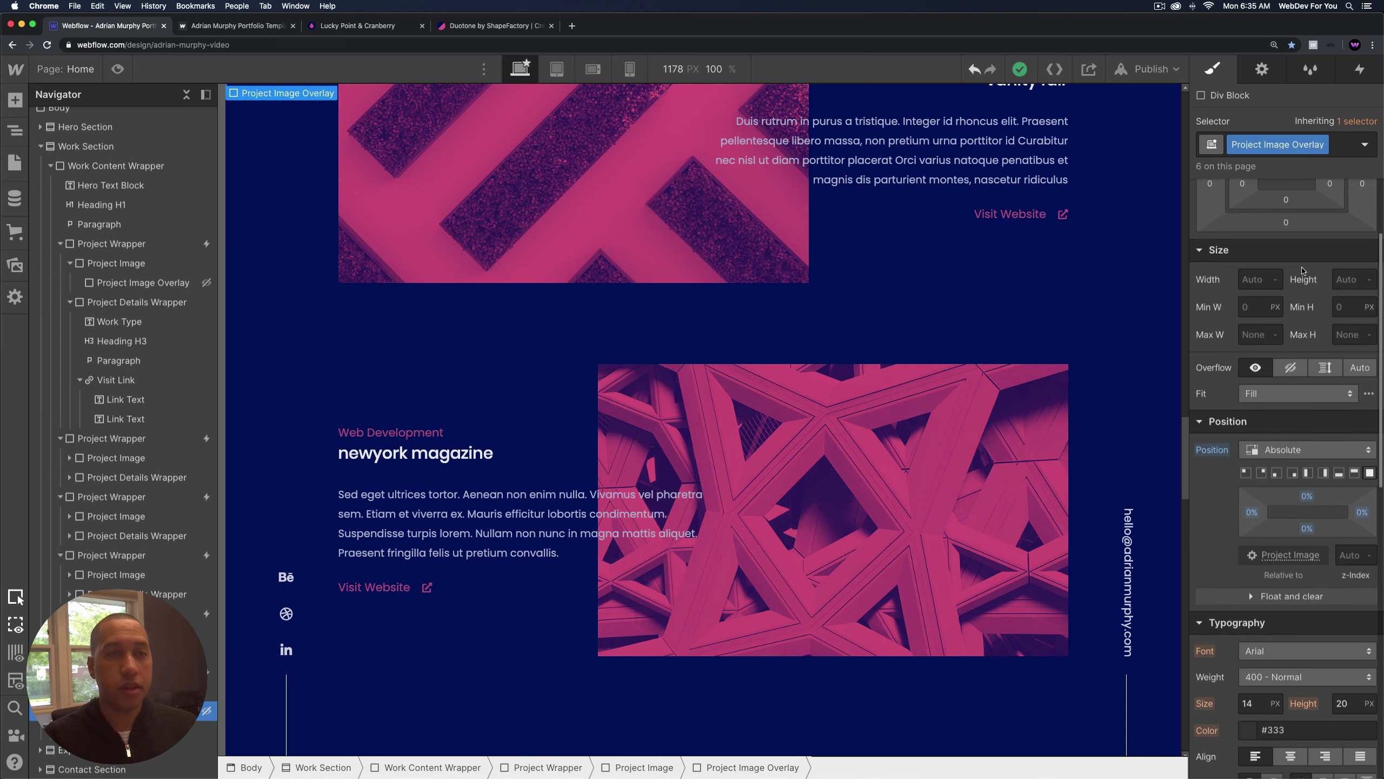
left_click(1249, 217)
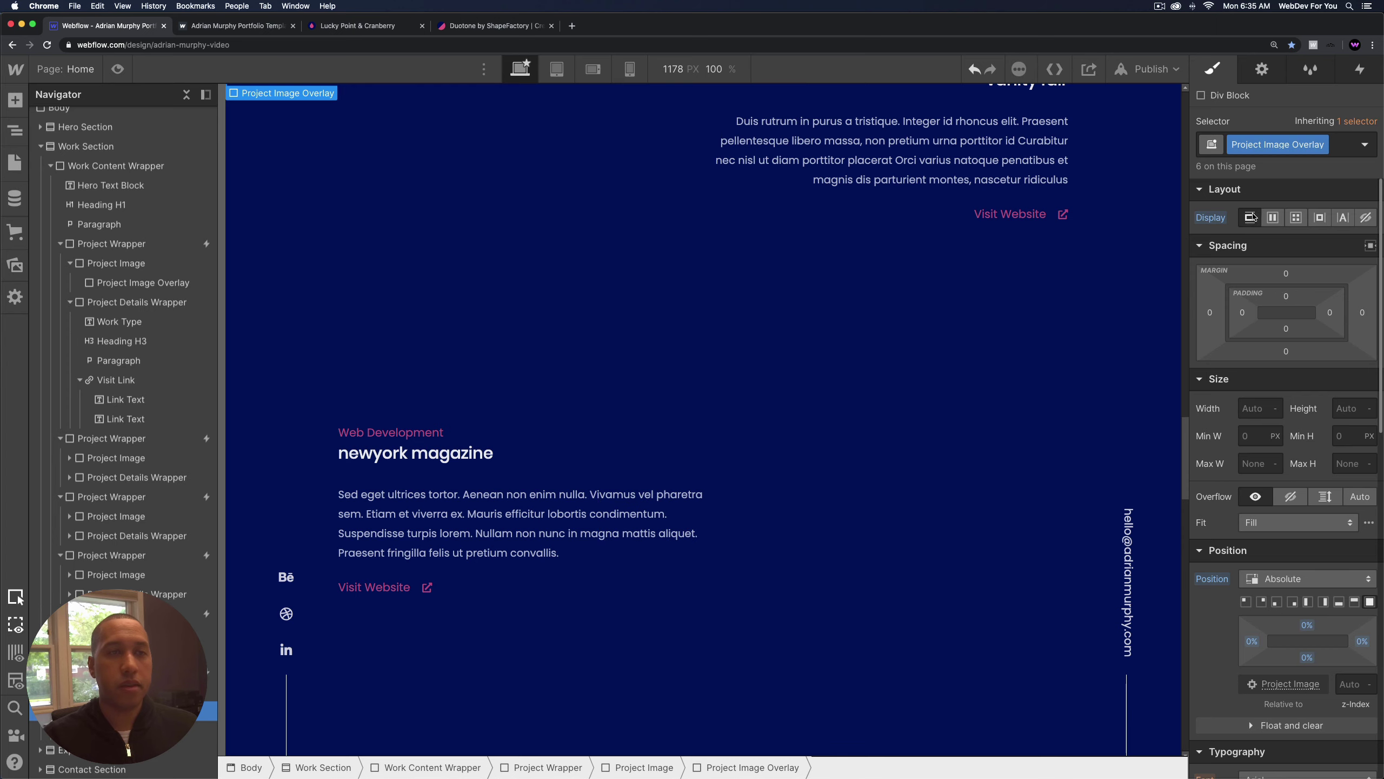
scroll(730, 418, "down", 2)
scroll(730, 418, "down", 10)
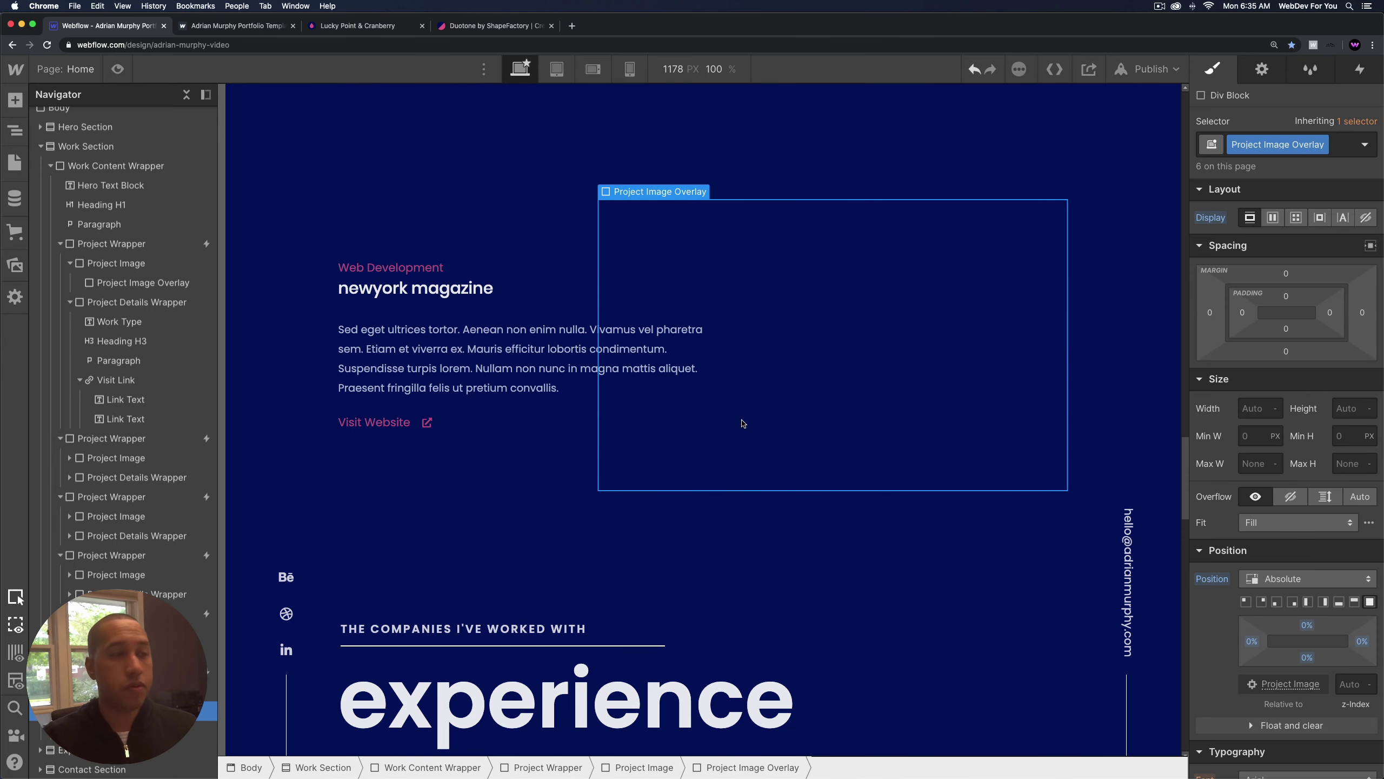
scroll(742, 426, "down", 6)
scroll(741, 427, "up", 2)
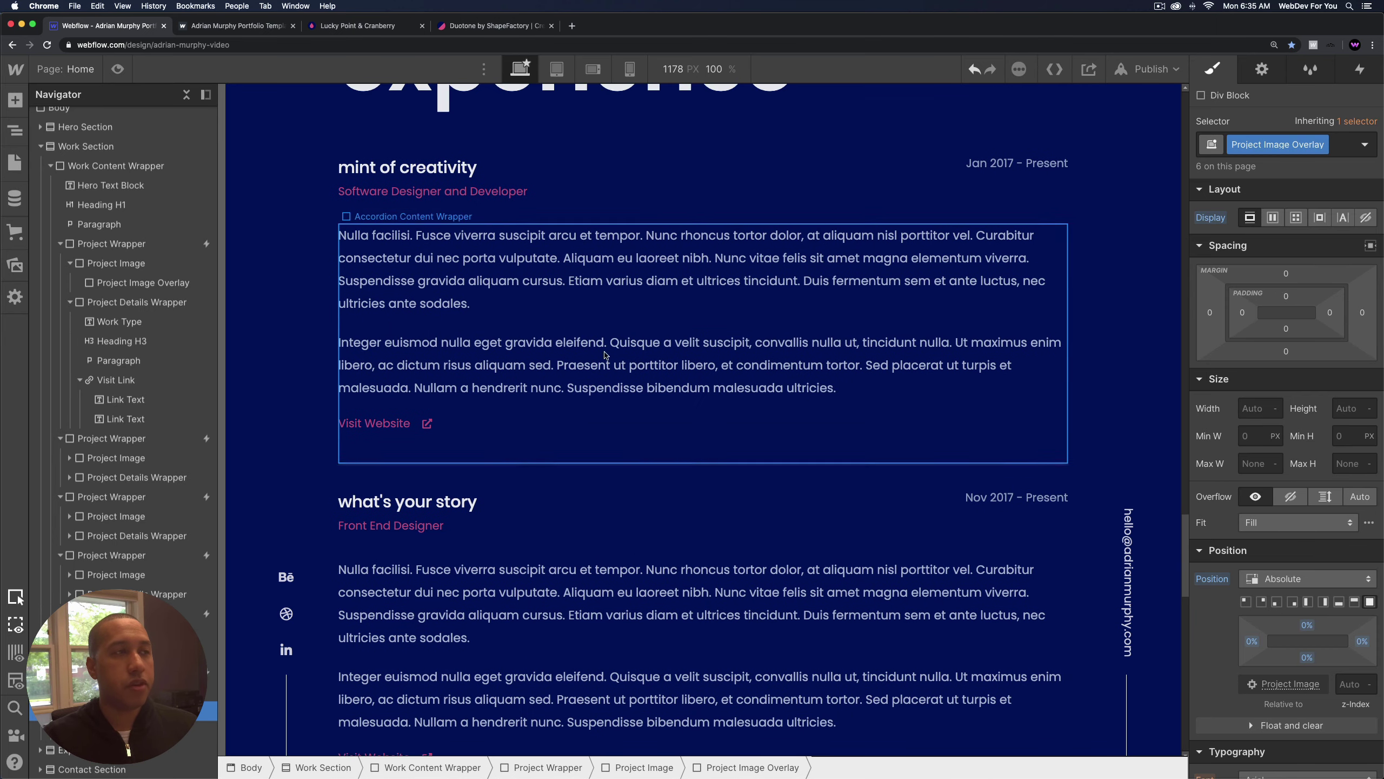
From an Experience paragraph, recolour the Alice Blue Opacity 70 swatch to #ffffff and rename it White Opacity 70.
left_click(475, 277)
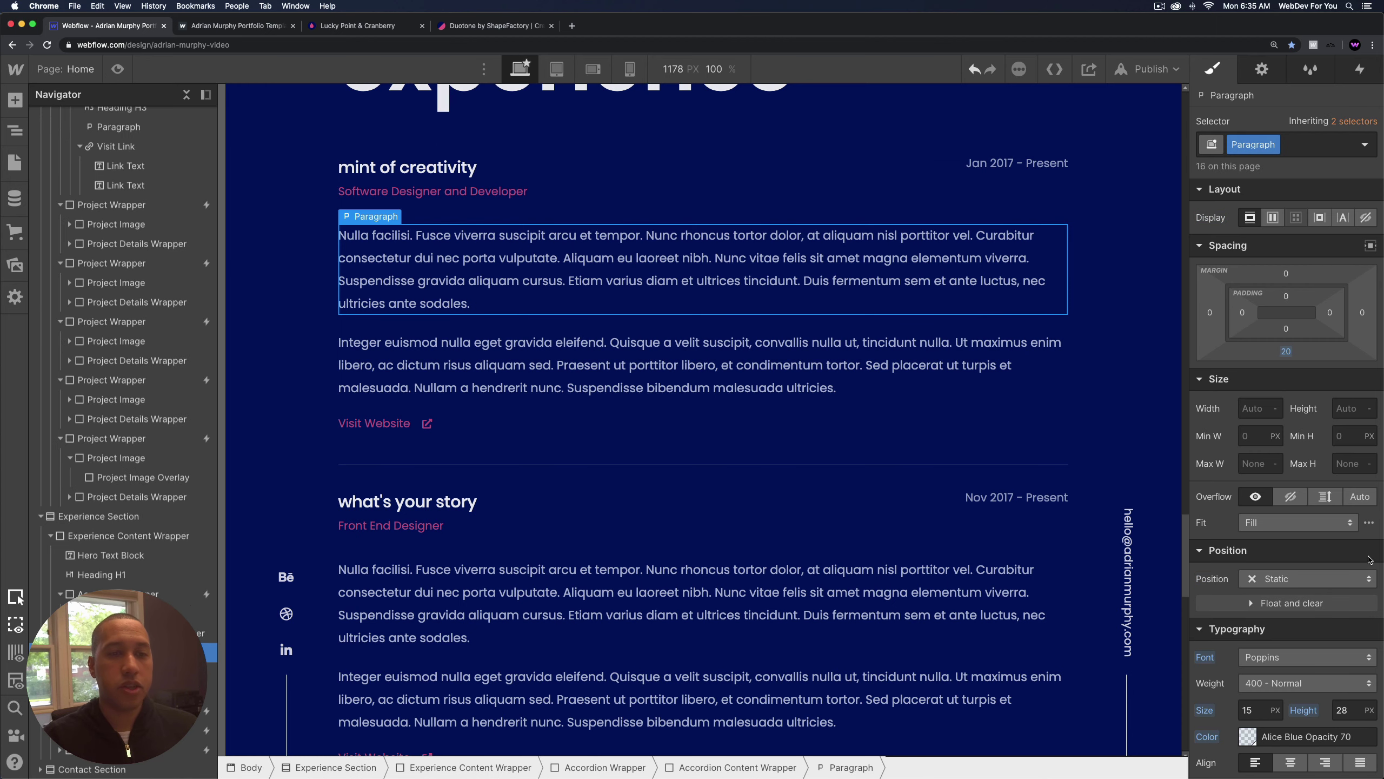
scroll(1369, 559, "down", 3)
scroll(1269, 653, "down", 2)
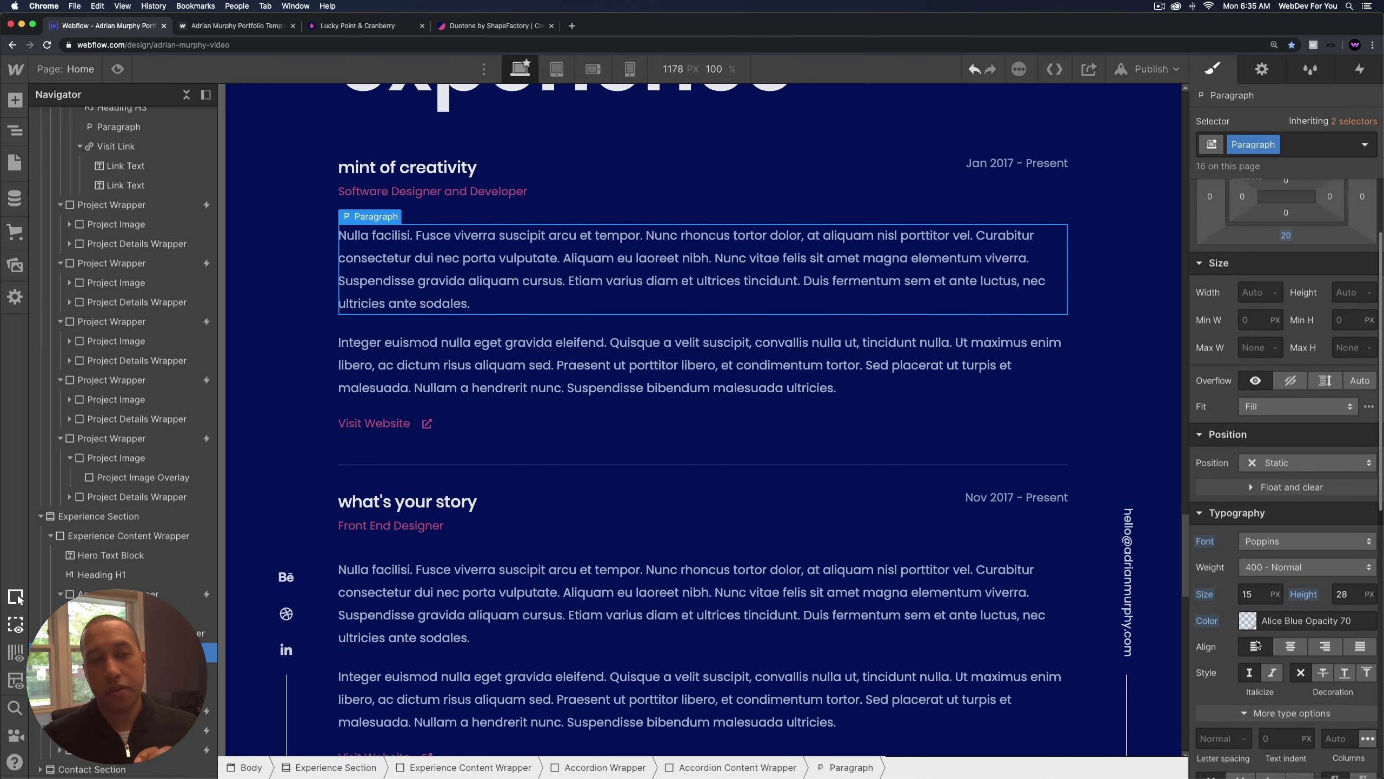
left_click(1248, 622)
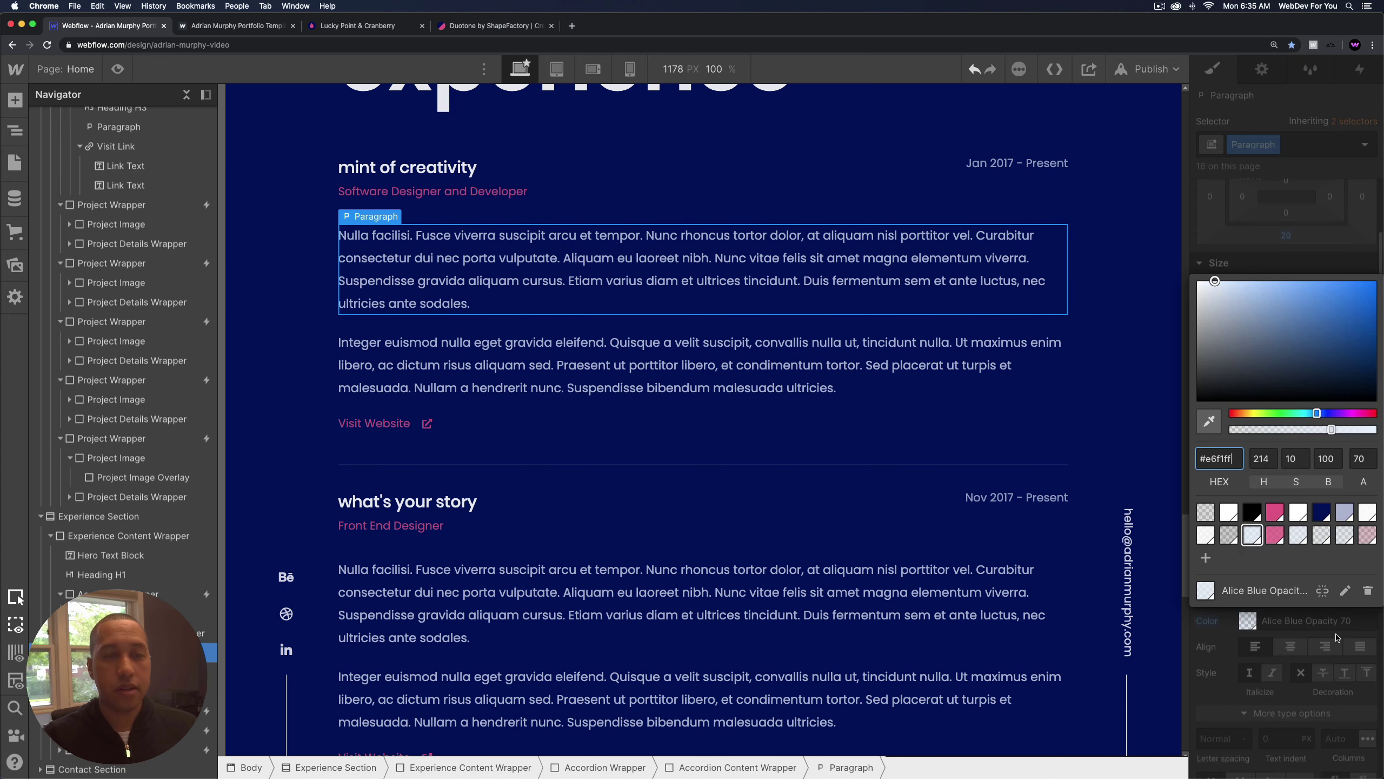
left_click(1347, 592)
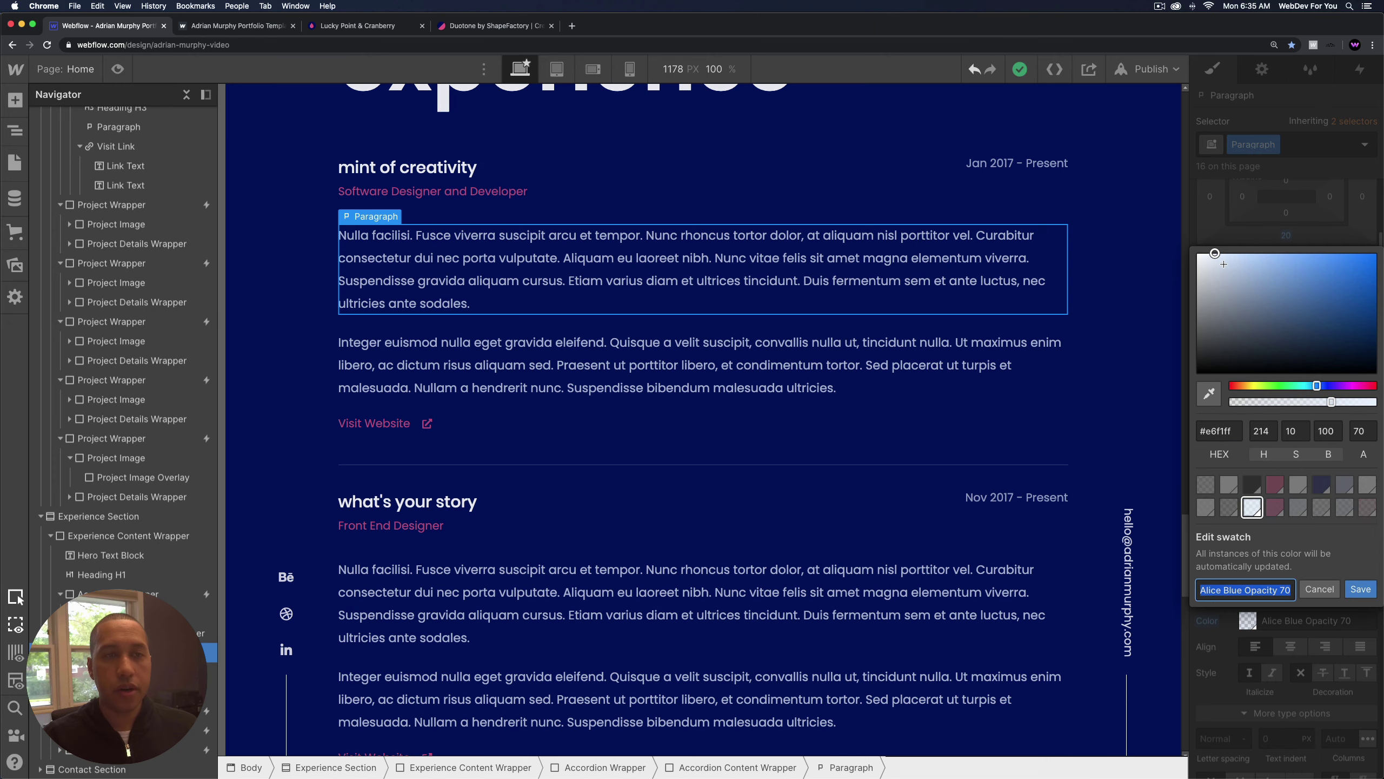
left_click_drag(1215, 254, 1187, 249)
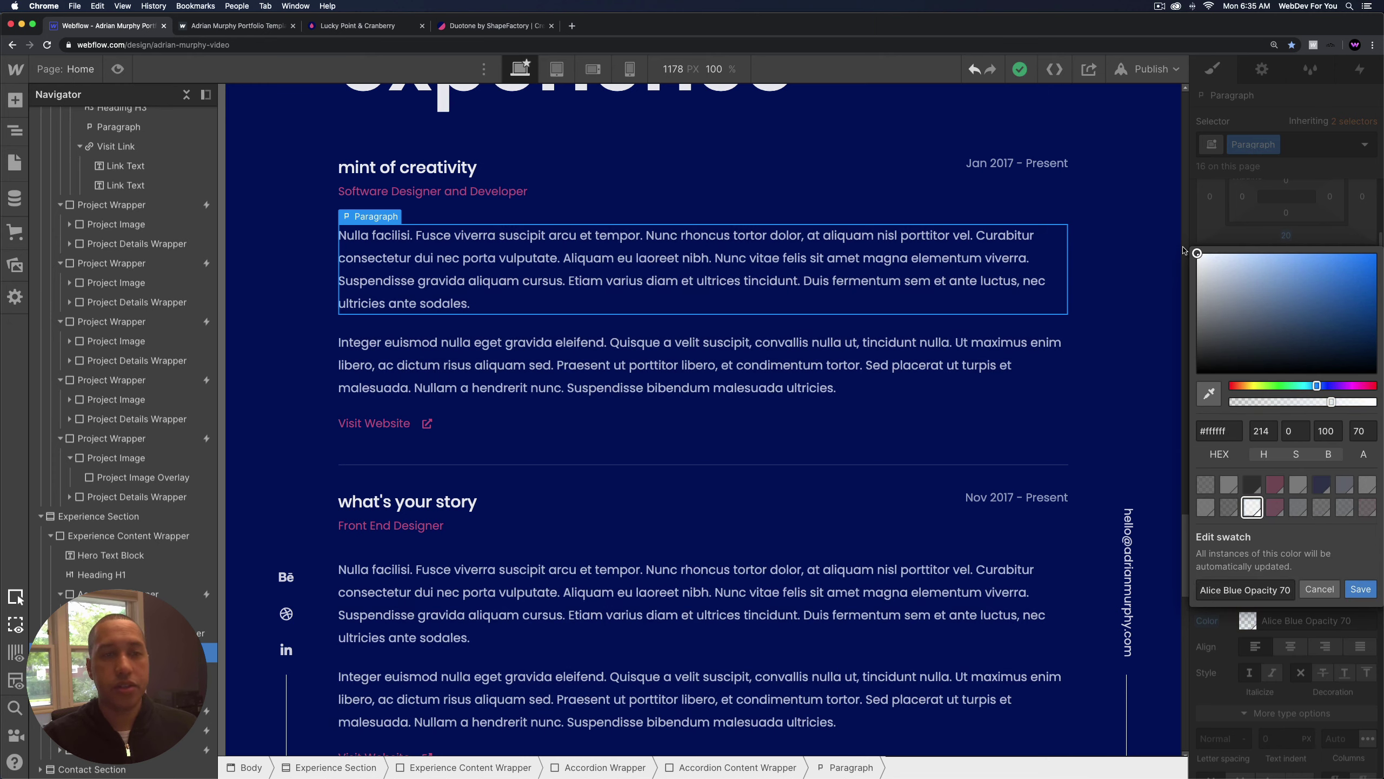
double_click(1209, 589)
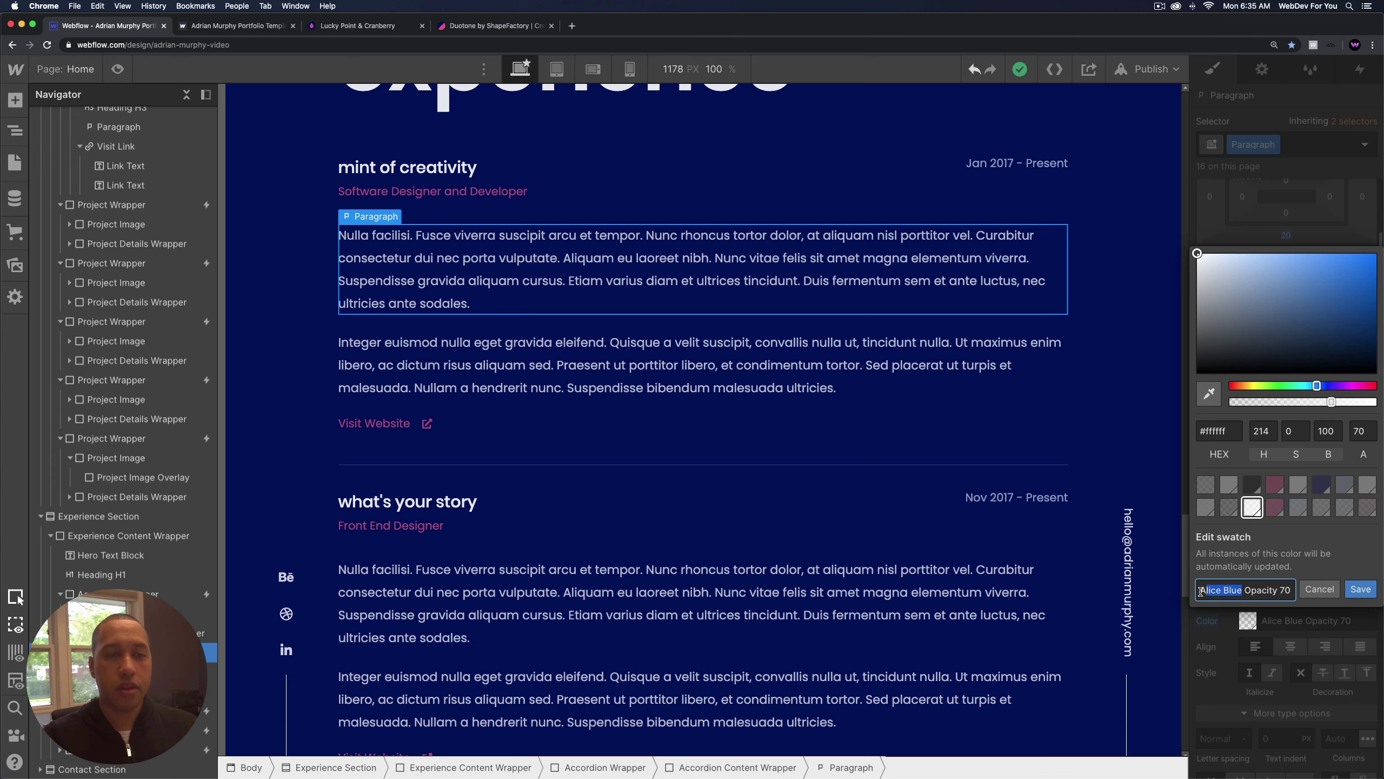
type("White")
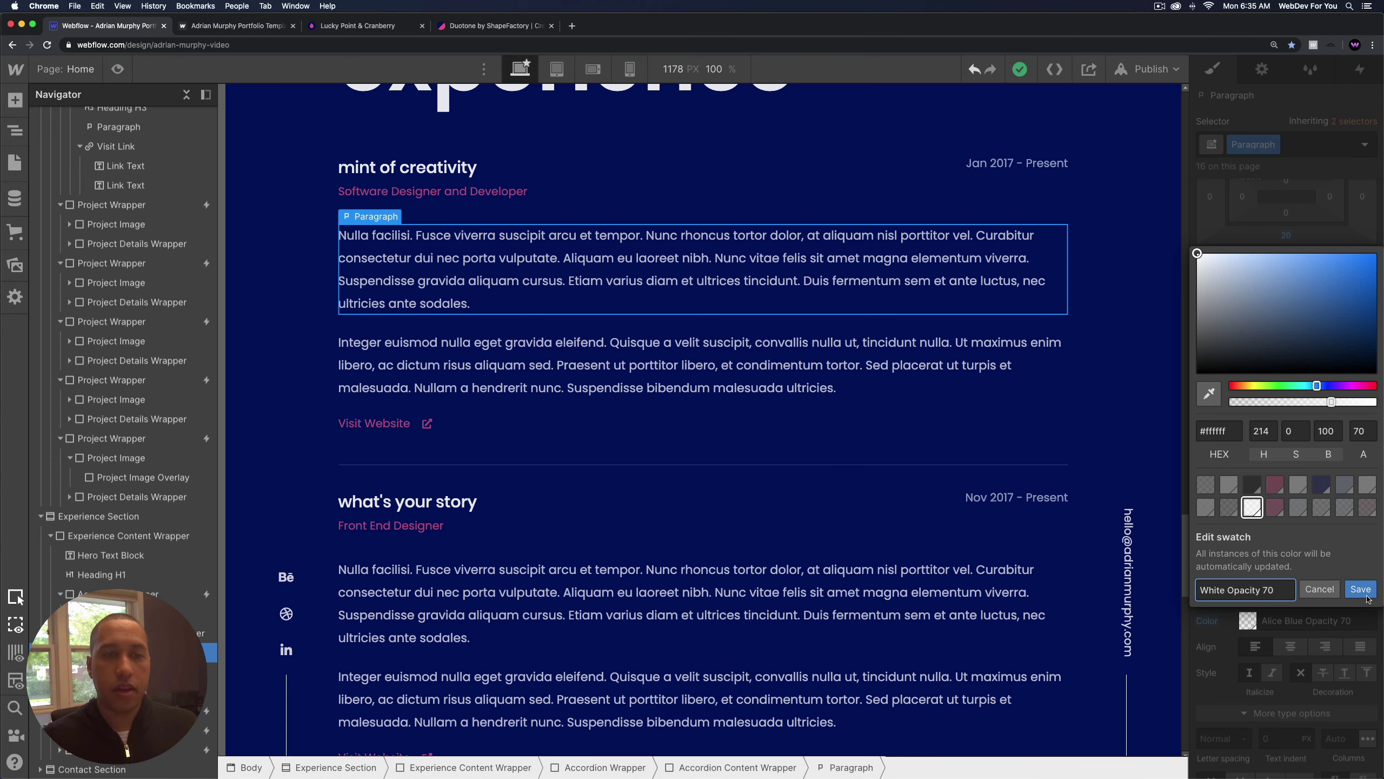
left_click(1362, 591)
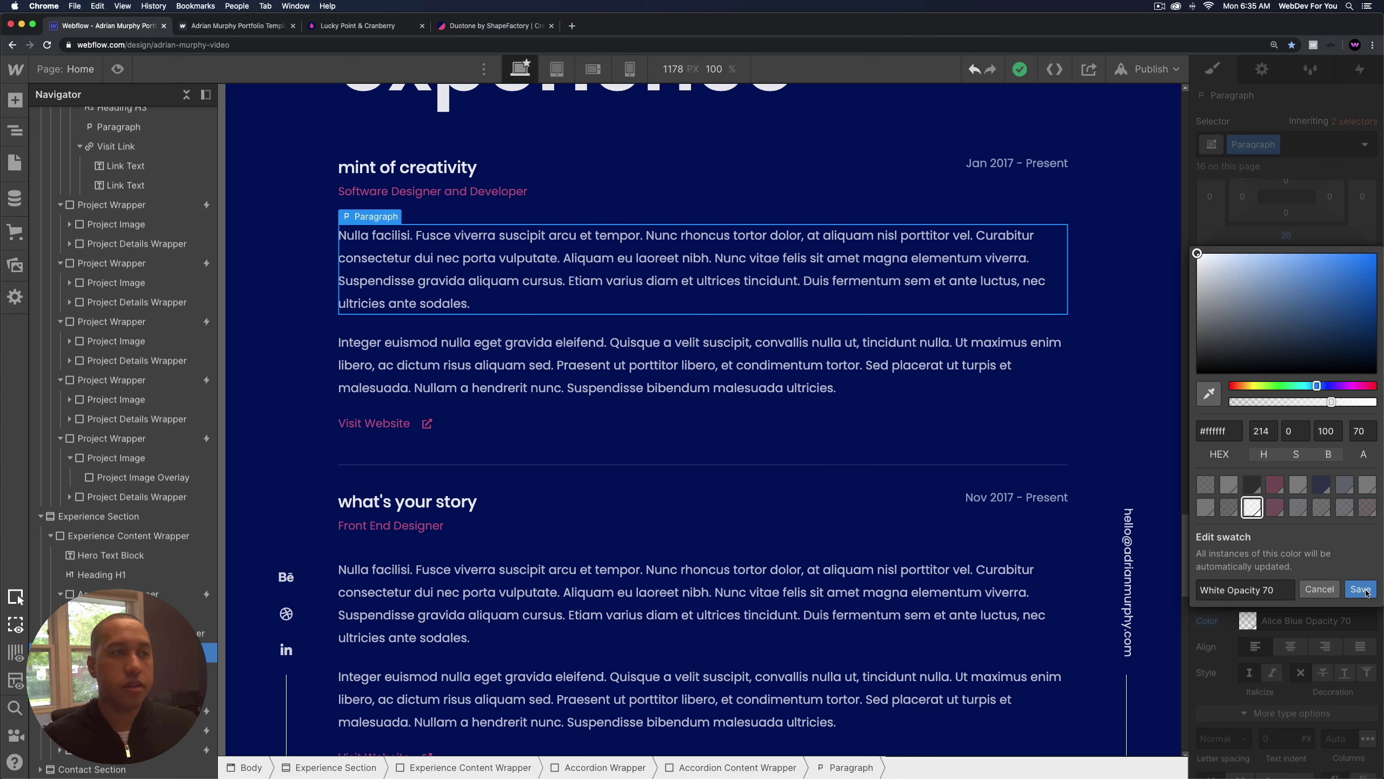
left_click(989, 166)
Set the Jan 2017 - Present date text colour to rgba(255, 255, 255, 0.6).
scroll(1241, 433, "down", 3)
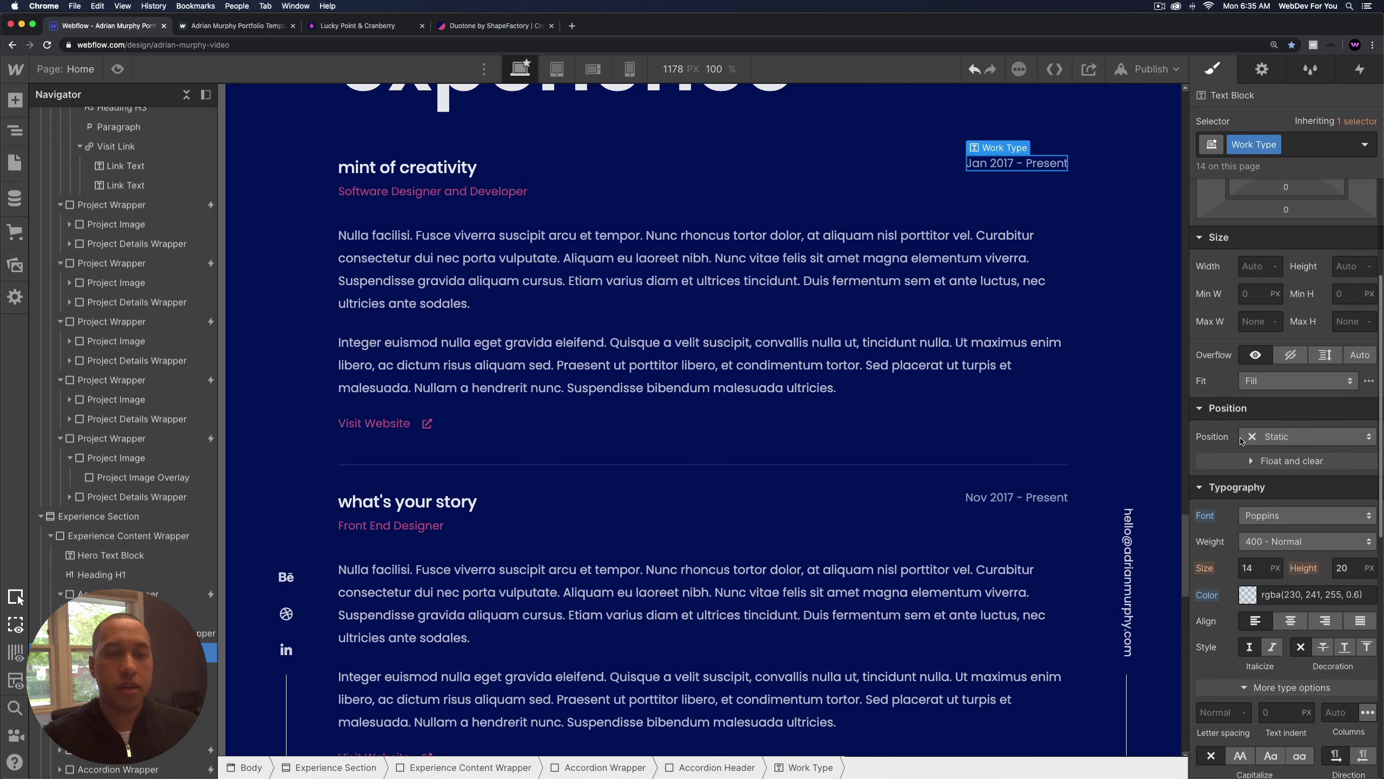
left_click(1255, 596)
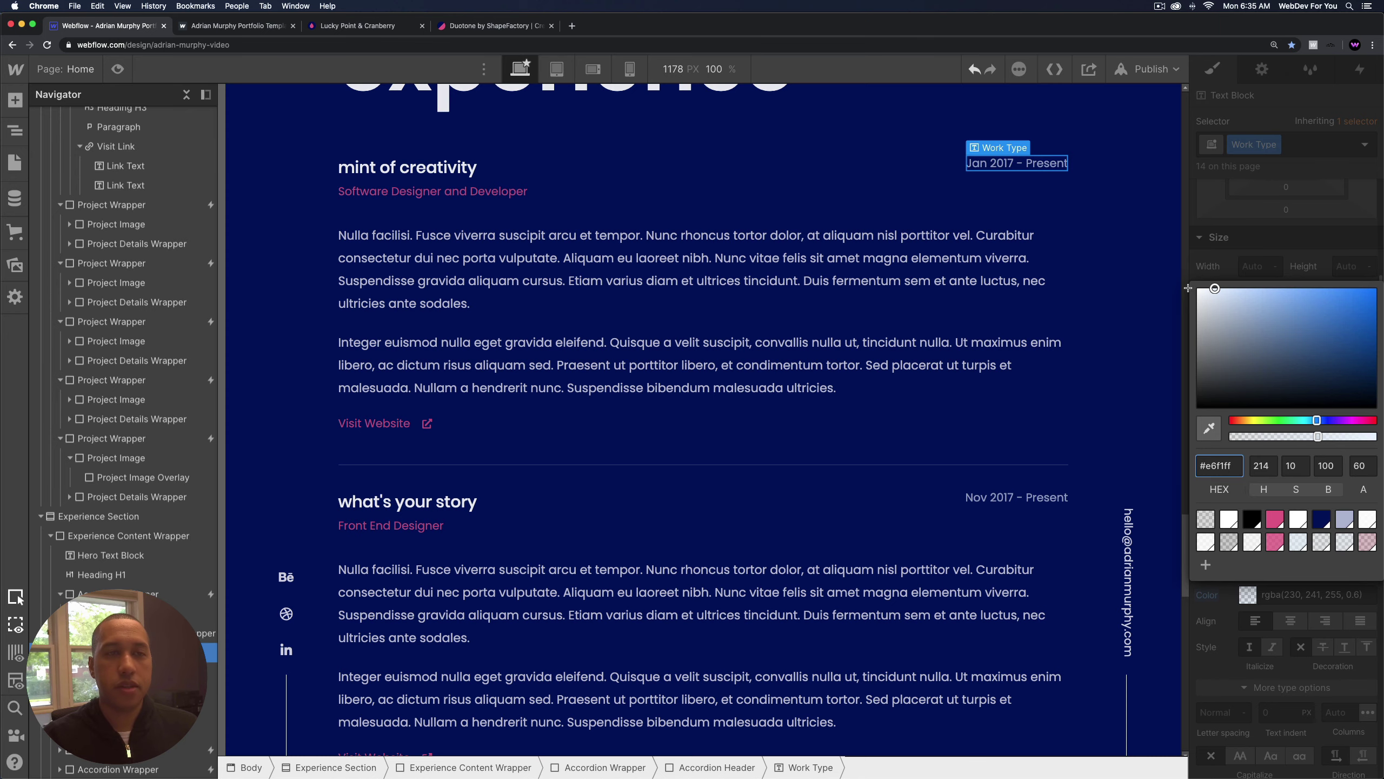
left_click_drag(1188, 288, 1185, 287)
left_click(1256, 246)
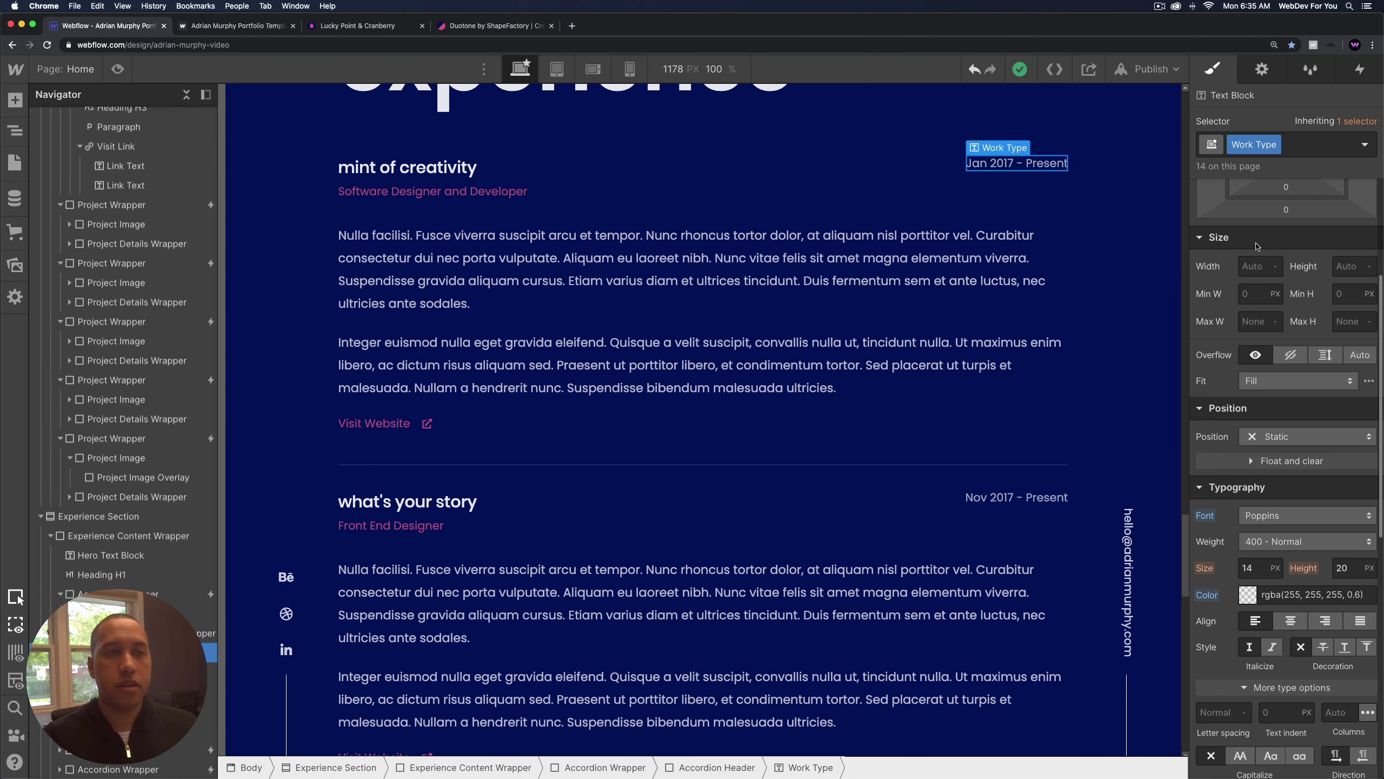
scroll(975, 368, "down", 3)
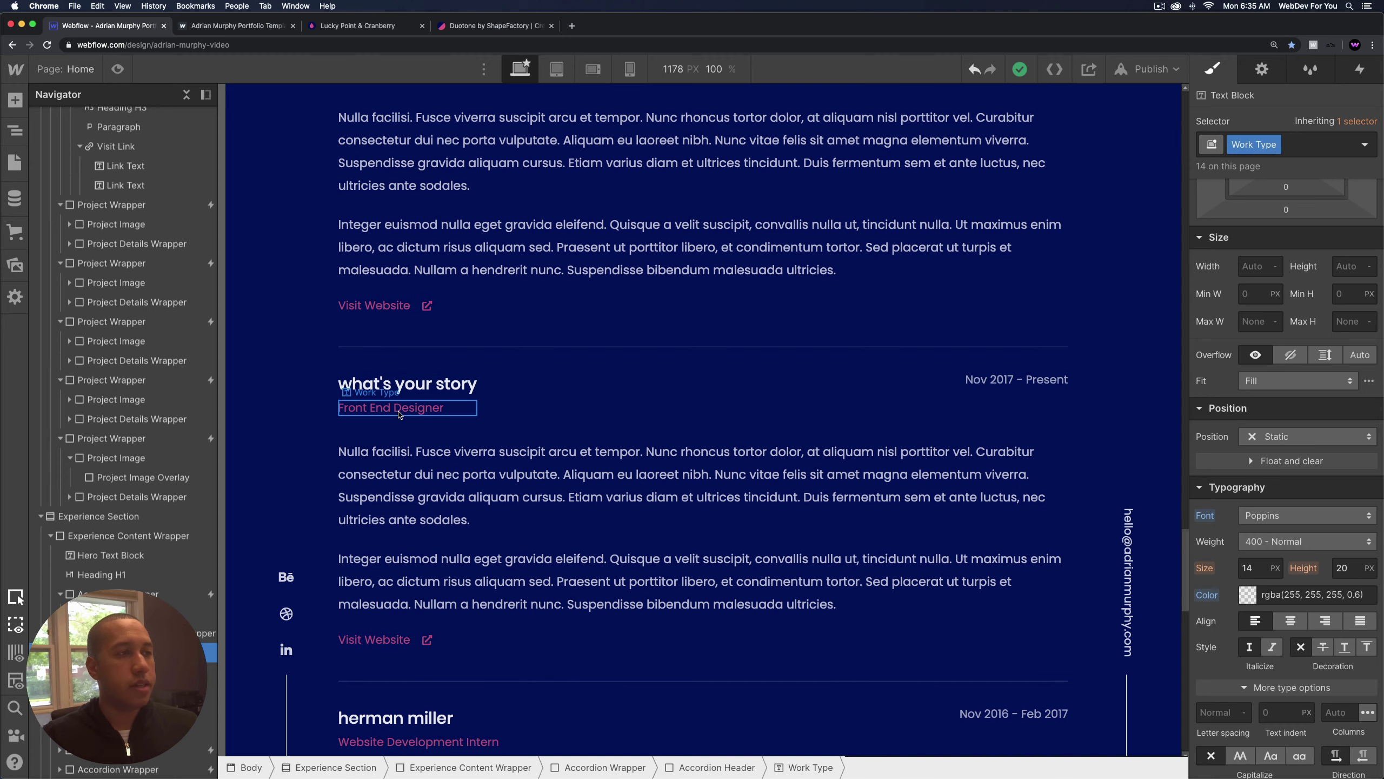
left_click(434, 414)
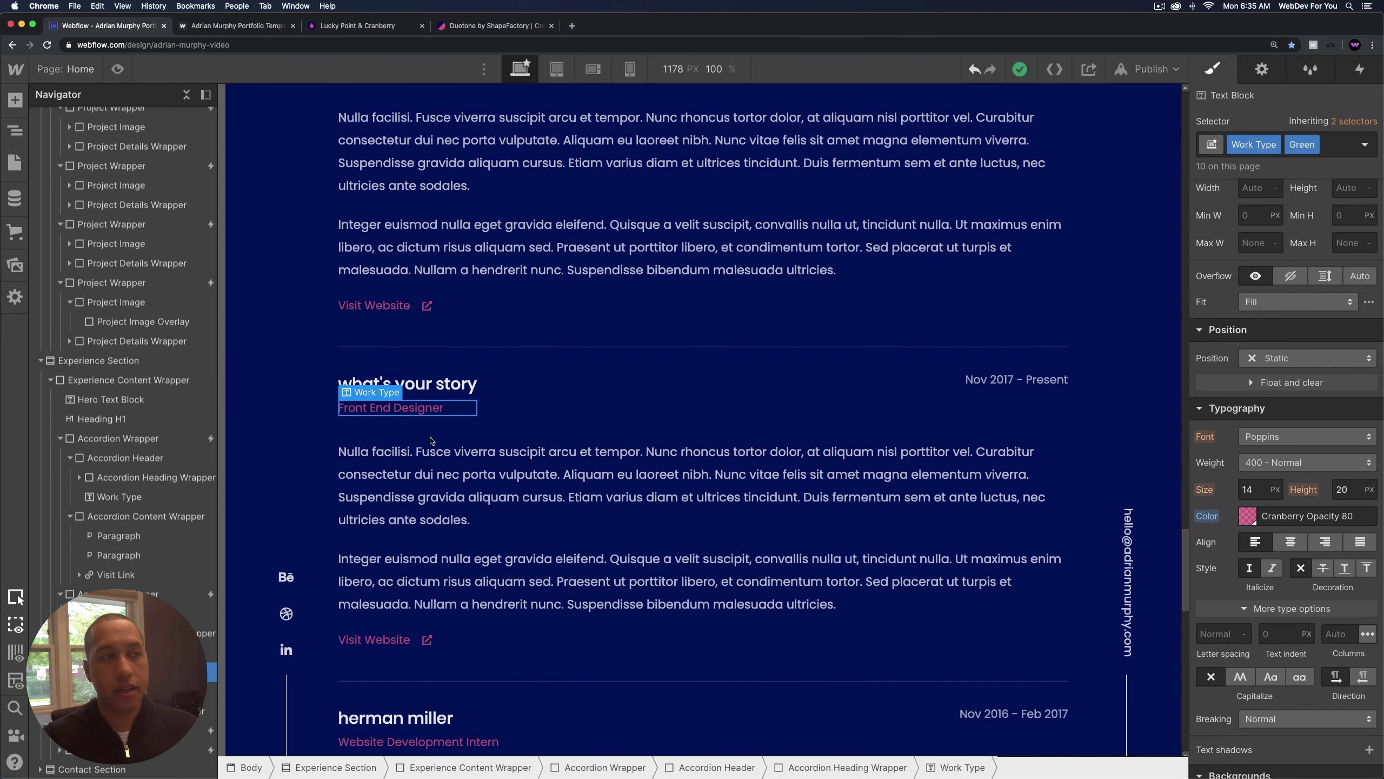
scroll(473, 453, "down", 13)
scroll(473, 452, "down", 15)
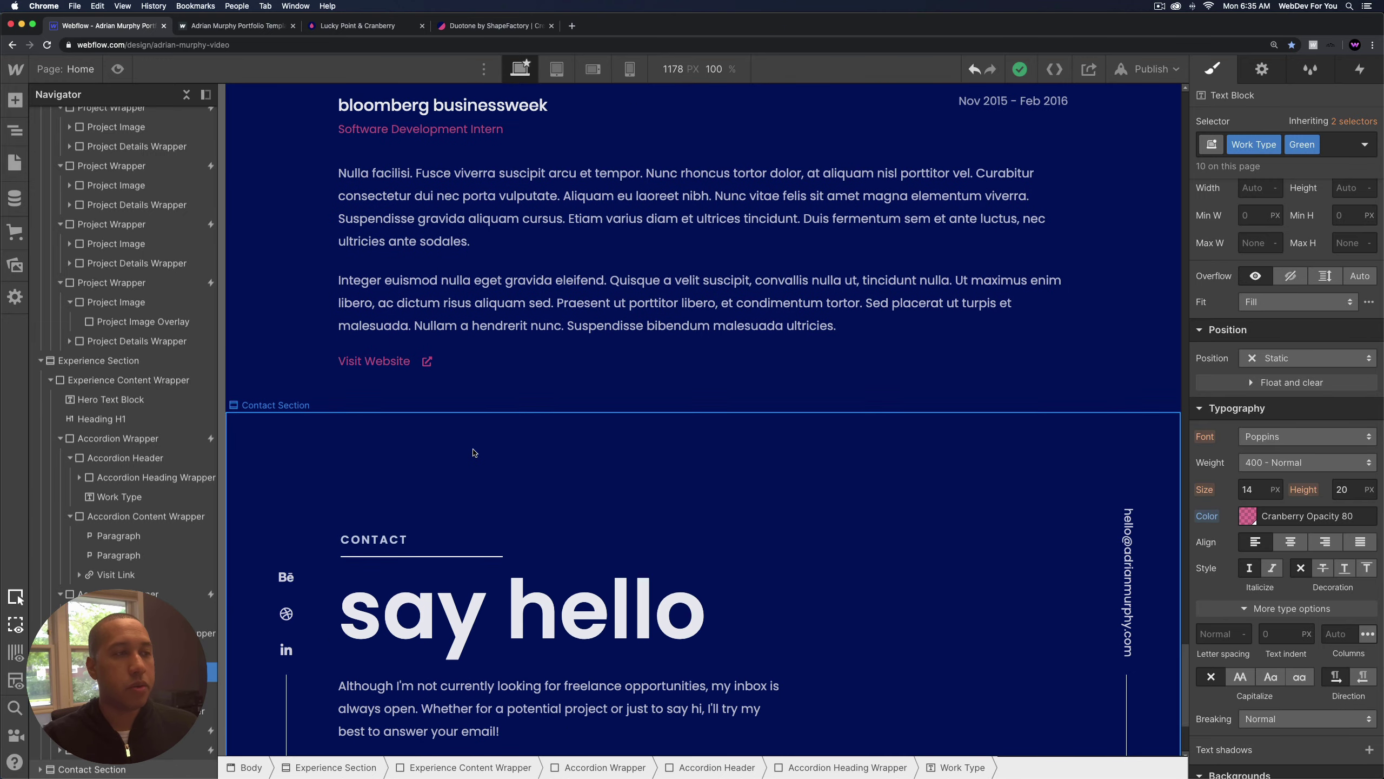
scroll(608, 457, "up", 13)
scroll(607, 457, "down", 12)
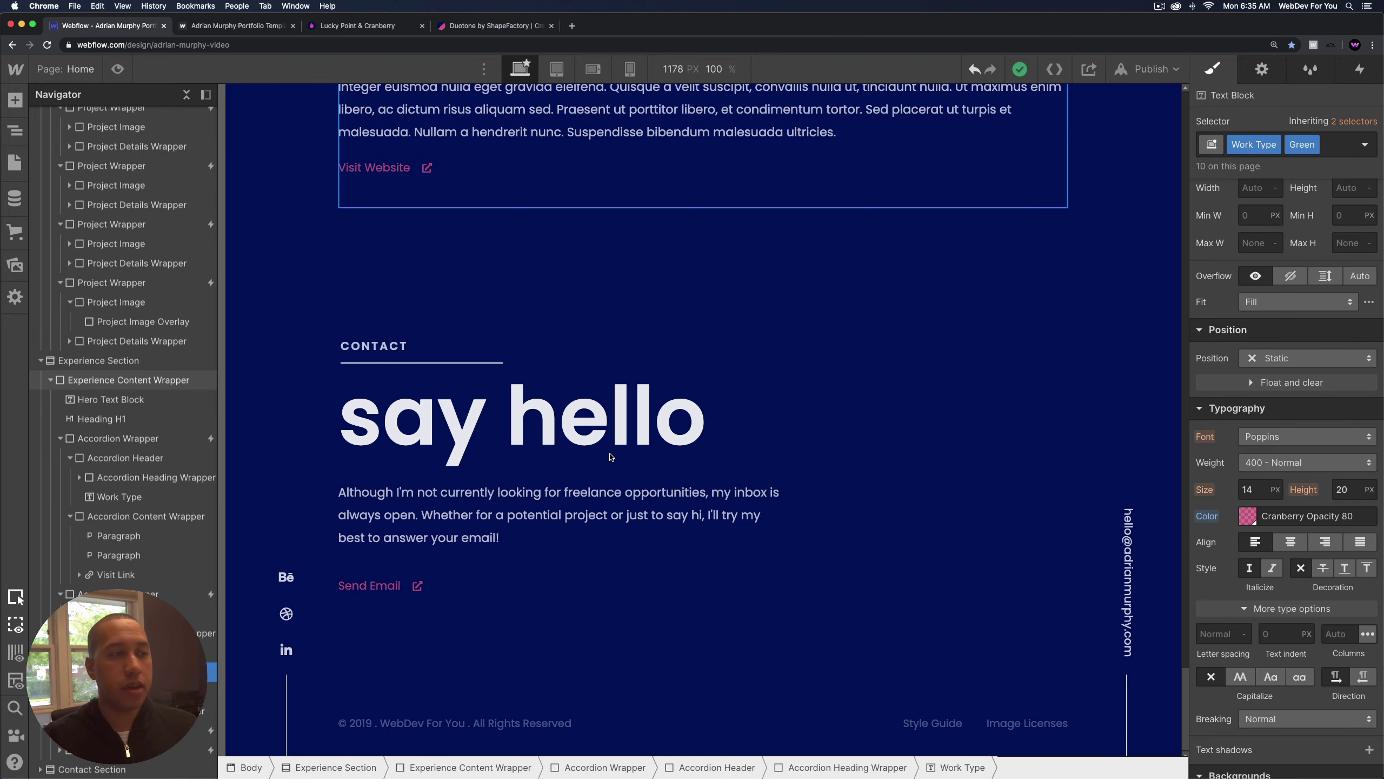
From the footer copyright line, recolour Alice Blue Opacity 30 to #ffffff, renamed White Opacity 30.
left_click(528, 724)
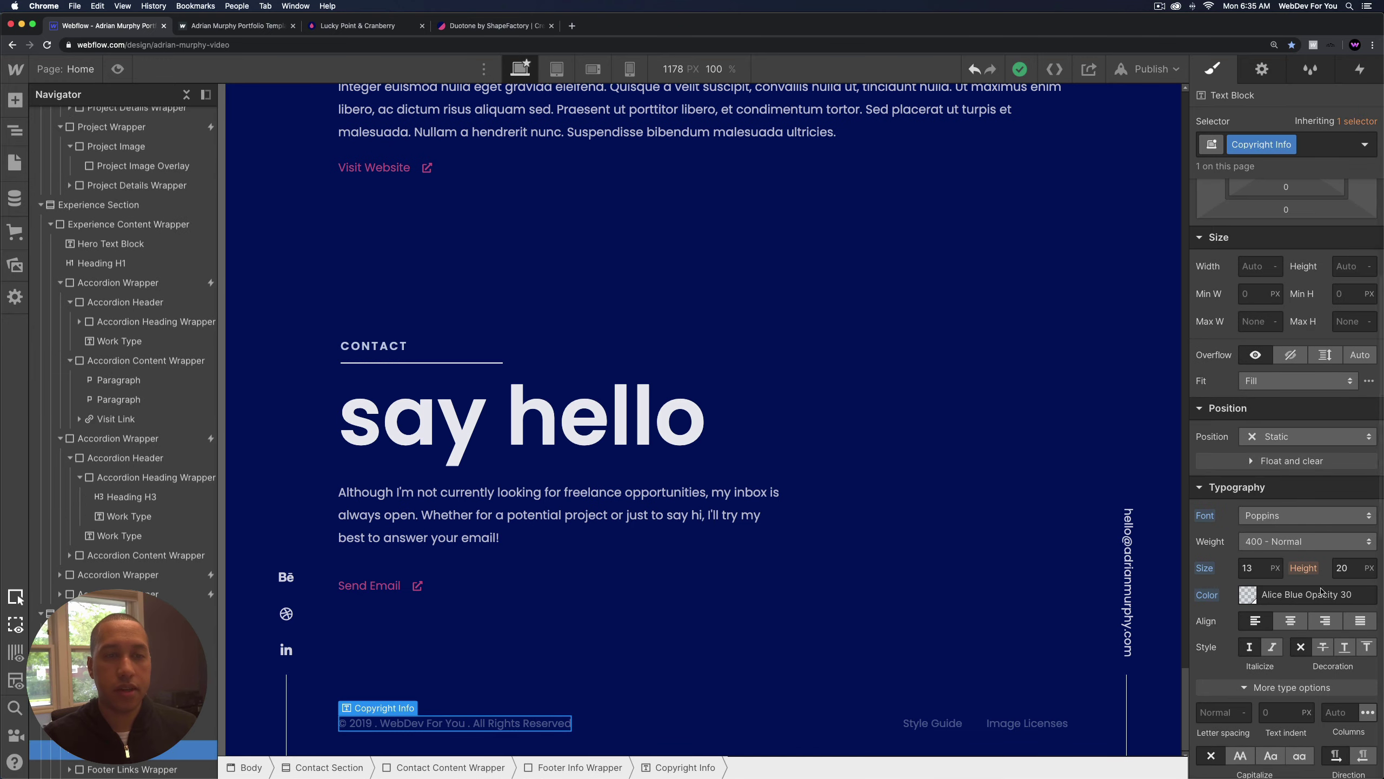
left_click(1248, 595)
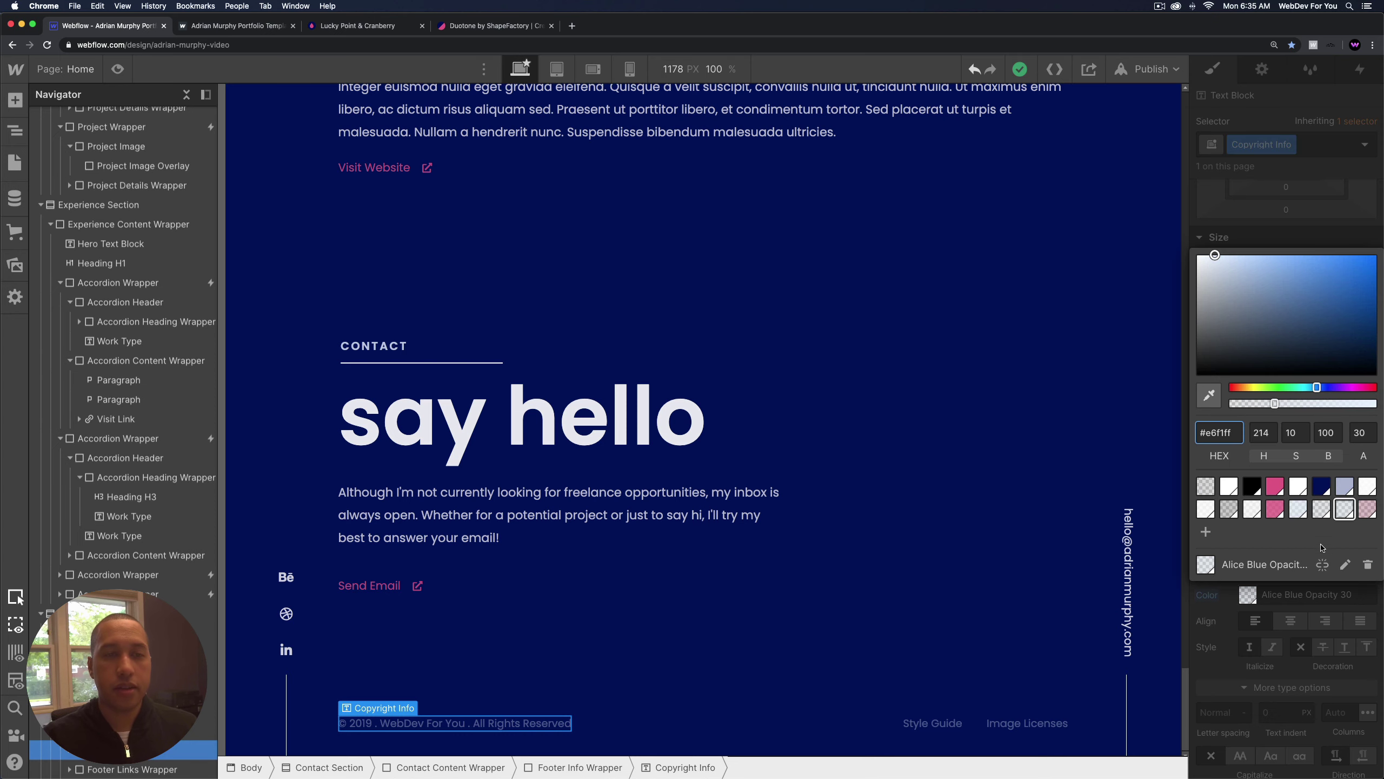
left_click(1346, 565)
left_click_drag(1216, 227, 1181, 223)
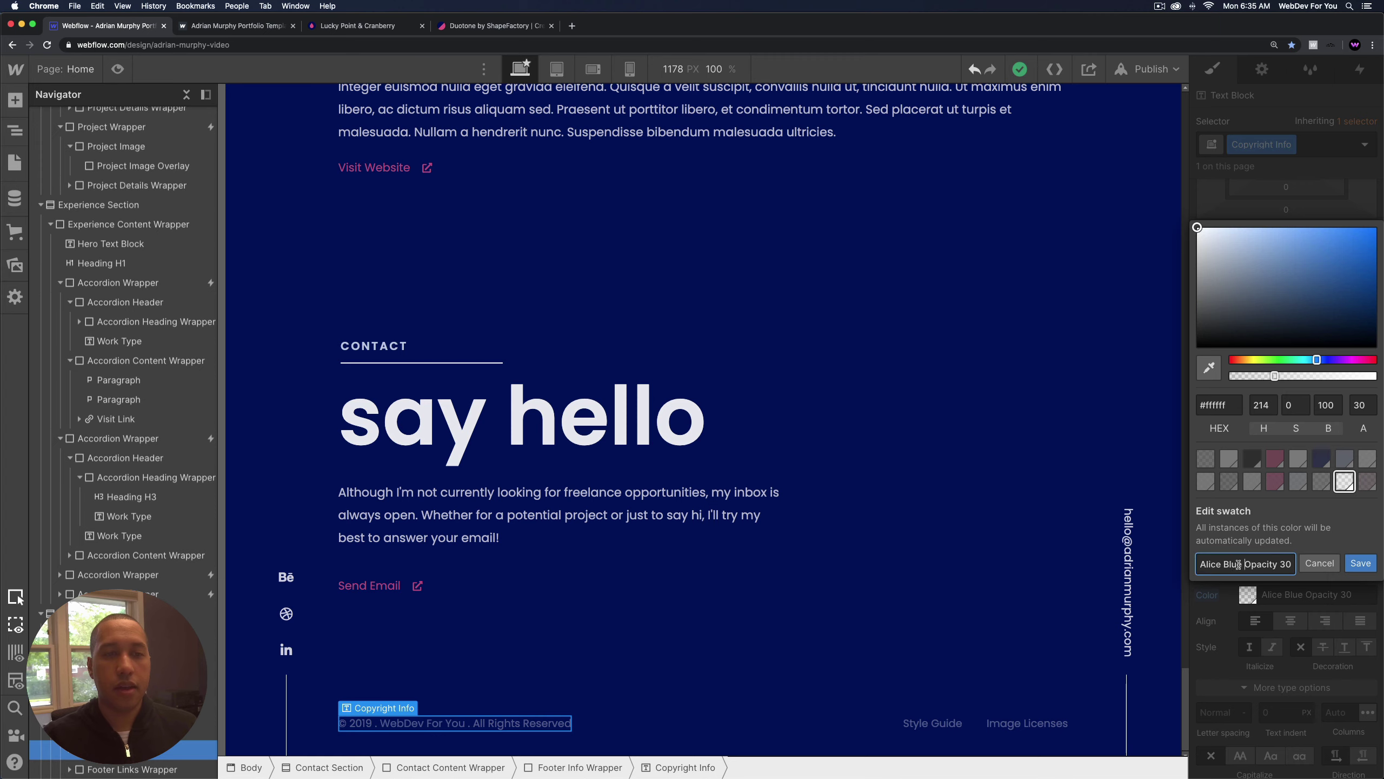
type("White")
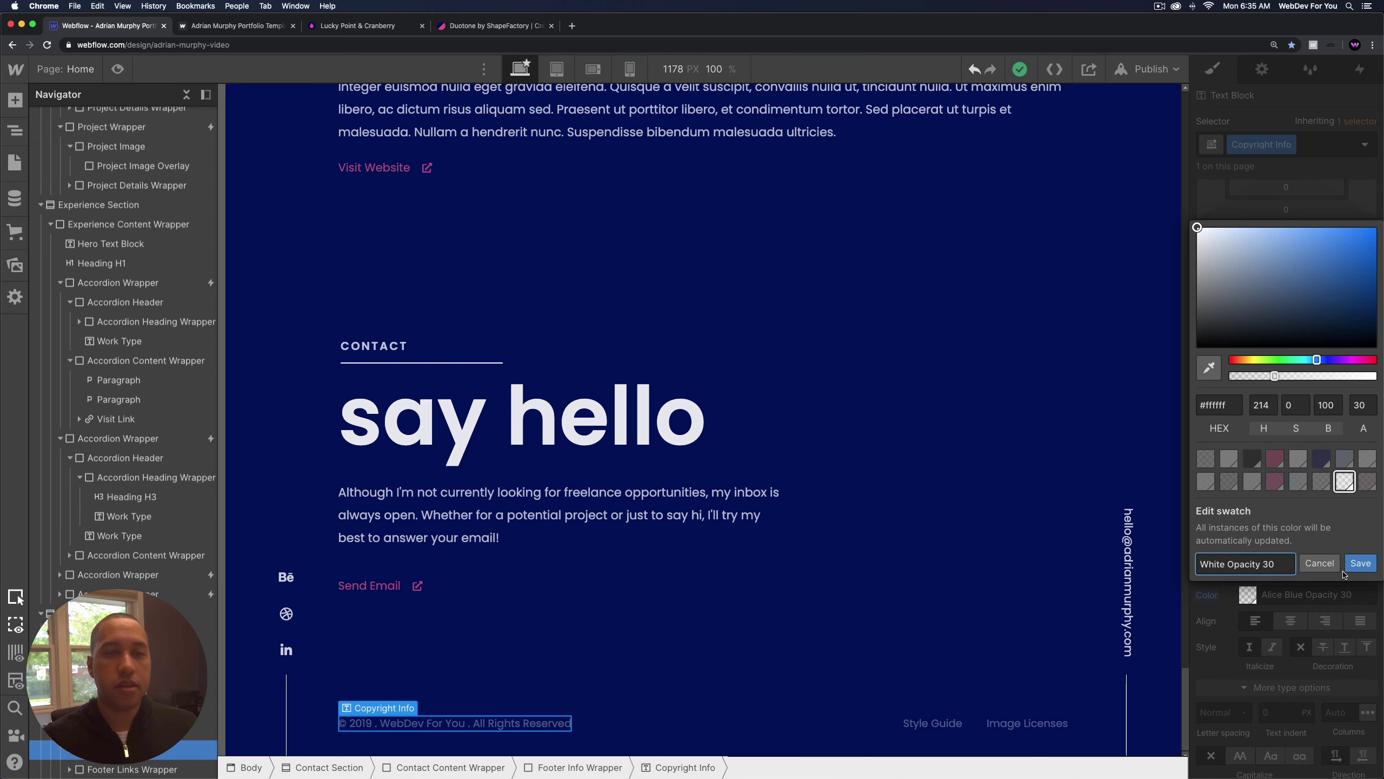
left_click(1361, 564)
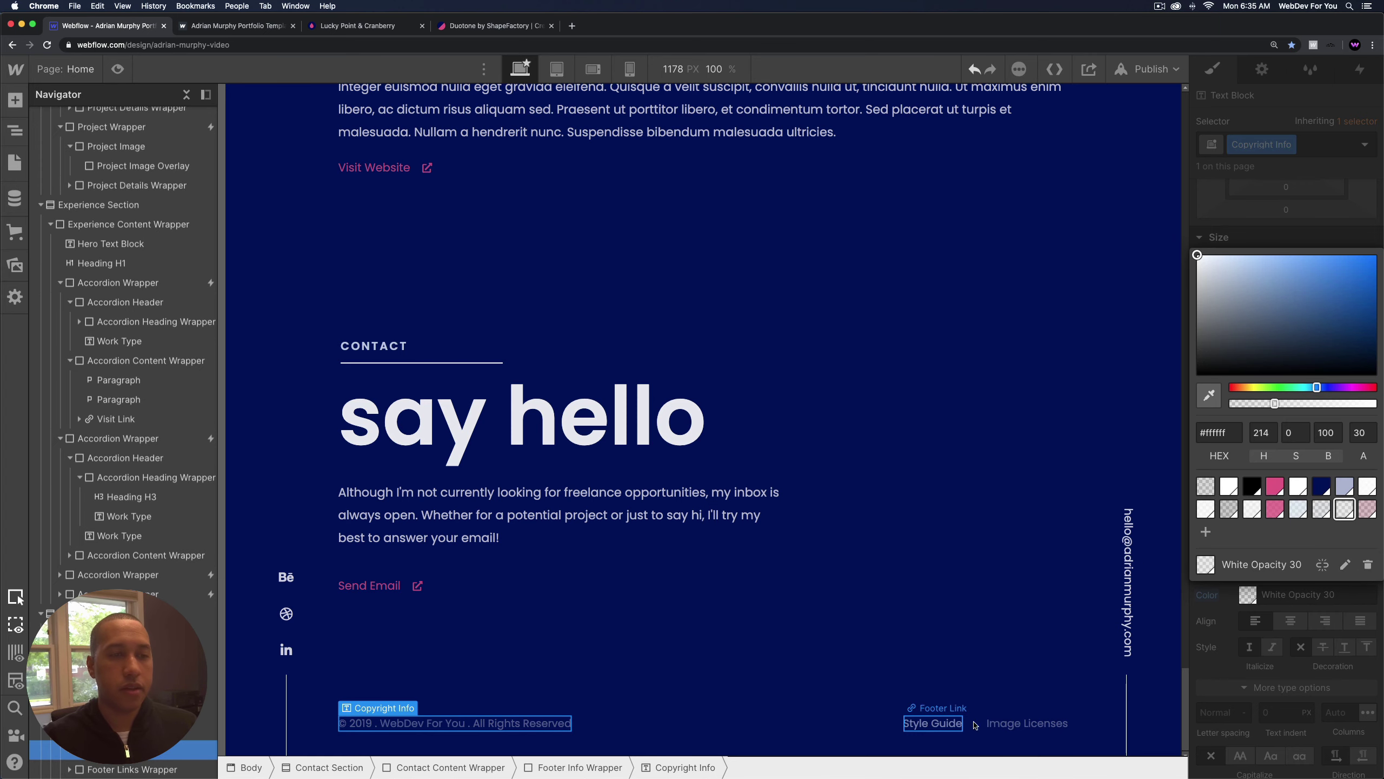
Check the Image Licenses and Style Guide footer links, then preview the page.
left_click(1015, 723)
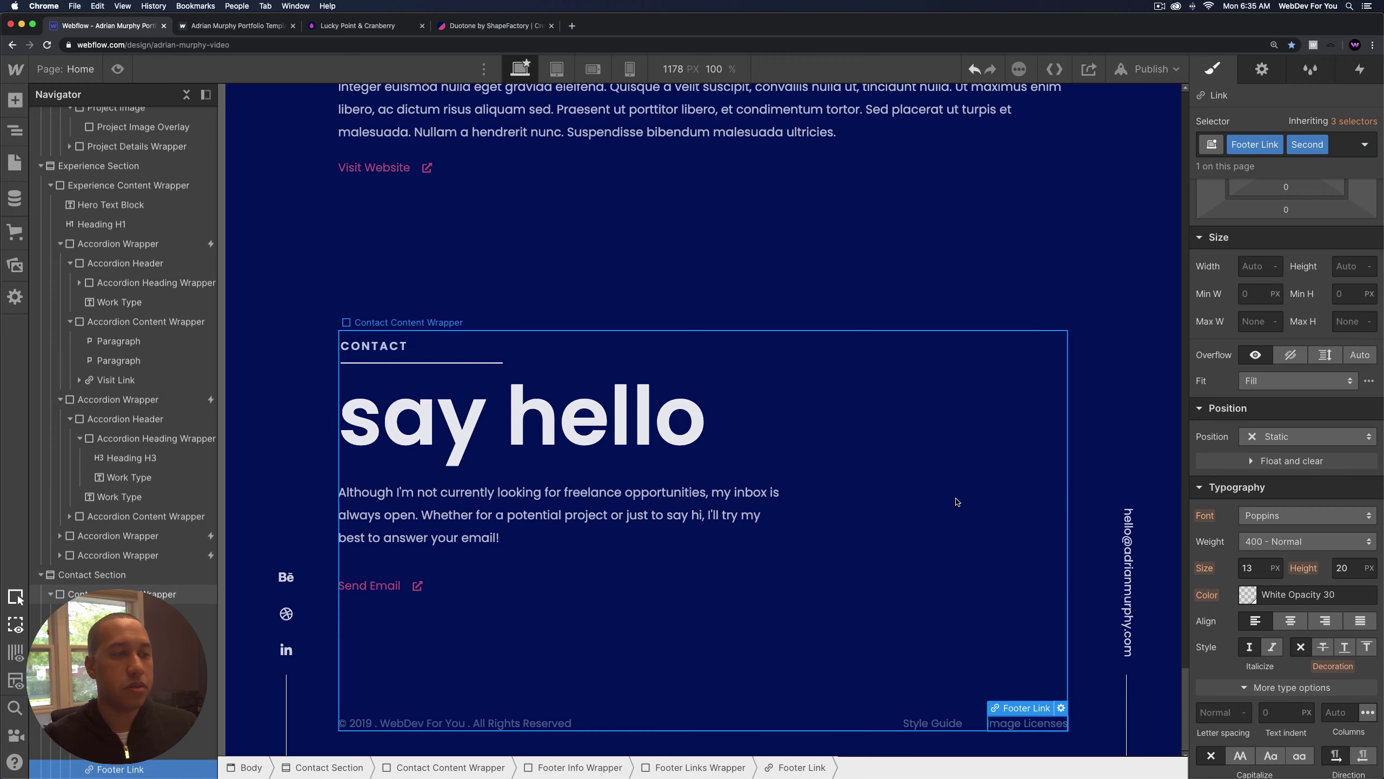
left_click(941, 719)
scroll(778, 433, "up", 15)
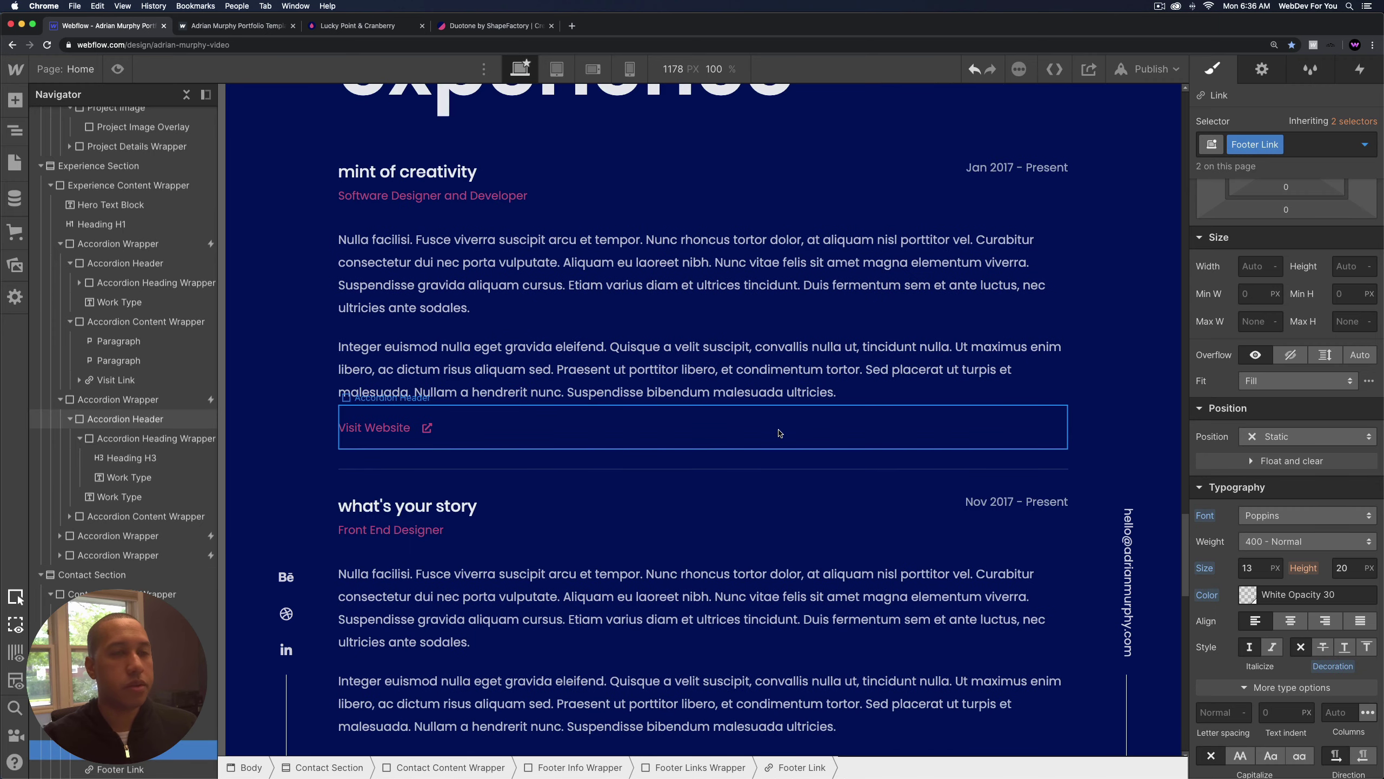
scroll(780, 434, "down", 5)
scroll(779, 434, "down", 10)
scroll(780, 434, "up", 20)
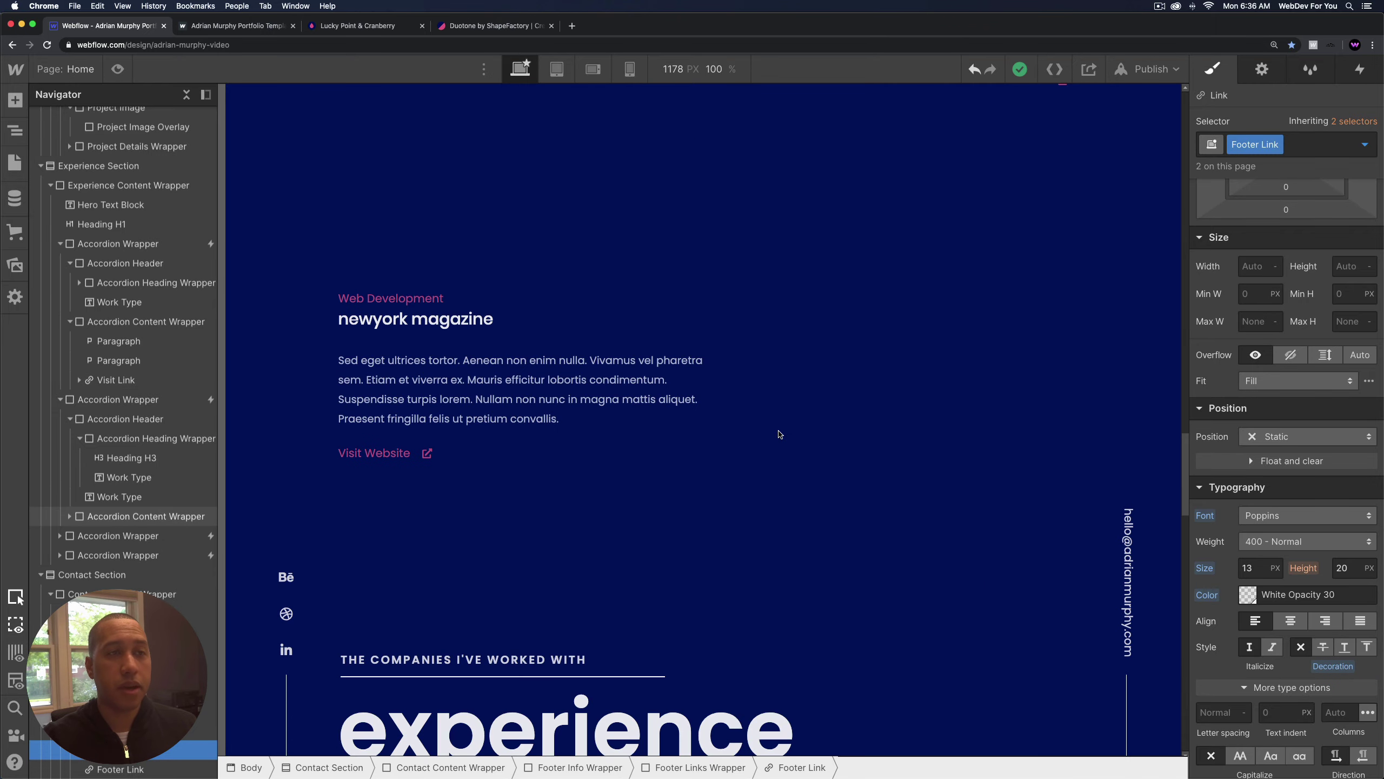
scroll(779, 434, "up", 20)
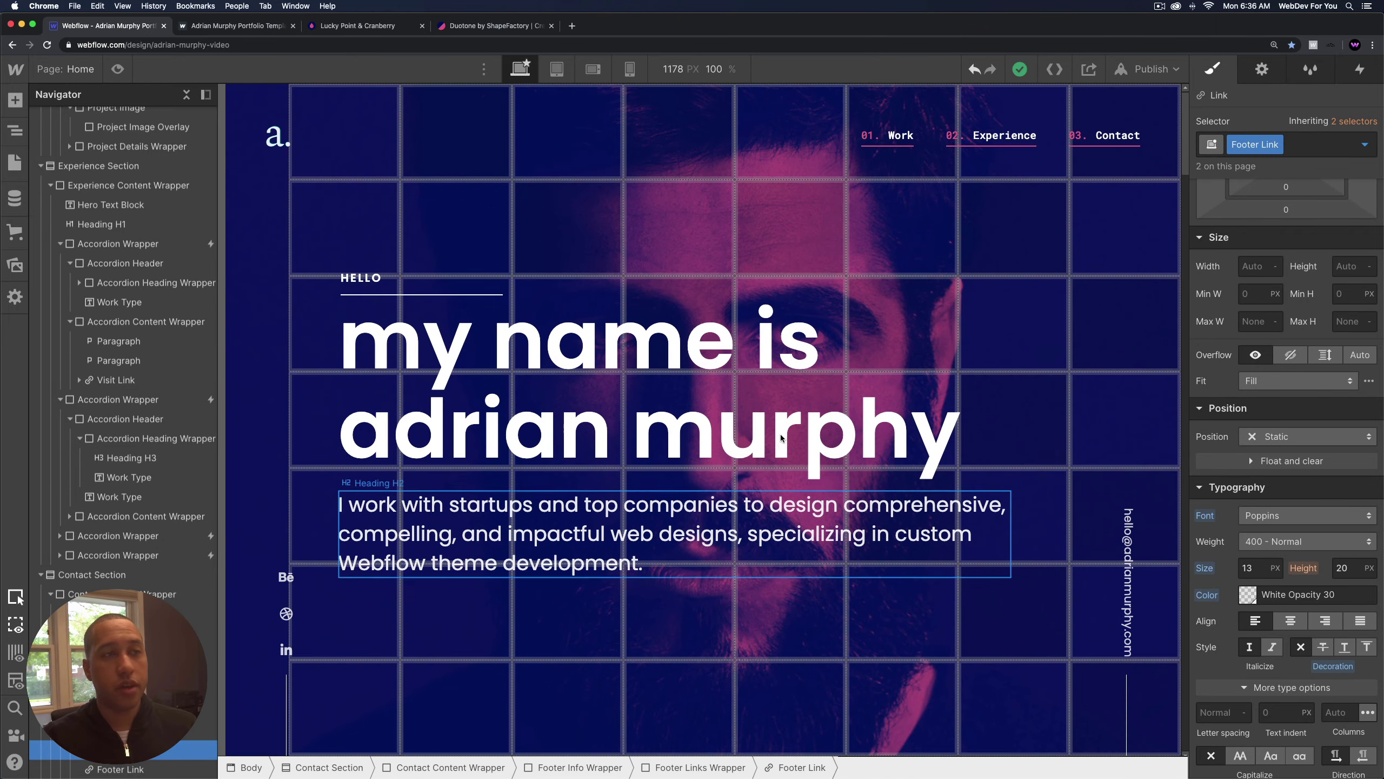
key("super+shift+p")
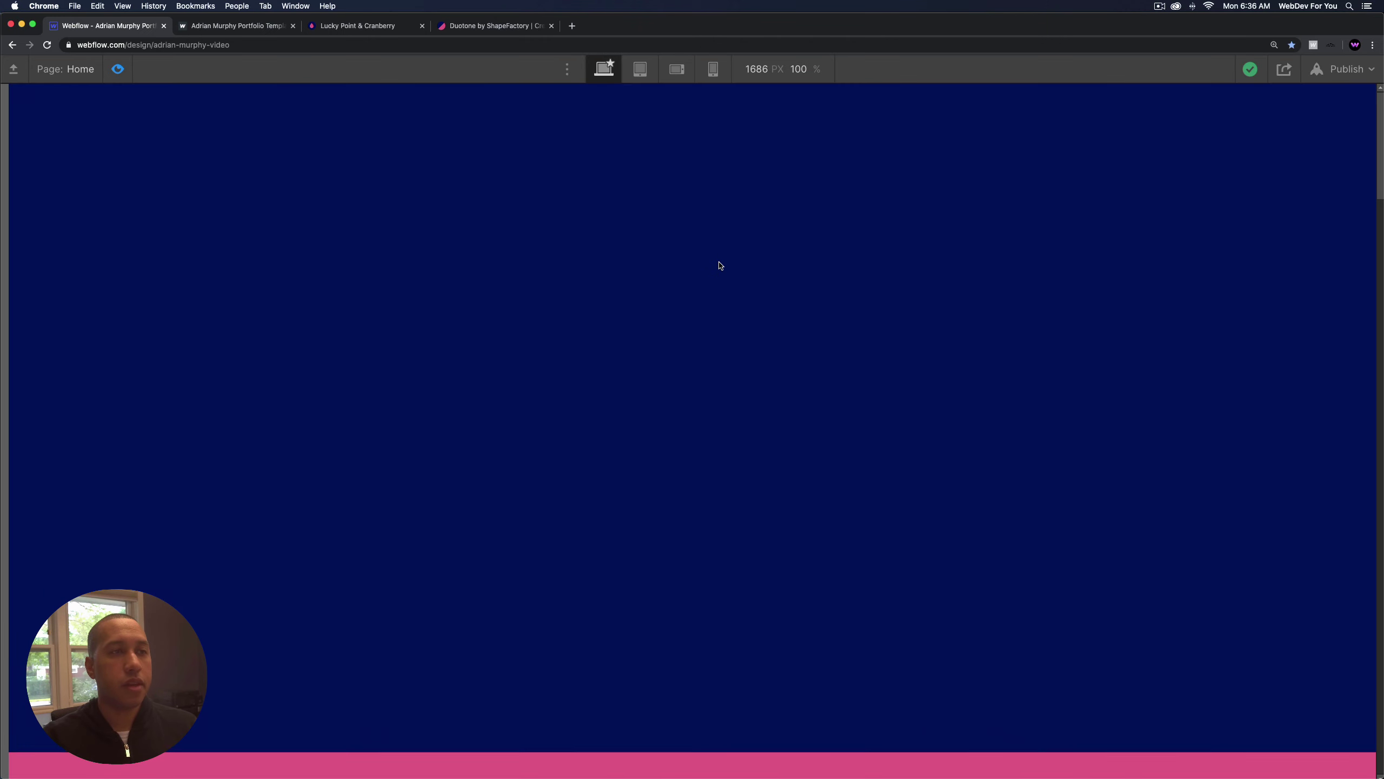
scroll(719, 262, "down", 3)
scroll(720, 262, "down", 20)
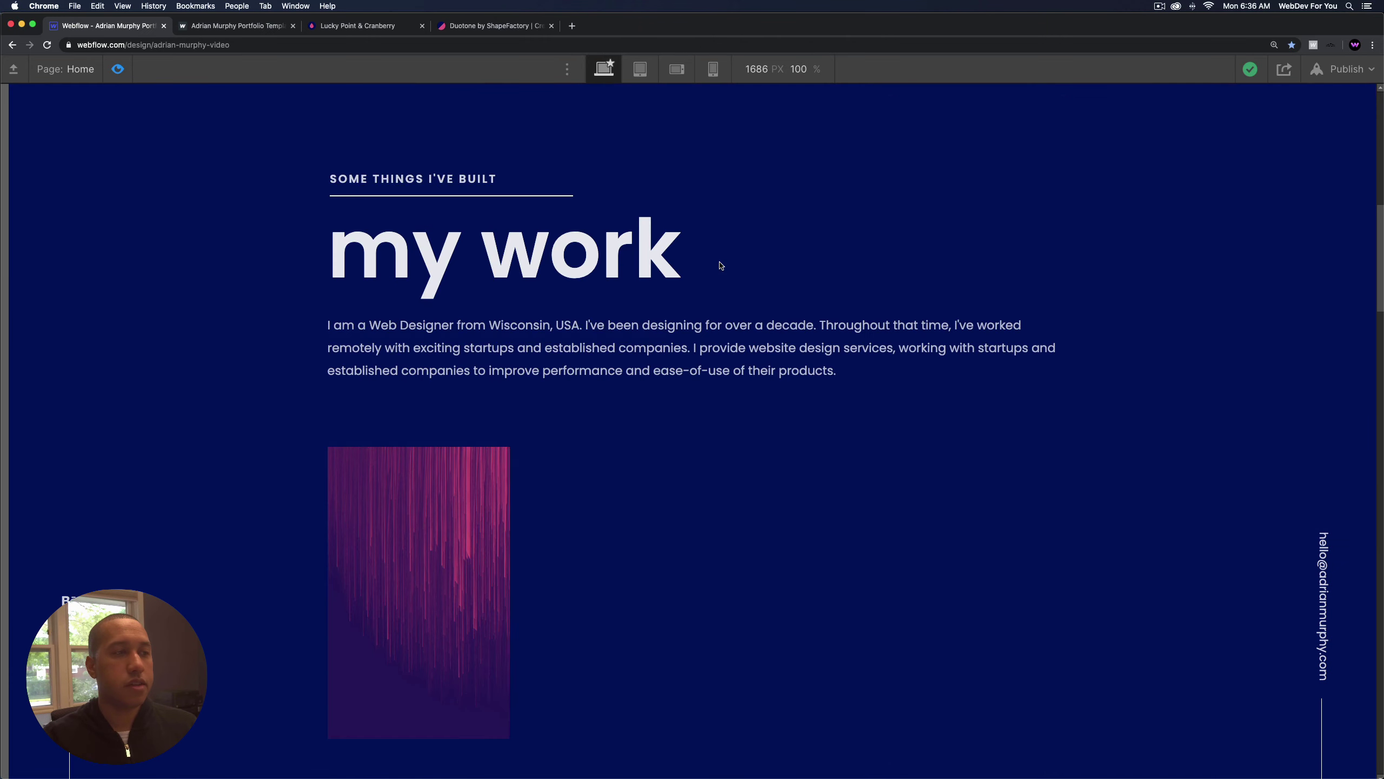
scroll(719, 266, "down", 20)
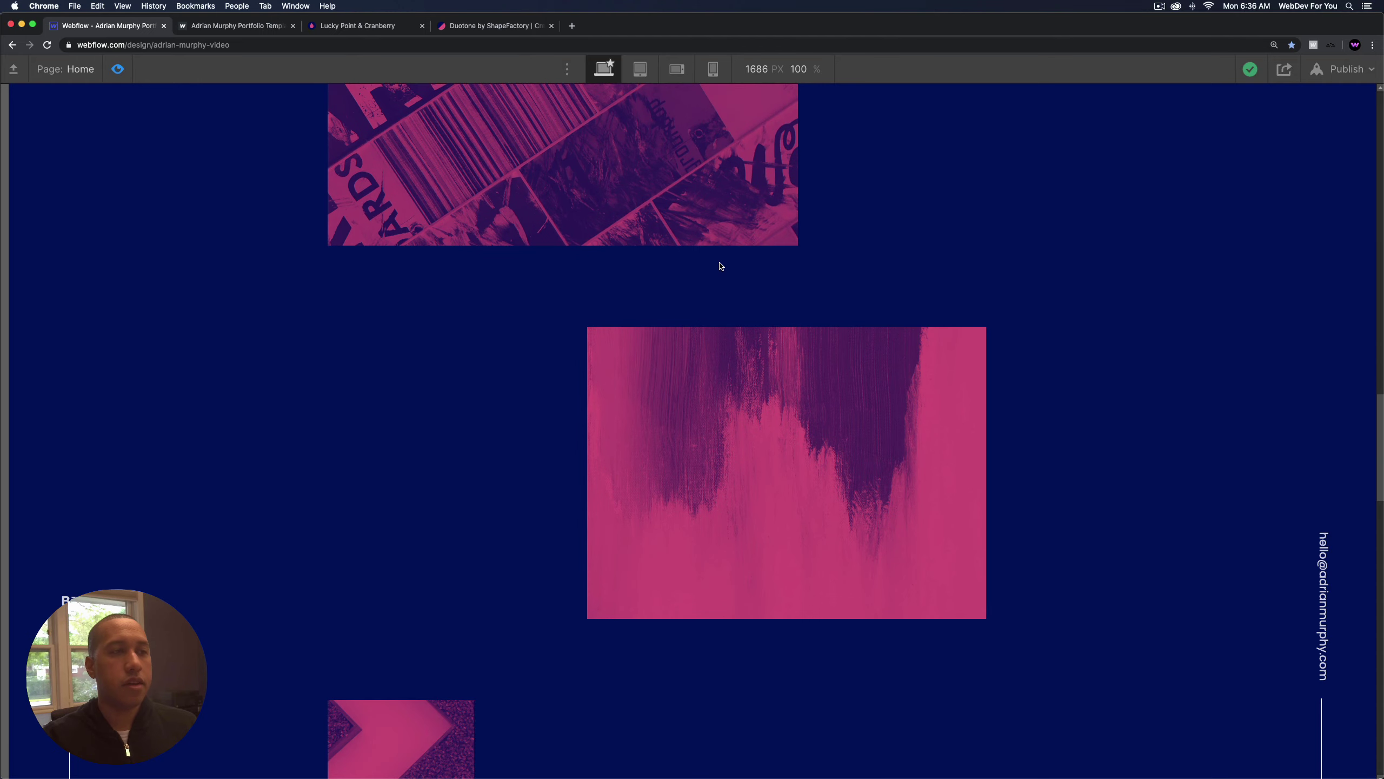
scroll(719, 266, "down", 10)
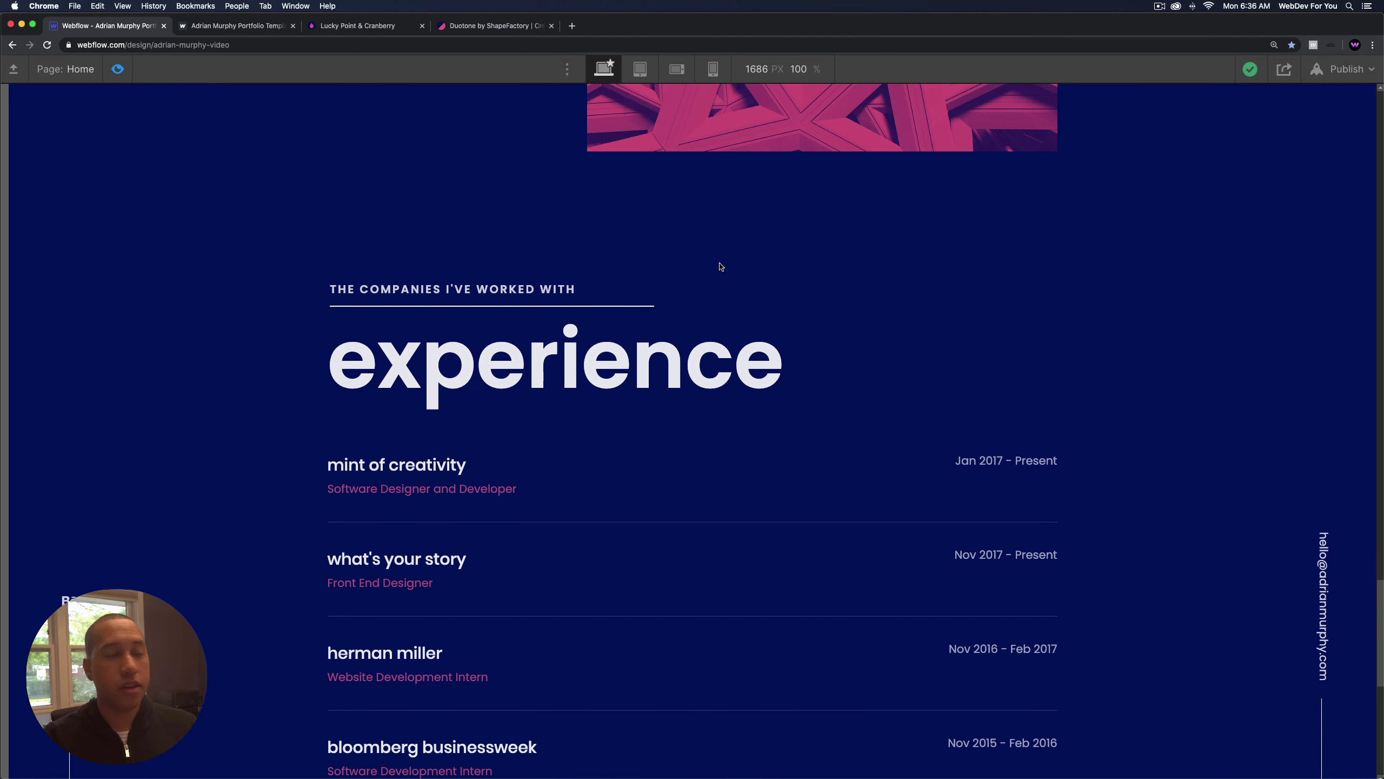
mouse_move(661, 380)
scroll(660, 380, "down", 7)
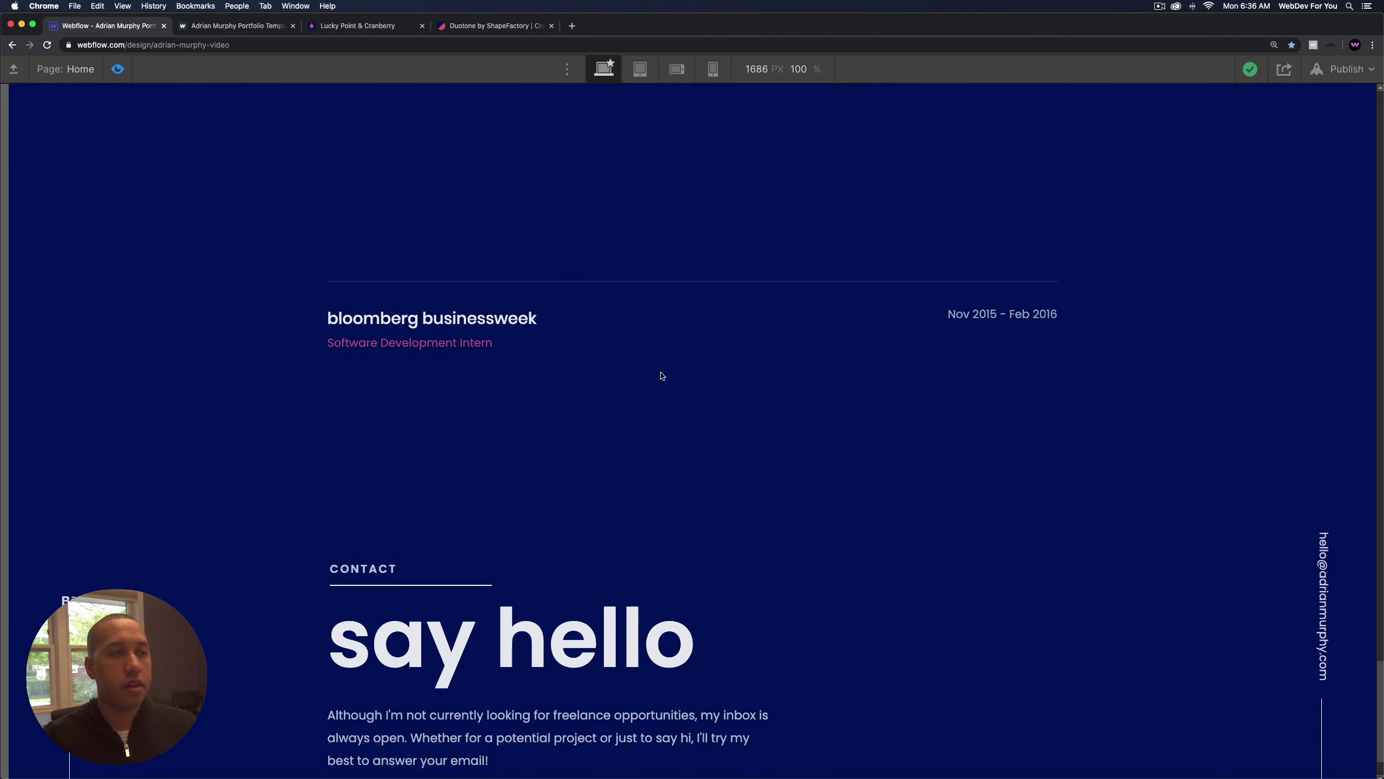
scroll(1261, 392, "up", 20)
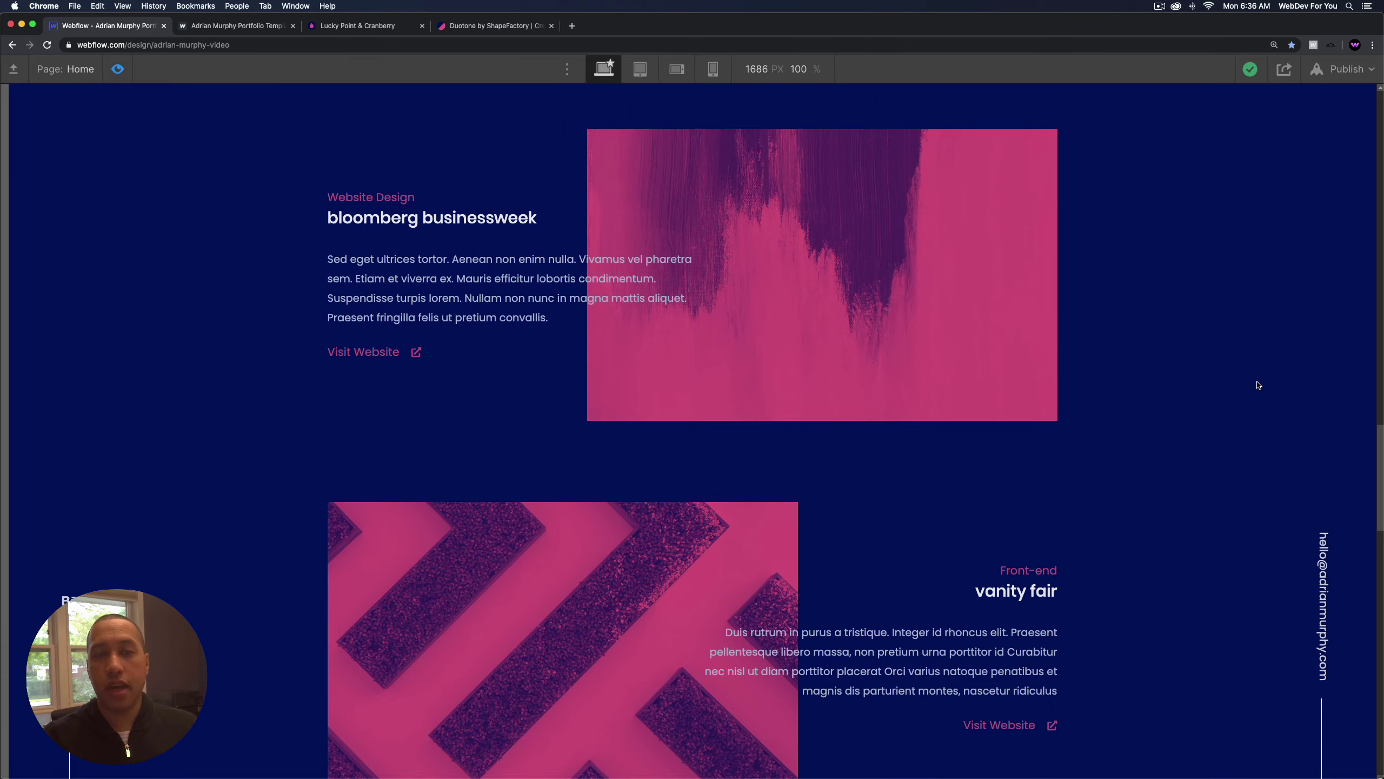
scroll(1256, 381, "up", 4)
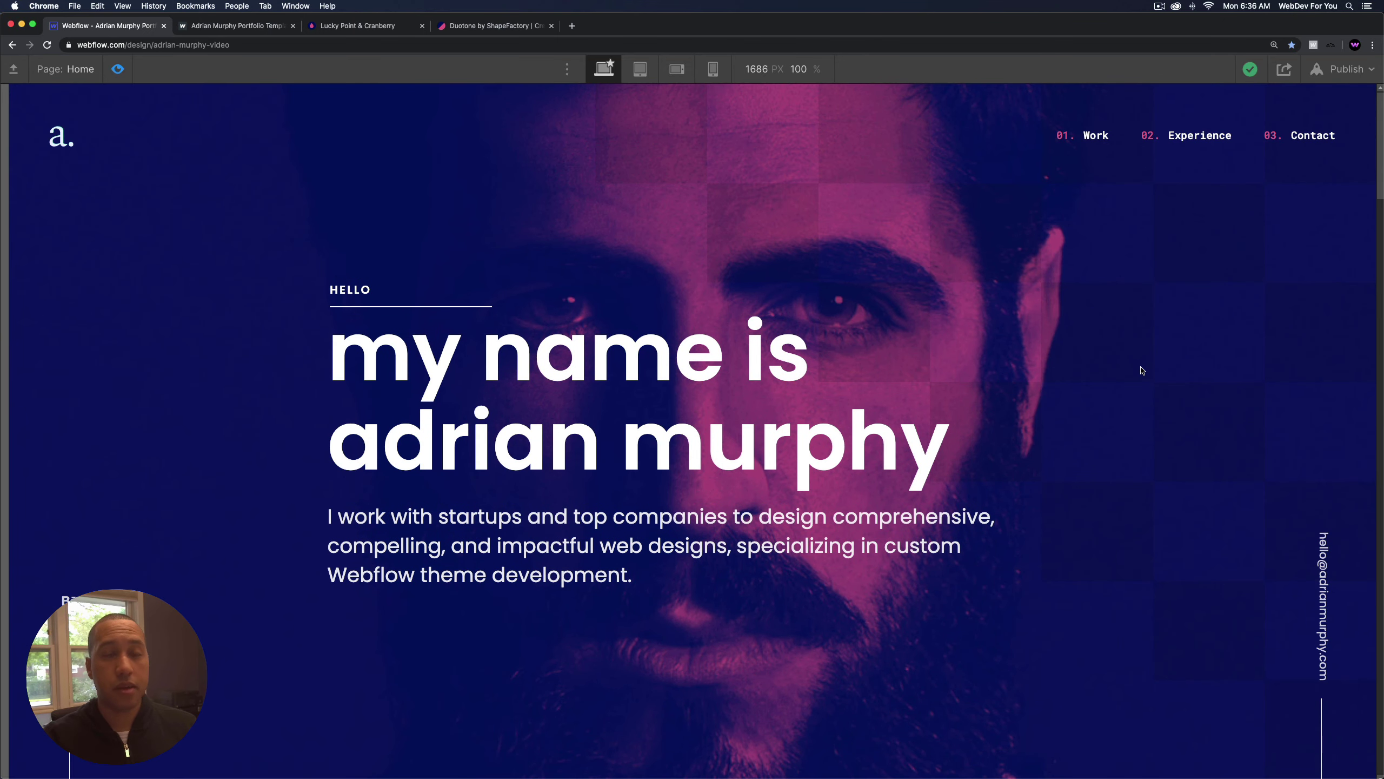
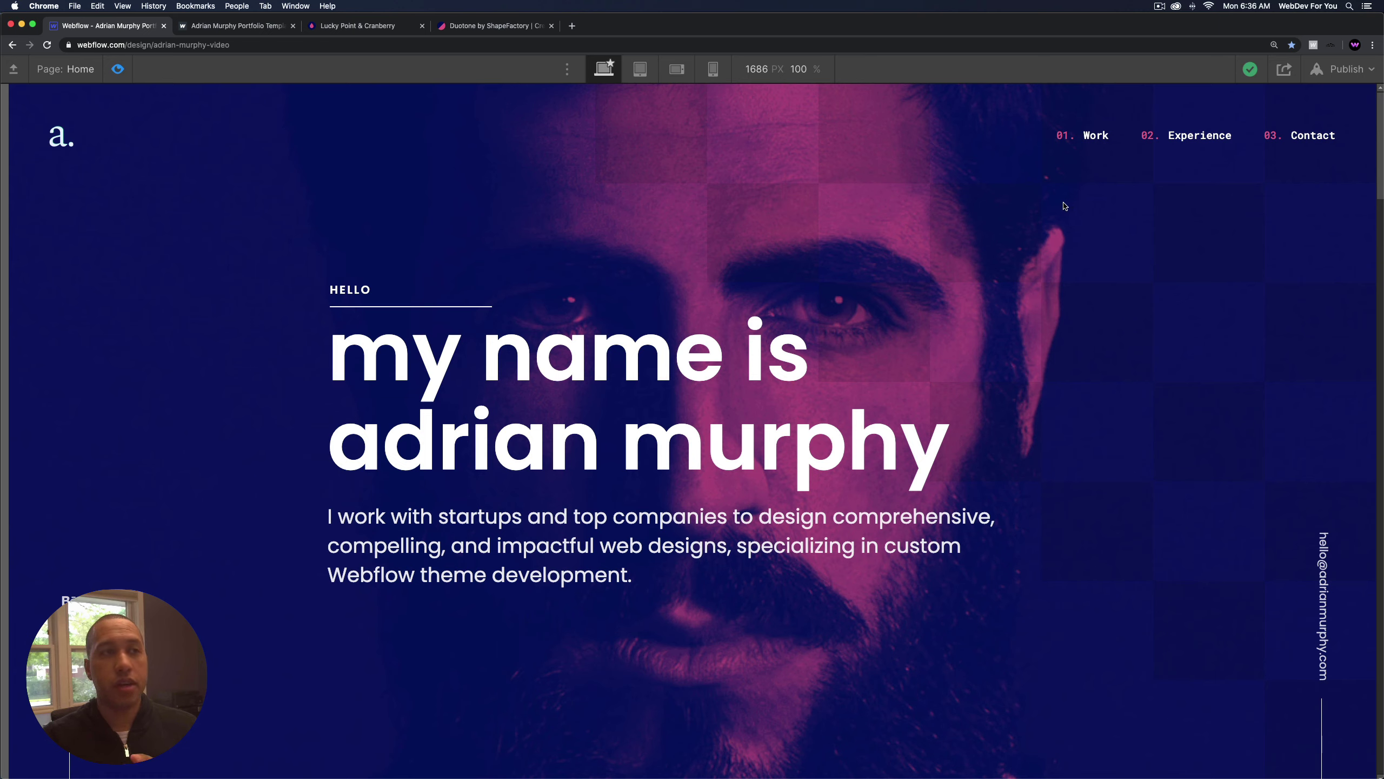
Scroll through the portfolio page preview, then exit preview back to editing.
scroll(862, 272, "down", 20)
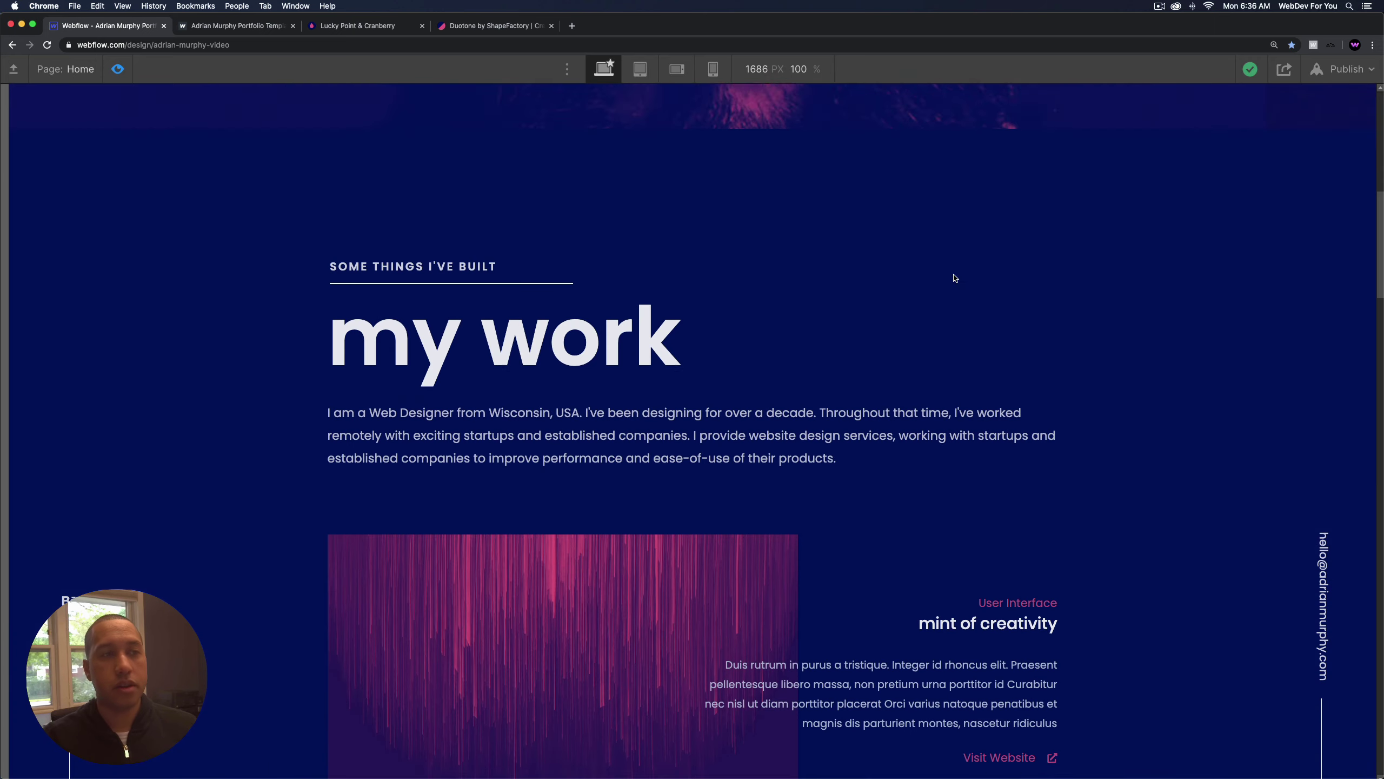
scroll(1085, 272, "up", 20)
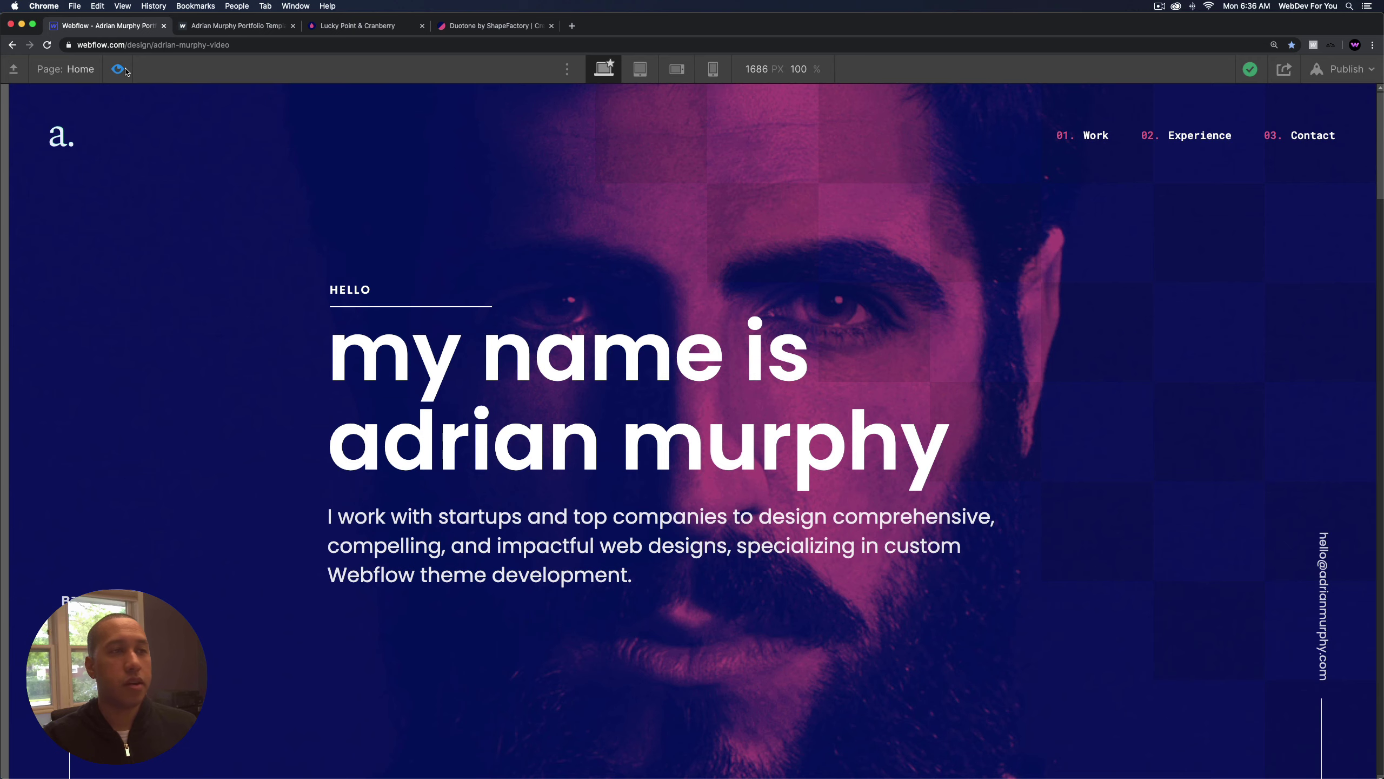
key("super+shift+p")
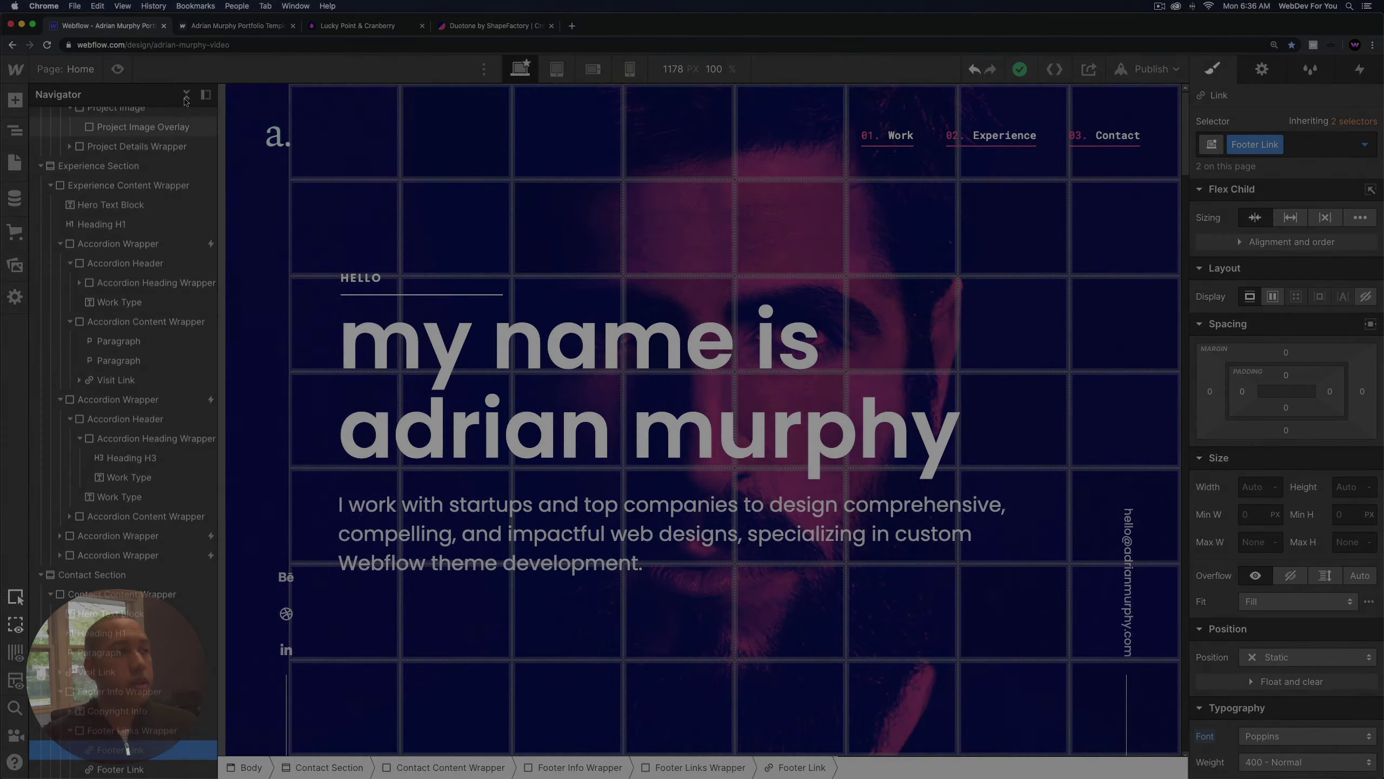
In the Navigator's Work Section, set the first Project Image Overlay's Display to None.
left_click(186, 95)
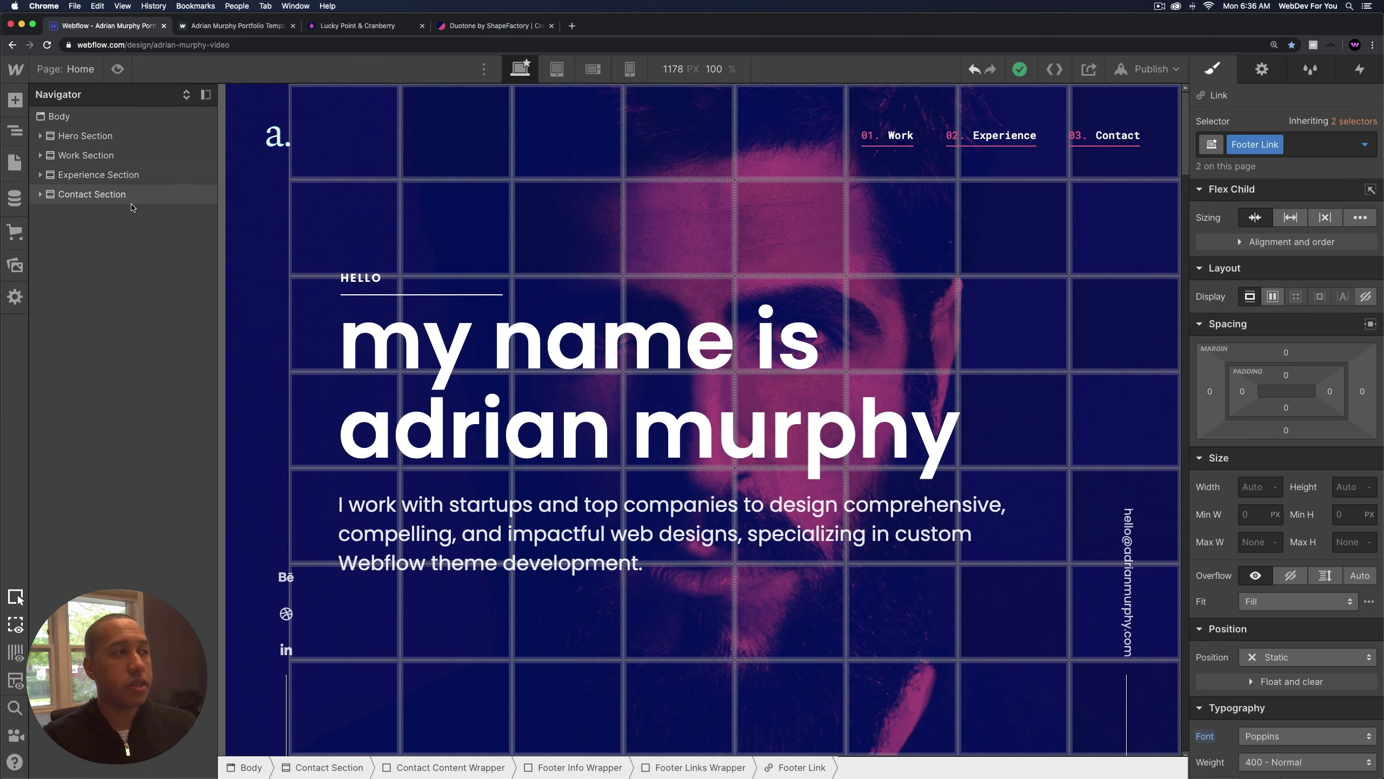
left_click(40, 155)
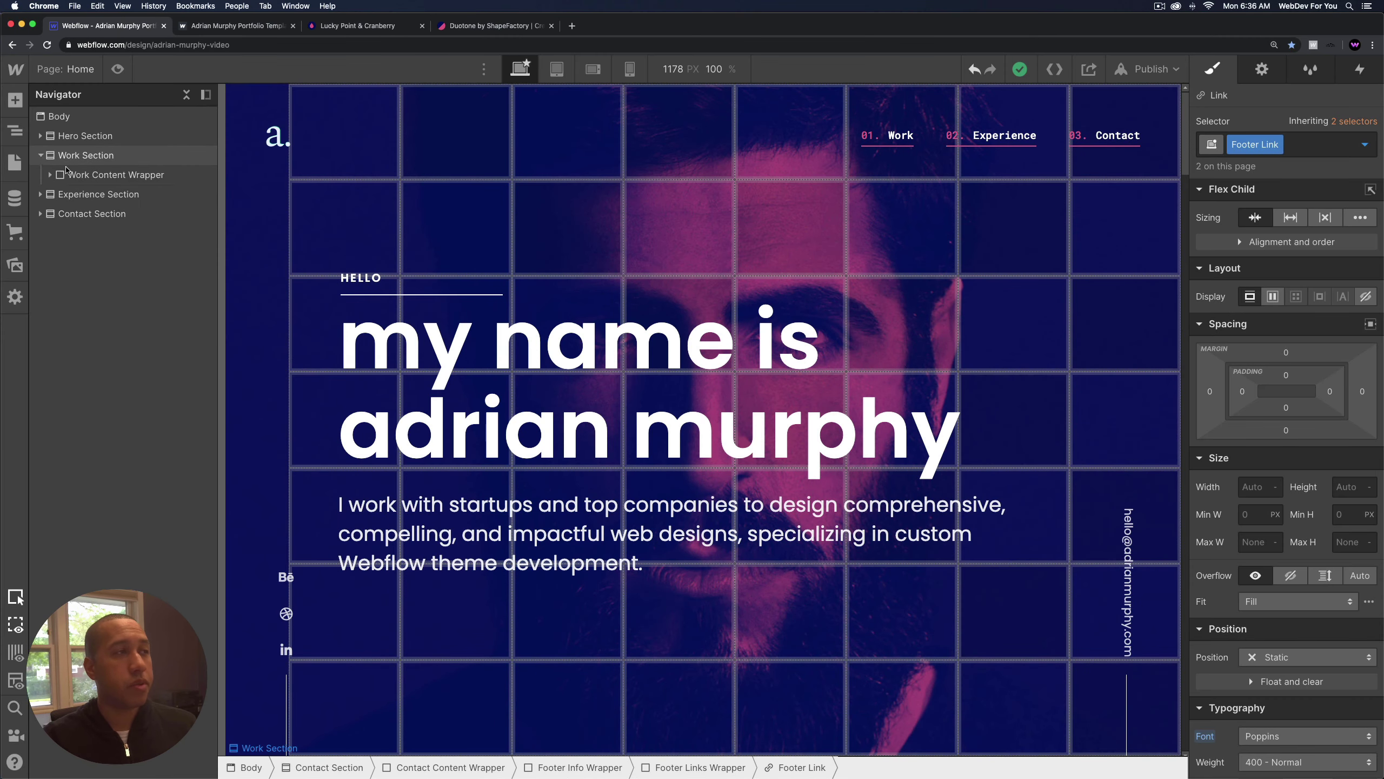
left_click(50, 175)
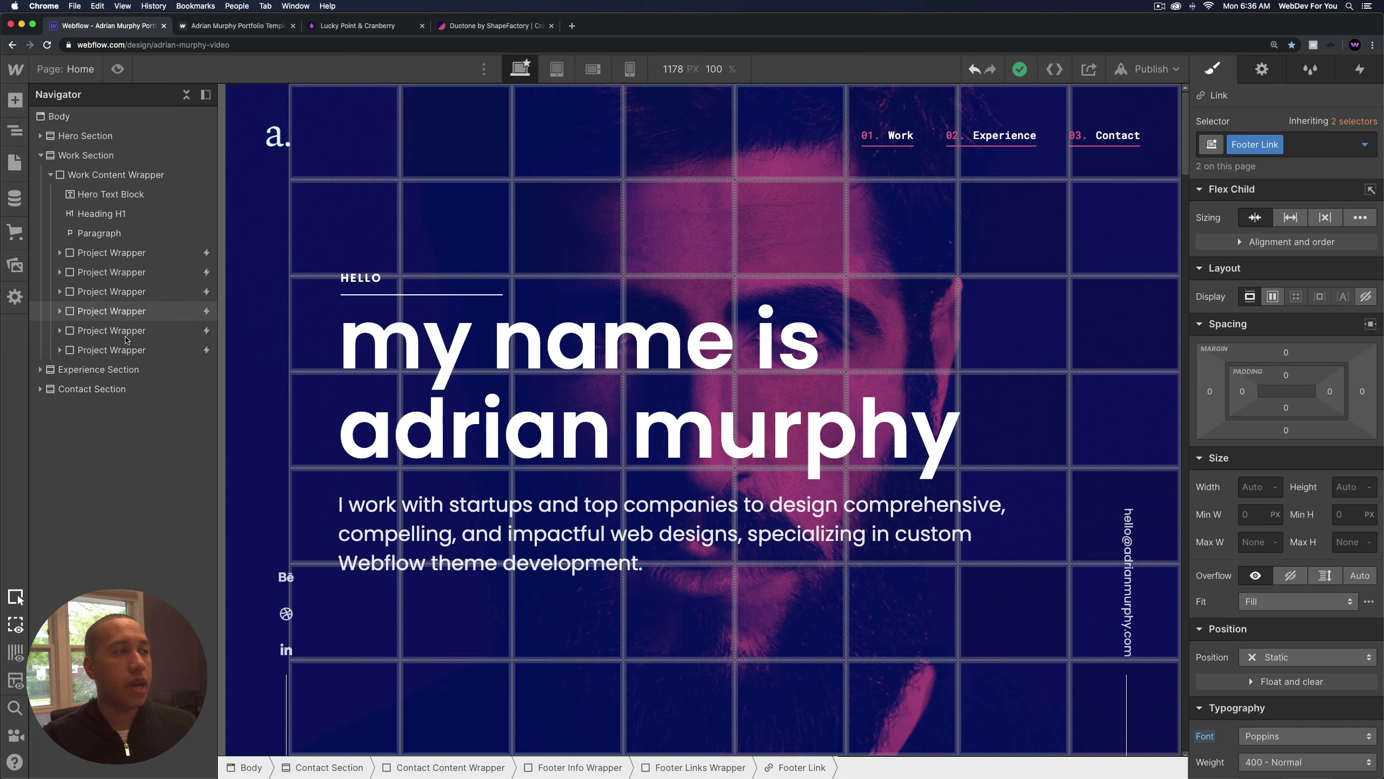
scroll(541, 338, "down", 1)
scroll(540, 338, "down", 15)
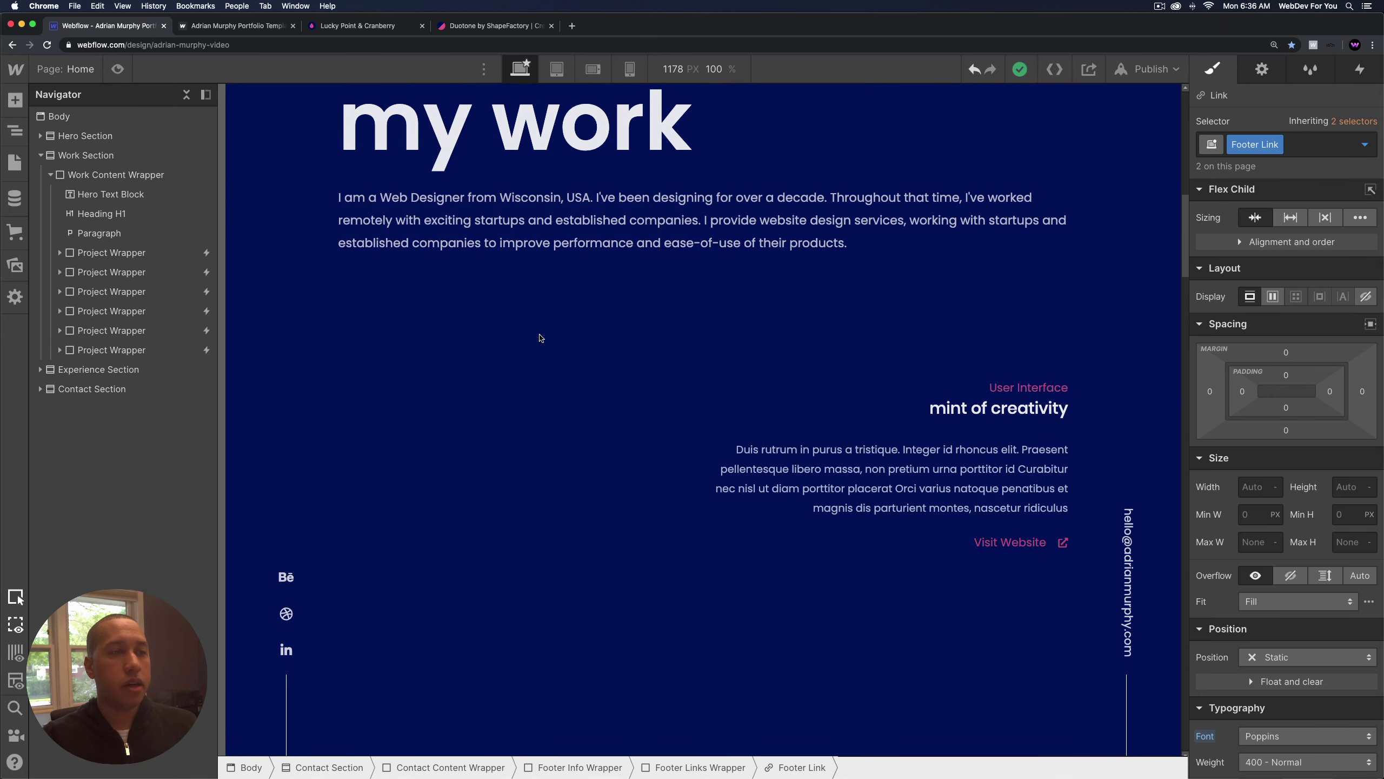
left_click(490, 306)
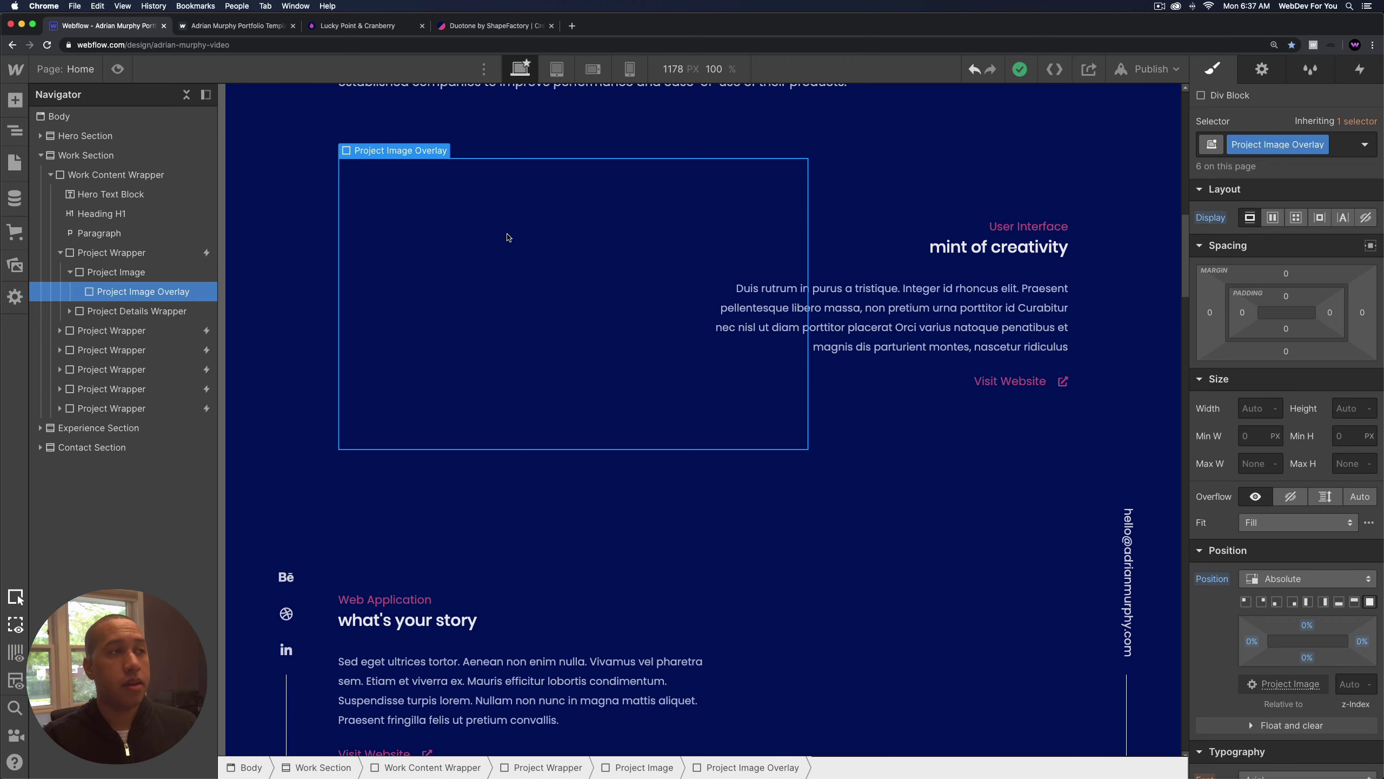
left_click(1366, 217)
Select the last Project Wrapper, newyork magazine, and set its display to flex.
scroll(504, 230, "down", 2)
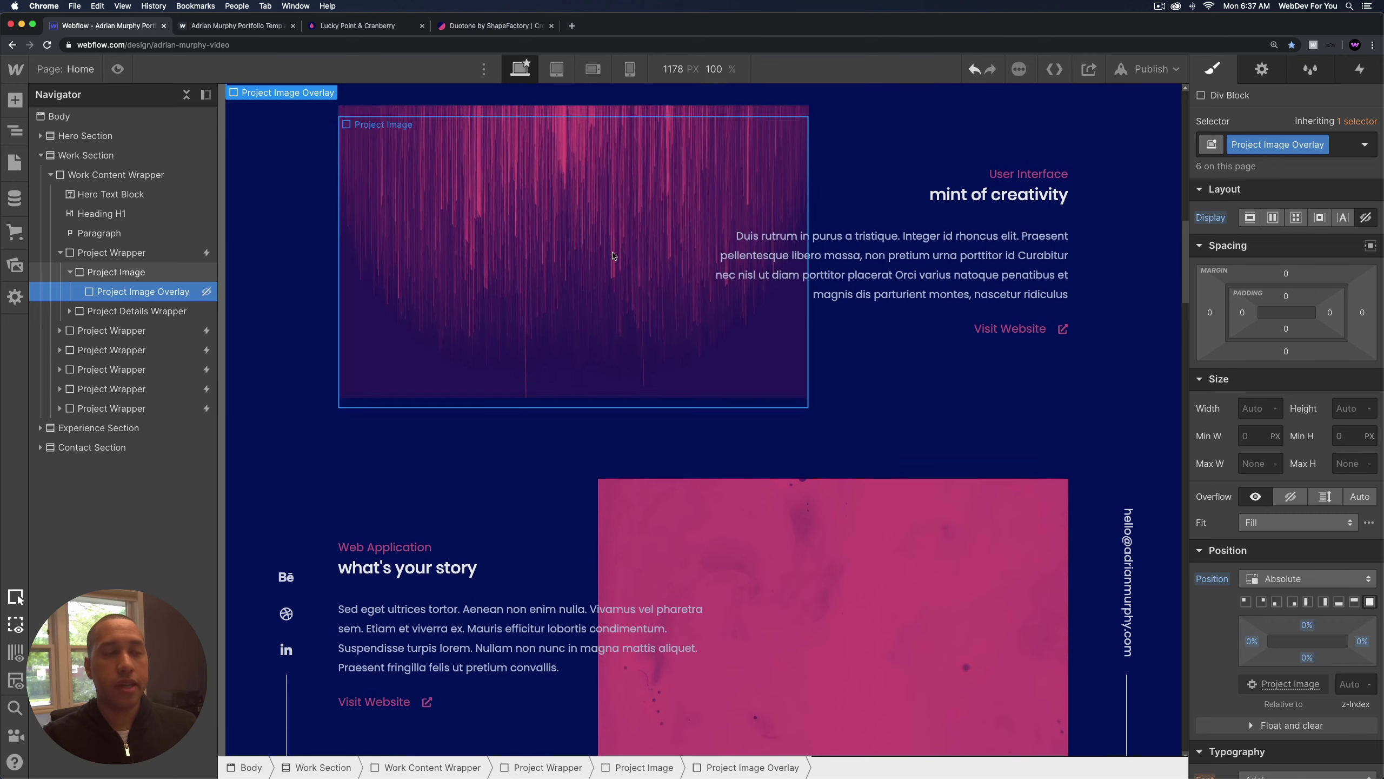
scroll(504, 230, "down", 10)
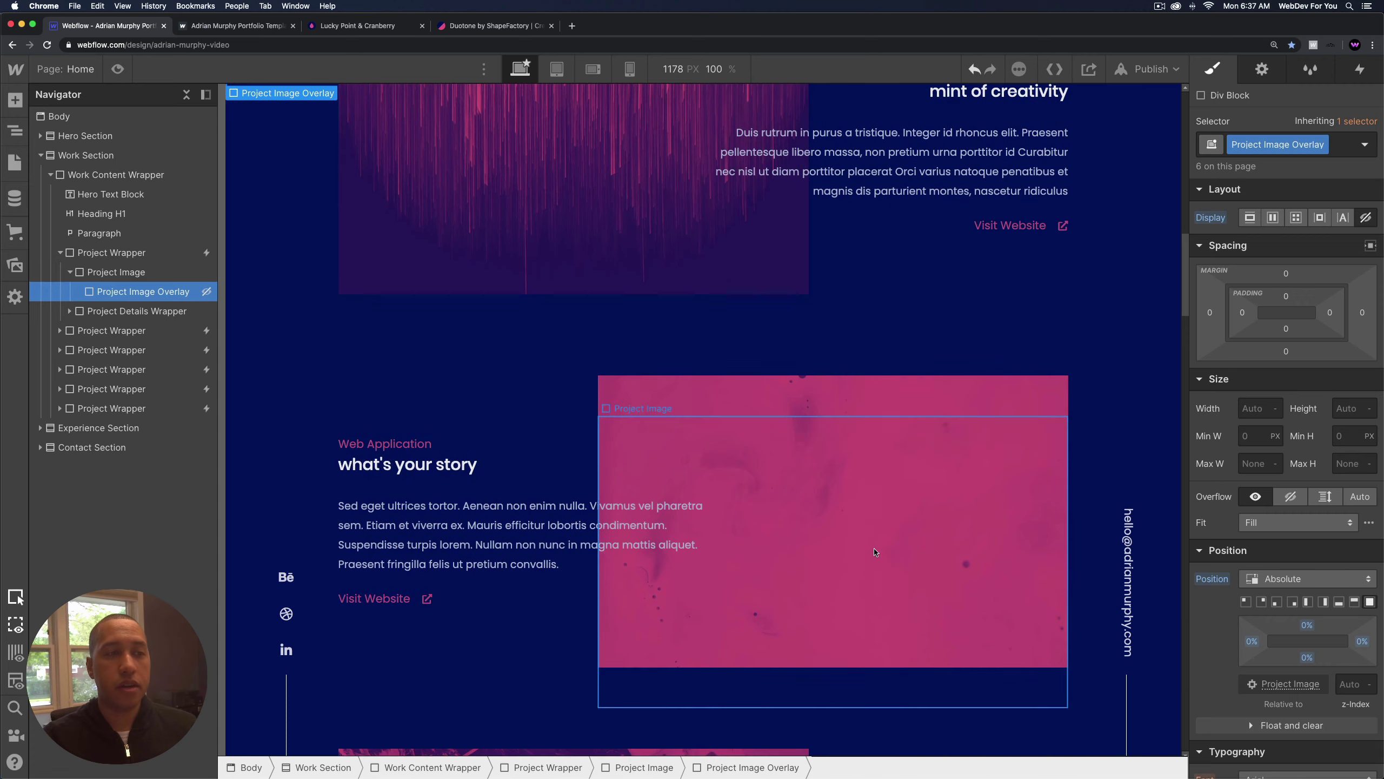
scroll(634, 568, "down", 15)
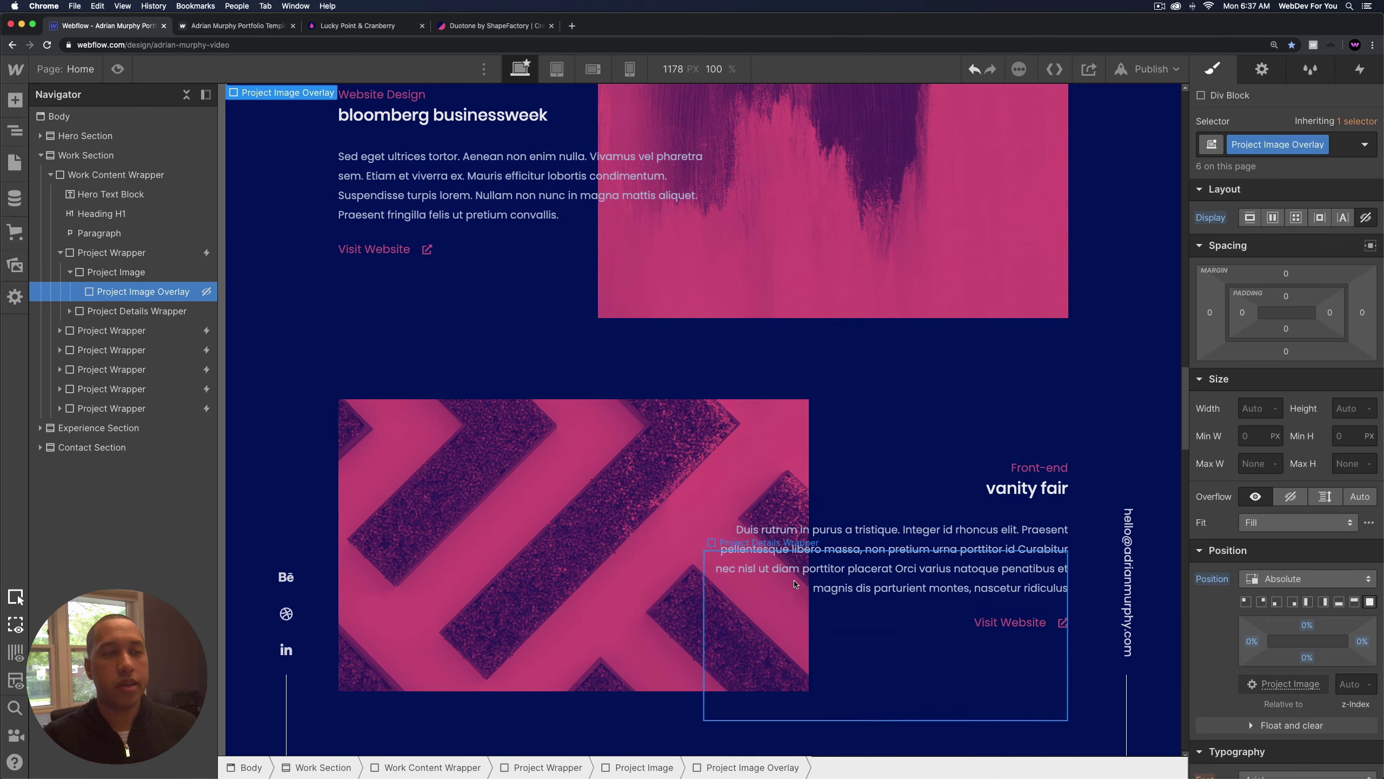
scroll(650, 576, "down", 8)
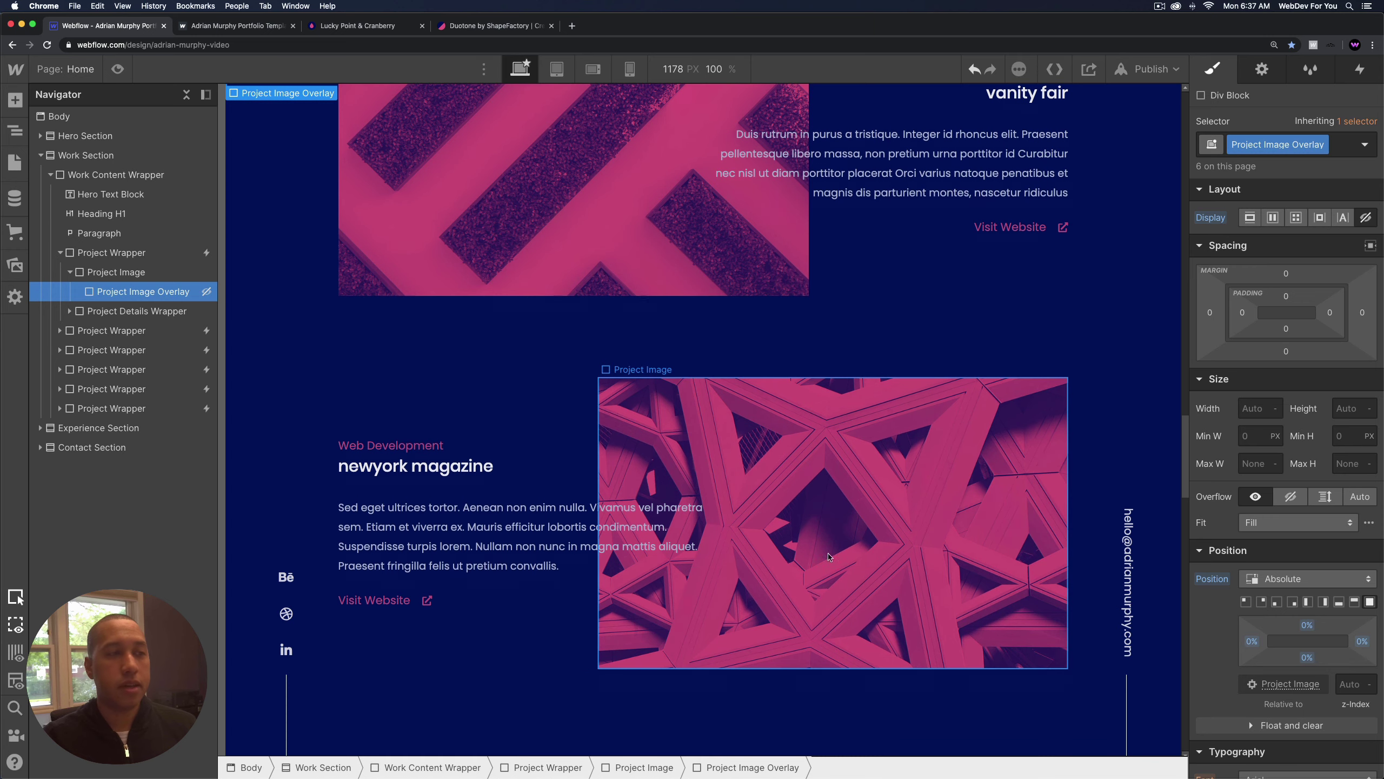
left_click(480, 638)
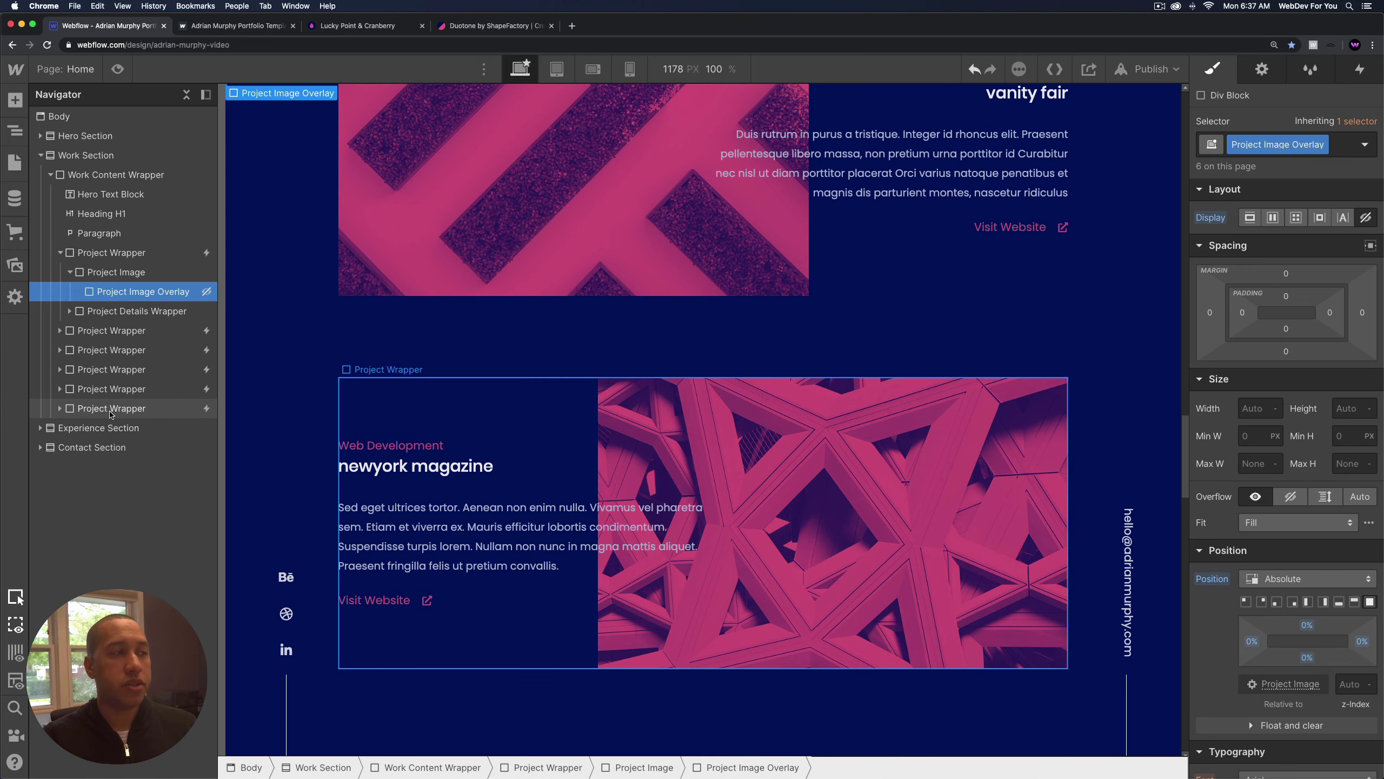
left_click(1273, 240)
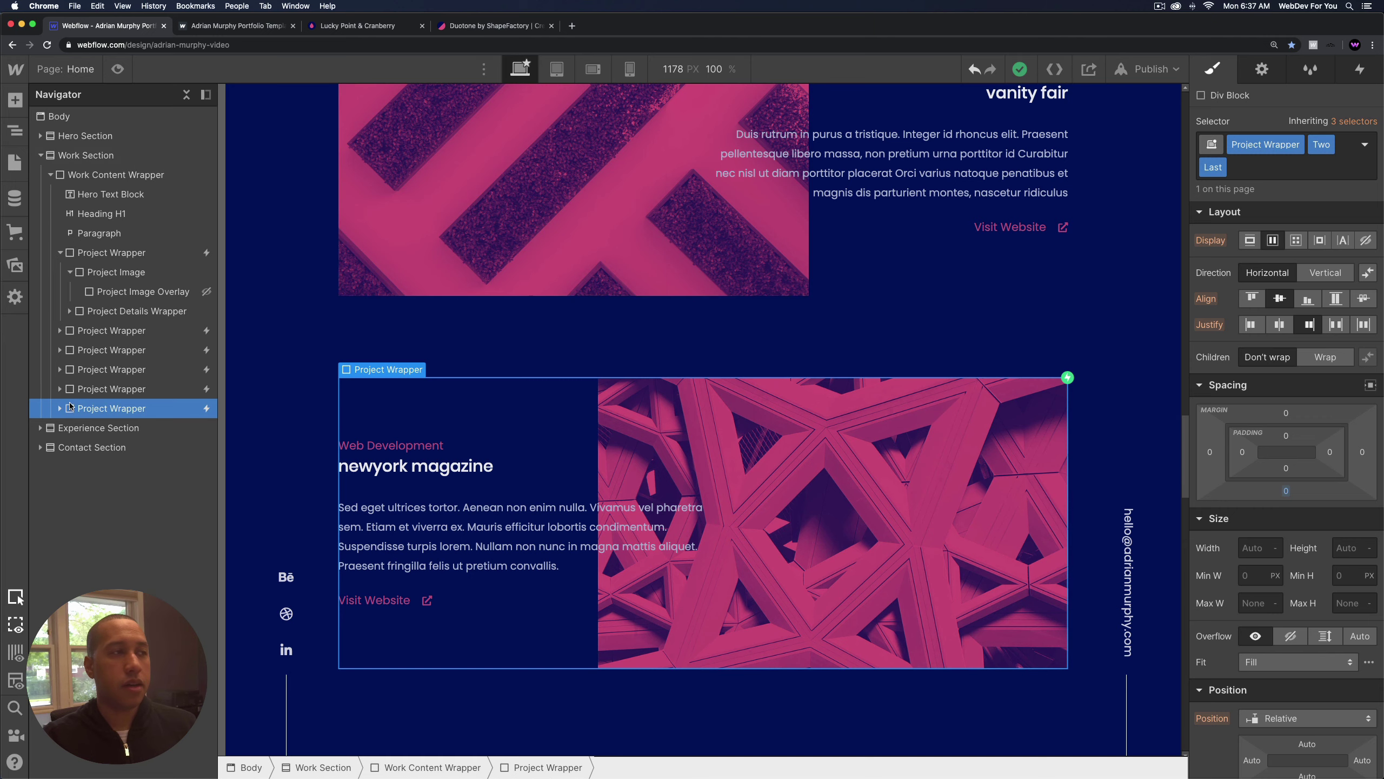
Copy the vanity fair Project Wrapper and paste it into Work Content Wrapper.
left_click(125, 389)
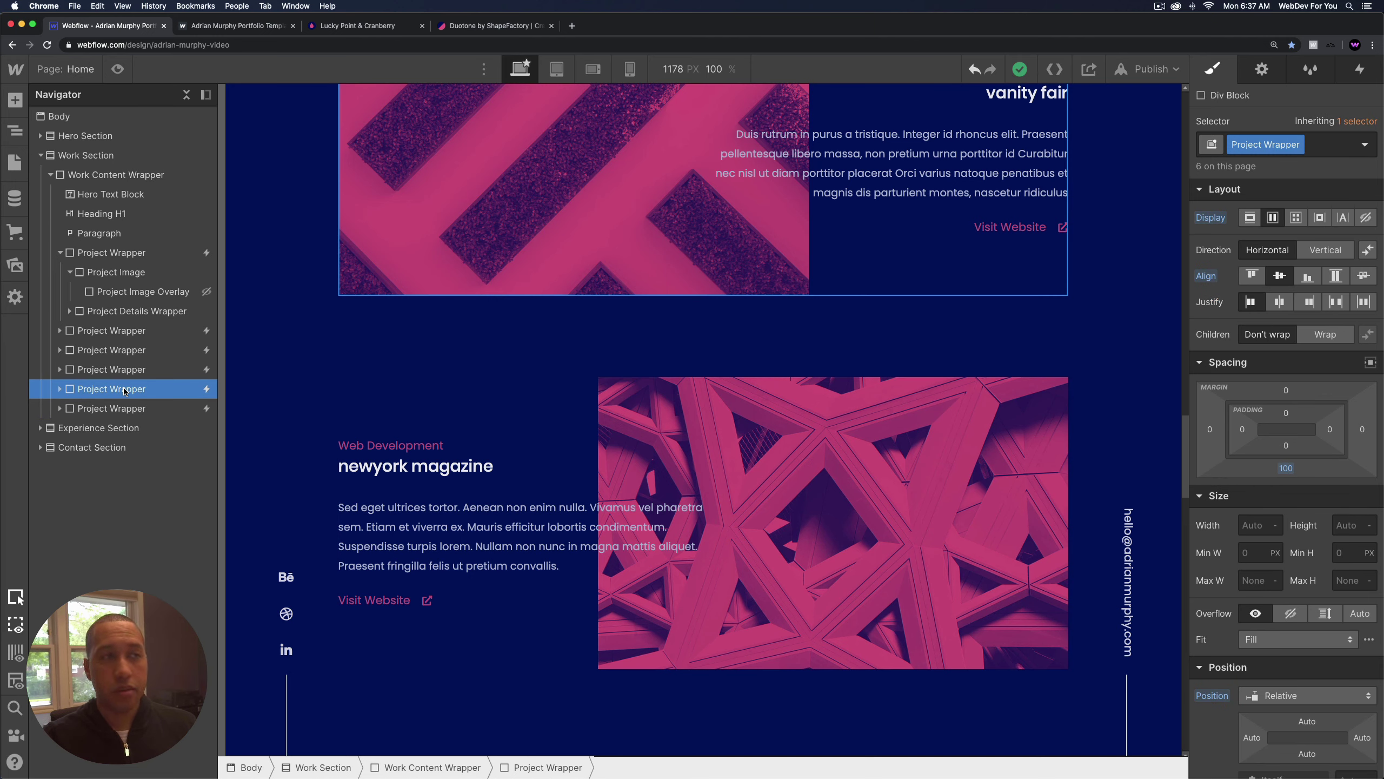
key("super+c")
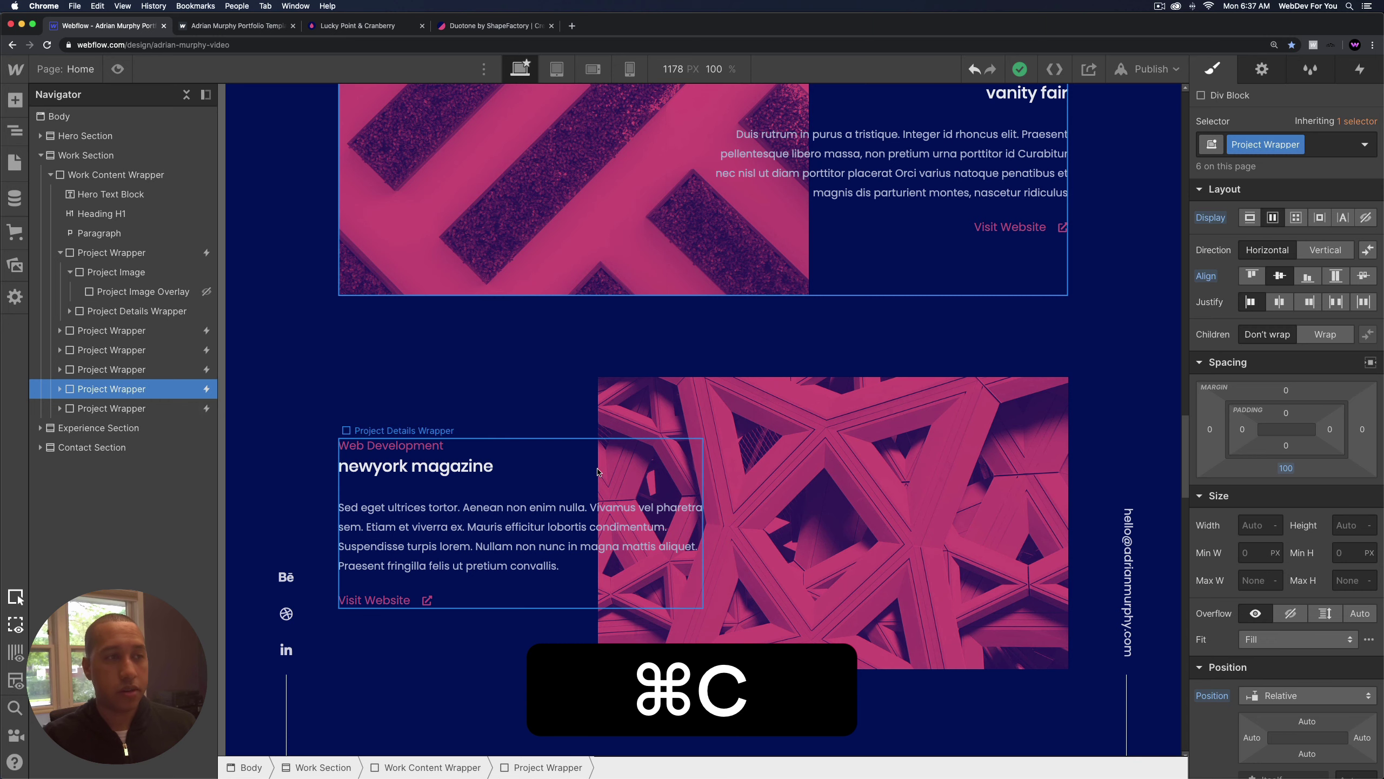
scroll(331, 409, "down", 3)
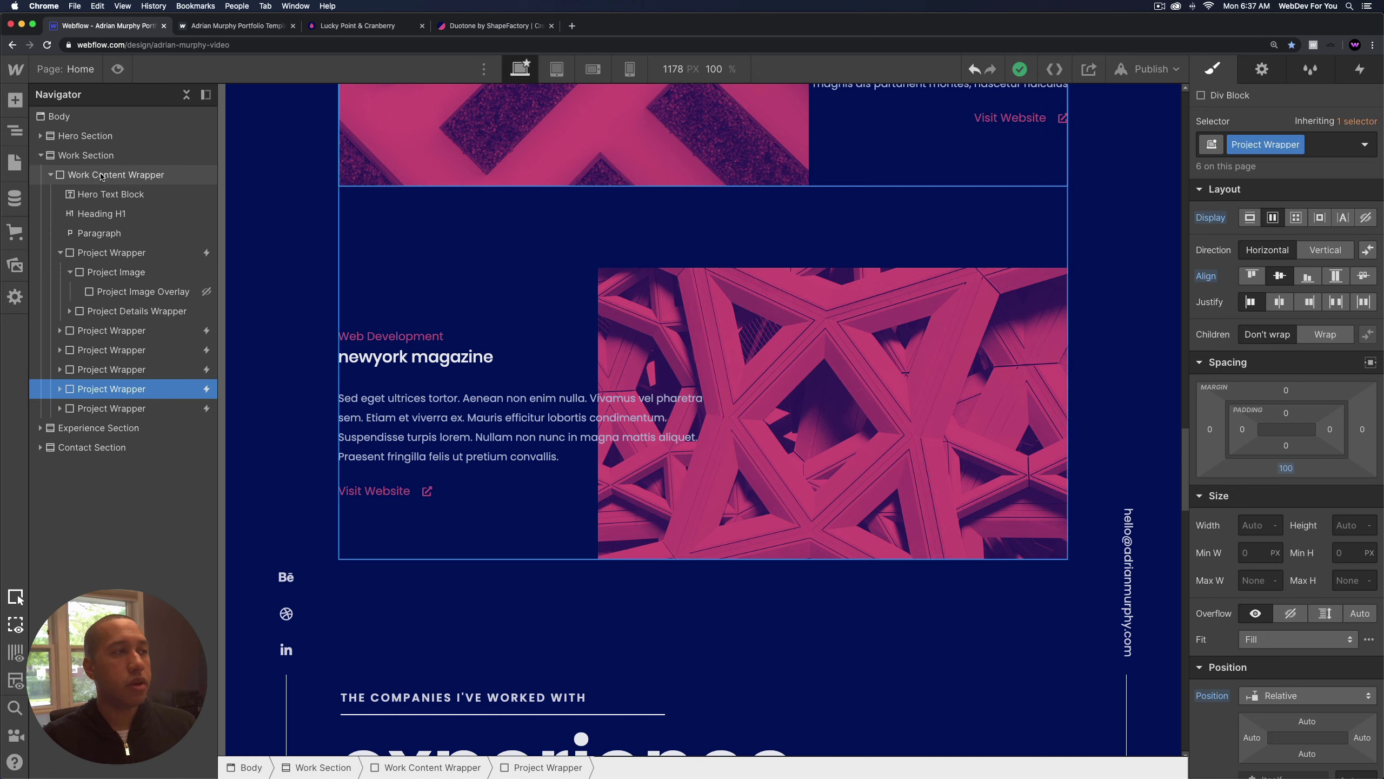
left_click(133, 178)
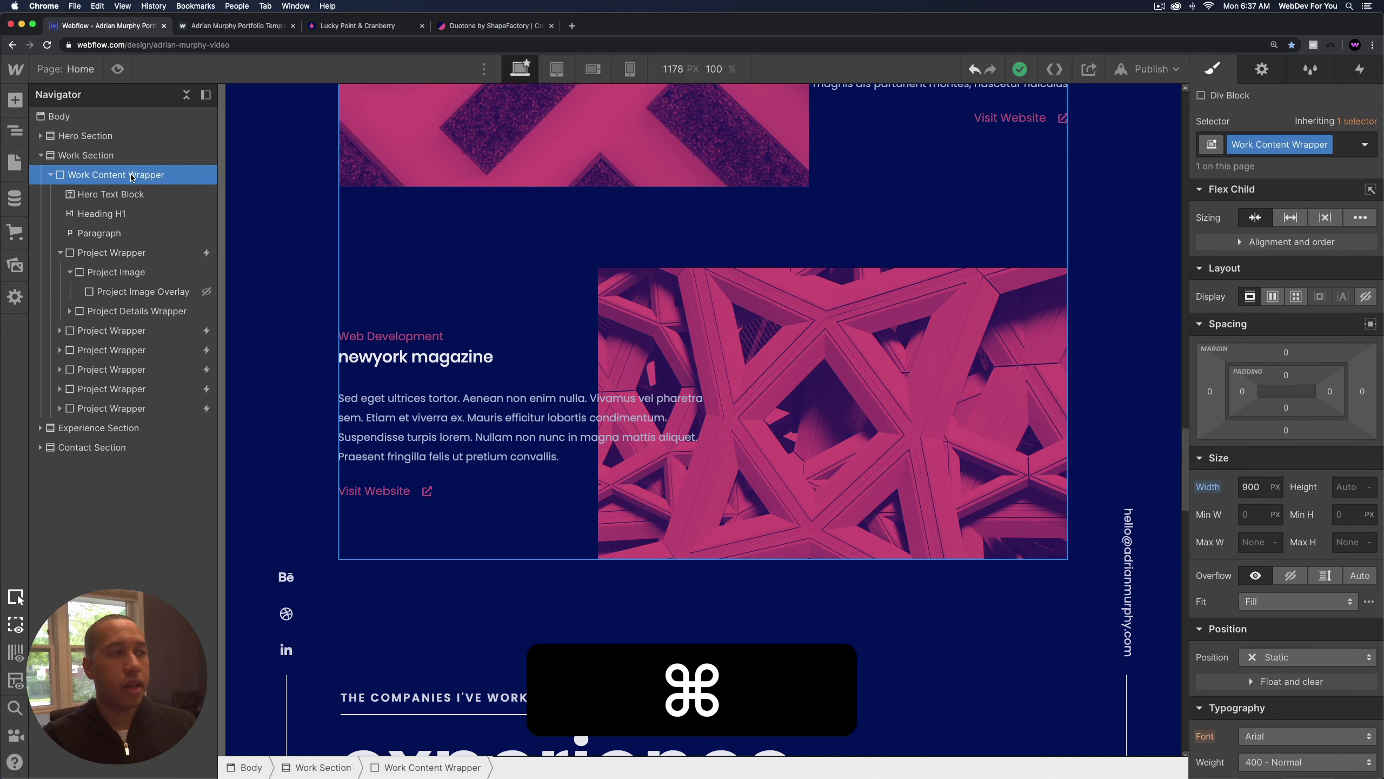
key("super+v")
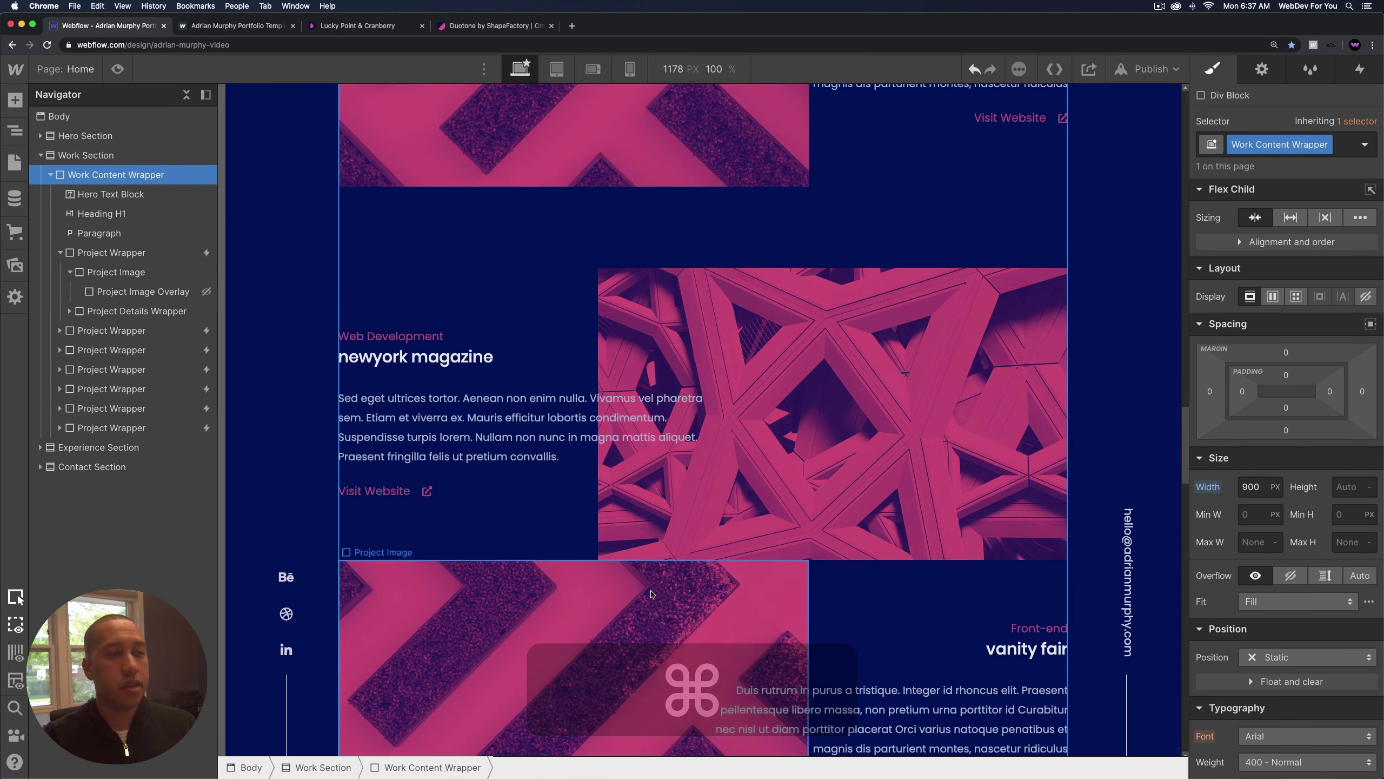
scroll(655, 589, "down", 1)
scroll(655, 588, "down", 2)
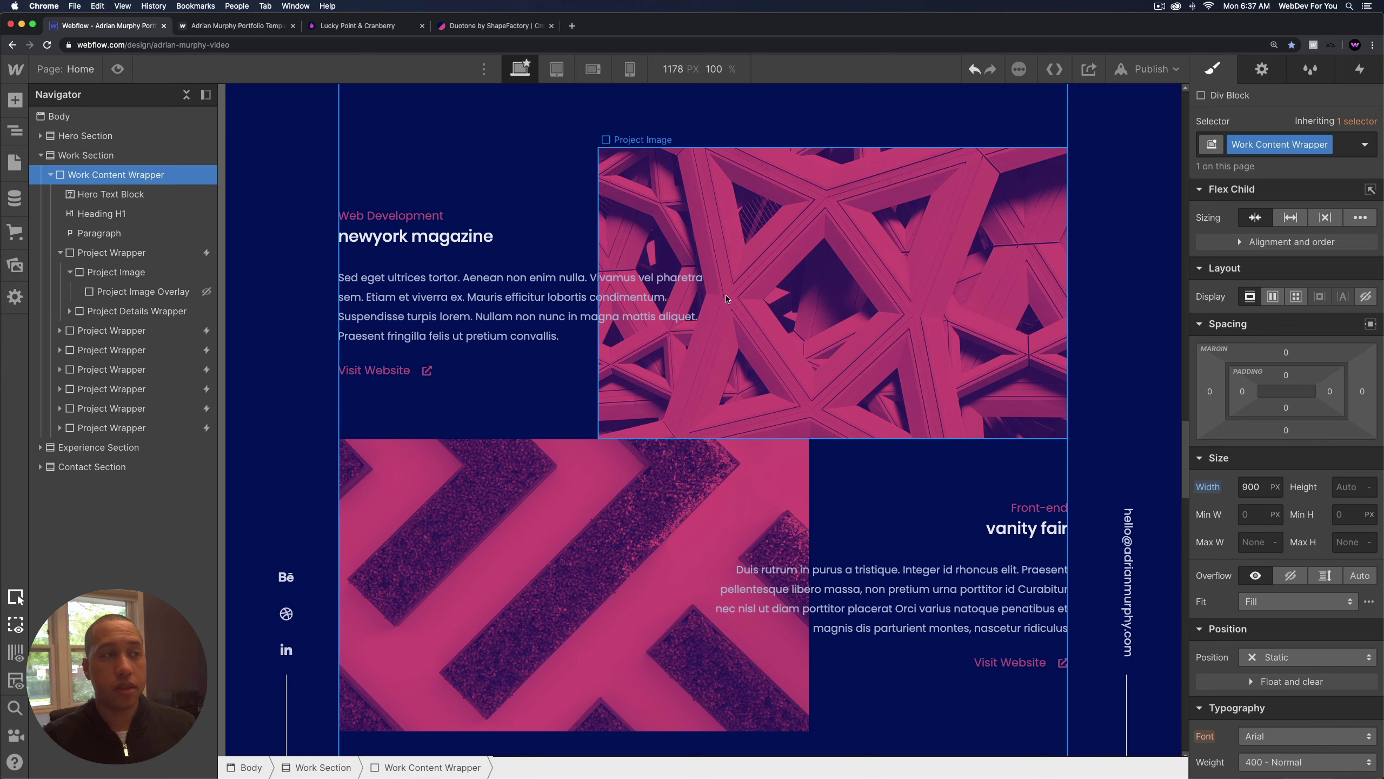
Remove the Last combo class from the newyork magazine project wrapper.
left_click(134, 412)
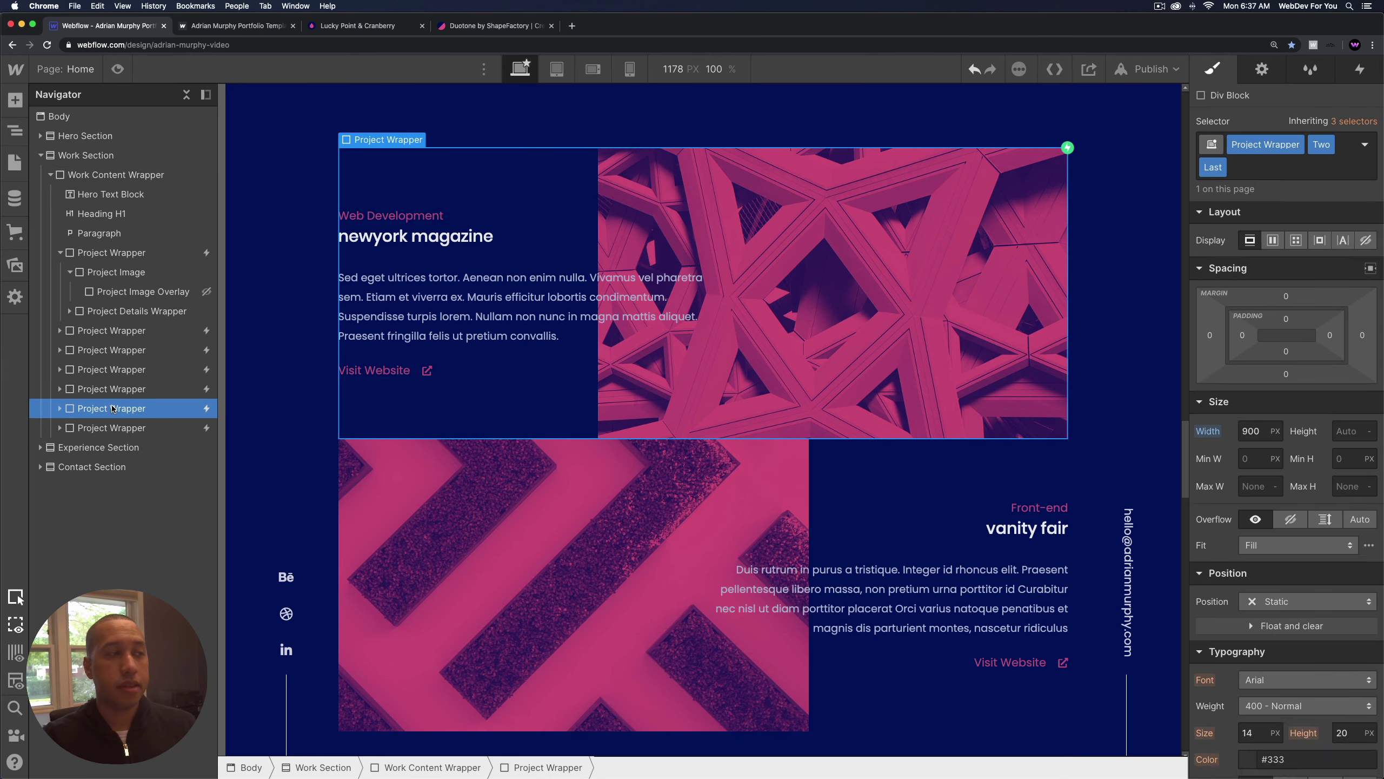
left_click(1221, 169)
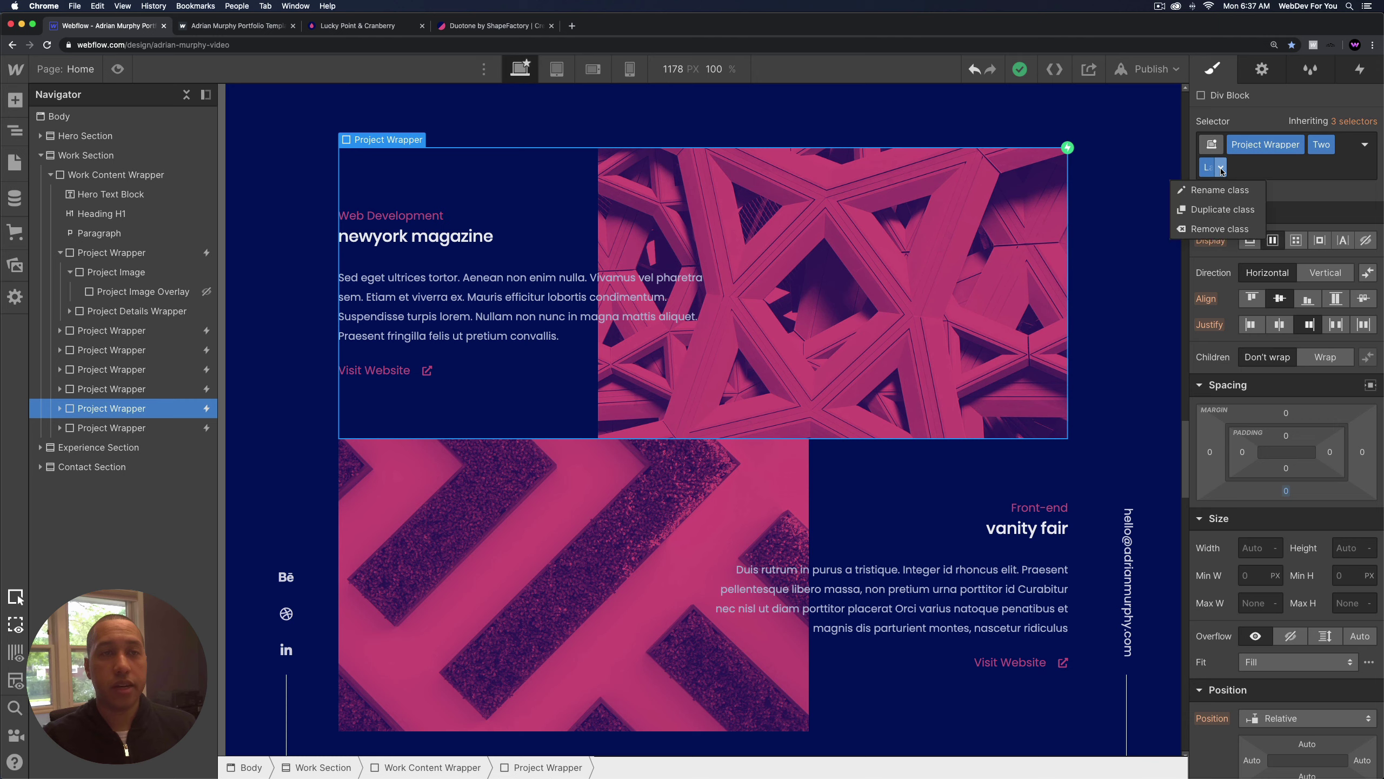
left_click(1220, 230)
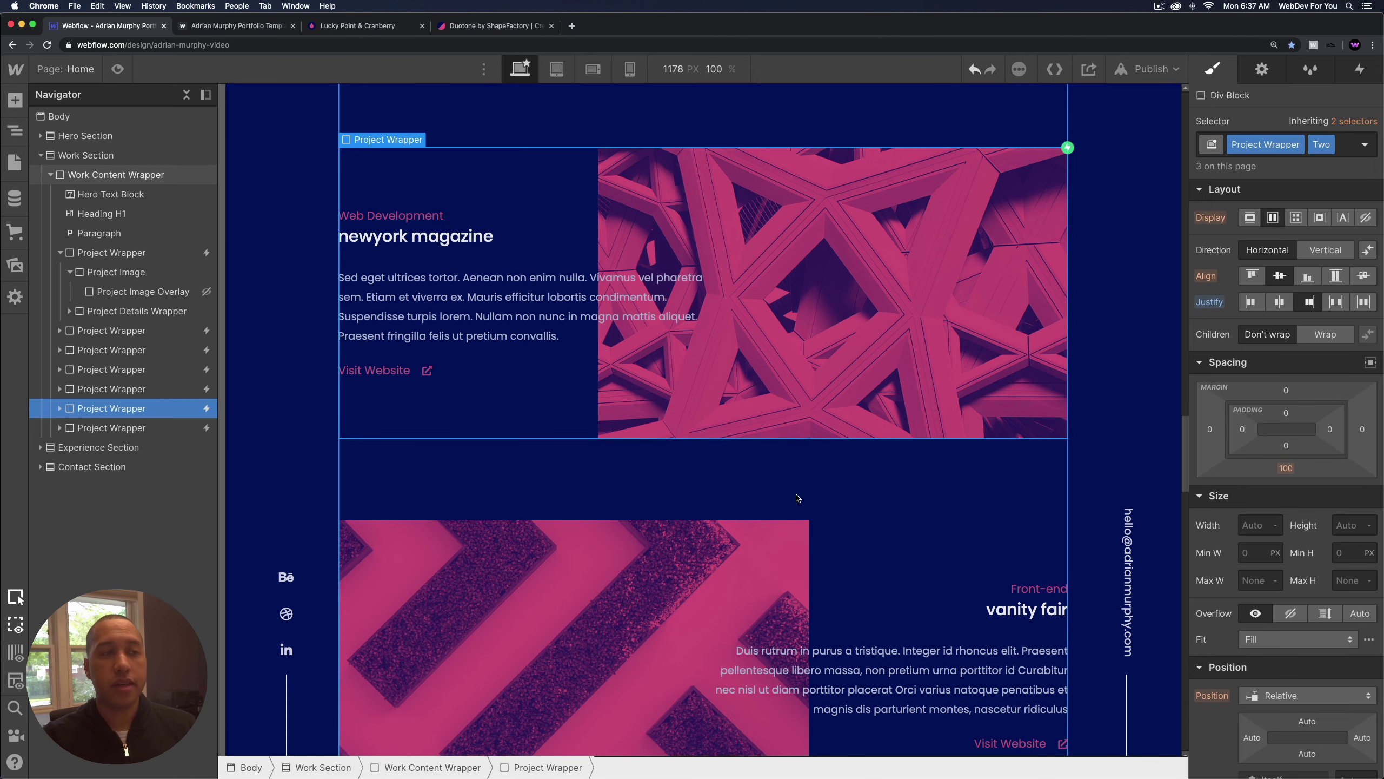
scroll(804, 497, "down", 4)
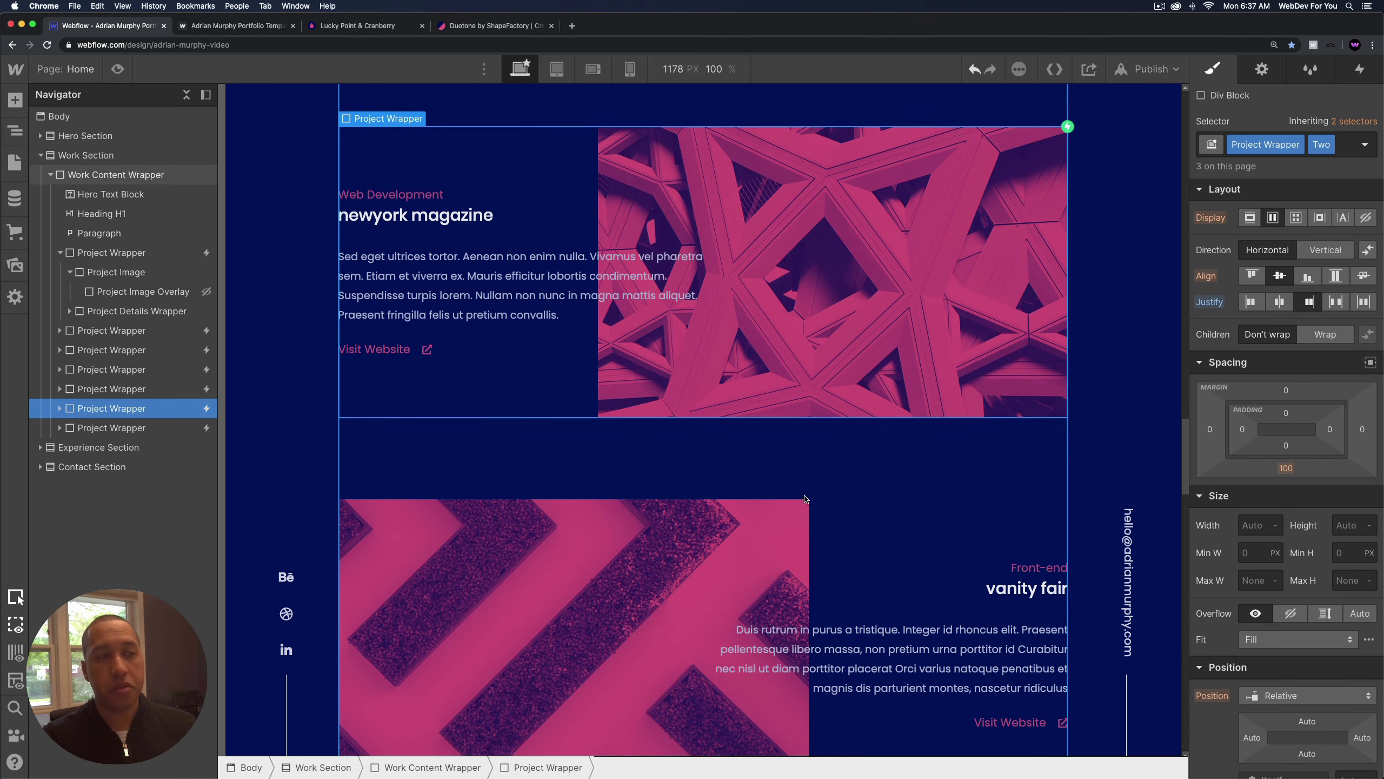
Give the pasted vanity fair project a Last combo class with 0 bottom margin.
left_click(141, 428)
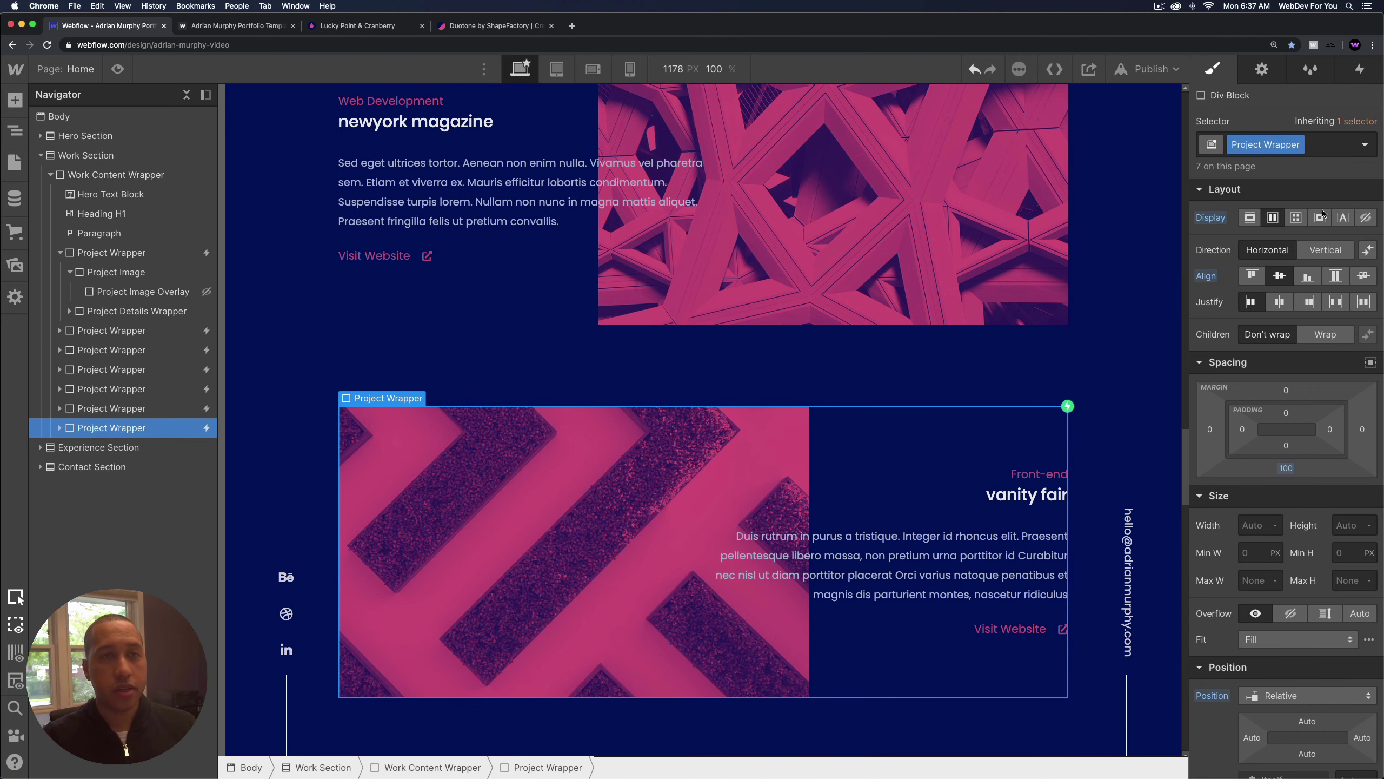
left_click(1323, 151)
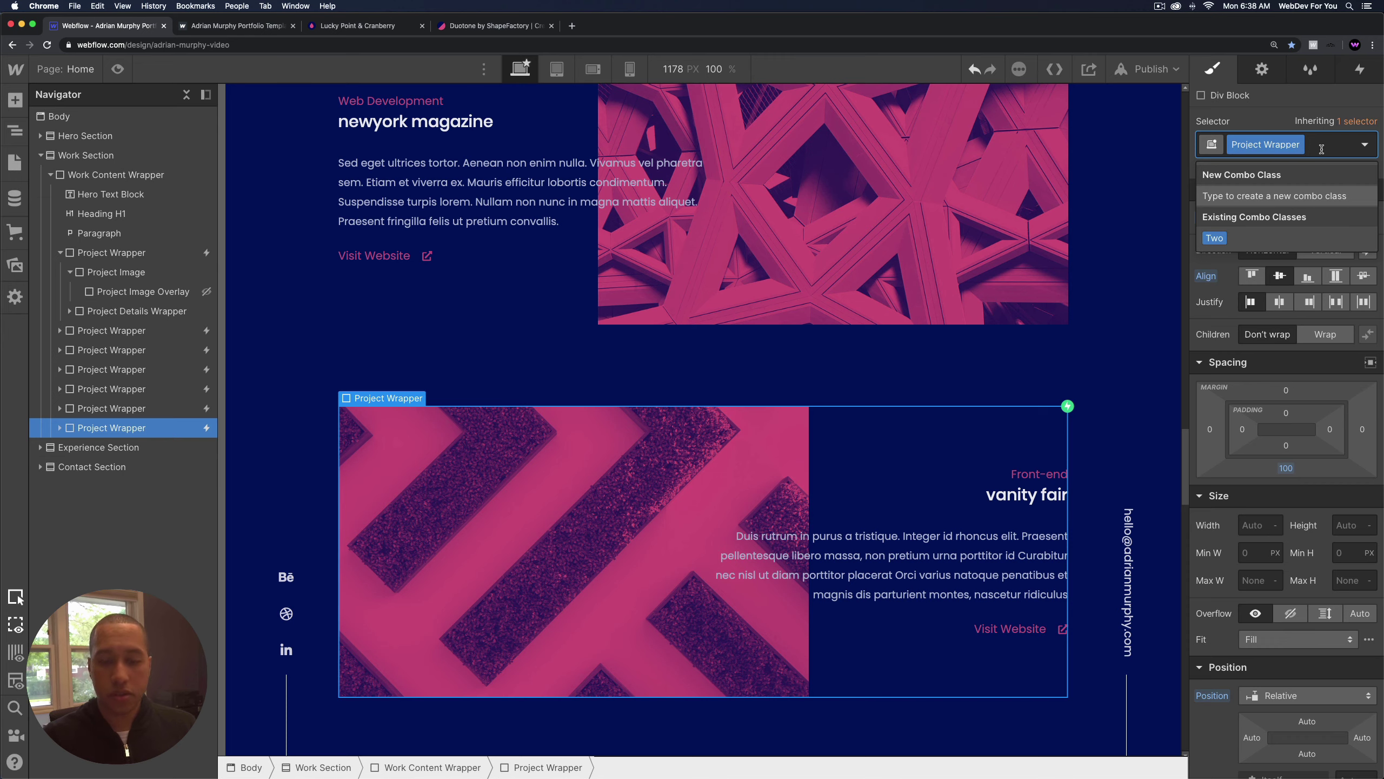
type("Last")
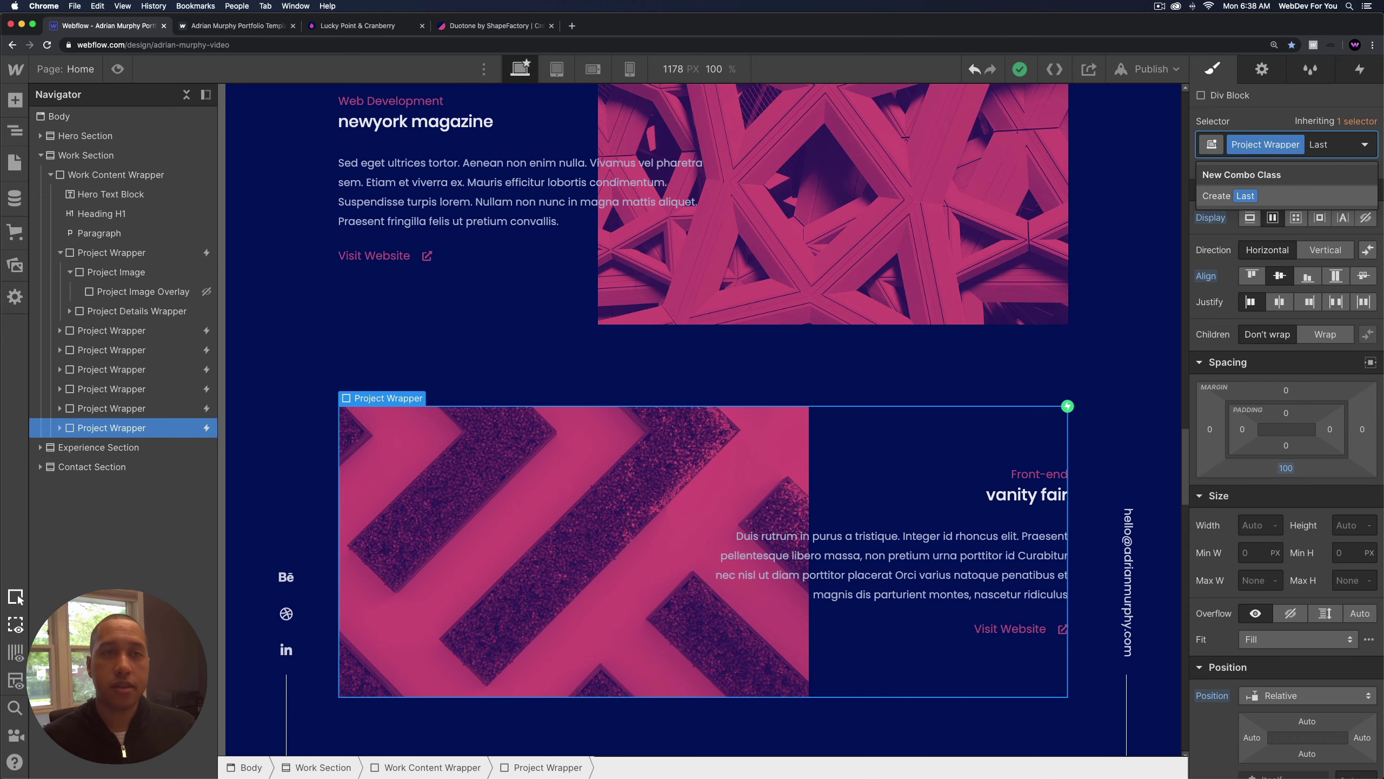
key("Return")
scroll(834, 487, "down", 5)
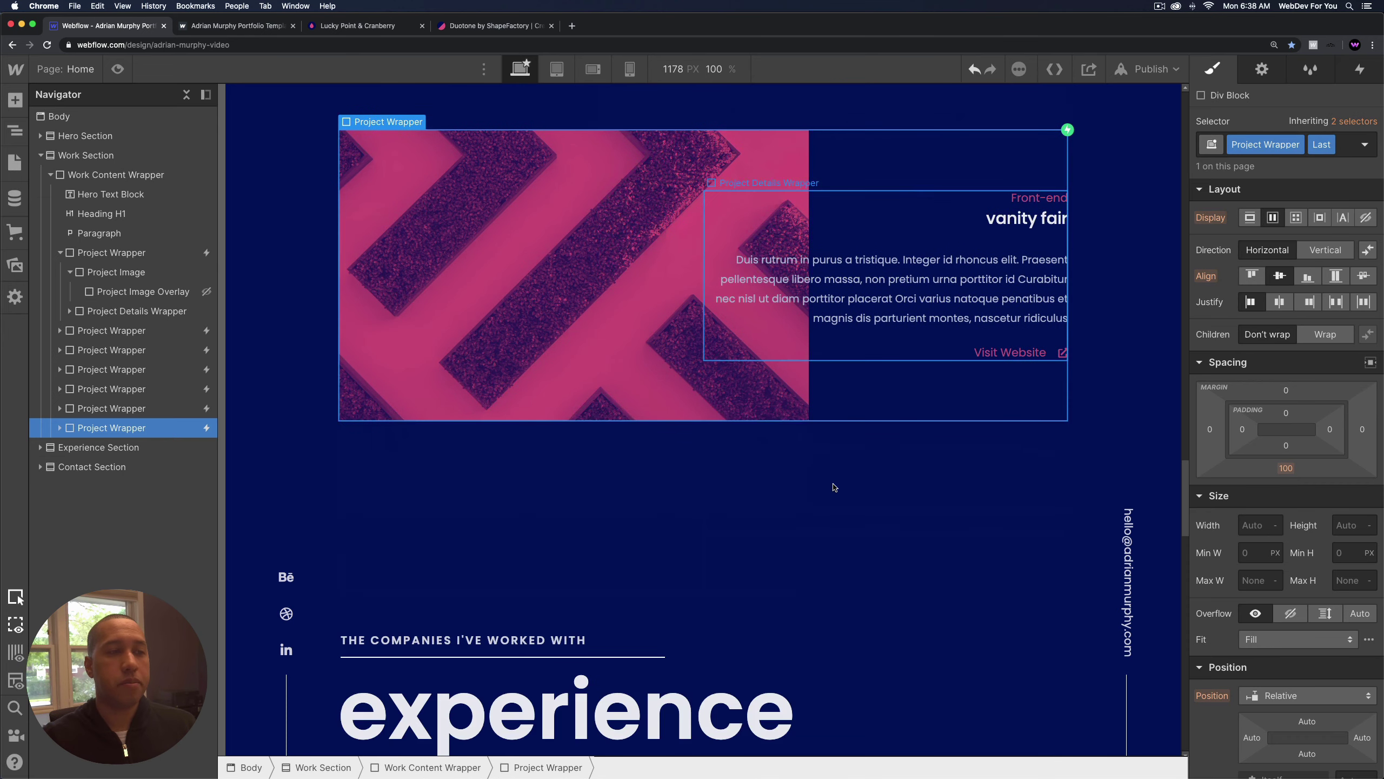
left_click(1287, 469)
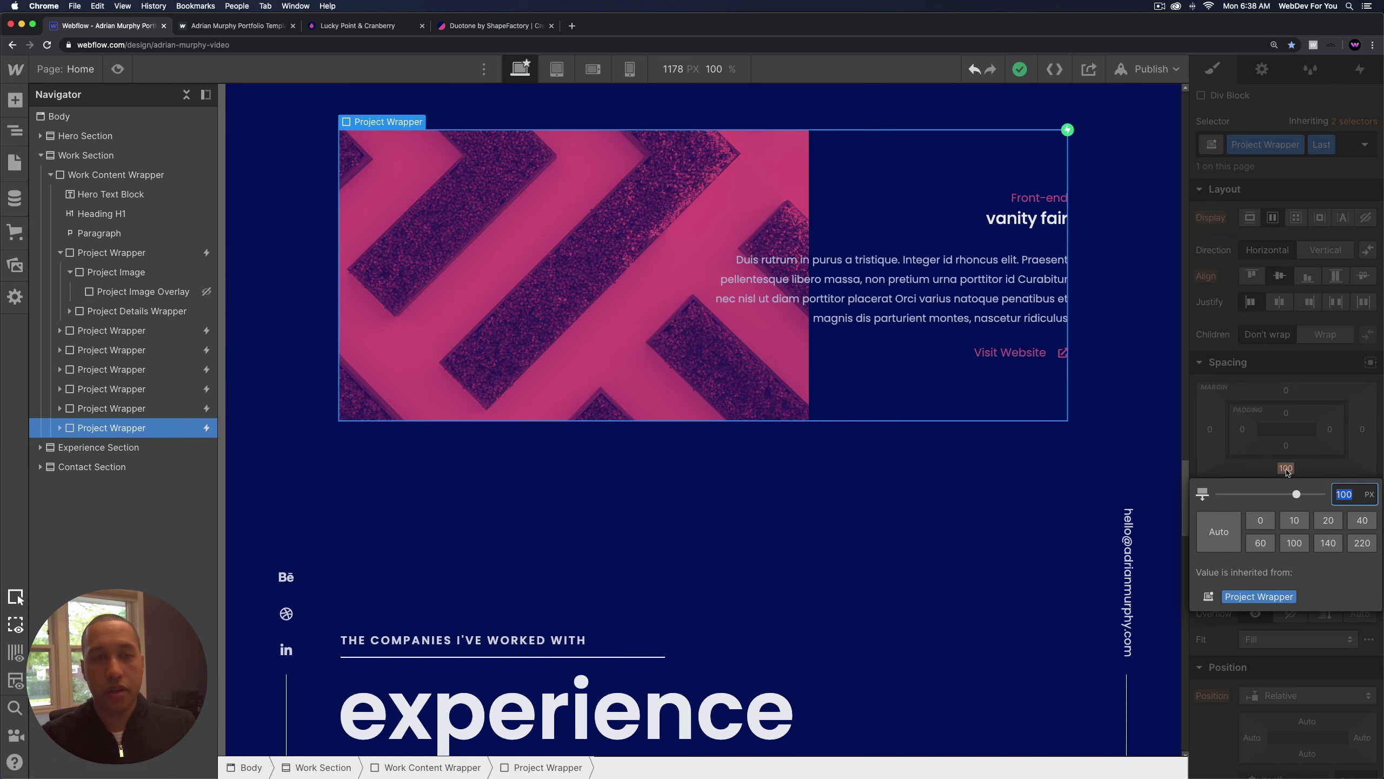
key("Return")
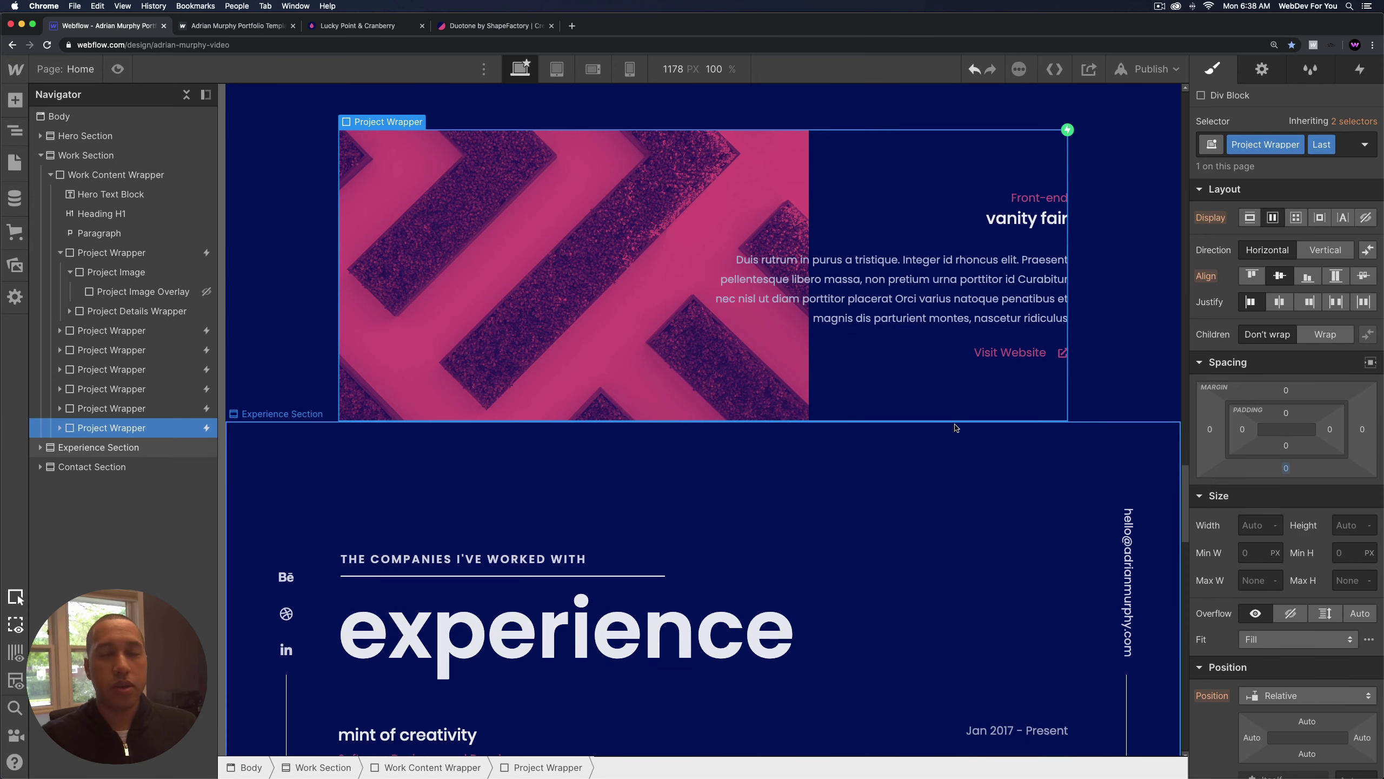
left_click(112, 407)
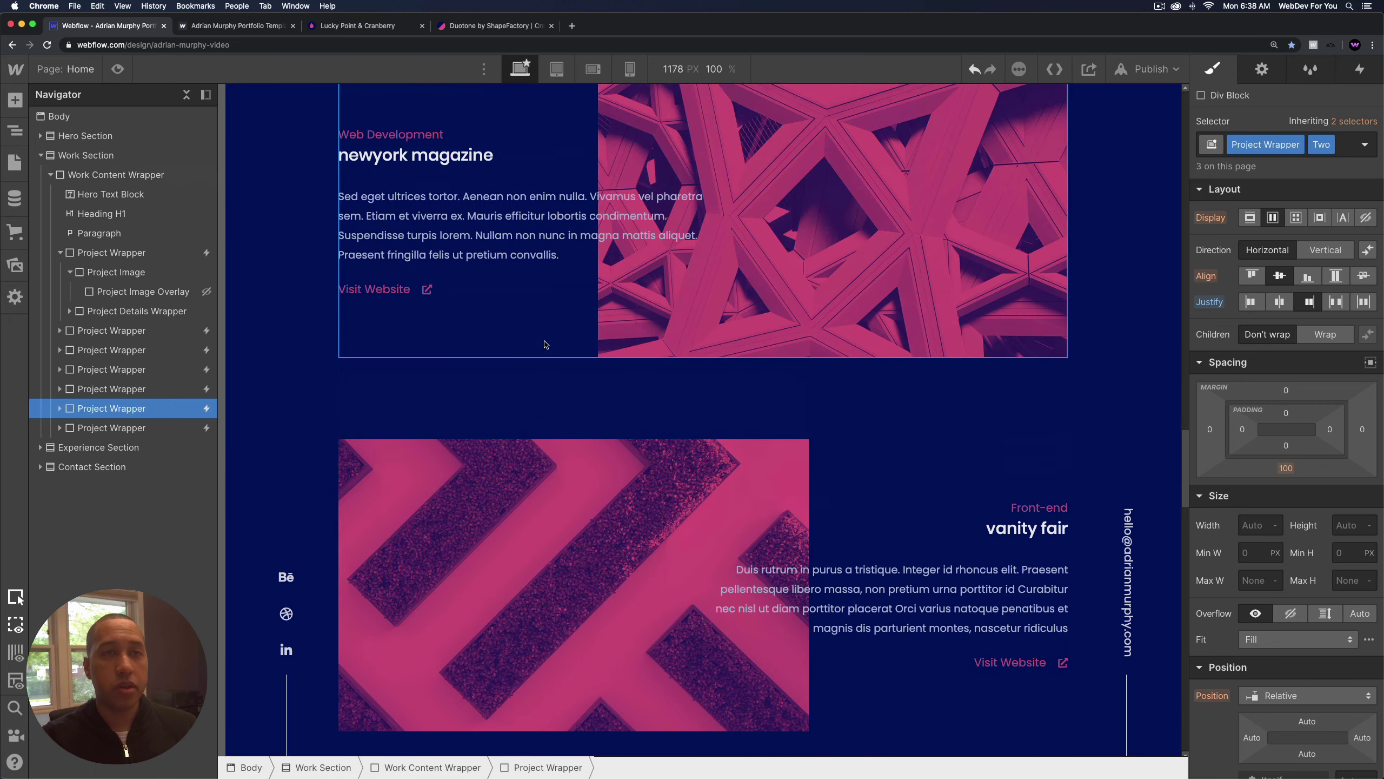
scroll(546, 344, "up", 6)
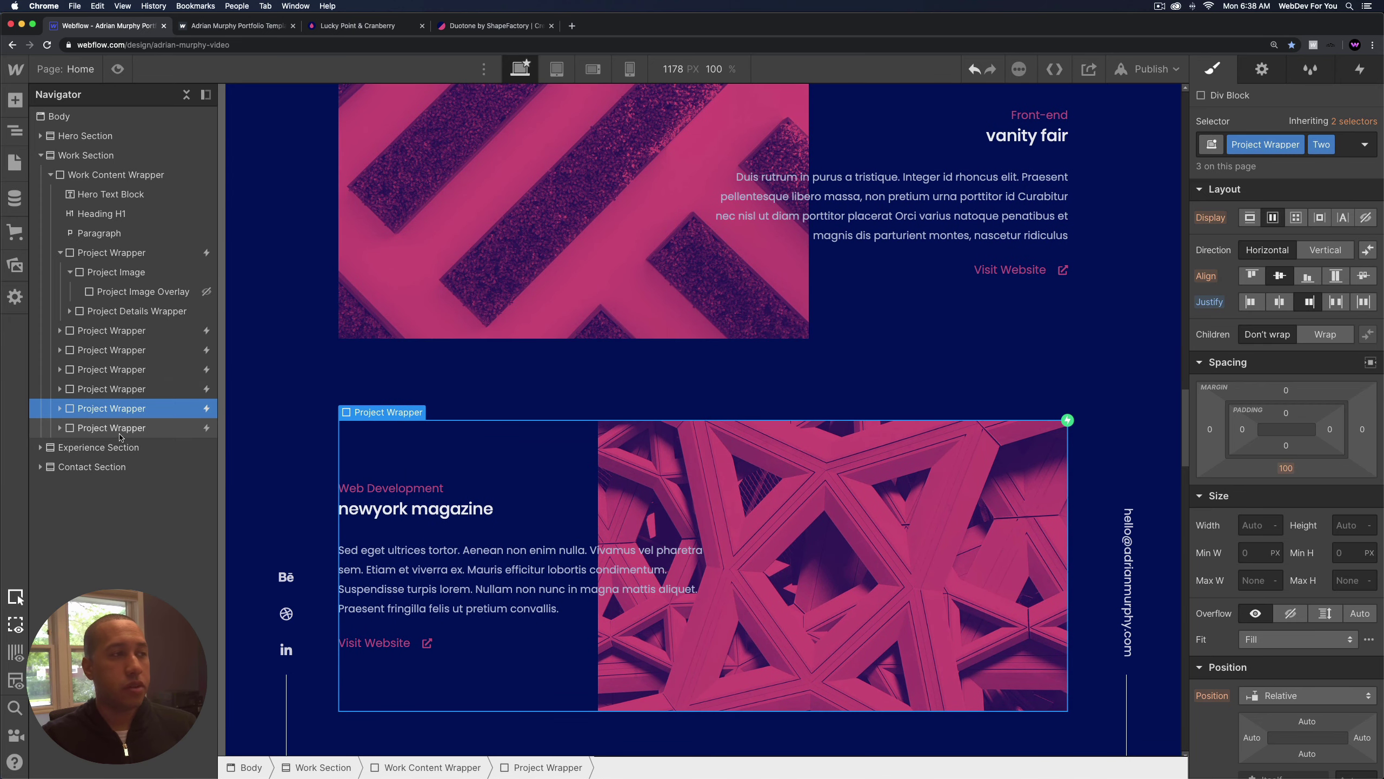
left_click(120, 430)
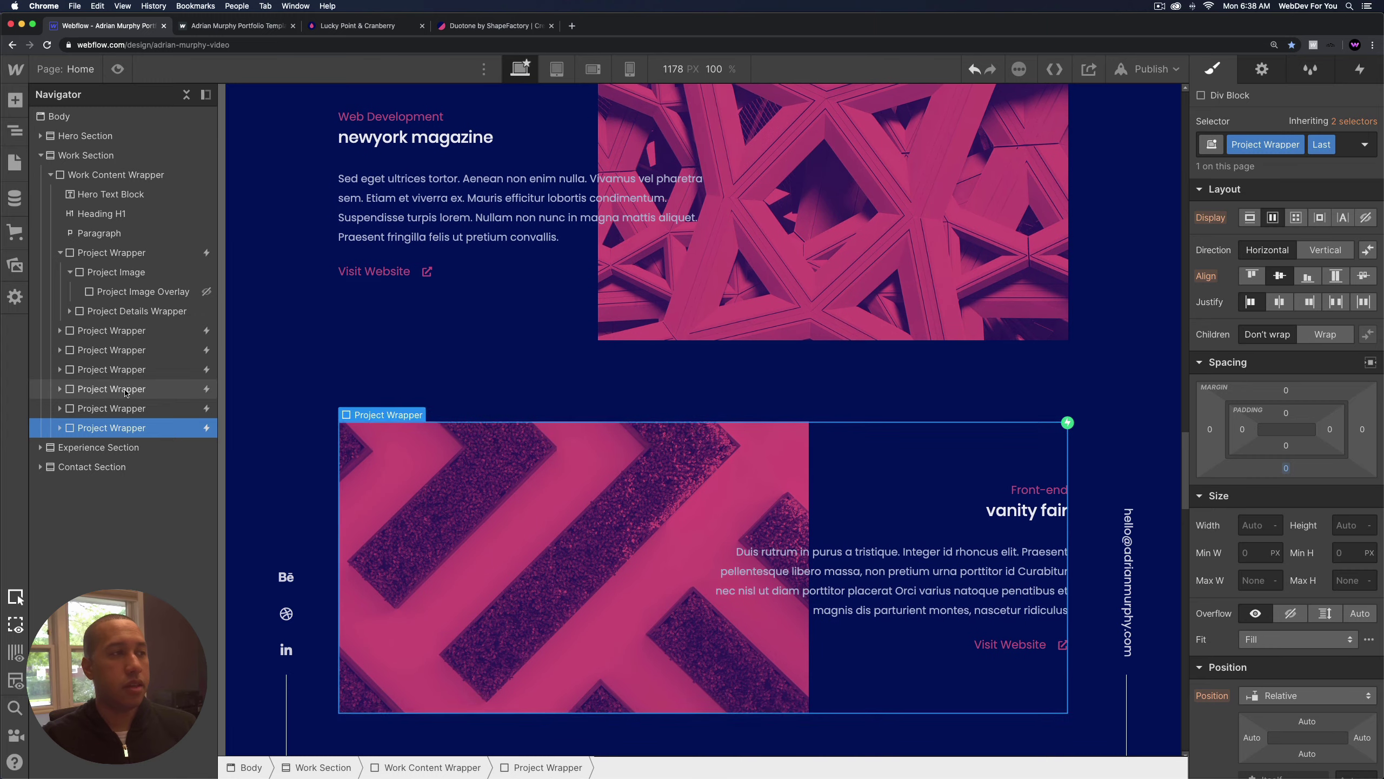
left_click(126, 391)
left_click(123, 410)
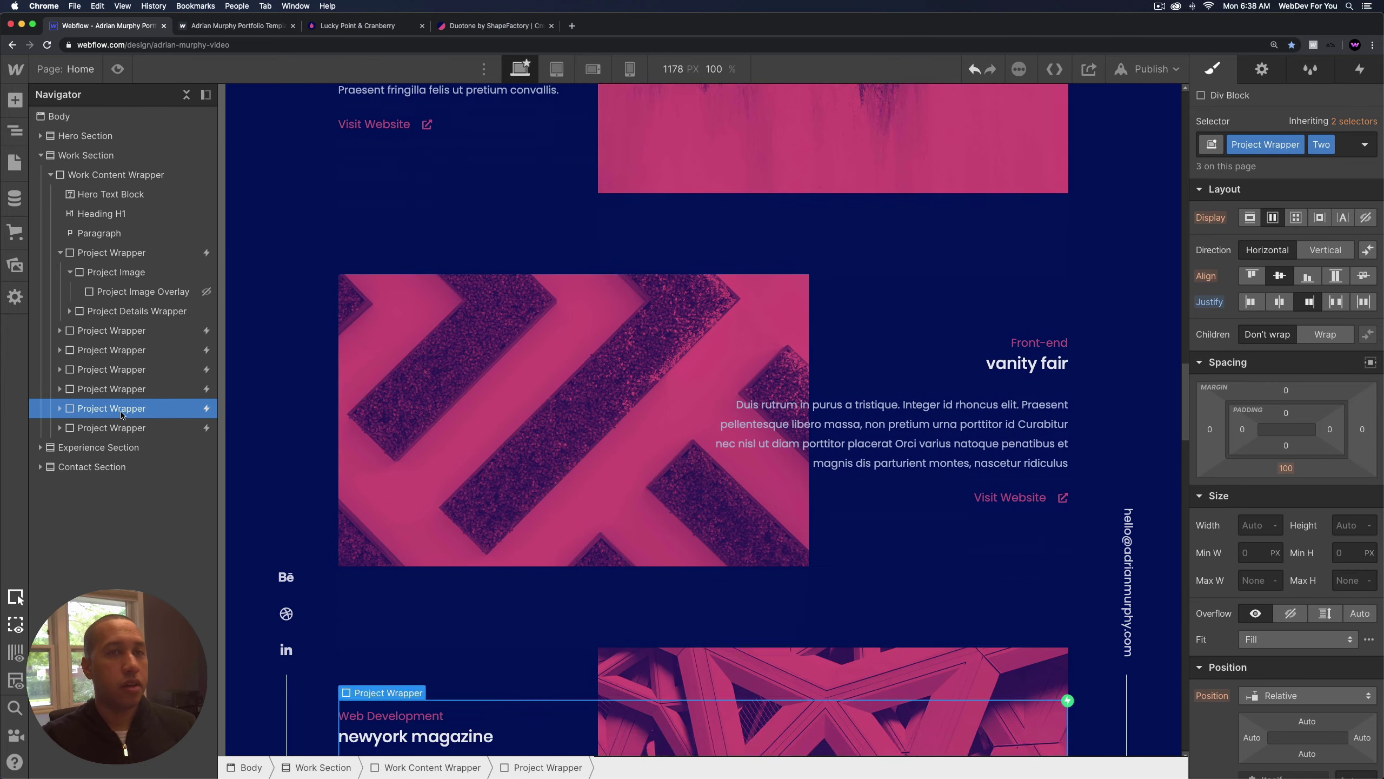
scroll(872, 380, "up", 3)
scroll(863, 375, "down", 3)
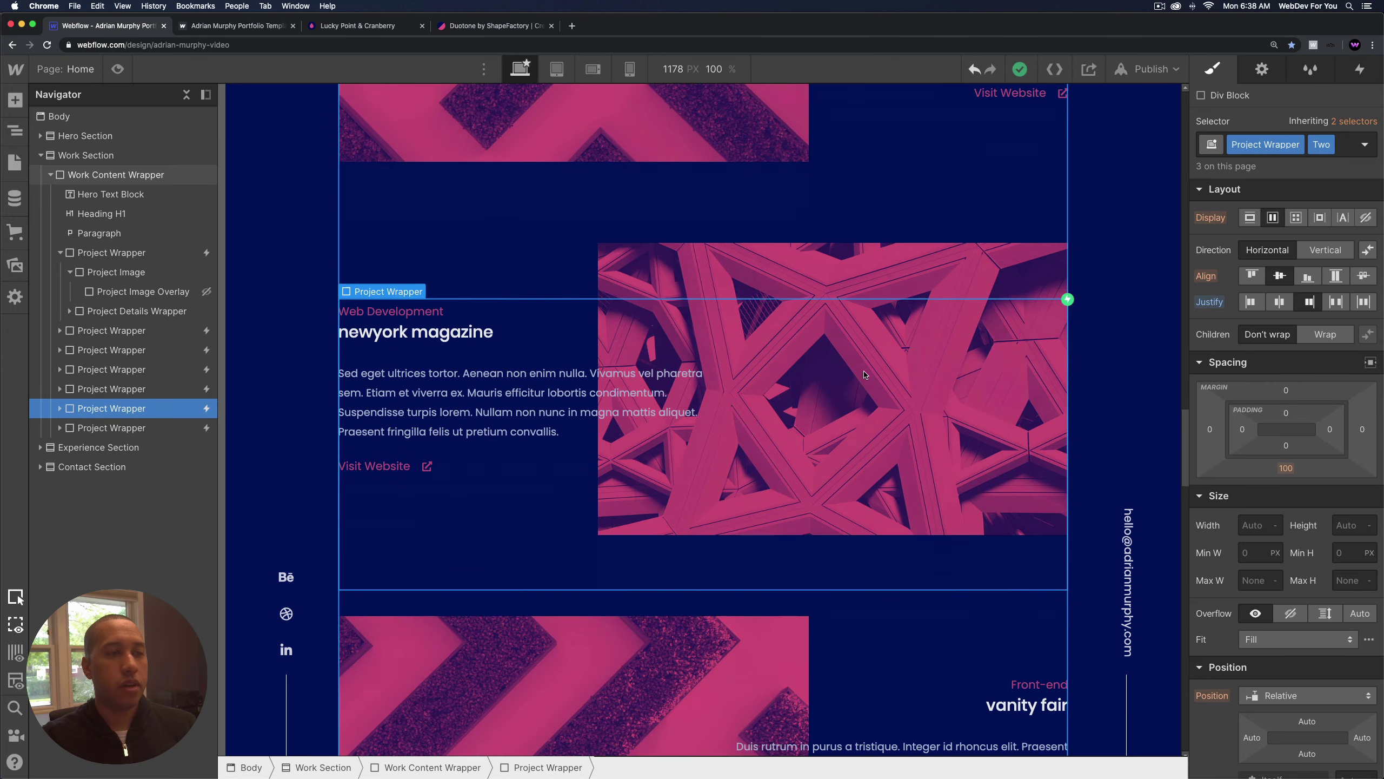
left_click(124, 390)
left_click(125, 370)
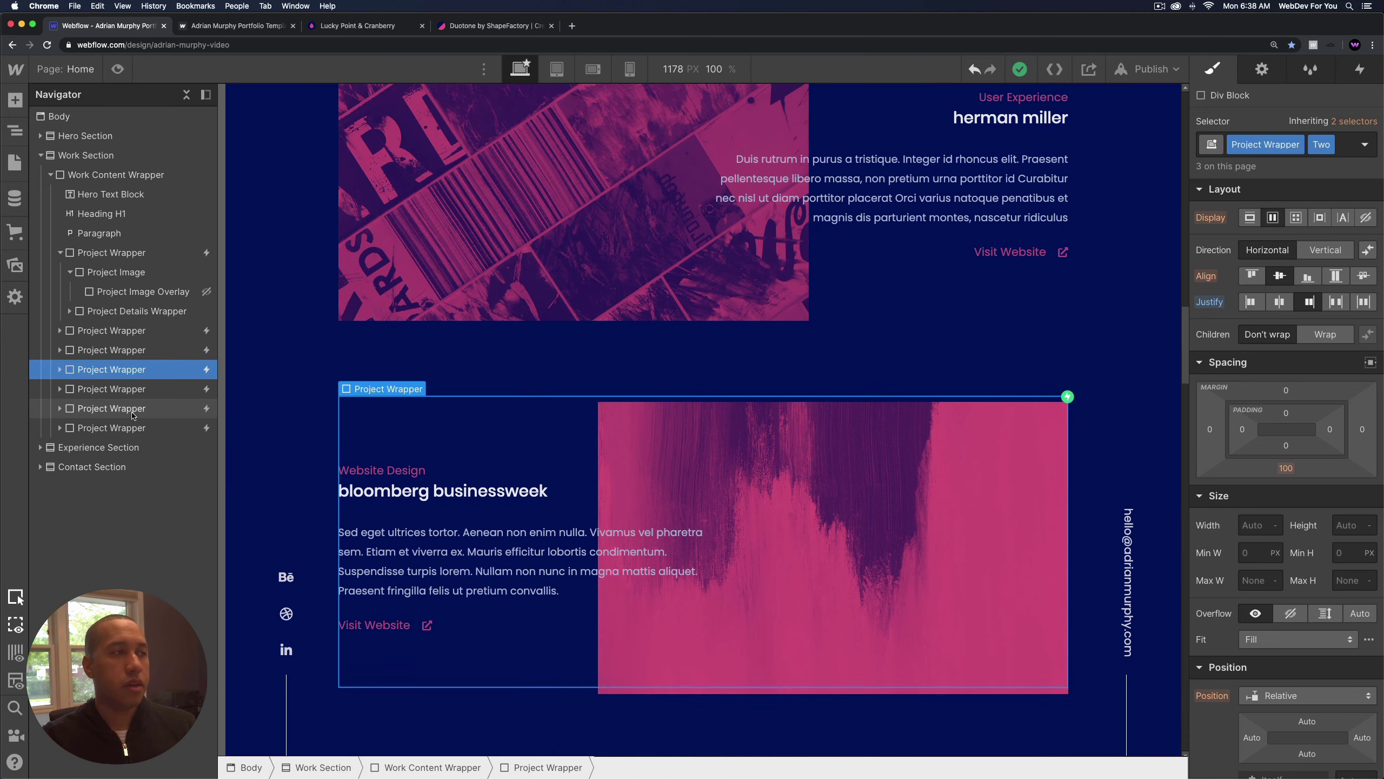
left_click(136, 415)
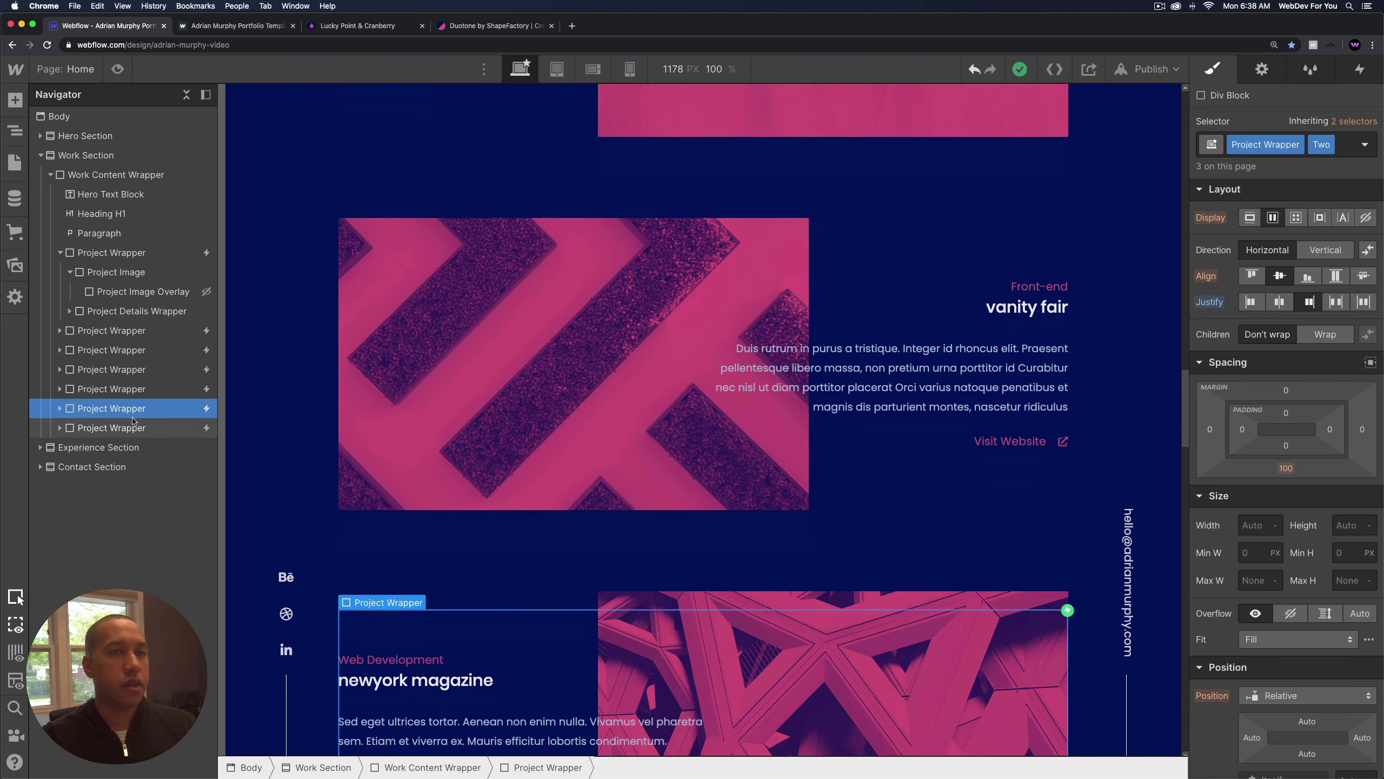
left_click(137, 419)
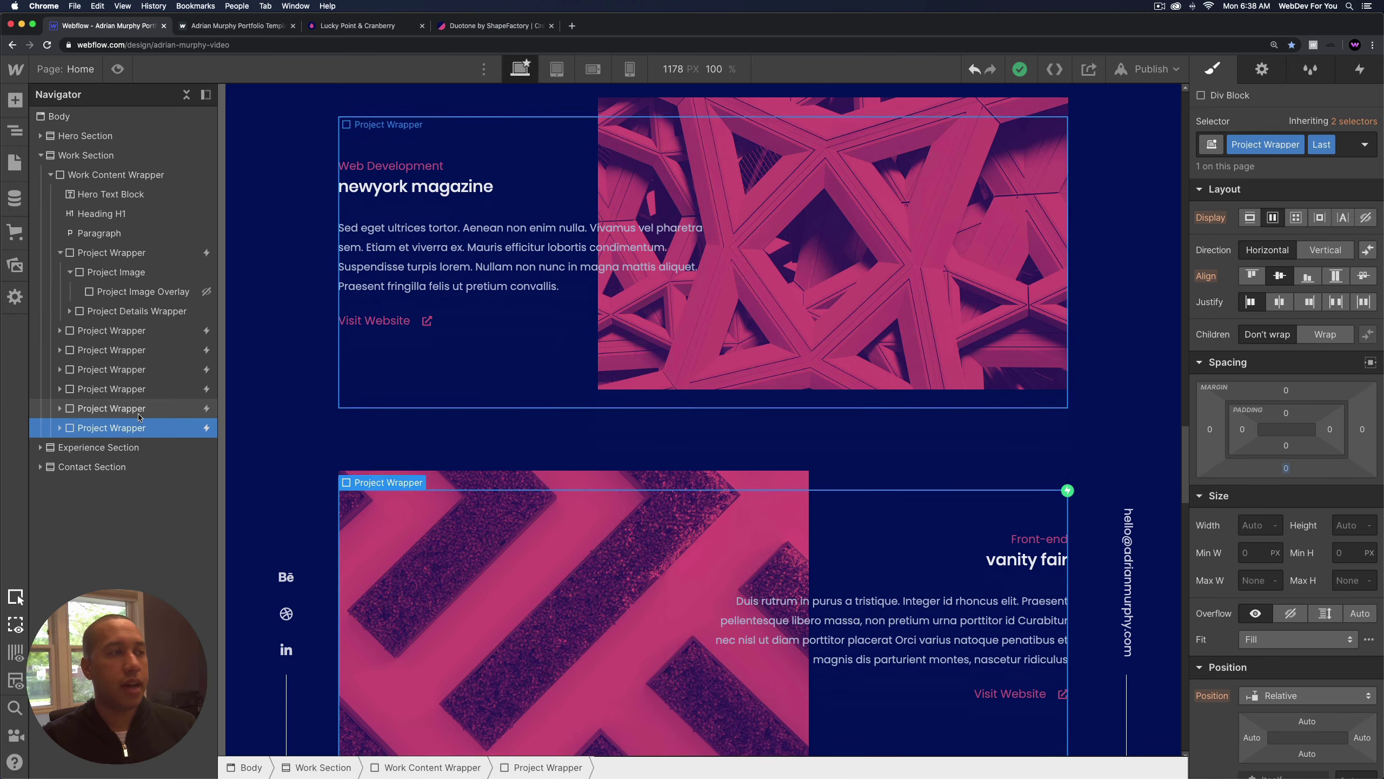
left_click(138, 415)
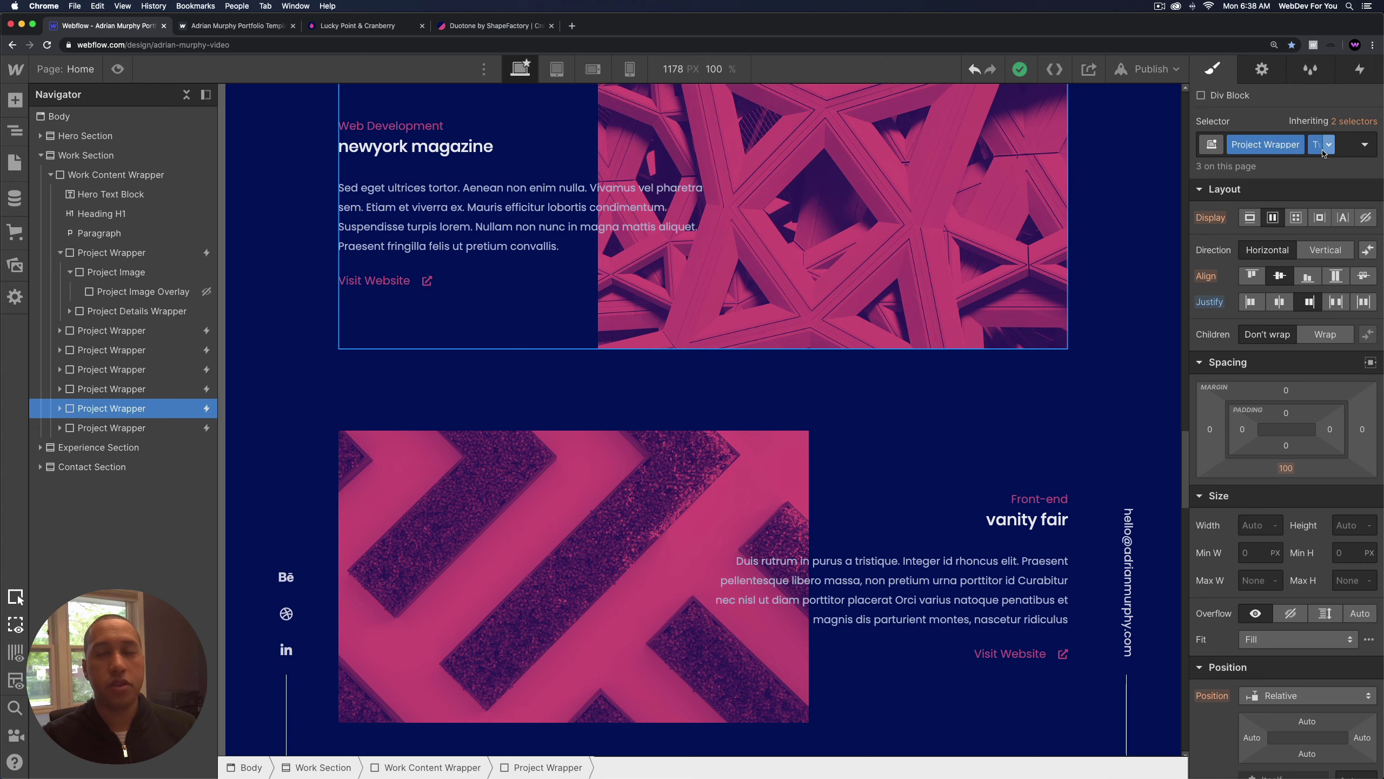
left_click(700, 442)
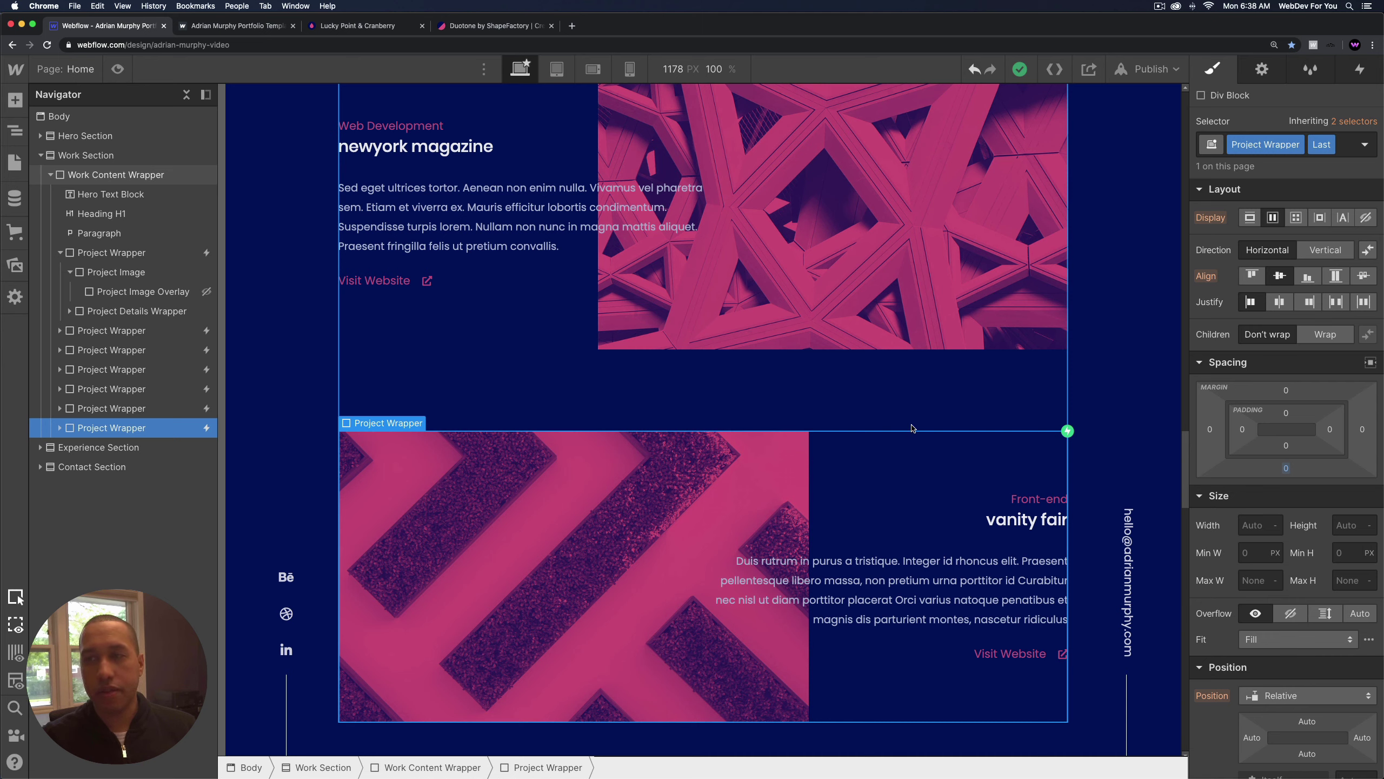
scroll(894, 444, "down", 2)
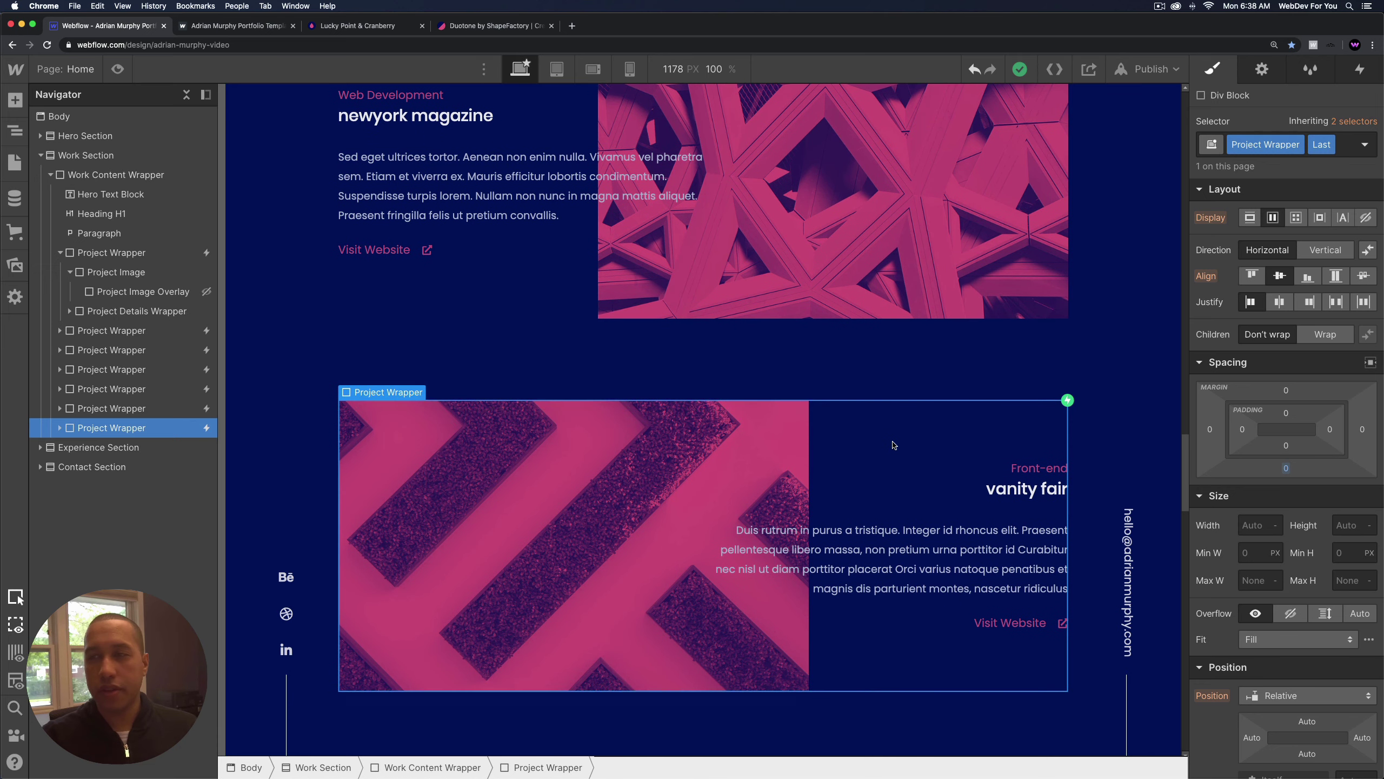
scroll(696, 464, "down", 1)
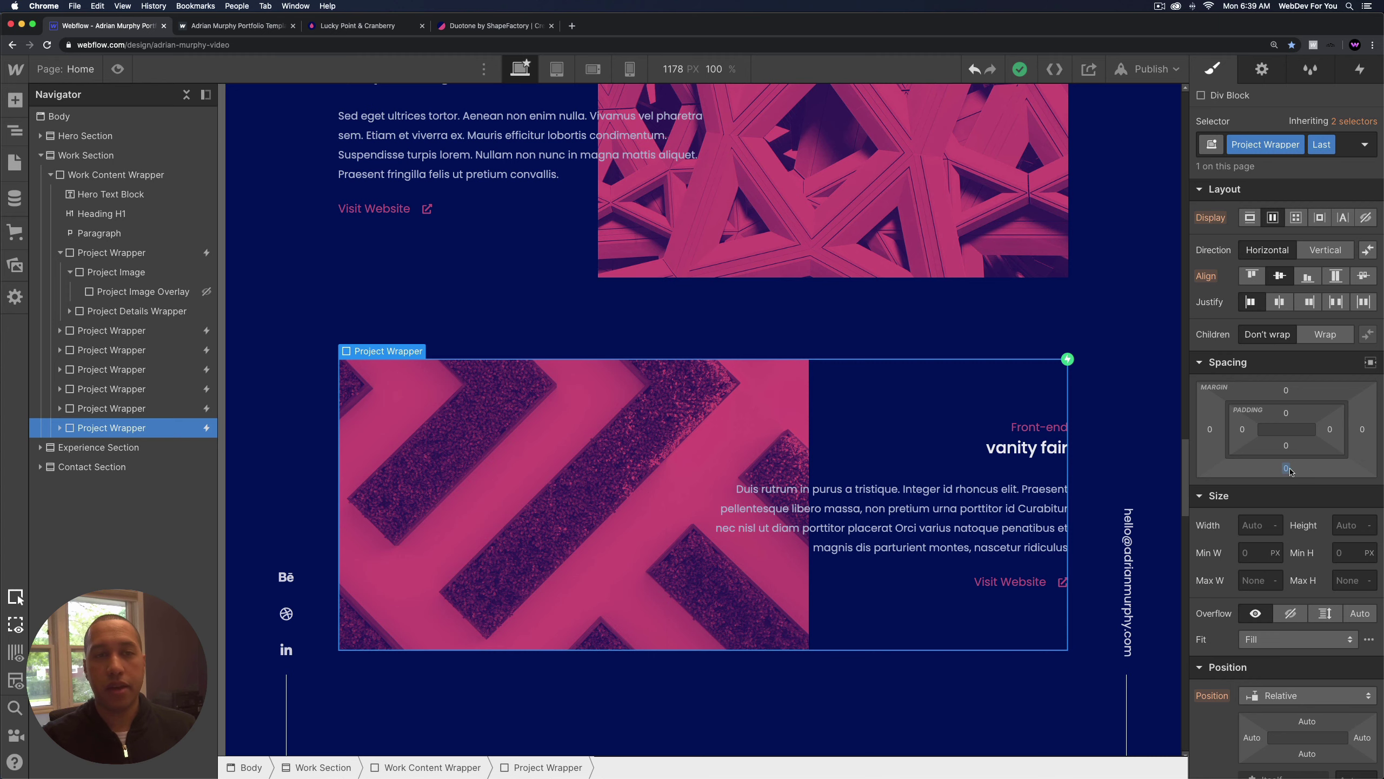
scroll(961, 456, "down", 5)
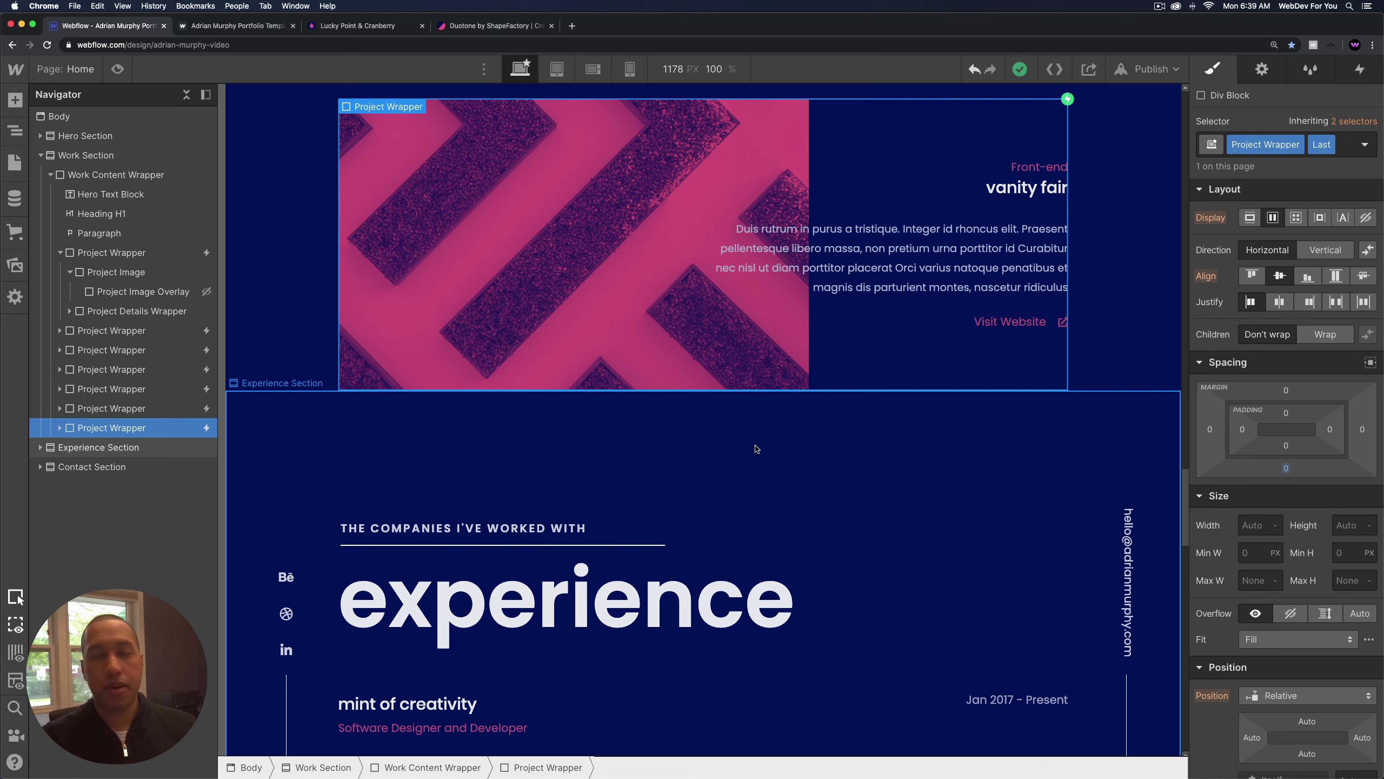
scroll(670, 436, "down", 3)
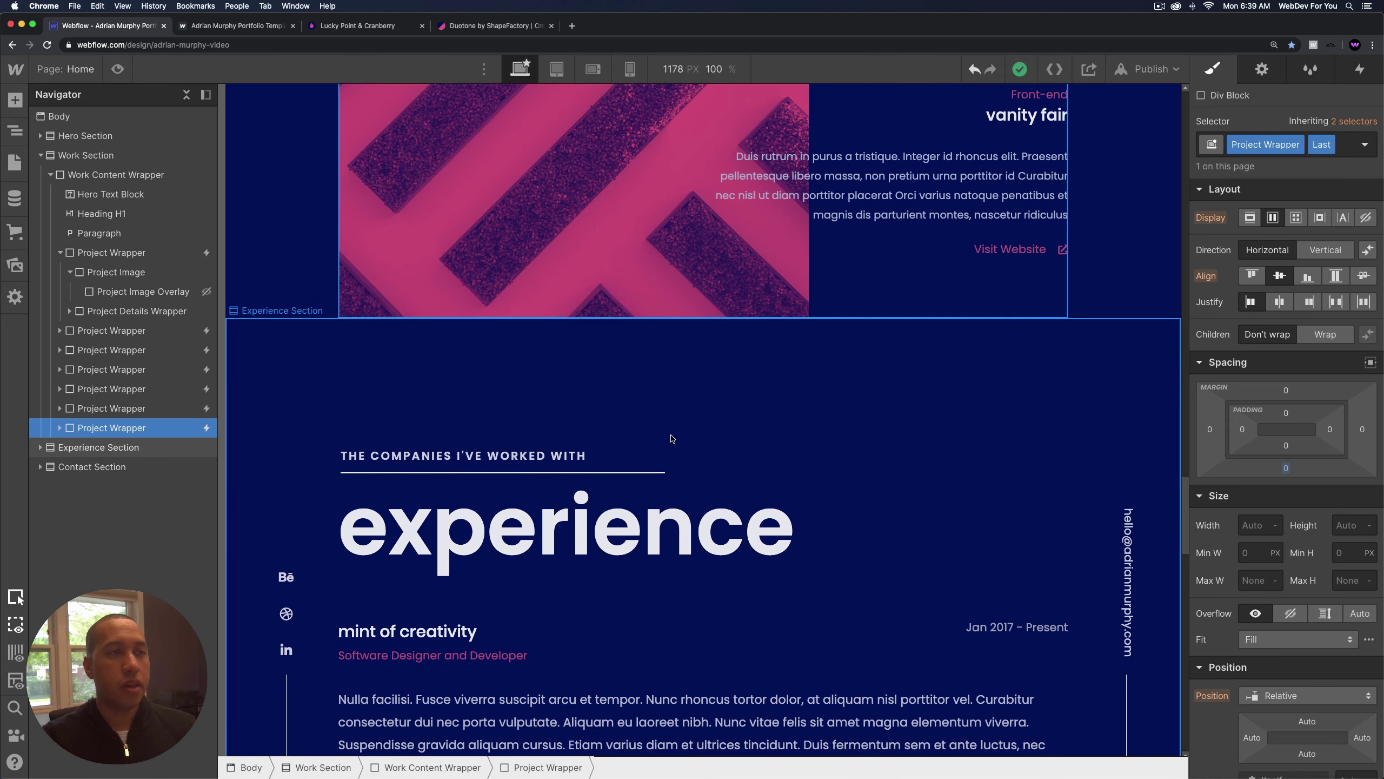
Change the vanity fair project heading to 'Project #7'.
scroll(672, 438, "up", 2)
scroll(673, 439, "up", 5)
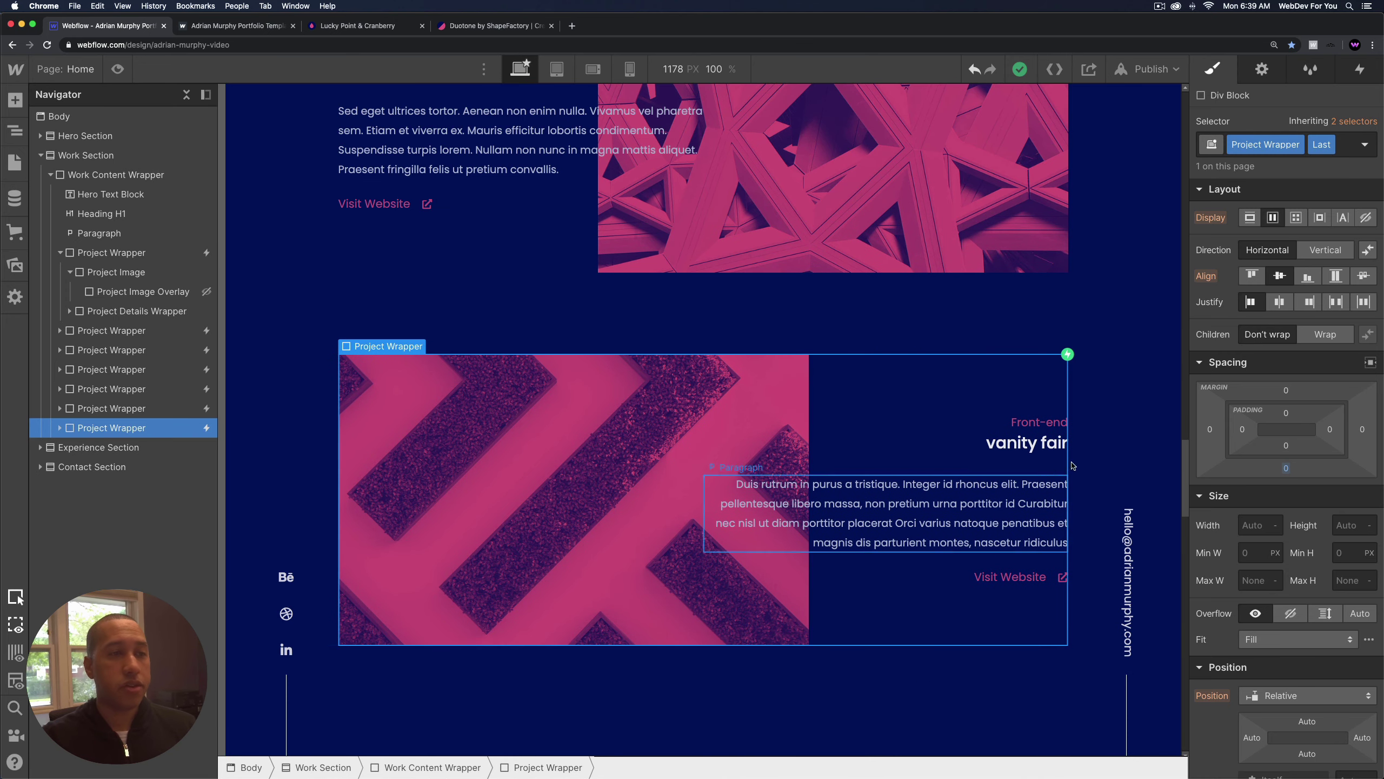
double_click(1021, 445)
key("super+a")
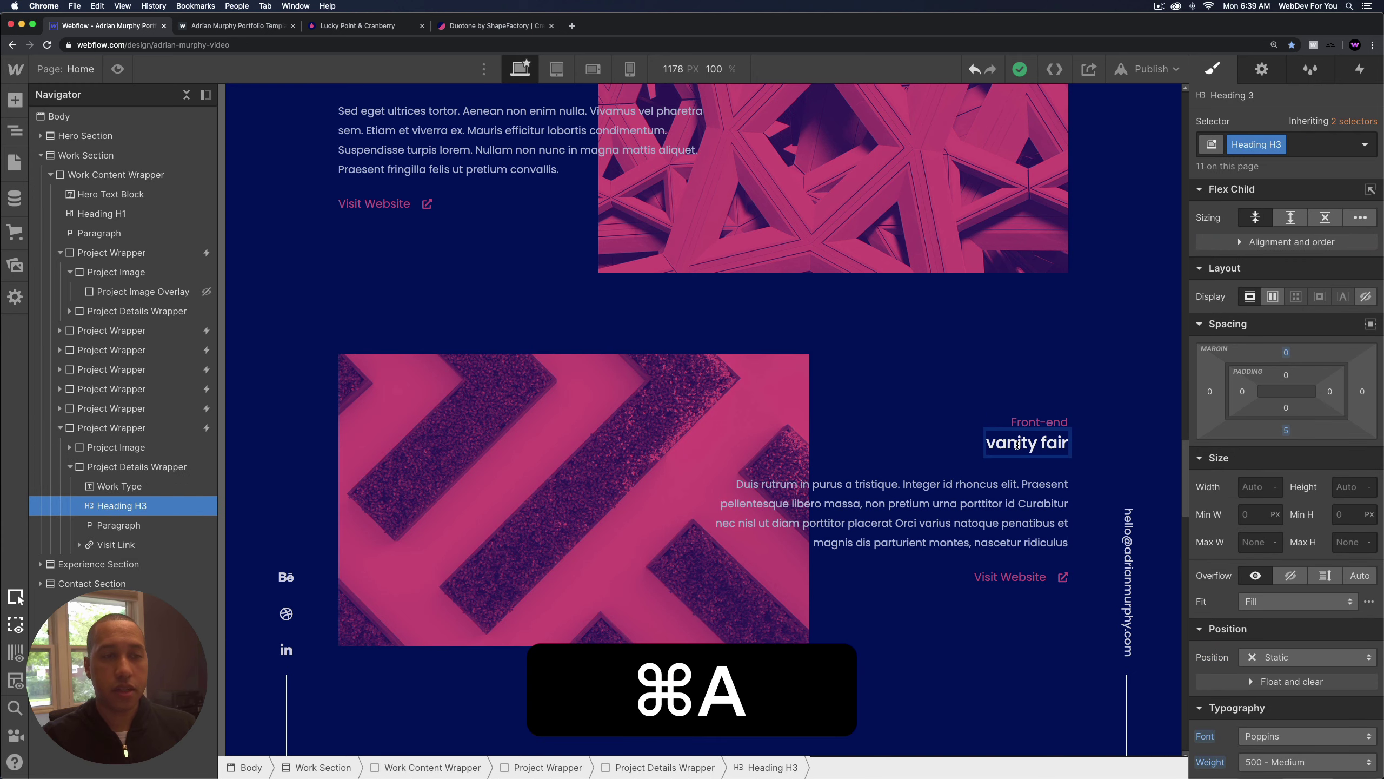
type("Pro")
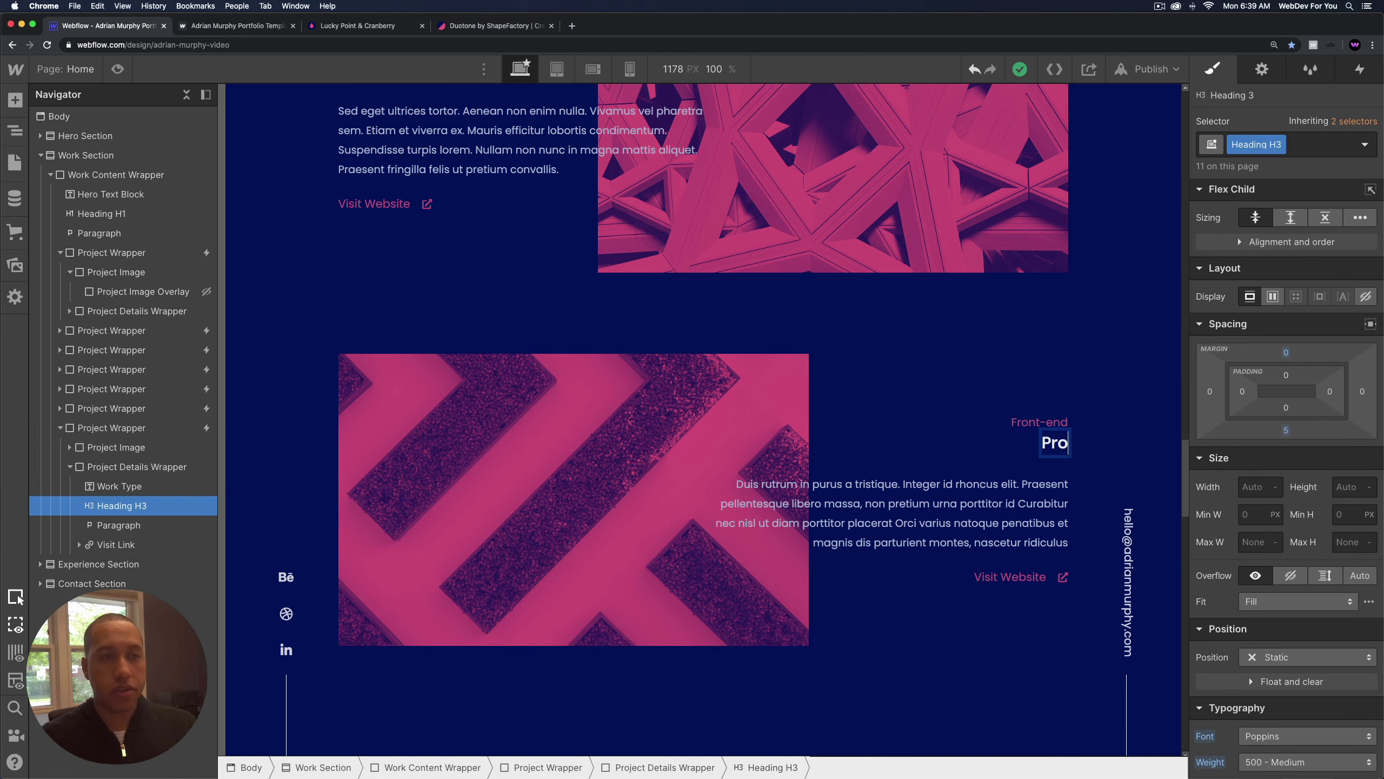
type("ject #7")
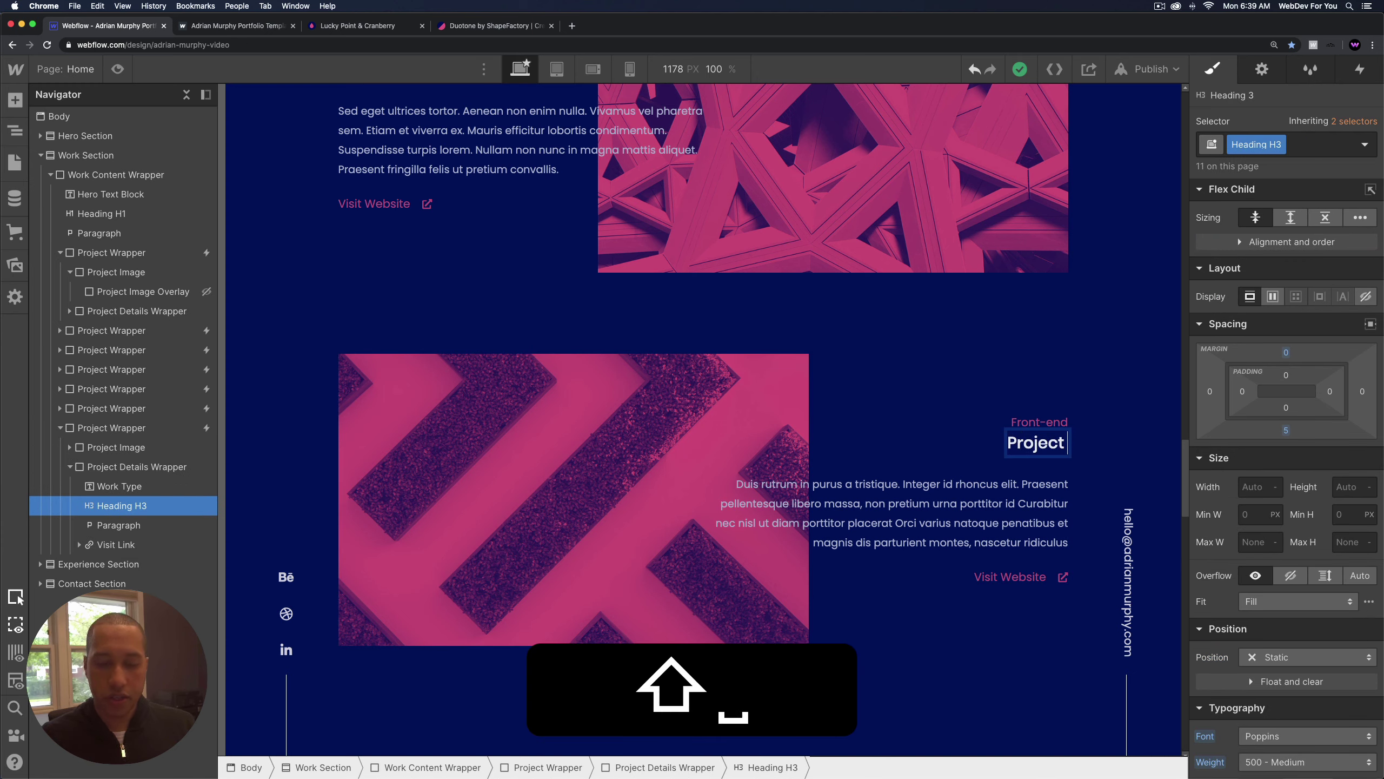
Replace the project's description paragraph with 'This is project #7.'.
double_click(948, 517)
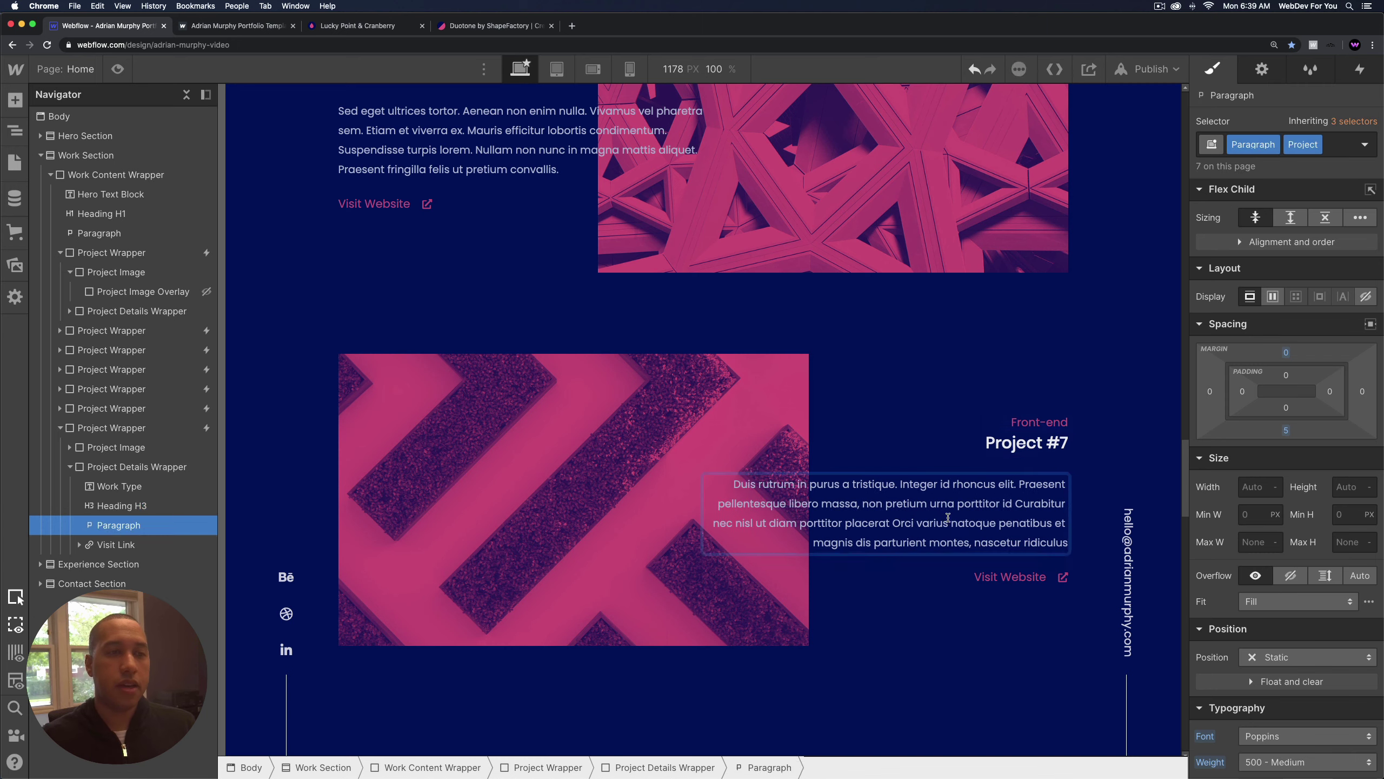
key("super+a")
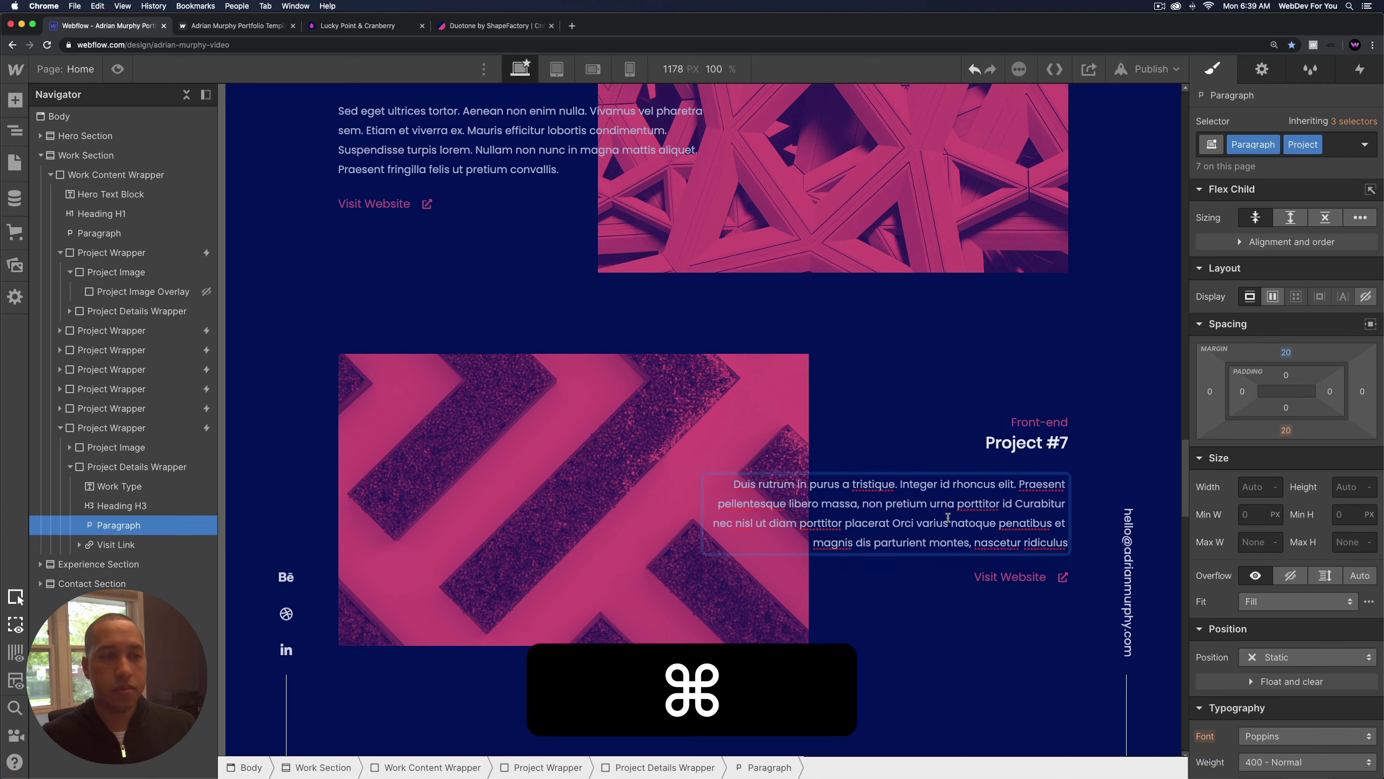
key("super+a")
key("super+a")
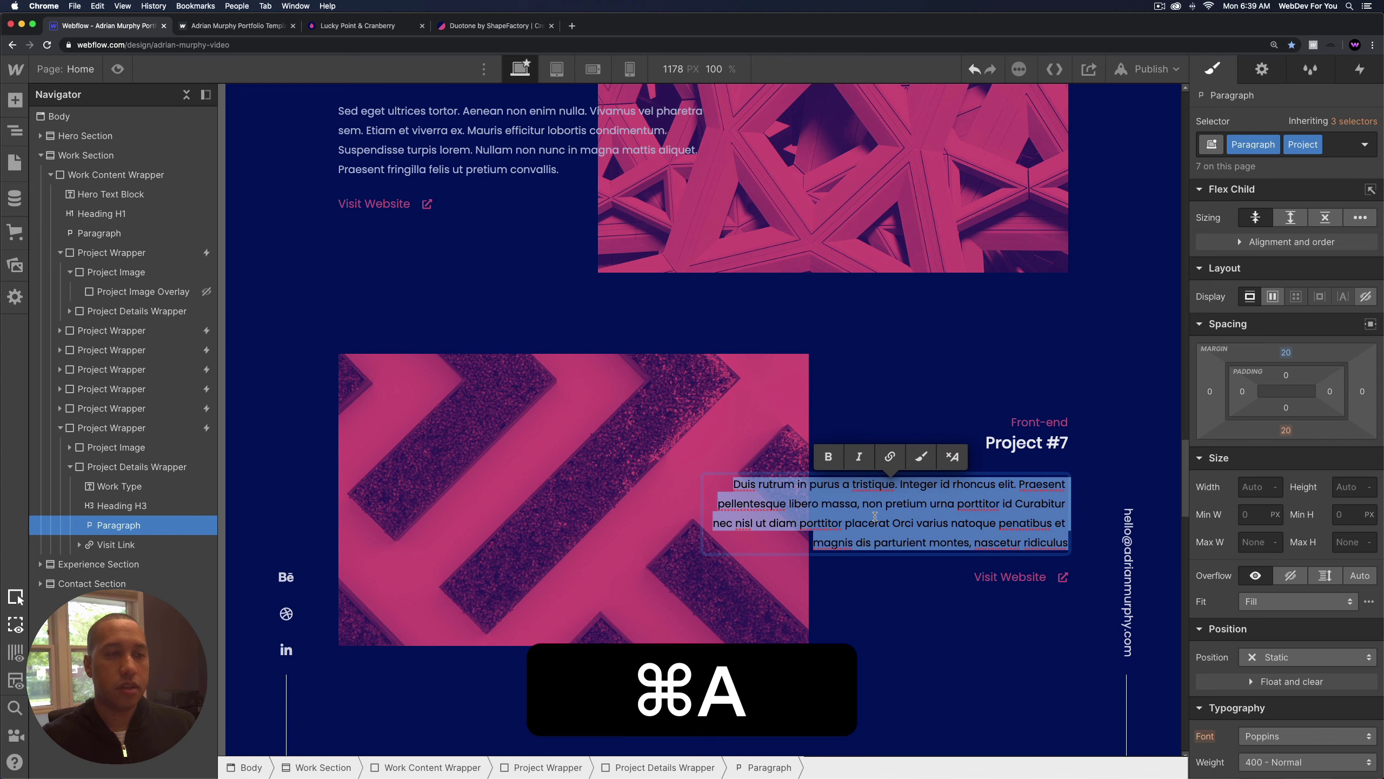
type("This is projec")
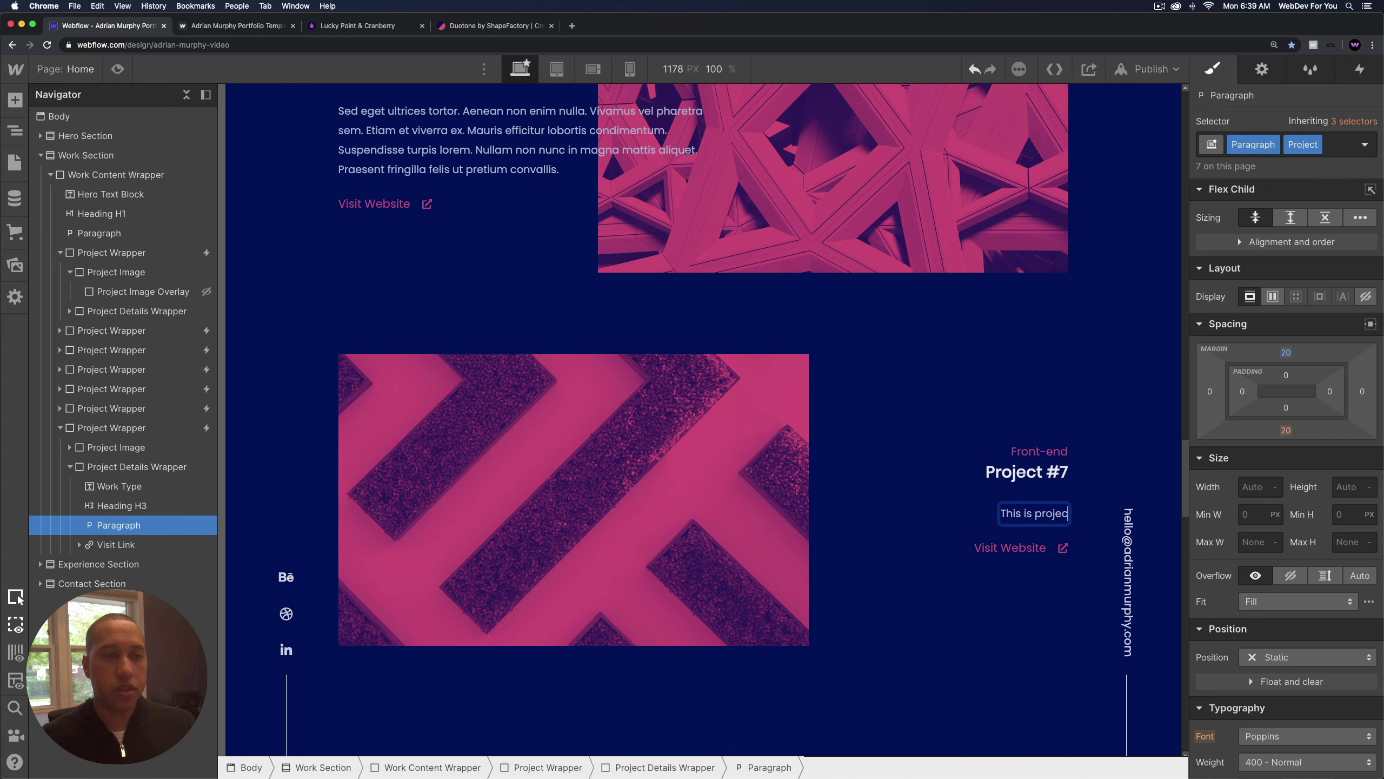
type("t #7.")
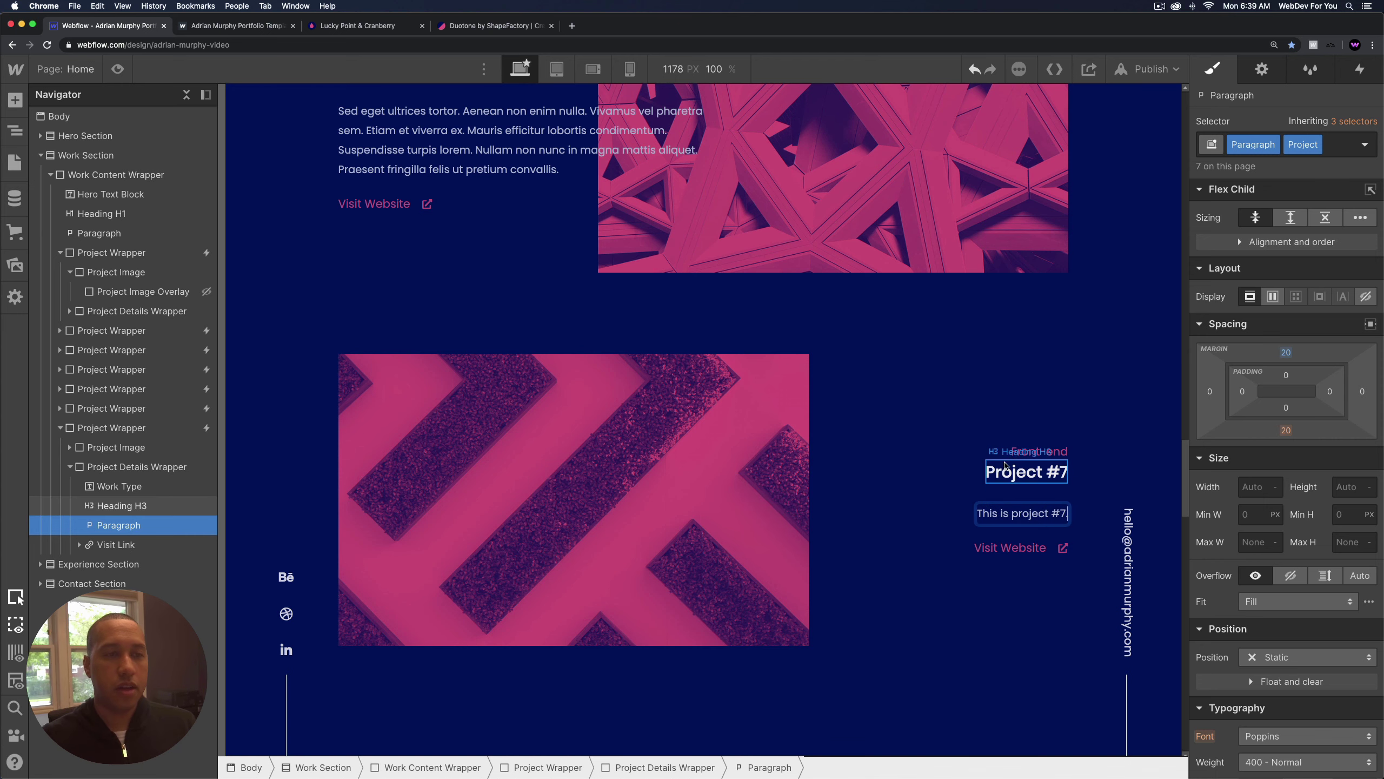
scroll(1007, 444, "up", 9)
Replace the name on the hero heading's second line with 'michael james', then scroll down to Project #7.
scroll(1007, 444, "up", 15)
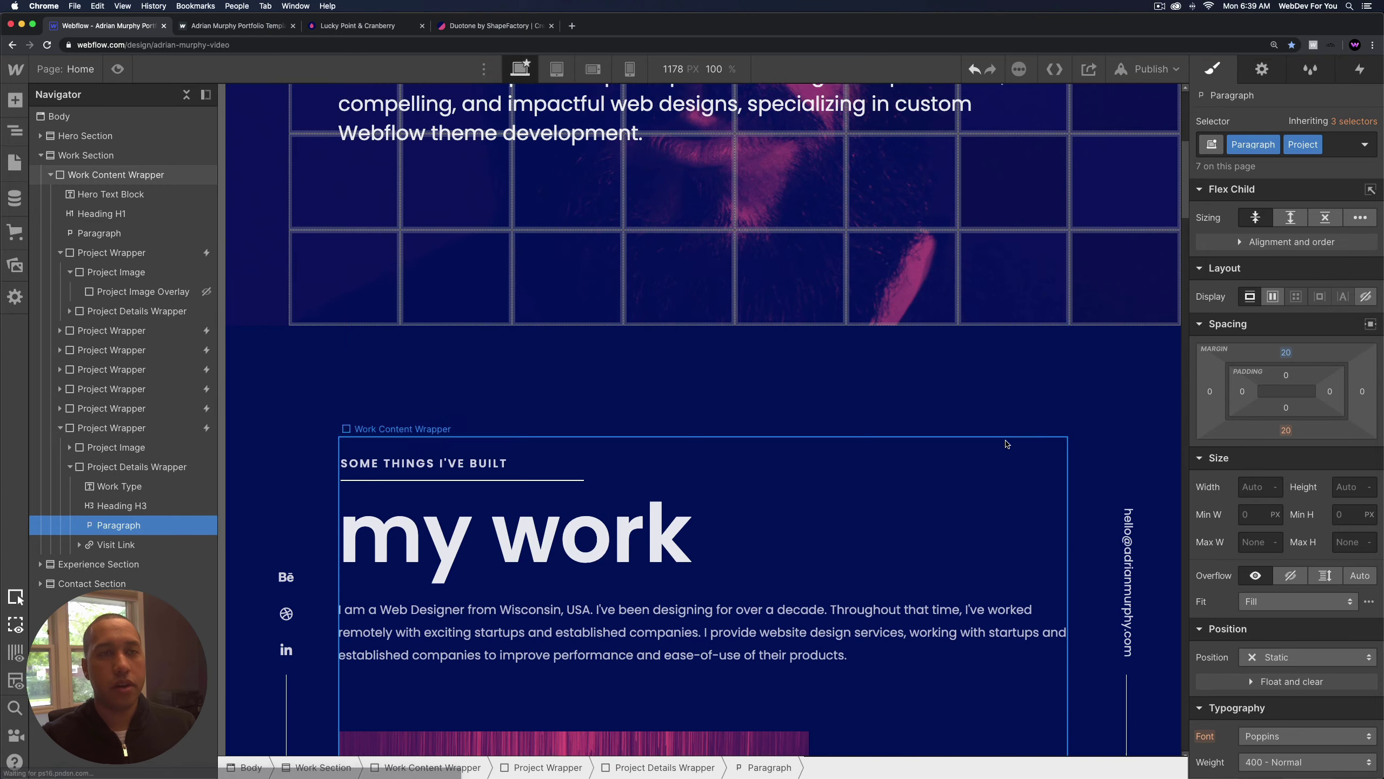
left_click(518, 372)
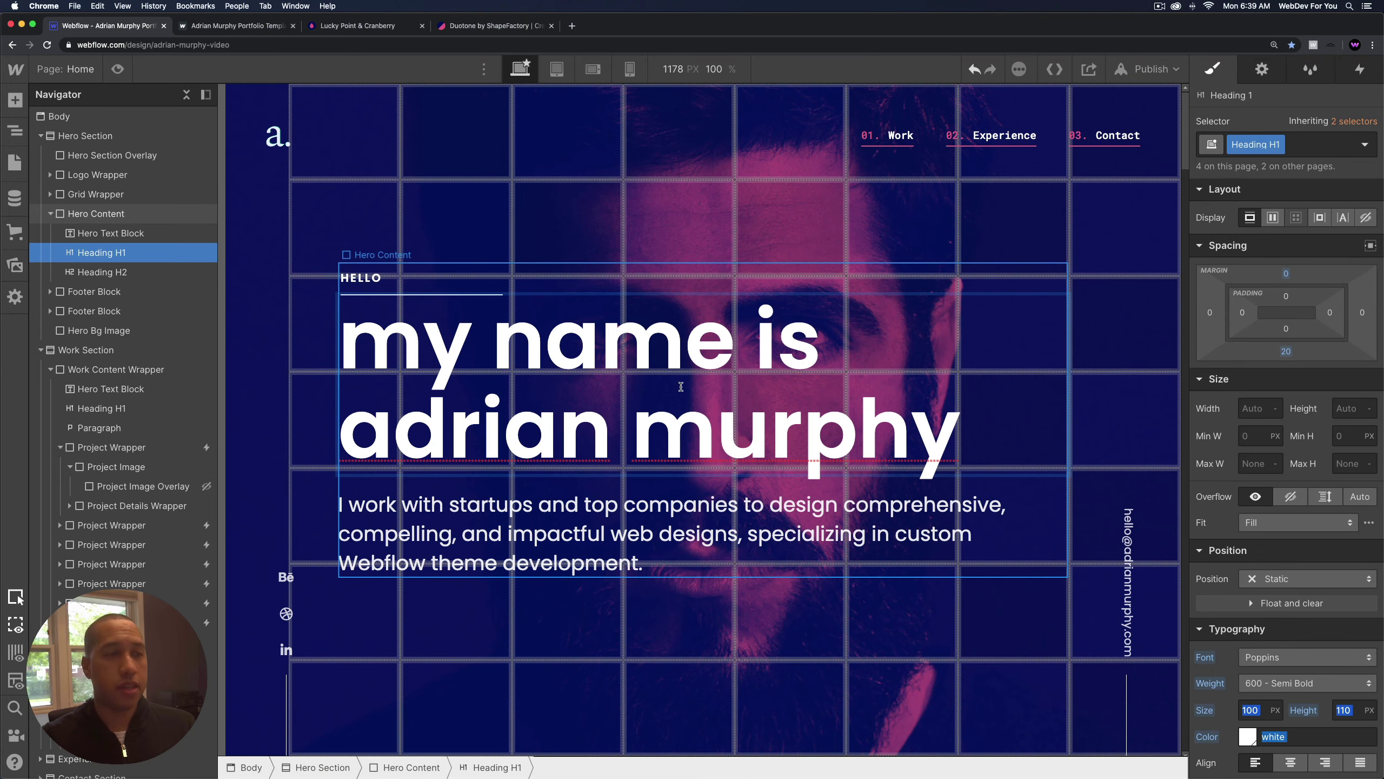
left_click_drag(348, 429, 948, 410)
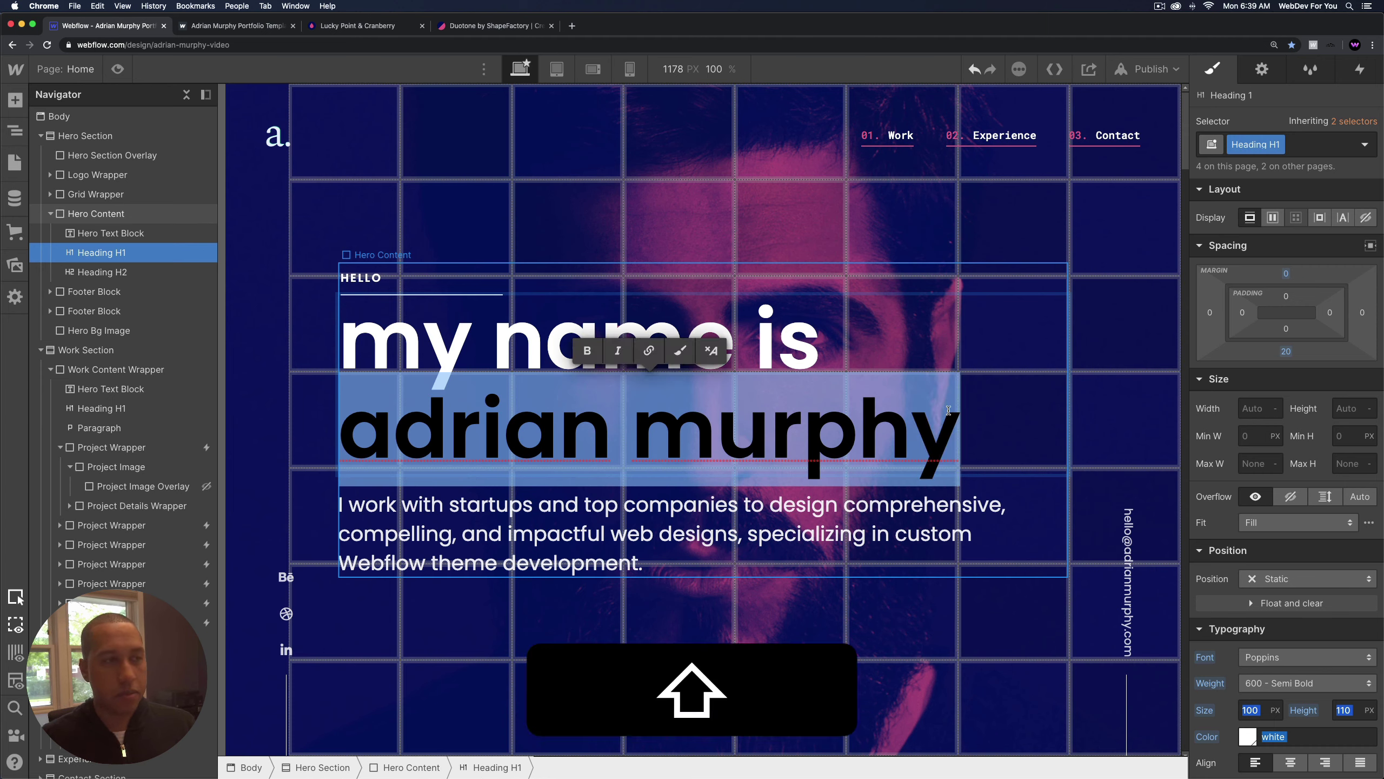
type("M")
key("BackSpace")
type("michael")
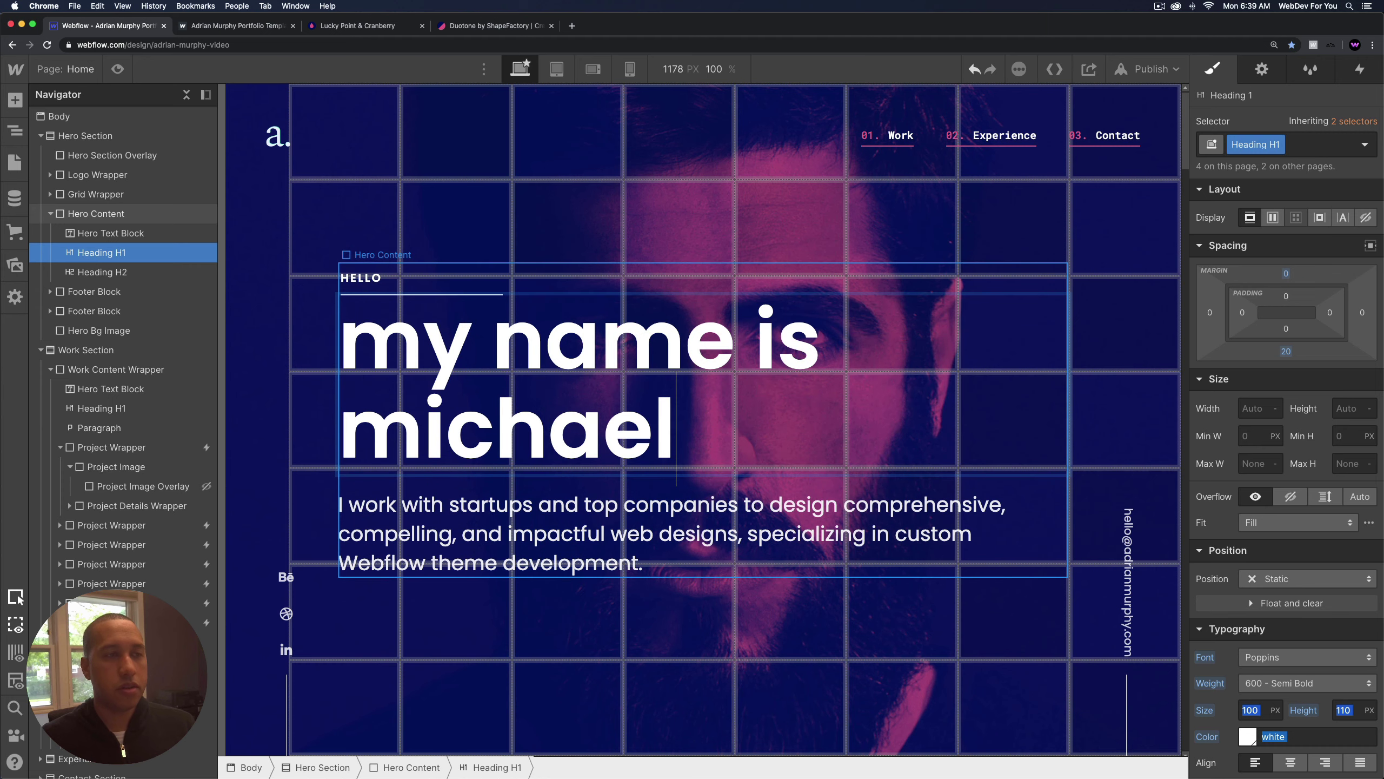
type(" james")
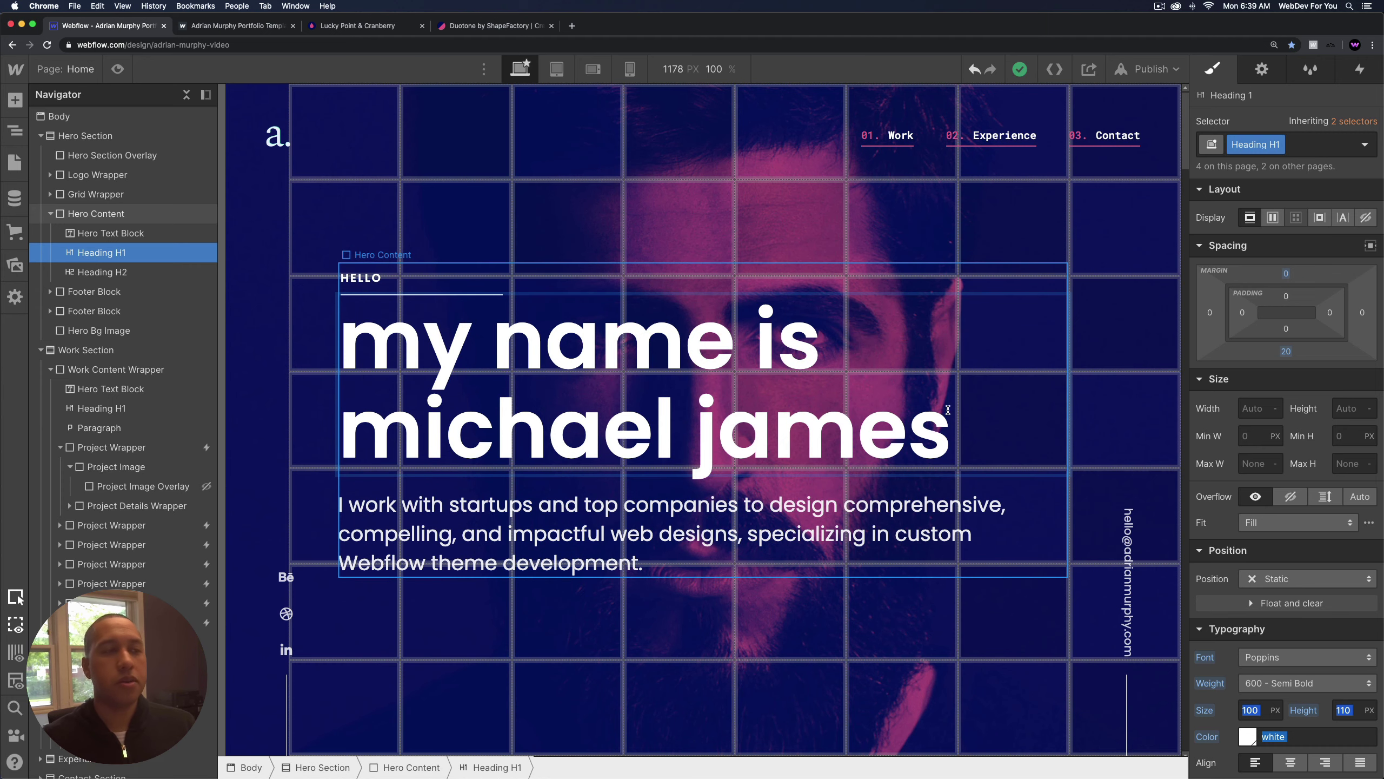
key("Escape")
left_click(666, 527)
scroll(667, 527, "down", 15)
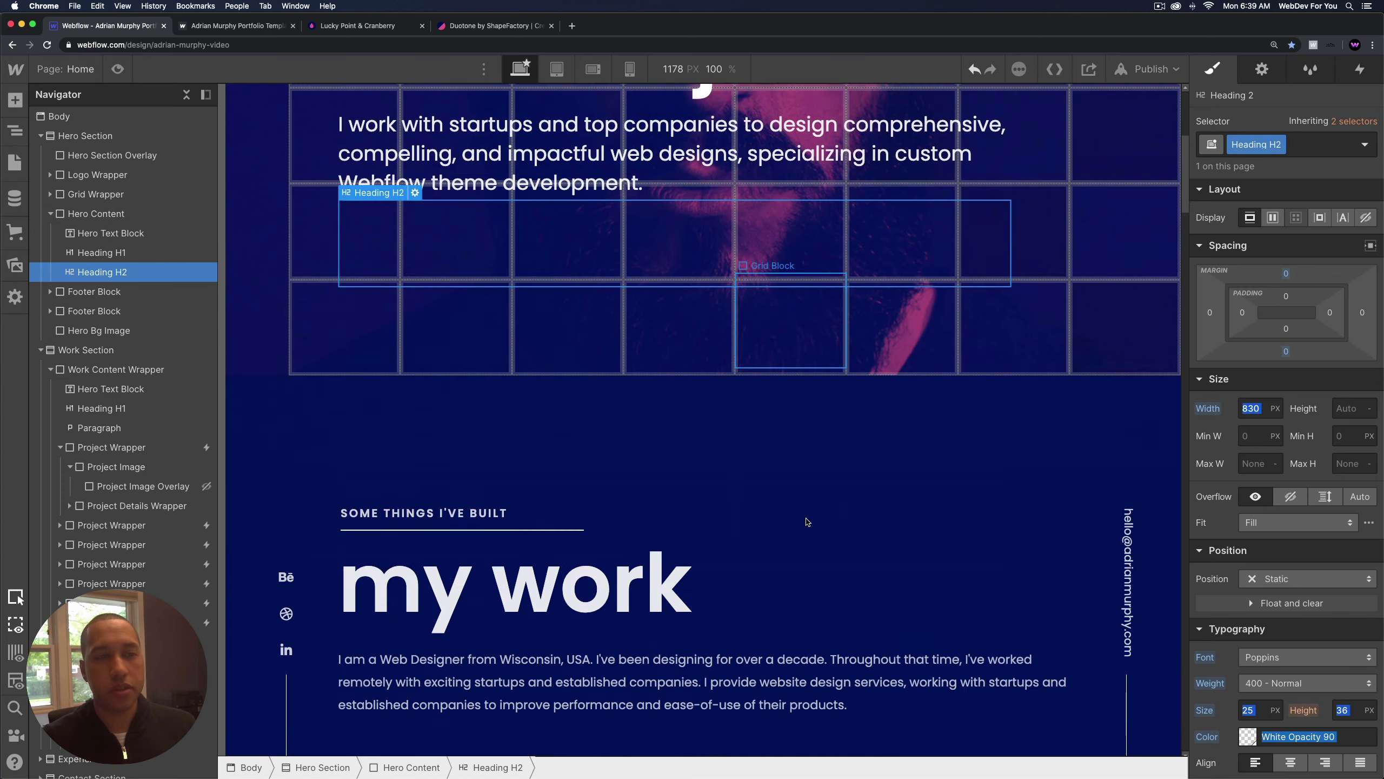
scroll(803, 522, "down", 20)
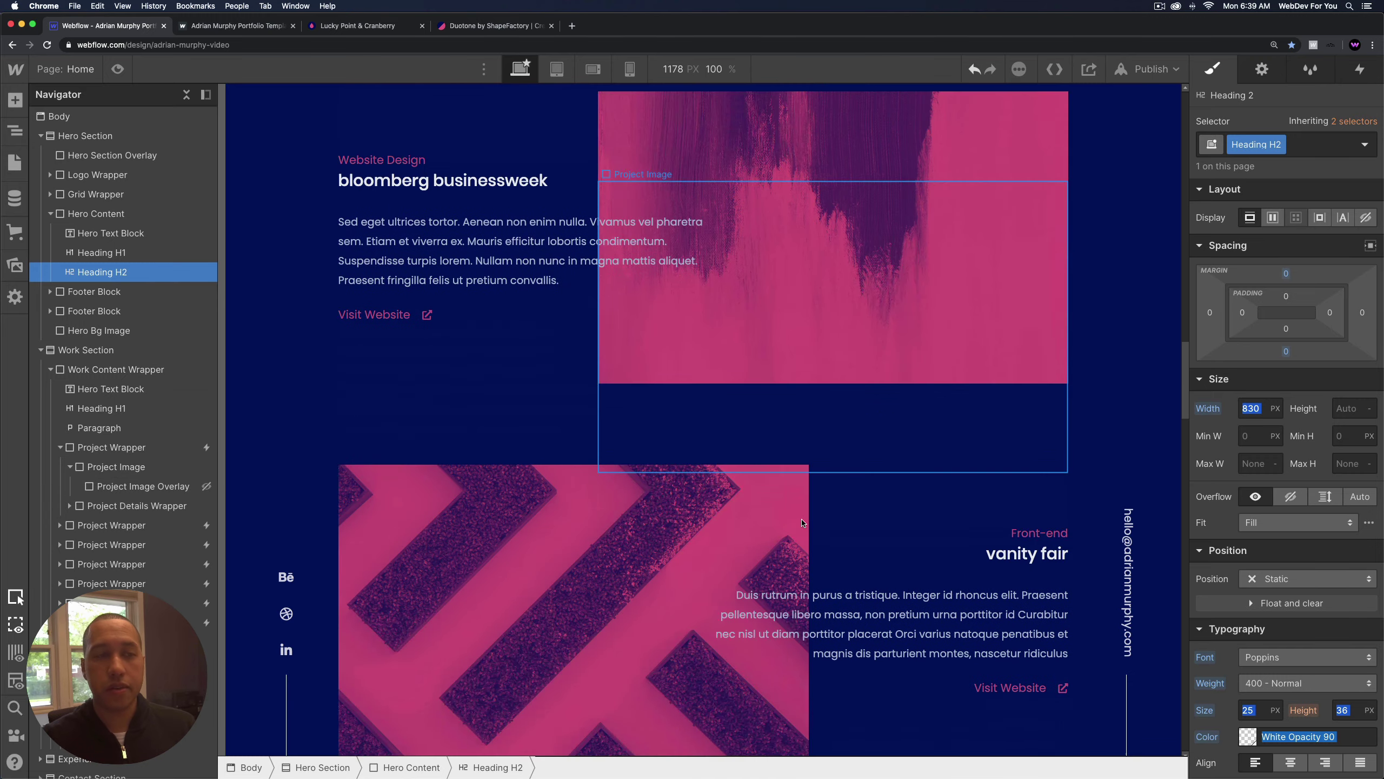
scroll(802, 521, "down", 5)
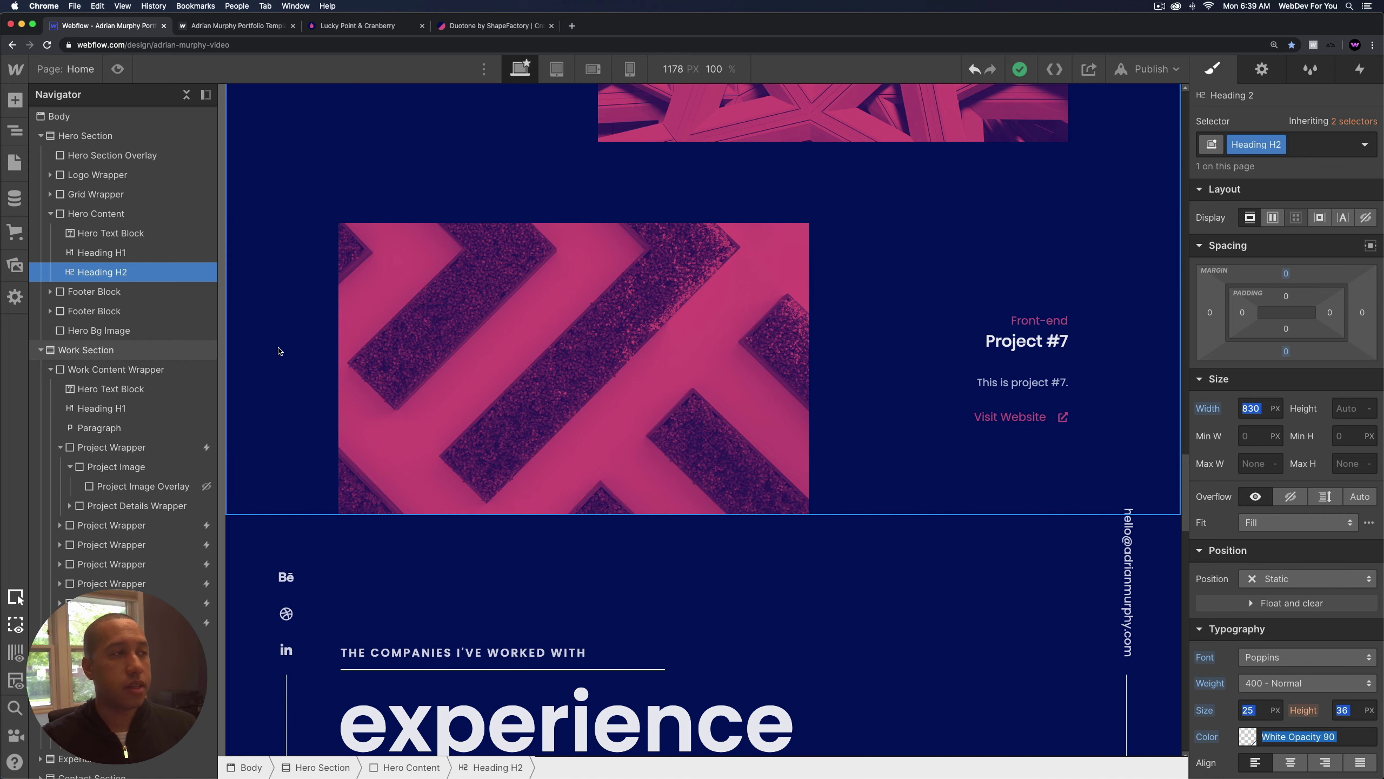
Replace the Project #7 image's Five combo class with a new Seven combo class.
left_click(431, 314)
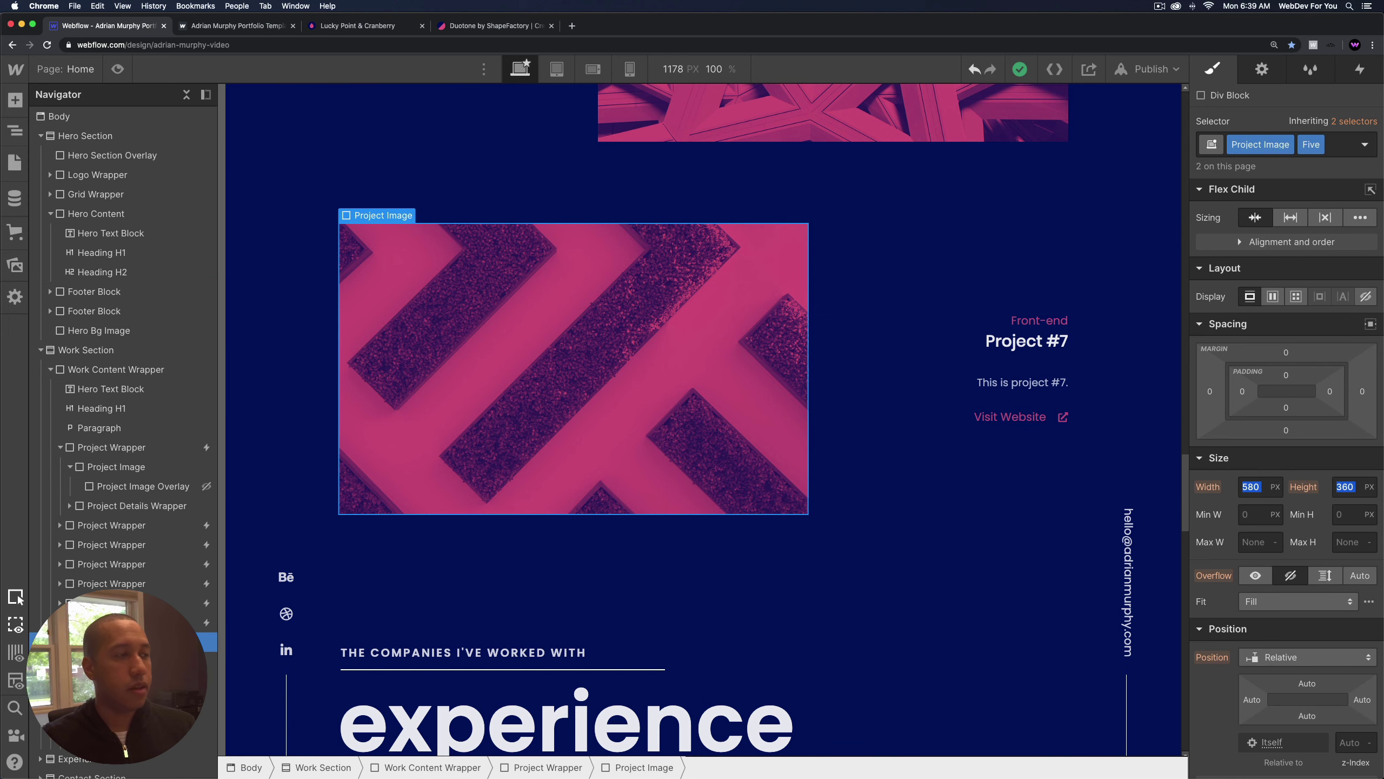
left_click(283, 93)
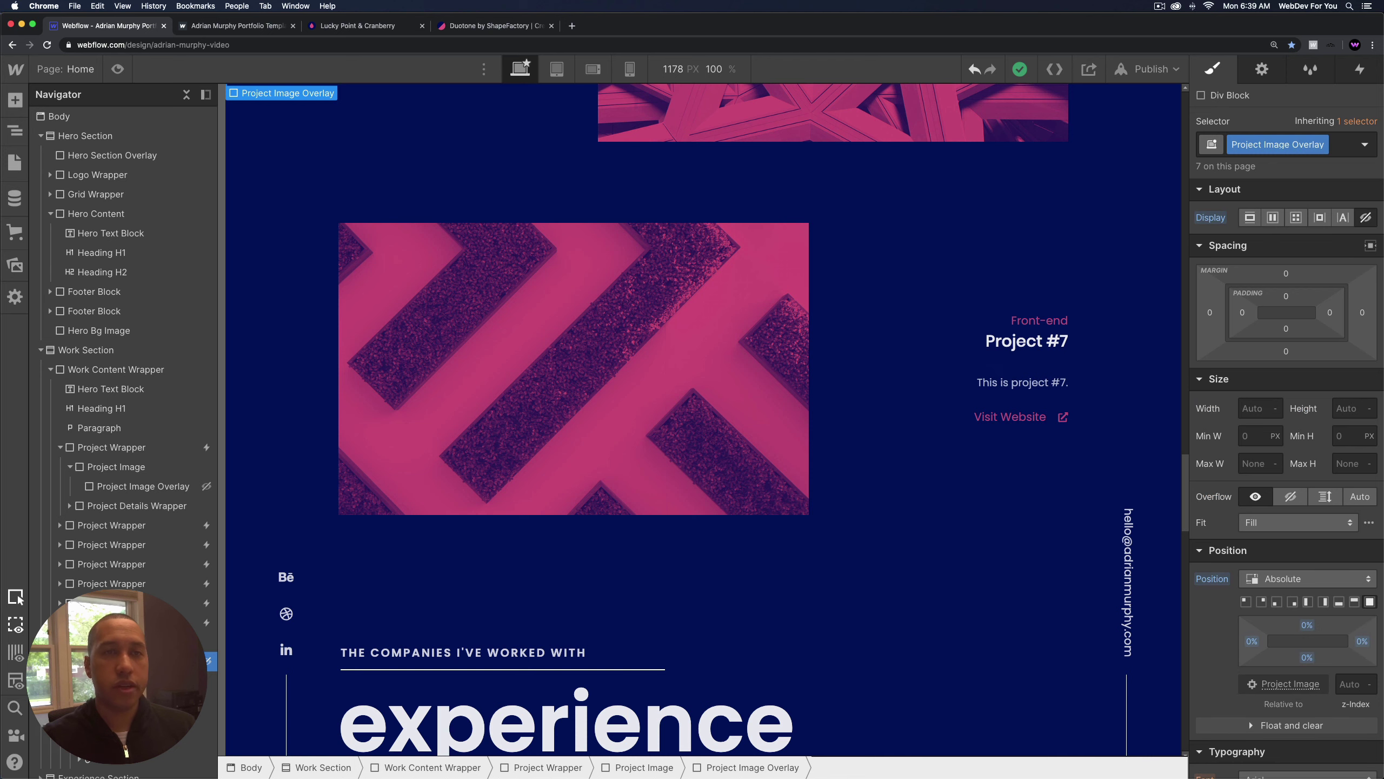
left_click(1250, 219)
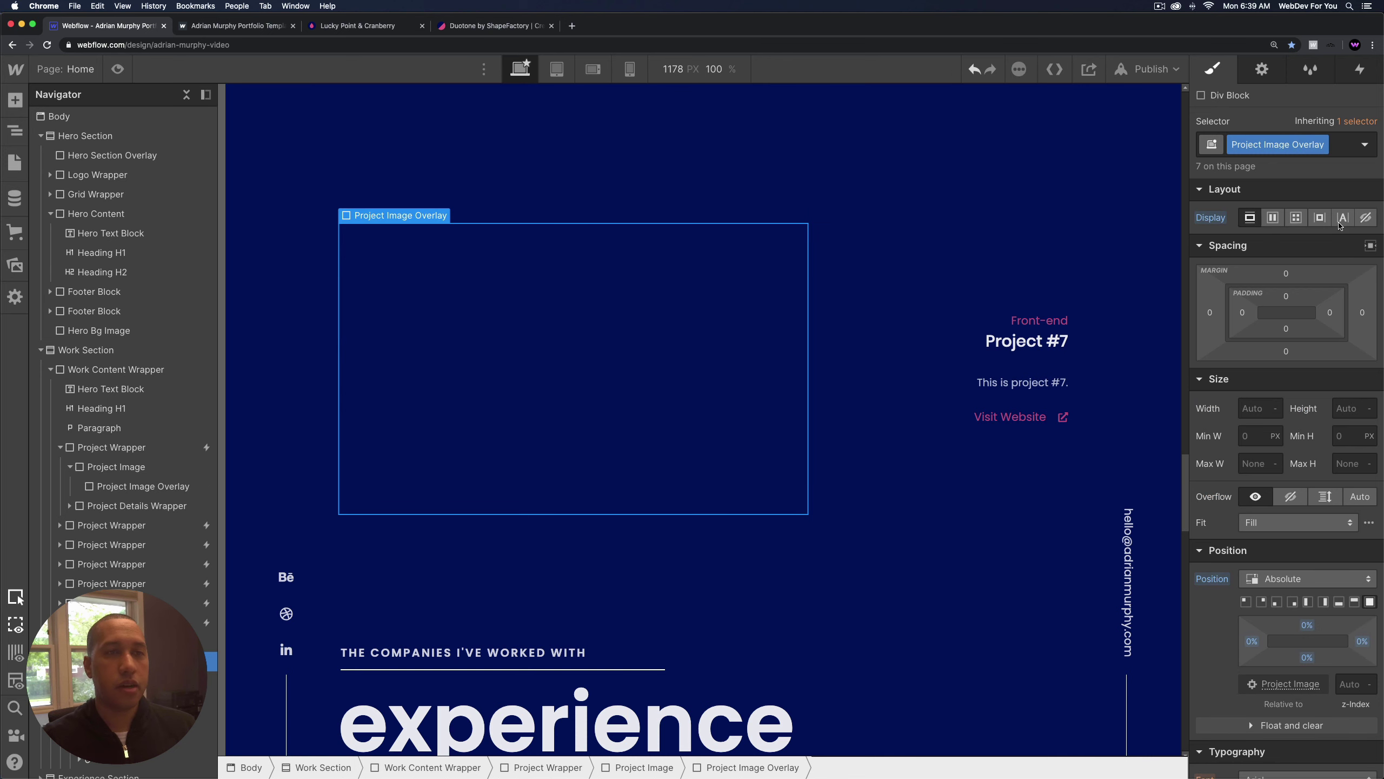
left_click(1366, 218)
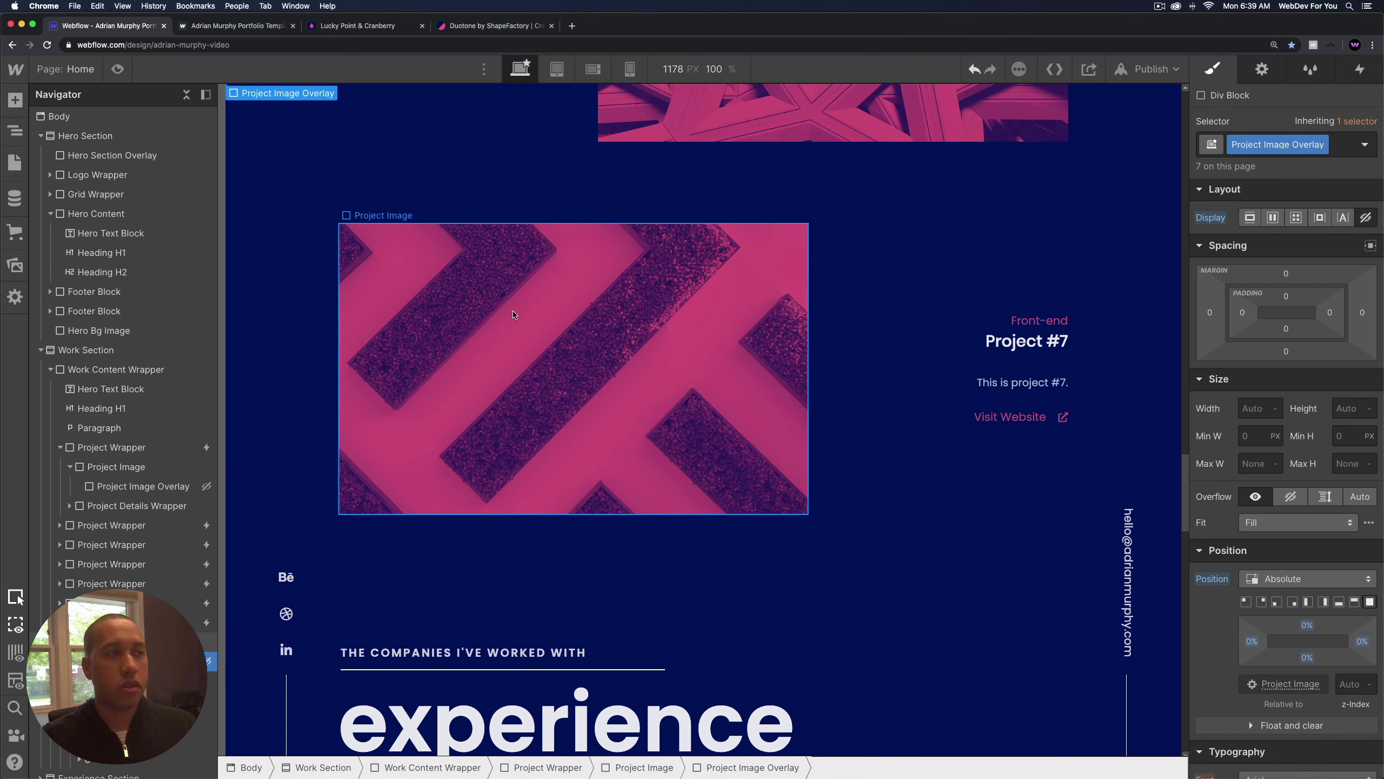
left_click(514, 315)
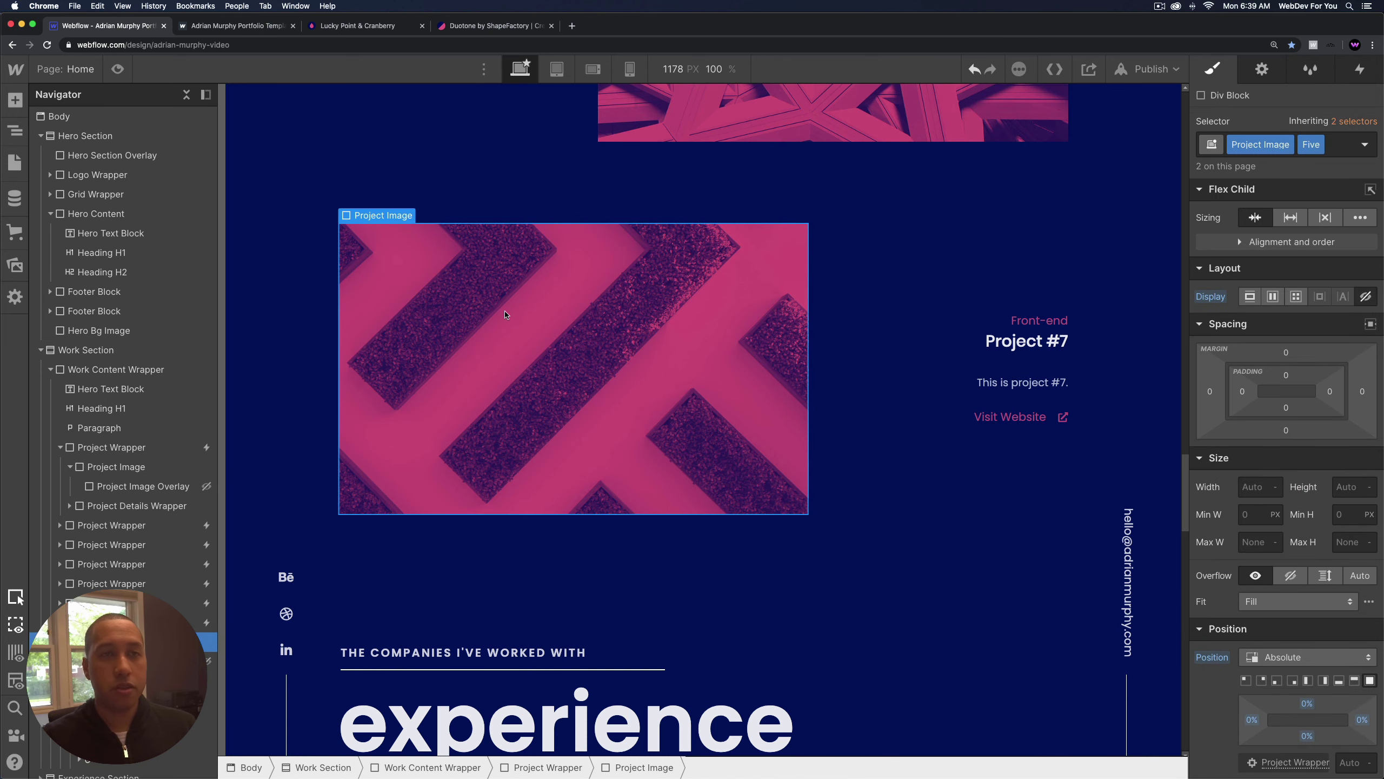
left_click(1321, 145)
left_click(1318, 206)
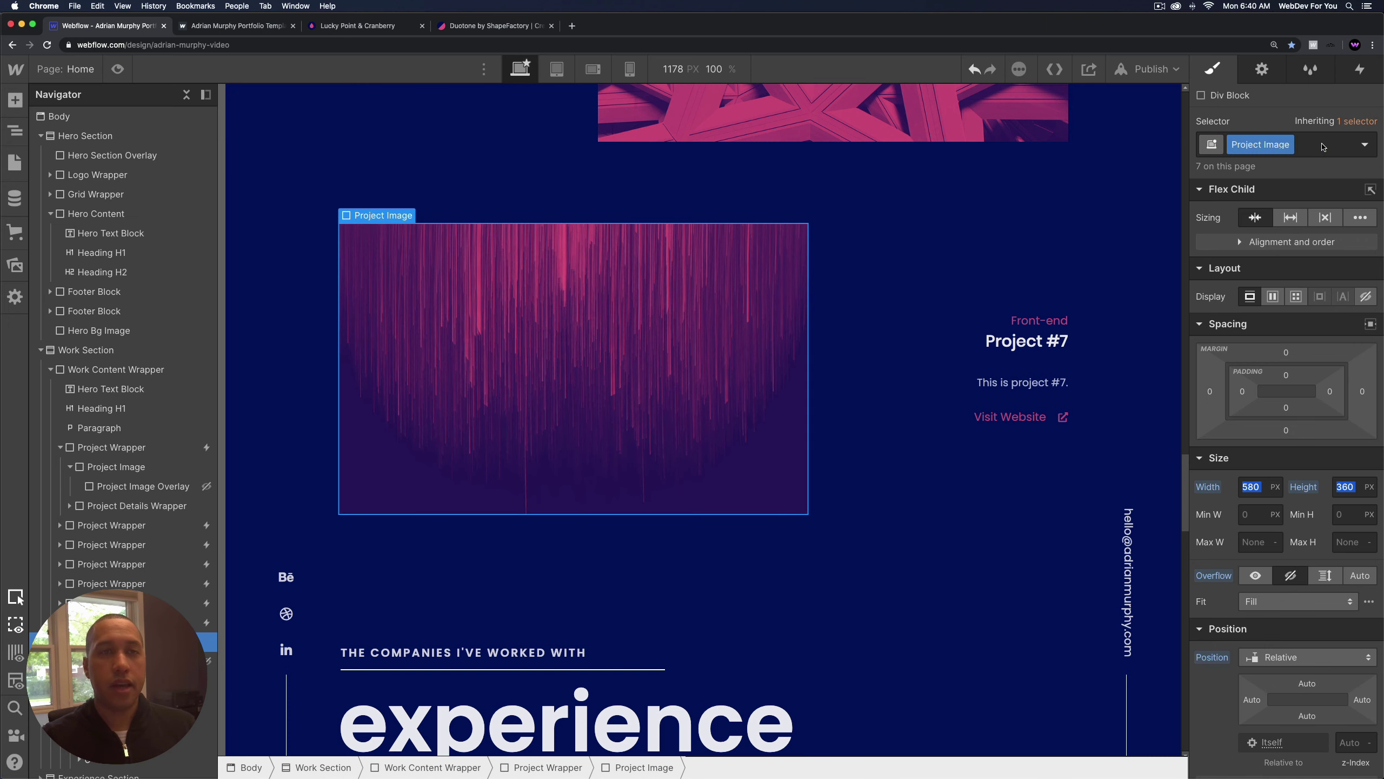
left_click(1325, 145)
type("Seven")
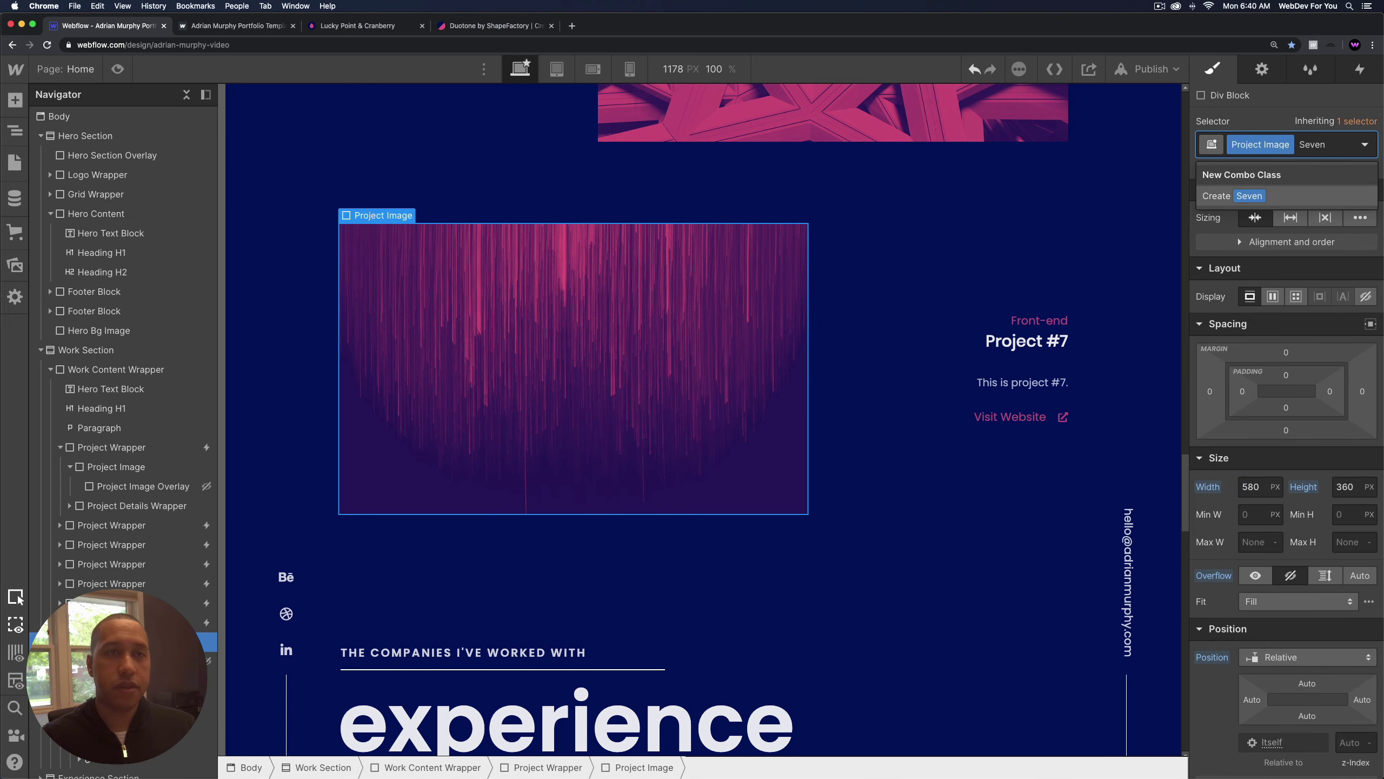
key("Return")
Set the Seven image's background to duotone (24)-min.png.
scroll(1290, 480, "down", 10)
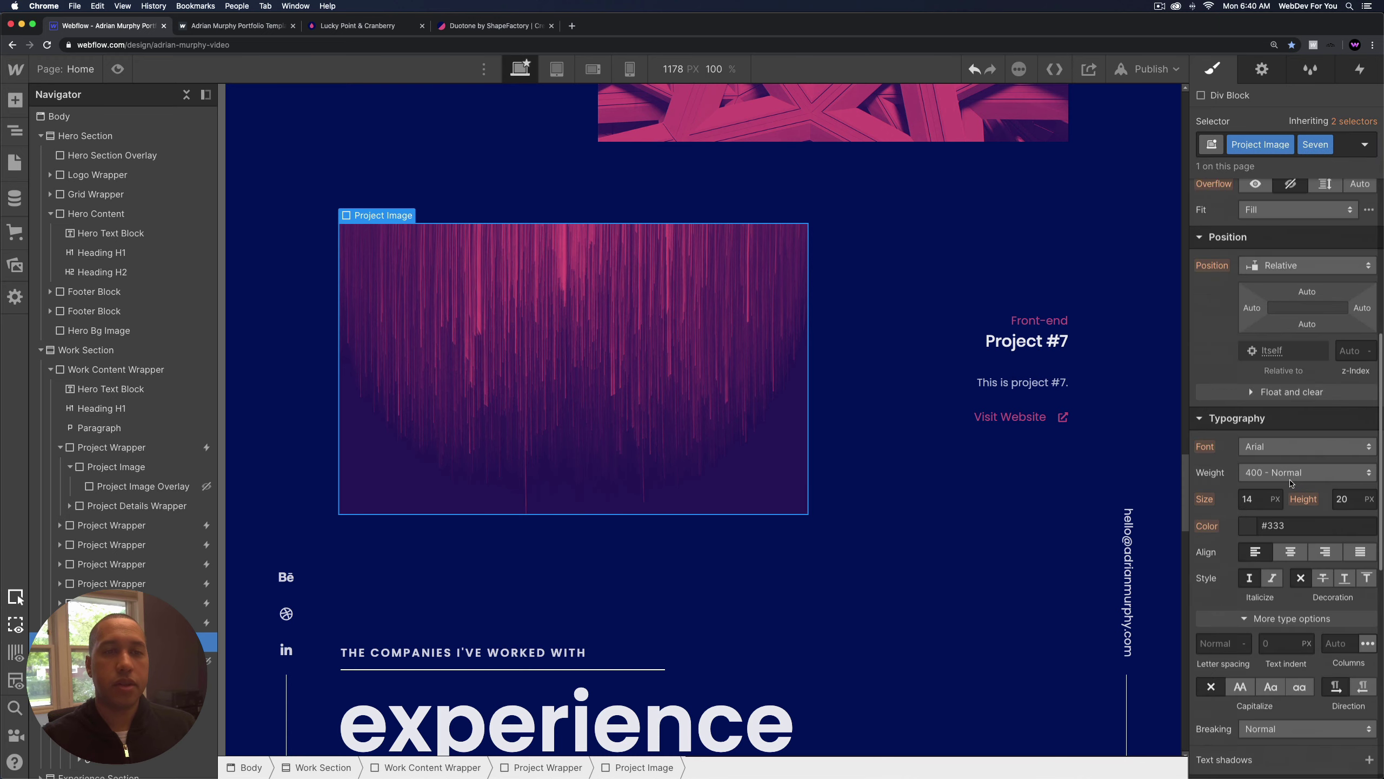
left_click(1270, 513)
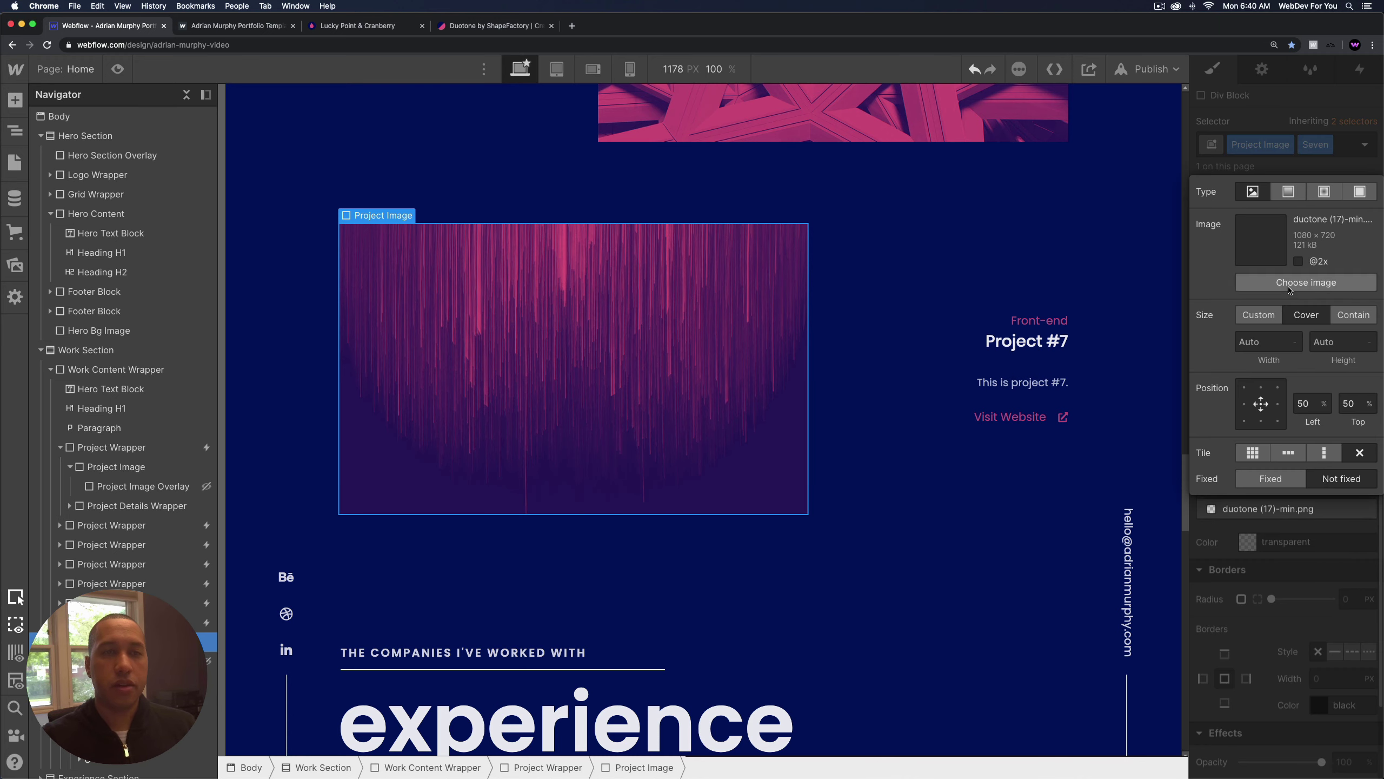
left_click(1247, 282)
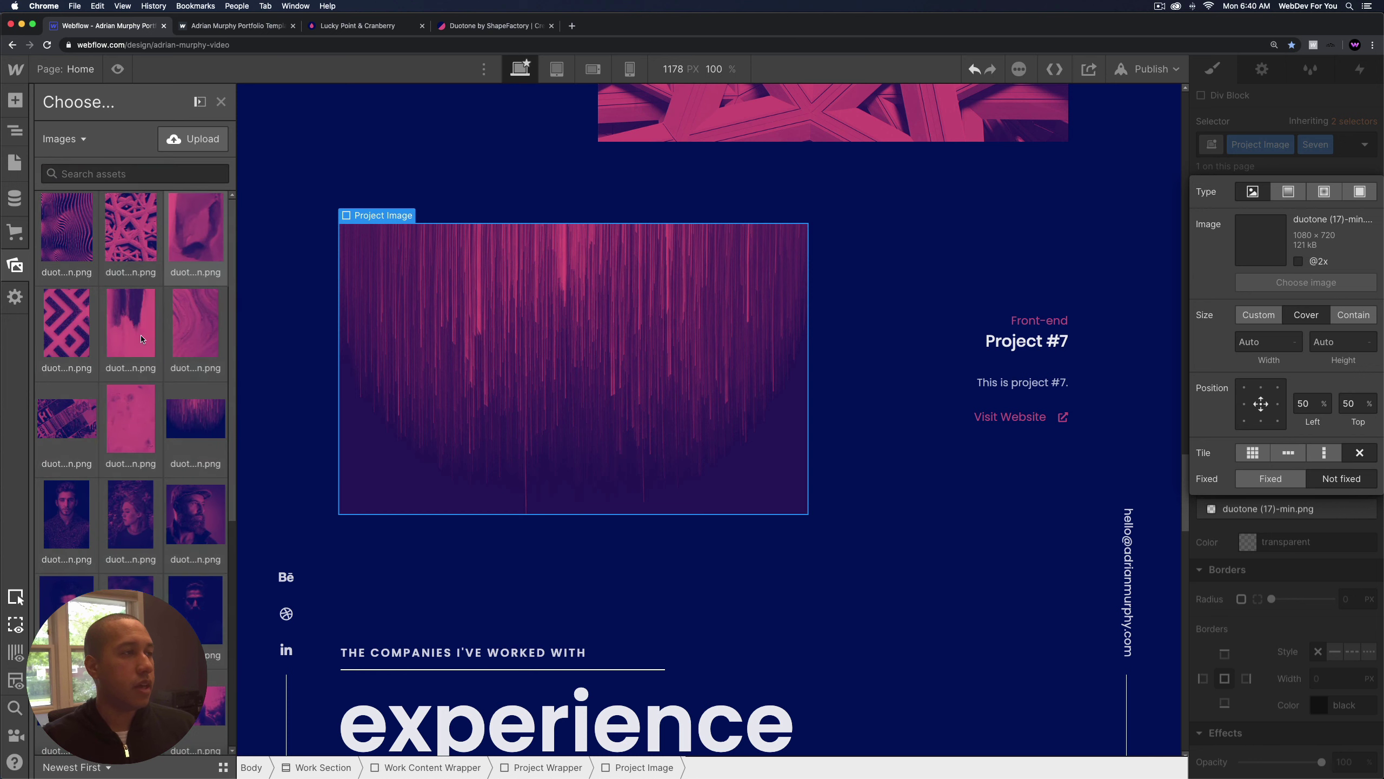
left_click(67, 229)
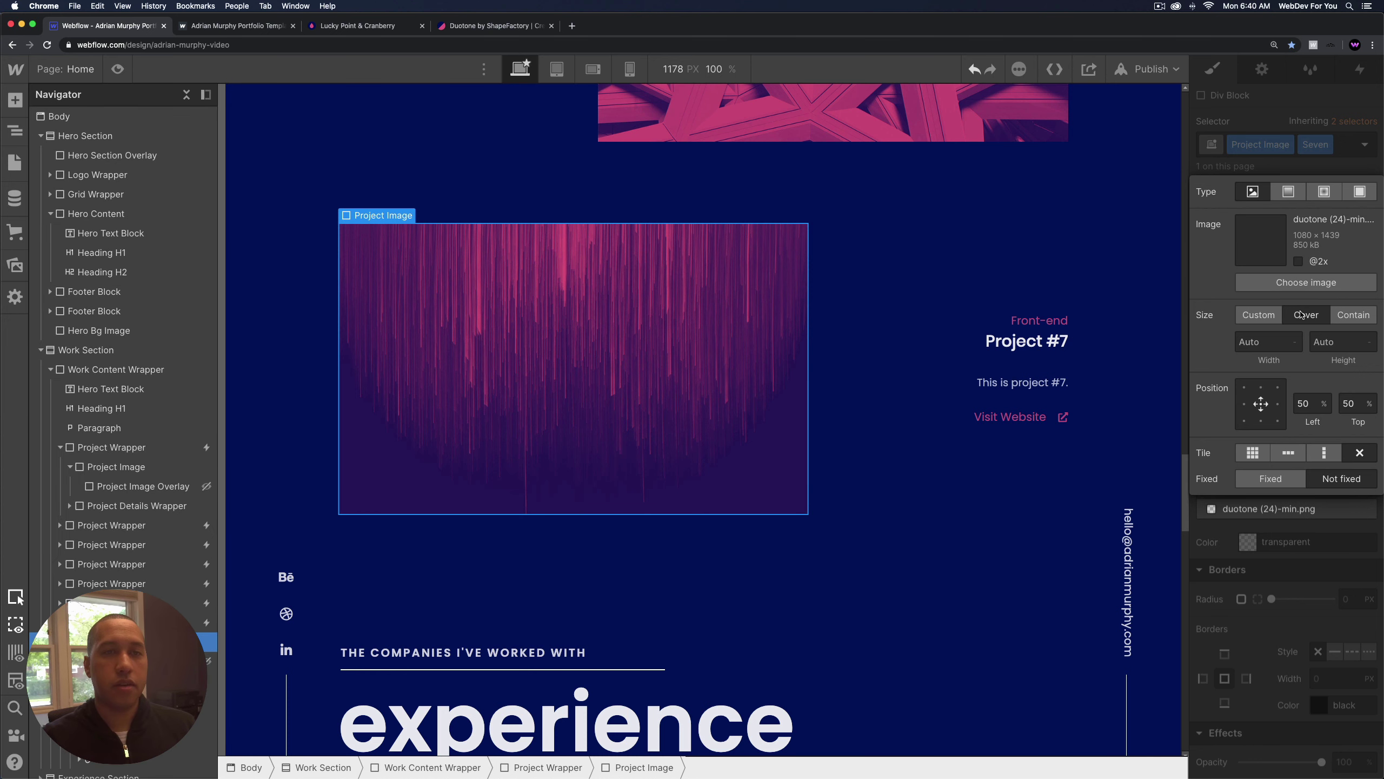
left_click(1295, 286)
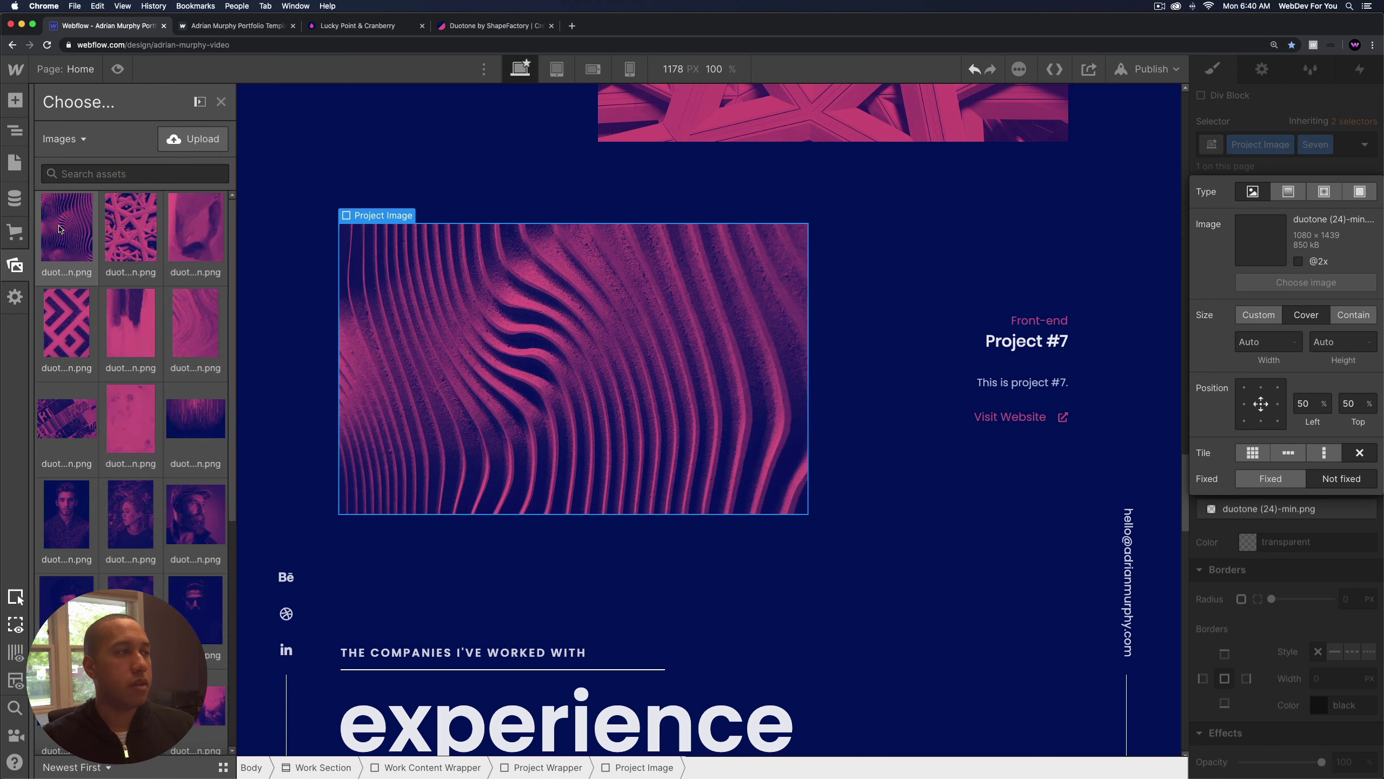
left_click(1323, 380)
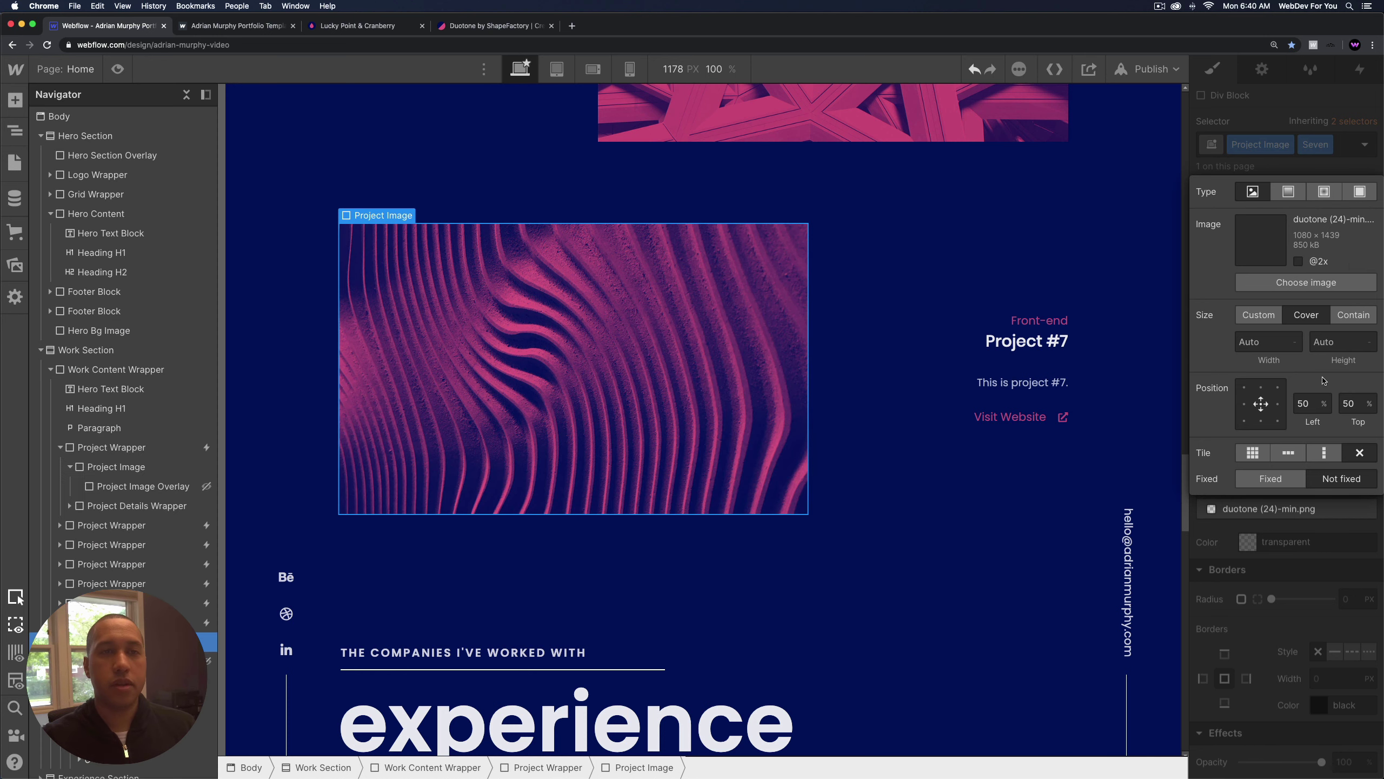
left_click(1307, 530)
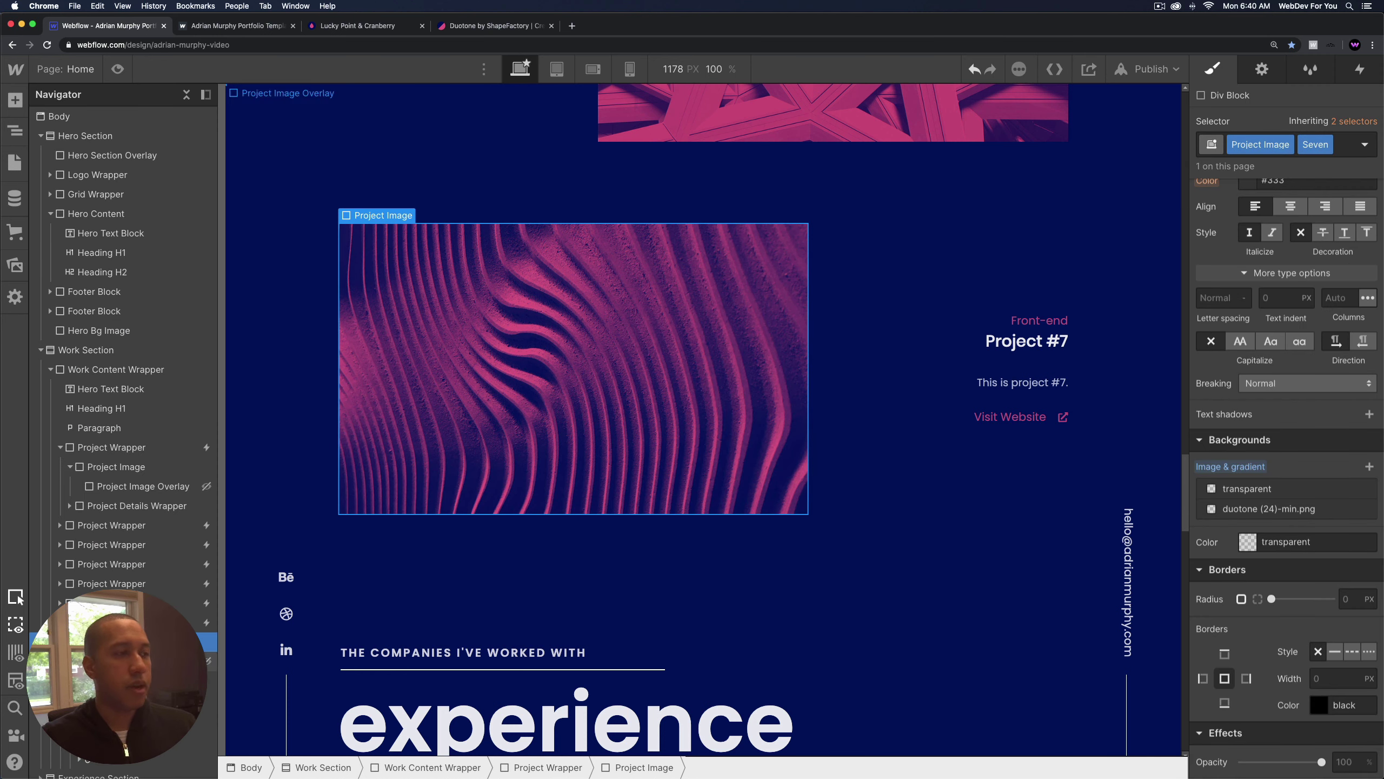
Set the project image overlay's Display to Block and preview the page.
left_click(572, 371)
scroll(1256, 240, "up", 10)
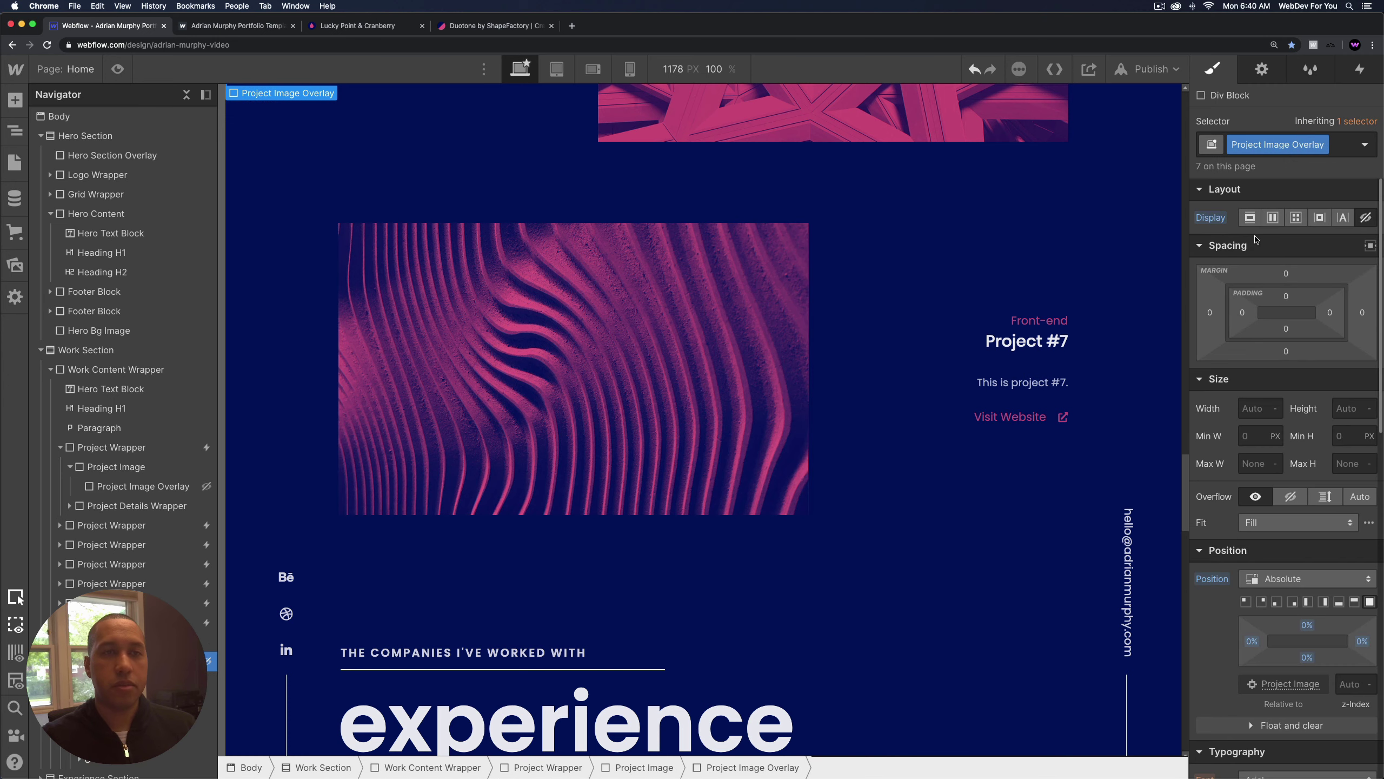
left_click(1250, 218)
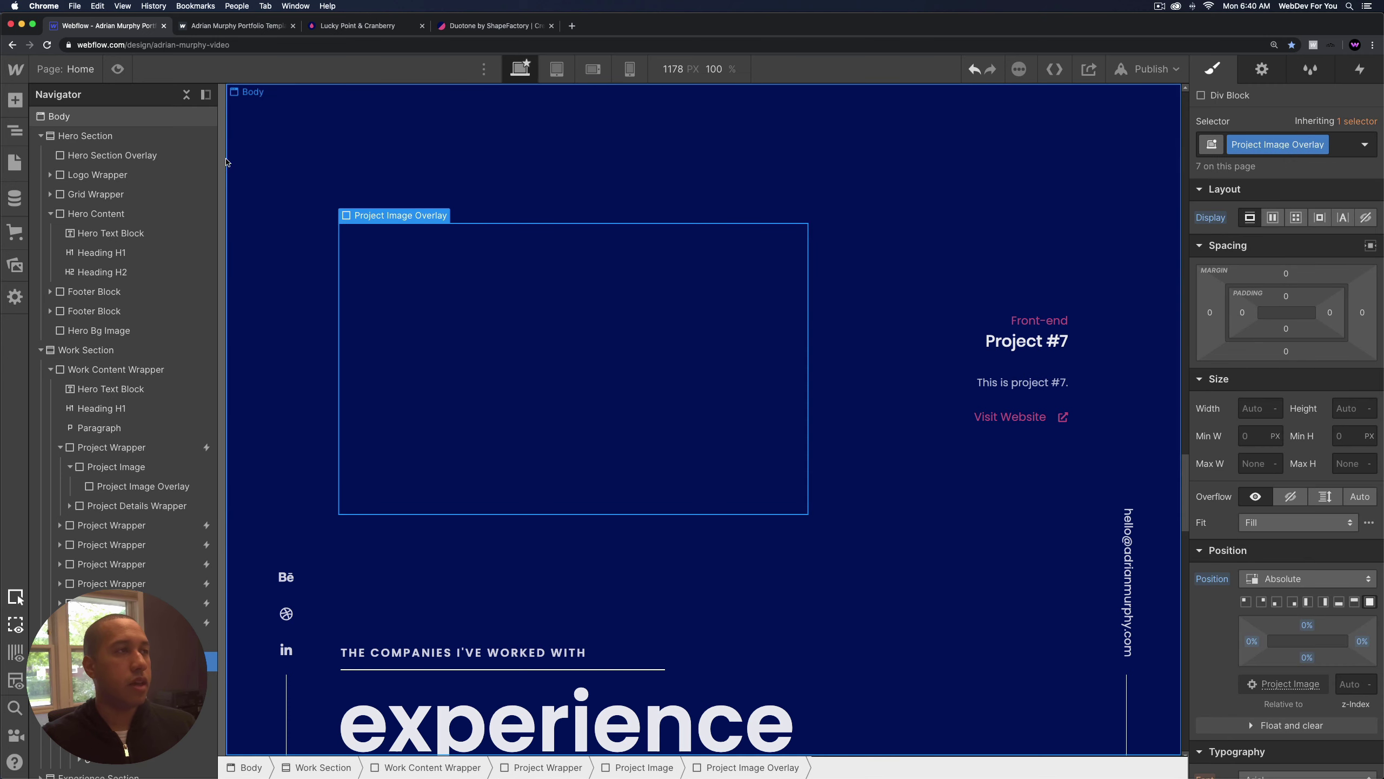
scroll(359, 230, "up", 20)
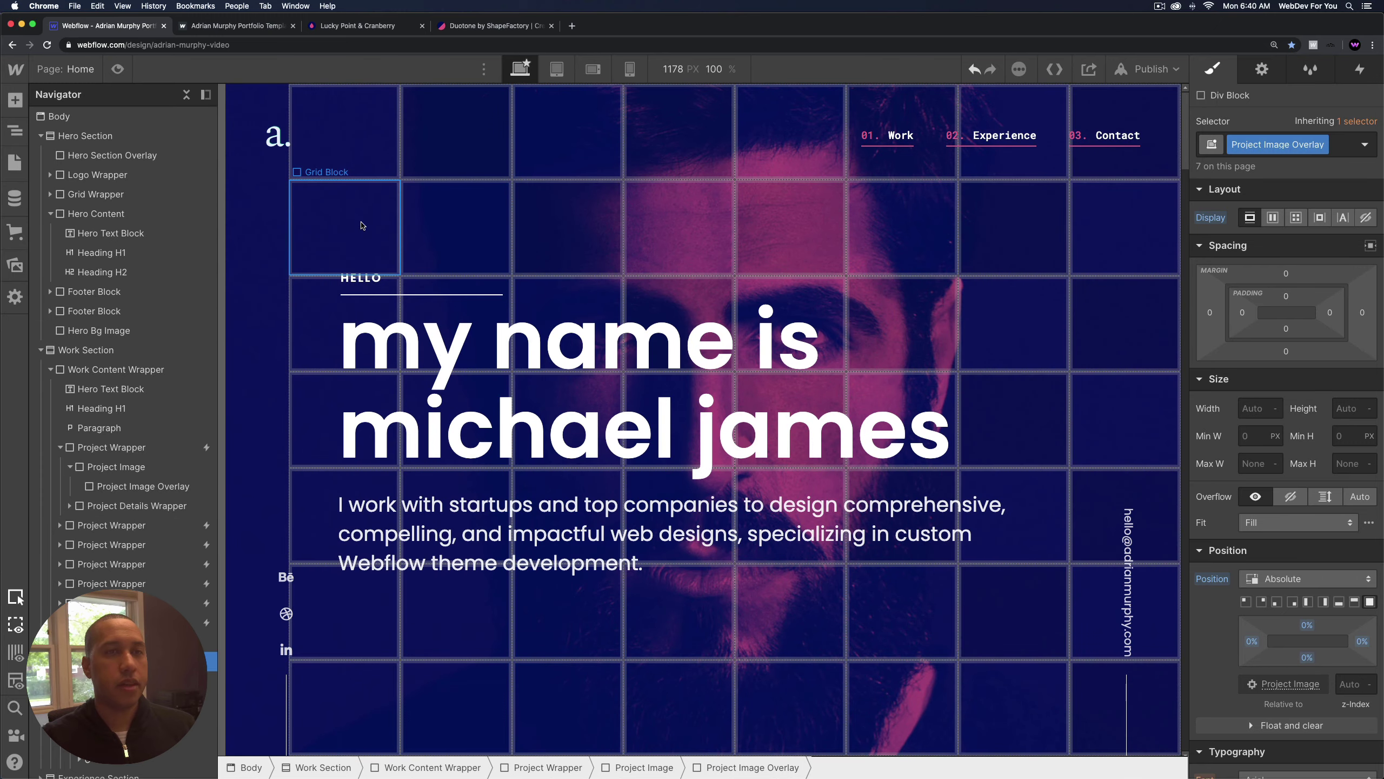
left_click(118, 69)
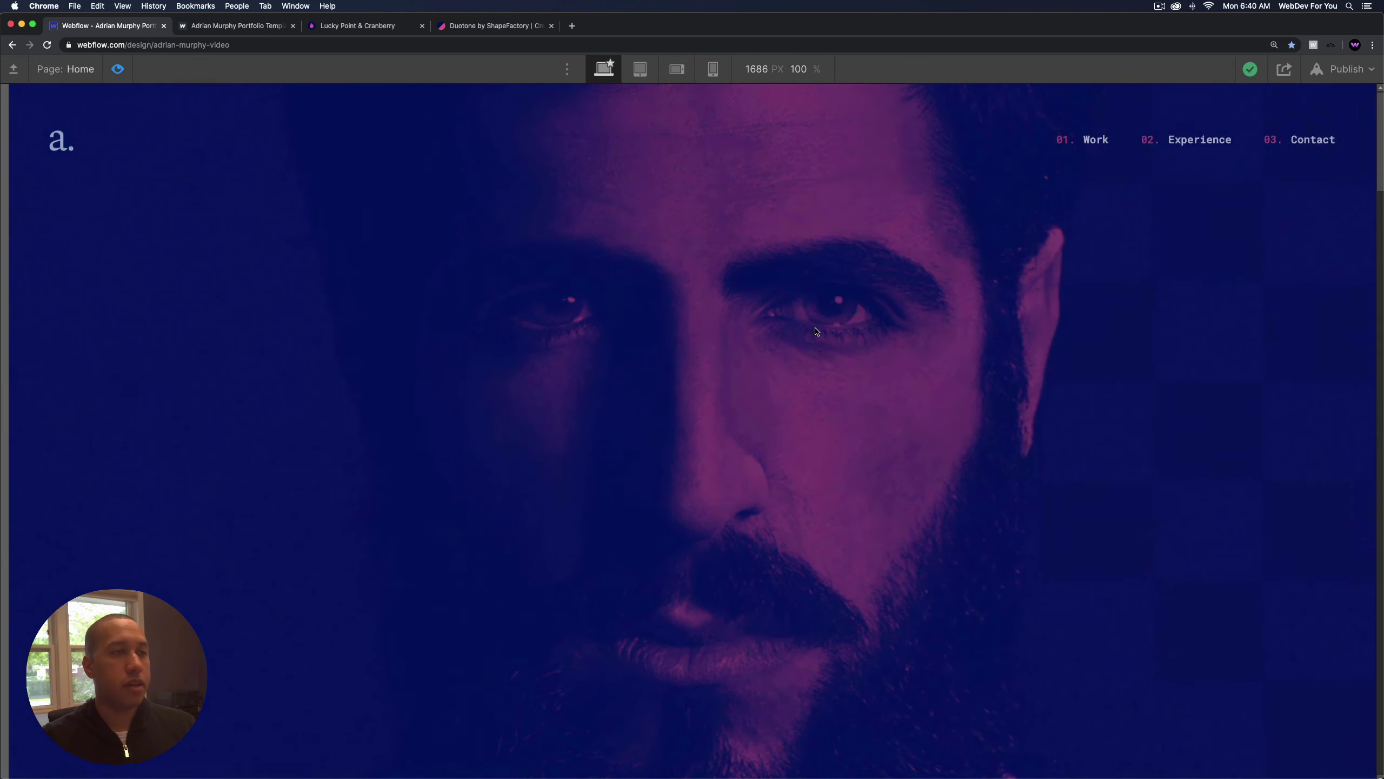
Scroll through the preview to watch the project images animate in, then exit preview.
scroll(816, 329, "down", 20)
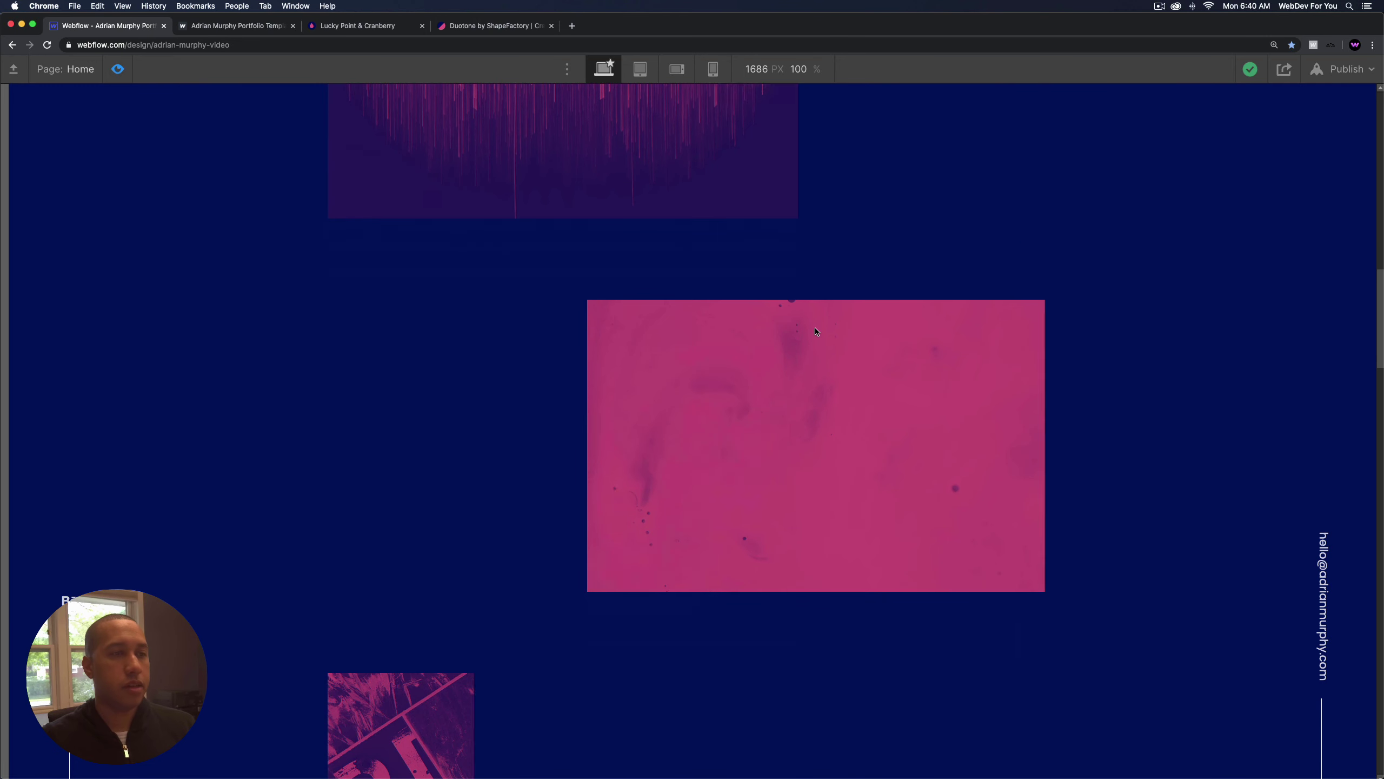
scroll(816, 331, "down", 20)
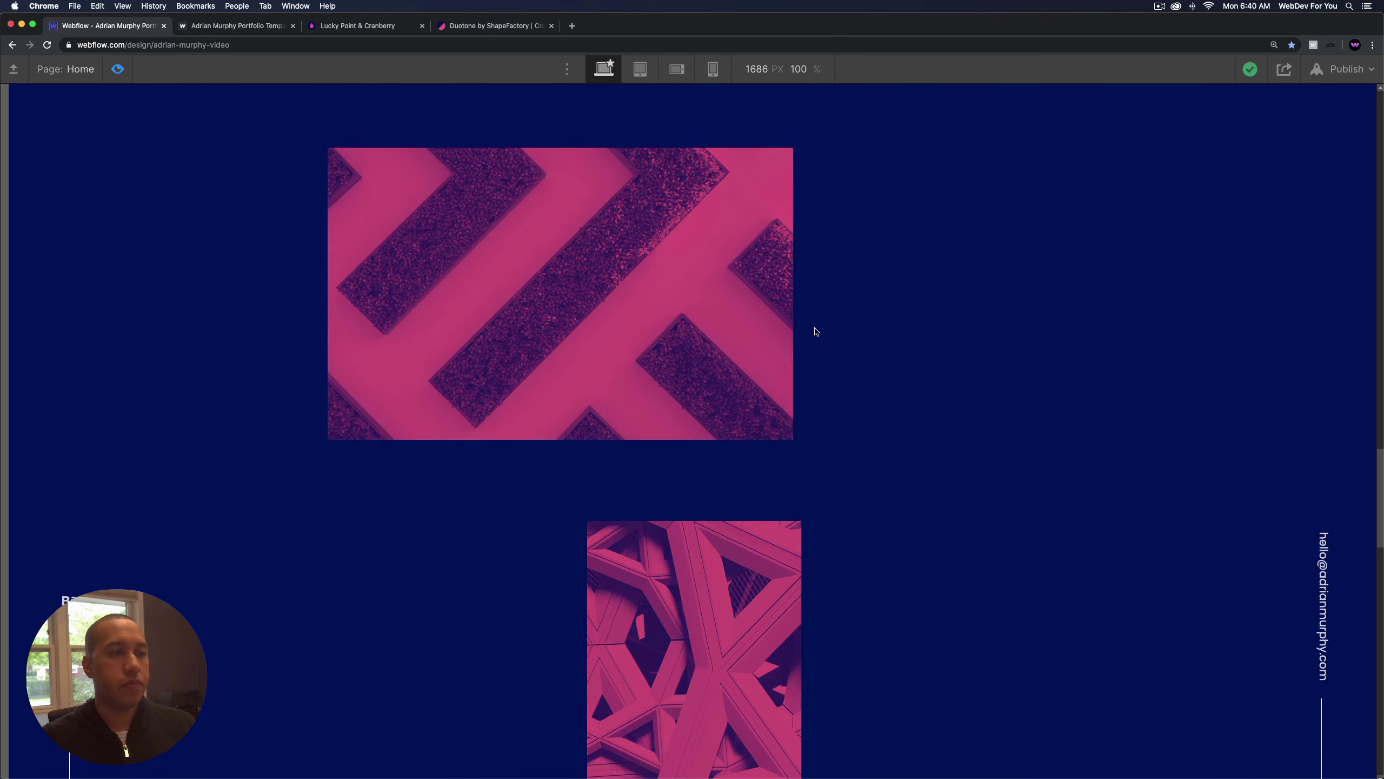
scroll(816, 331, "down", 12)
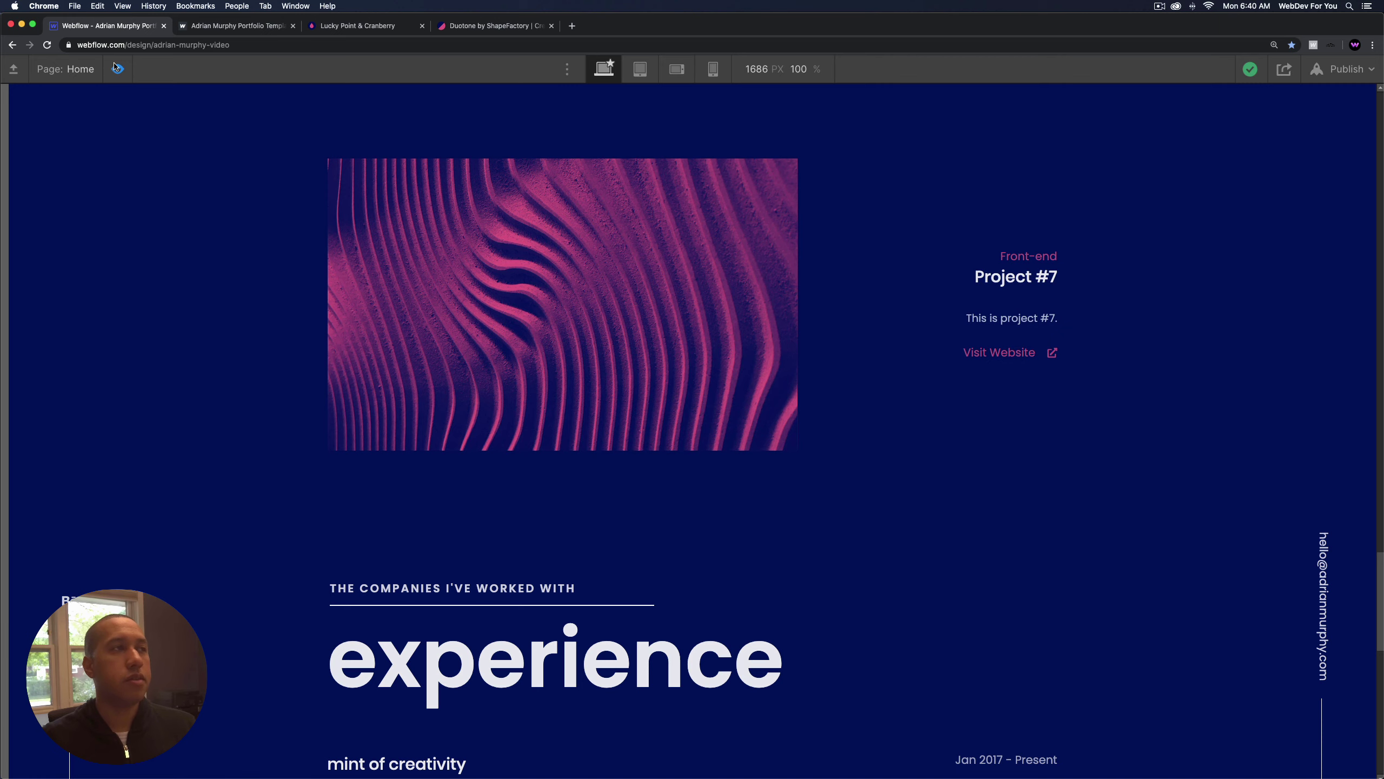
key("super+shift+p")
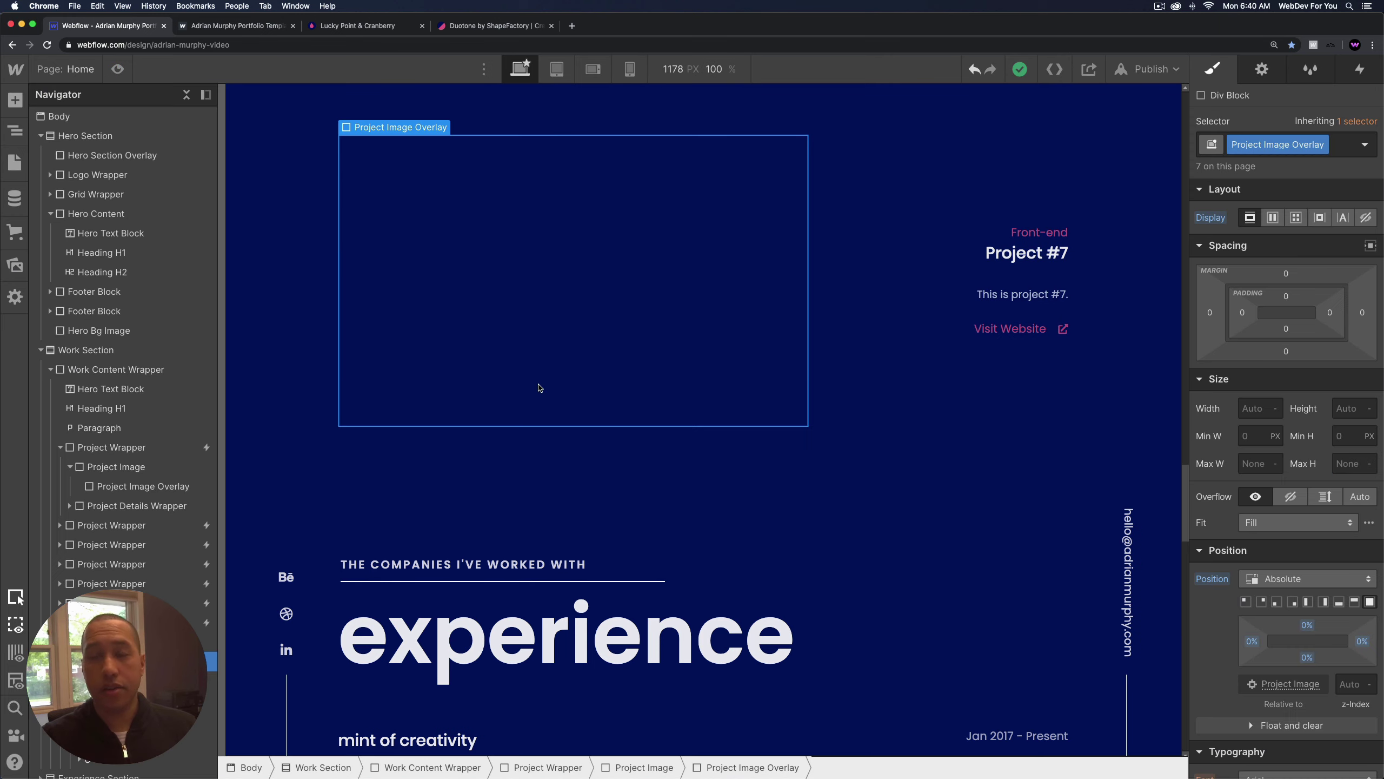
Expand Experience Section and Experience Content Wrapper, and select the bloomberg businessweek accordion entry.
scroll(561, 419, "down", 2)
scroll(561, 424, "down", 8)
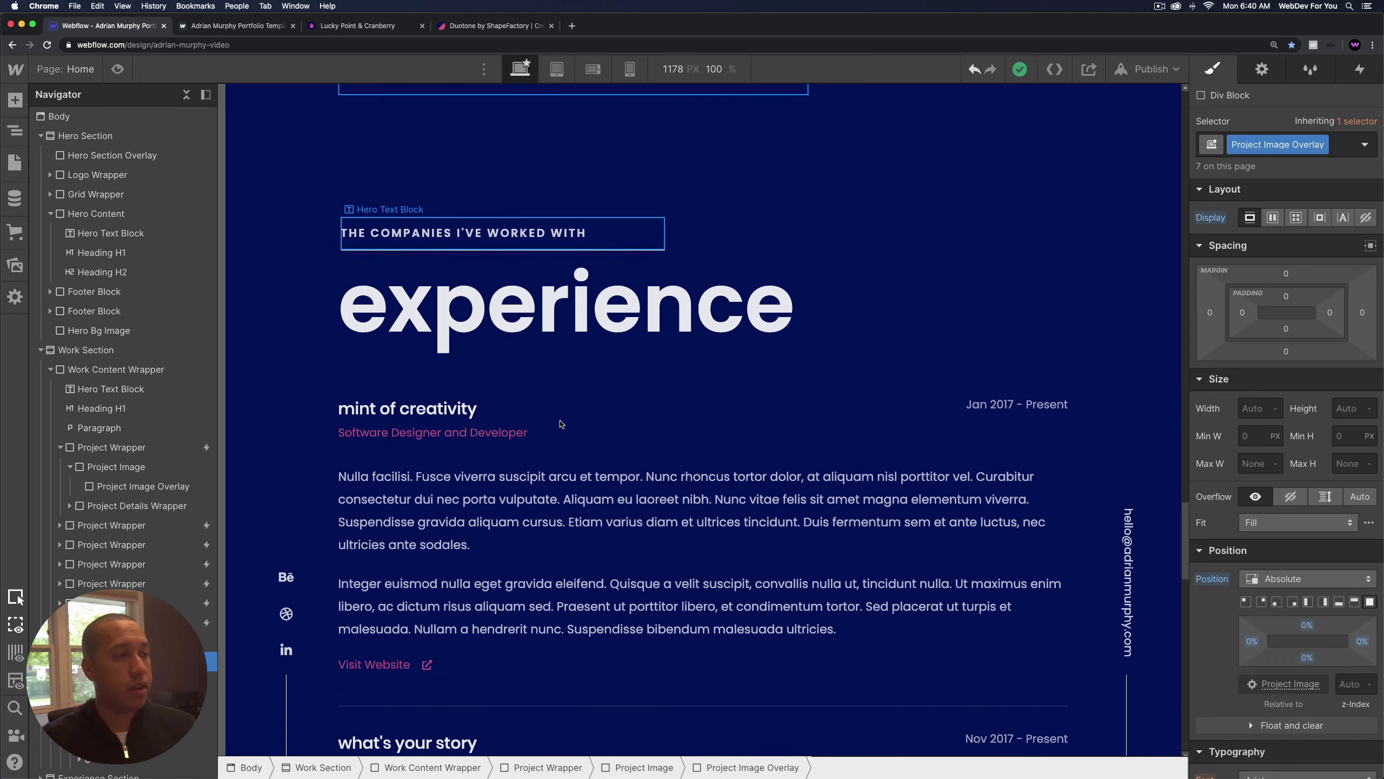
left_click(51, 213)
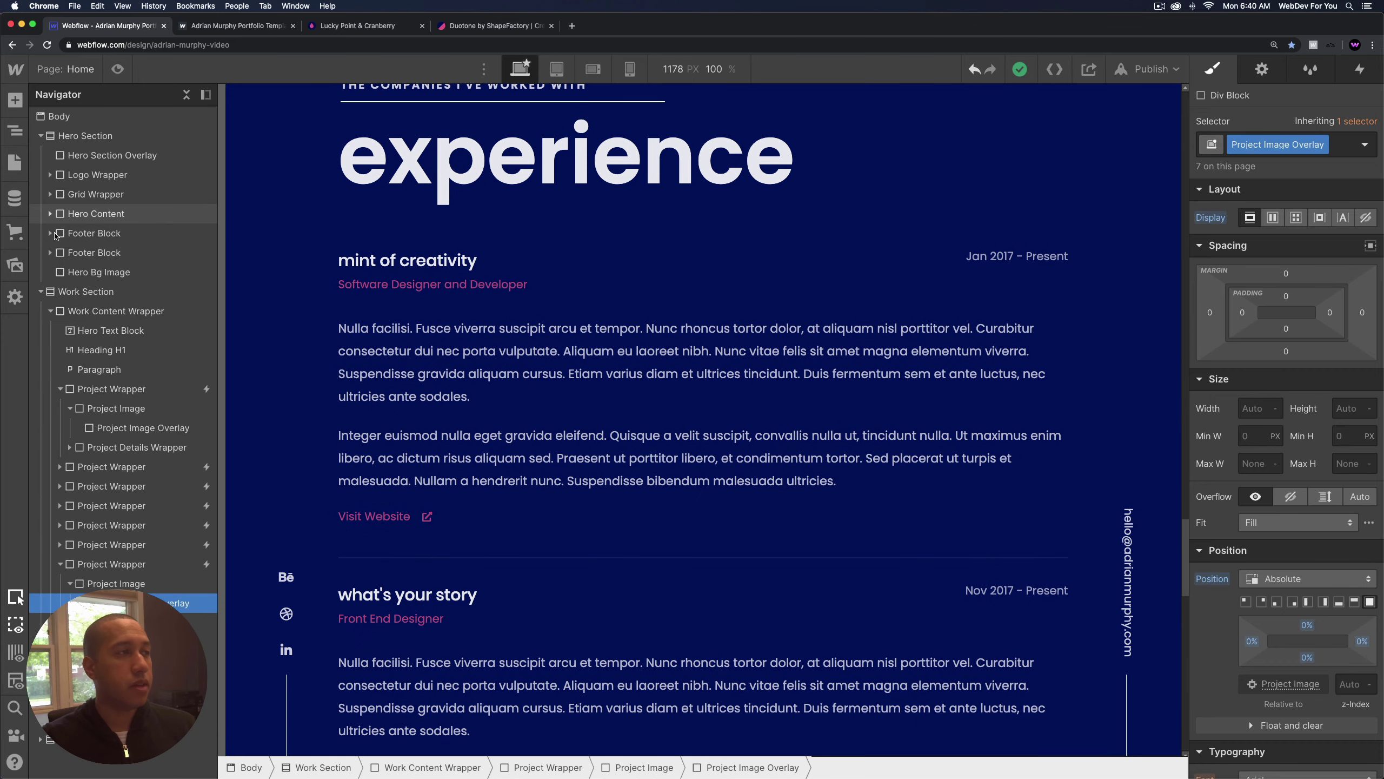
left_click(40, 291)
left_click(87, 311)
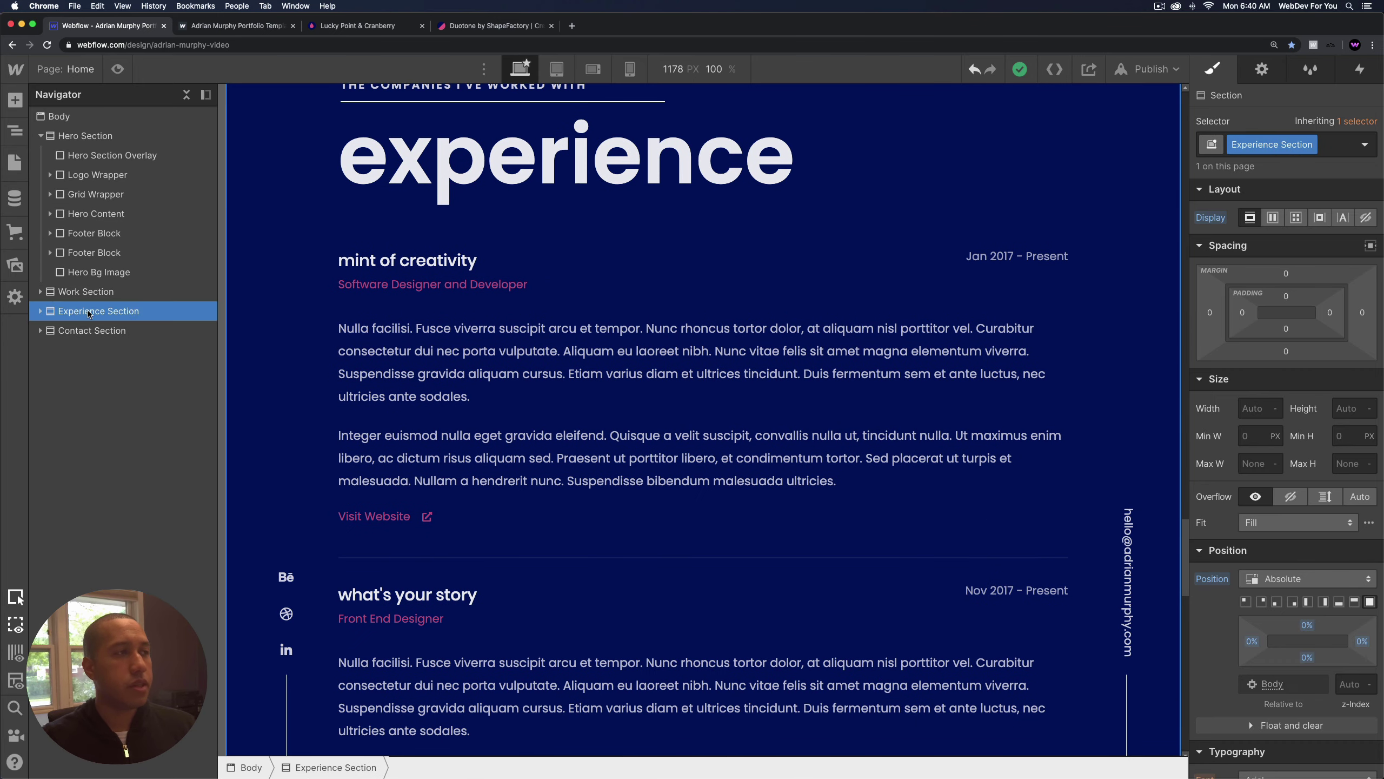
scroll(508, 310, "down", 12)
scroll(508, 311, "up", 11)
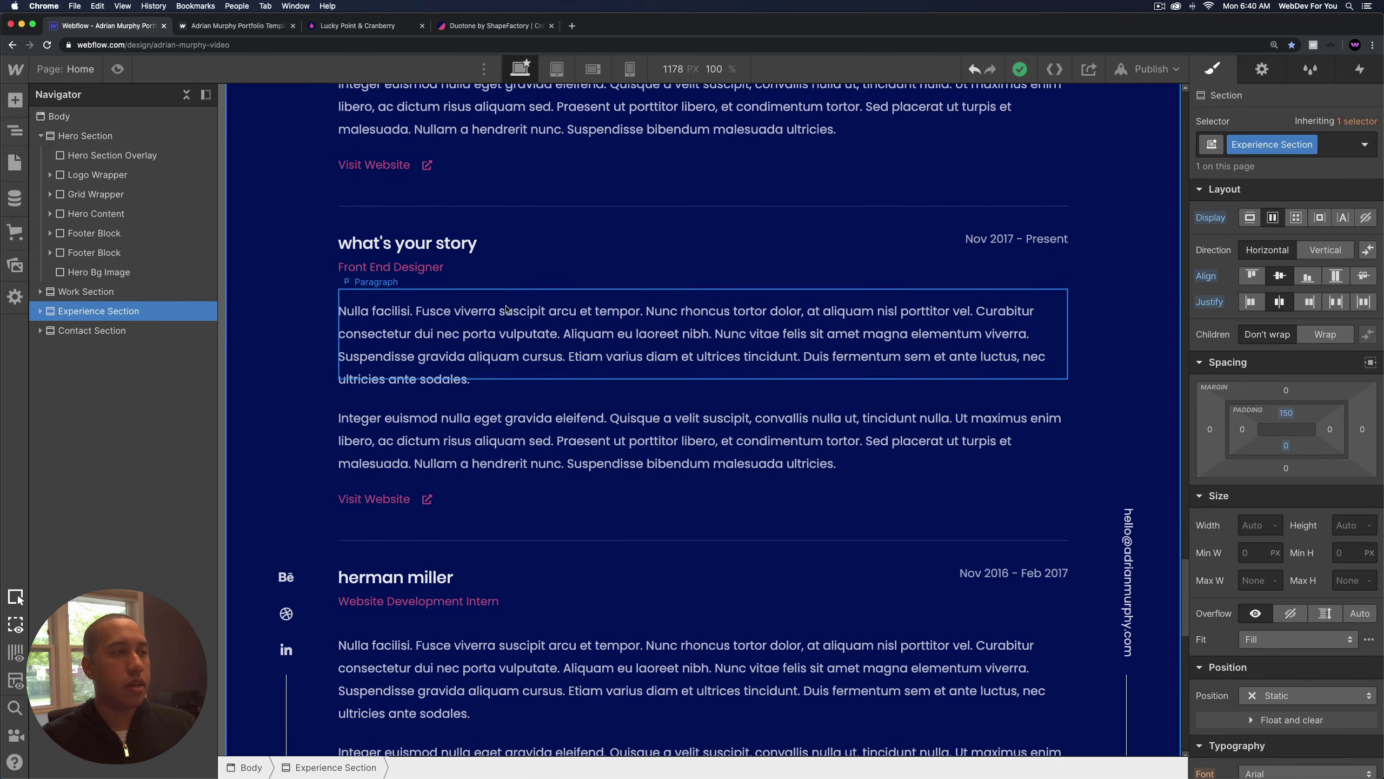
left_click(40, 311)
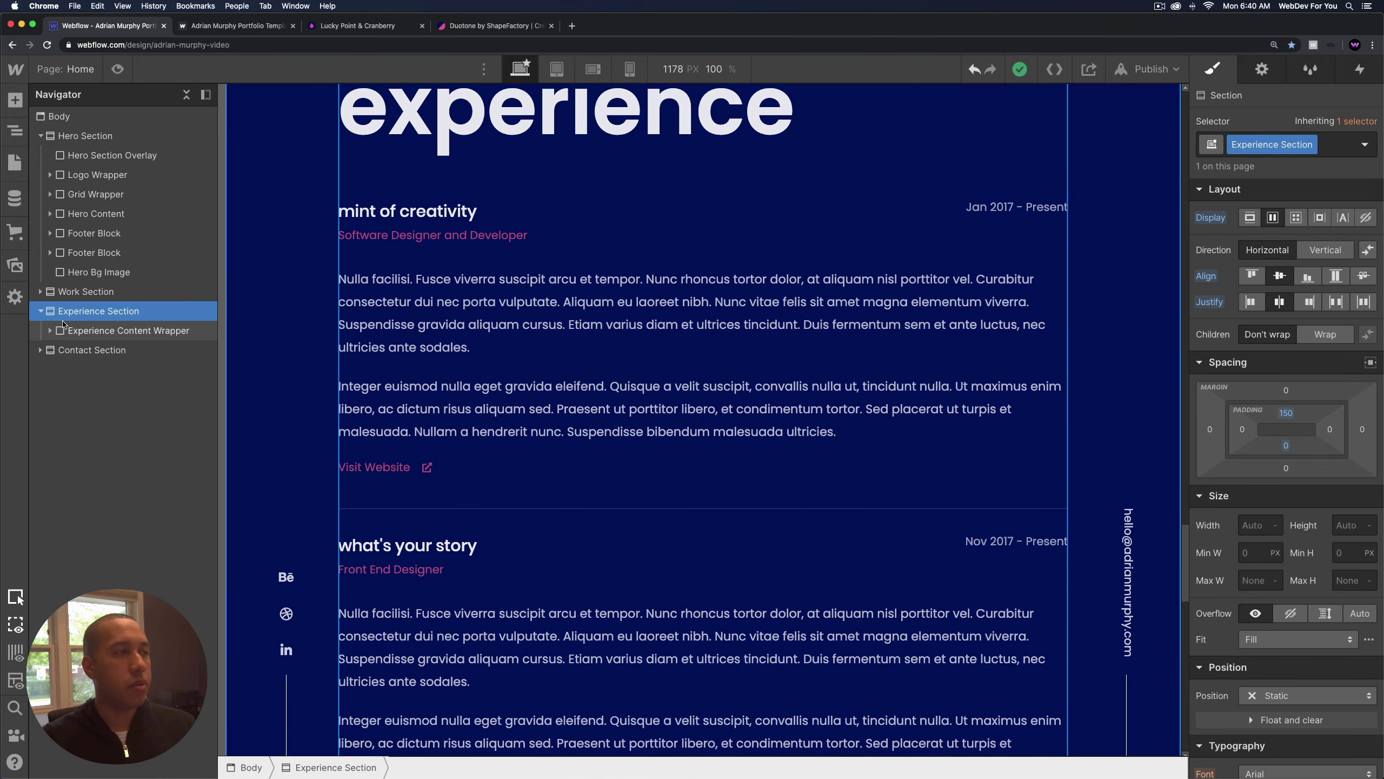
left_click(50, 330)
left_click(110, 330)
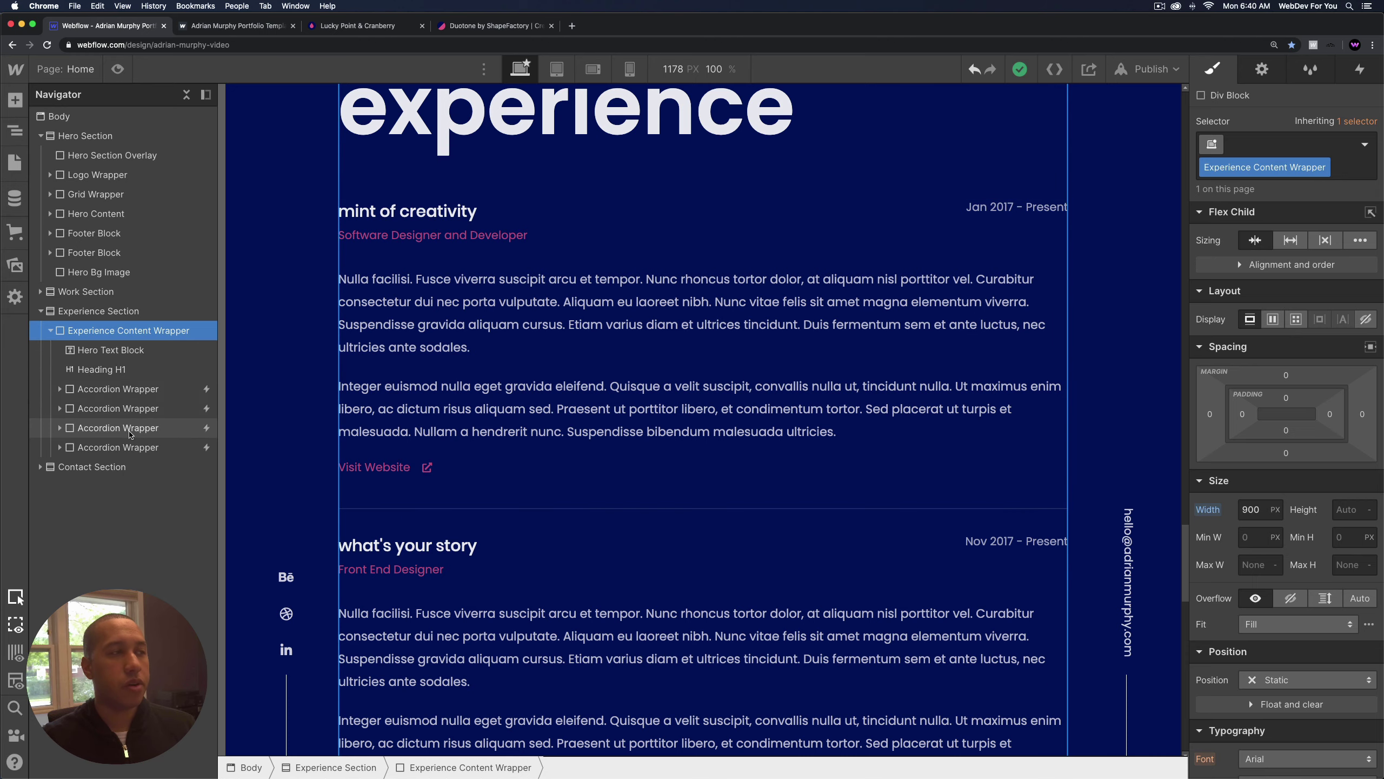
left_click(131, 449)
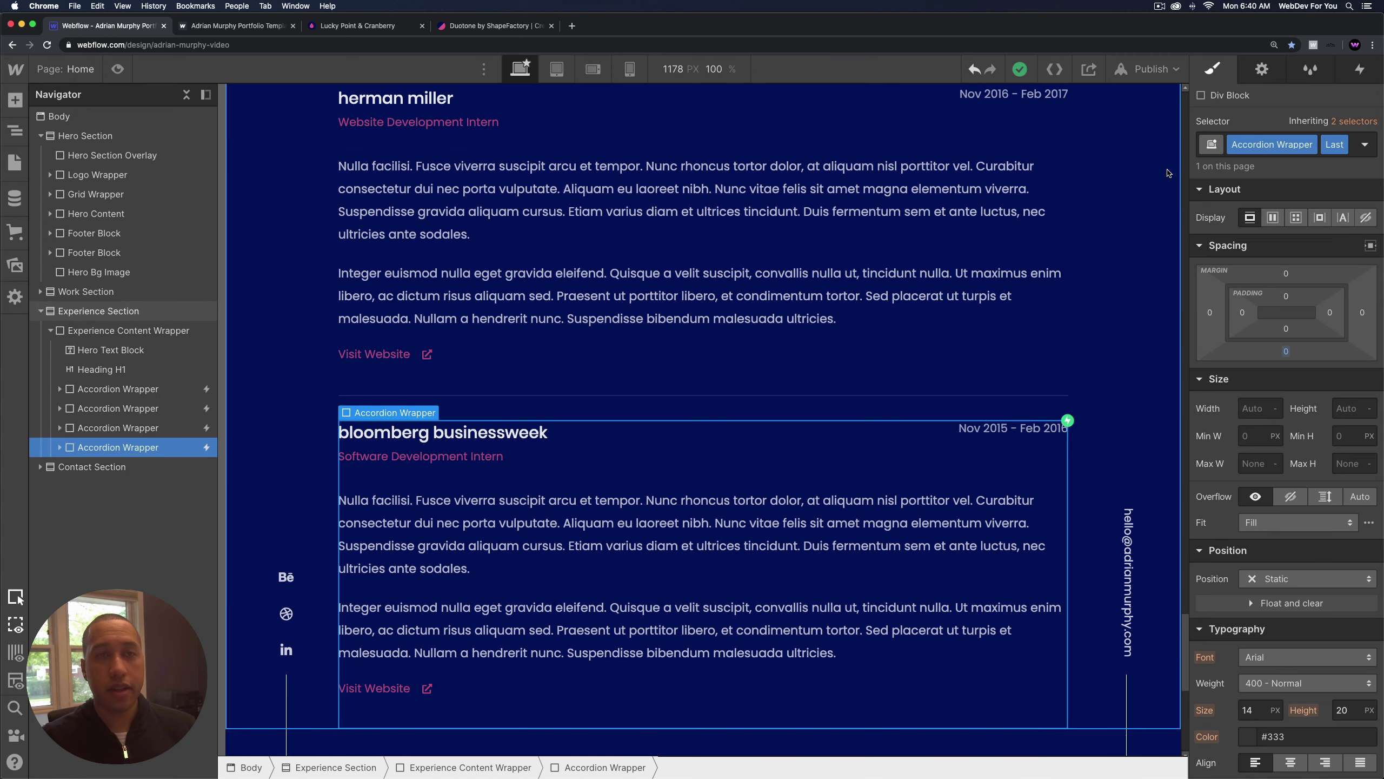
Add a 1px Alice Blue bottom border, then compare it against the herman miller entry.
scroll(899, 311, "down", 1)
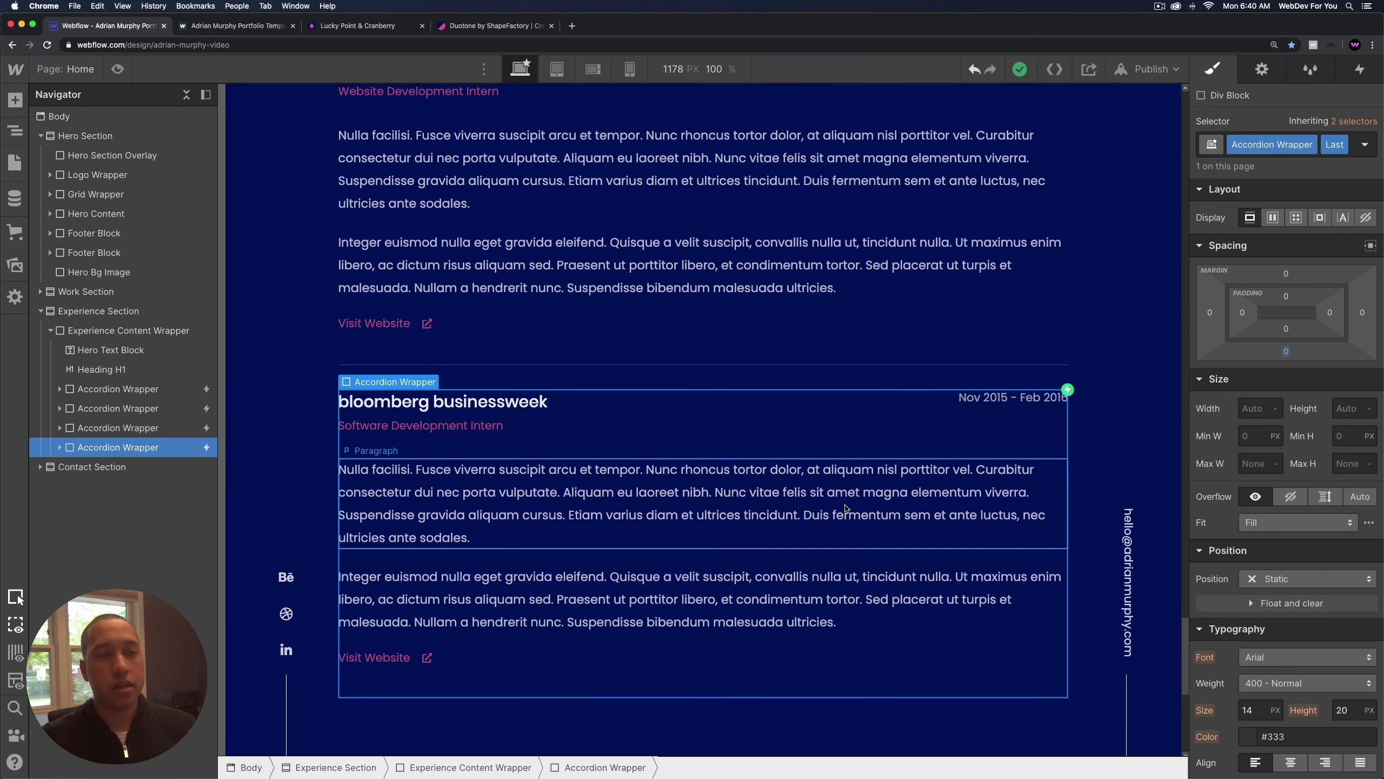
scroll(1339, 579, "down", 10)
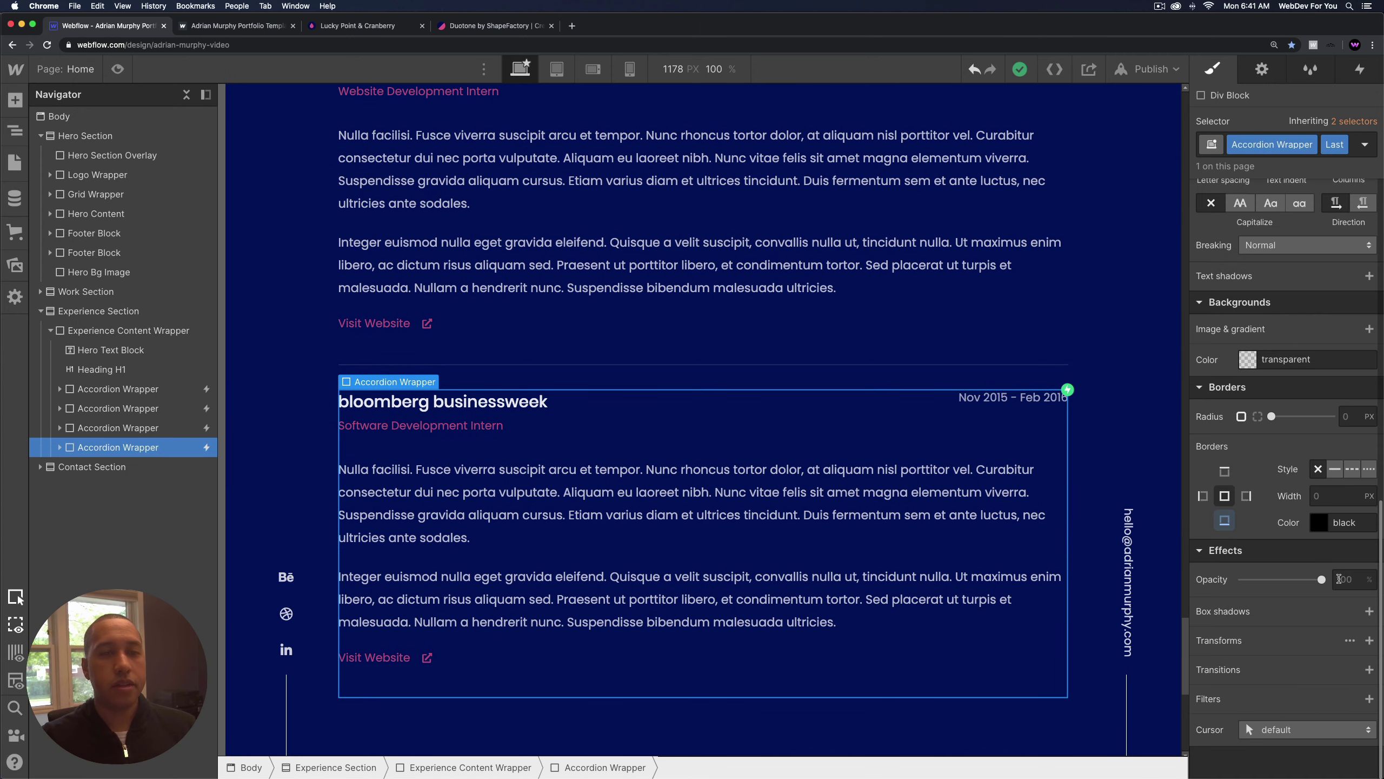
left_click(1228, 524)
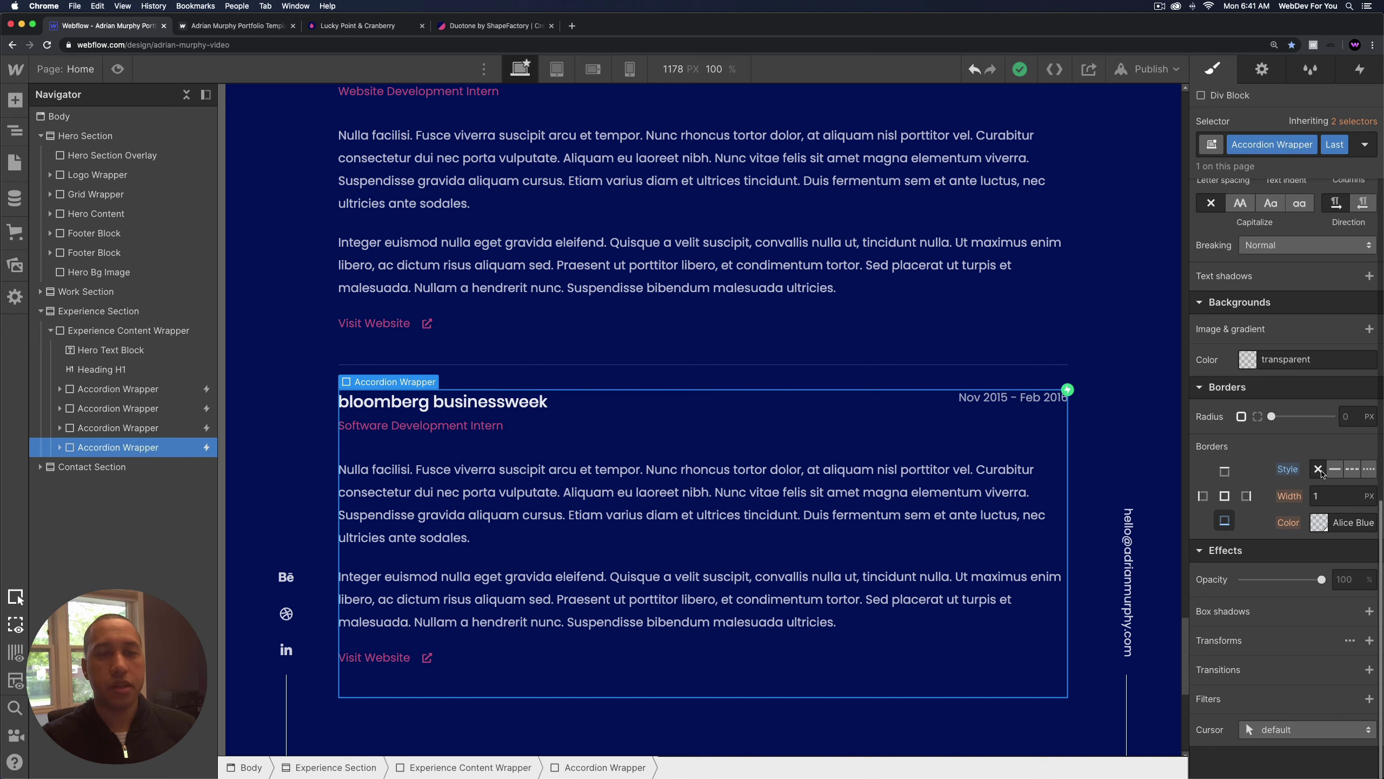
left_click(752, 357)
left_click(589, 377)
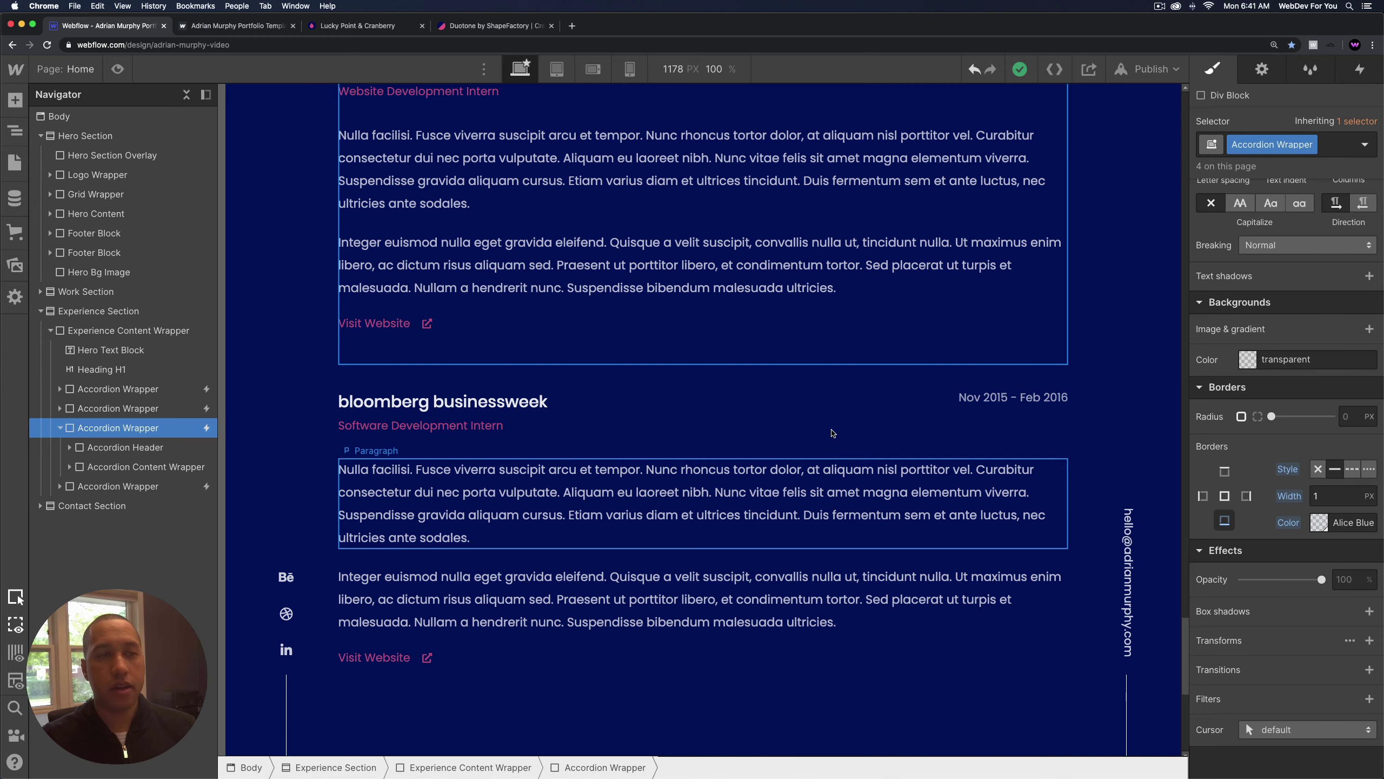
Duplicate the bloomberg businessweek accordion entry as a fifth experience entry.
key("Left")
left_click(153, 448)
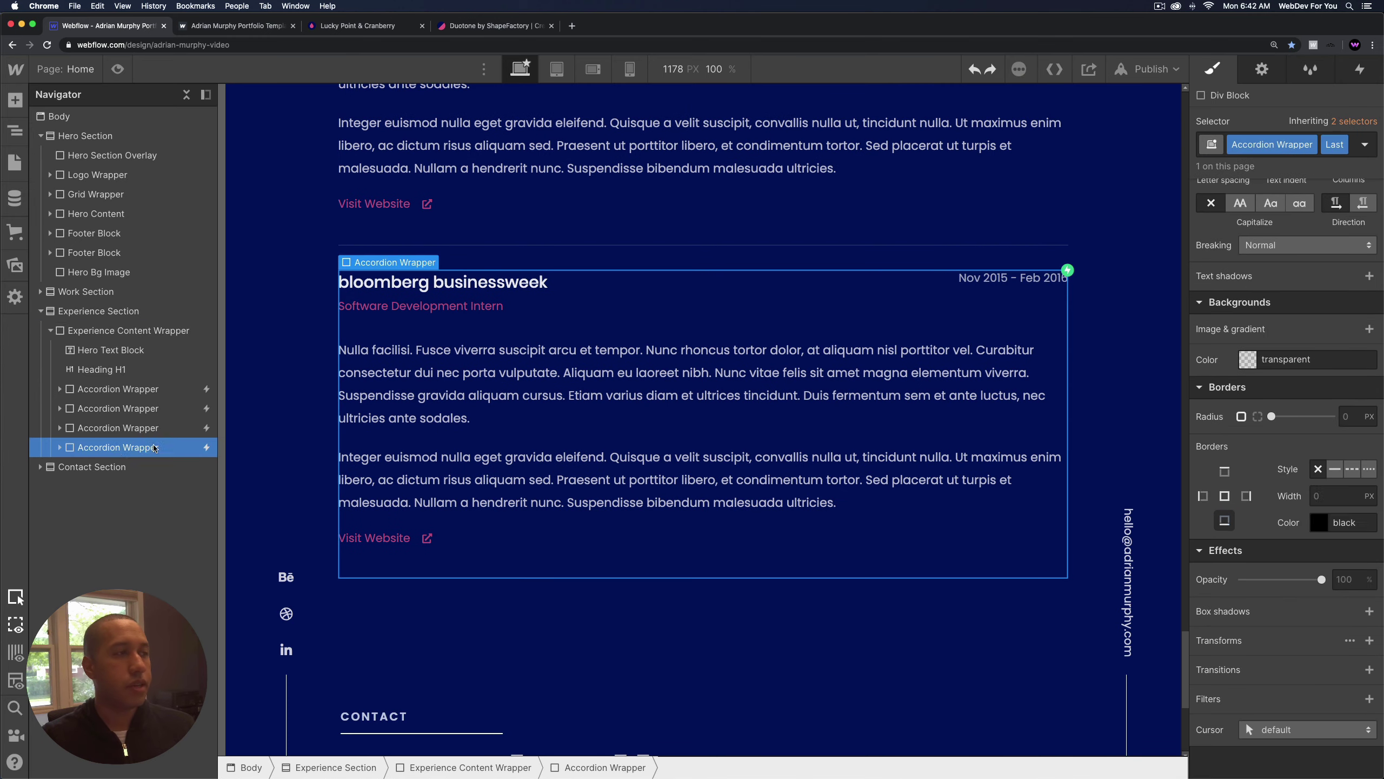
key("super+c")
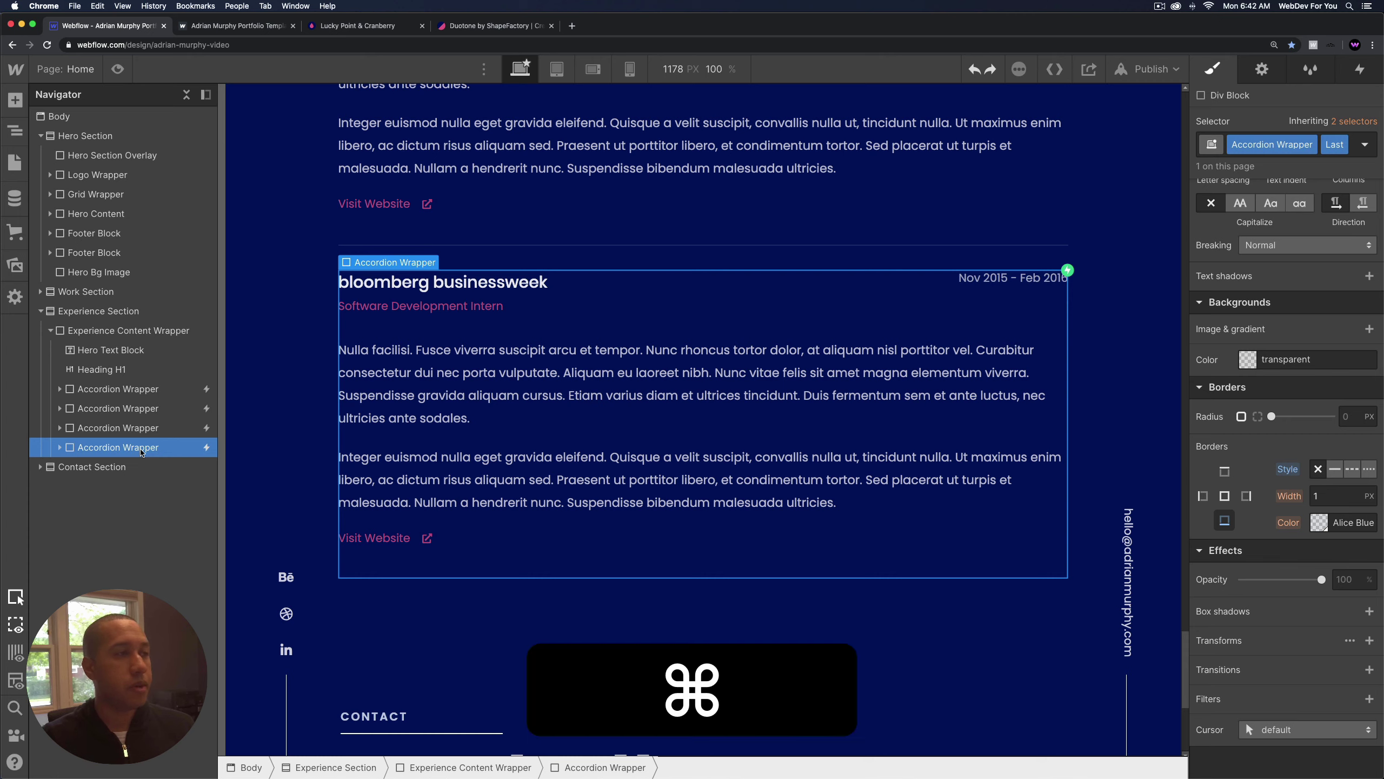
key("super+v")
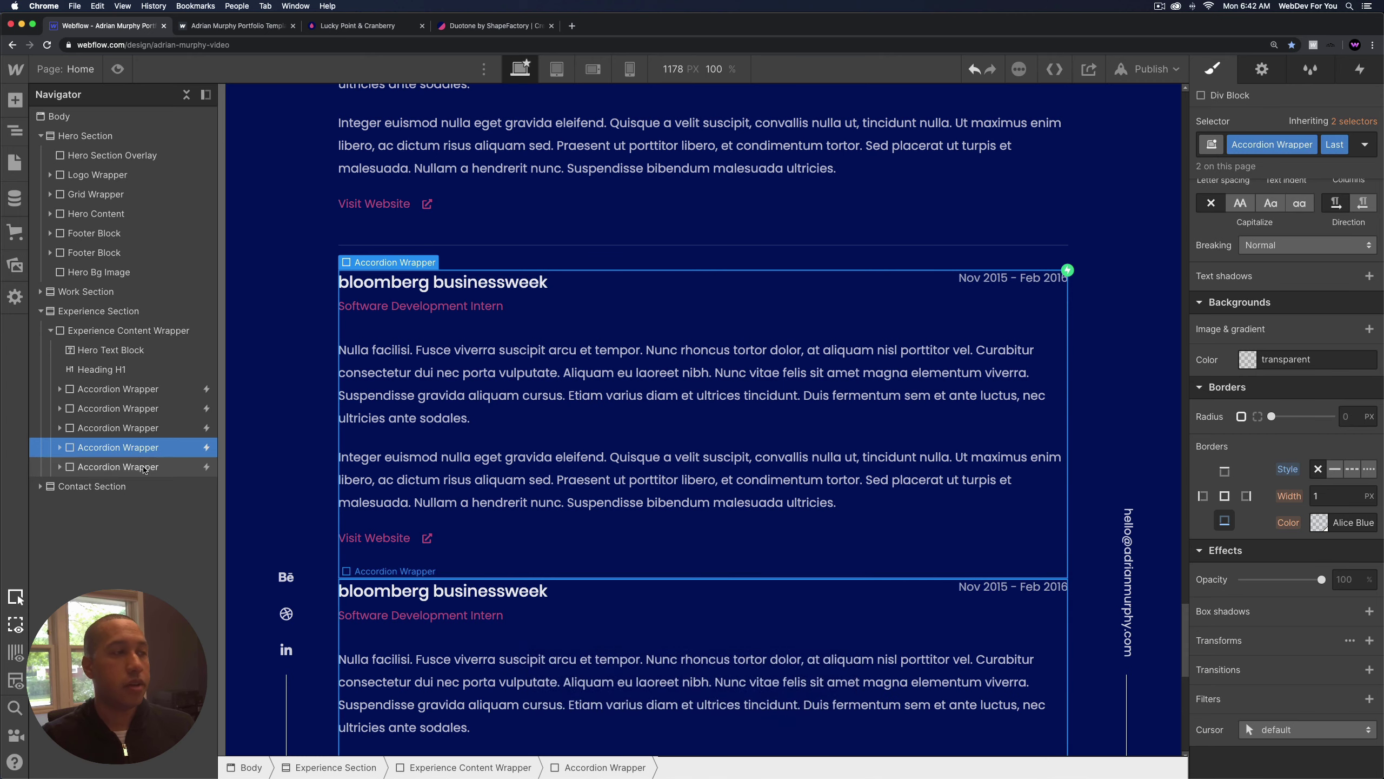
left_click(144, 468)
Remove the Last combo class from the fourth accordion entry, then select the new fifth entry.
left_click(125, 450)
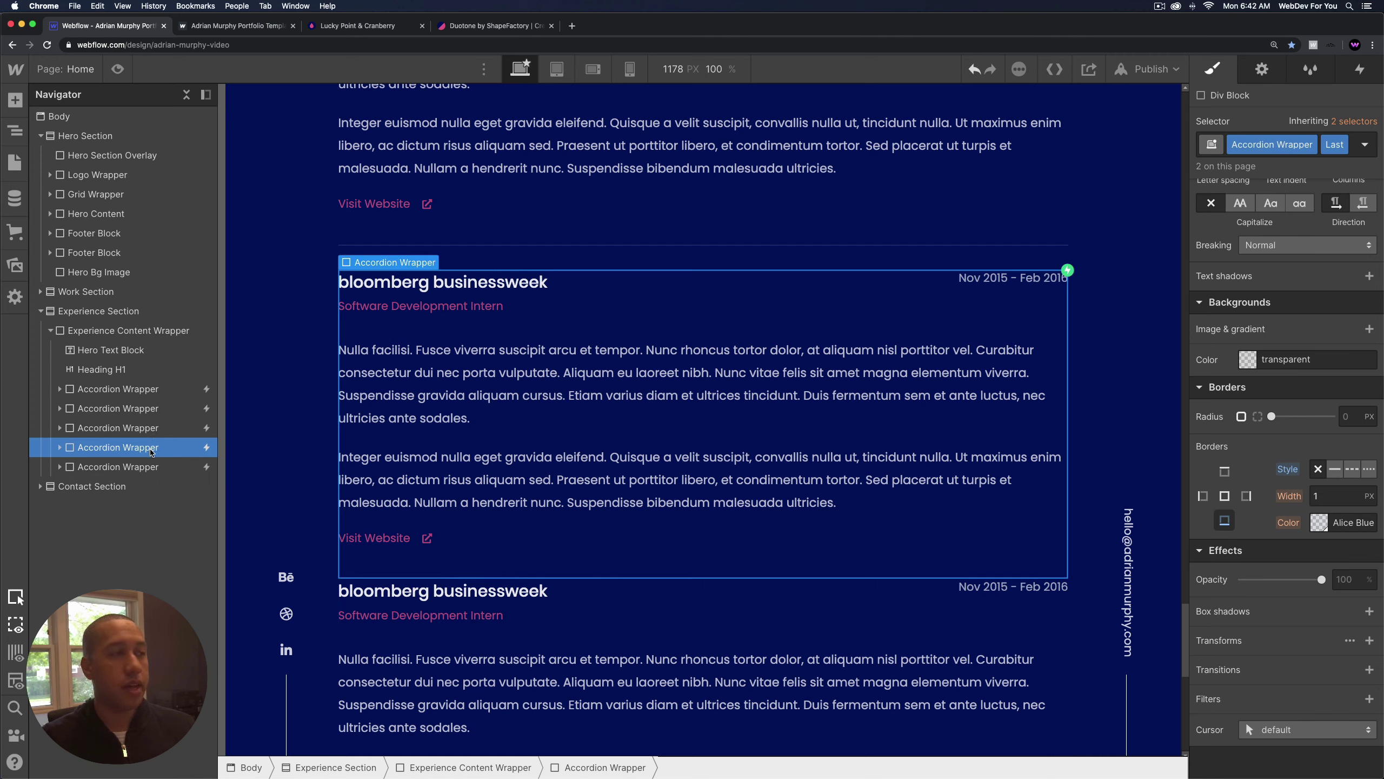
left_click(1342, 146)
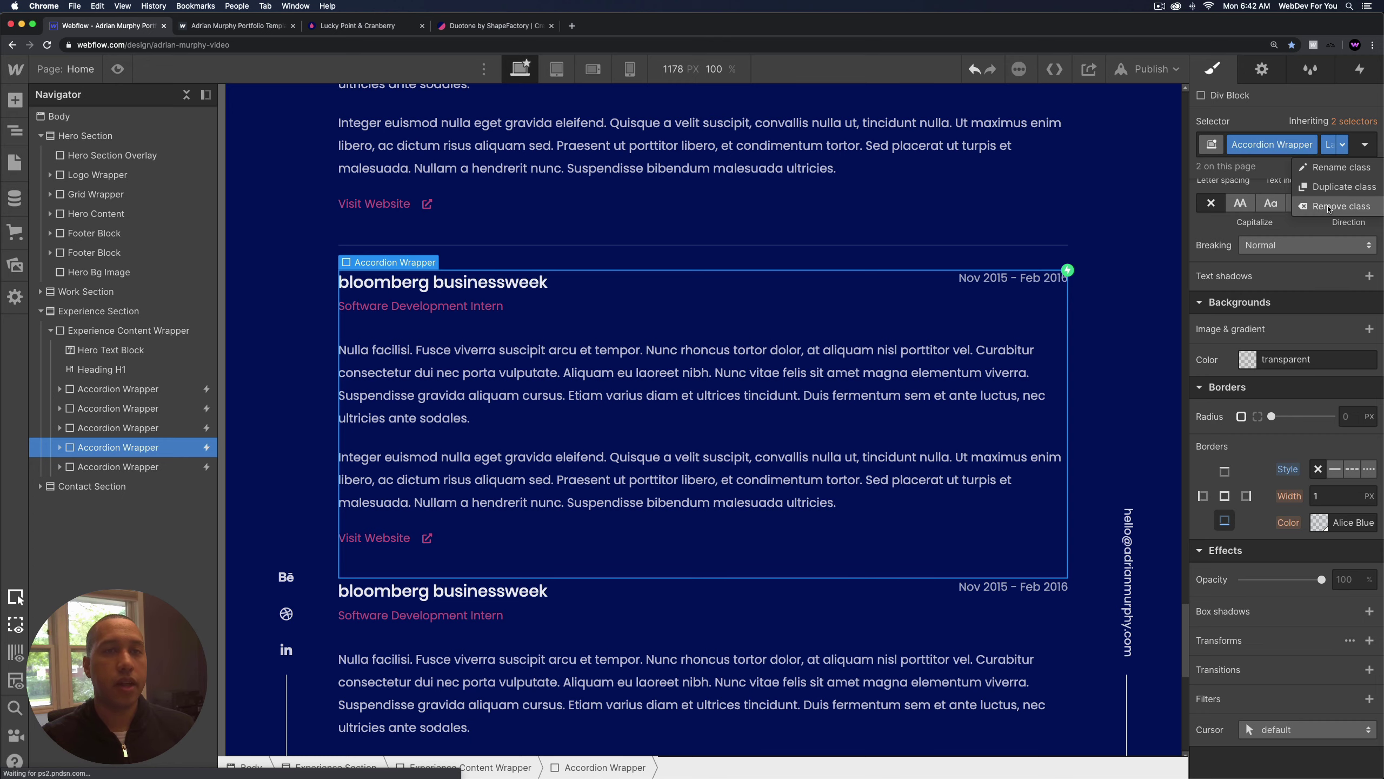
left_click(1328, 208)
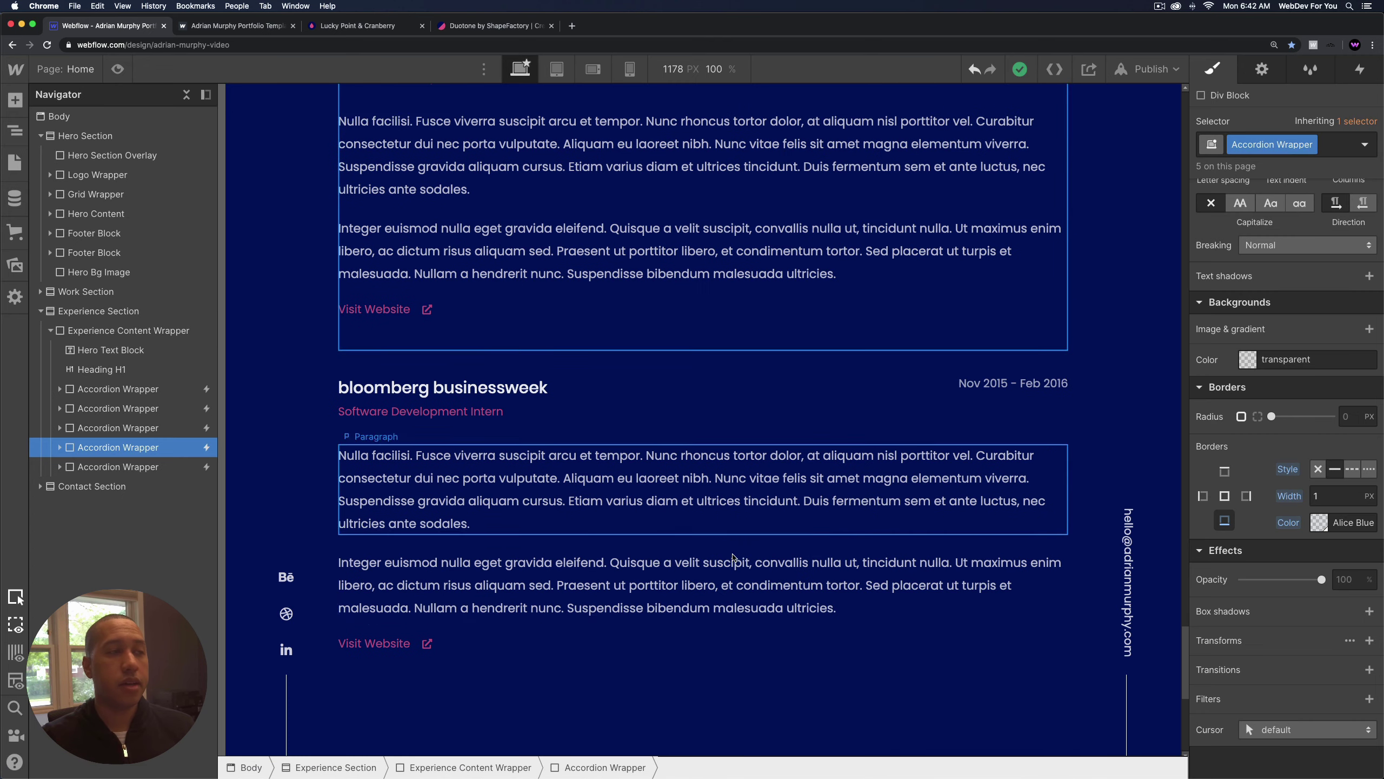
left_click(123, 467)
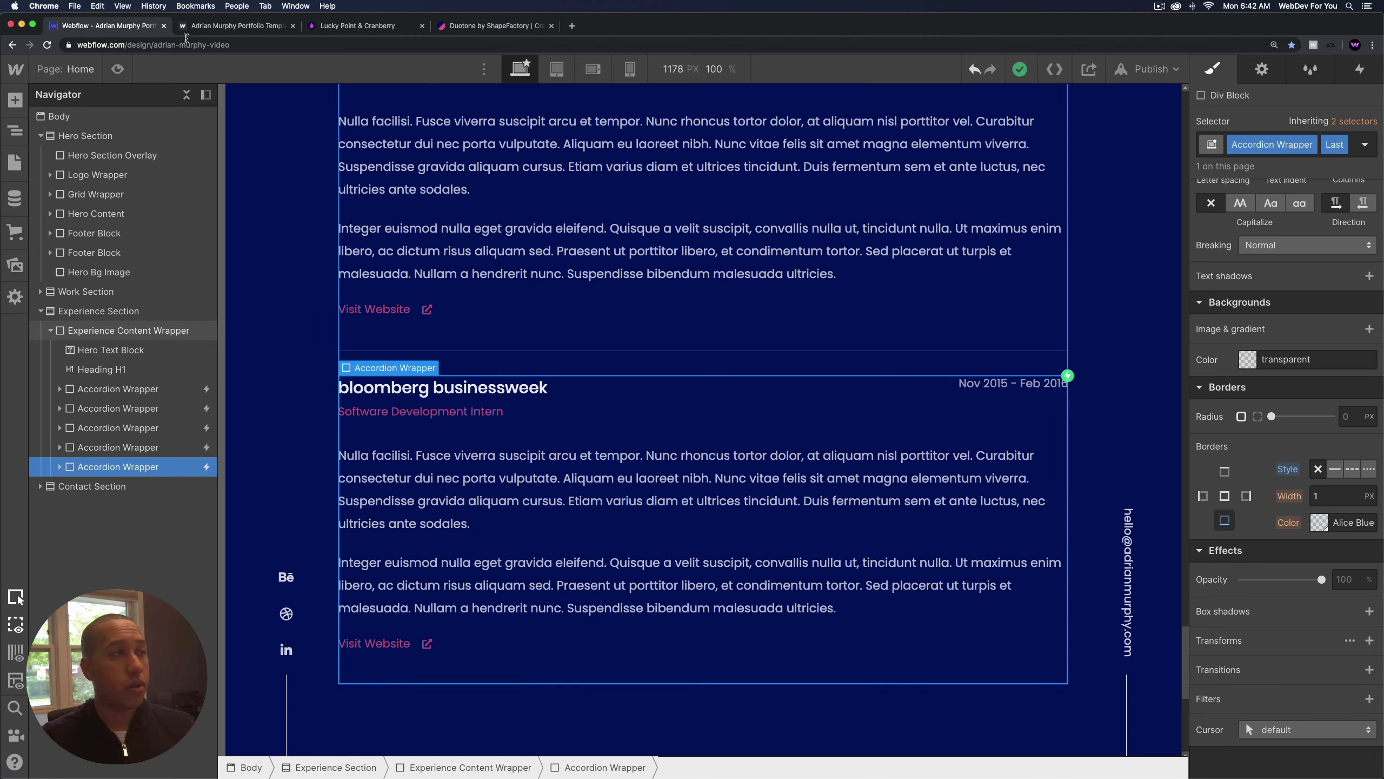
left_click(463, 480)
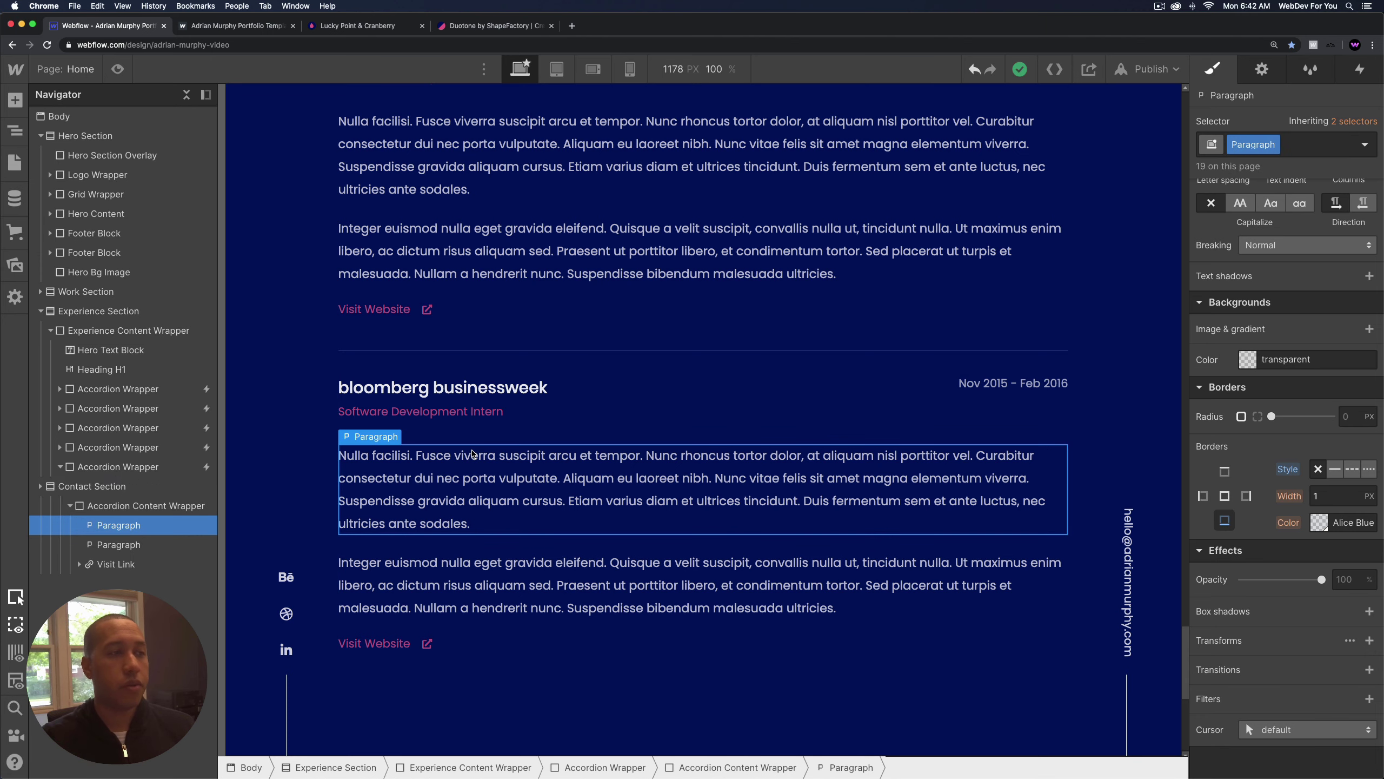
key("Return")
key("Escape")
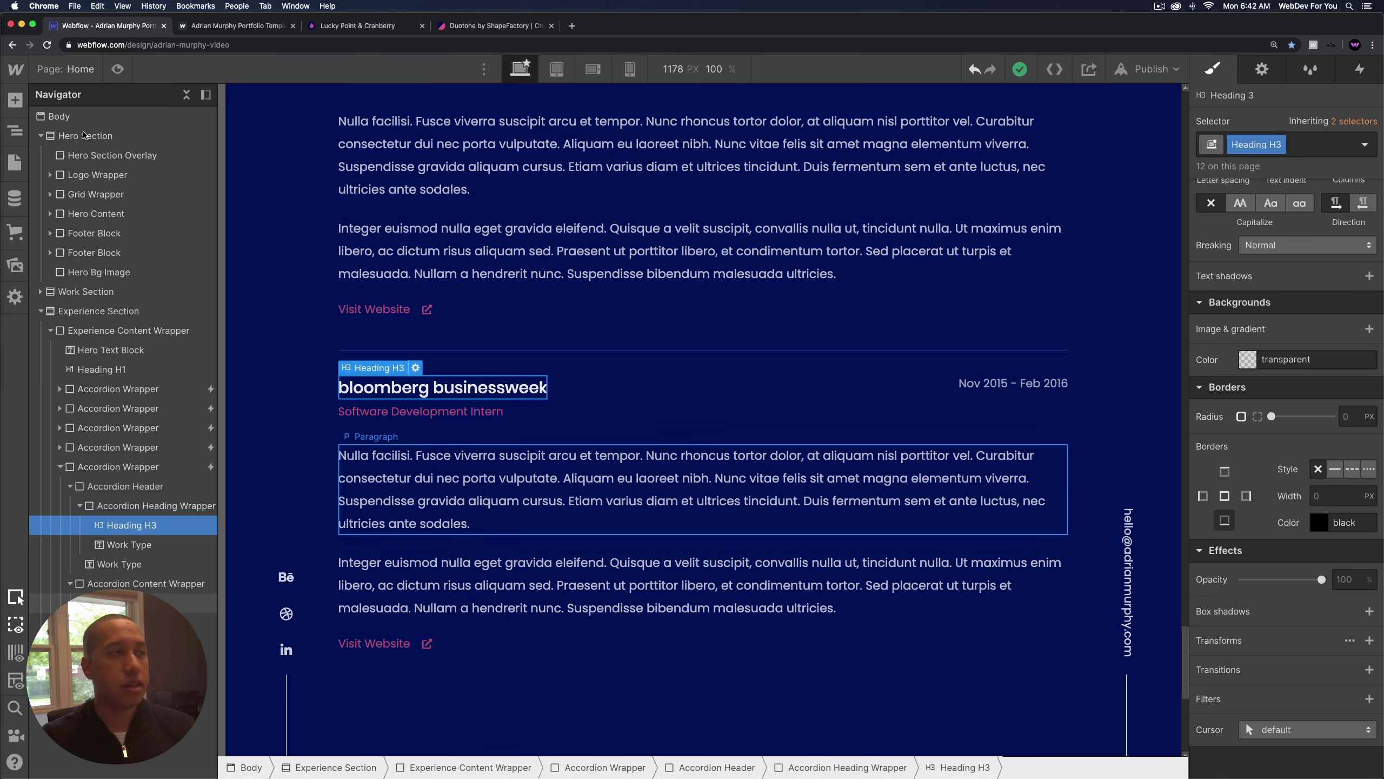
In preview, test the What's your story, mint of creativity and Bloomberg Businessweek accordions, then return to the Designer.
key("super+shift+p")
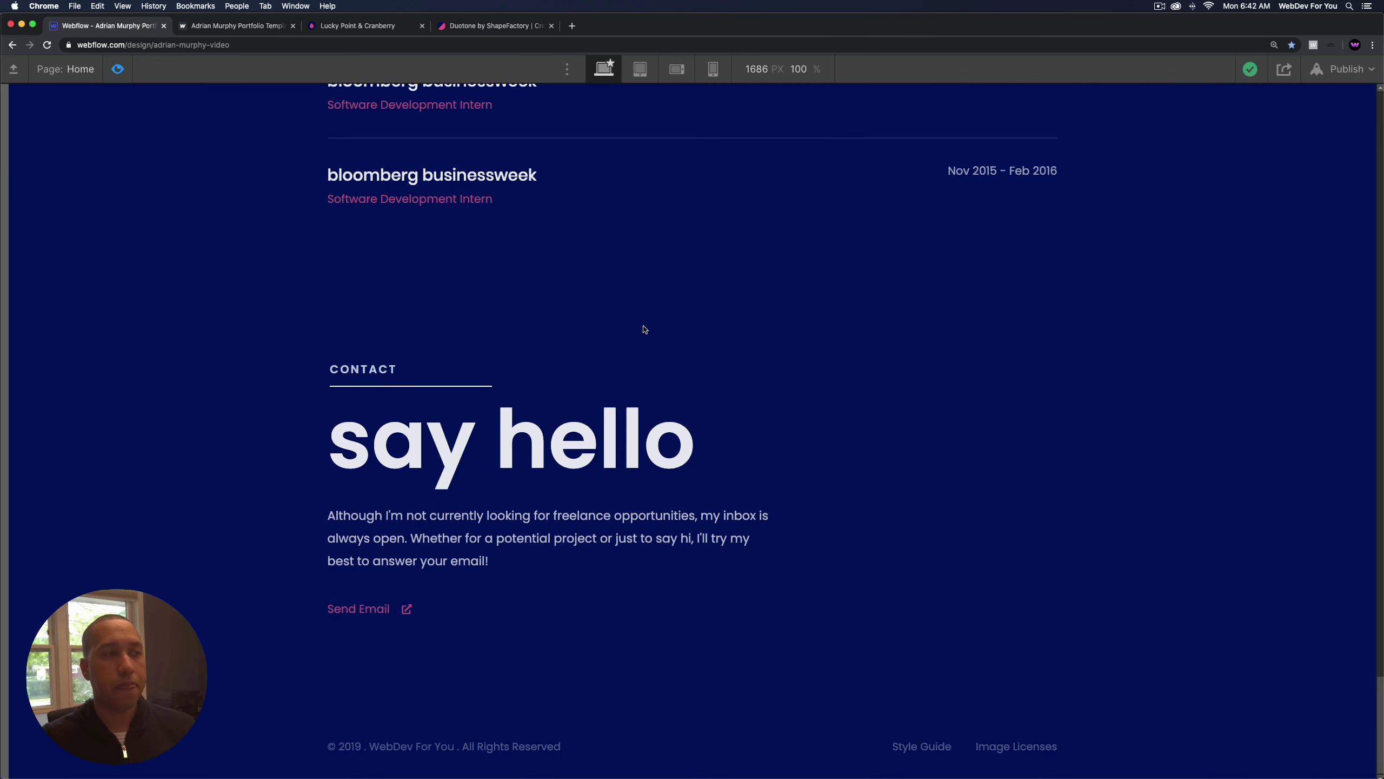
scroll(644, 328, "up", 10)
left_click(654, 327)
left_click(569, 216)
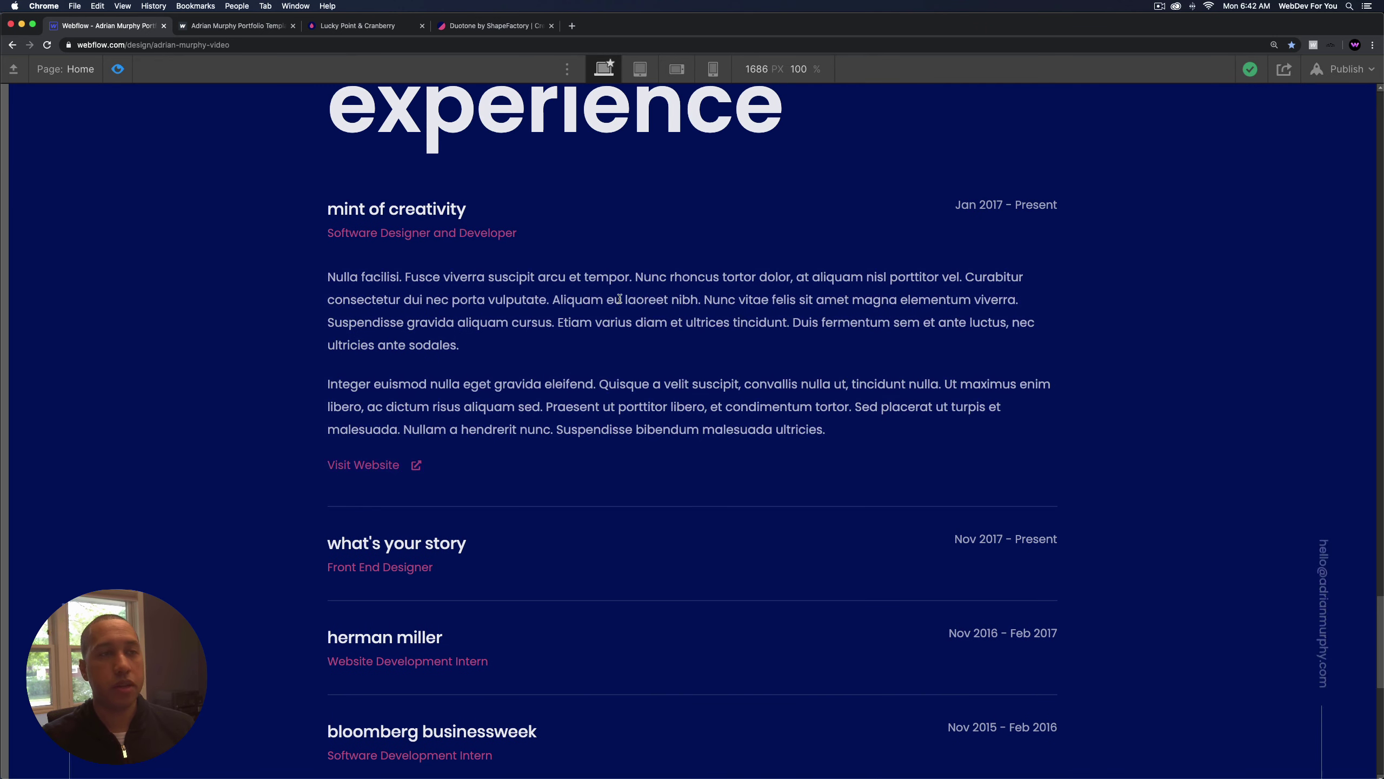
scroll(620, 299, "down", 5)
left_click(581, 560)
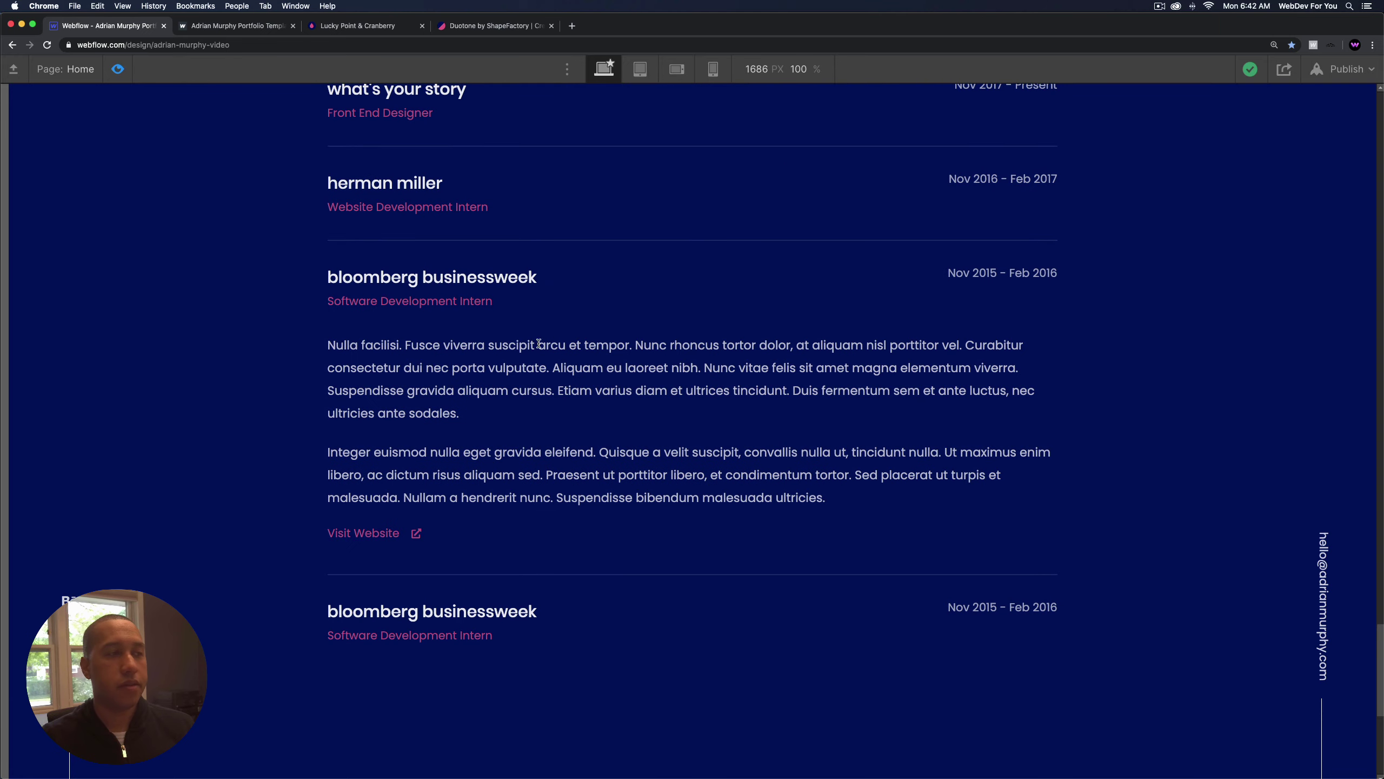
left_click(539, 343)
key("super+shift+p")
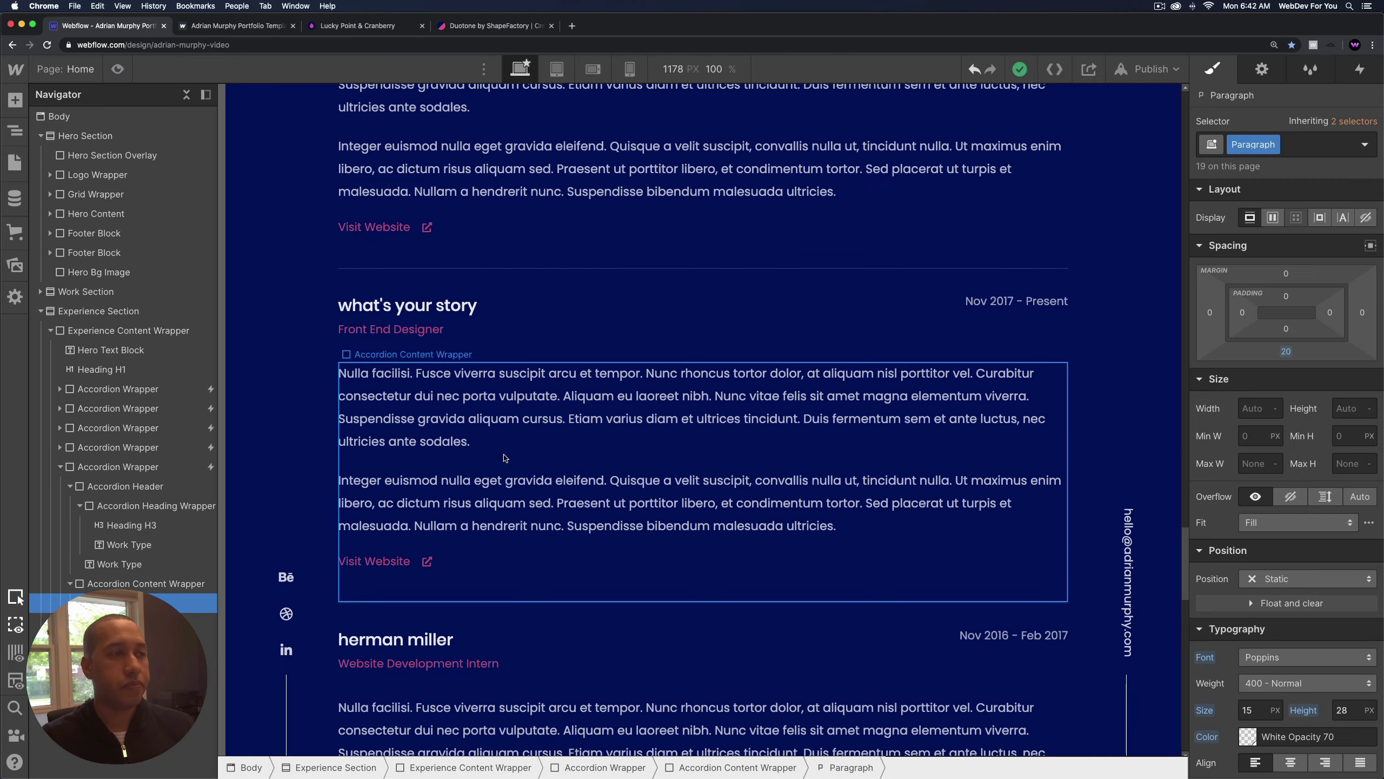
Rename the last experience entry's heading to 'Experience #5' and preview the page again.
scroll(418, 546, "down", 5)
scroll(418, 547, "down", 3)
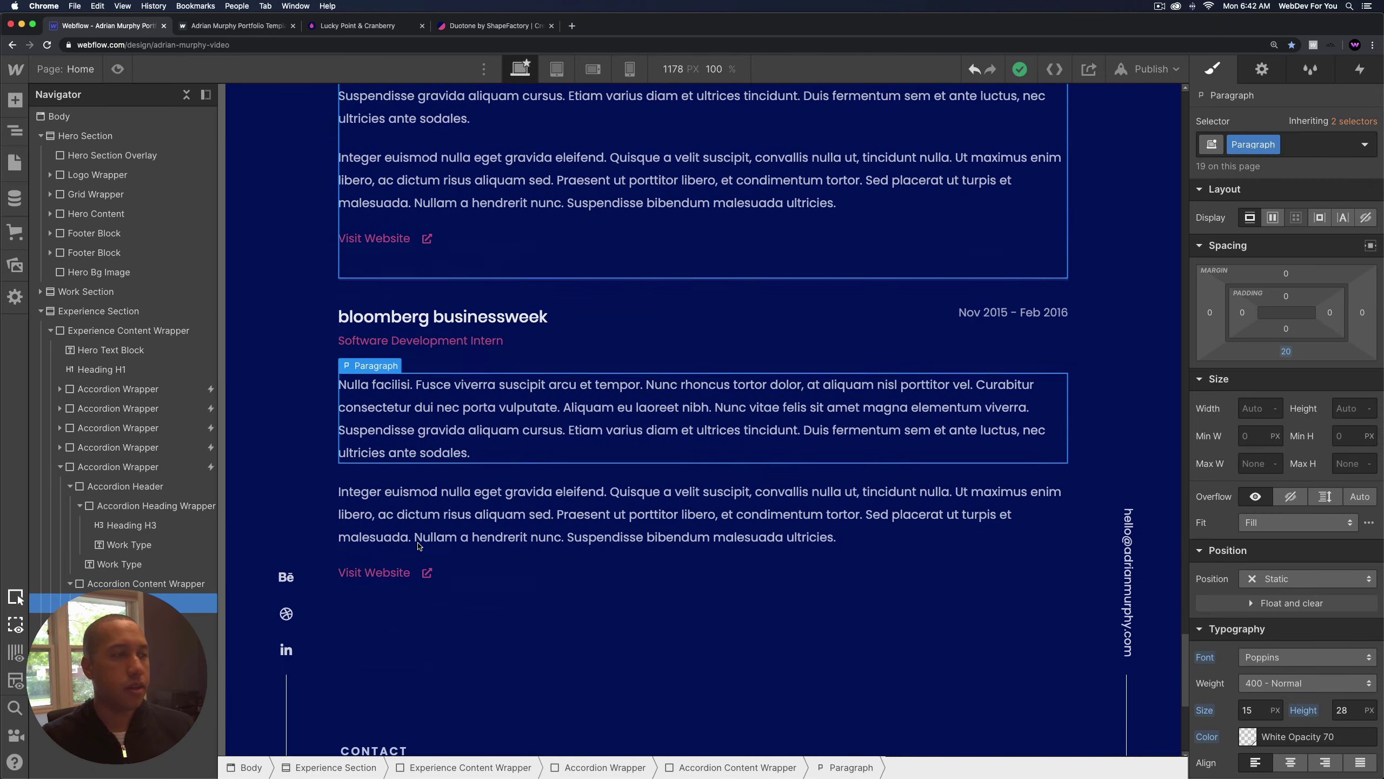
left_click(433, 313)
double_click(433, 313)
key("super+a")
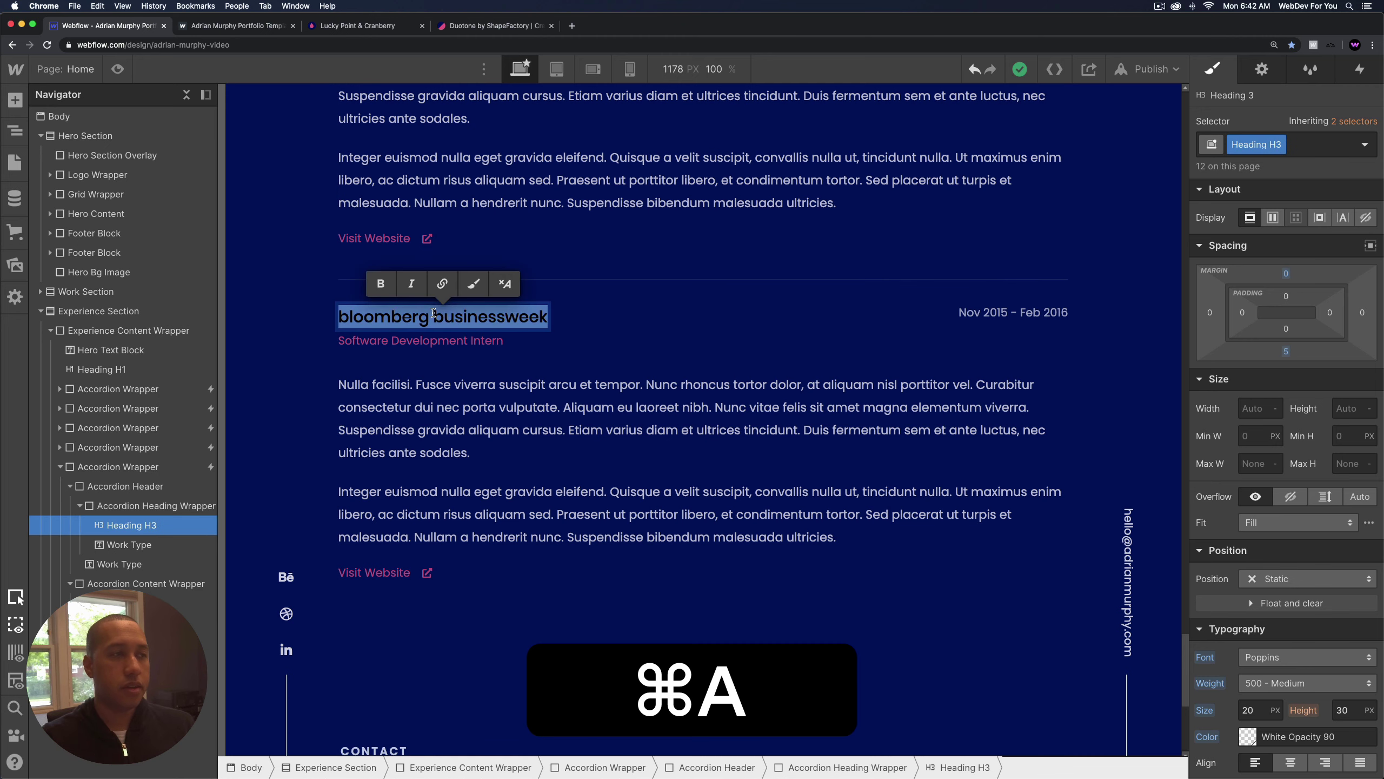
type("Experie")
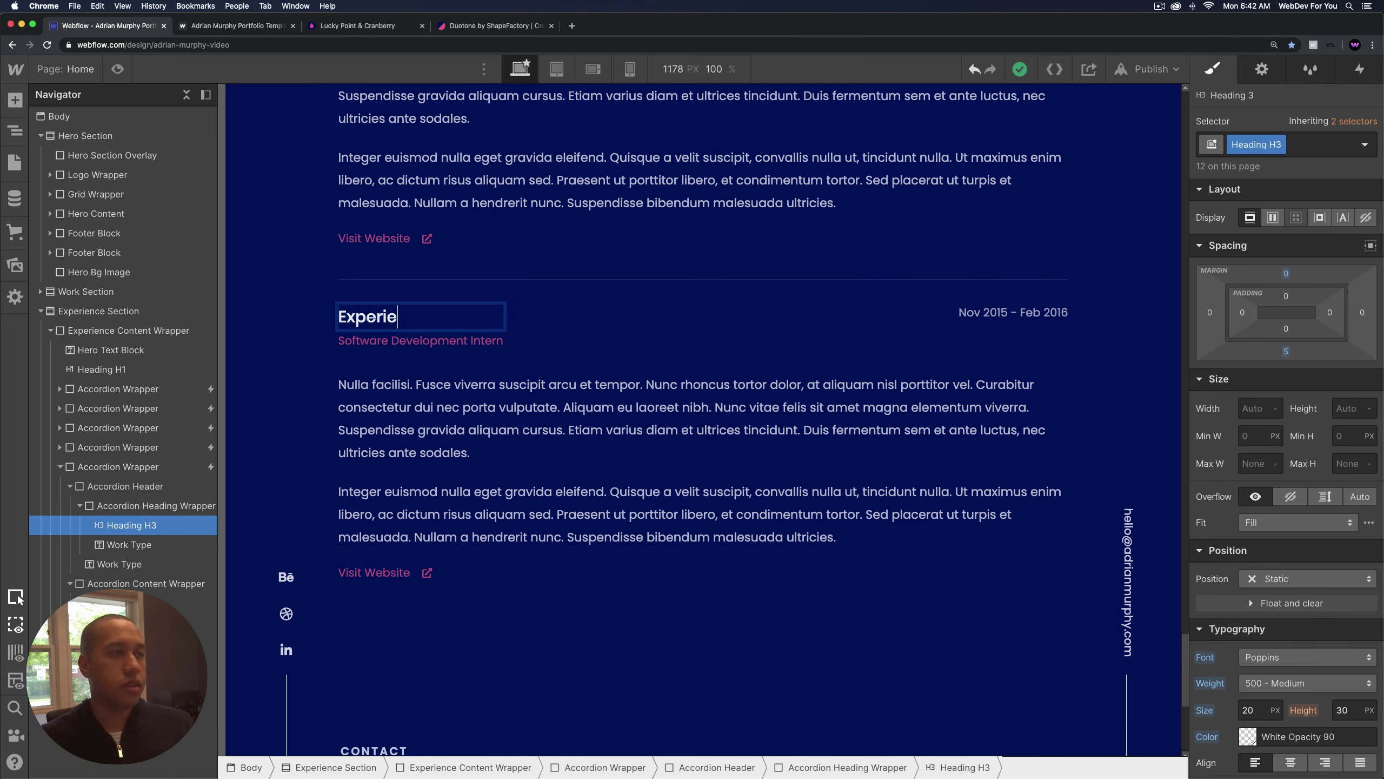
type("nce #5")
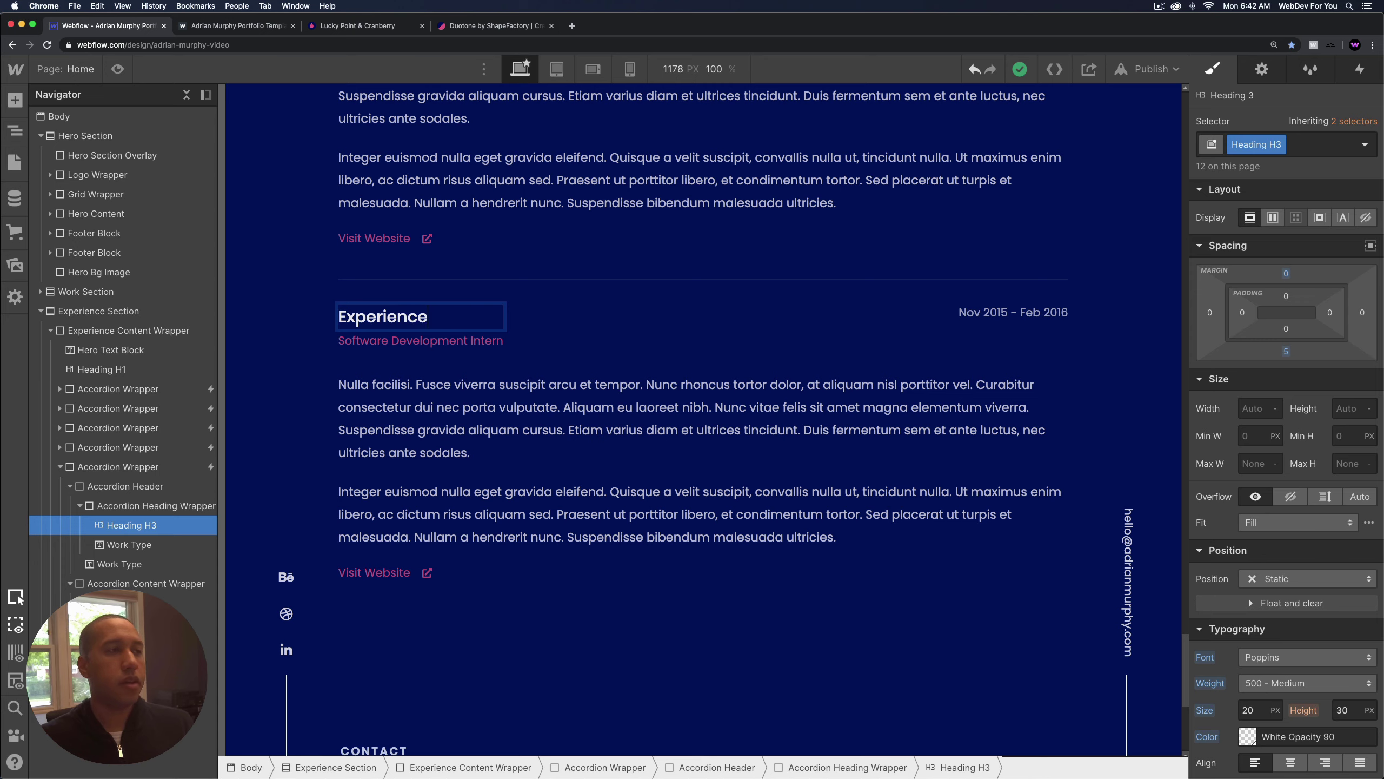
left_click(519, 406)
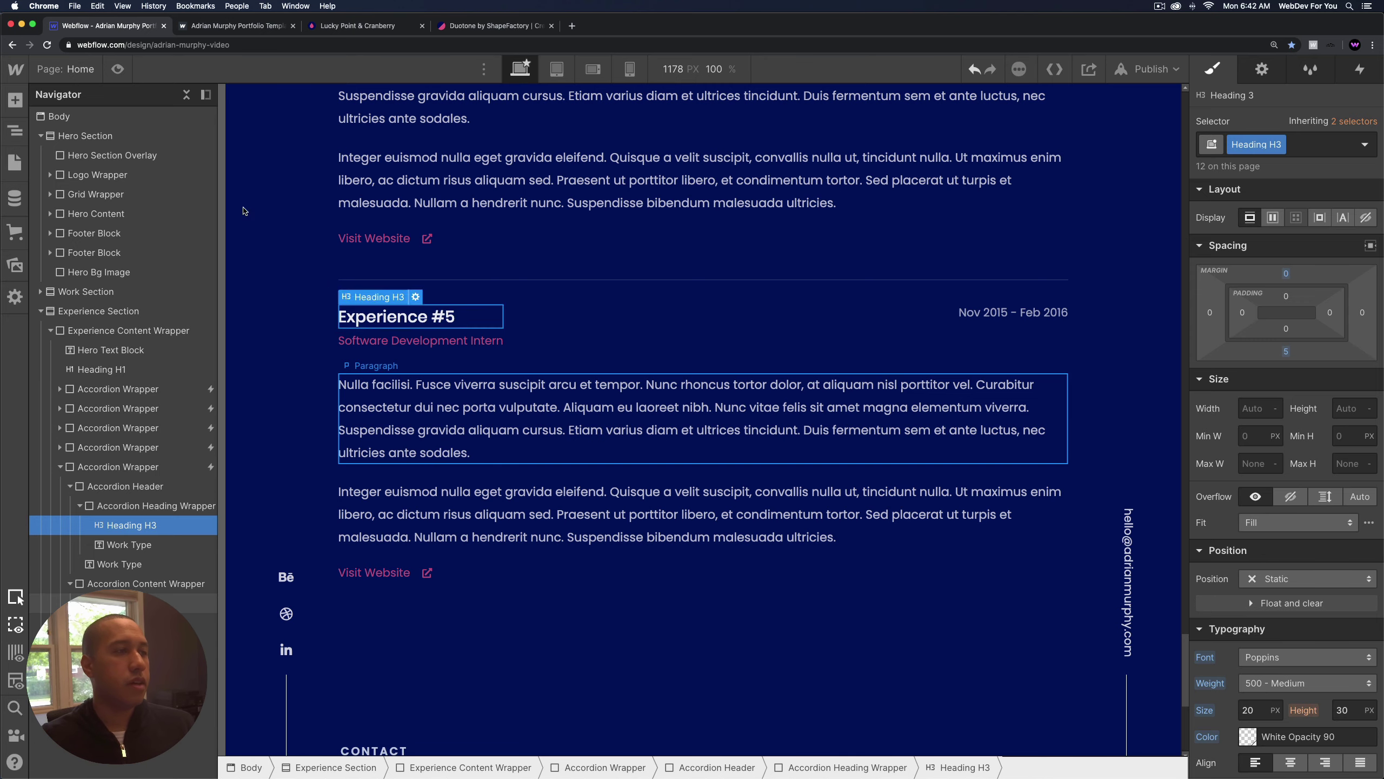
key("super+shift+p")
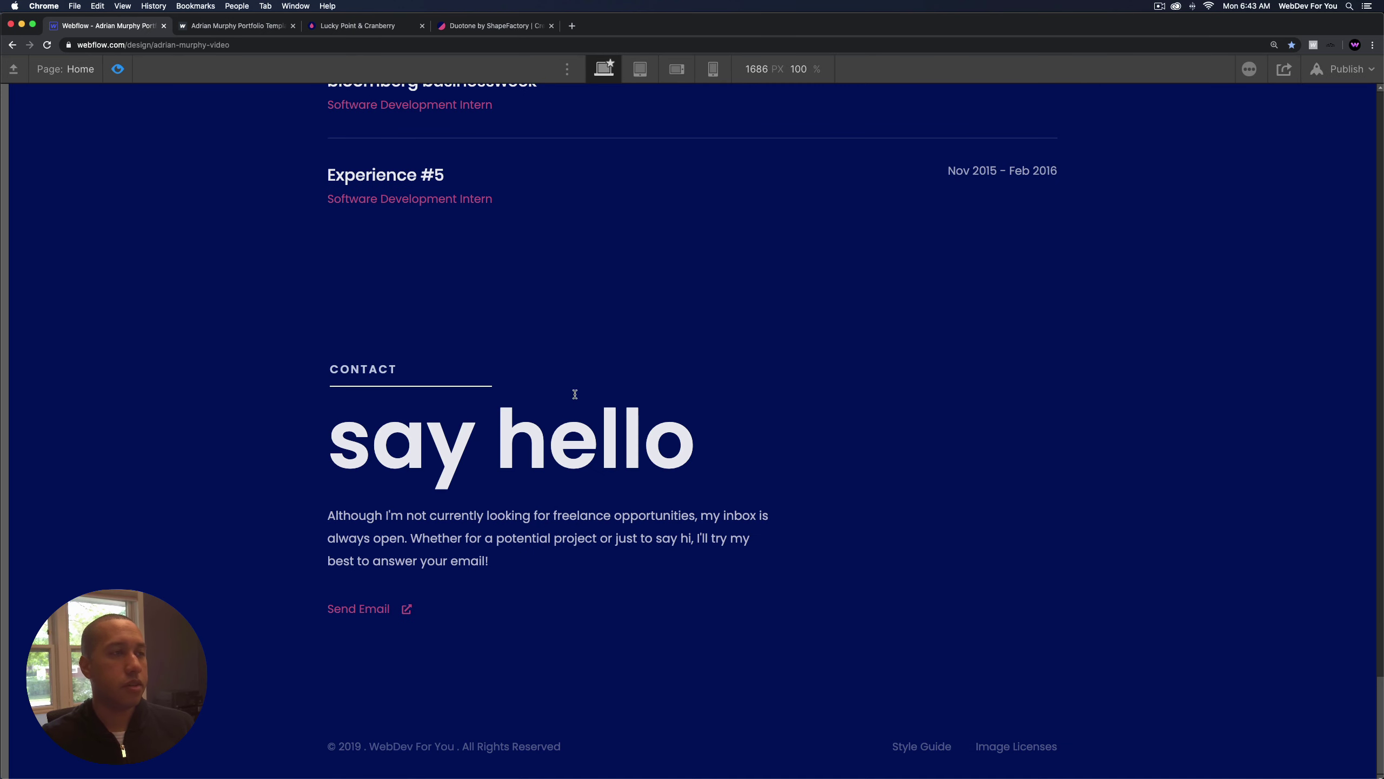
Scroll back up through the preview, then exit preview to the Designer editing view.
scroll(463, 218, "up", 3)
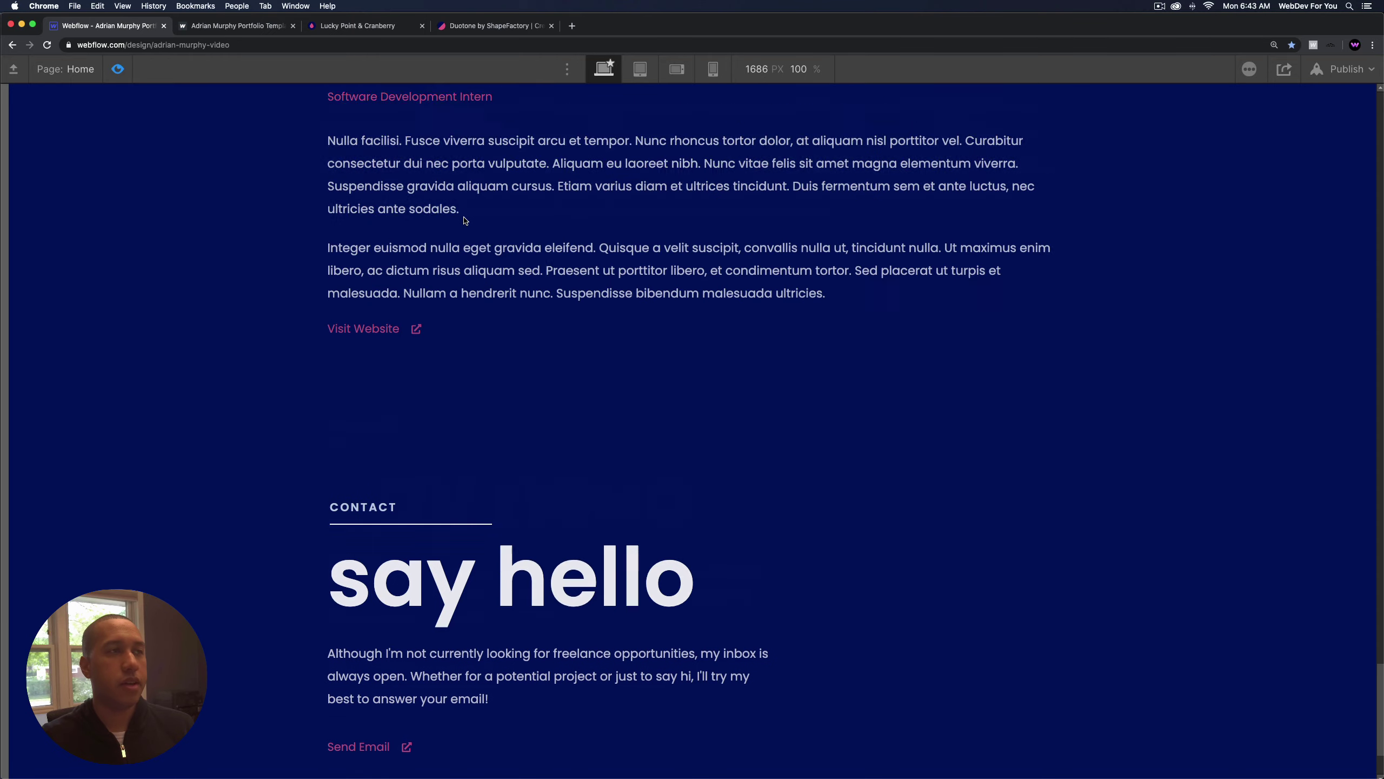
scroll(464, 232, "up", 15)
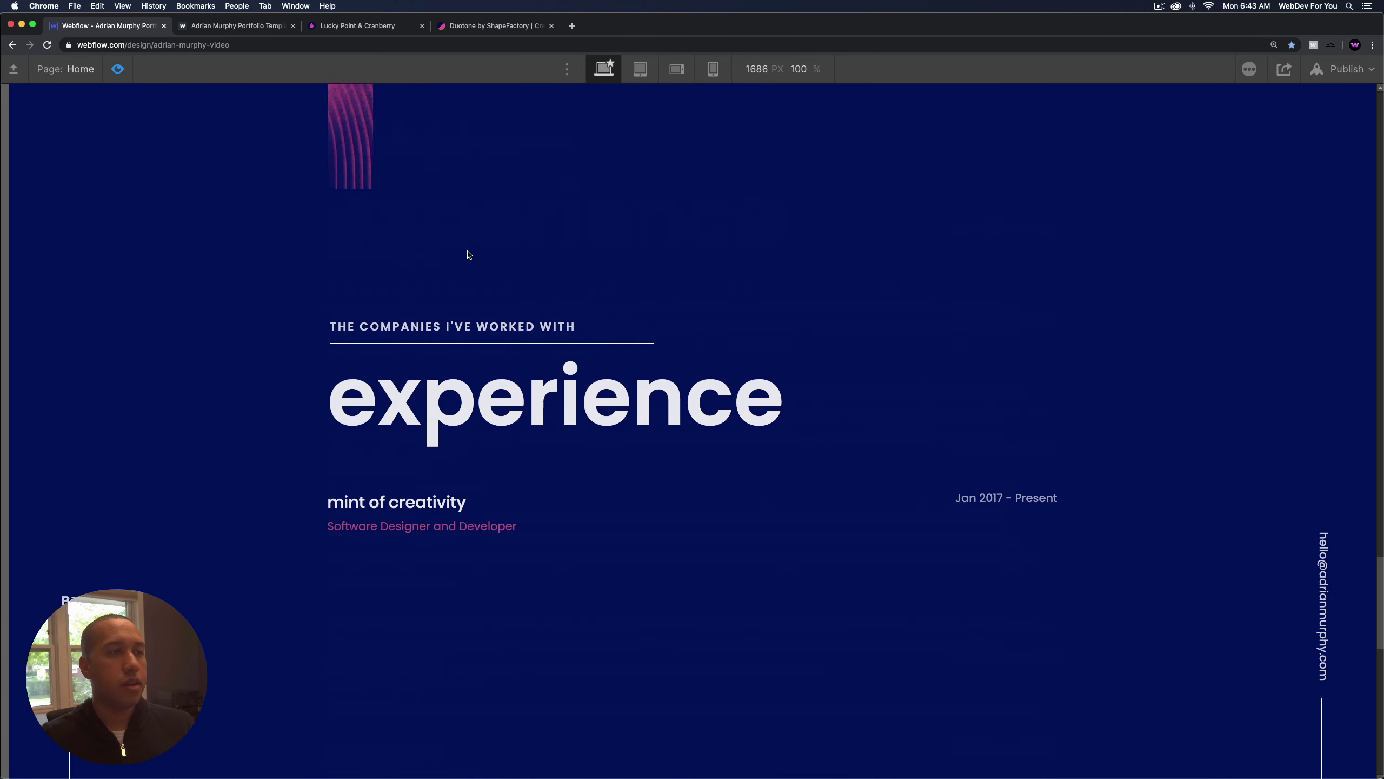
scroll(468, 255, "up", 15)
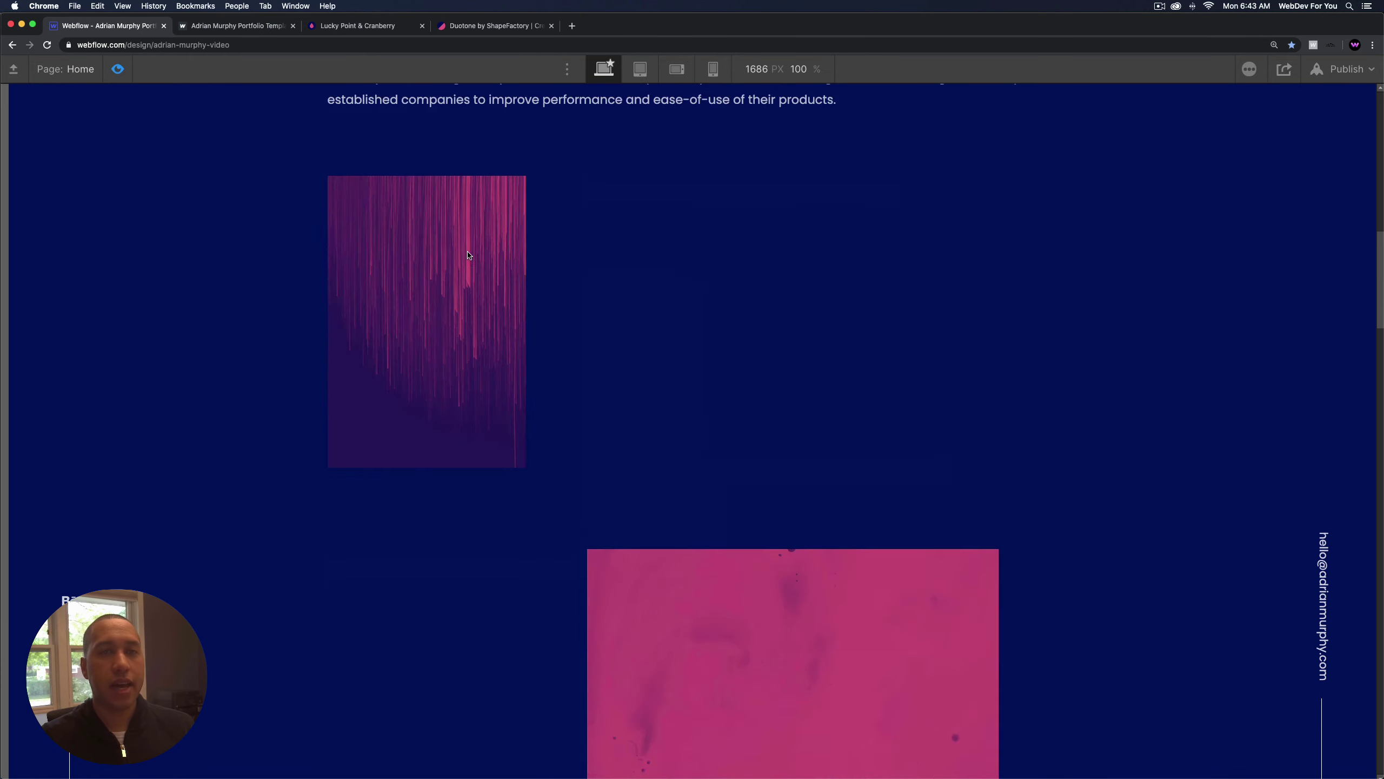
scroll(468, 255, "up", 7)
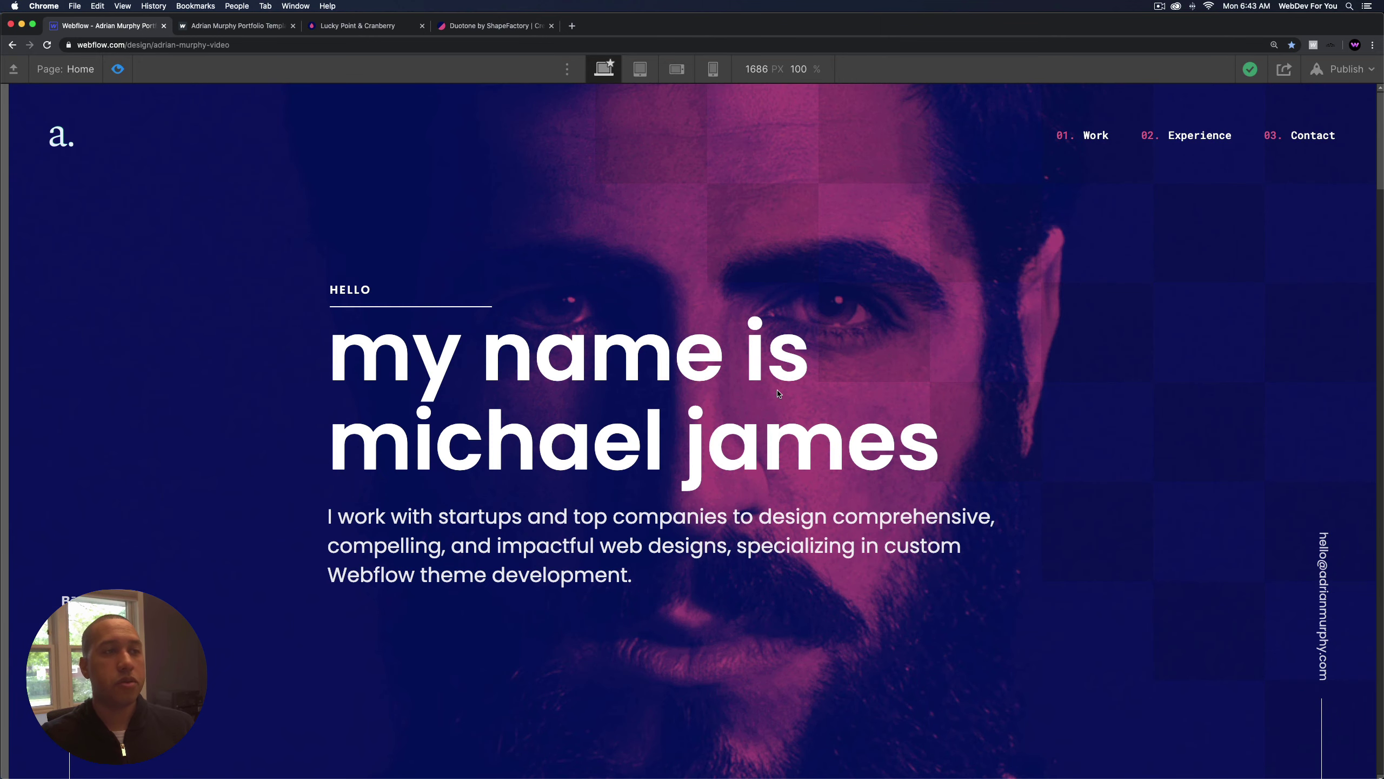
key("super+shift+p")
scroll(778, 396, "down", 15)
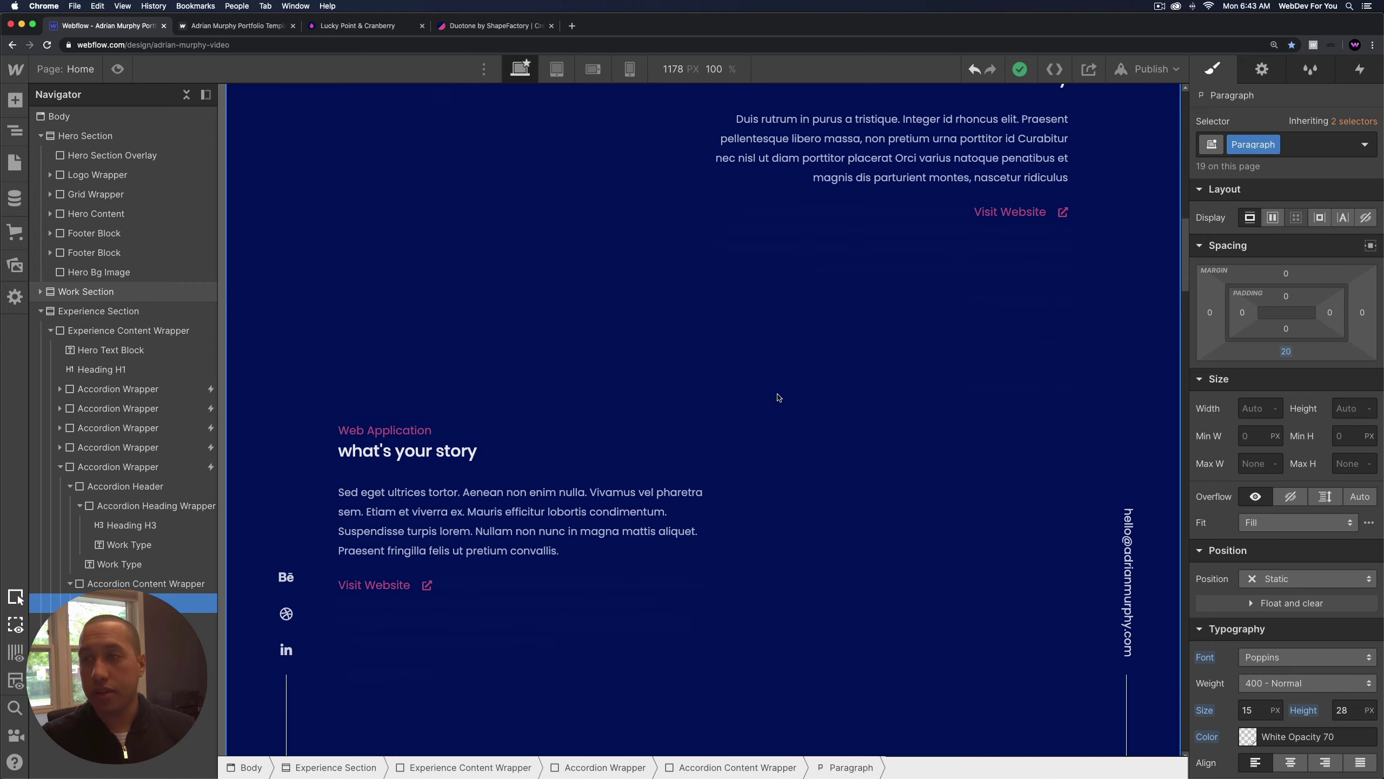
scroll(784, 393, "down", 1)
scroll(872, 327, "up", 1)
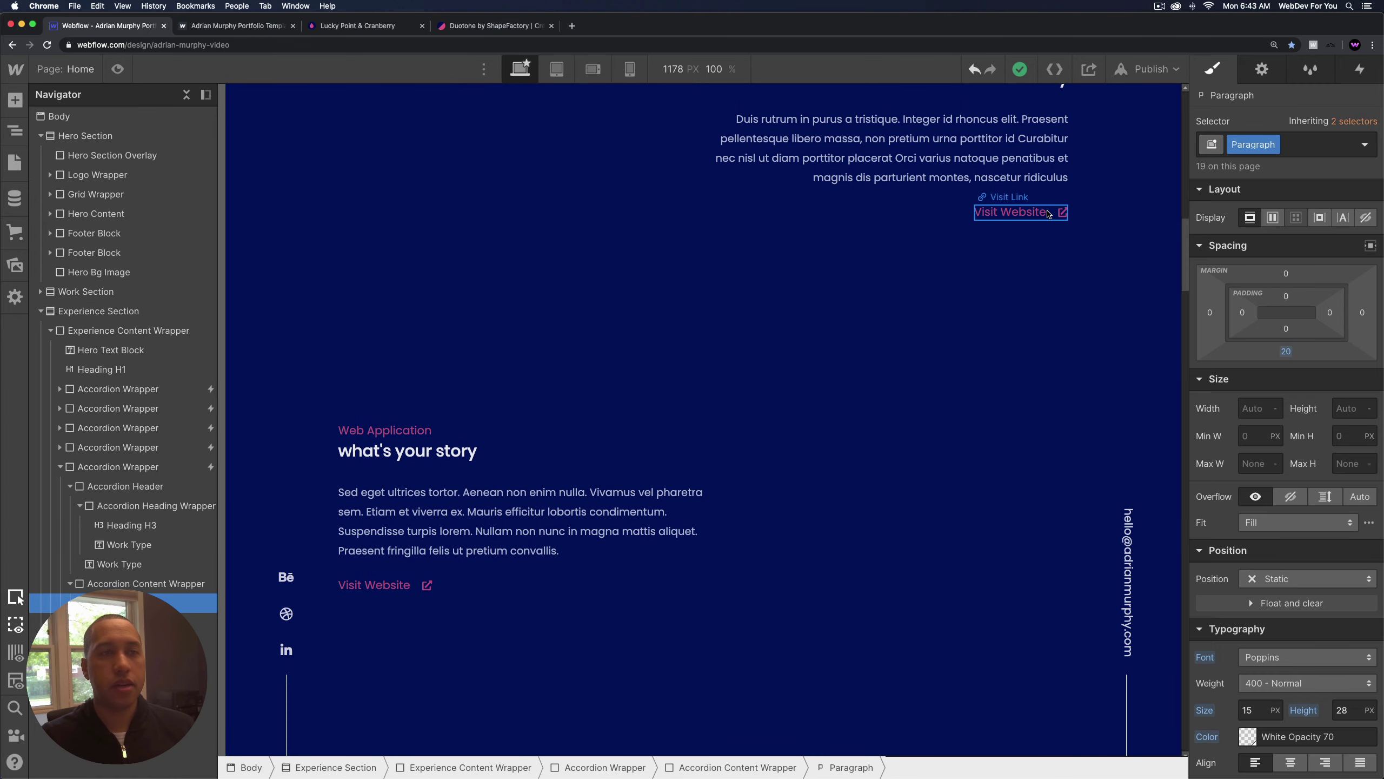
left_click(1014, 212)
left_click(1262, 69)
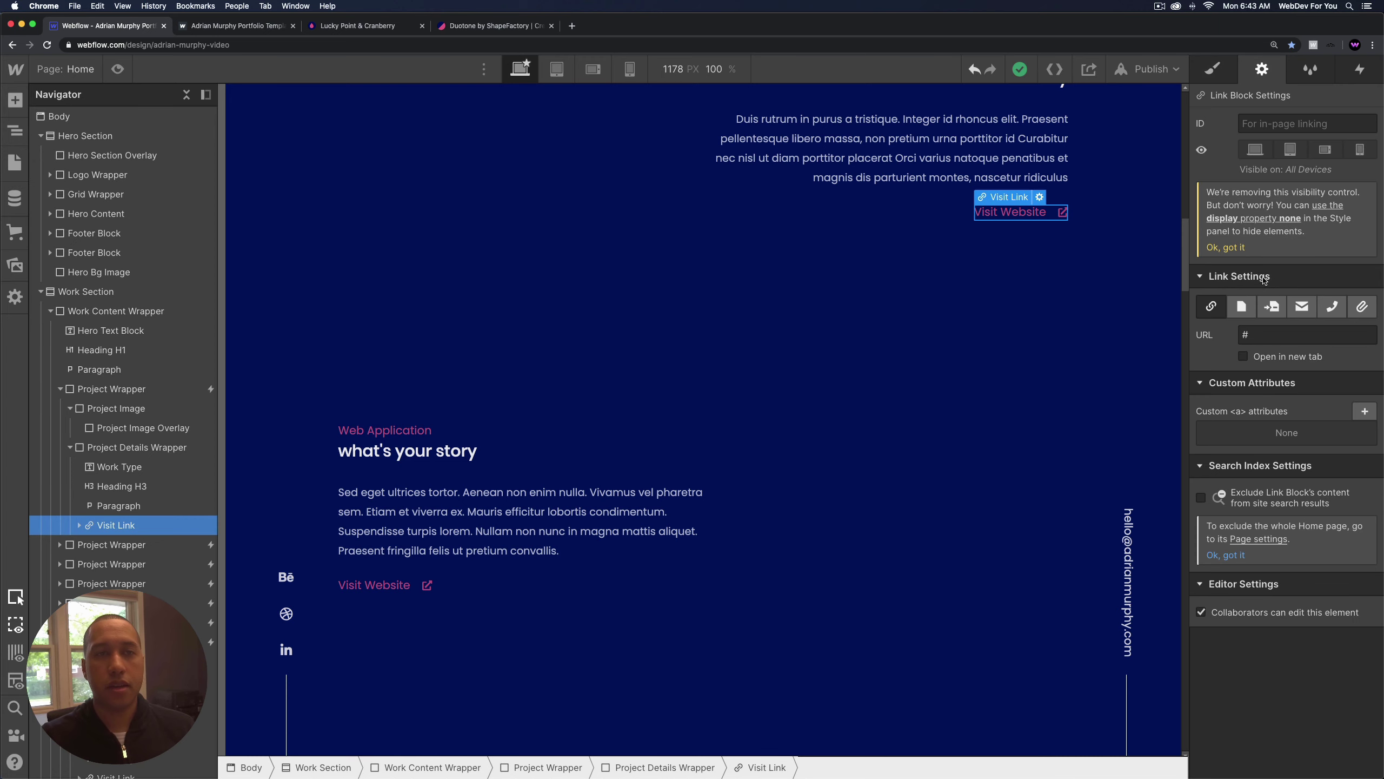
left_click(1268, 336)
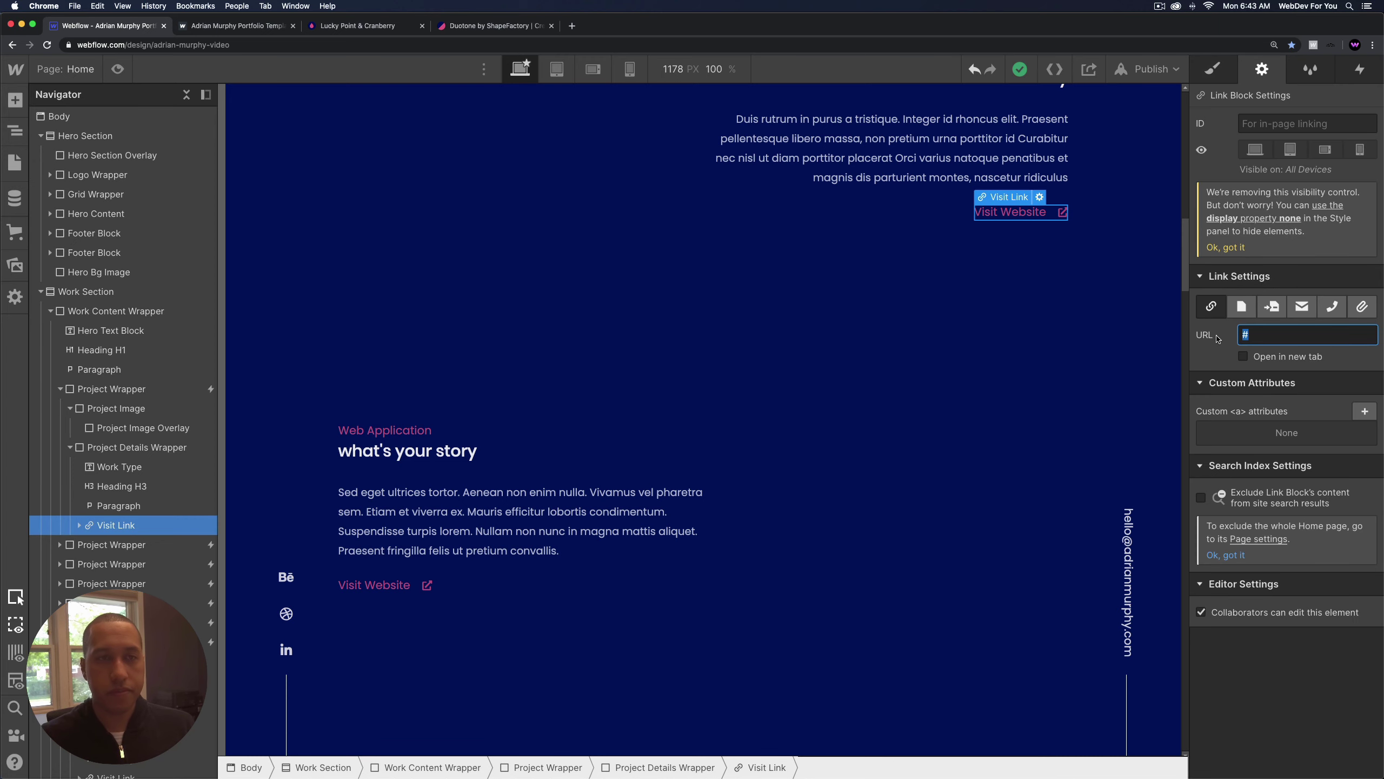
type("https://dribbble.com")
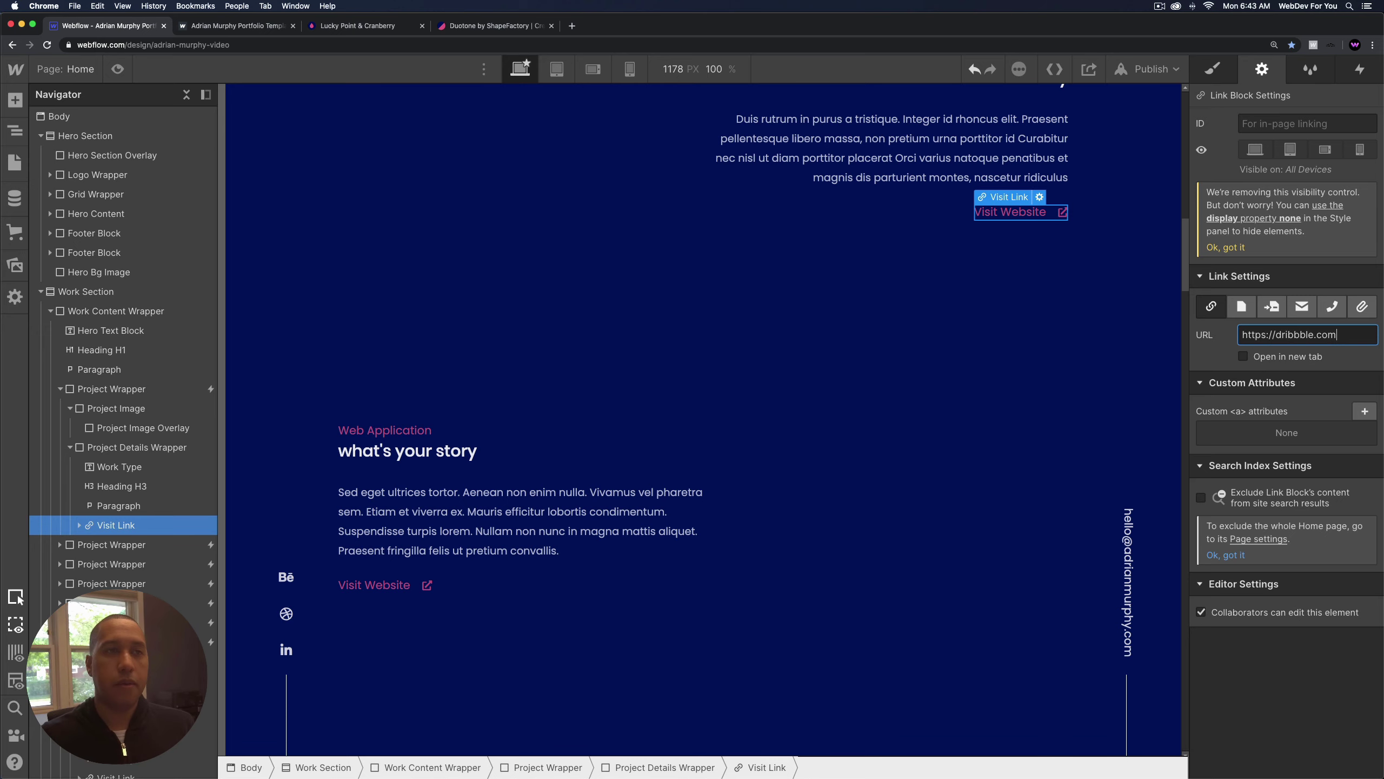
scroll(1019, 319, "up", 10)
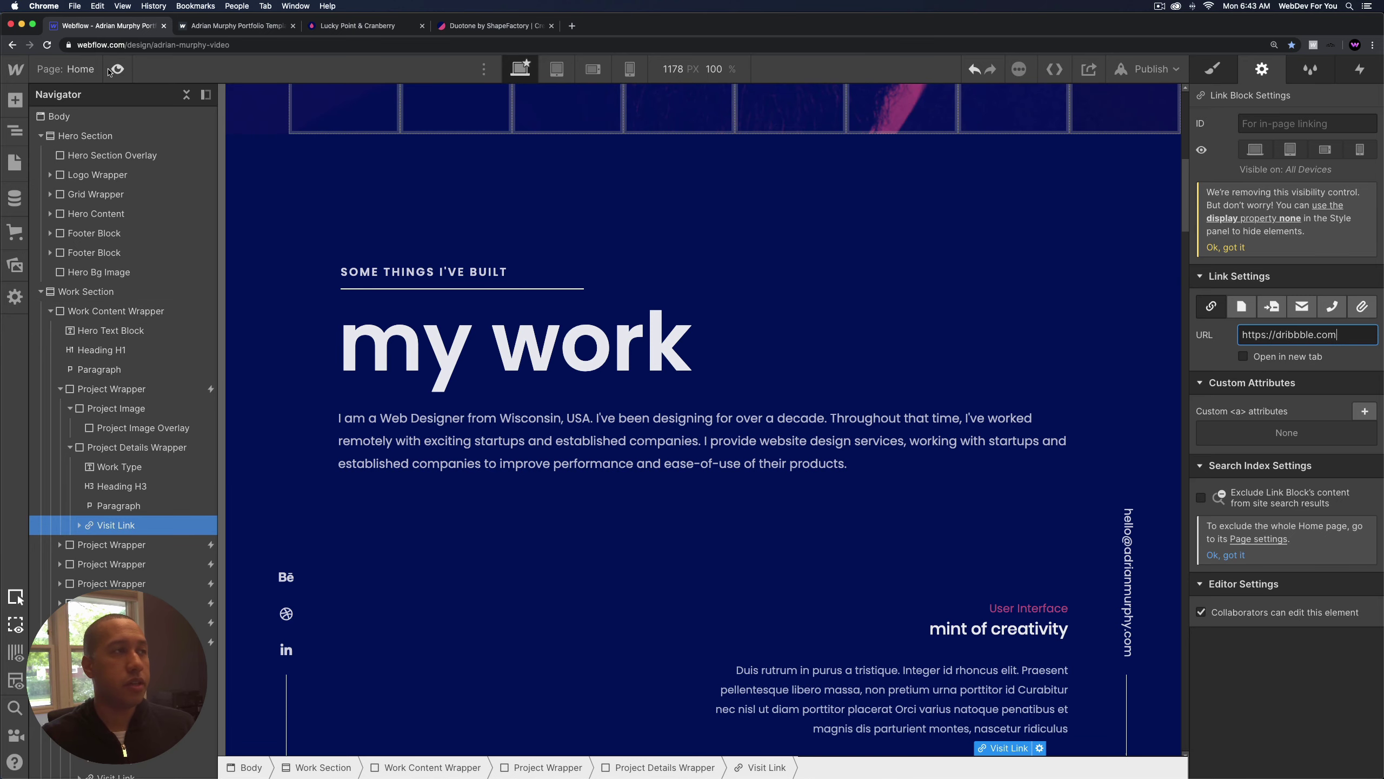
left_click(116, 69)
scroll(932, 491, "down", 6)
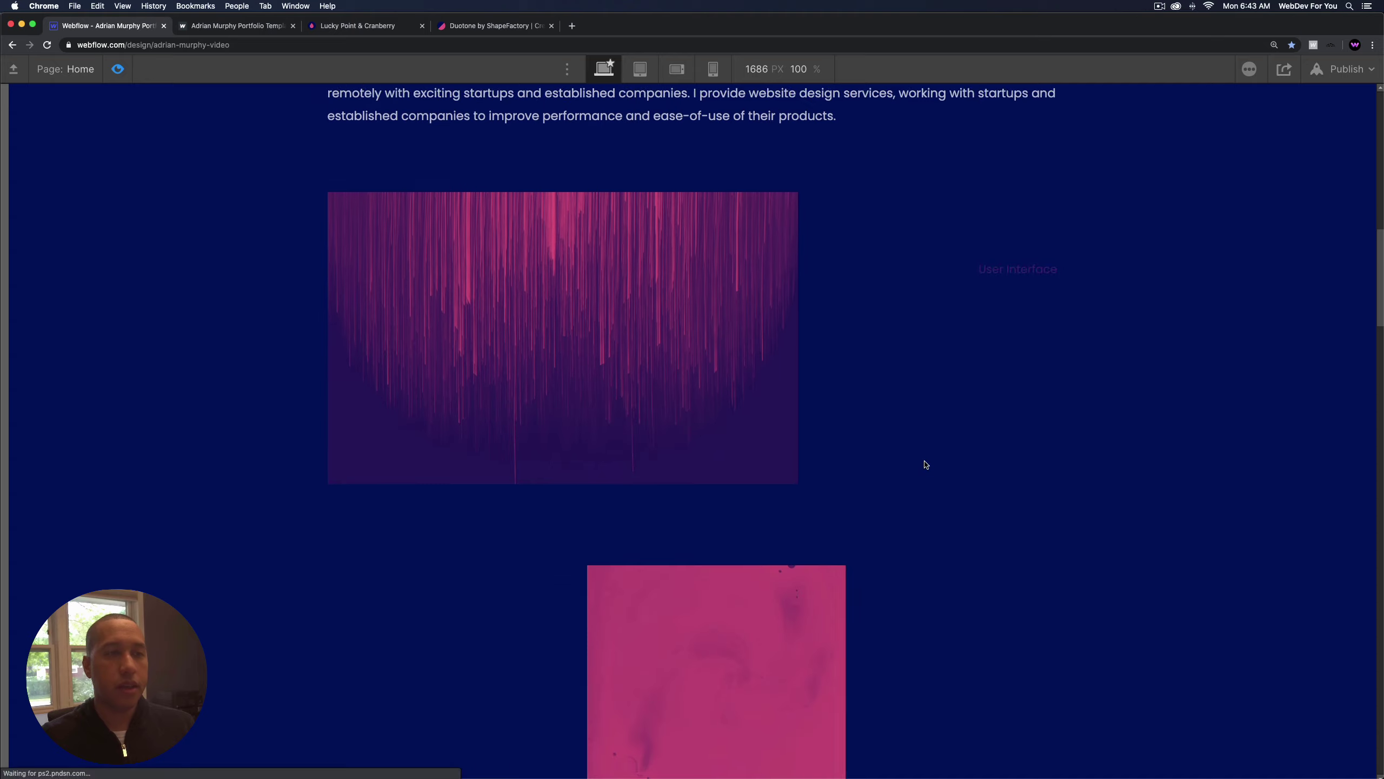
Test the Visit Website link, which opens Dribbble, then close the Dribbble tab.
left_click(1001, 407)
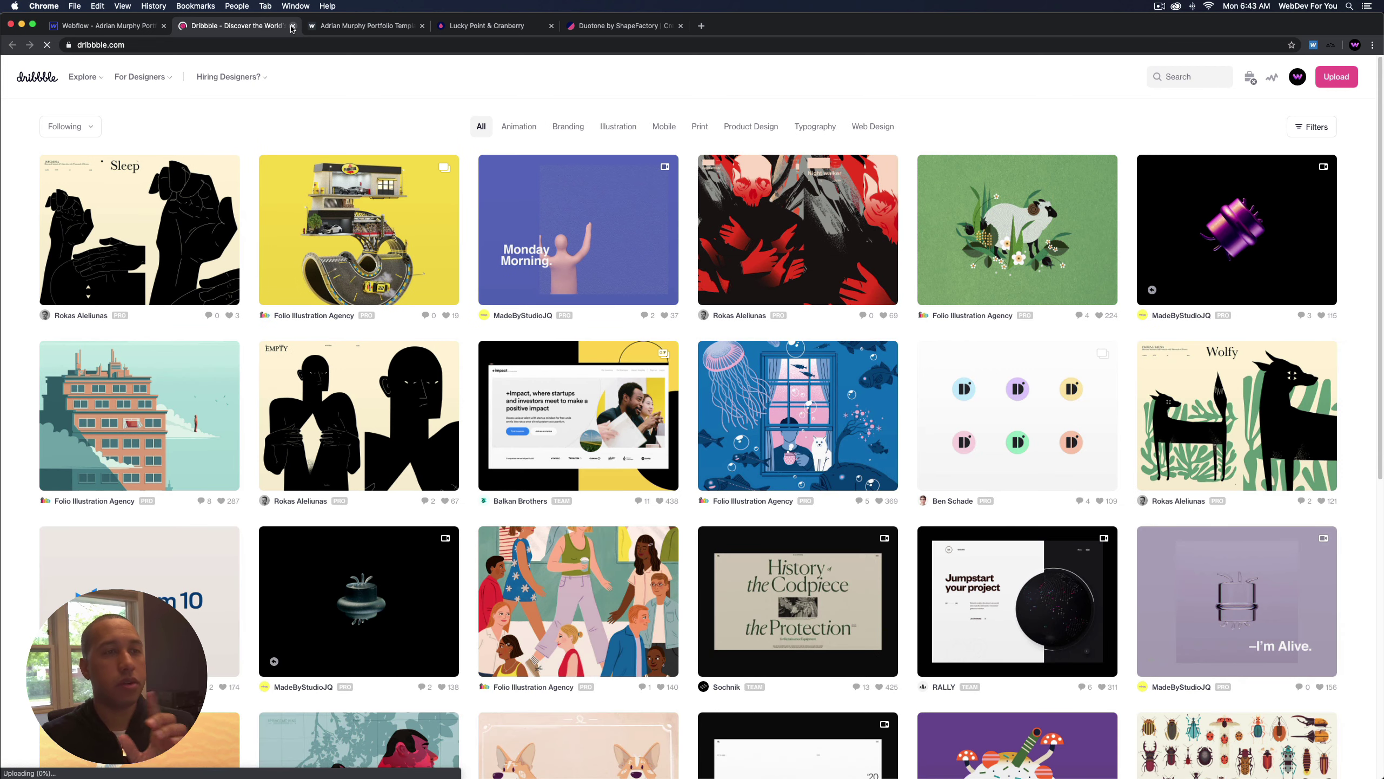
left_click(293, 26)
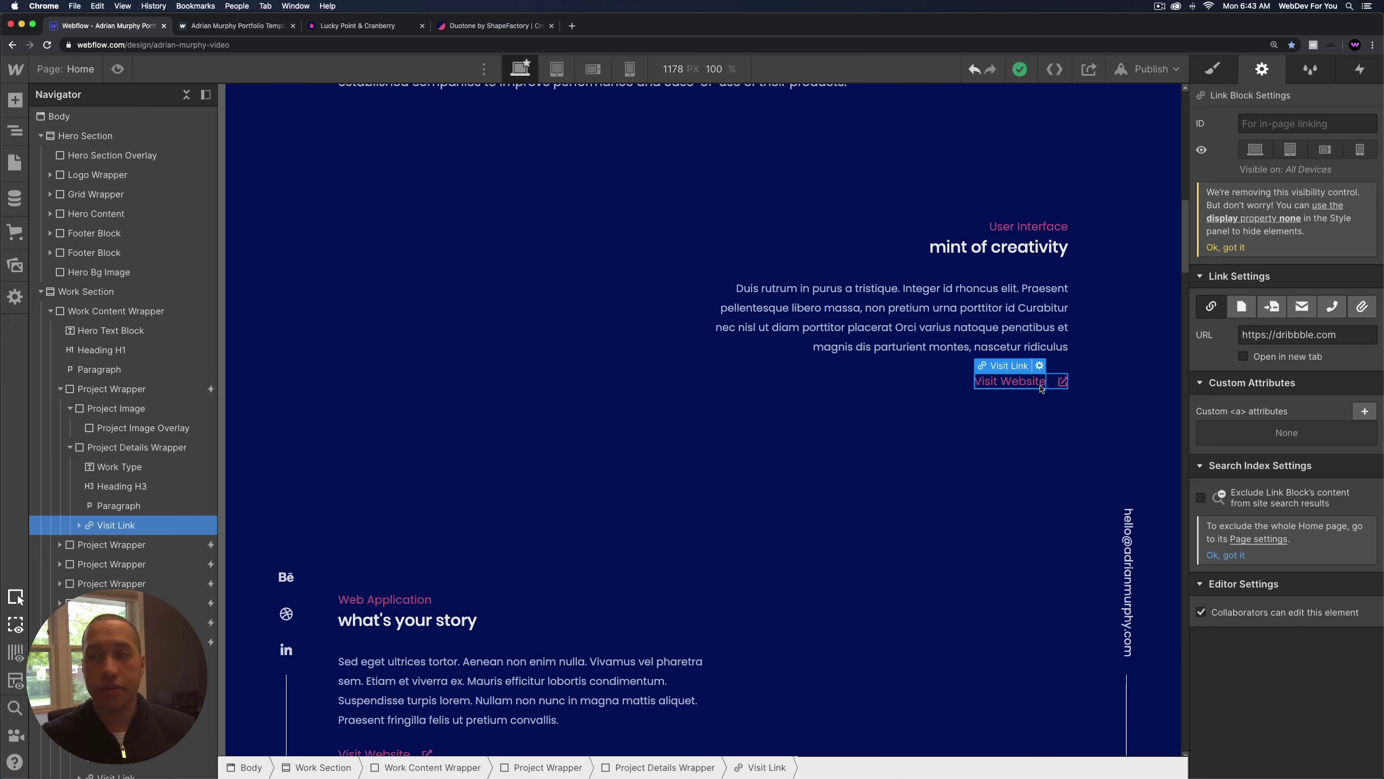
Two attempts to drop a Lightbox into Visit Link fail, so convert Visit Link to a Div Block.
left_click(15, 101)
scroll(162, 378, "down", 10)
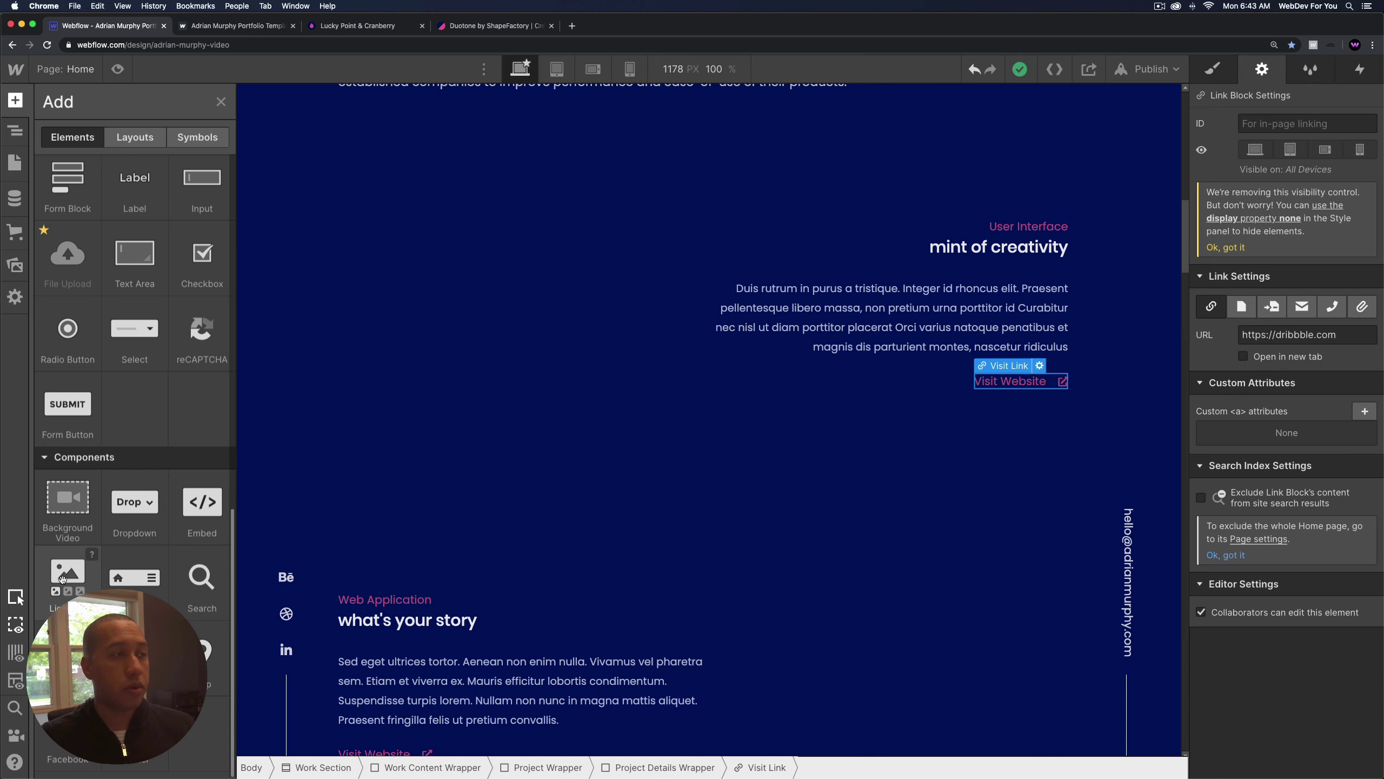
left_click_drag(902, 376, 1034, 384)
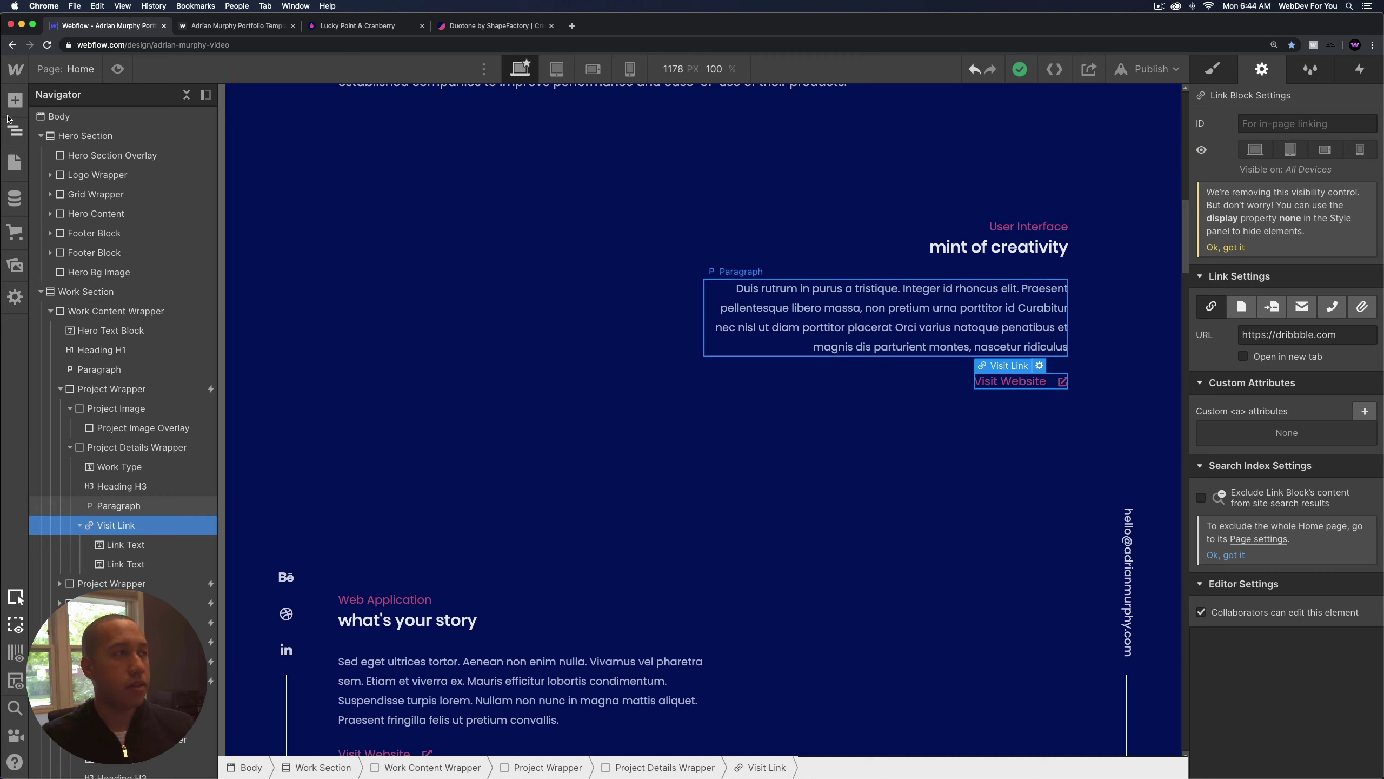
key("a")
scroll(145, 452, "down", 5)
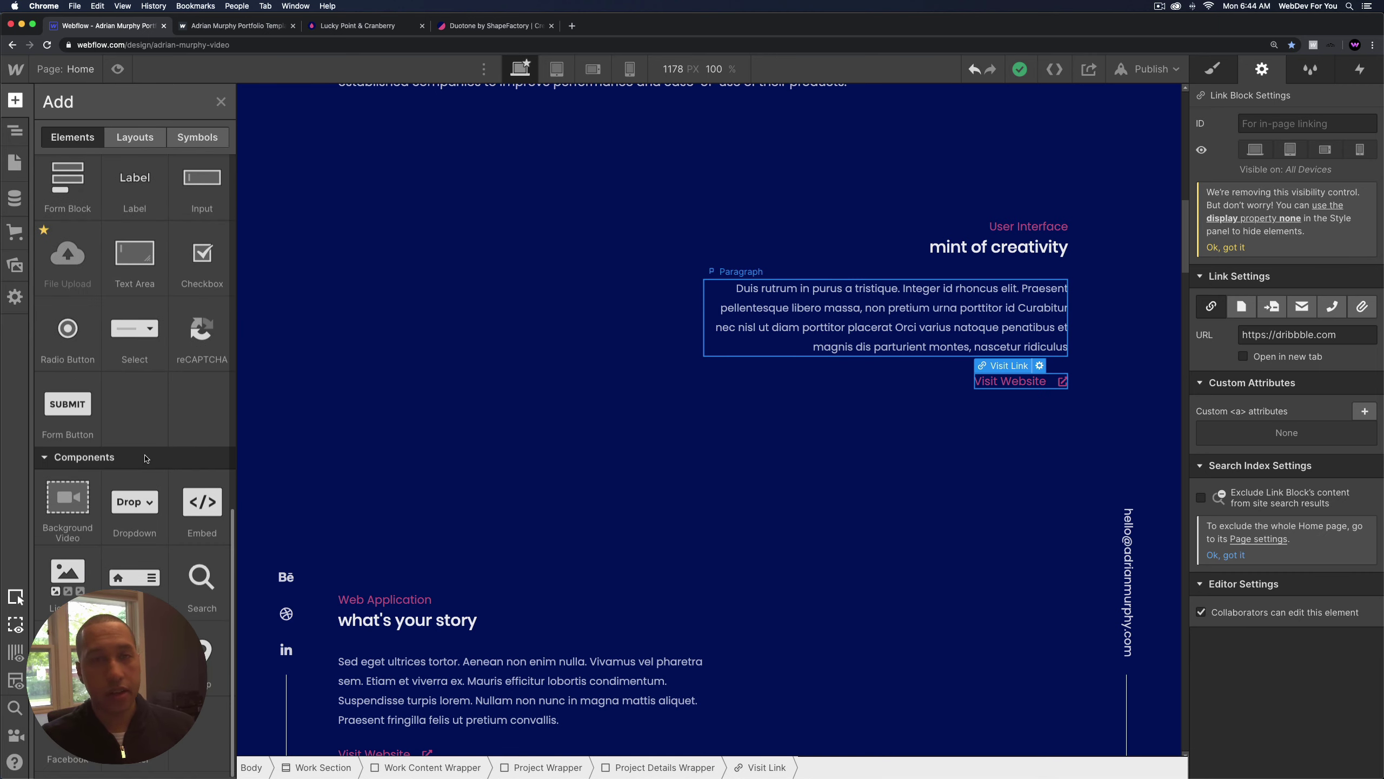
left_click_drag(66, 593, 1090, 112)
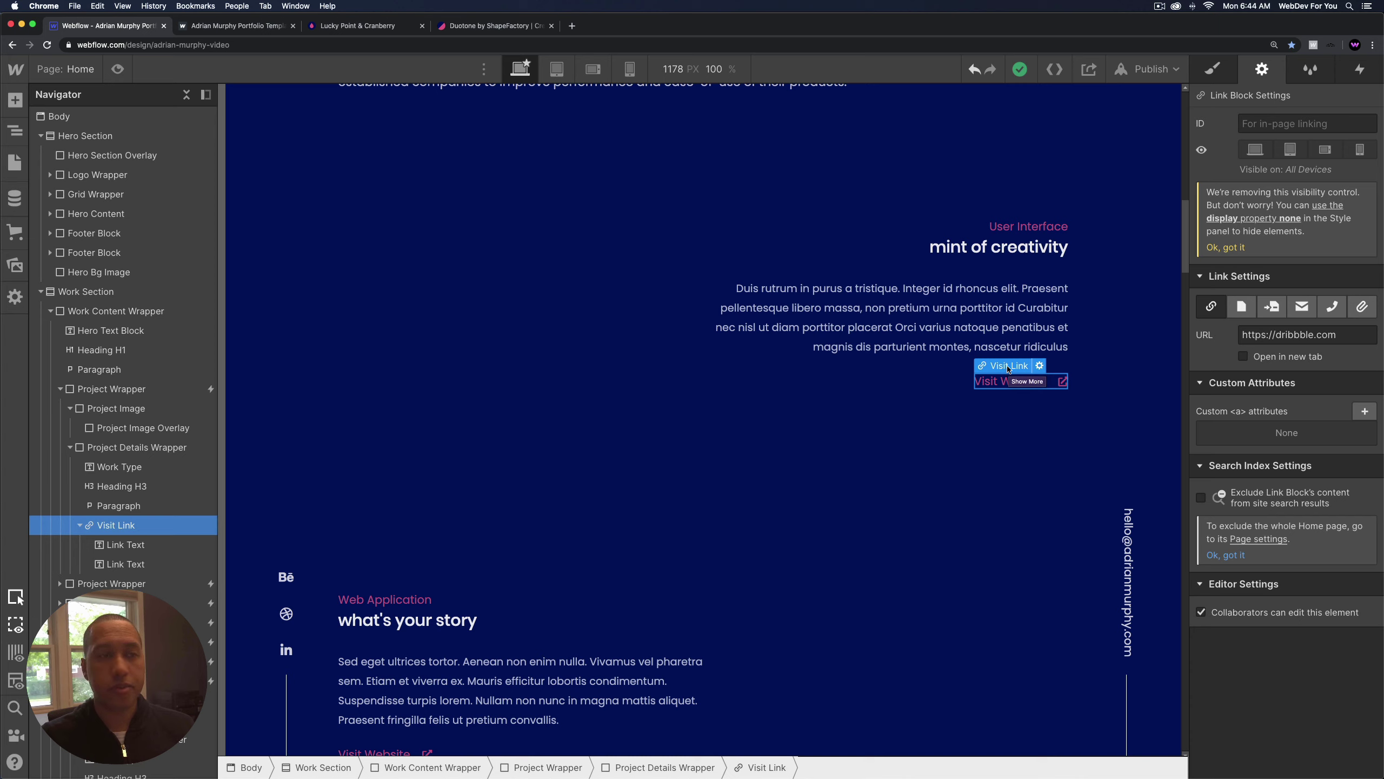
right_click(1006, 369)
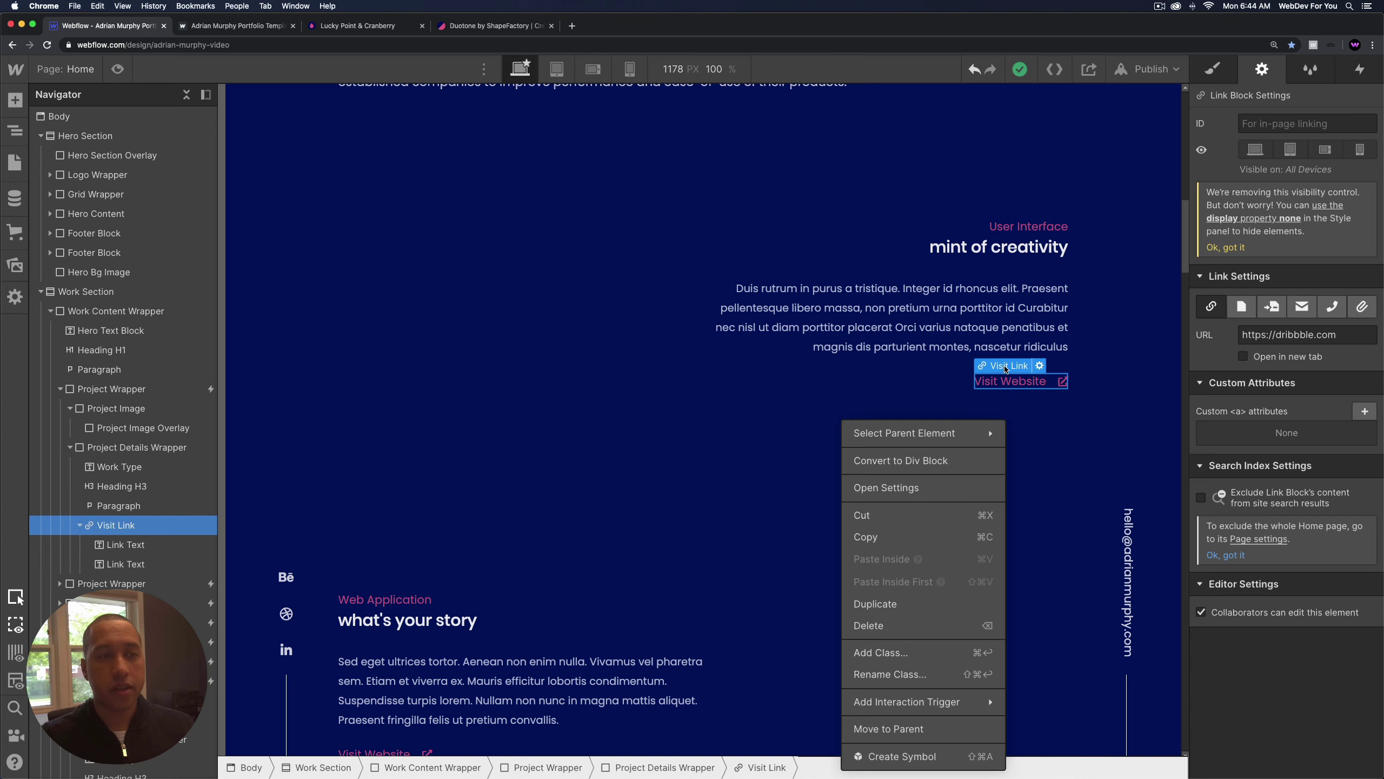
left_click(904, 462)
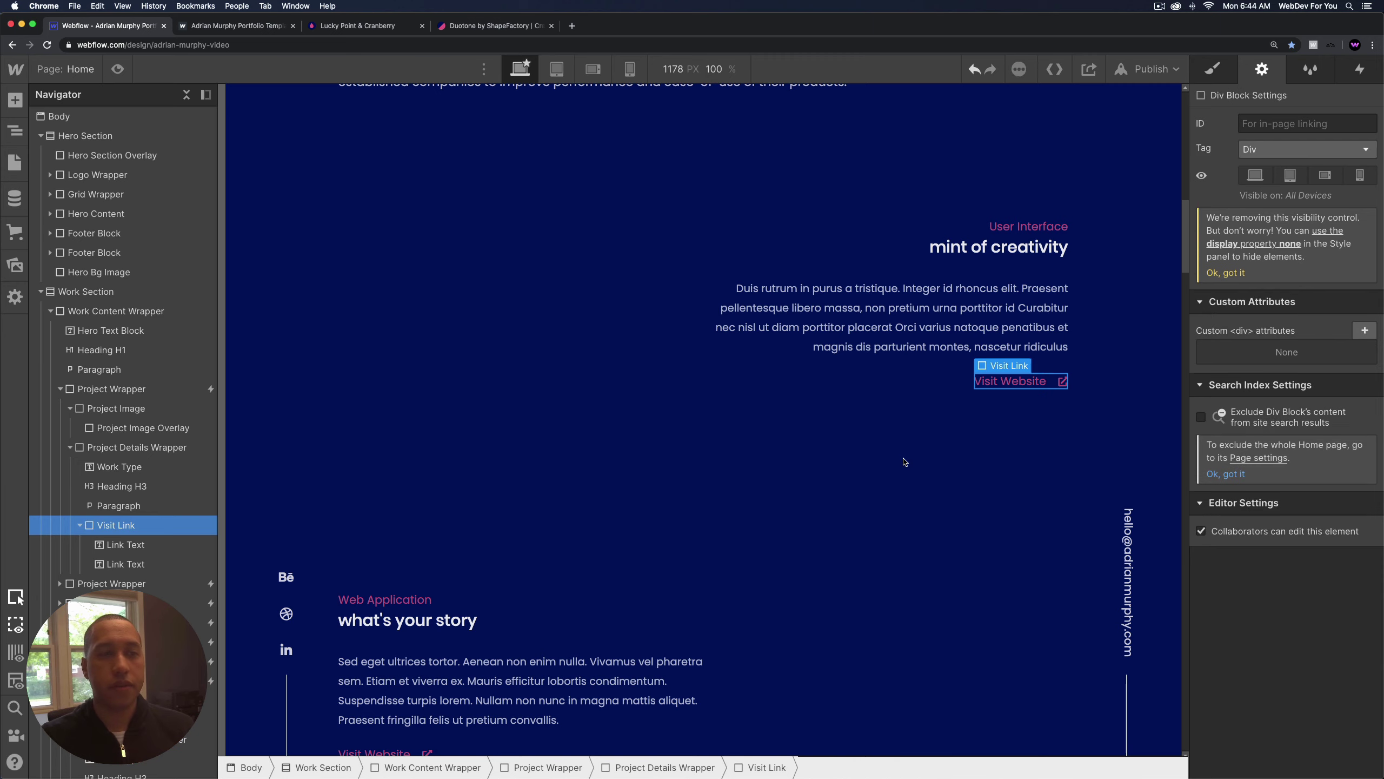
Add a Lightbox Link beside Visit Website and delete its placeholder image.
left_click(15, 100)
scroll(150, 363, "down", 10)
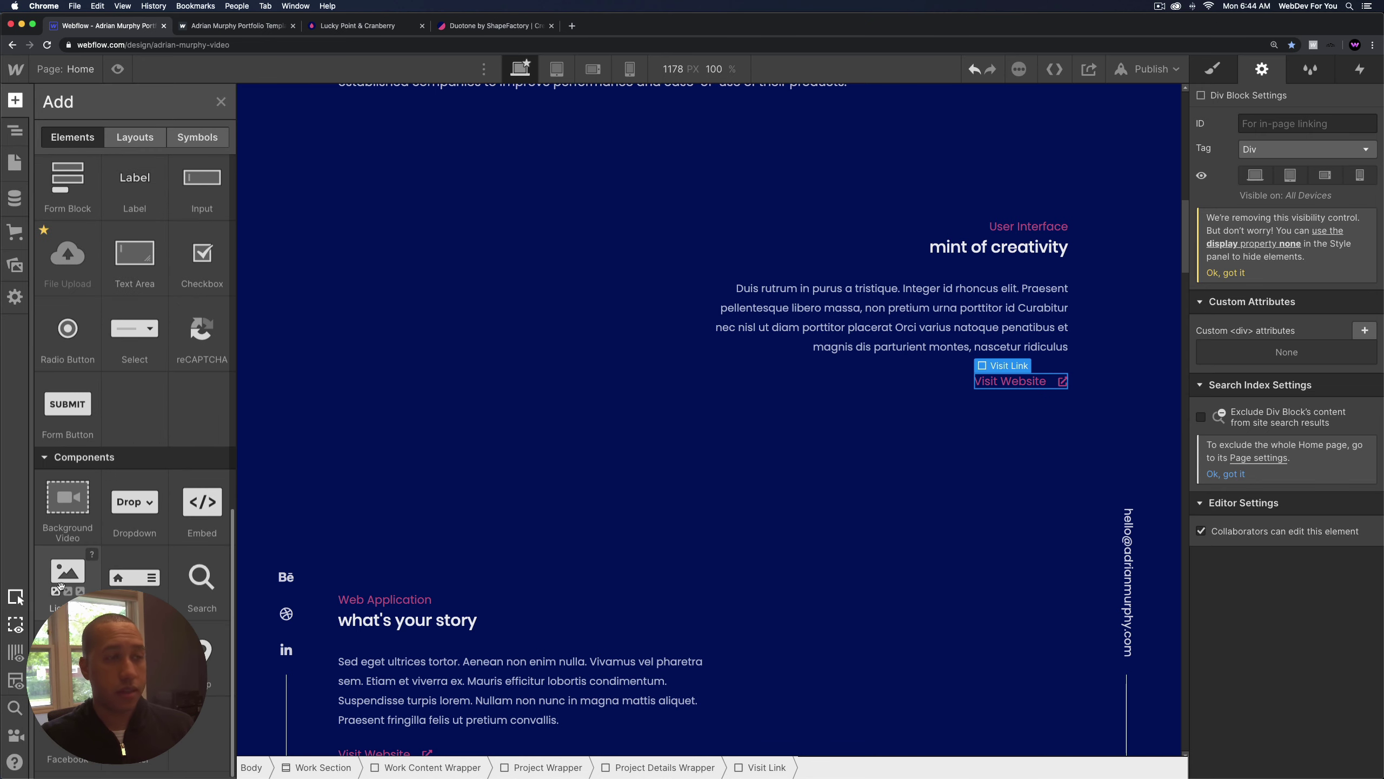
left_click_drag(61, 586, 1030, 385)
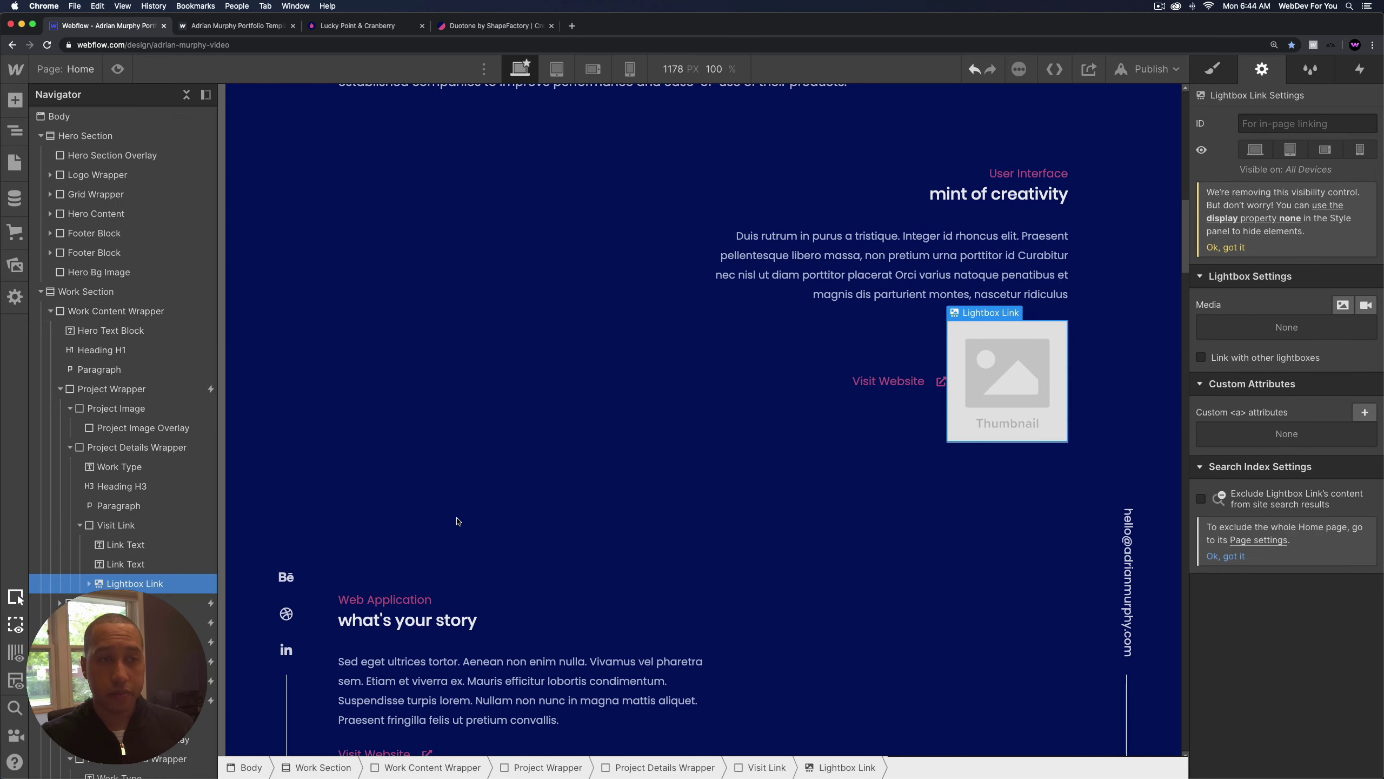
left_click(1016, 365)
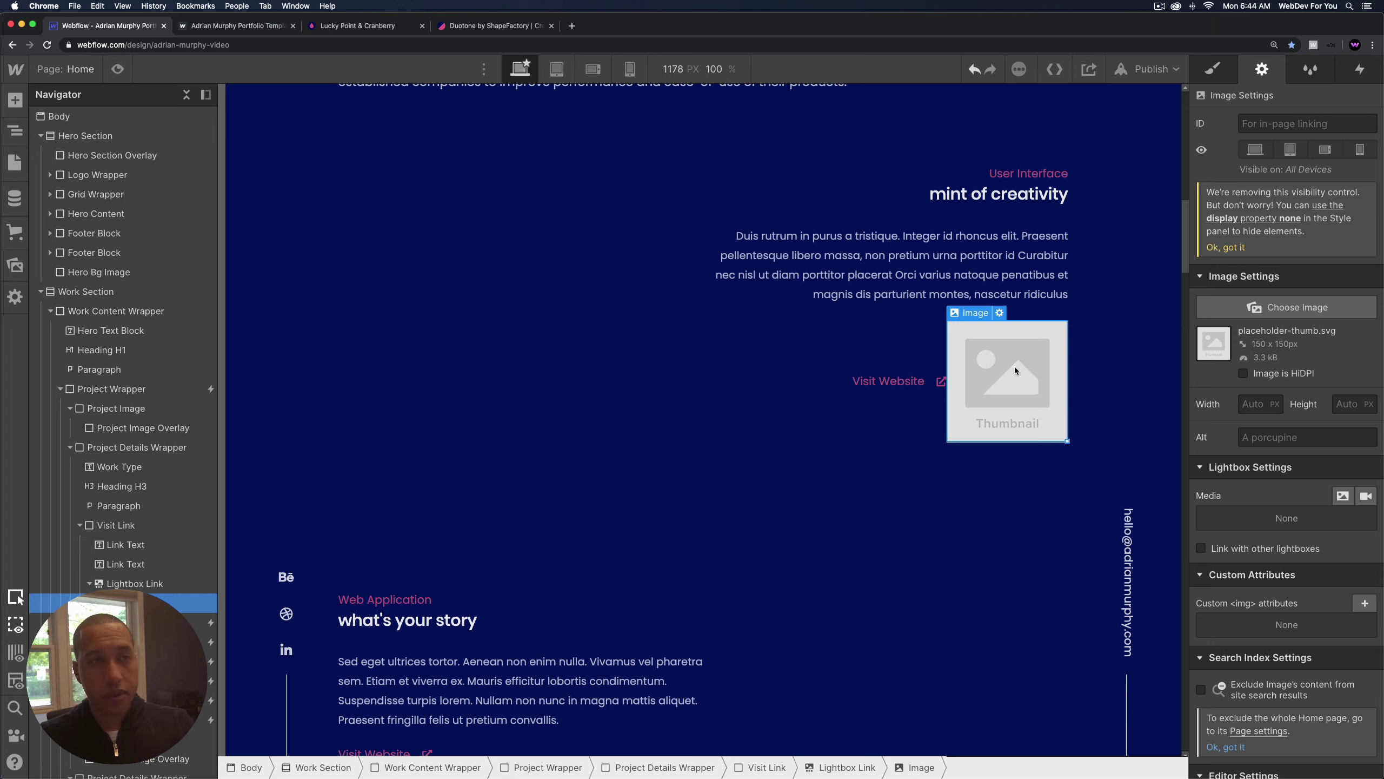
key("Delete")
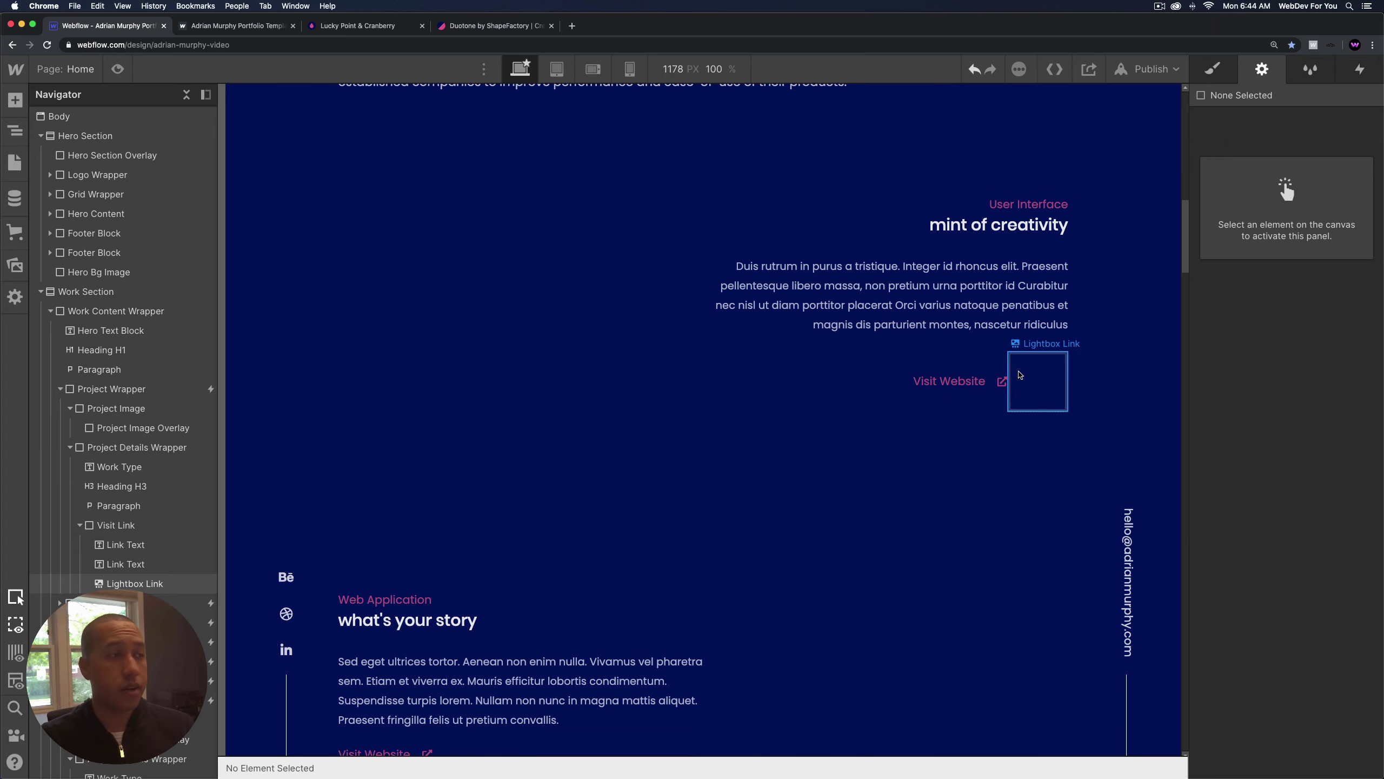
In the Navigator, make Lightbox Link the first child of Visit Link and nest the Link Text inside it.
left_click(162, 583)
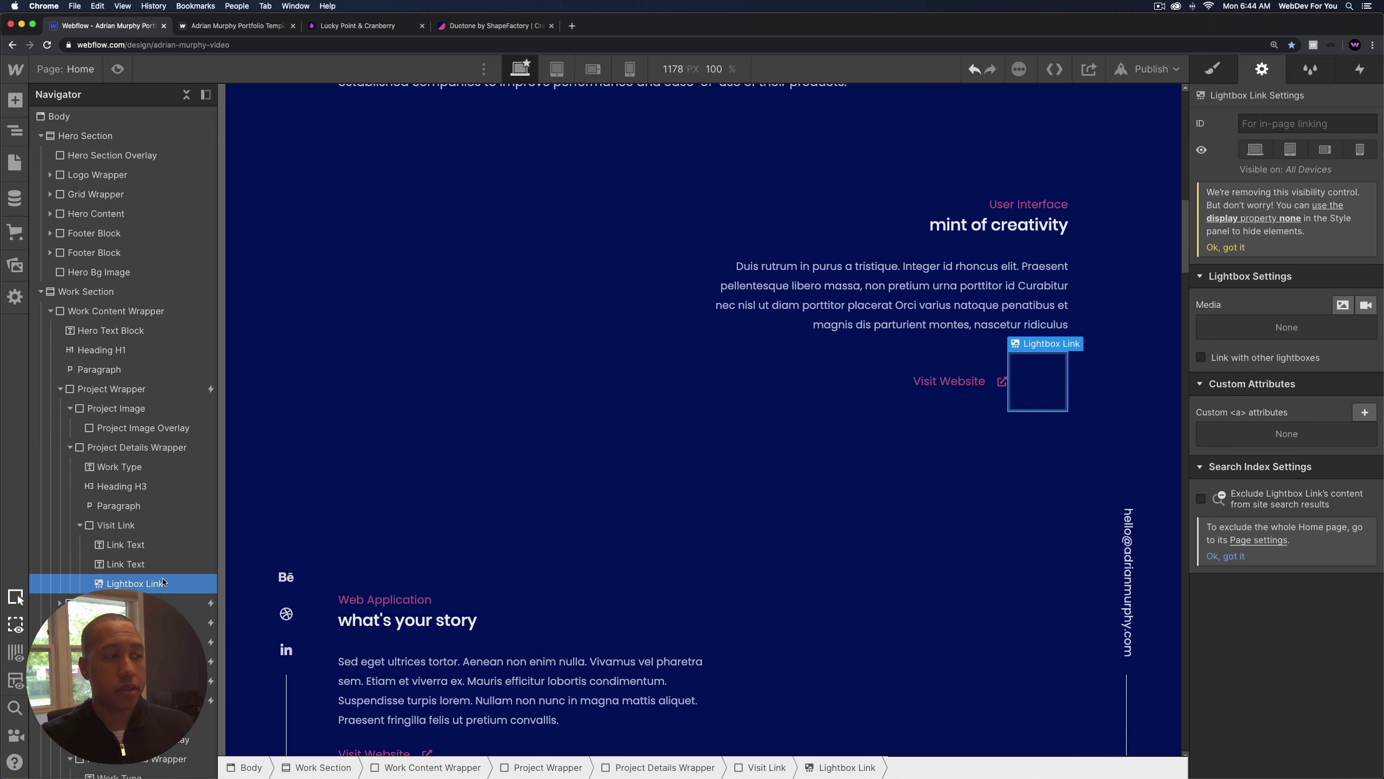
left_click_drag(124, 584, 127, 541)
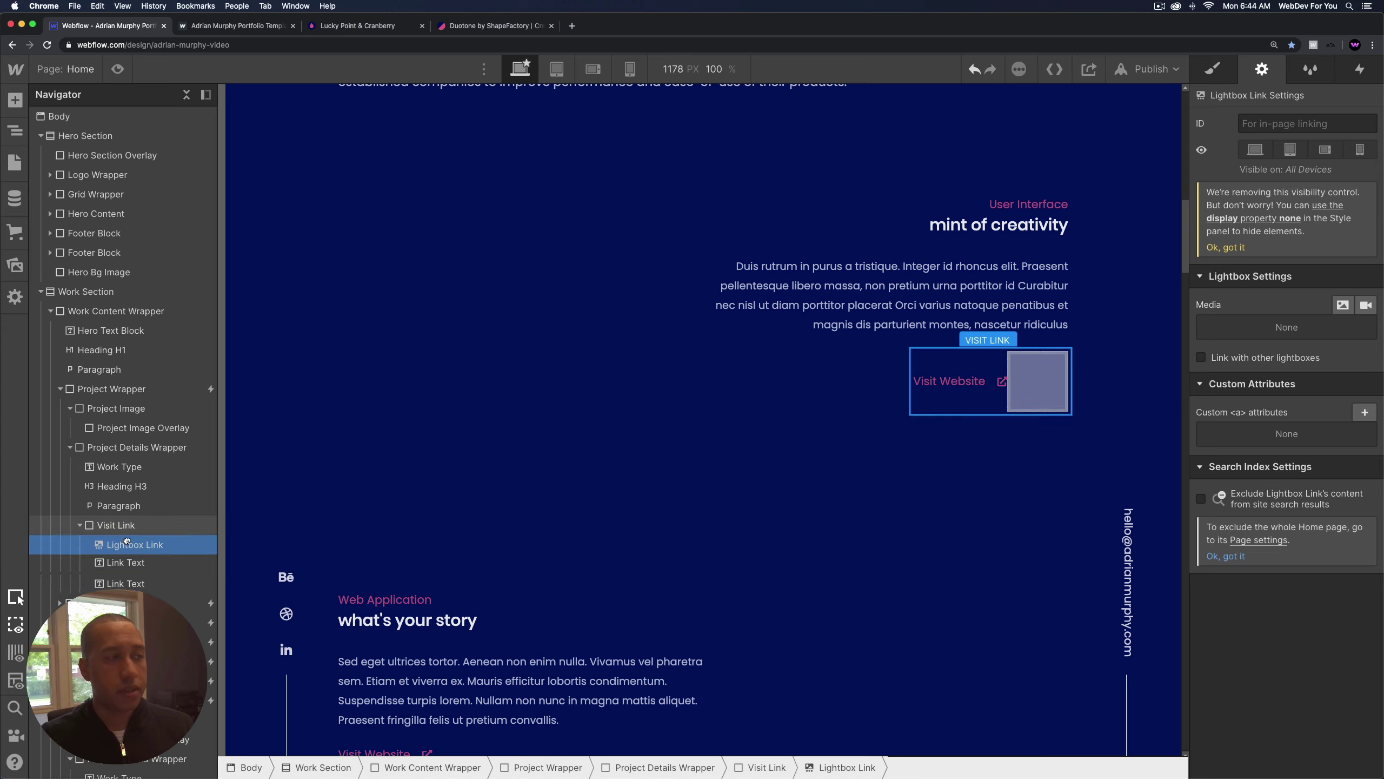
left_click(126, 567)
mouse_move(126, 562)
left_mouse_down()
mouse_move(126, 545)
mouse_move(128, 581)
mouse_move(155, 579)
mouse_move(142, 546)
left_mouse_up()
left_click(117, 584)
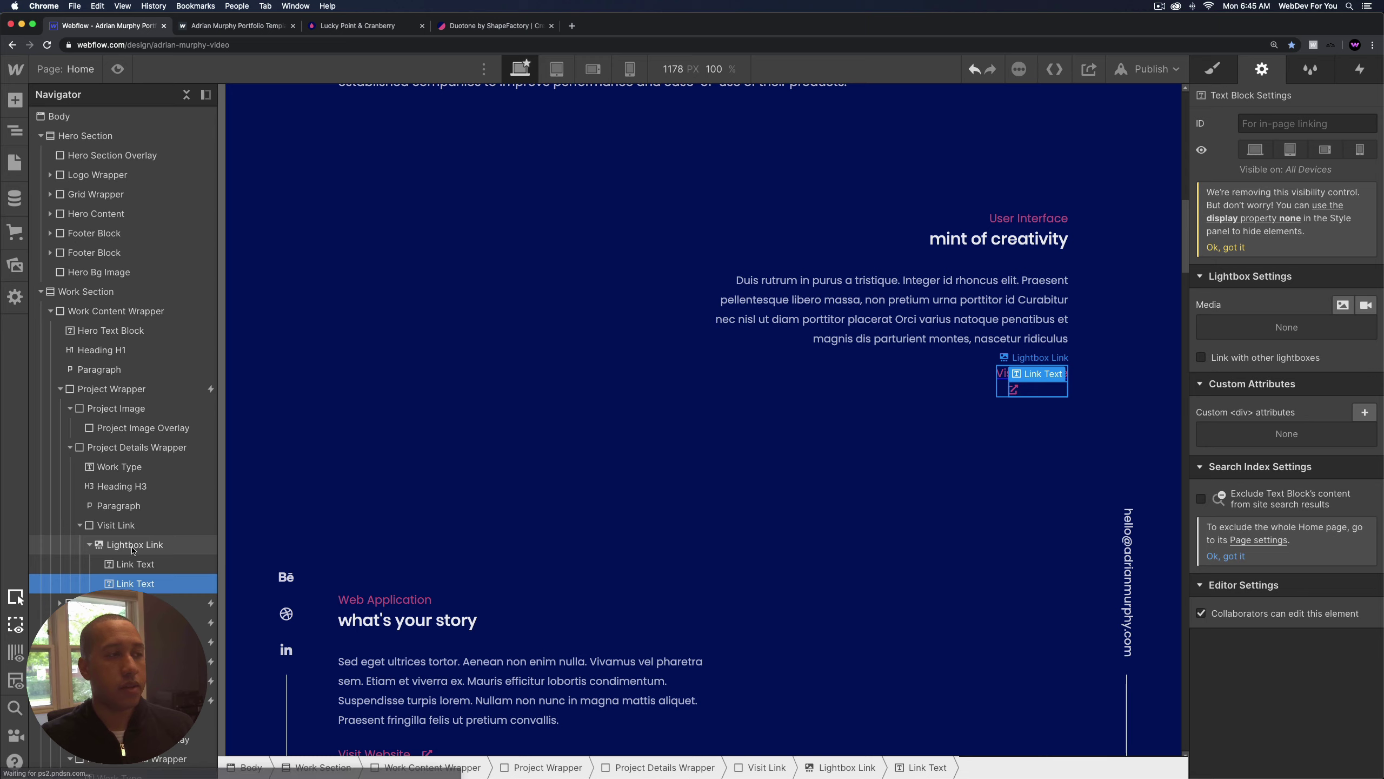
left_click(151, 546)
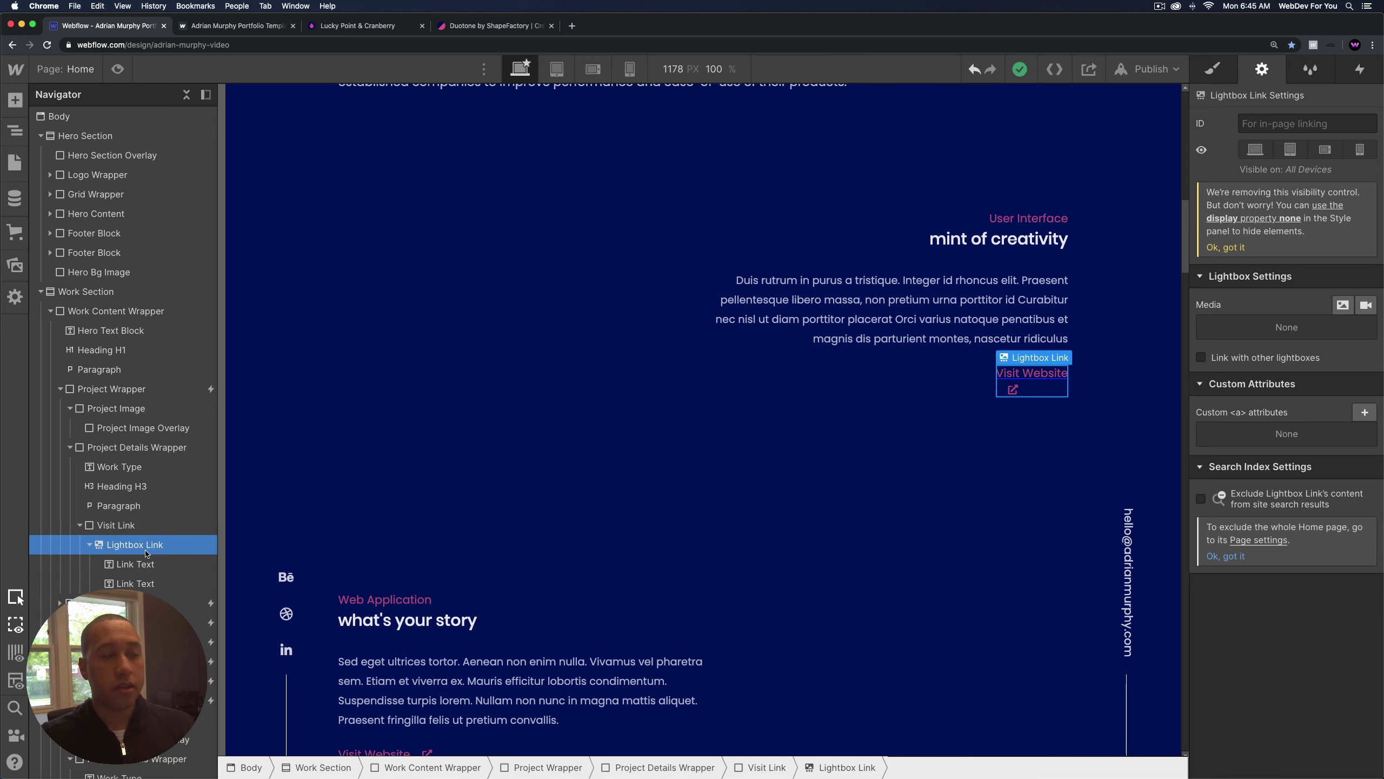
Style the Lightbox Link as a flex row with stretch alignment and no text decoration.
left_click(1211, 70)
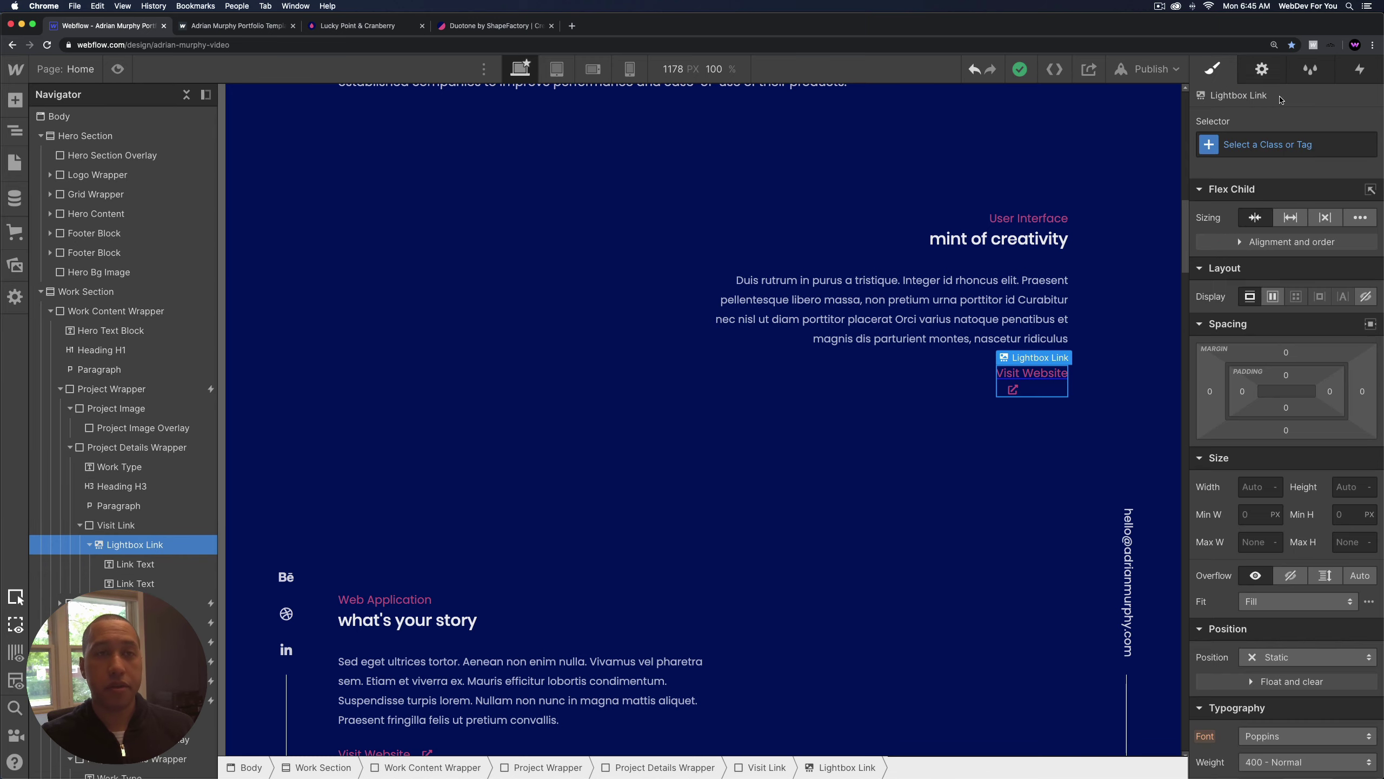
left_click(1273, 297)
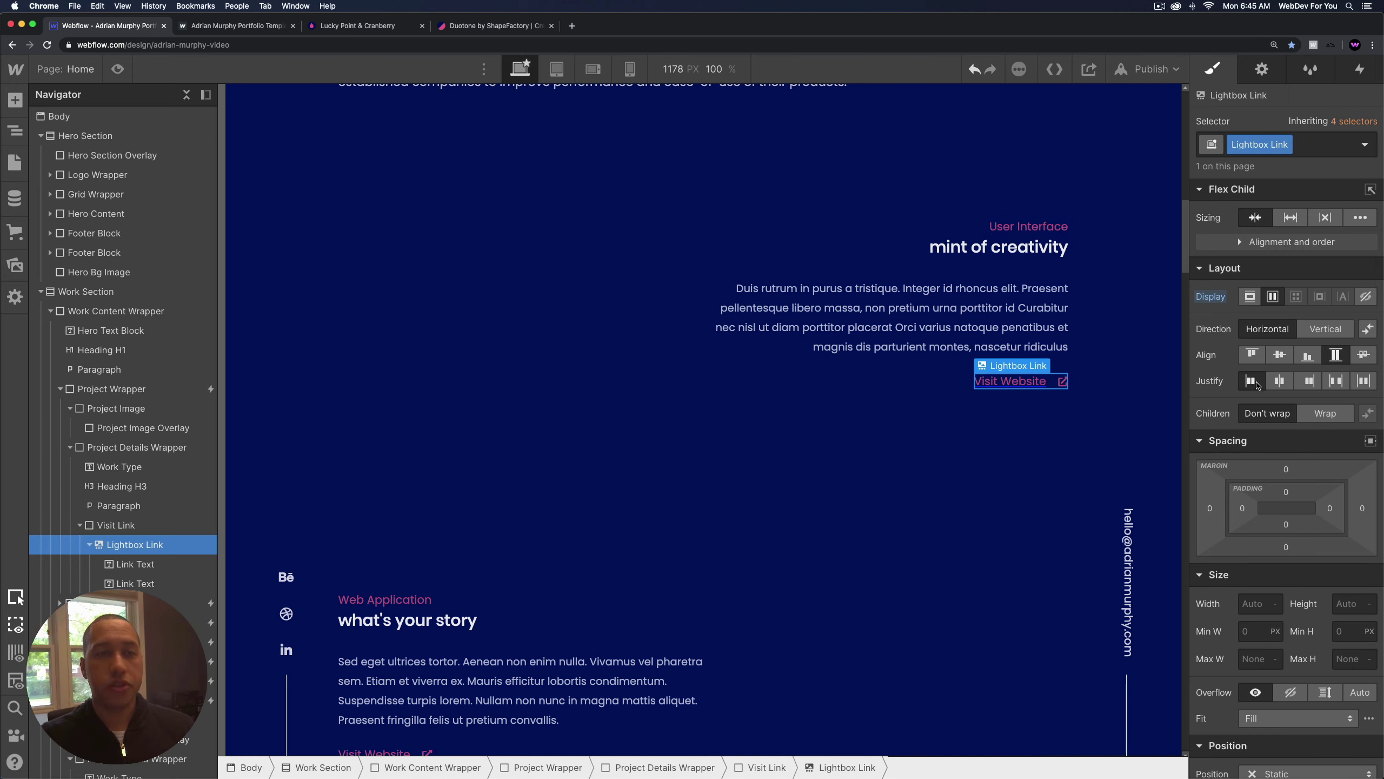
left_click(1280, 355)
left_click(1338, 355)
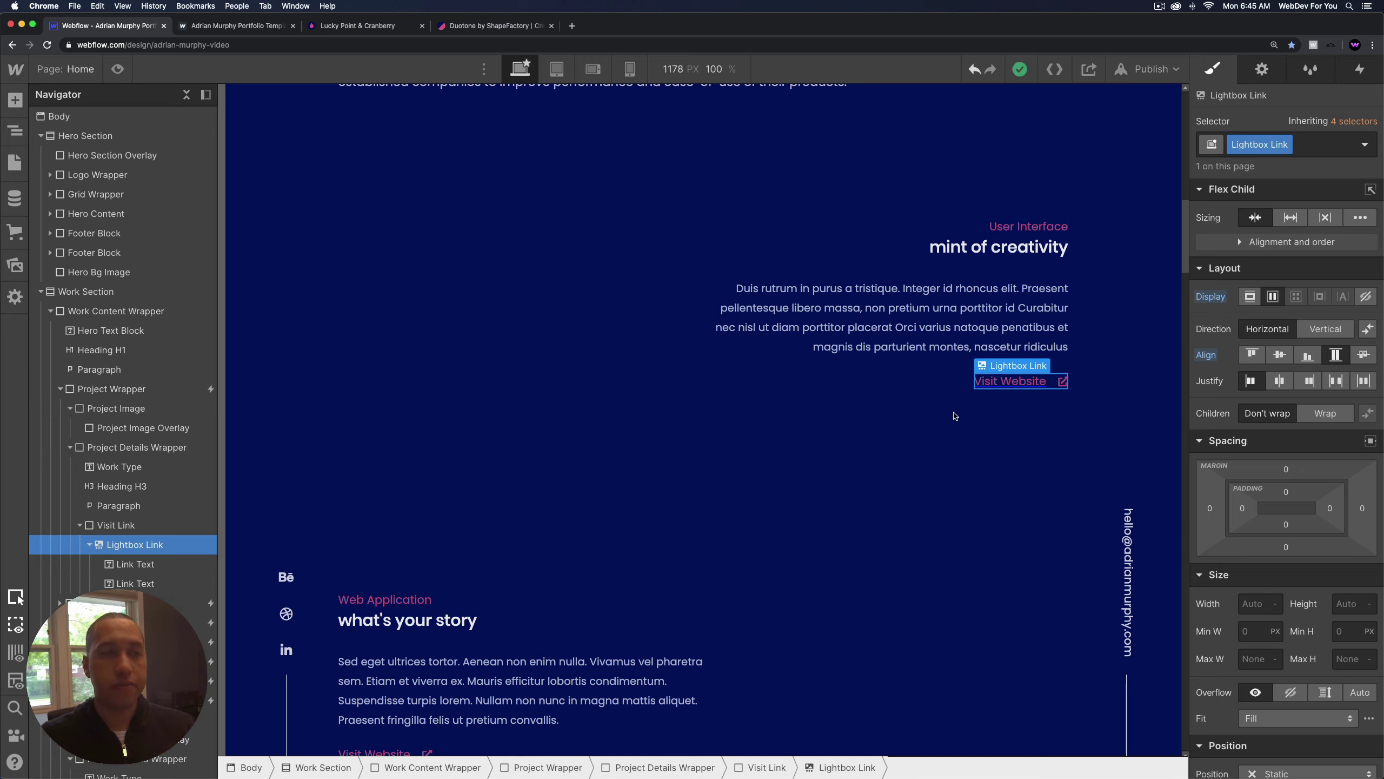
scroll(1304, 472, "down", 3)
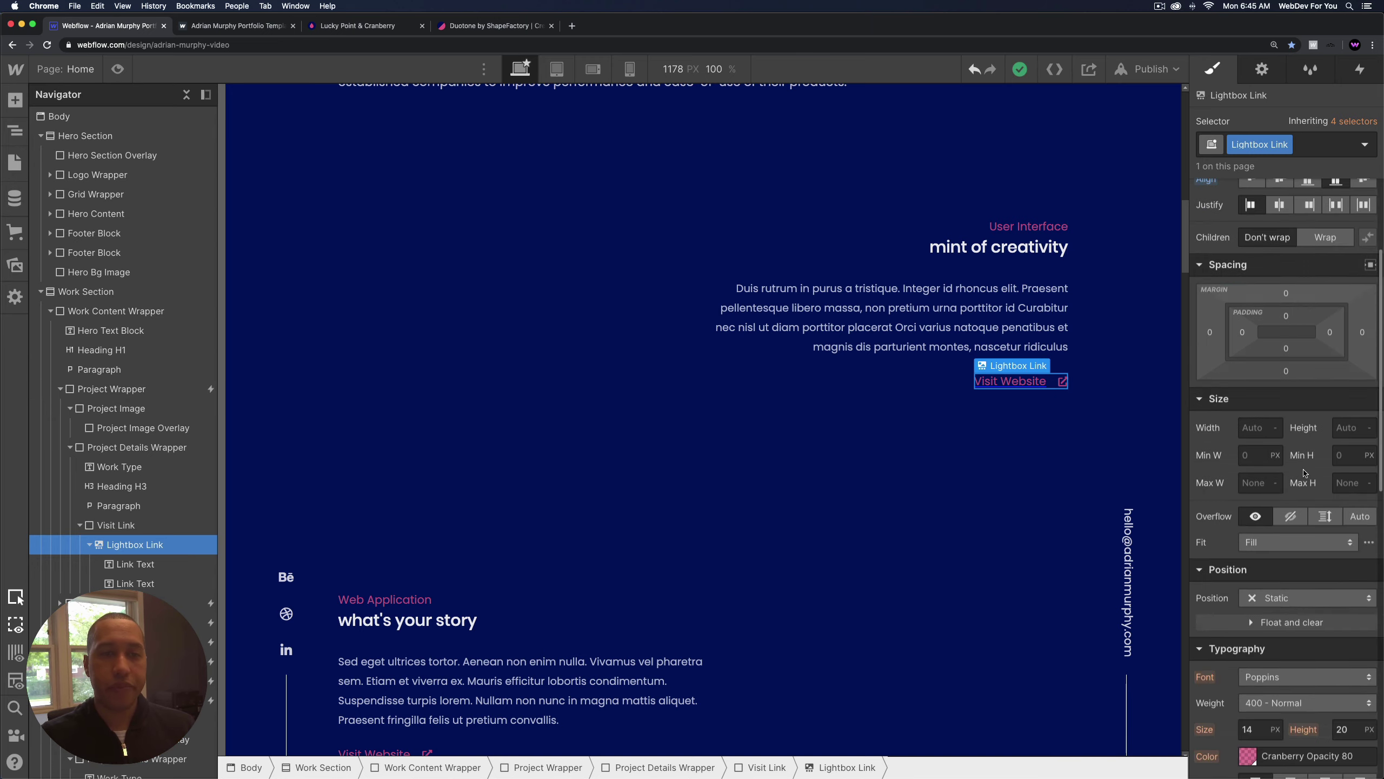
scroll(1304, 472, "down", 8)
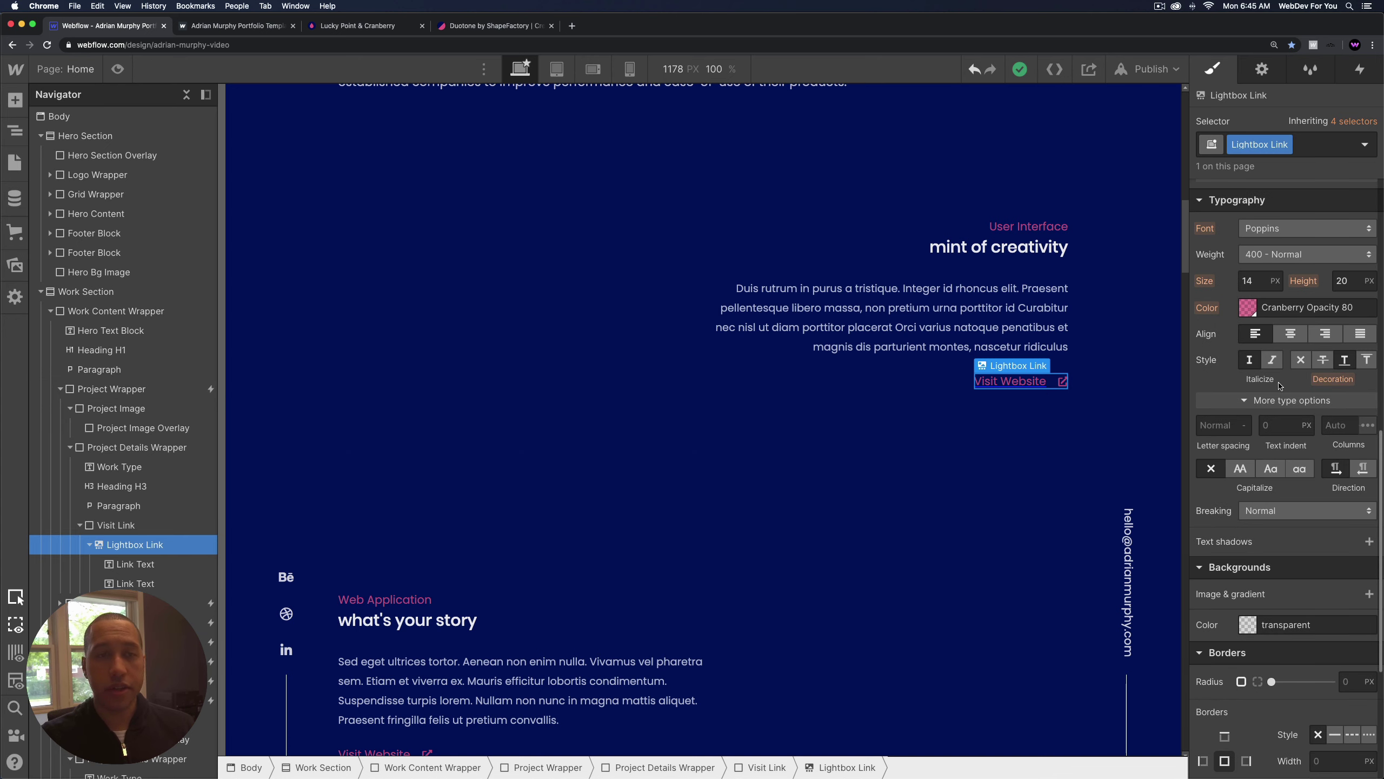
left_click(1300, 361)
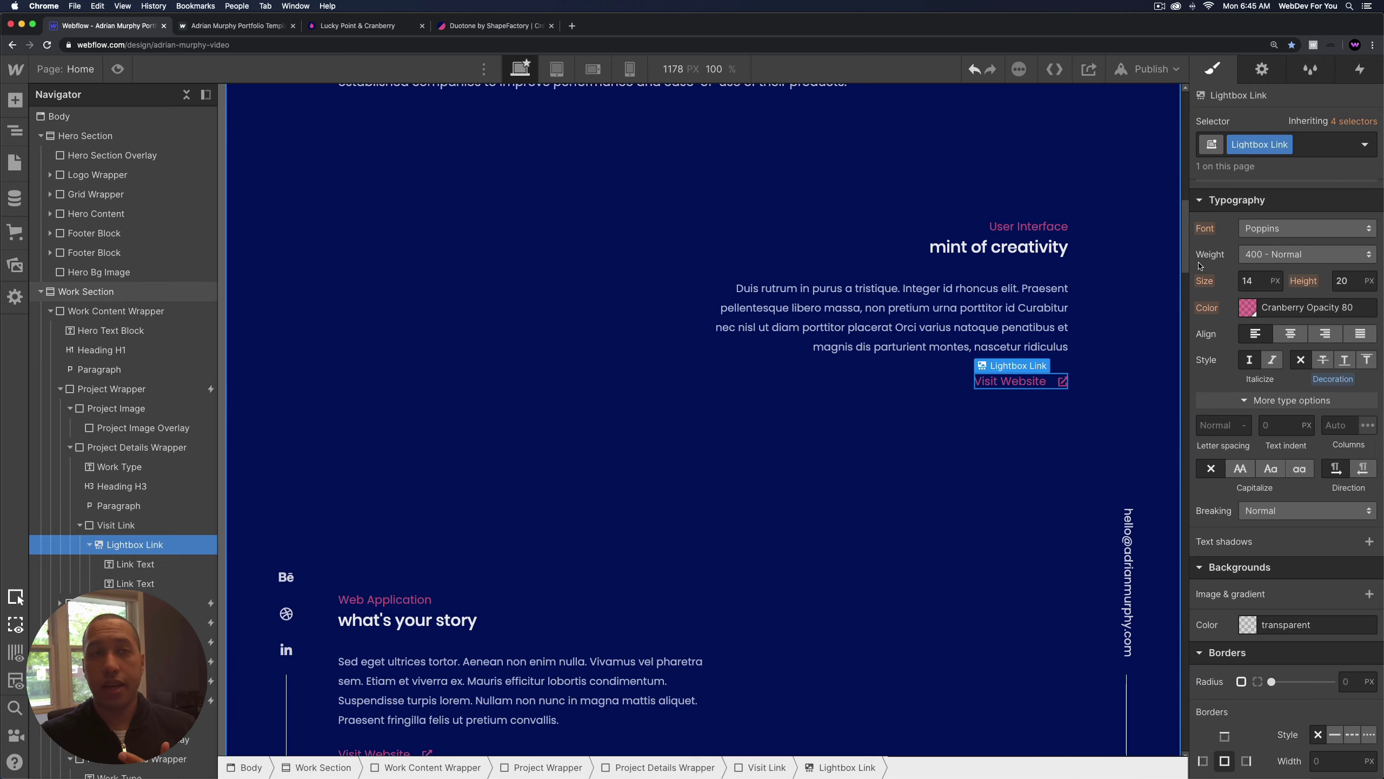
Start picking a lightbox image, briefly hide the Project Image Overlay, then undo that change.
left_click(1262, 70)
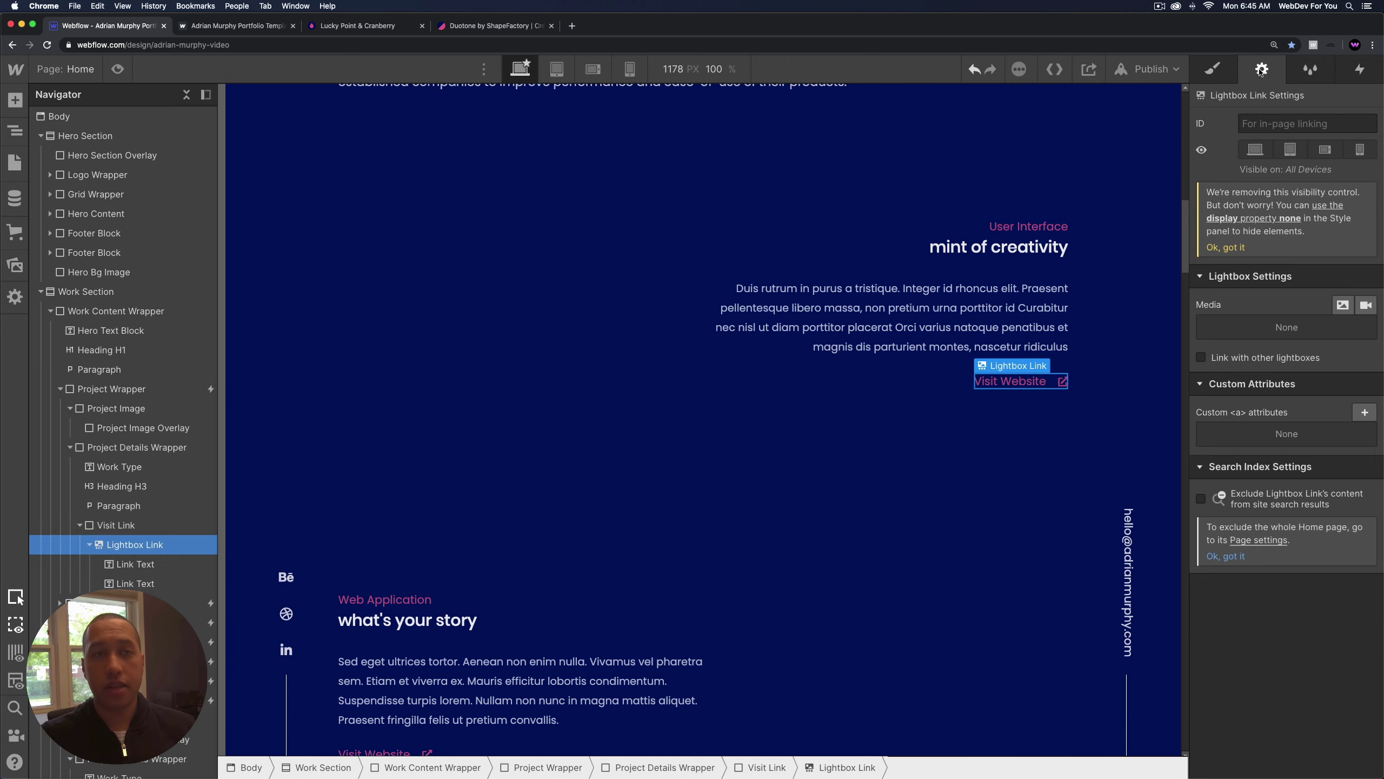
left_click(1342, 305)
left_click(1291, 399)
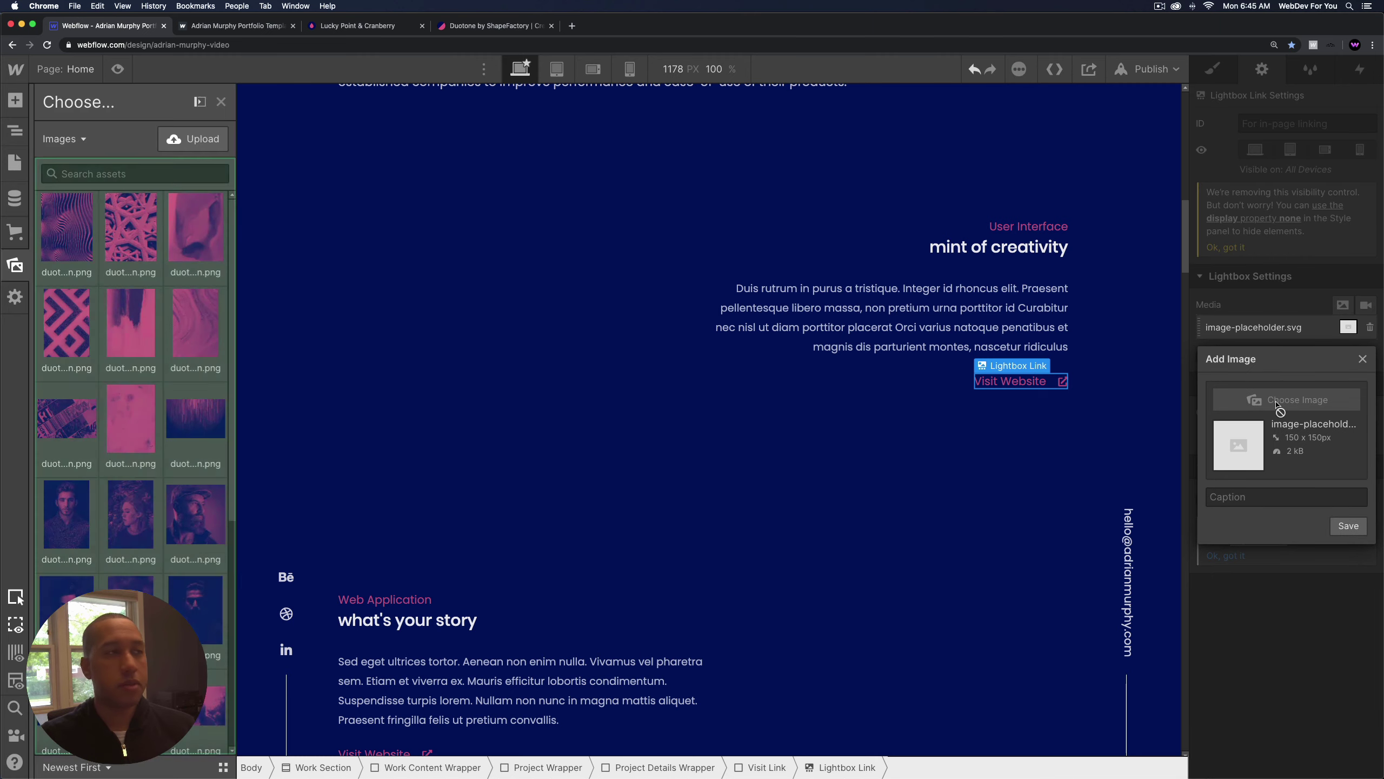
left_click(679, 289)
left_click(679, 289)
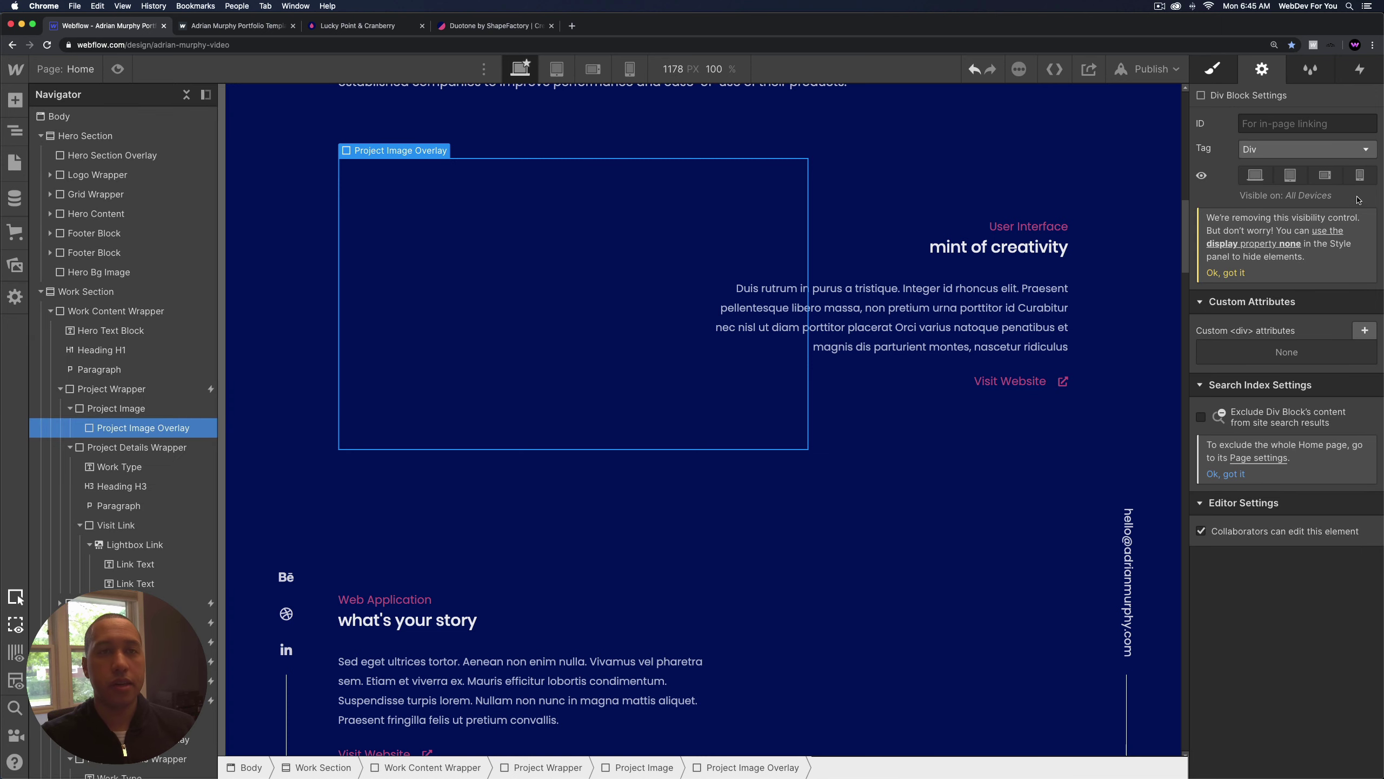
key("s")
left_click(1366, 217)
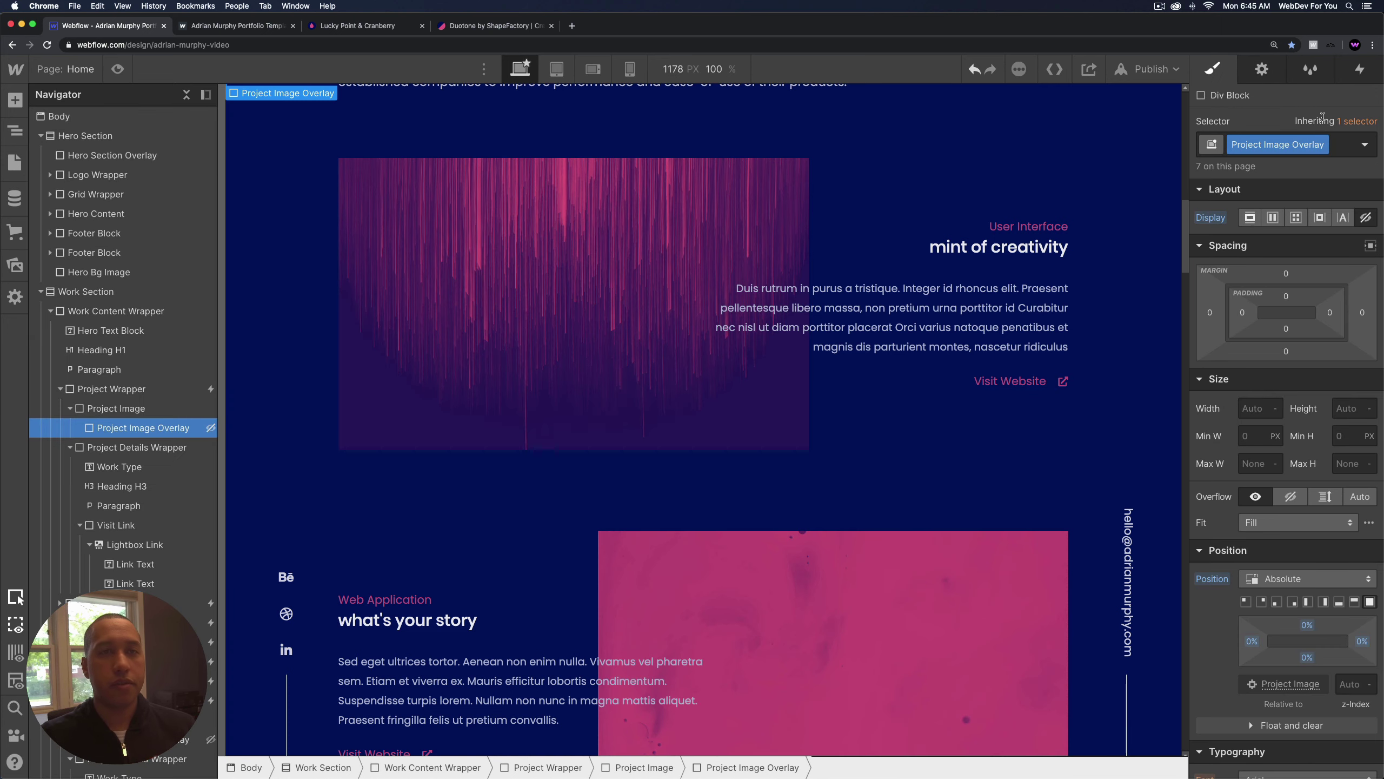
key("super+z")
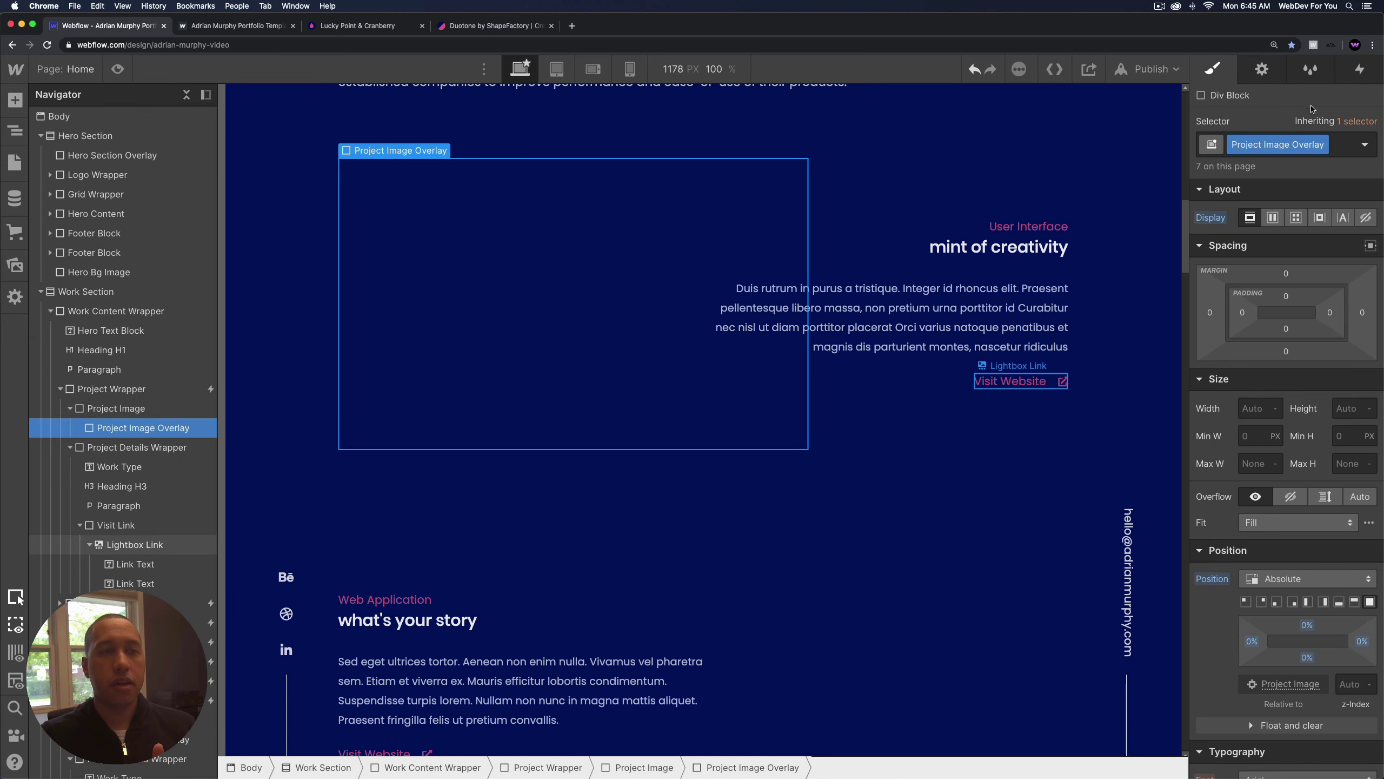
key("super+z")
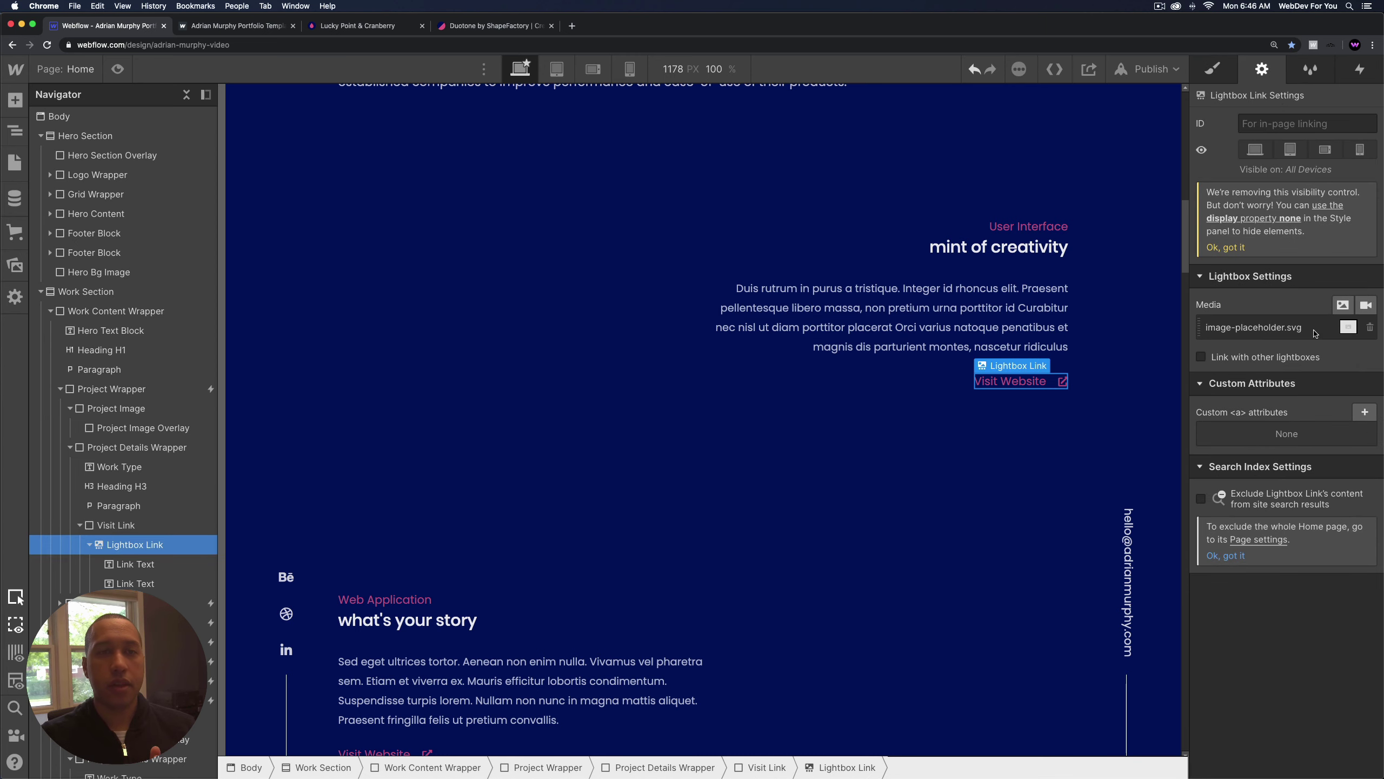
Set the lightbox media to the duotone (17)-min.png image captioned 'New Image', then preview.
left_click(1315, 333)
left_click(1287, 400)
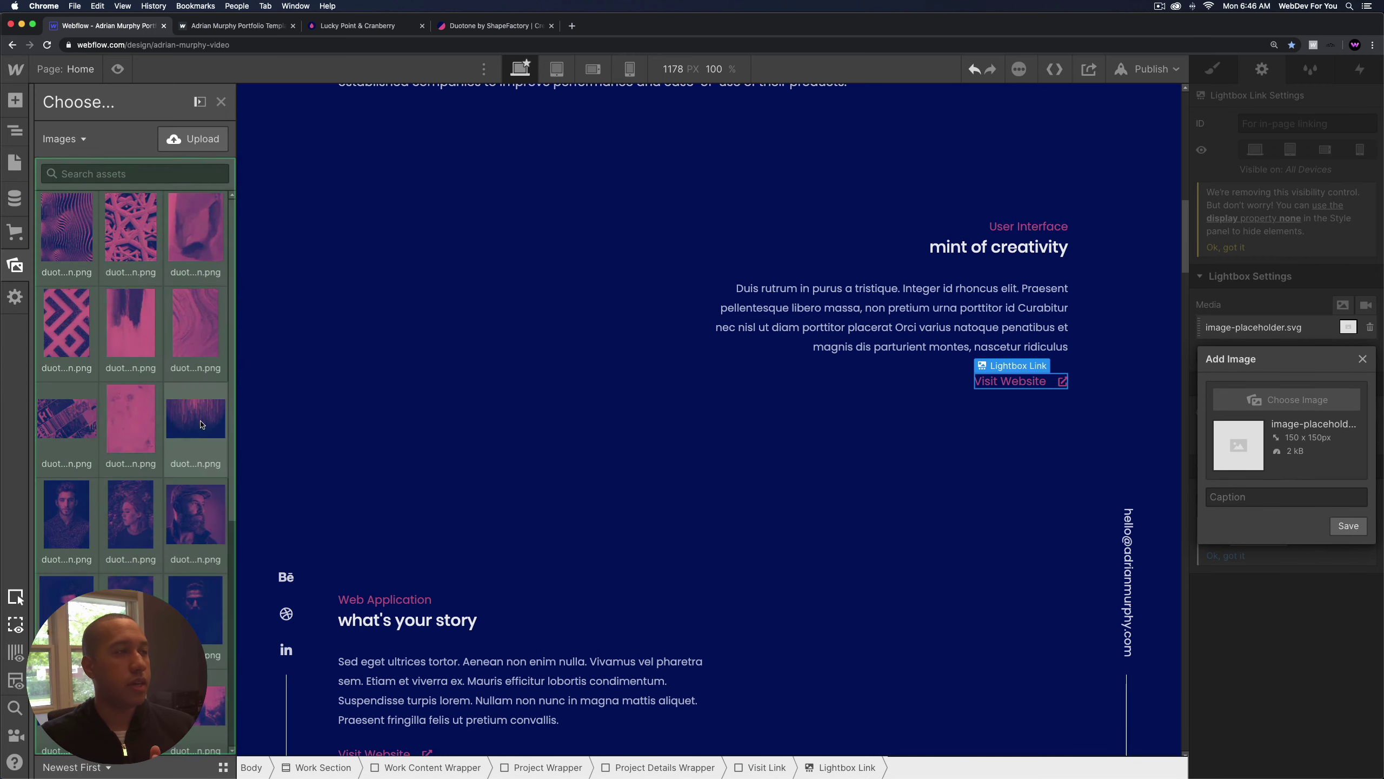
left_click(202, 424)
left_click(1270, 497)
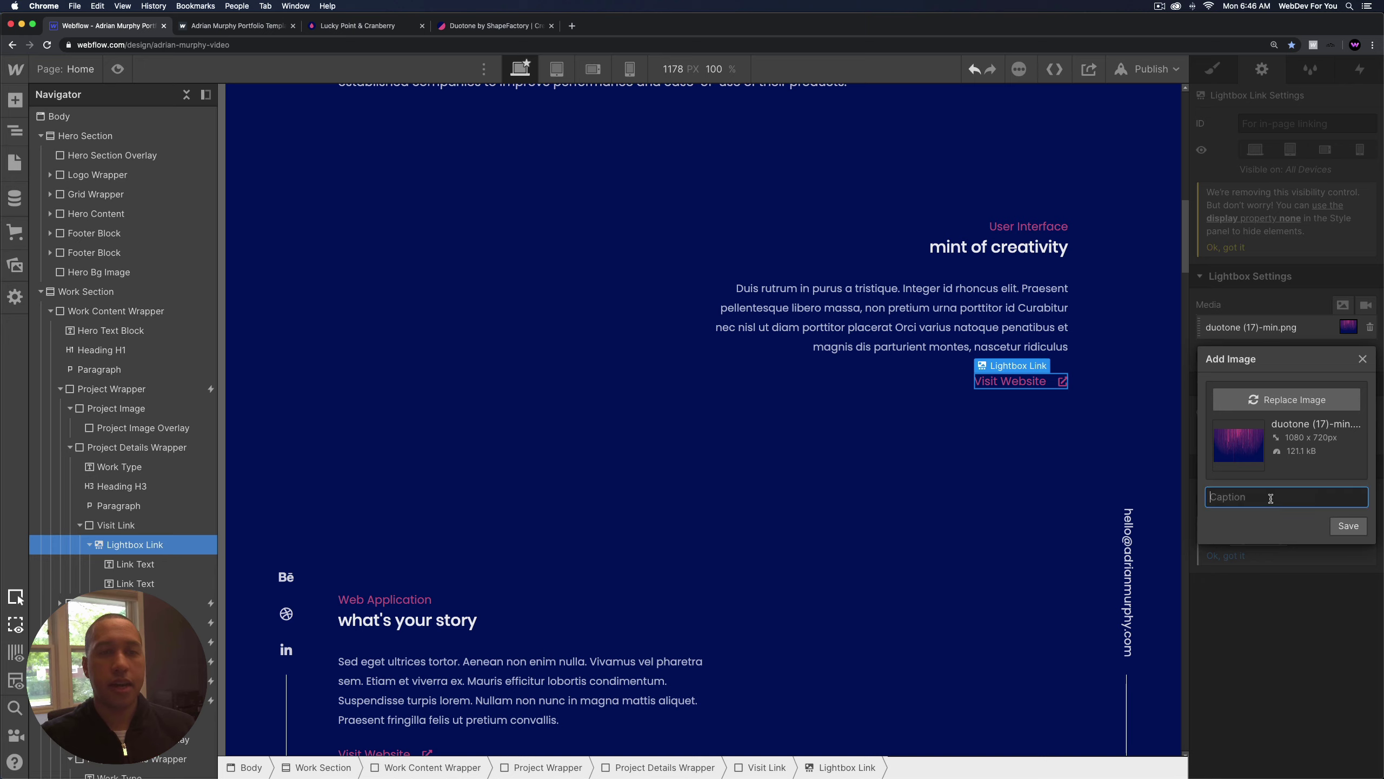
type("New Imag")
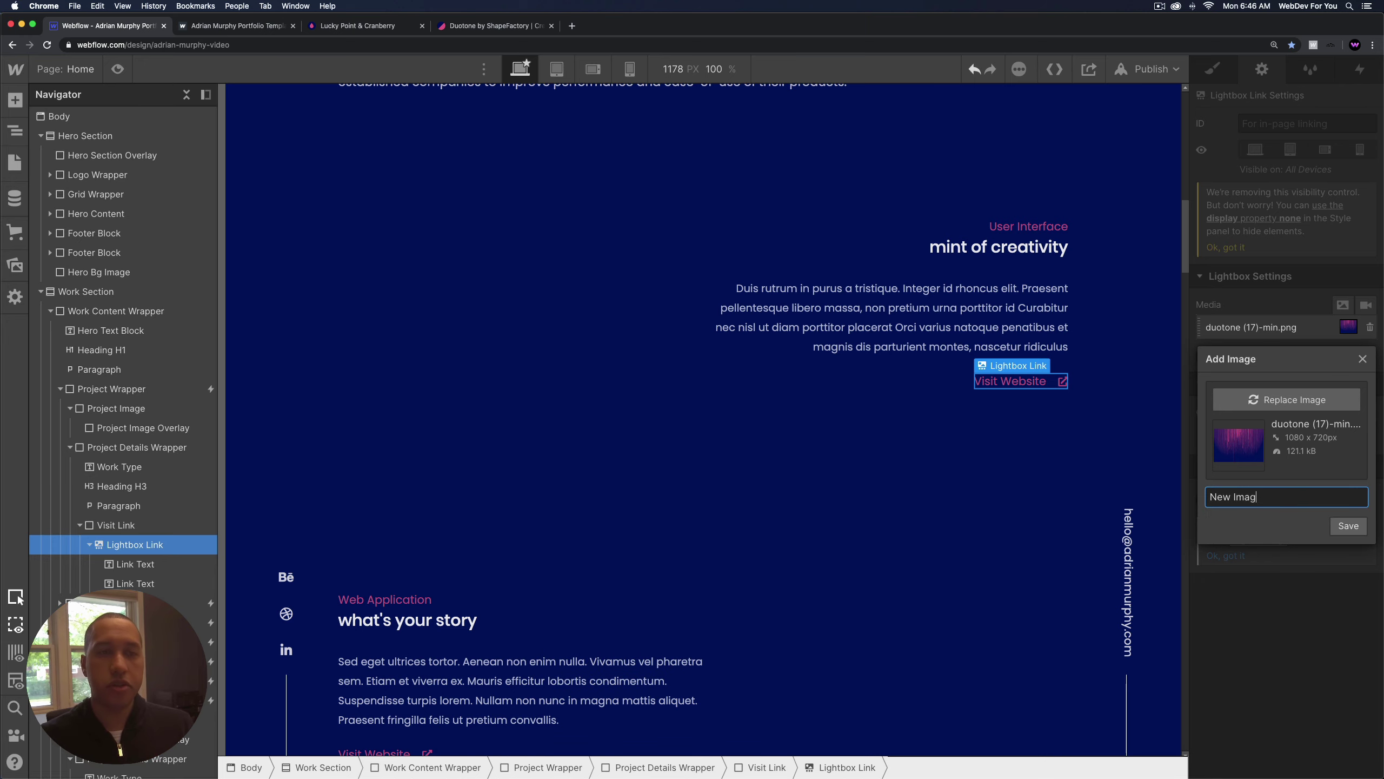
type("e")
left_click(1348, 526)
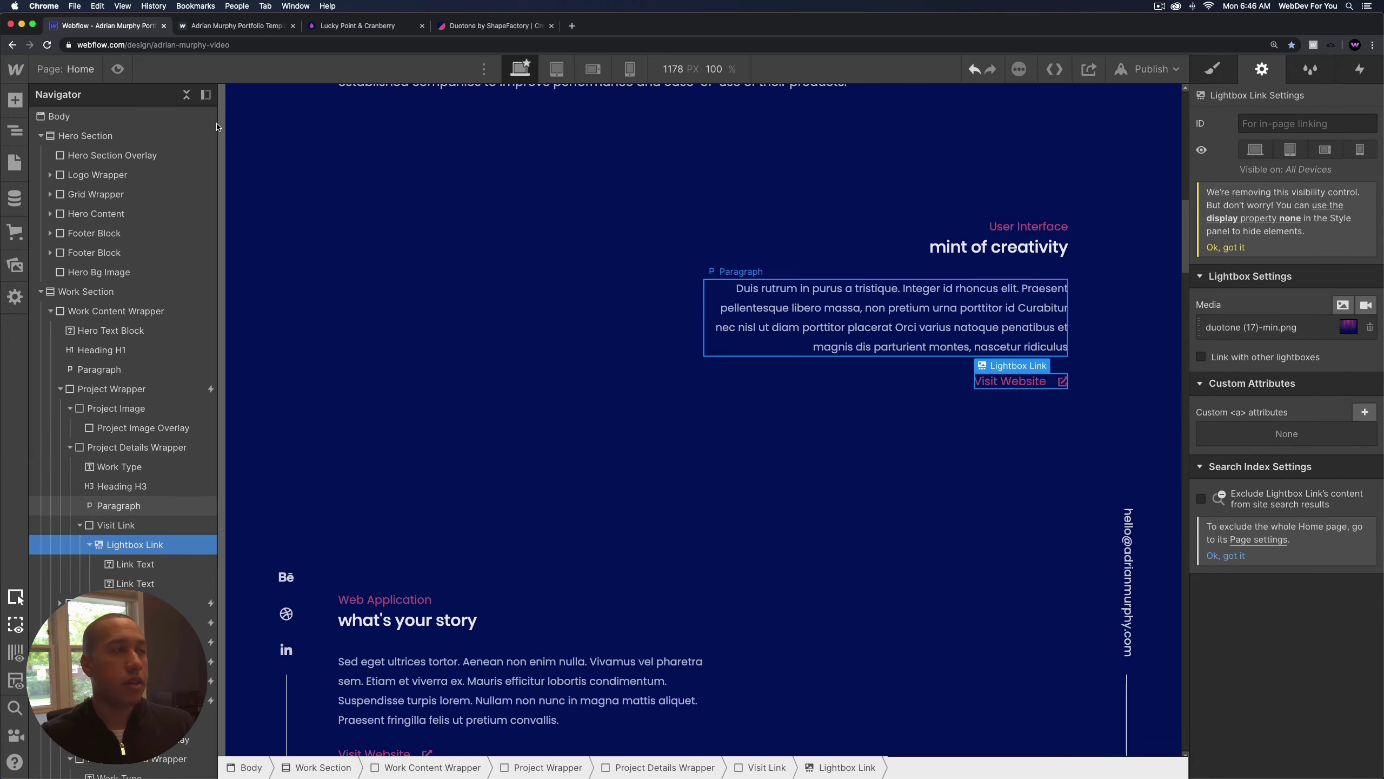
left_click(117, 69)
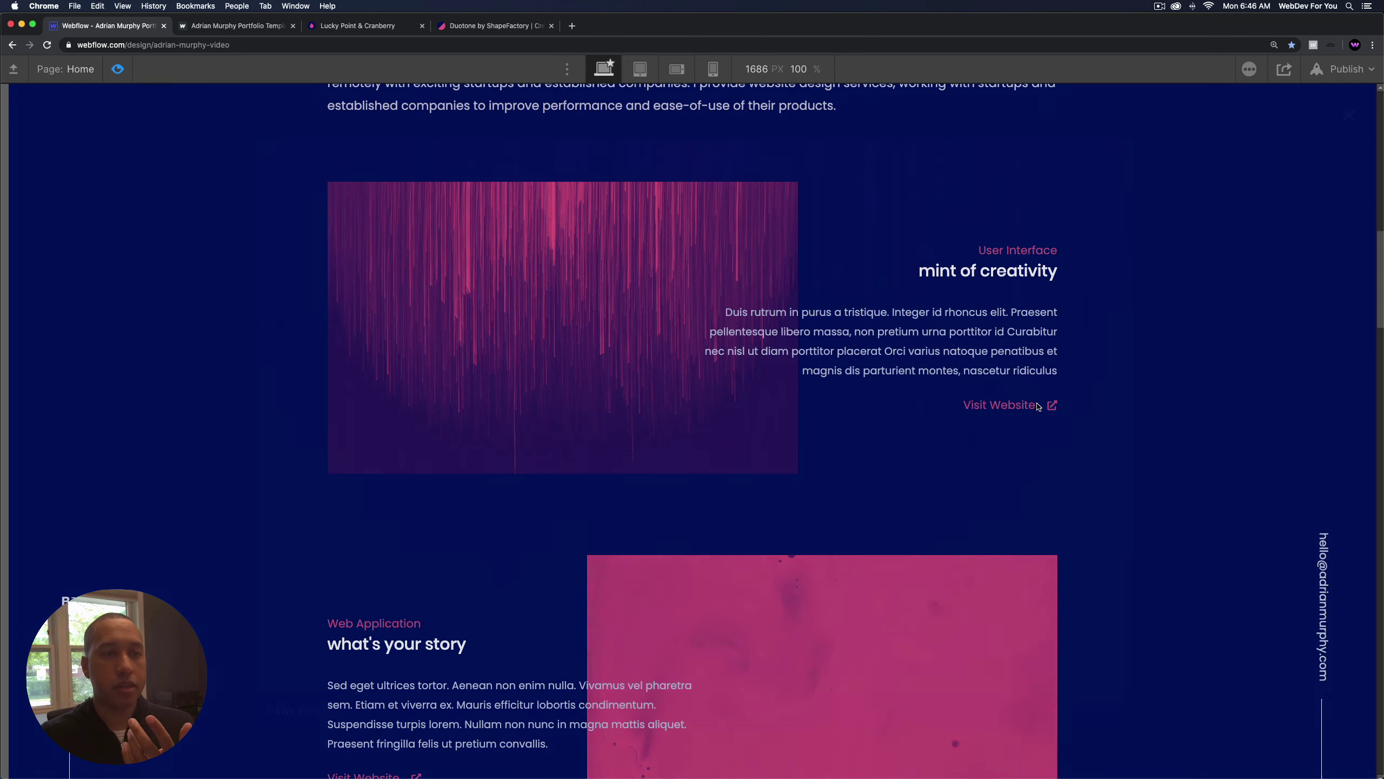
Open and close the Visit Website image lightbox in preview, copy the YouTube link, and exit preview.
left_click(944, 420)
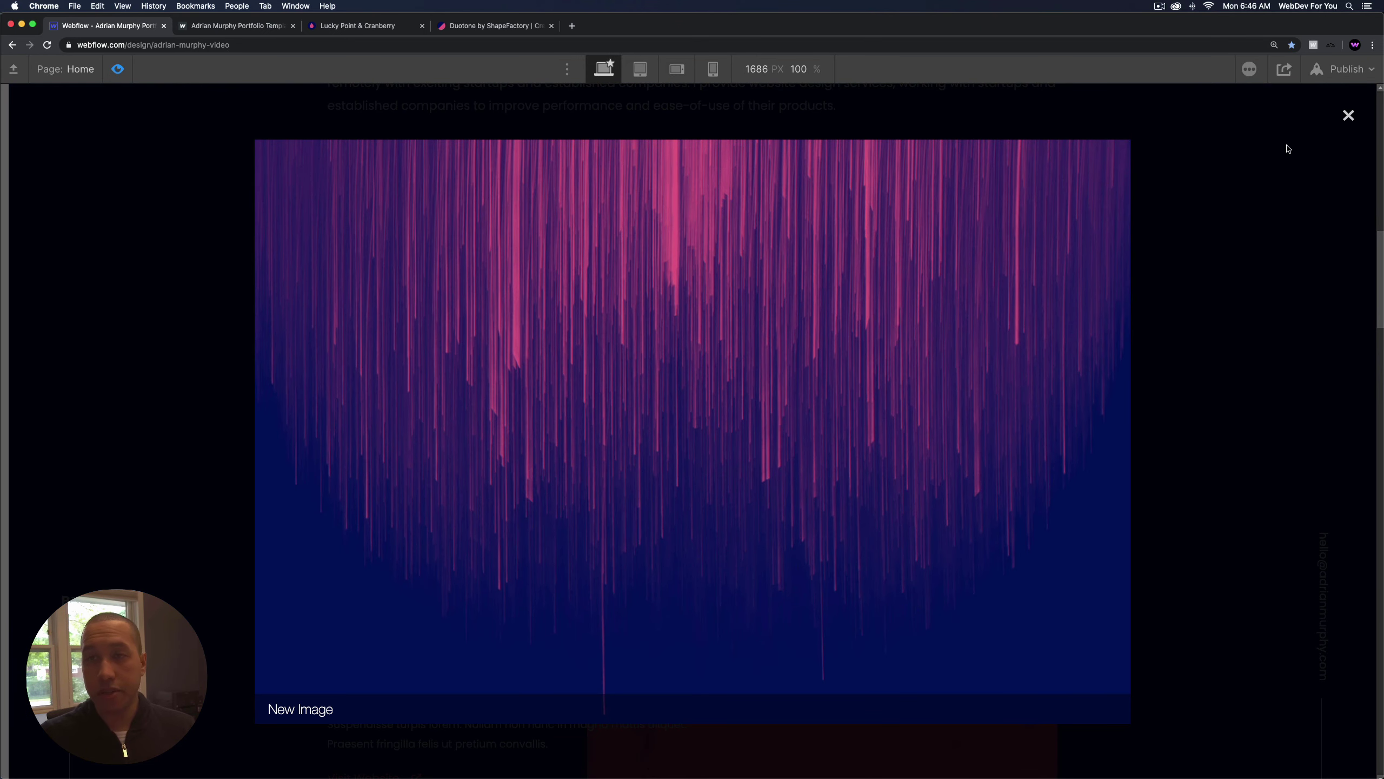
left_click(1348, 115)
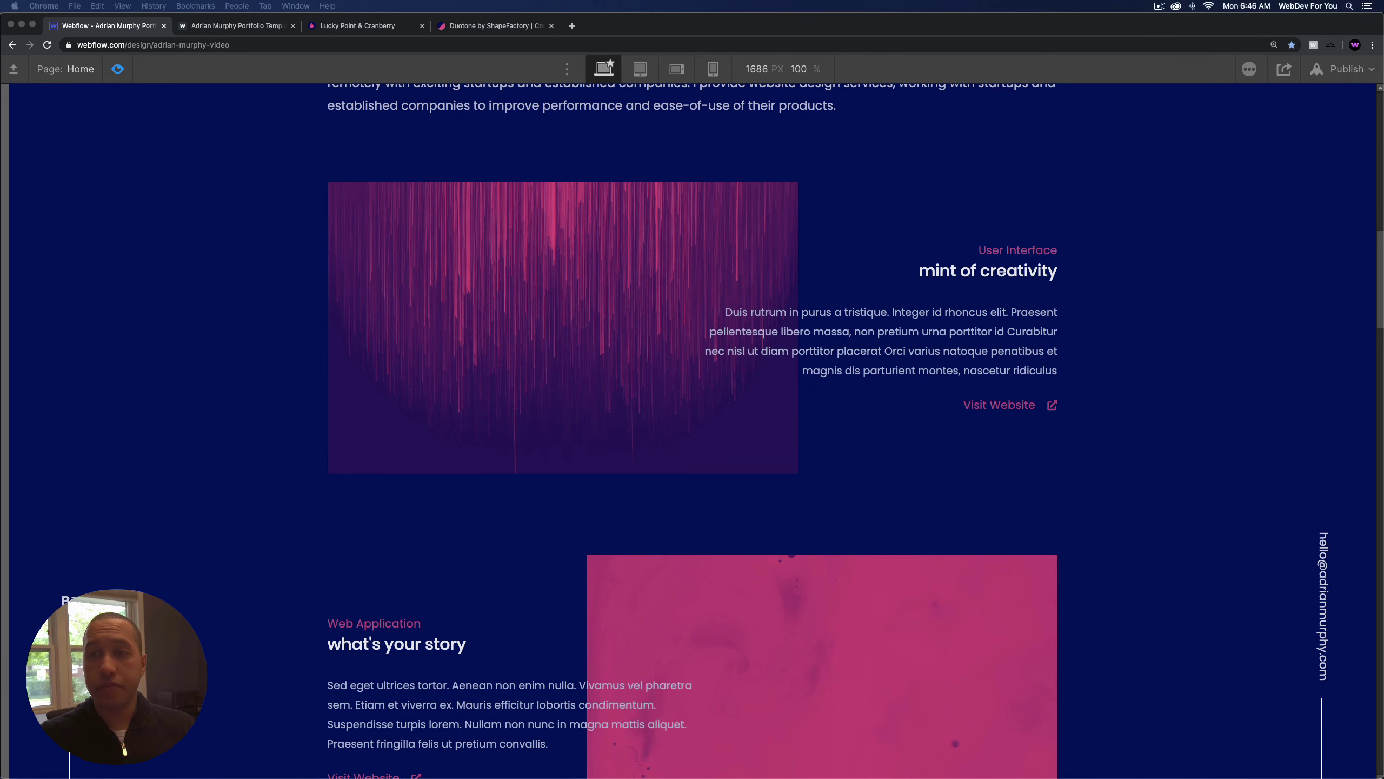
key("super+c")
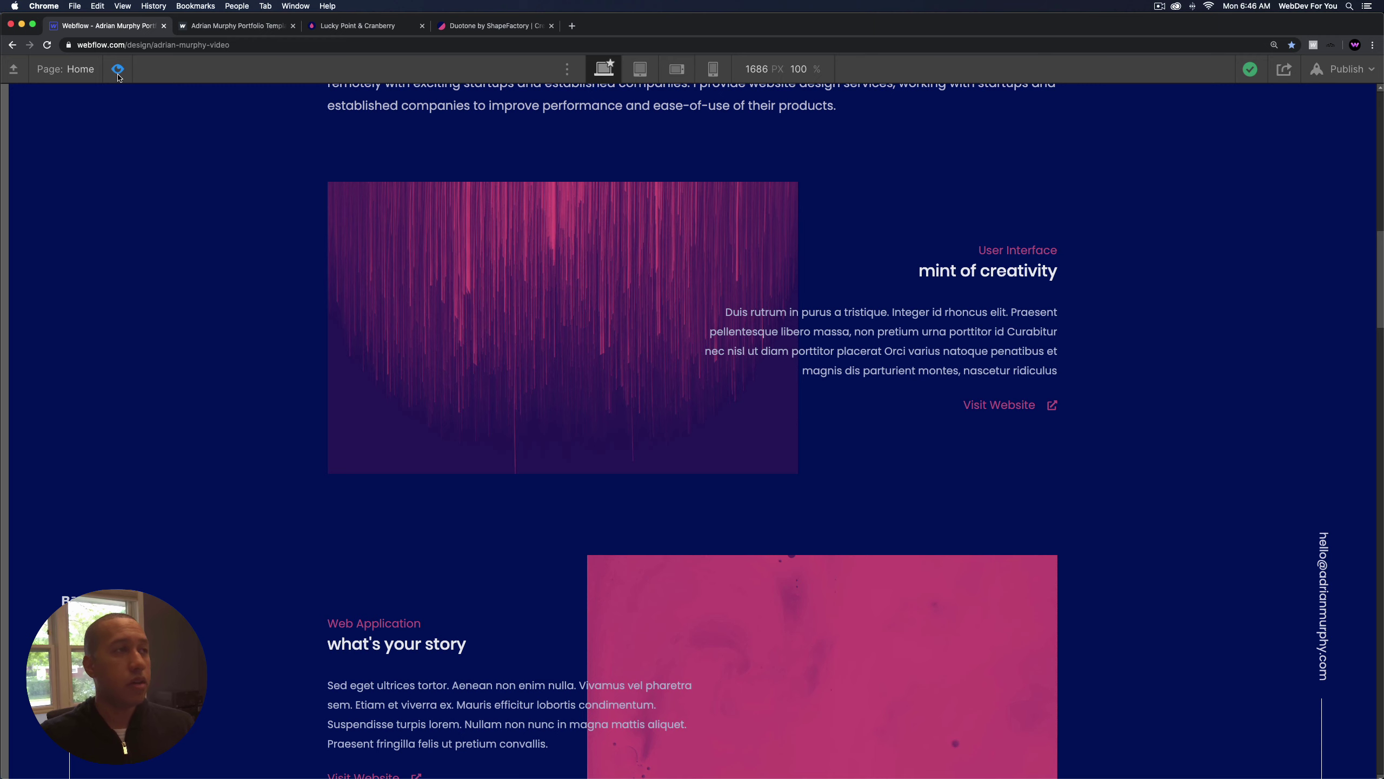
key("super+shift+p")
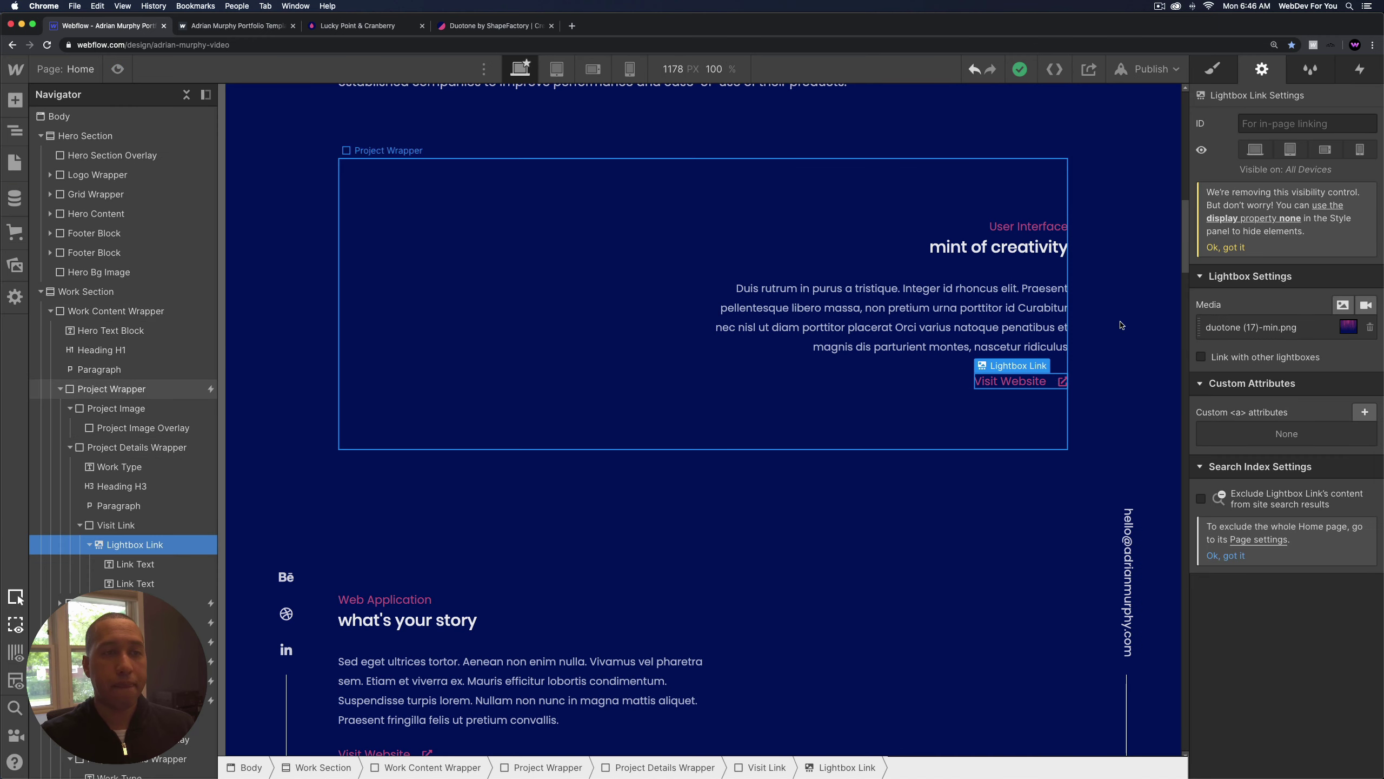
Replace the lightbox's image media with the pasted YouTube video link and save.
left_click(1370, 327)
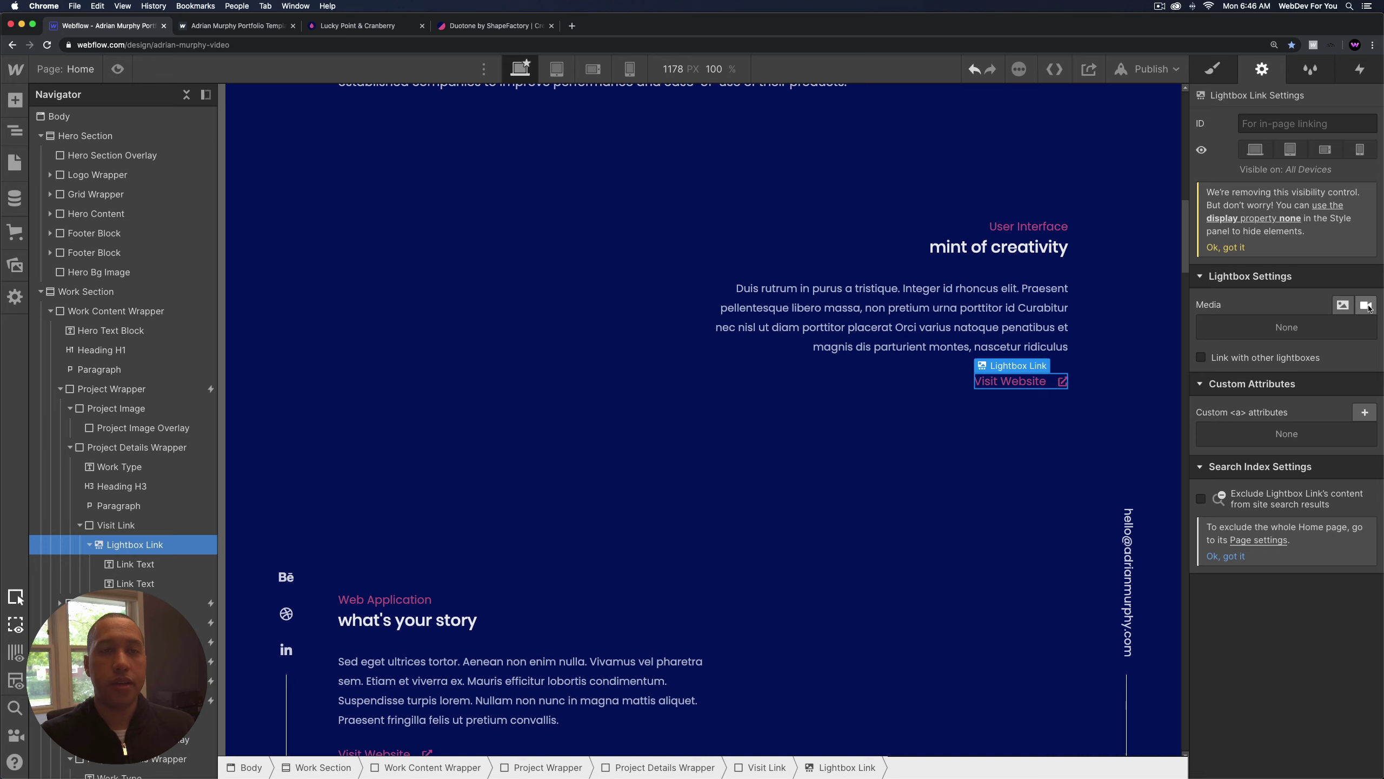
left_click(1367, 305)
key("super+v")
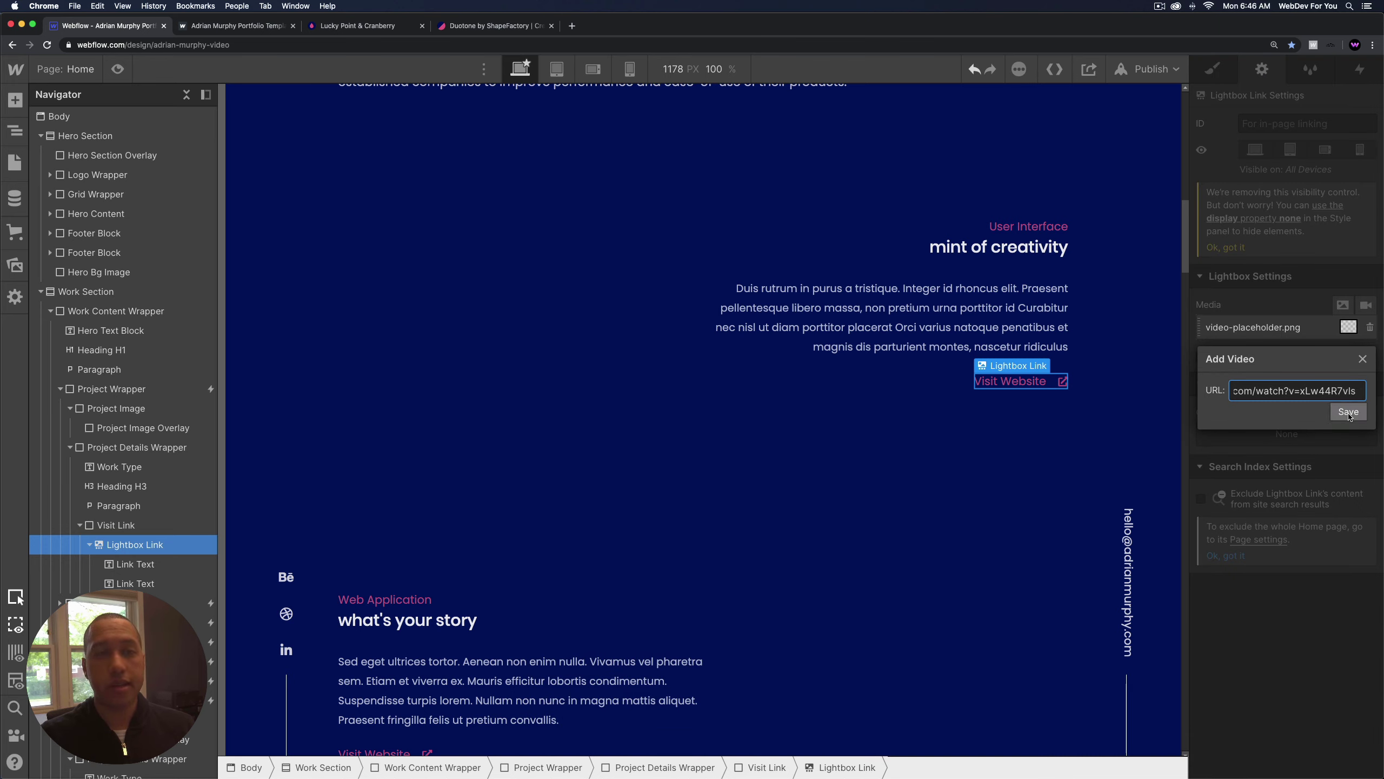
left_click(1347, 412)
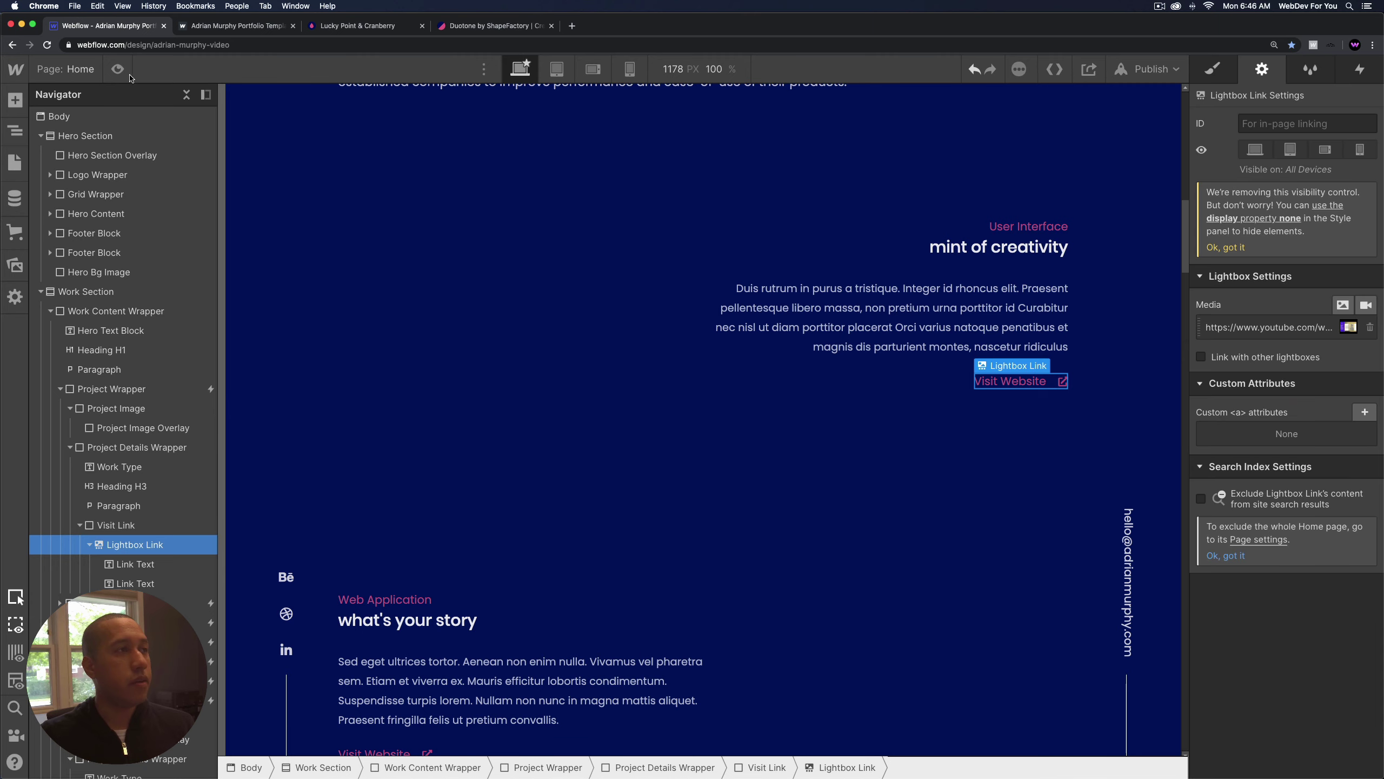
In preview, play the Visit Website video in its lightbox, close it, and return to editing.
left_click(118, 69)
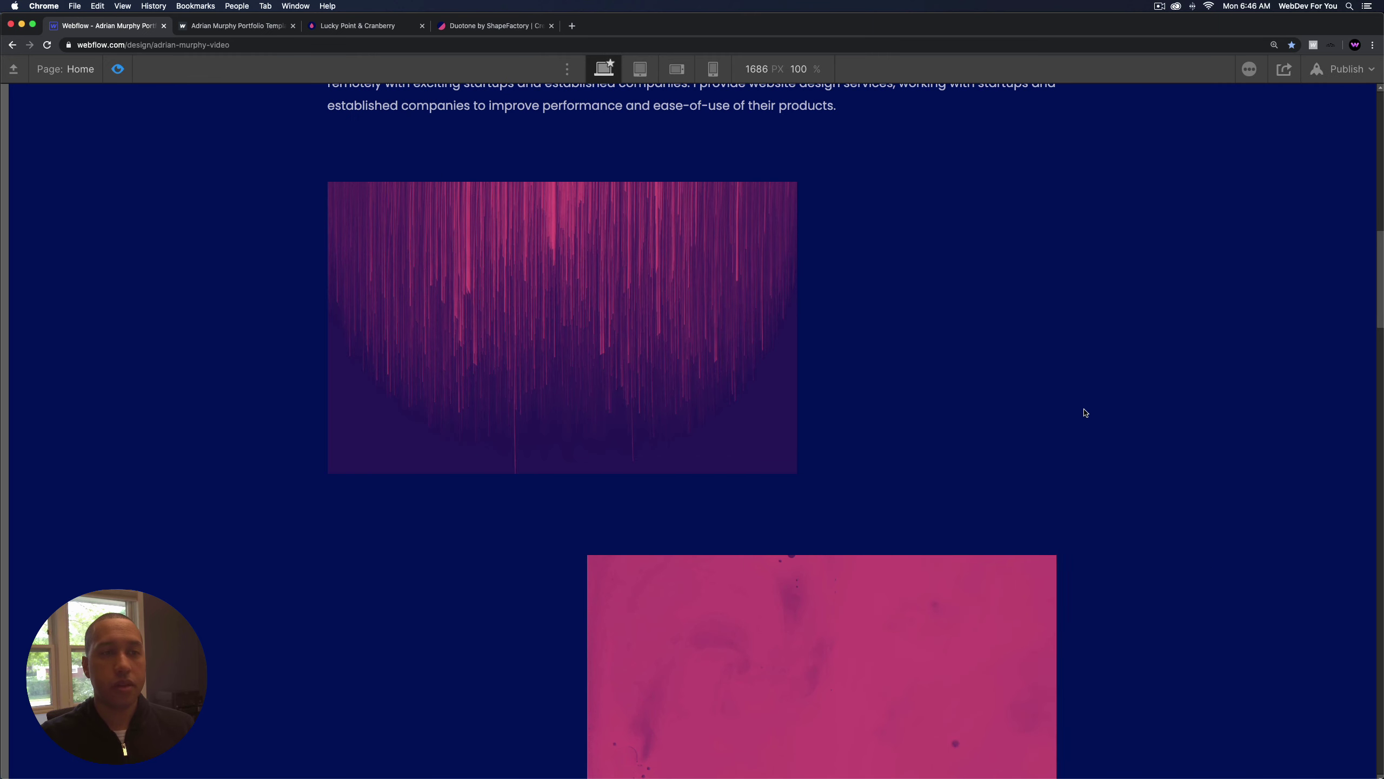
left_click(1035, 407)
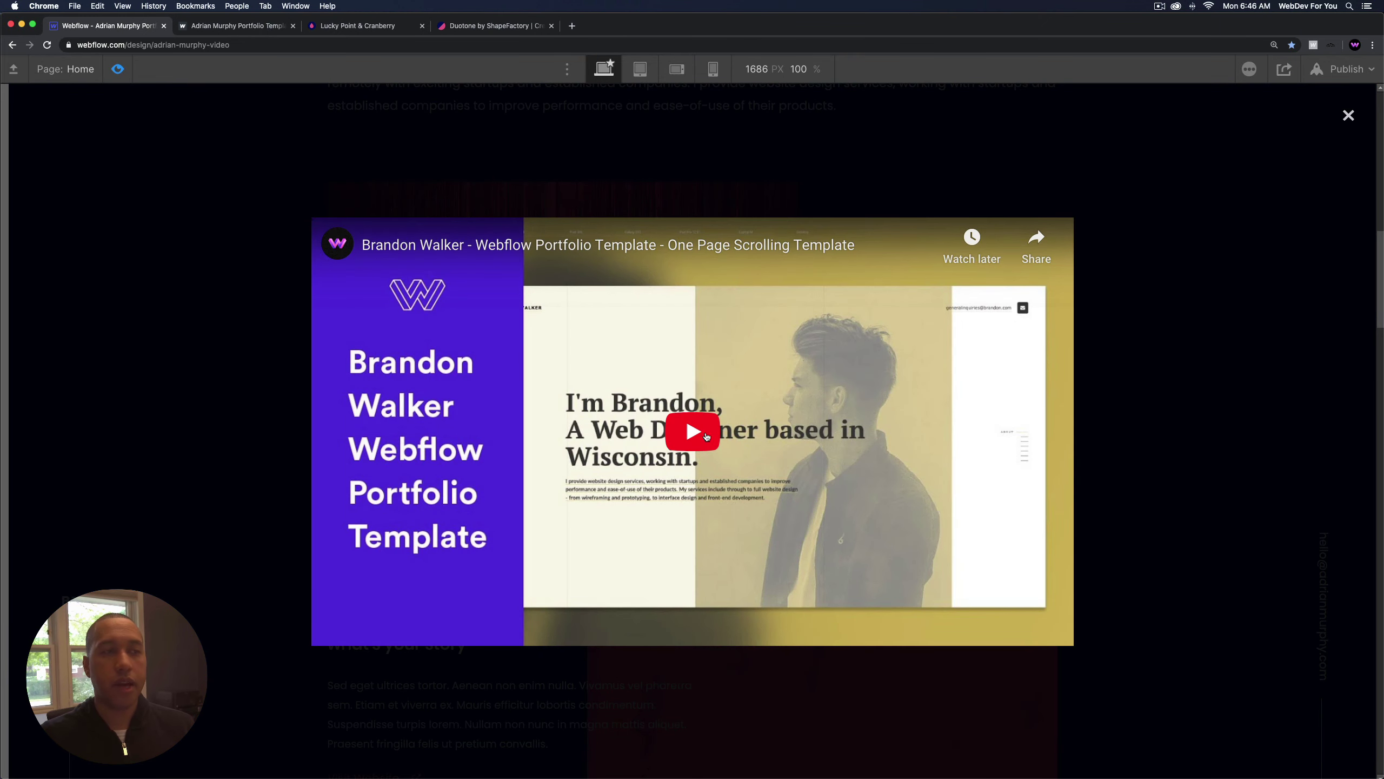
left_click(707, 436)
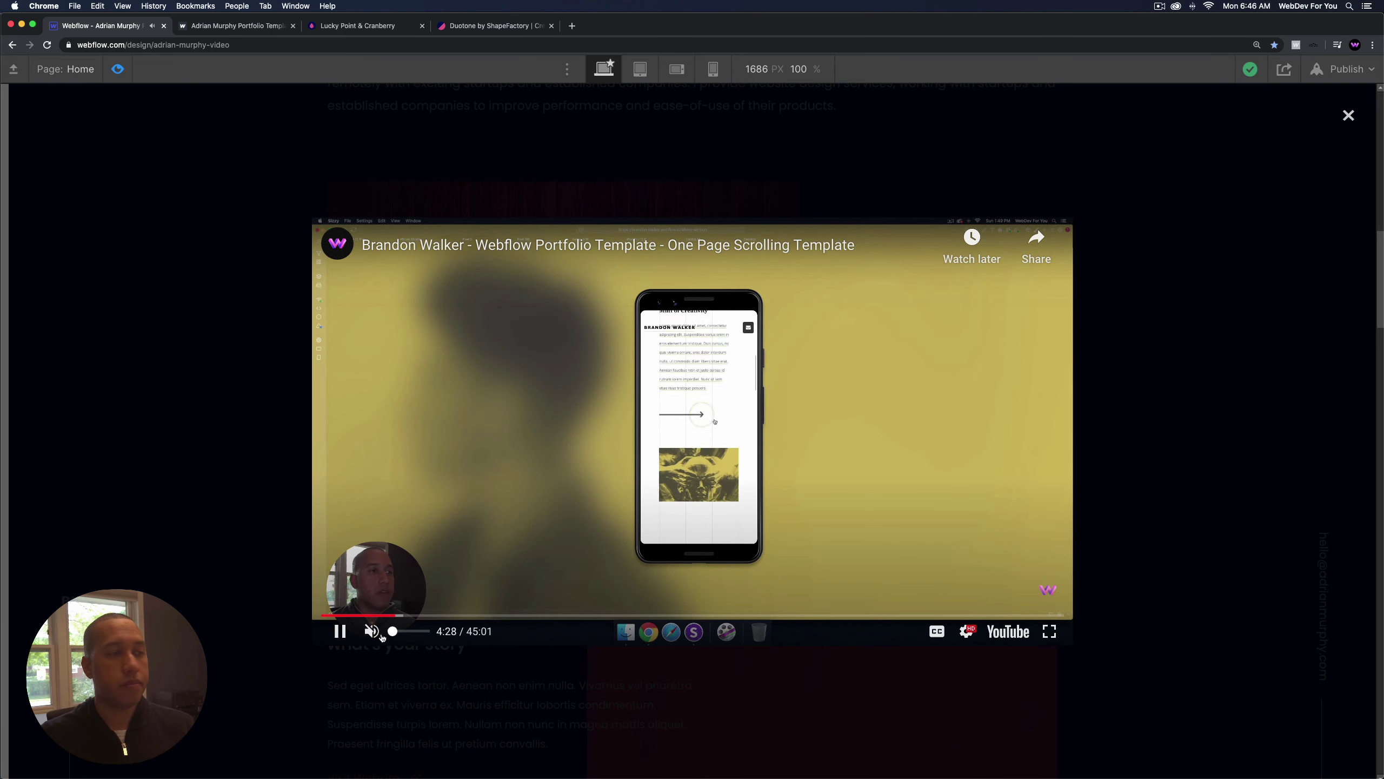
left_click(371, 631)
left_click(481, 615)
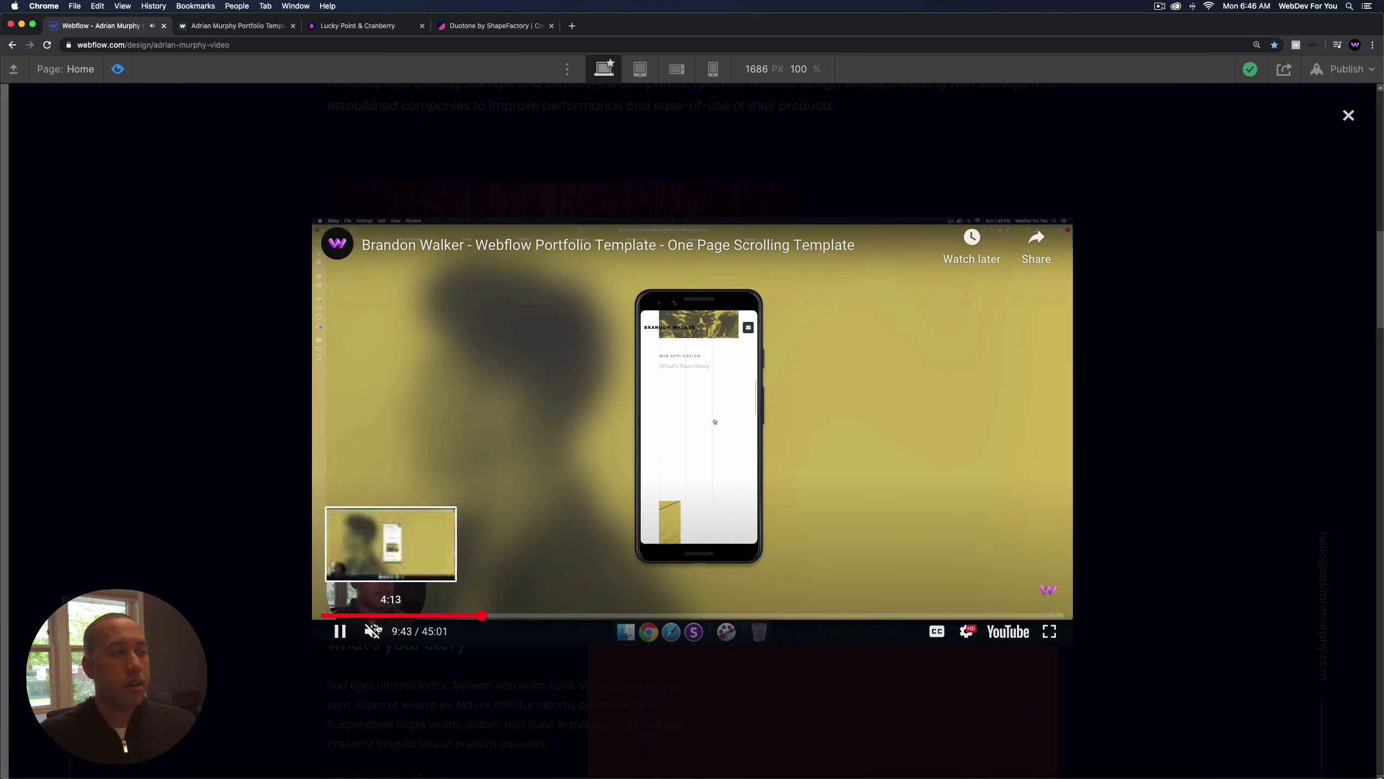
key("space")
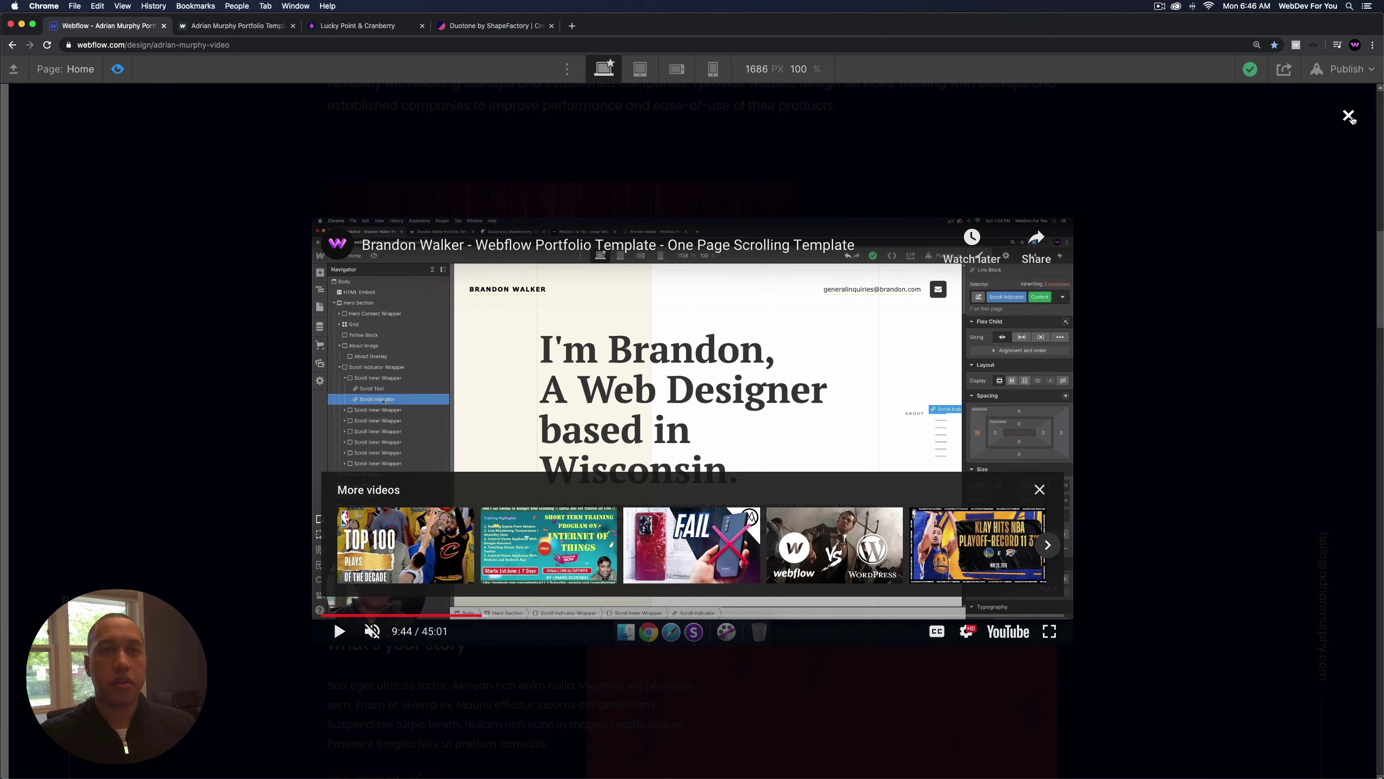
left_click(1178, 278)
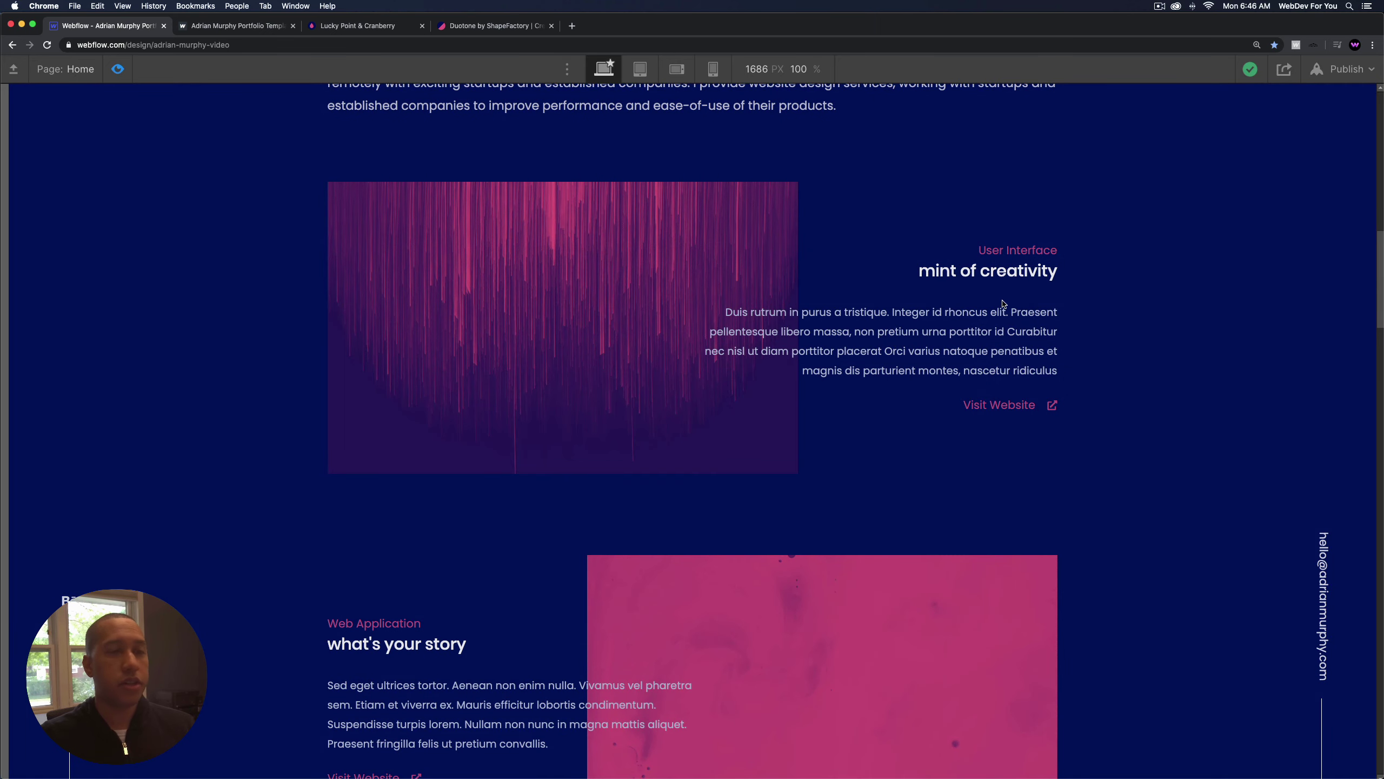
key("super+shift+p")
left_click(1014, 391)
left_click(1017, 384)
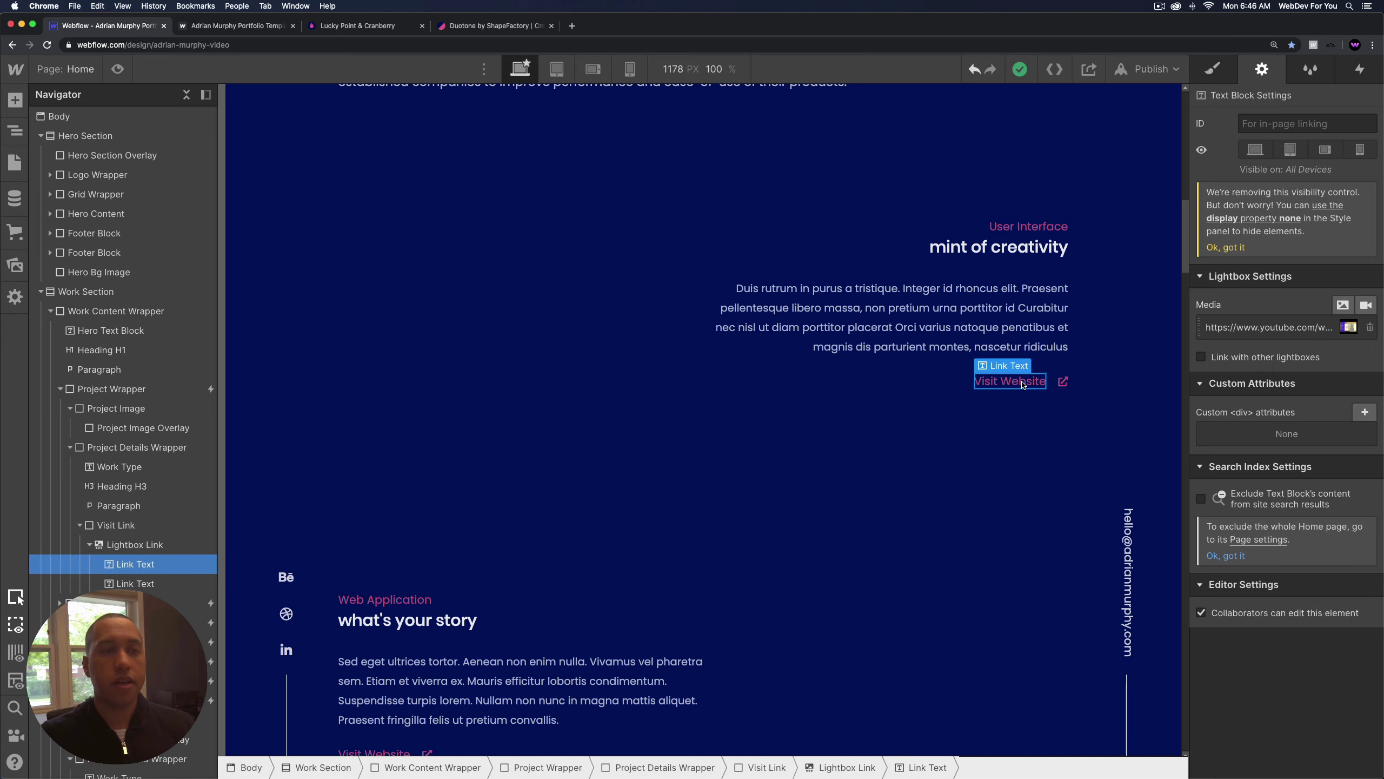
Change the link label from 'Visit Website' to 'Watch Video'.
double_click(1022, 382)
key("super+a")
type("Watc")
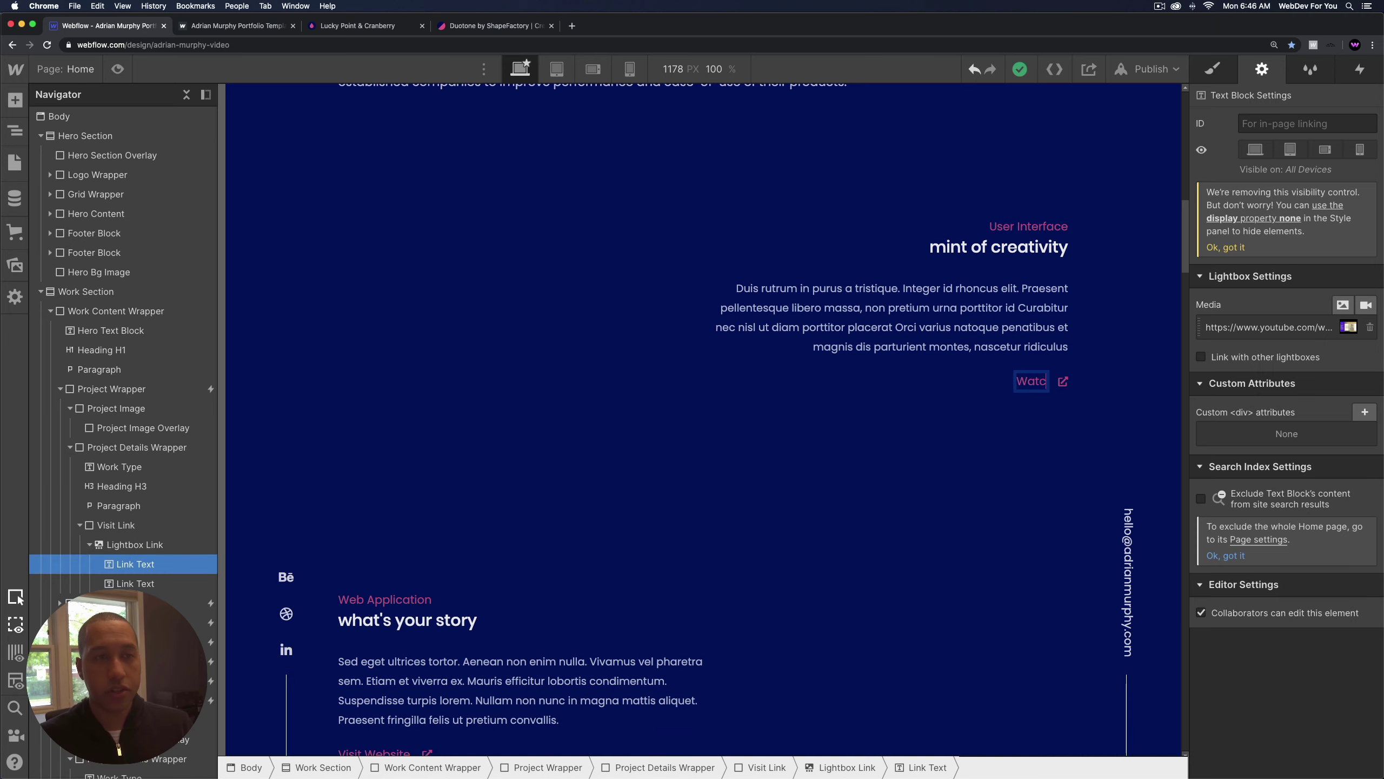
type("h Video")
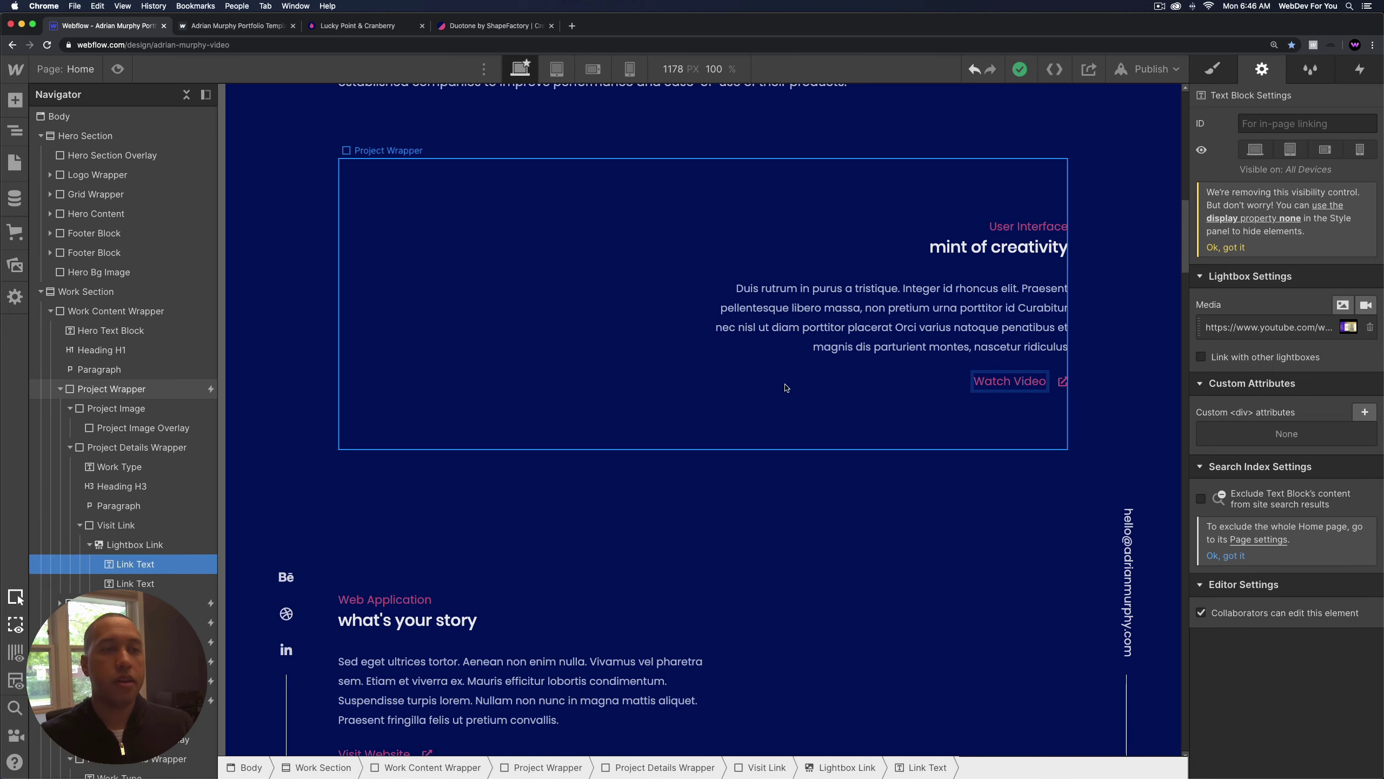
left_click(1059, 336)
Preview to confirm Watch Video opens the YouTube lightbox, then select the Lightbox Link.
key("super+shift+p")
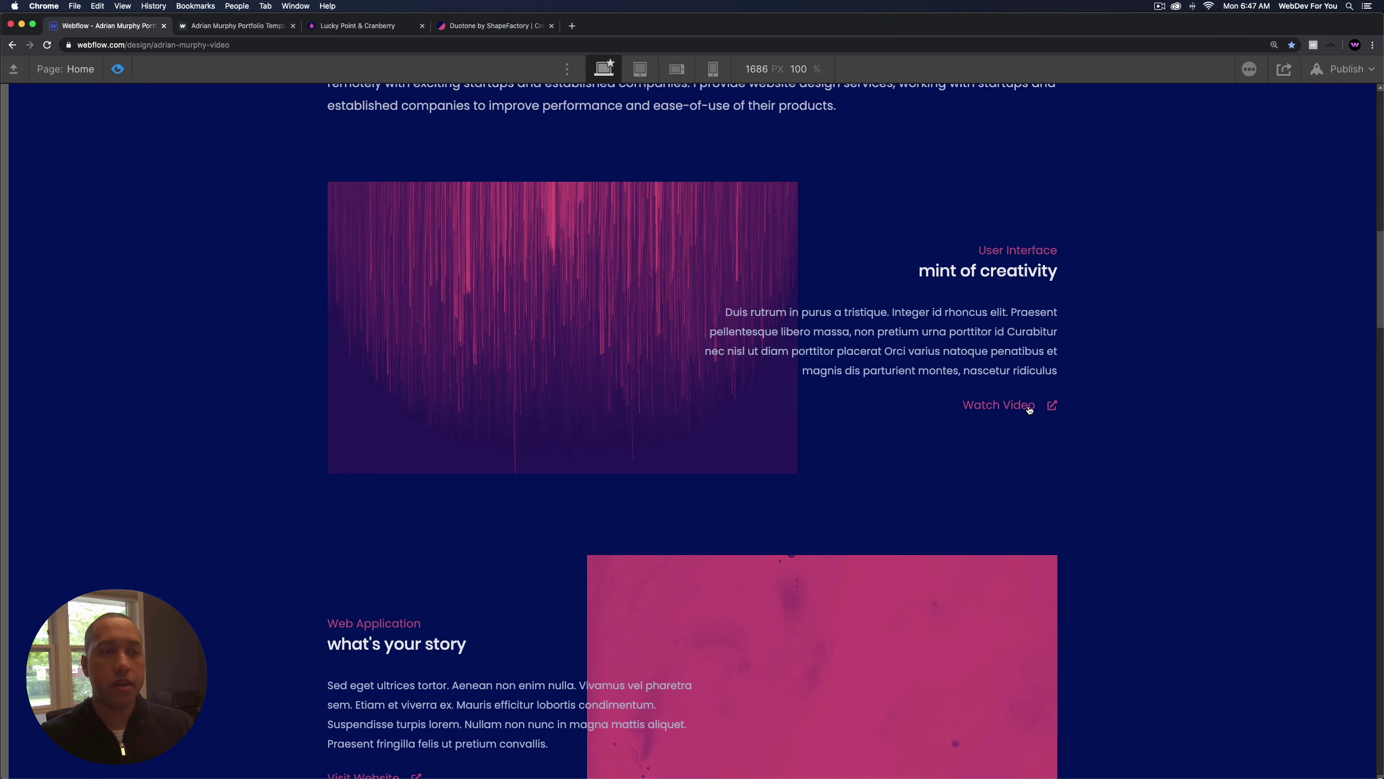
left_click(1031, 406)
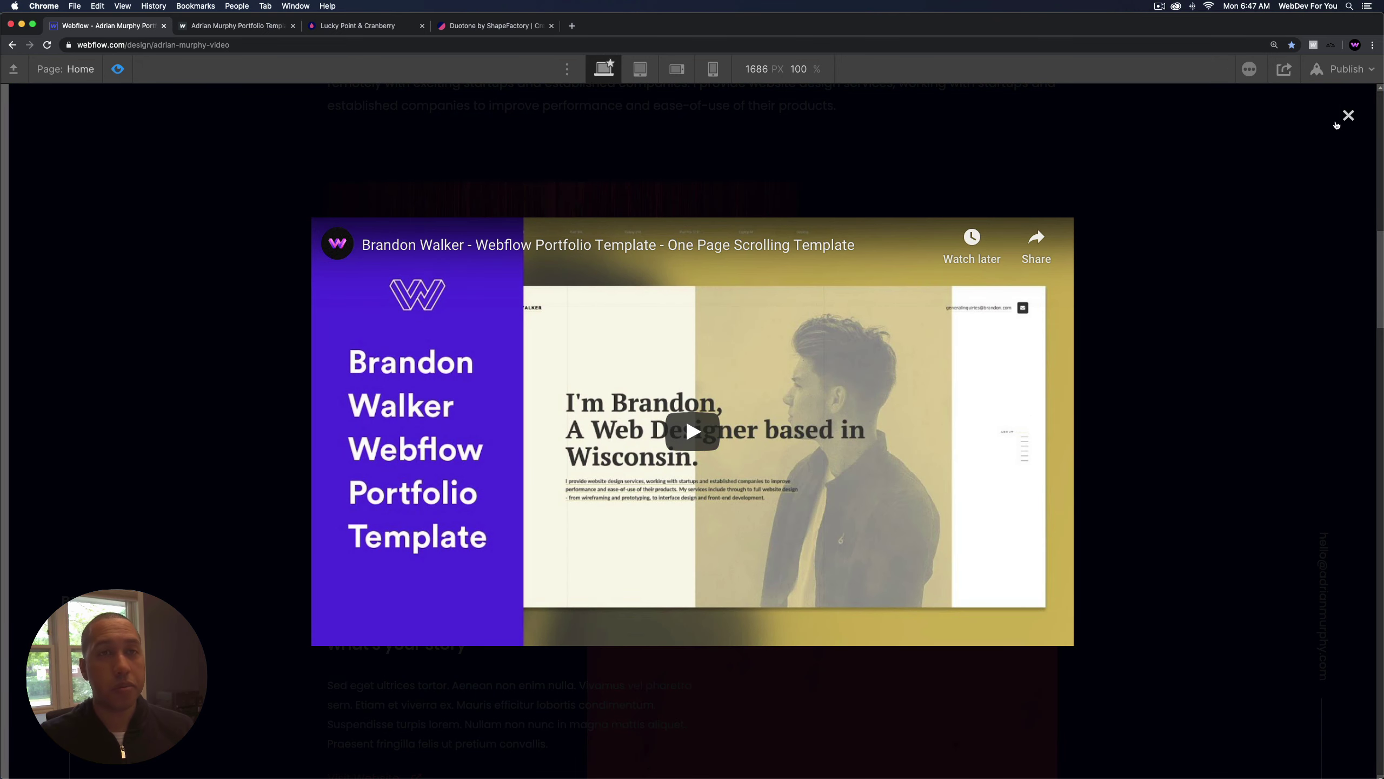
left_click(1348, 115)
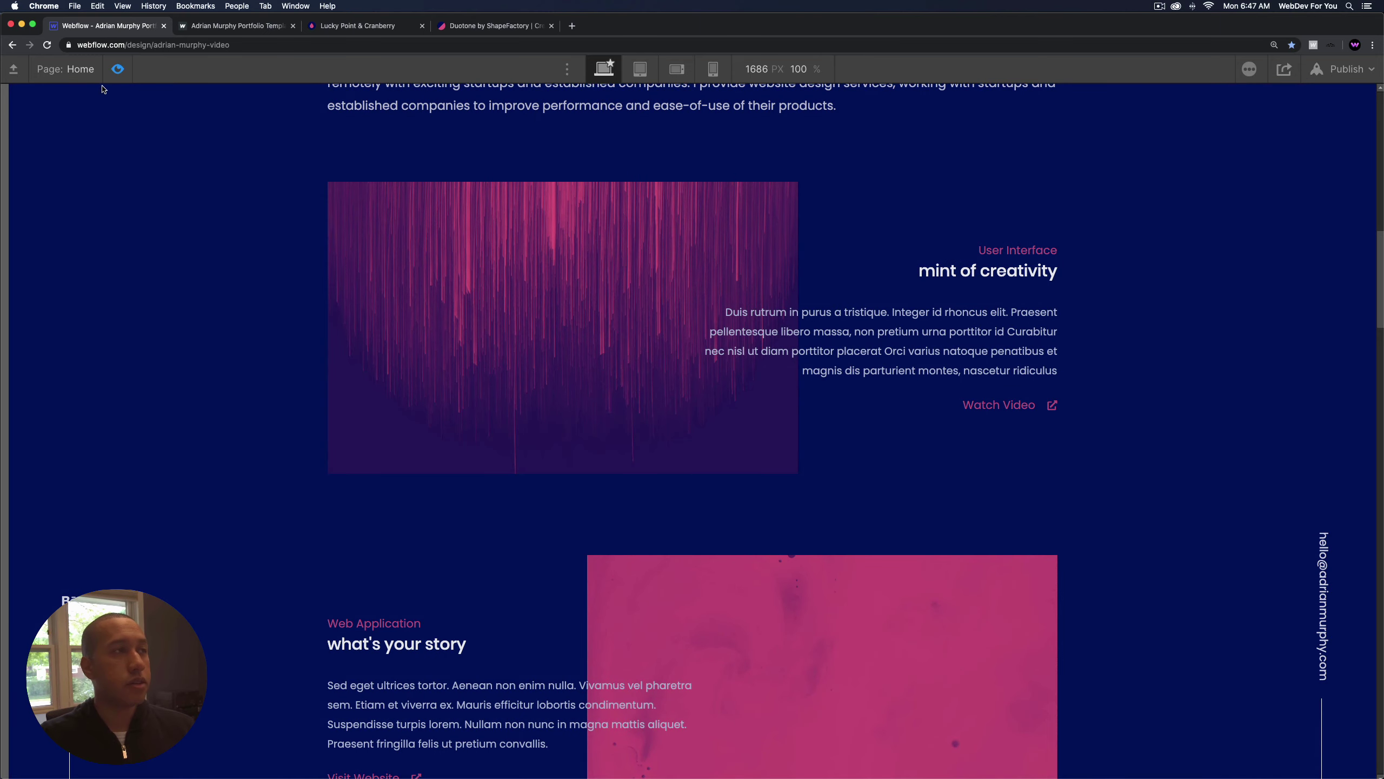
key("super+shift+p")
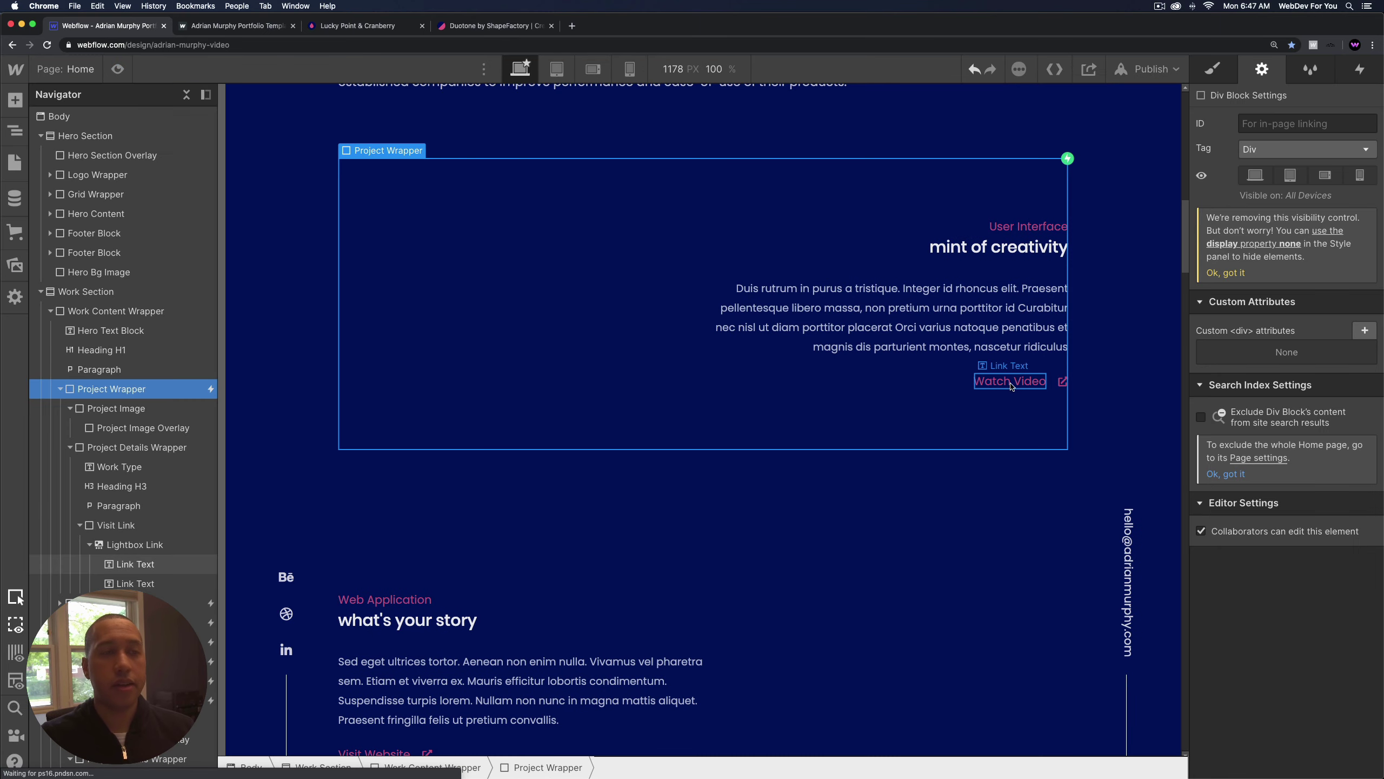
left_click(1048, 383)
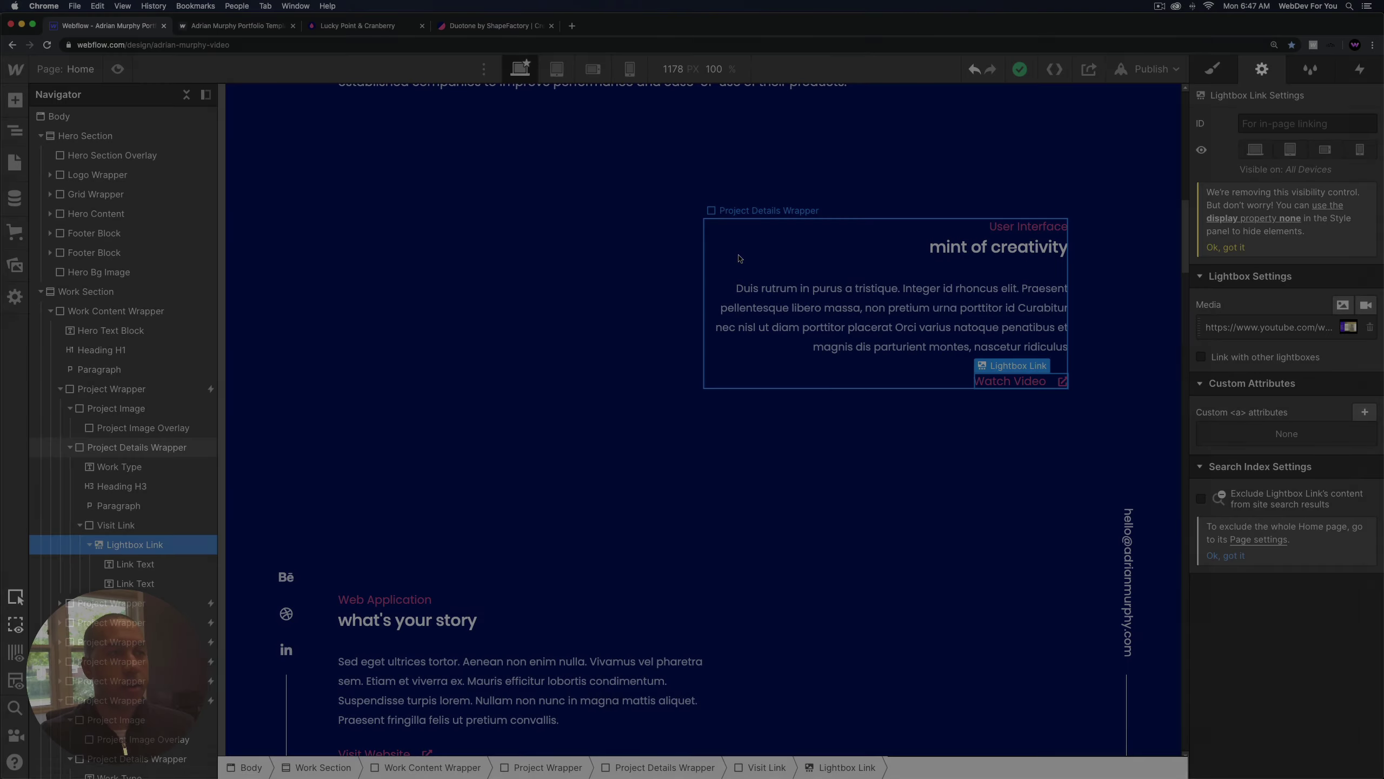
Collapse the Navigator, select Hero Section and preview its intro animation.
scroll(740, 258, "up", 15)
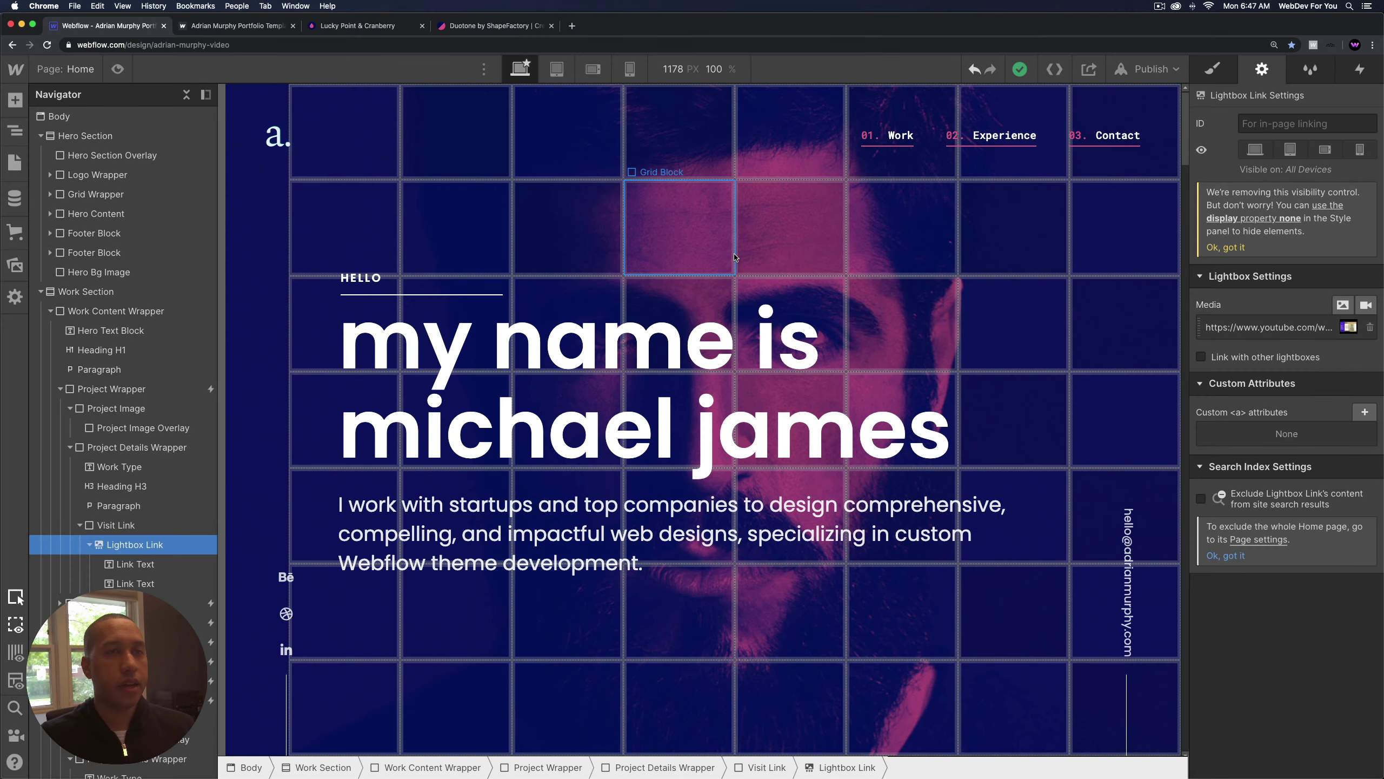
left_click(41, 136, "alt")
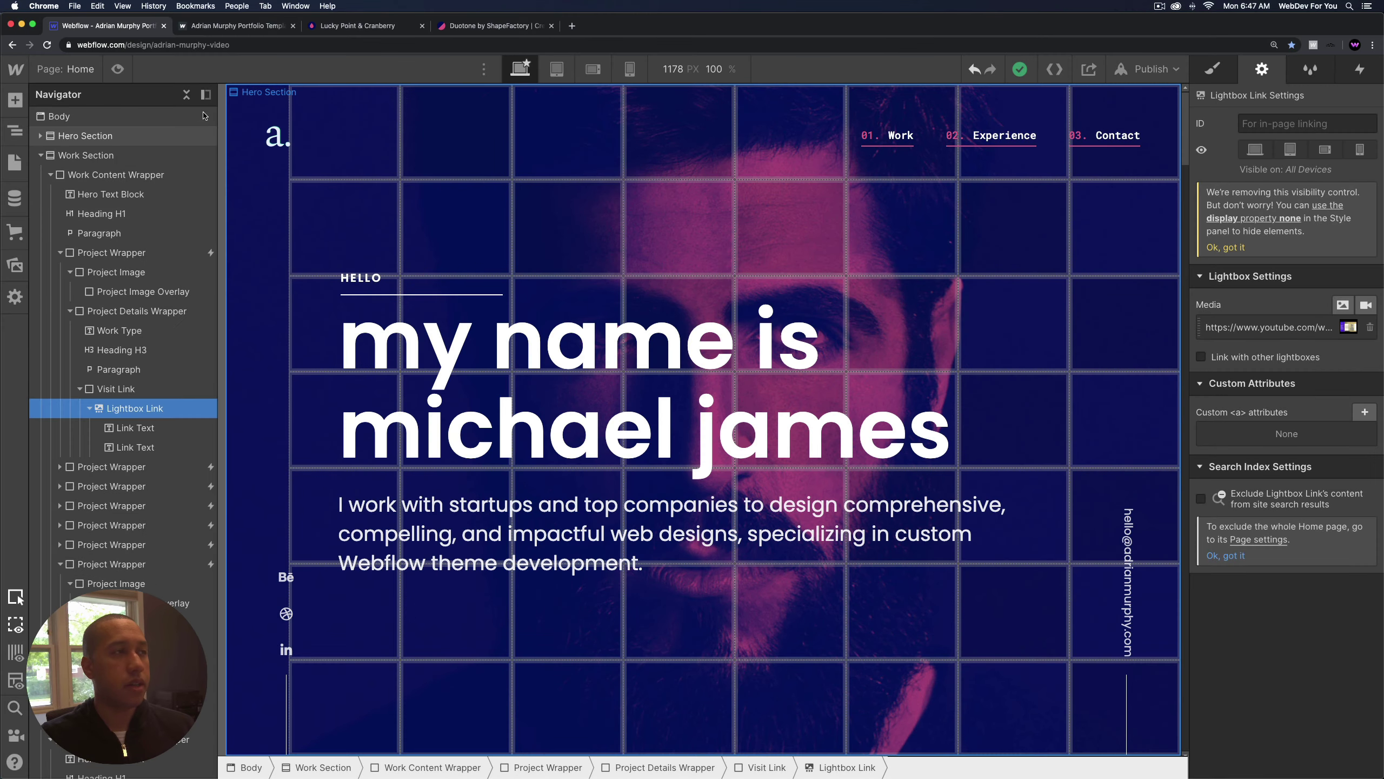
left_click(61, 140)
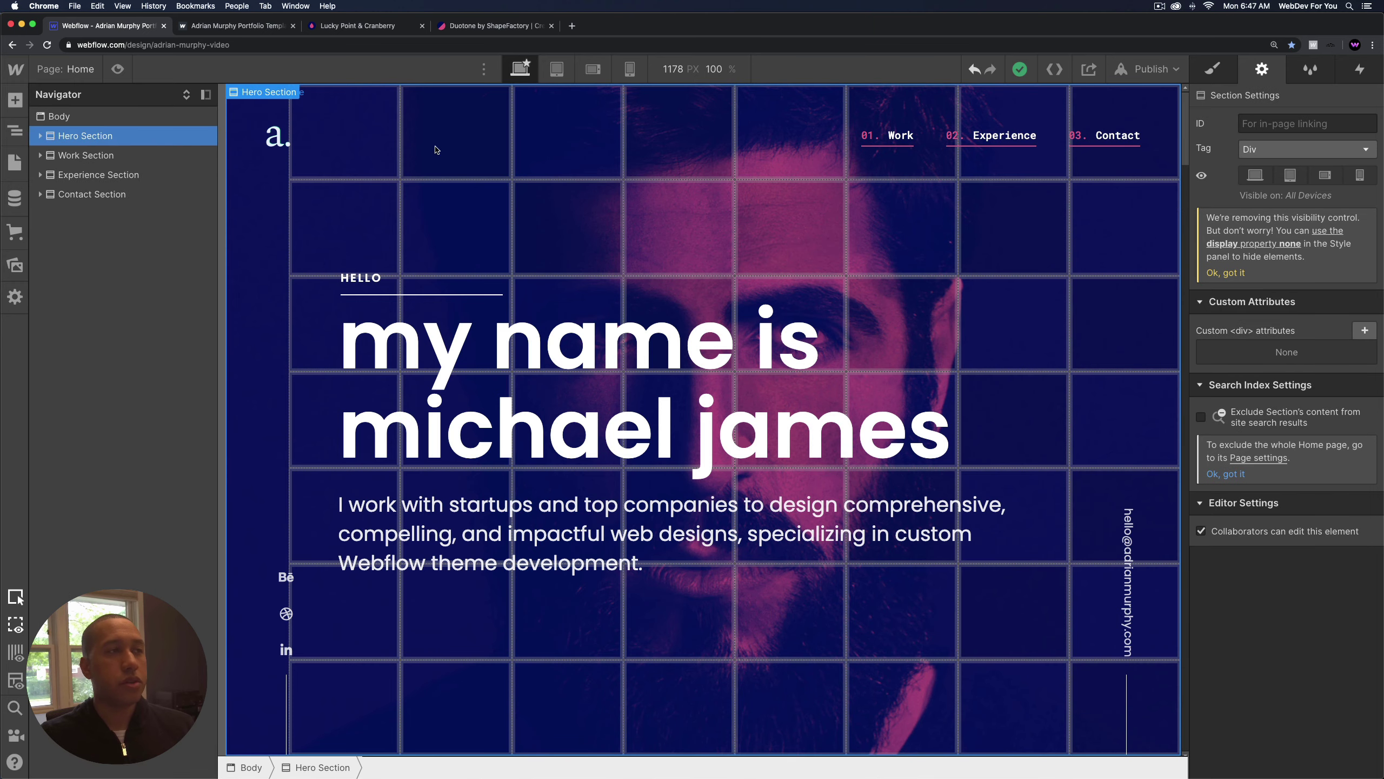
left_click(118, 69)
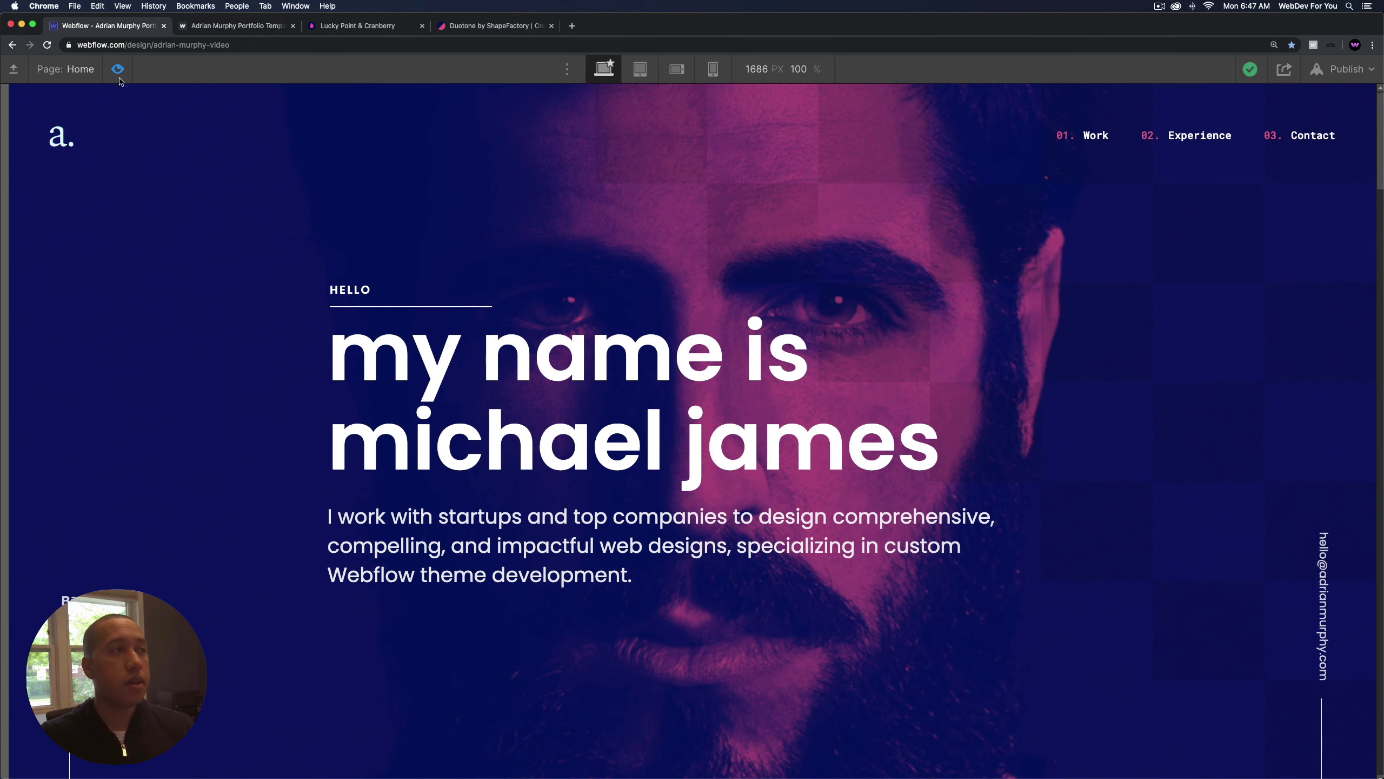
key("Escape")
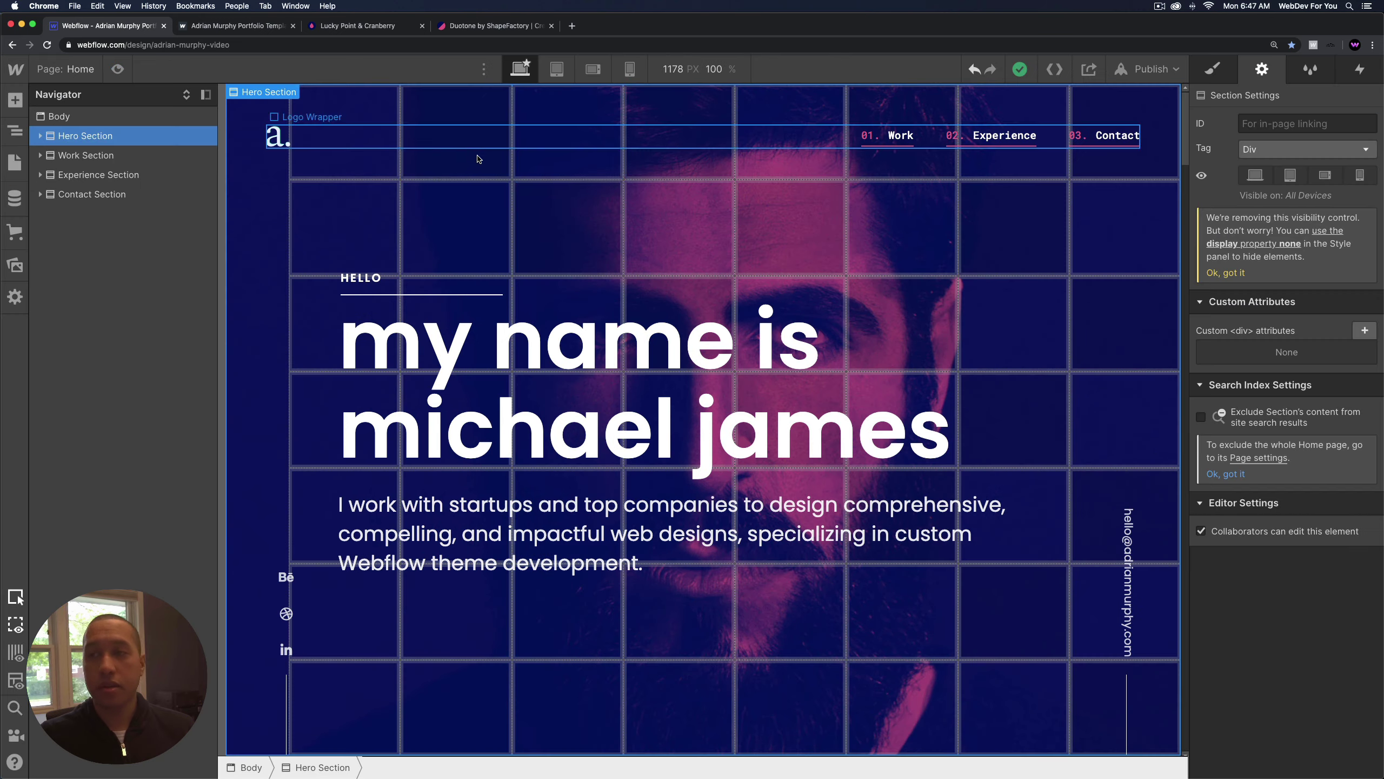
Open the Page load animation, replay it, and inspect the Logo Wrapper, Hero Content and Footer Block opacity actions.
left_click(1361, 71)
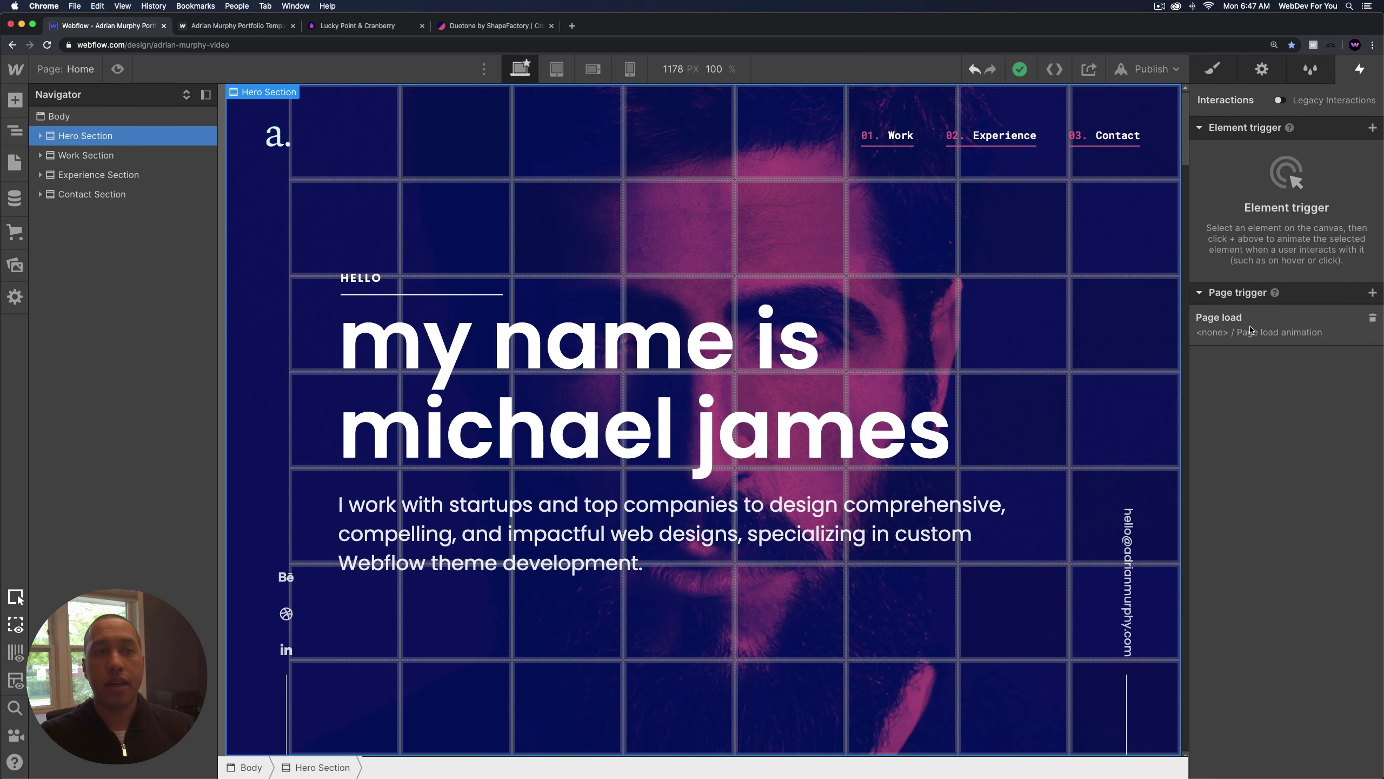
left_click(1282, 331)
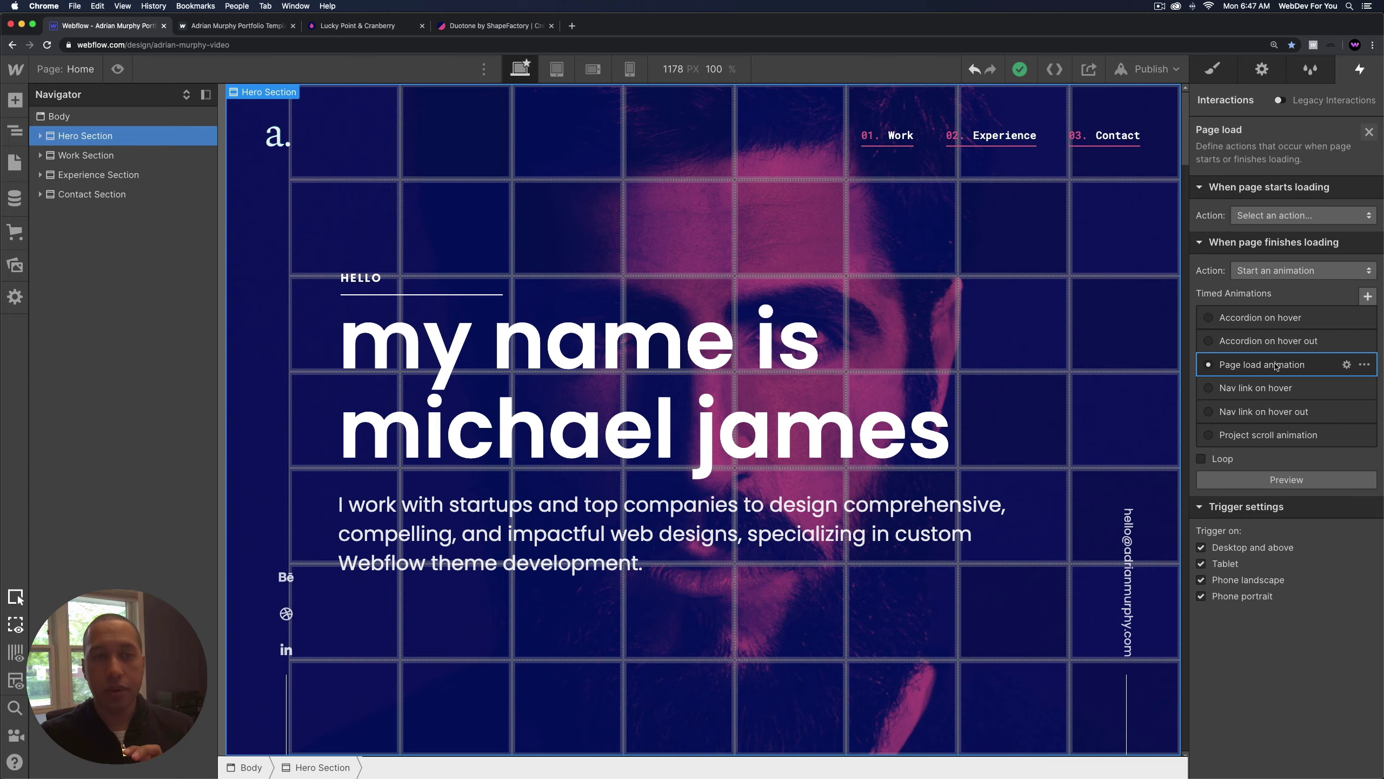
left_click(1276, 367)
left_click(1289, 504)
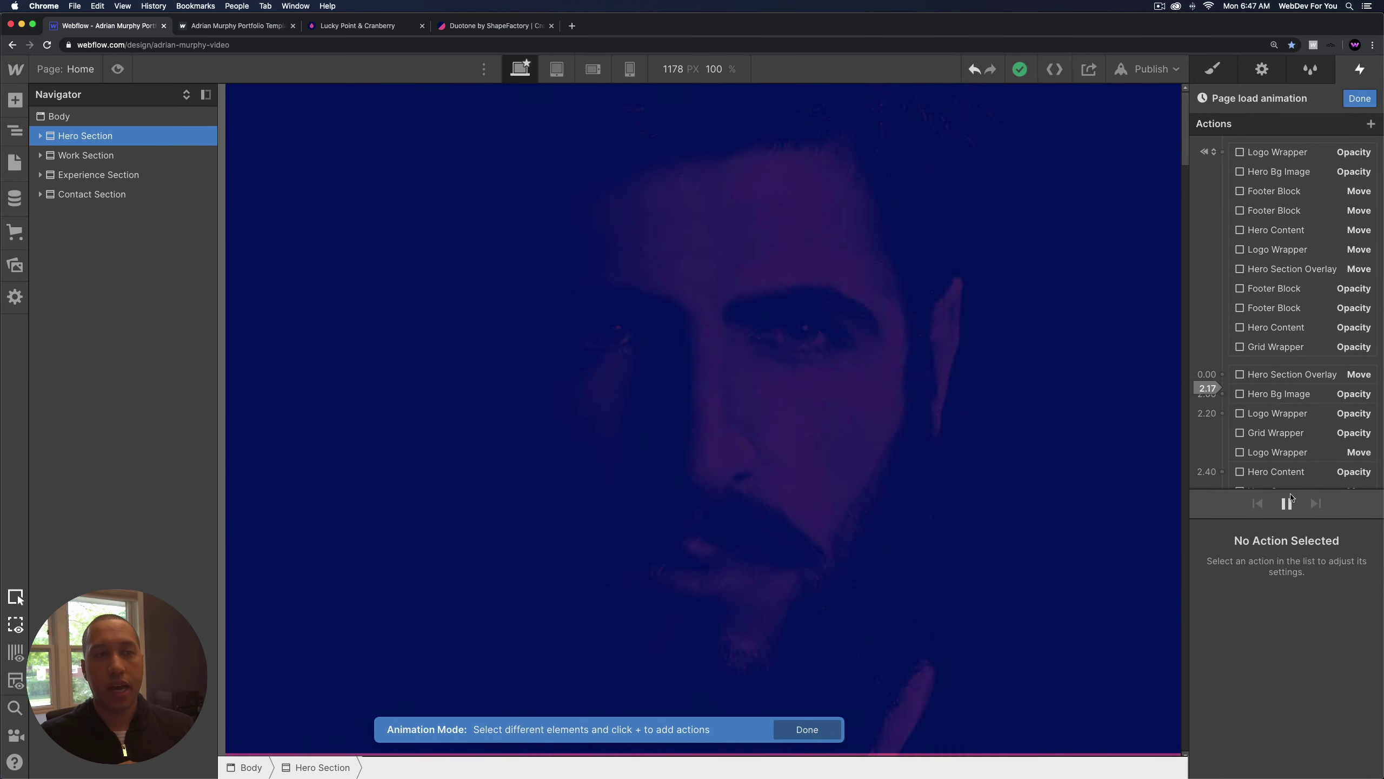
scroll(1293, 350, "down", 2)
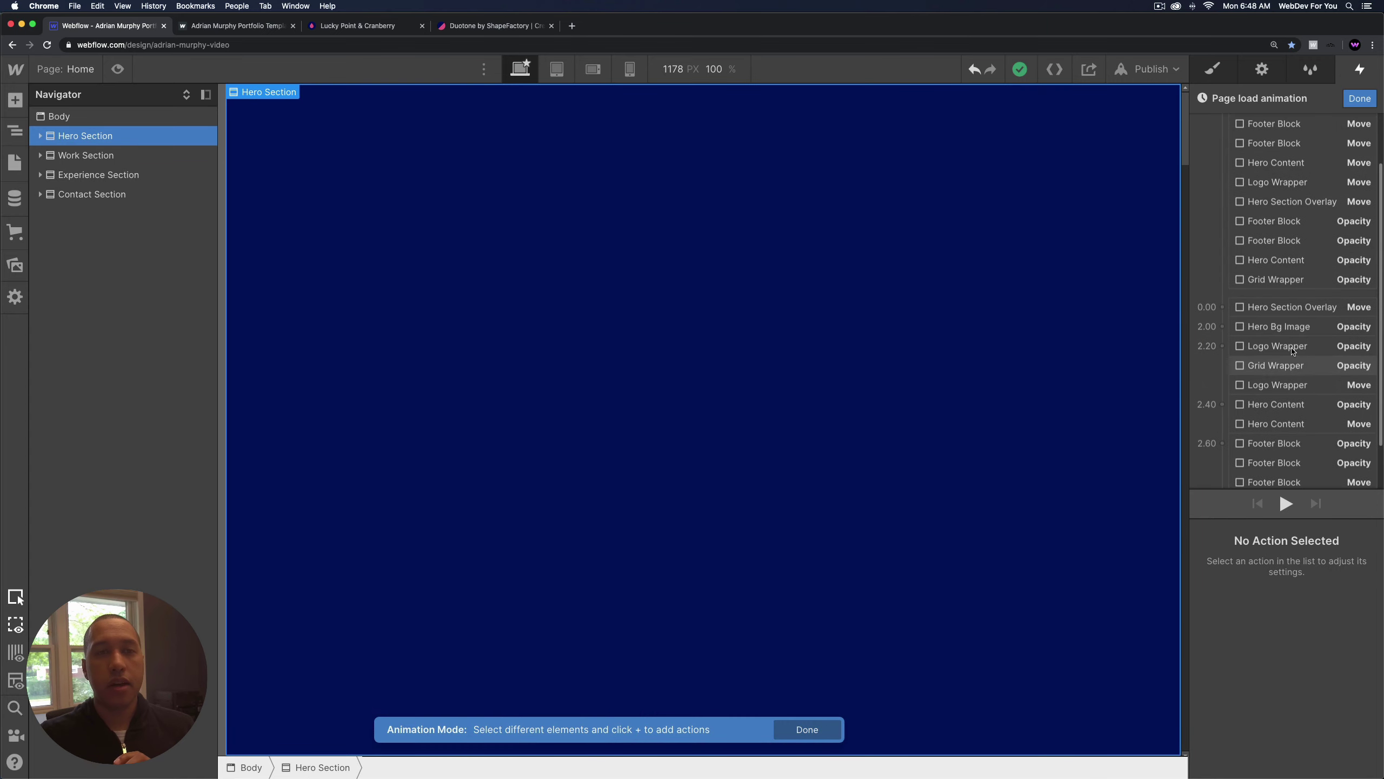
left_click(1293, 348)
scroll(1294, 352, "down", 2)
left_click(1296, 338)
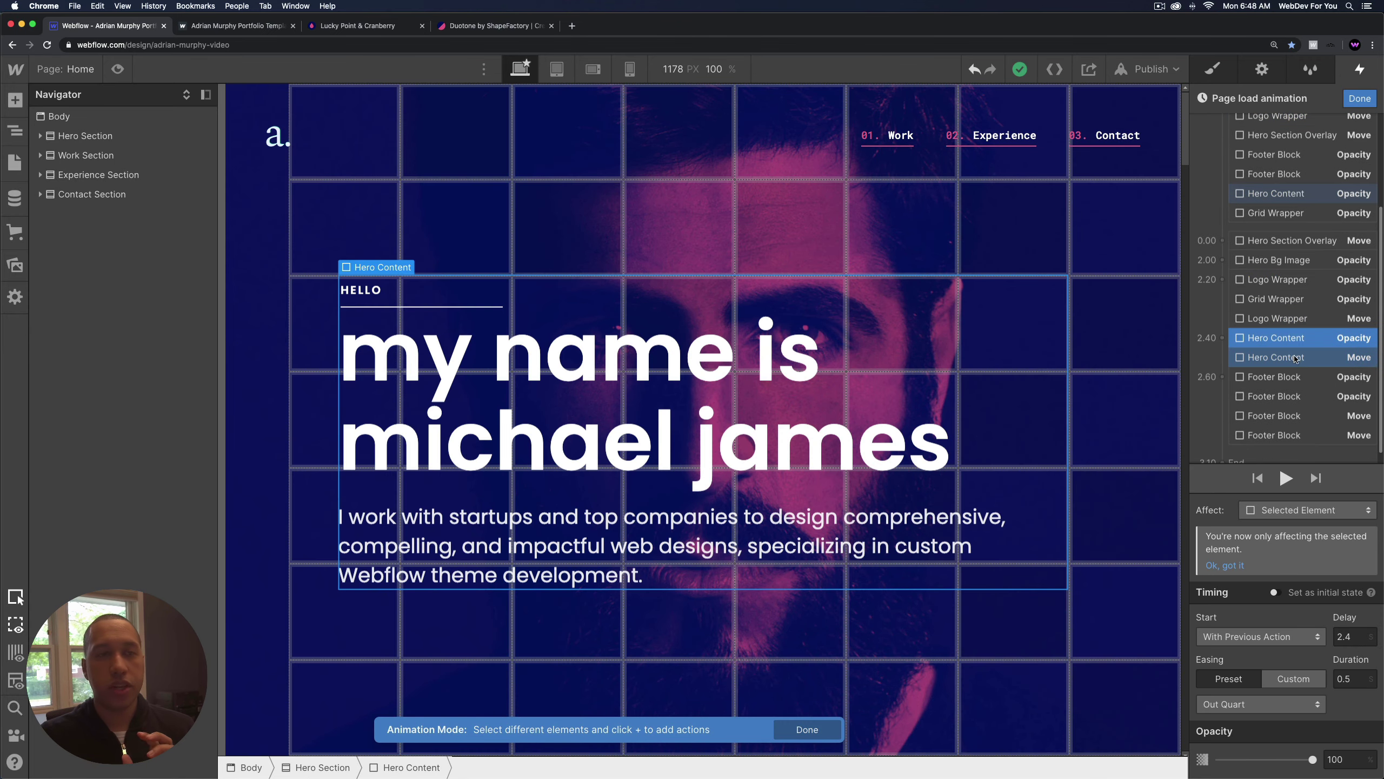
left_click(1293, 375)
scroll(1293, 376, "down", 1)
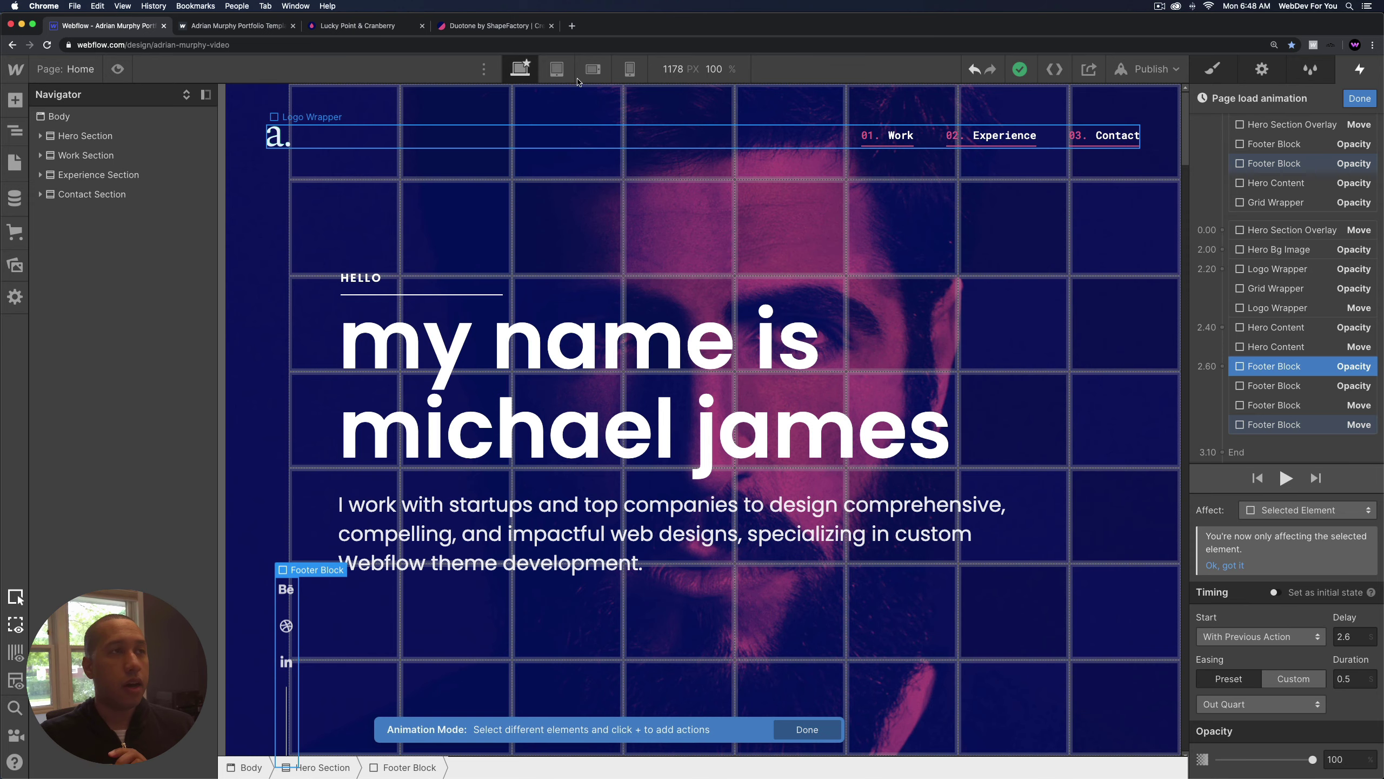
Load webdevforyou.com in a new tab and open the Adrian Murphy template's Gumroad page.
left_click(572, 26)
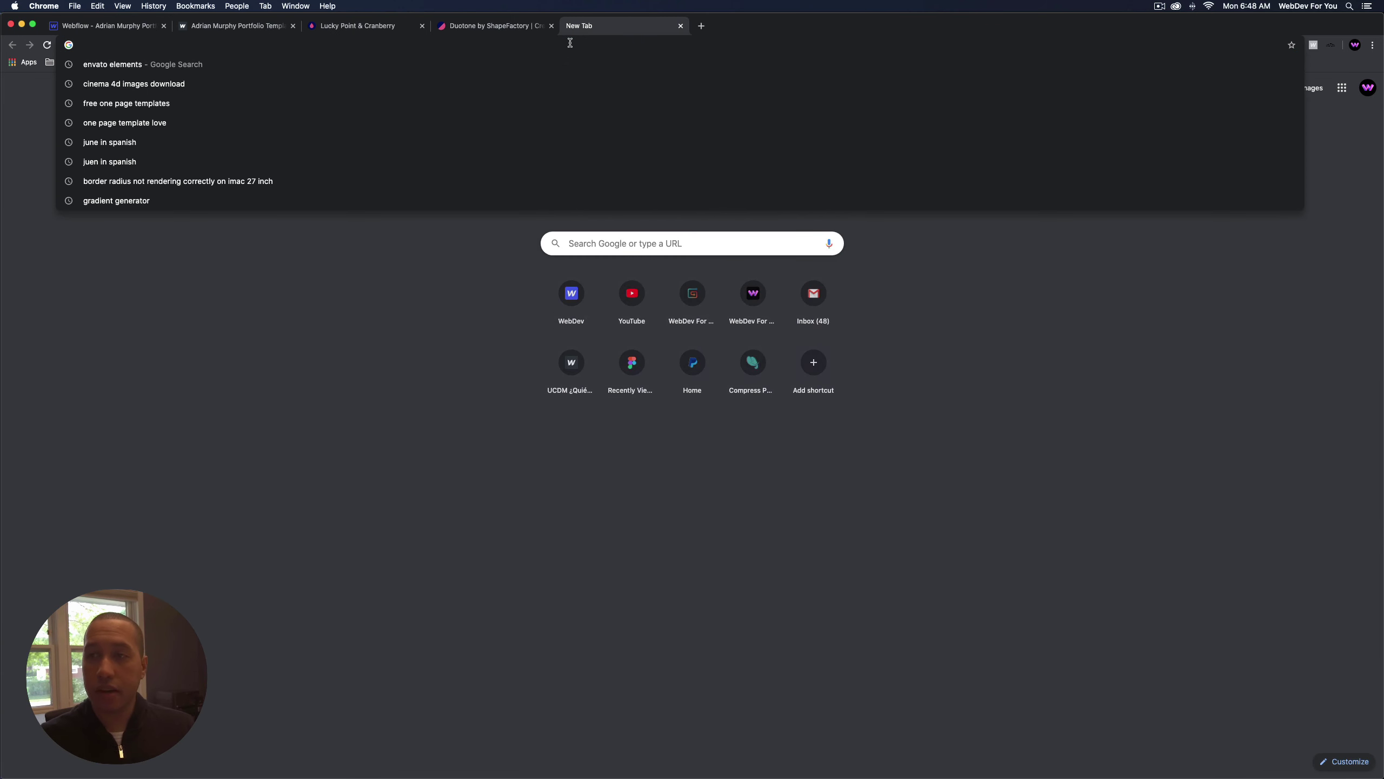
type("webdevforyou.com")
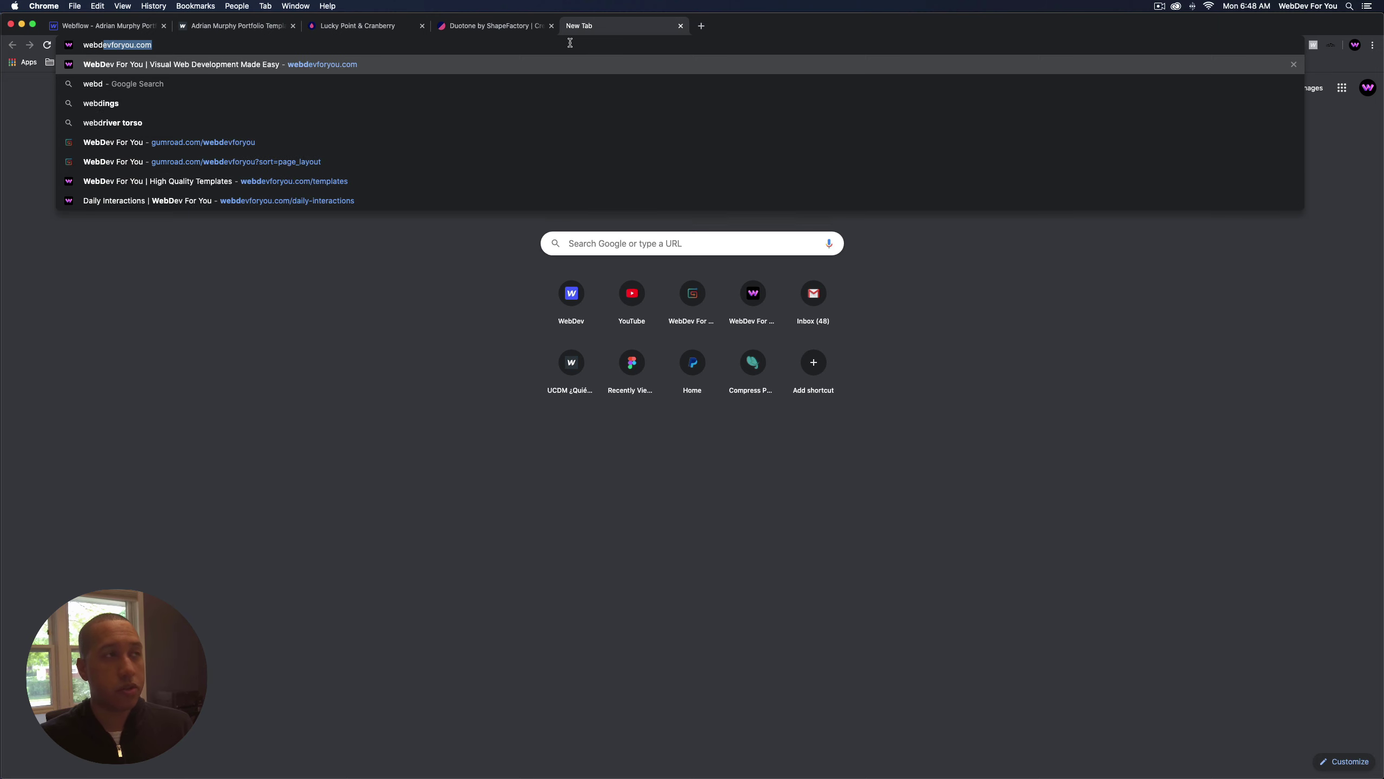
key("Return")
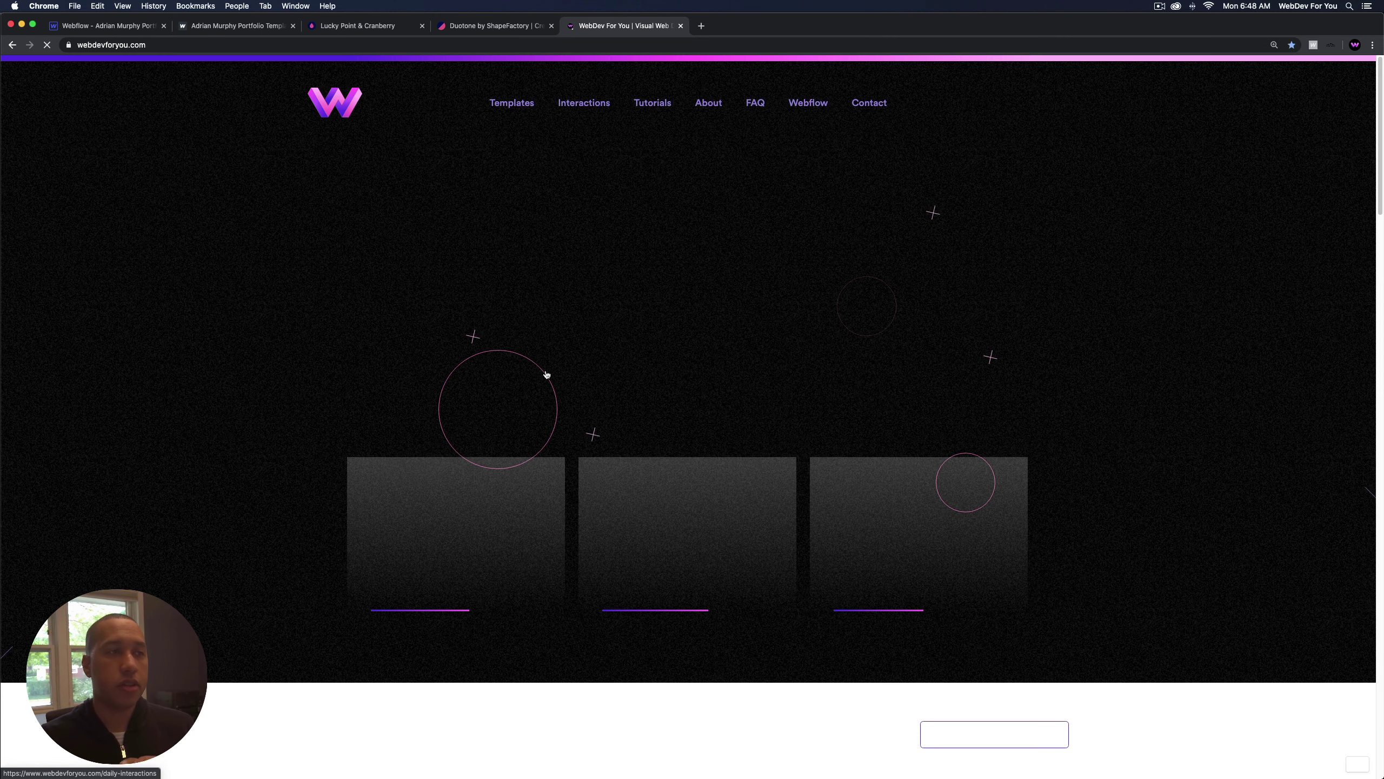
scroll(576, 369, "down", 5)
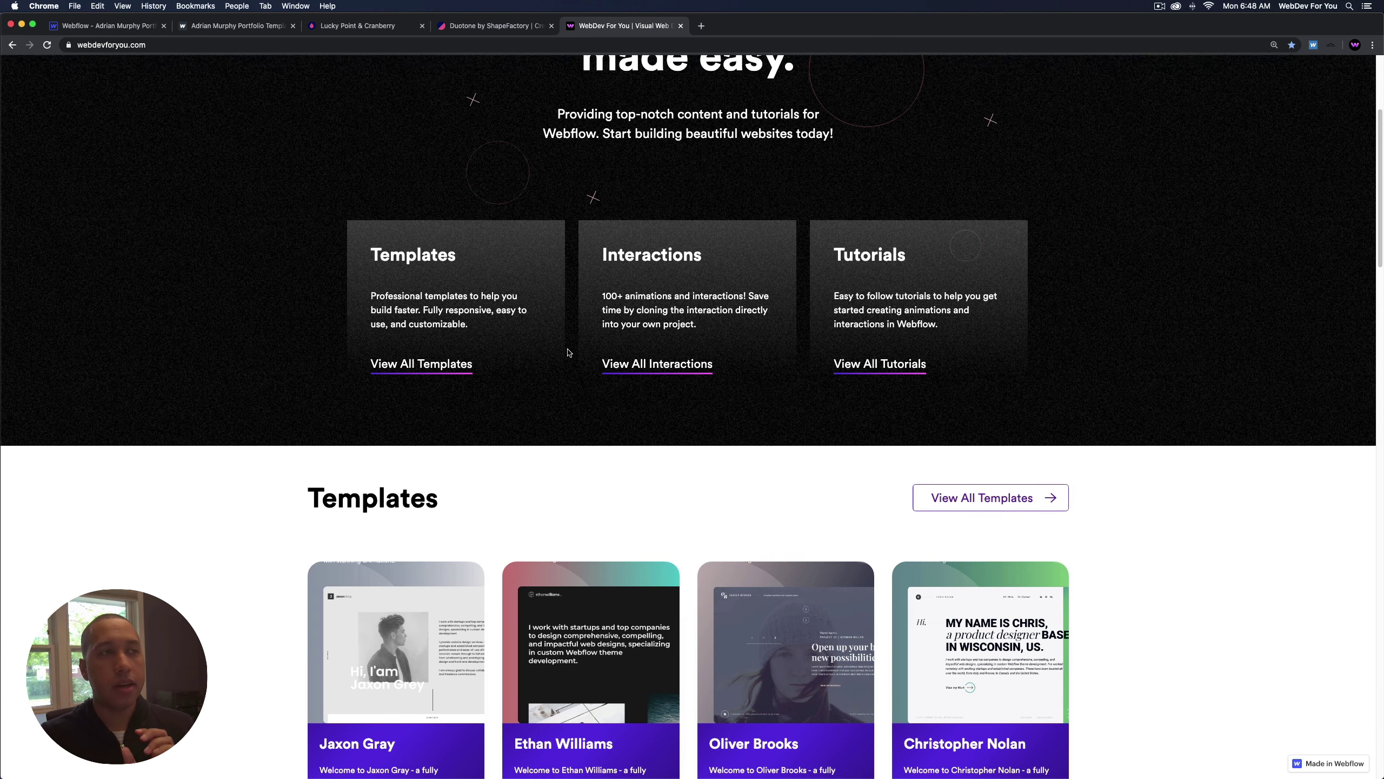
scroll(567, 338, "up", 4)
scroll(564, 333, "down", 3)
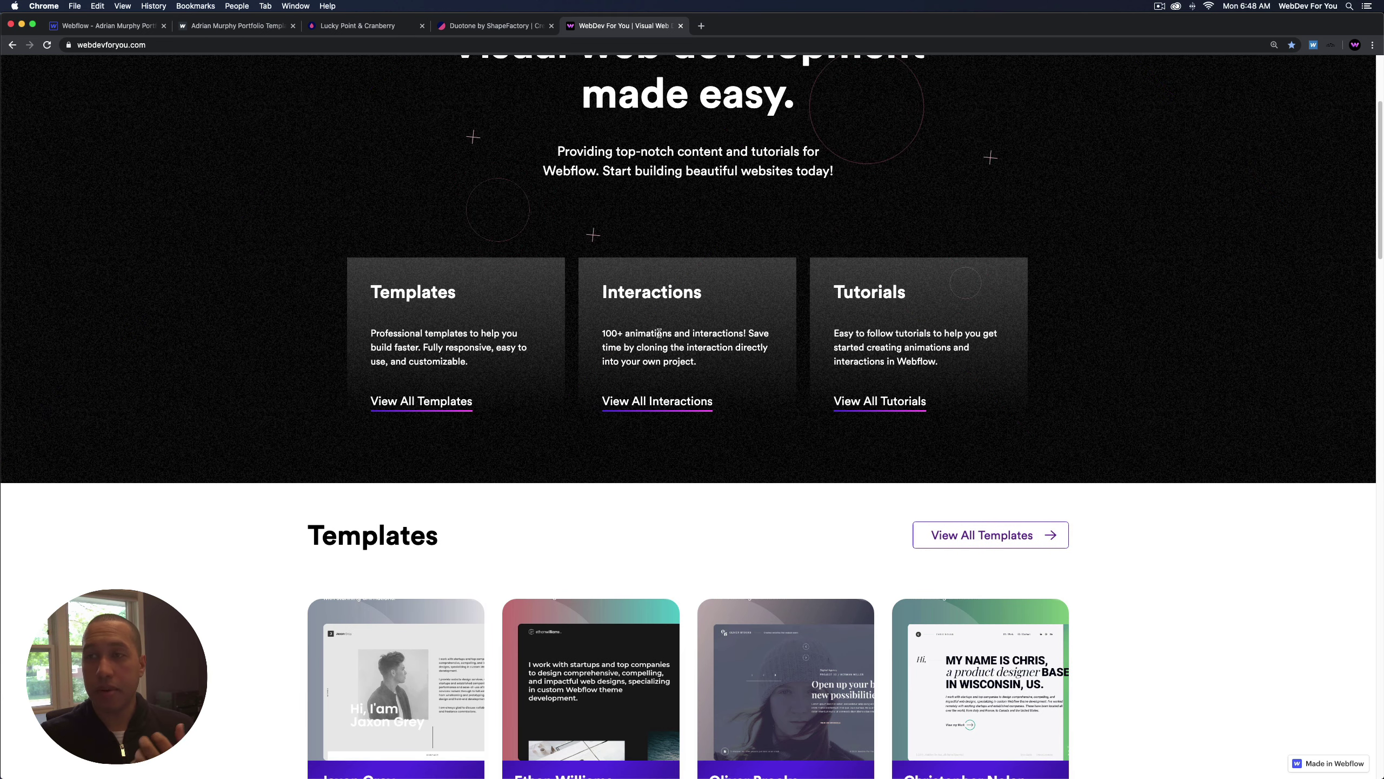
scroll(790, 344, "down", 2)
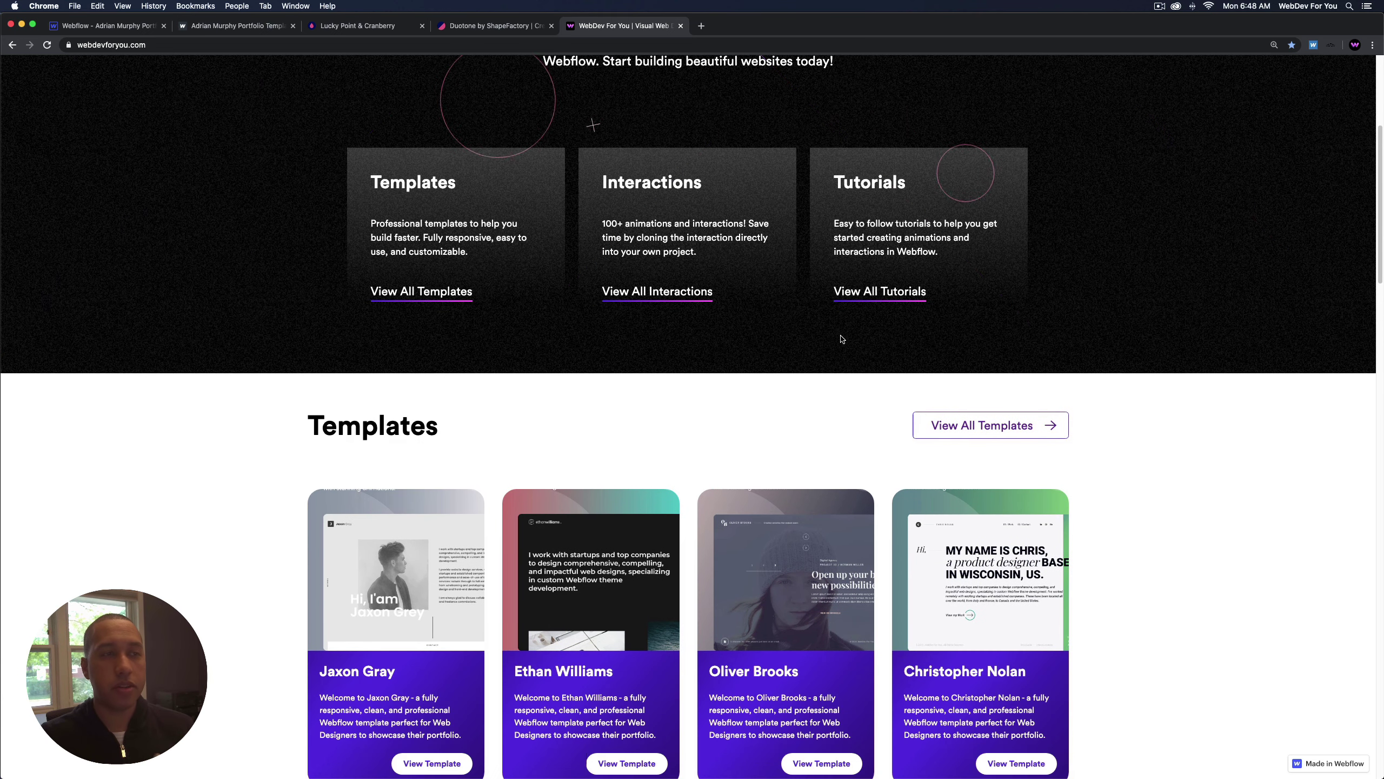
scroll(872, 300, "down", 3)
scroll(1017, 423, "down", 5)
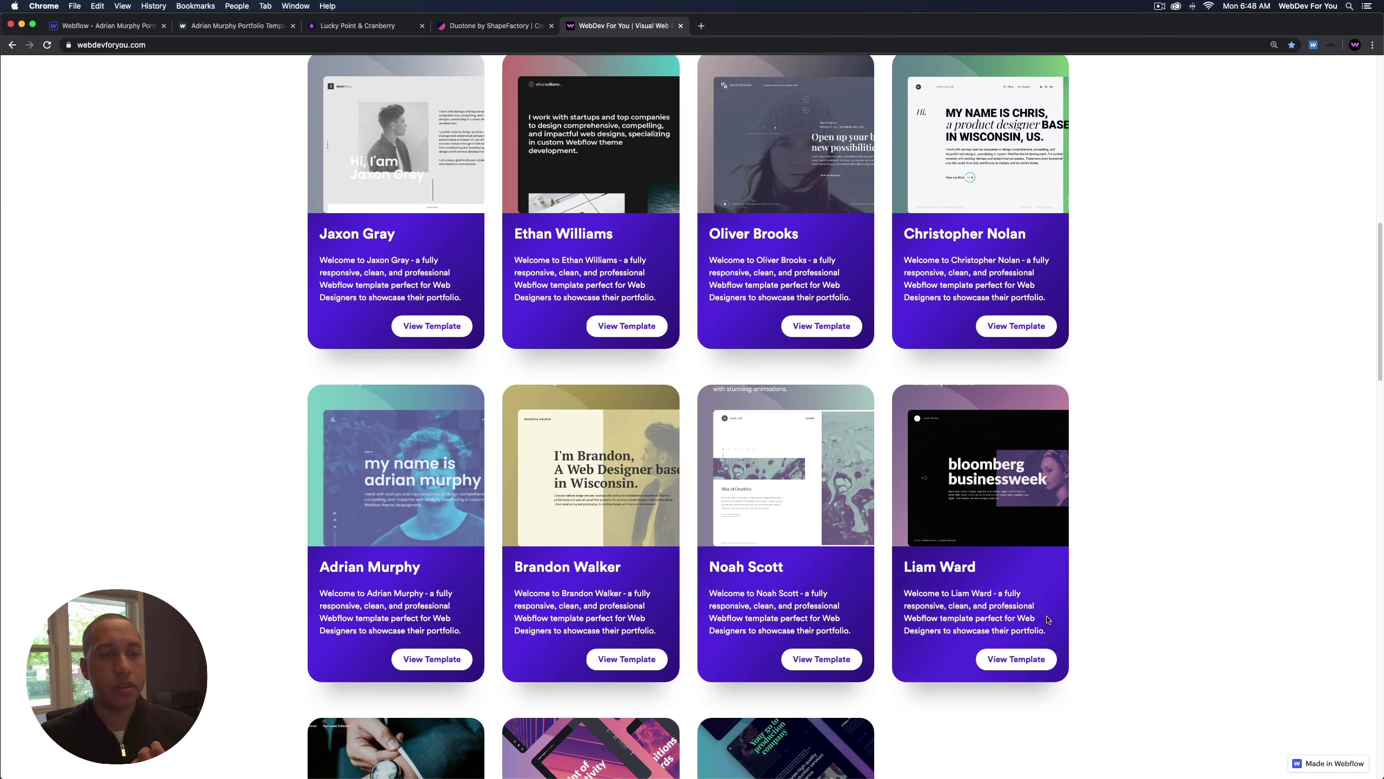
left_click(432, 659)
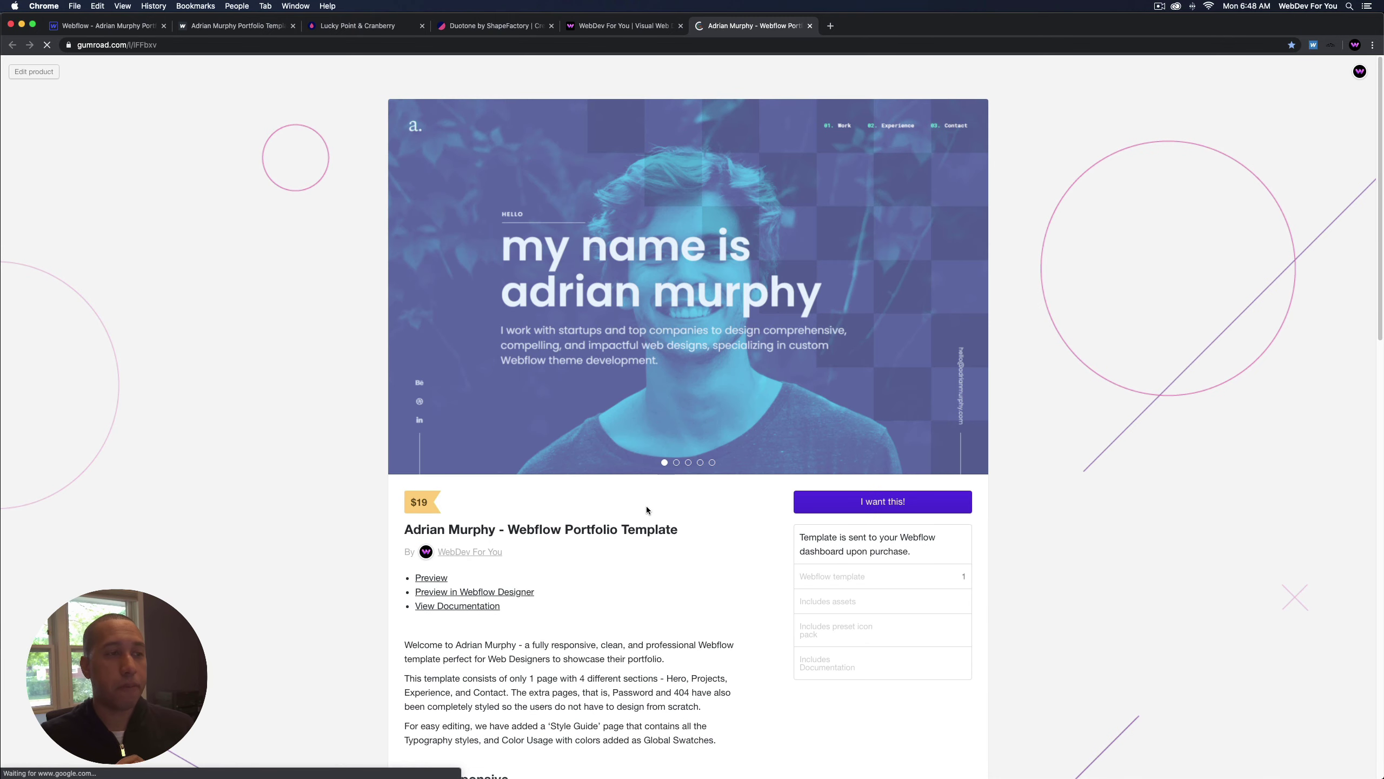
Open the Interactions and Animations Video Course, then return to the Webflow Designer tab.
scroll(676, 431, "down", 10)
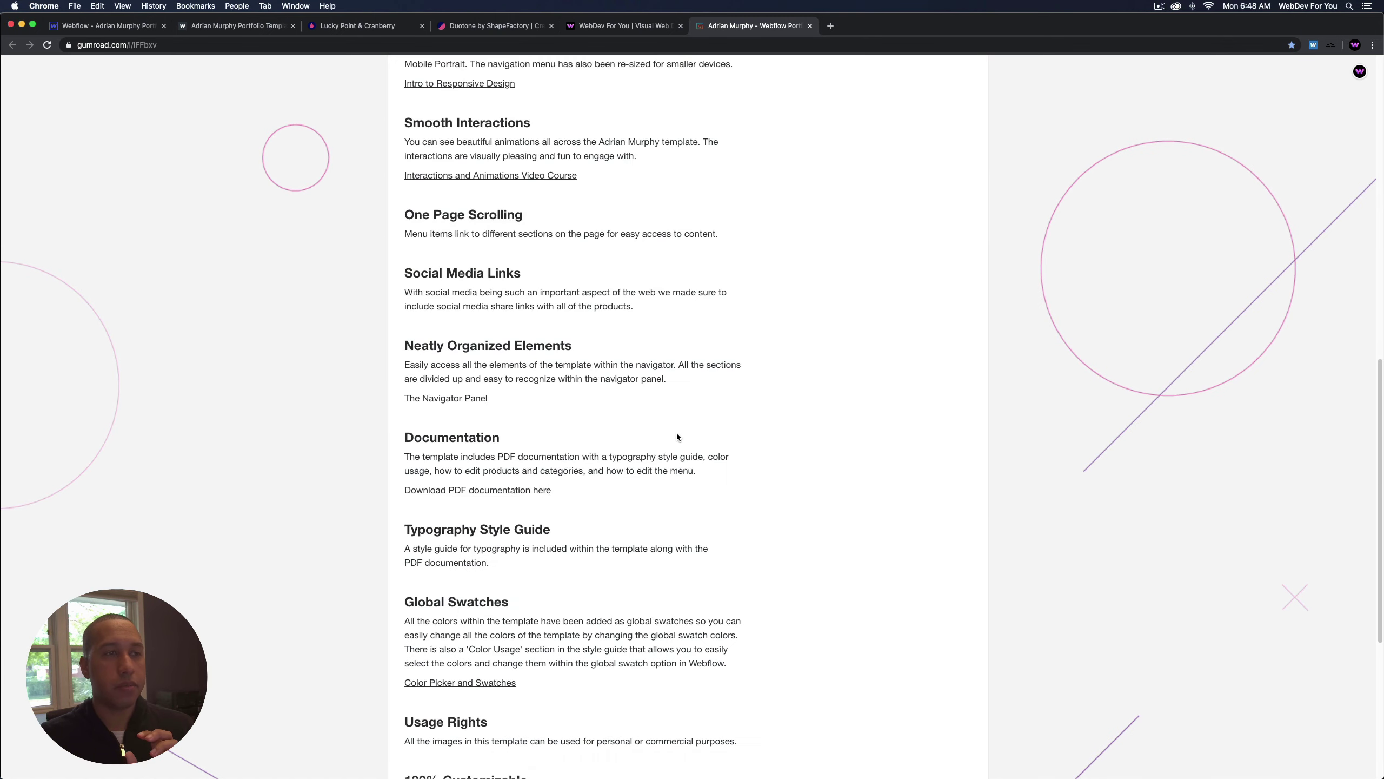
scroll(676, 436, "up", 5)
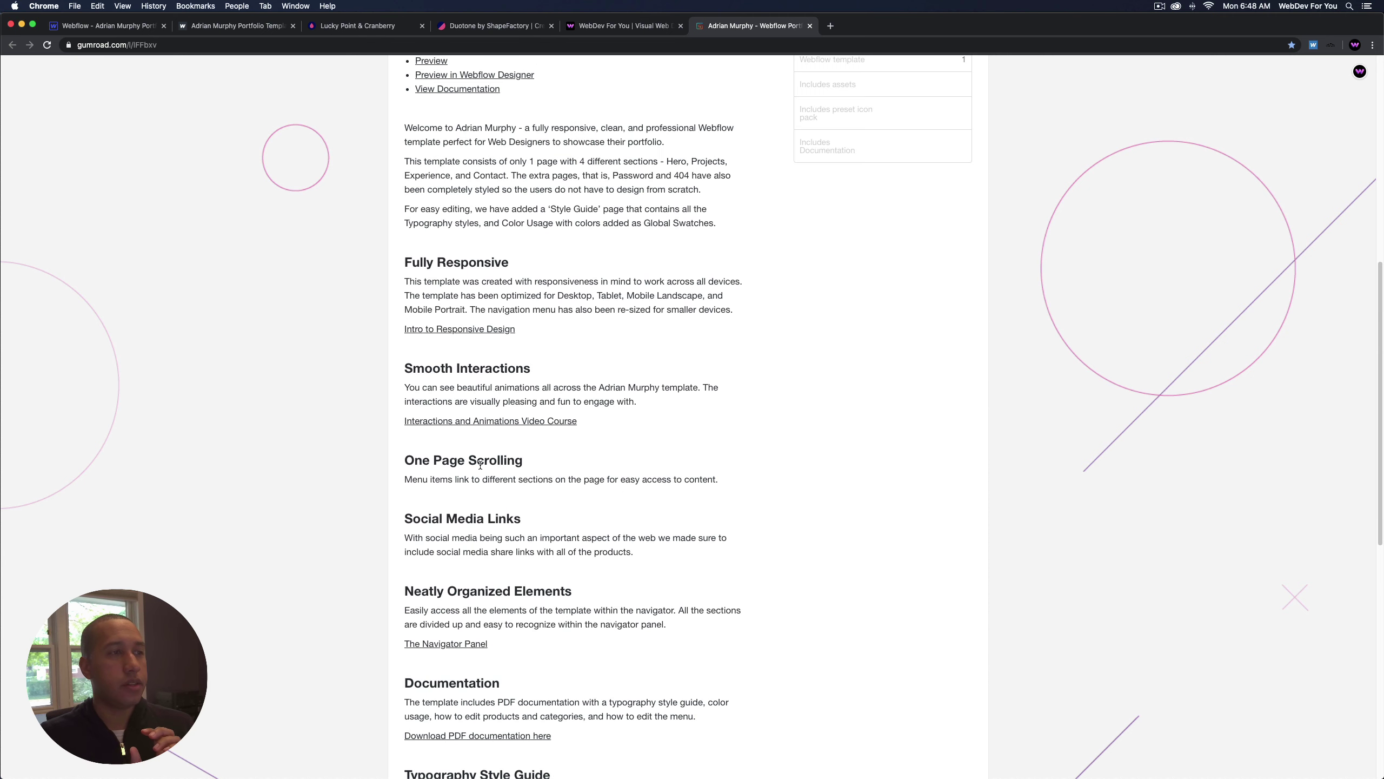
left_click(481, 421)
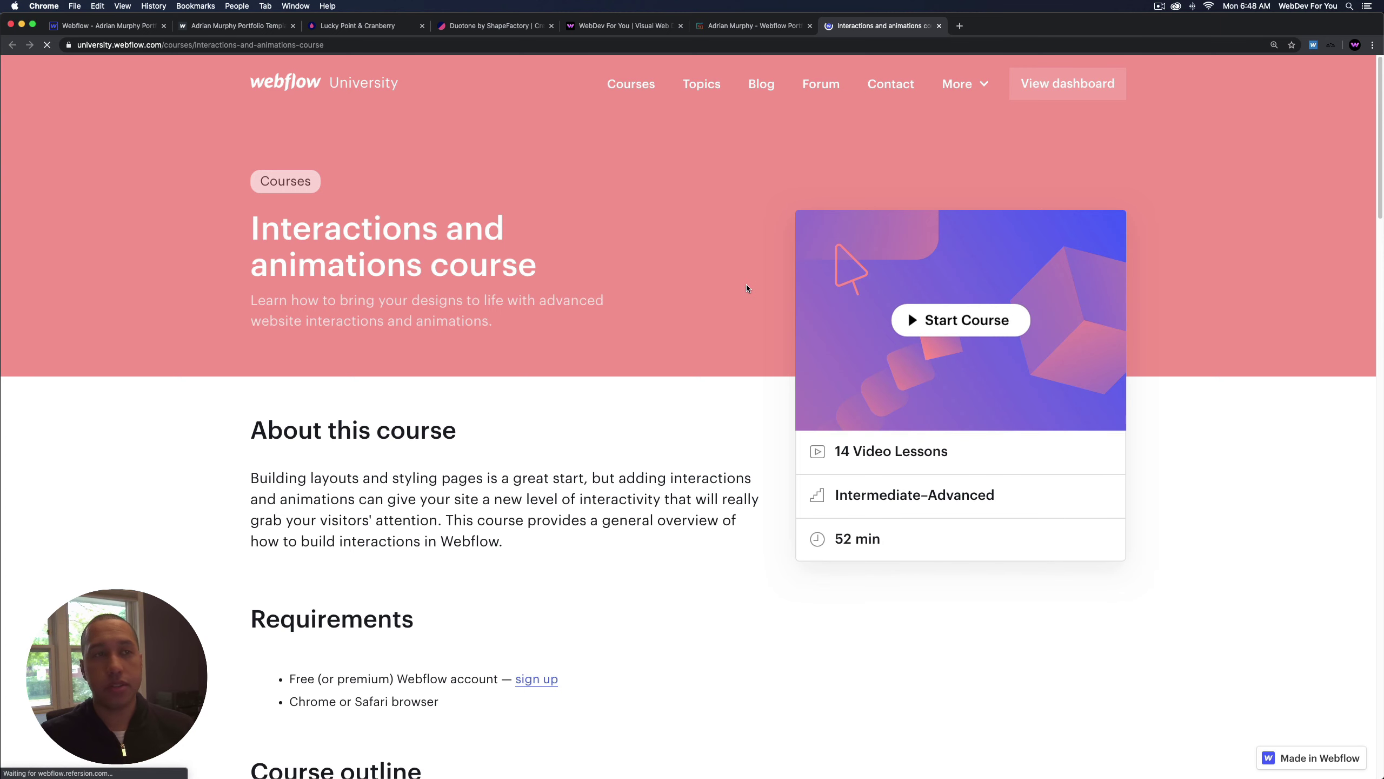
left_click(121, 27)
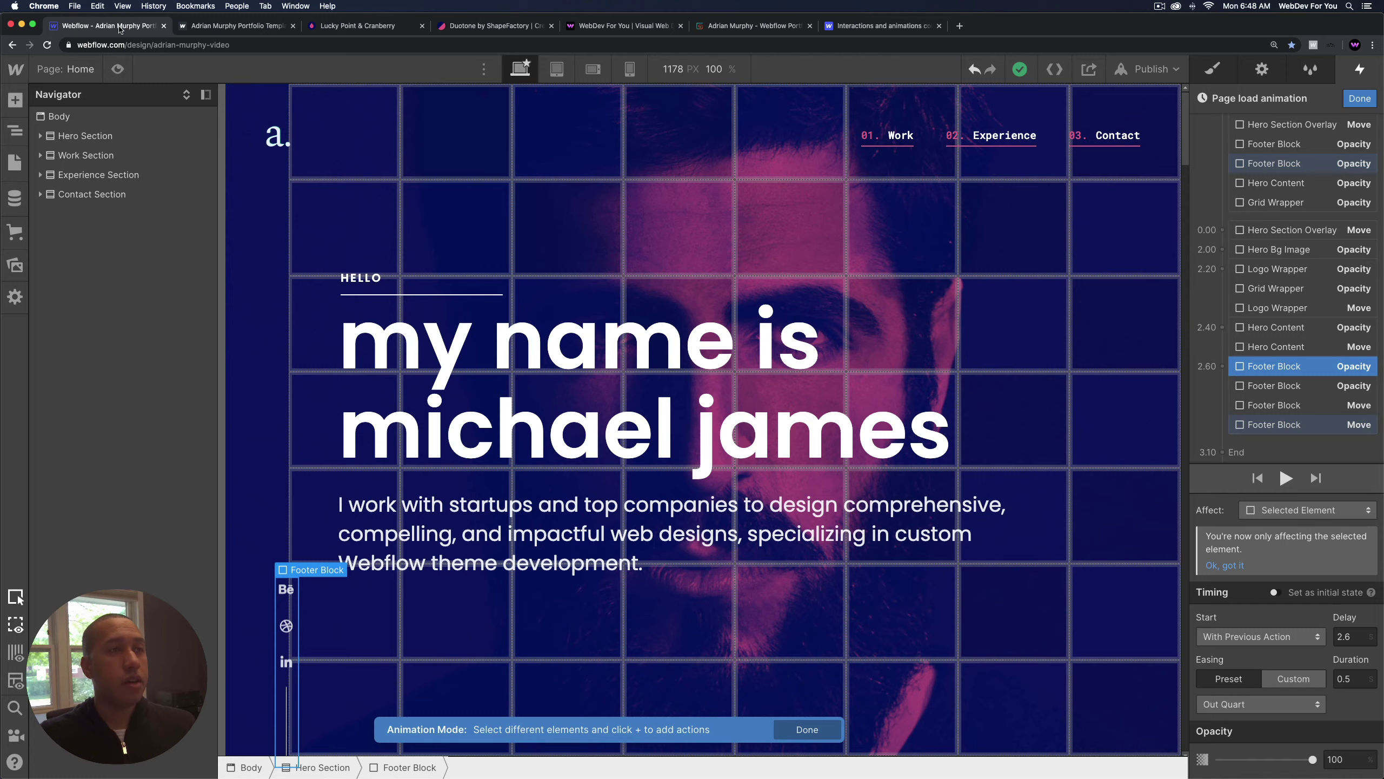
Review the Logo Wrapper, Hero Content and Footer Block steps through 3.10 s, then close the animation.
left_click(1297, 270)
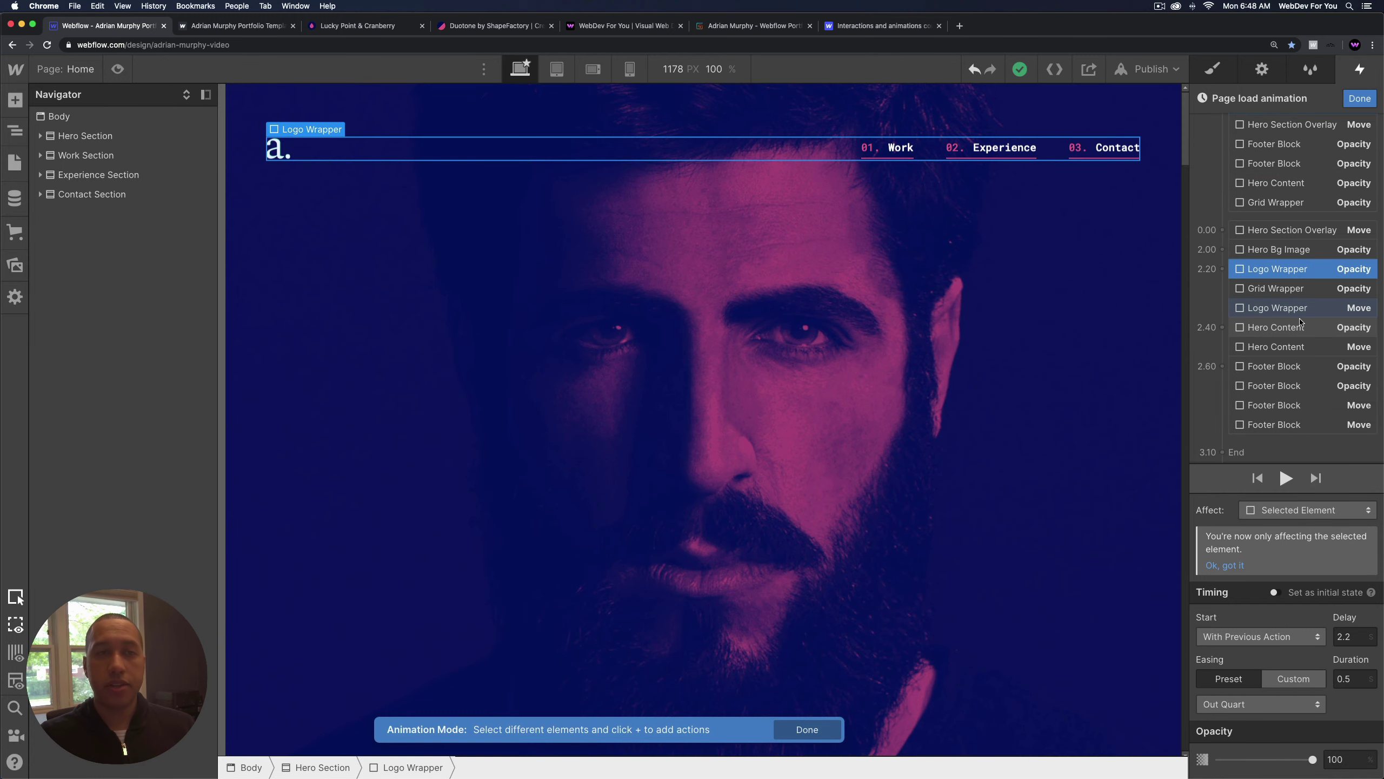
left_click(1302, 332)
left_click(1297, 371)
left_click(1293, 388)
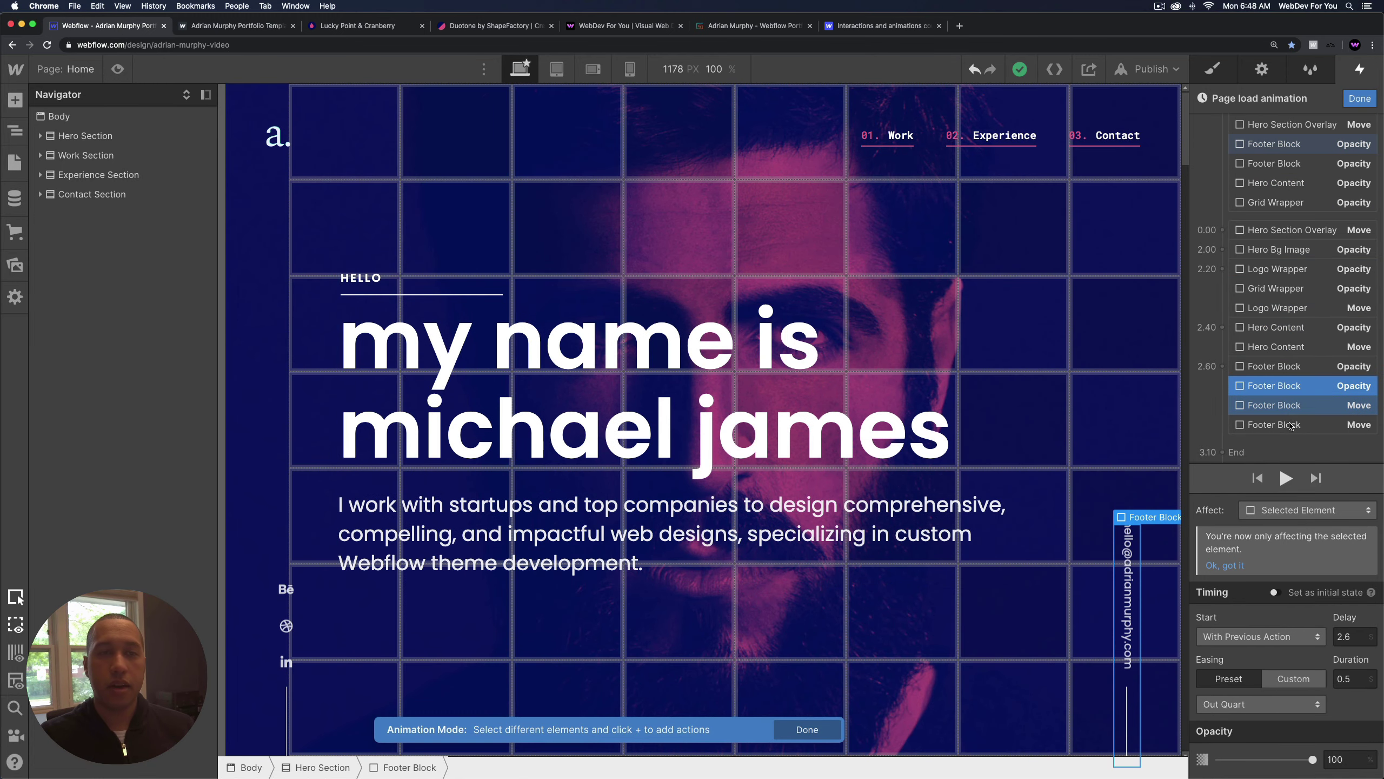
left_click(1289, 426)
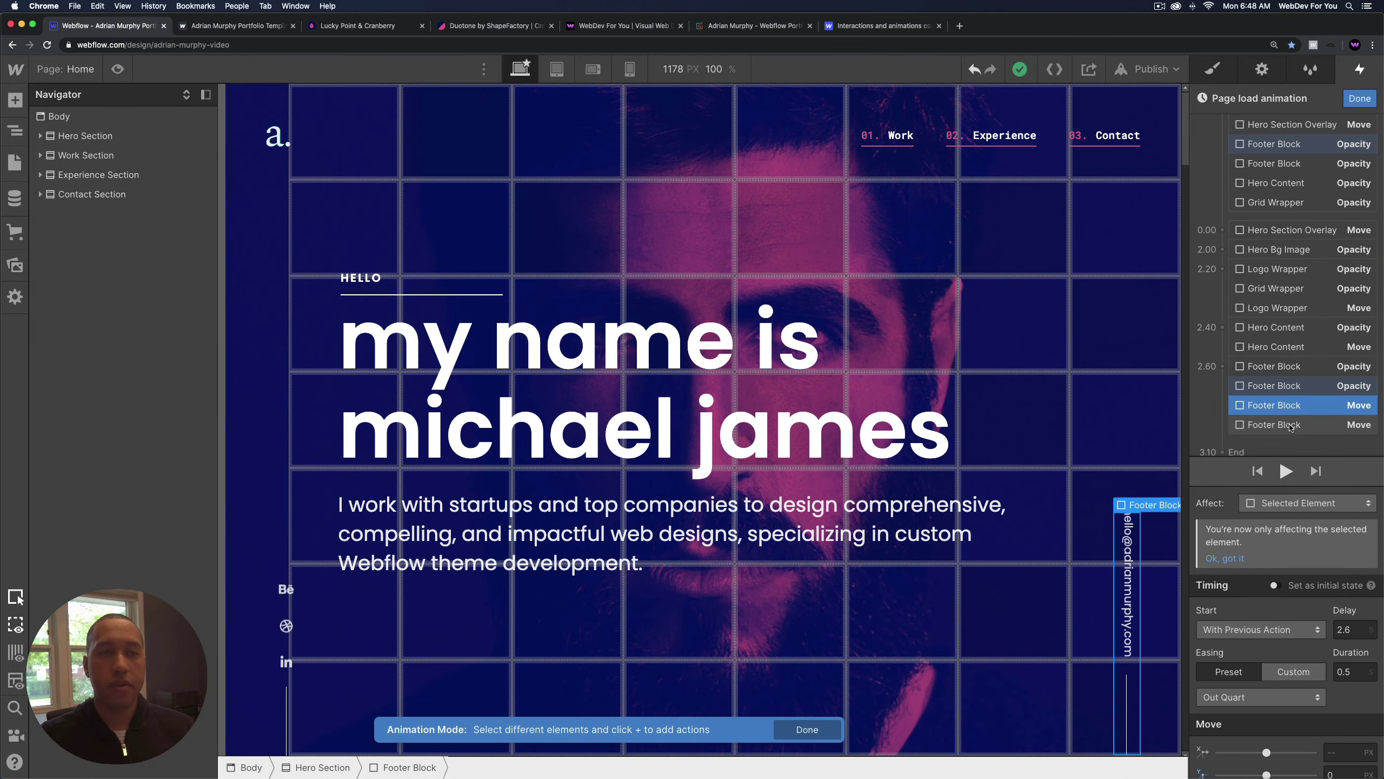
left_click(1358, 99)
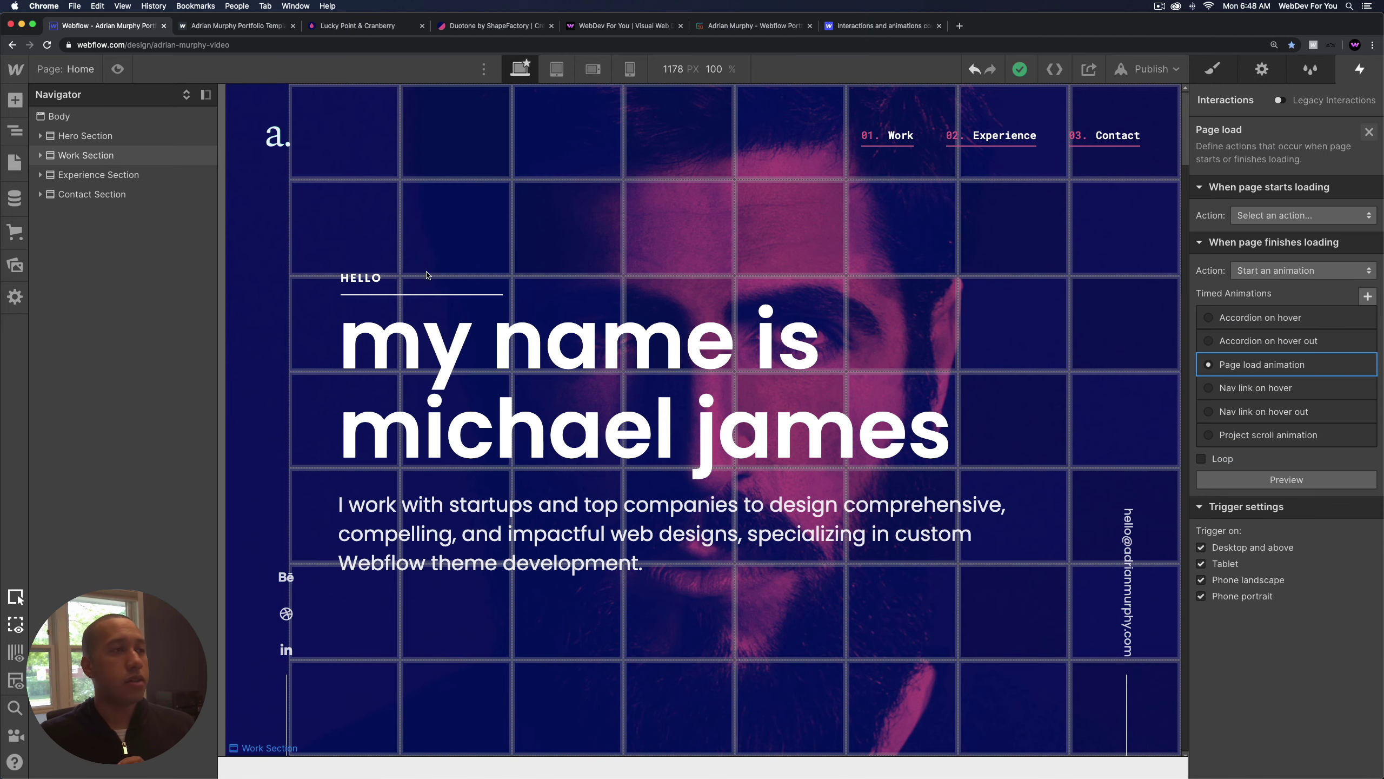
Scroll the canvas down and select the Behance social icon.
scroll(570, 321, "down", 4)
scroll(570, 321, "down", 3)
scroll(286, 583, "up", 7)
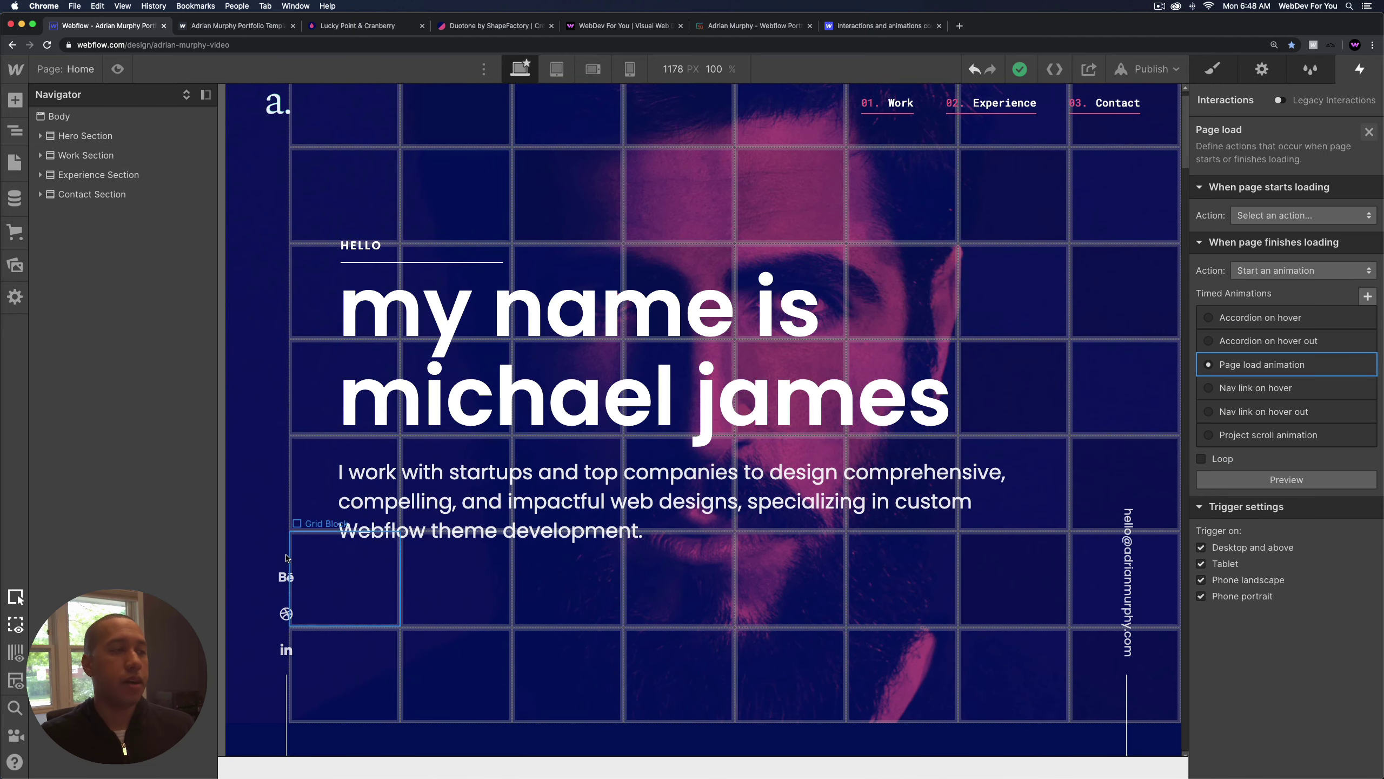
left_click(284, 583)
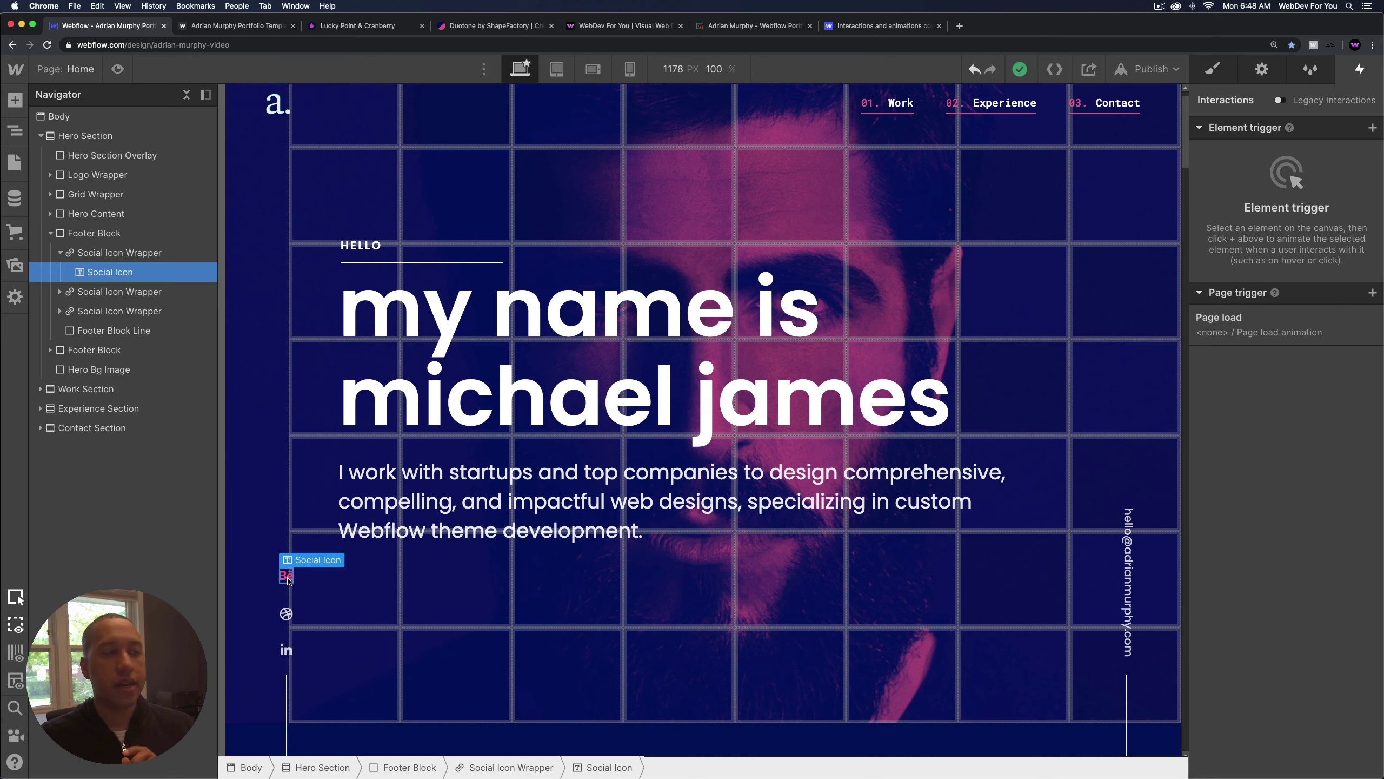
Select Social Icon Wrapper and review its Cranberry Hover state styles, then return to None.
left_click(1216, 73)
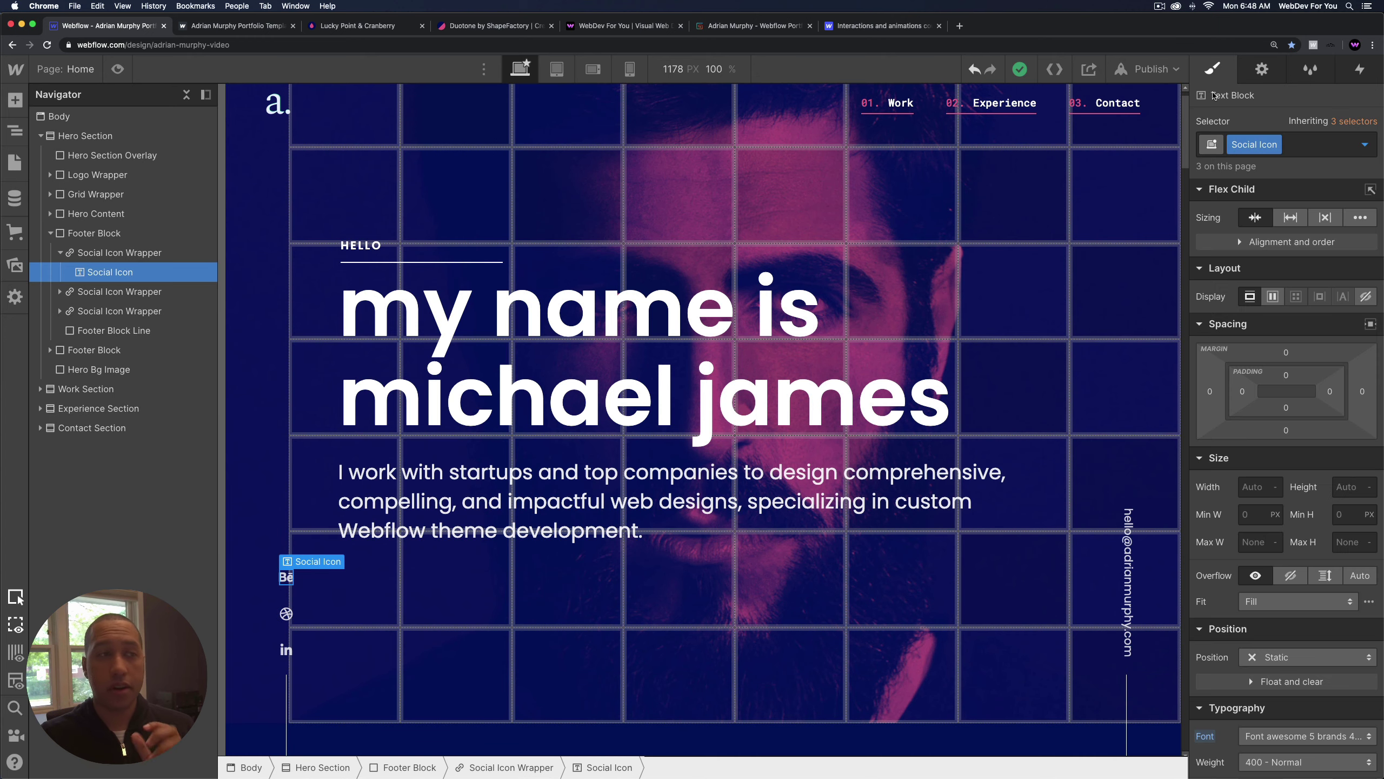
left_click(286, 588)
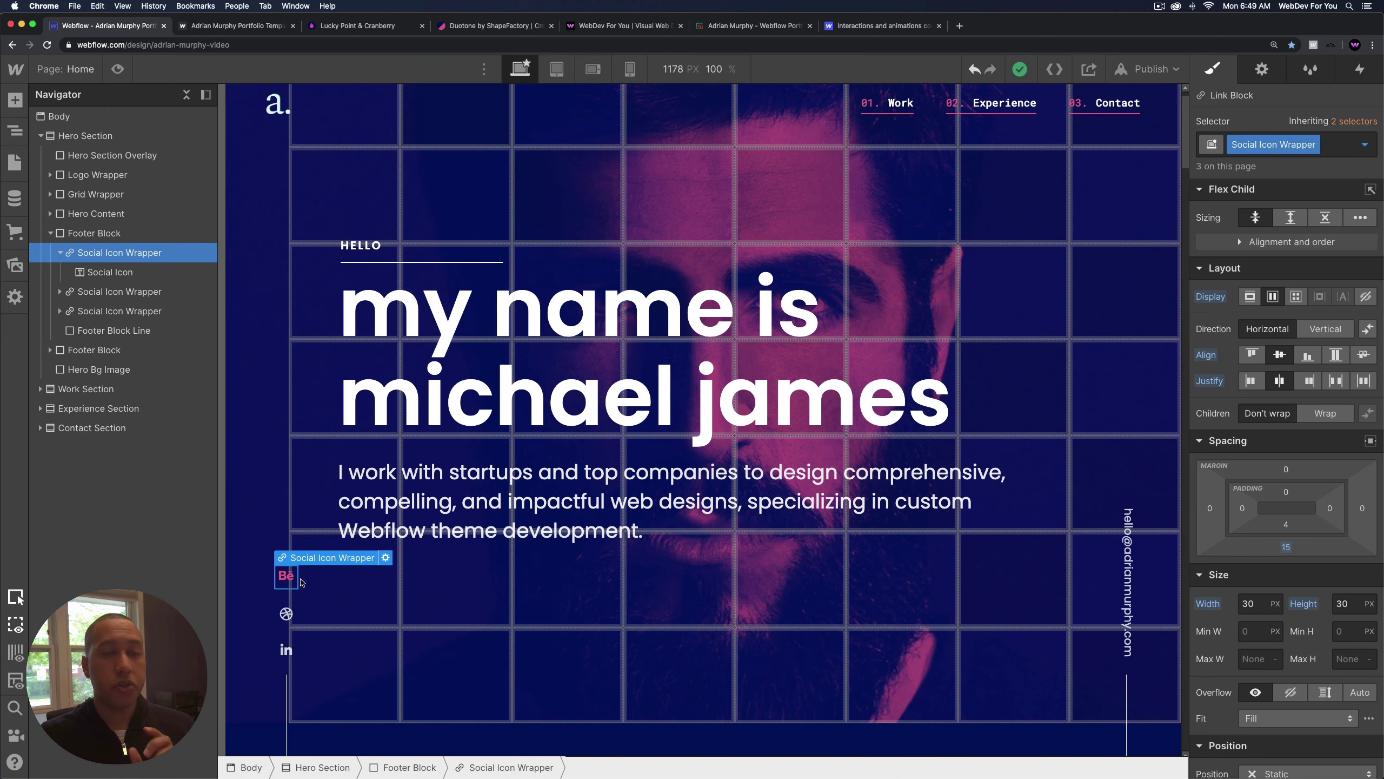
left_click(1366, 145)
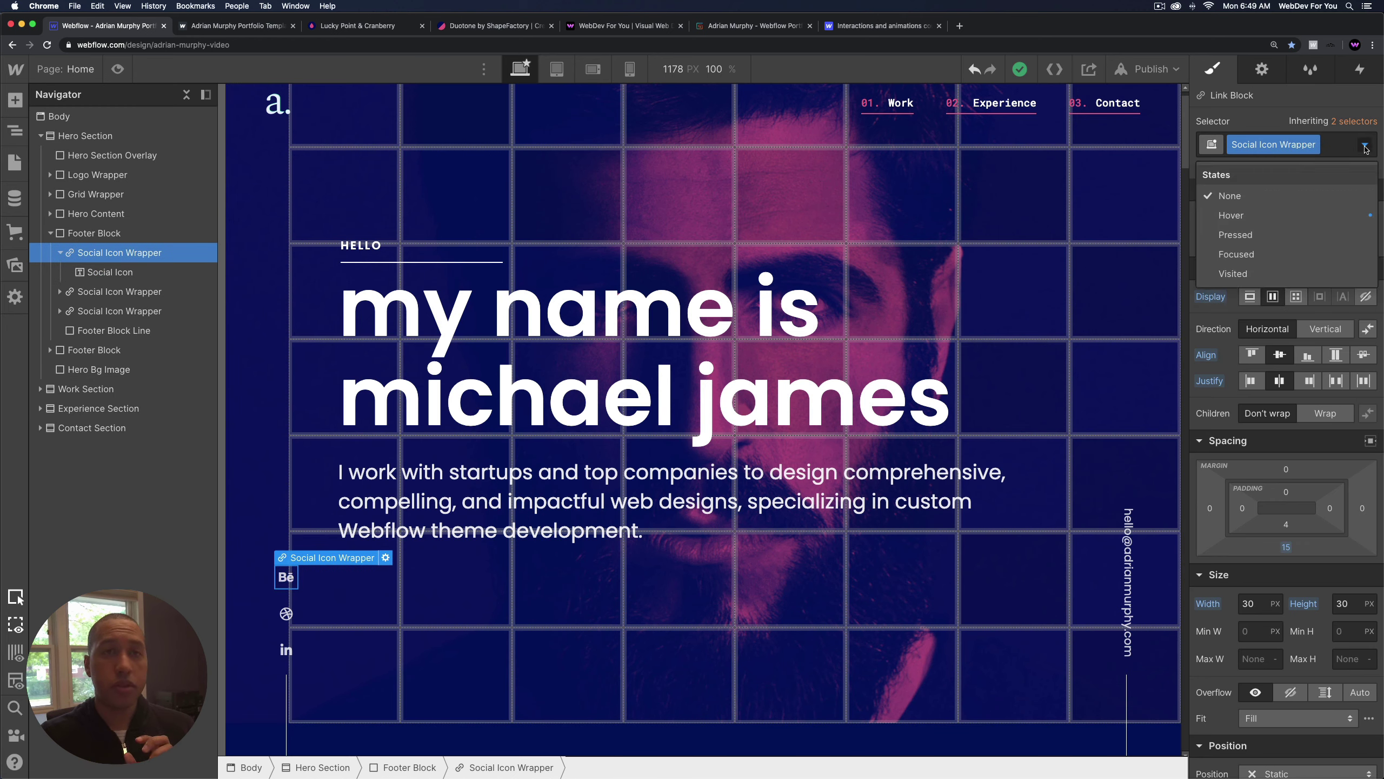
left_click(1300, 218)
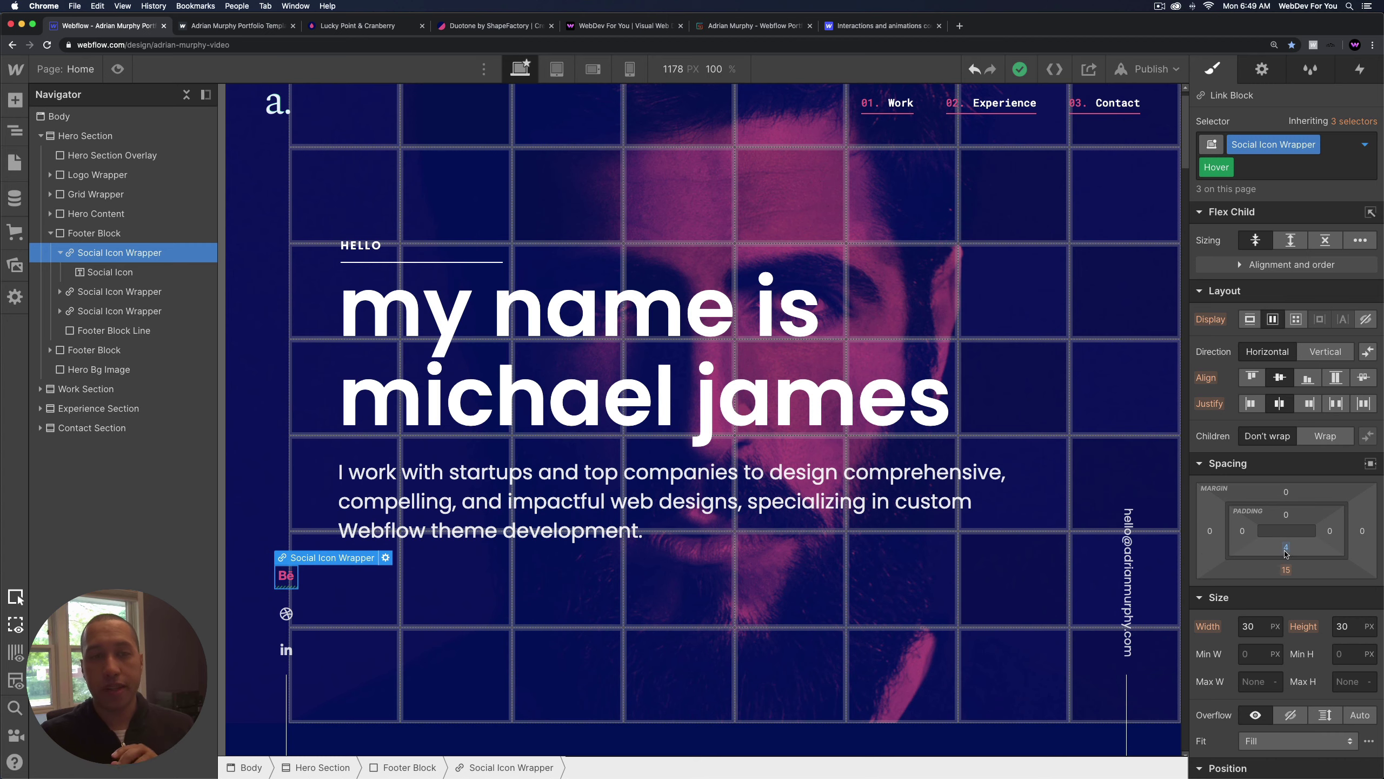
scroll(1290, 547, "down", 10)
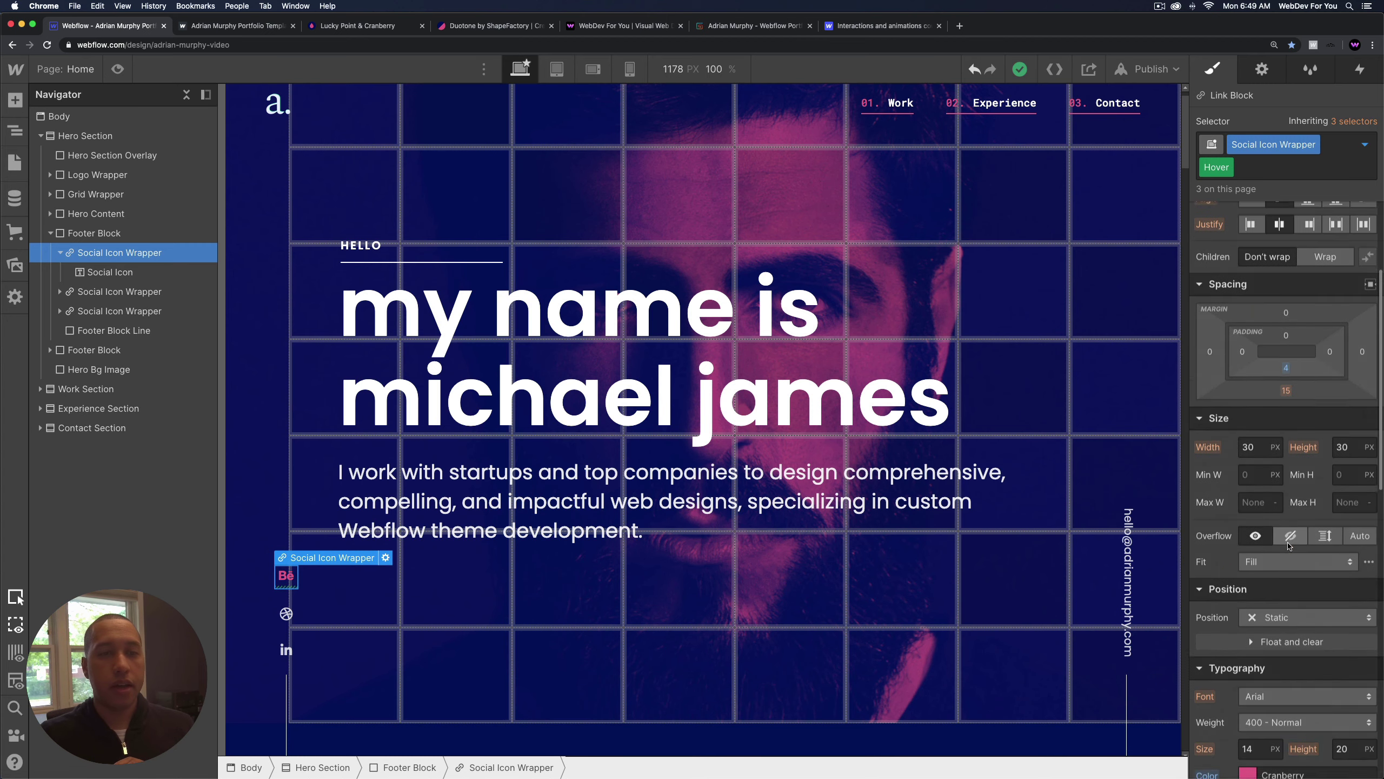
scroll(1280, 541, "up", 3)
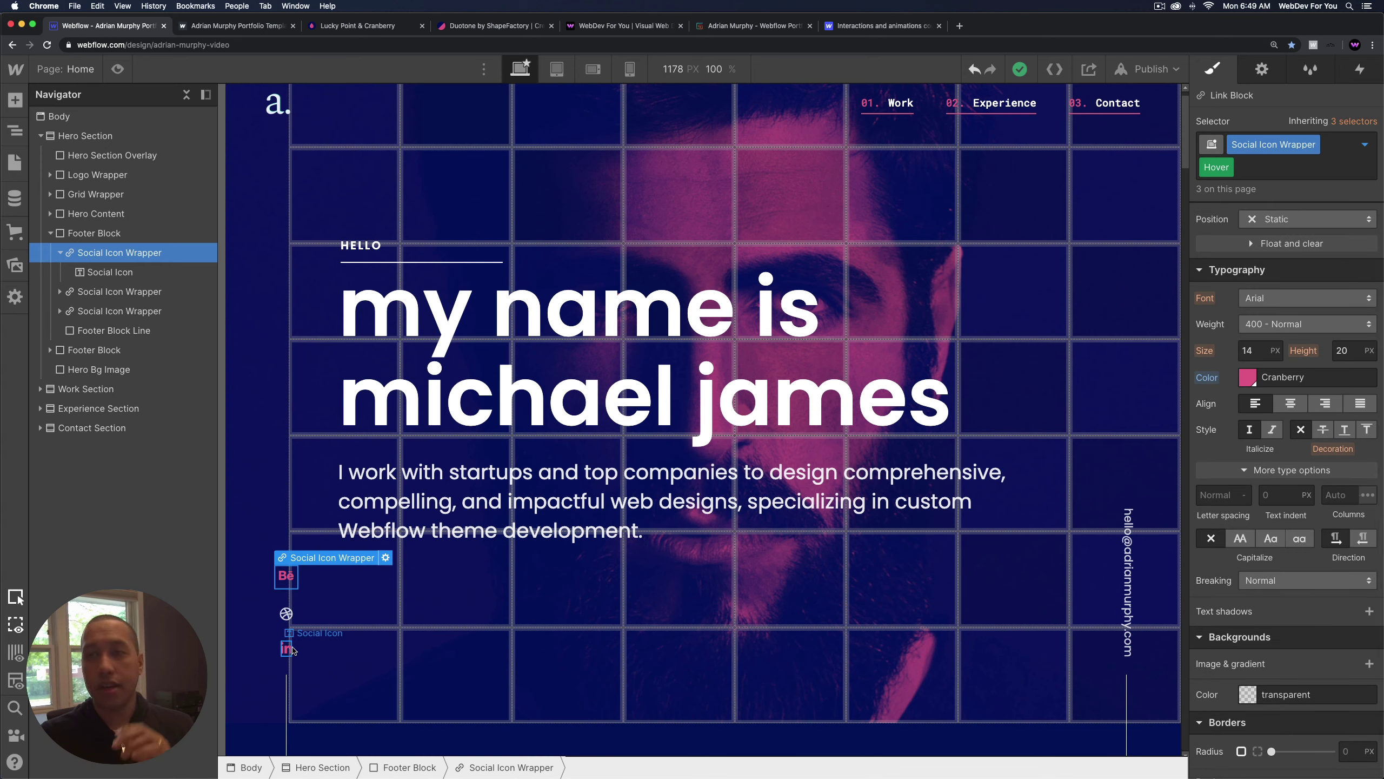
left_click(1364, 145)
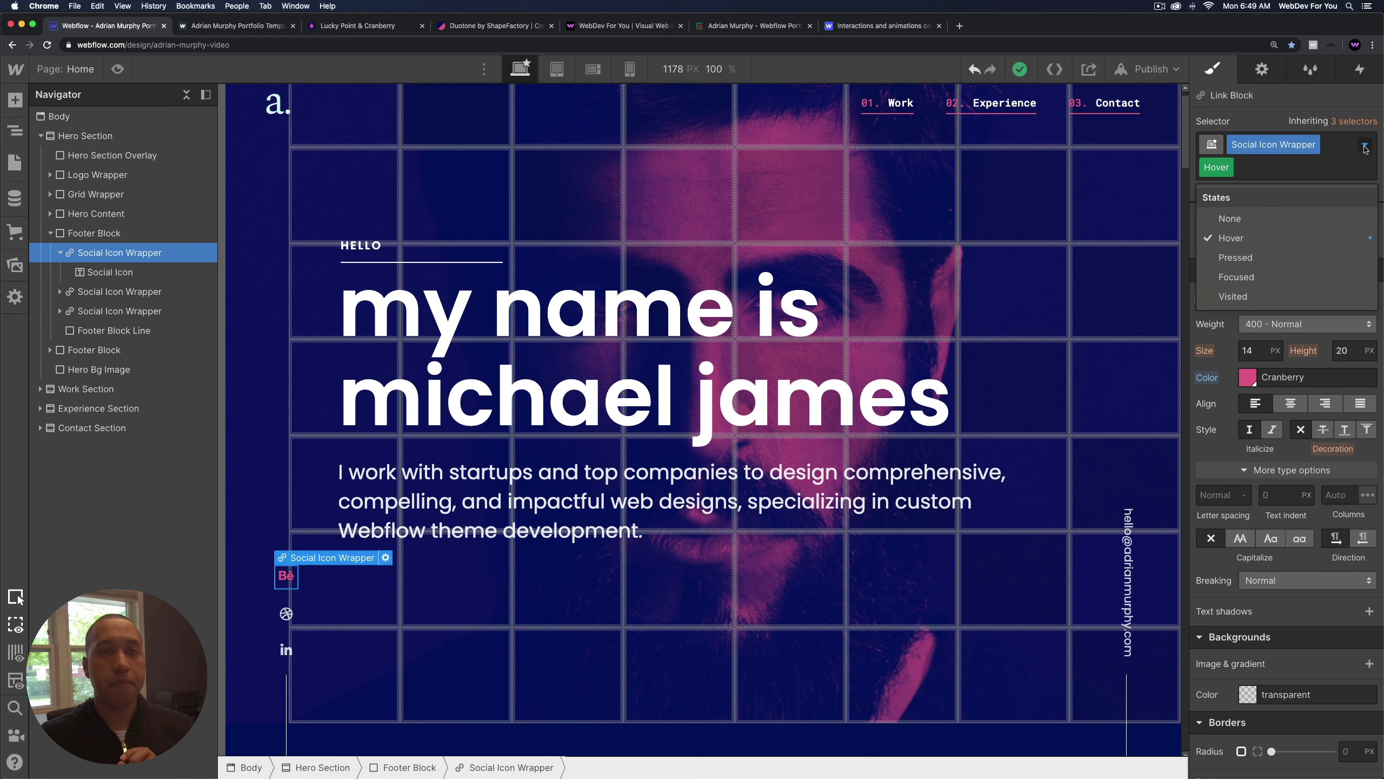
left_click(1284, 217)
Inspect the All: 200ms transition, then switch to the published template site tab.
scroll(1285, 460, "down", 5)
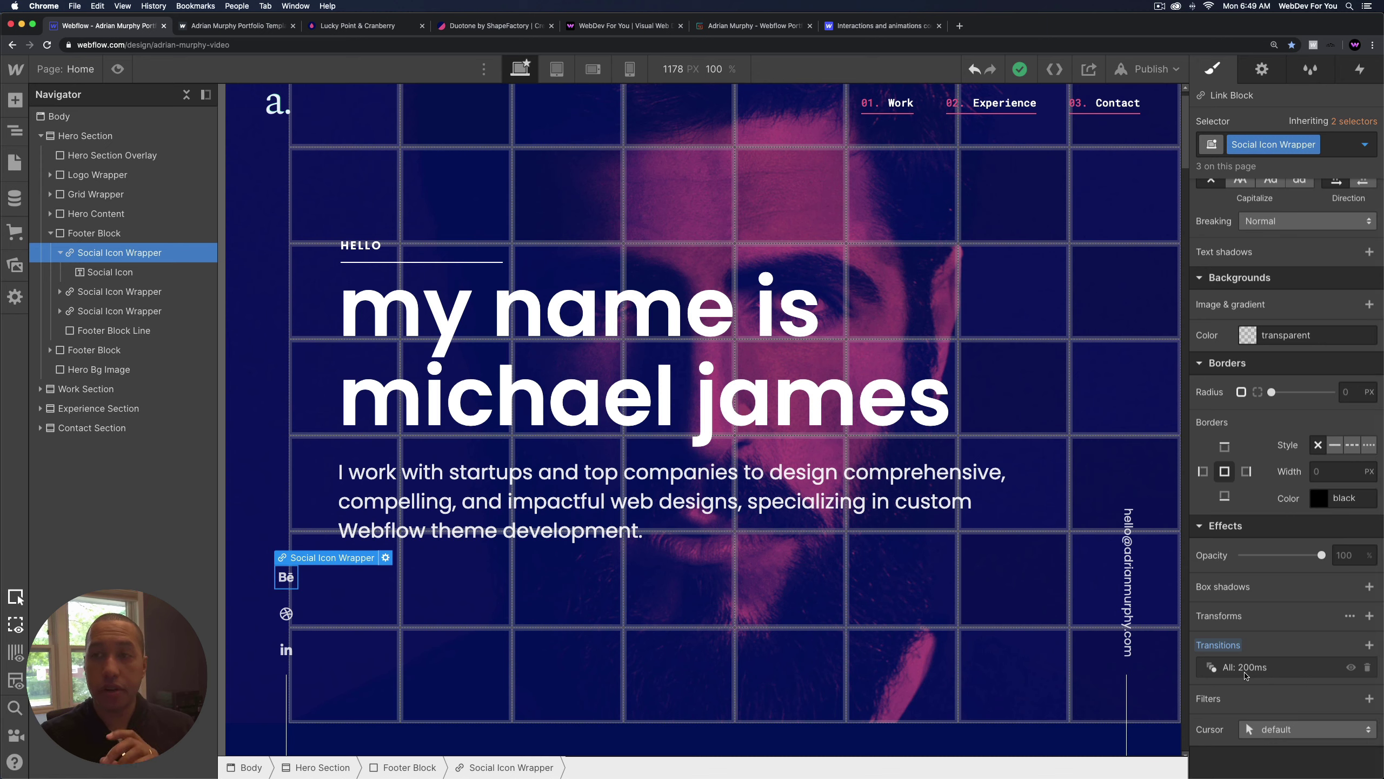
left_click(1275, 670)
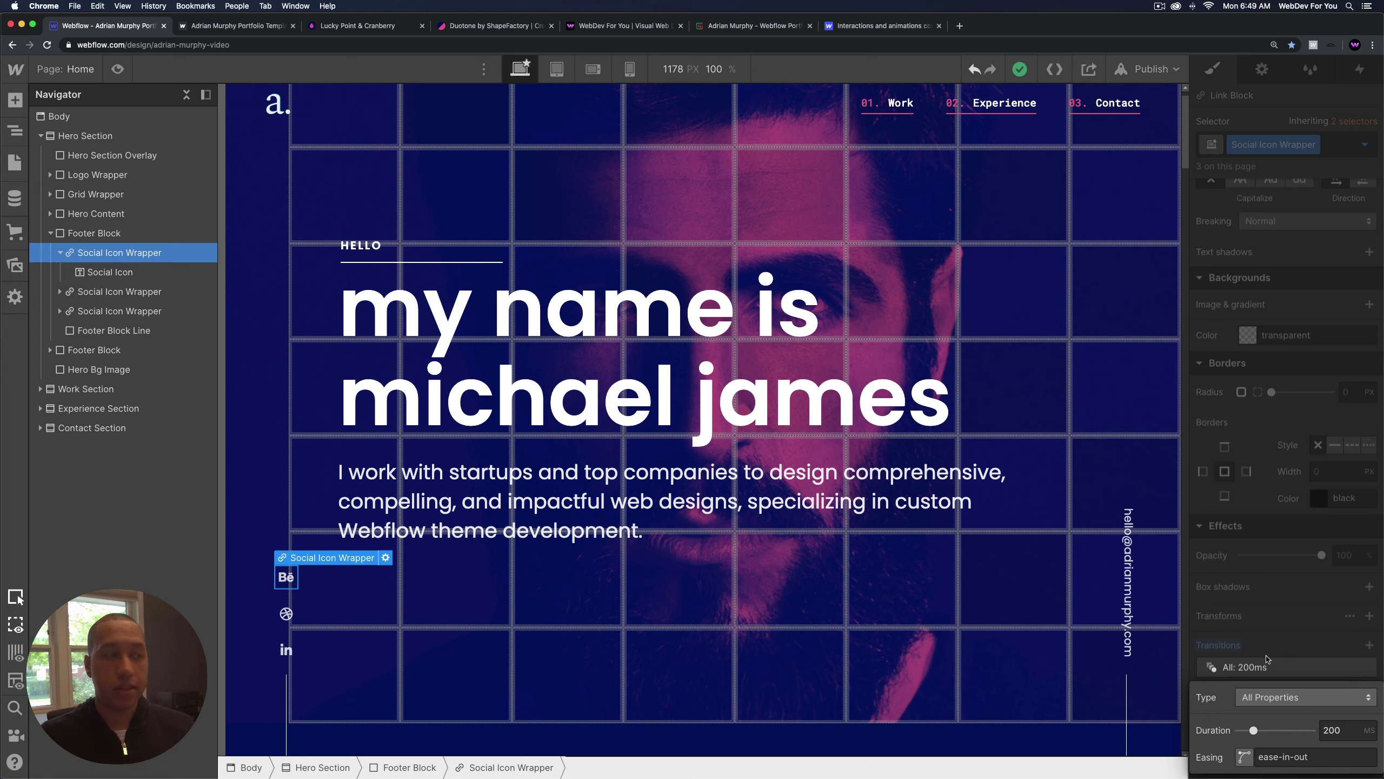
left_click(1272, 571)
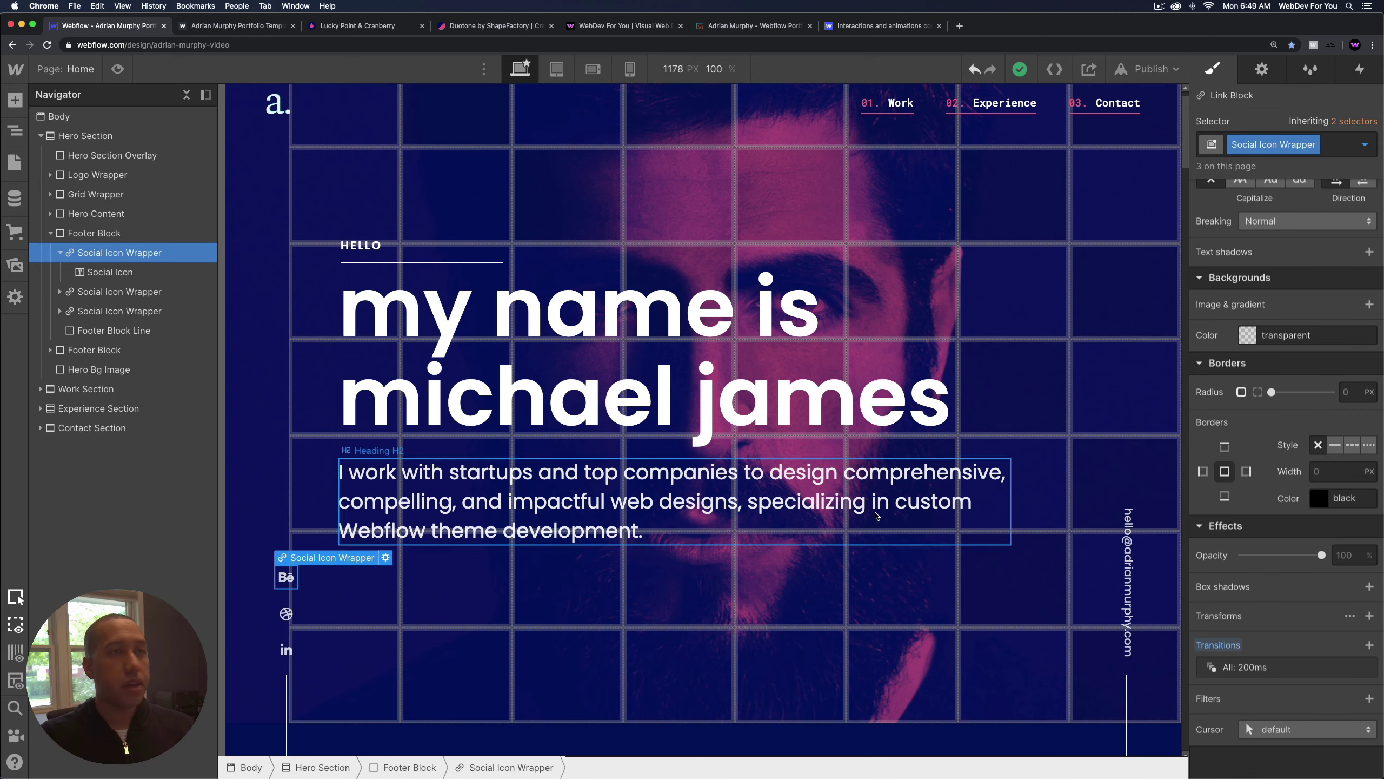
scroll(880, 158, "up", 1)
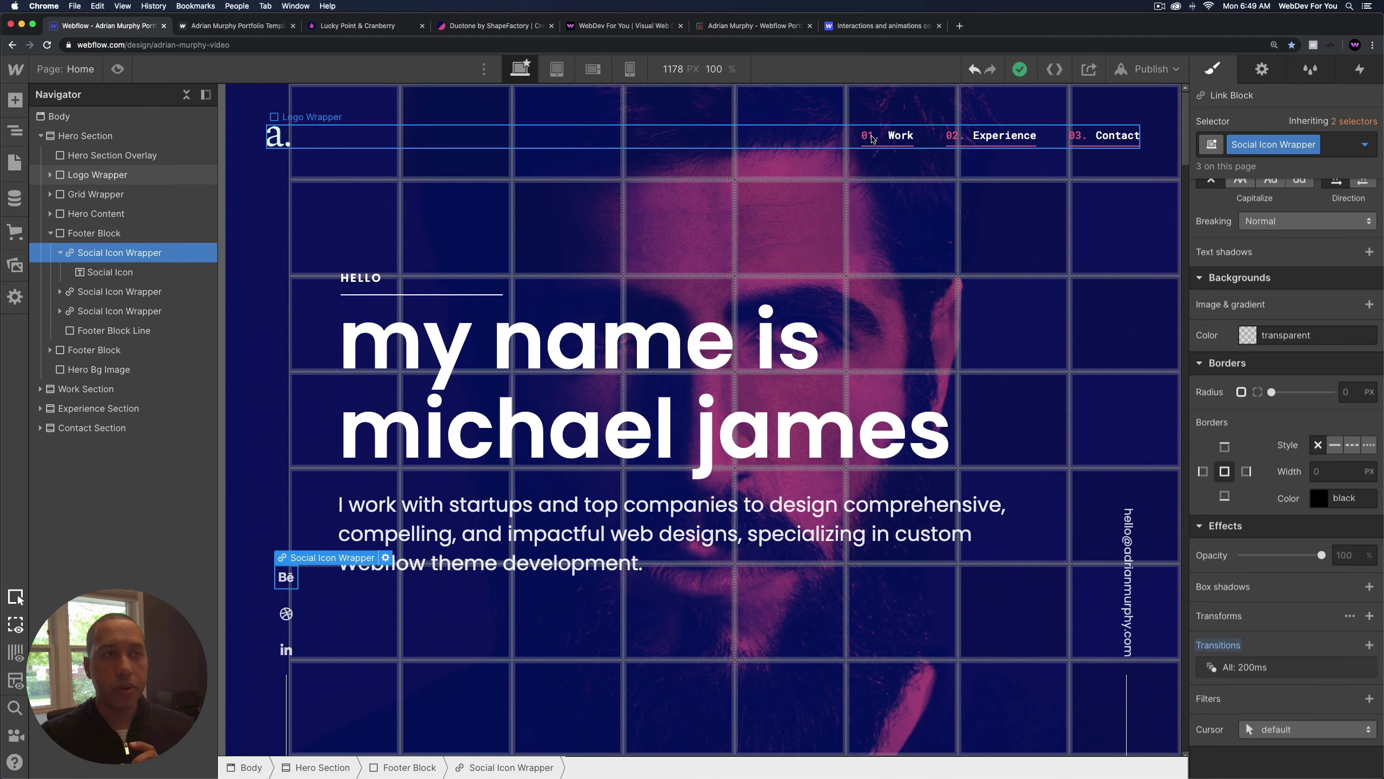
key("super+z")
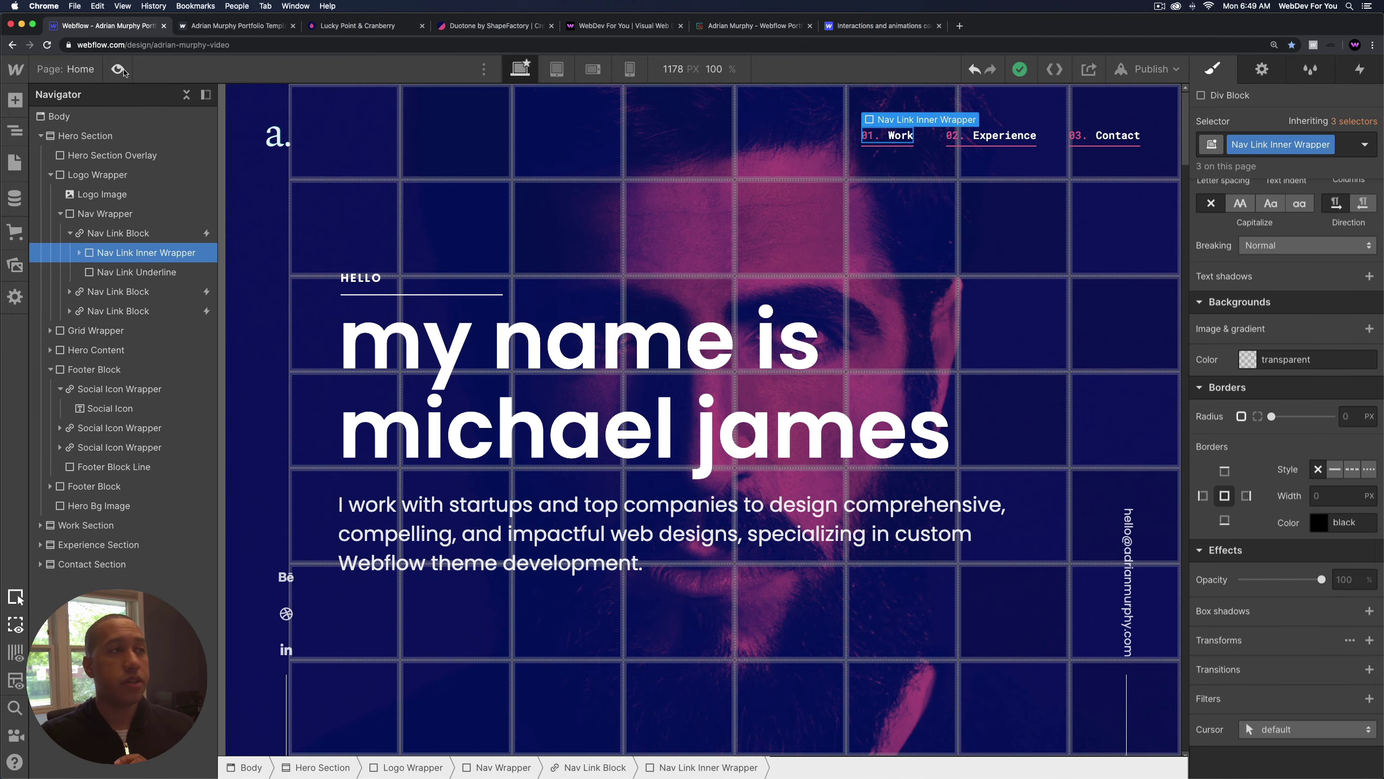
left_click(246, 26)
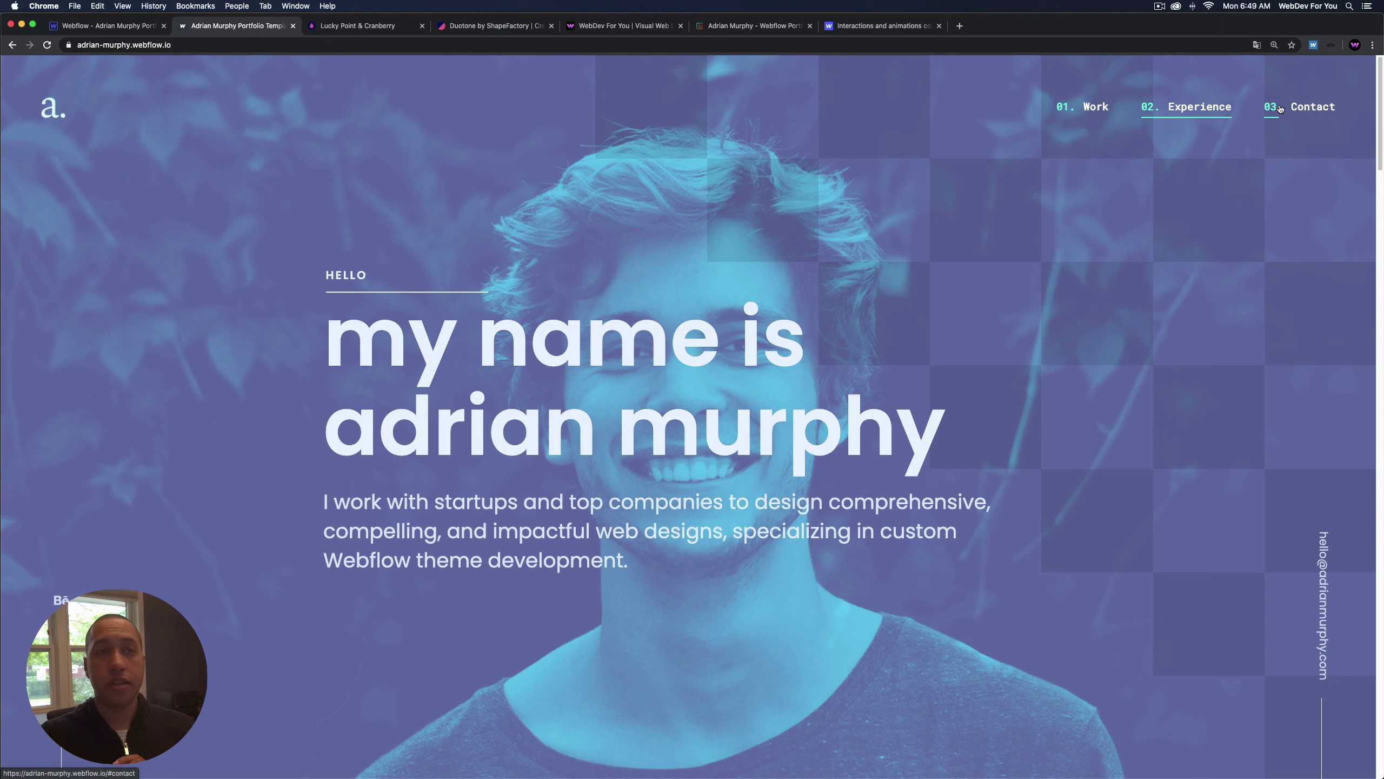
Preview the nav link underline hovers in the Designer, then select the Work Nav Link Block.
left_click(126, 25)
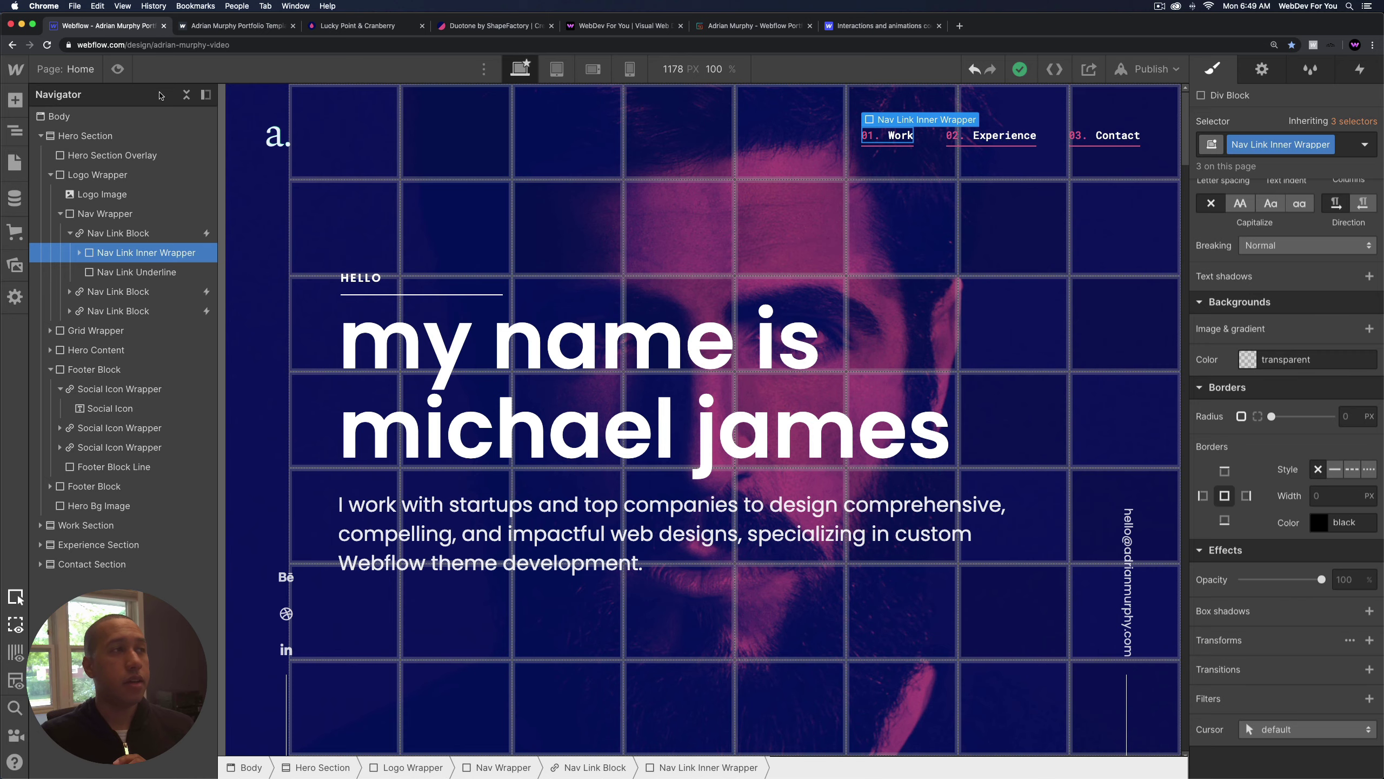
left_click(119, 68)
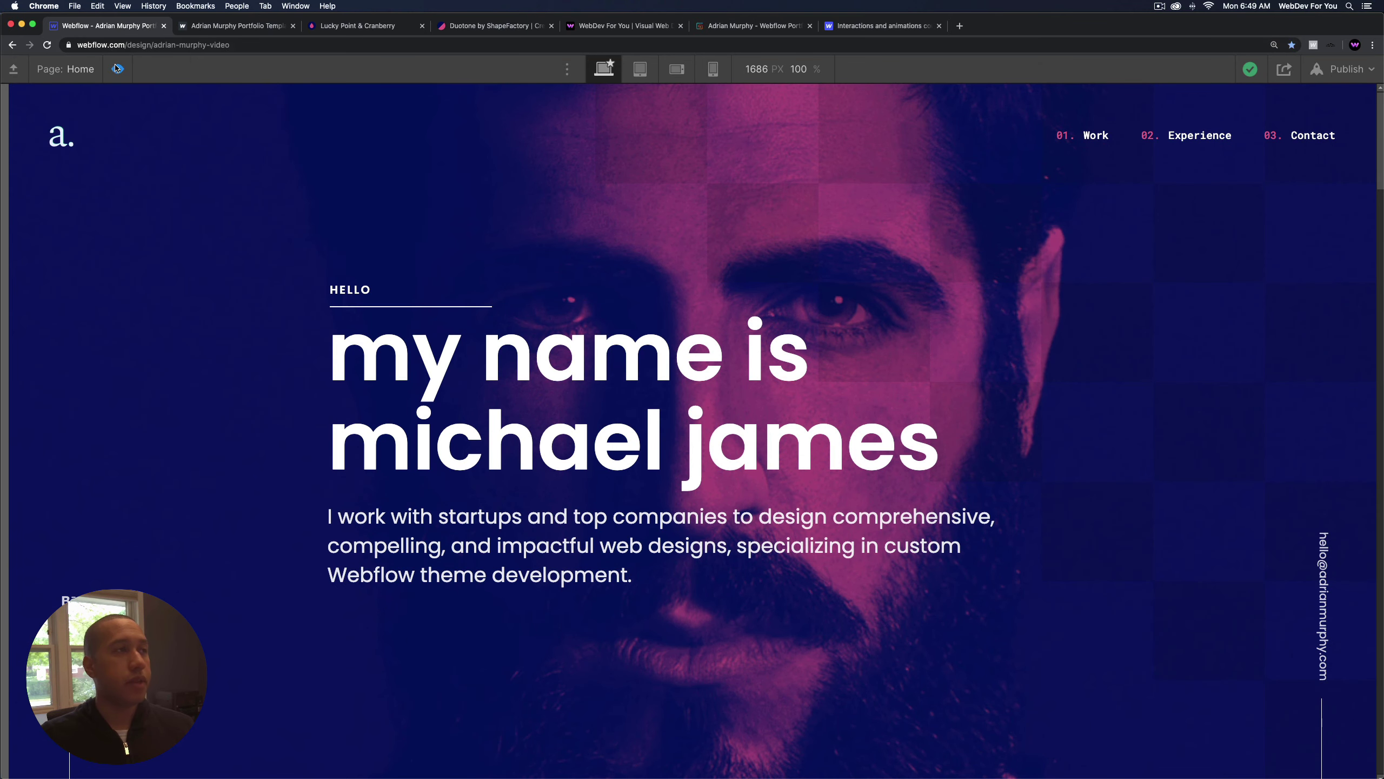
key("super+shift+p")
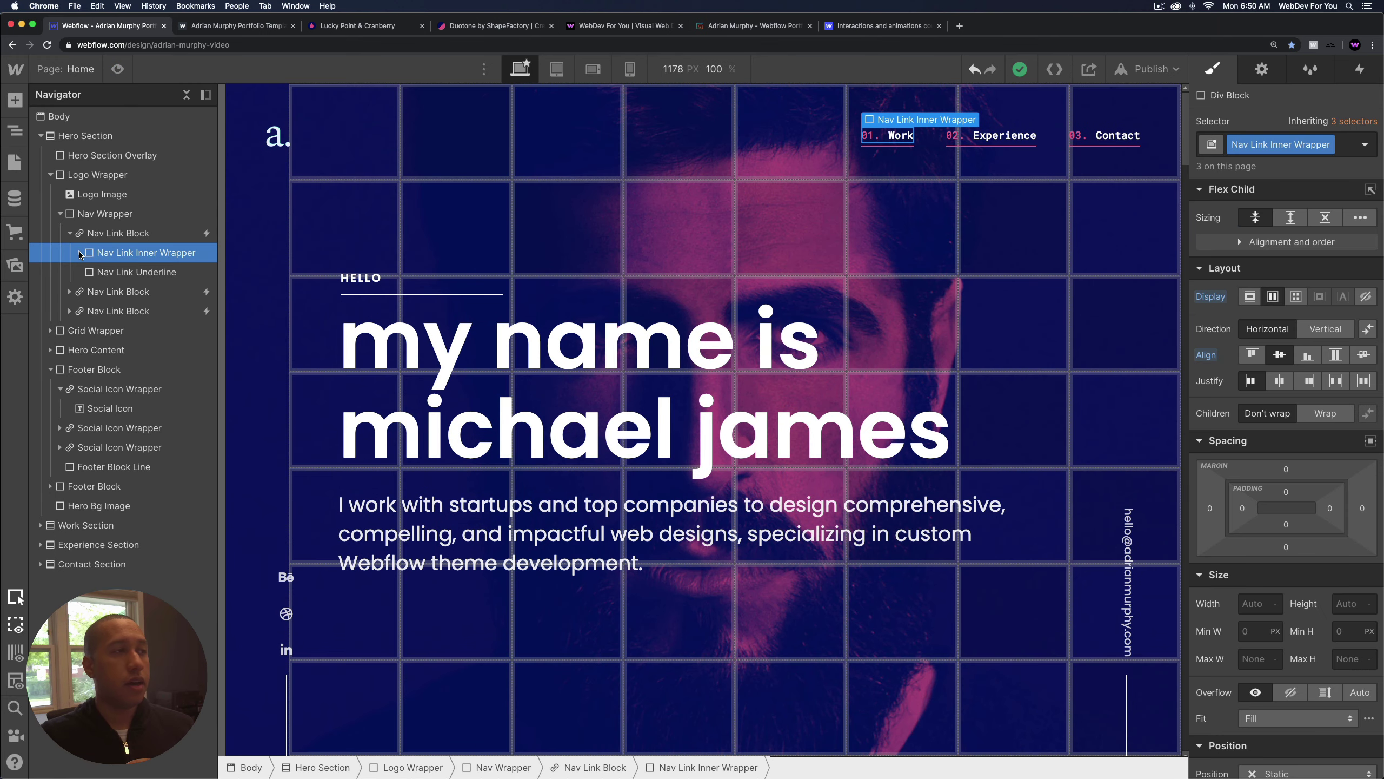
left_click(163, 290)
left_click(204, 235)
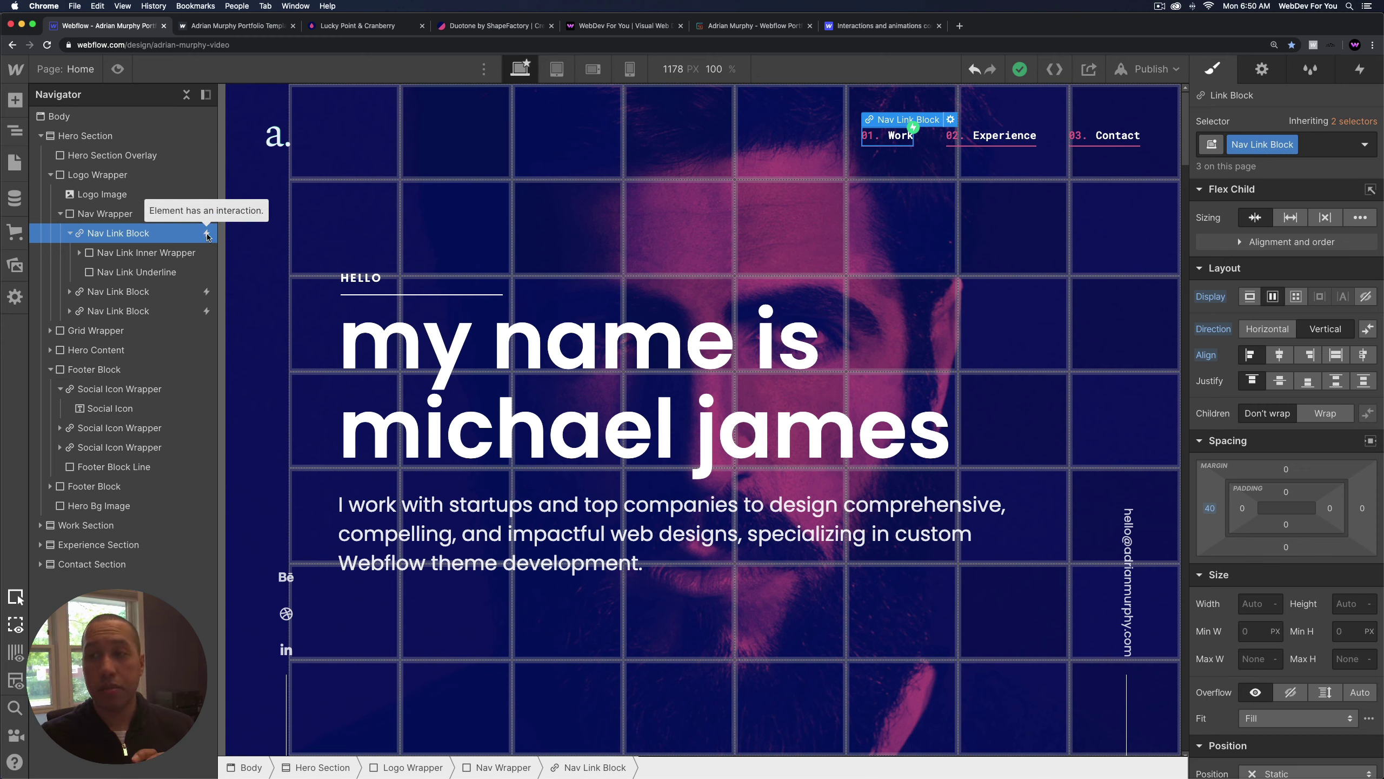
Review the Work nav link's Nav link on hover underline animation timeline.
left_click(1360, 69)
left_click(1291, 168)
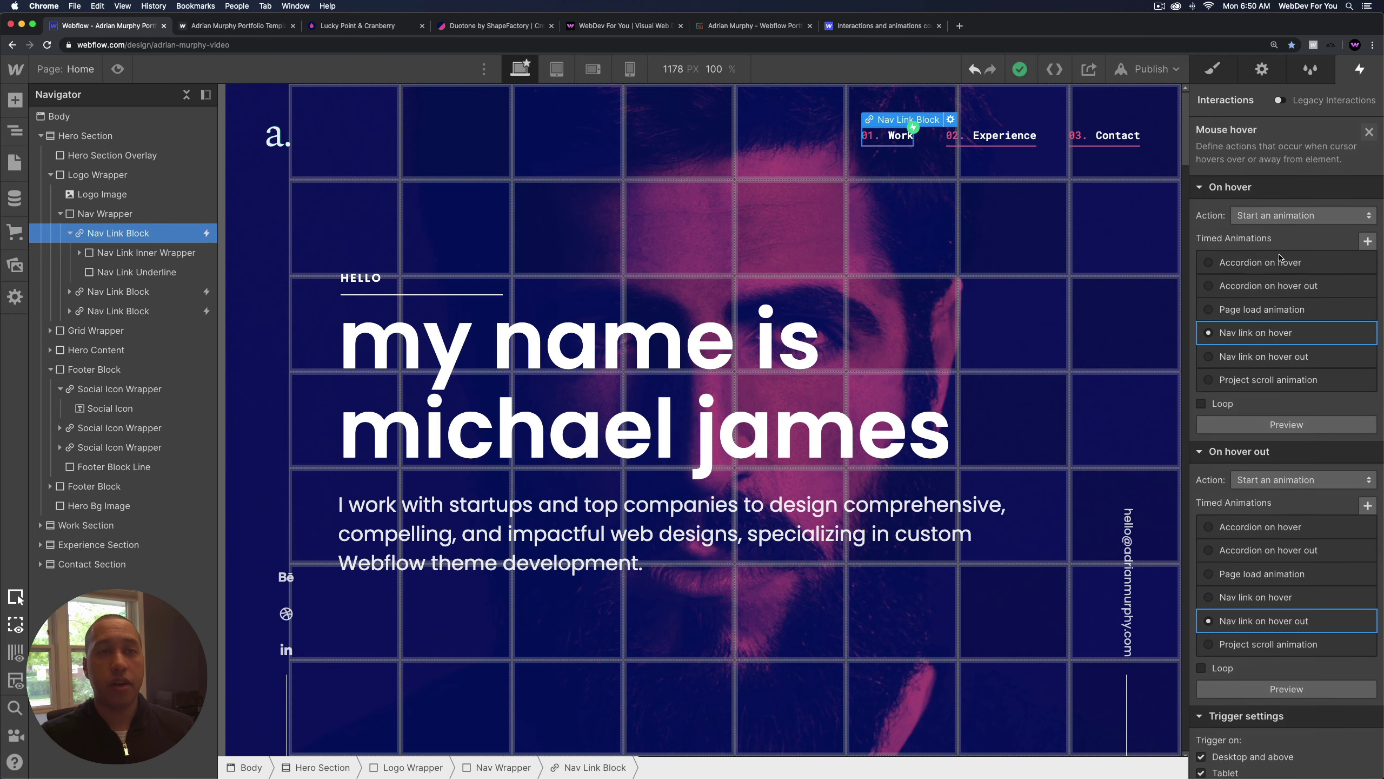
left_click(1311, 328)
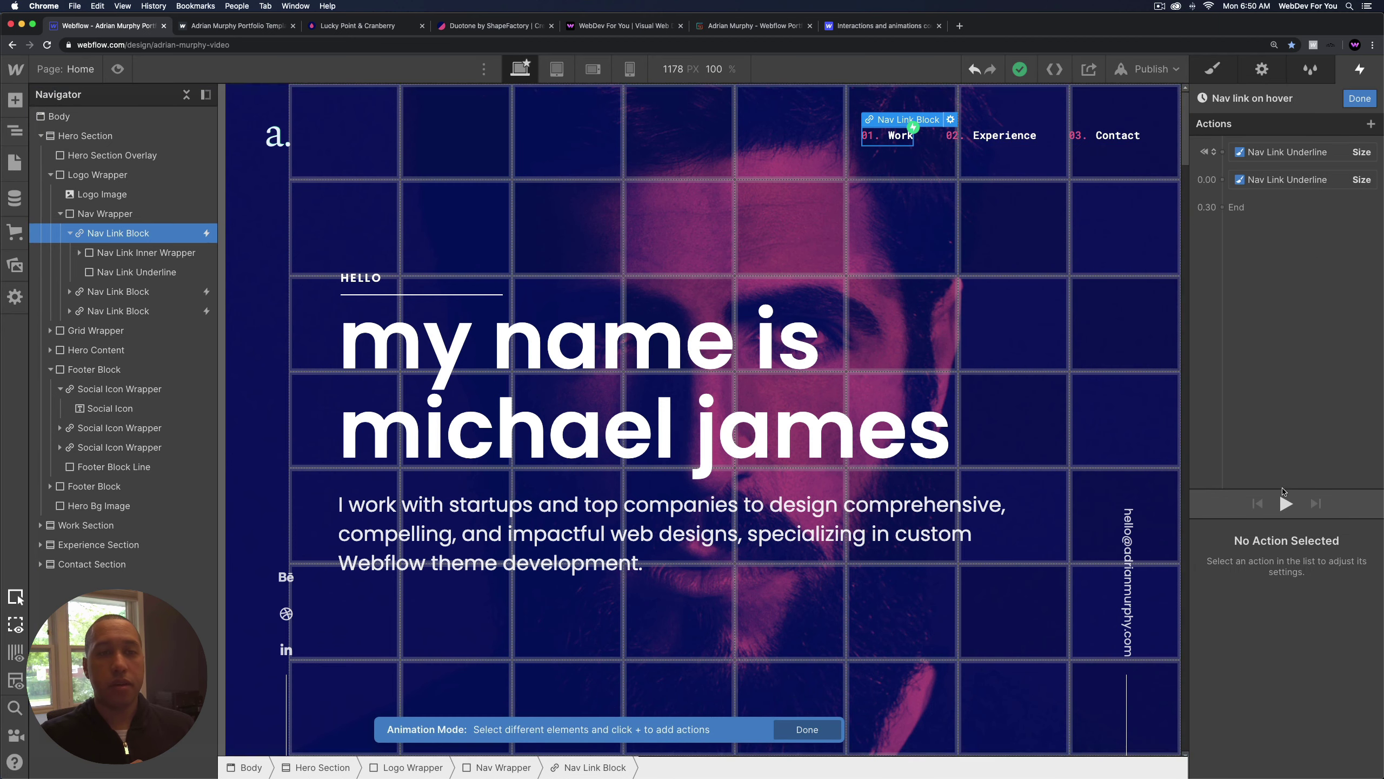
left_click(1360, 100)
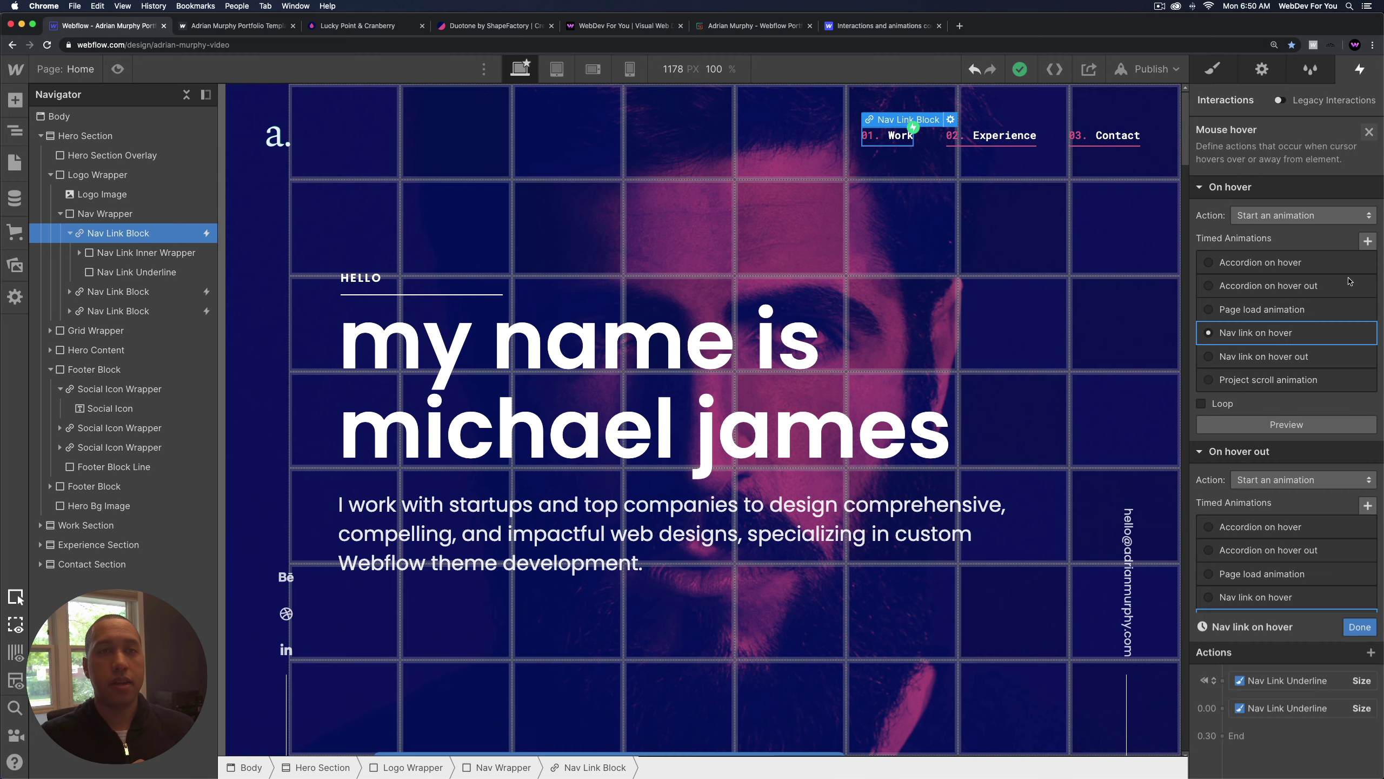
Review the Nav link on hover out timeline, then collapse Hero Section and select Work Section.
scroll(1264, 599, "down", 1)
left_click(1261, 588)
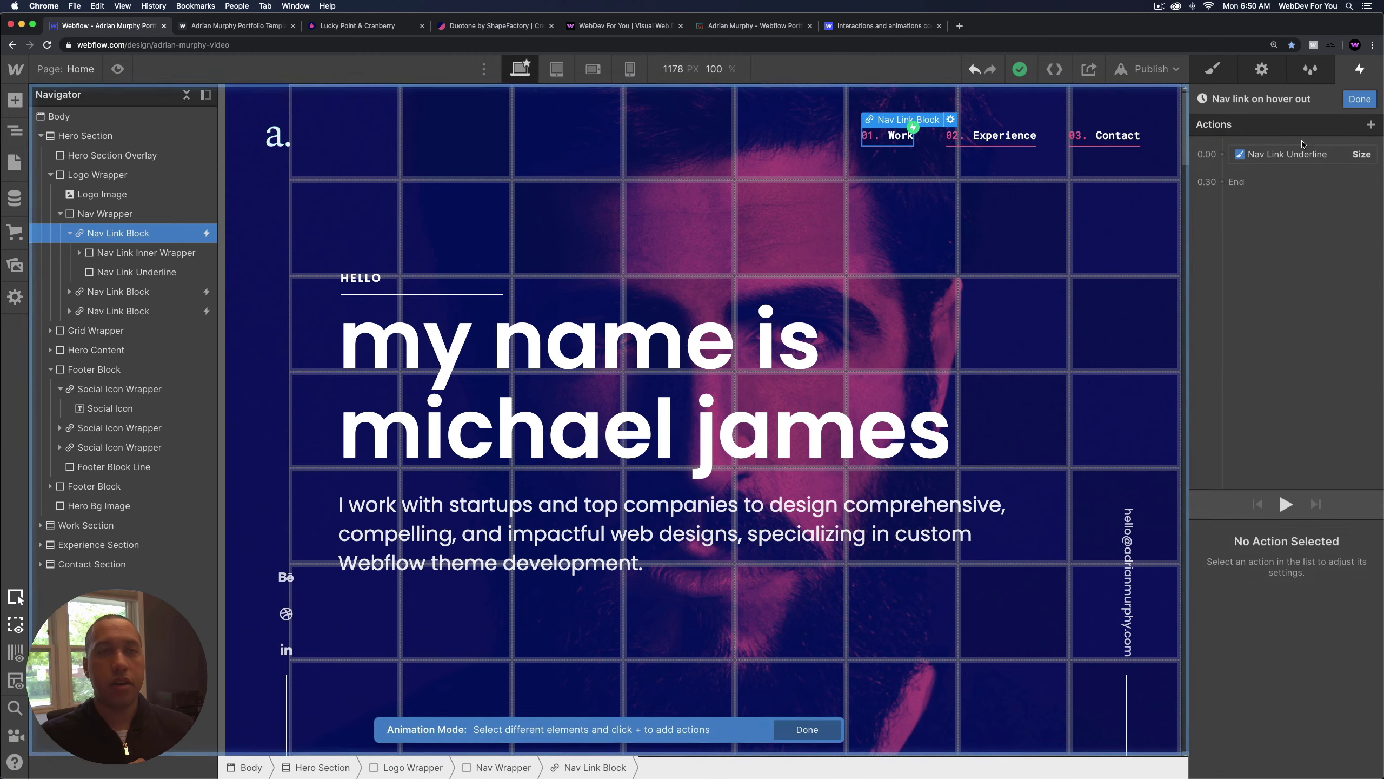
left_click(1360, 99)
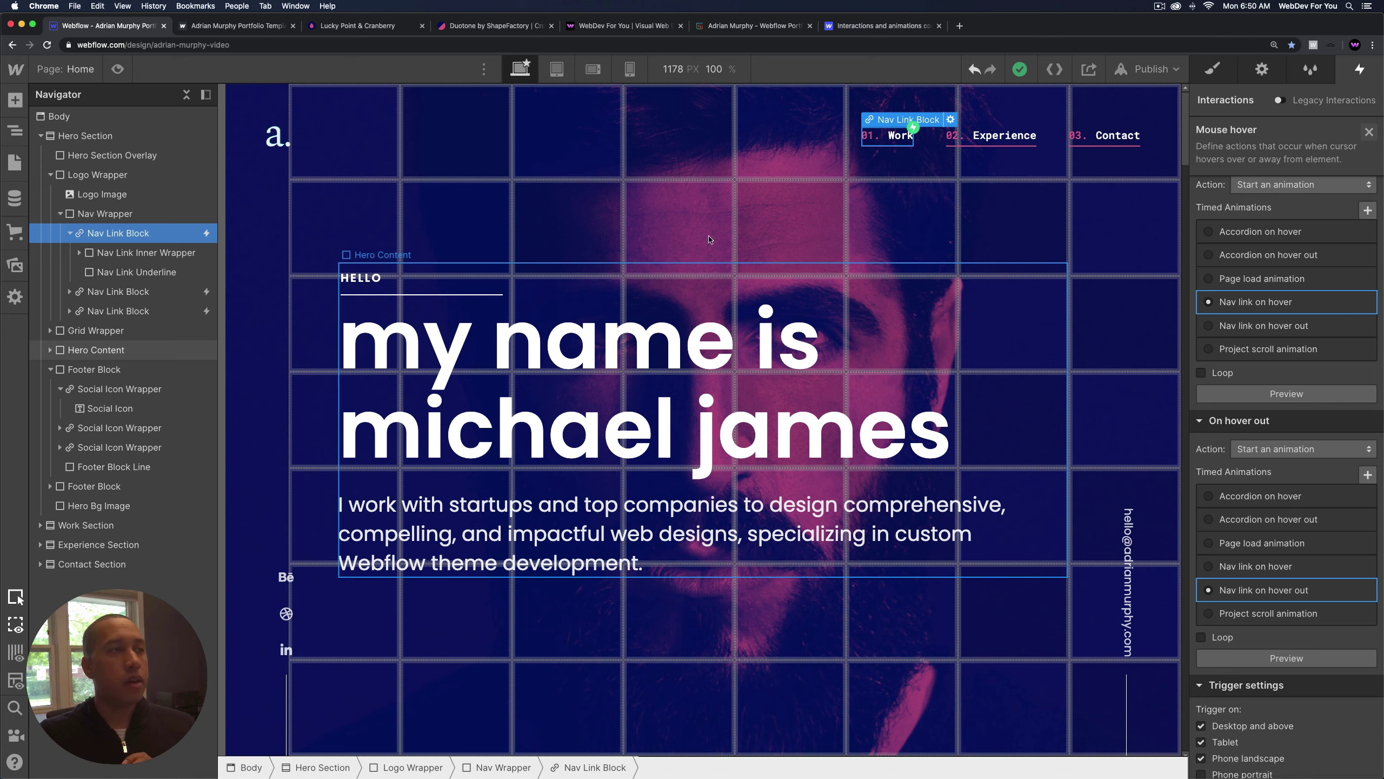
left_click(40, 136)
left_click(71, 156)
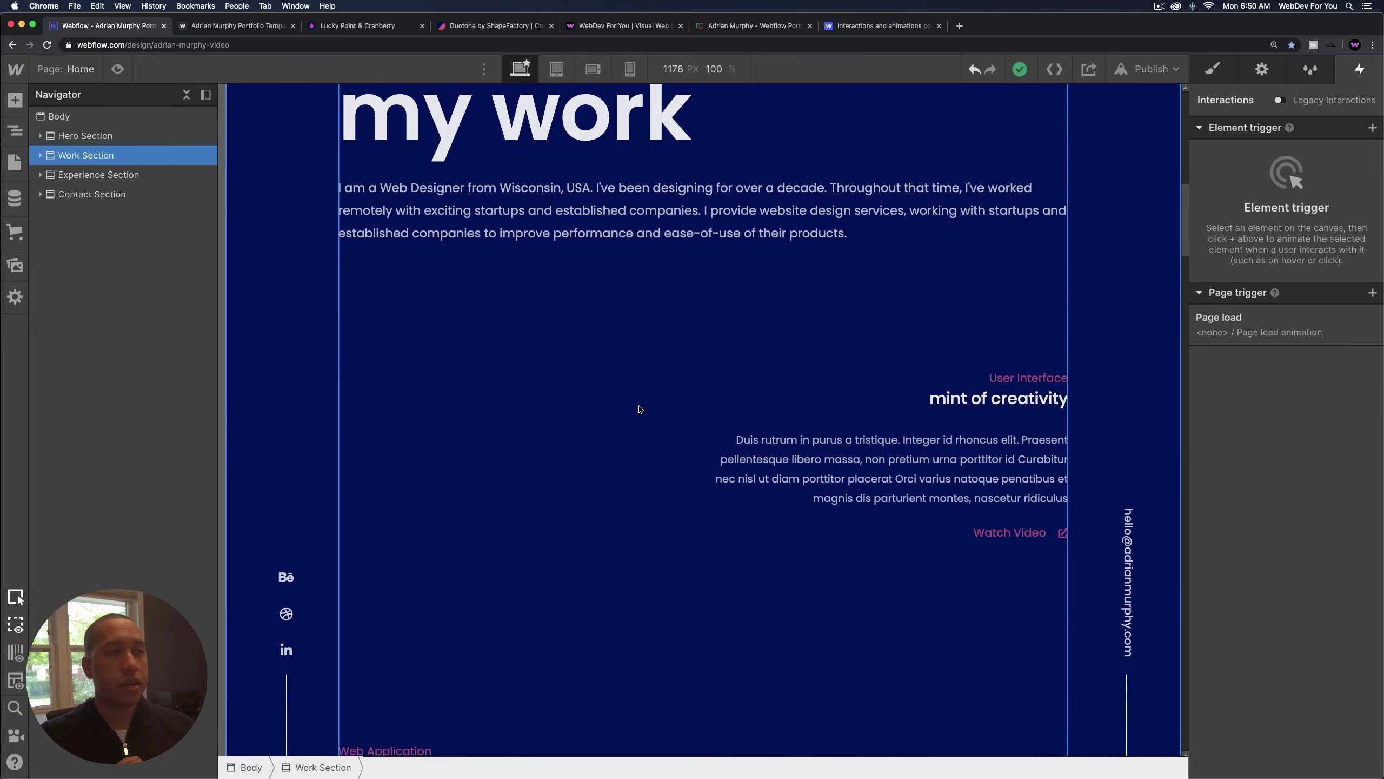
Expand Work Section and Work Content Wrapper, and select the first Project Wrapper.
left_click(40, 155)
left_click(50, 176)
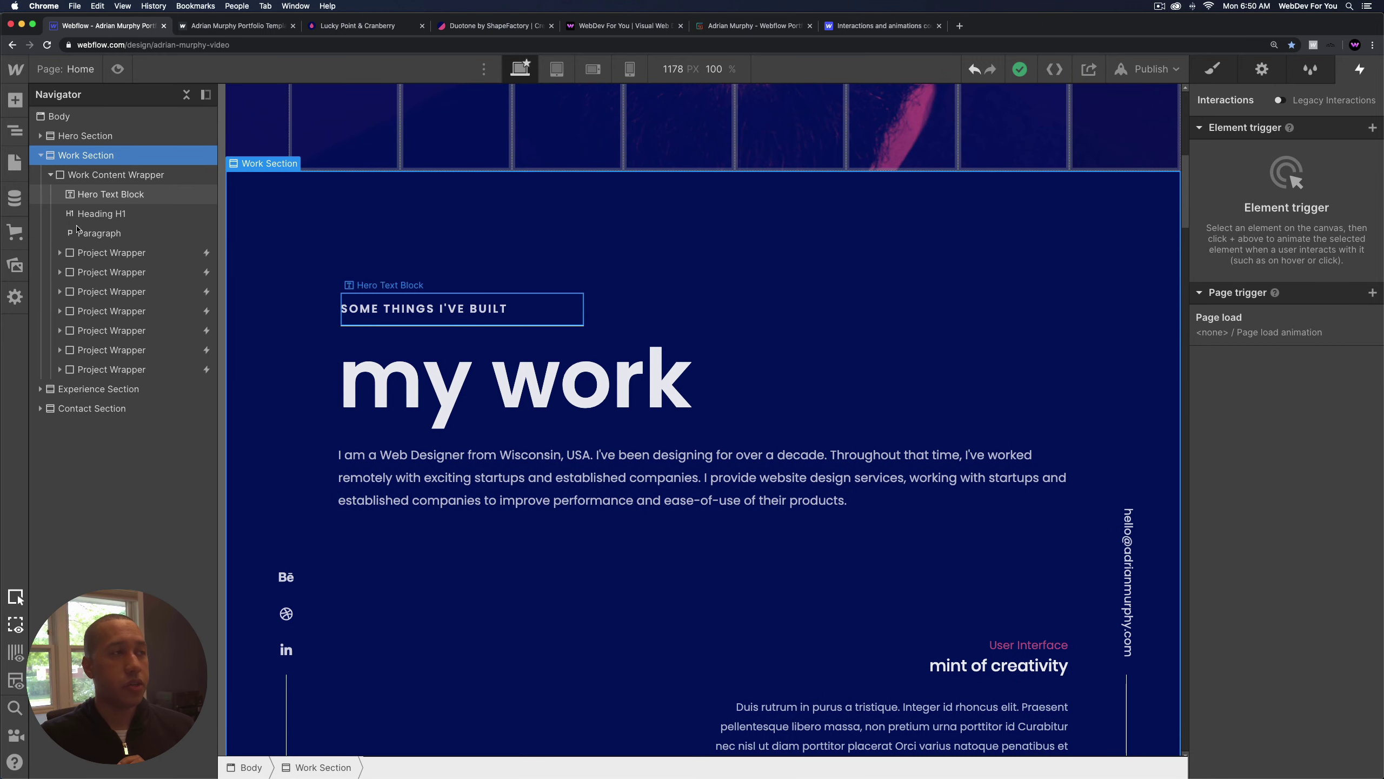
left_click(183, 254)
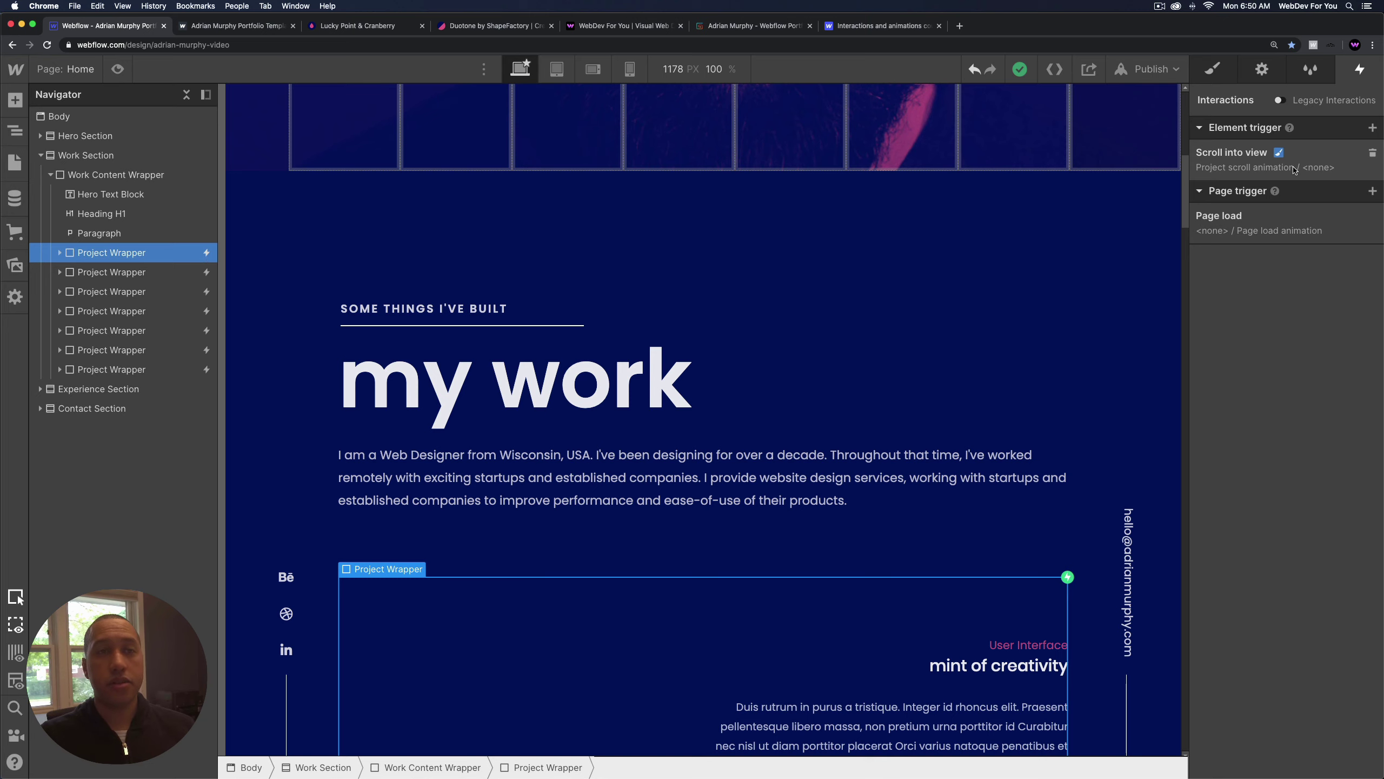
Play the Project scroll animation preview and inspect its Work Type Move action before closing it.
left_click(1272, 170)
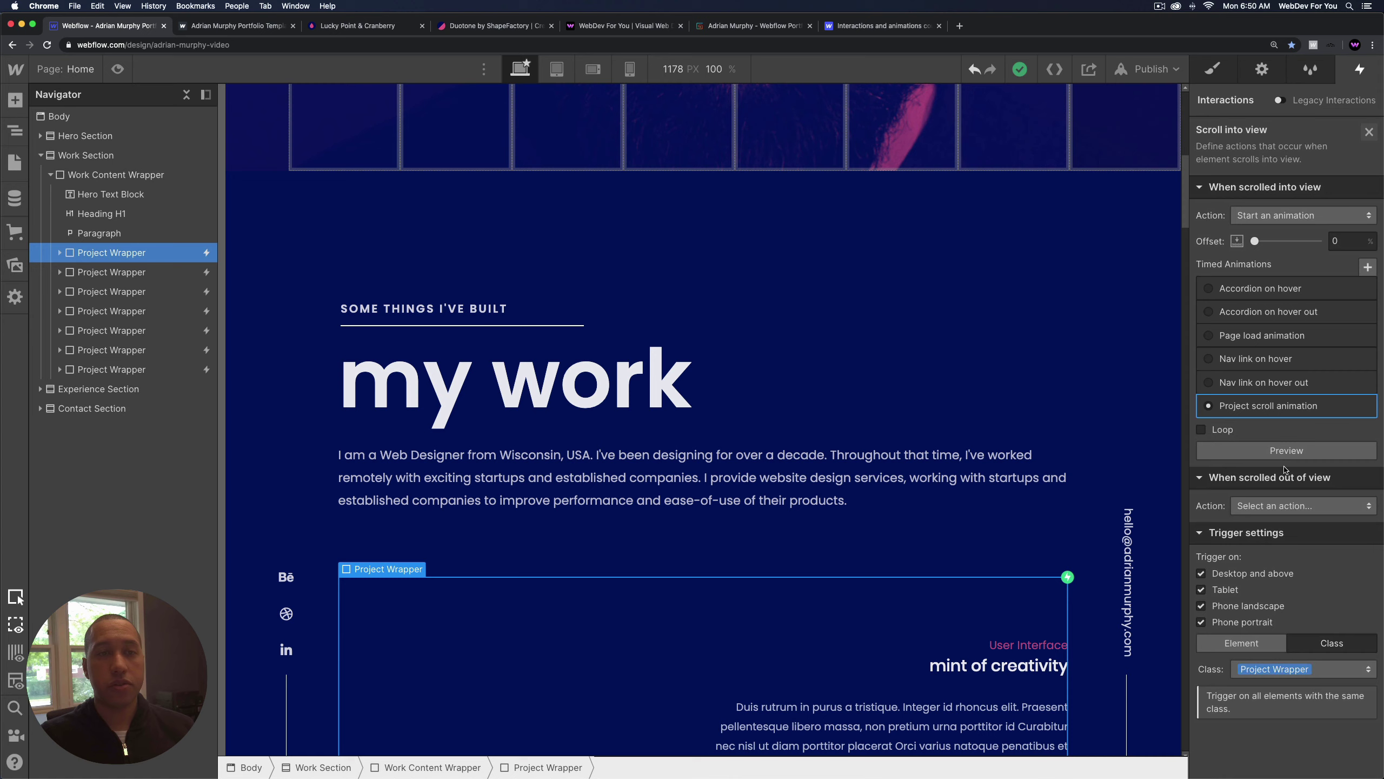
left_click(1256, 406)
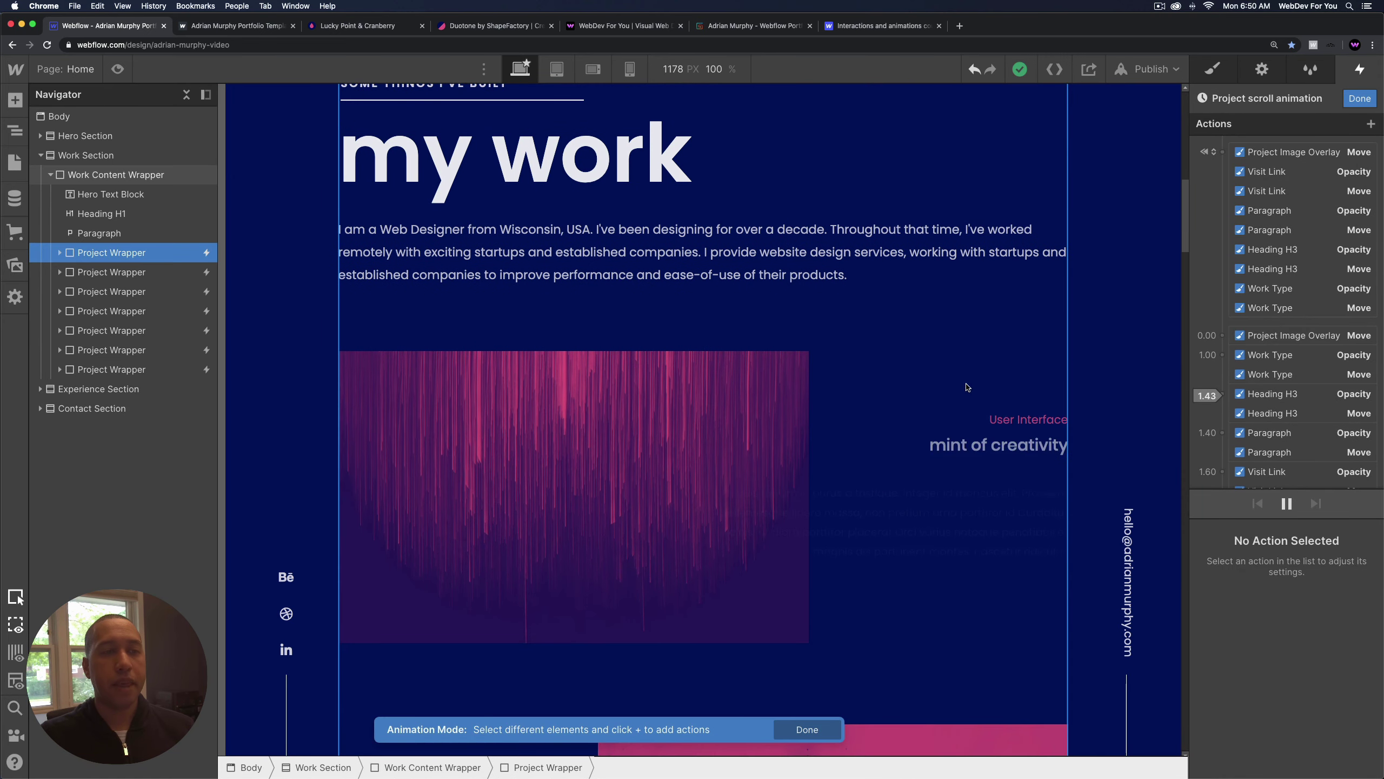
left_click(1299, 501)
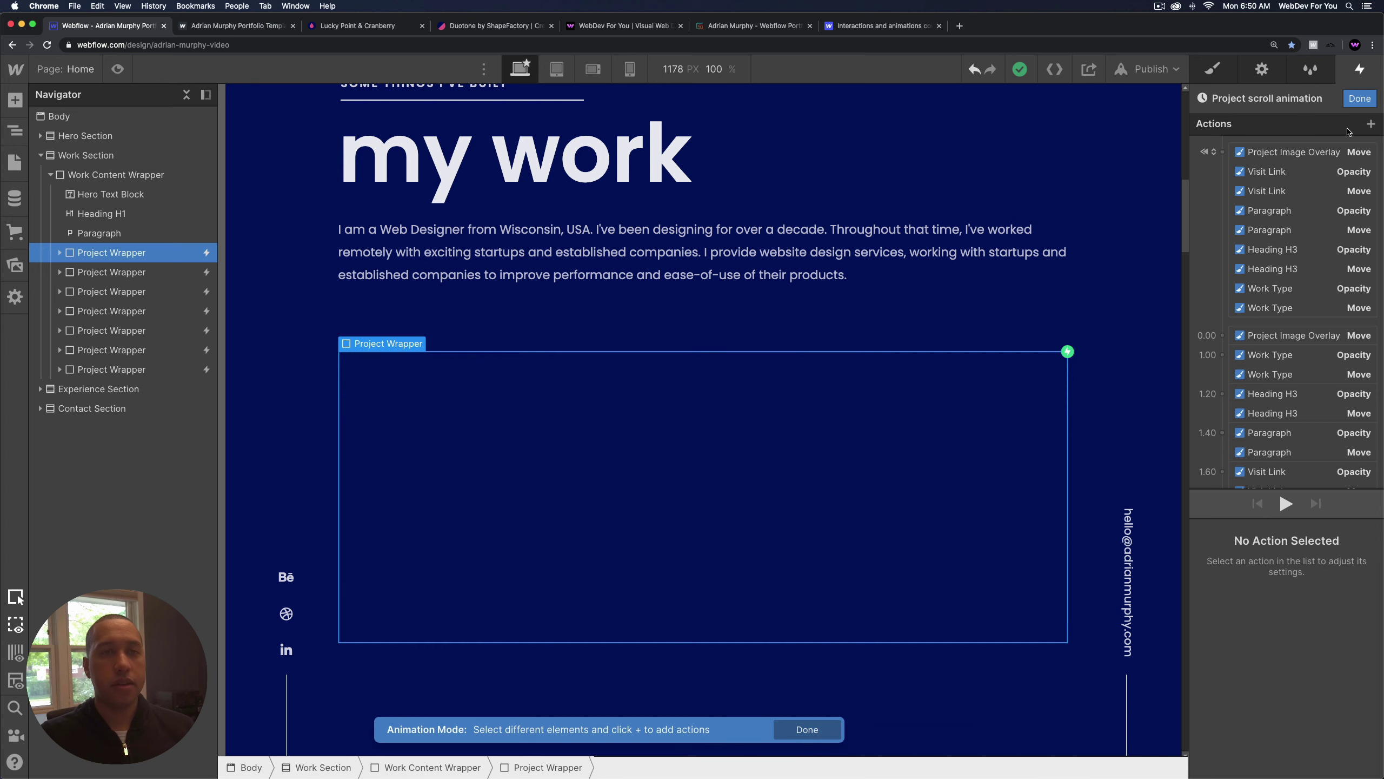
left_click(1286, 504)
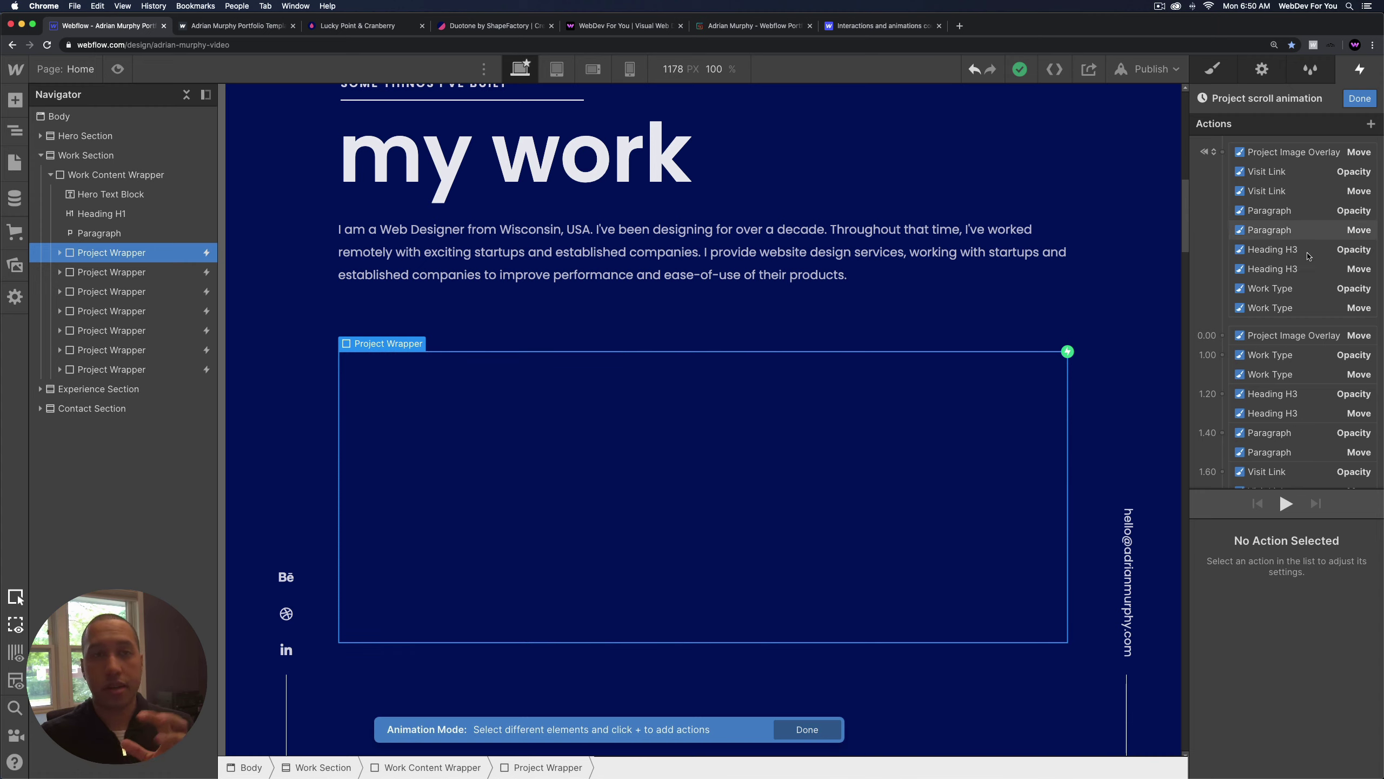
left_click(1286, 503)
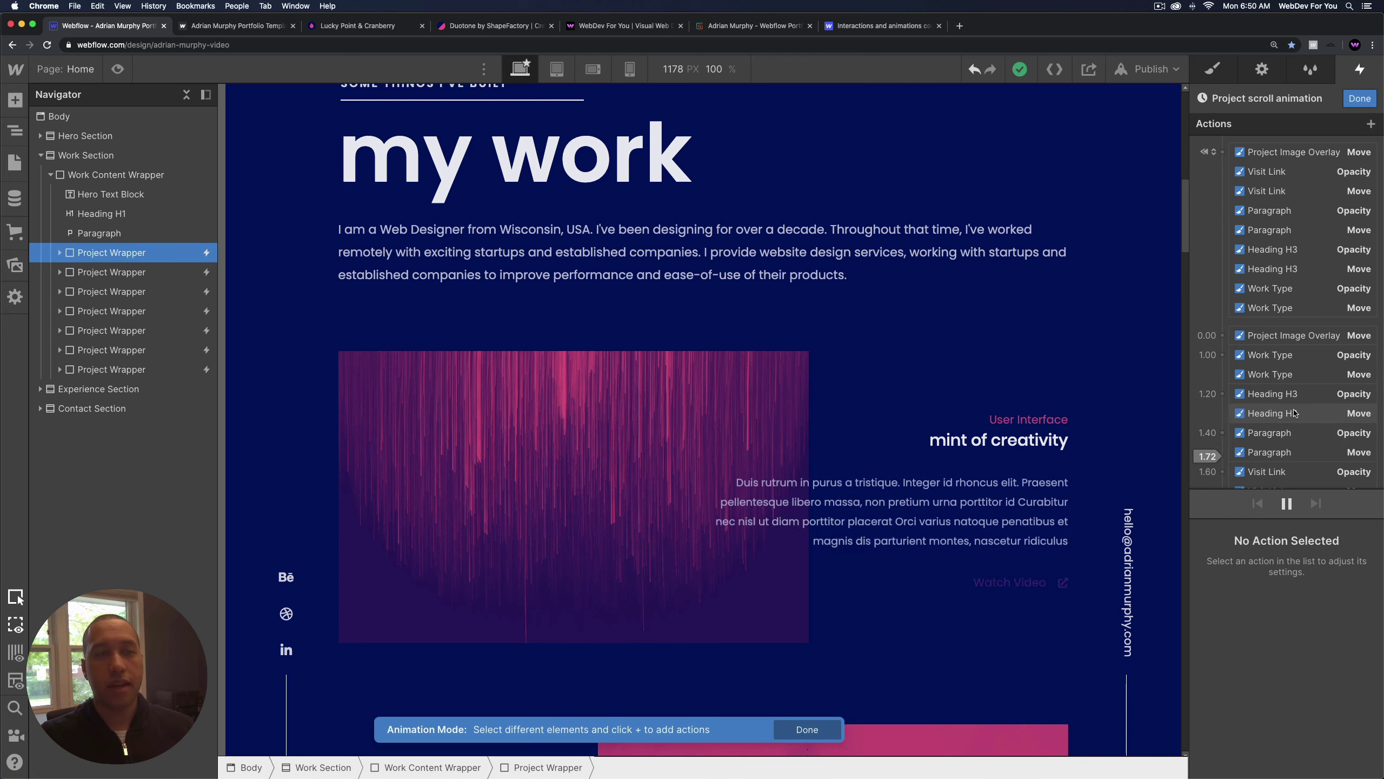
scroll(1301, 335, "down", 2)
left_click(1301, 332)
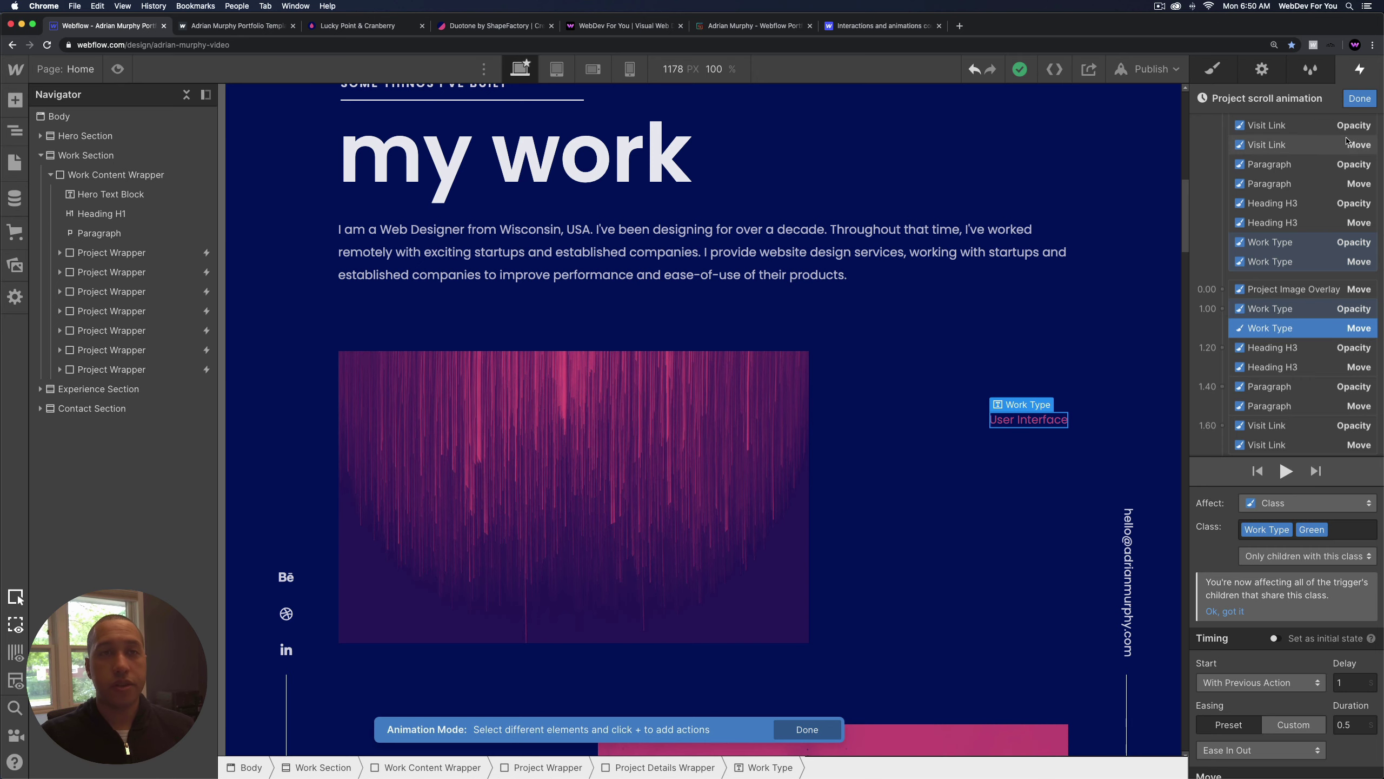
left_click(1360, 100)
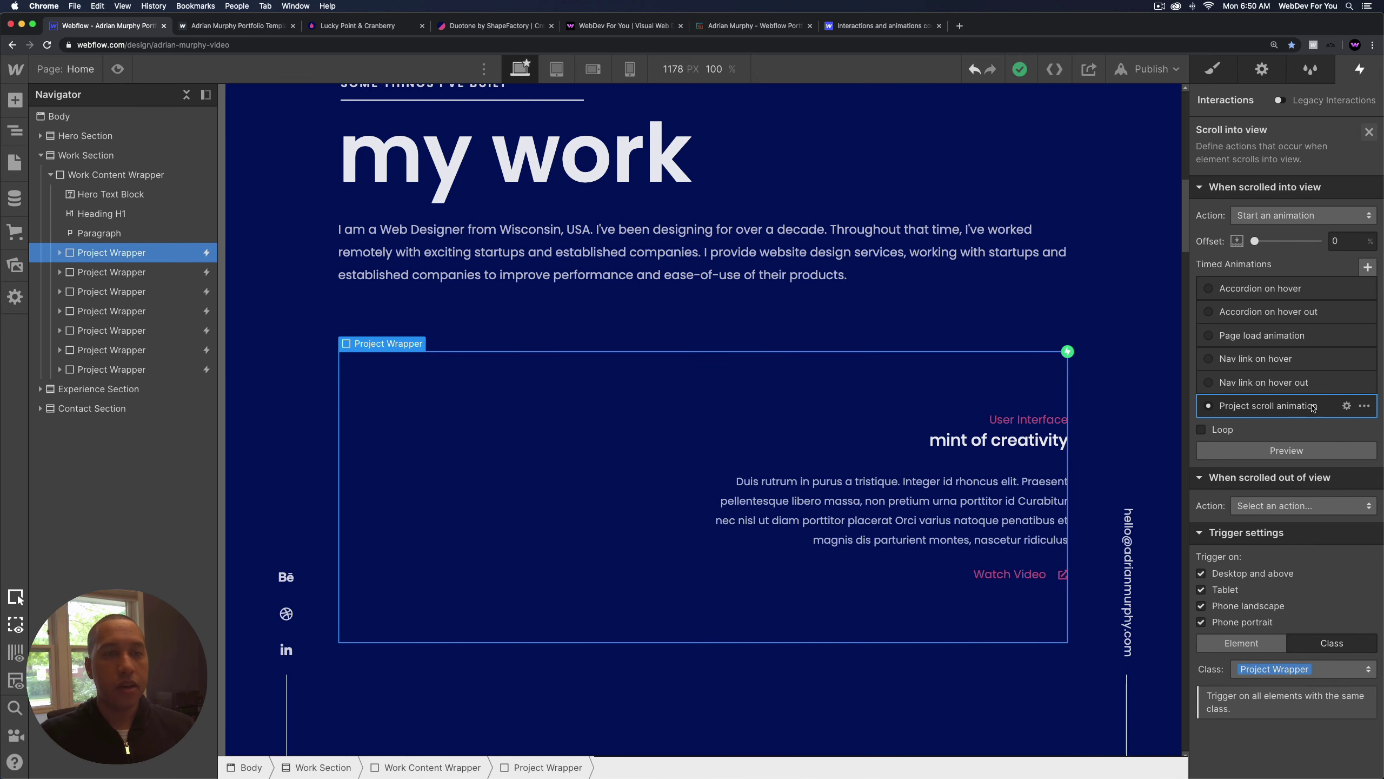
scroll(716, 443, "down", 2)
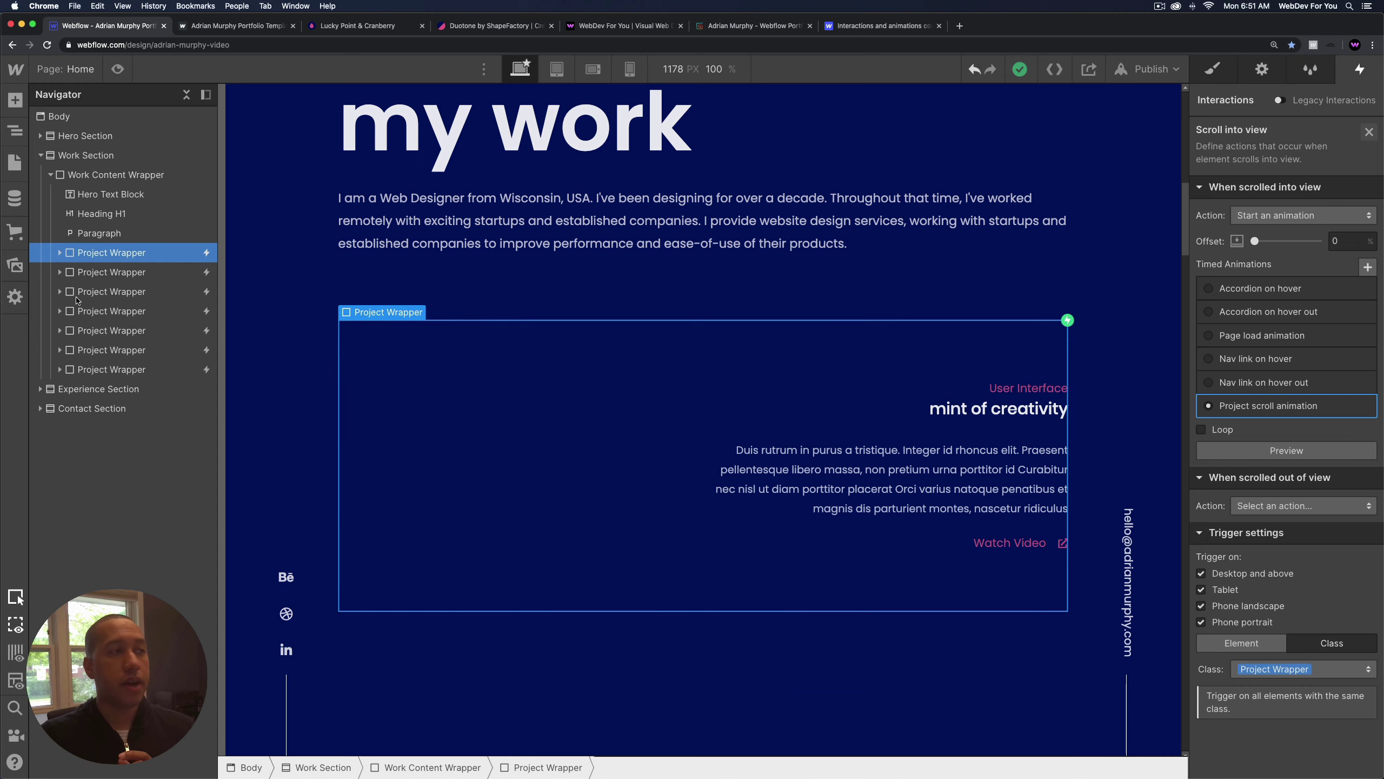
Expand Experience Section and Experience Content Wrapper, and select the first Accordion Wrapper.
left_click(40, 155)
left_click(43, 176)
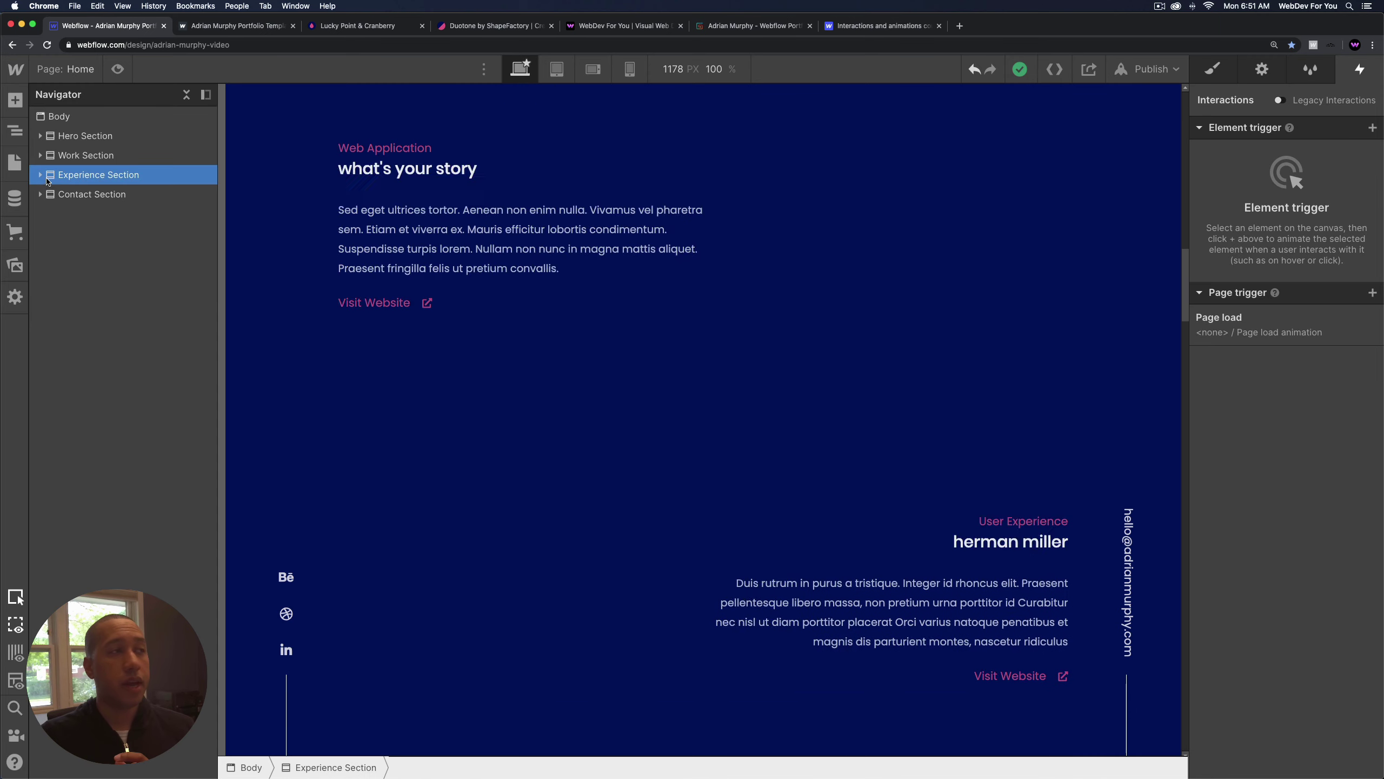
left_click(41, 175)
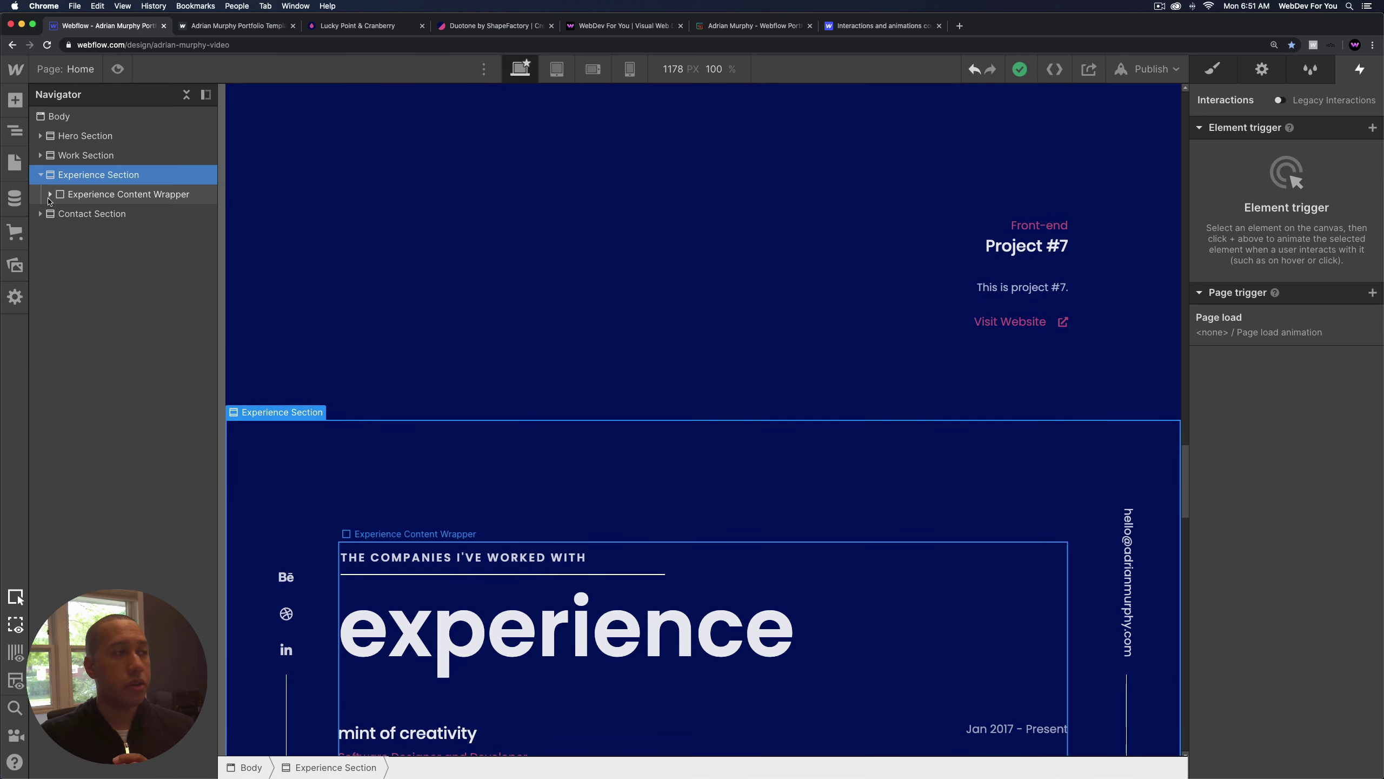
left_click(51, 194)
left_click(115, 252)
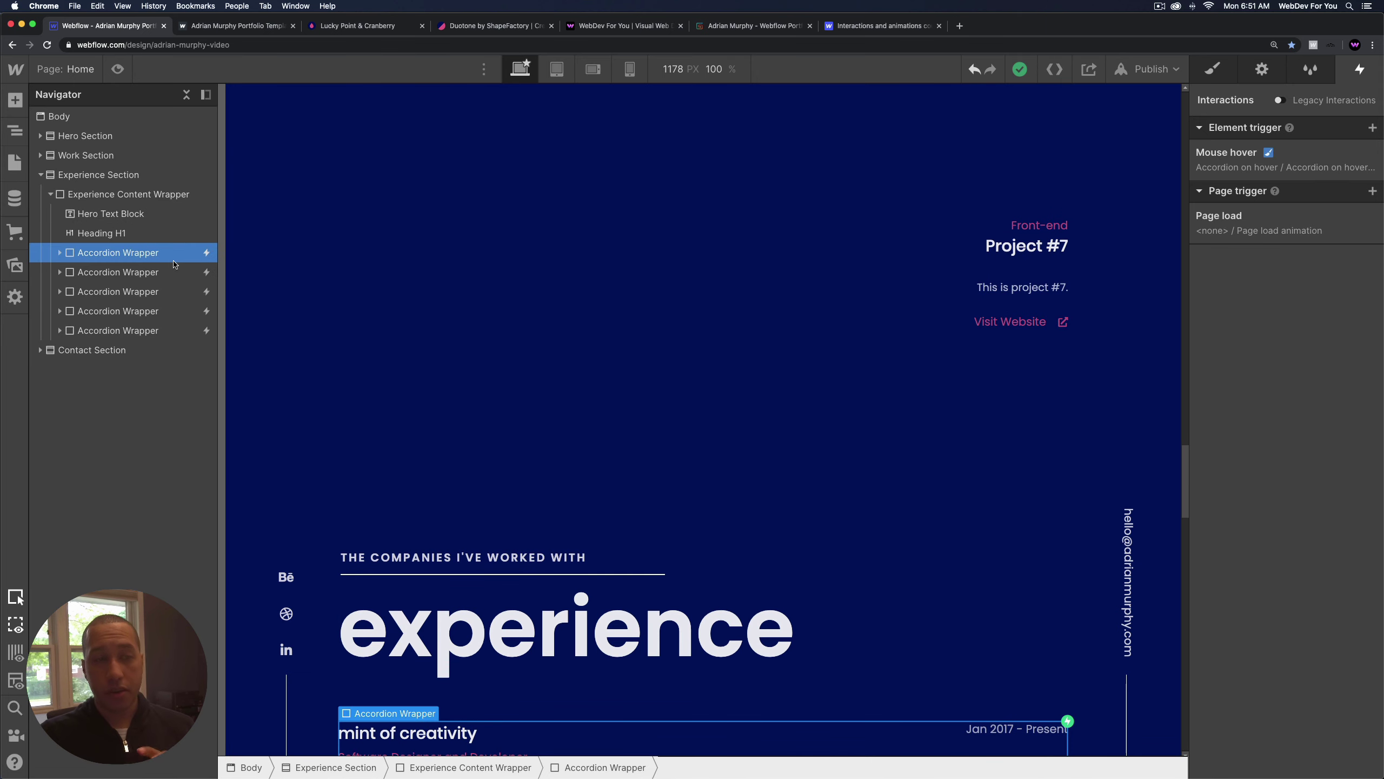
scroll(873, 518, "down", 3)
scroll(924, 567, "down", 4)
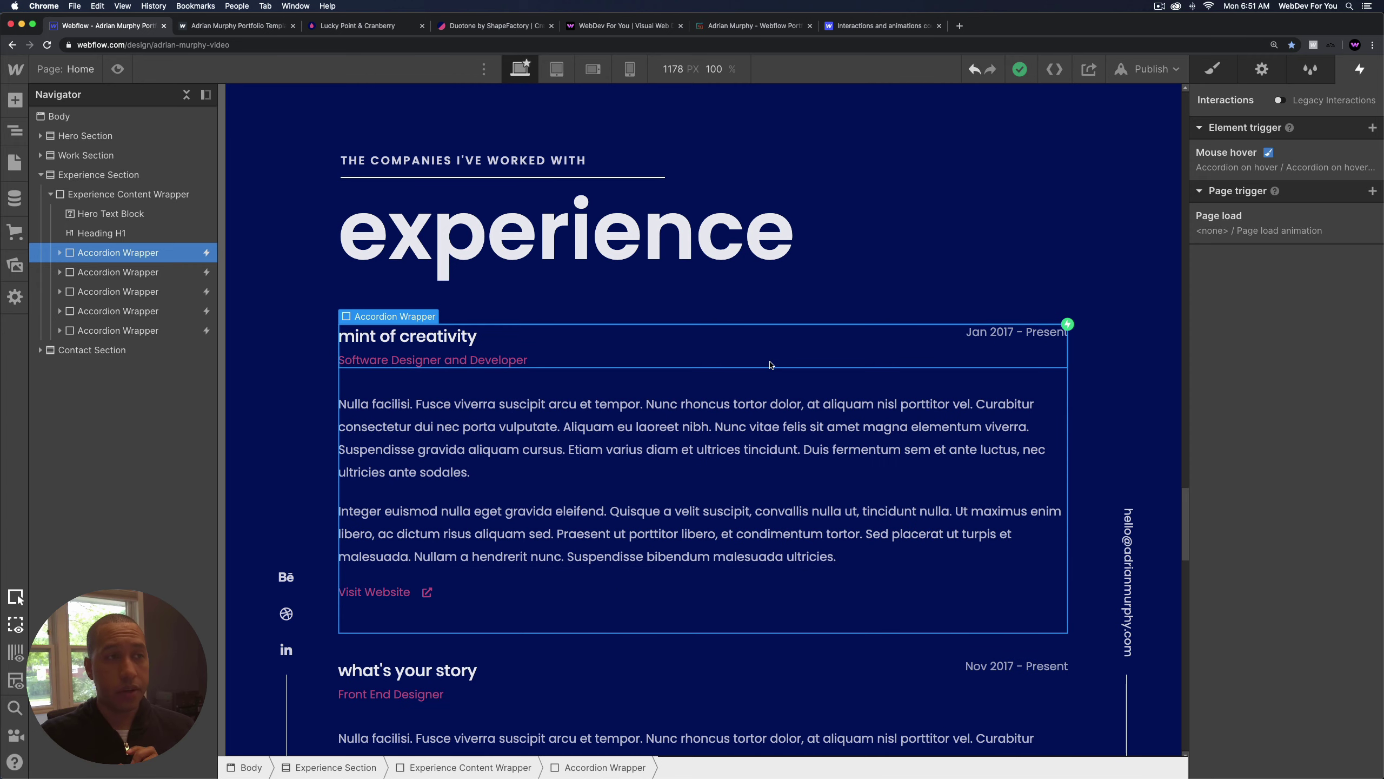
Open the Mouse hover trigger and play the Accordion on hover timeline several times.
left_click(1286, 173)
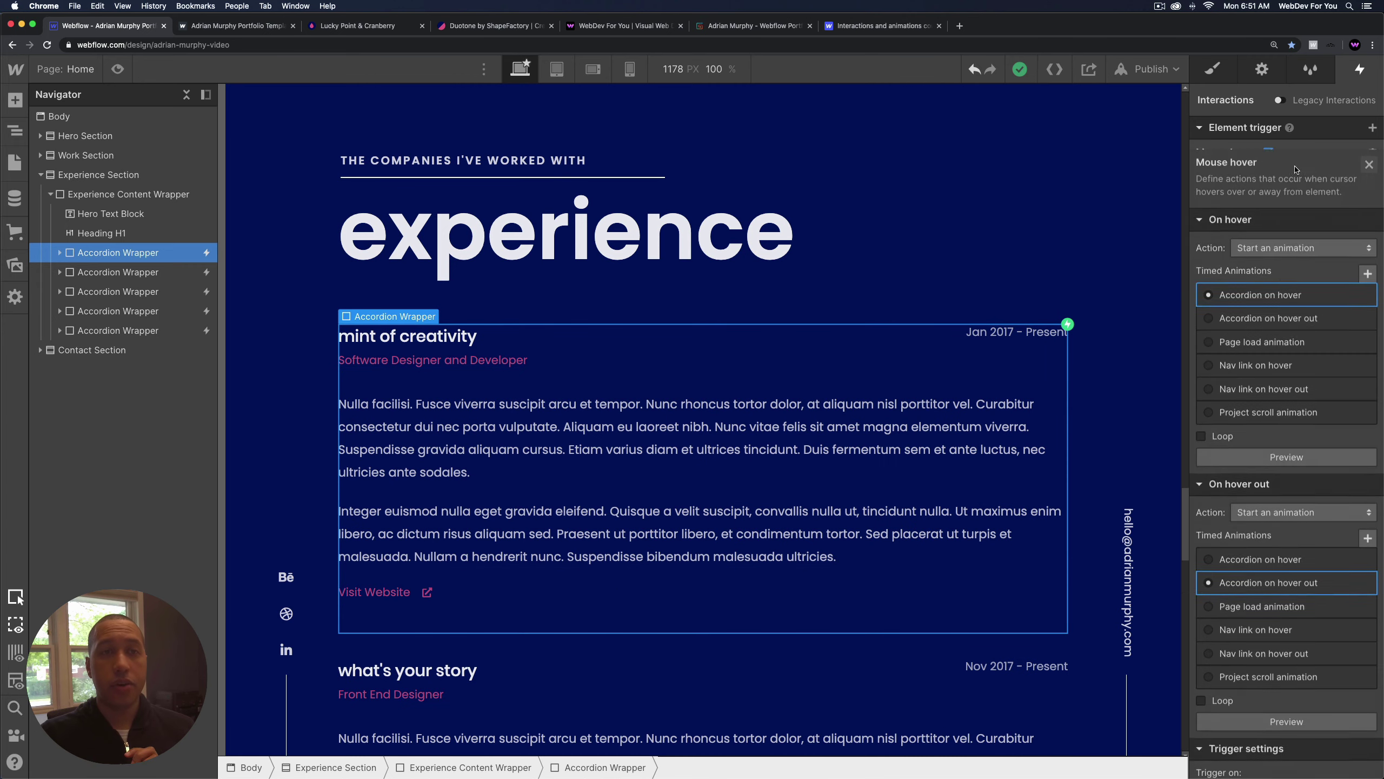
scroll(1302, 388, "down", 1)
left_click(1302, 388)
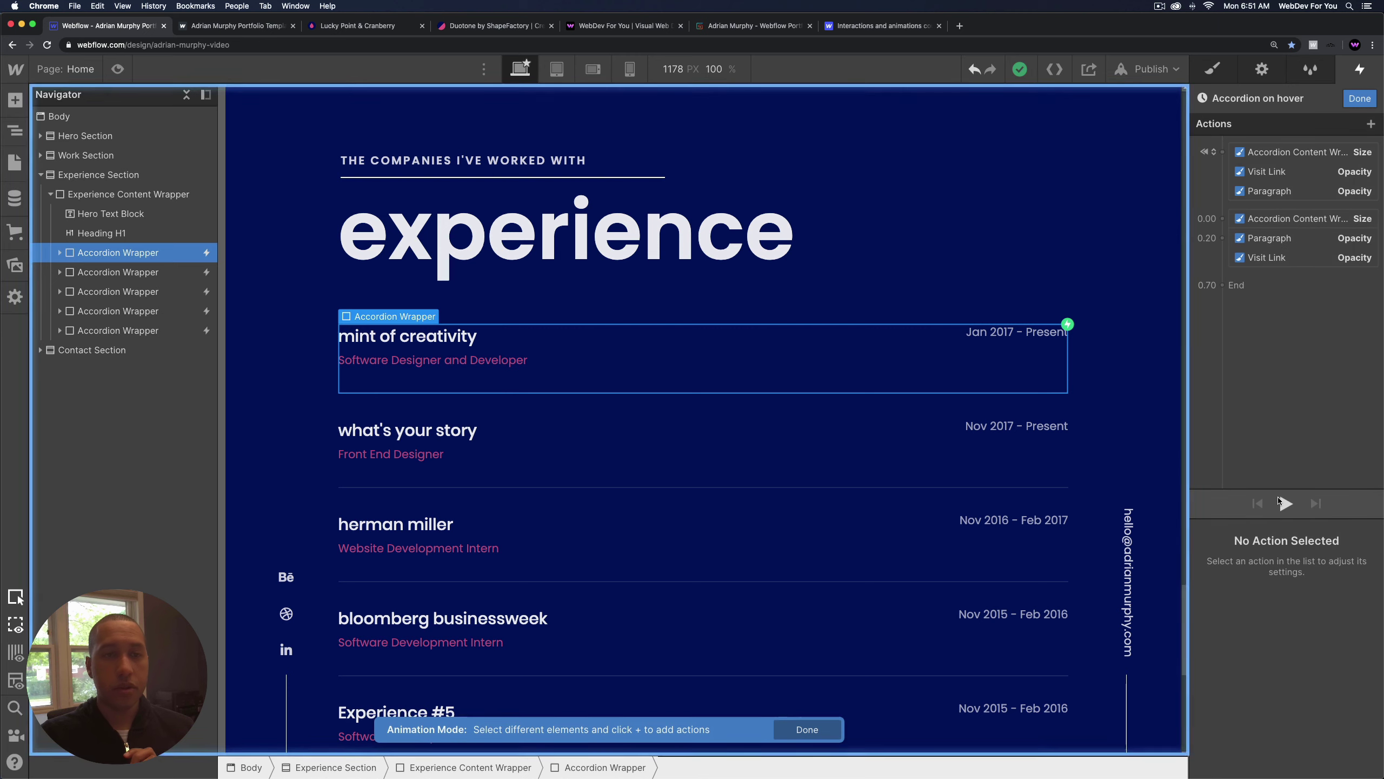
left_click(1286, 503)
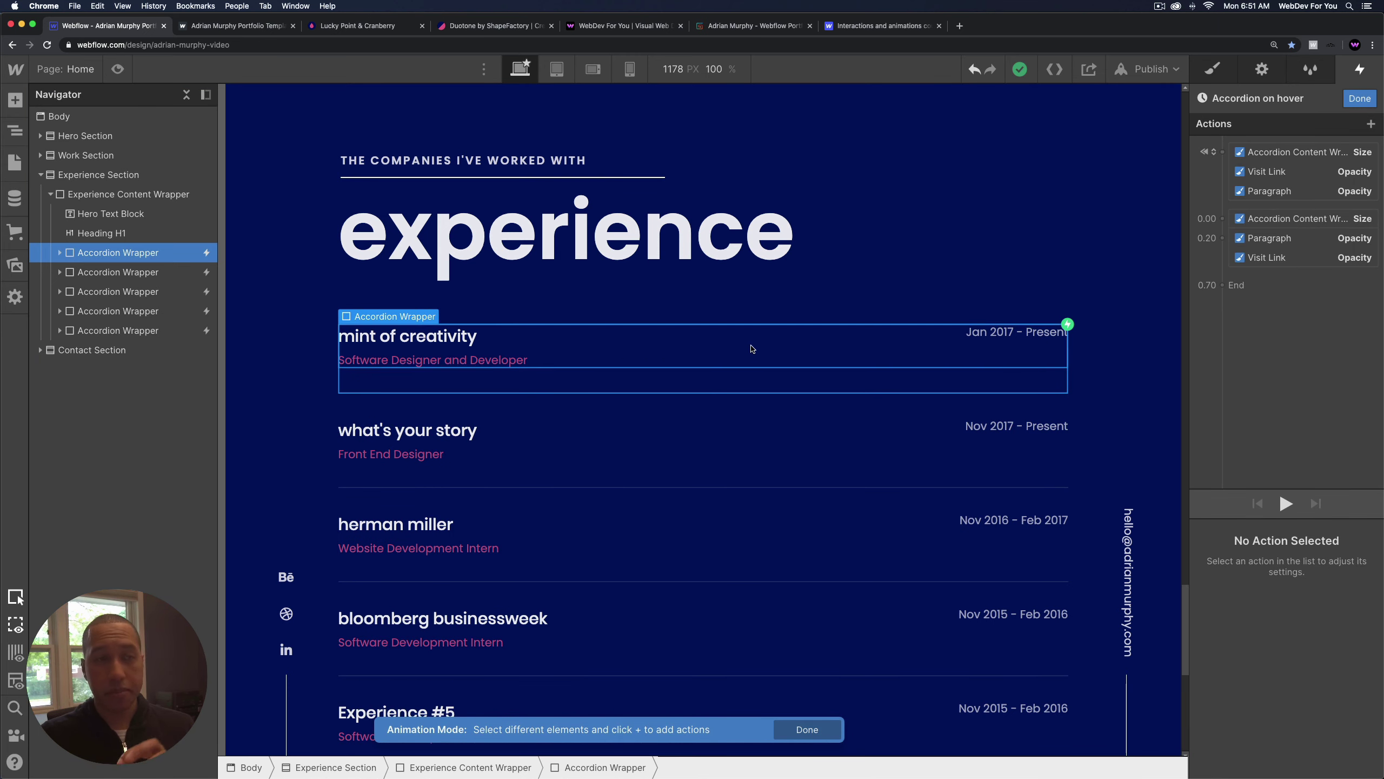
left_click(1287, 503)
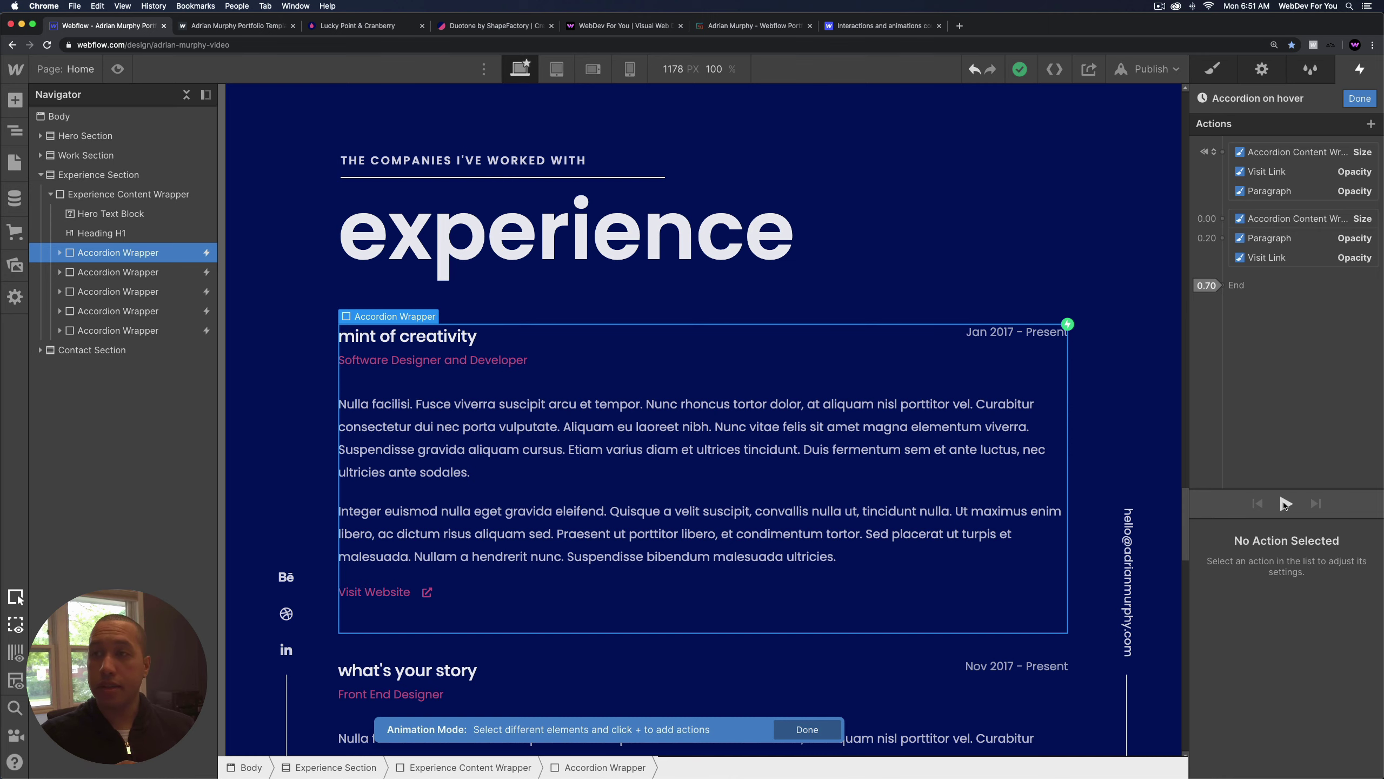
left_click(1286, 503)
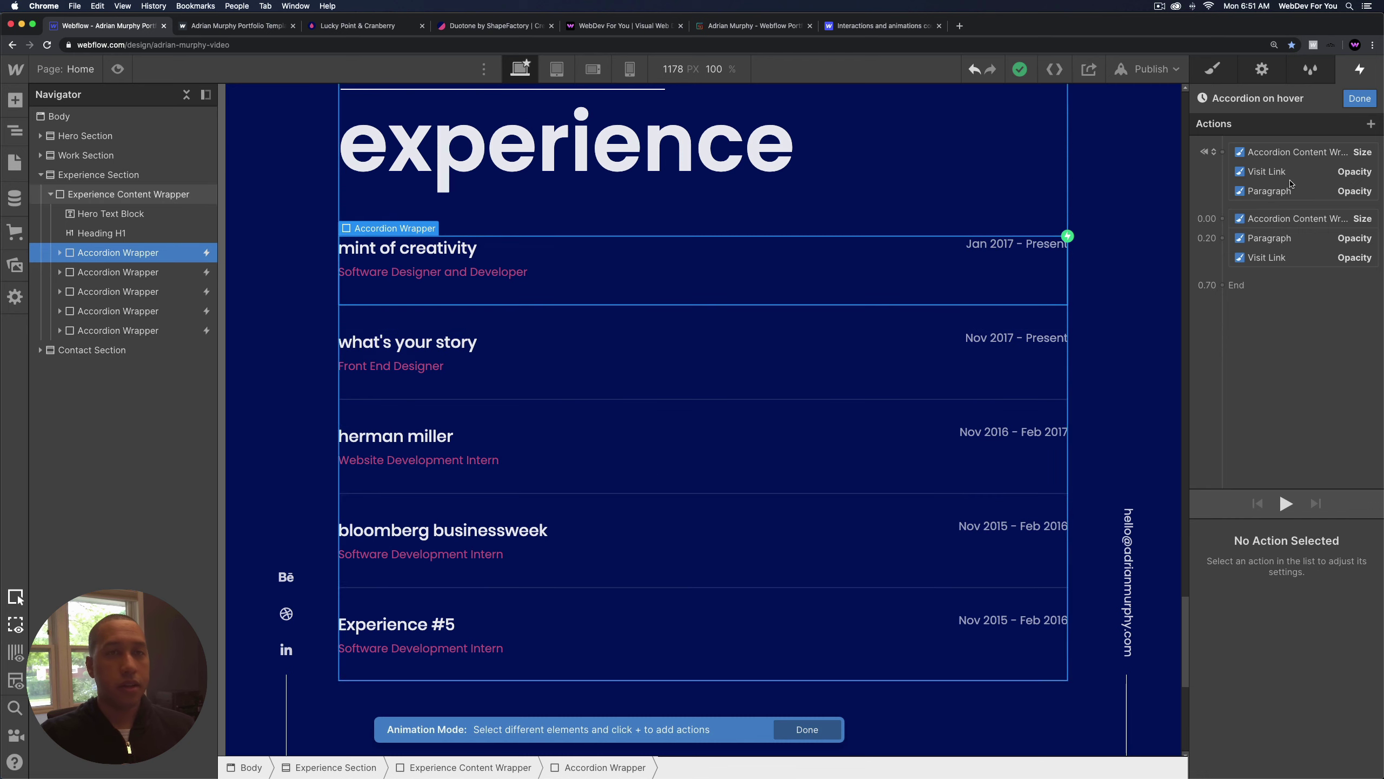
left_click(1360, 99)
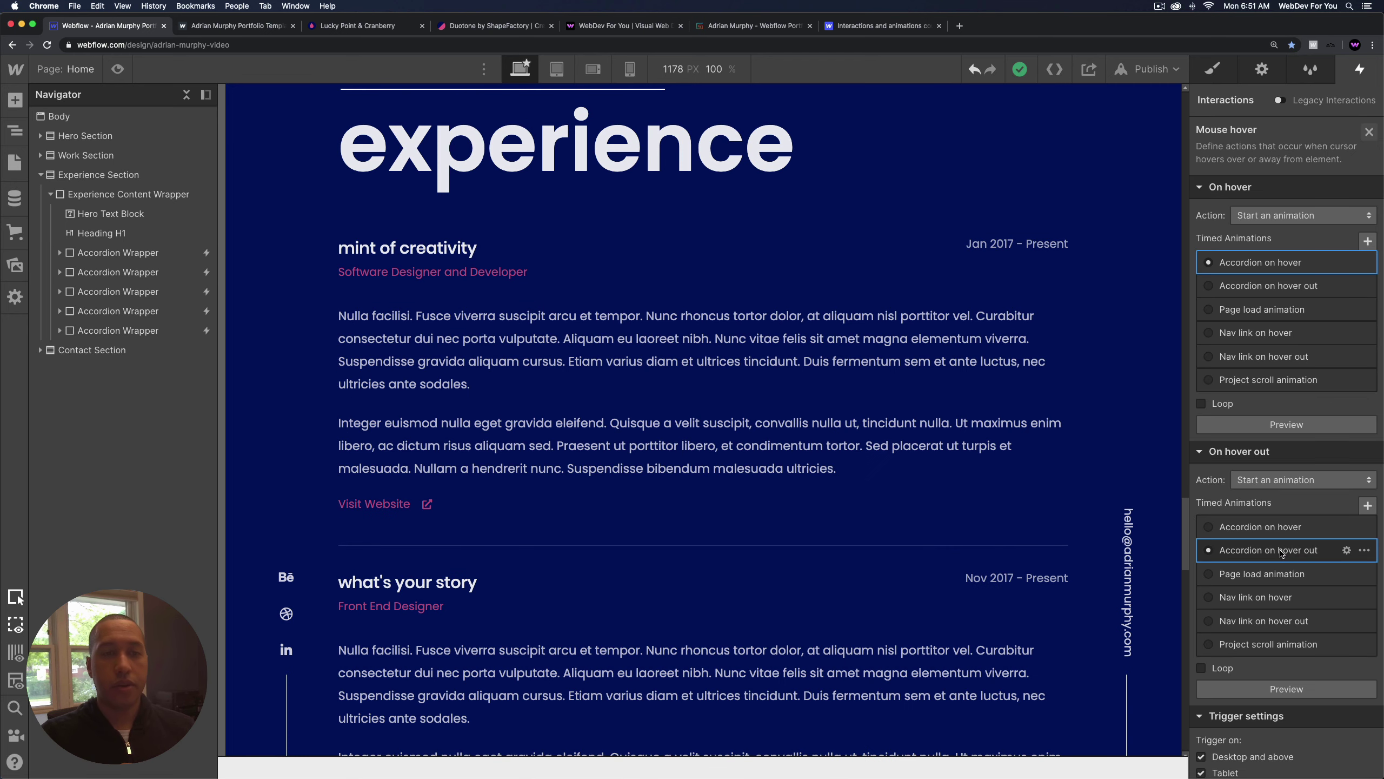
Review the Accordion on hover out timeline, test accordions in preview, then select Contact Section.
left_click(1281, 550)
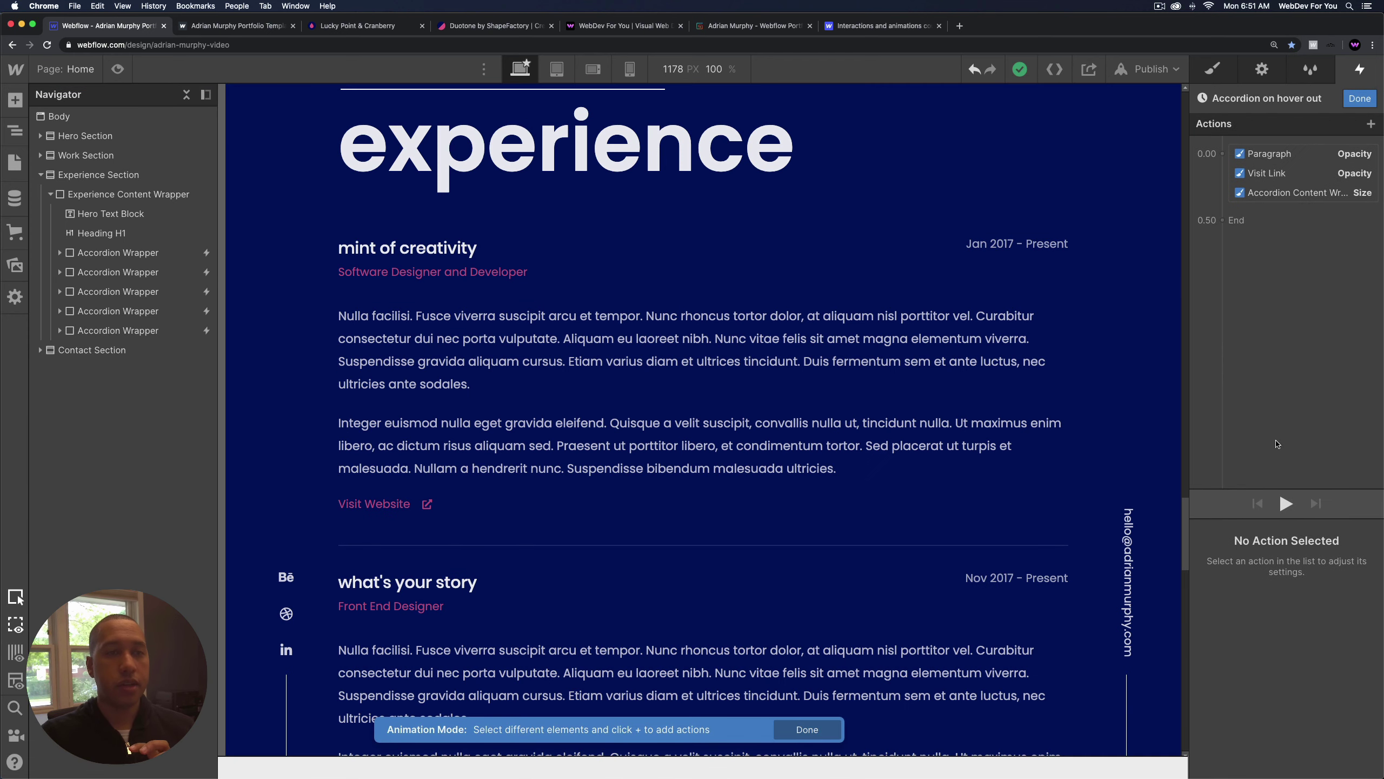
left_click(1358, 99)
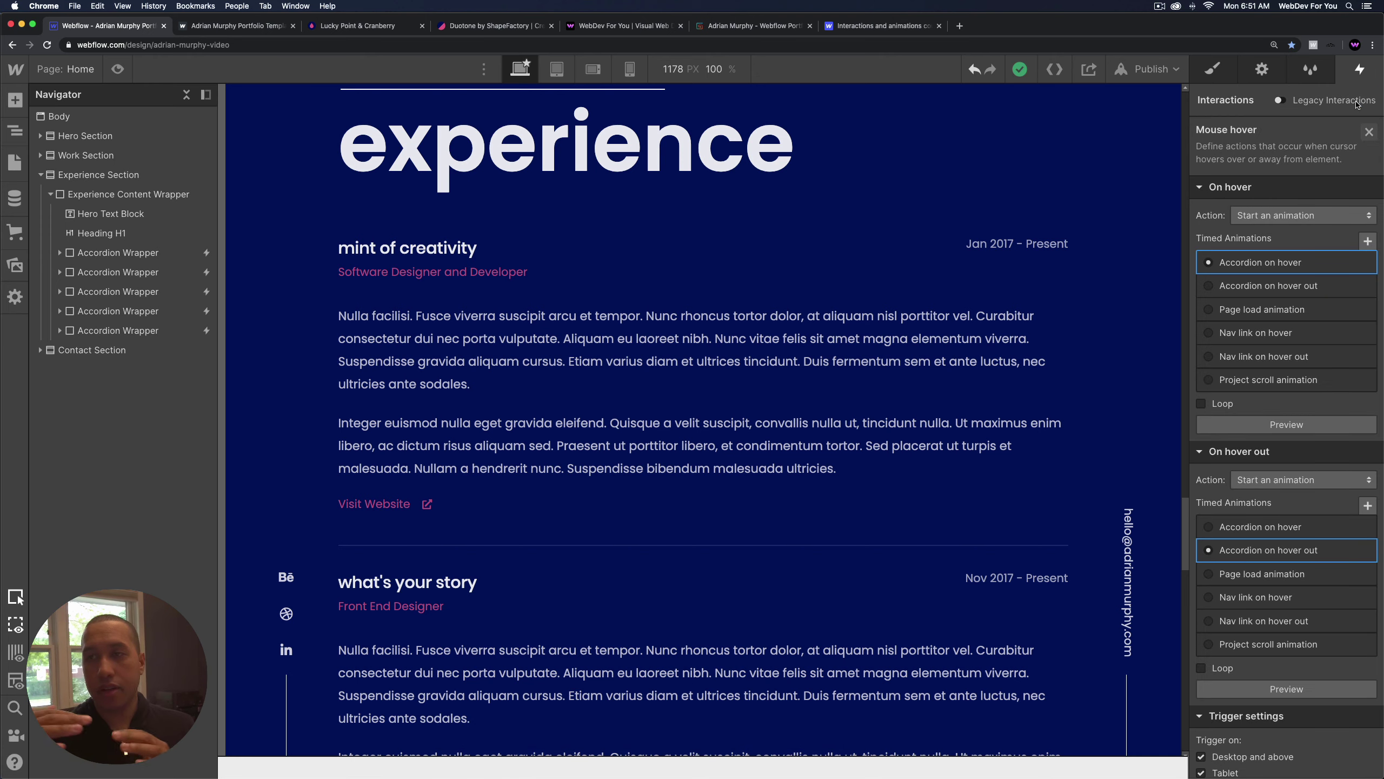
left_click(117, 68)
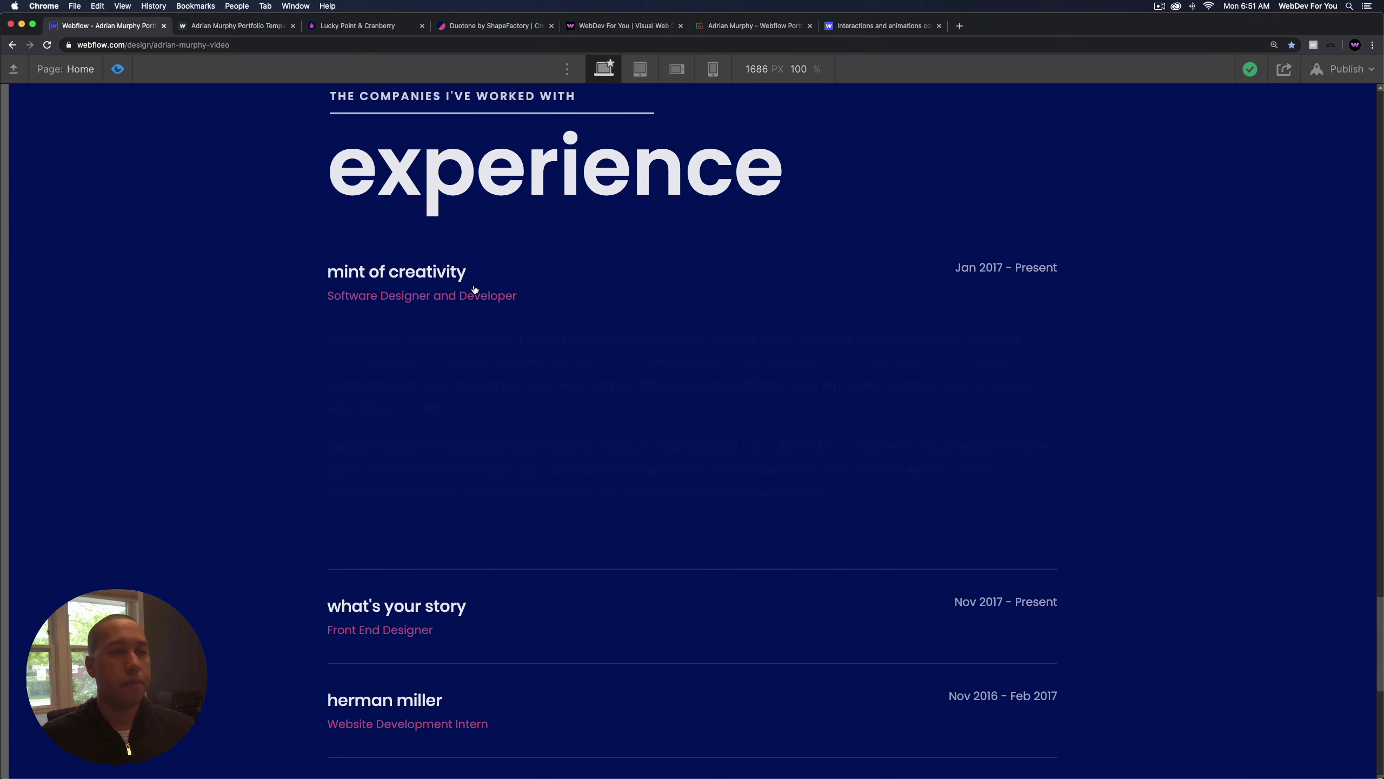
key("super+shift+p")
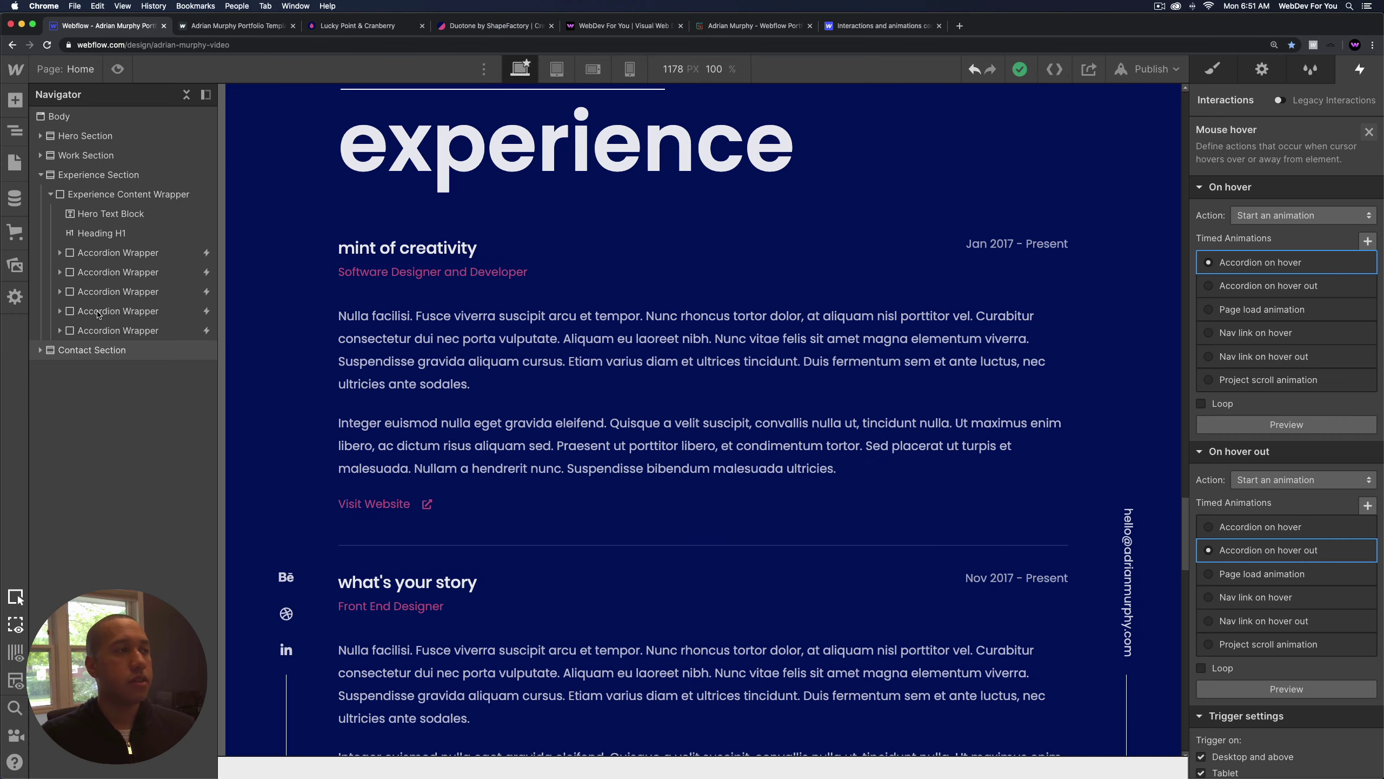
left_click(49, 201)
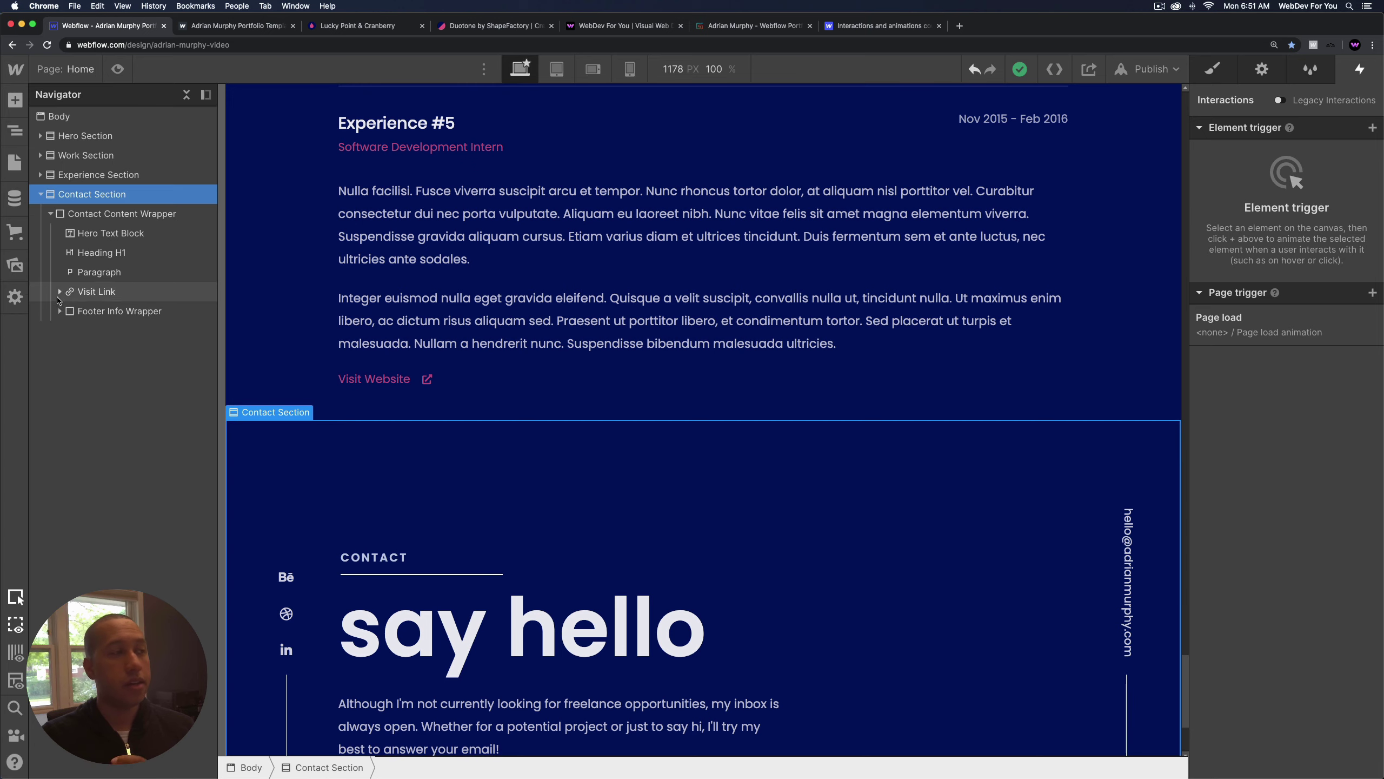
Expand Work Section and select the first Project Wrapper to see its scroll-into-view trigger.
scroll(428, 450, "down", 4)
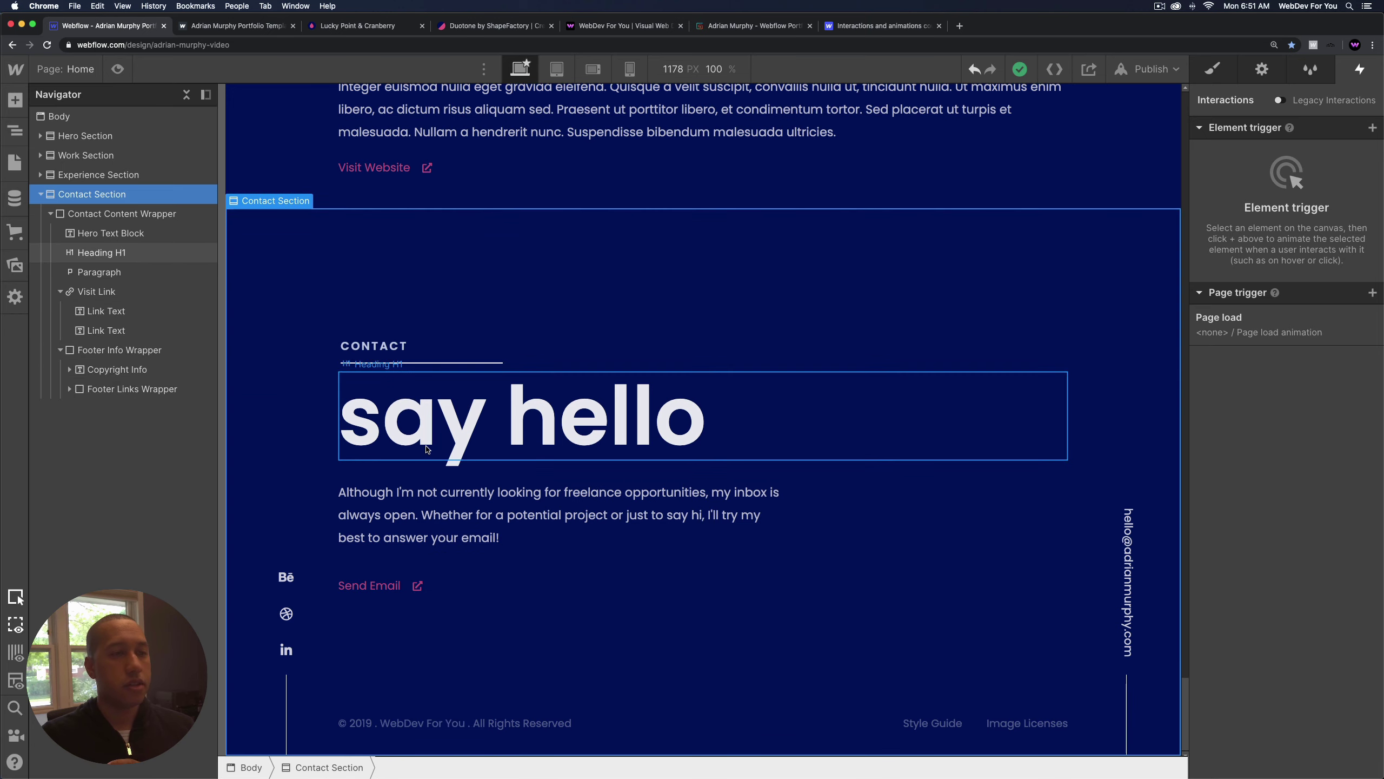
scroll(400, 526, "up", 15)
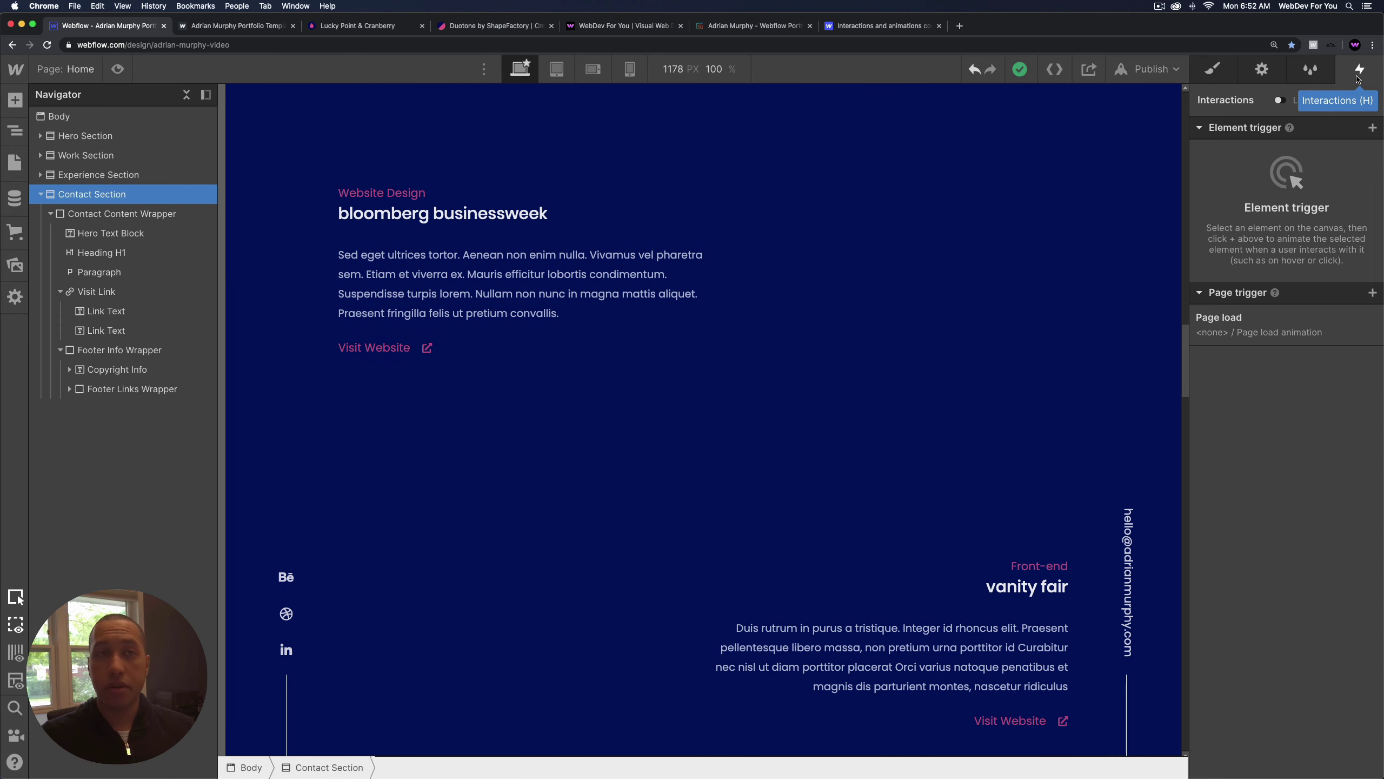
left_click(40, 154)
left_click(178, 256)
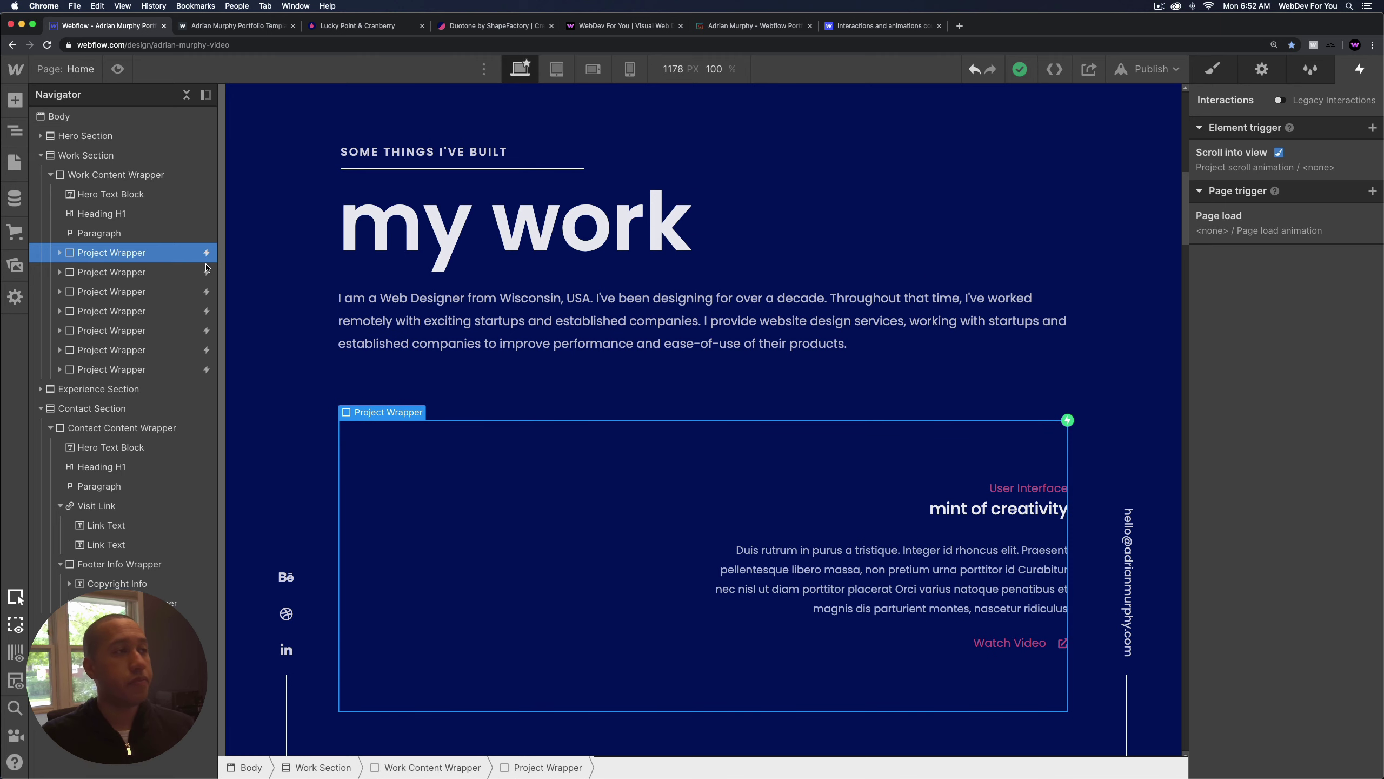
scroll(632, 431, "up", 10)
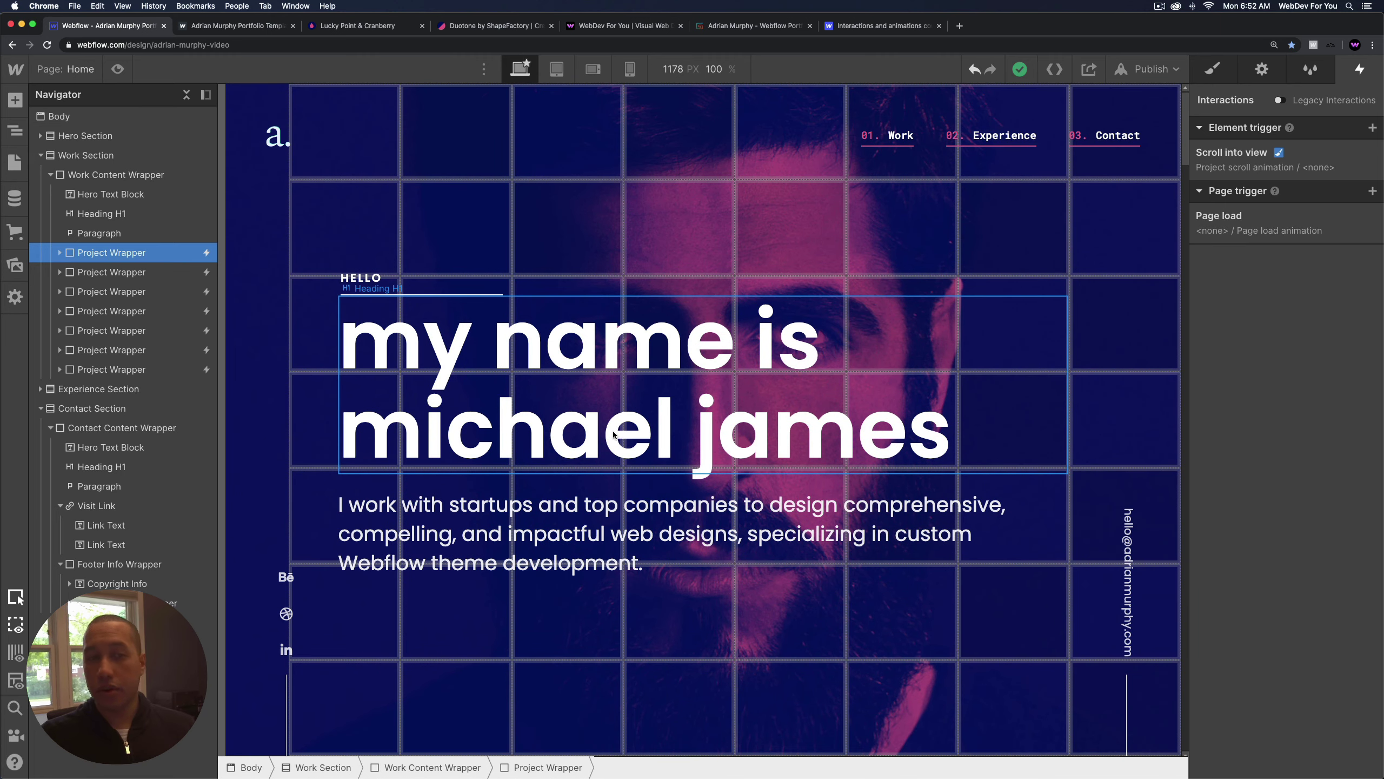
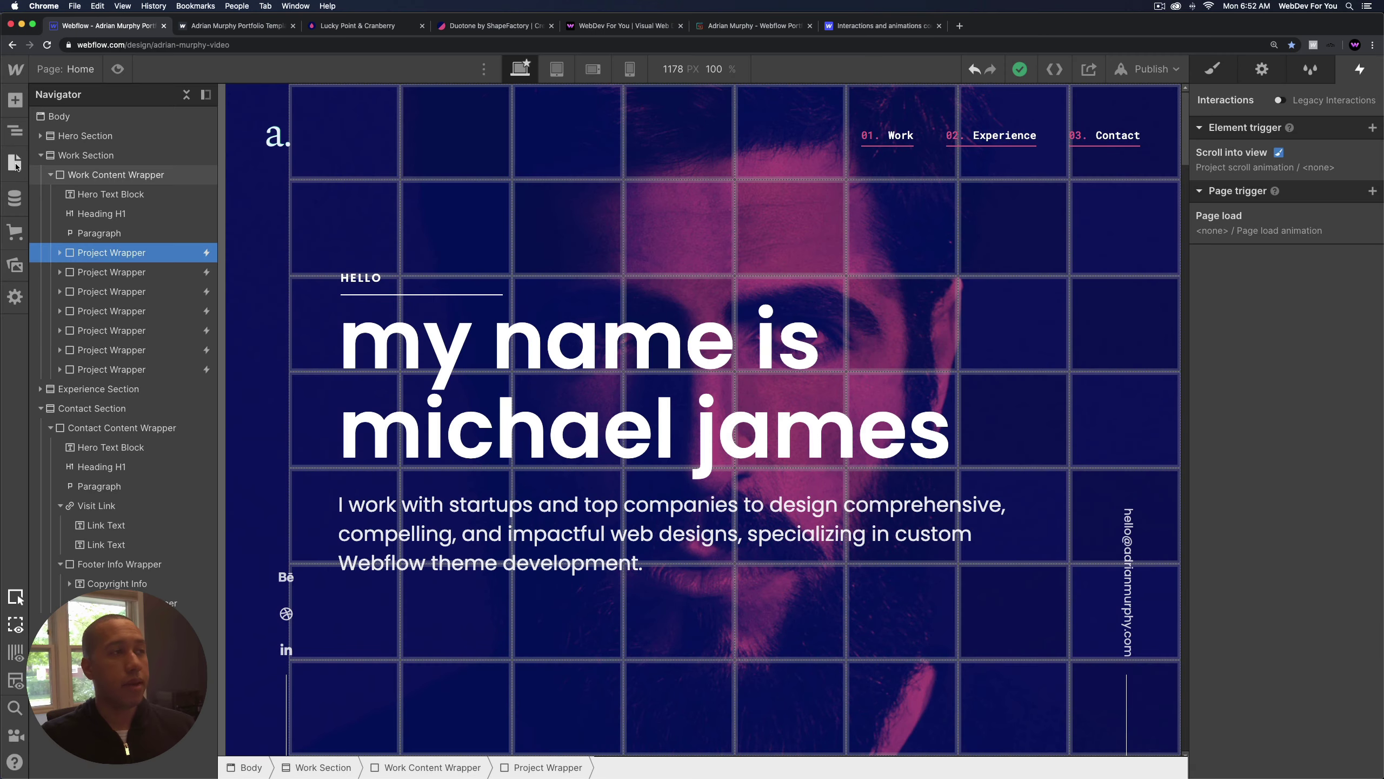
Switch to the Style Guide page and select the Heading H2 sample.
left_click(15, 162)
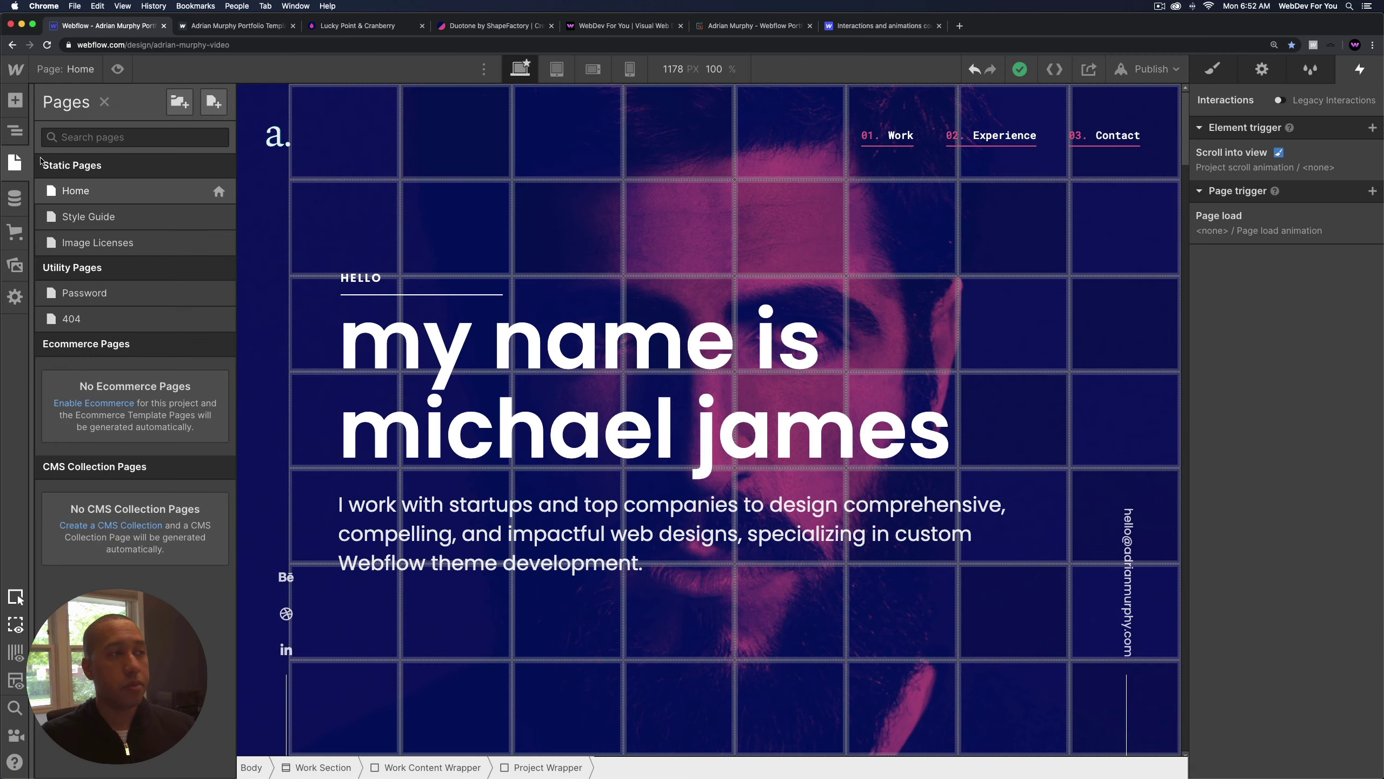
left_click(99, 220)
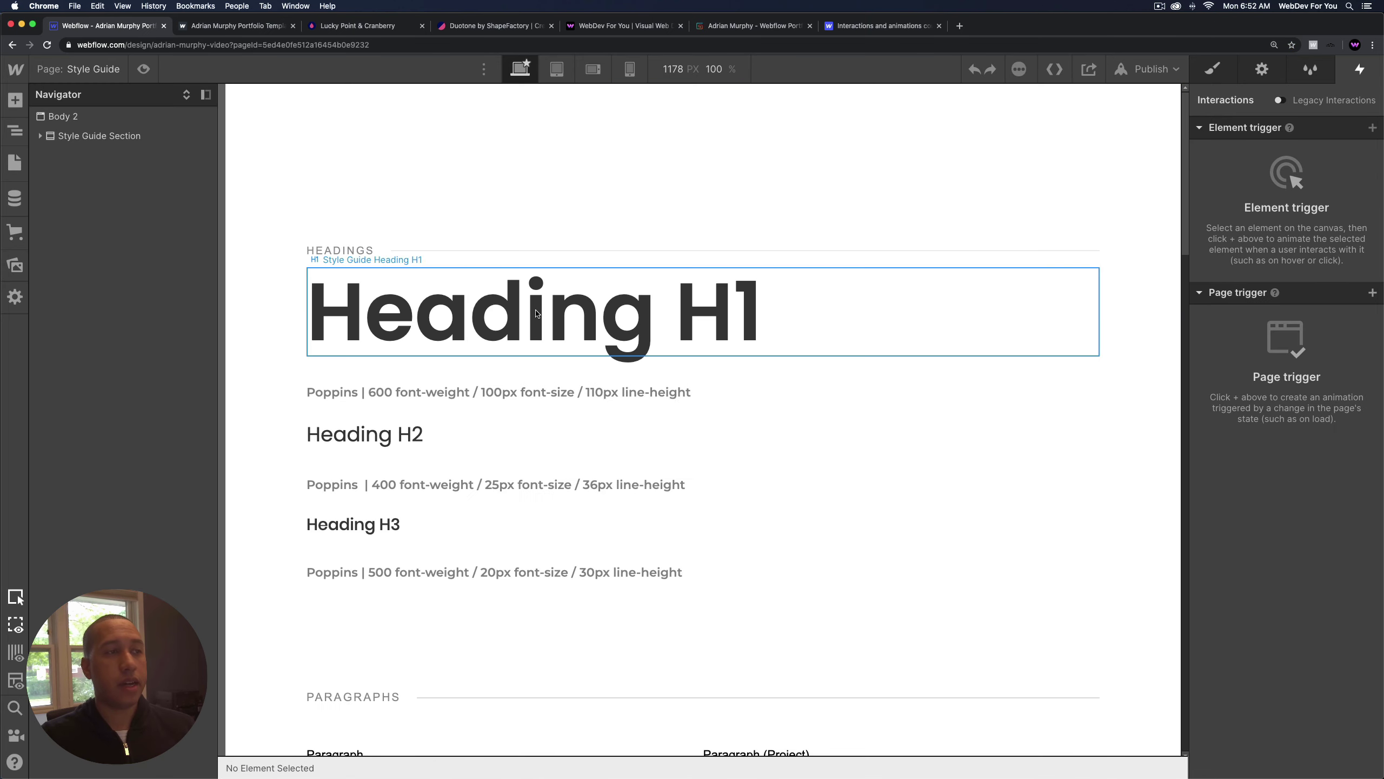
left_click(580, 412)
left_click(494, 418)
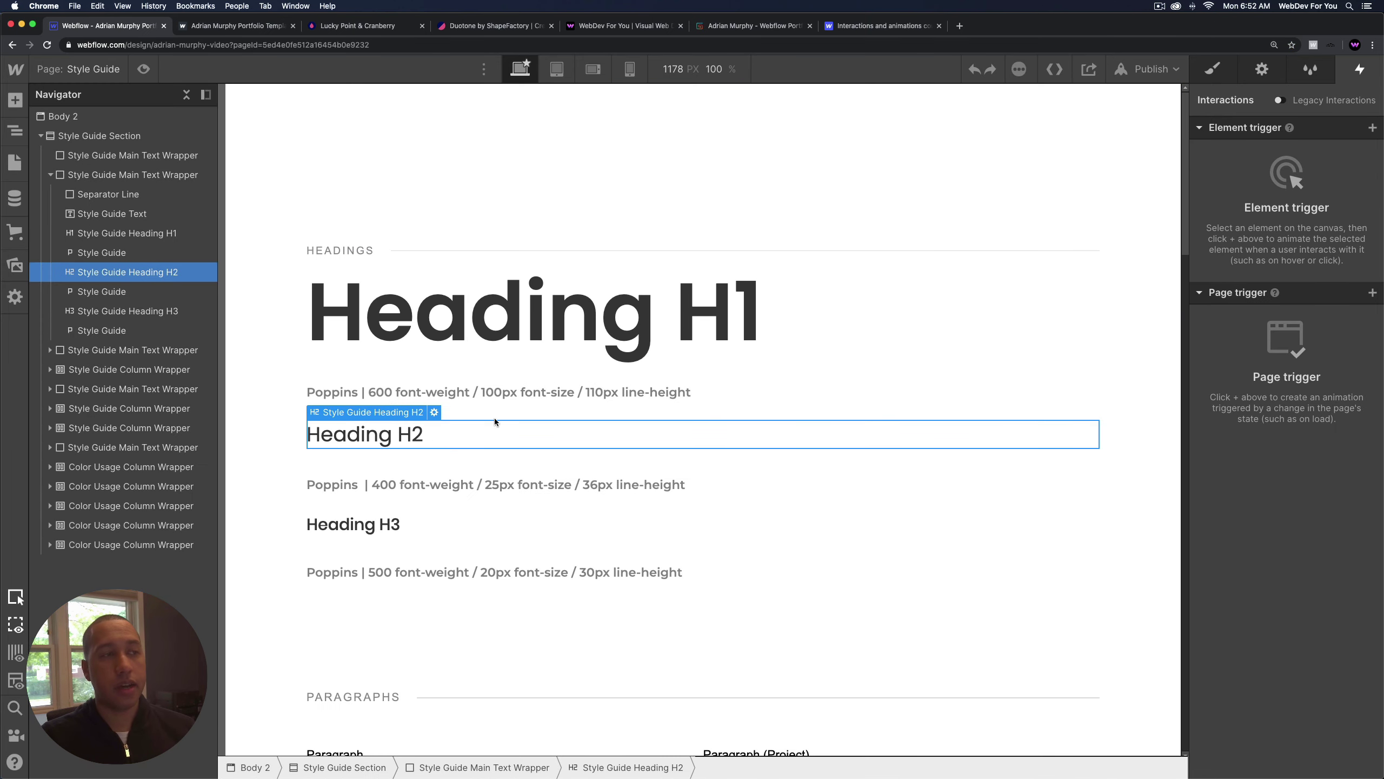
scroll(495, 417, "down", 2)
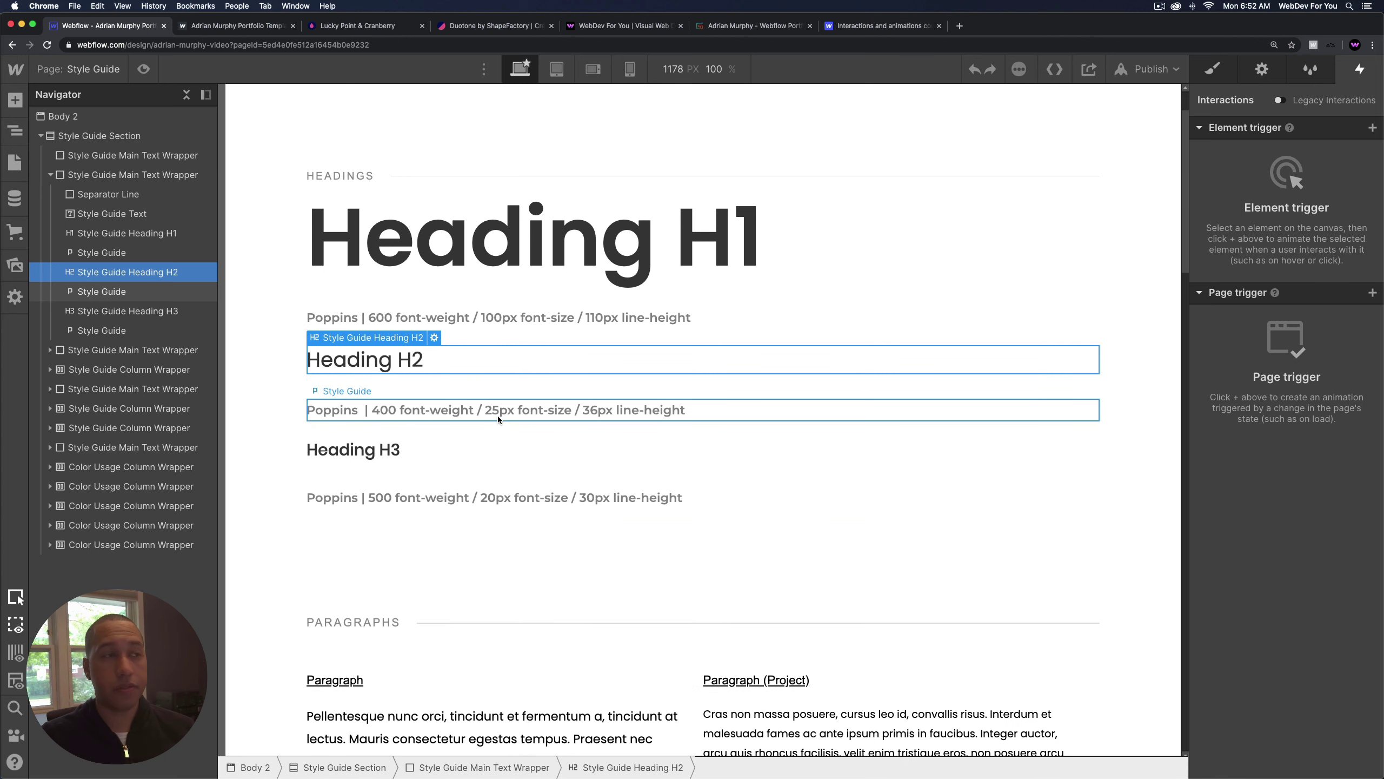
Inspect the Heading H1 style settings and the H1, H2 and H3 type descriptions.
left_click(436, 267)
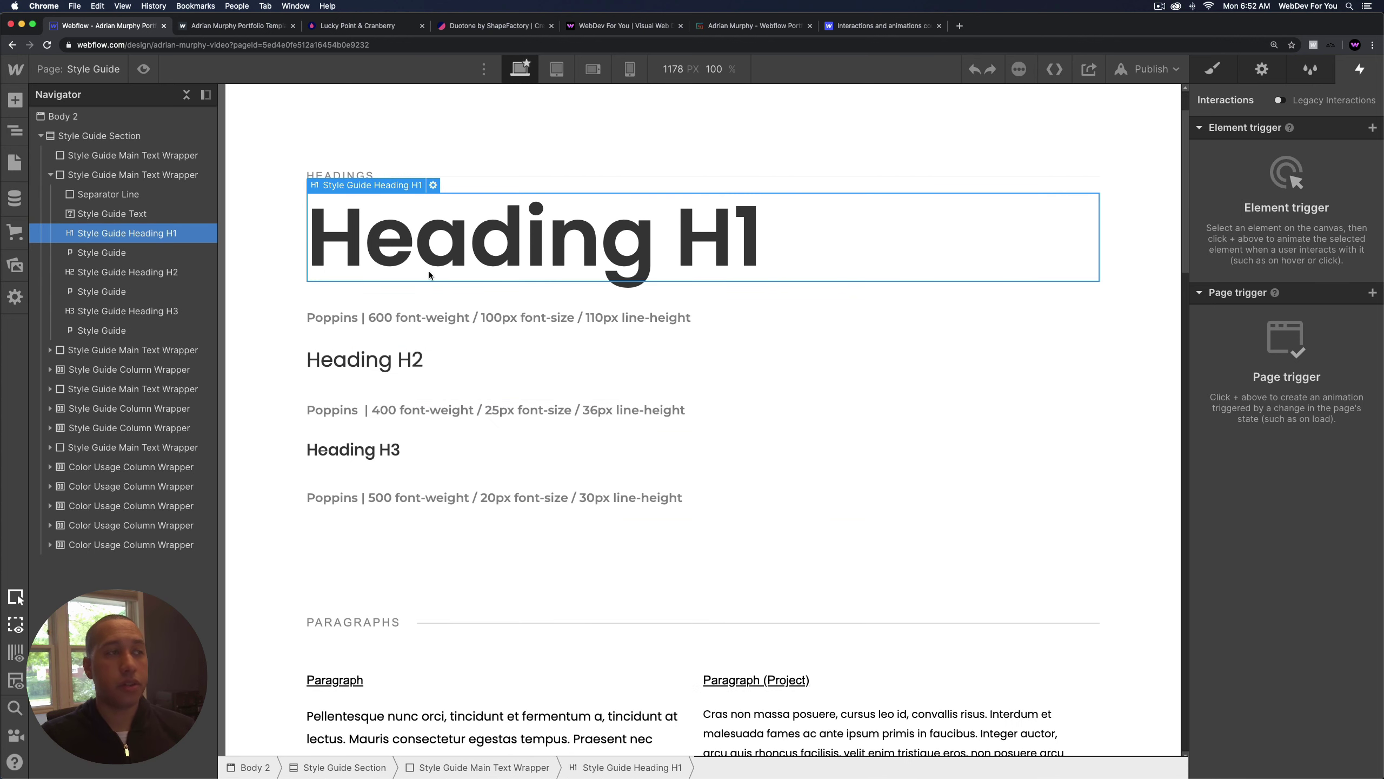
key("s")
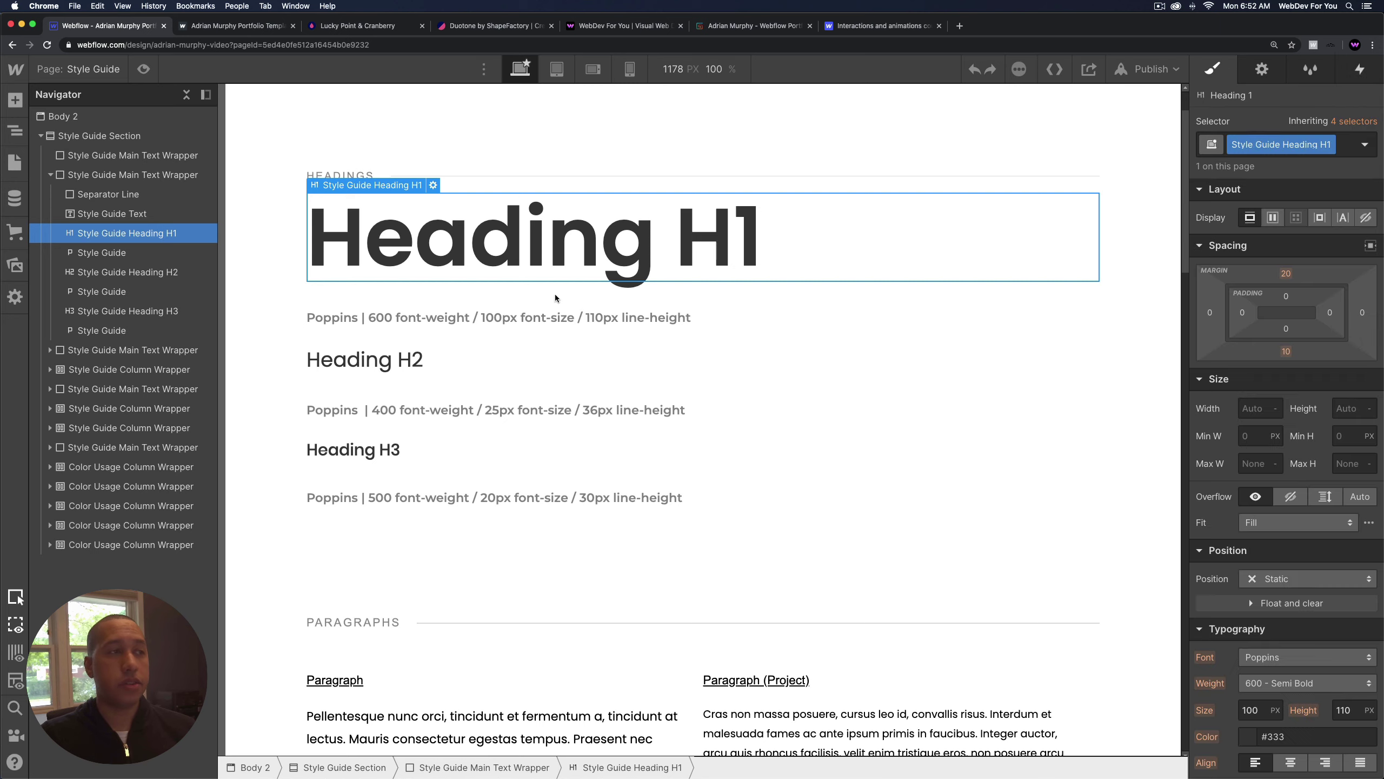
left_click(385, 321)
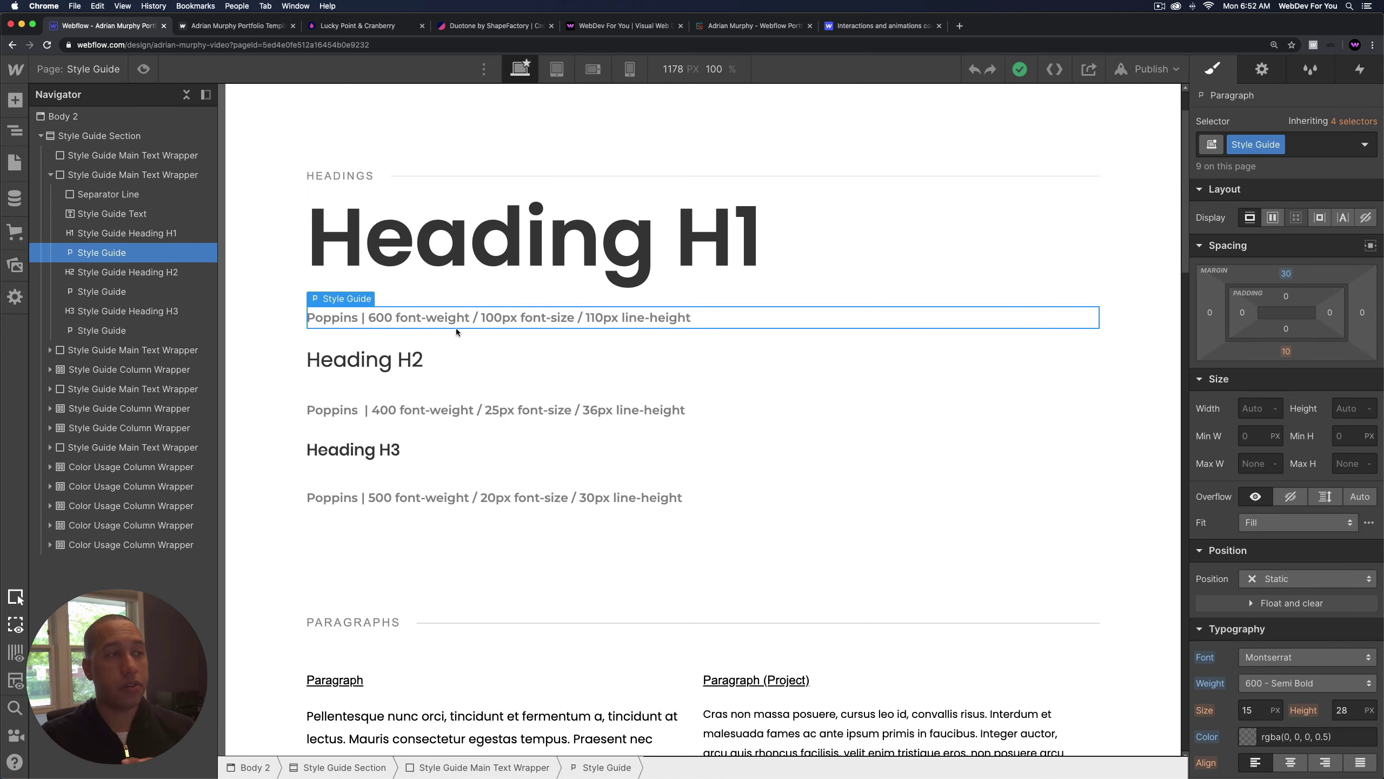
left_click(361, 415)
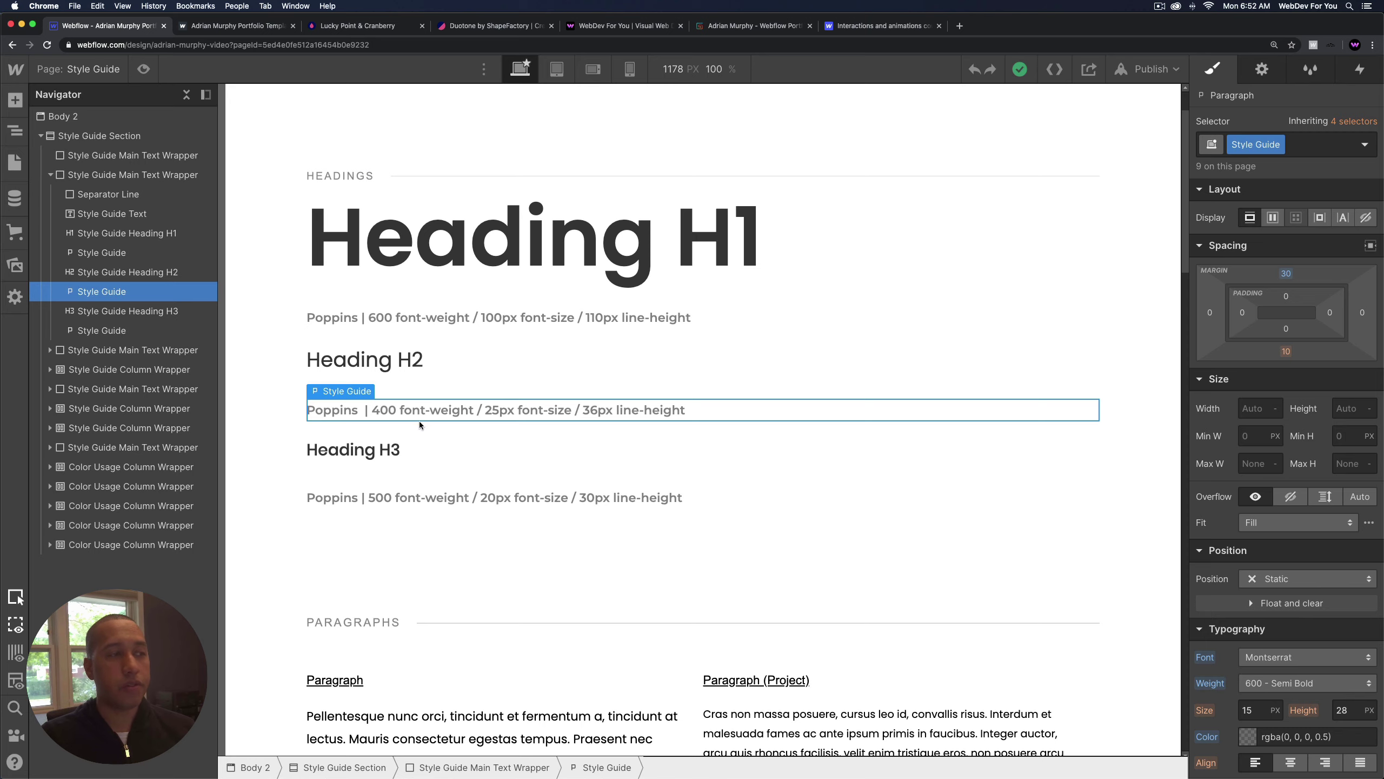
left_click(415, 498)
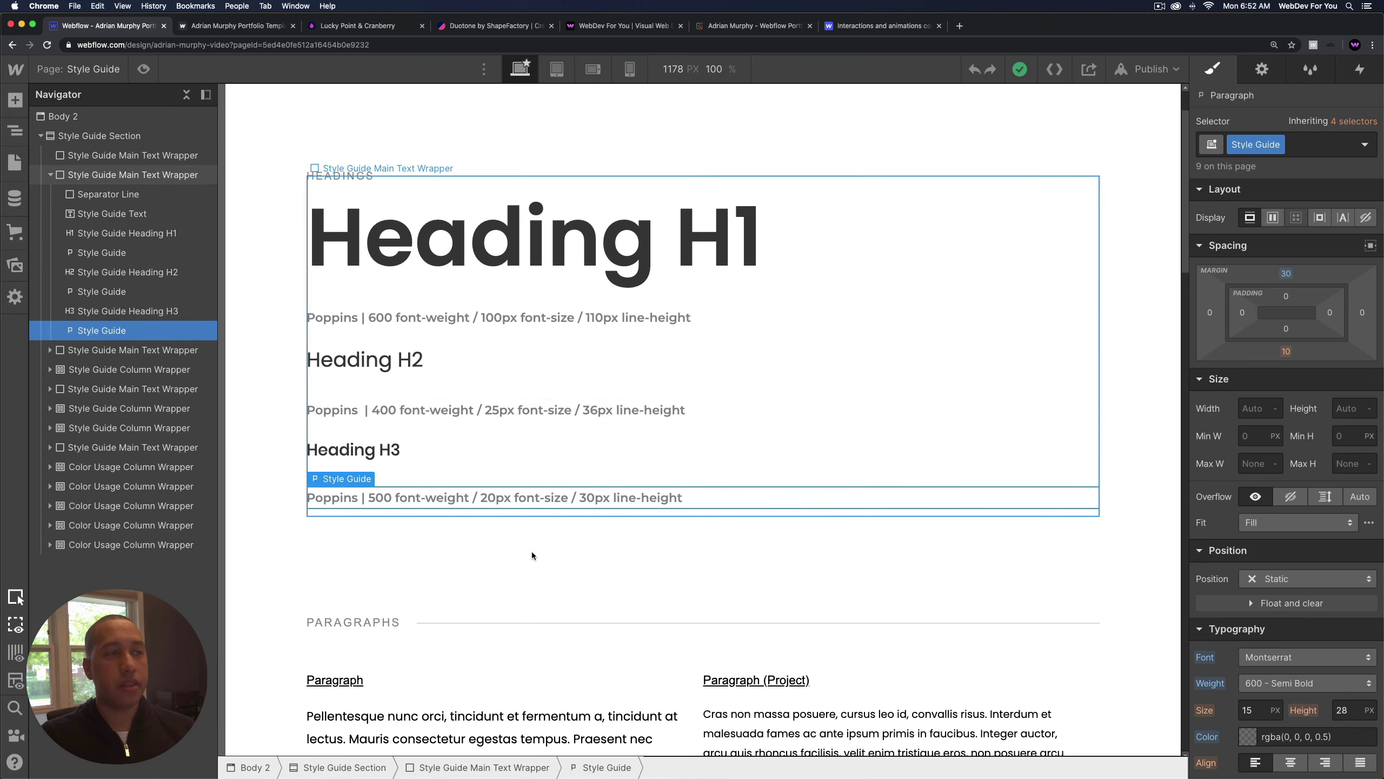
scroll(705, 351, "down", 1)
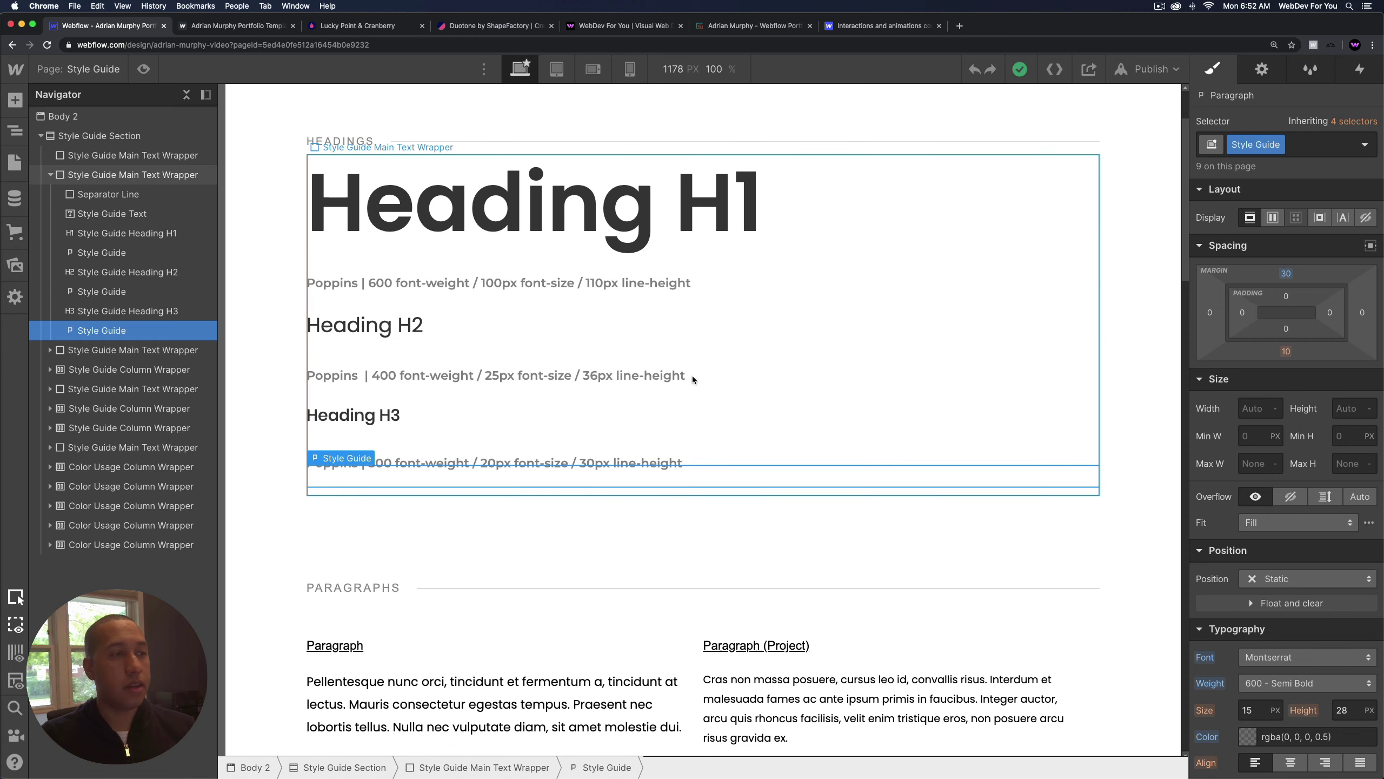
scroll(693, 375, "up", 3)
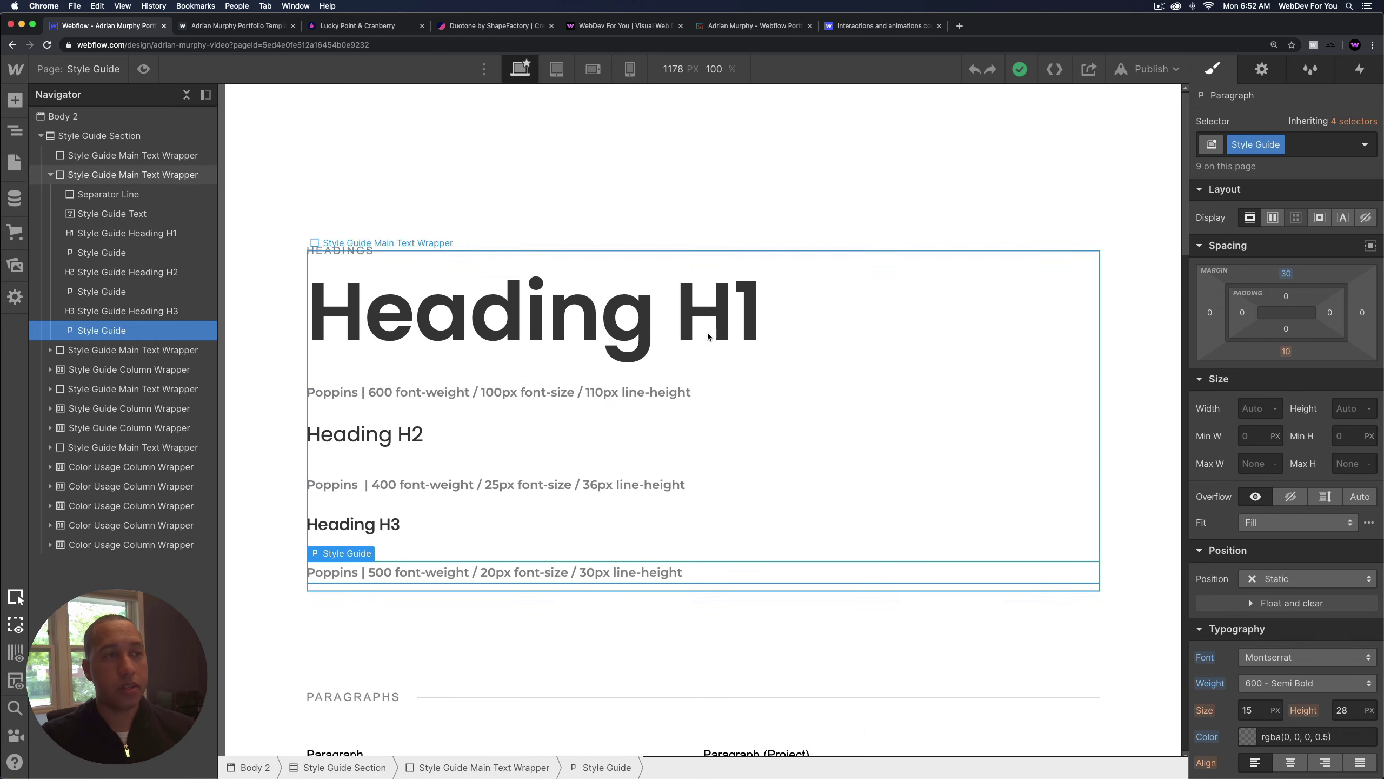
left_click(729, 308)
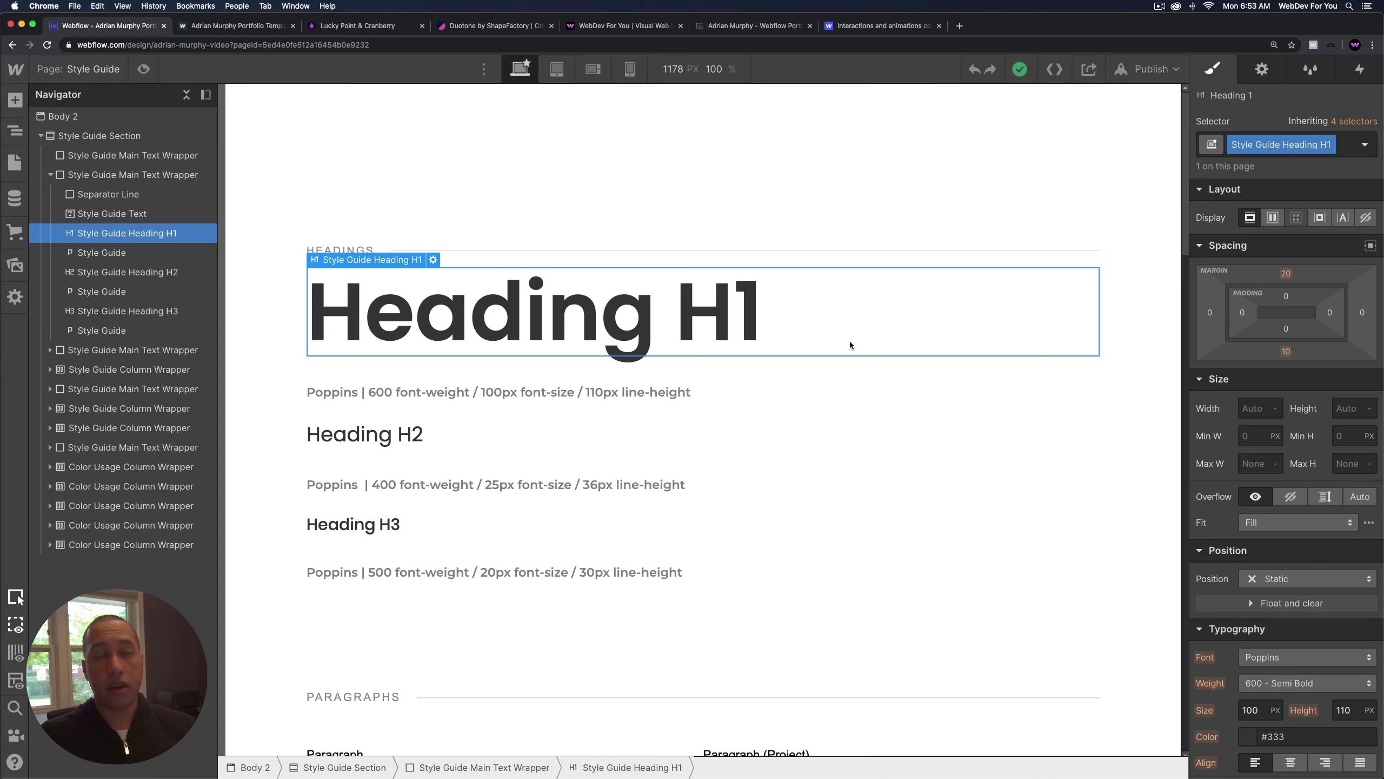
left_click(273, 172)
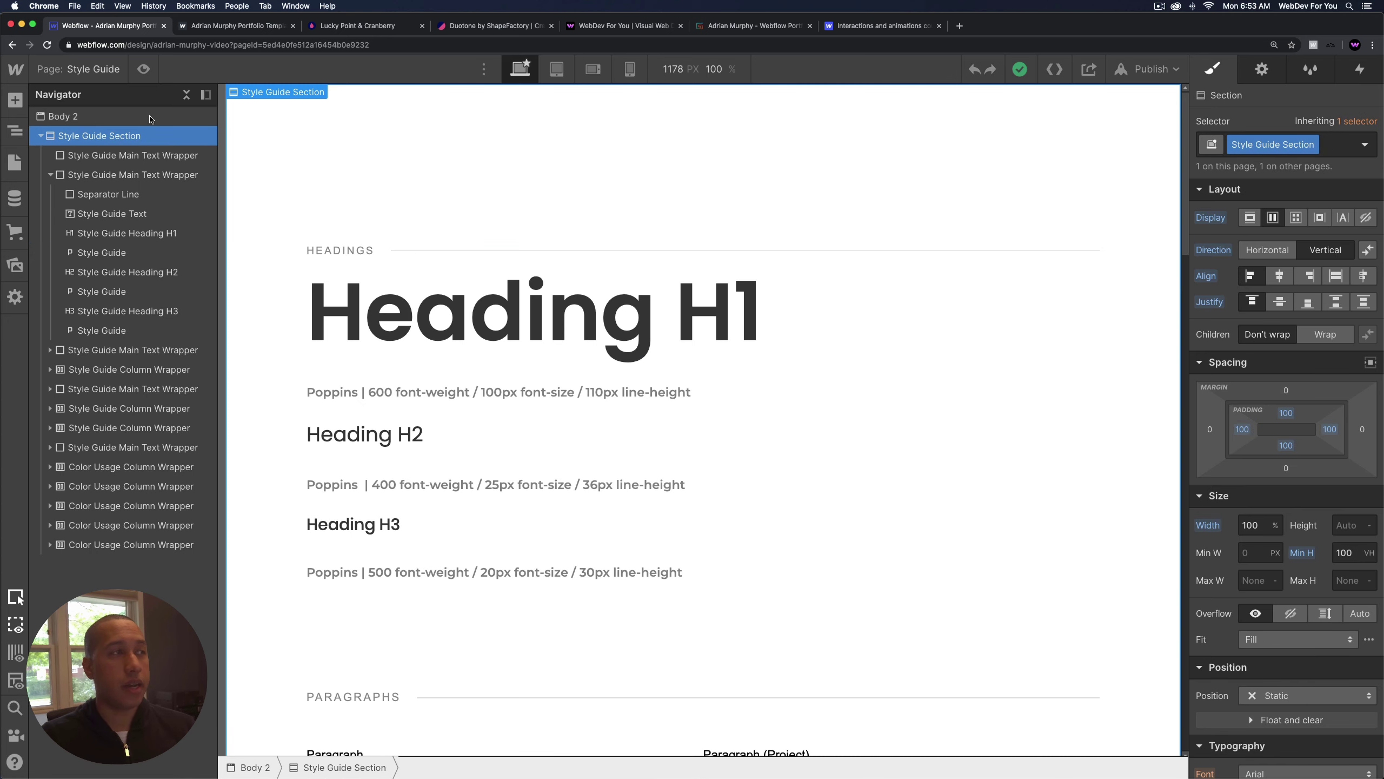
left_click(15, 100)
scroll(108, 545, "down", 2)
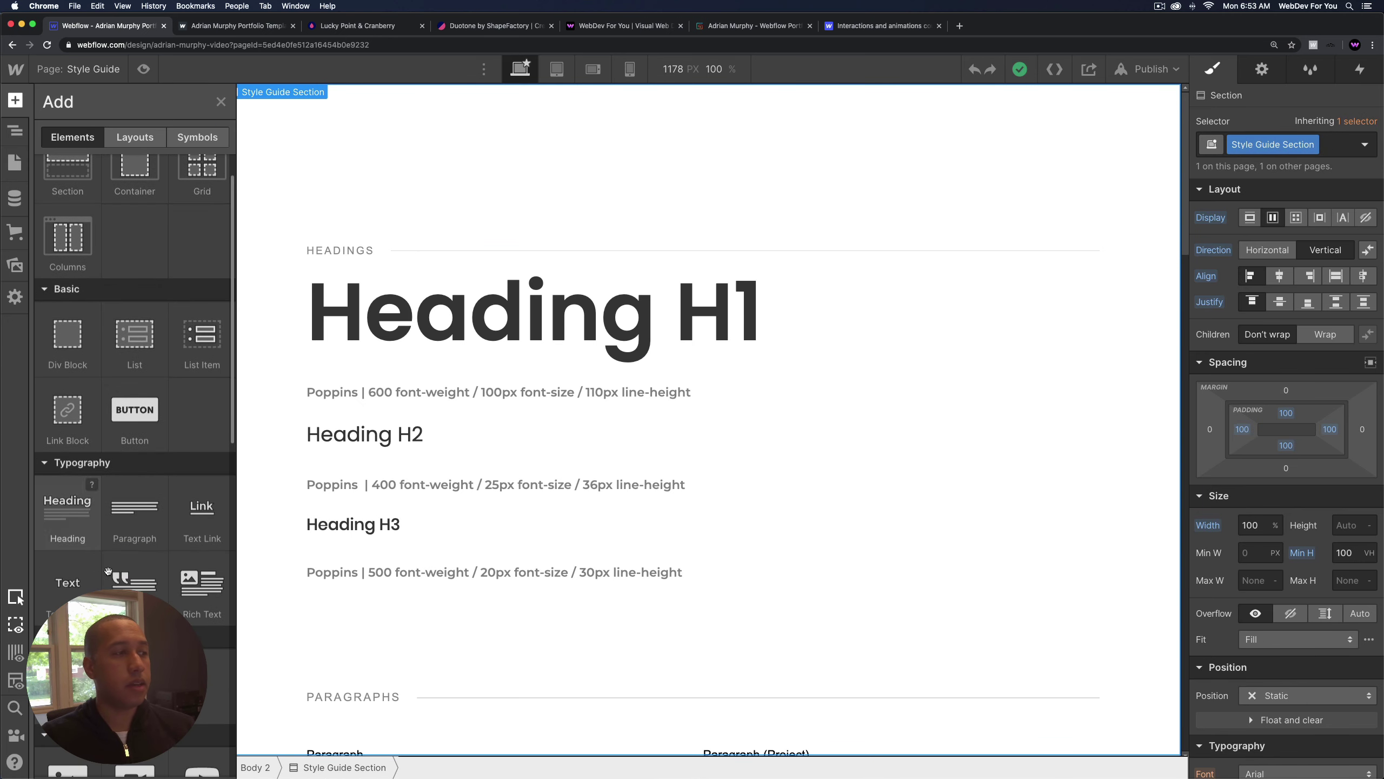
scroll(164, 573, "down", 1)
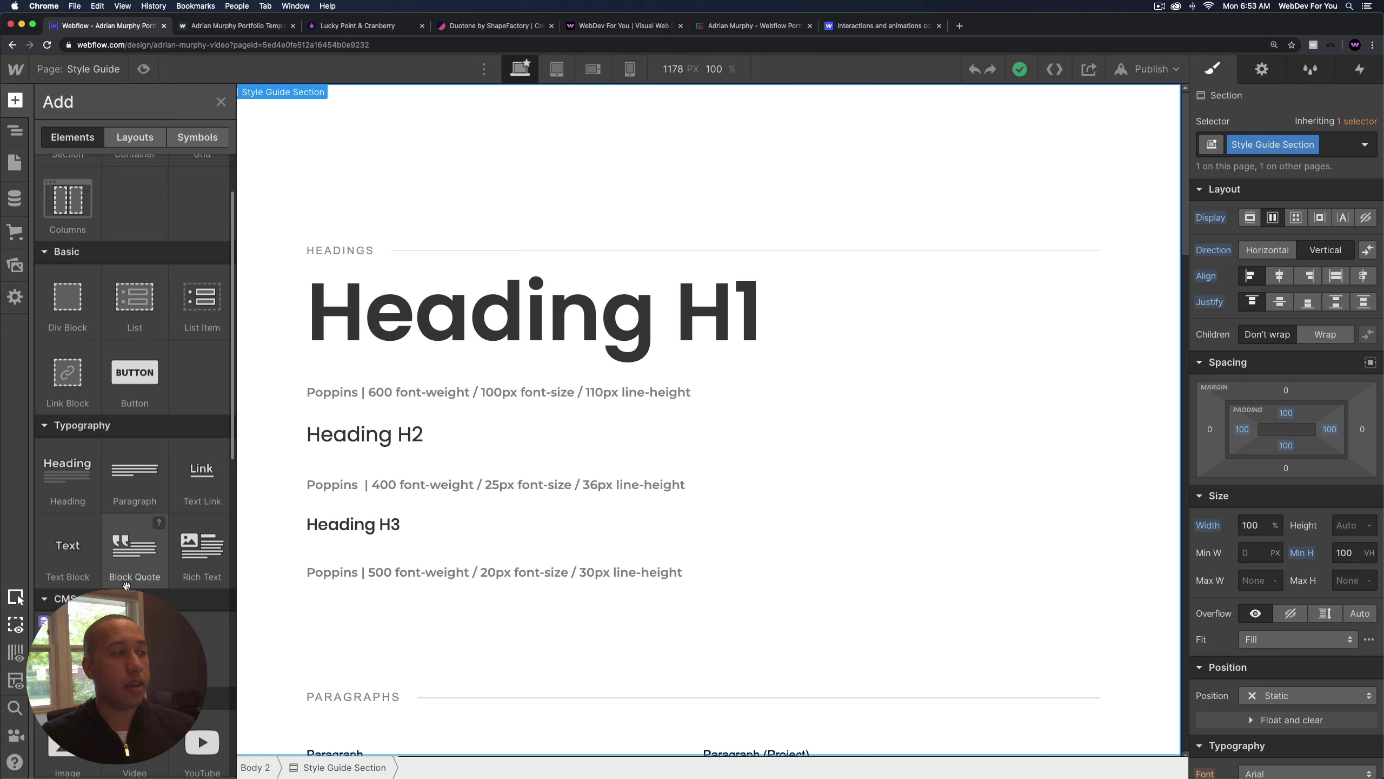
left_click(63, 472)
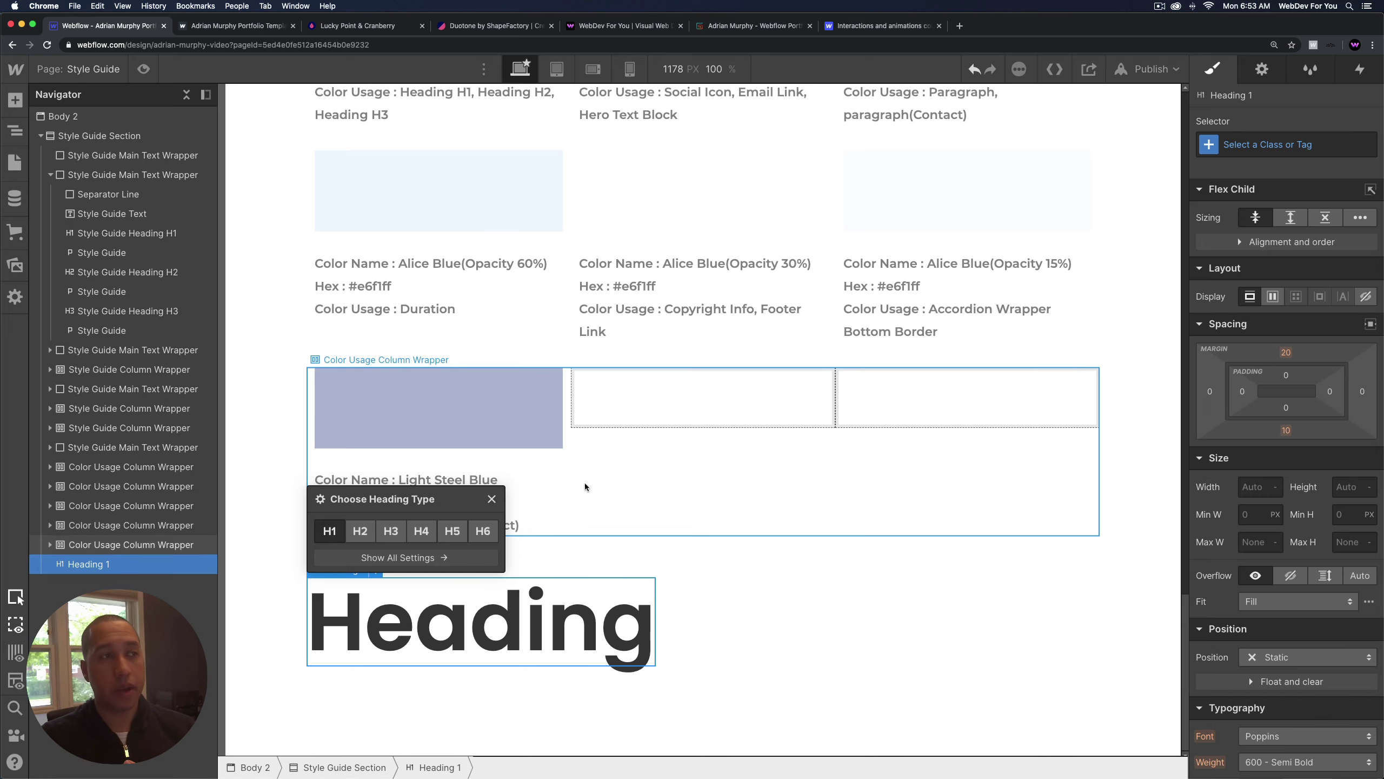
scroll(584, 482, "up", 10)
scroll(519, 344, "down", 10)
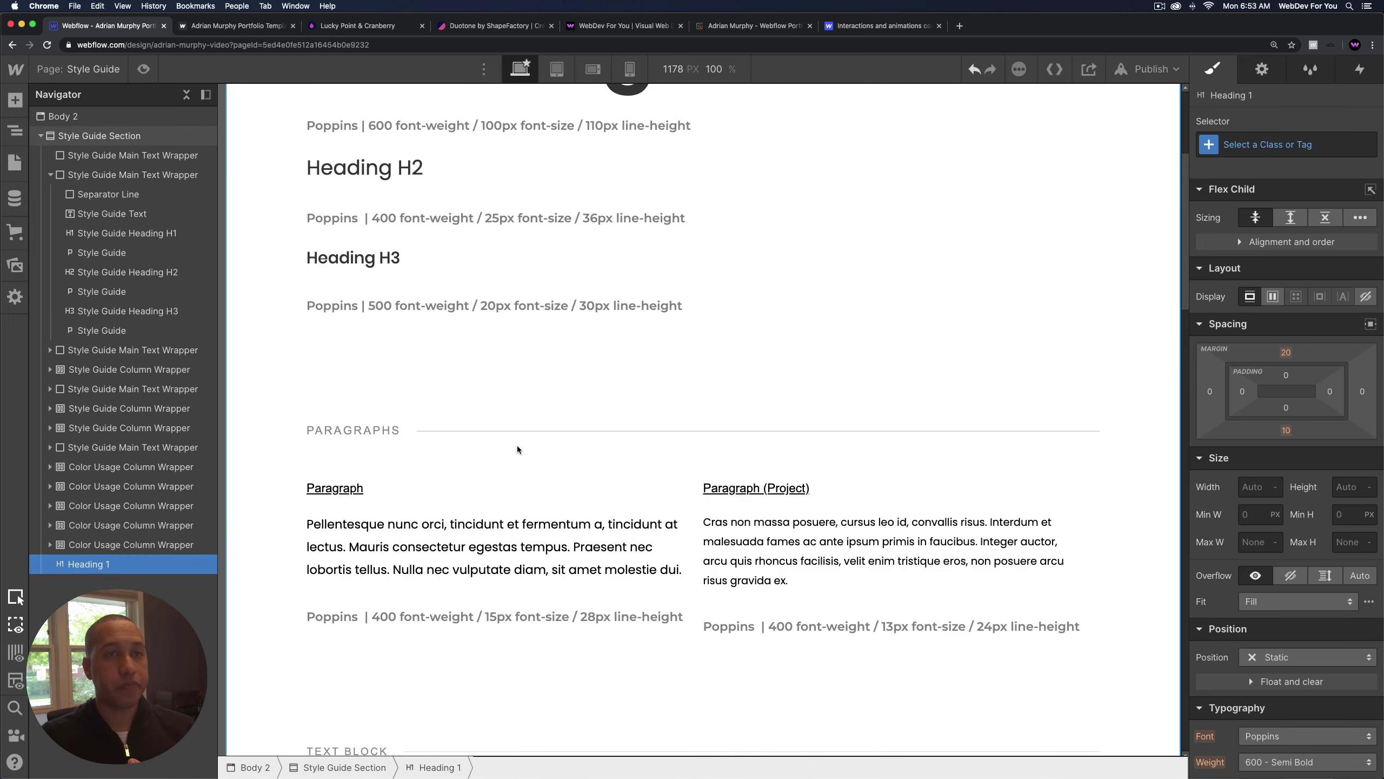
scroll(486, 593, "down", 2)
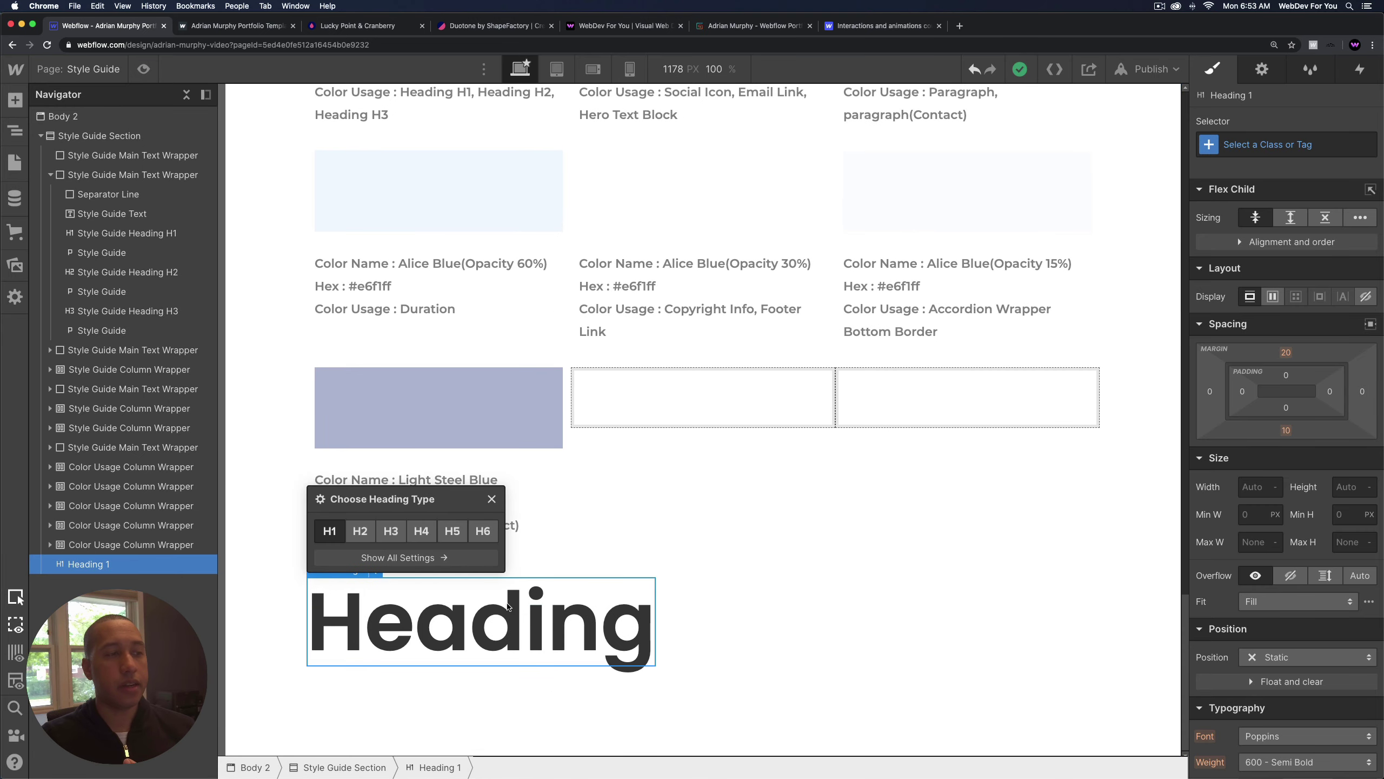
left_click(1253, 146)
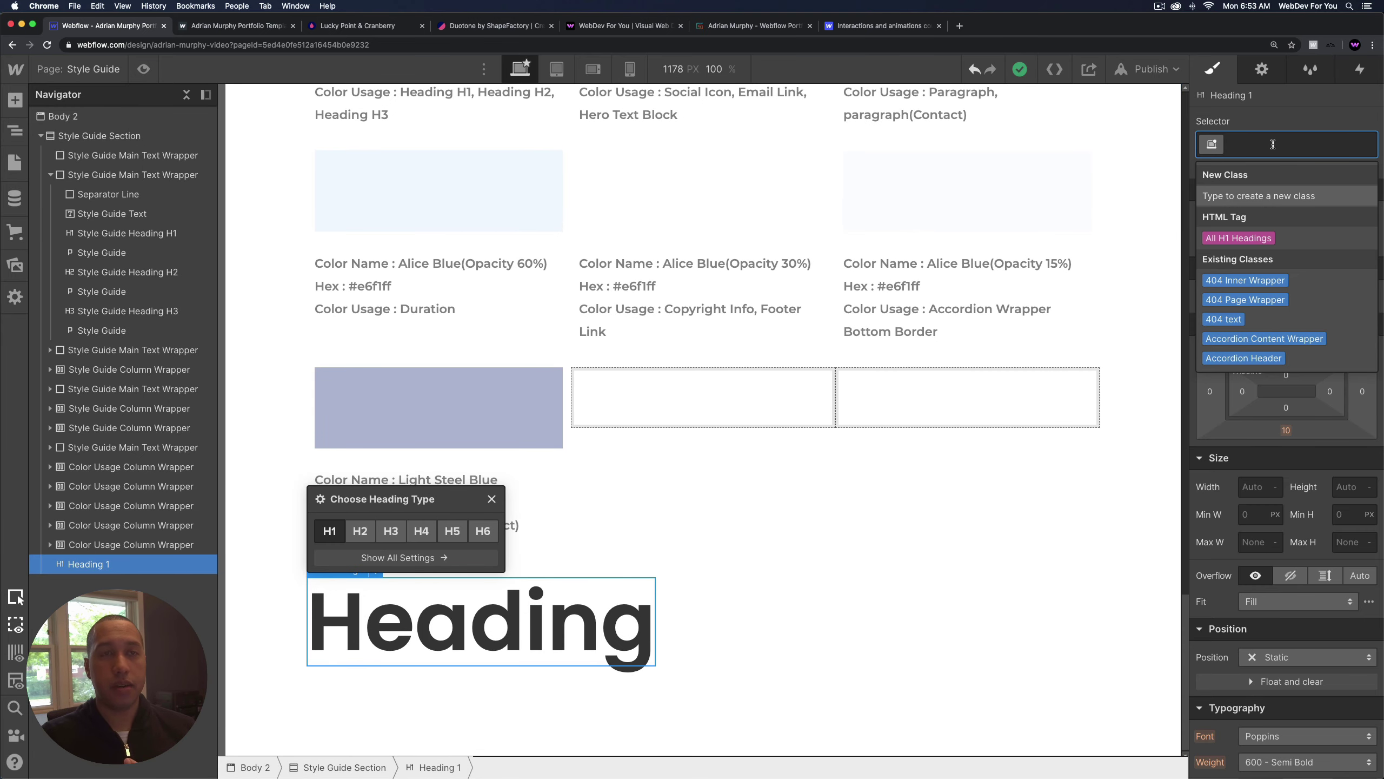
left_click(1244, 240)
scroll(1267, 419, "down", 5)
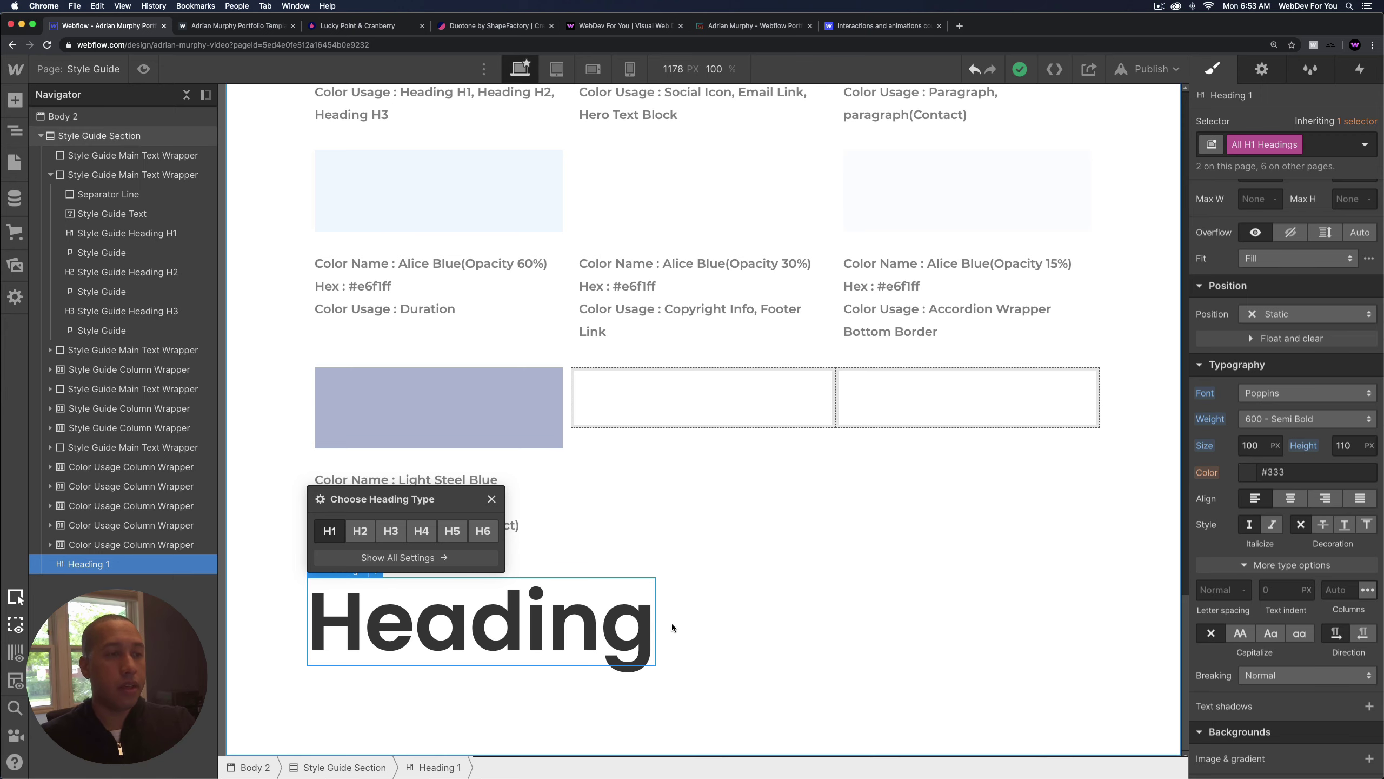
key("Delete")
left_click(452, 678)
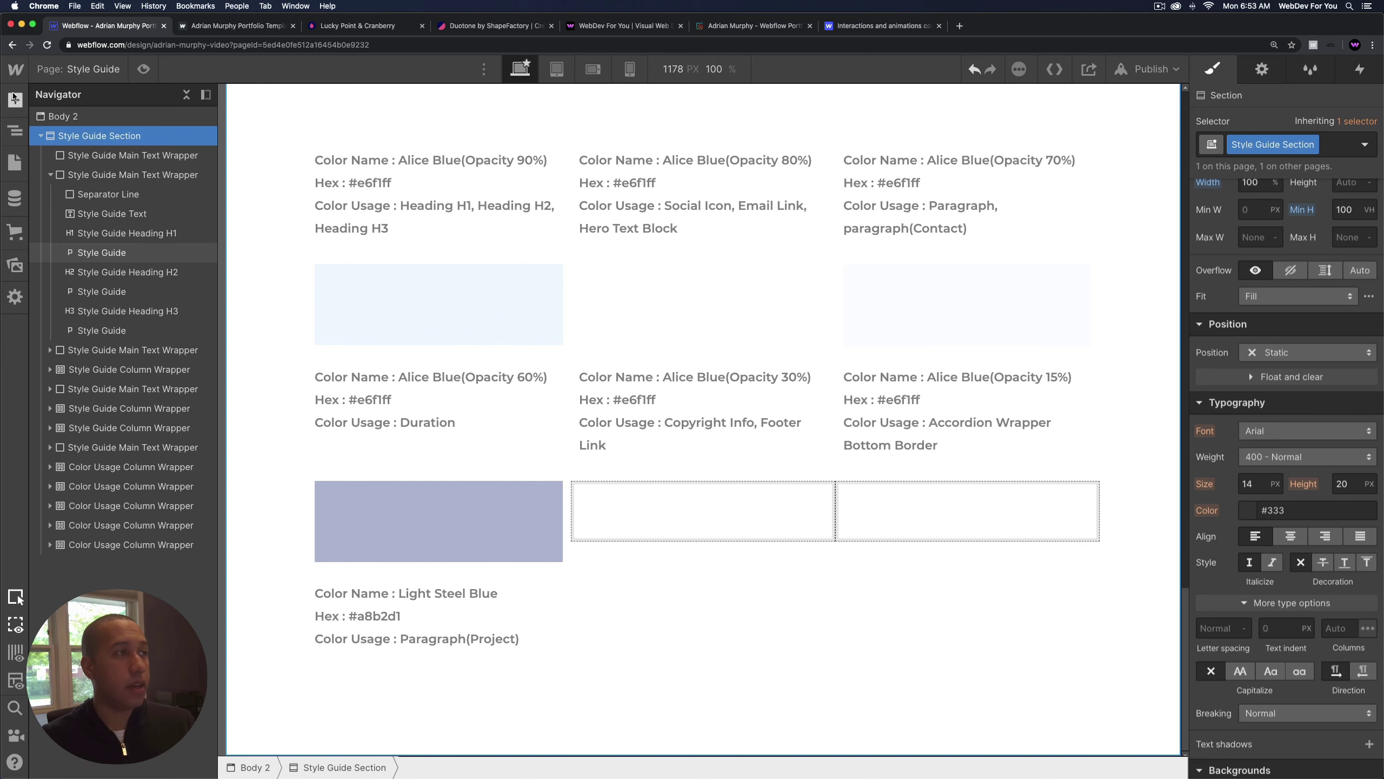
key("a")
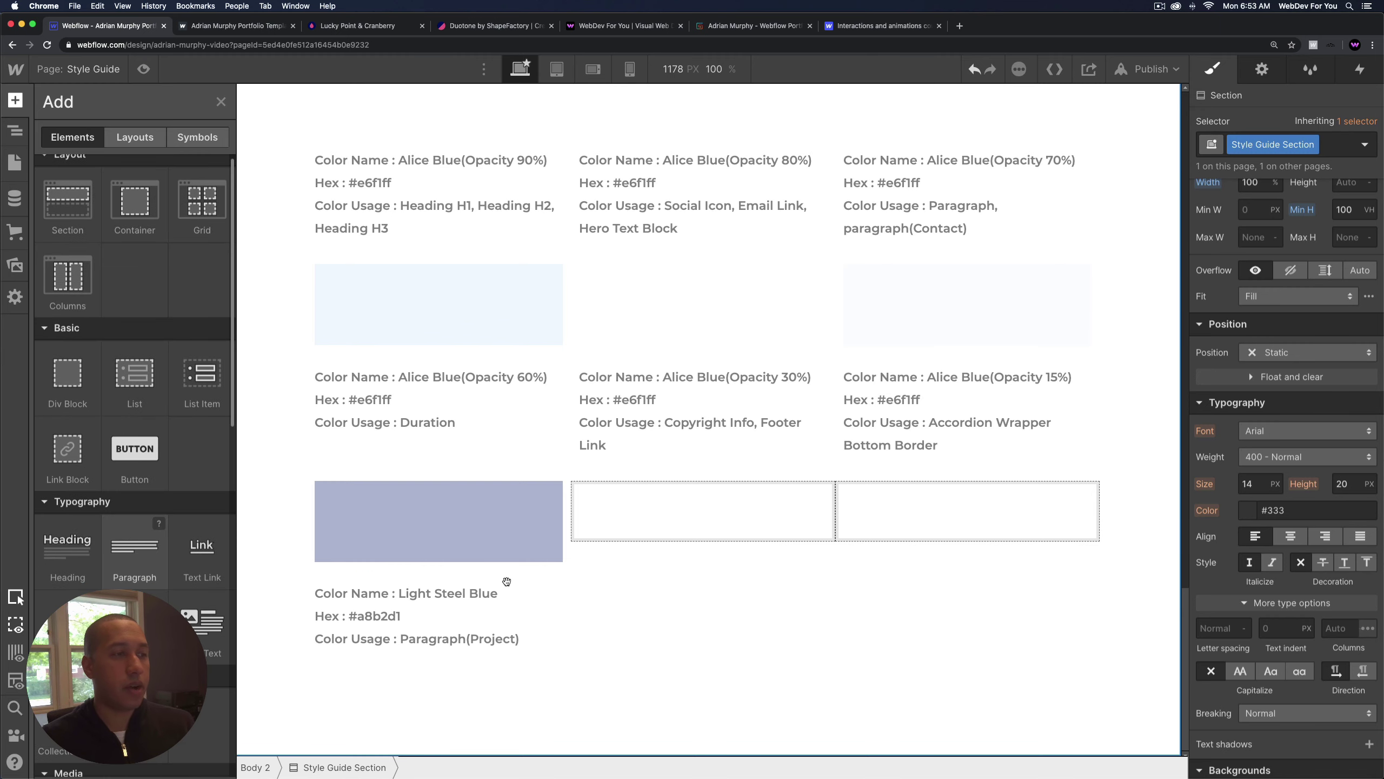
left_click_drag(506, 581, 505, 582)
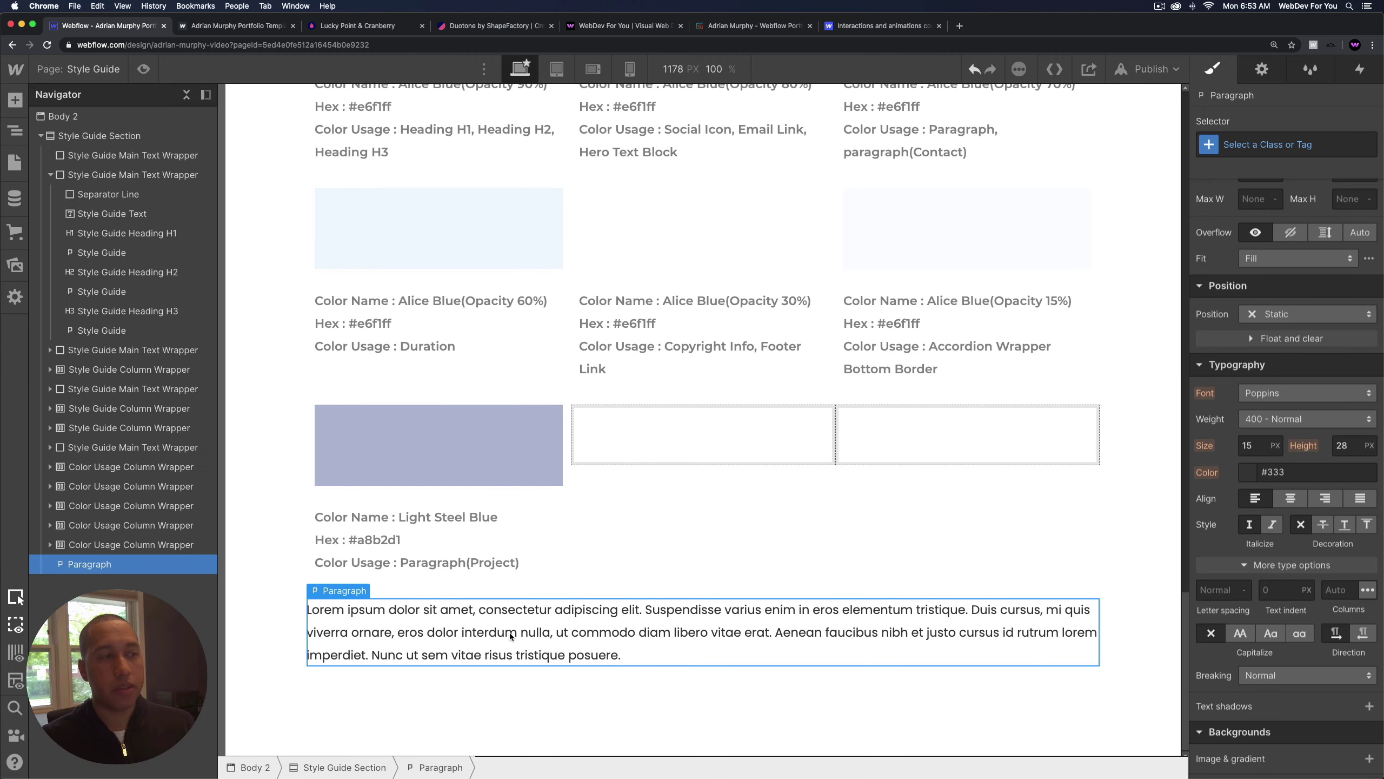
left_click(1270, 145)
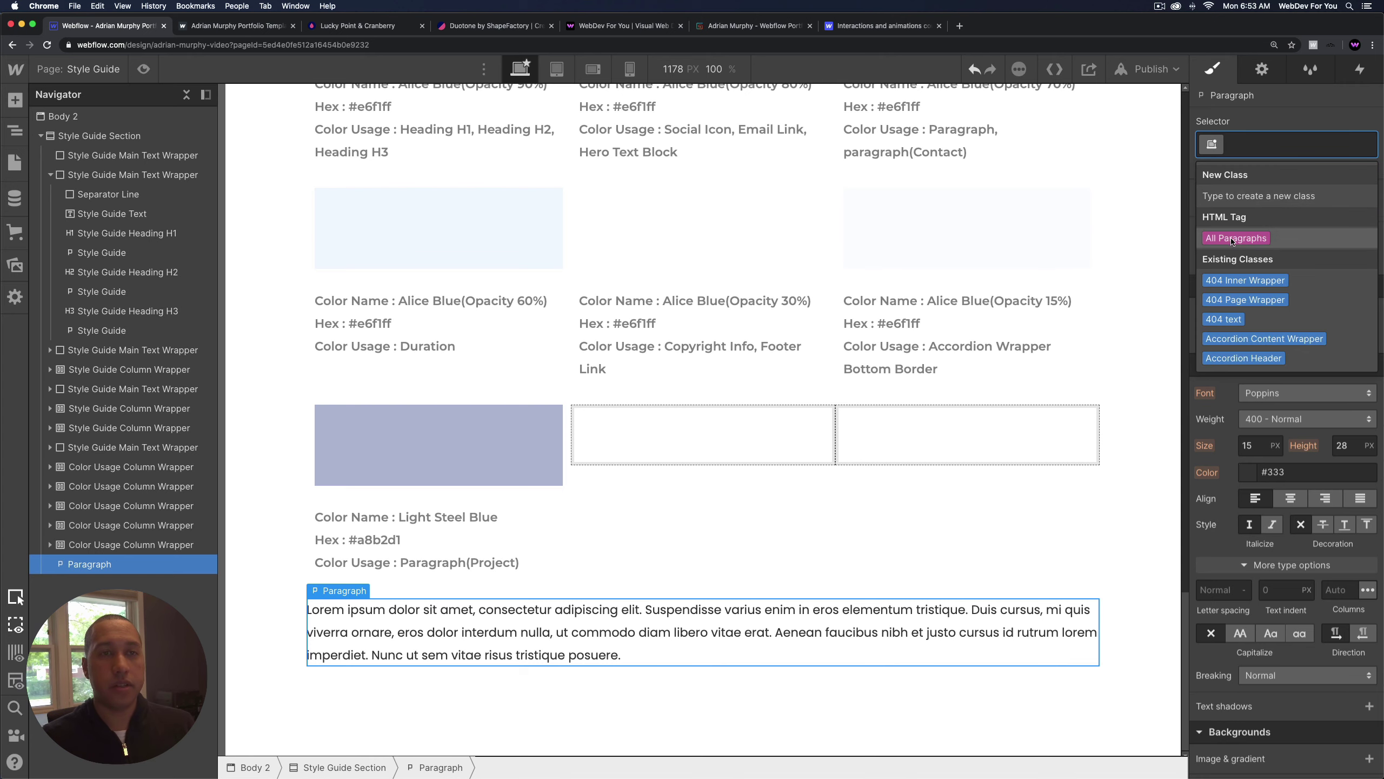
left_click(1231, 239)
scroll(1307, 486, "down", 2)
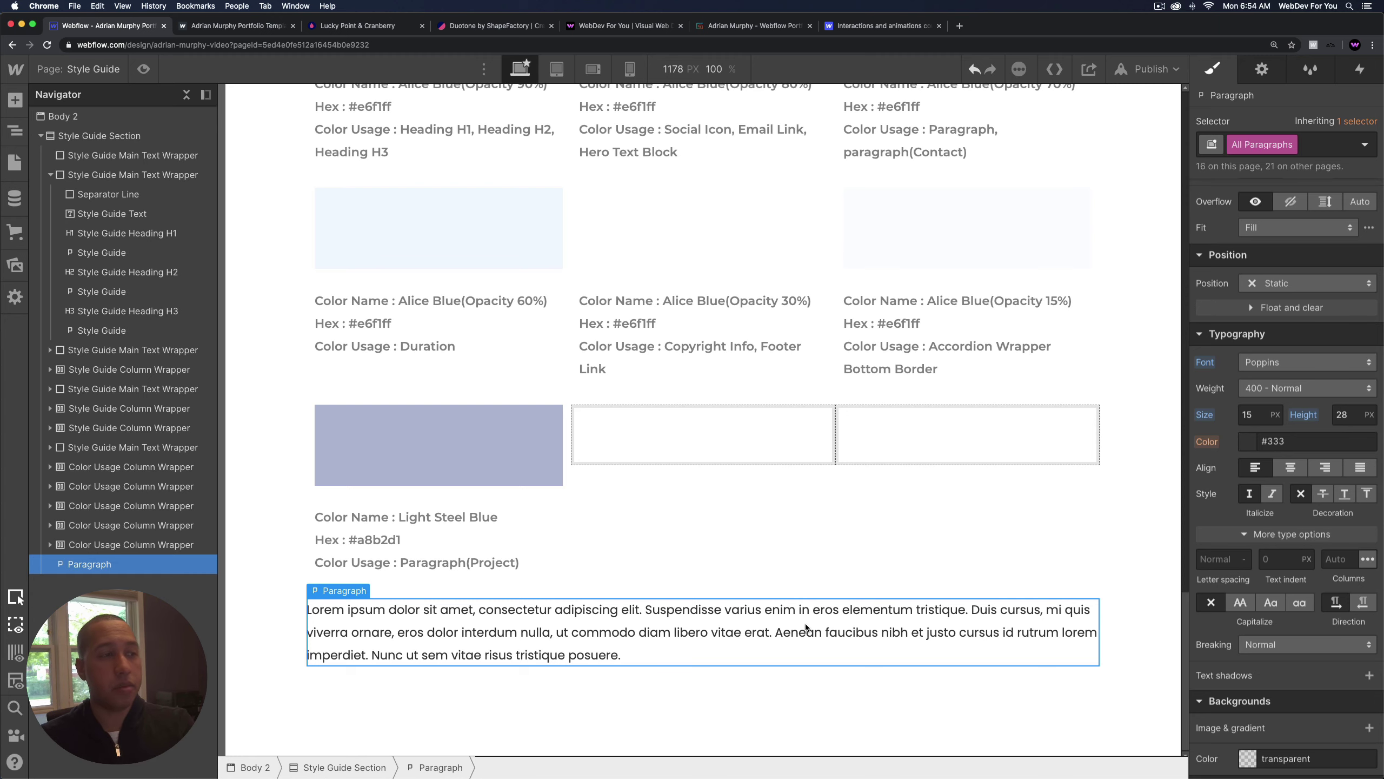
key("Delete")
scroll(774, 452, "up", 15)
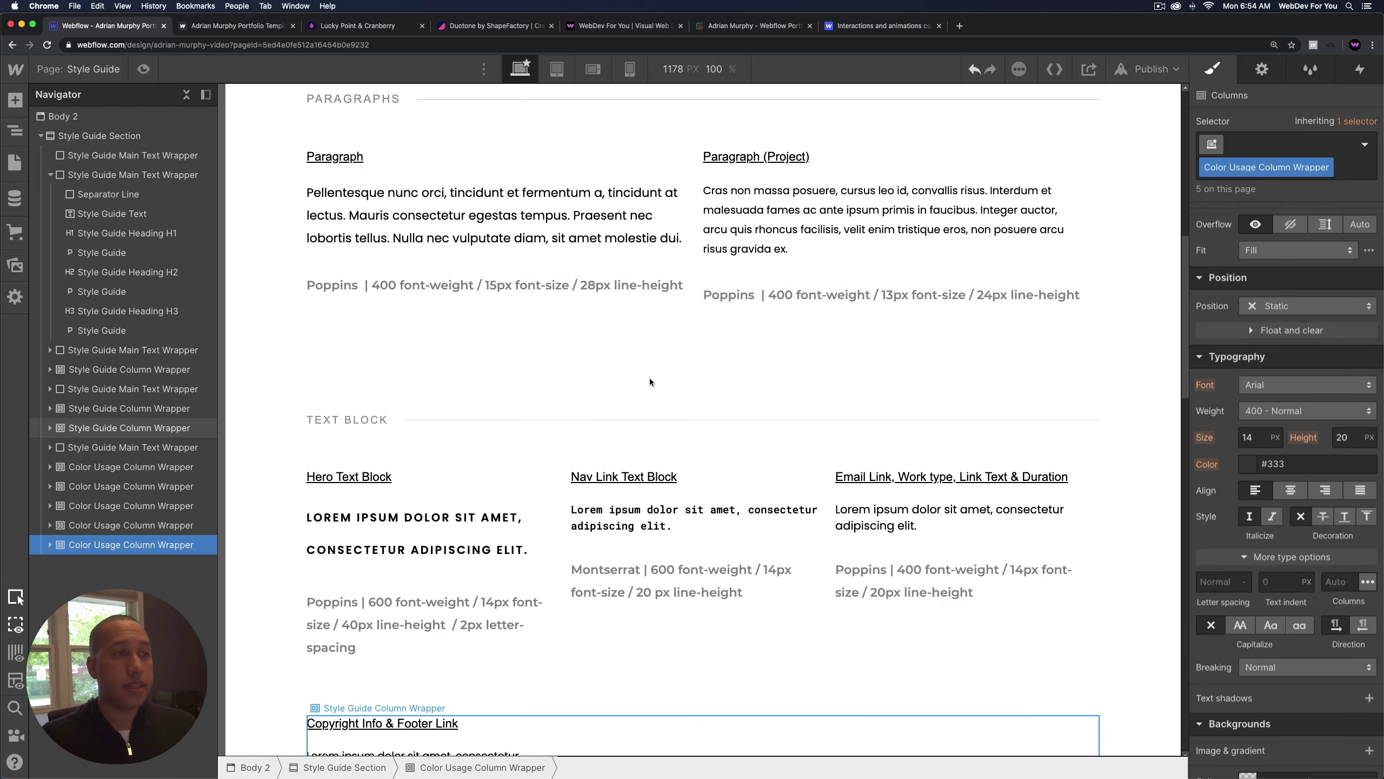
scroll(456, 305, "up", 5)
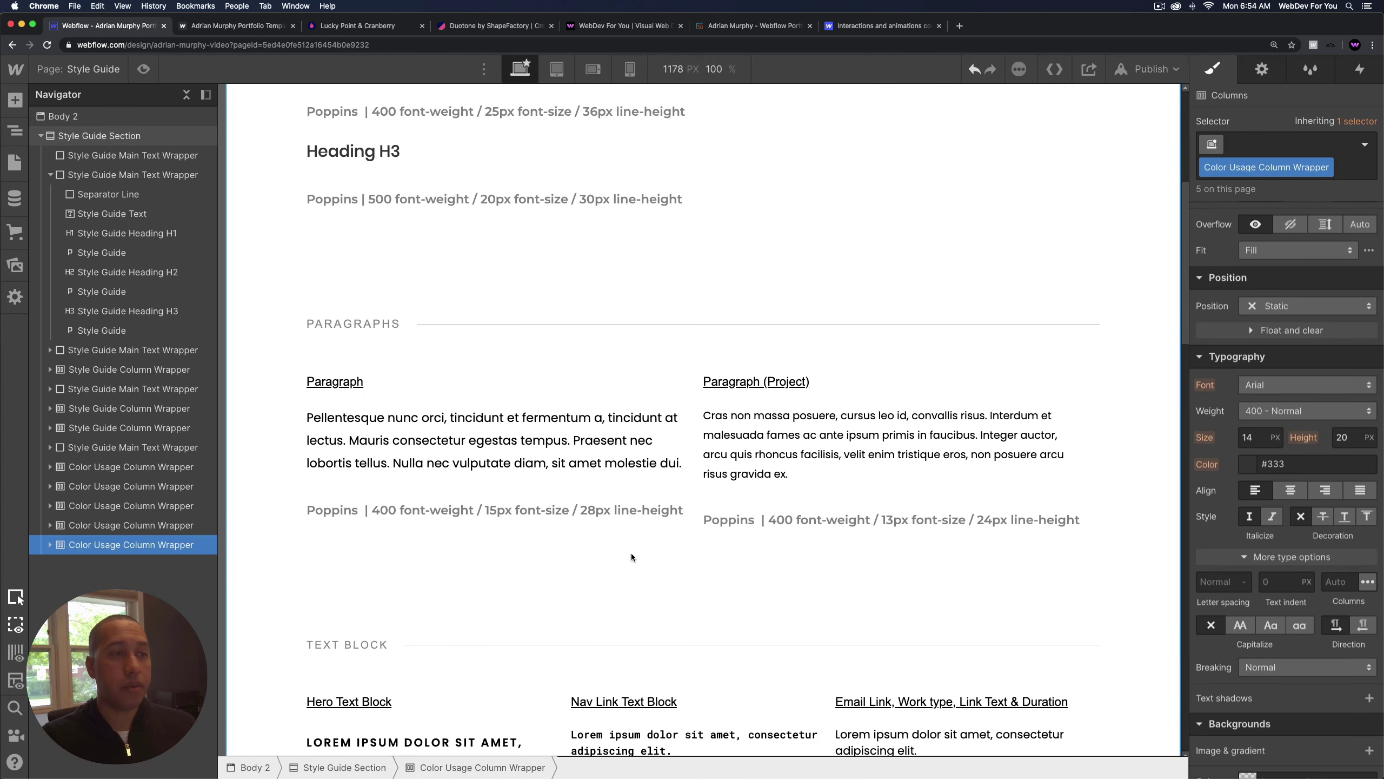
scroll(632, 557, "down", 10)
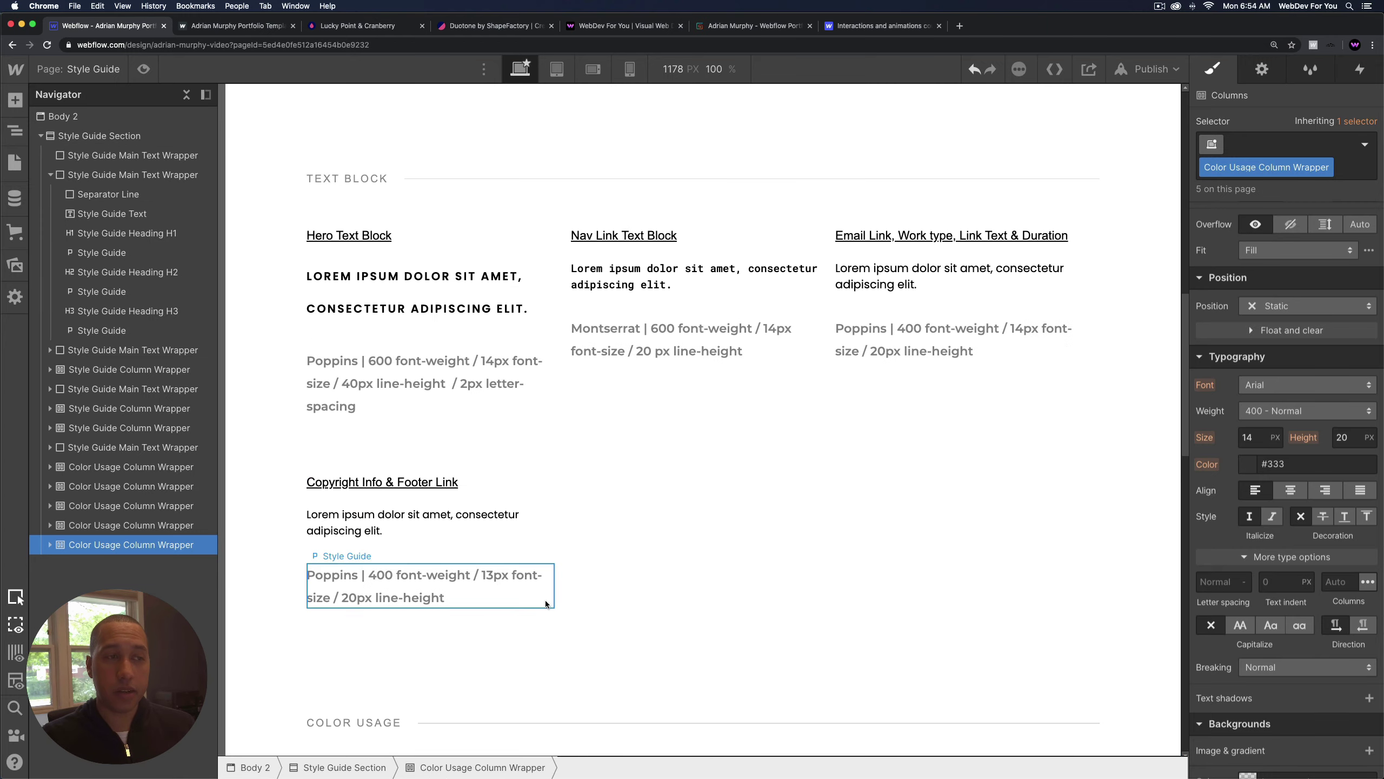
scroll(546, 603, "down", 6)
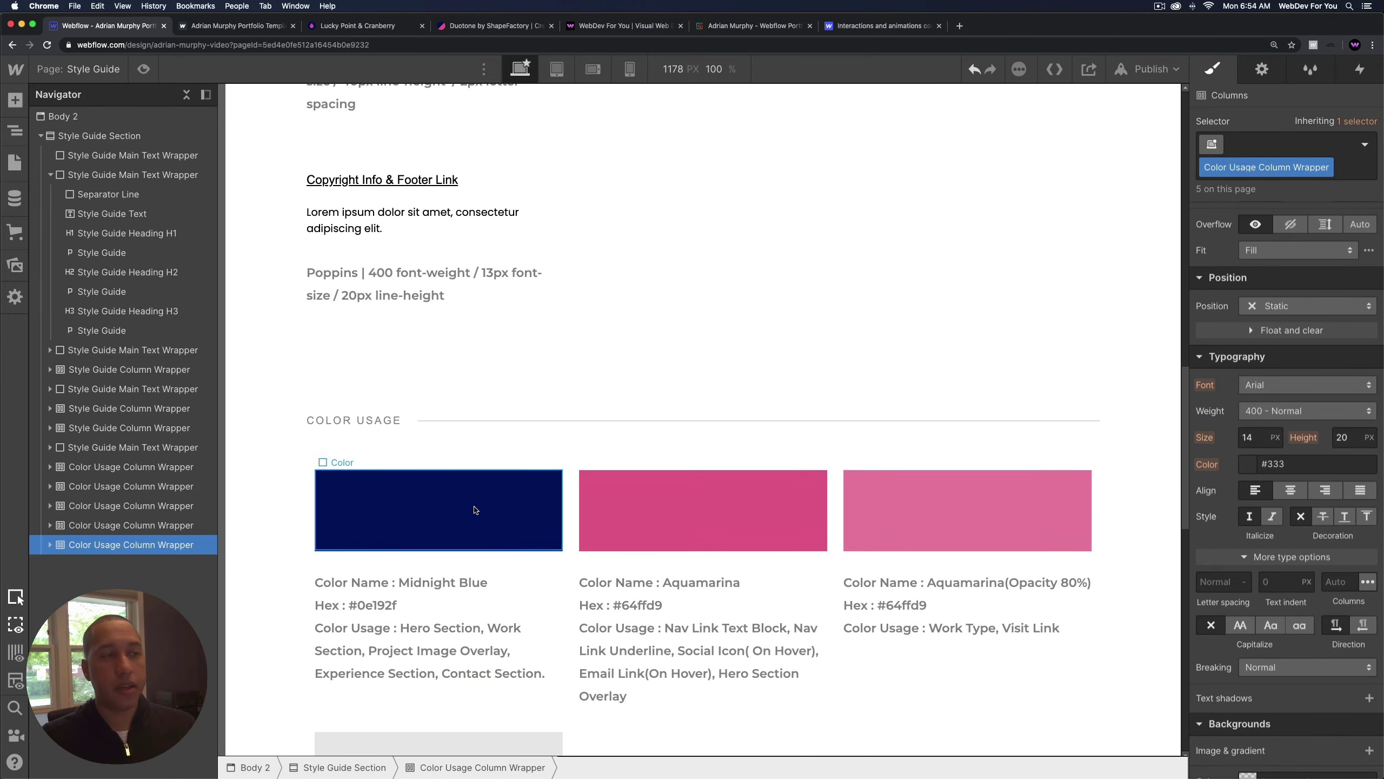
scroll(475, 510, "down", 1)
left_click(678, 469)
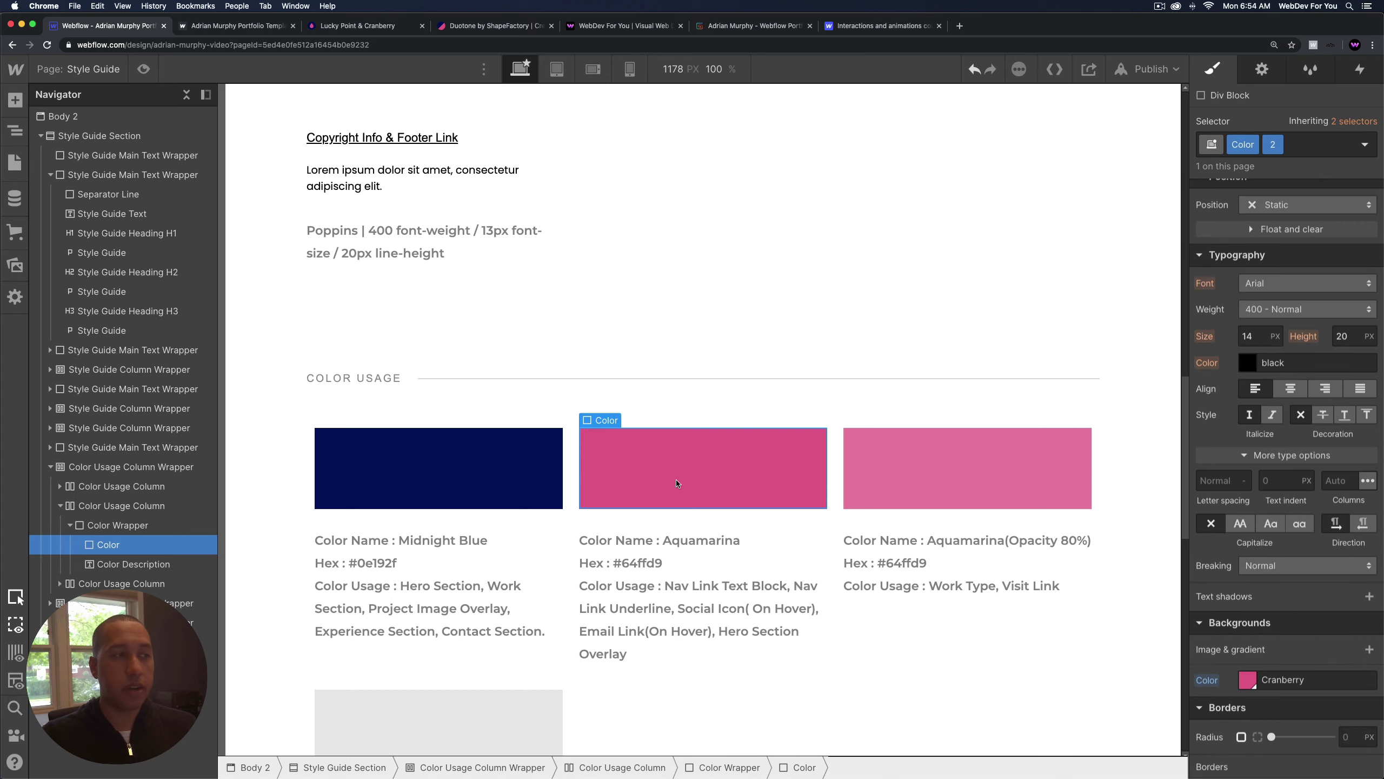
scroll(677, 474, "down", 4)
scroll(676, 479, "down", 7)
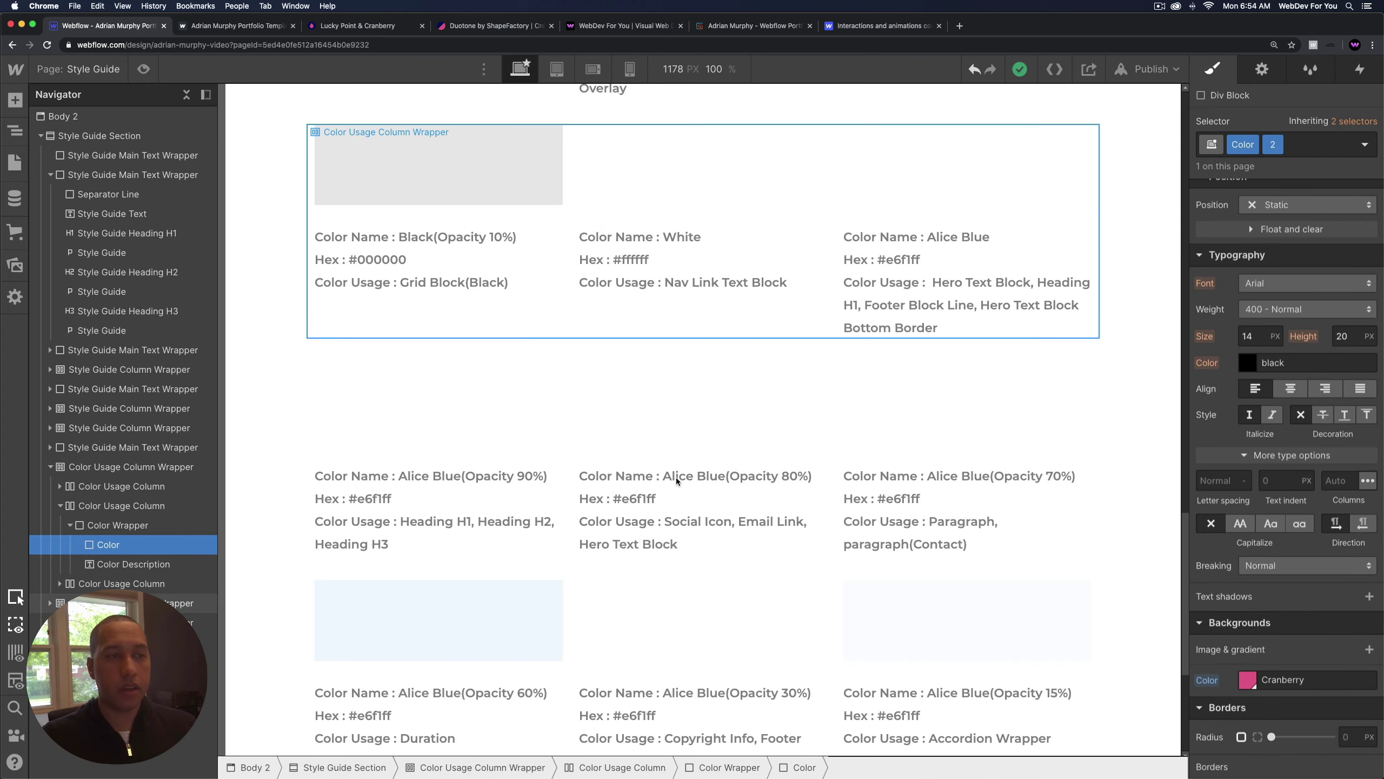
scroll(676, 477, "up", 7)
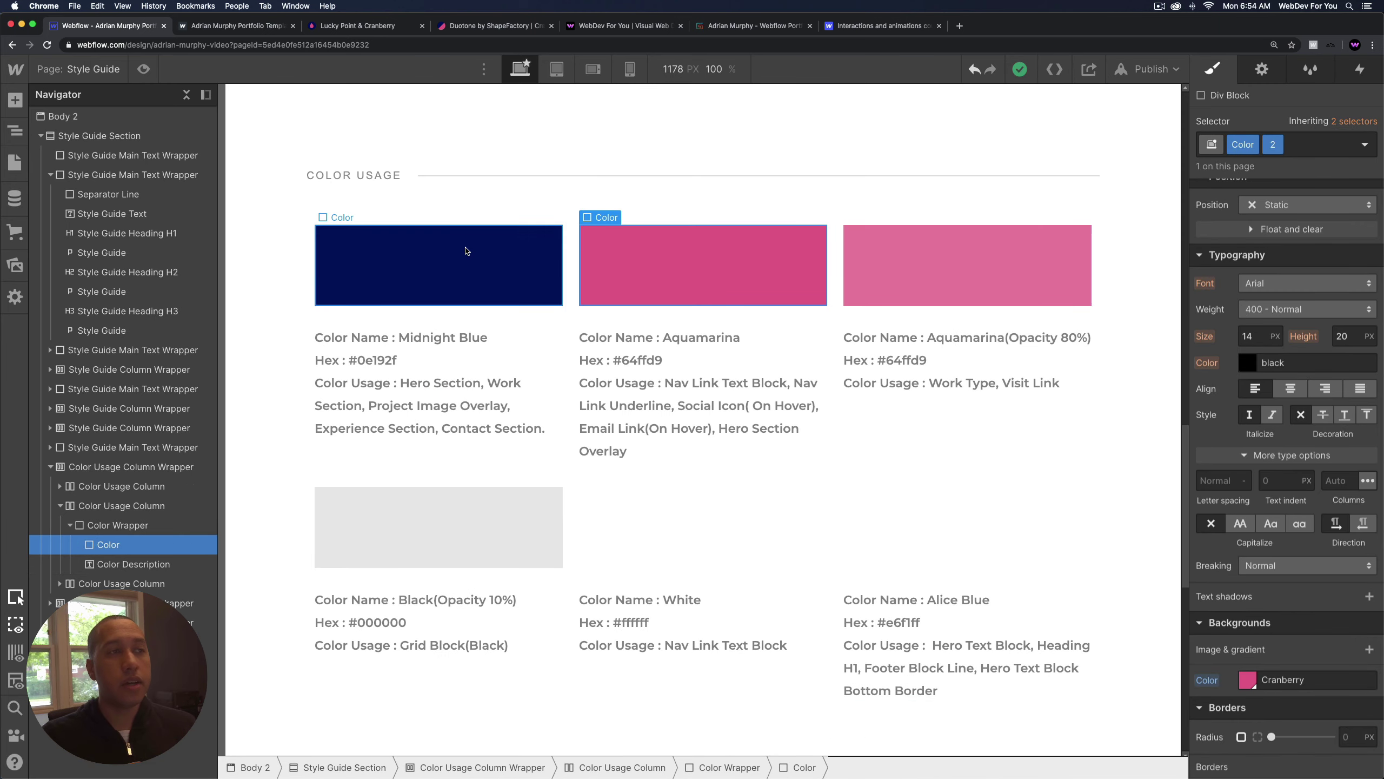
left_click(496, 251)
left_click(755, 260)
left_click(922, 253)
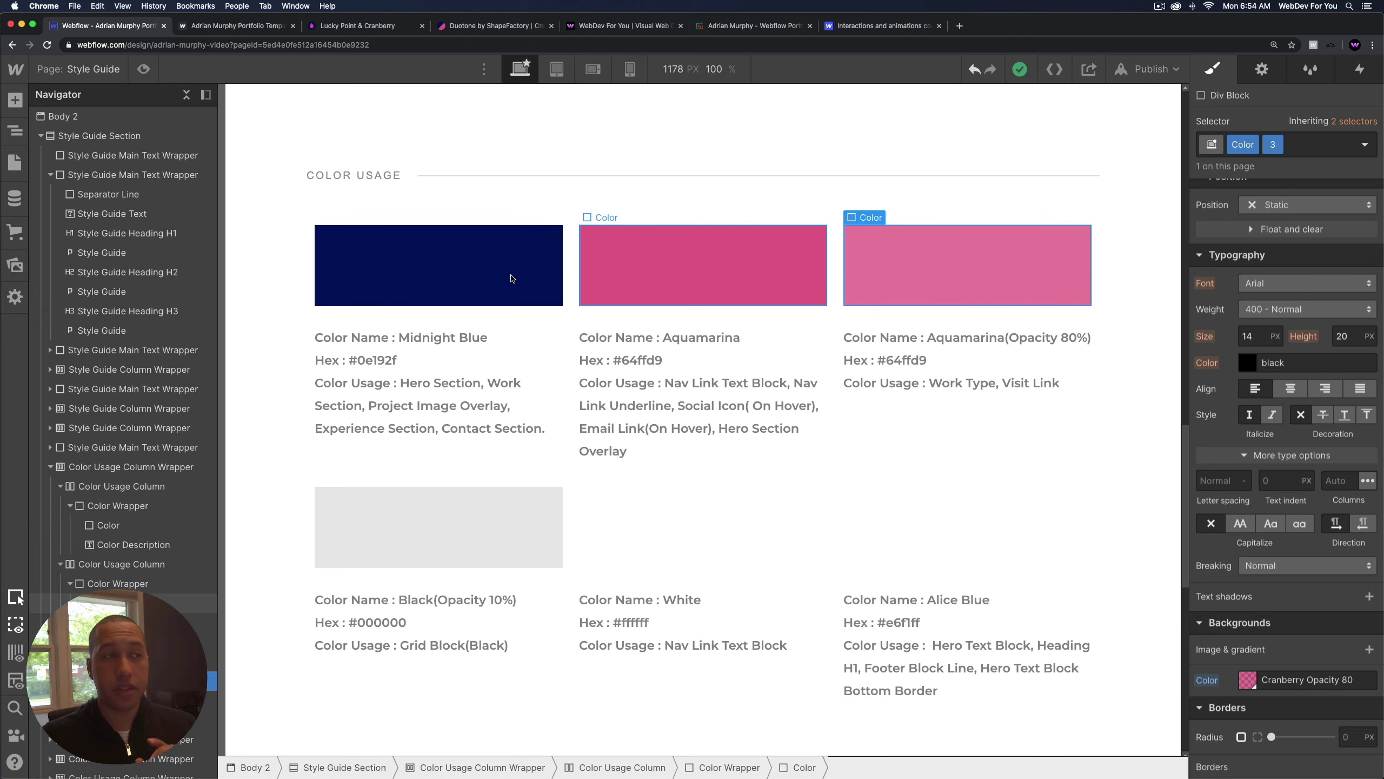
left_click(357, 26)
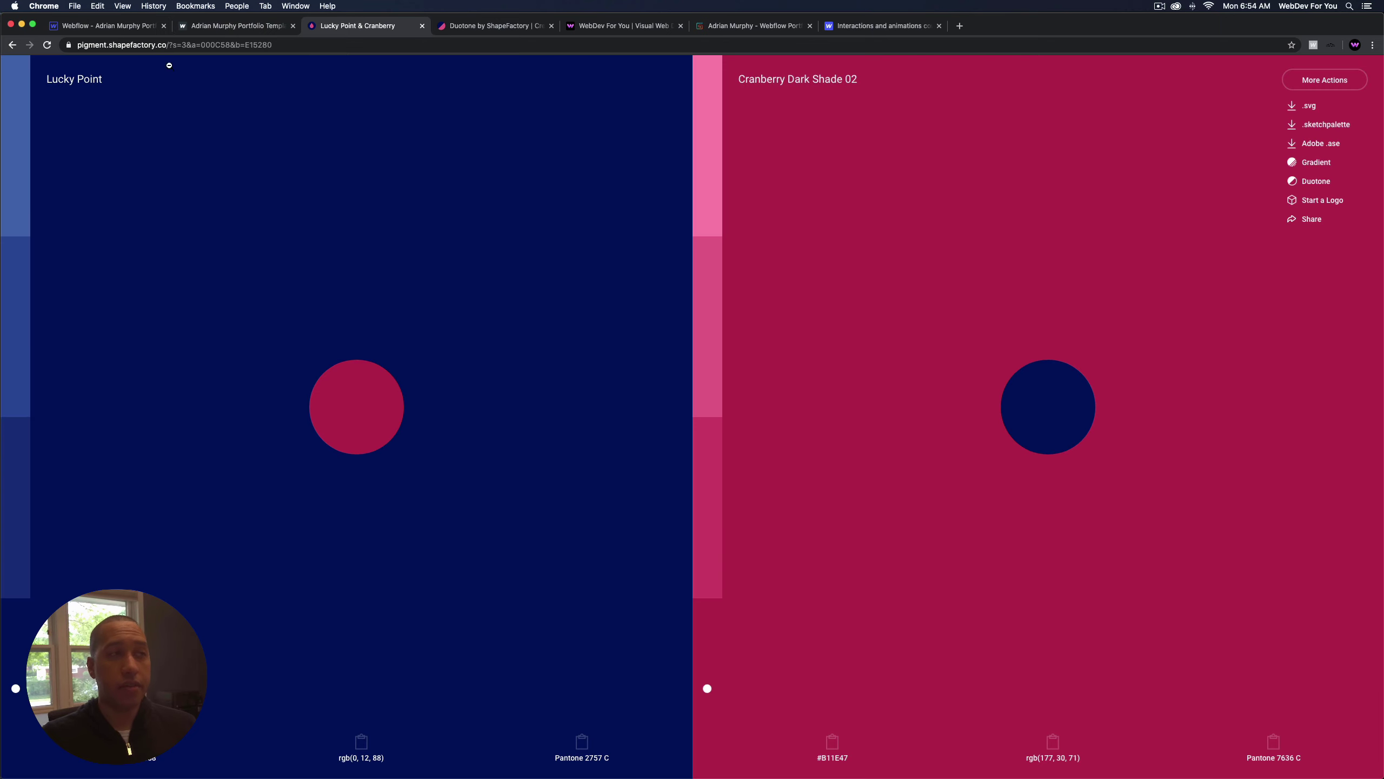
left_click(707, 321)
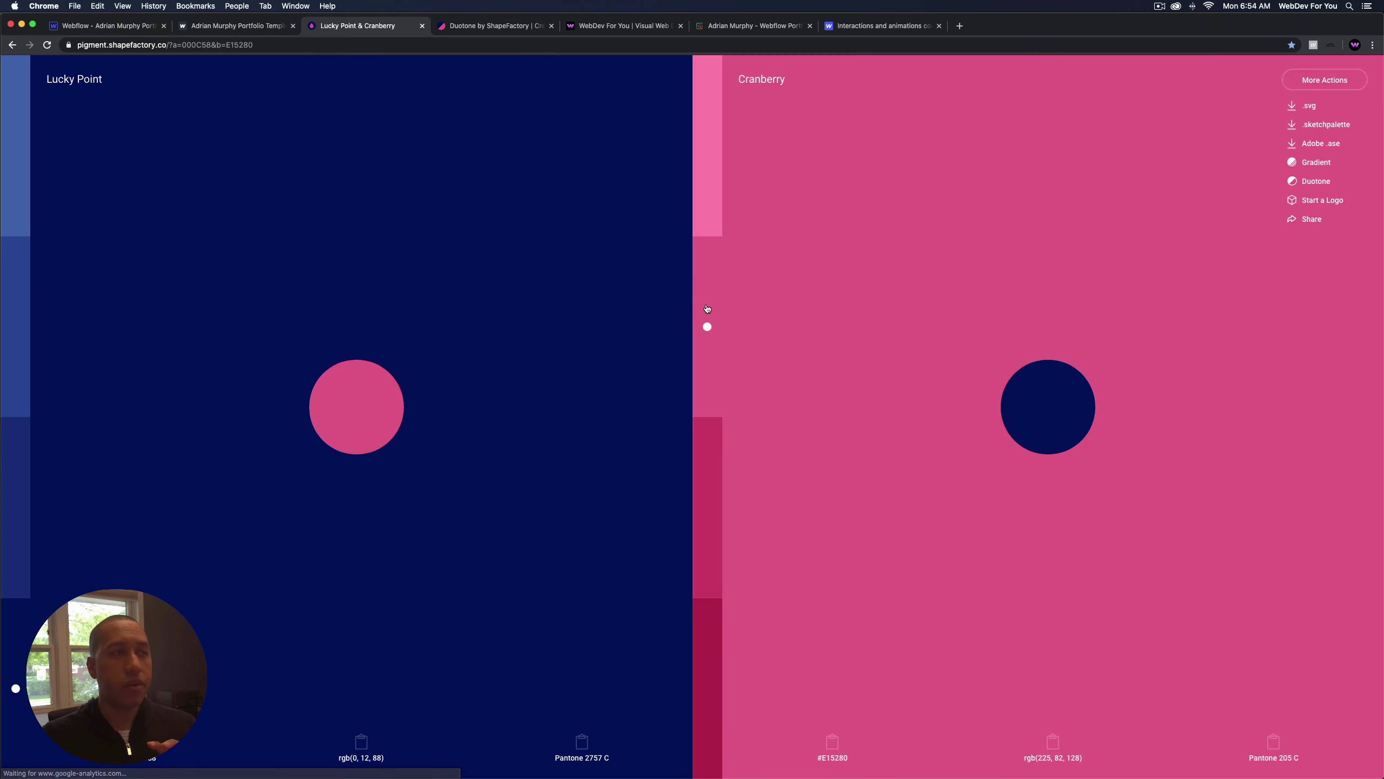
left_click(103, 25)
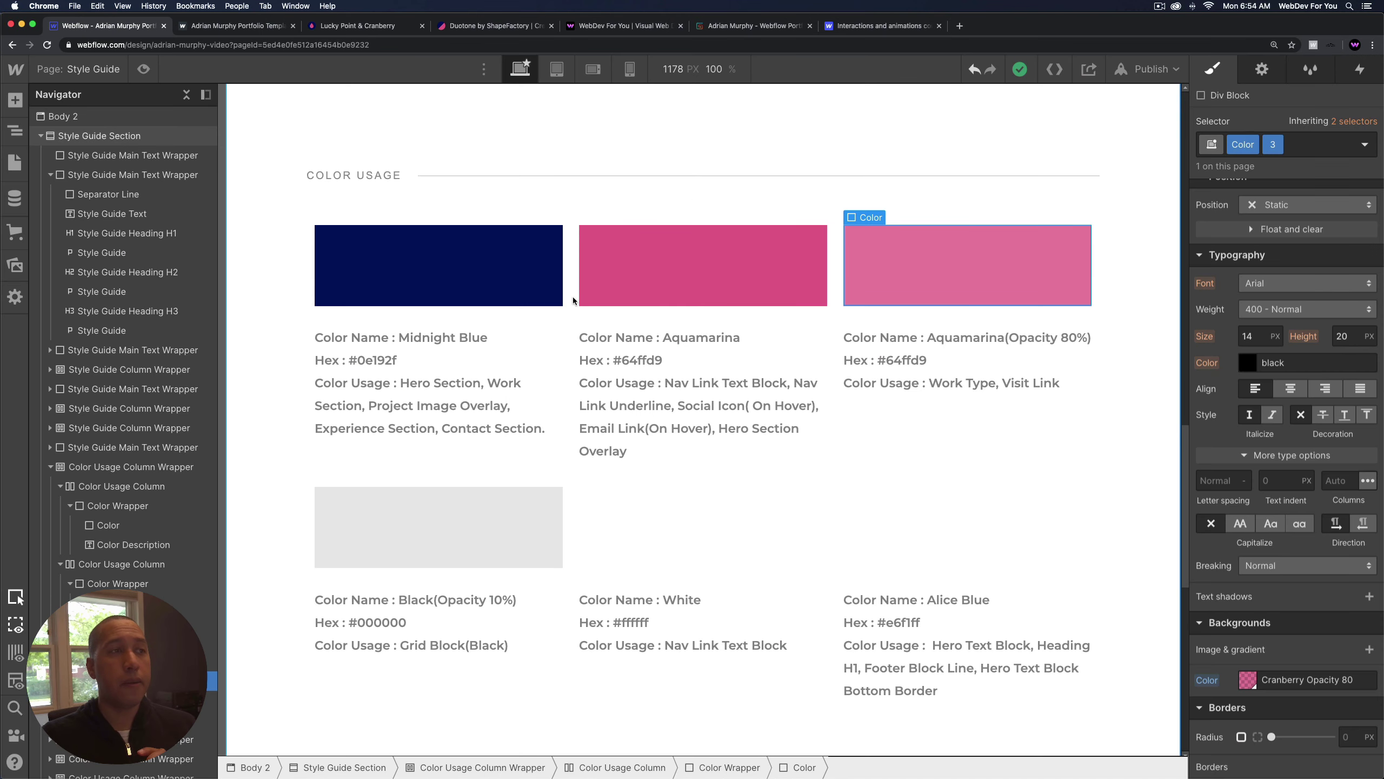
Inspect the Cranberry background colour picker without changing it, then select the Aquamarina swatches.
left_click(793, 268)
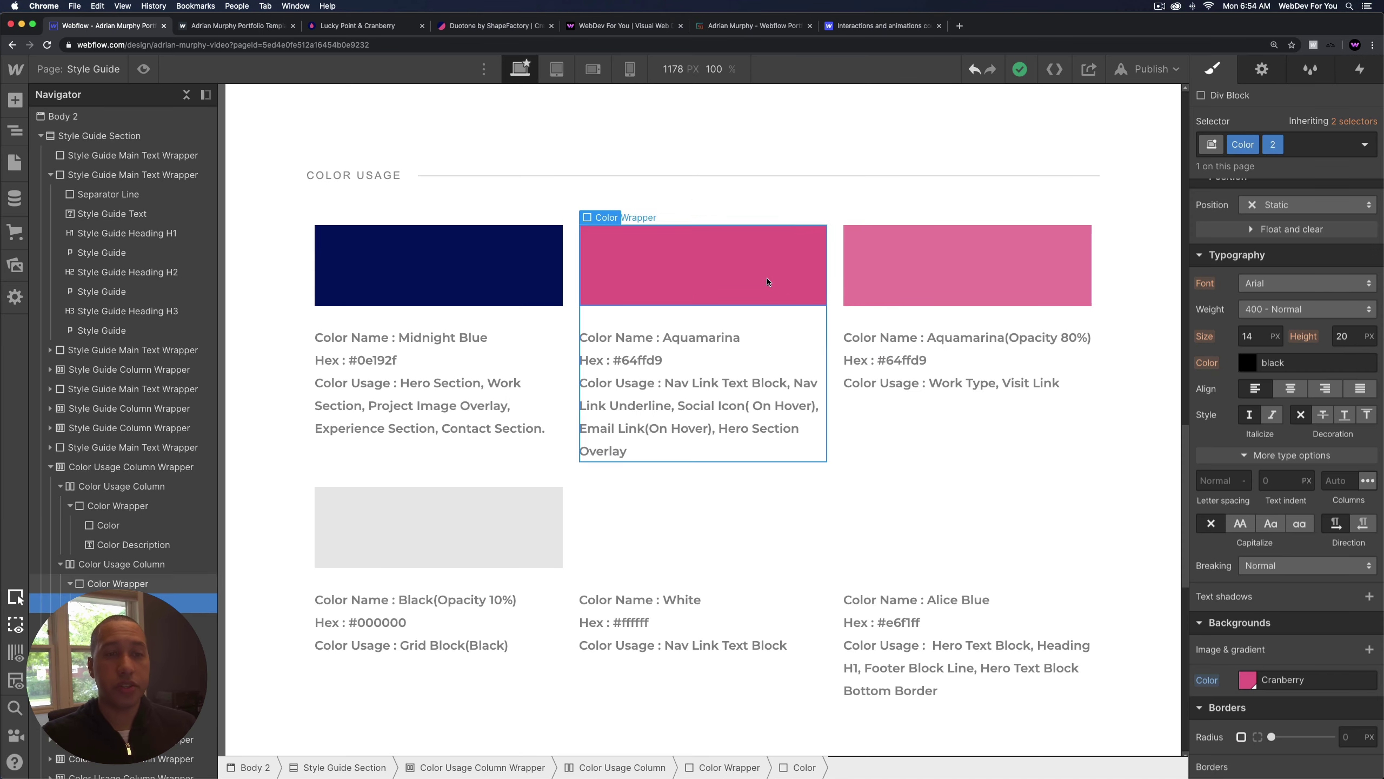
scroll(1348, 661, "down", 3)
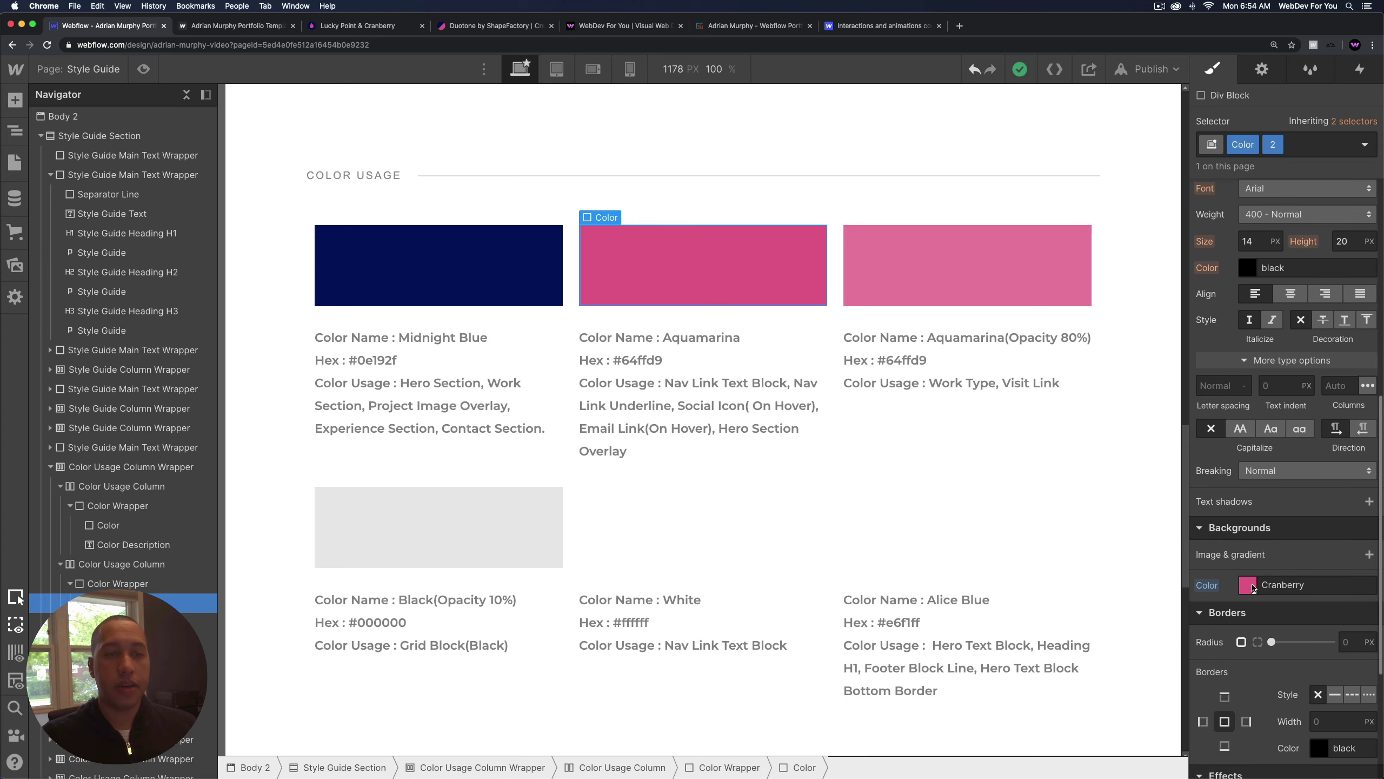
left_click(1248, 585)
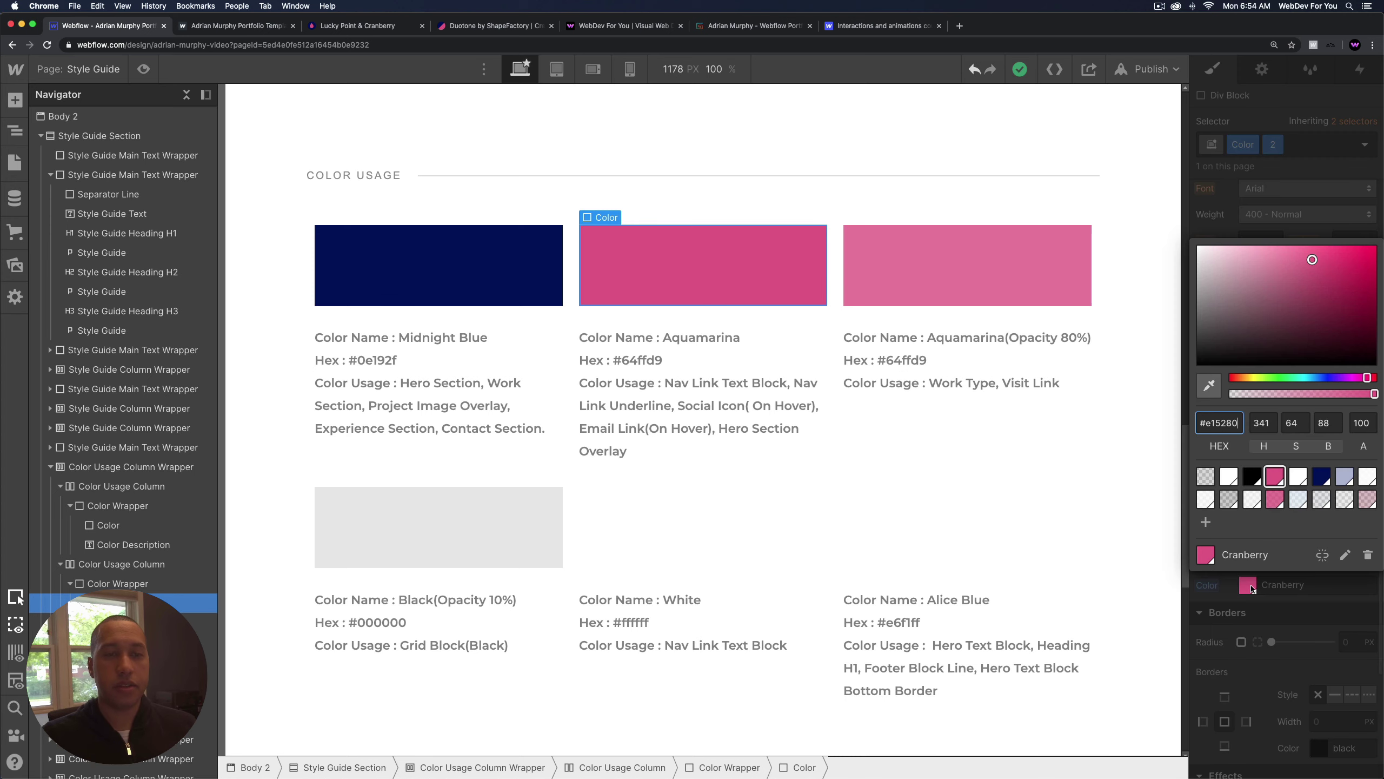
left_click(1345, 554)
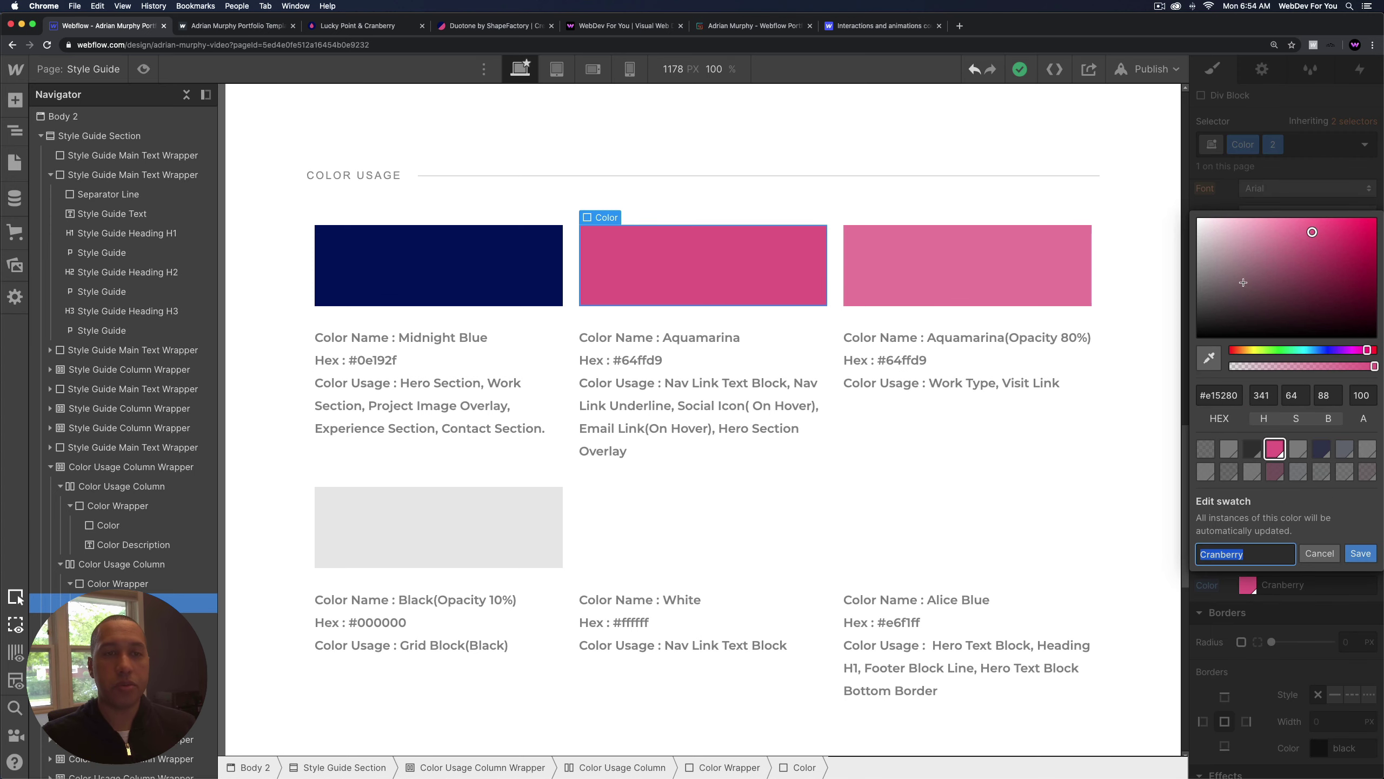
left_click(1311, 555)
left_click(974, 271)
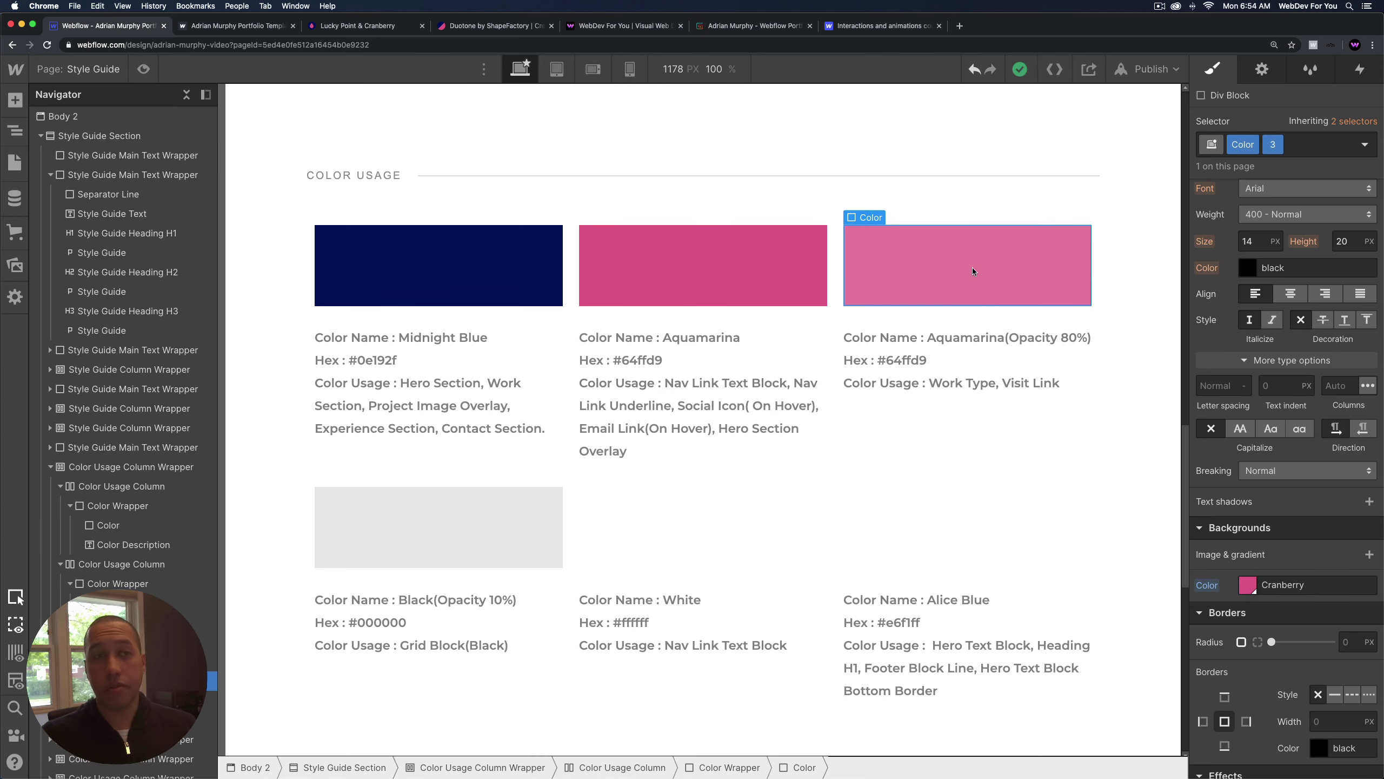
Review the Midnight Blue, White and Alice Blue descriptions, then go to the Image Licenses page.
left_click(361, 385)
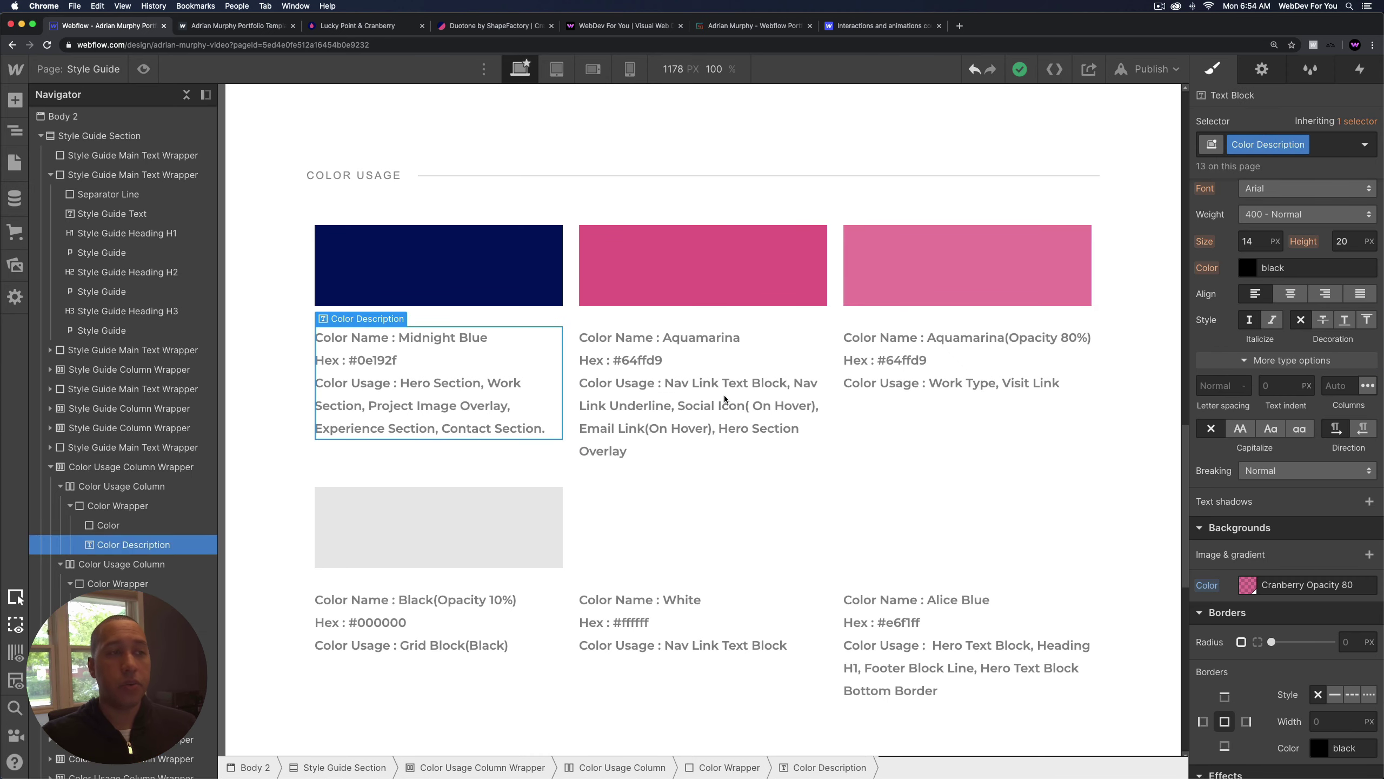
left_click(883, 385)
scroll(861, 429, "down", 5)
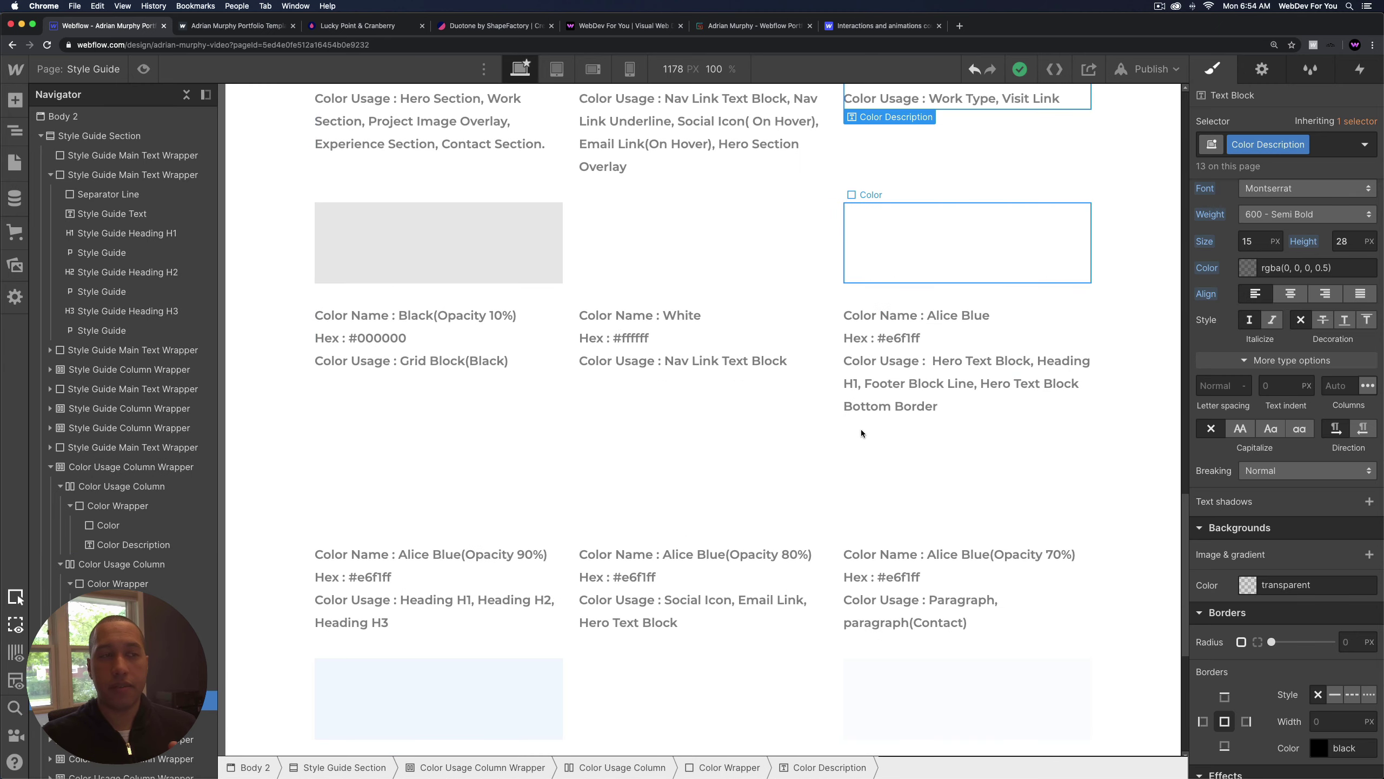
scroll(862, 403, "down", 1)
left_click(692, 306)
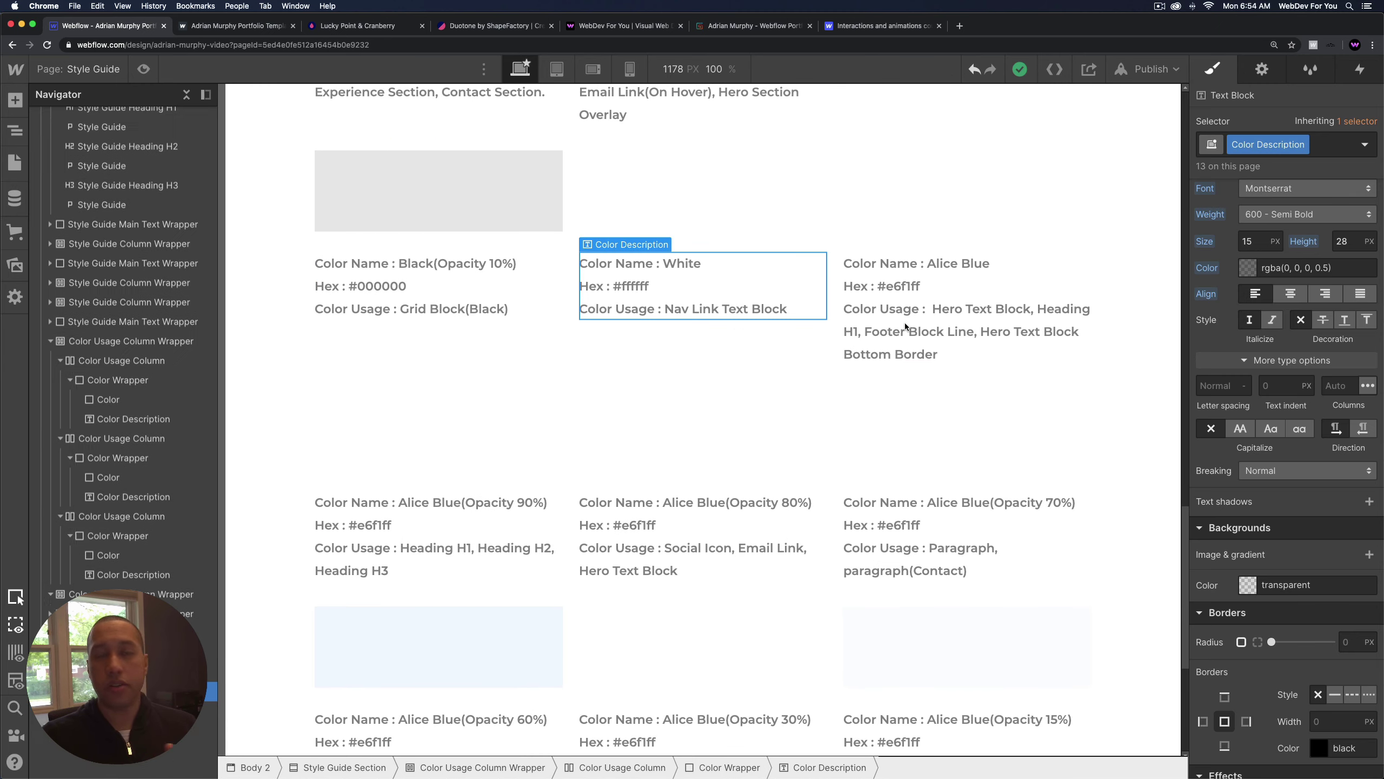
scroll(792, 419, "down", 6)
left_click(793, 410)
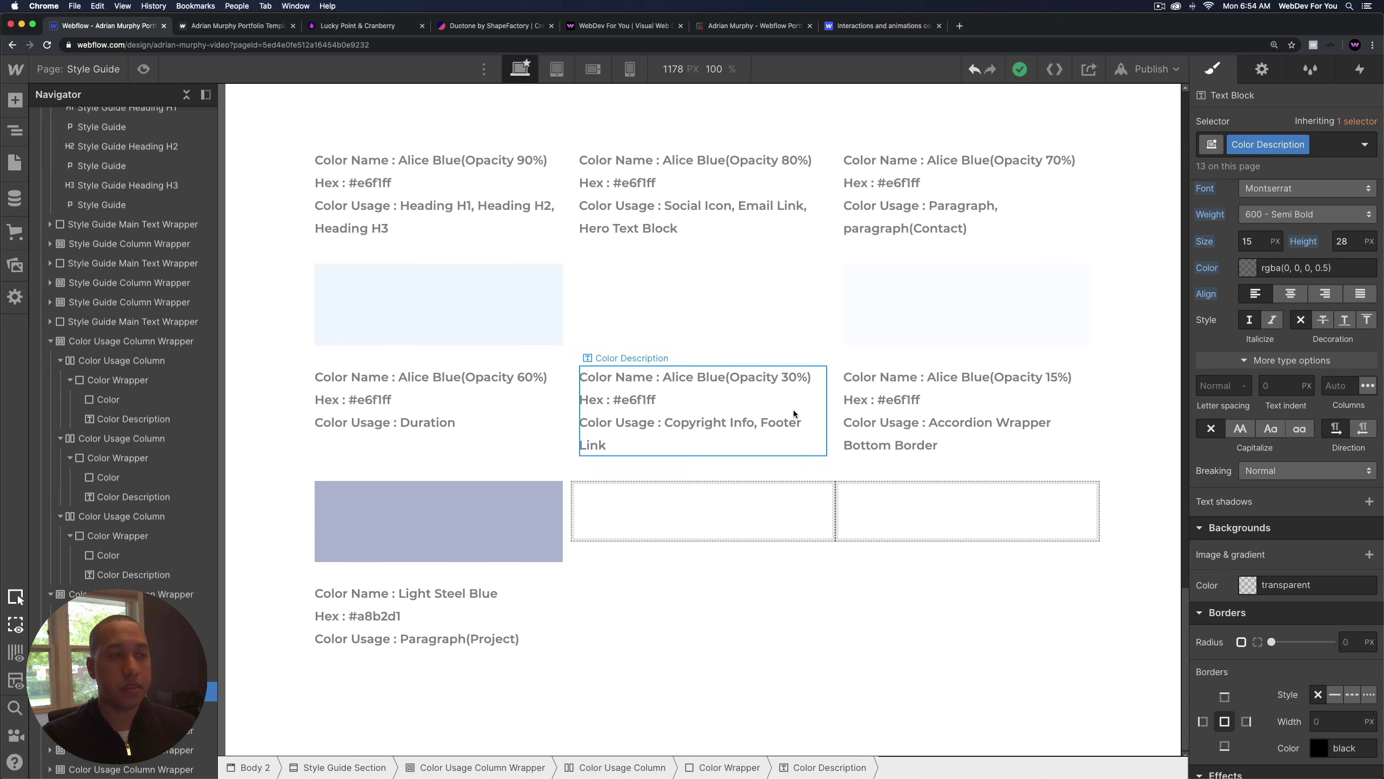
scroll(792, 406, "up", 17)
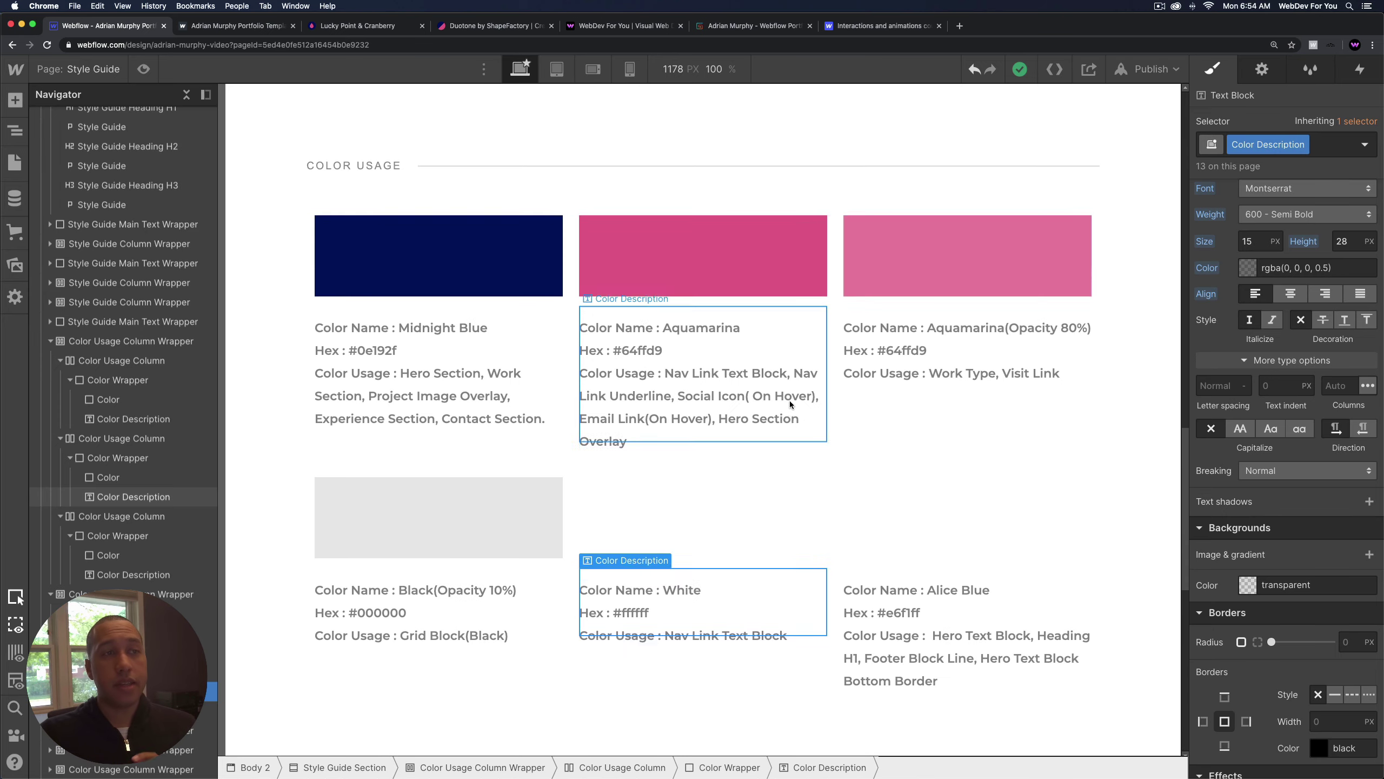
scroll(790, 403, "up", 15)
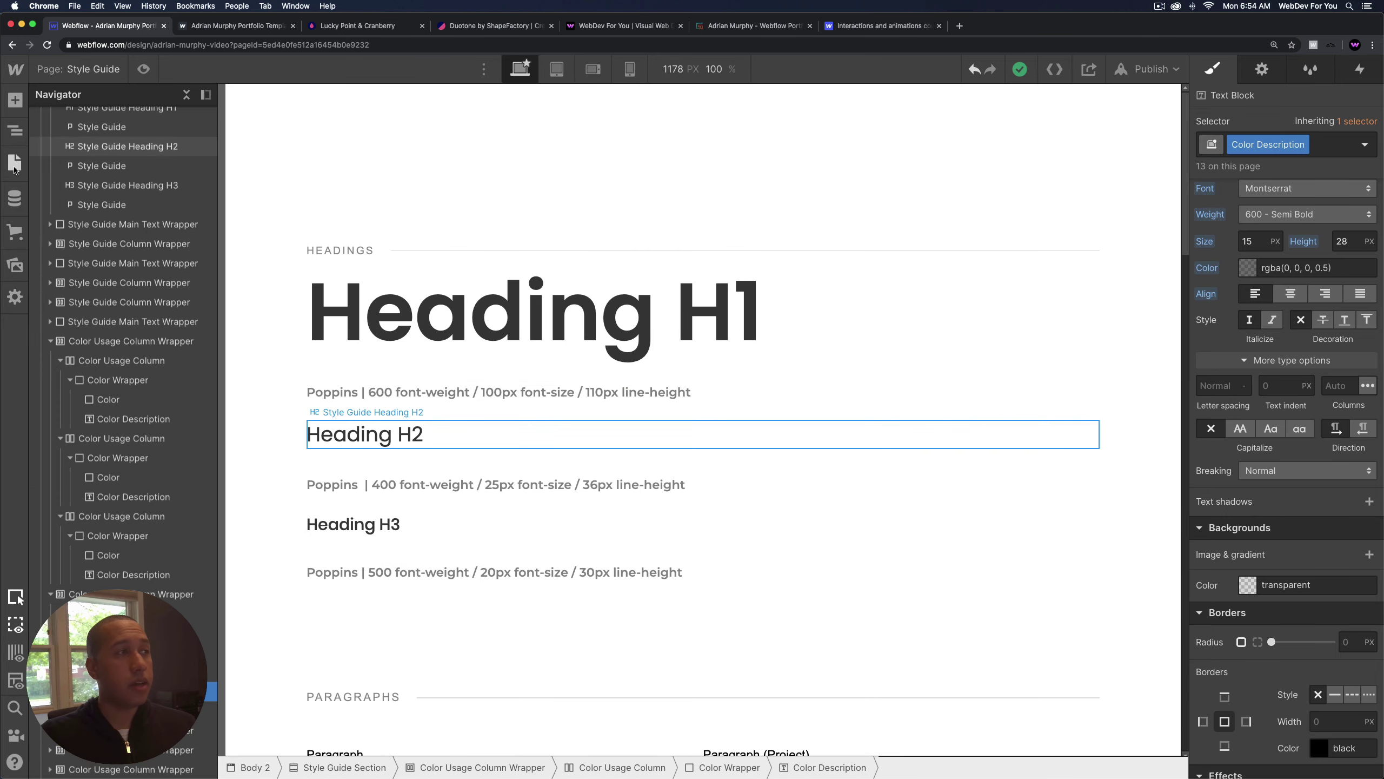
key("p")
left_click(123, 244)
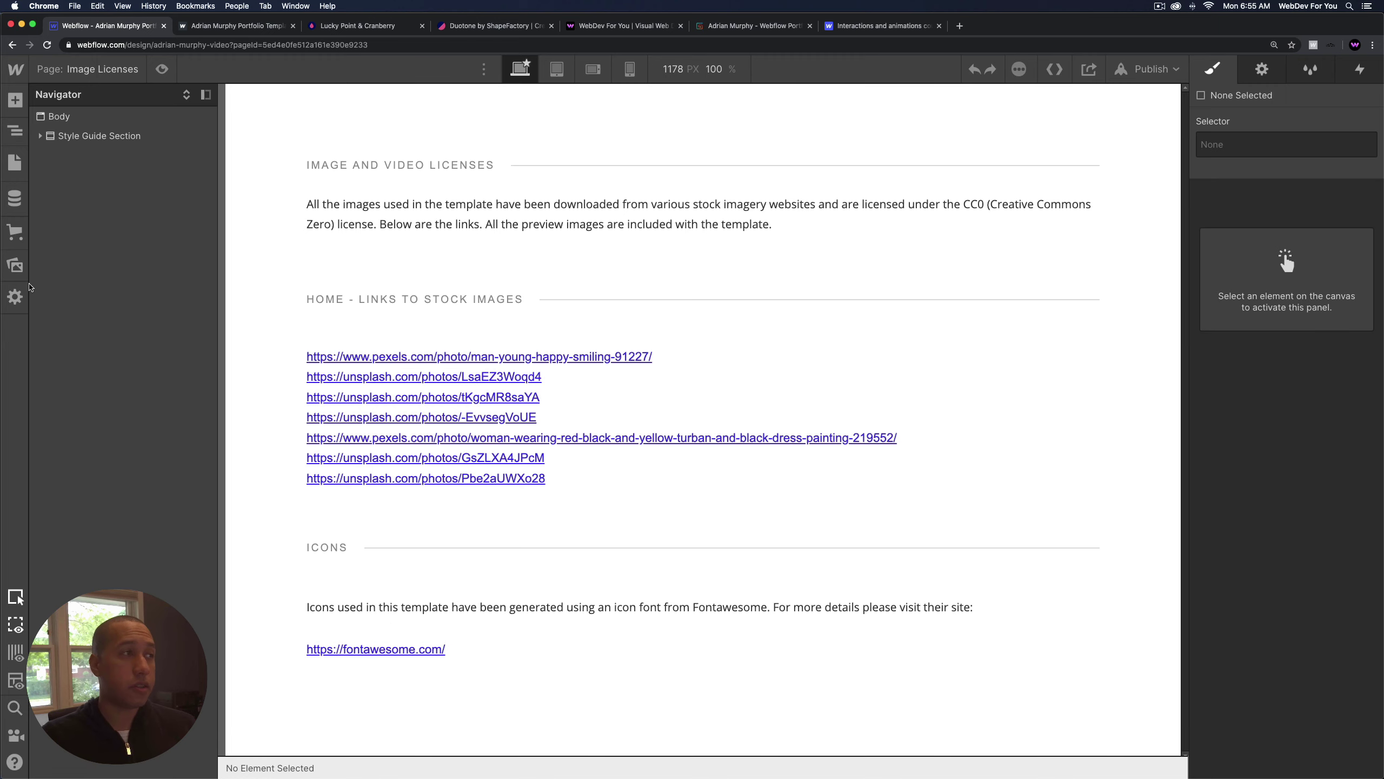
View the Password page, then switch the designer to the 404 page.
left_click(15, 162)
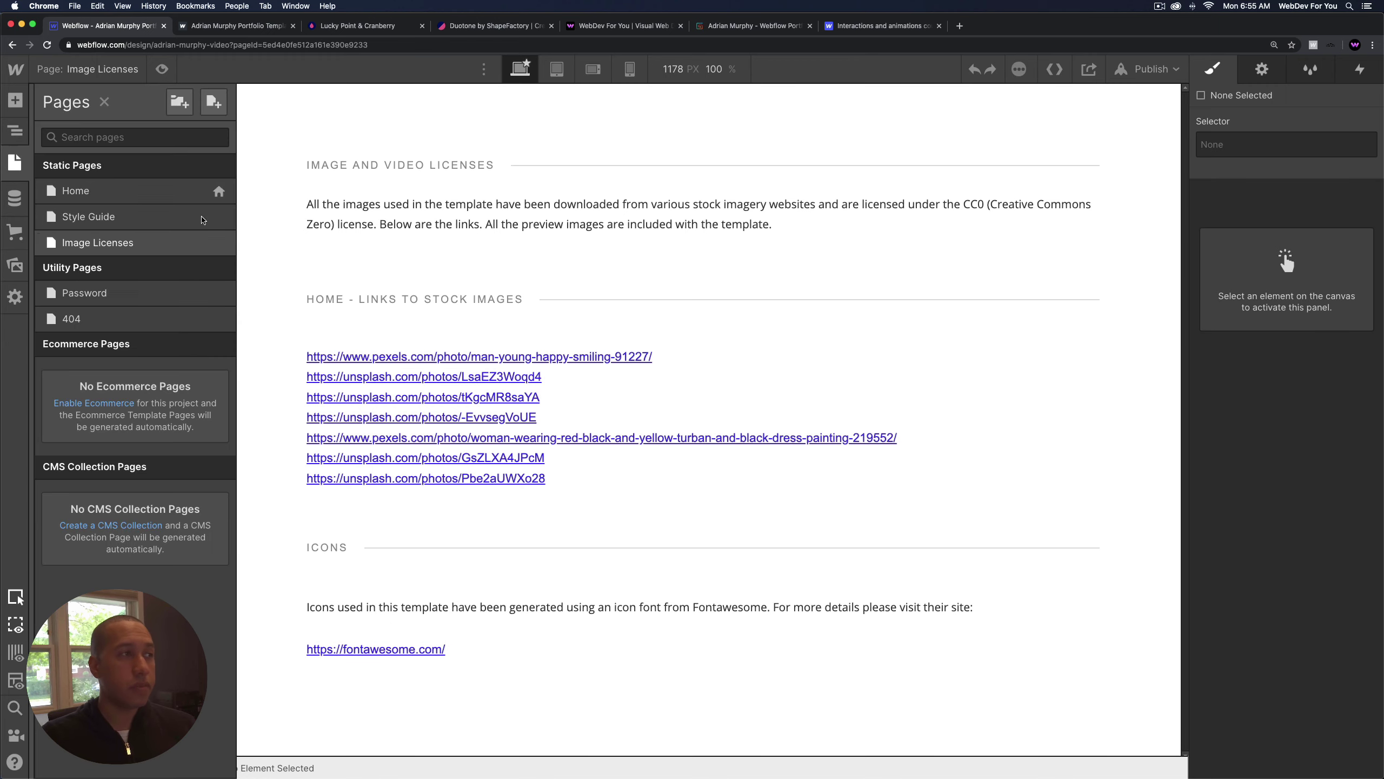
left_click(112, 295)
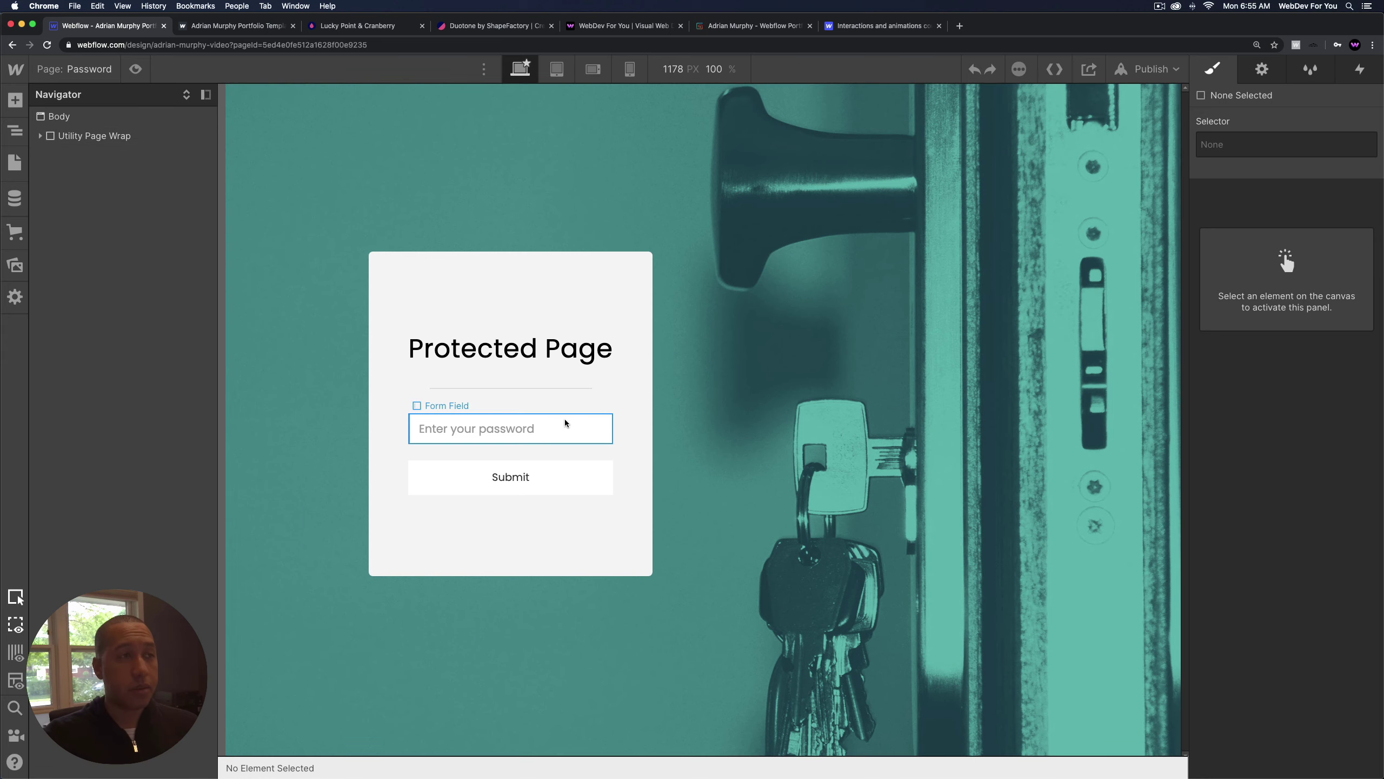
left_click(11, 169)
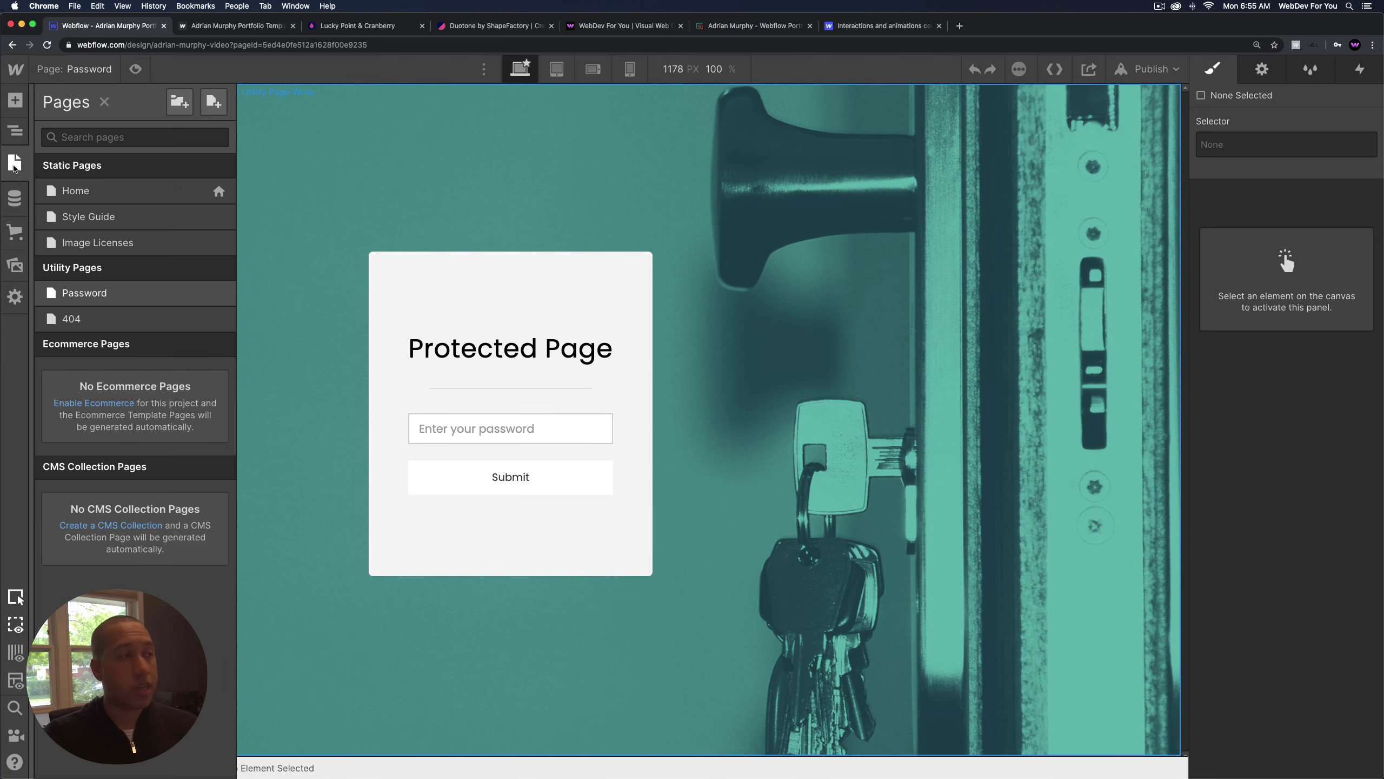
left_click(74, 320)
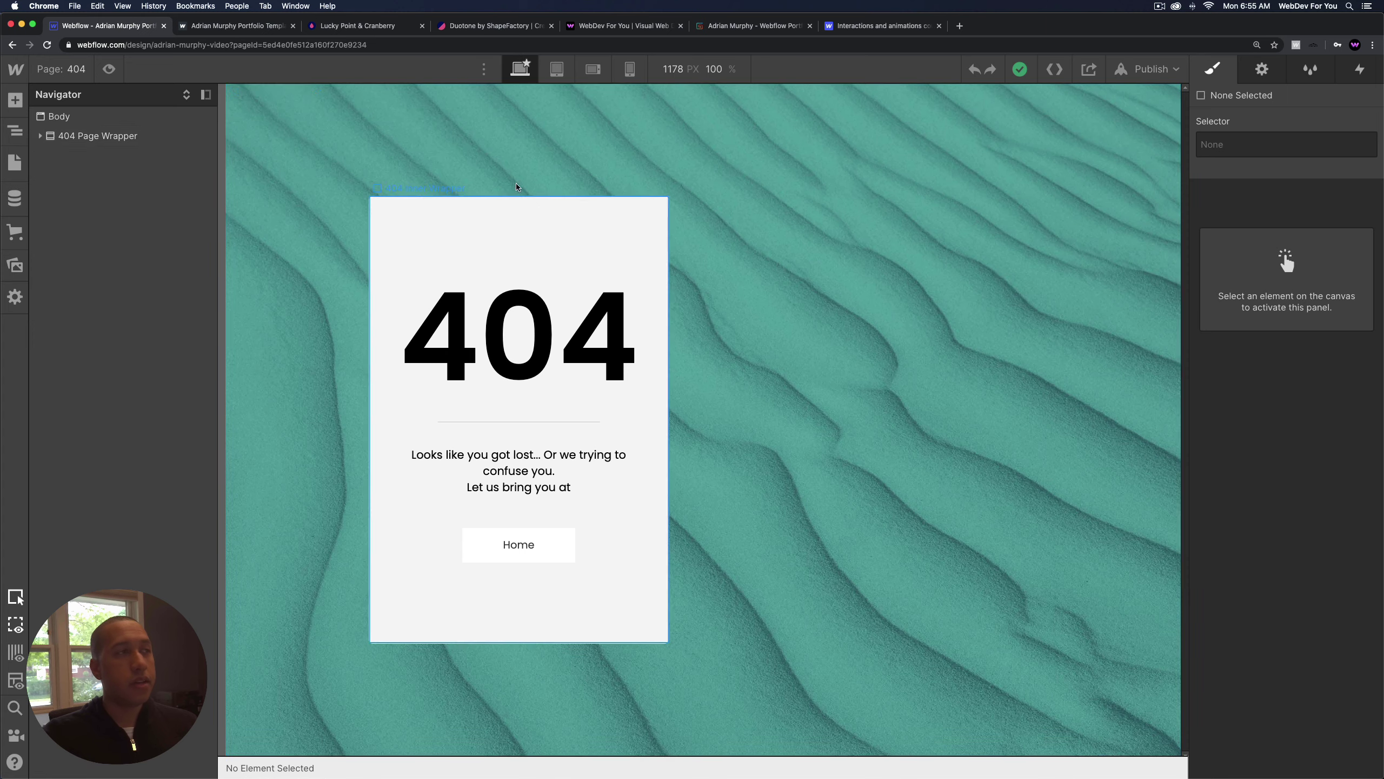
Select the 404 Page Wrapper, then switch the designer to the Home page.
left_click(426, 167)
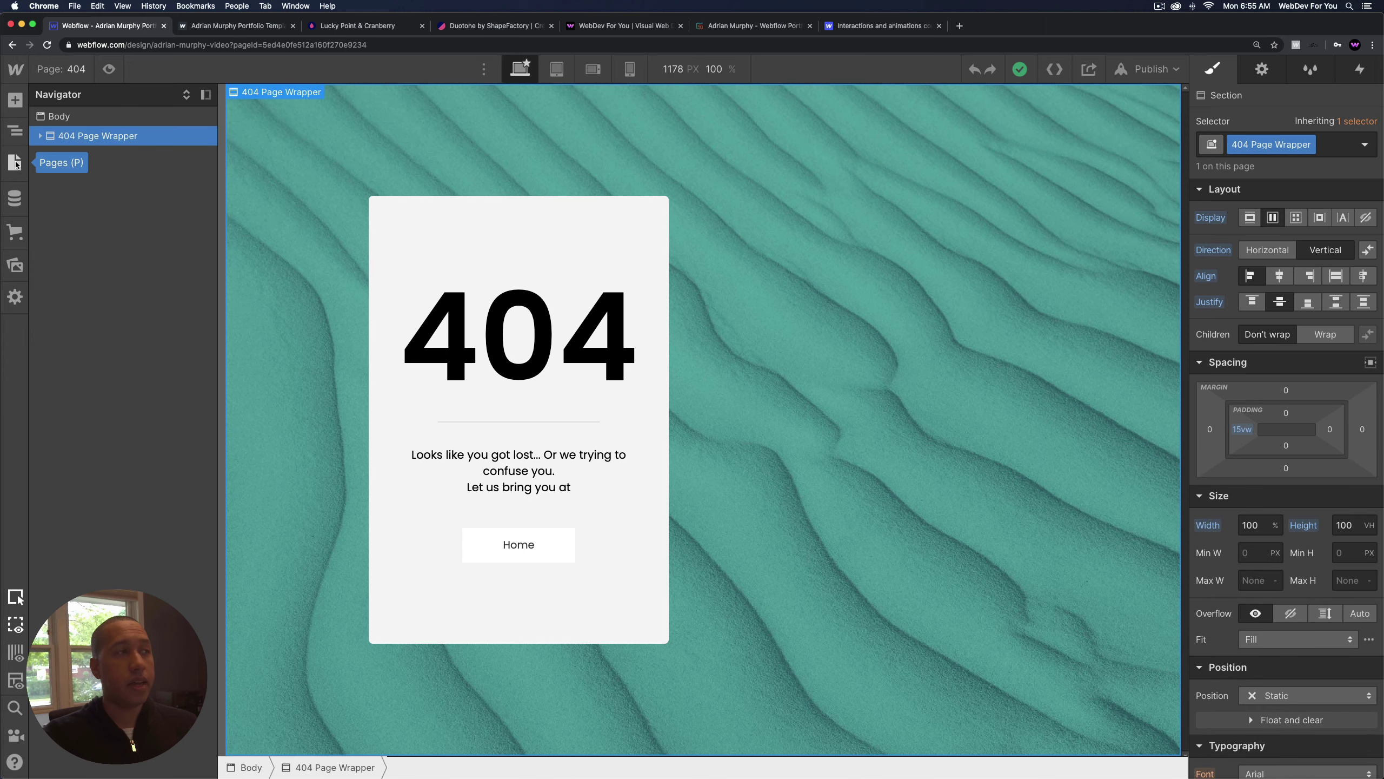
left_click(16, 164)
left_click(80, 191)
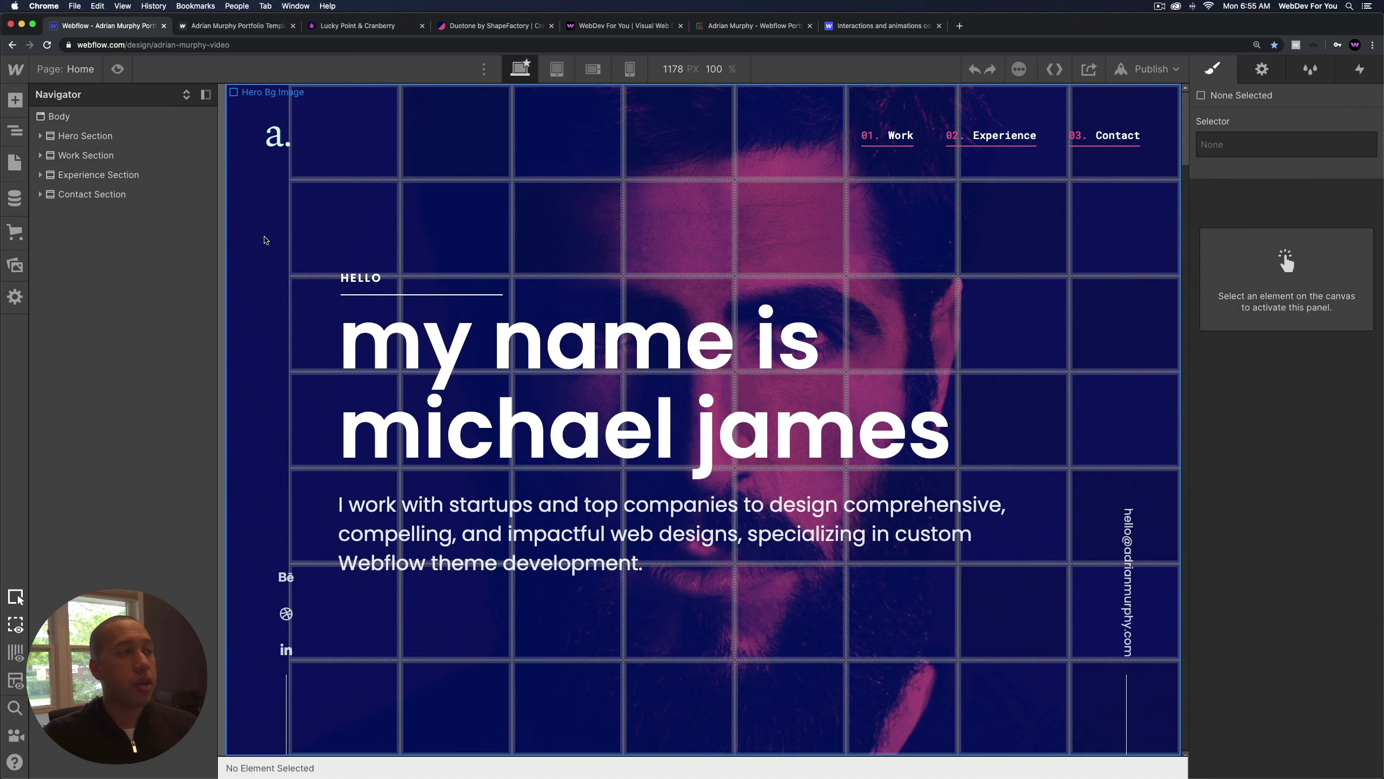
Open the Home page's settings and scroll to SEO Settings.
left_click(15, 162)
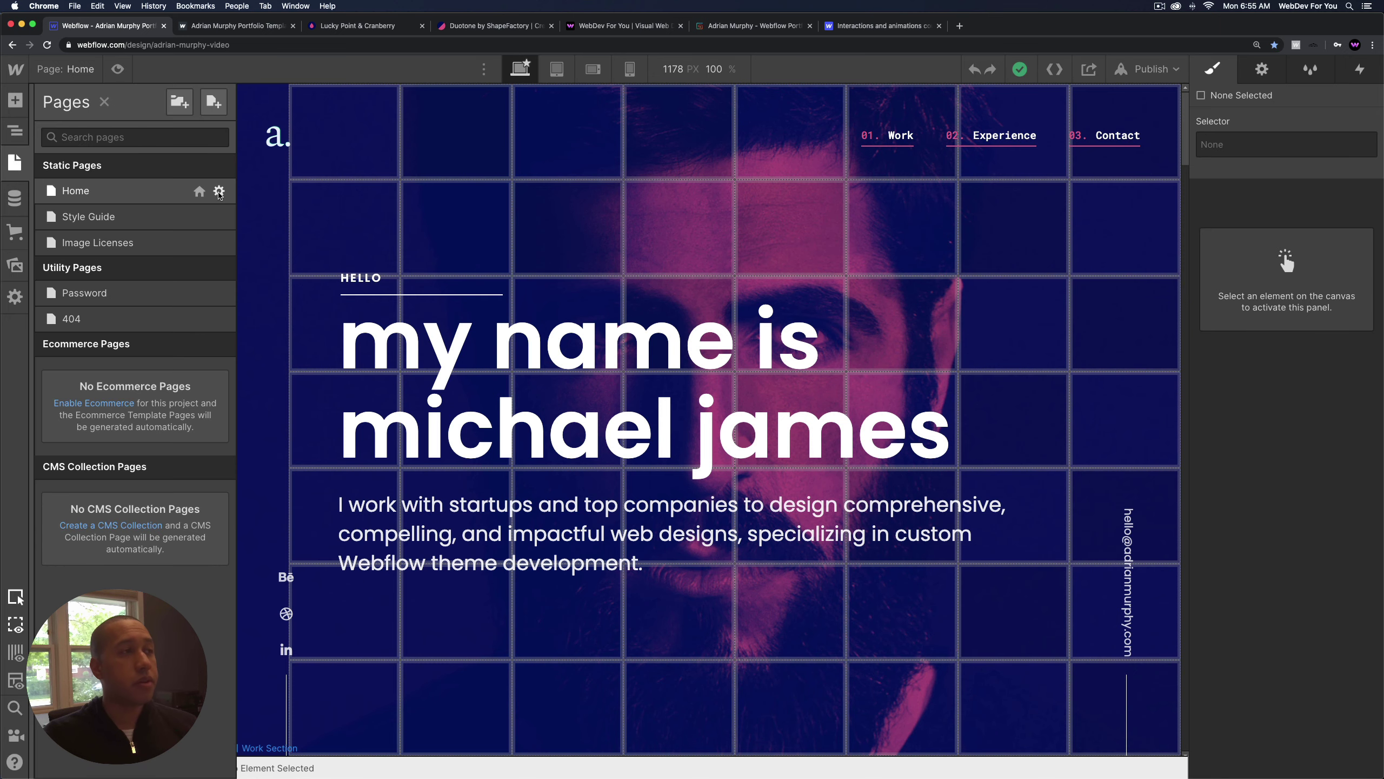
left_click(219, 192)
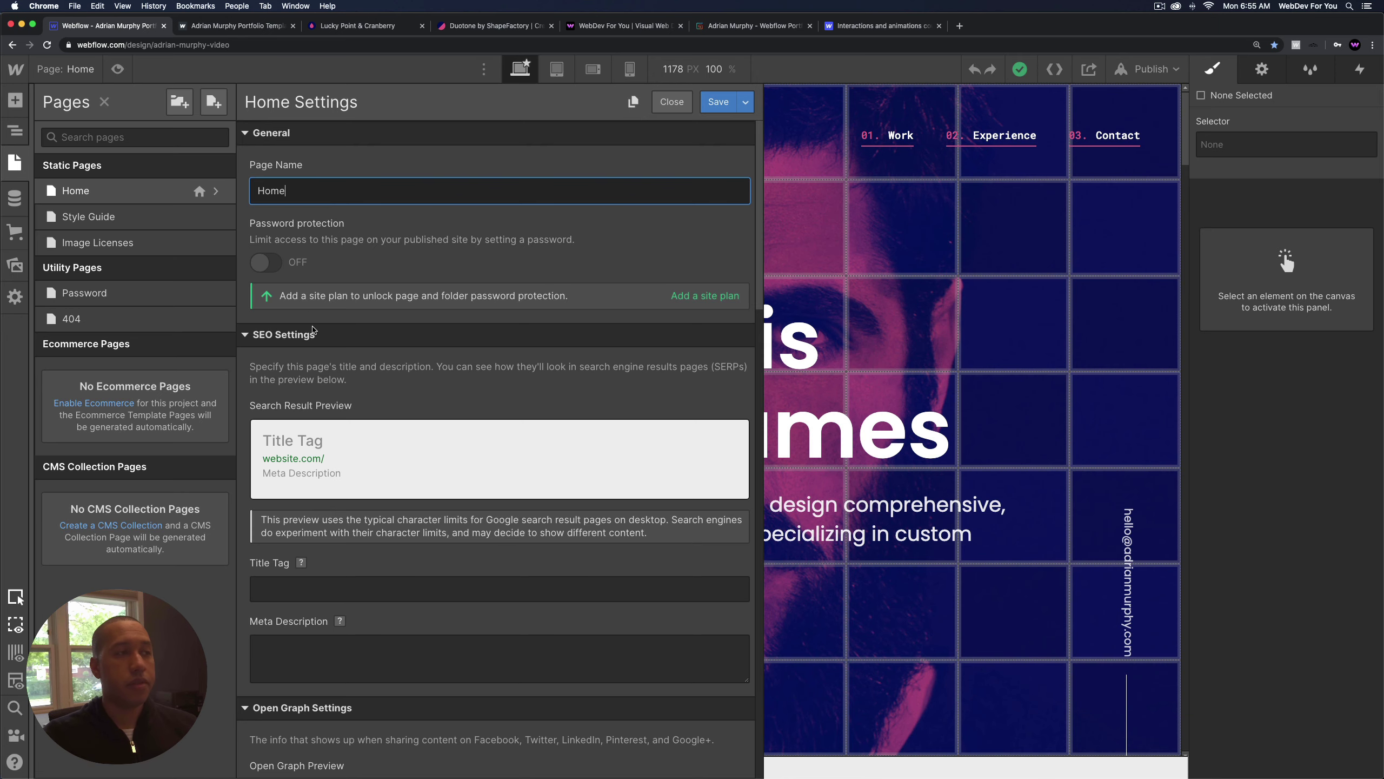
scroll(314, 330, "down", 3)
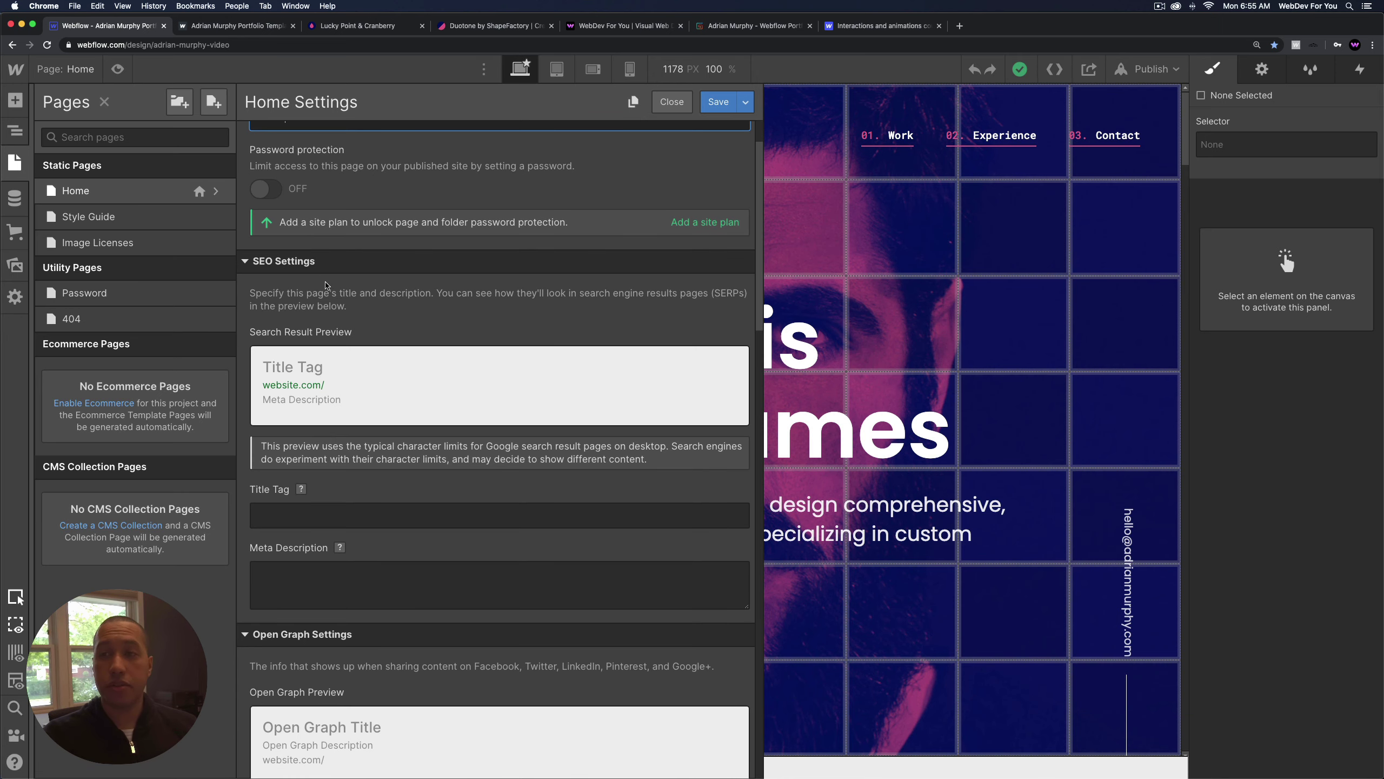
scroll(326, 285, "down", 4)
Set the title tag to the owner's name plus 'Webflow Portfolio Template' and begin the meta description.
left_click(300, 414)
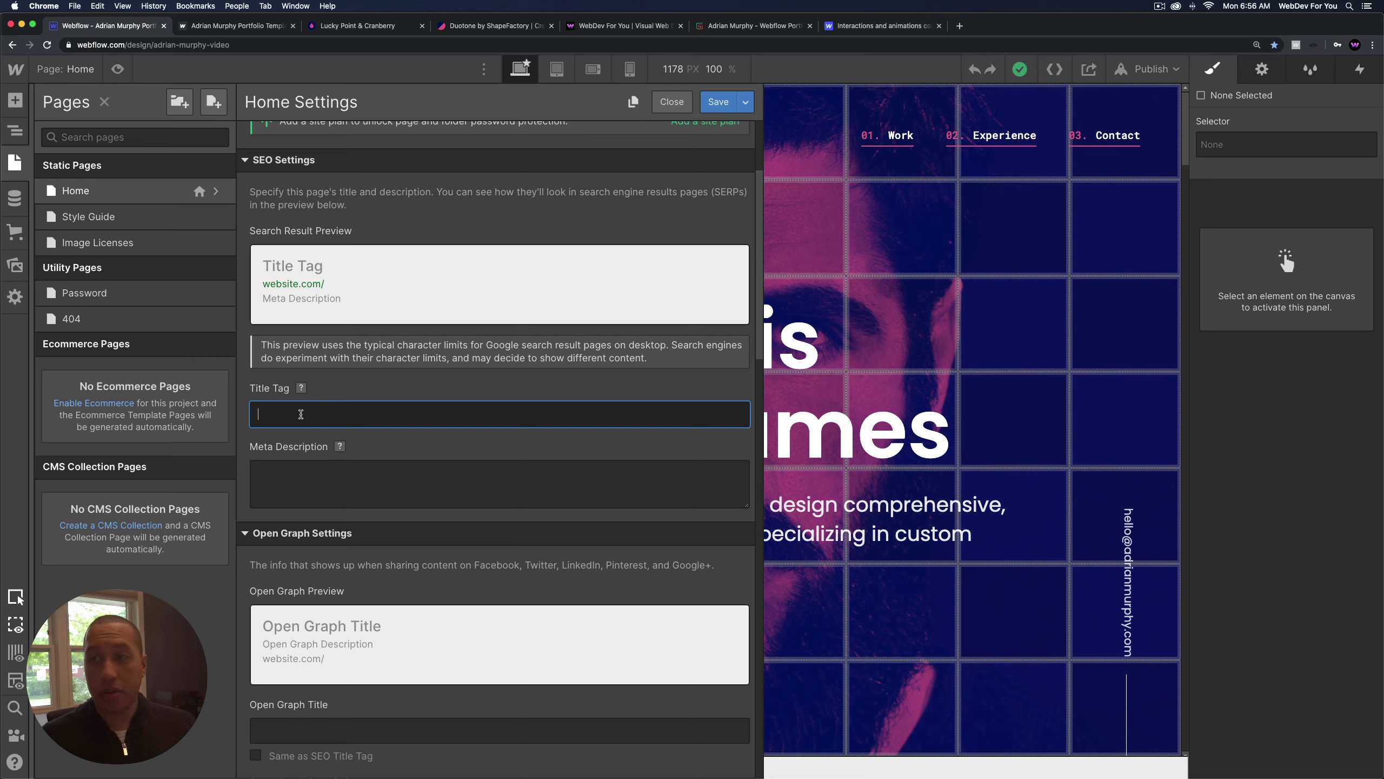
type("Adrain")
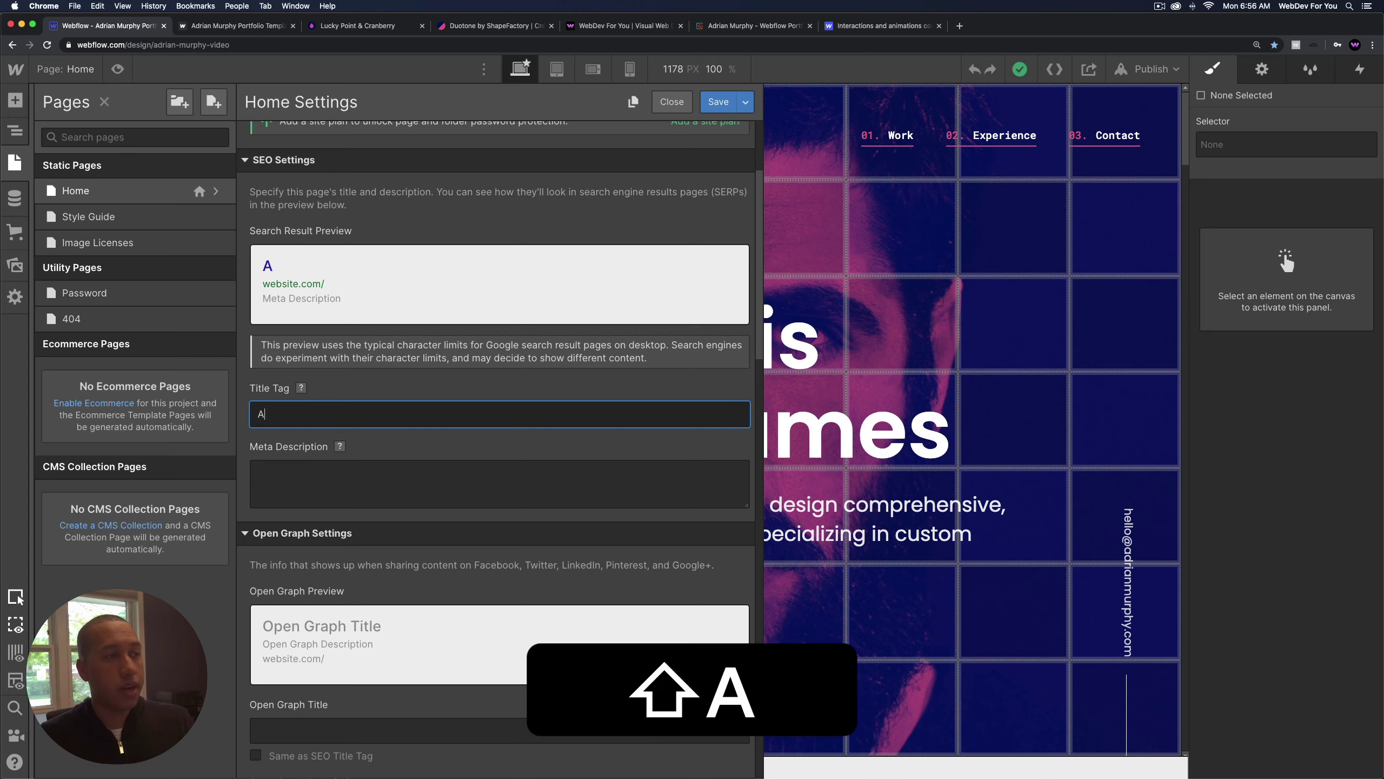
type("rphy e")
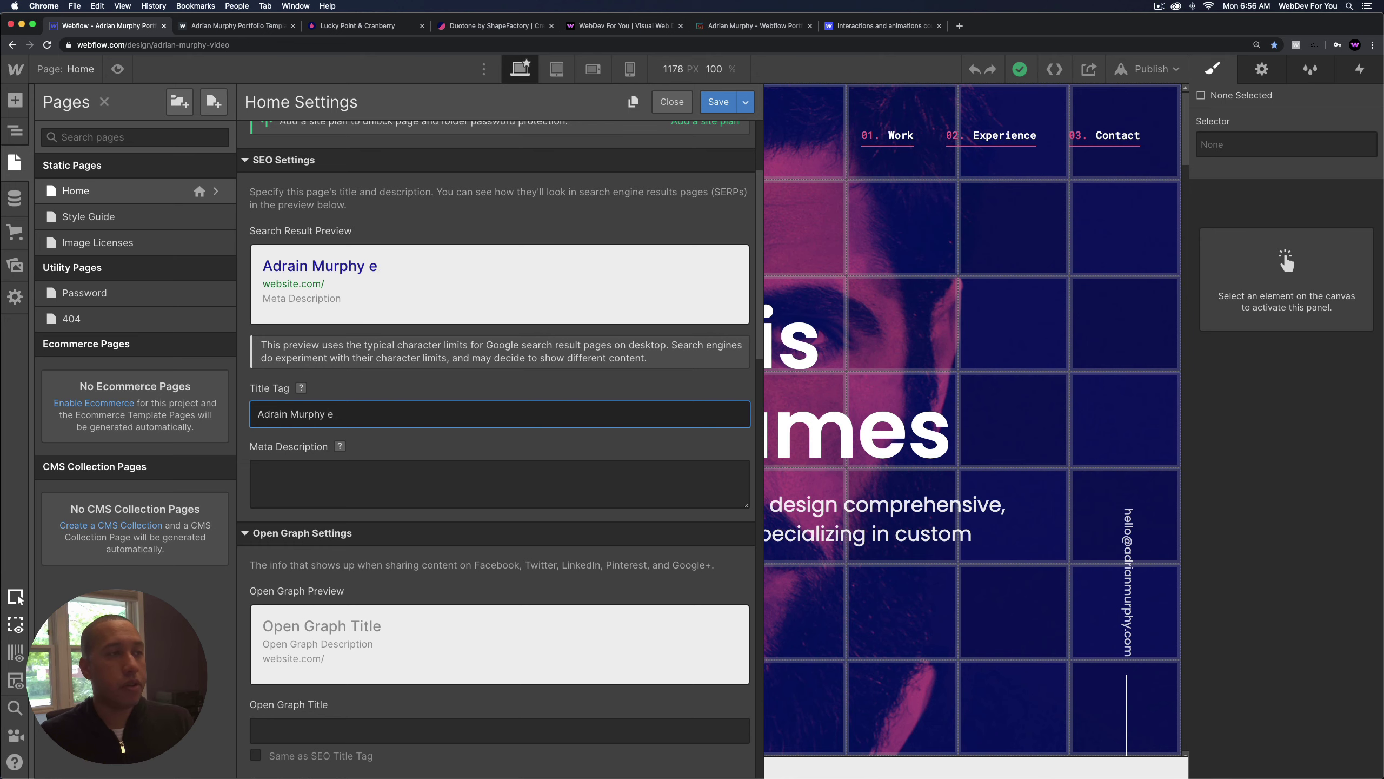
key("BackSpace")
type("Webflow Portfolio Template")
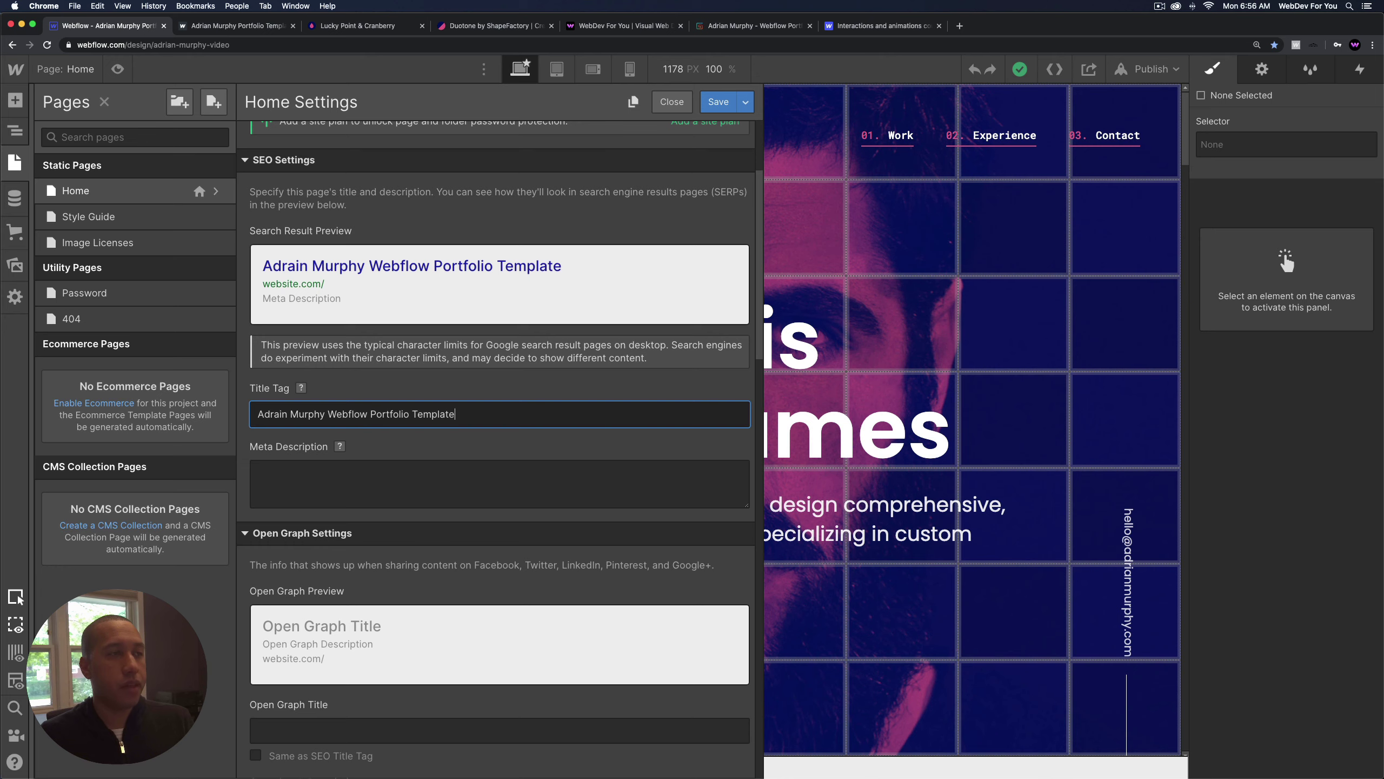
key("Tab")
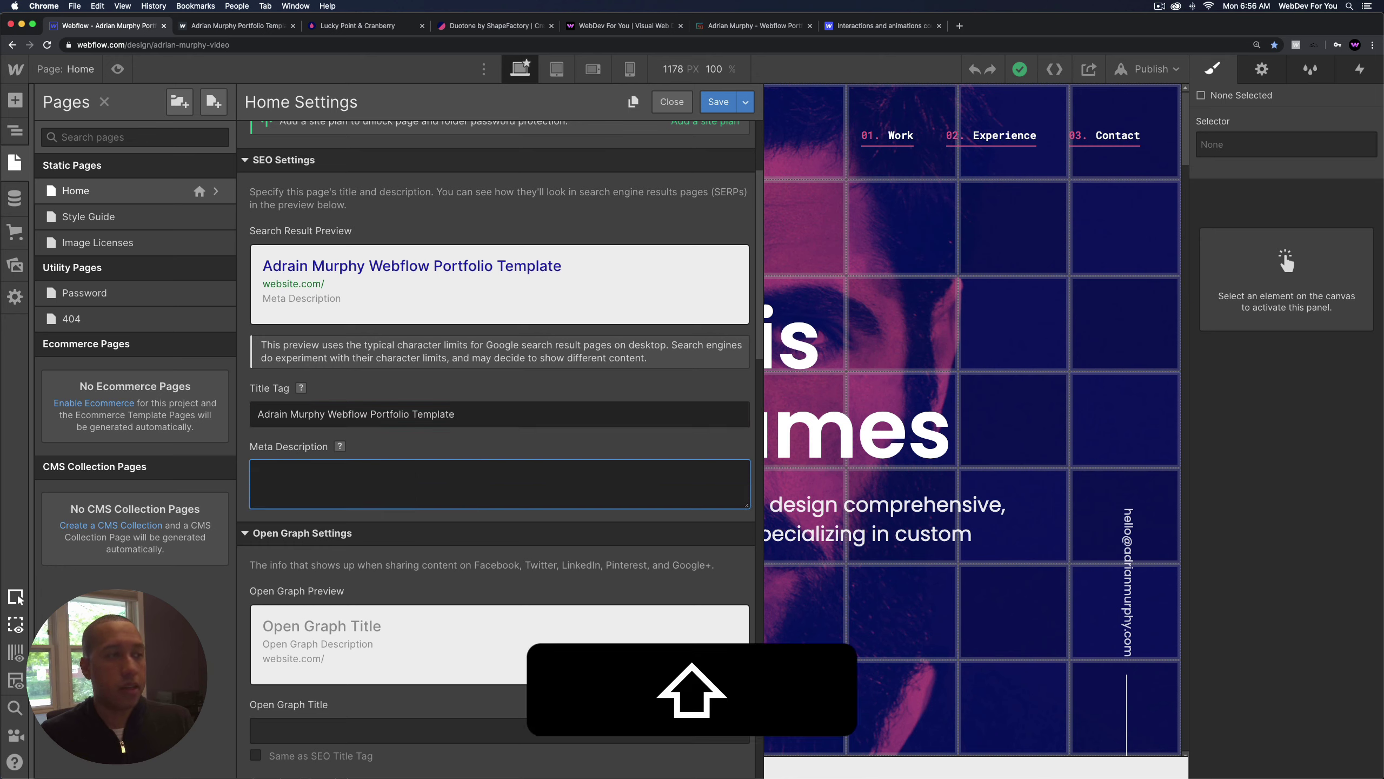
type("This is a")
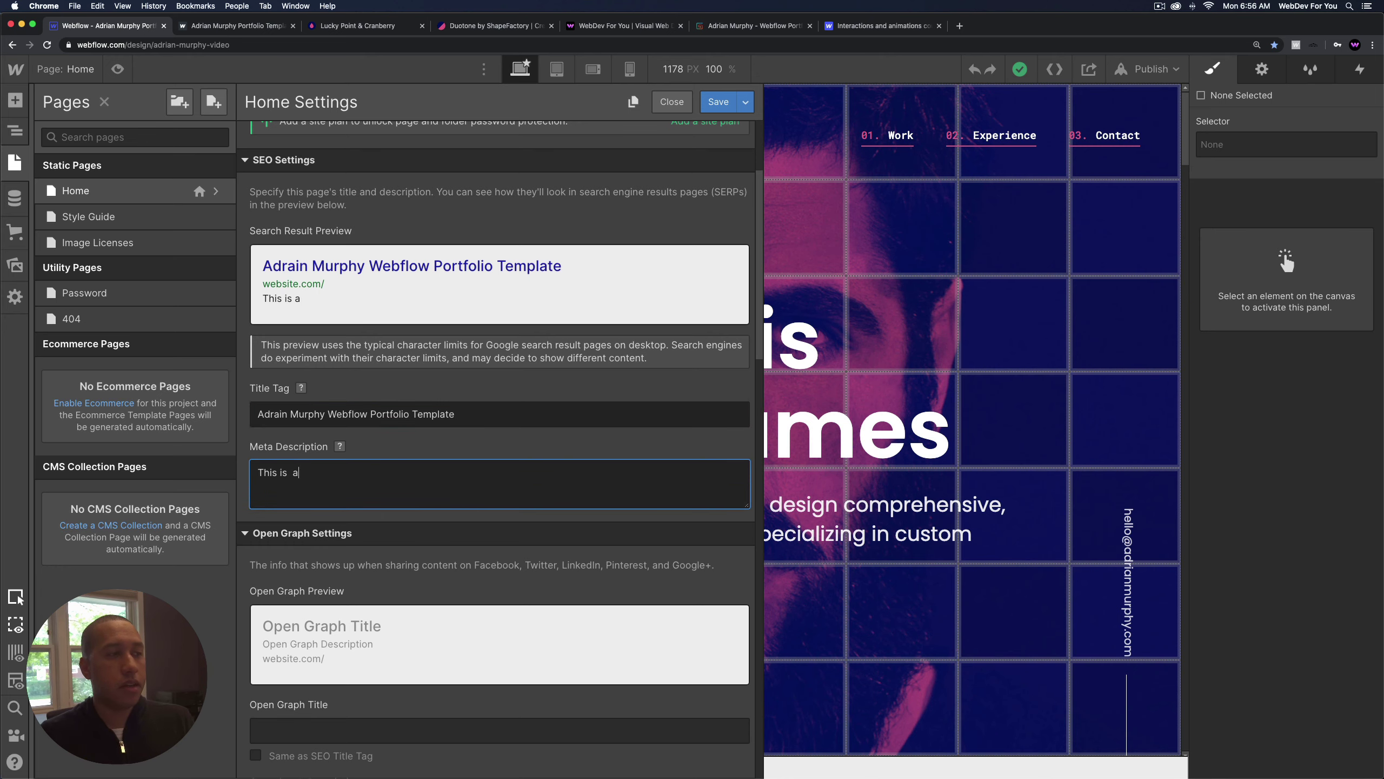
type(" great tem")
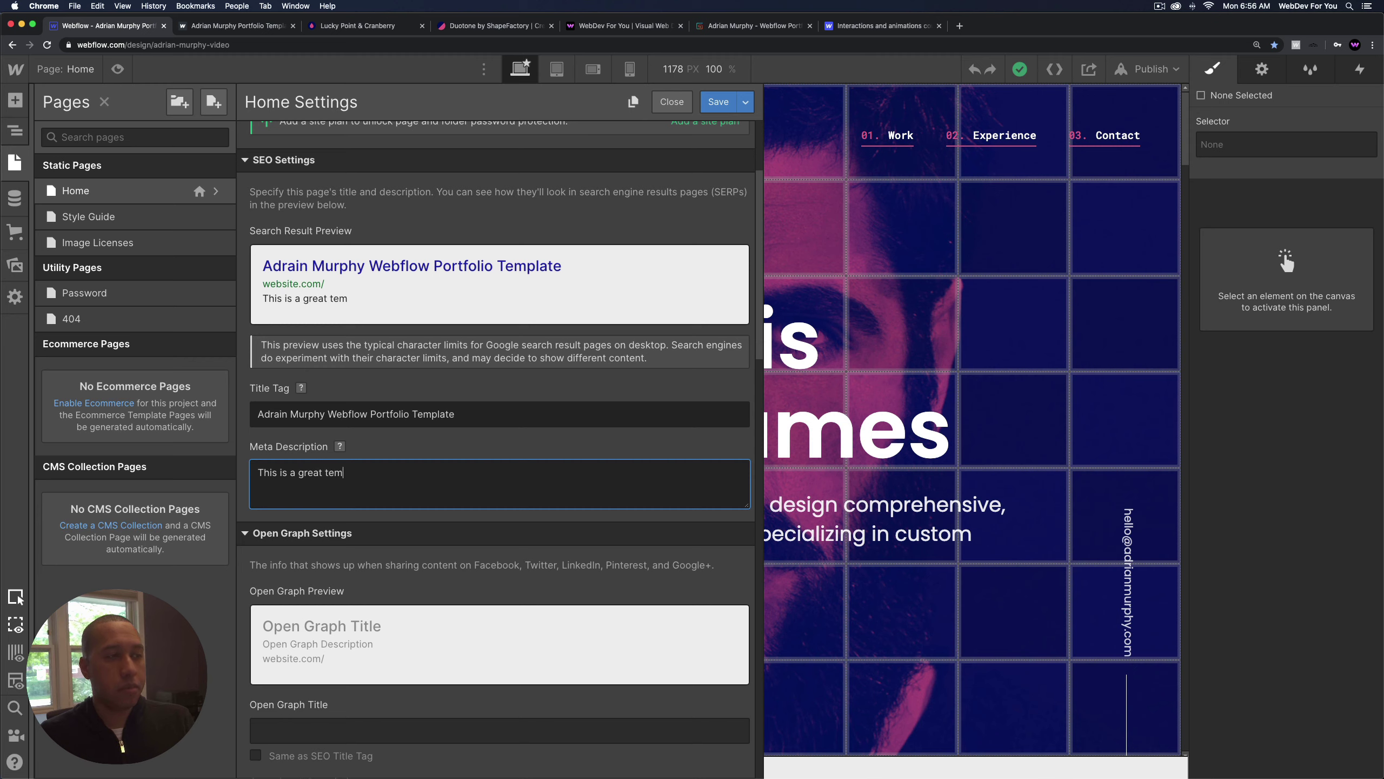
type("plate for desig")
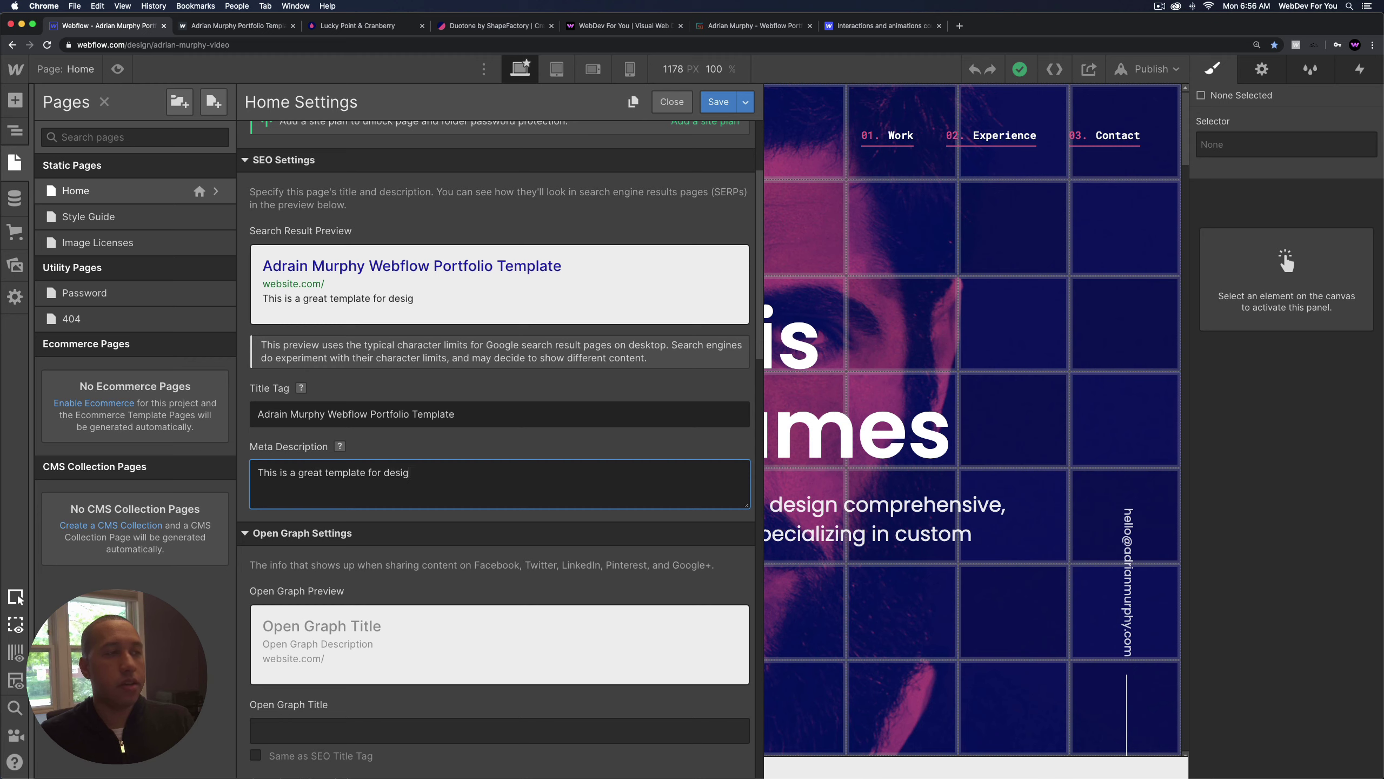
type("ners to showcase te")
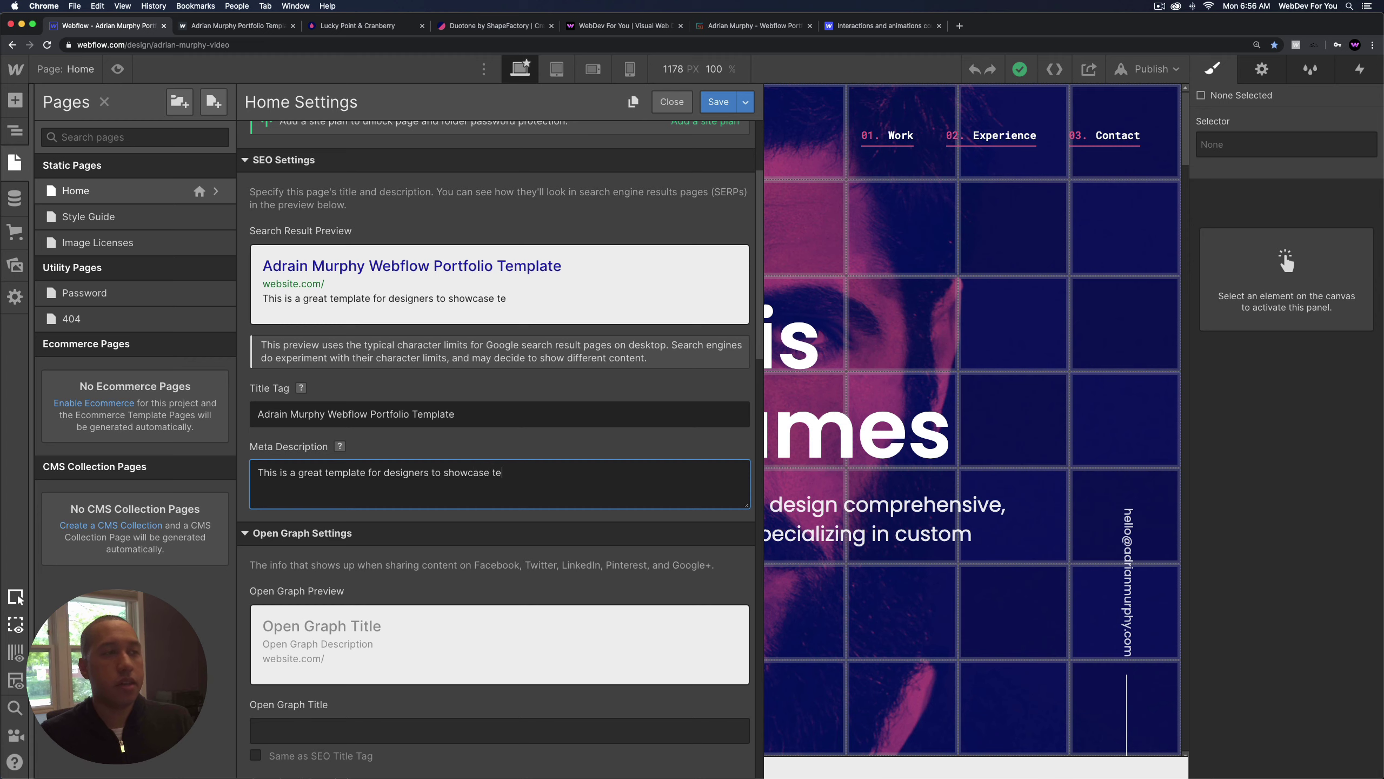
type("hir p")
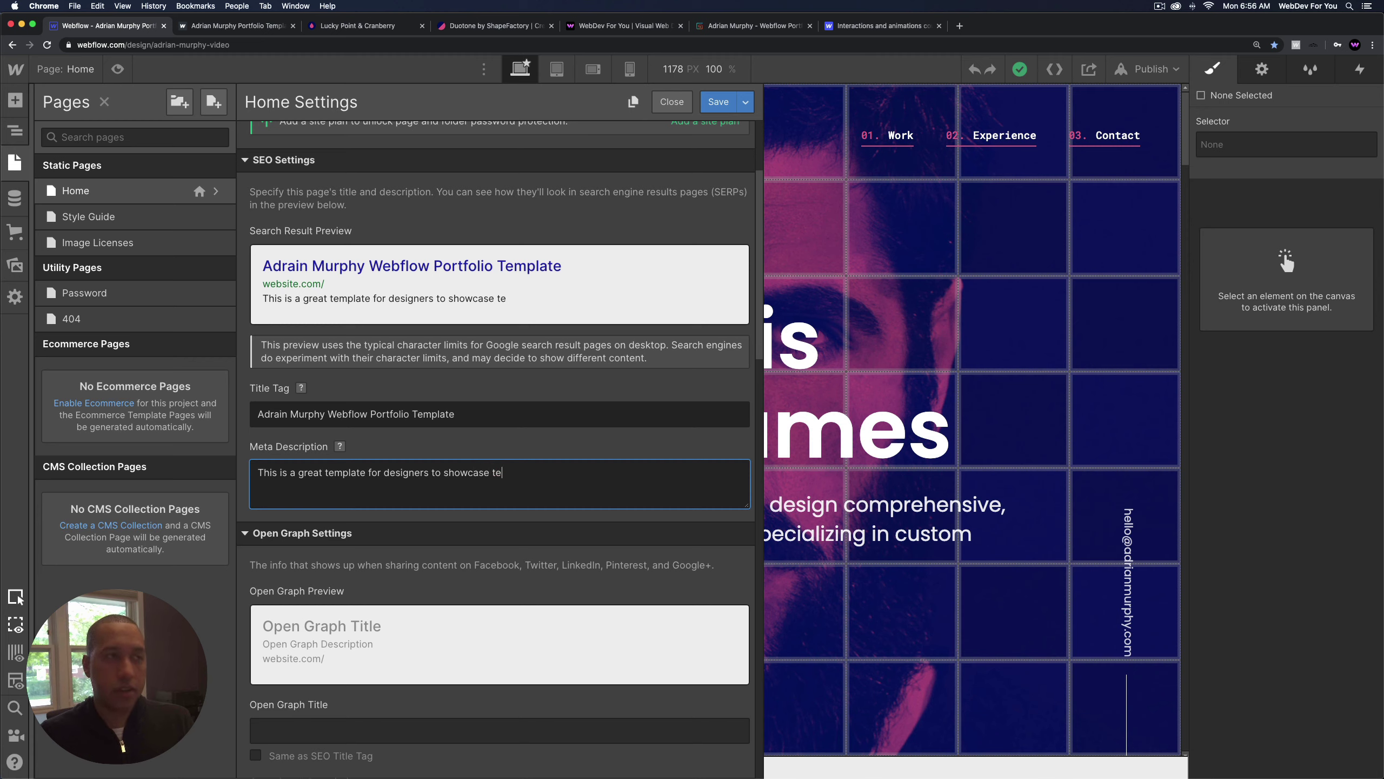
type("portfolio.")
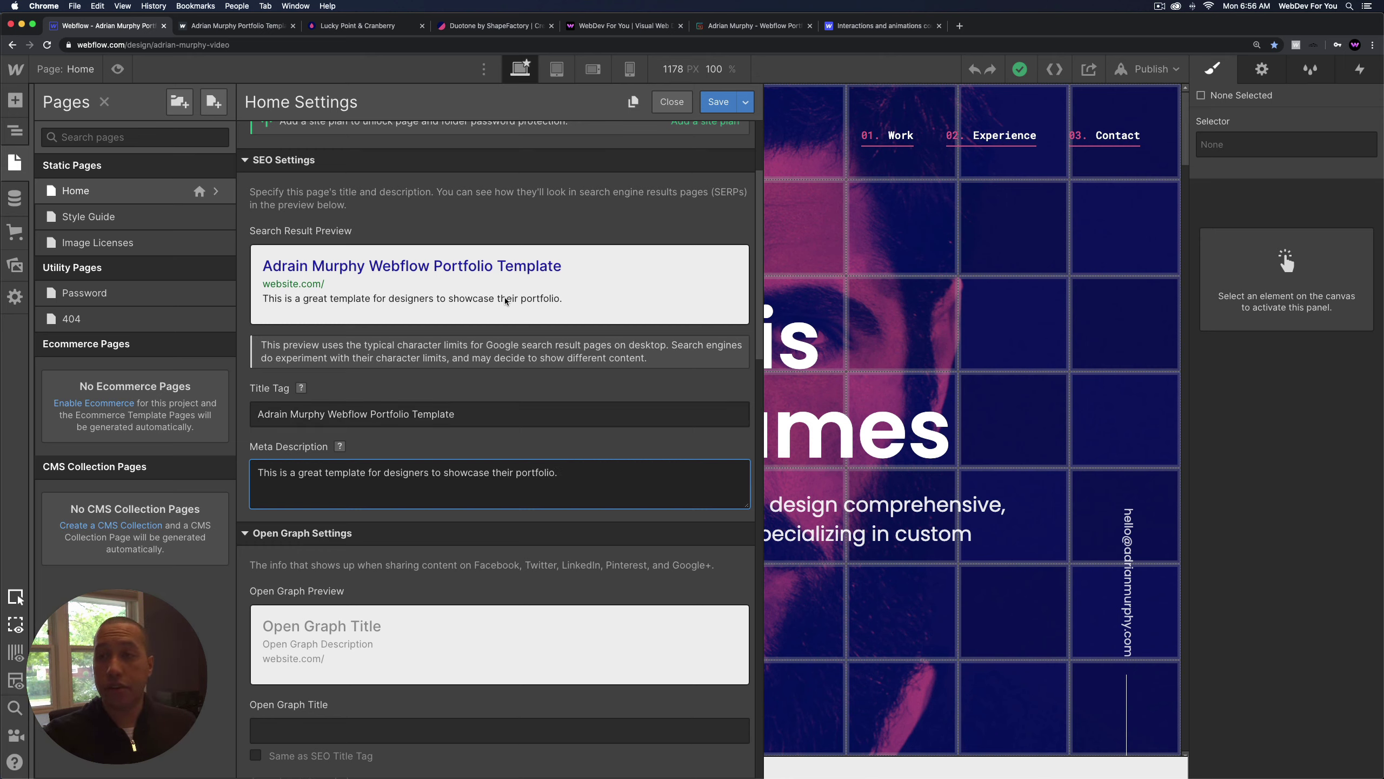
Tick 'Same as SEO Title Tag' and 'Same as SEO Meta Description' under Open Graph Settings.
scroll(442, 487, "down", 5)
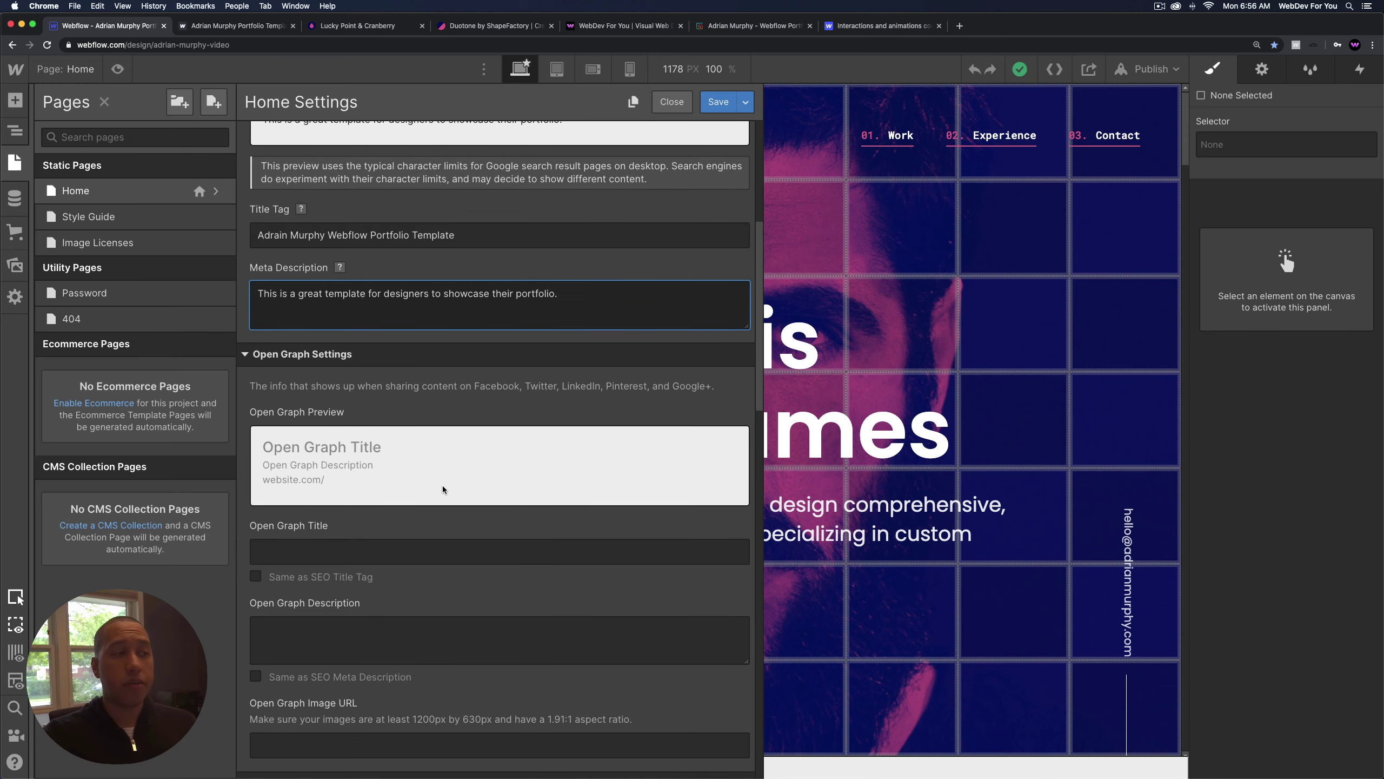
scroll(397, 478, "down", 2)
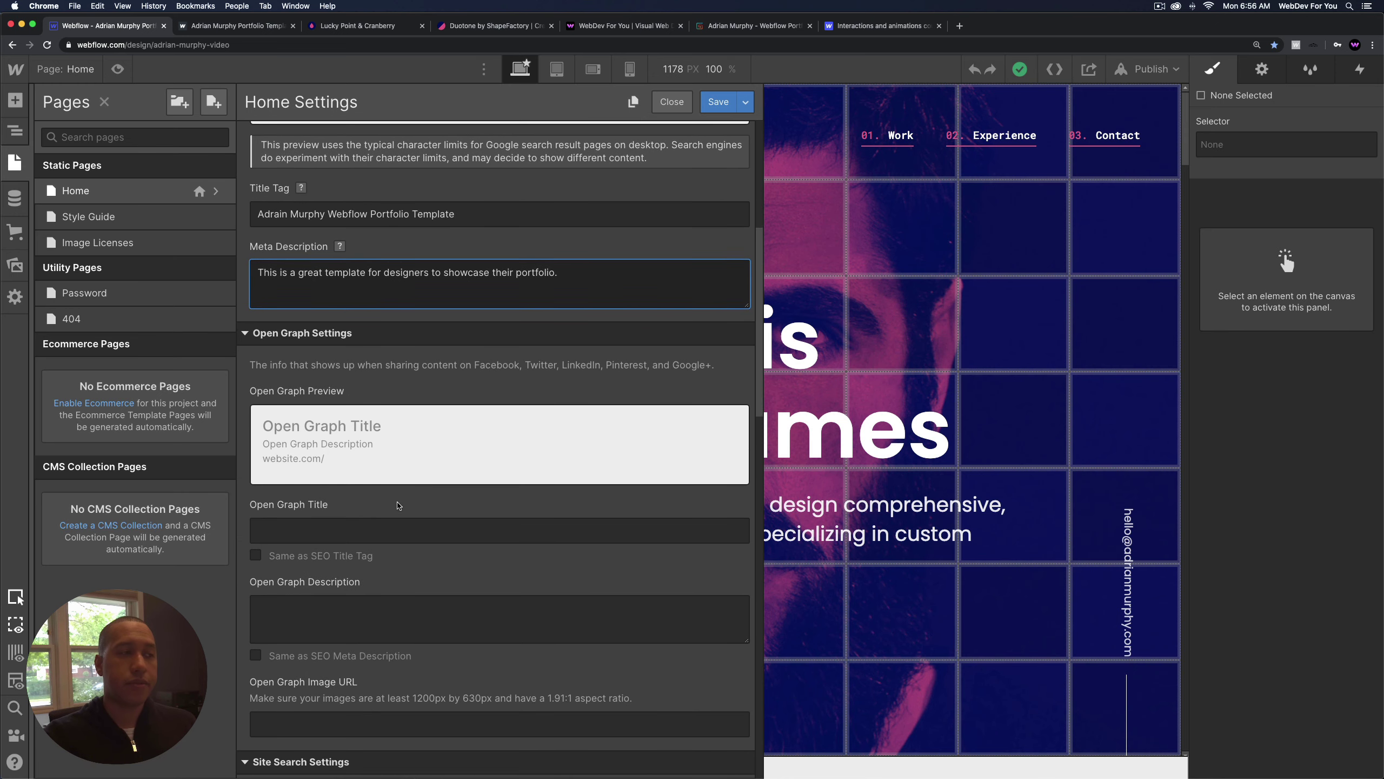
left_click(412, 486)
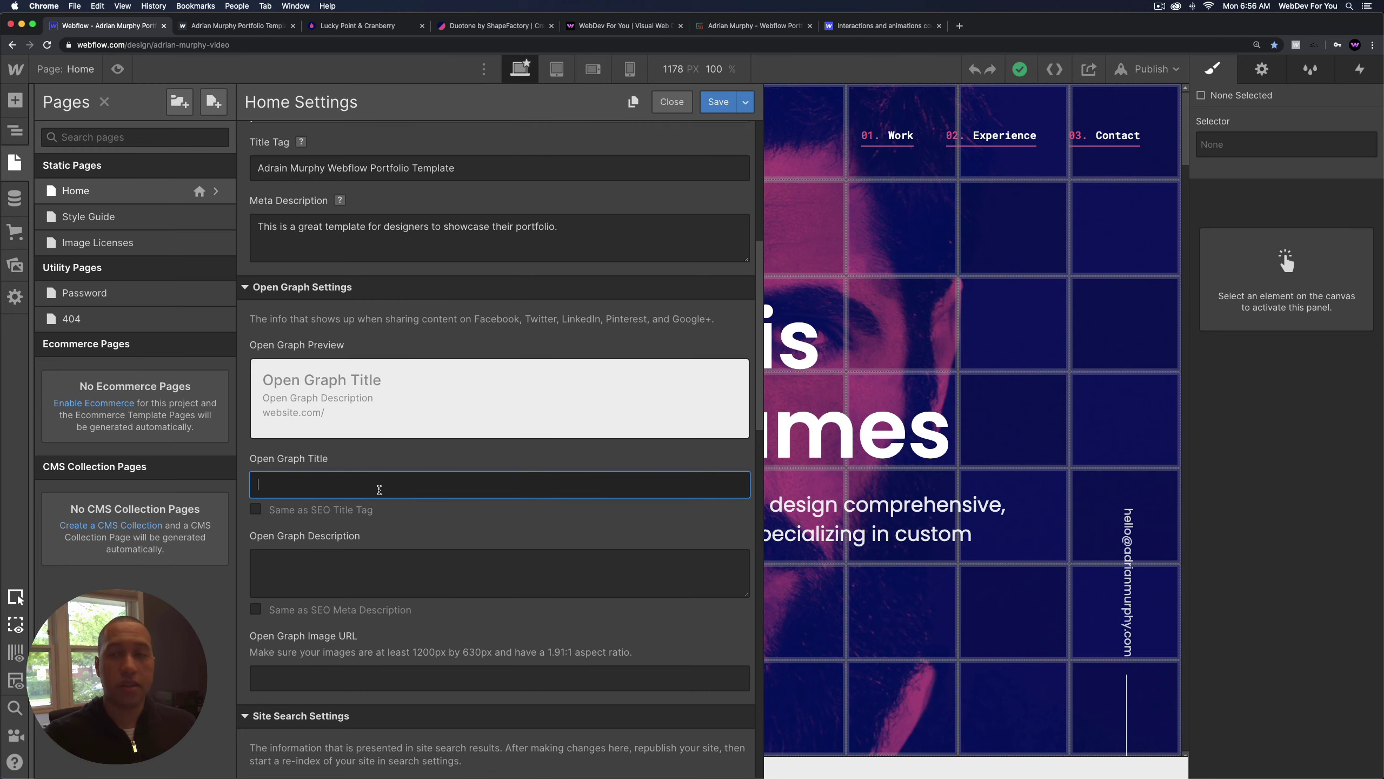
scroll(379, 487, "down", 3)
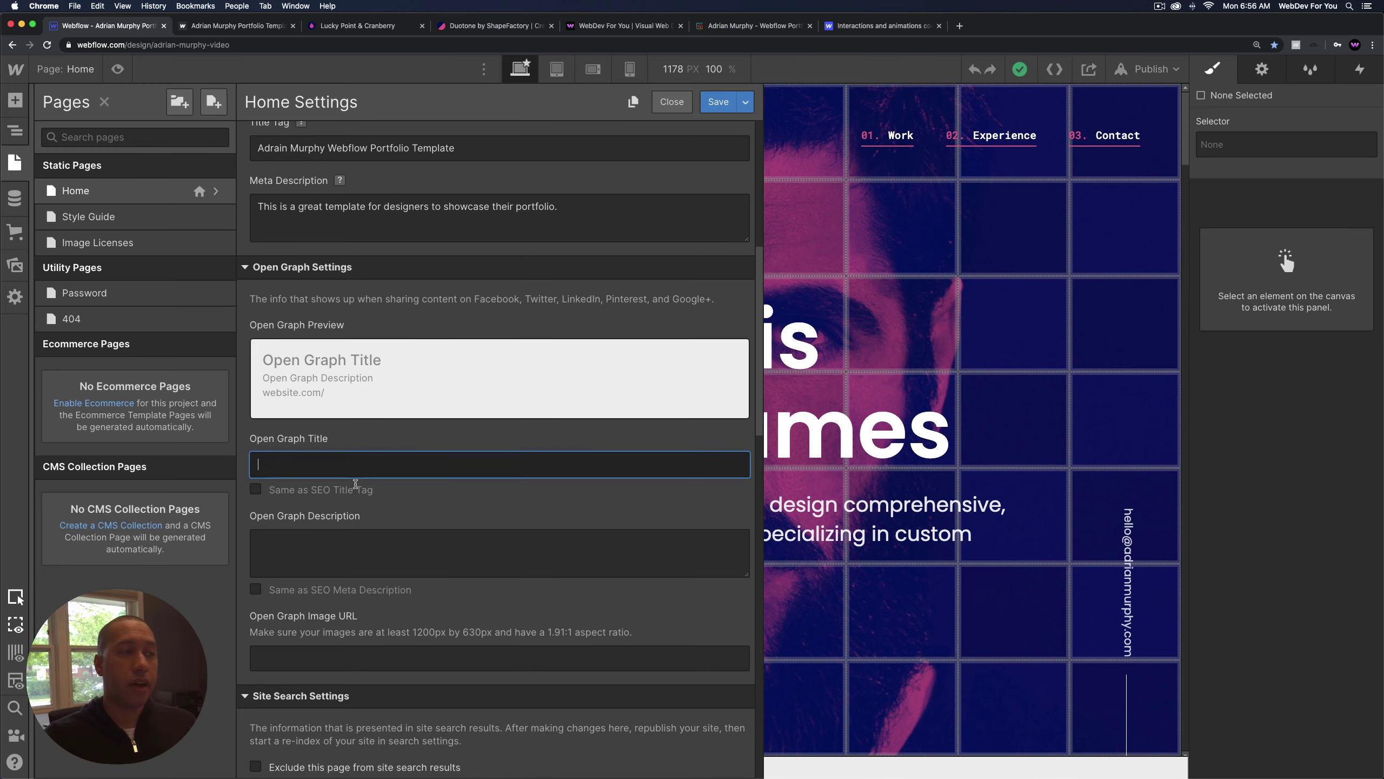
scroll(354, 453, "up", 2)
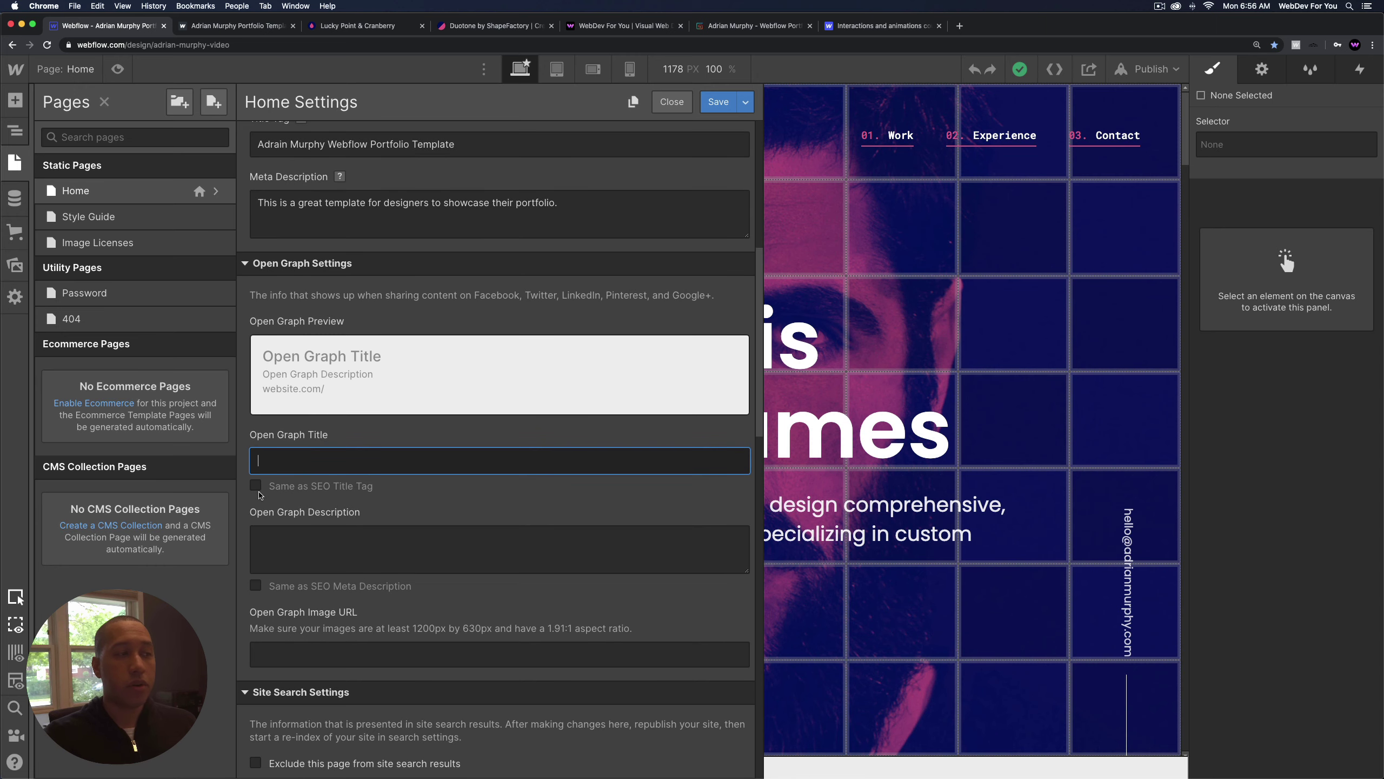
left_click(255, 486)
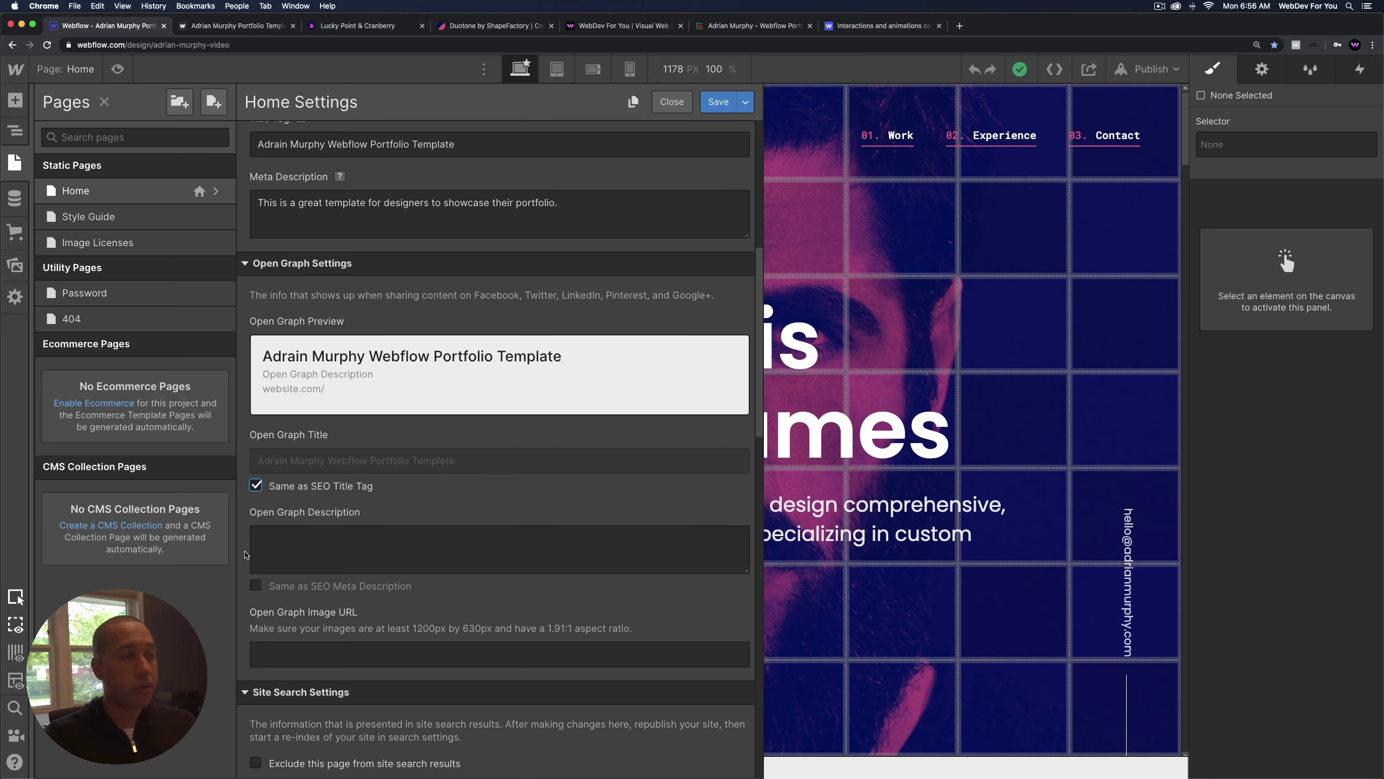
left_click(256, 586)
scroll(372, 238, "up", 2)
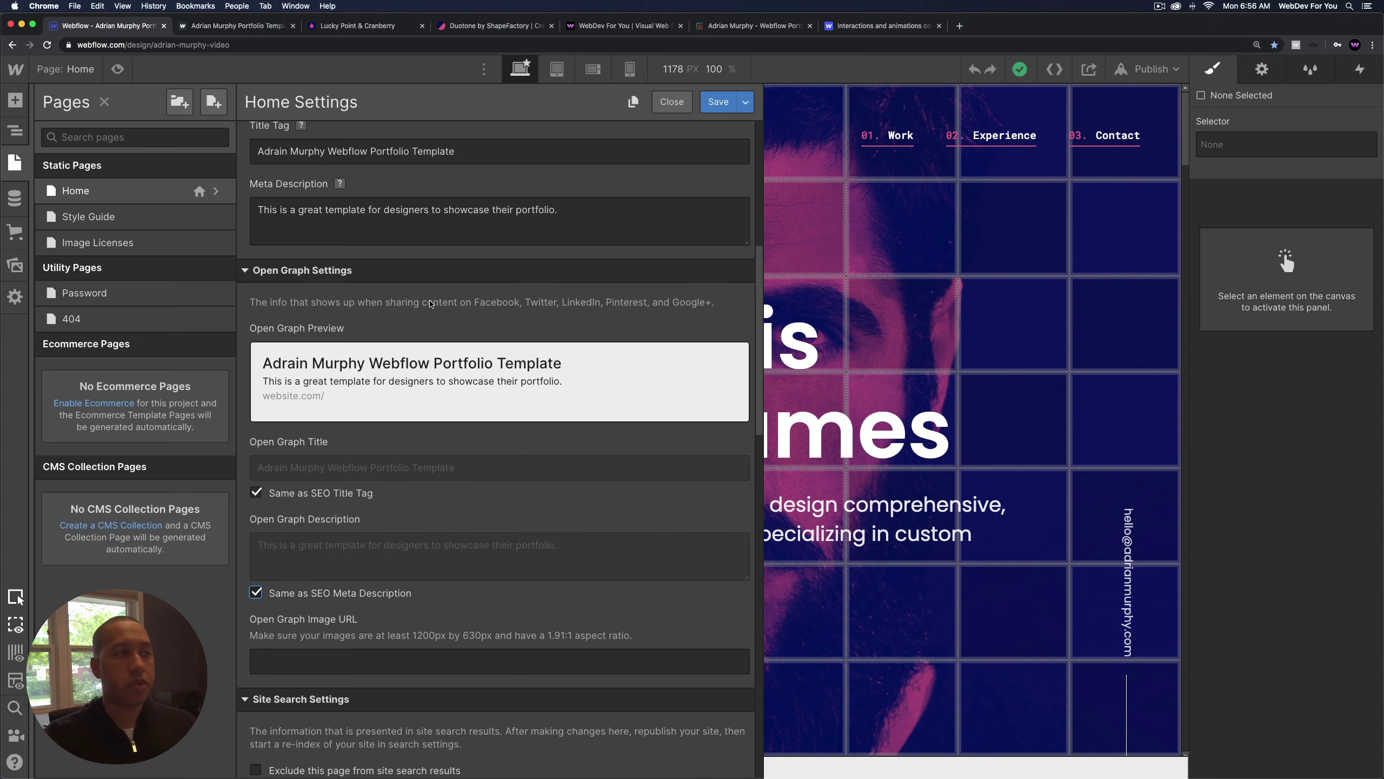
scroll(372, 238, "down", 2)
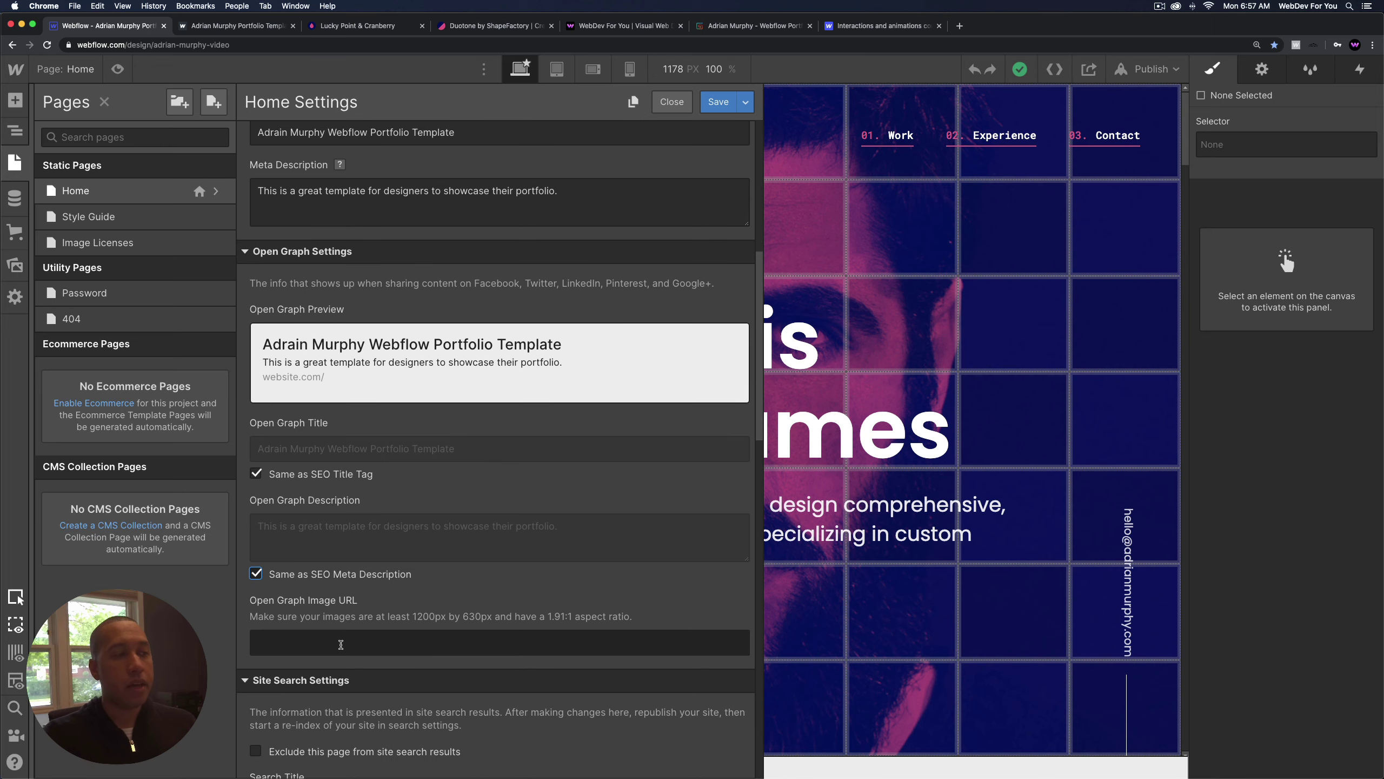
left_click(336, 643)
scroll(382, 610, "down", 2)
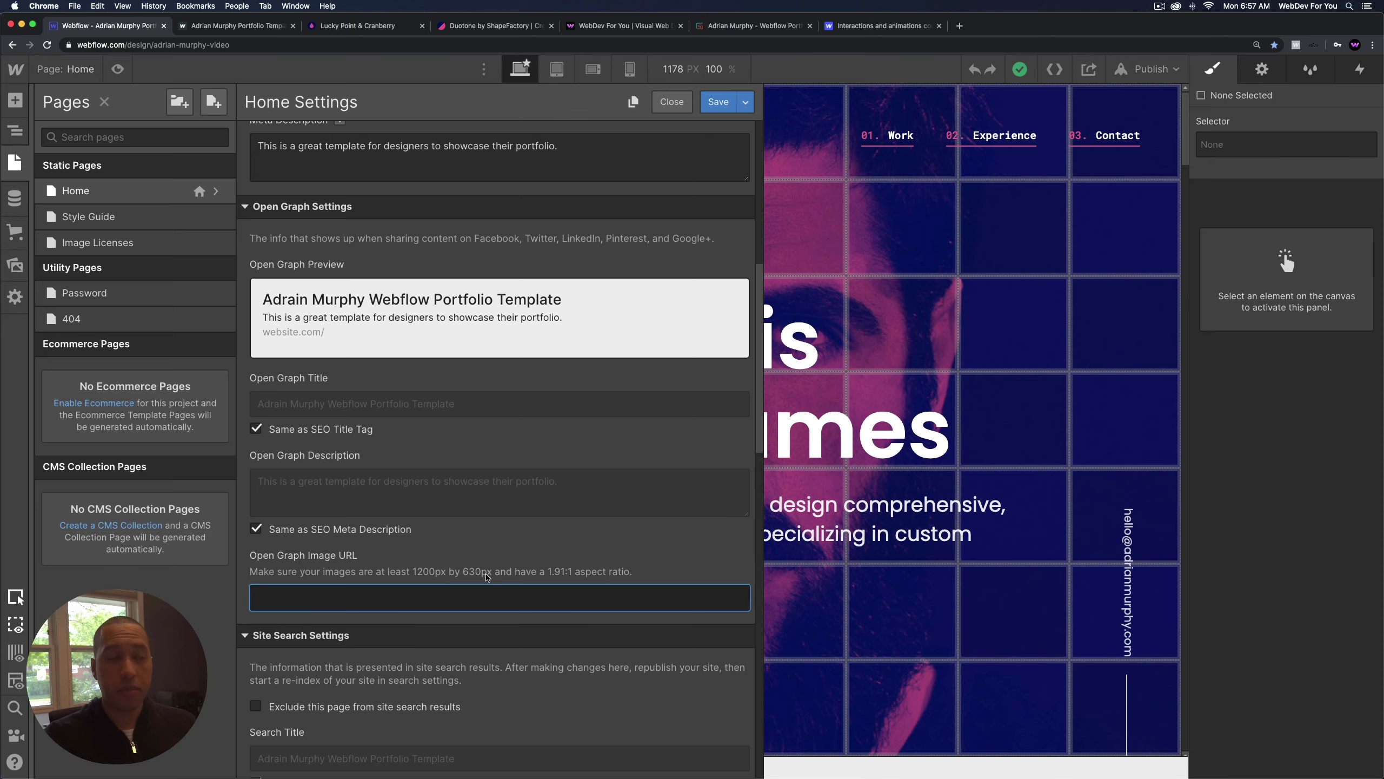
Save the Home settings, then open the bearded-man portrait's asset link in a new tab.
left_click(17, 267)
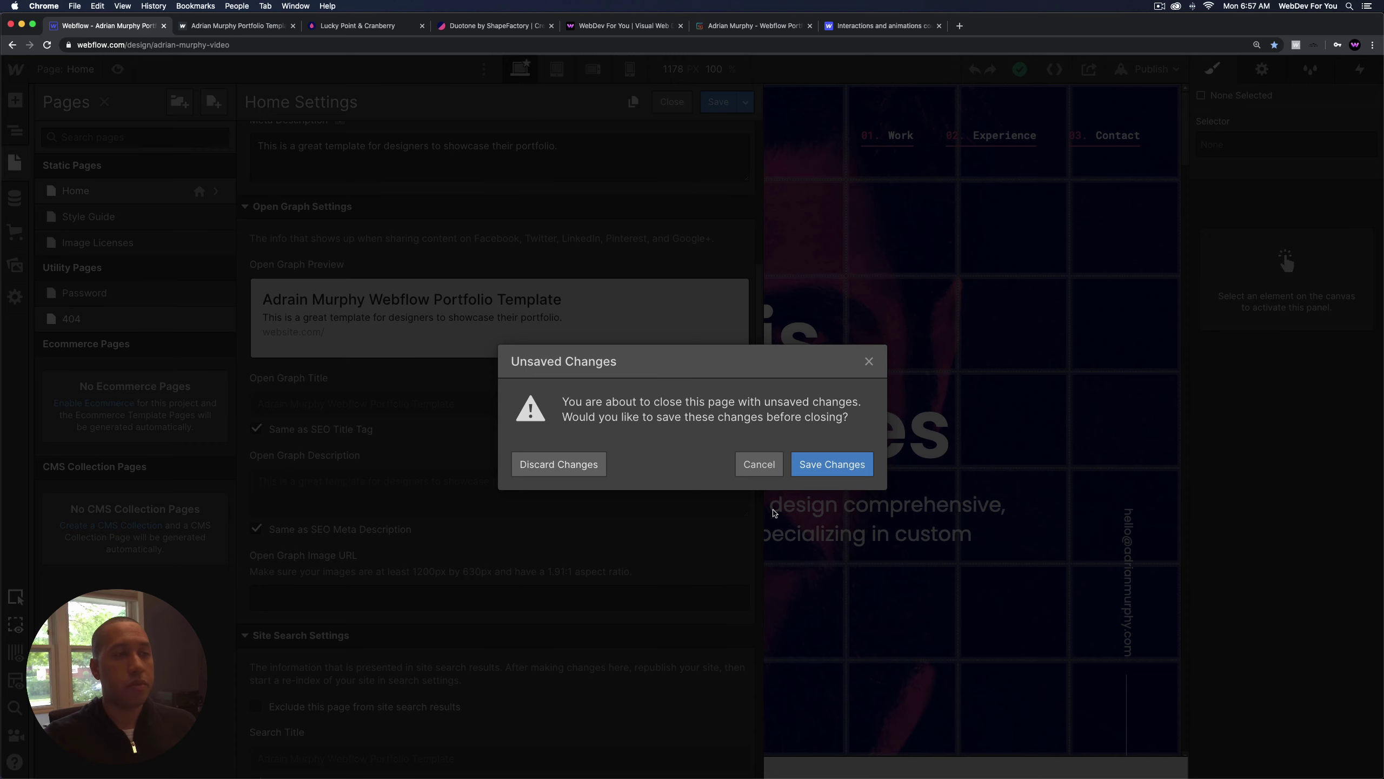
left_click(829, 462)
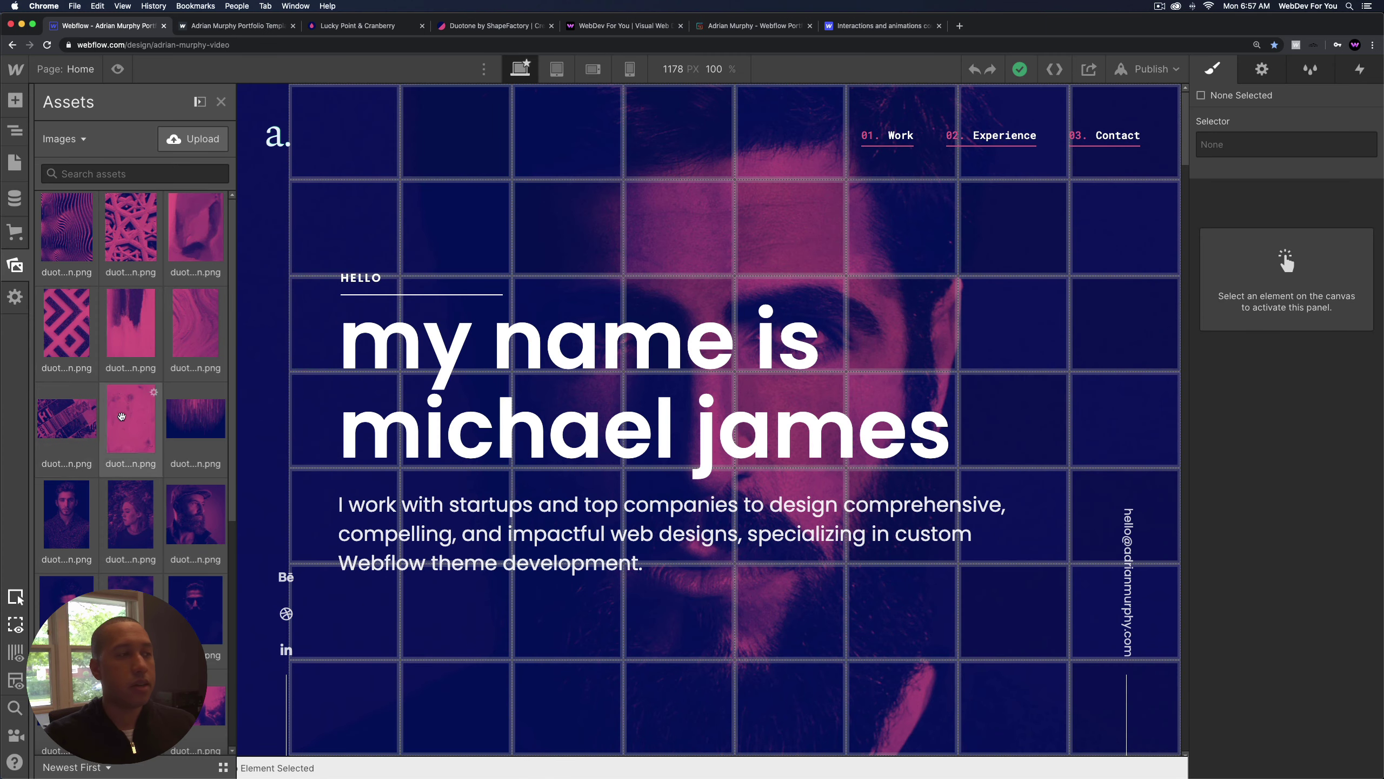
scroll(121, 416, "down", 3)
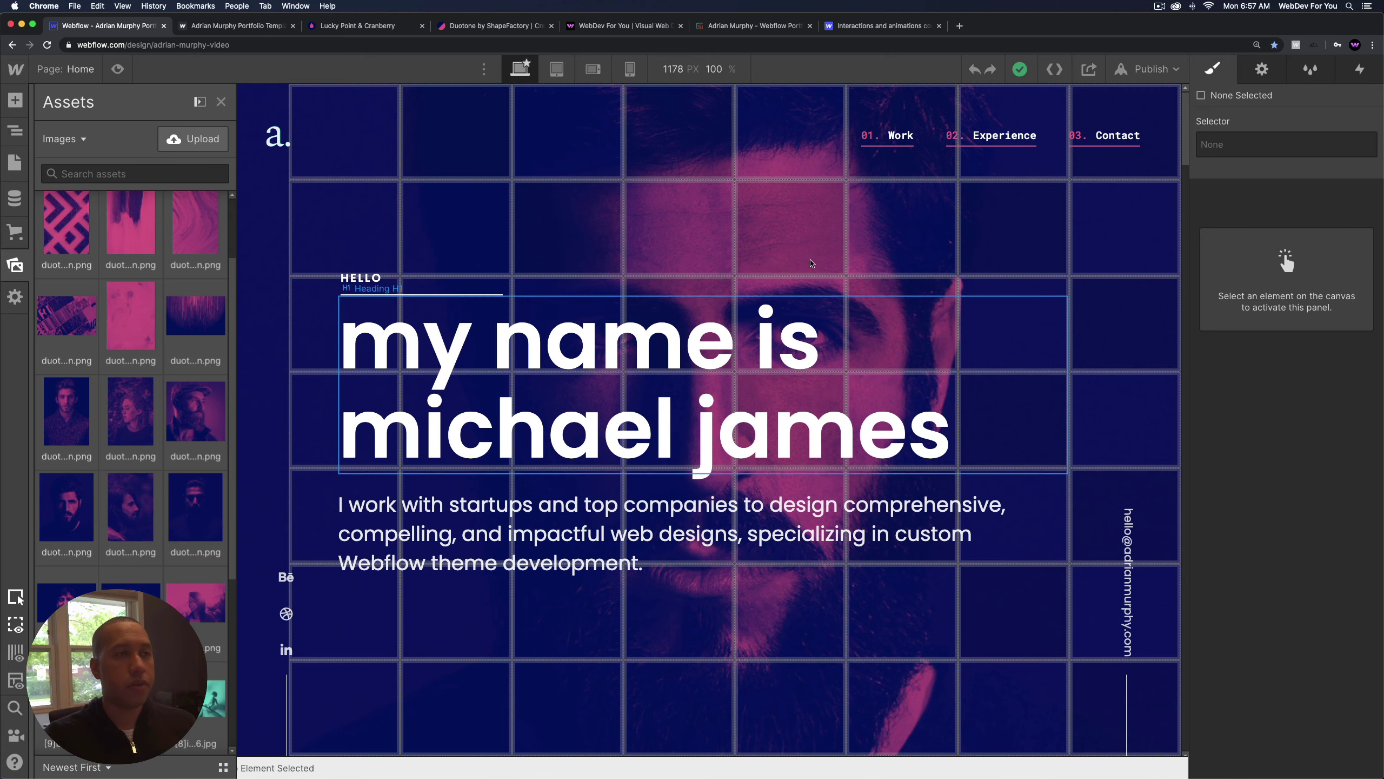
mouse_move(87, 487)
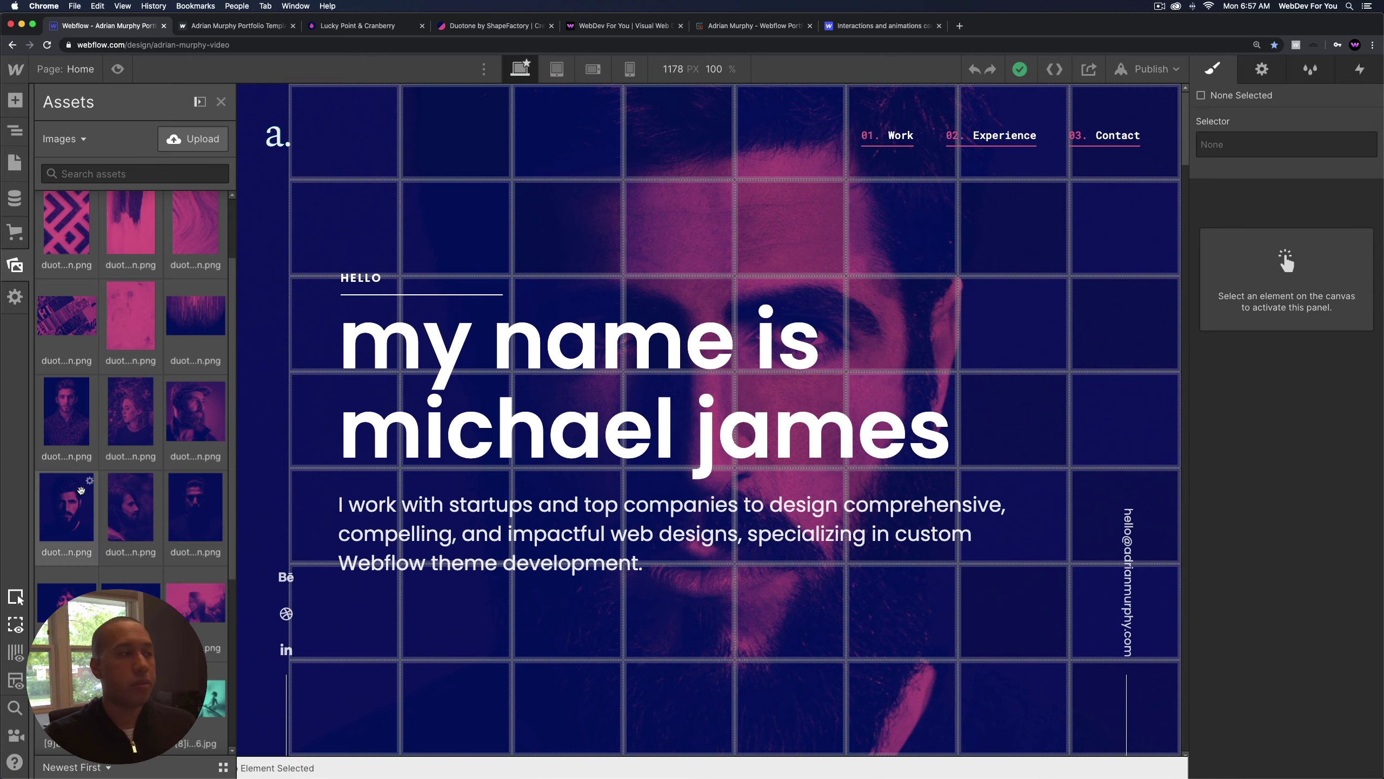
left_click(90, 481)
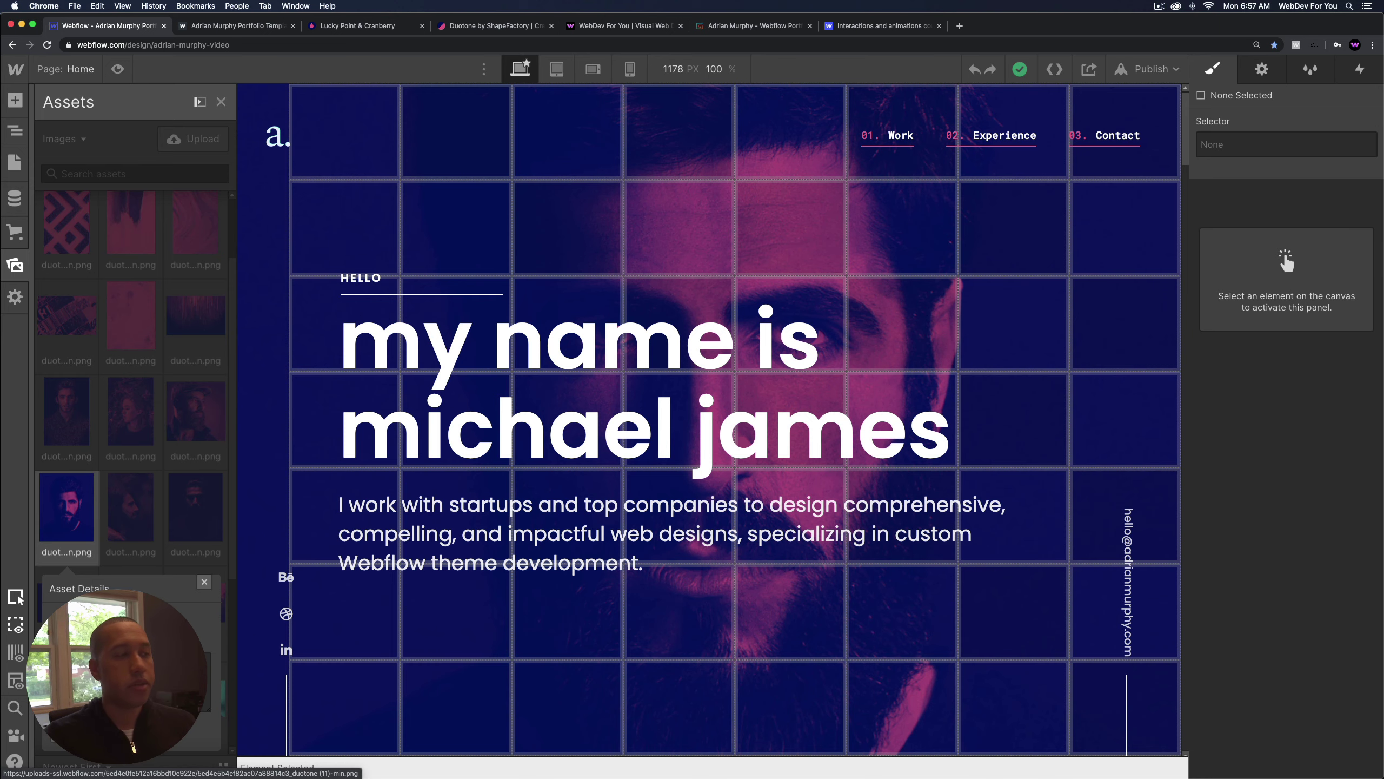
left_click(131, 682)
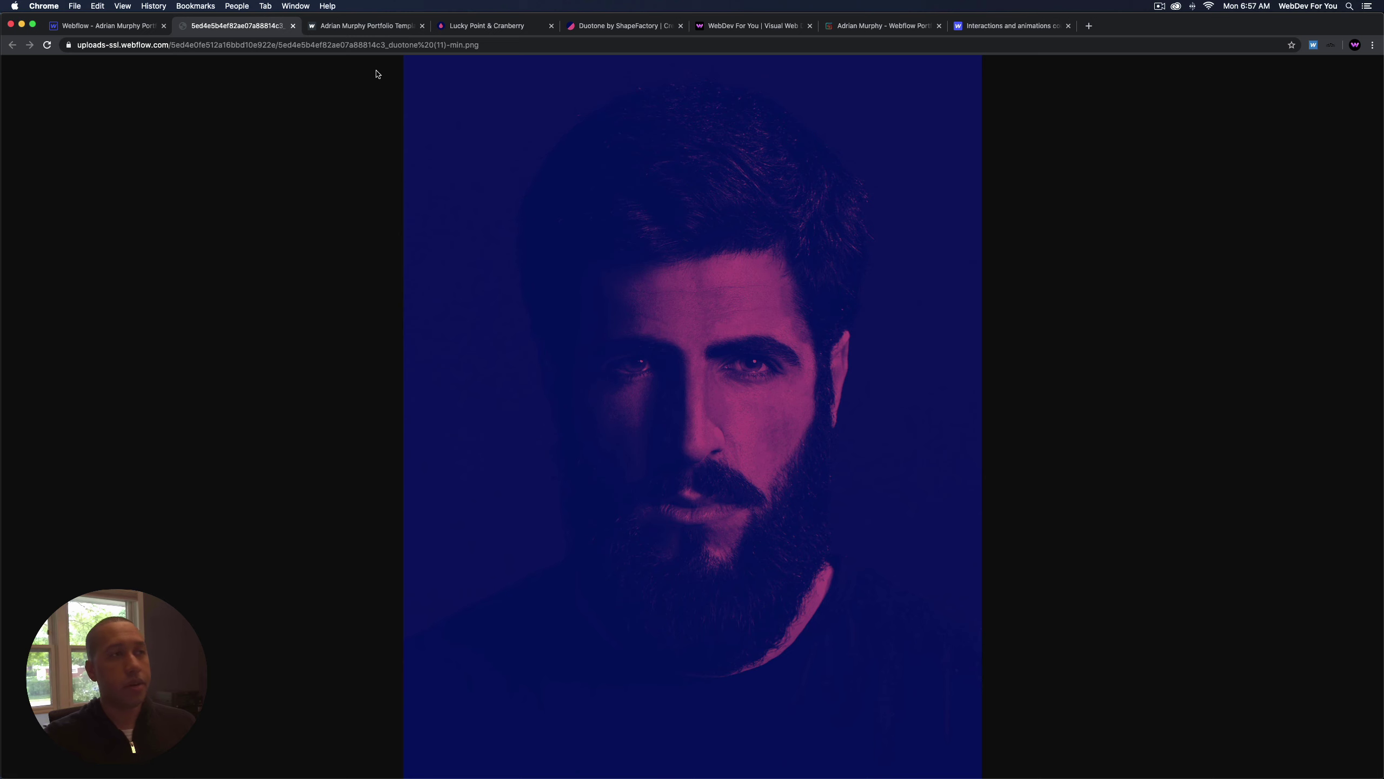
Copy the portrait's uploads-ssl.webflow.com address and return to the Webflow Designer tab.
left_click(377, 45)
key("super+c")
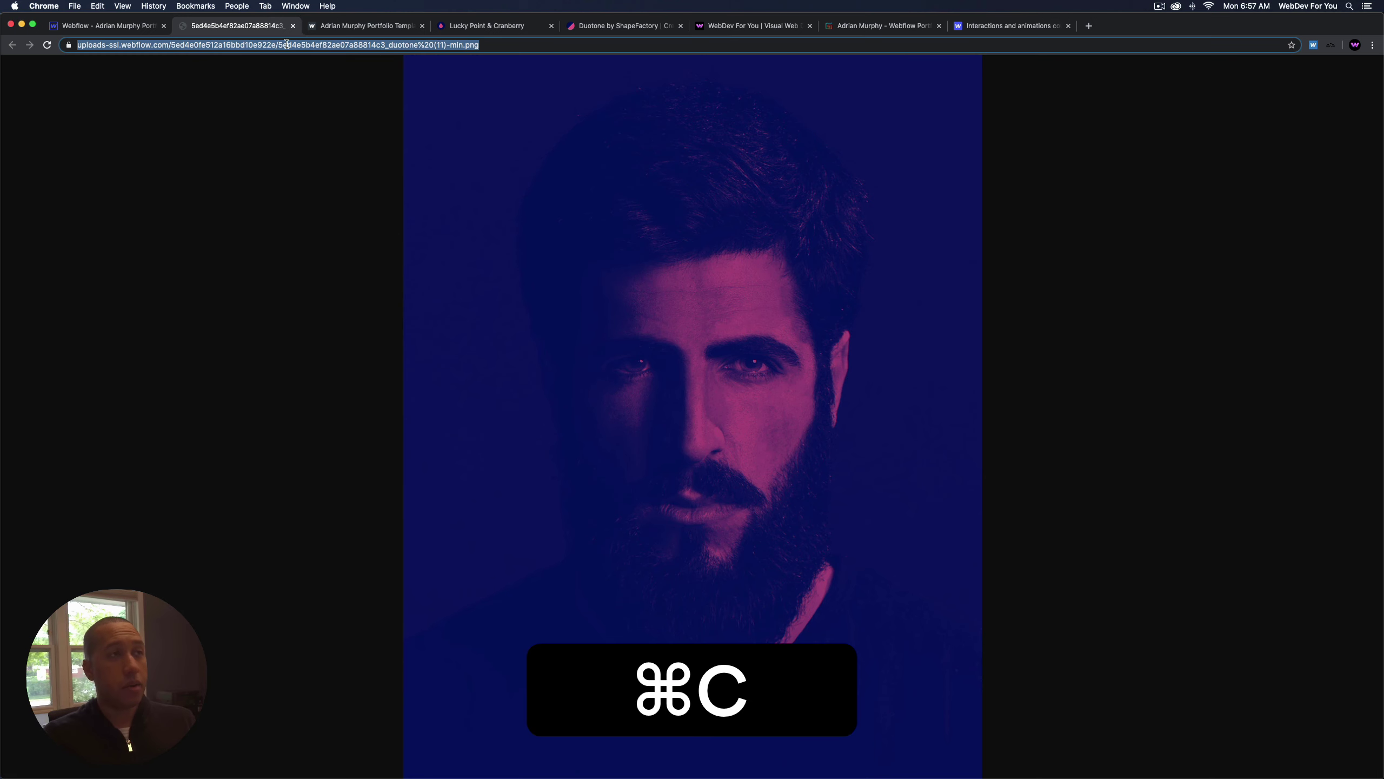
left_click(121, 33)
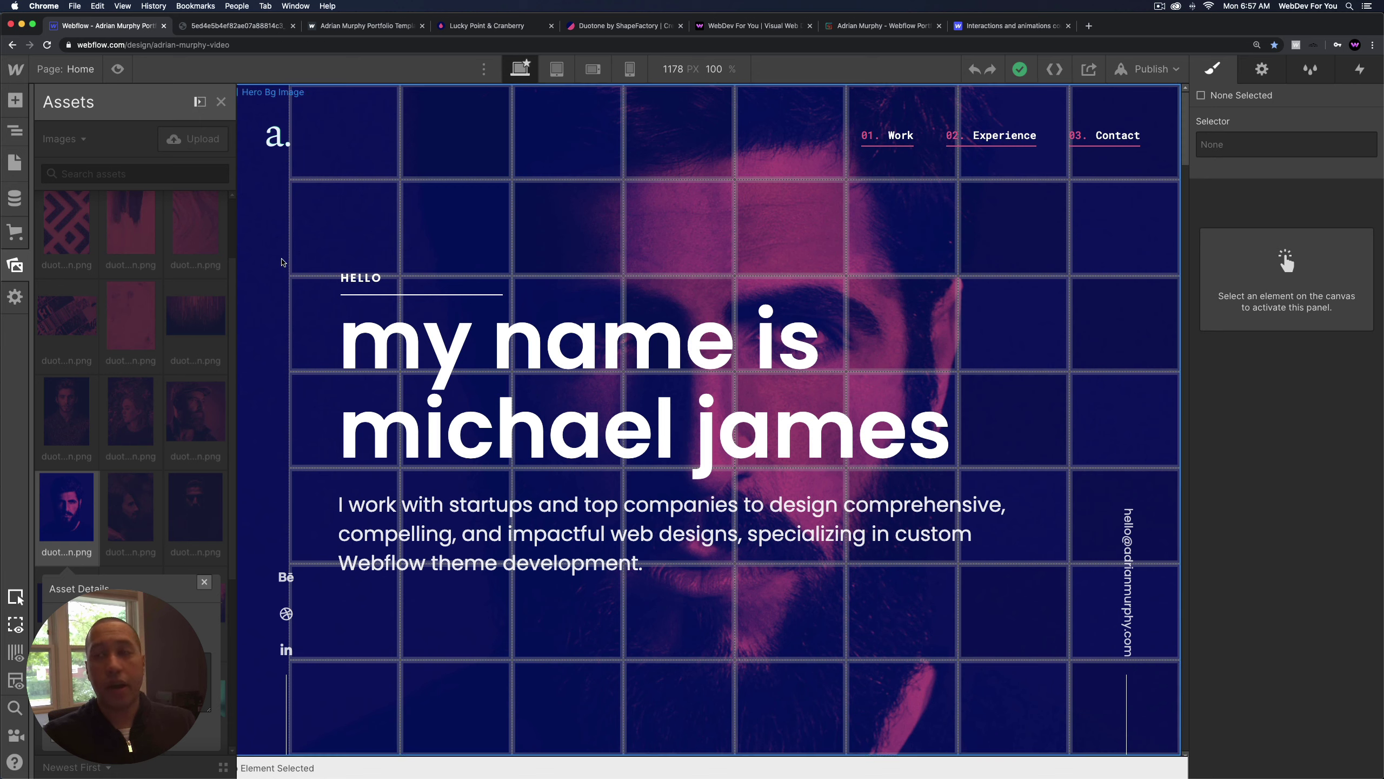
Paste the copied portrait address into the Home page's Open Graph Image URL field.
left_click(15, 162)
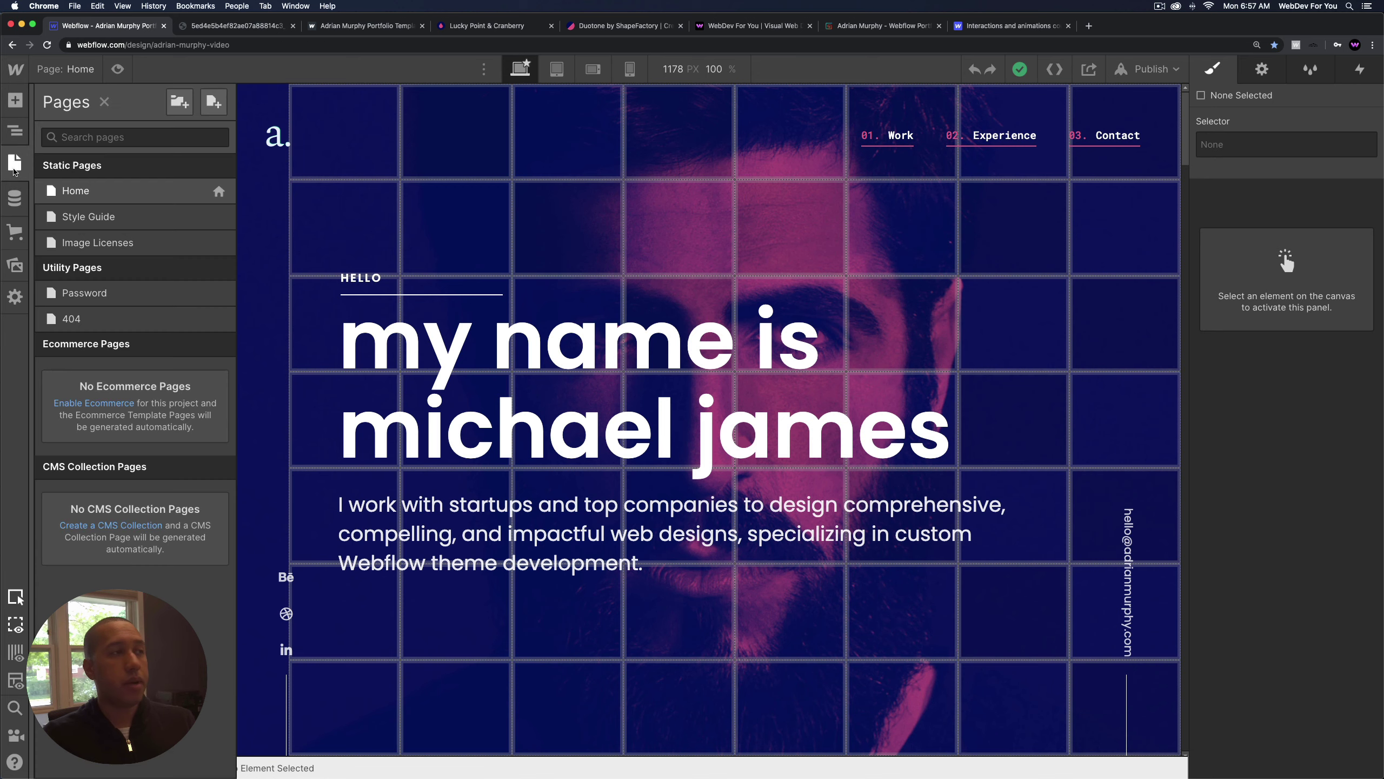
left_click(218, 191)
scroll(417, 541, "down", 10)
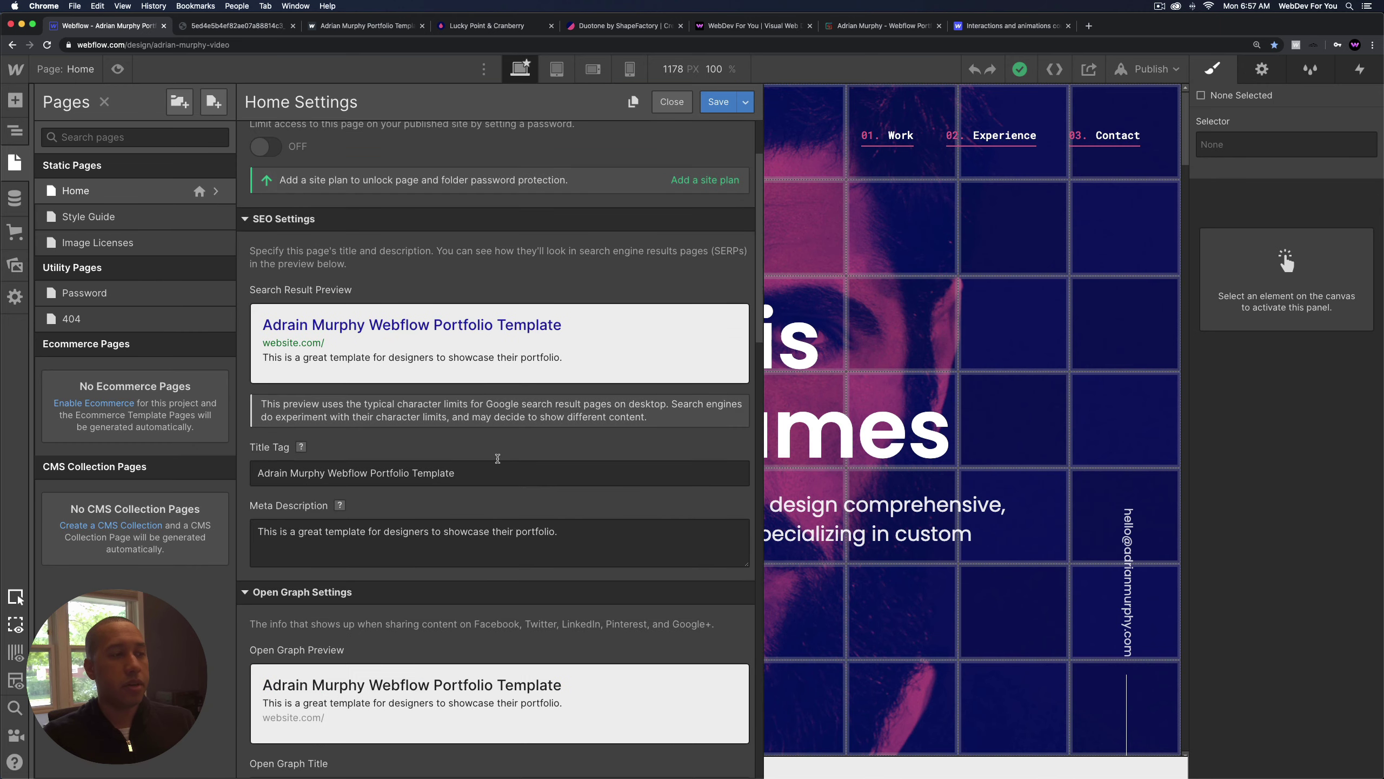
left_click(314, 576)
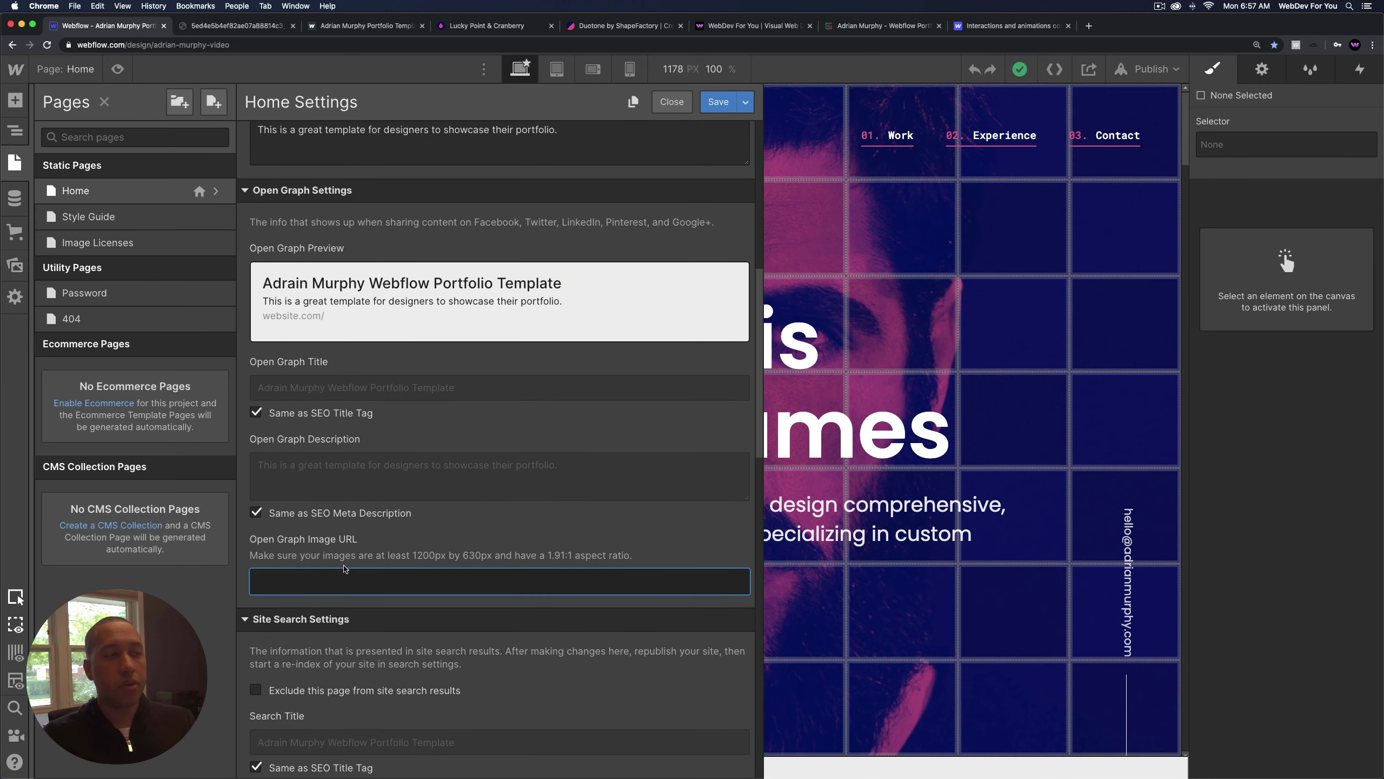
key("super+v")
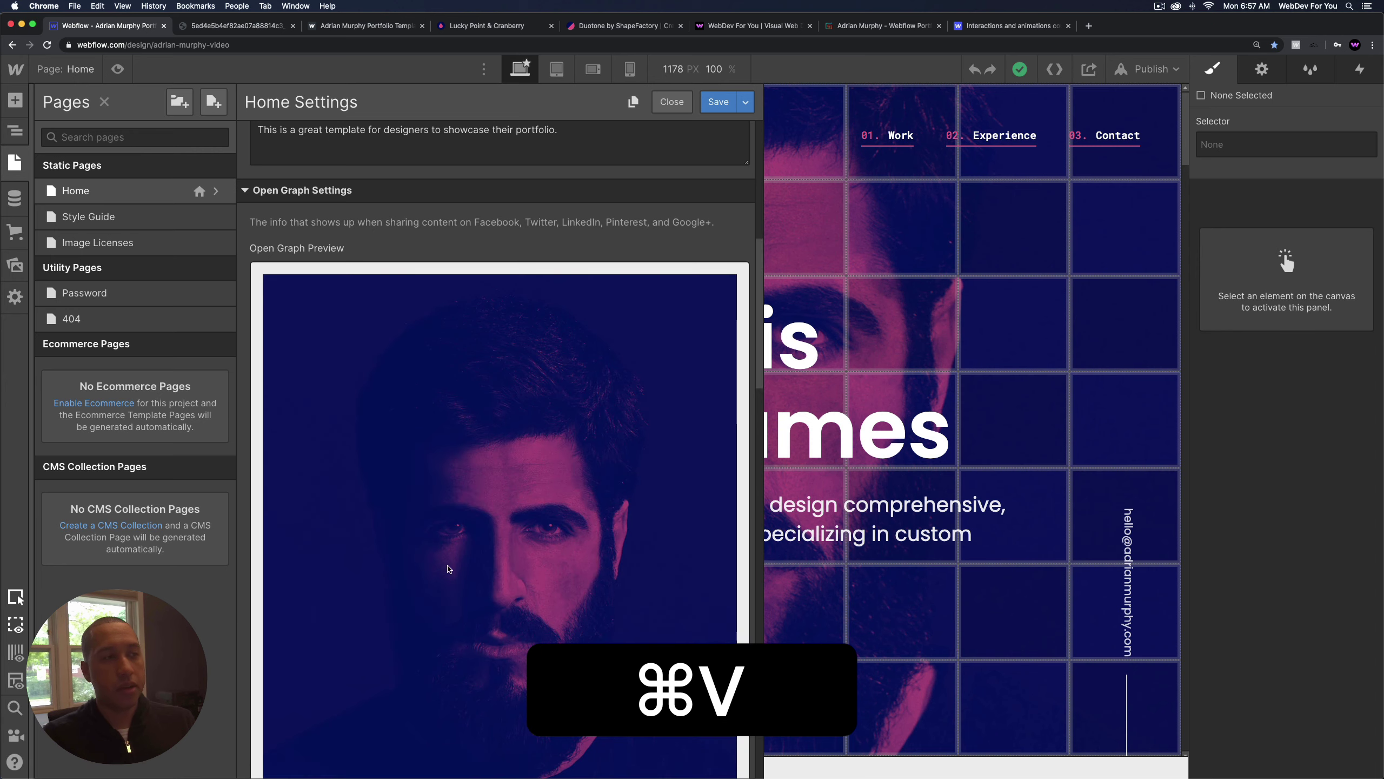
scroll(479, 480, "down", 5)
scroll(545, 371, "up", 5)
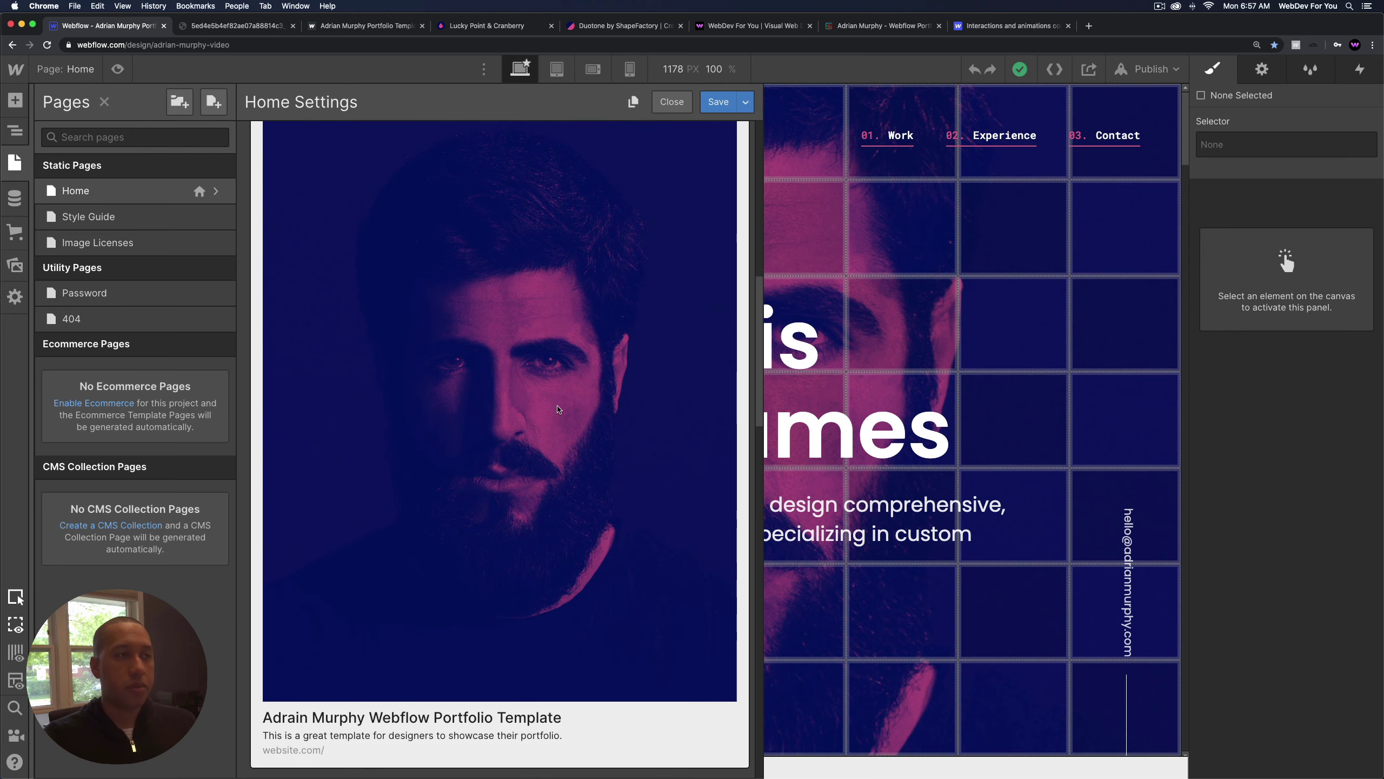
scroll(562, 327, "up", 2)
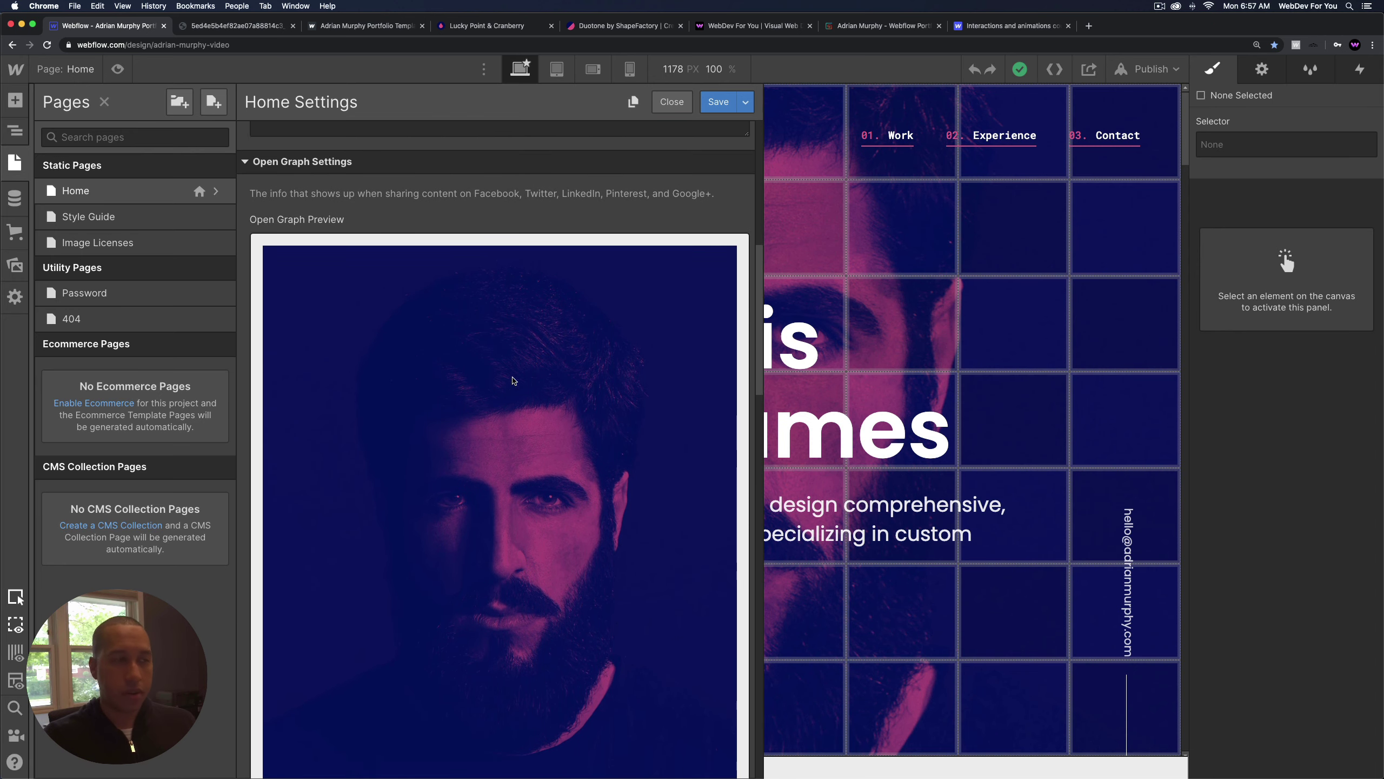
scroll(488, 387, "down", 1)
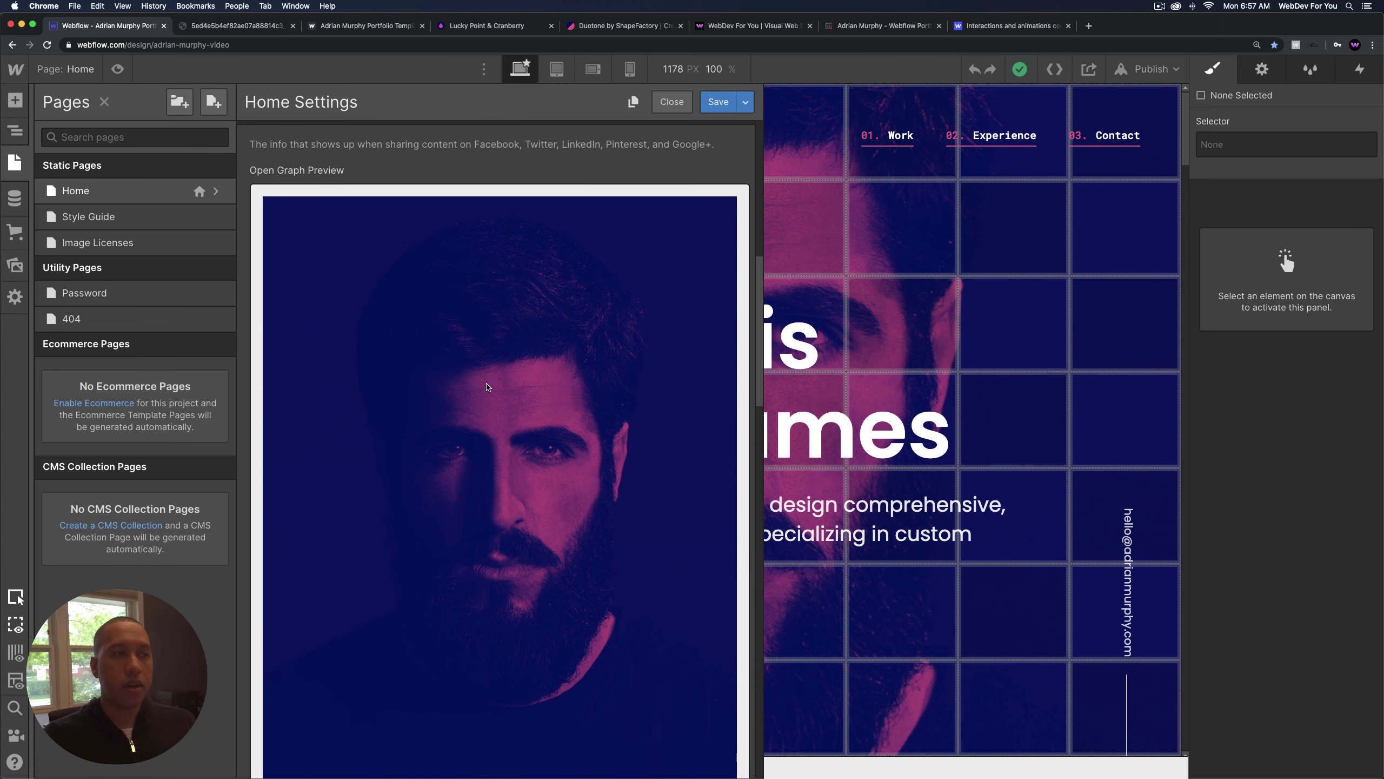
scroll(488, 387, "down", 2)
scroll(371, 167, "down", 1)
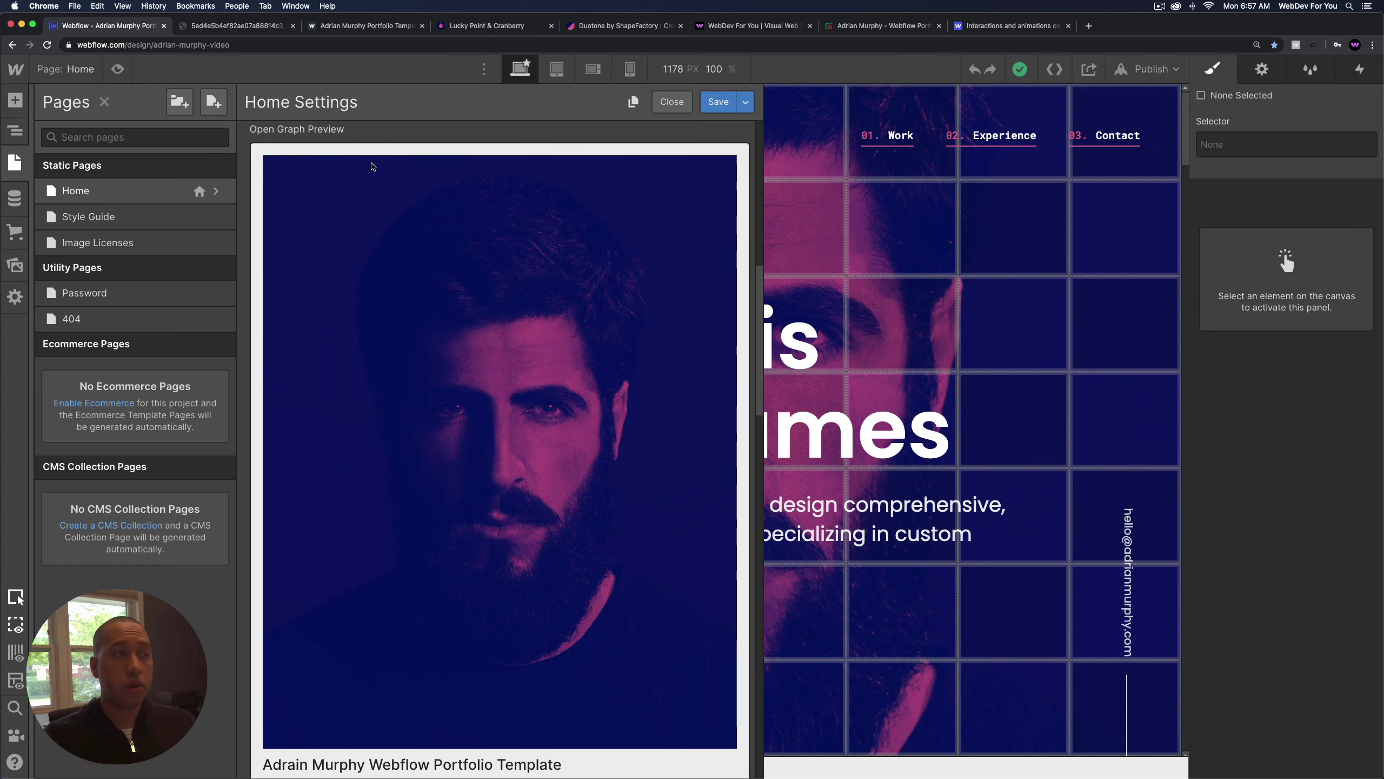
scroll(545, 273, "up", 10)
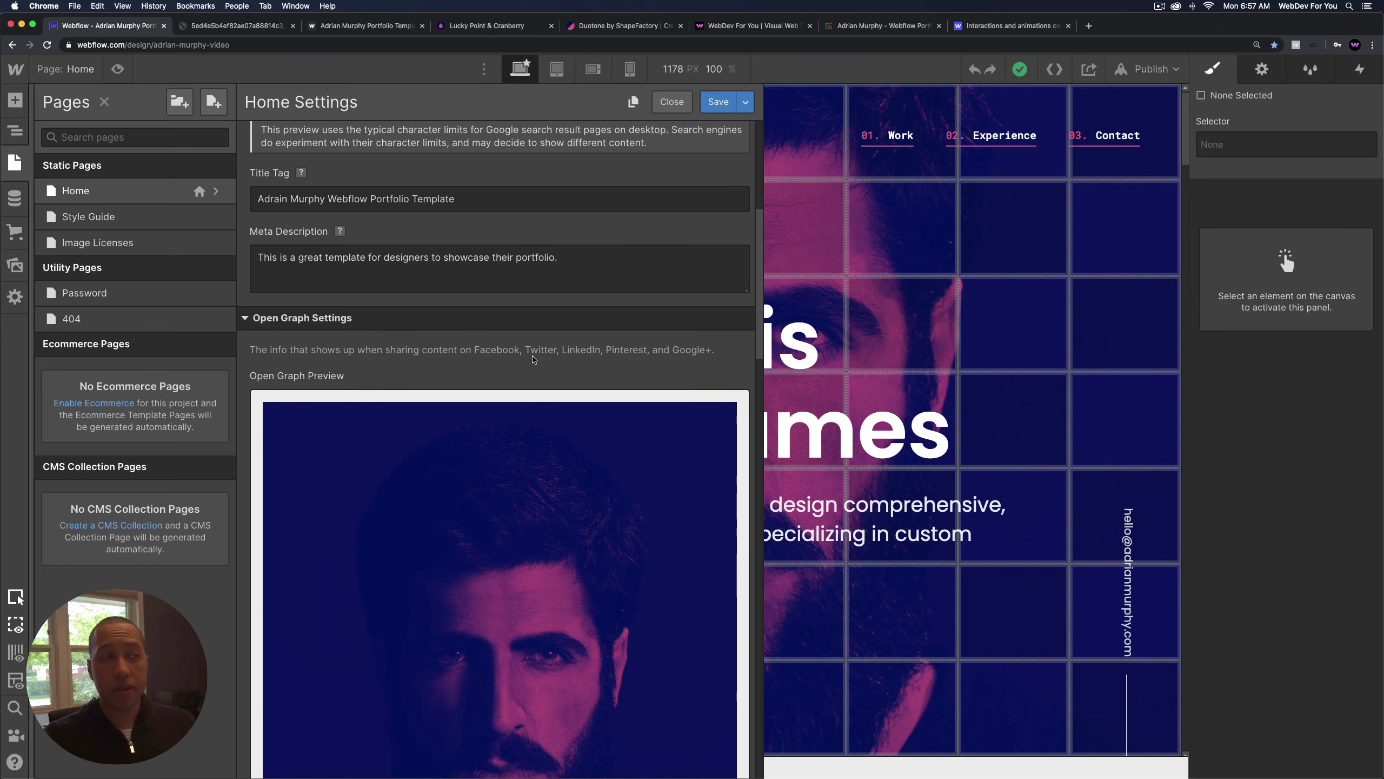
scroll(531, 381, "down", 15)
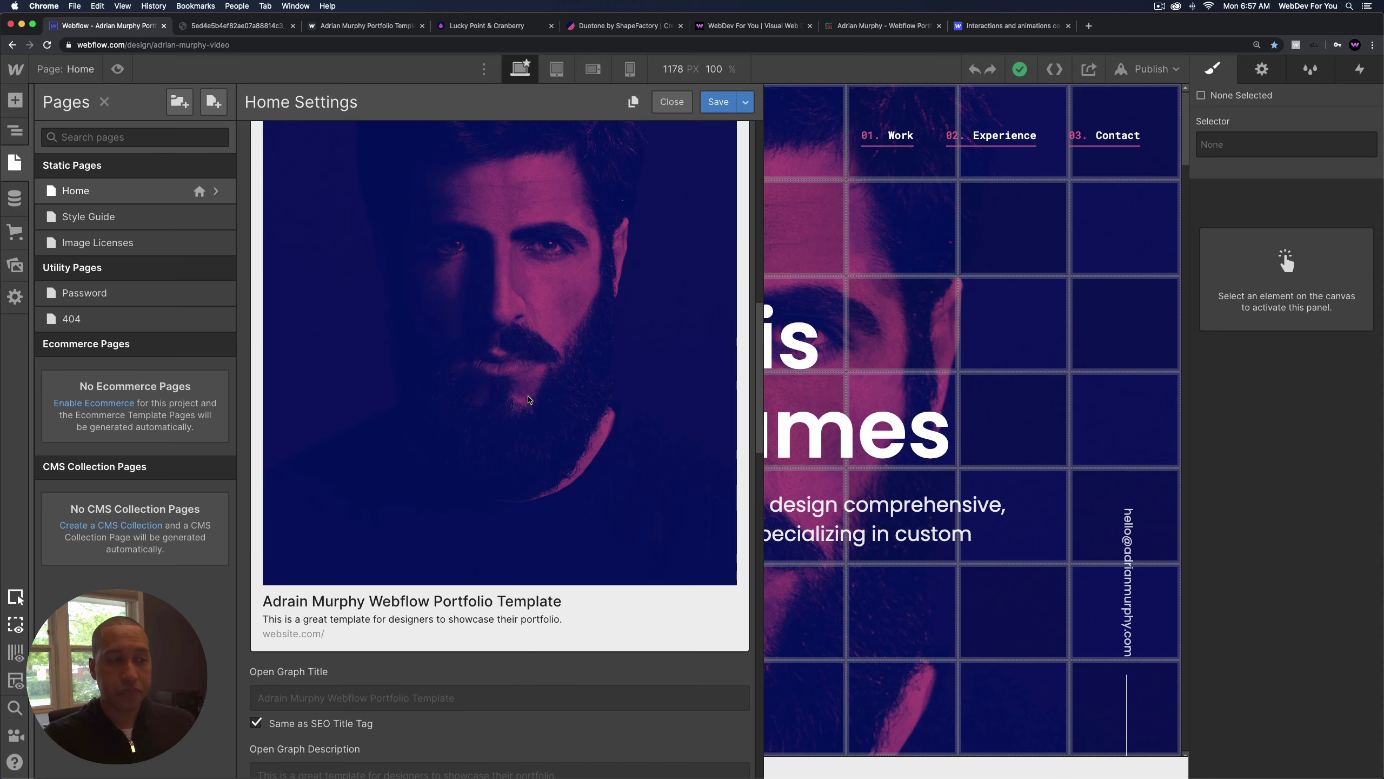
scroll(528, 400, "down", 12)
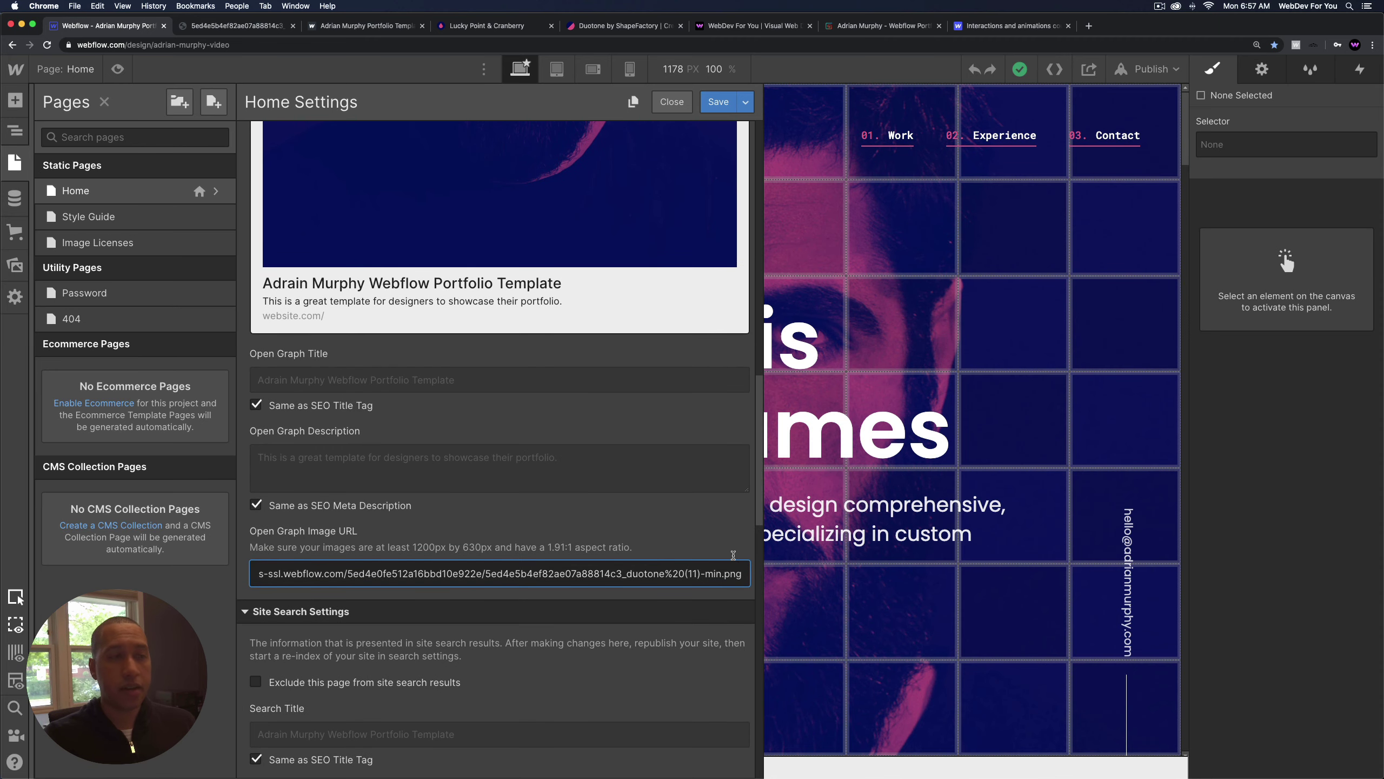
Open duotone (11)-min.png from the compresspng folder in Preview, mark the face, then close it.
key("super+Tab")
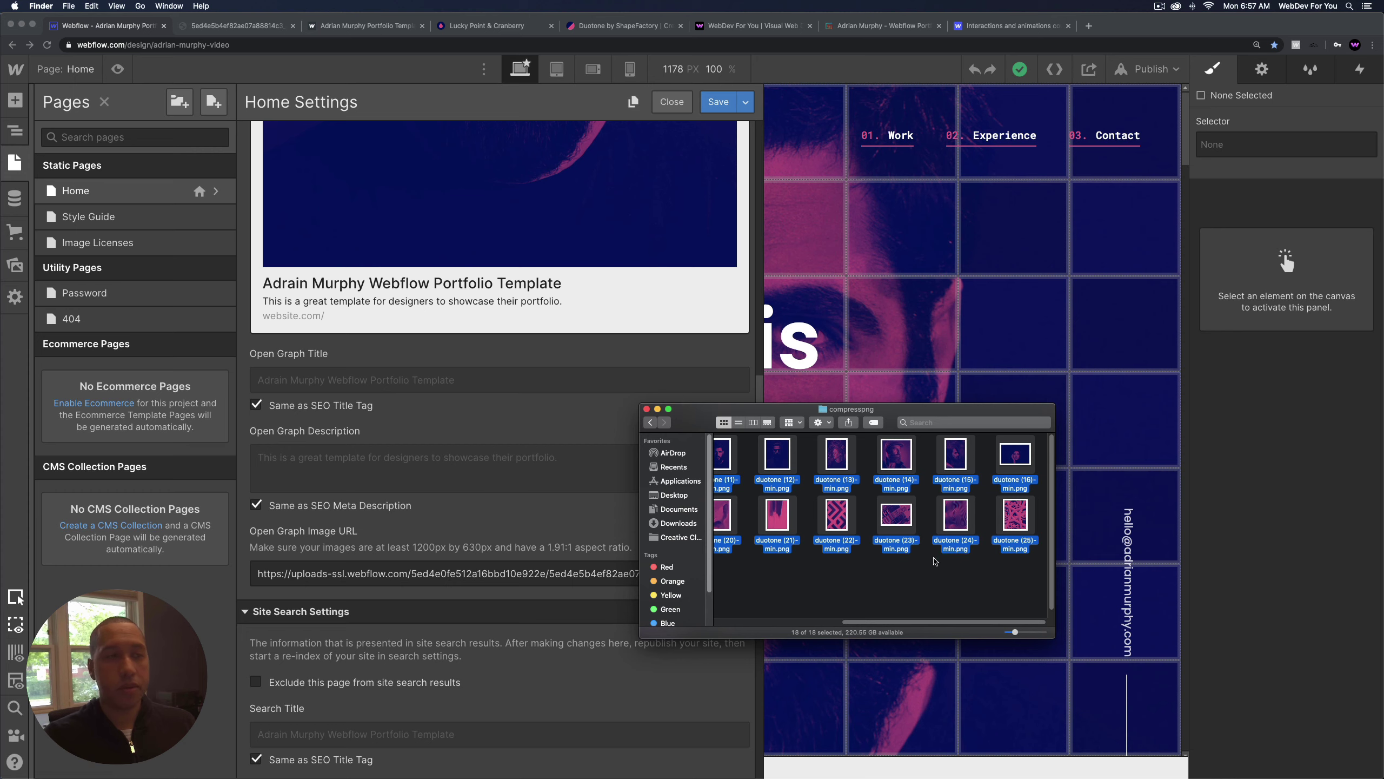
left_click(934, 561)
left_click_drag(907, 620, 808, 621)
left_click(879, 455)
right_click(883, 455)
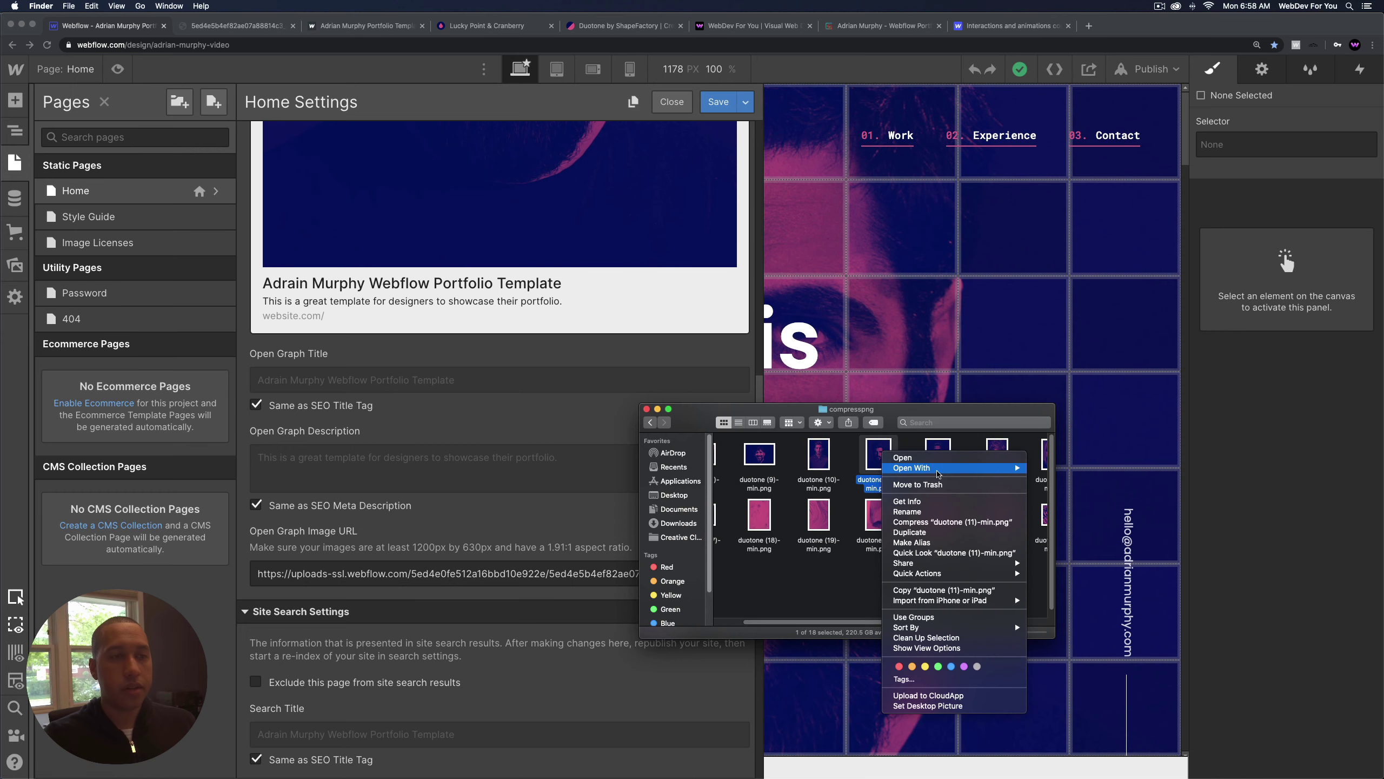
key("Escape")
key("super+o")
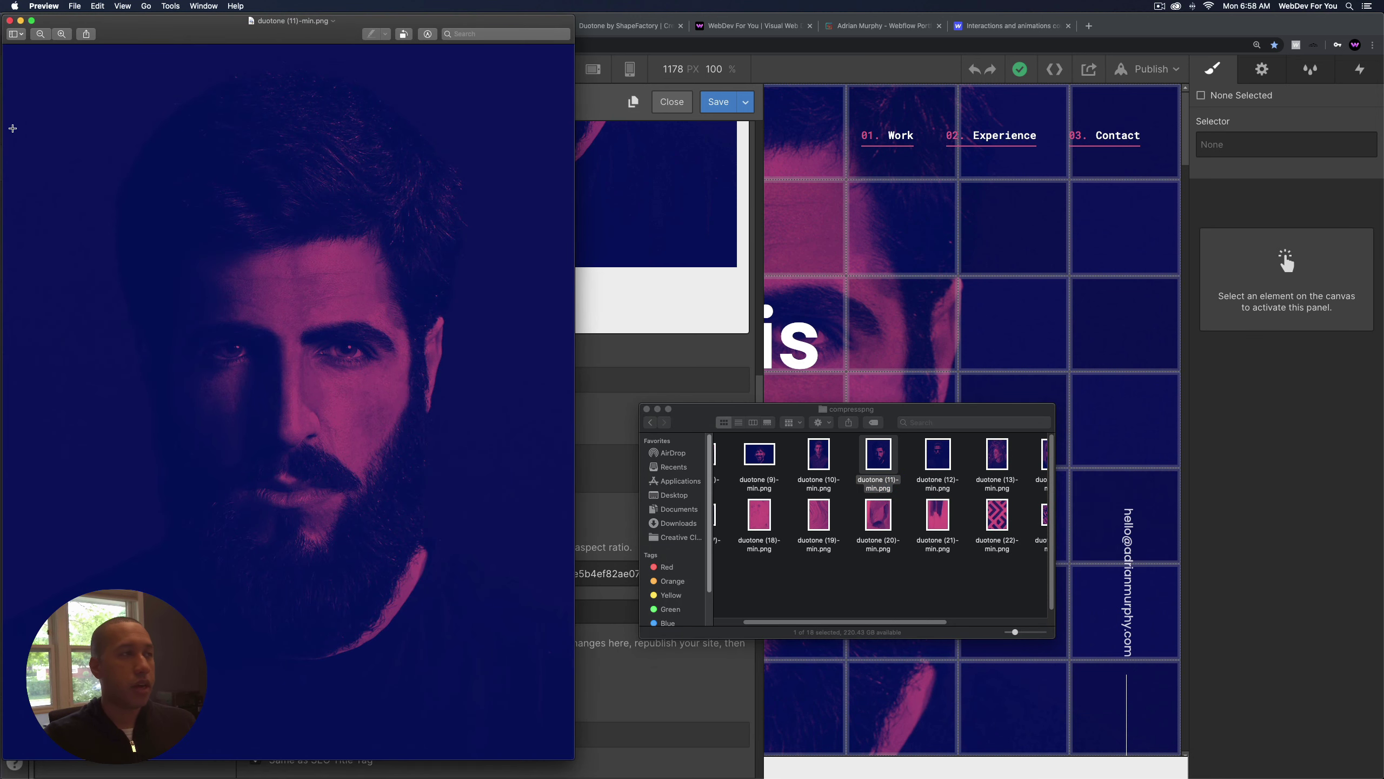
left_click_drag(13, 128, 572, 525)
left_click_drag(300, 210, 292, 268)
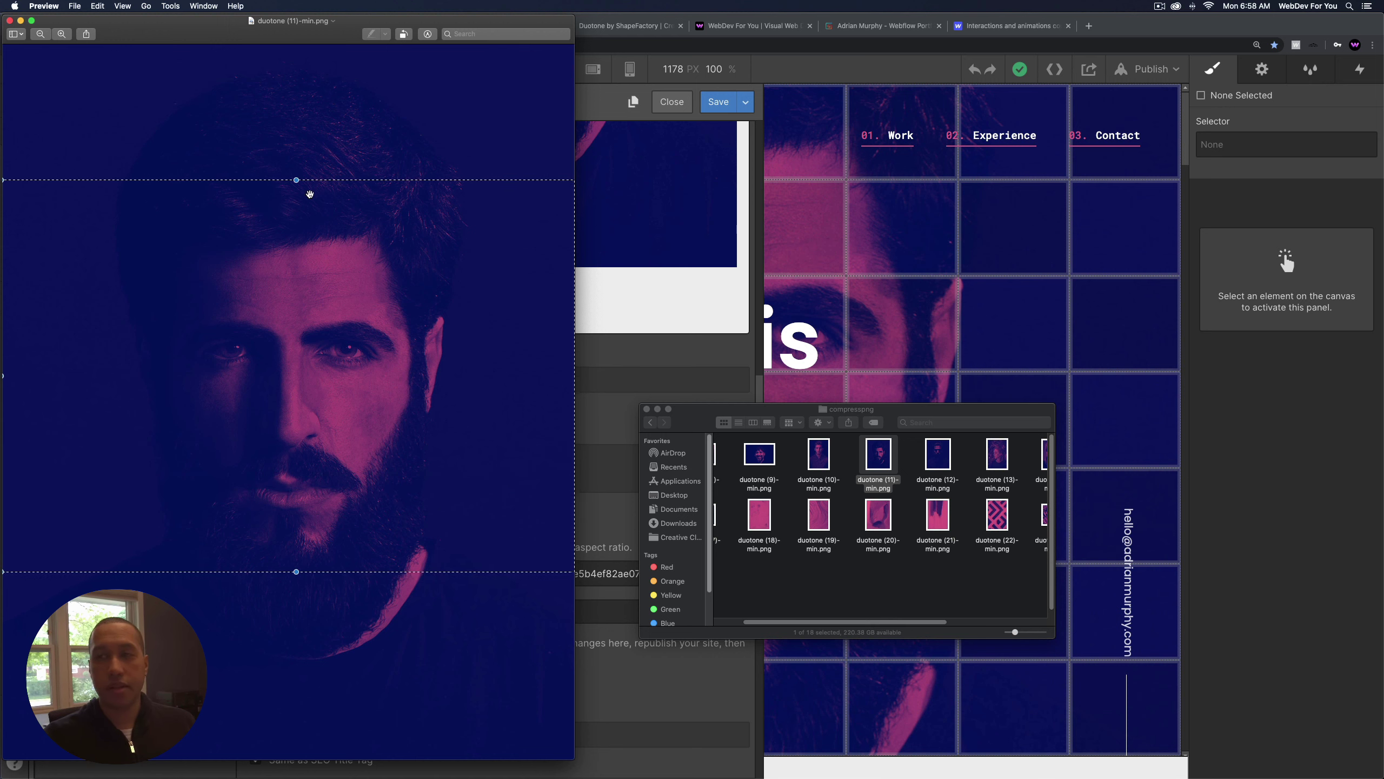
left_click(10, 21)
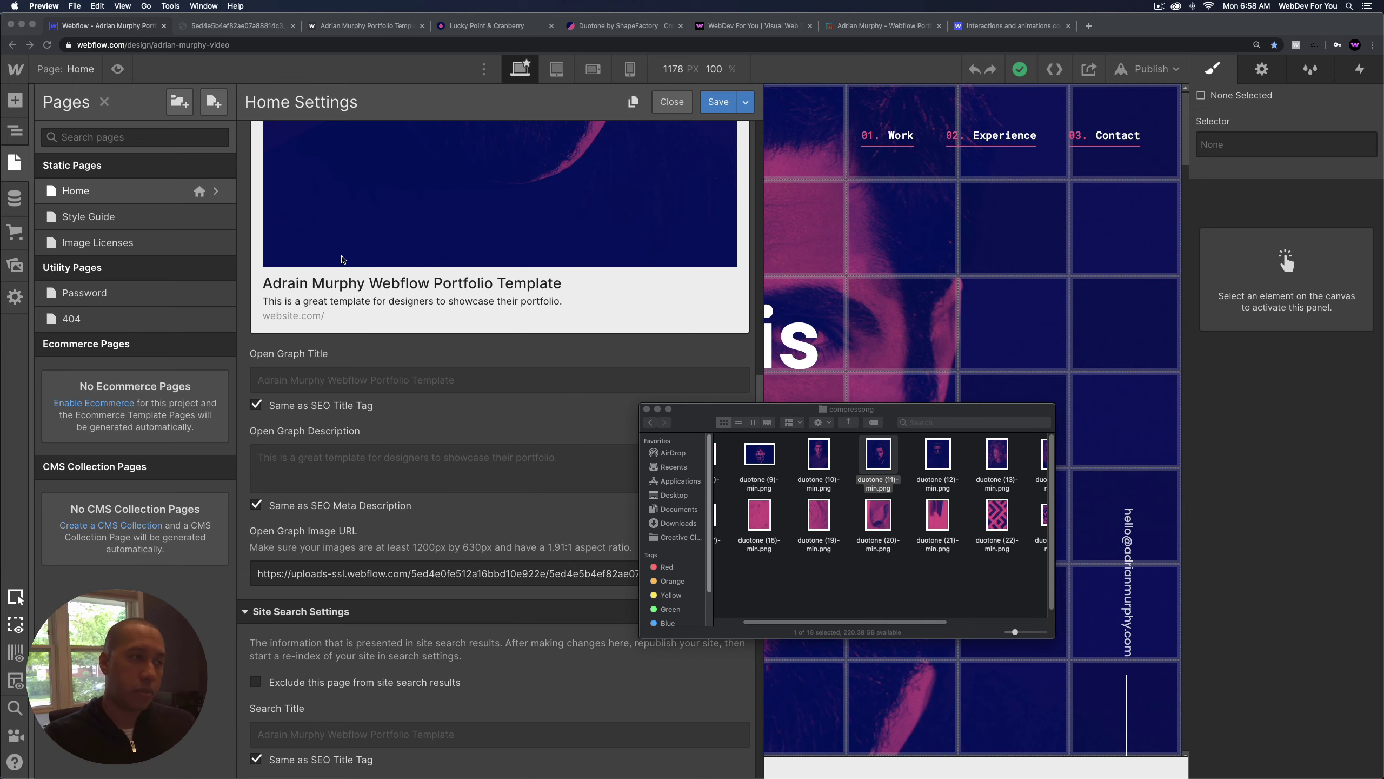
left_click(404, 575)
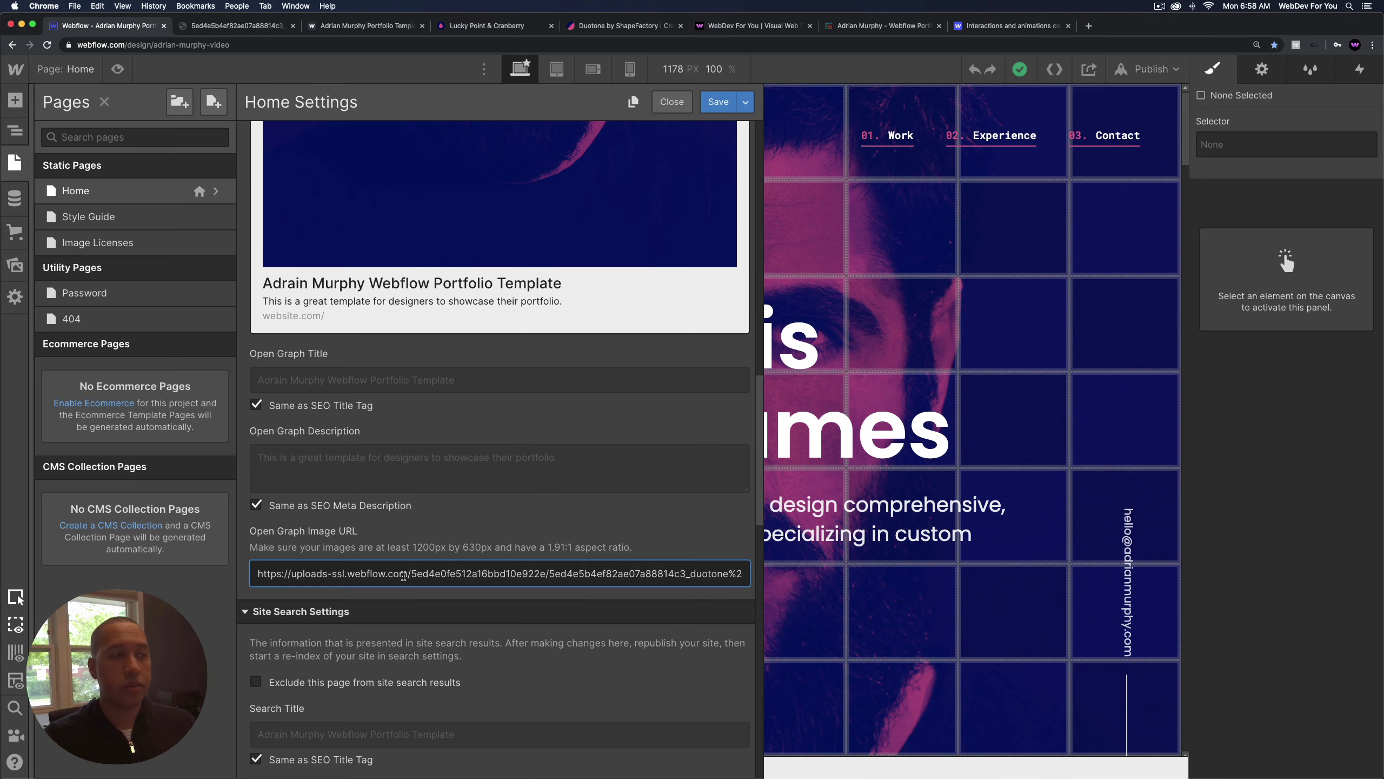
scroll(454, 563, "down", 2)
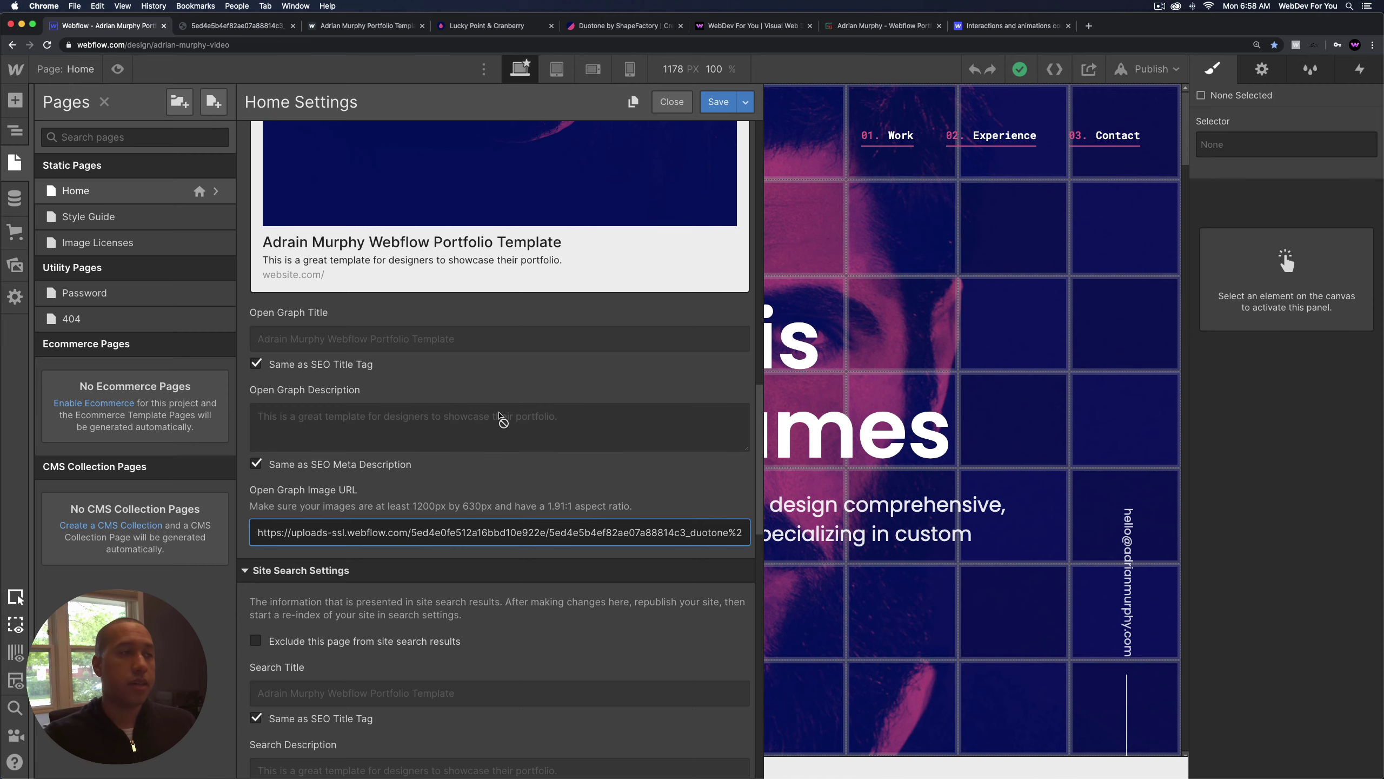
scroll(500, 420, "down", 3)
scroll(529, 373, "down", 10)
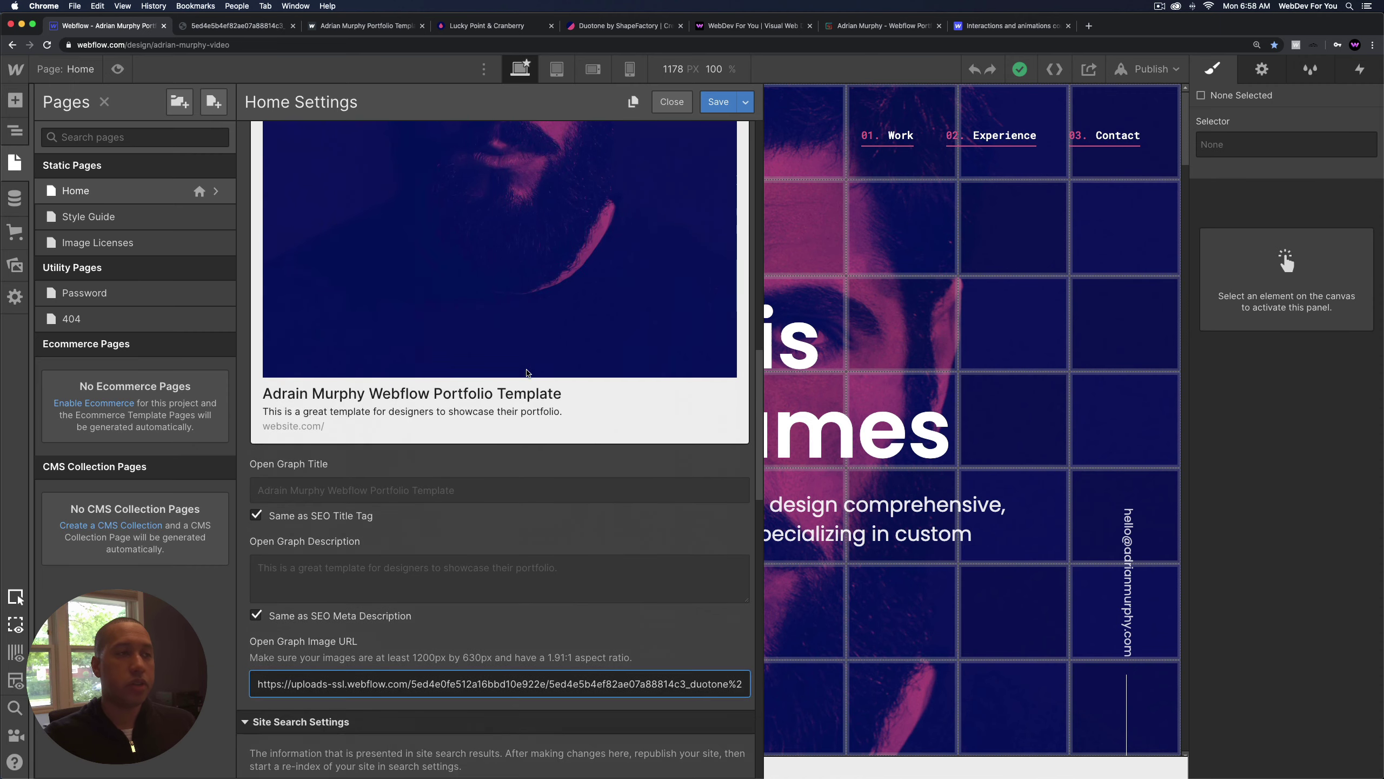
scroll(528, 372, "down", 7)
scroll(529, 373, "up", 20)
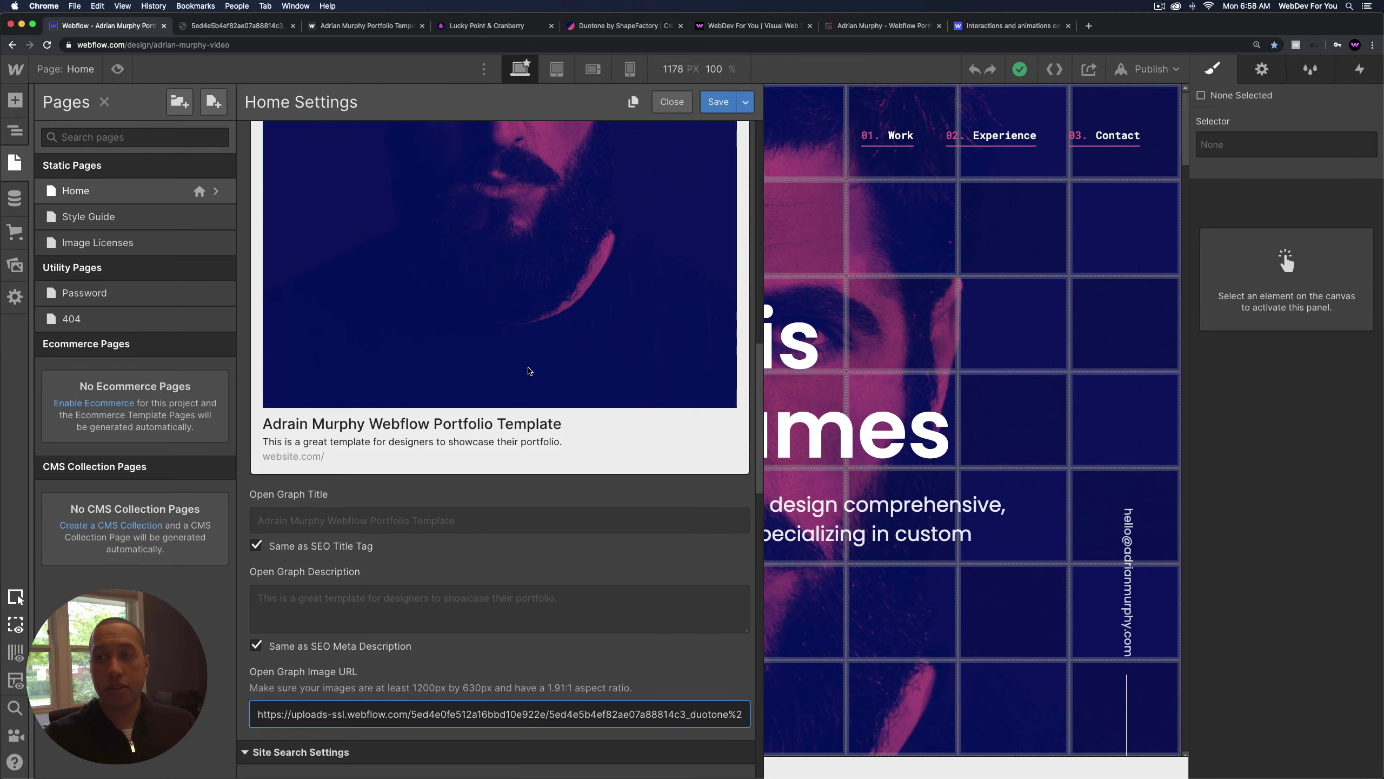
scroll(529, 371, "up", 12)
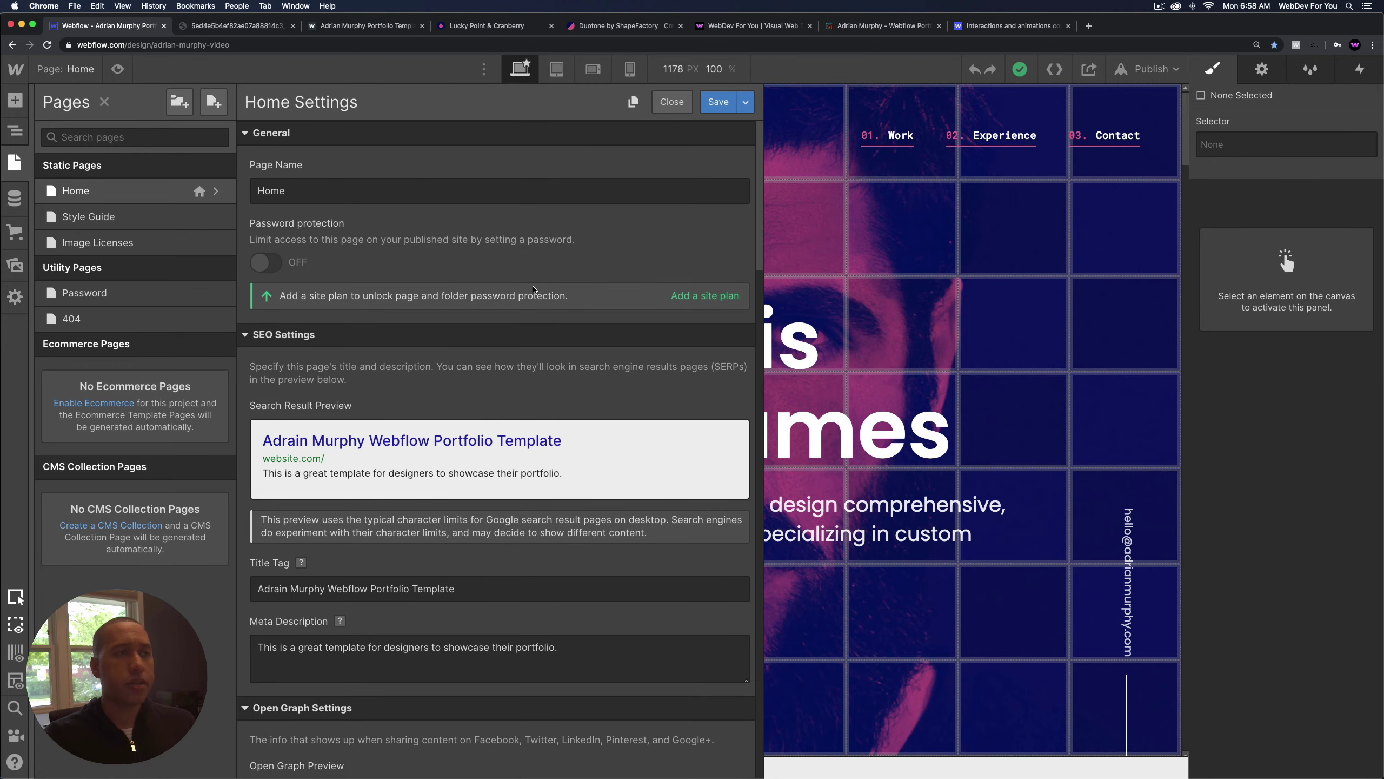
scroll(529, 322, "down", 8)
scroll(529, 316, "down", 15)
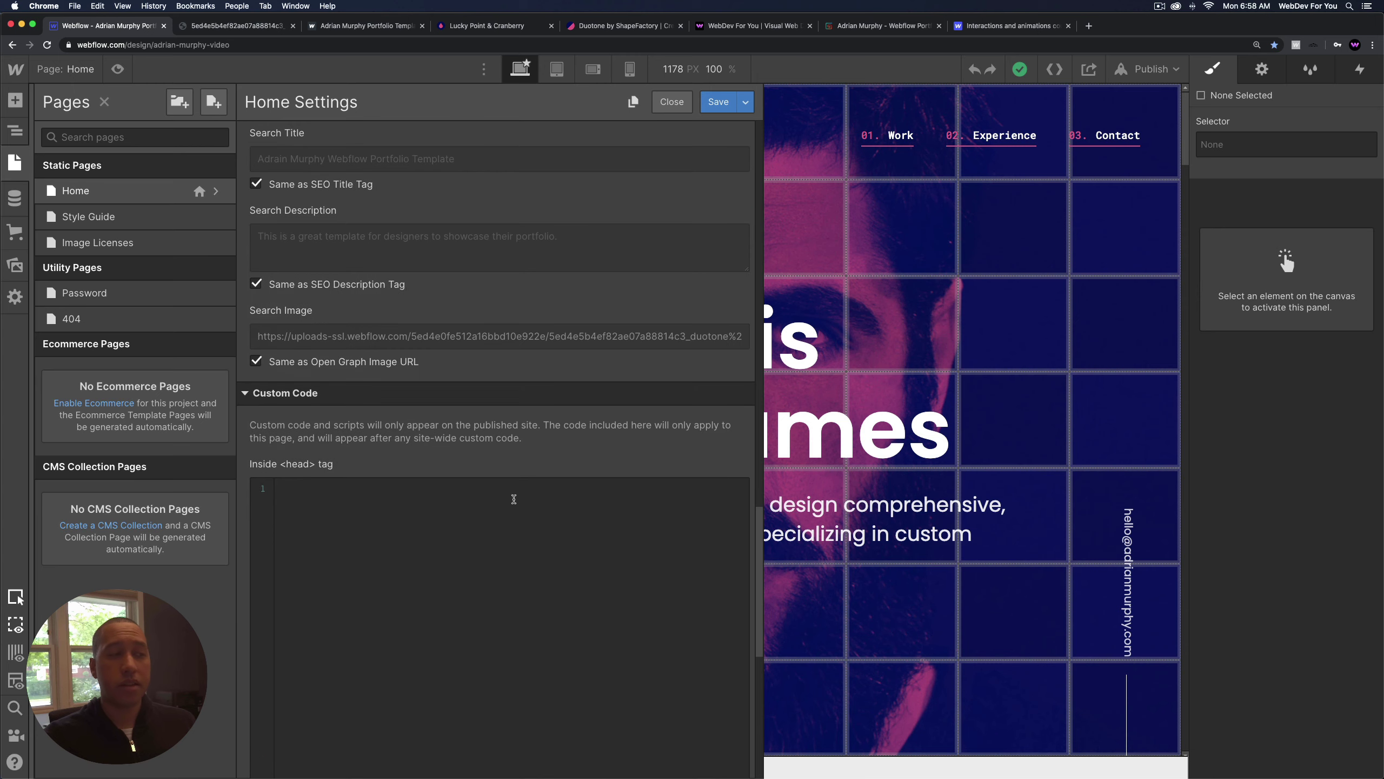
left_click(512, 510)
scroll(515, 464, "down", 5)
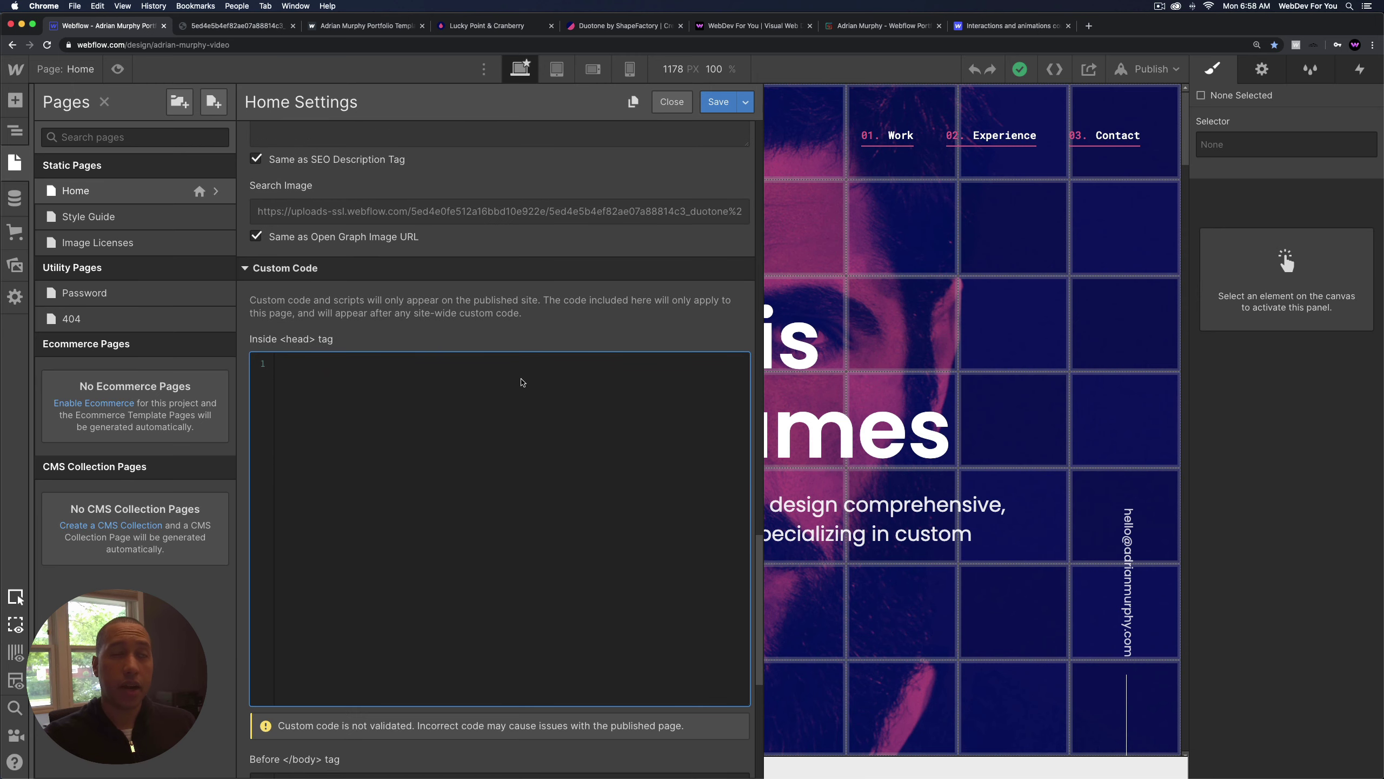
scroll(523, 385, "down", 6)
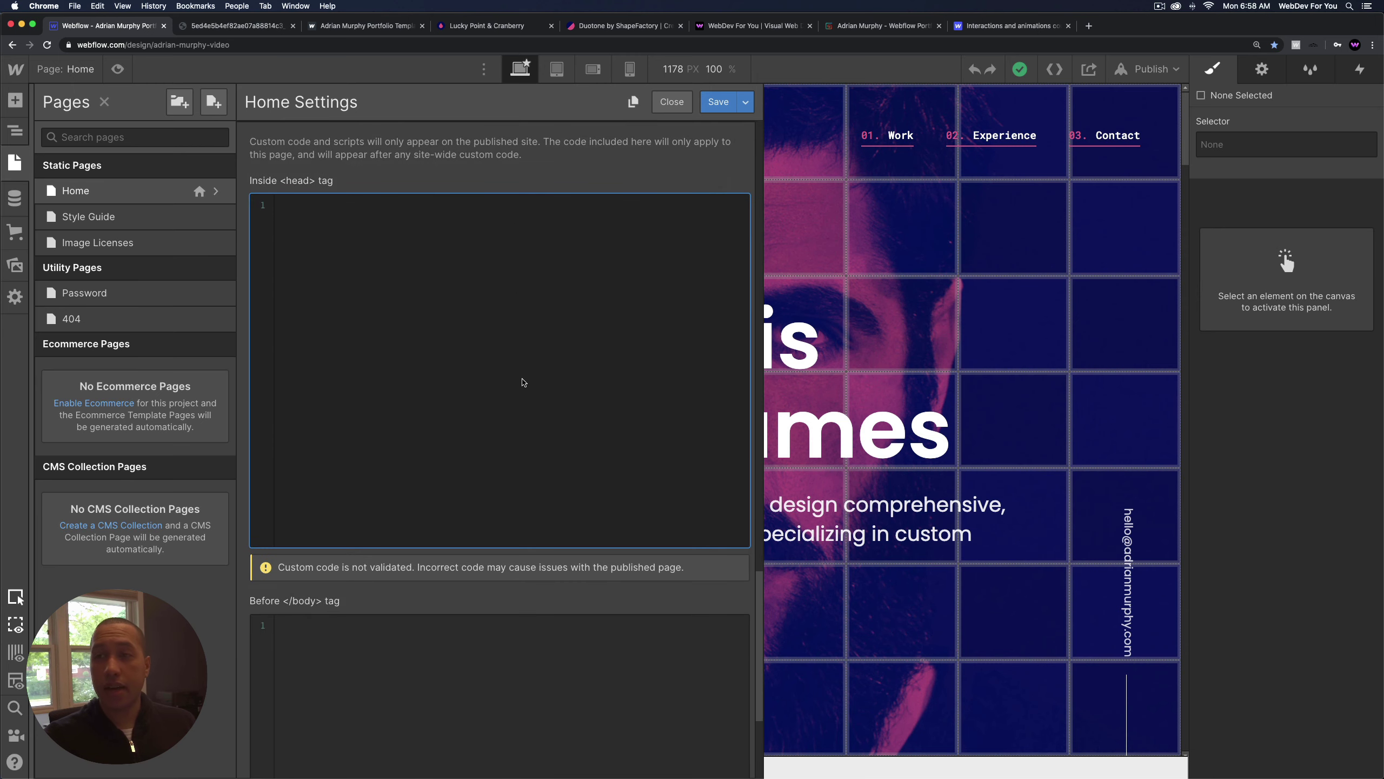
scroll(523, 382, "down", 2)
left_click(488, 665)
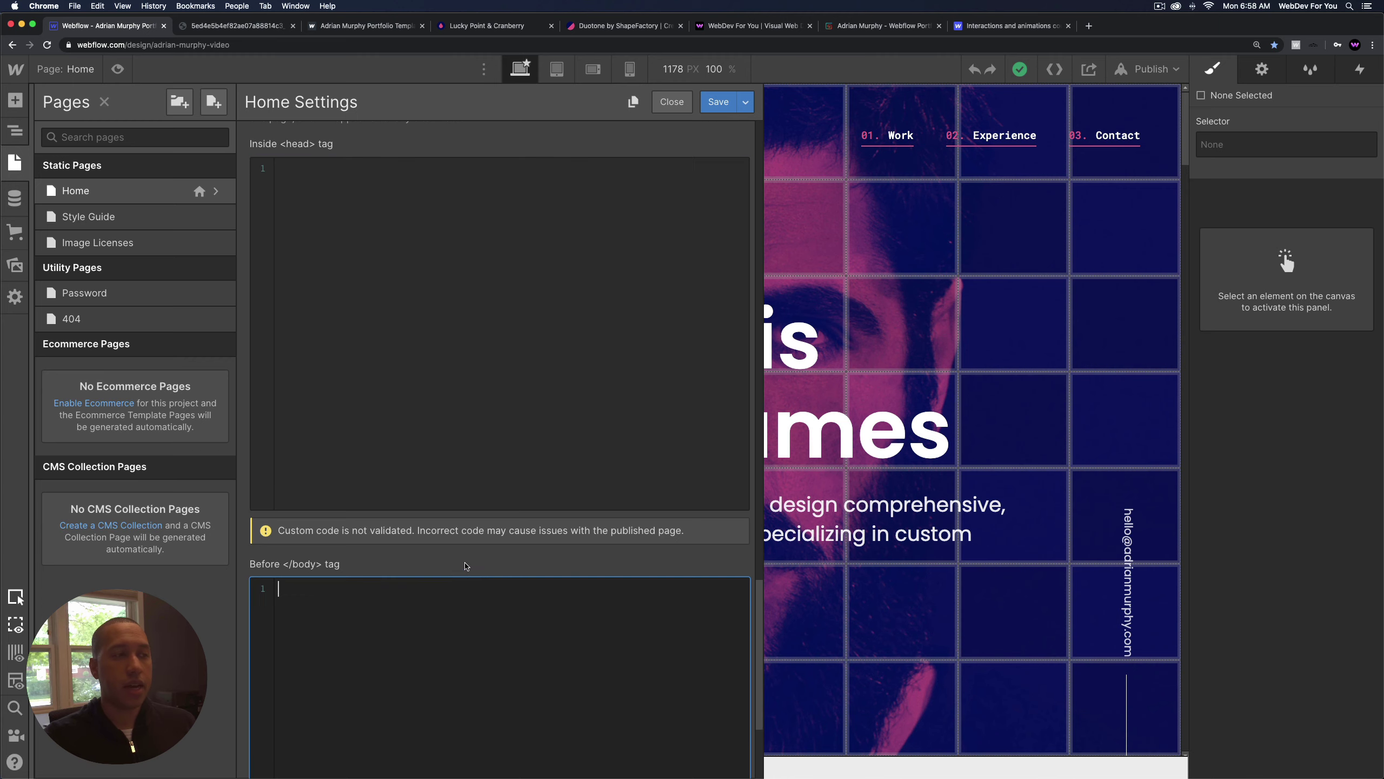
scroll(466, 556, "down", 7)
scroll(466, 547, "up", 8)
left_click(448, 361)
scroll(448, 362, "up", 10)
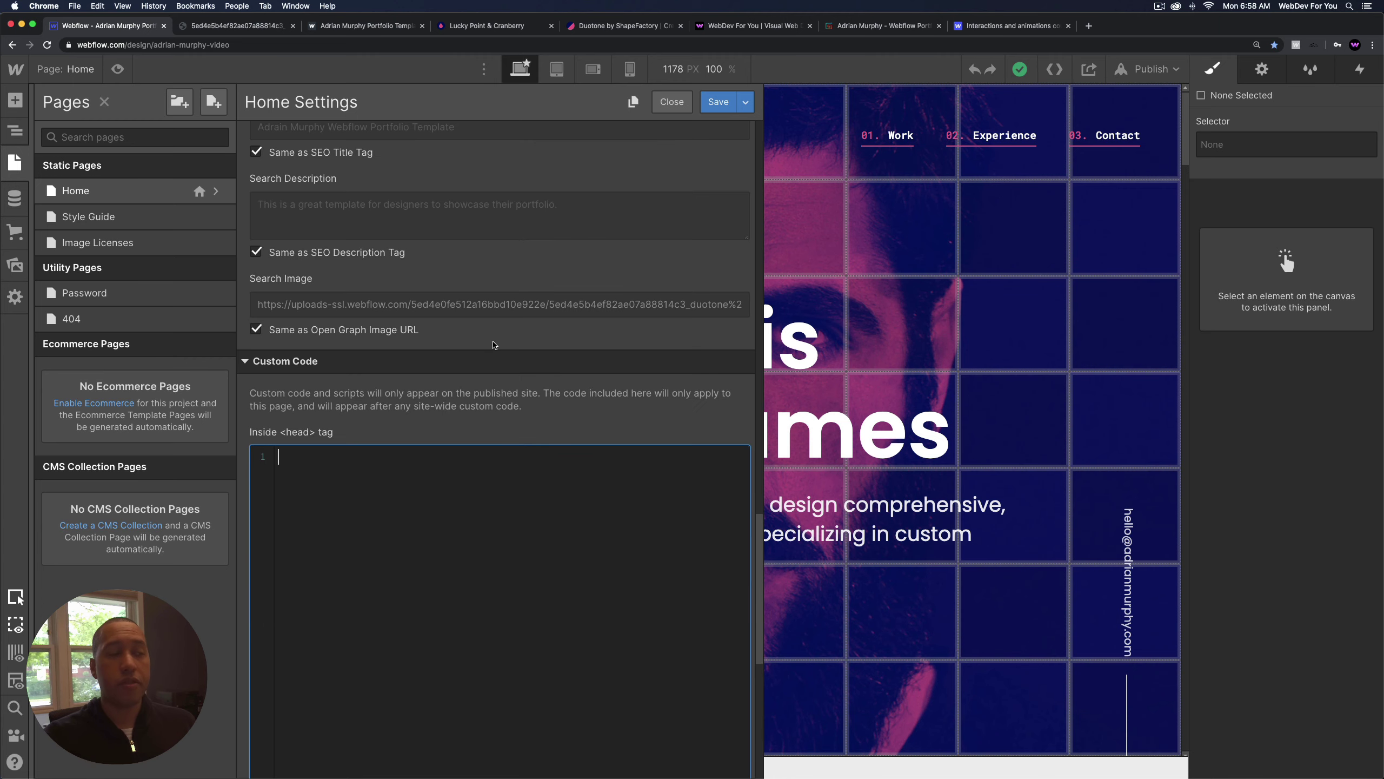
scroll(492, 579, "down", 12)
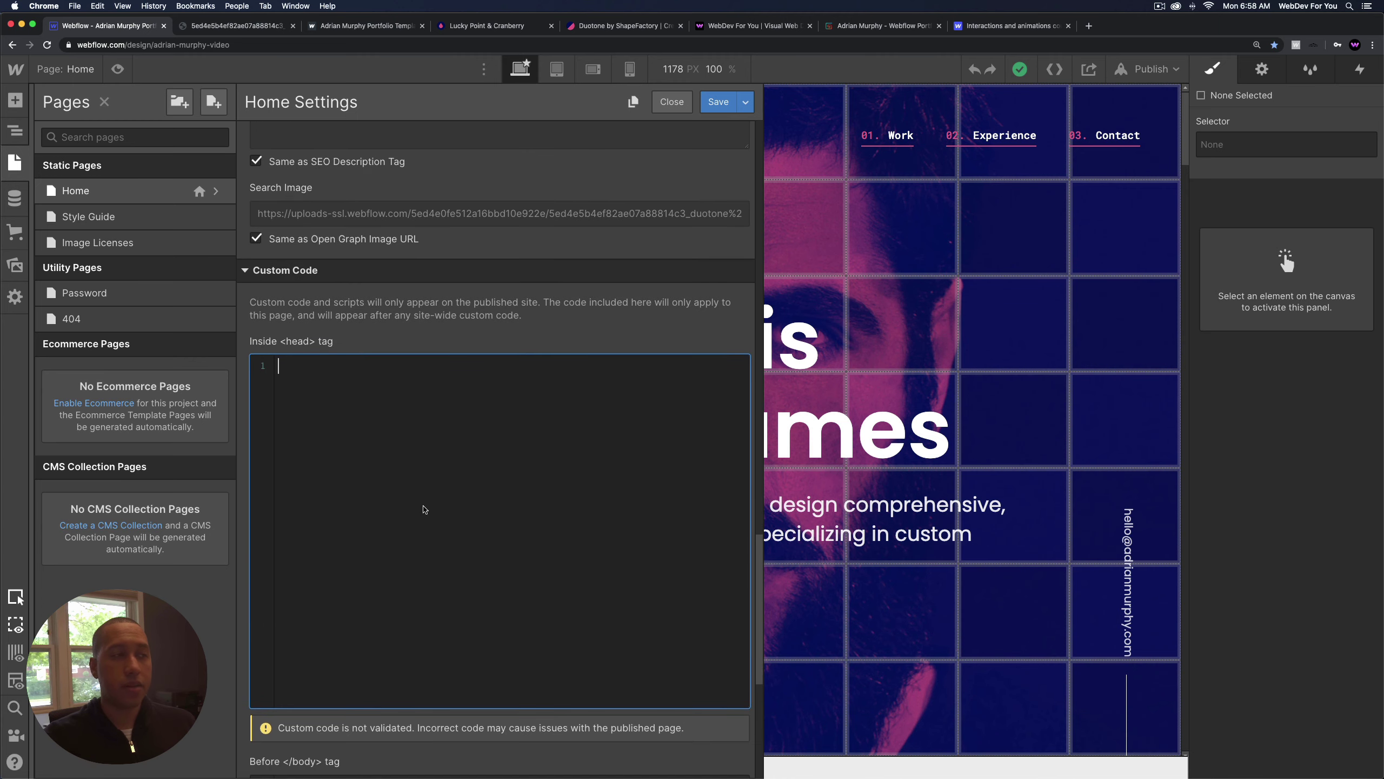
left_click(511, 595)
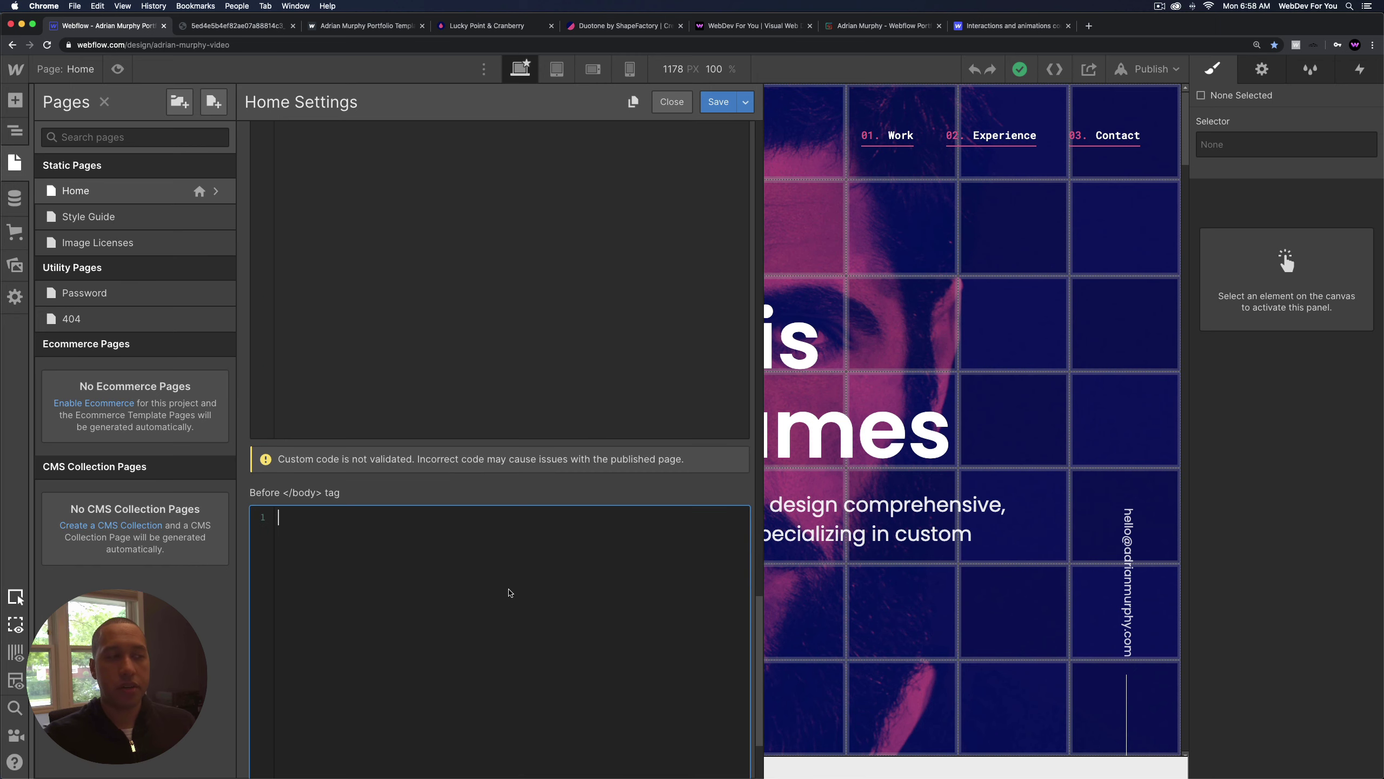
left_click(512, 390)
scroll(558, 274, "up", 12)
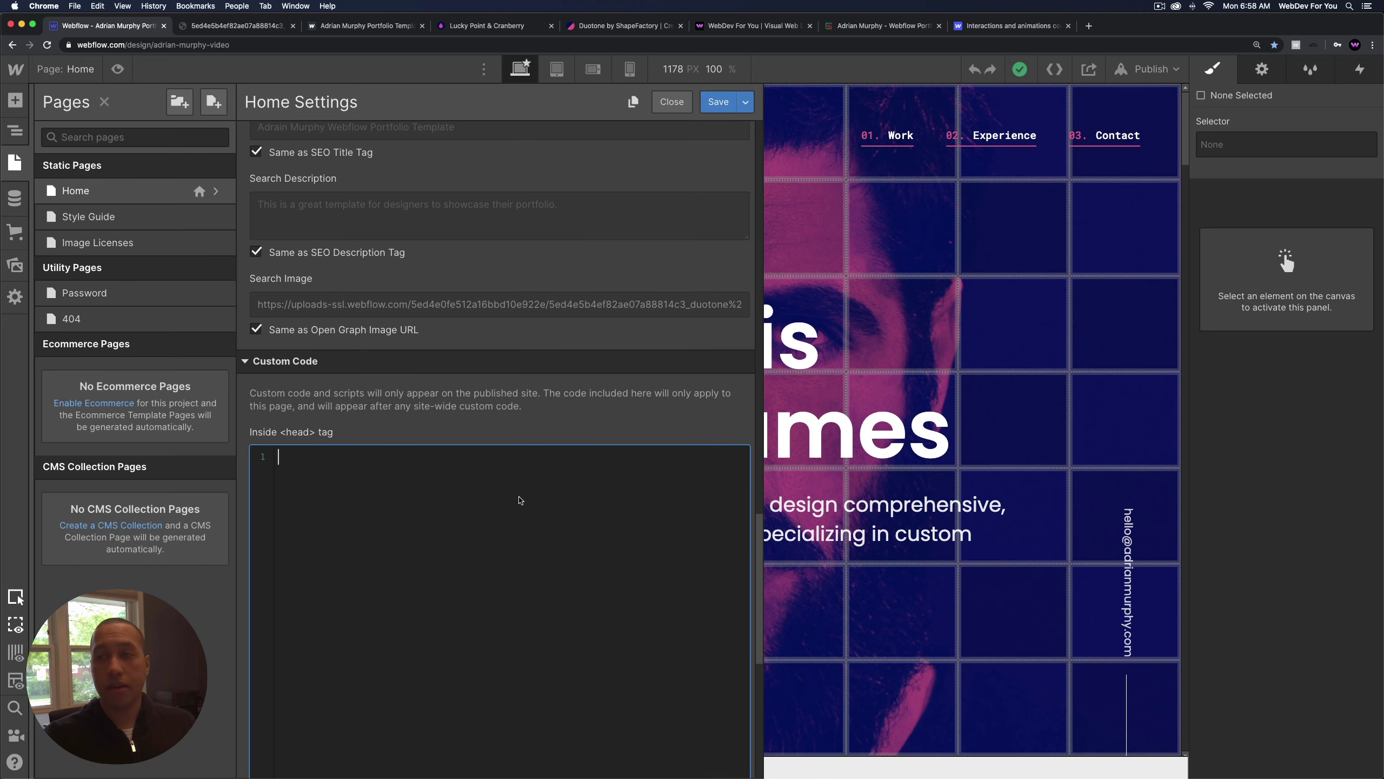
scroll(497, 479, "down", 18)
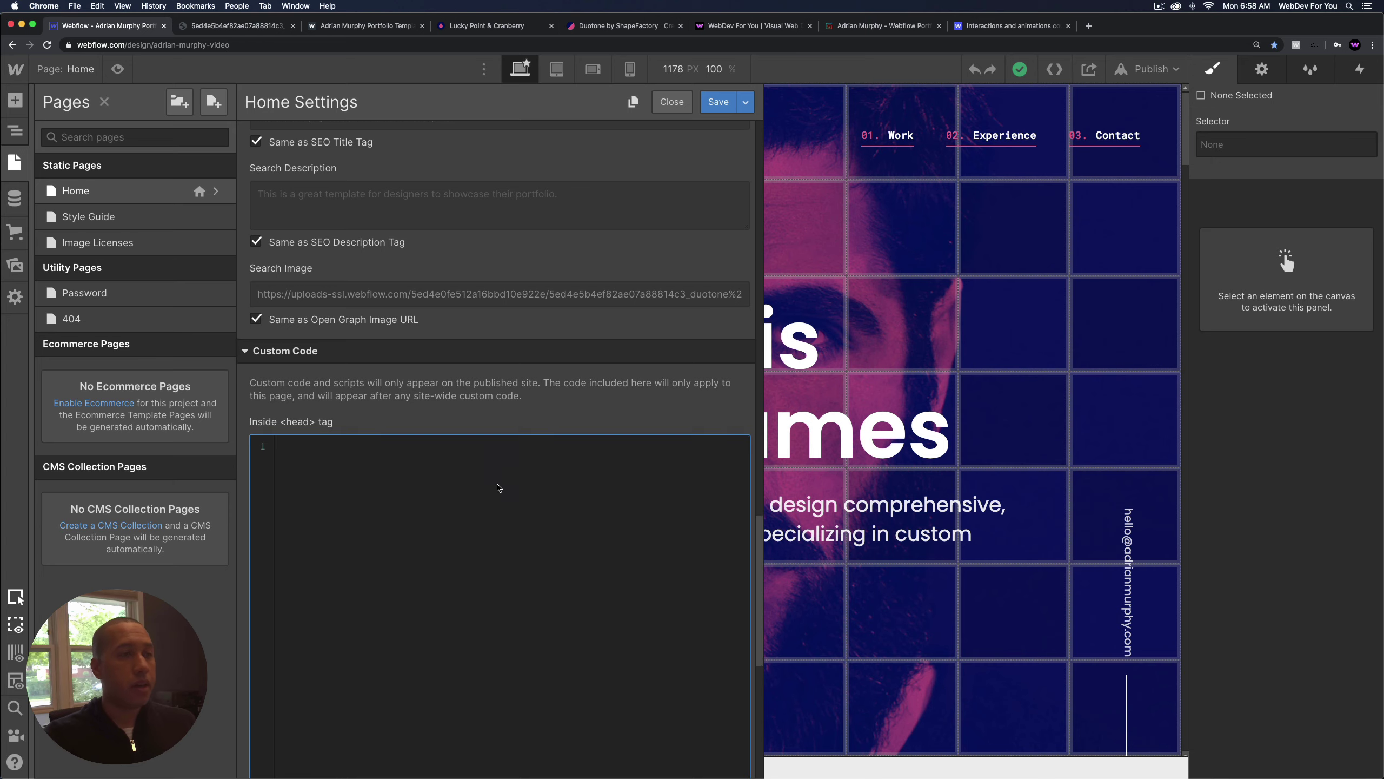
scroll(490, 458, "up", 16)
scroll(497, 437, "up", 15)
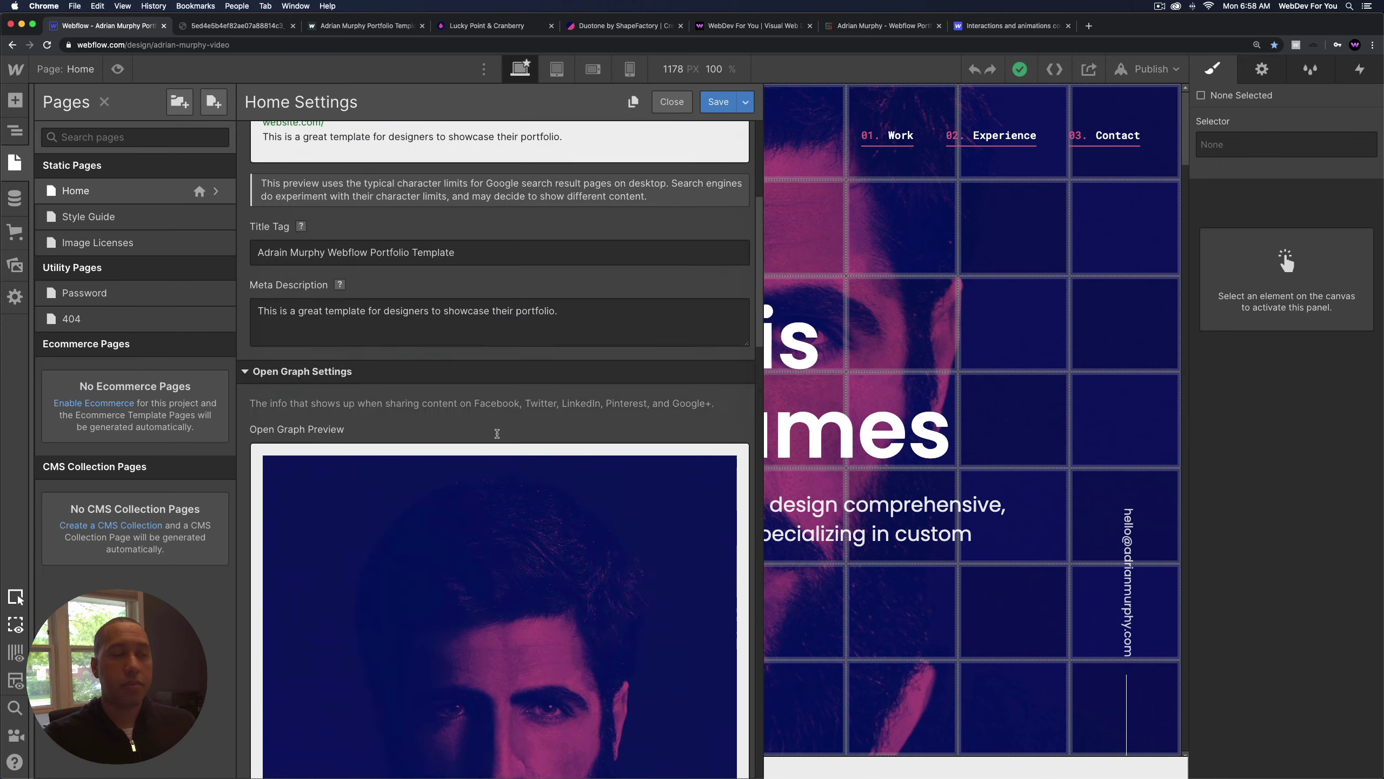
Save the Home page settings and select the Hero Bg Image element in the Navigator.
left_click(718, 102)
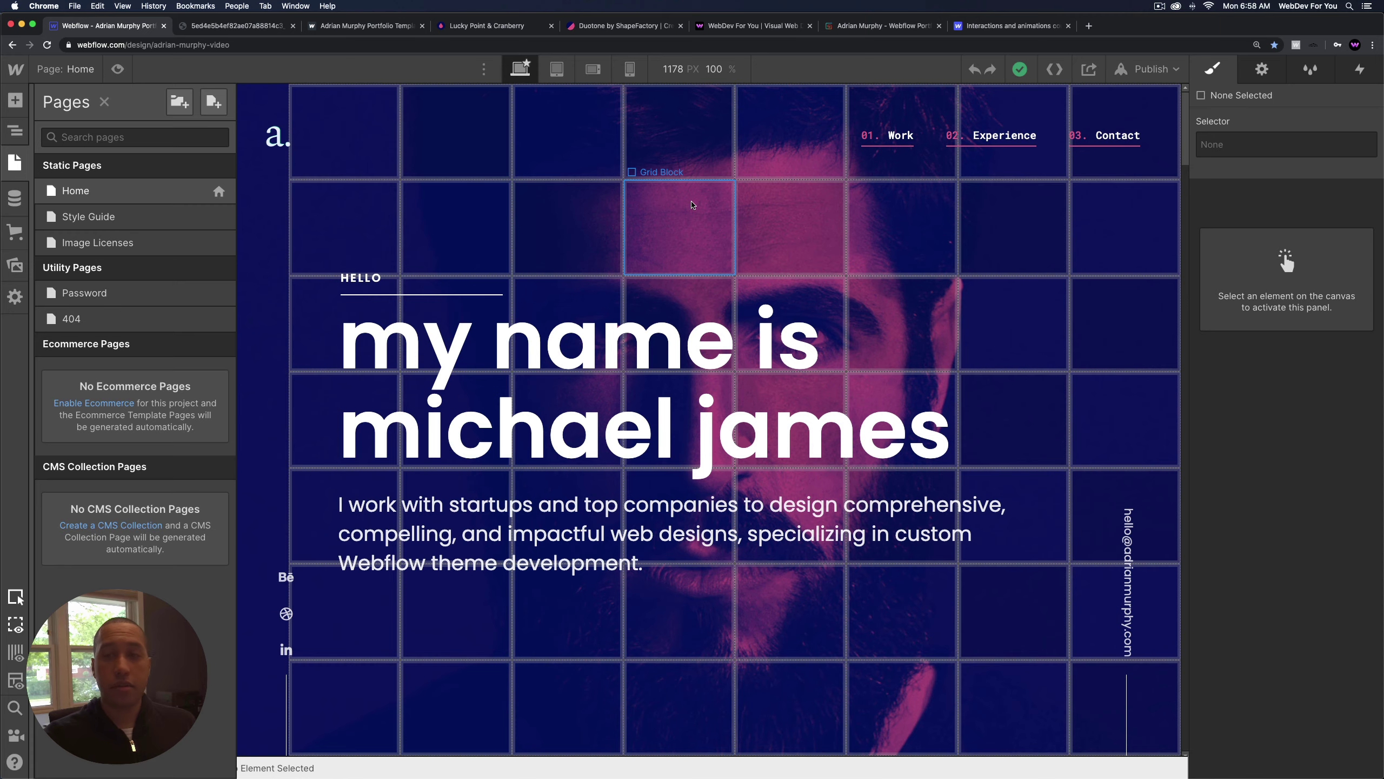
key("z")
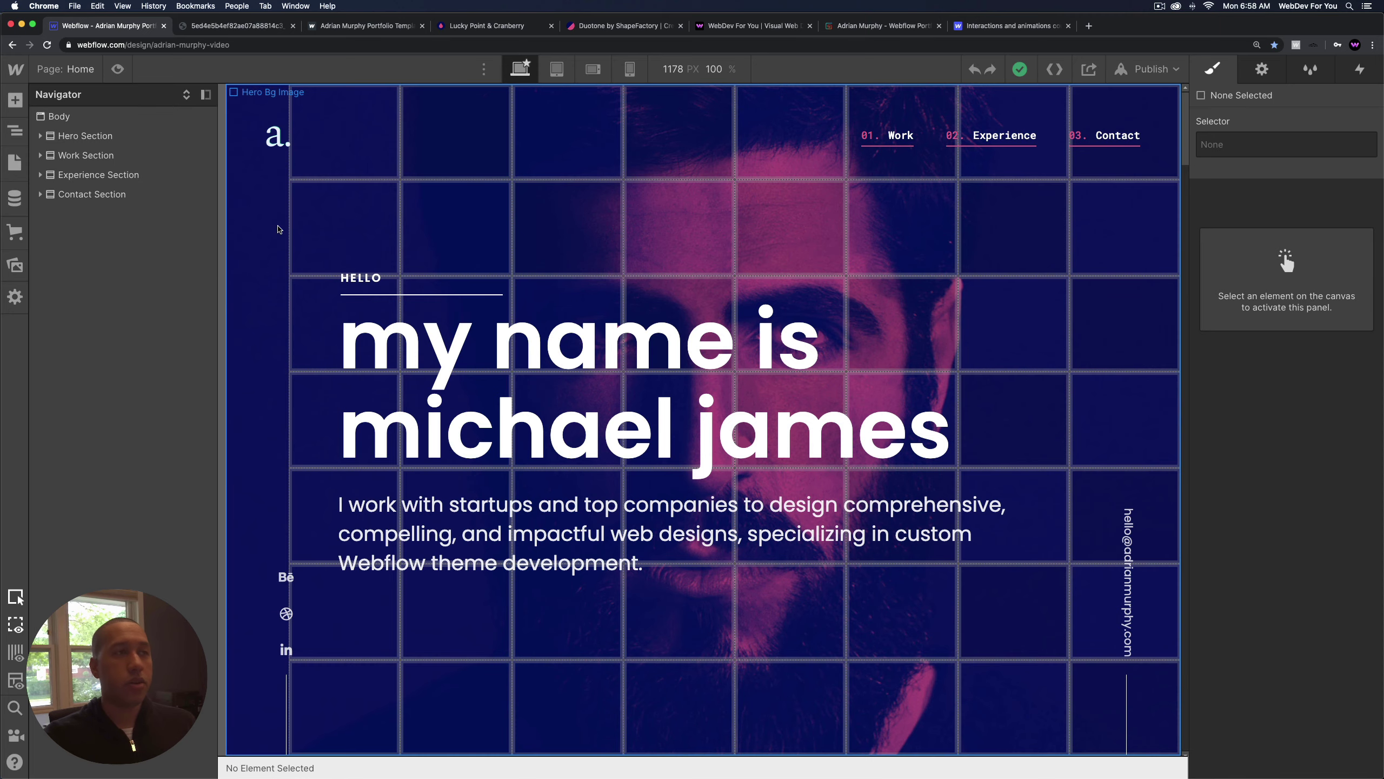
left_click(278, 229)
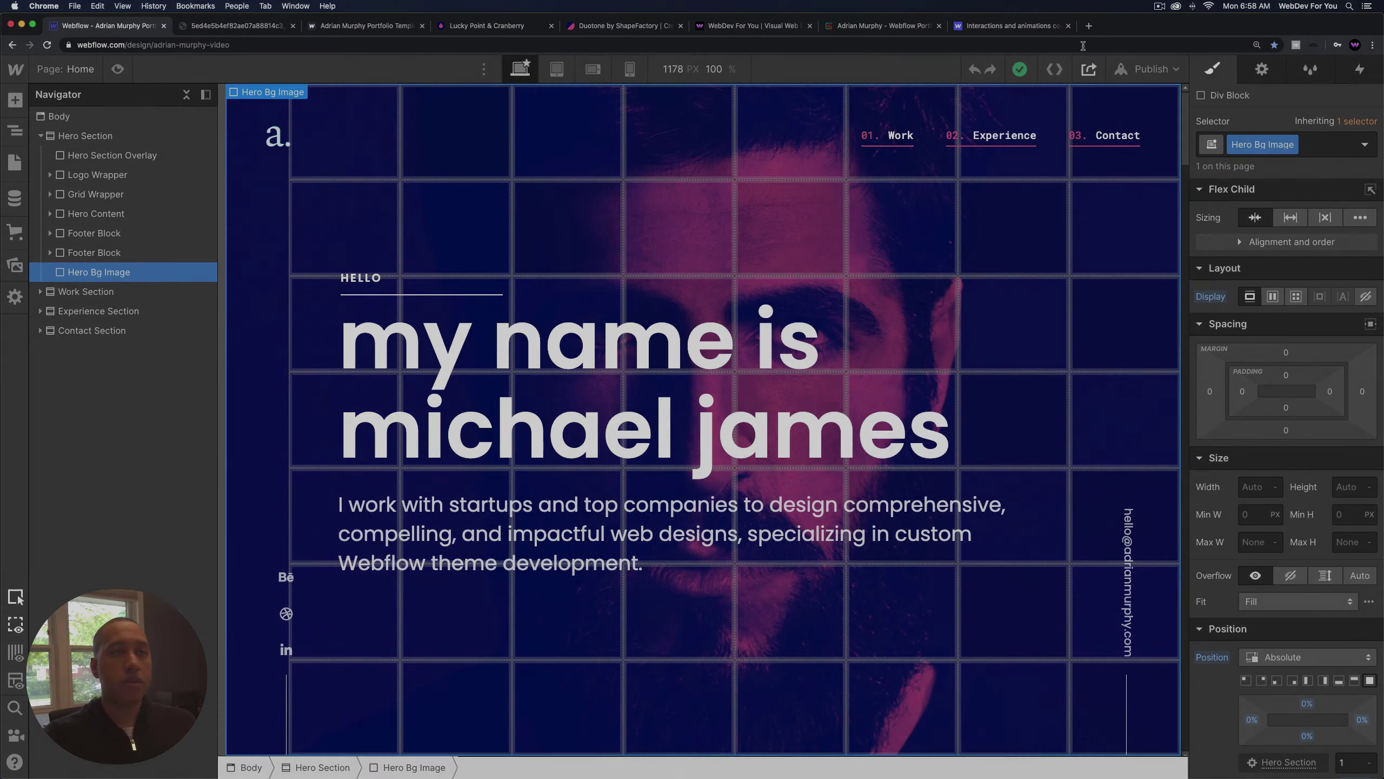
Load webdevforyou.com in a new browser tab and scroll down to its template gallery.
left_click(1088, 26)
left_click(995, 43)
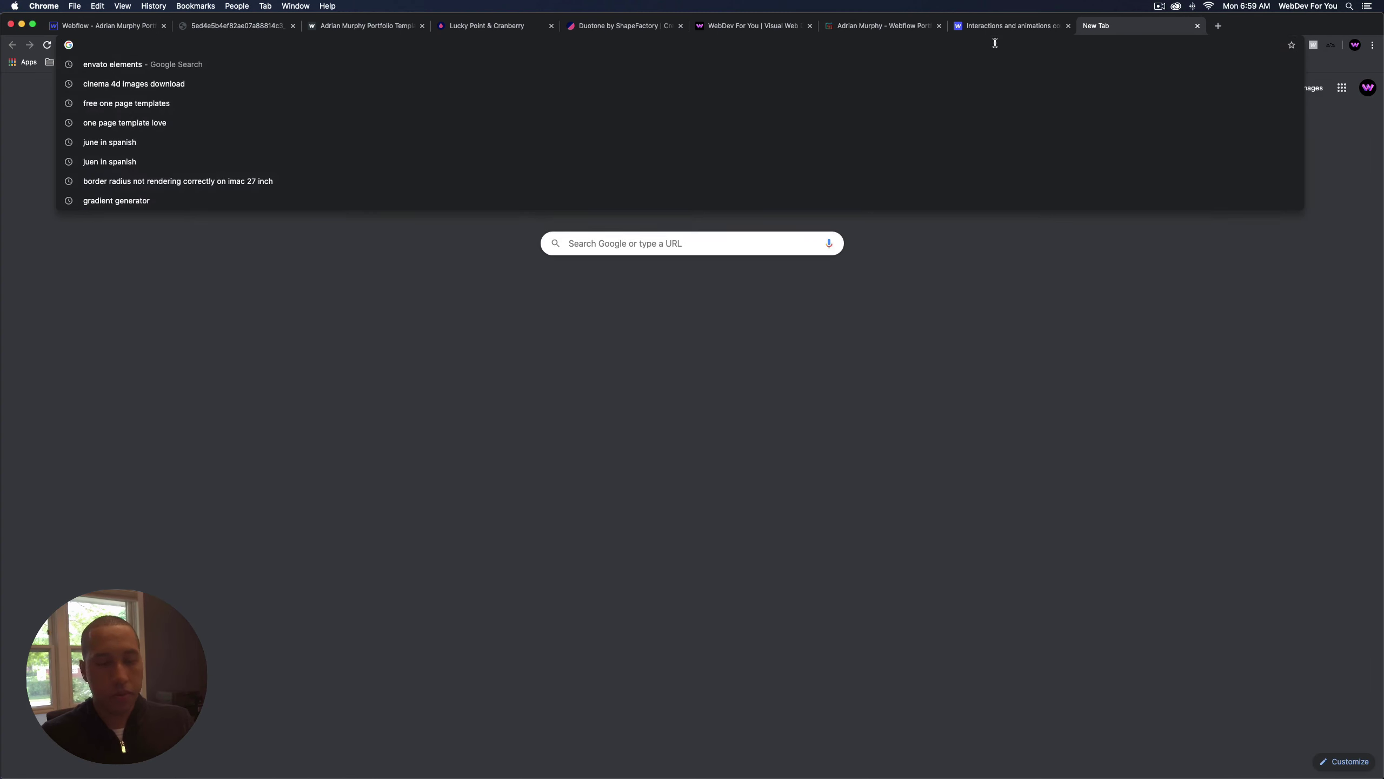
type("webdev")
key("Return")
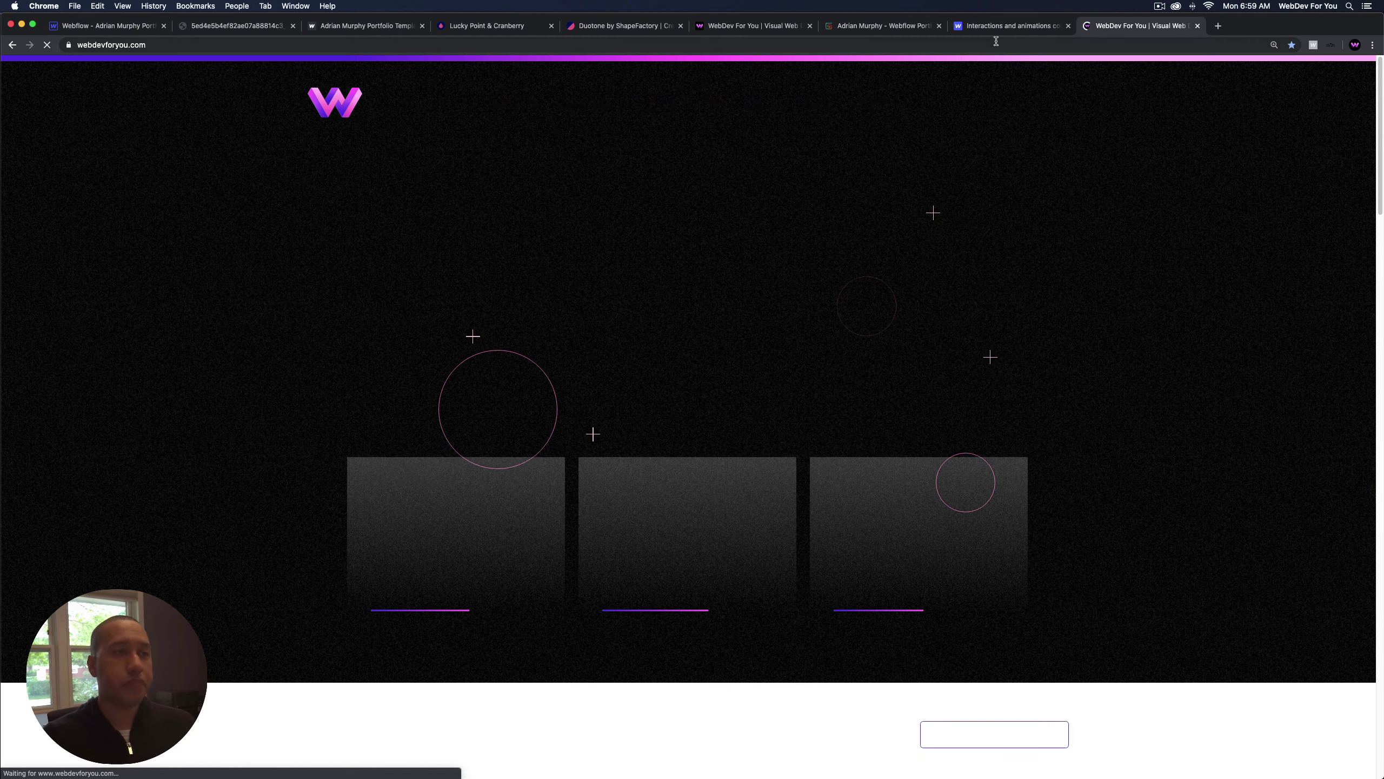
scroll(415, 597, "down", 20)
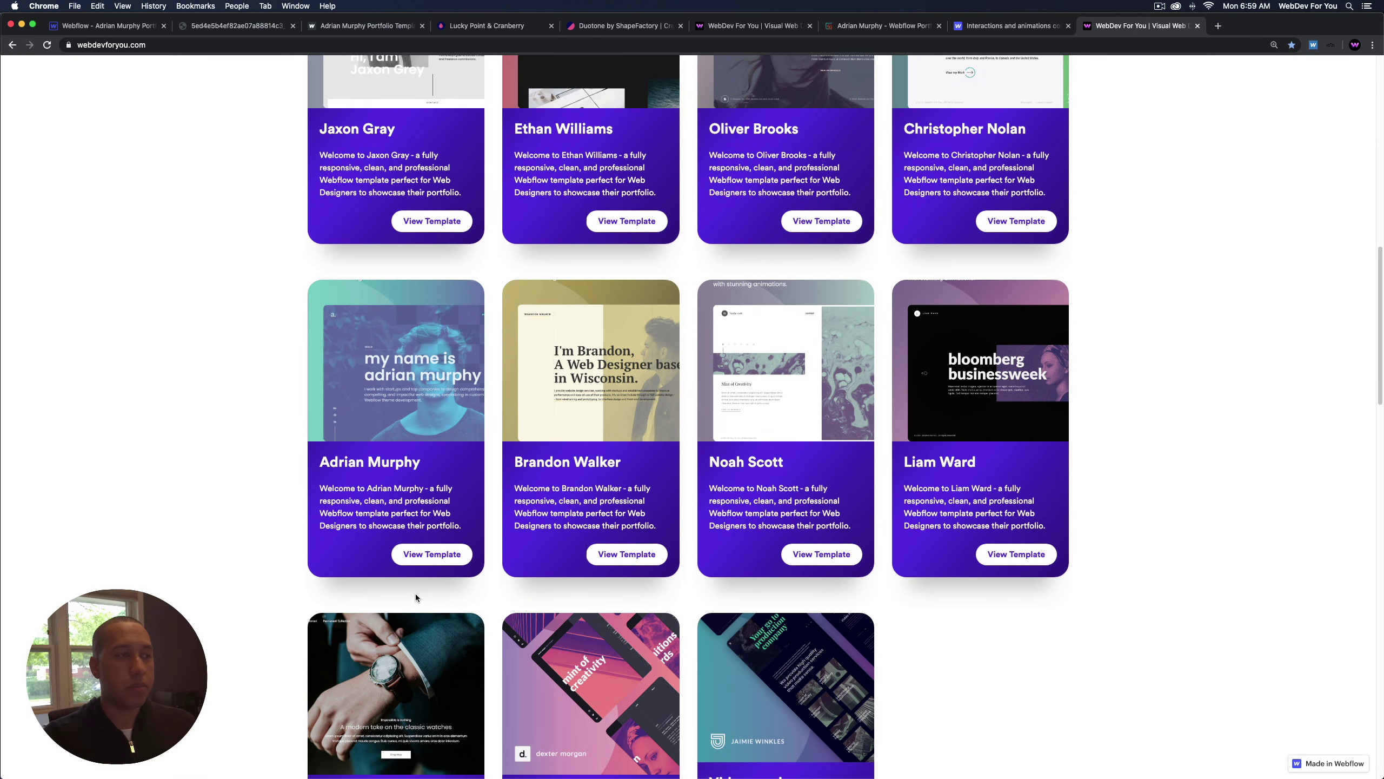
Go from the portfolio template card to its Gumroad product page, then open the PDF documentation.
left_click(431, 555)
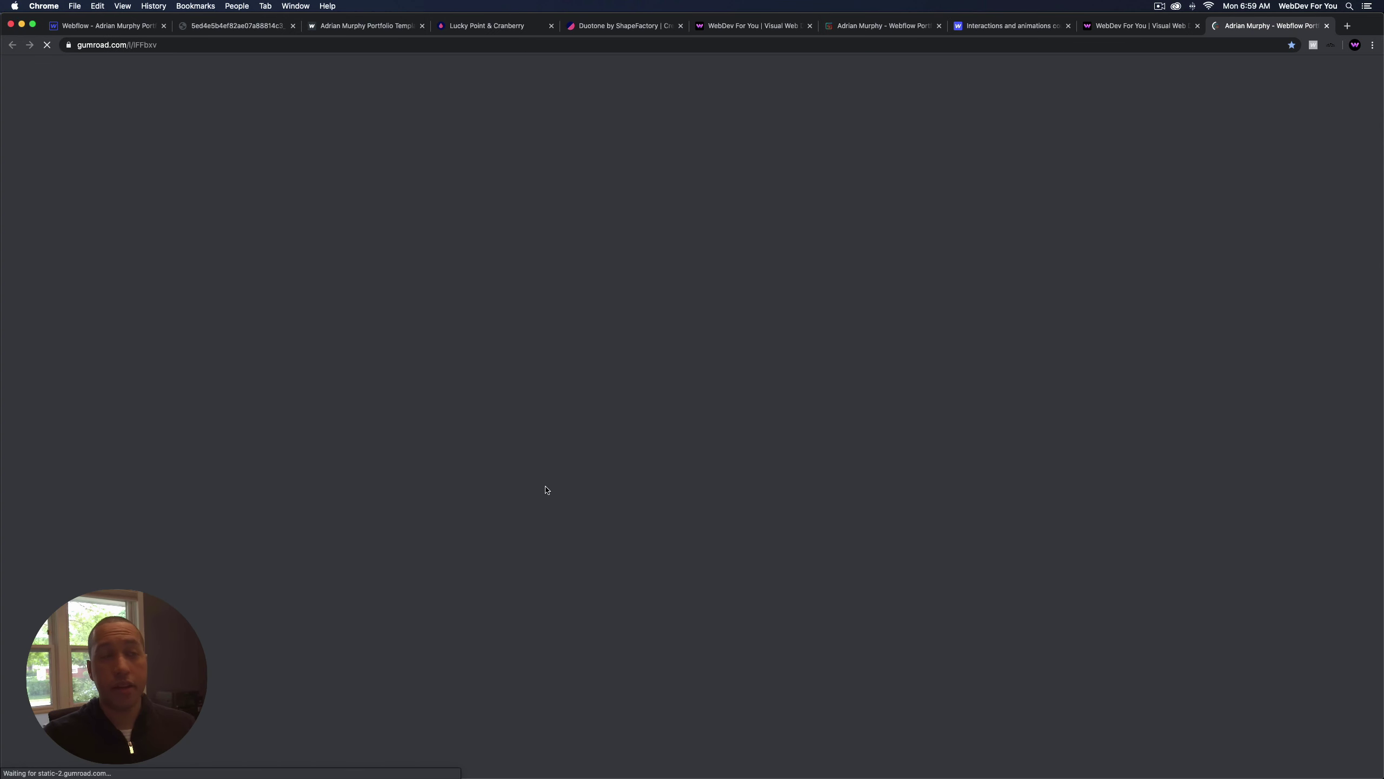
scroll(515, 560, "down", 3)
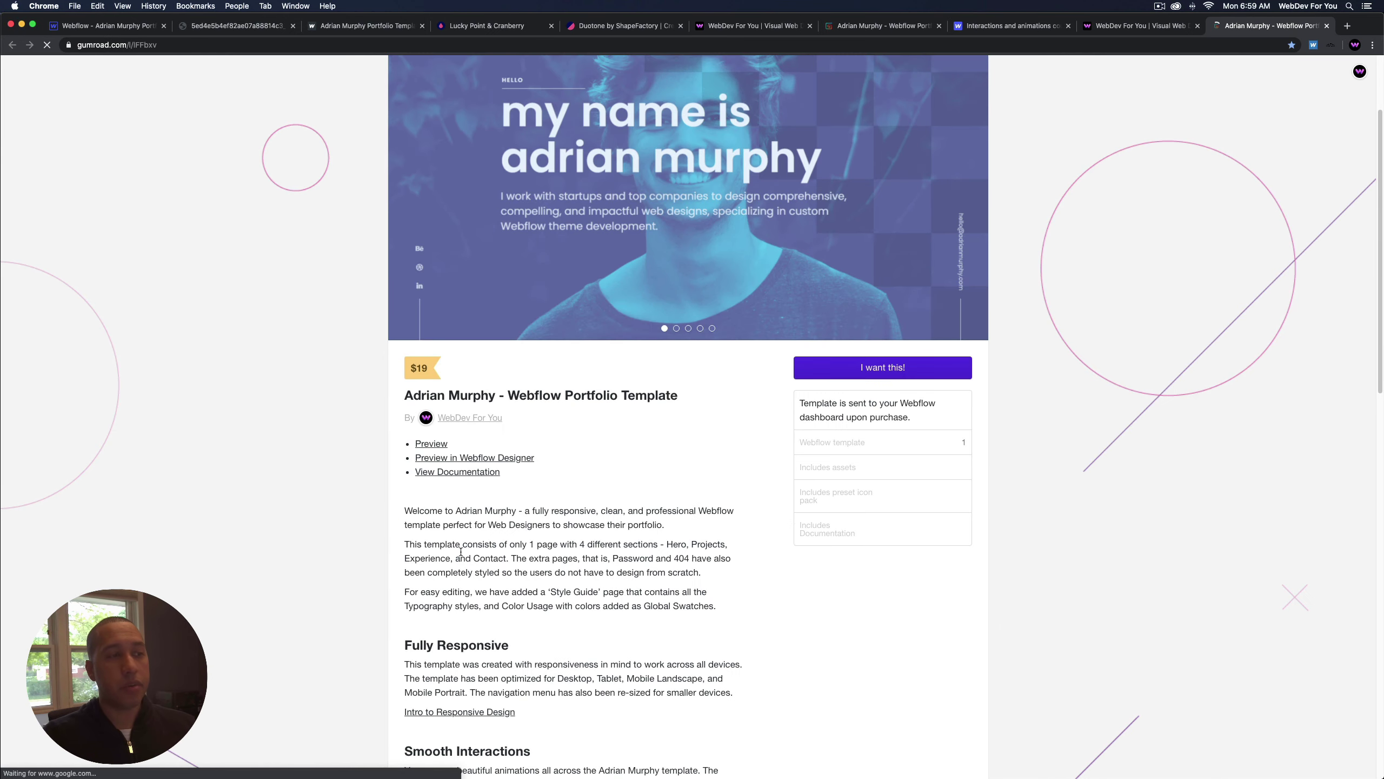
left_click(453, 466)
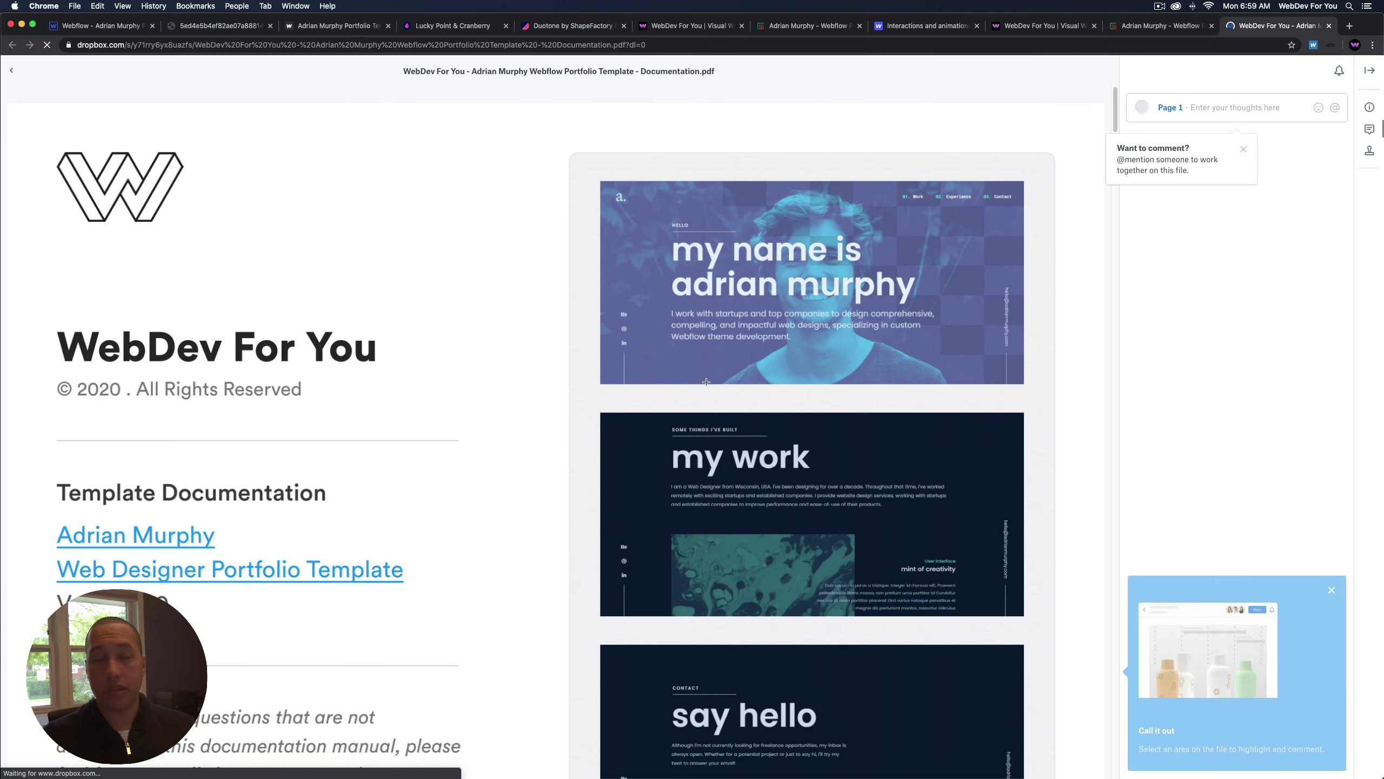
Scroll through the opening pages of the 12-page documentation PDF on Dropbox.
scroll(461, 373, "down", 5)
scroll(458, 375, "down", 7)
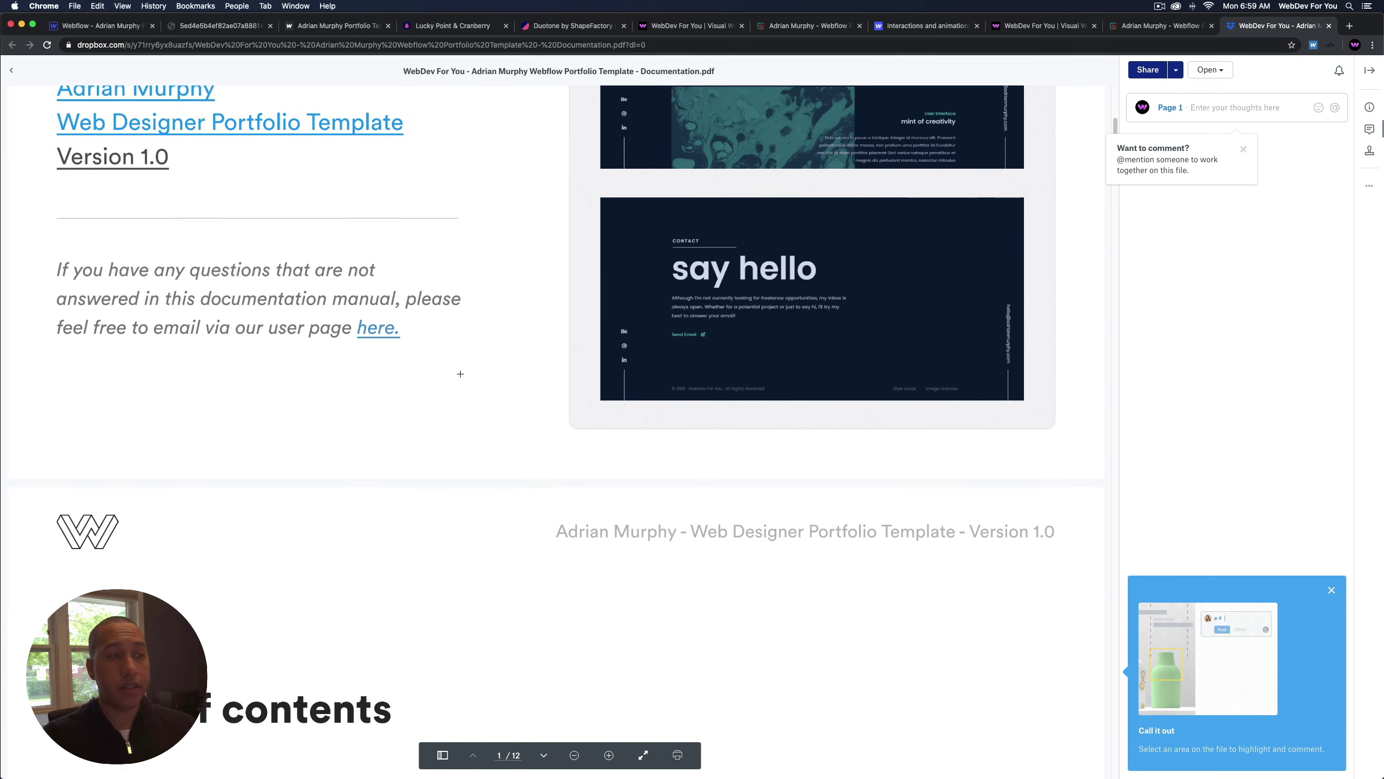
scroll(460, 374, "down", 12)
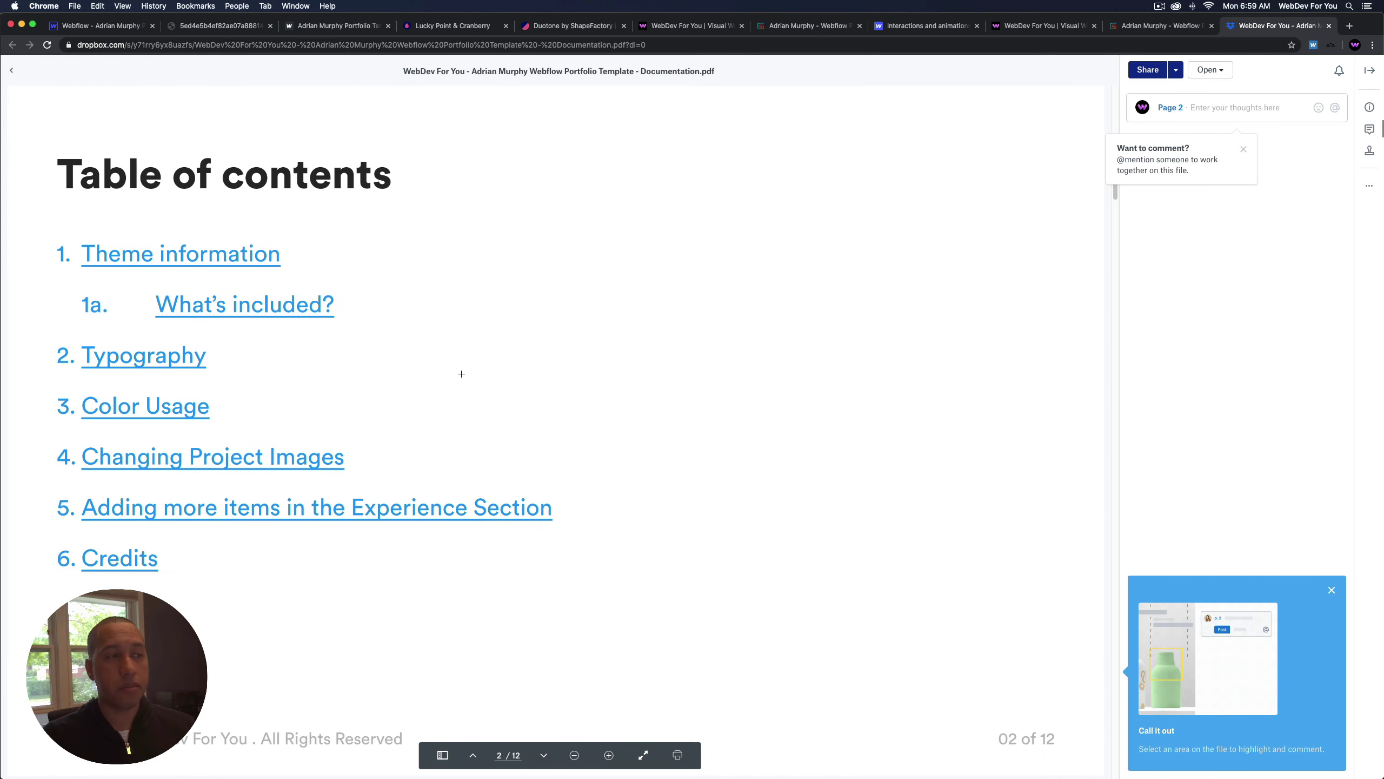
scroll(464, 372, "down", 15)
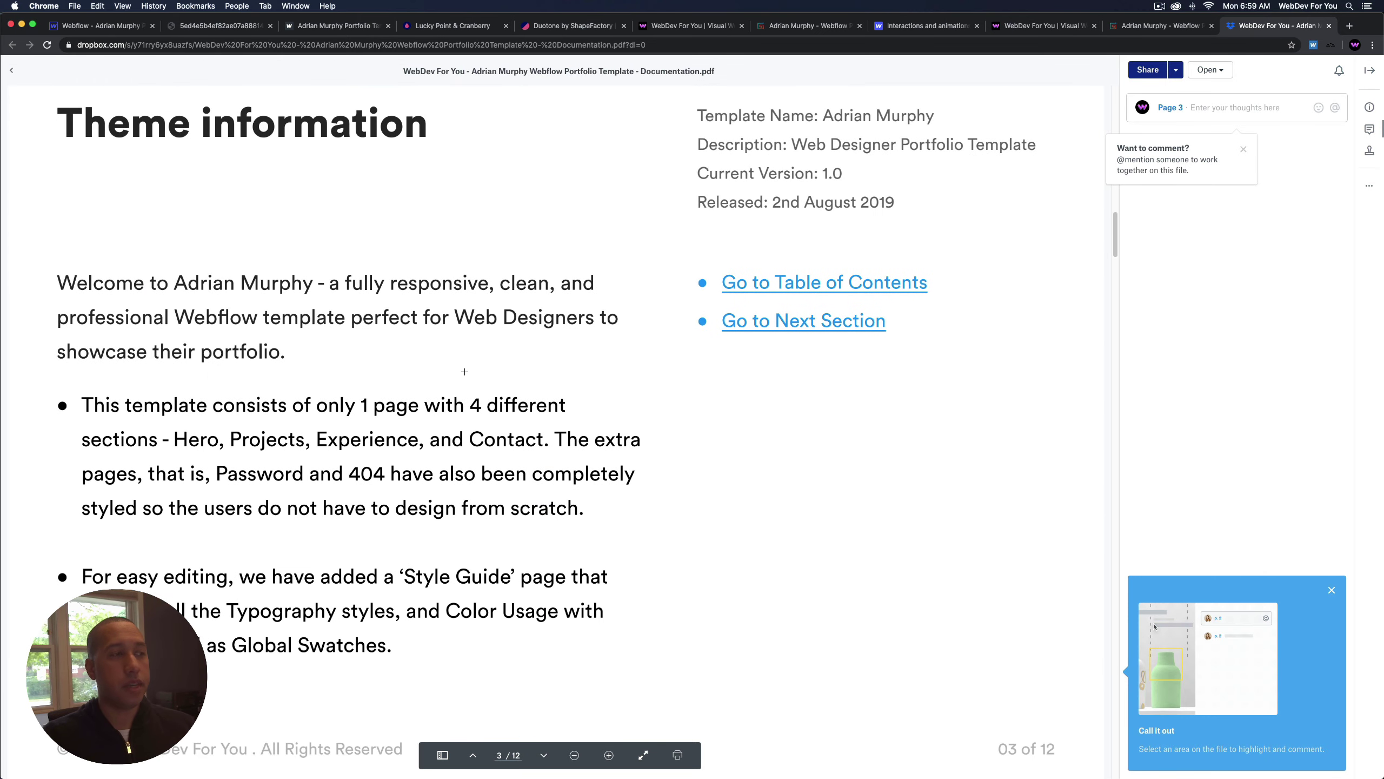
scroll(466, 370, "down", 8)
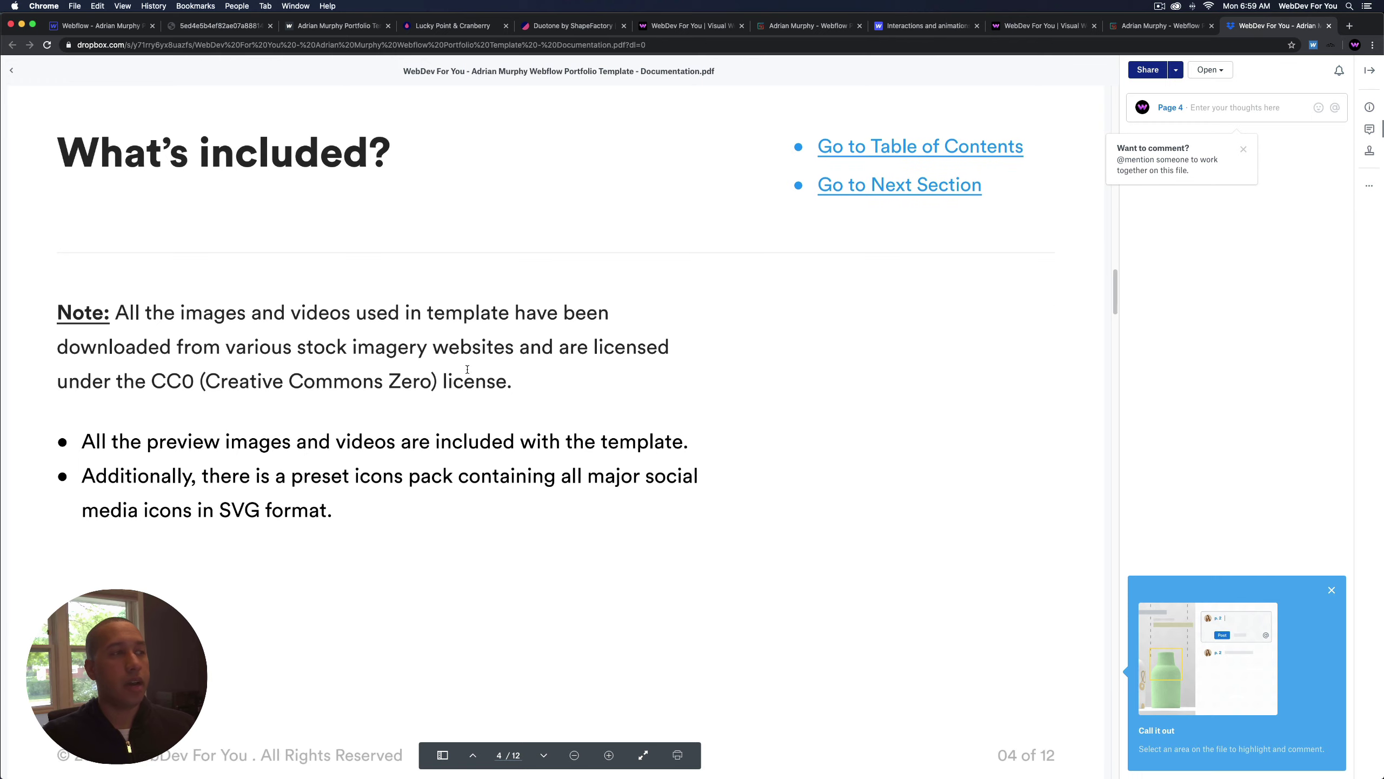
scroll(472, 364, "down", 6)
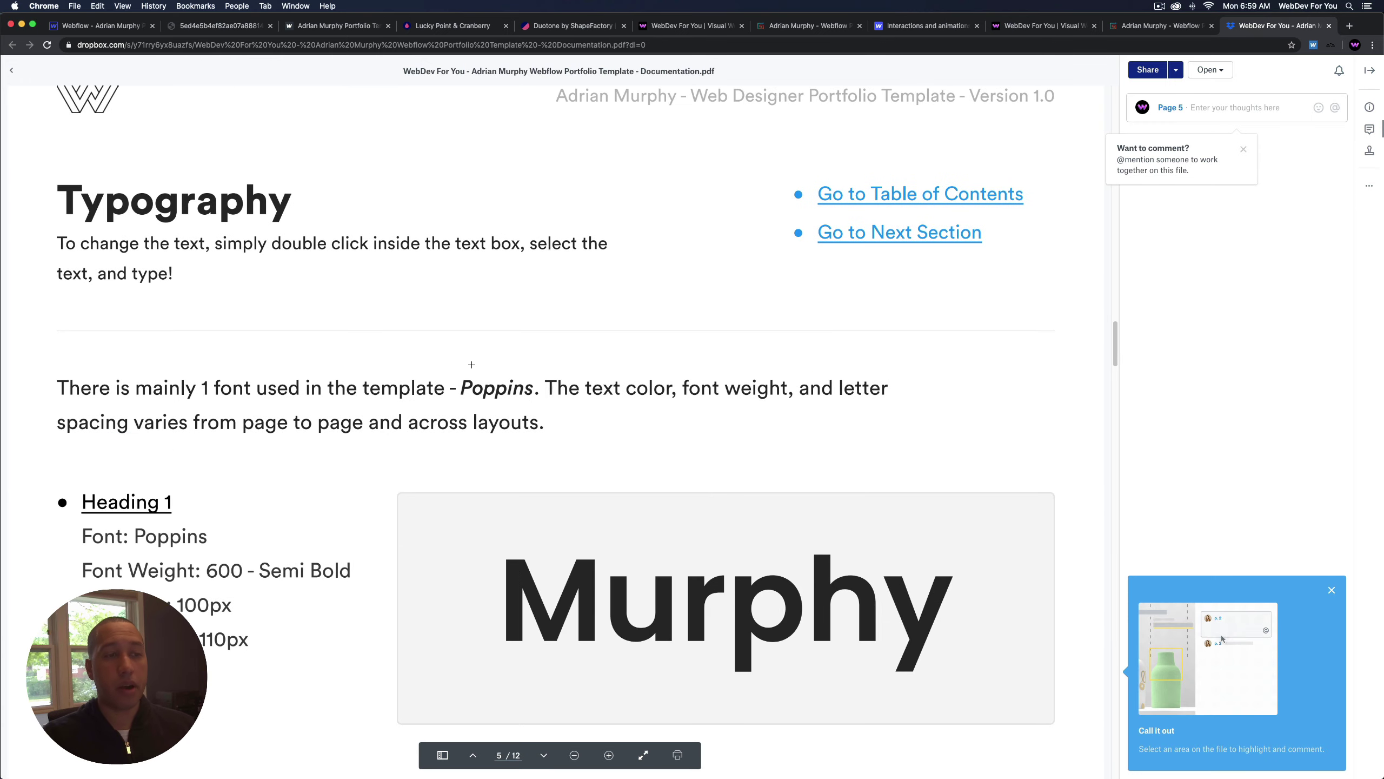
scroll(539, 351, "down", 8)
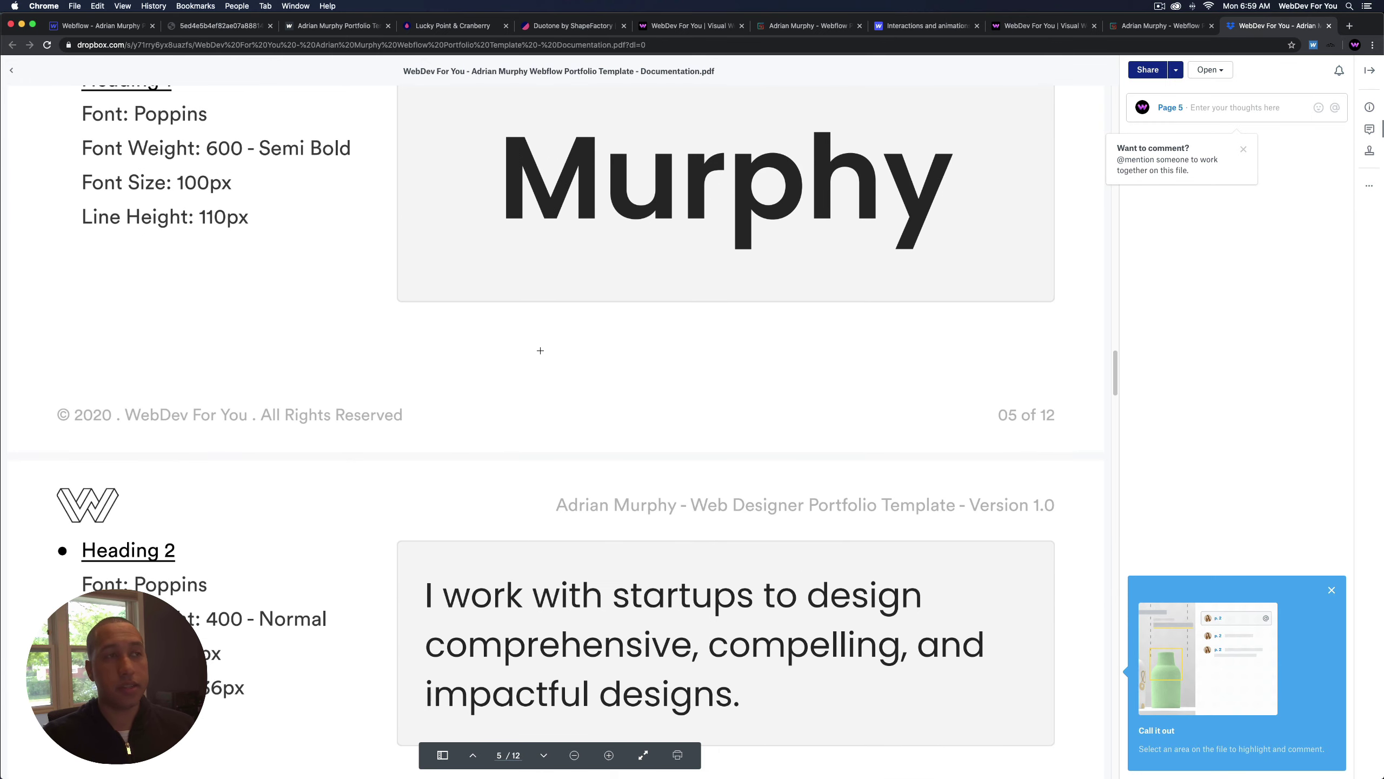
scroll(541, 349, "down", 12)
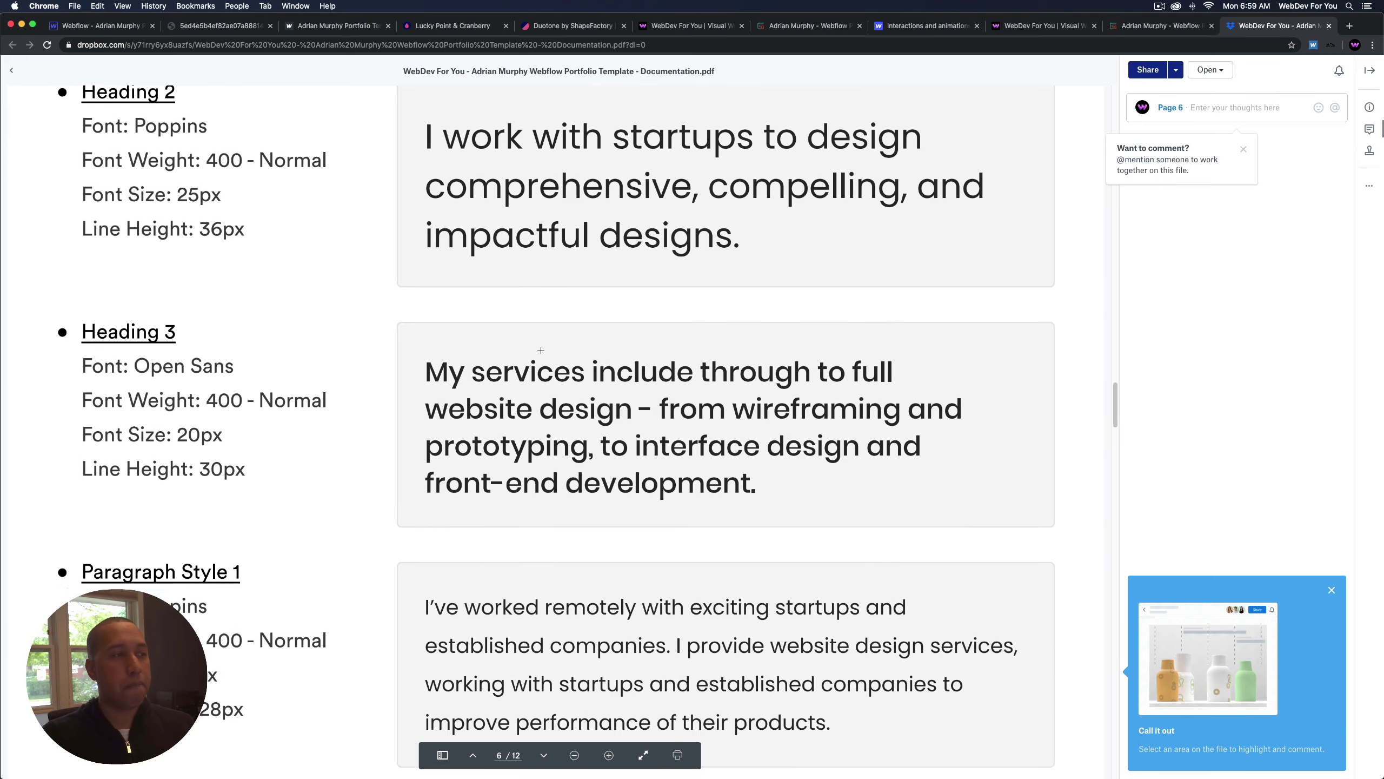
scroll(542, 350, "down", 7)
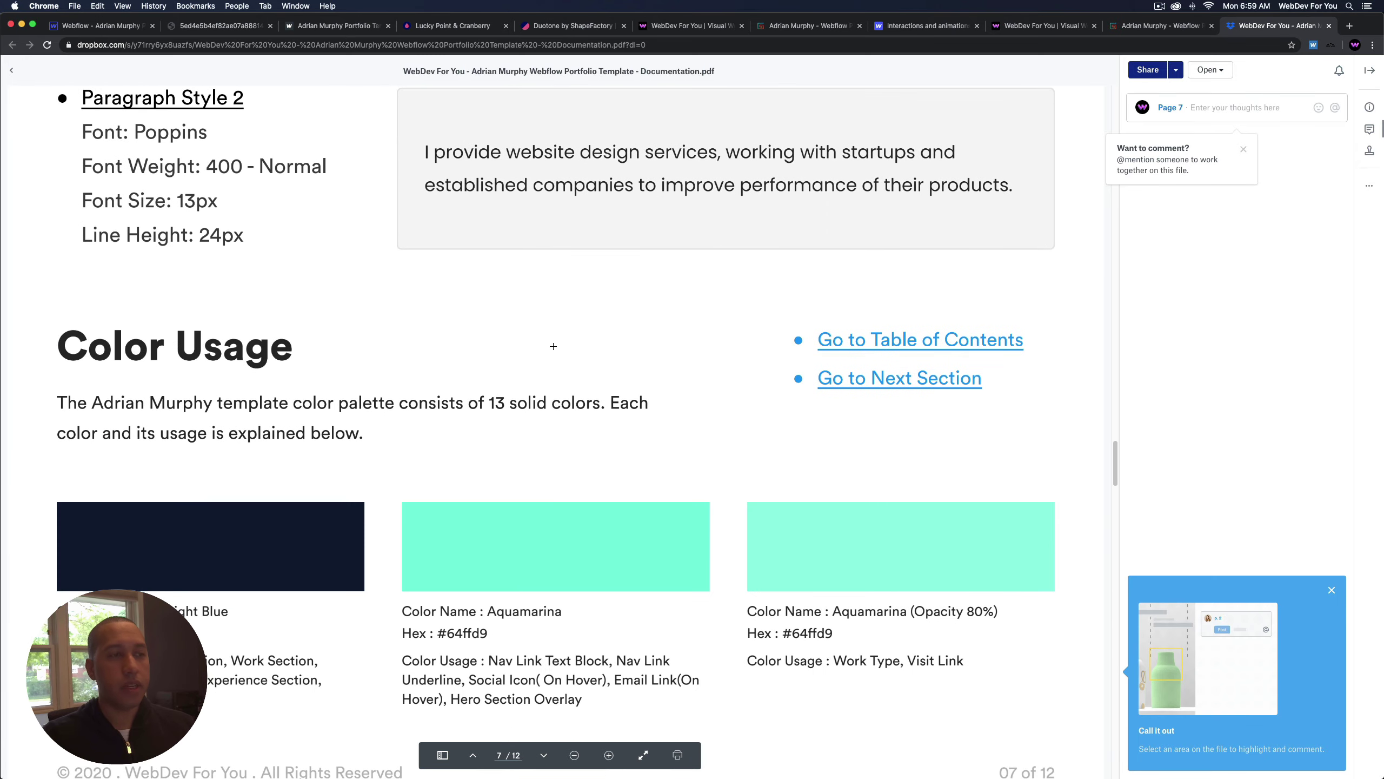
scroll(554, 346, "down", 4)
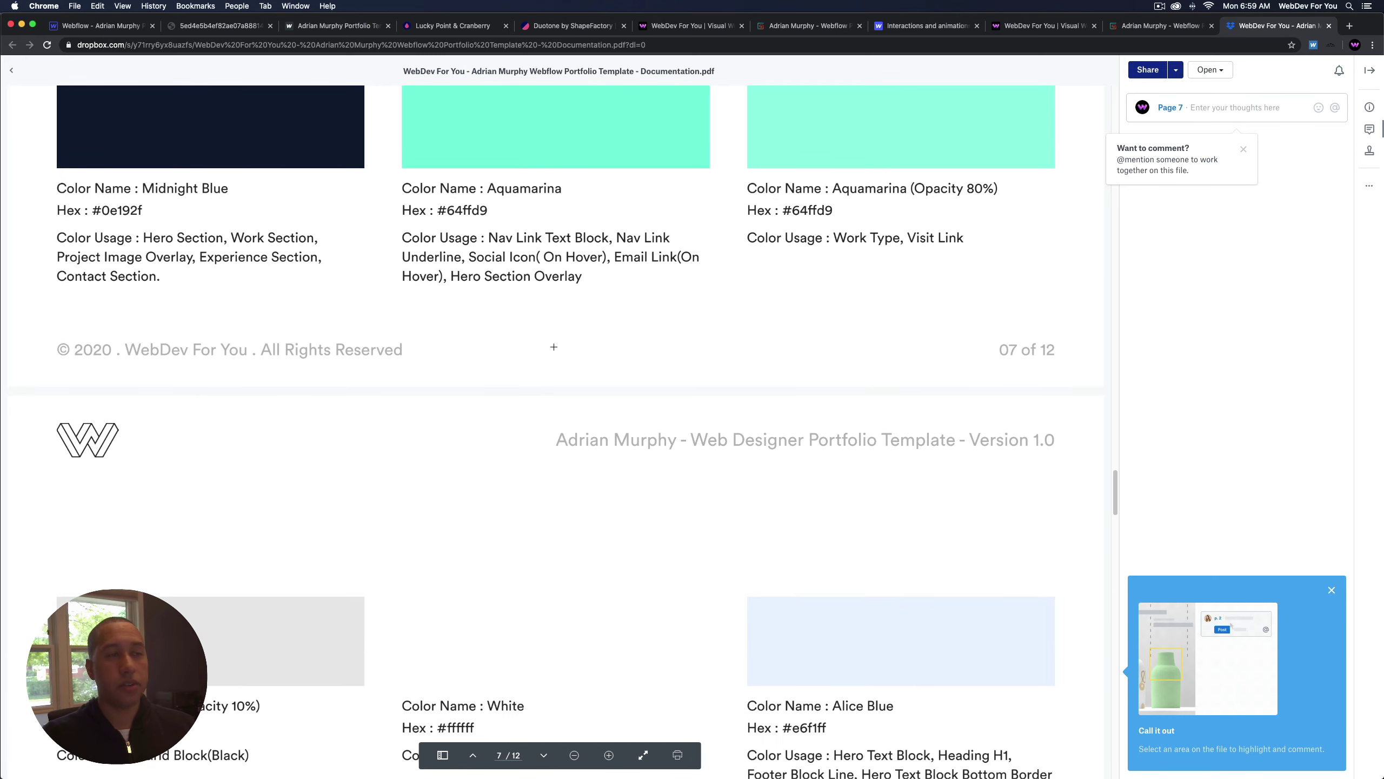
scroll(554, 347, "down", 4)
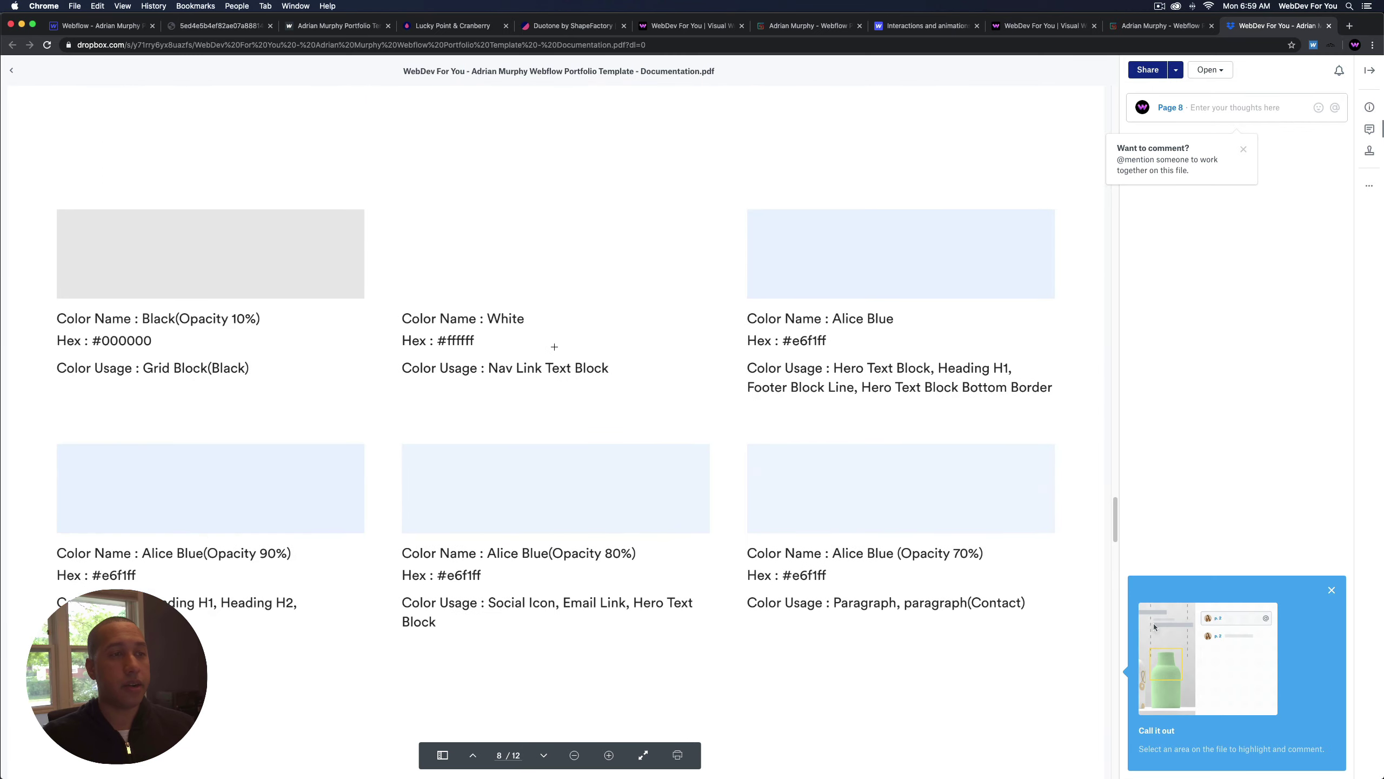
scroll(555, 346, "down", 15)
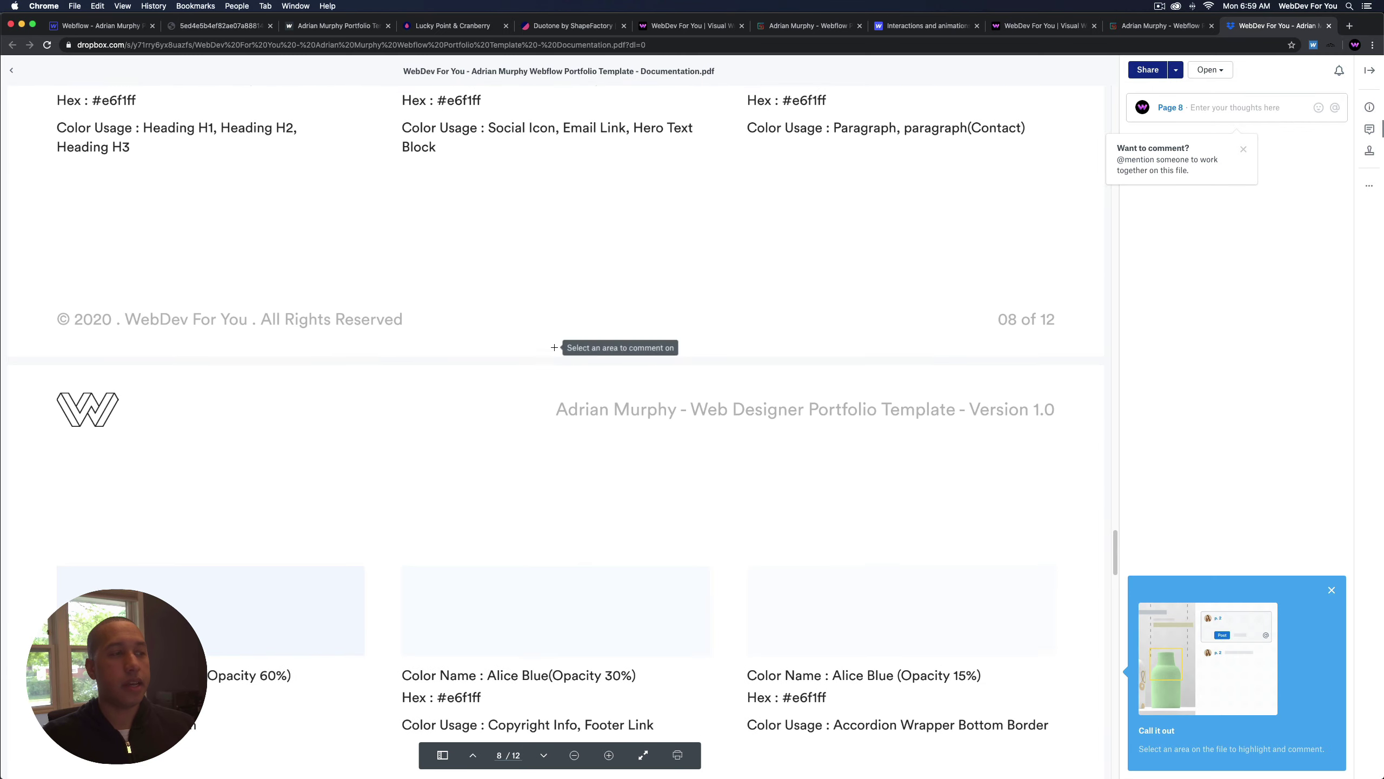
scroll(555, 348, "down", 4)
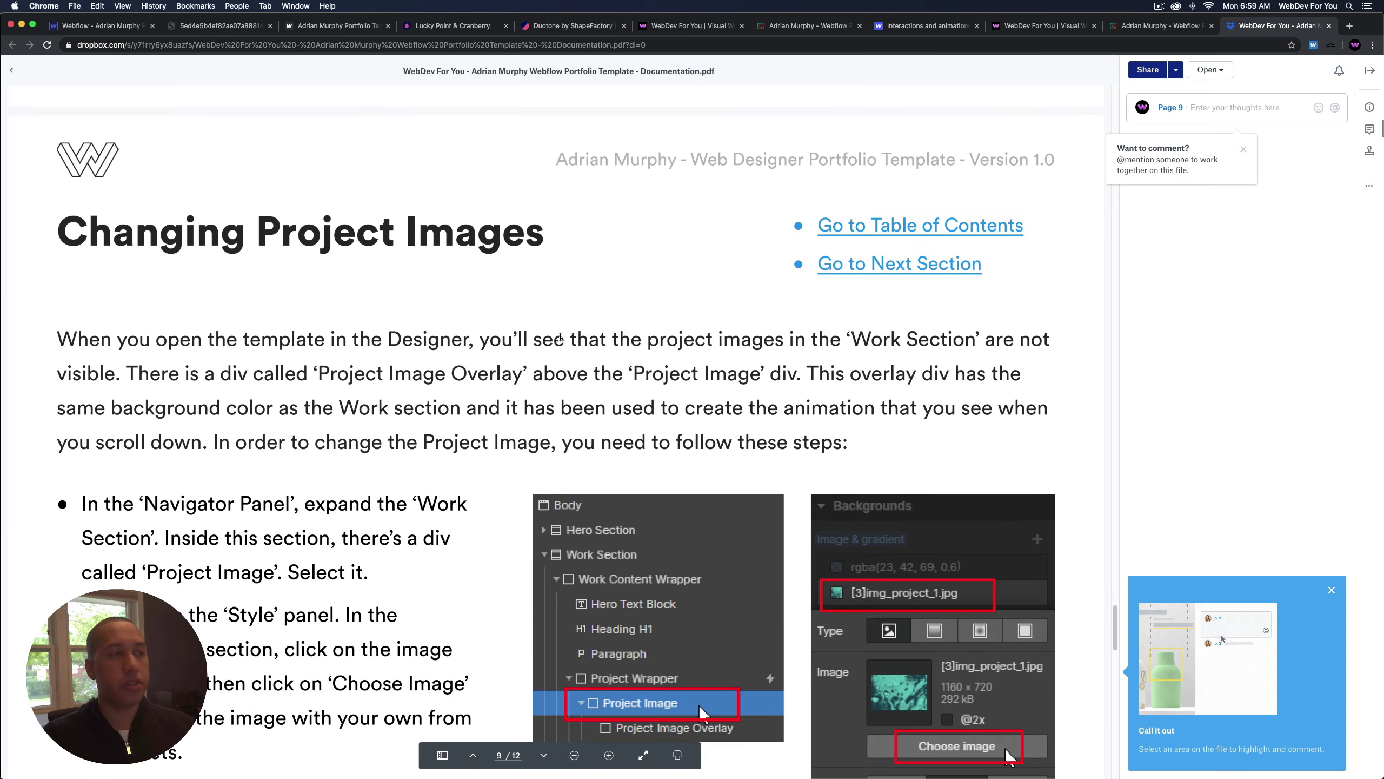
scroll(561, 337, "down", 2)
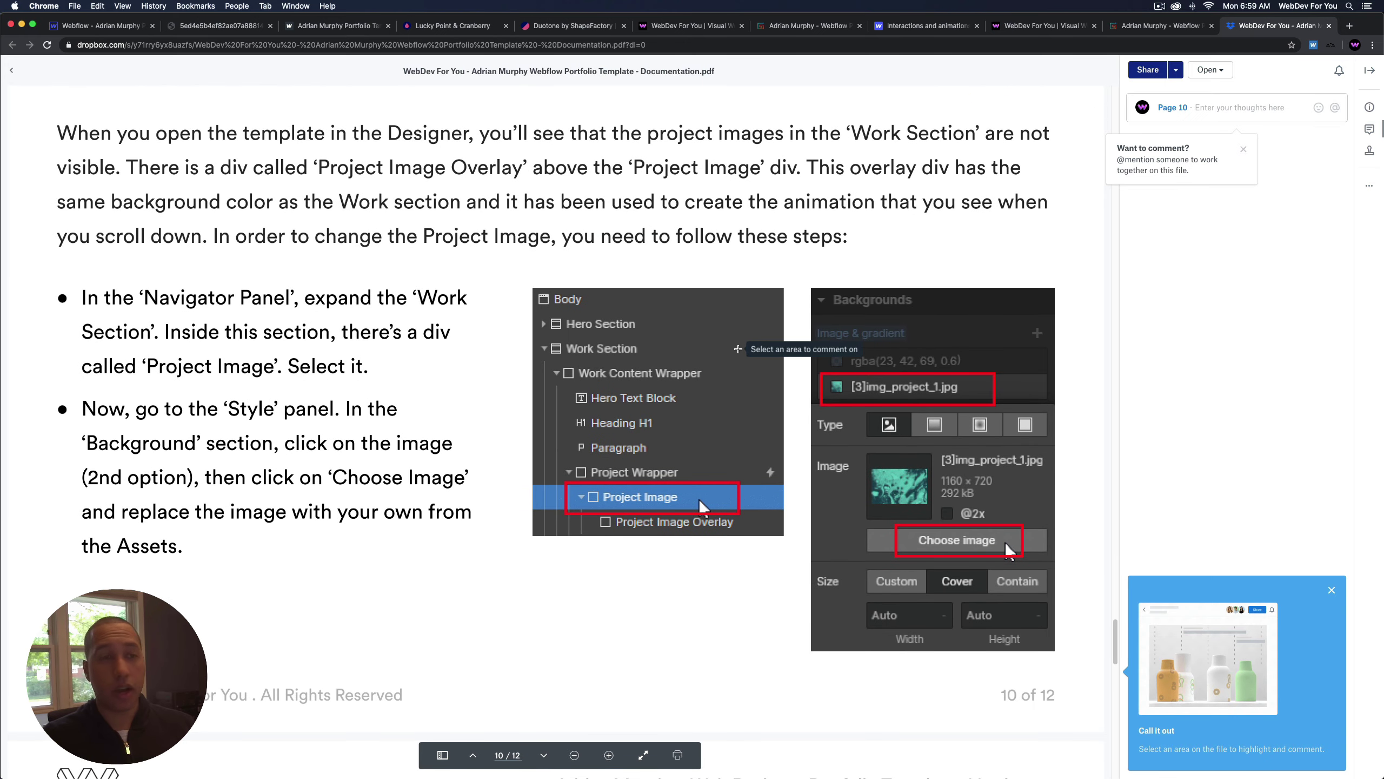
scroll(709, 354, "down", 1)
scroll(718, 364, "down", 3)
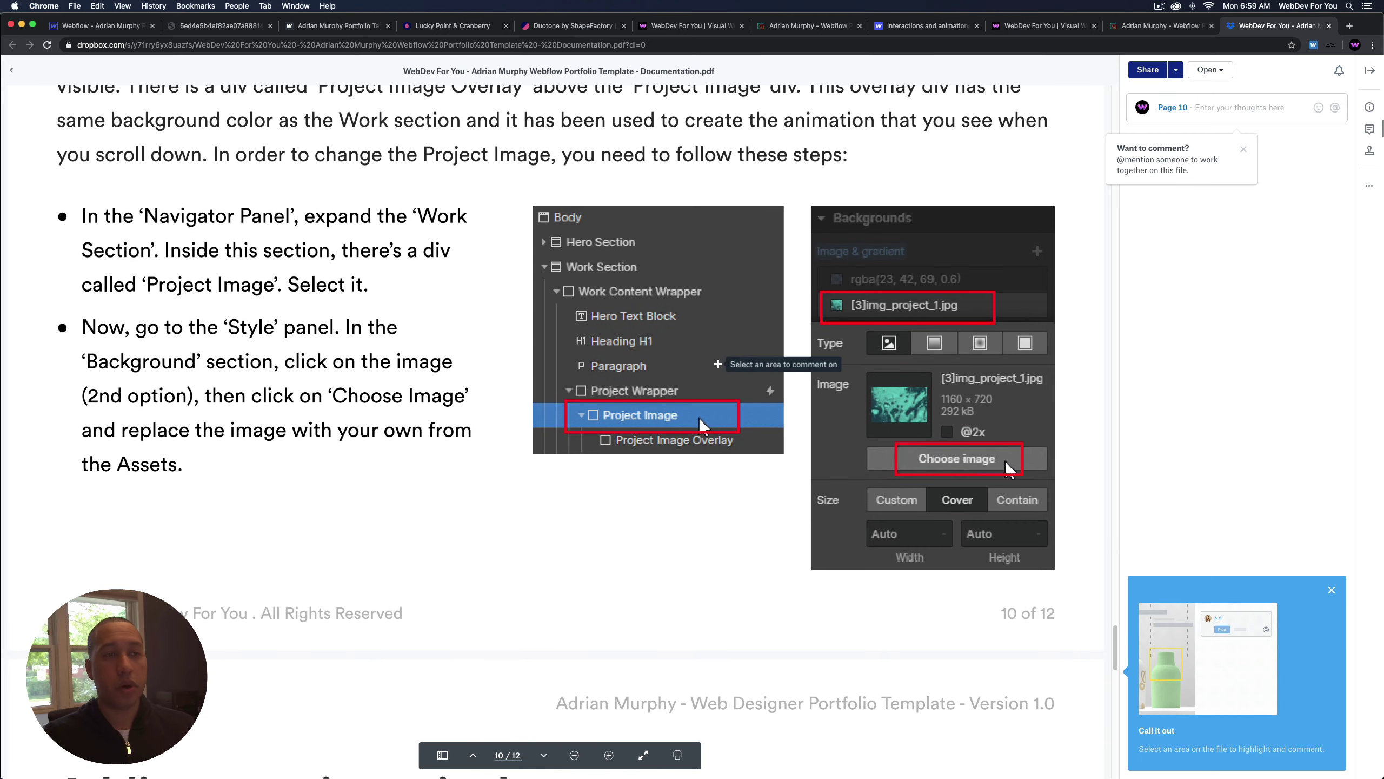
Read on to the Credits page, then return to the $19 template's Gumroad product page.
scroll(646, 313, "up", 1)
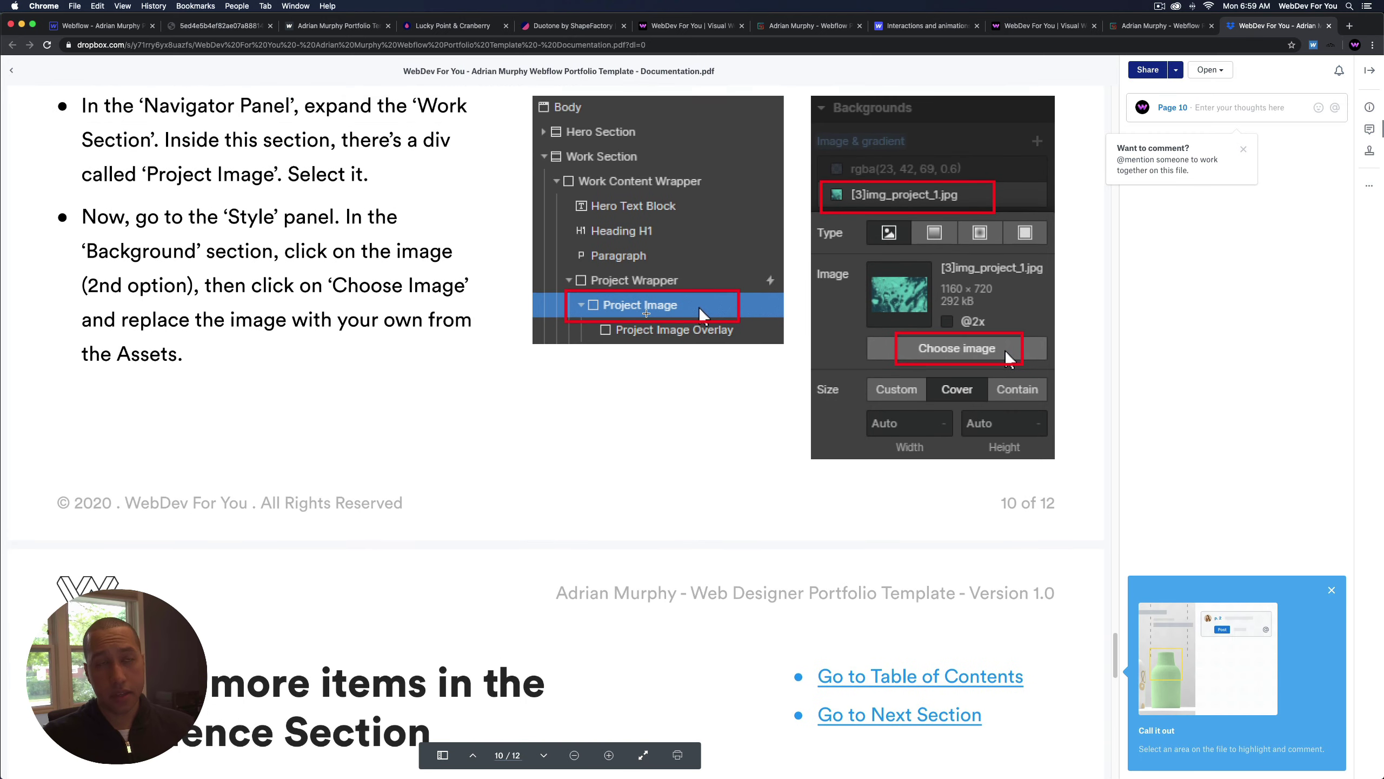
scroll(691, 323, "down", 2)
scroll(692, 323, "down", 4)
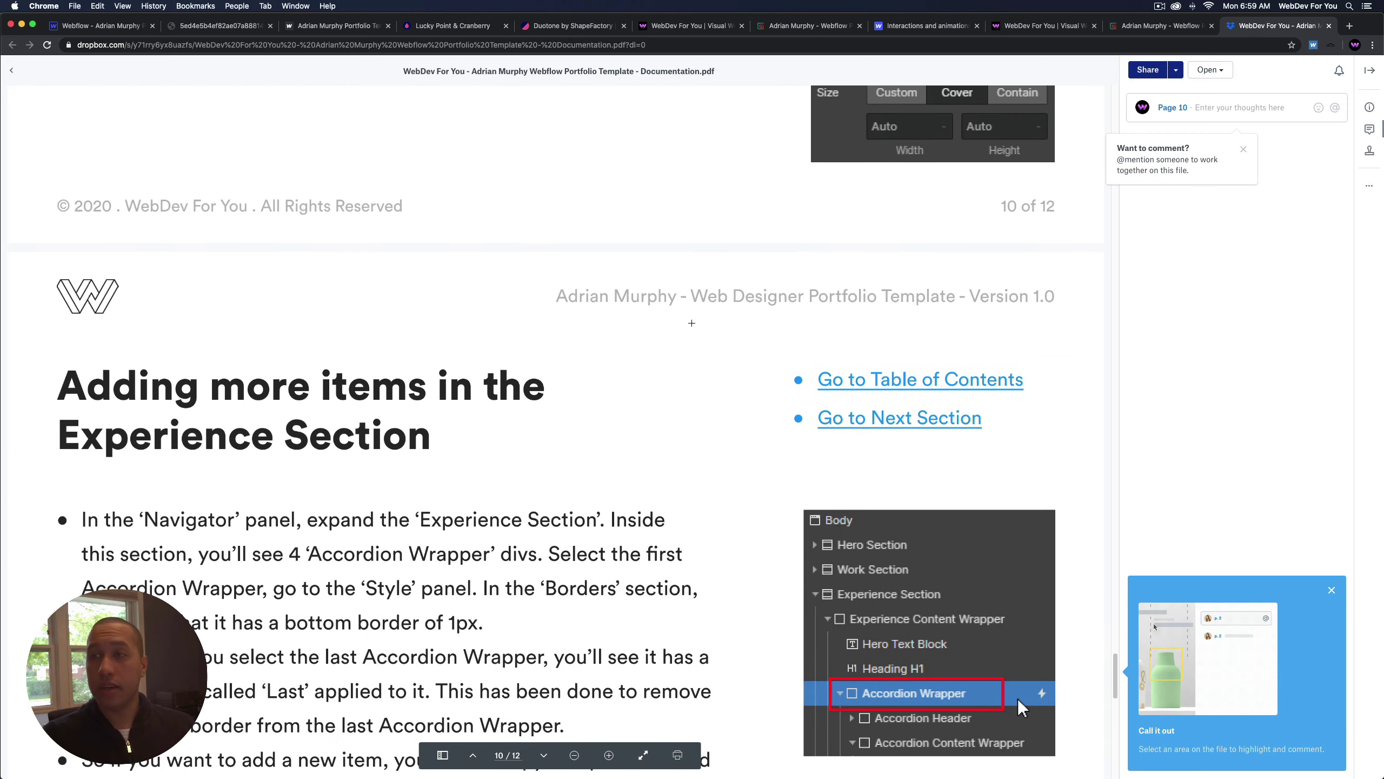
scroll(334, 272, "down", 2)
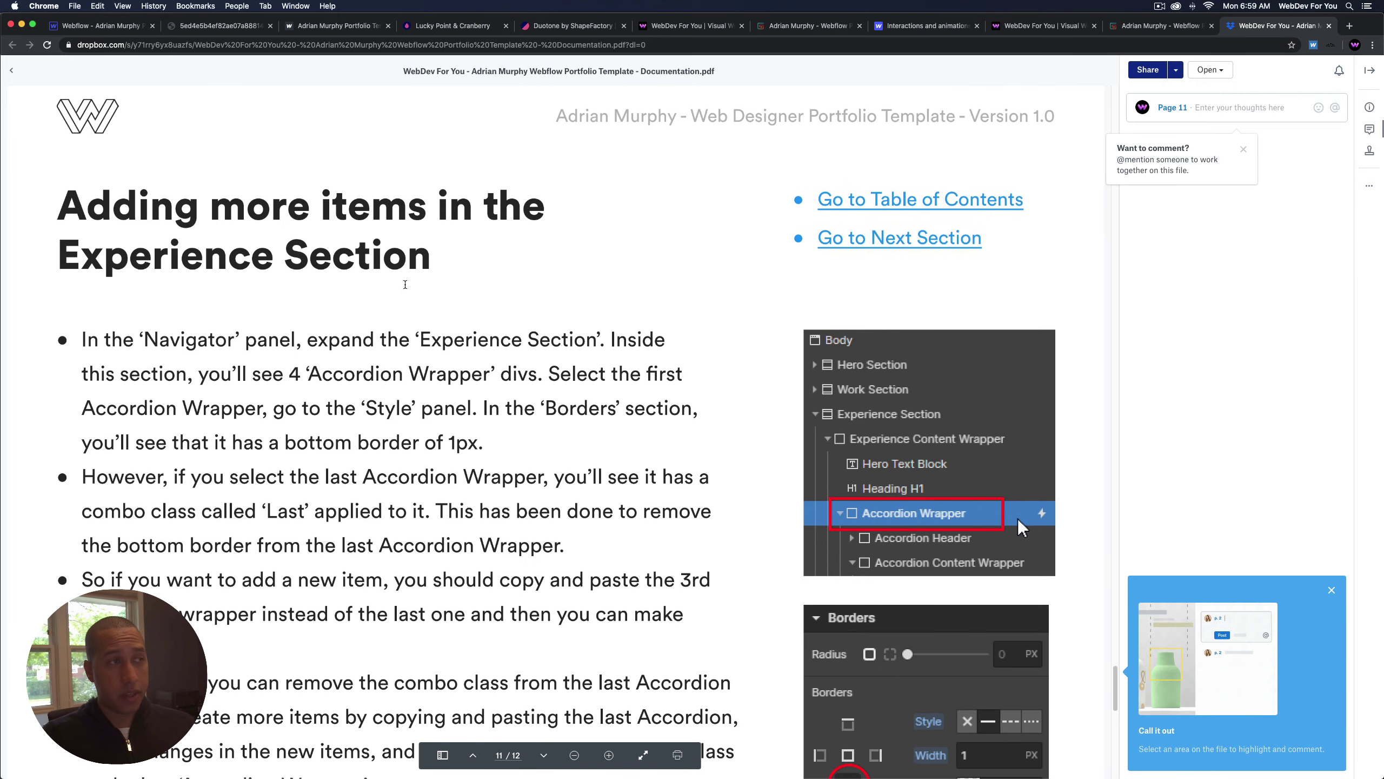
scroll(359, 272, "down", 2)
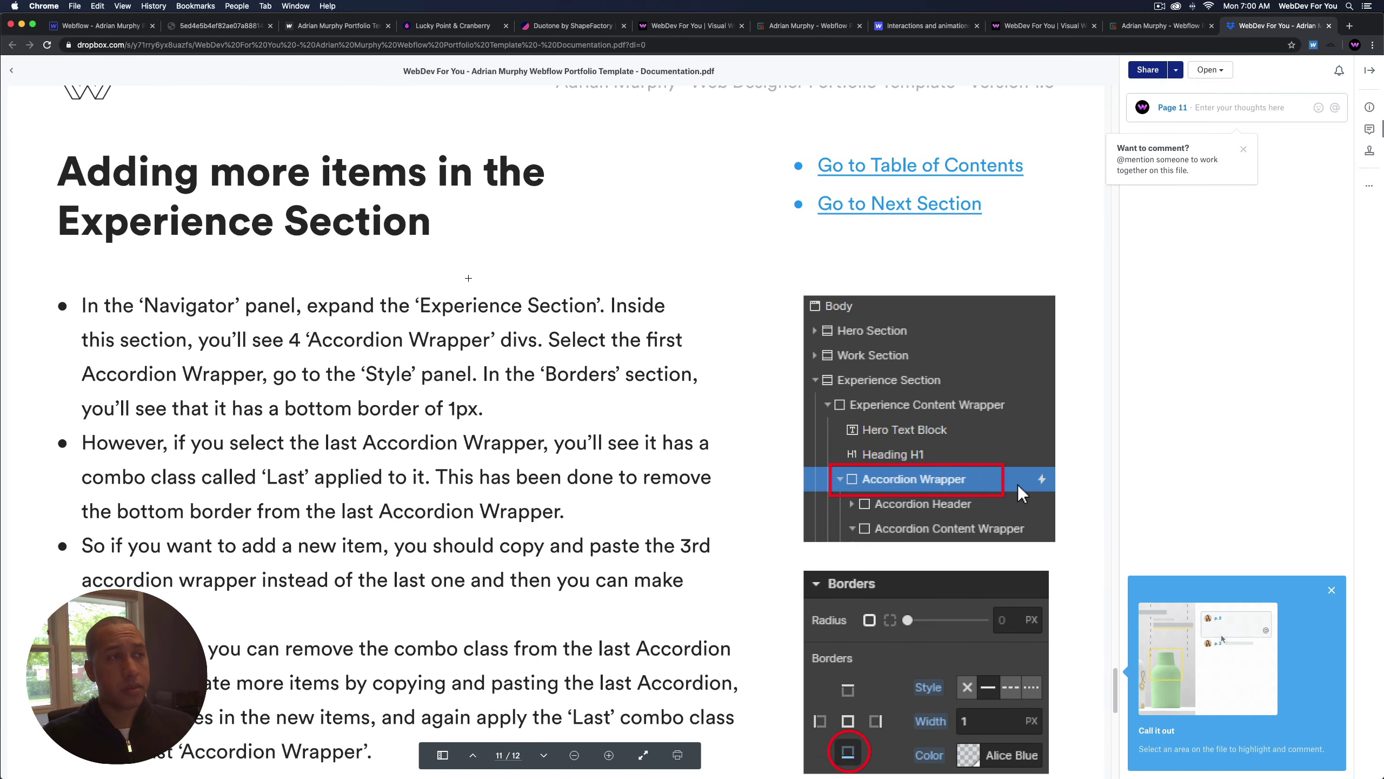
scroll(492, 282, "down", 4)
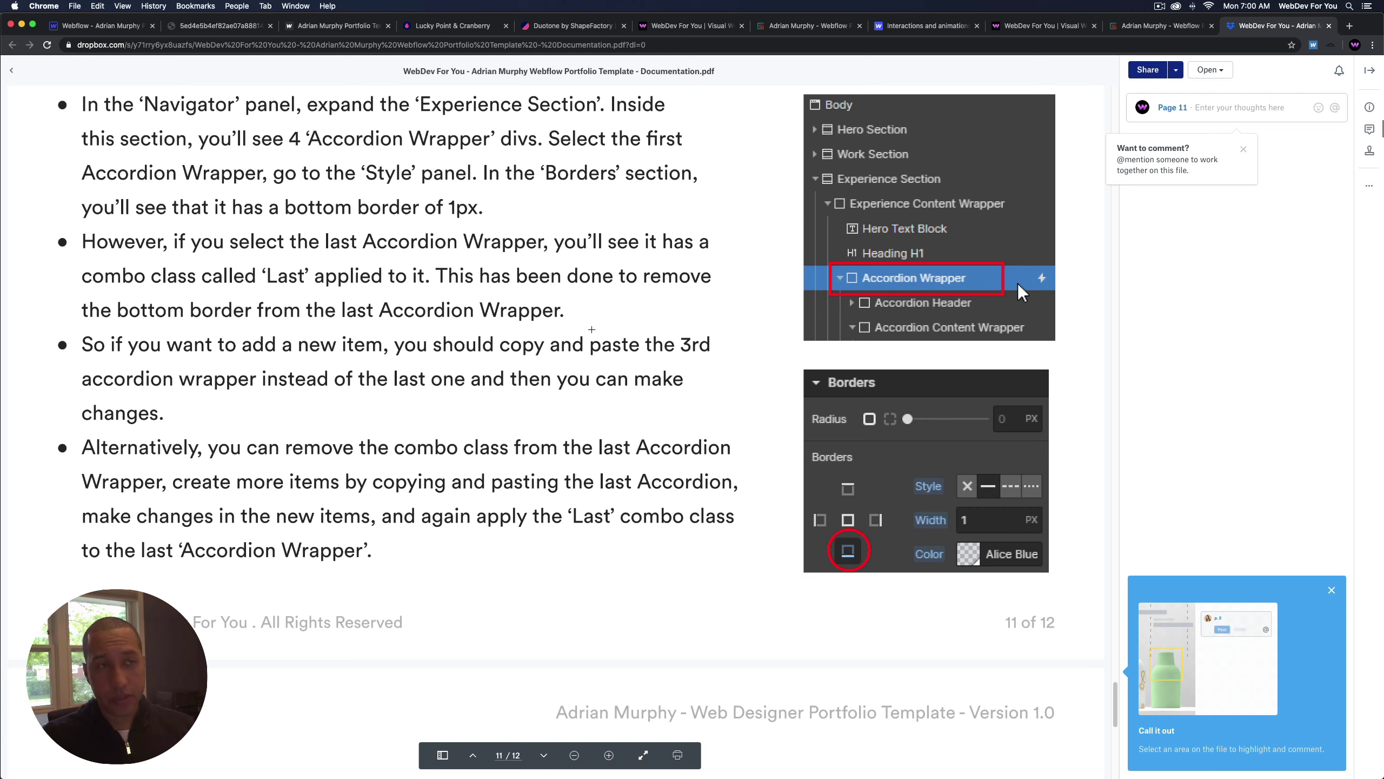
scroll(472, 300, "down", 3)
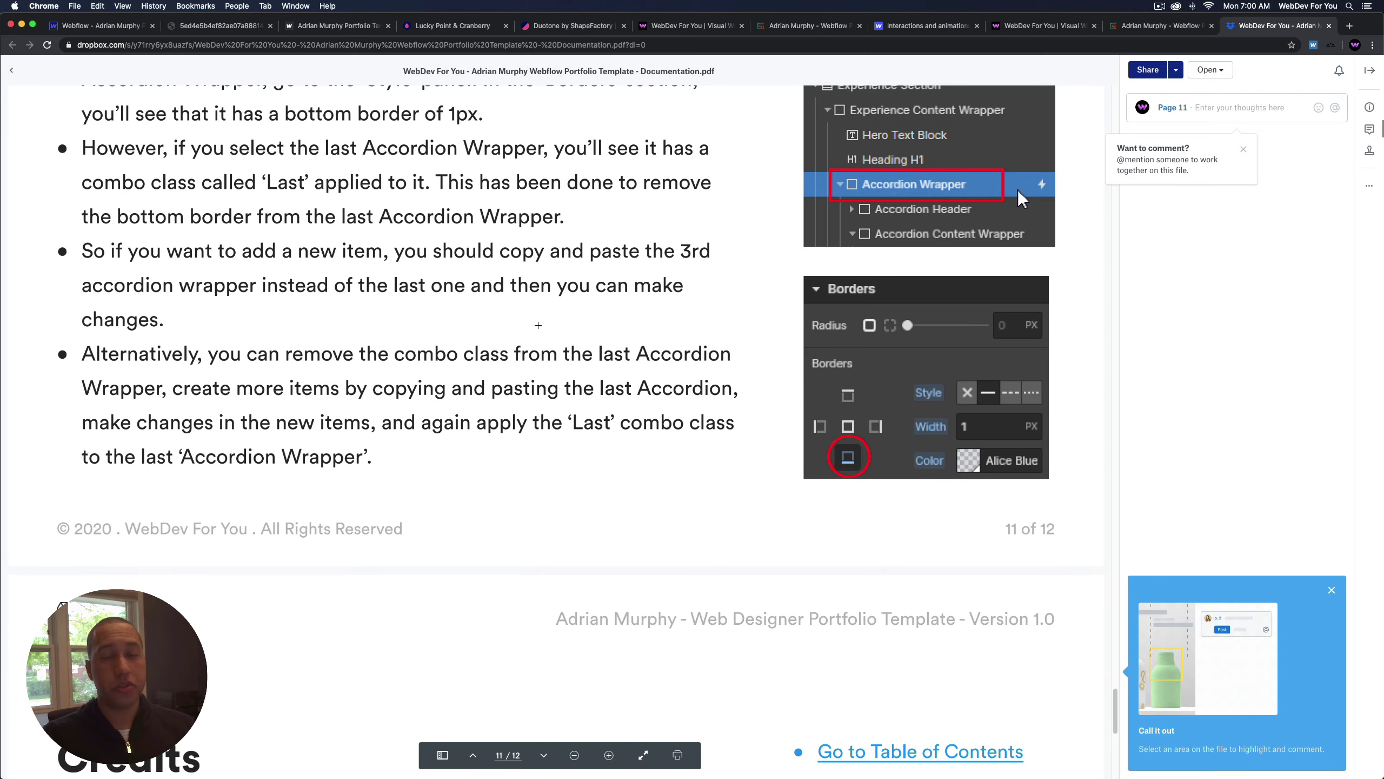
scroll(538, 325, "down", 3)
scroll(460, 315, "up", 5)
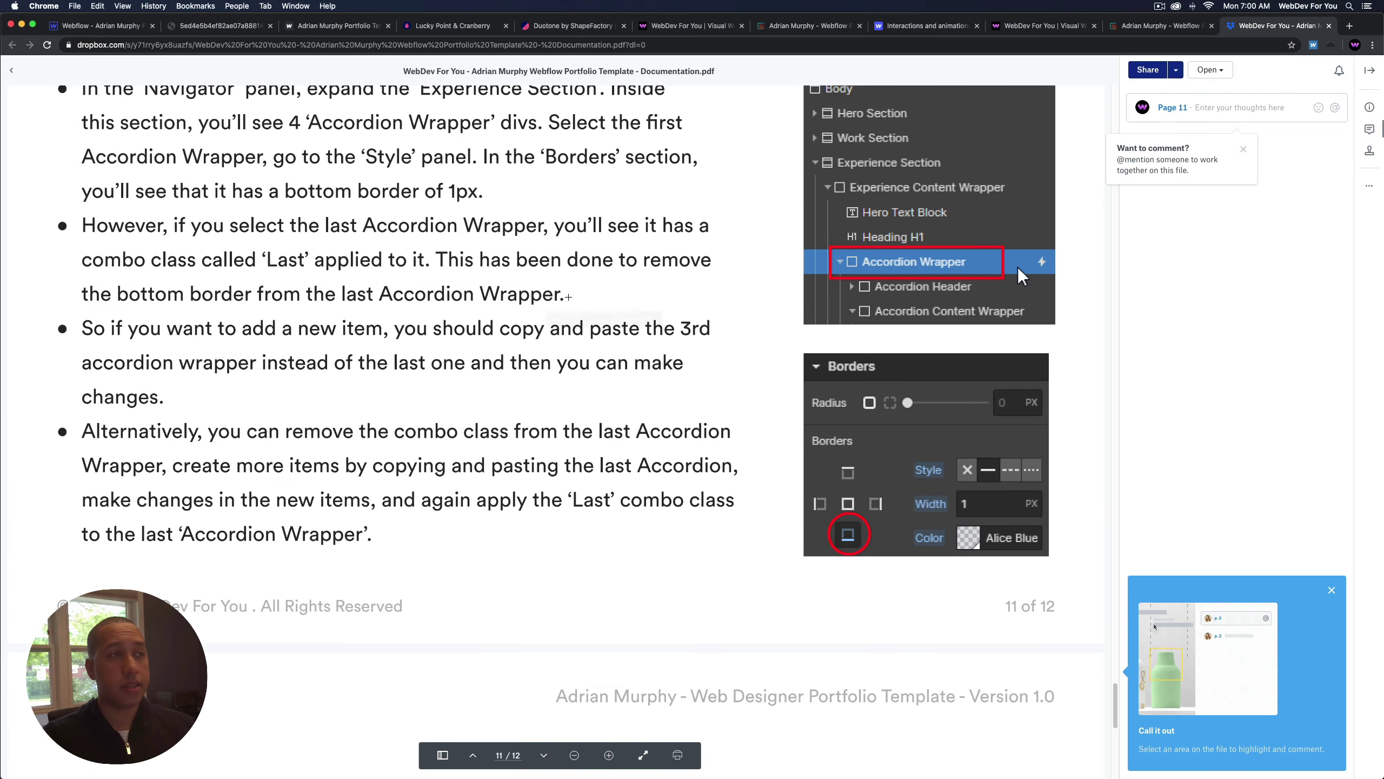
scroll(475, 313, "down", 5)
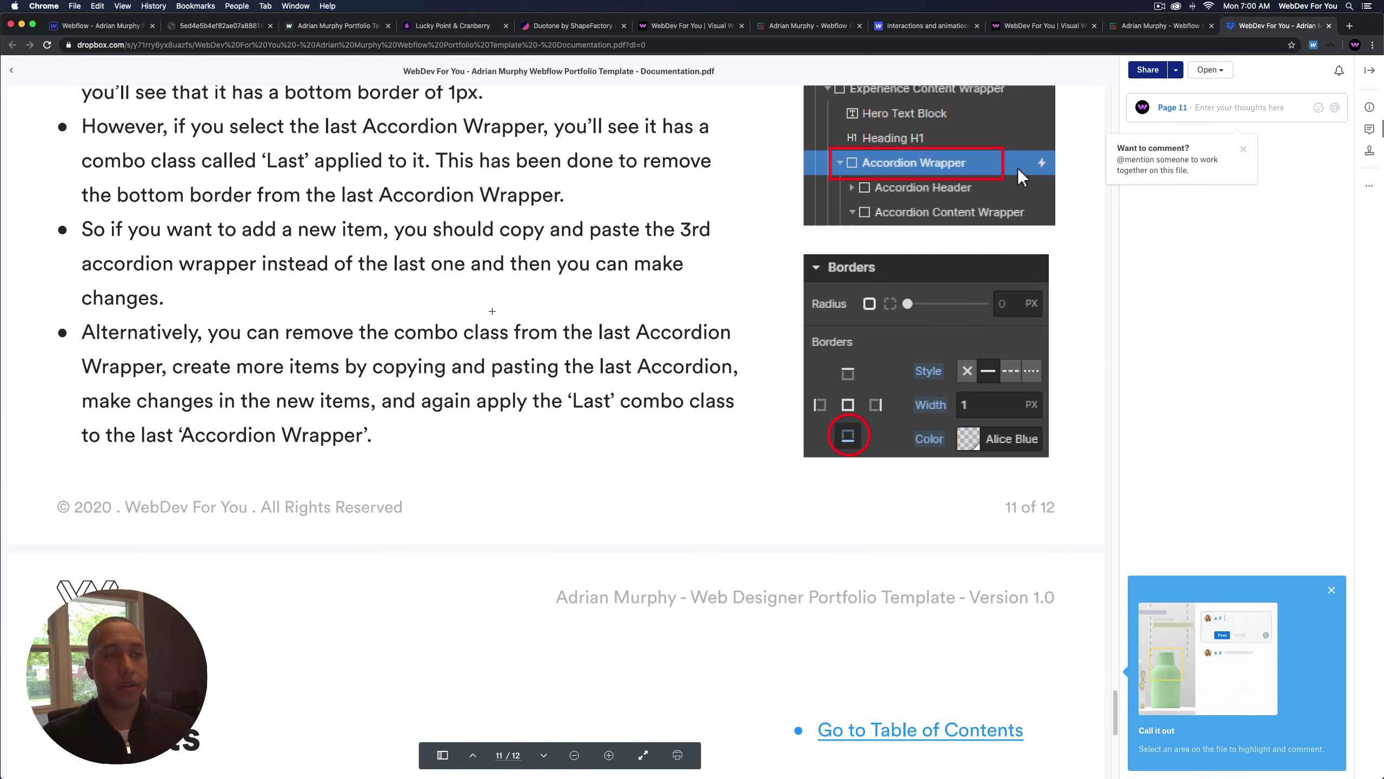
scroll(492, 312, "down", 15)
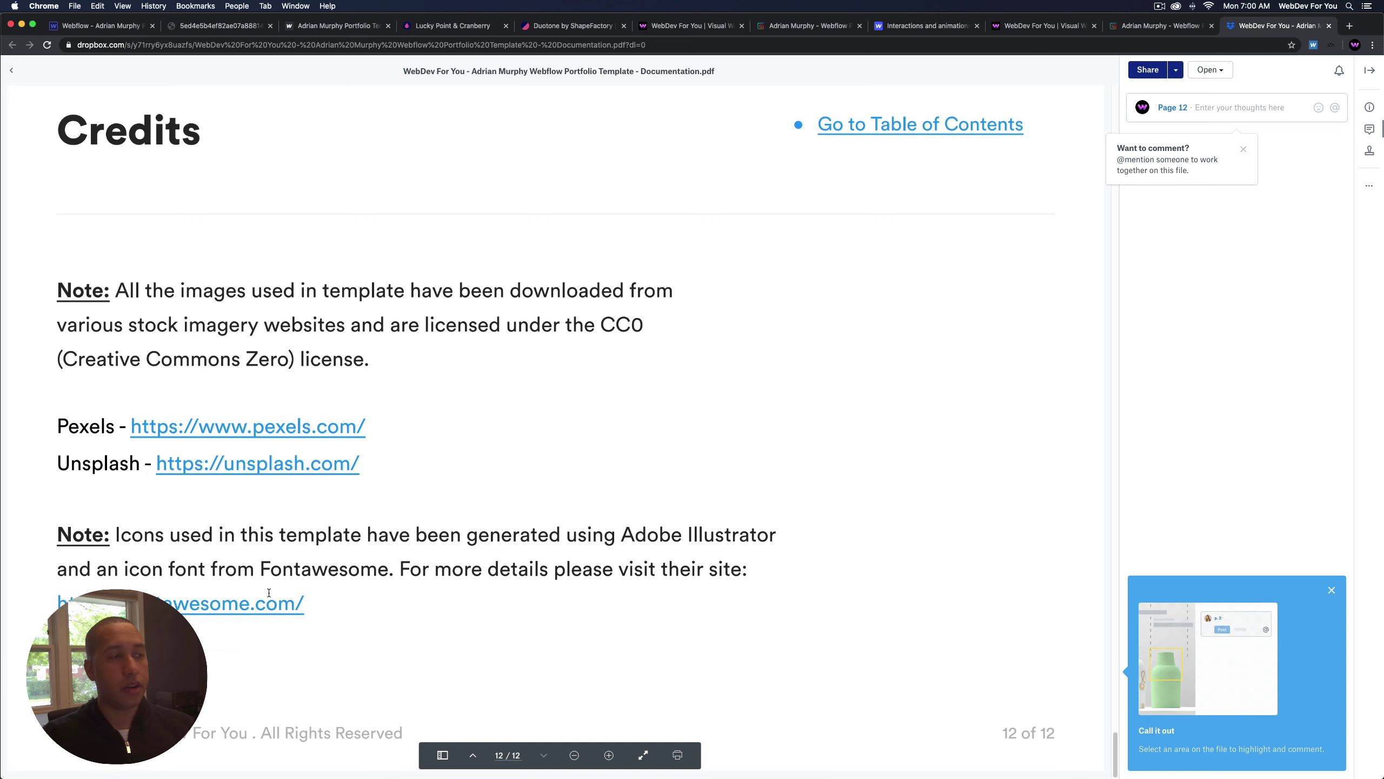
scroll(994, 119, "up", 20)
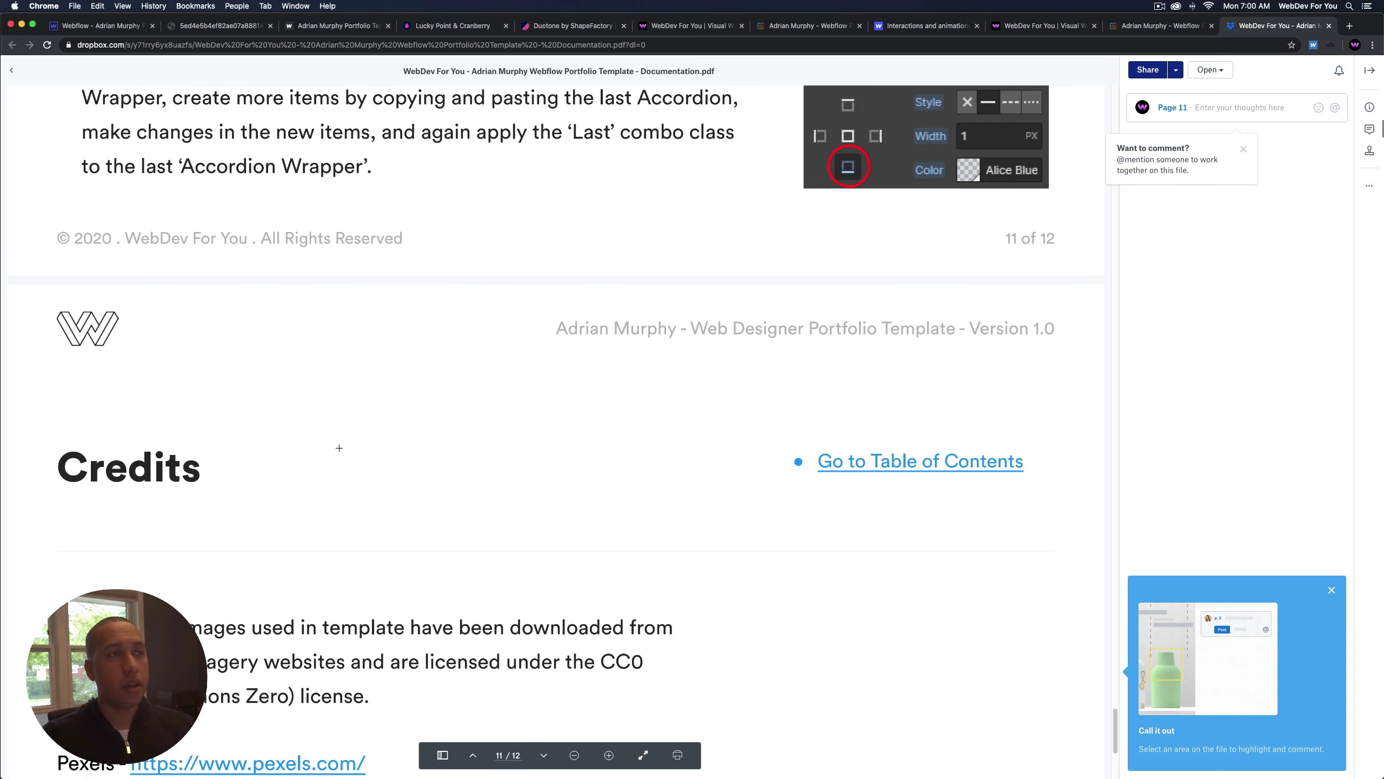
scroll(1018, 378, "up", 20)
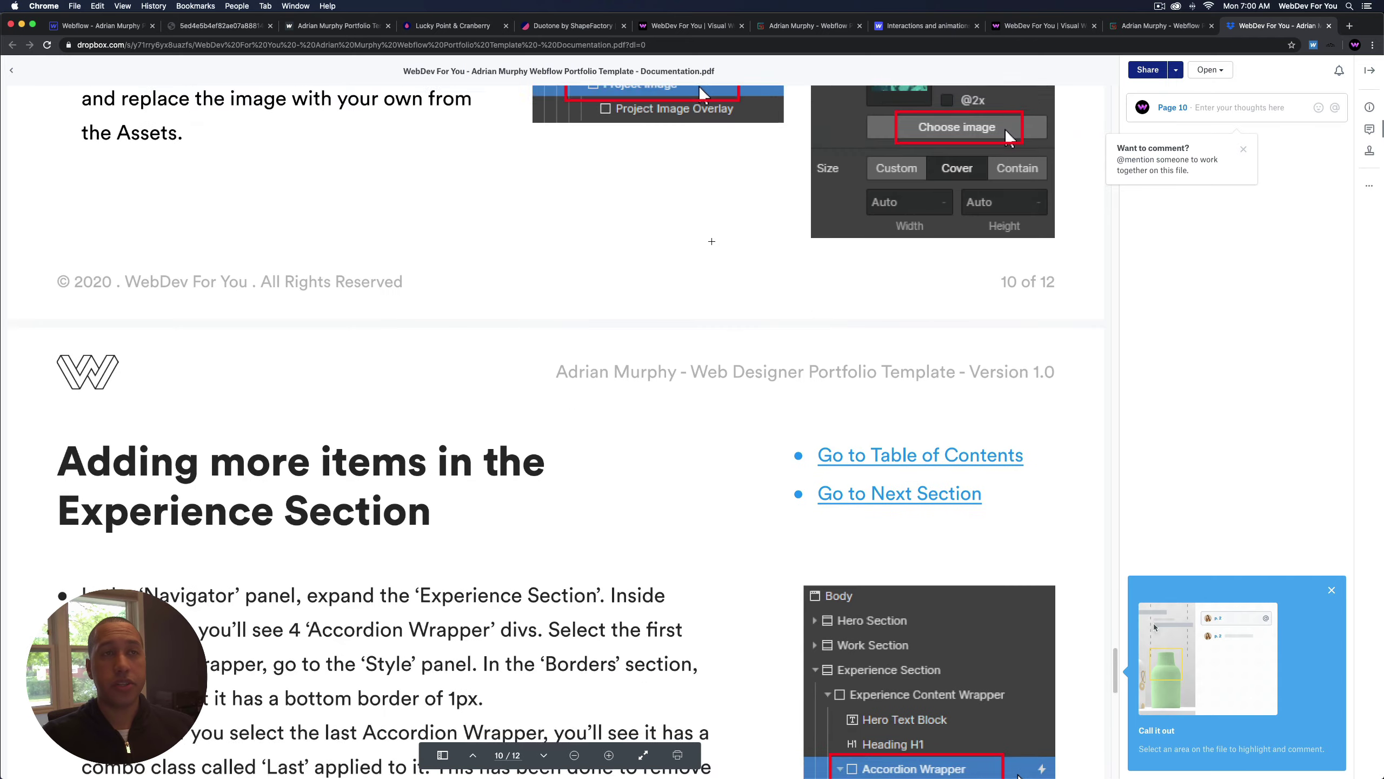
left_click(1149, 28)
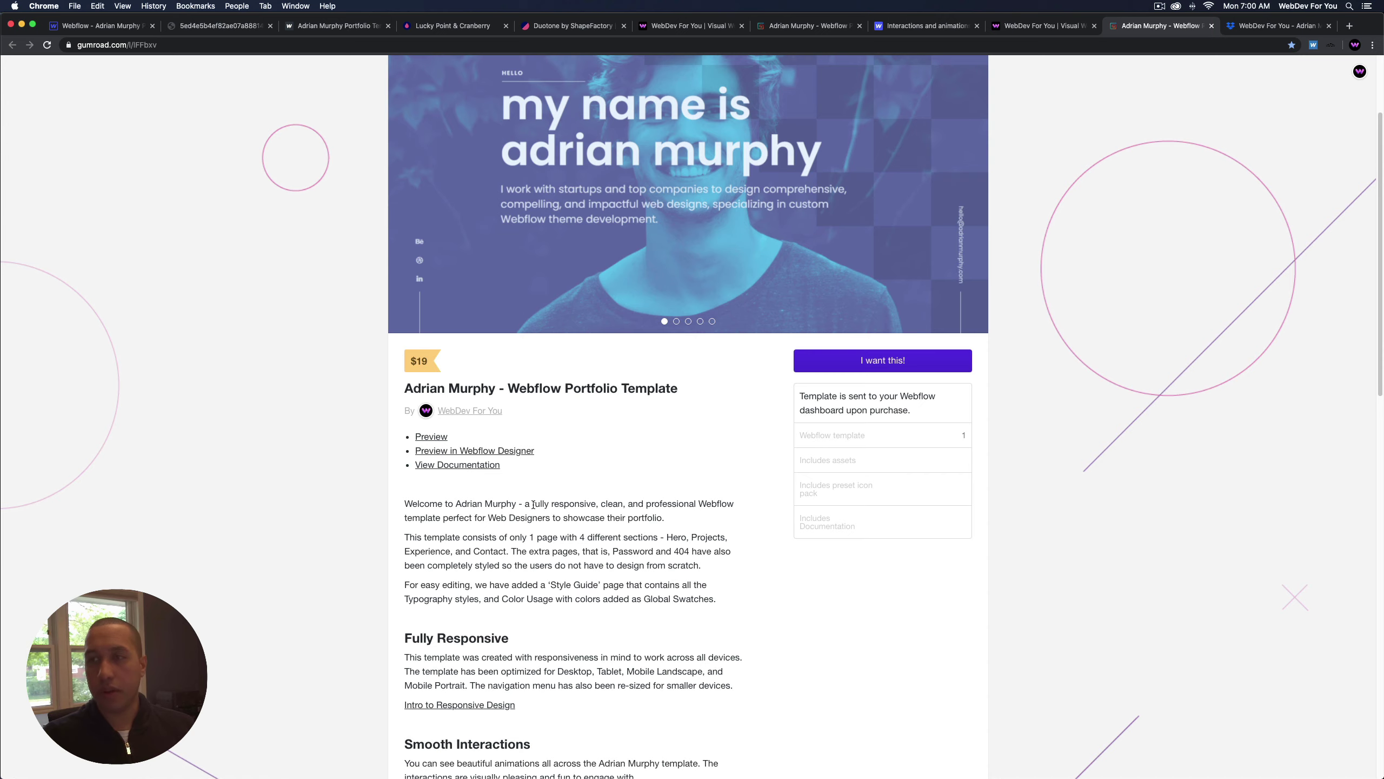
scroll(586, 518, "down", 1)
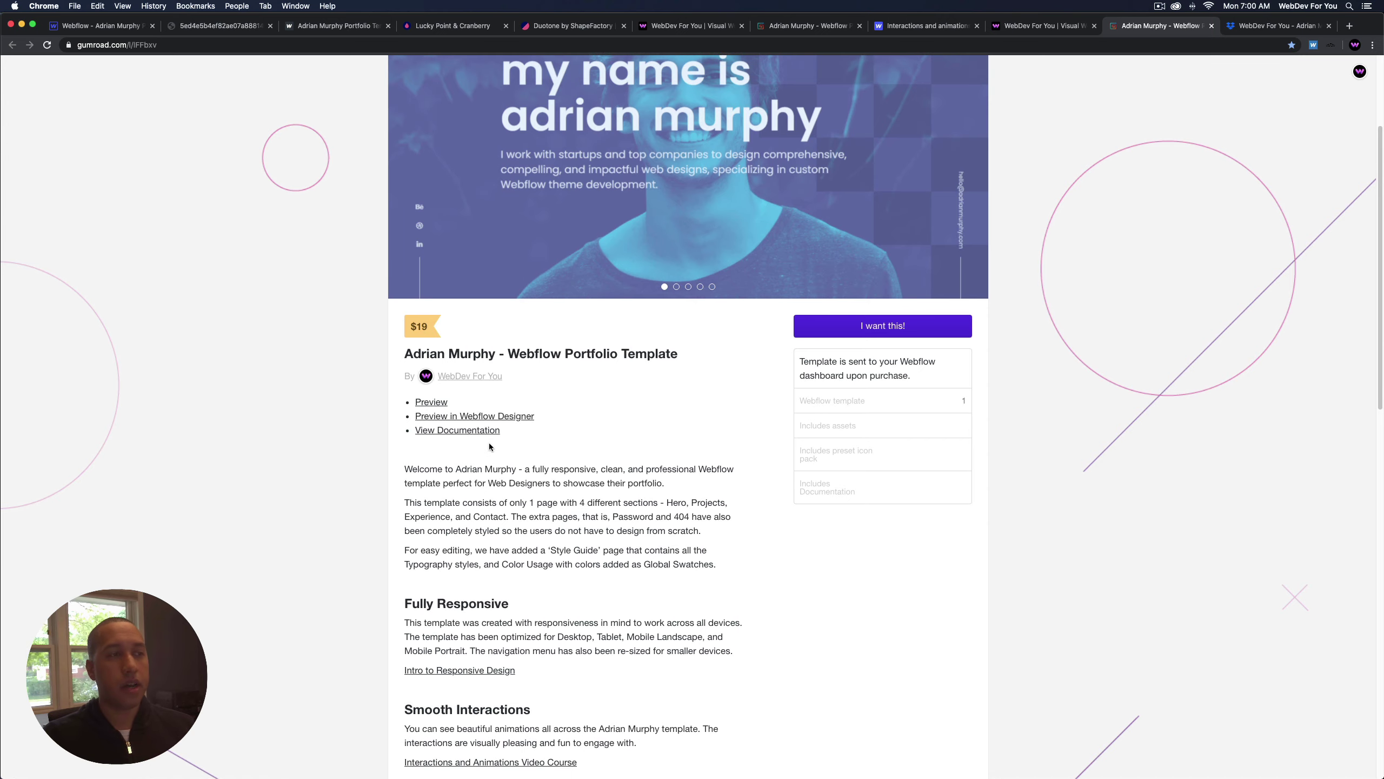
scroll(465, 435, "down", 1)
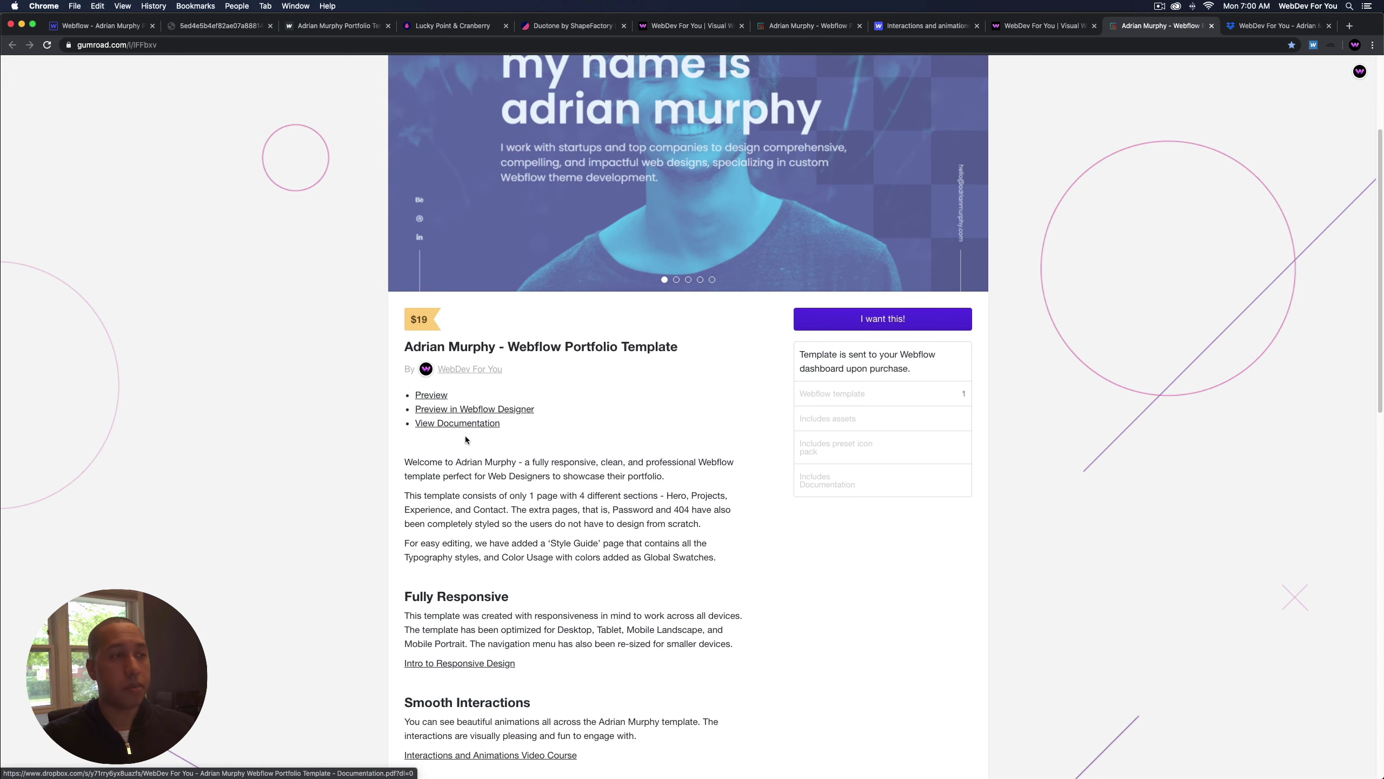
scroll(465, 435, "up", 5)
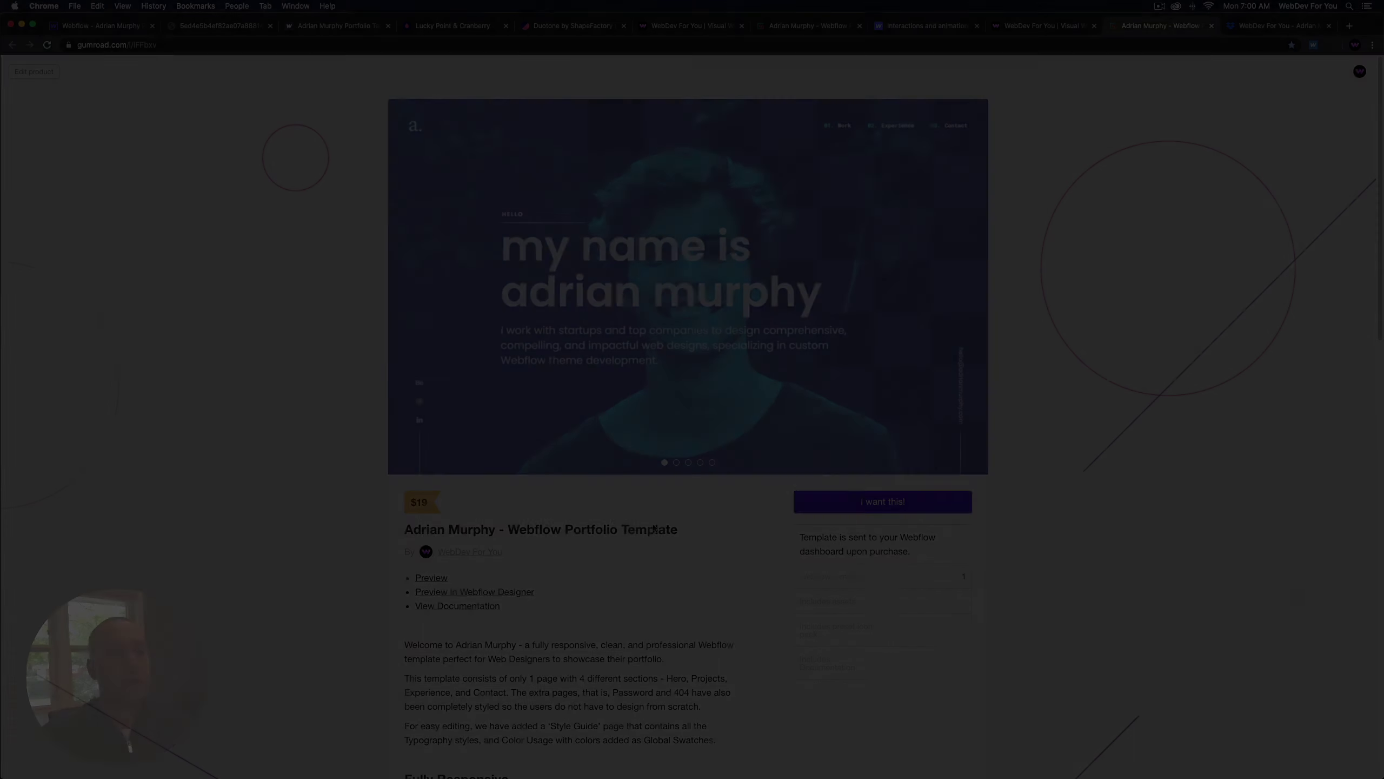
scroll(639, 522, "down", 20)
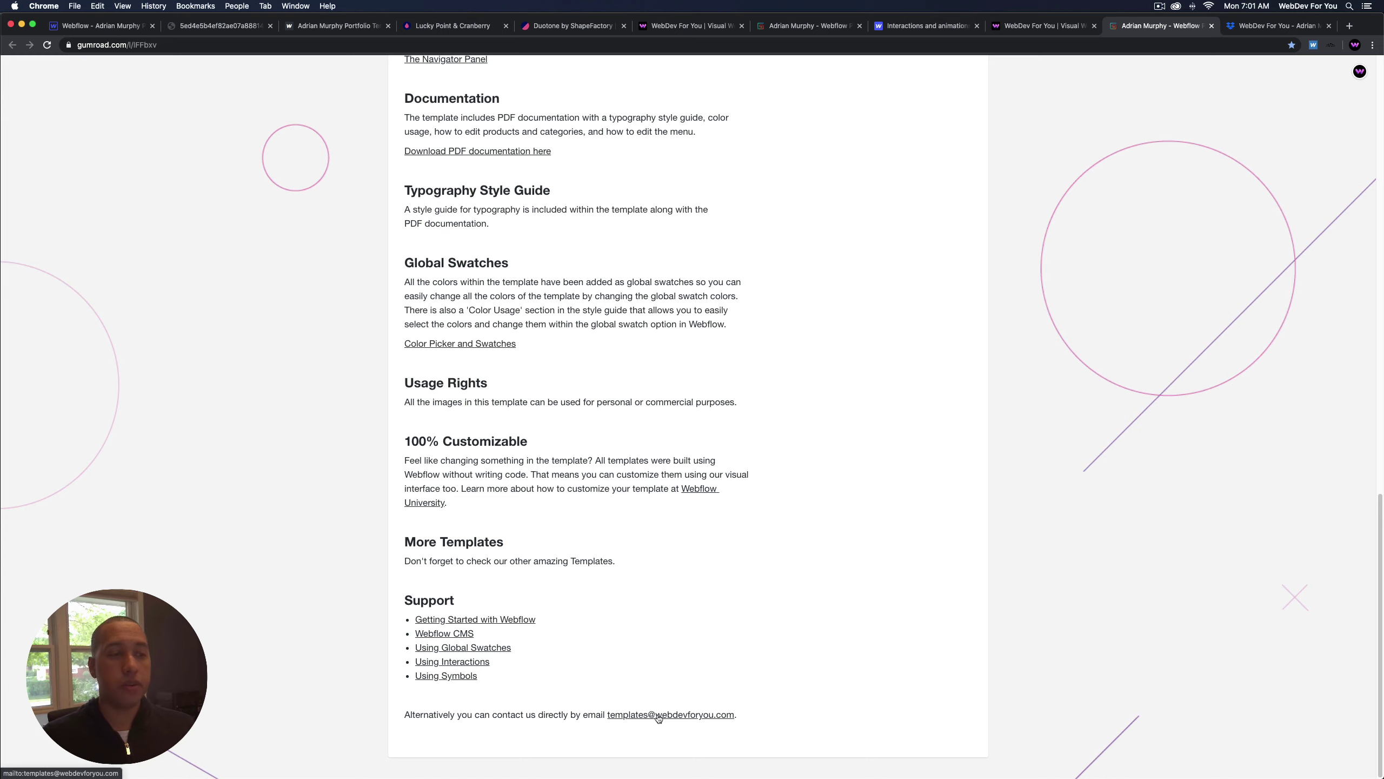
scroll(658, 396, "up", 20)
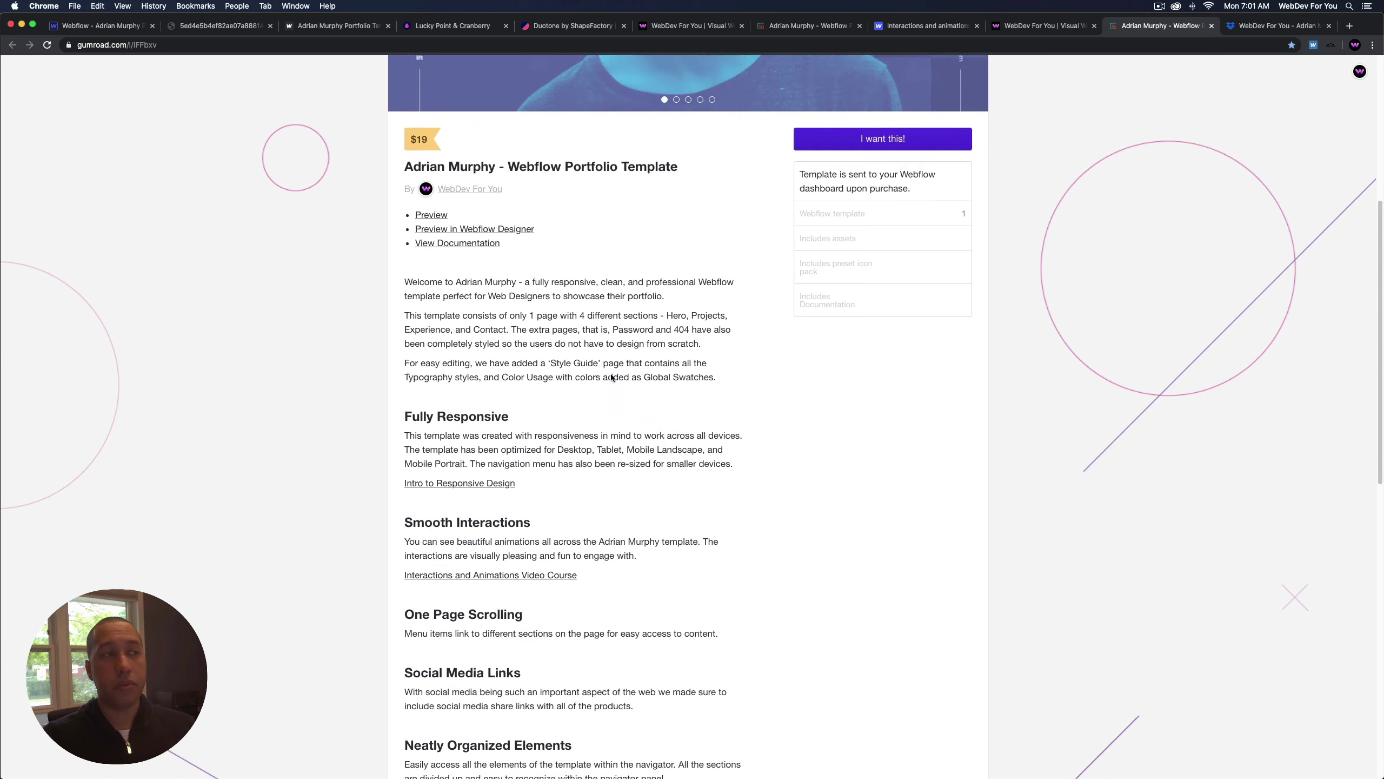
scroll(553, 494, "up", 3)
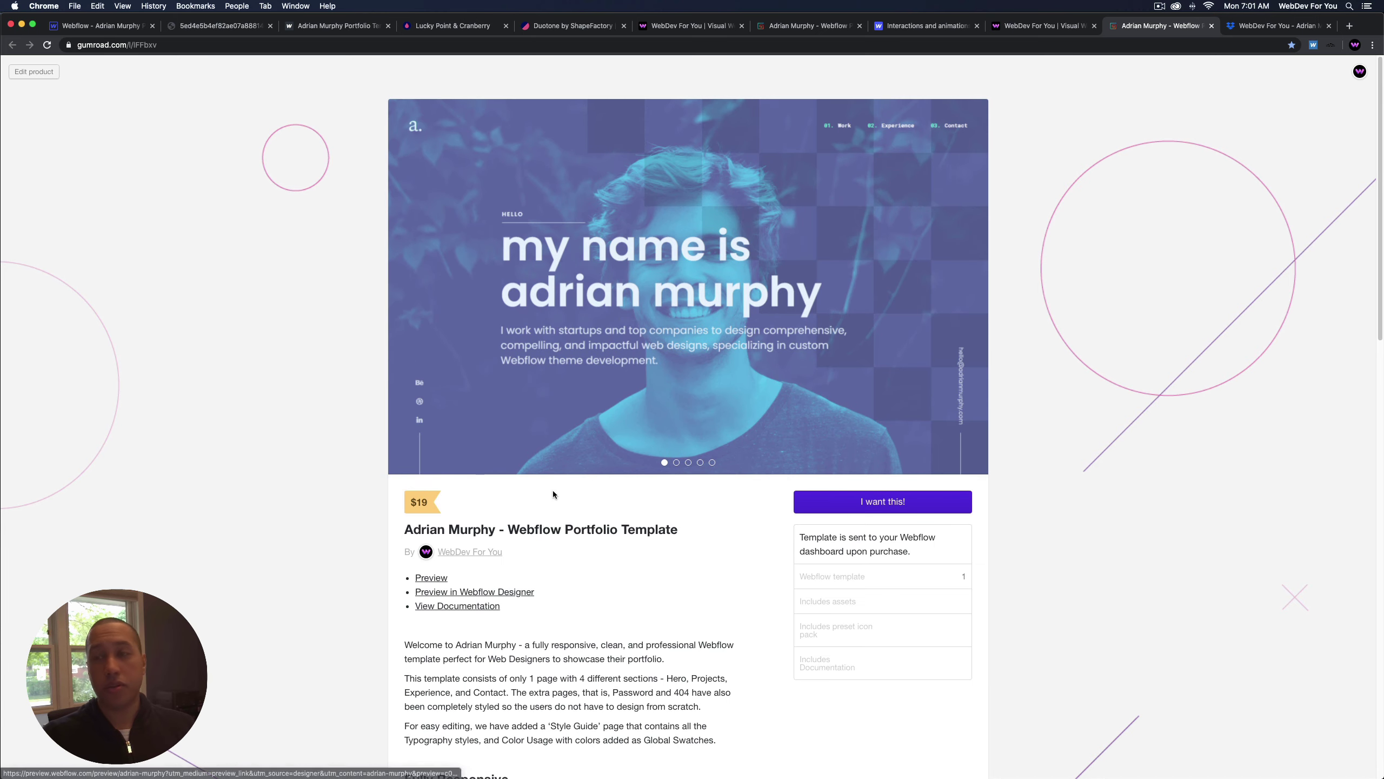